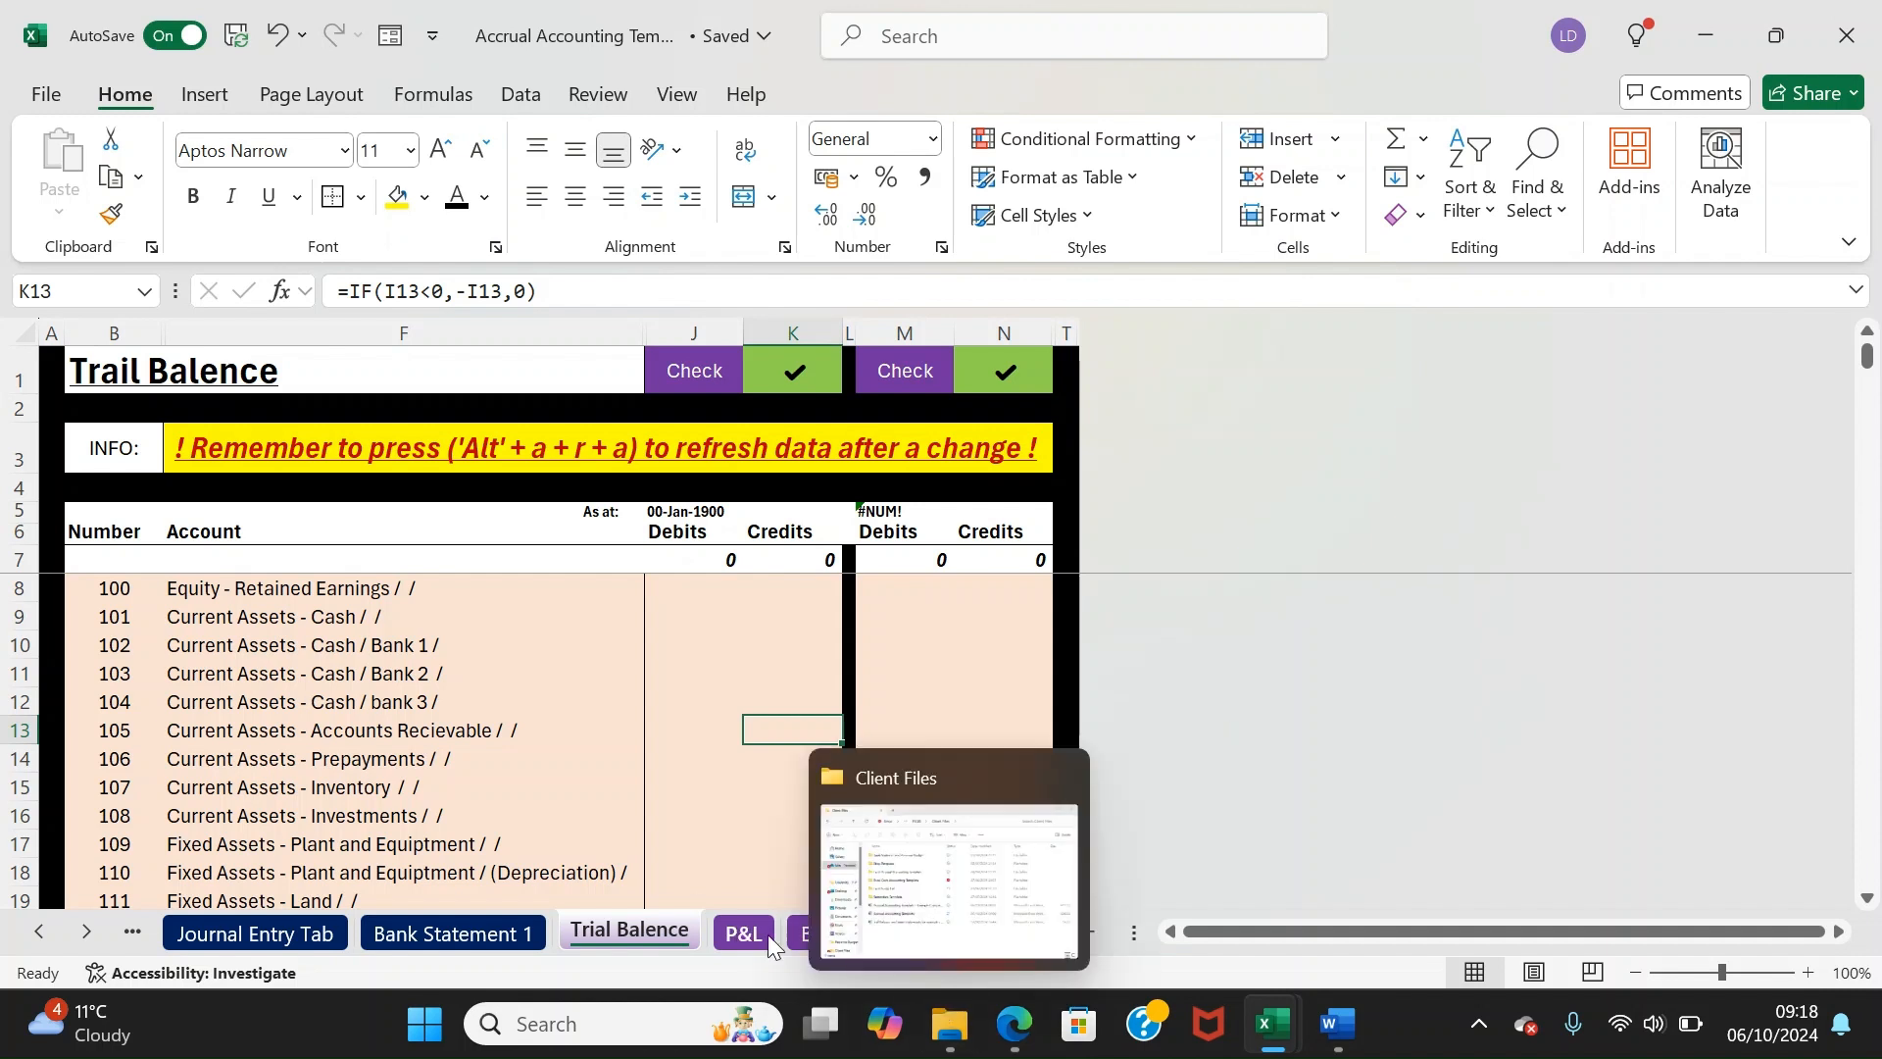
Scroll the sheet tabs back to the start and read the Action Required sheet's save-a-copy notice
click(731, 943)
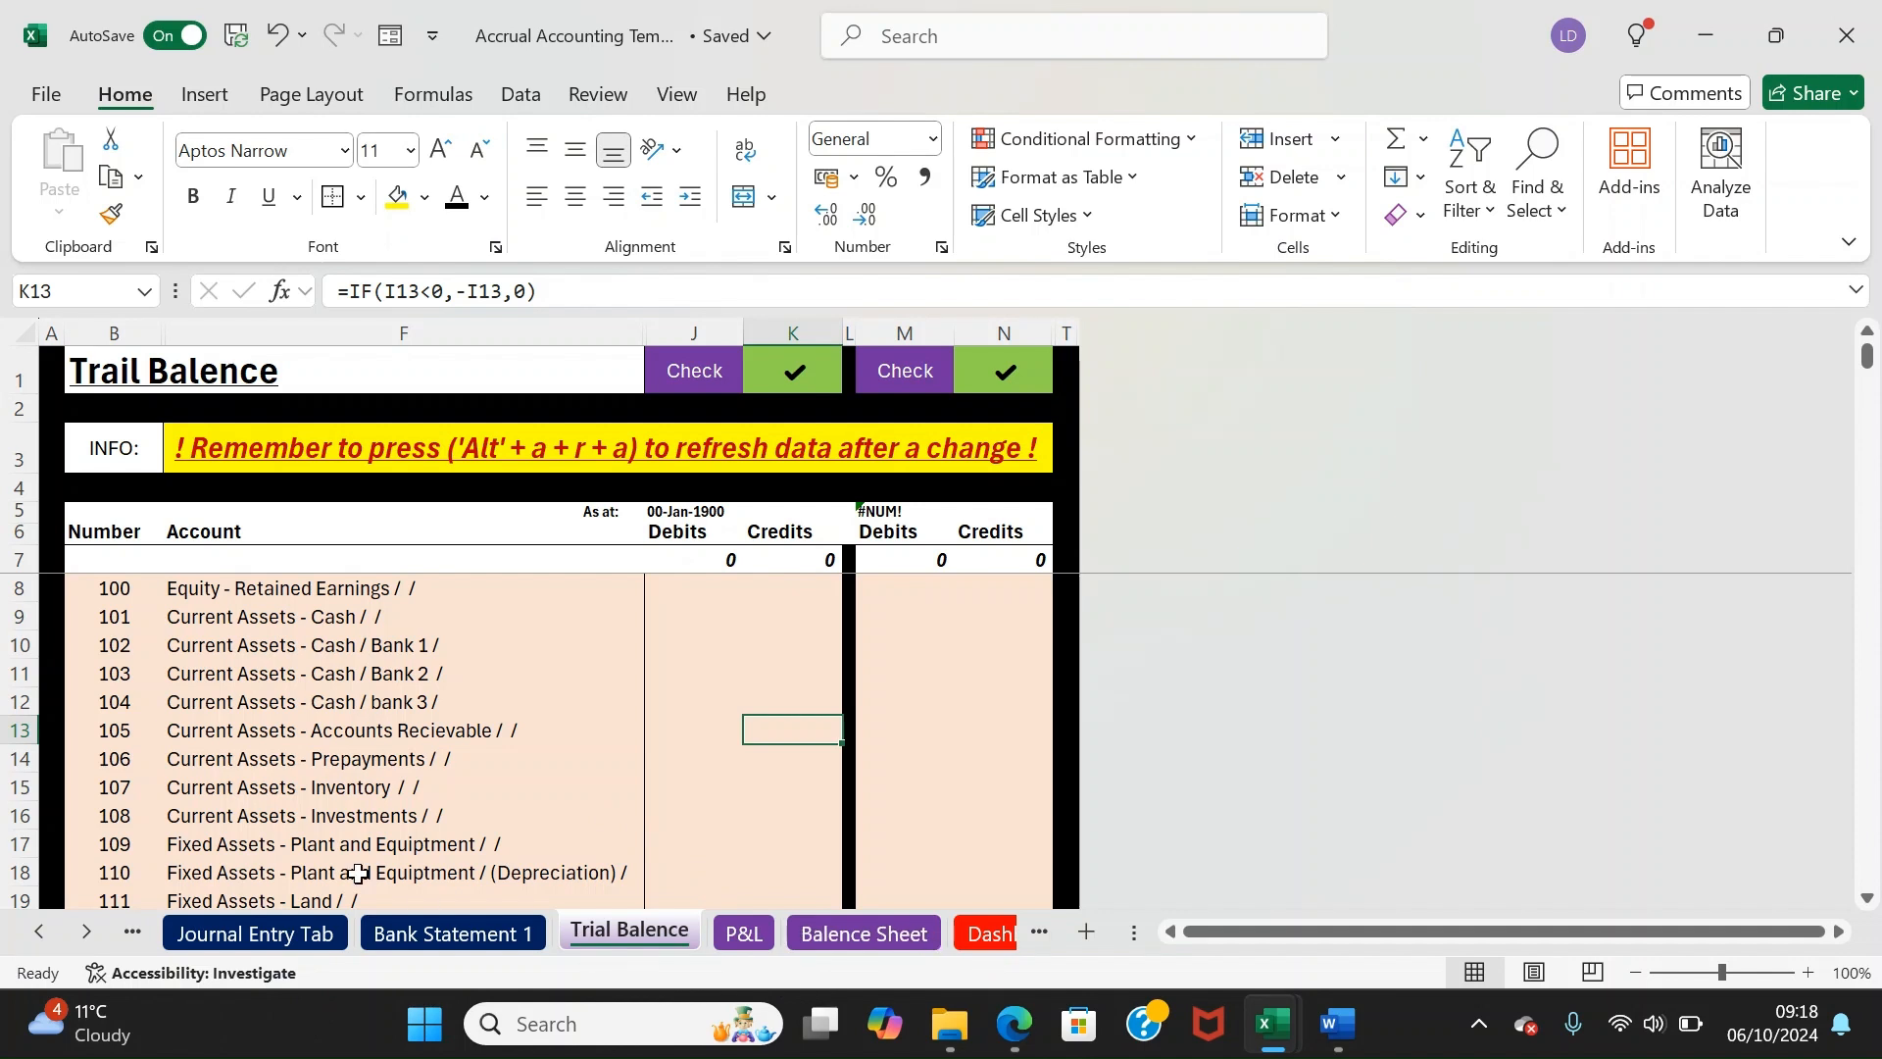
click(43, 943)
click(48, 944)
click(51, 945)
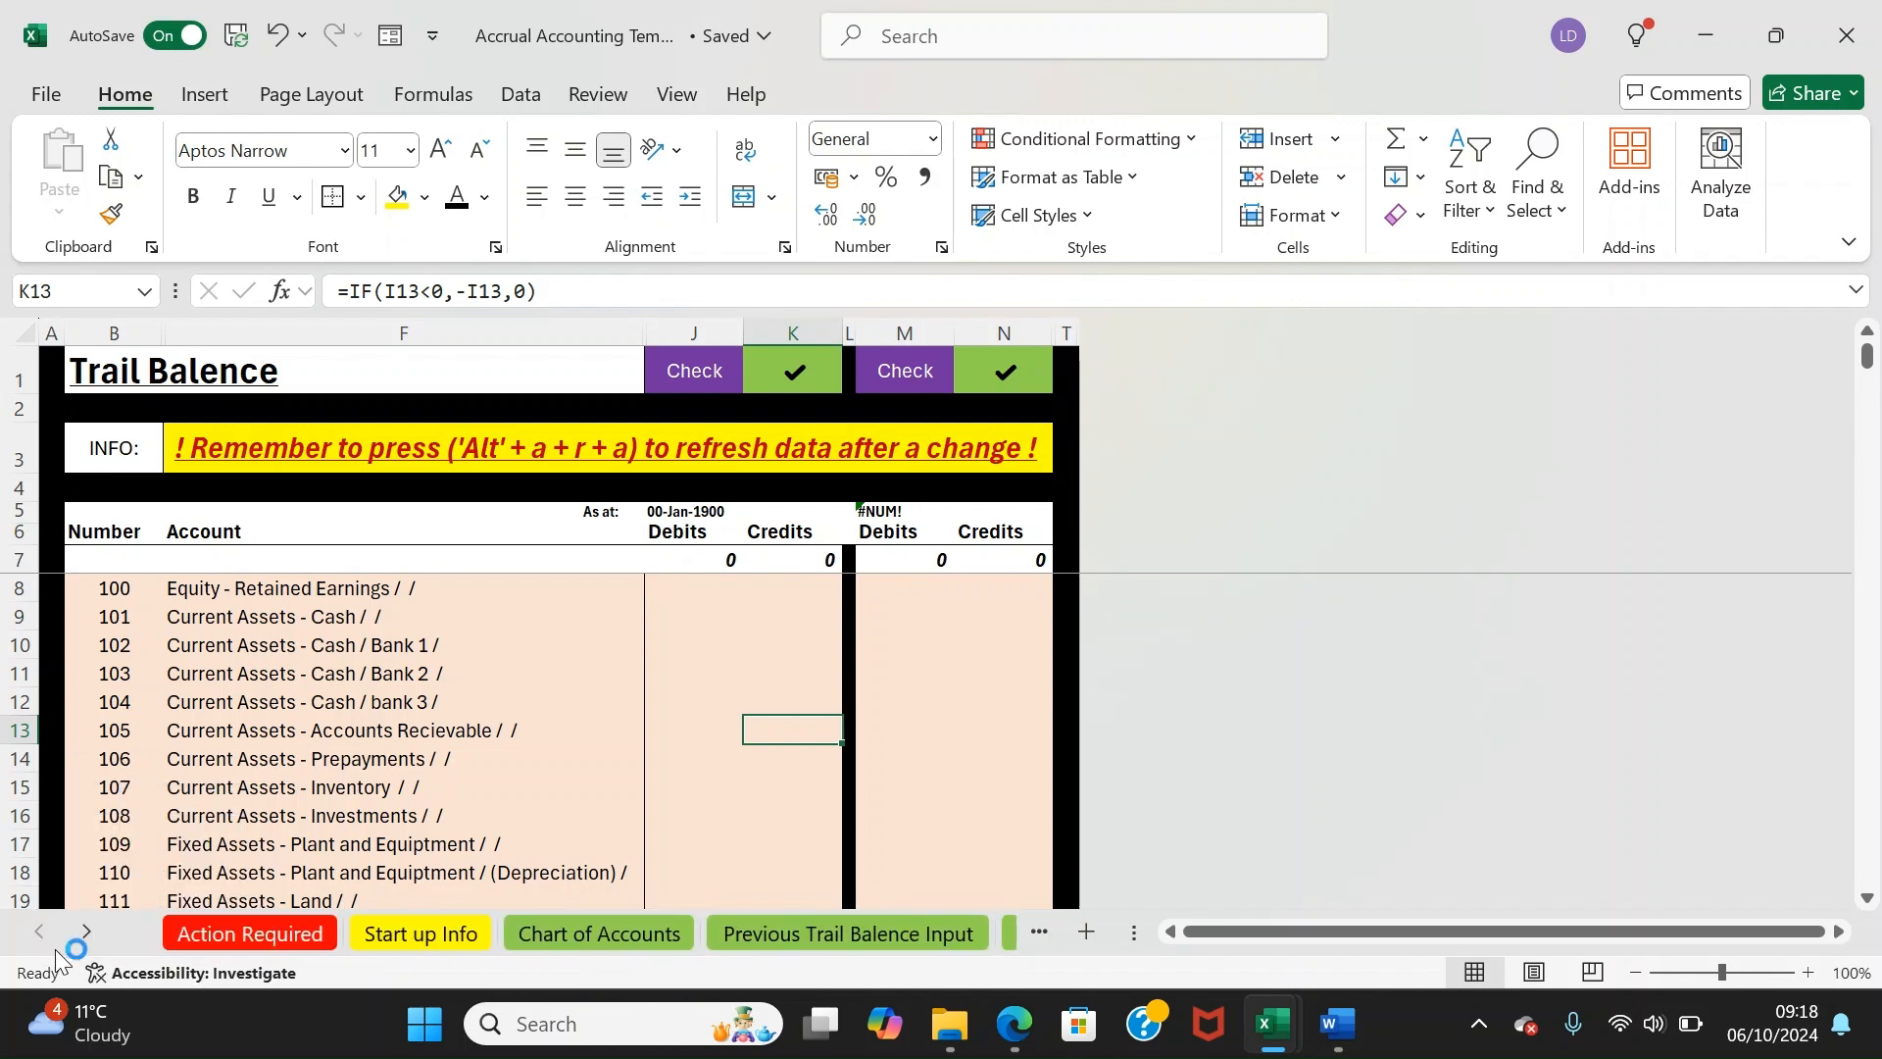
click(257, 943)
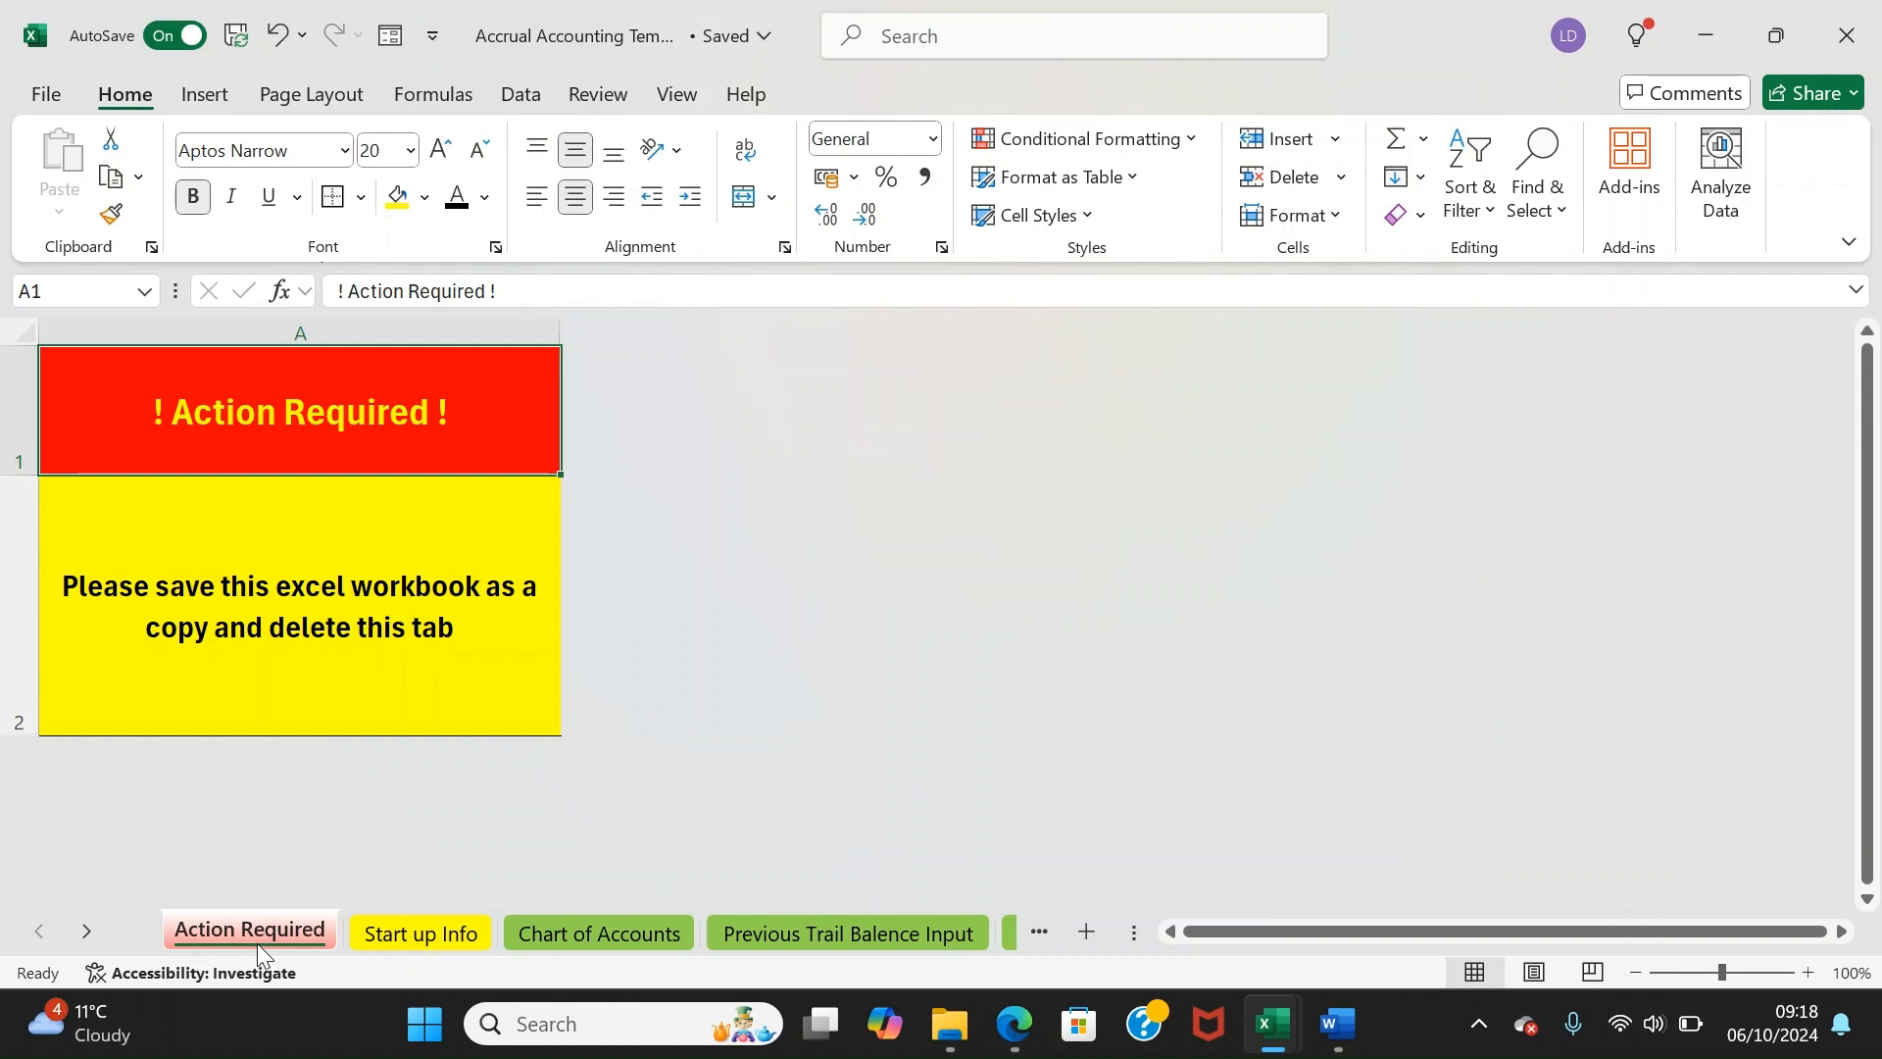
click(420, 939)
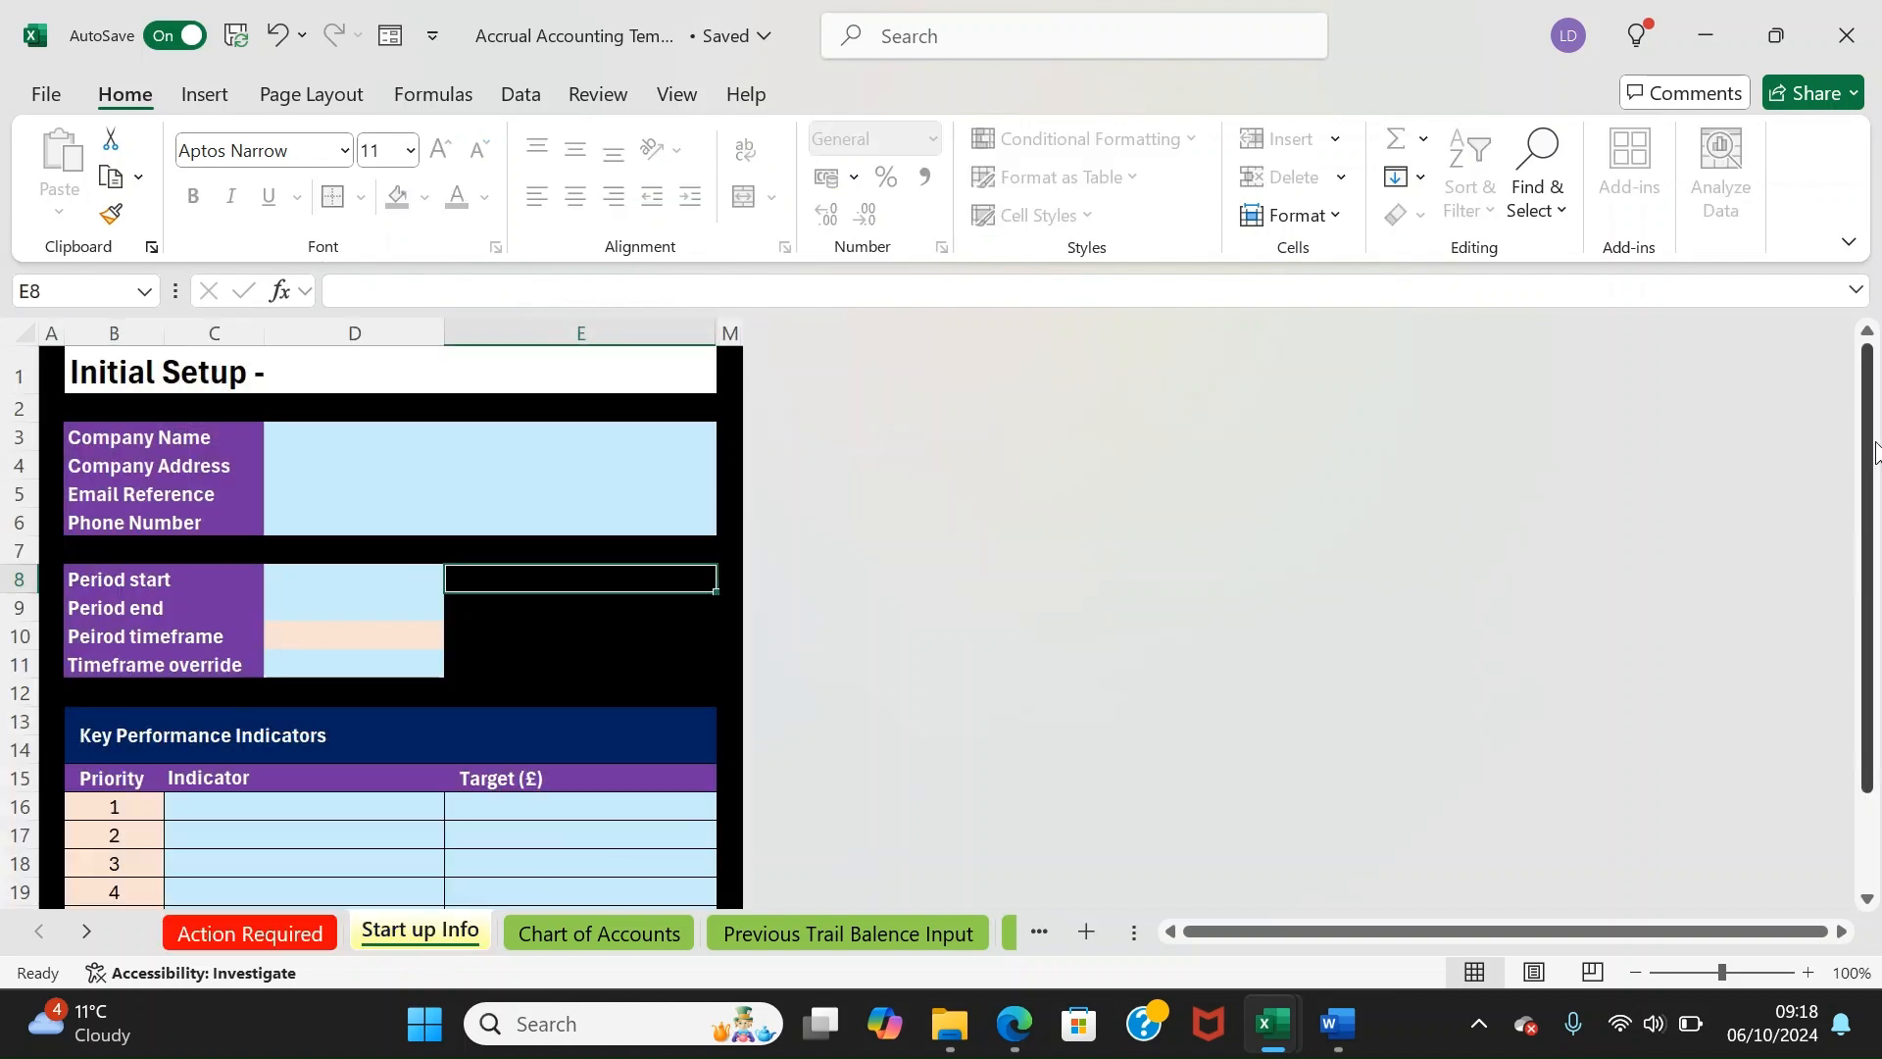
Browse the Start up Info KPI table and inspect the C16 indicator dropdown options
mouse_move(1868, 448)
mouse_down()
mouse_move(1873, 495)
mouse_move(1870, 456)
mouse_up()
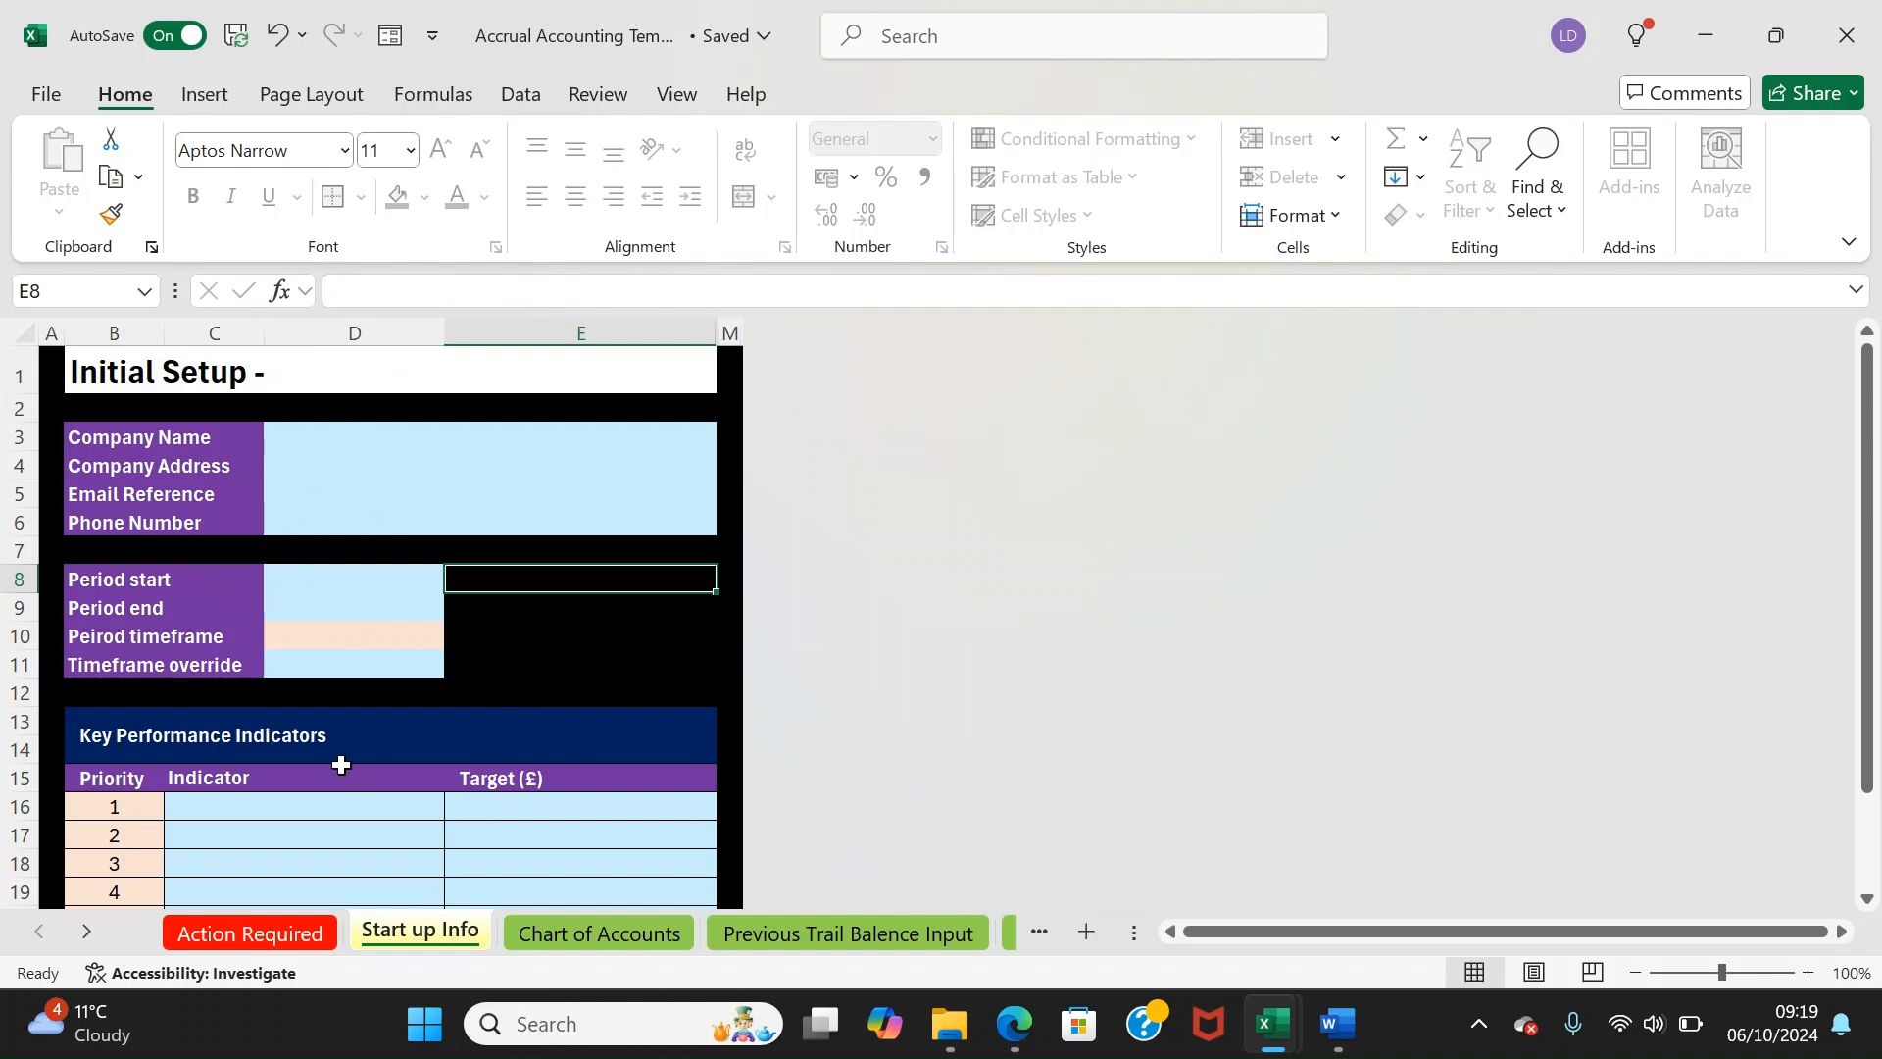
key(Down)
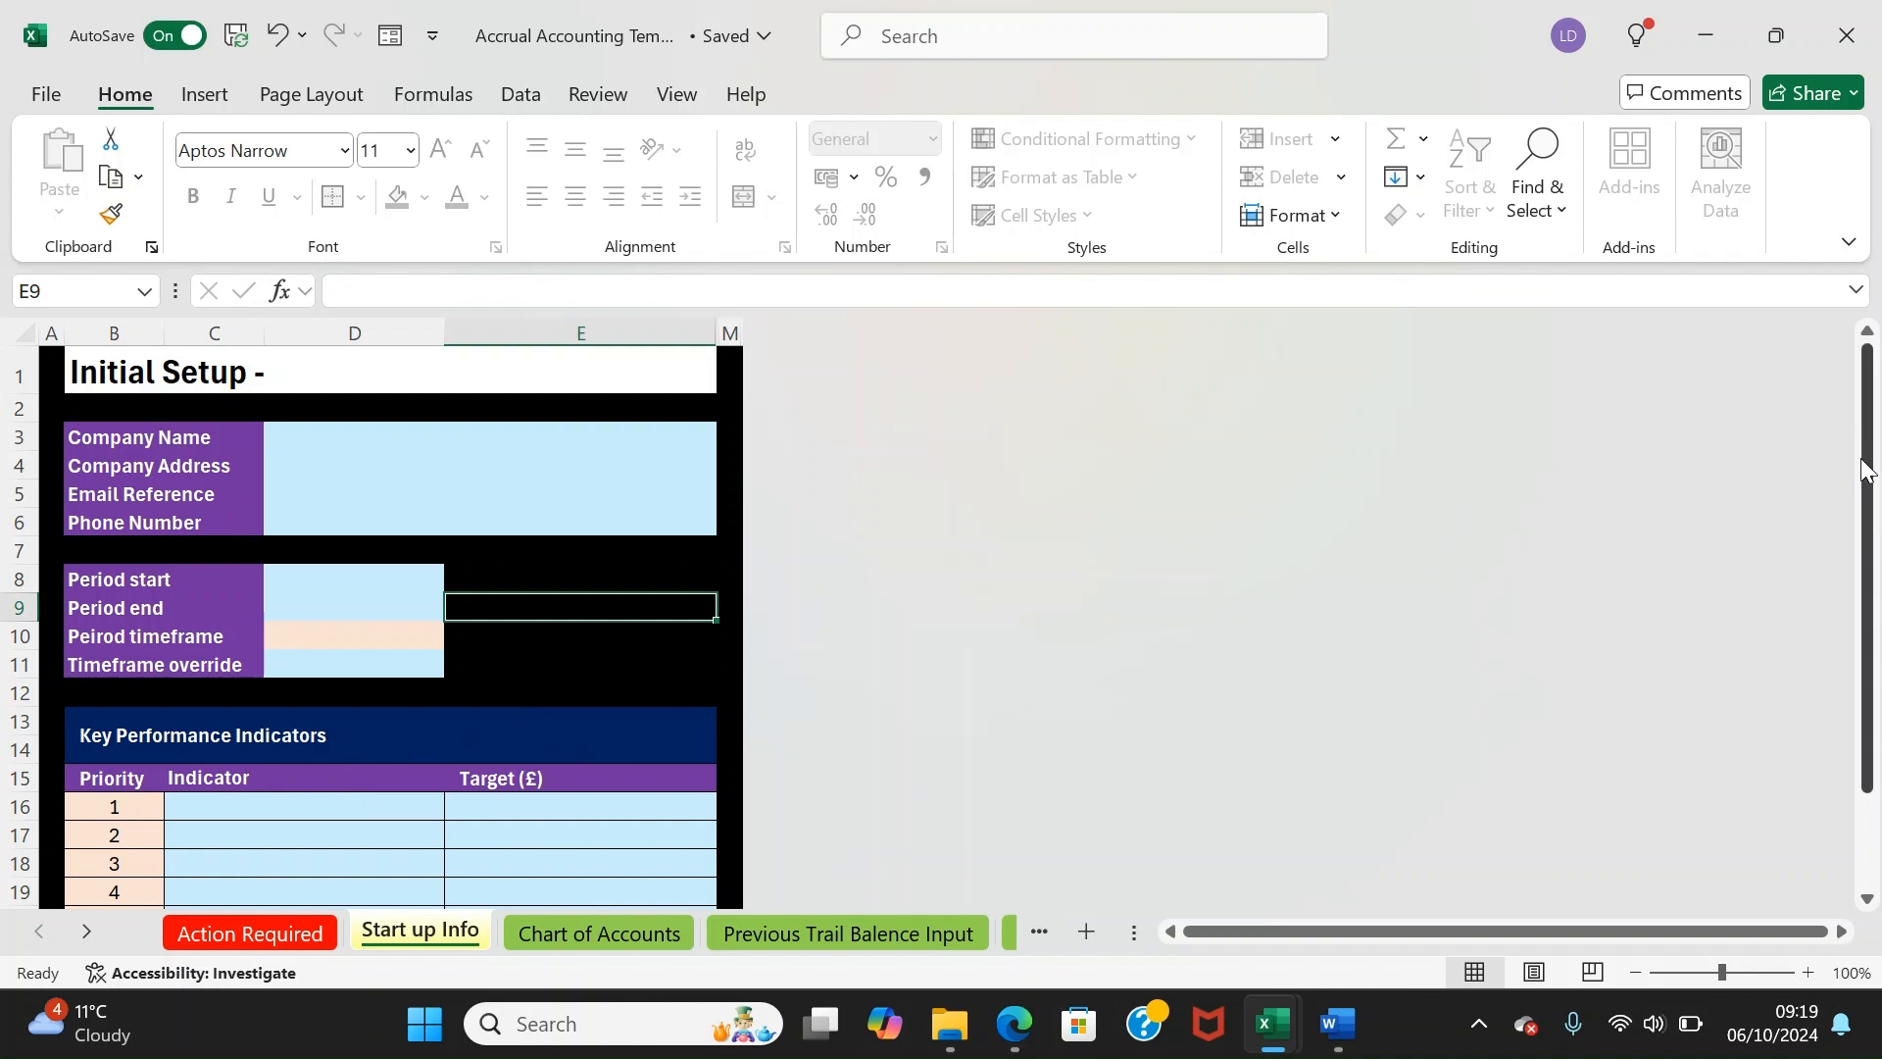
drag(1866, 470, 1866, 662)
click(206, 696)
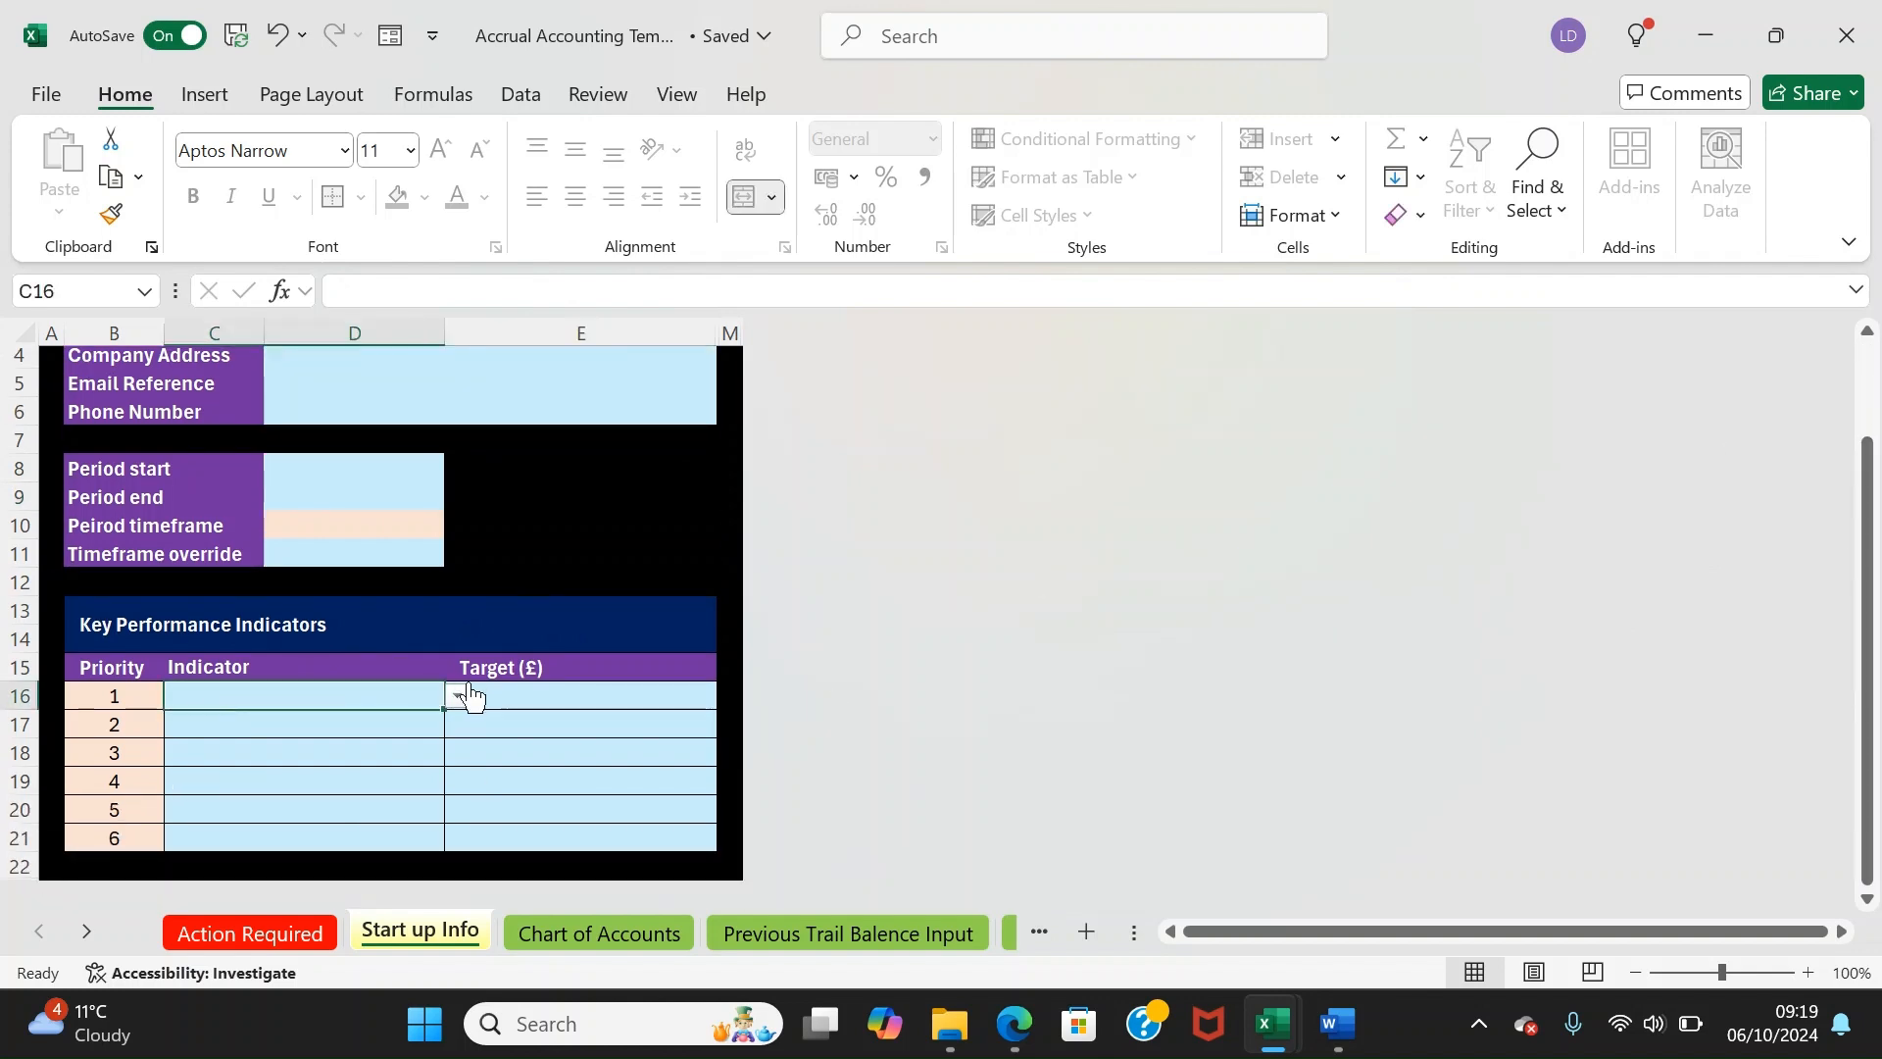
click(458, 696)
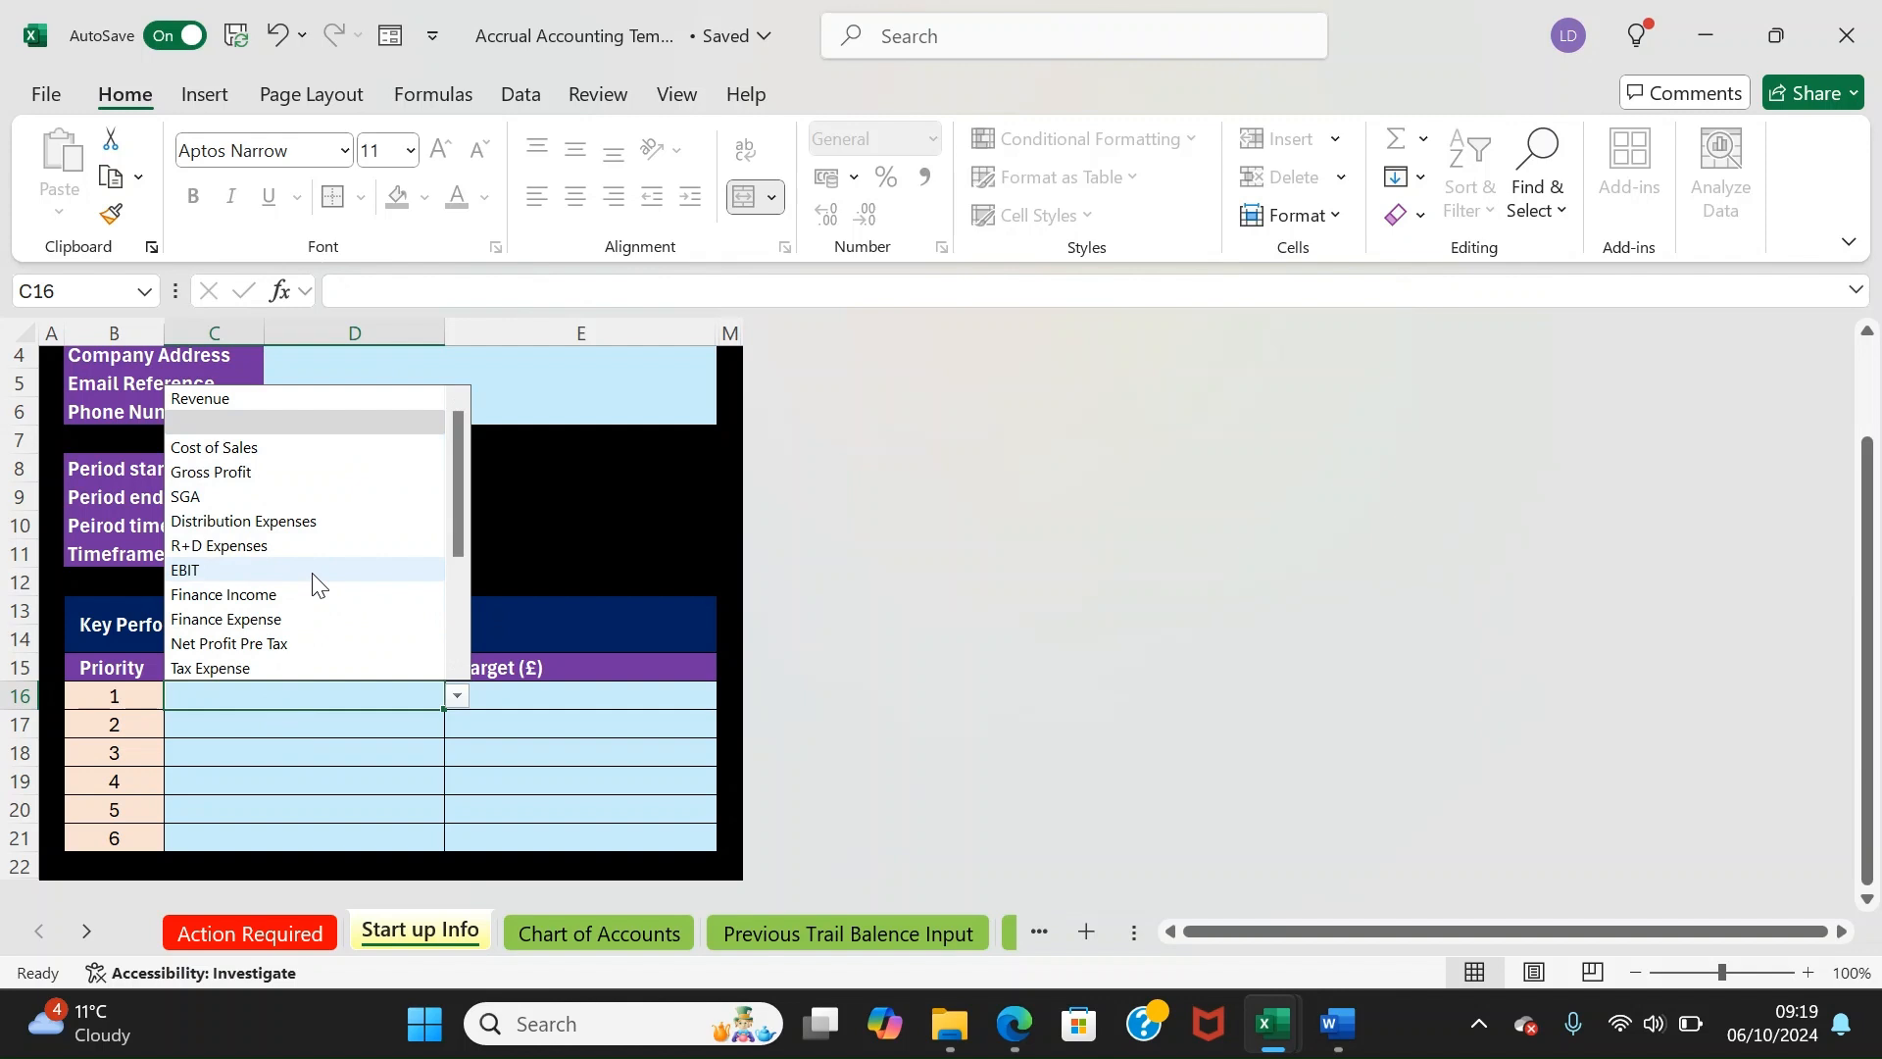
click(697, 903)
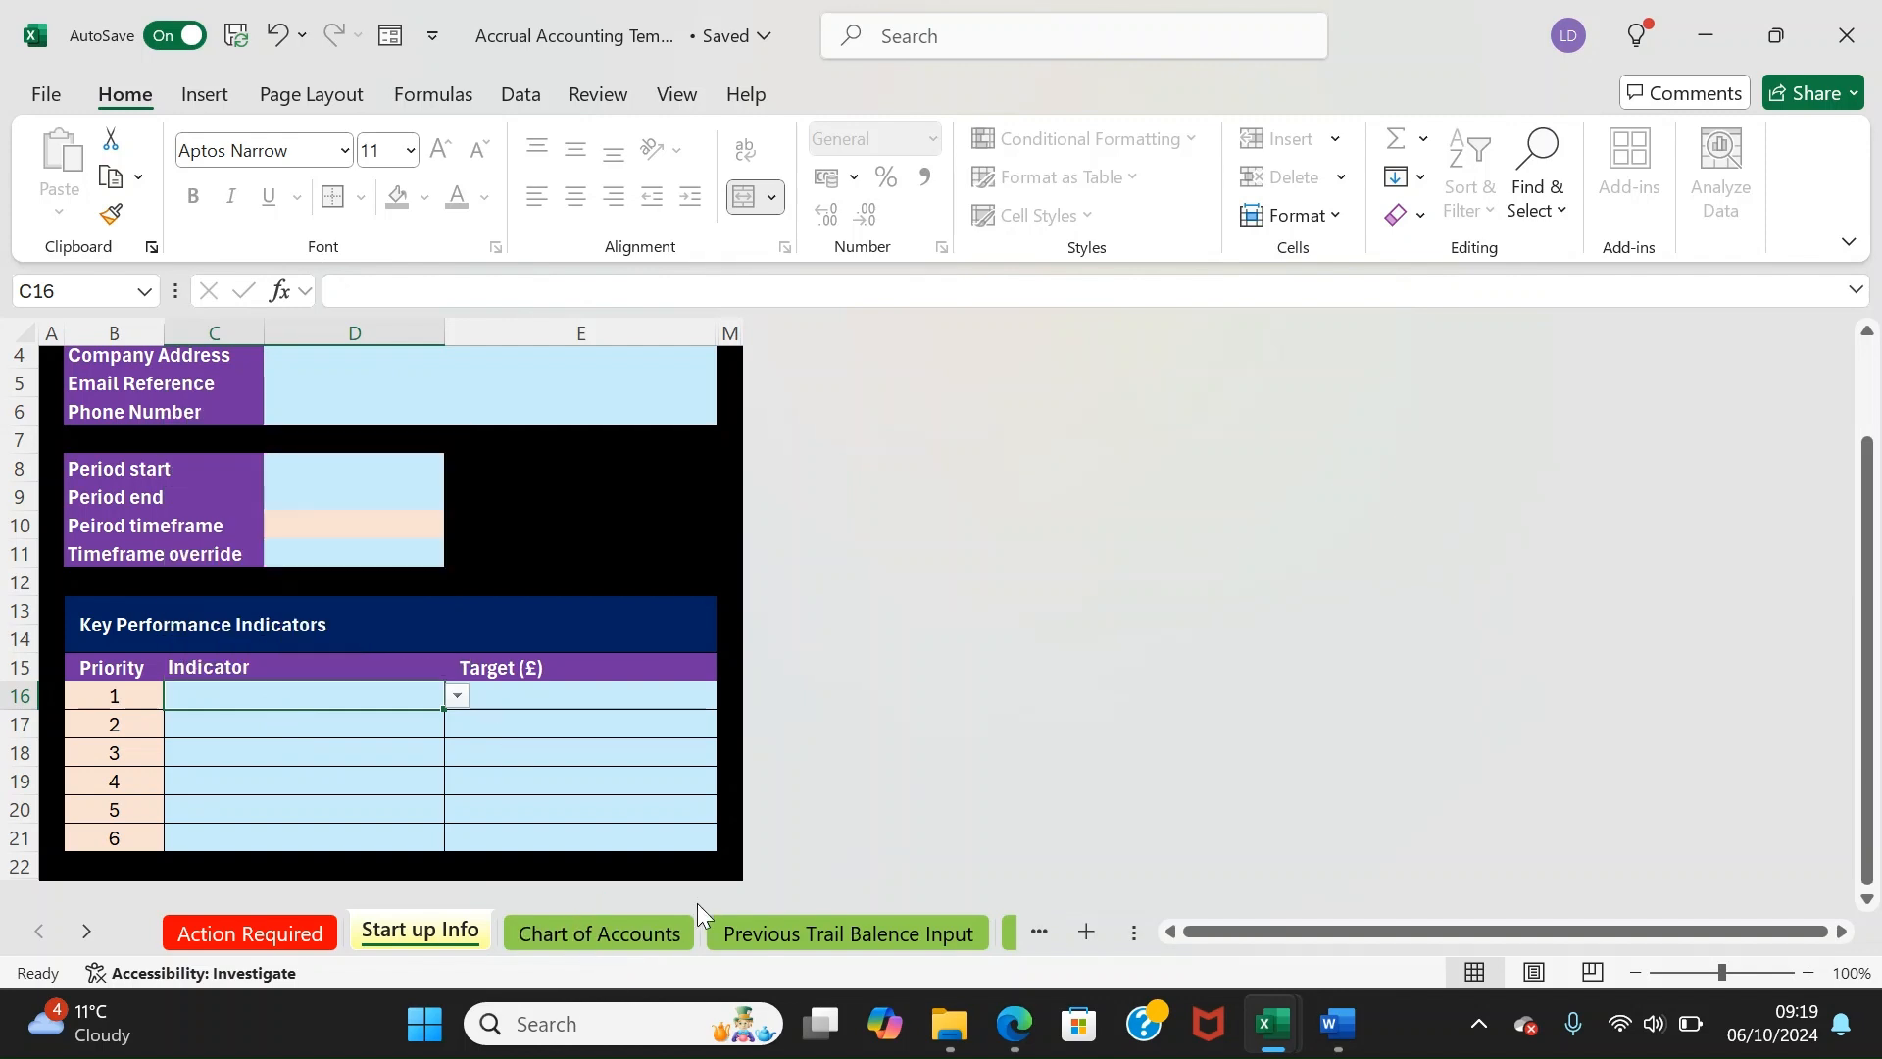
click(634, 937)
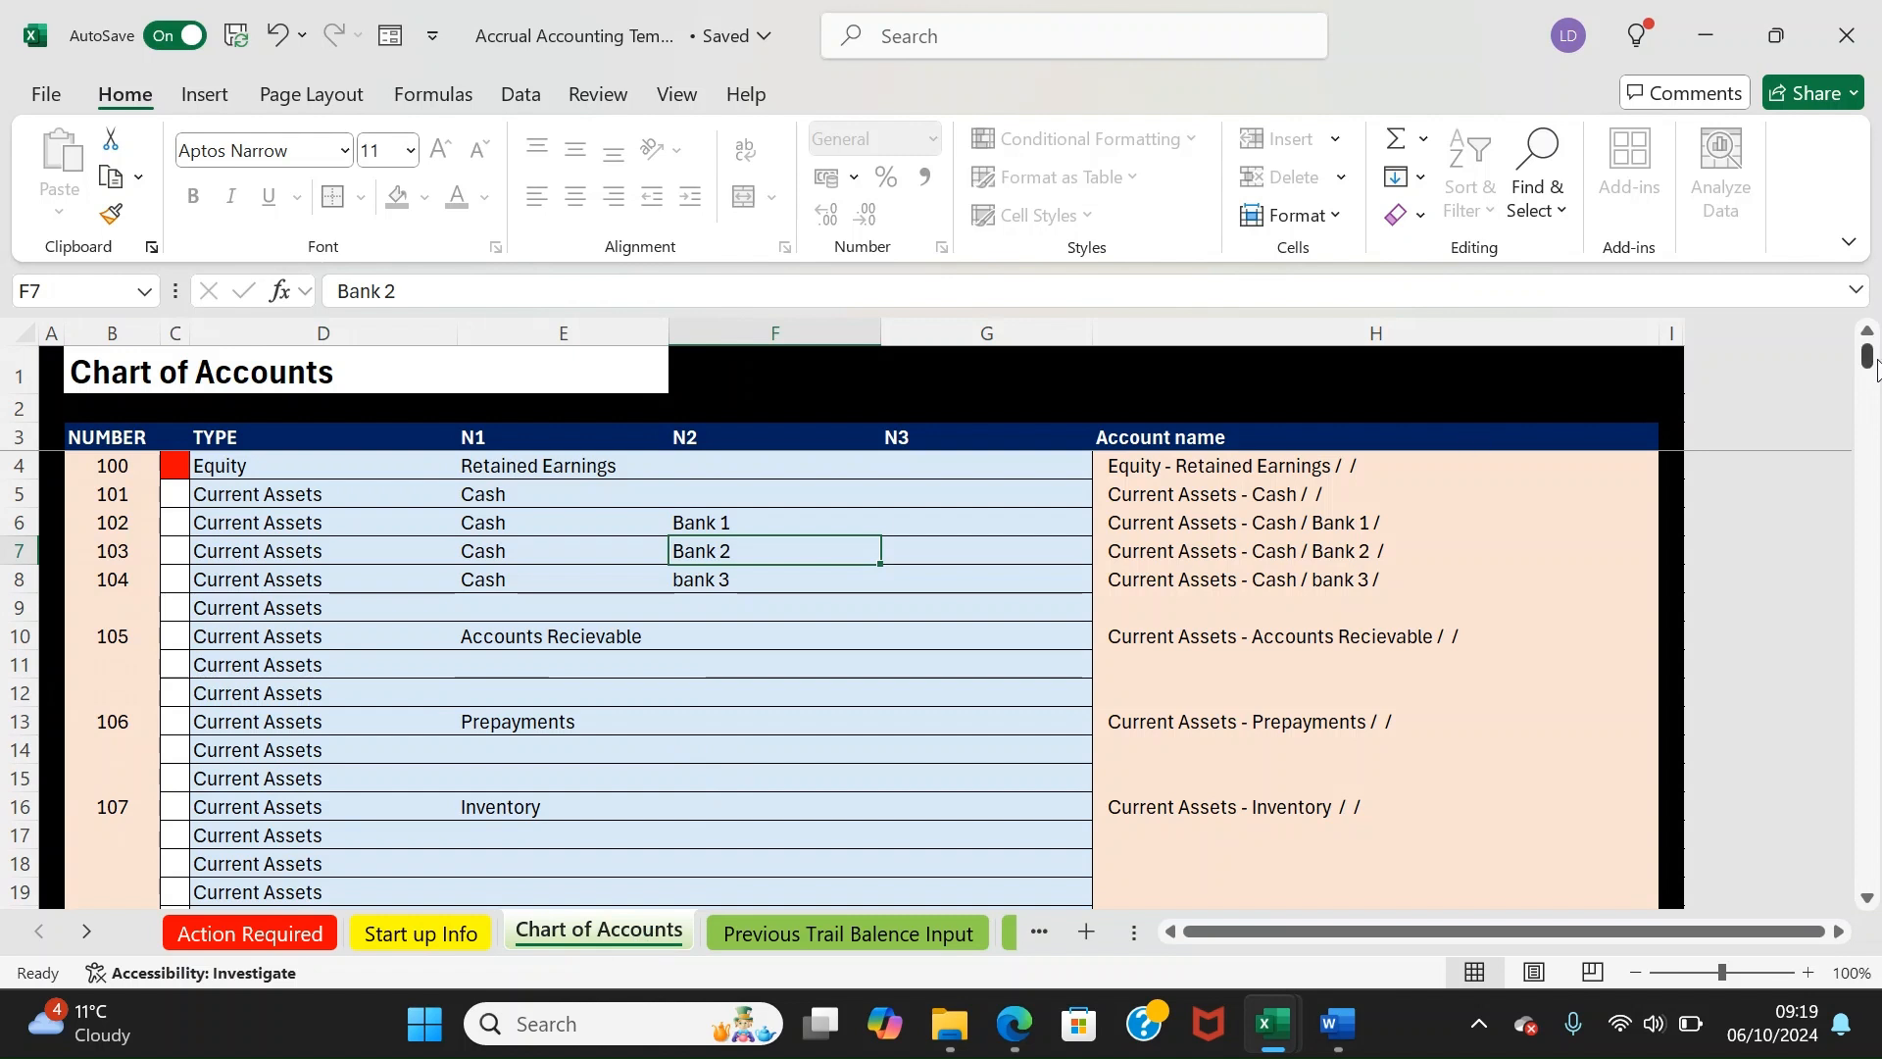
drag(389, 596, 563, 621)
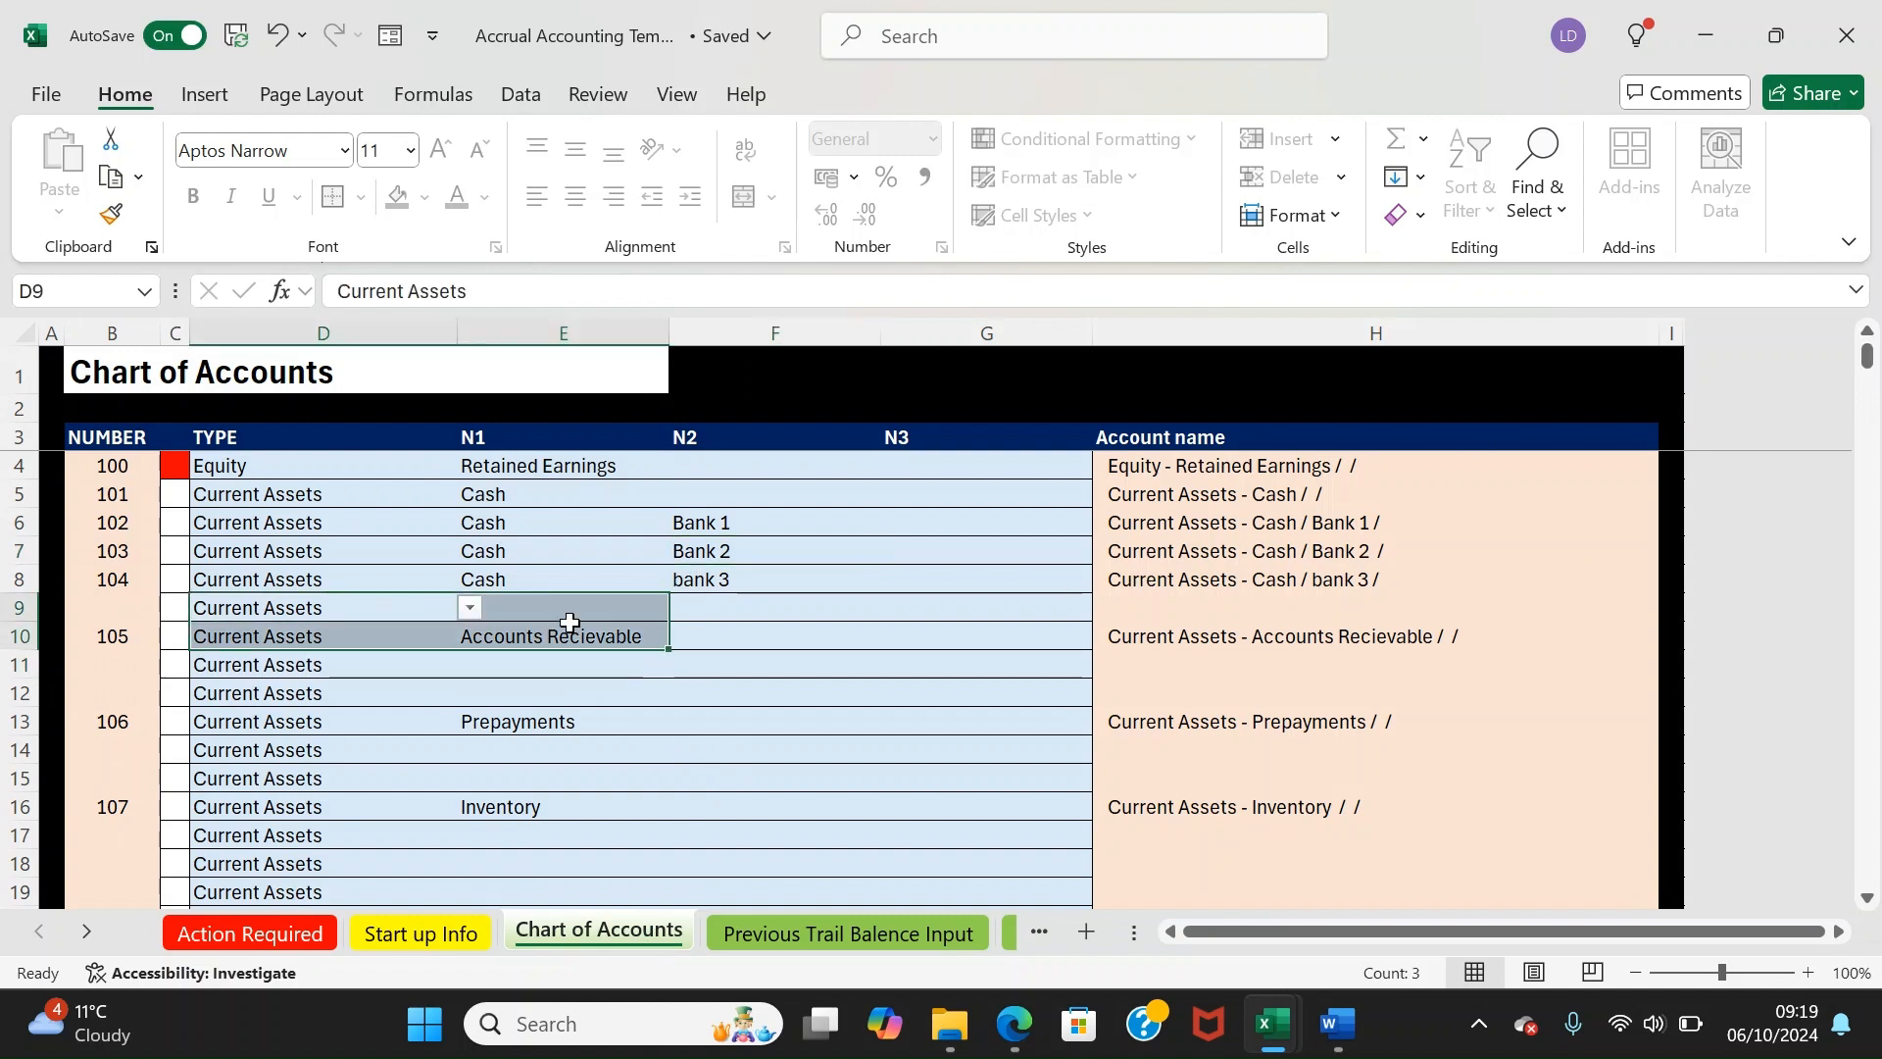
click(672, 609)
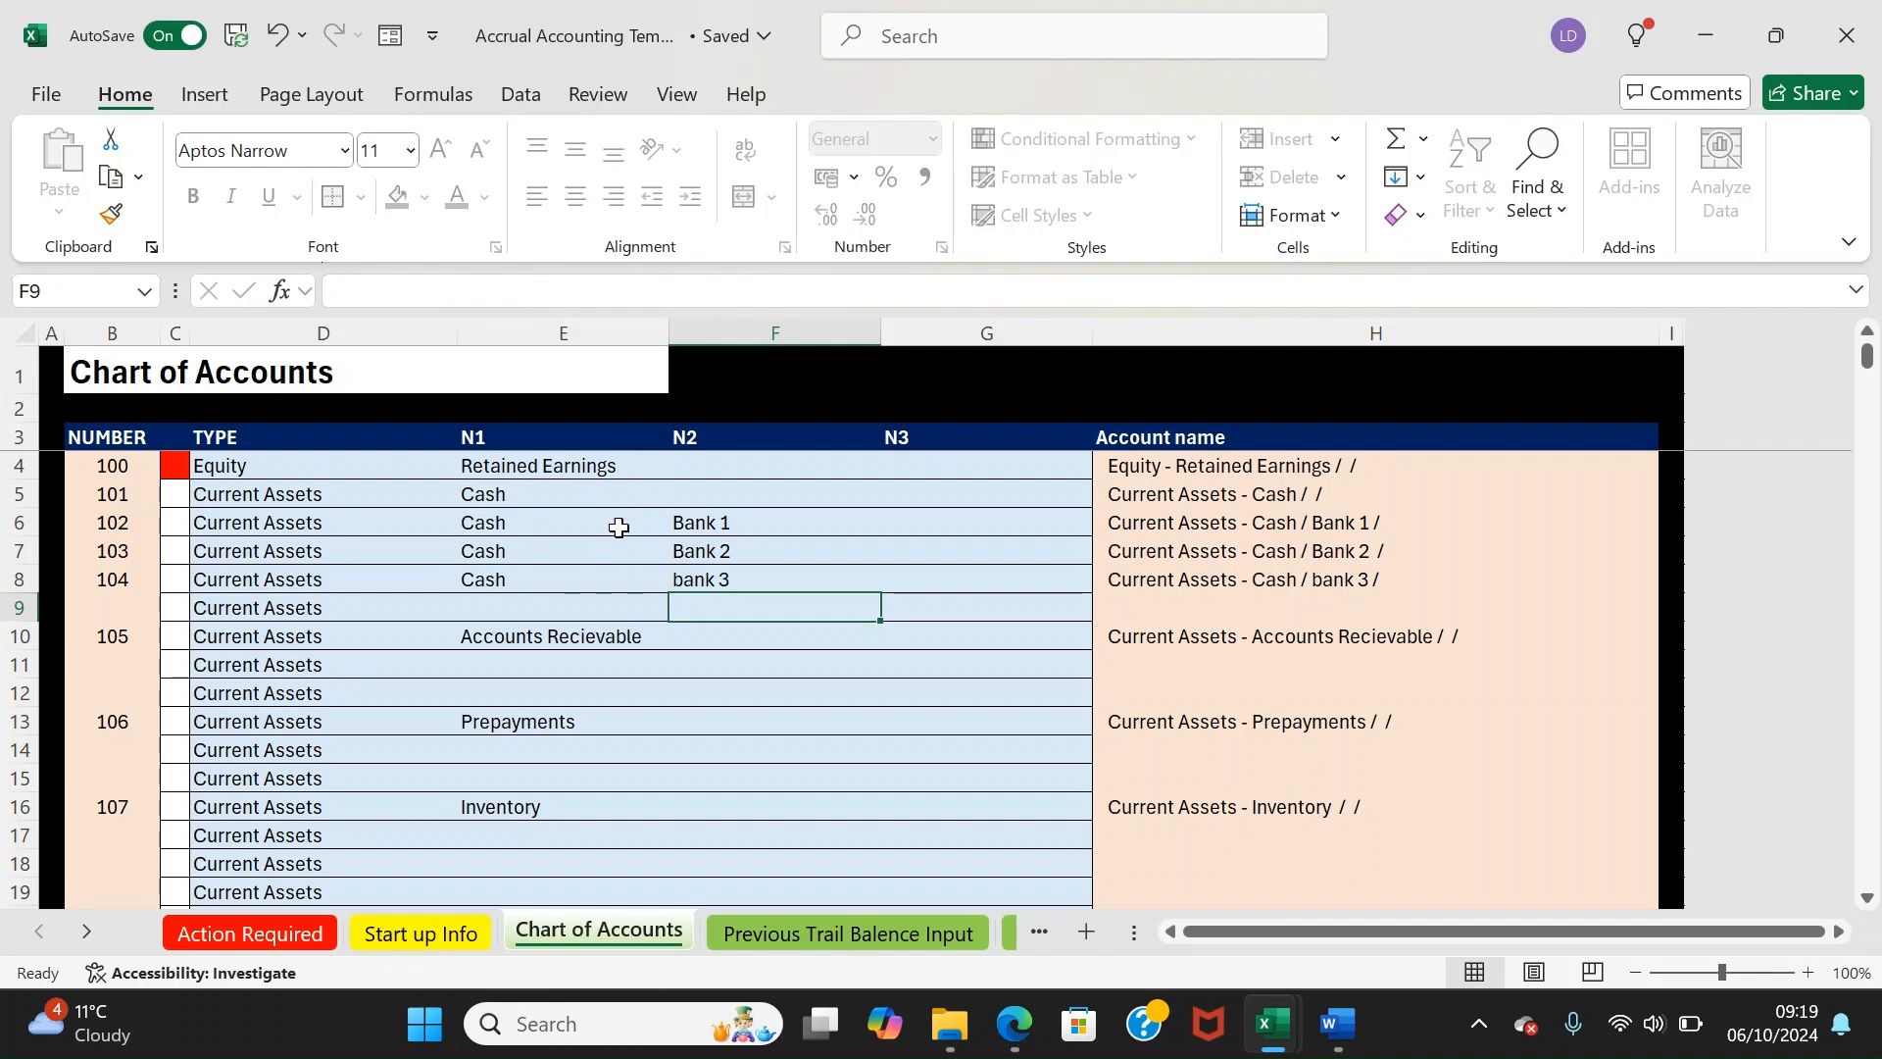
key(Down)
key(Down)
key(Down)
key(Down)
key(Down)
key(Down)
key(Down)
key(Down)
key(Down)
key(Down)
key(Down)
key(Down)
key(Down)
key(Down)
key(Down)
key(Down)
key(Down)
key(Down)
key(Down)
key(Down)
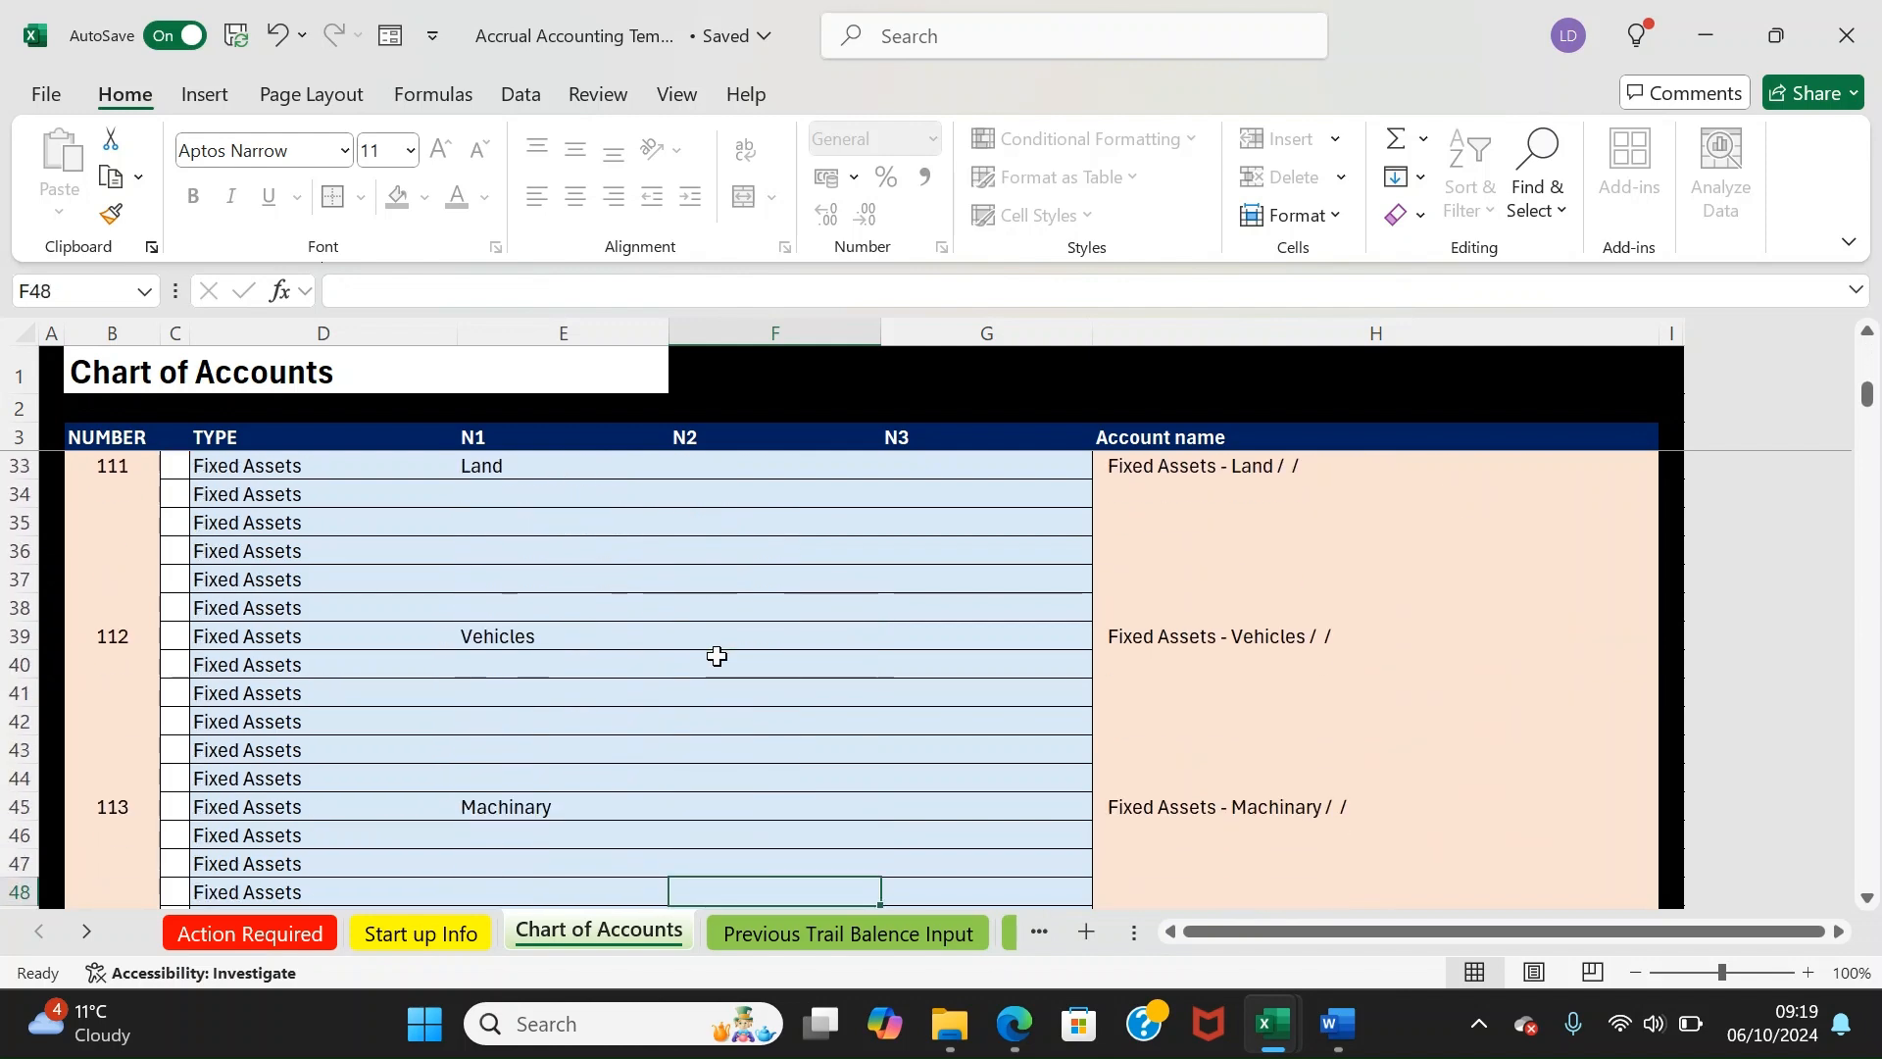
key(Down)
key(Down)
key(Down)
key(Down)
key(Down)
key(Down)
key(Down)
key(Down)
key(Down)
key(Down)
key(Down)
key(Down)
key(Down)
key(Down)
key(Down)
key(Down)
key(Down)
key(Down)
key(Down)
key(Down)
key(Down)
key(Down)
key(Down)
key(Down)
key(Down)
key(Down)
key(Down)
key(Down)
key(Down)
key(Down)
key(Down)
key(Down)
key(Down)
key(Down)
key(Down)
key(Down)
key(Down)
key(Down)
key(Down)
key(Down)
key(Left)
key(Up)
key(Up)
key(Up)
key(Up)
key(Up)
key(Up)
key(Up)
key(Up)
key(Up)
key(Up)
key(Up)
key(Up)
key(Up)
key(Up)
key(Up)
key(Up)
key(Up)
key(Up)
key(Up)
key(Up)
key(Up)
key(Up)
key(Up)
key(Up)
key(Up)
key(Up)
key(Up)
key(Up)
key(Up)
key(Up)
key(Up)
key(Up)
key(Up)
key(Up)
key(Up)
key(Up)
key(Up)
key(Up)
key(Up)
key(Up)
key(Up)
key(Up)
key(Up)
key(Up)
key(Up)
key(Up)
key(Up)
key(Up)
key(Up)
key(Up)
key(Up)
key(Up)
key(Up)
key(Up)
key(Up)
key(Up)
key(Up)
key(Up)
key(Up)
key(Up)
key(Left)
key(Down)
key(Down)
key(Down)
key(Left)
key(Down)
key(Down)
key(Down)
key(Down)
key(Down)
key(Down)
key(Up)
key(Up)
key(Up)
key(Up)
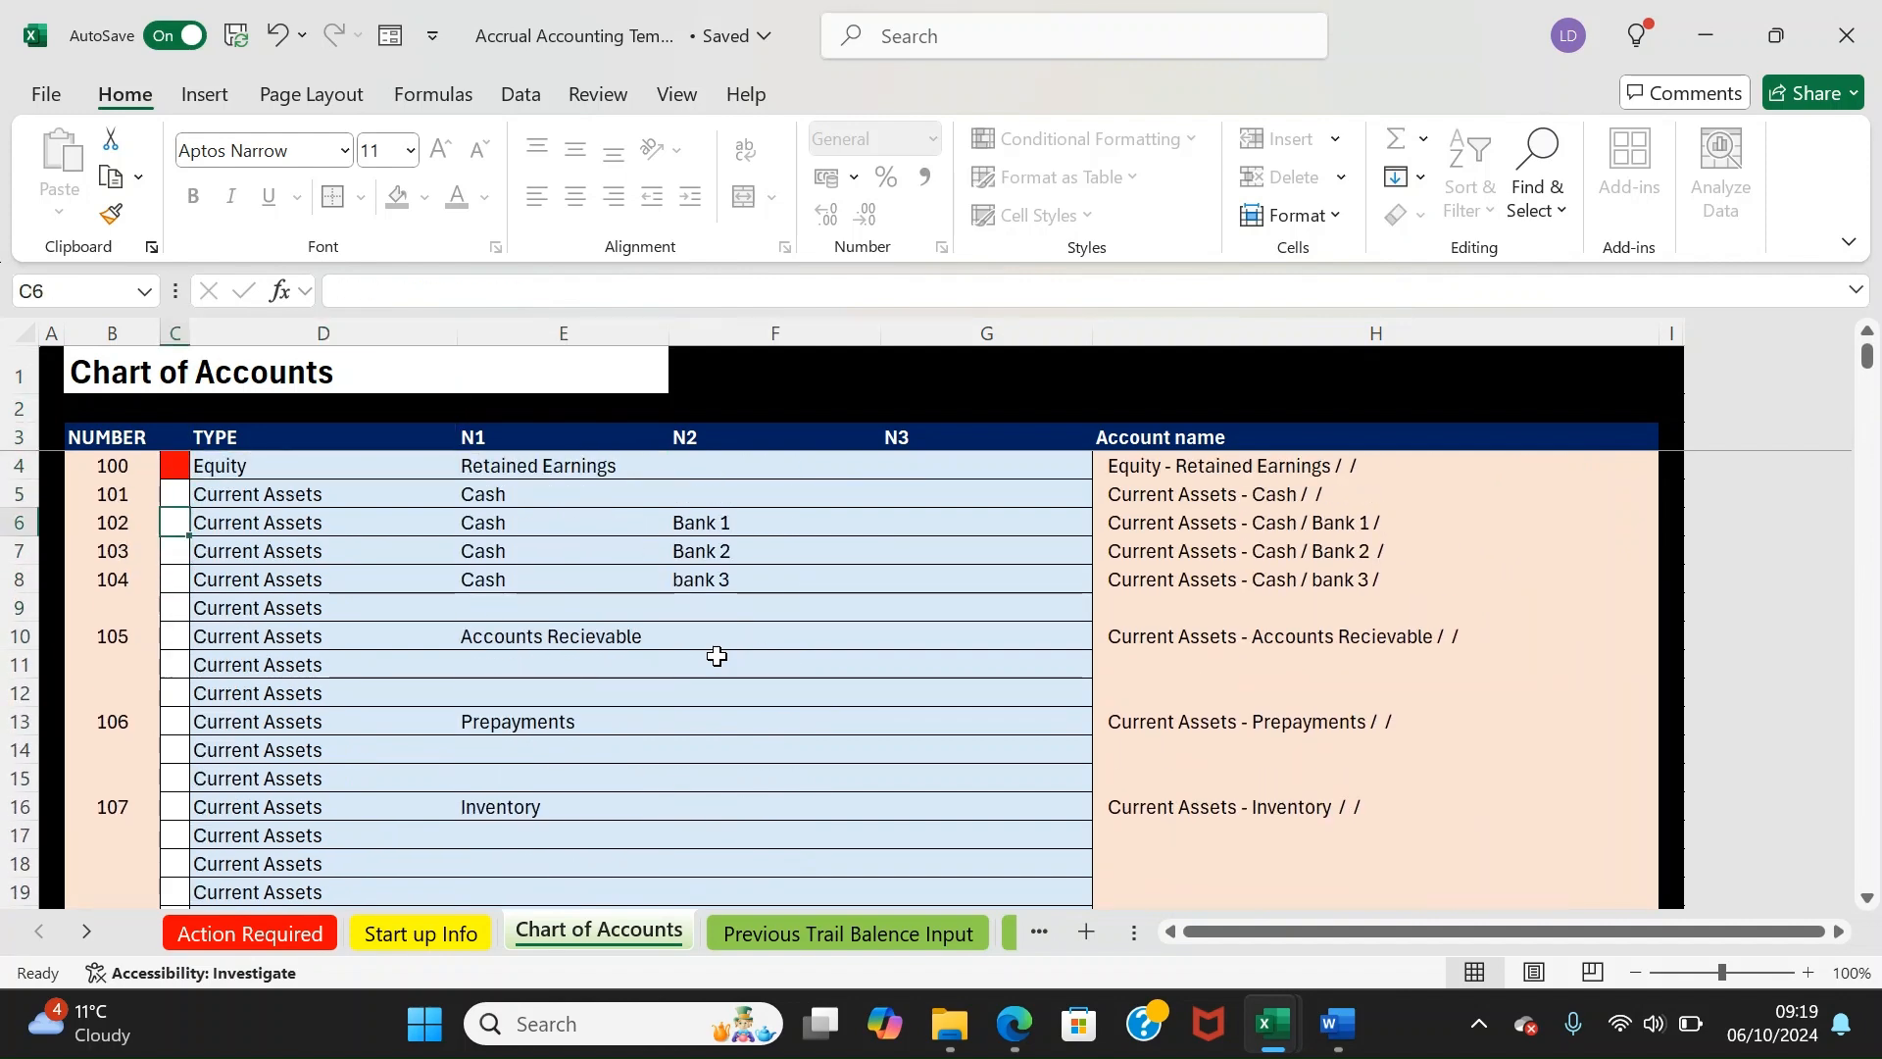
key(Up)
key(Up)
key(Down)
key(Down)
key(Down)
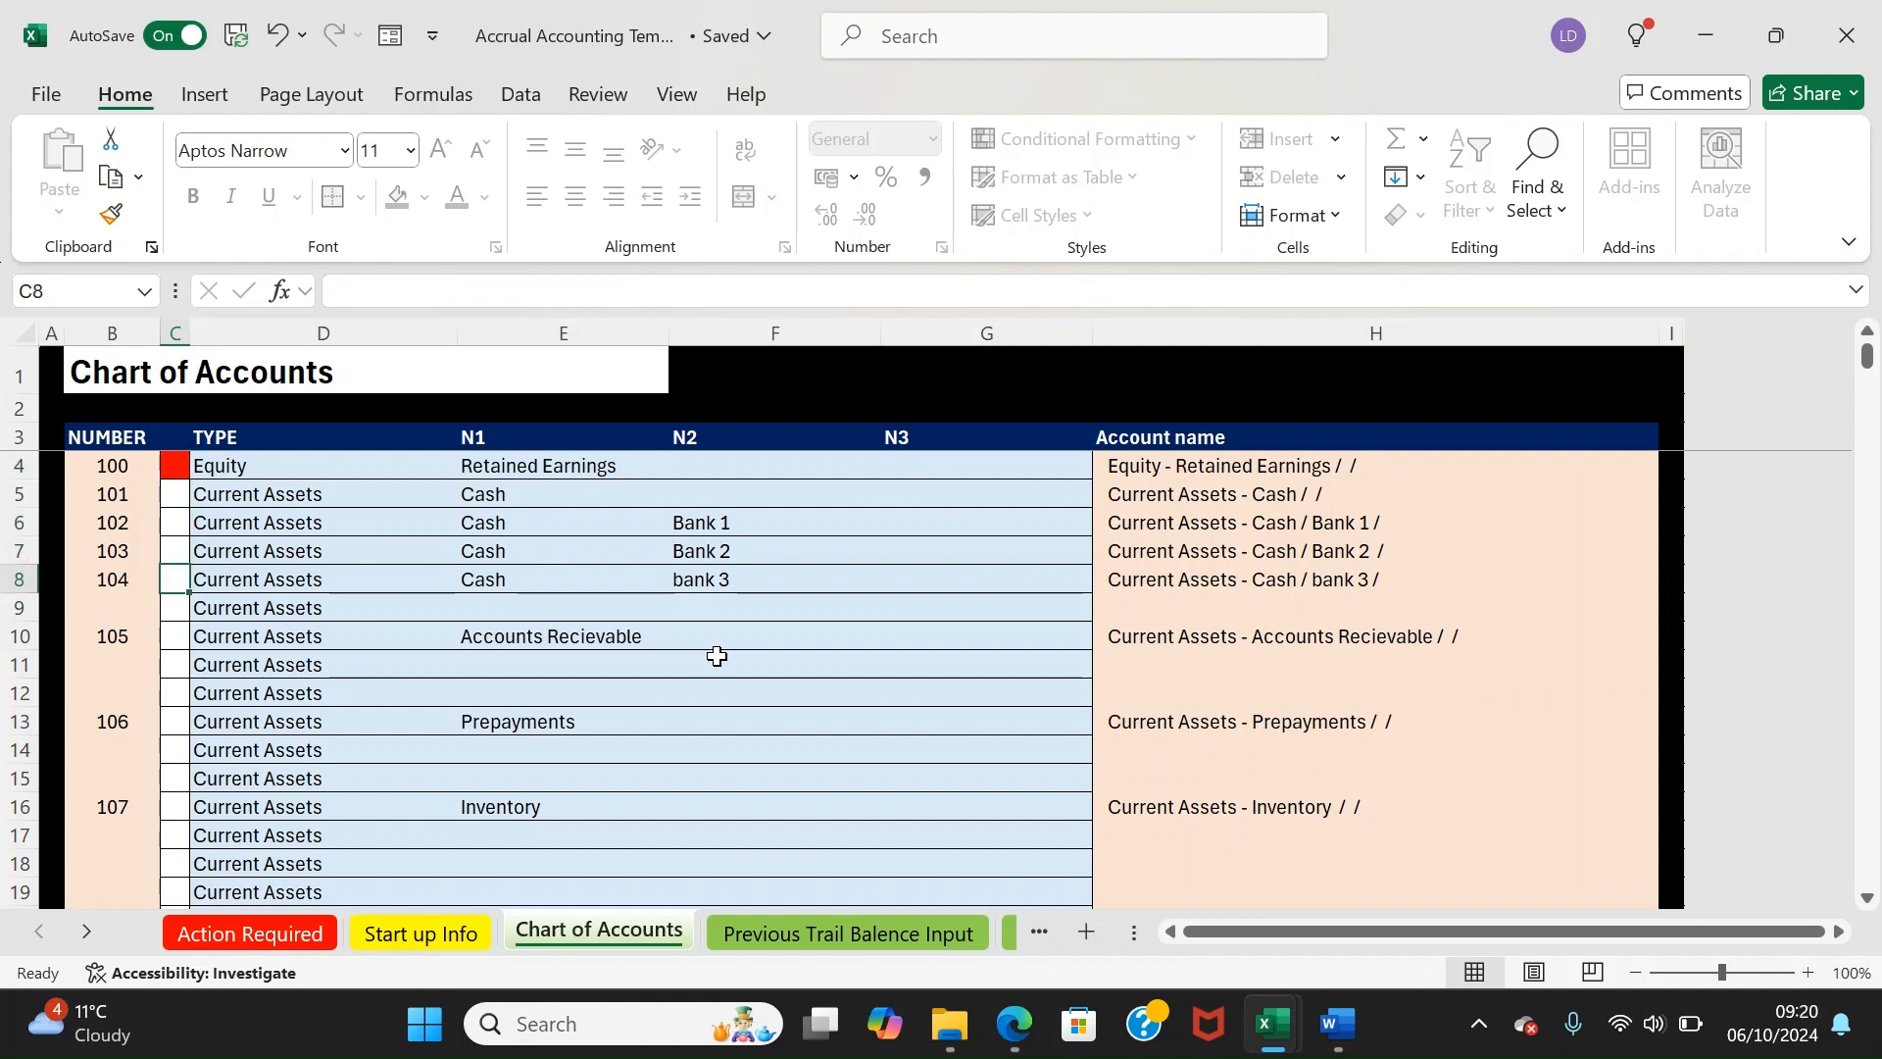
key(Up)
key(Down)
key(Down)
key(Down)
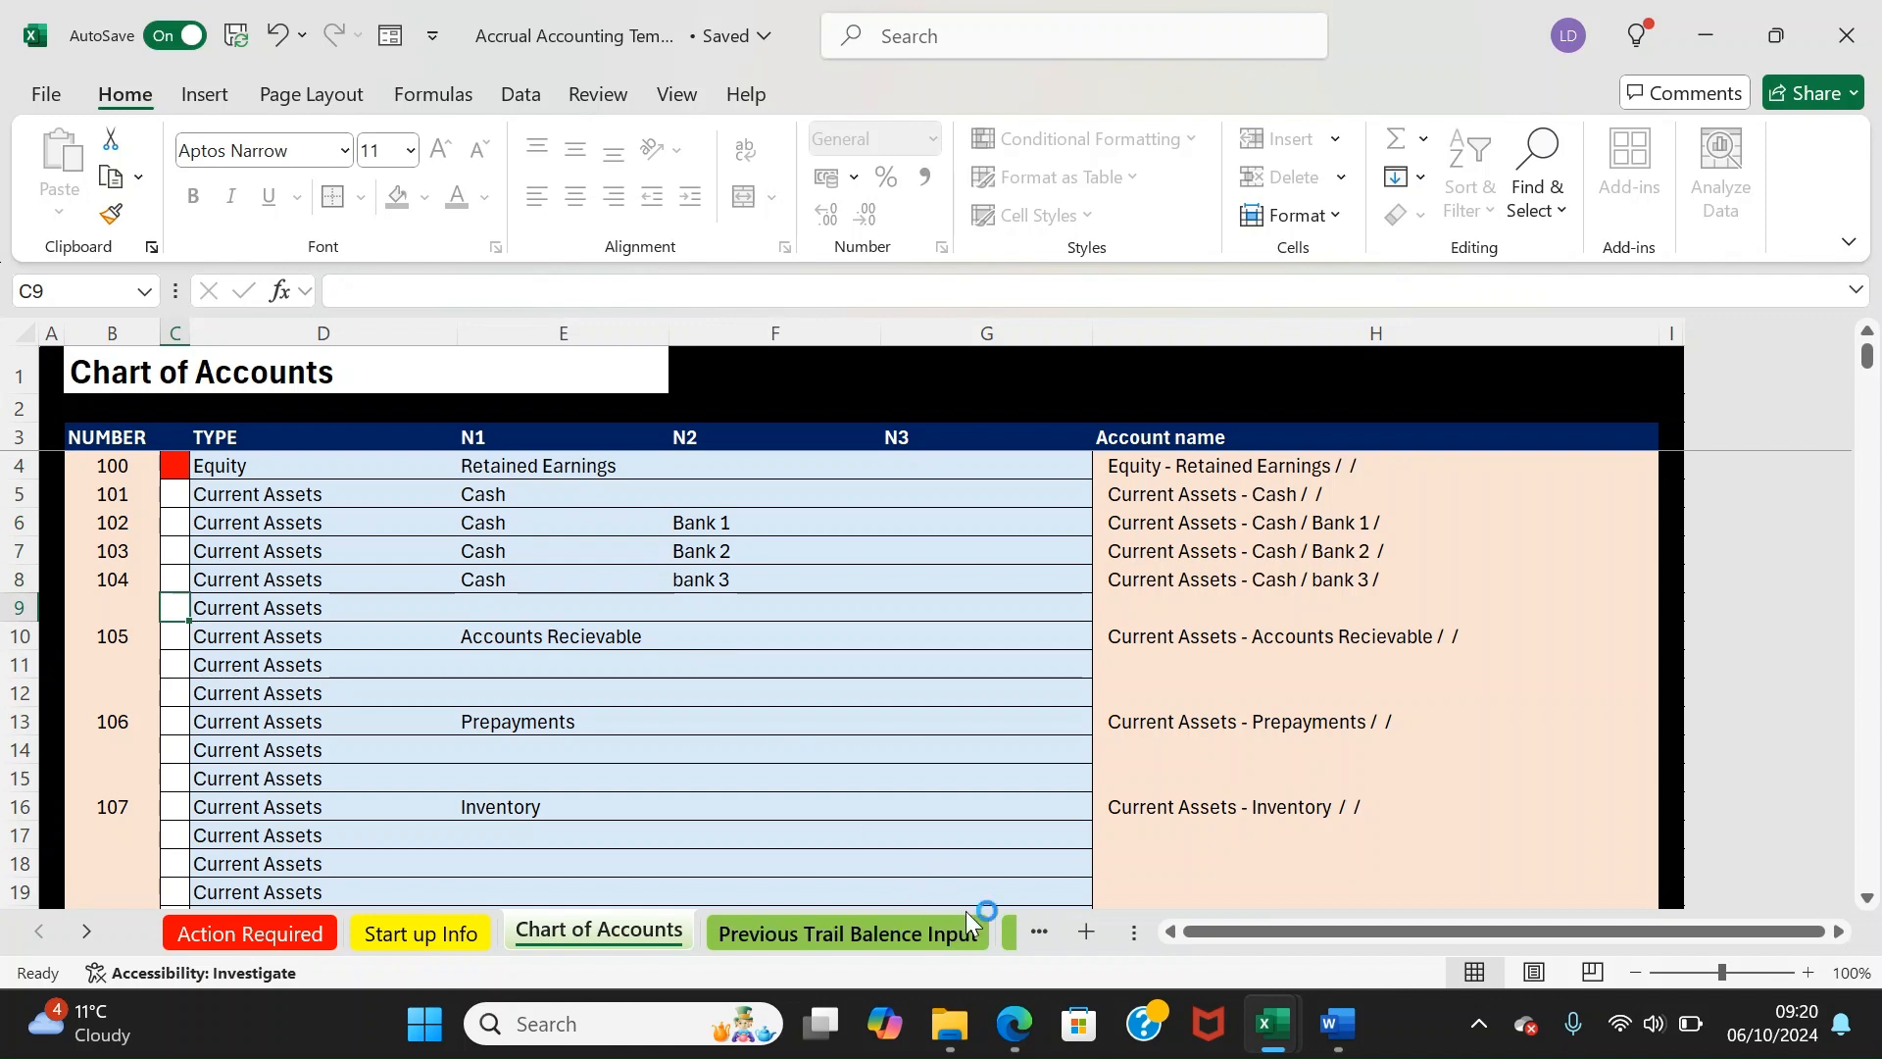
Open Previous Trail Balance Input and select its Account, Debit/Credit and Match entry cells
click(914, 933)
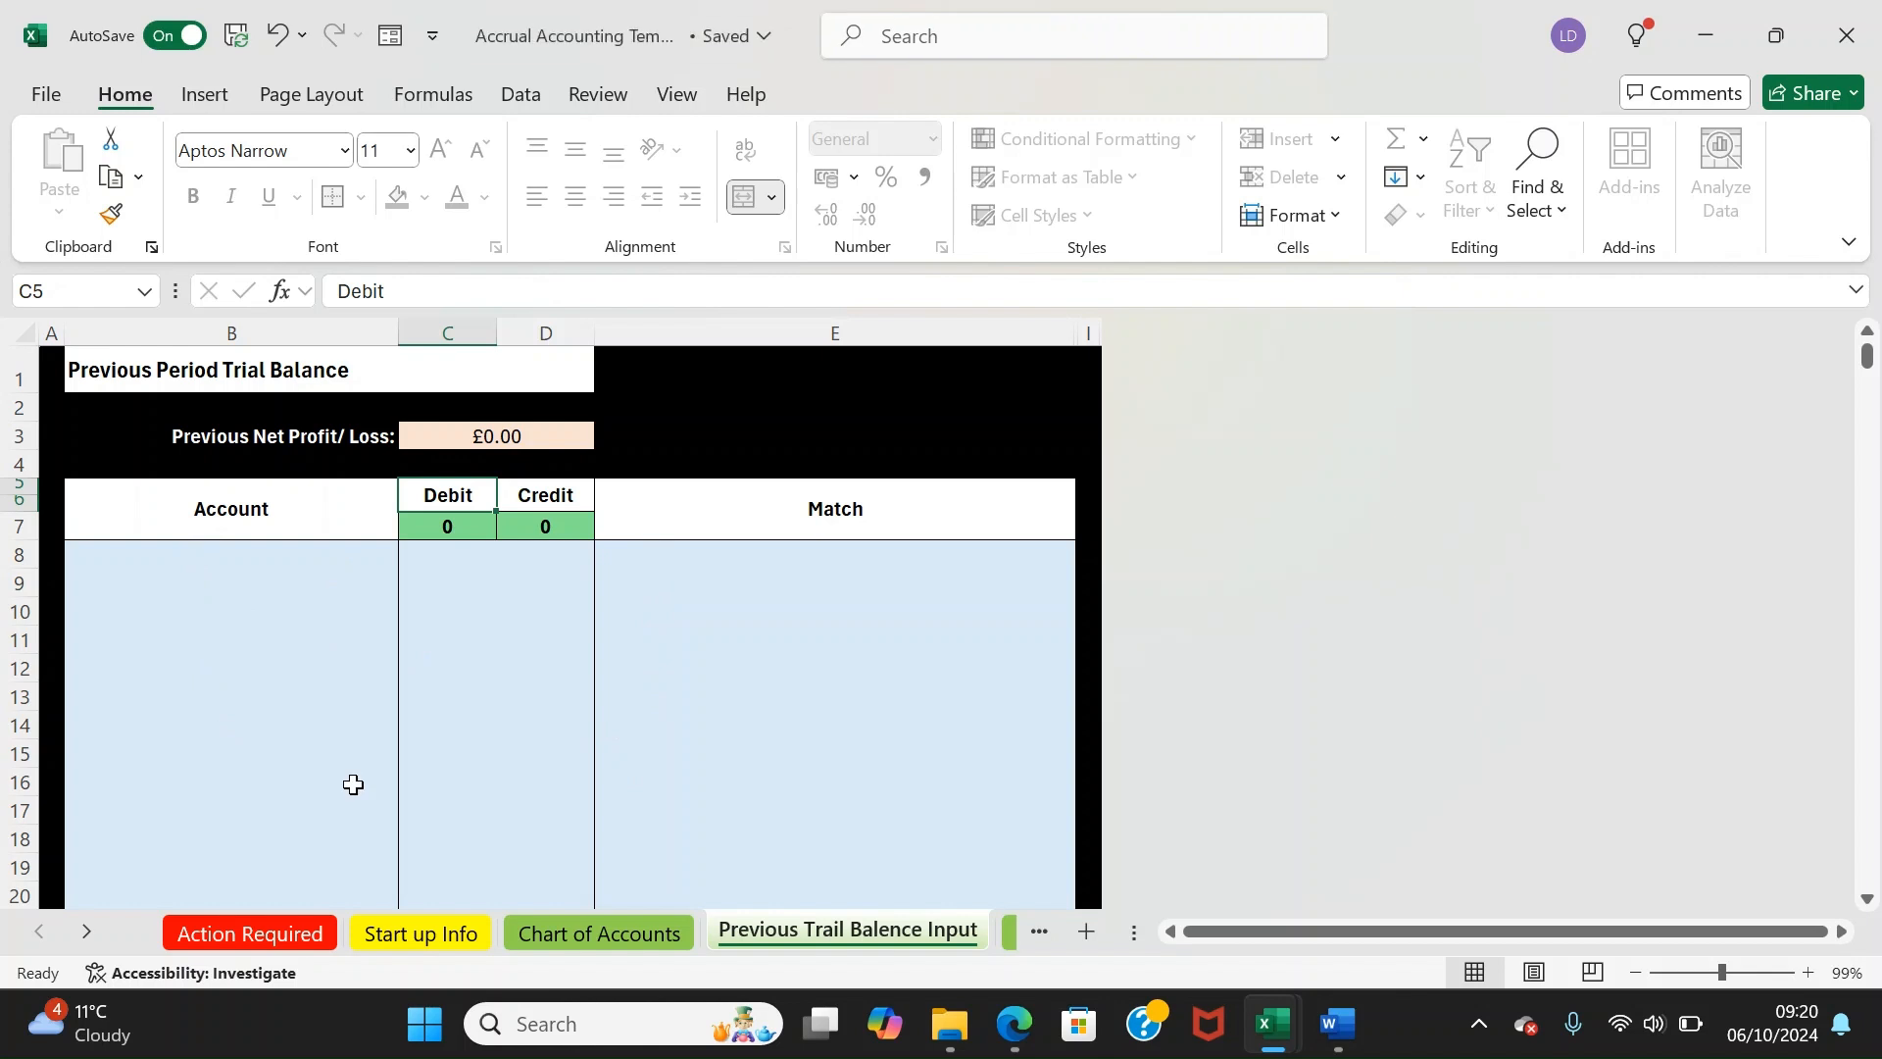
drag(209, 549, 153, 884)
drag(462, 559, 559, 540)
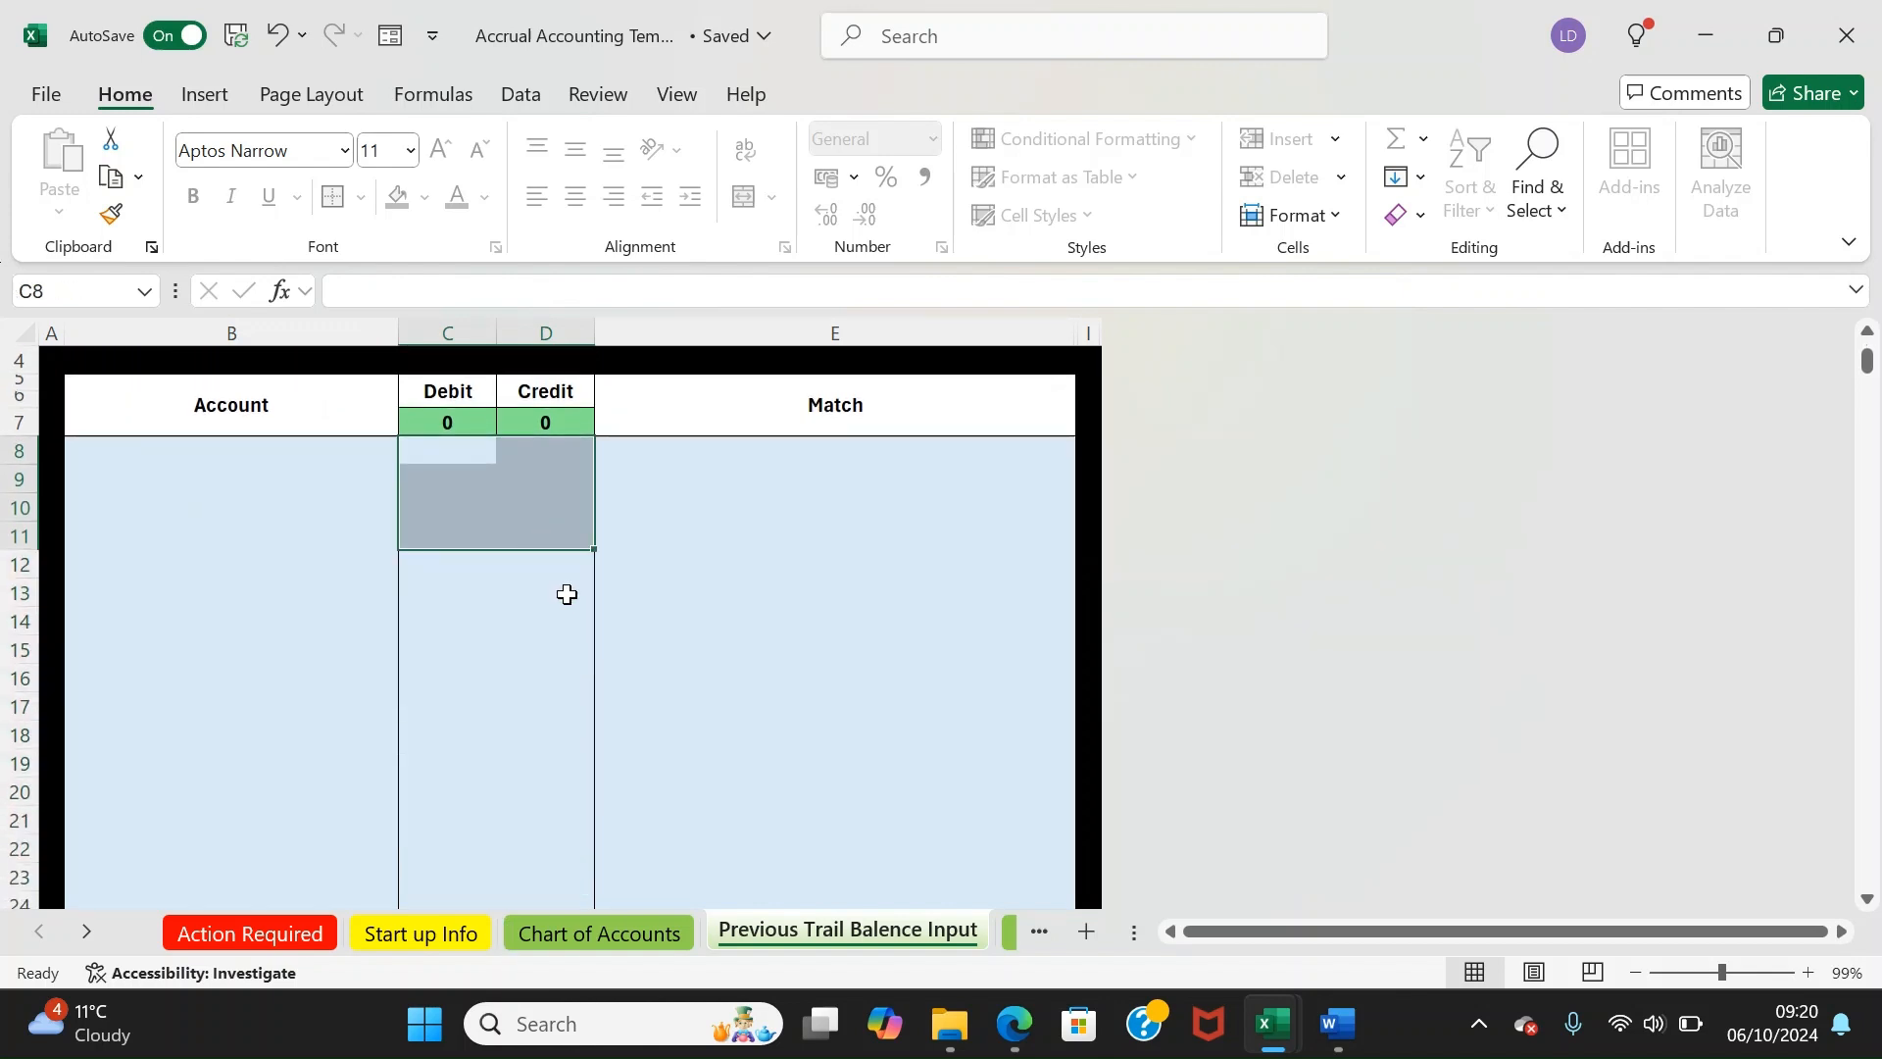
click(622, 458)
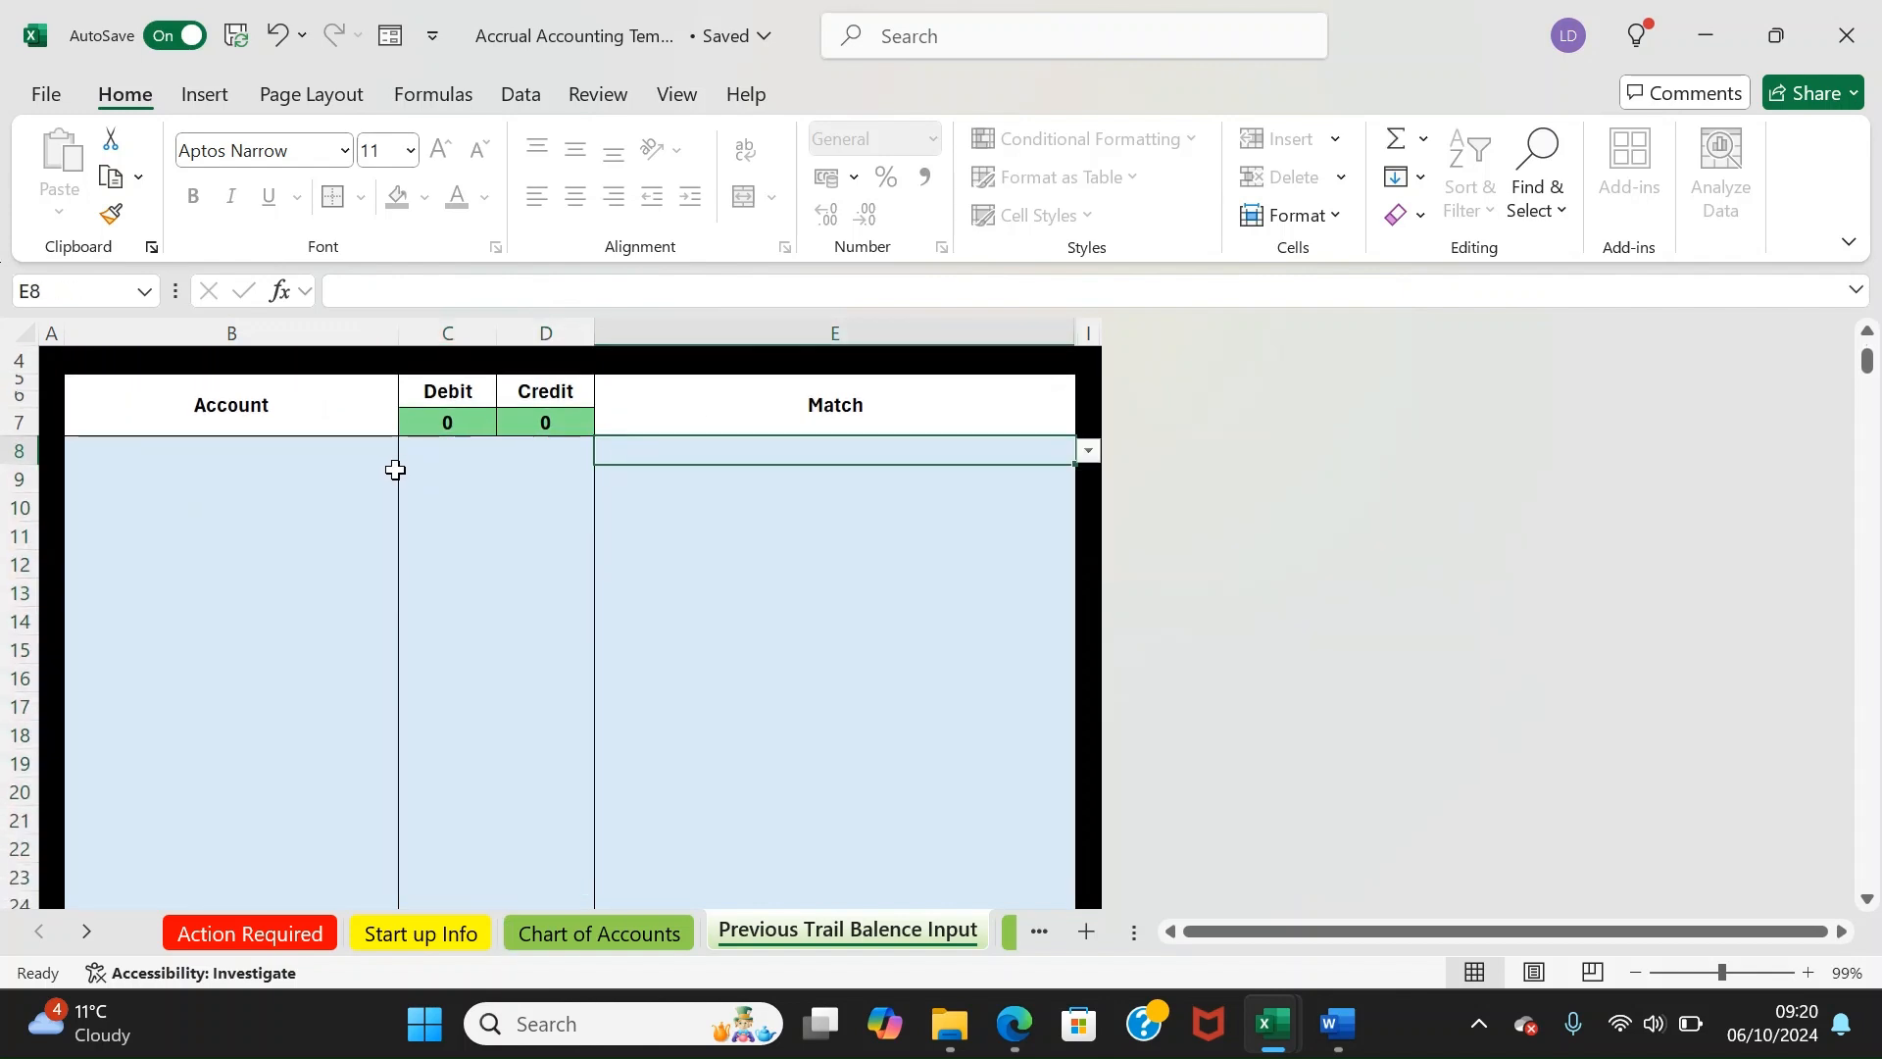
drag(667, 411, 676, 312)
click(706, 457)
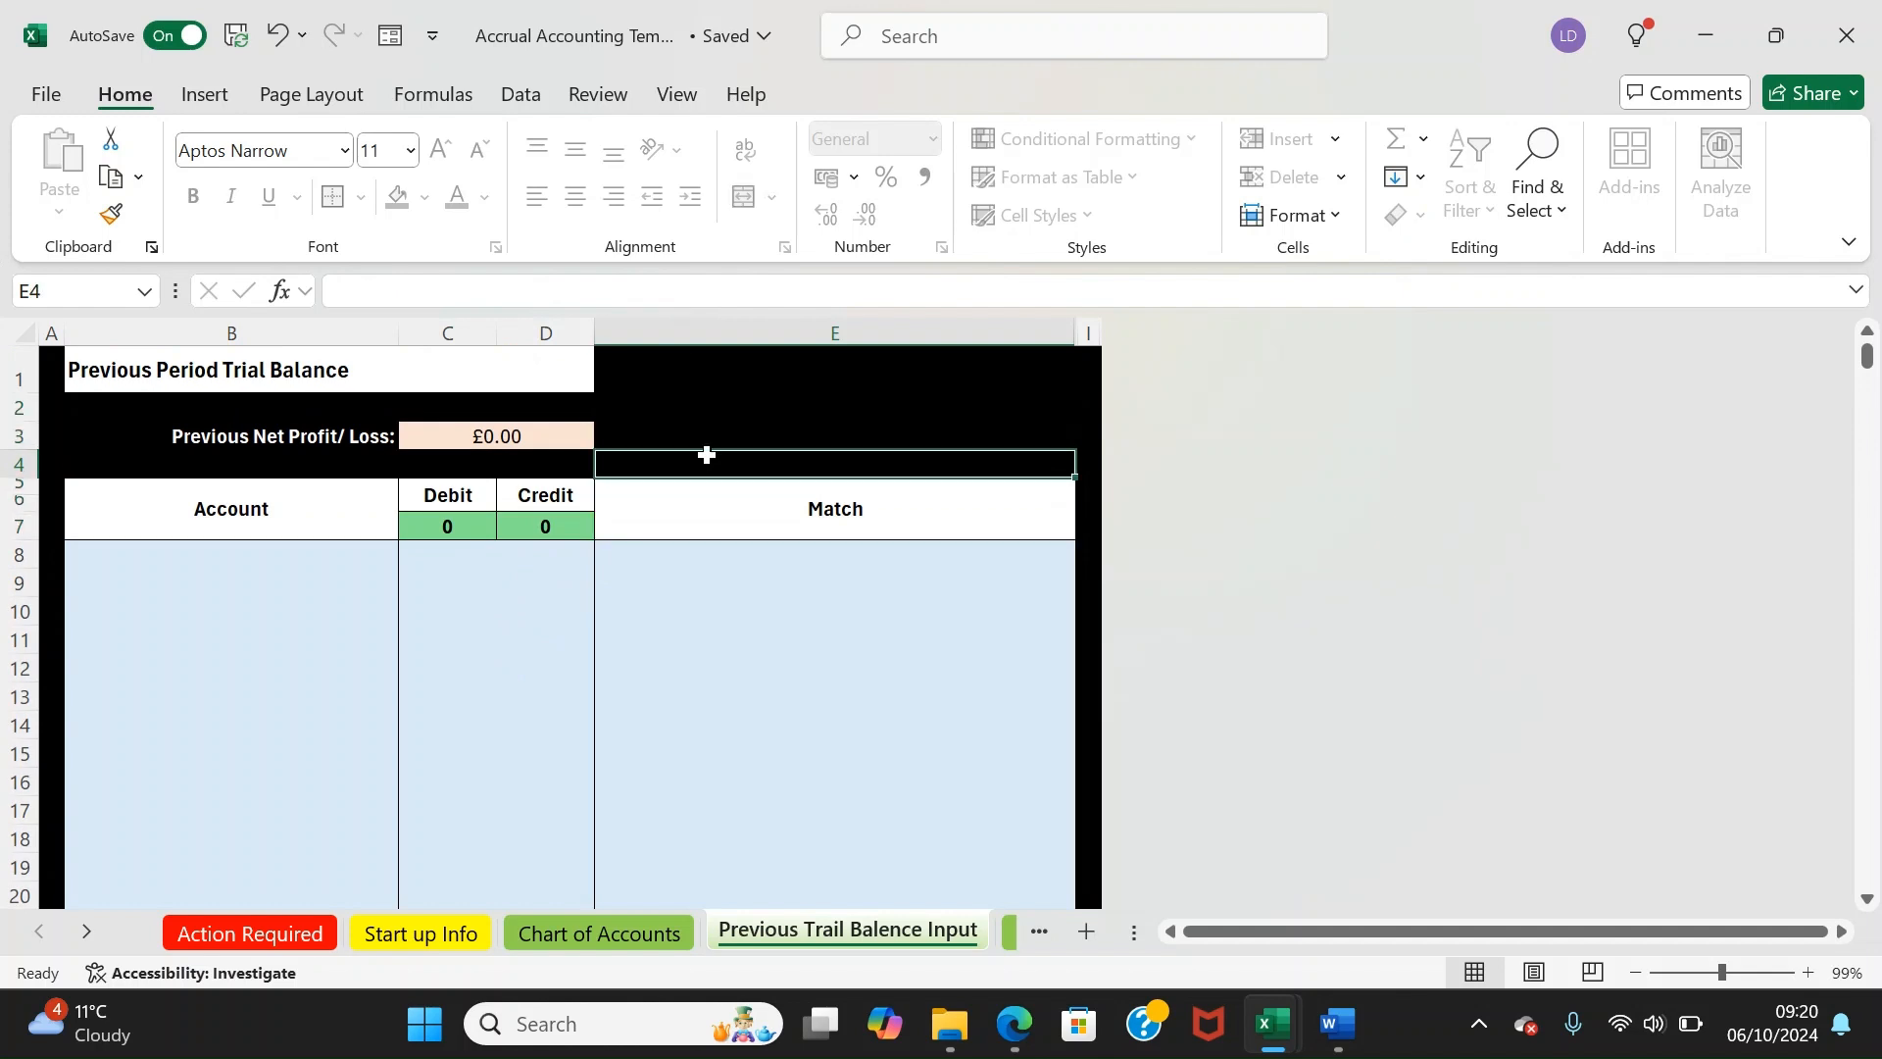
drag(627, 525, 722, 756)
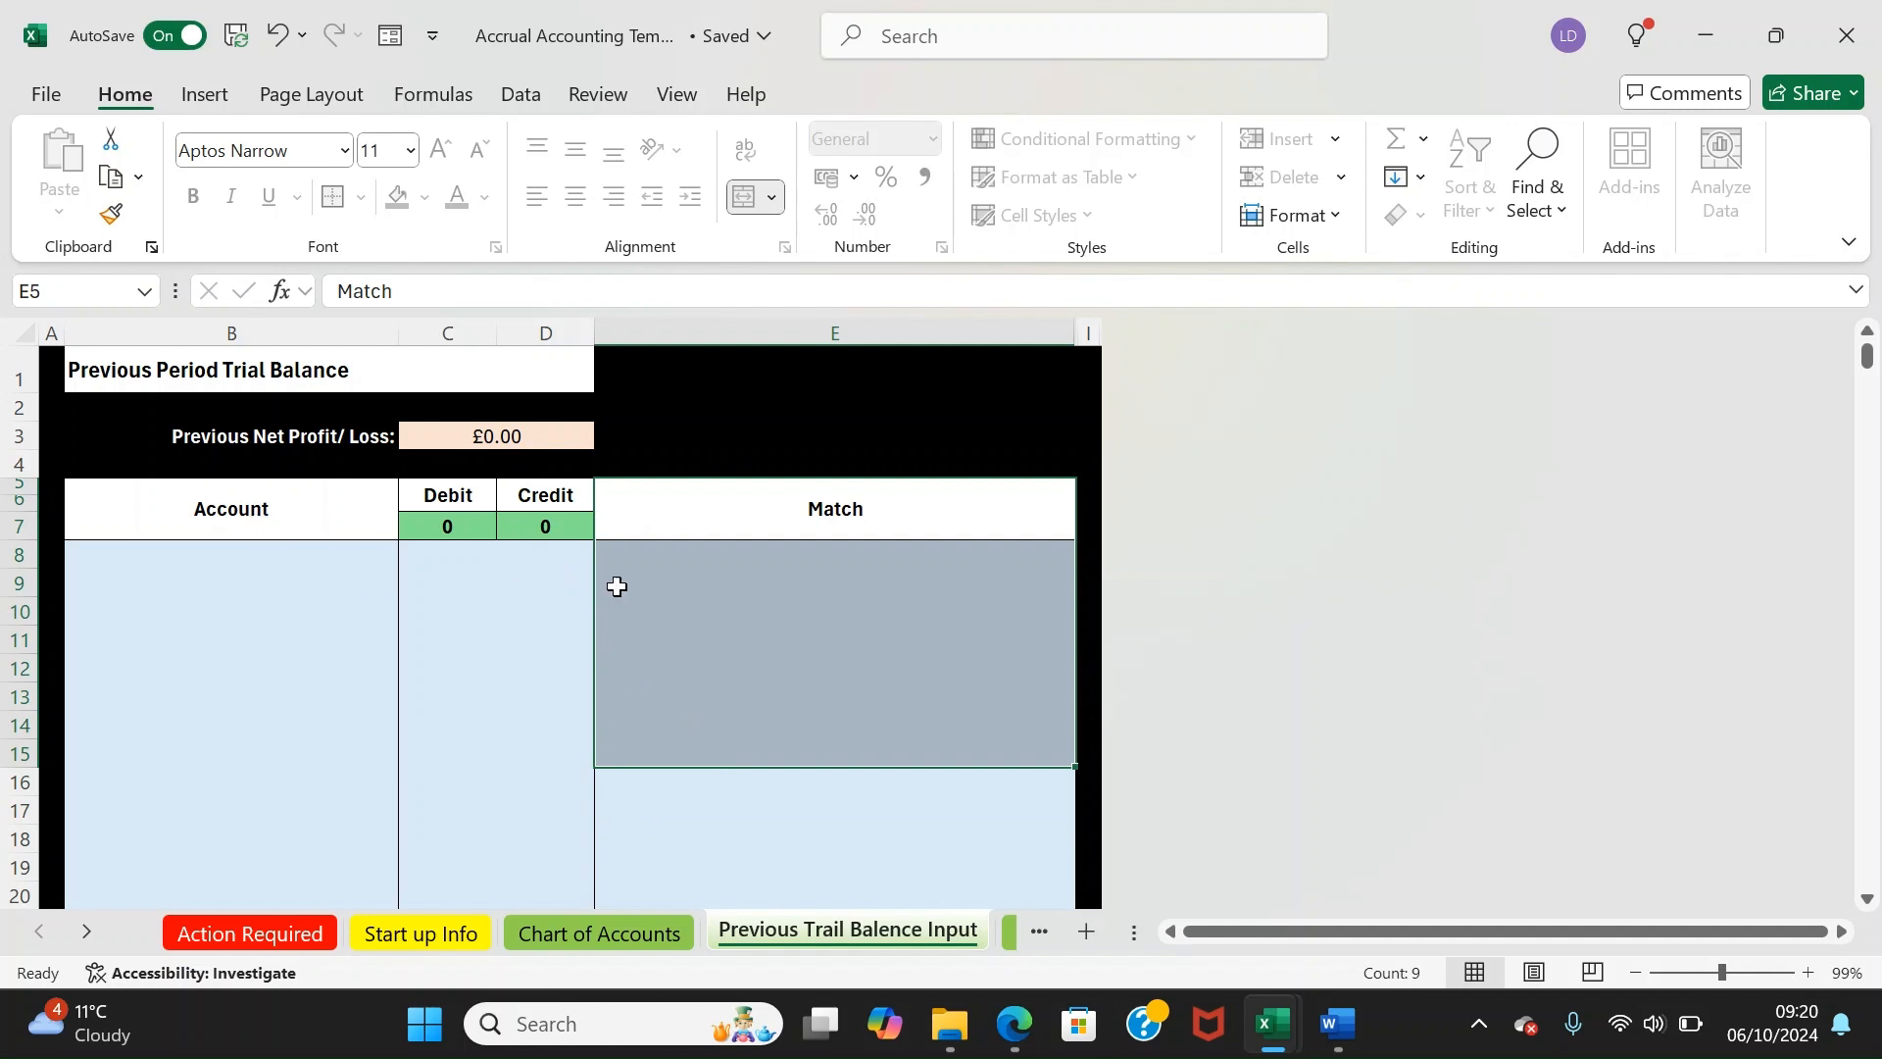
click(639, 559)
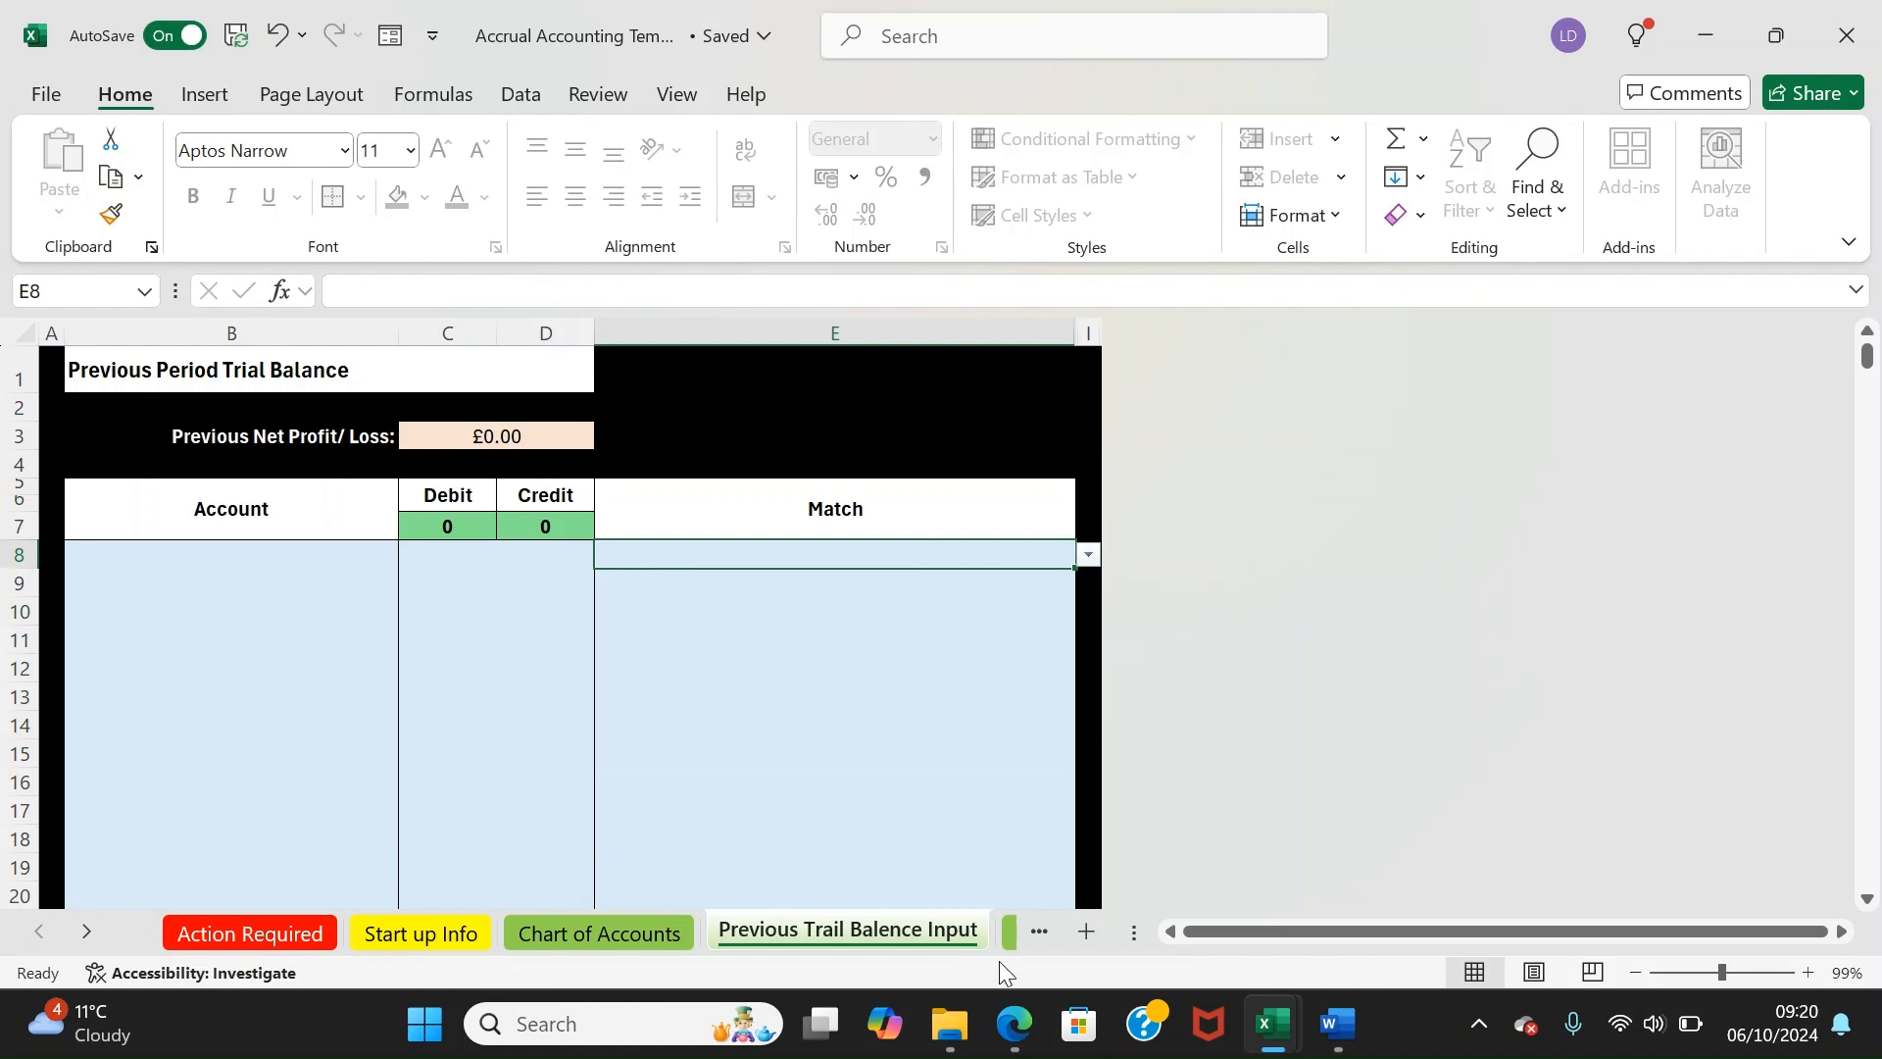
click(1010, 933)
Select the Bank Description and Go to Account cells on the Bank Statement Rule Creator sheet
click(329, 612)
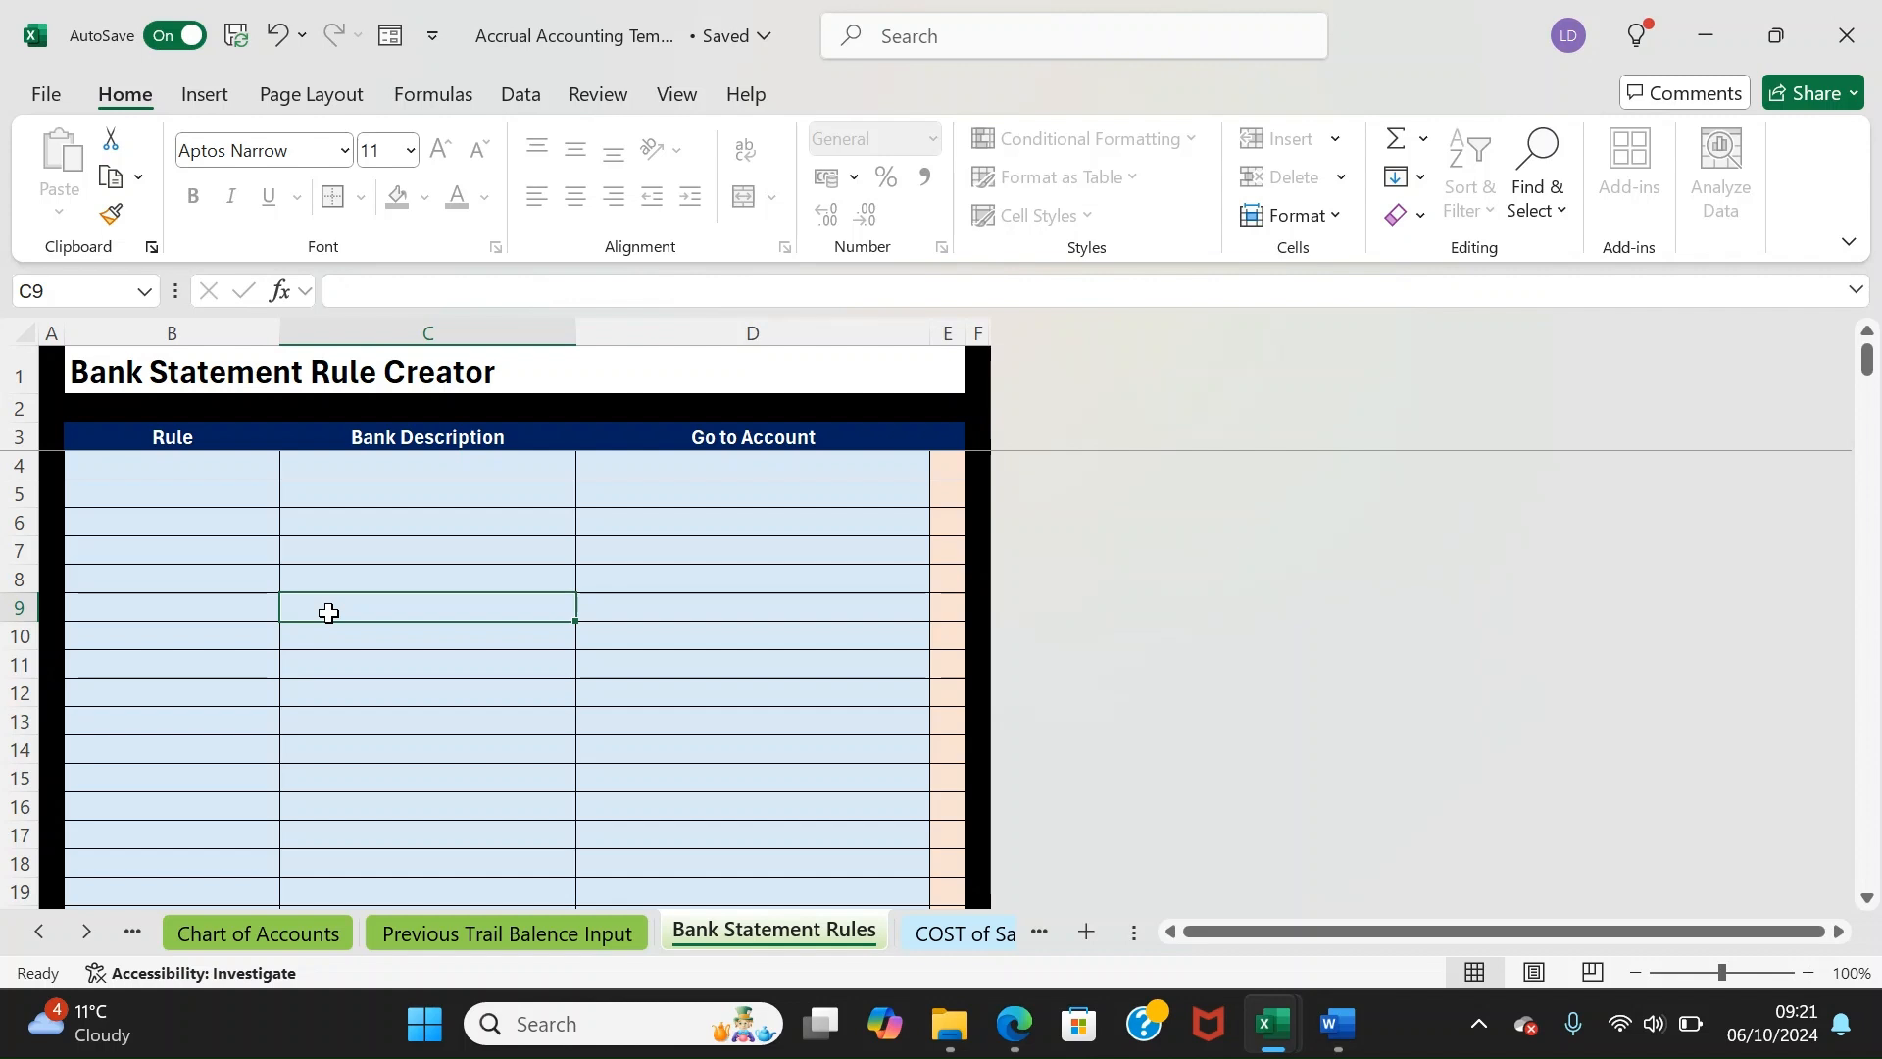
click(369, 489)
click(392, 466)
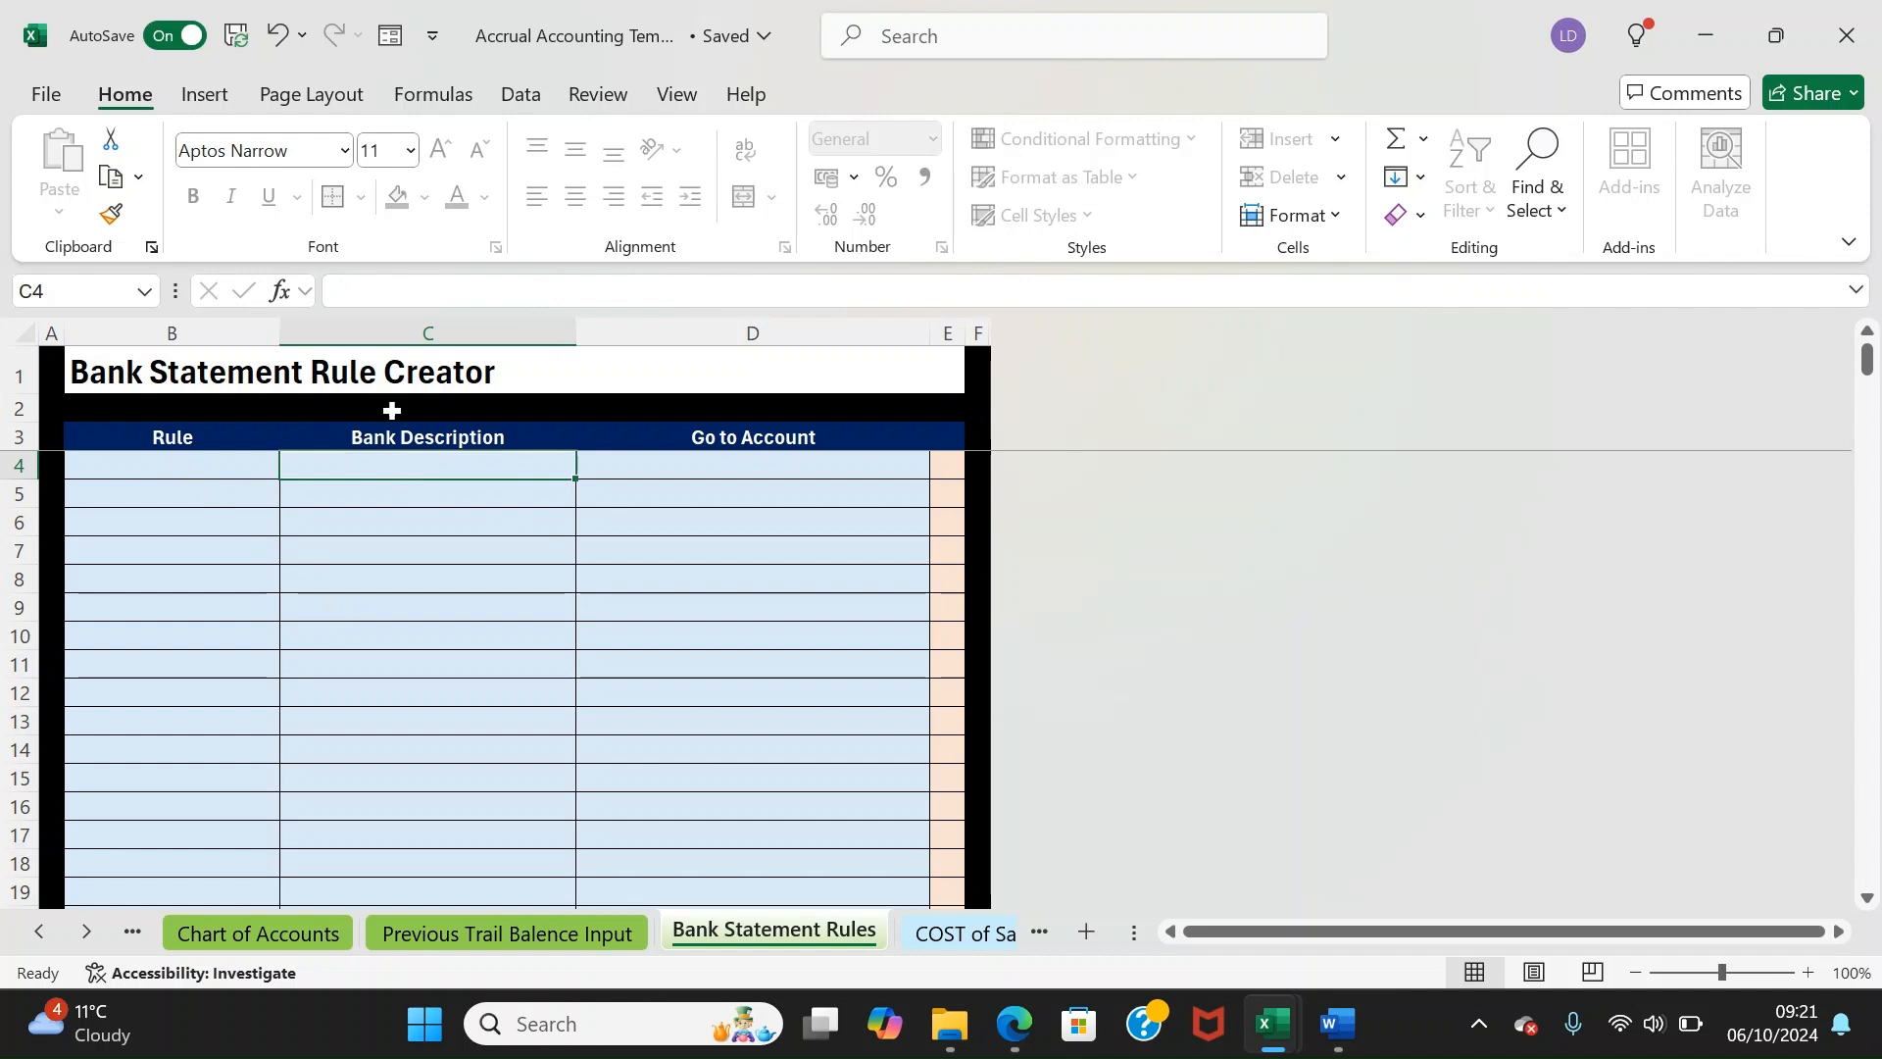
drag(695, 435, 712, 665)
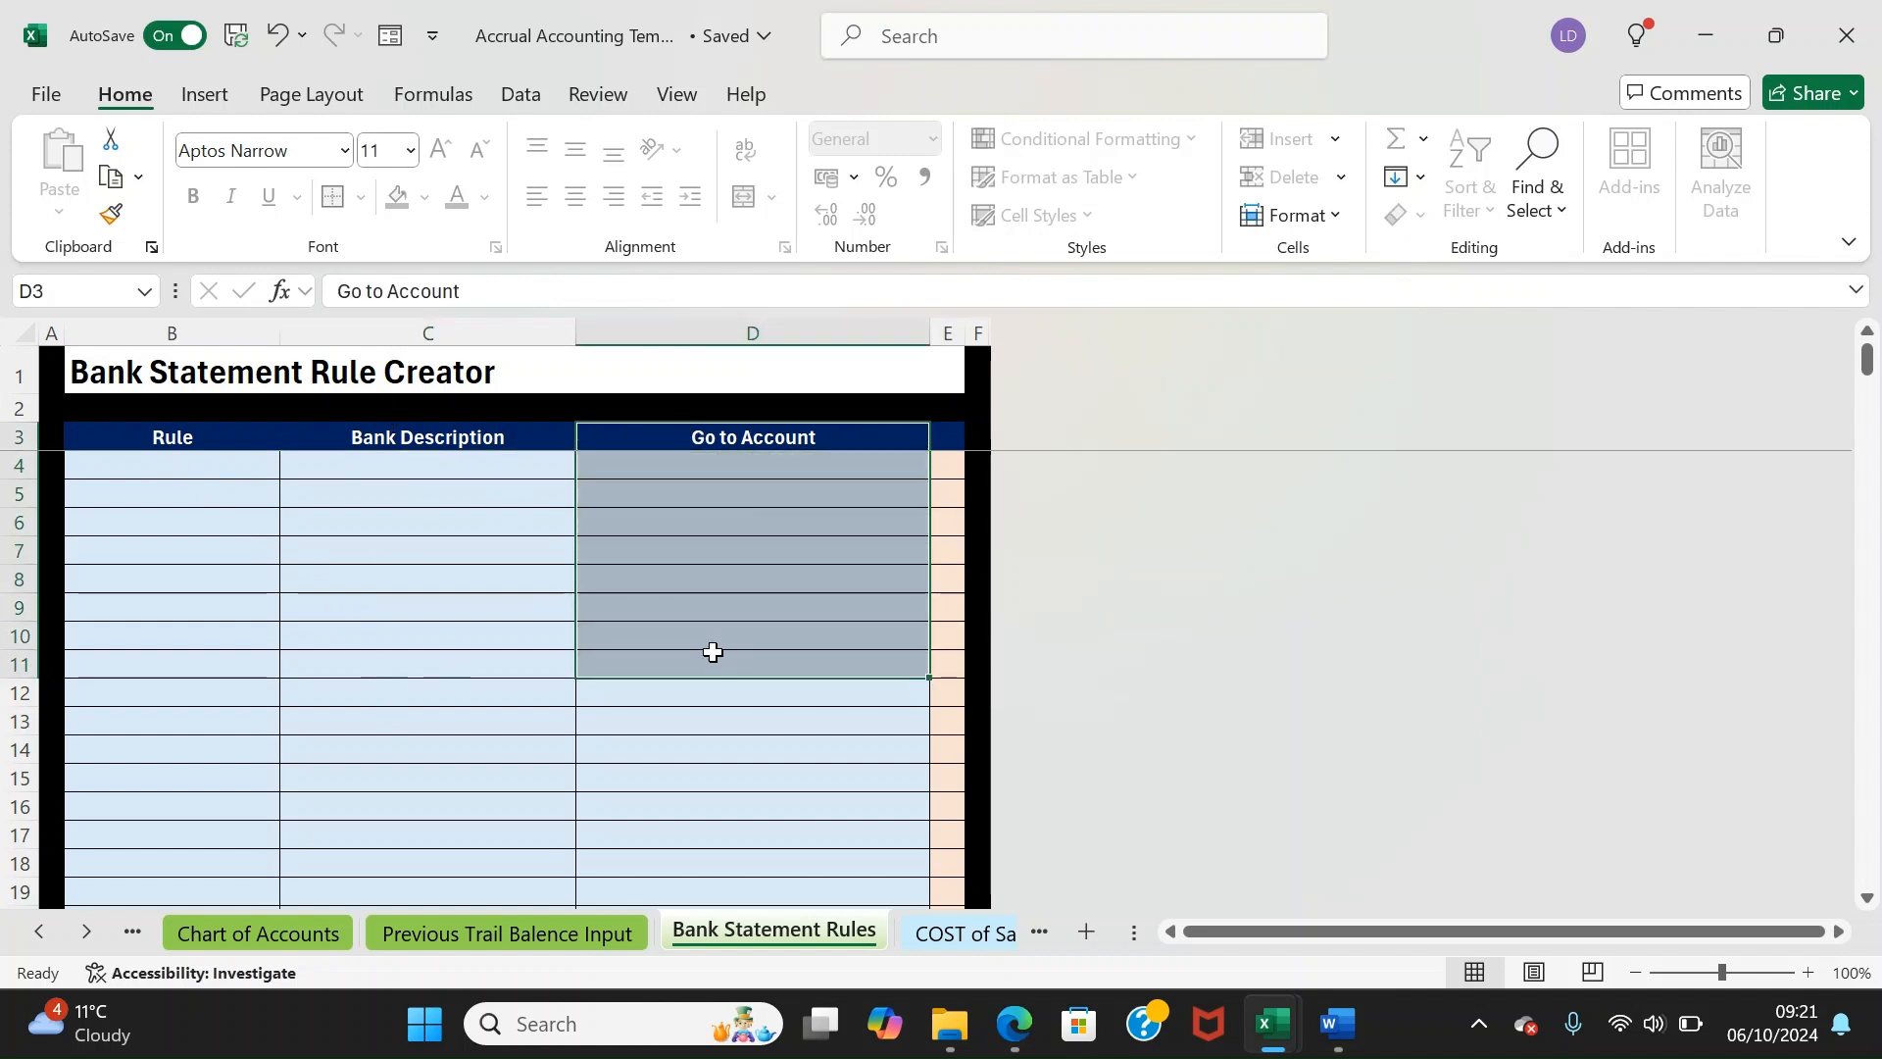
click(747, 497)
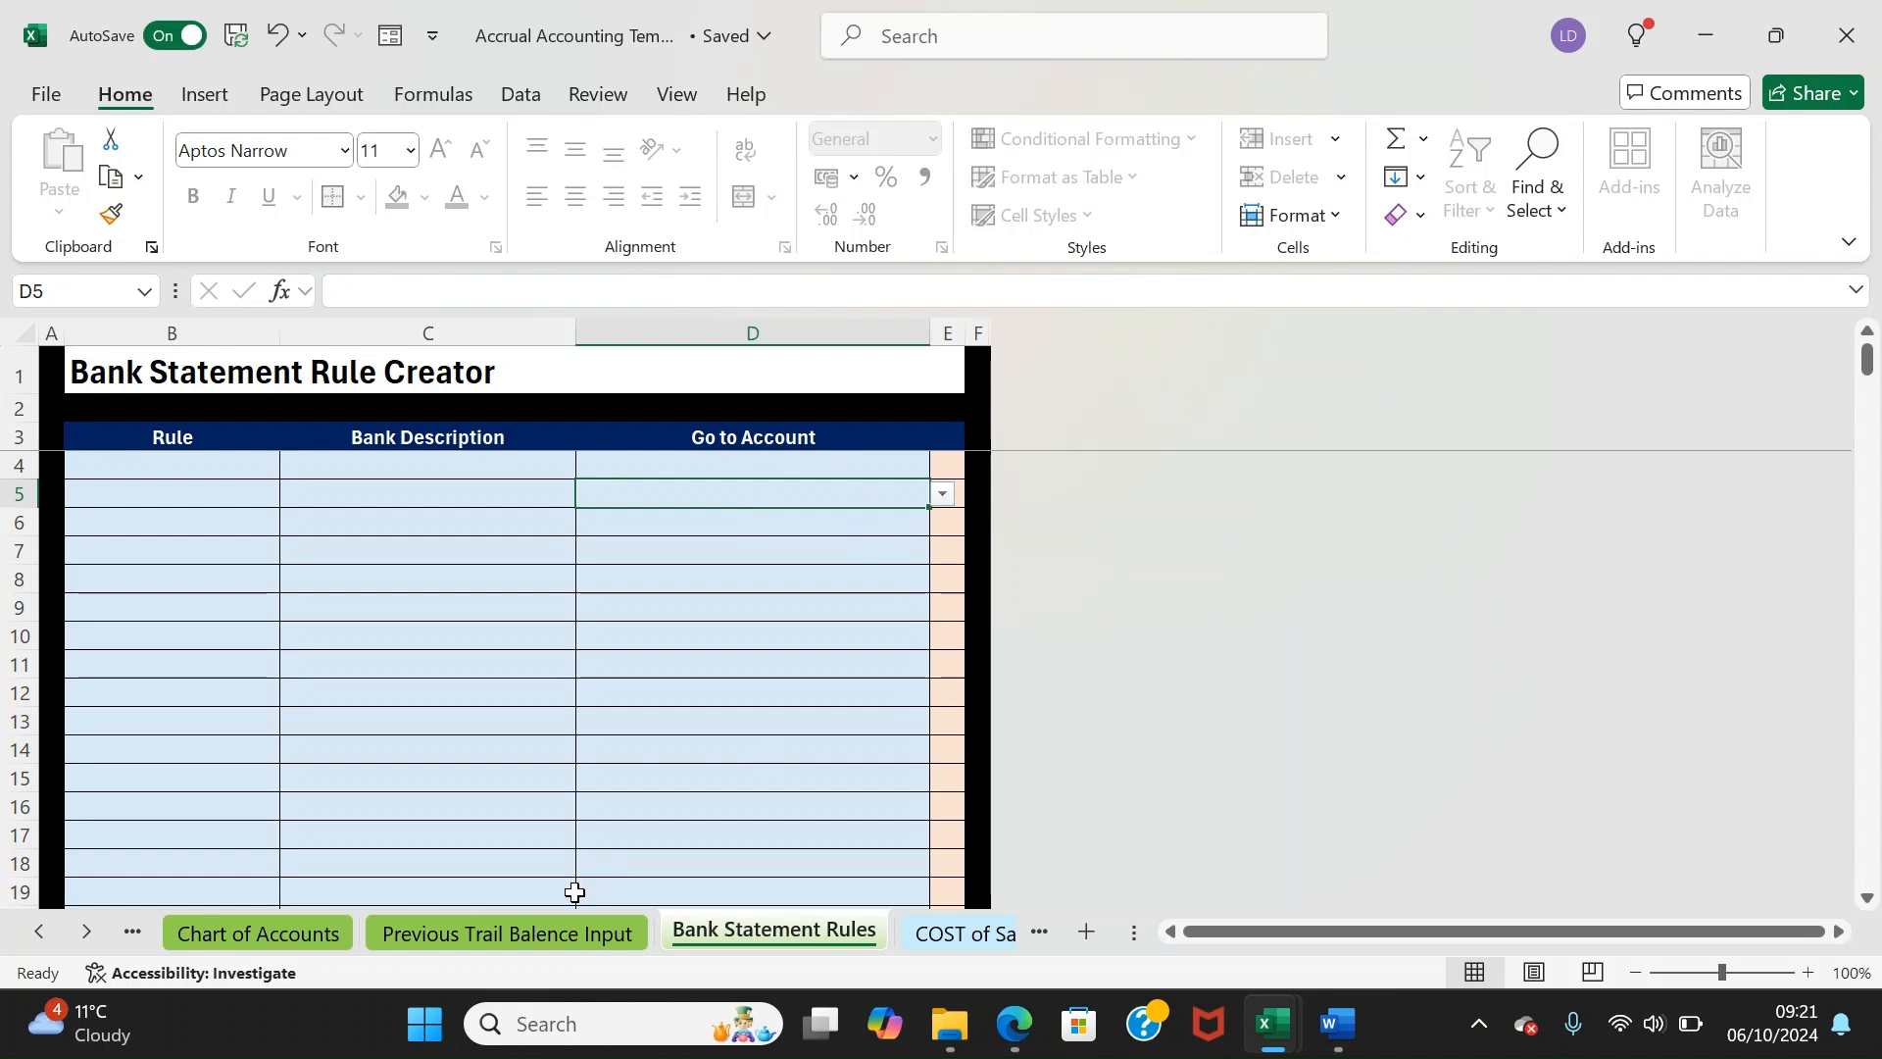
click(932, 932)
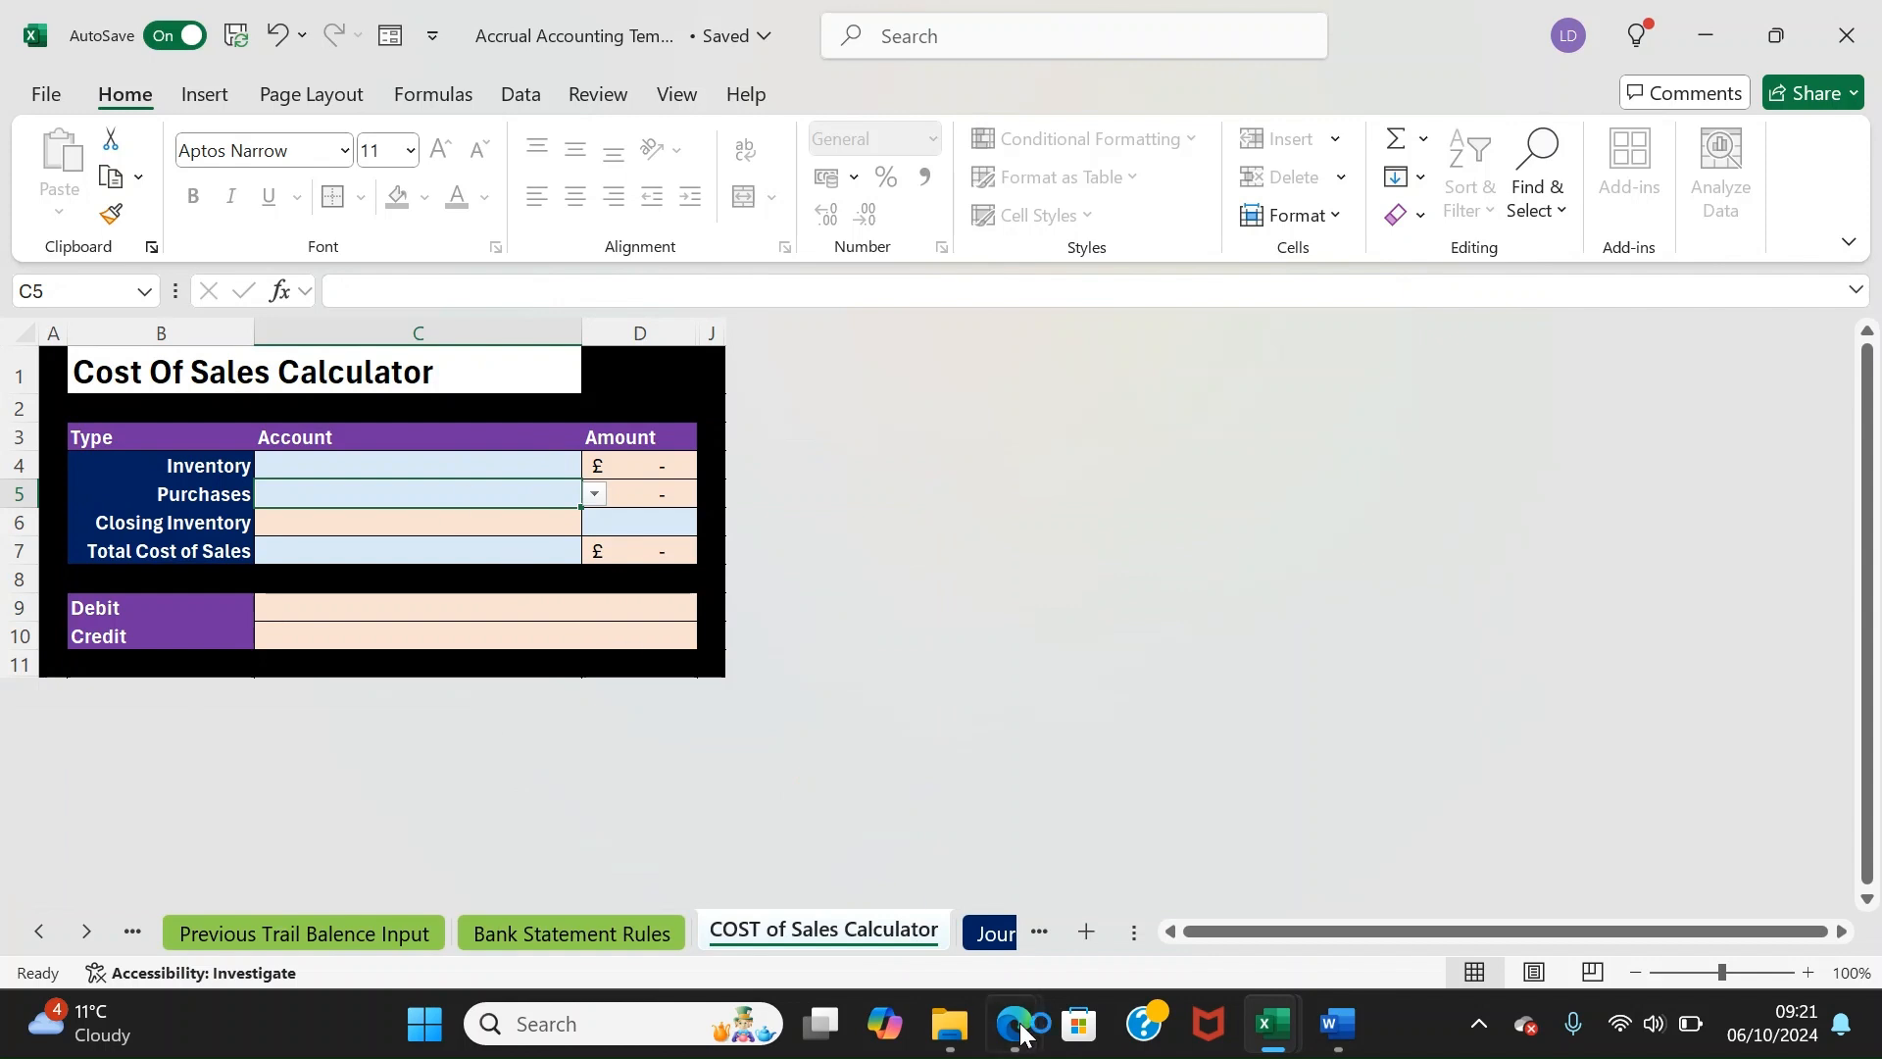
Open the Journal Entry Tab and step around its Date and Transaction Number headers
mouse_move(1016, 1020)
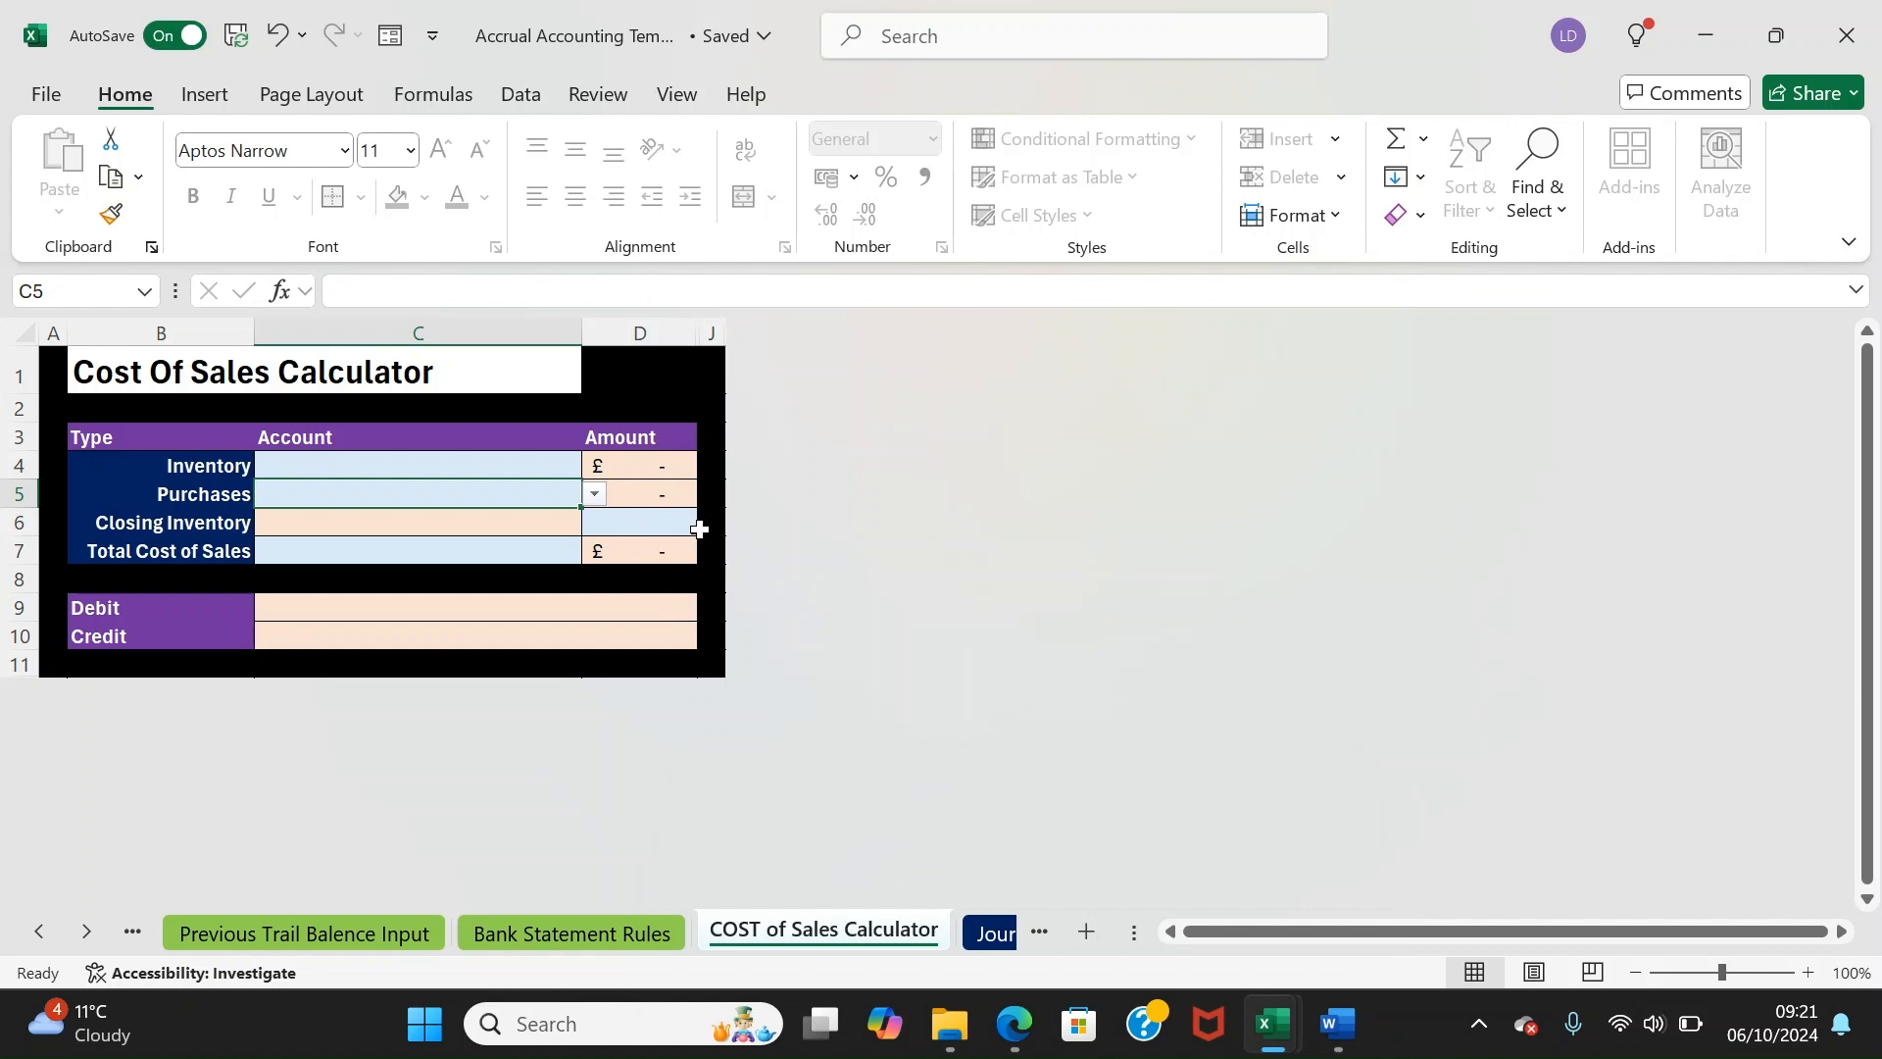
click(985, 933)
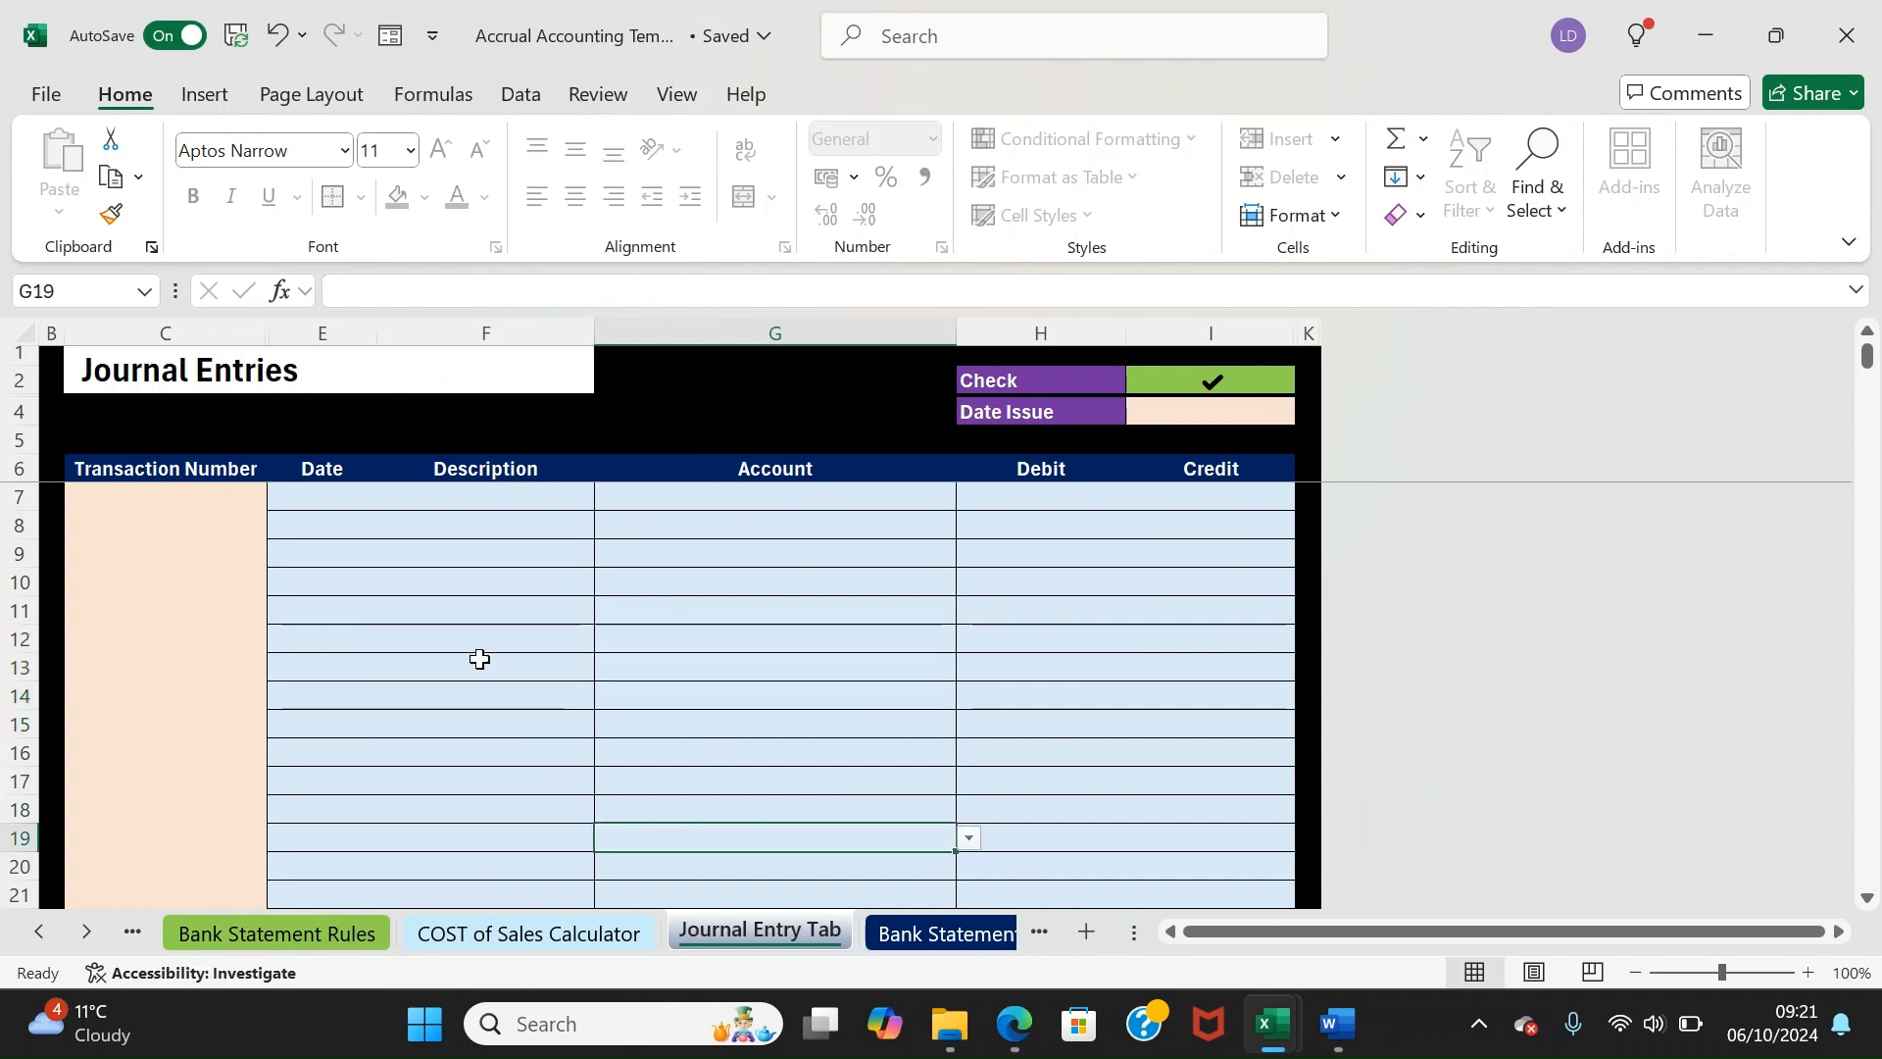
key(Up)
key(Up)
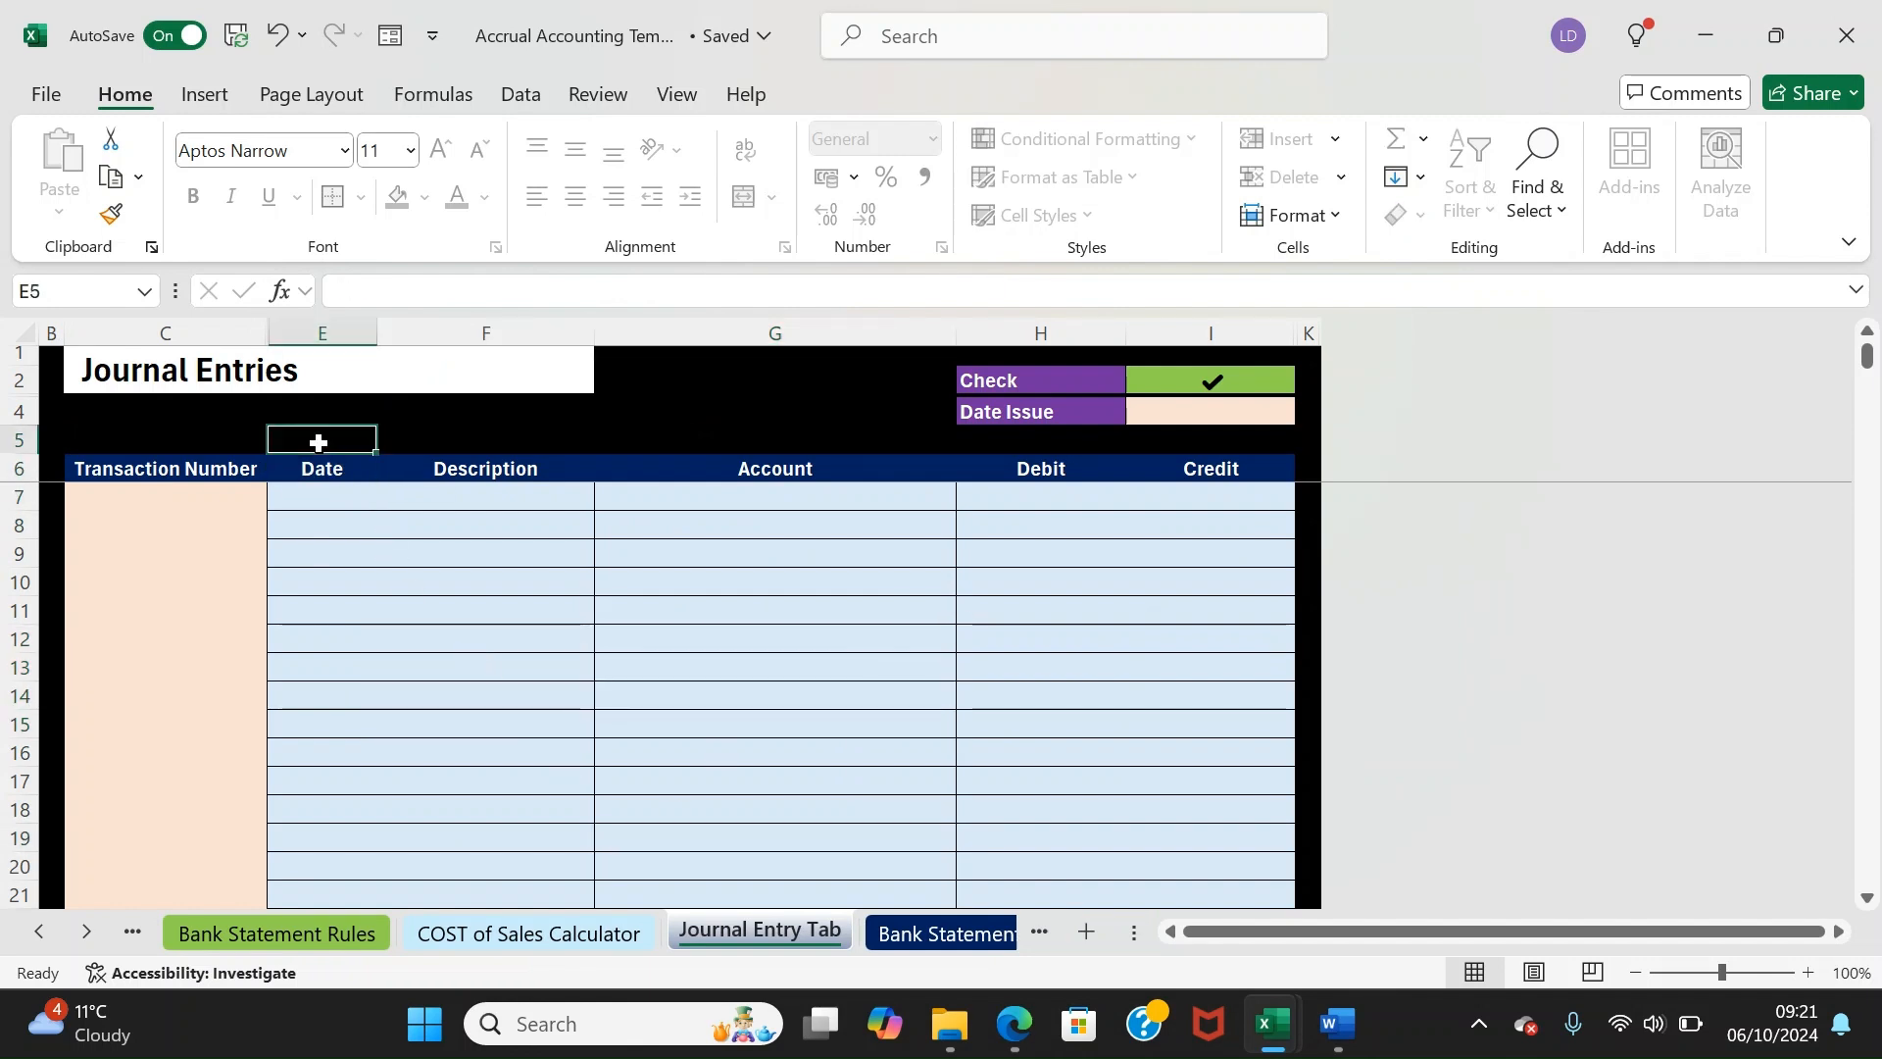
key(Left)
key(Down)
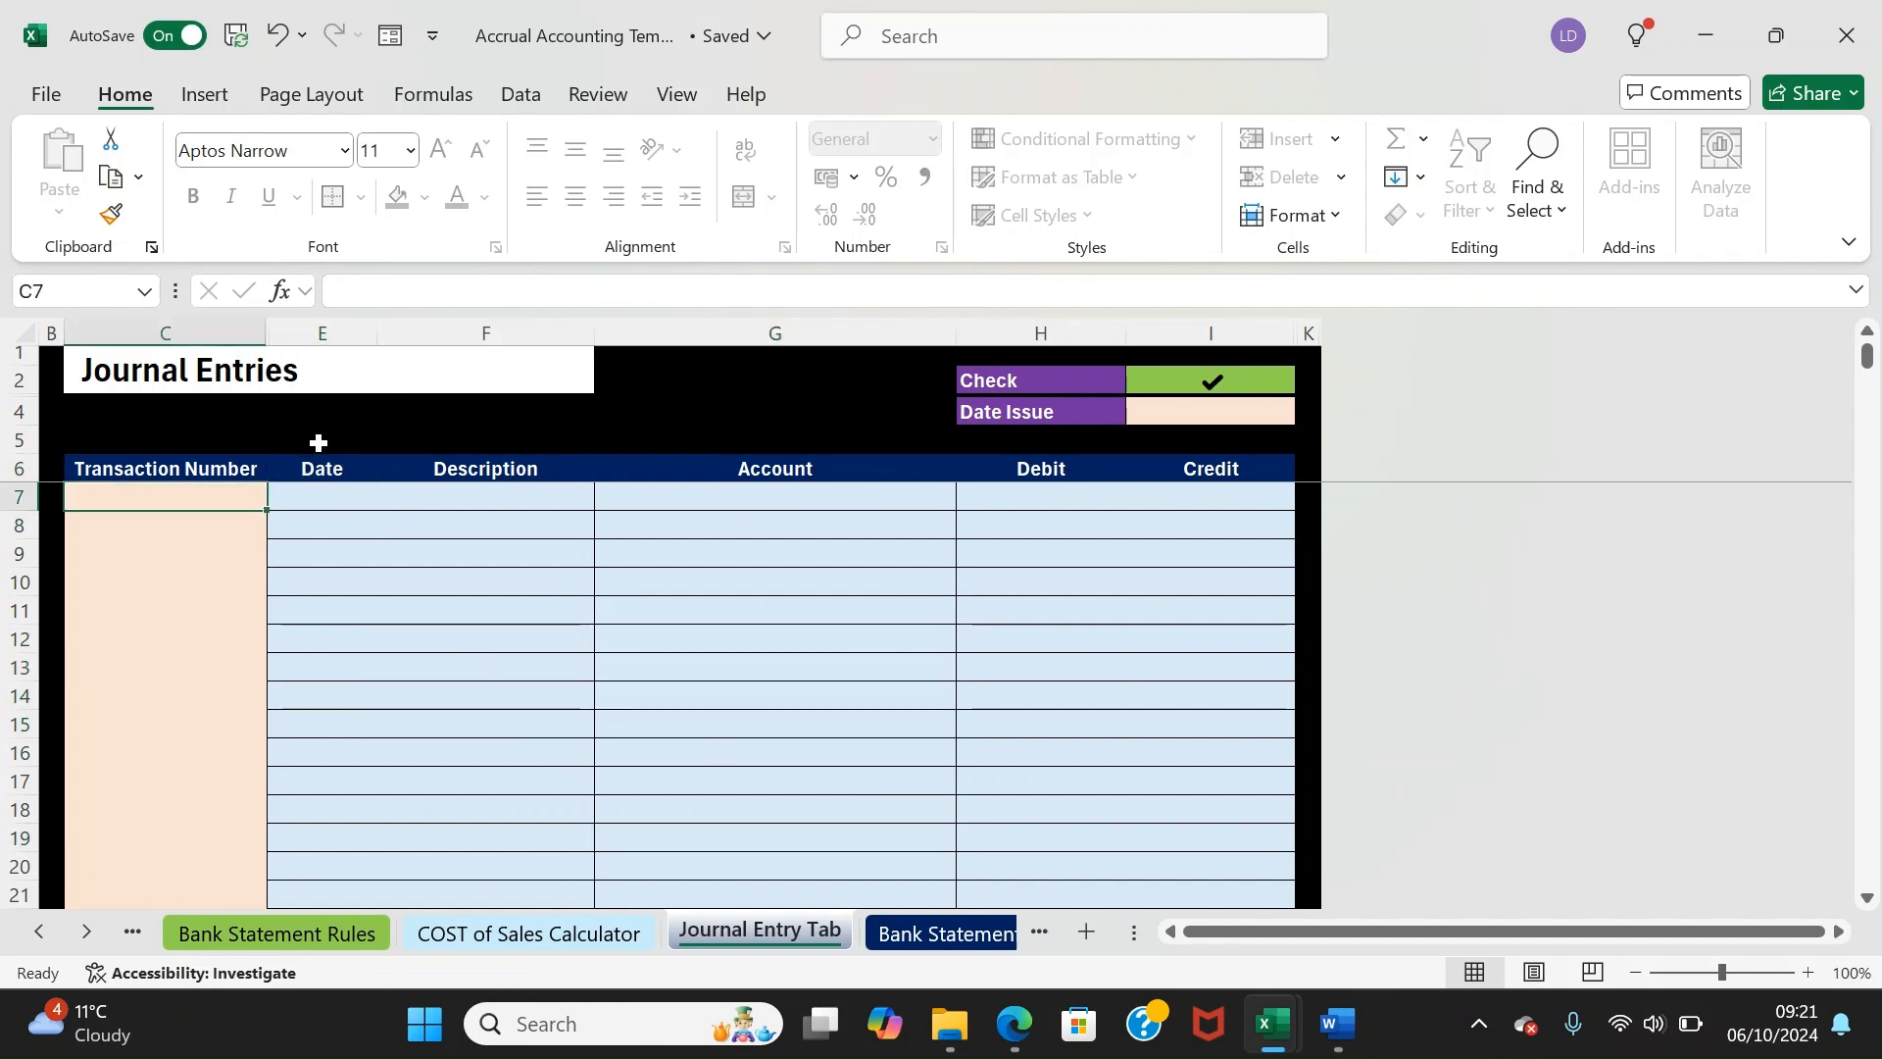
key(Up)
click(951, 941)
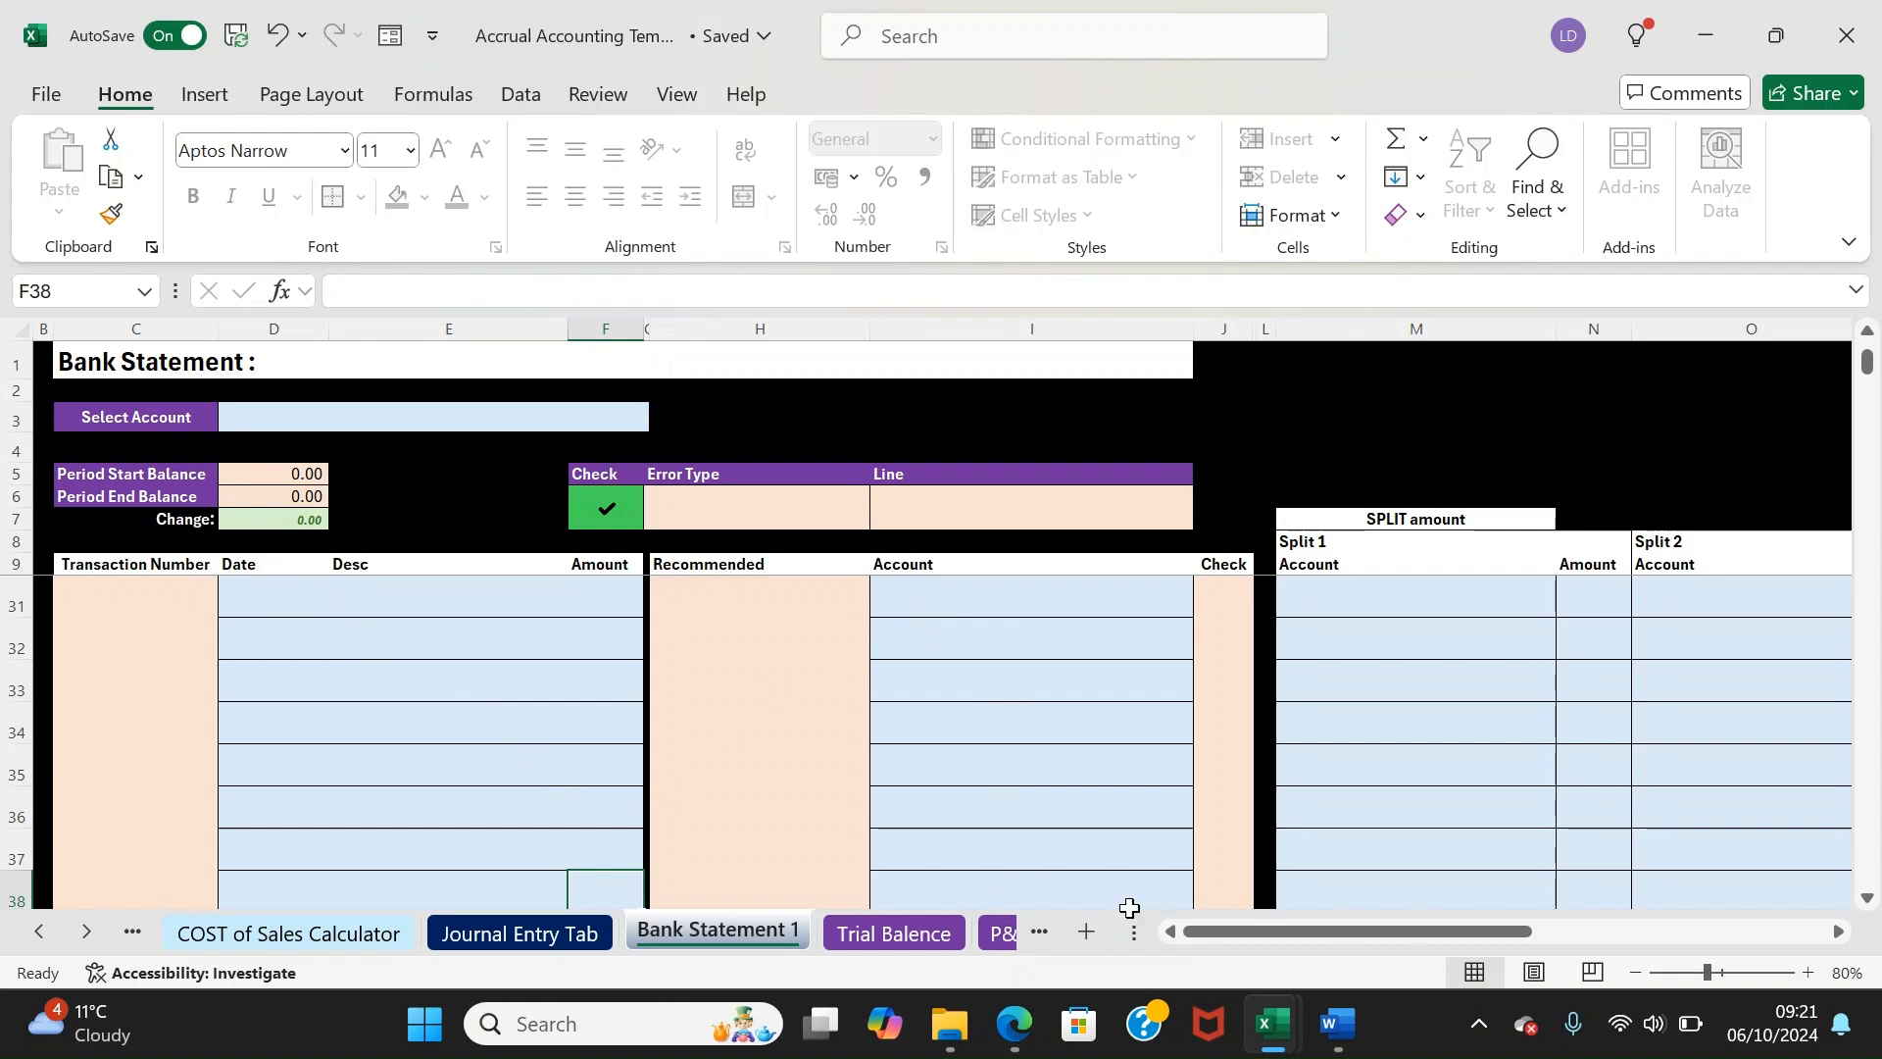
Select the Trial Balence Debits/Credits ranges and inspect the formulas in J10, K1 and M1:N1
click(957, 934)
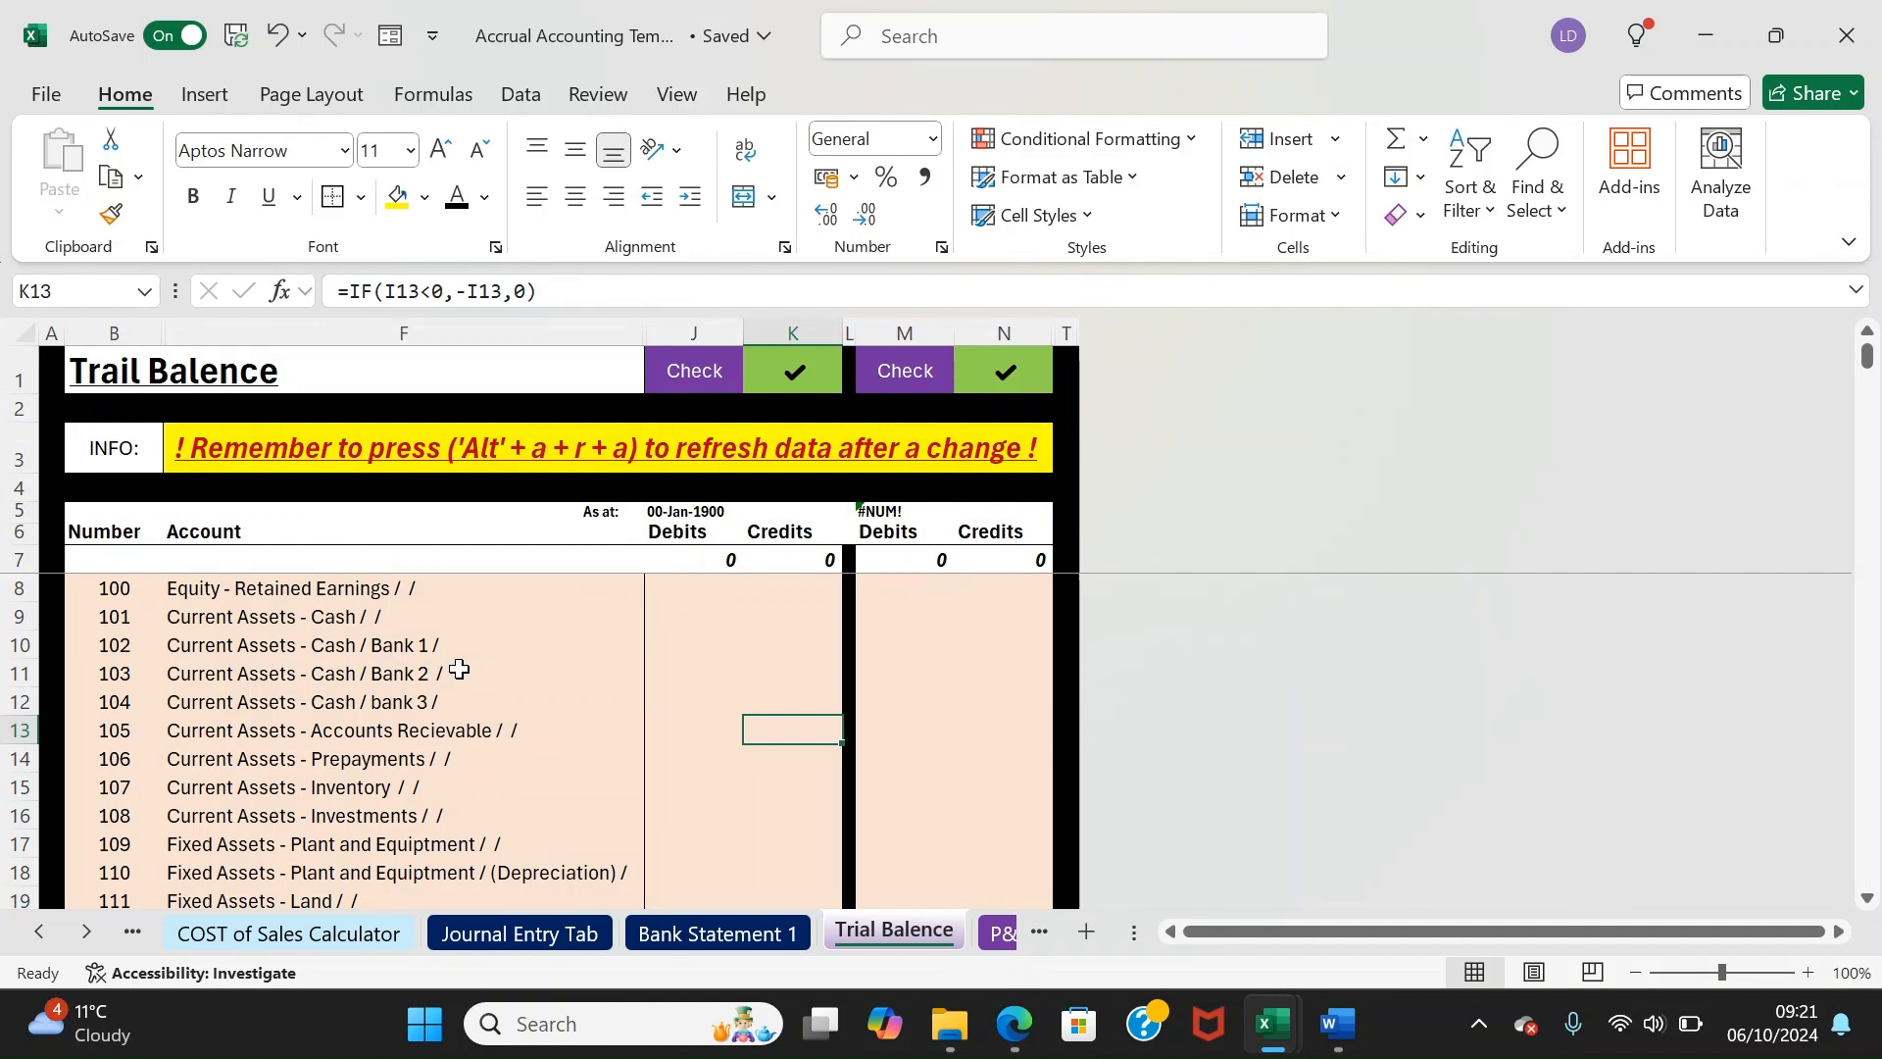
drag(862, 490, 1027, 758)
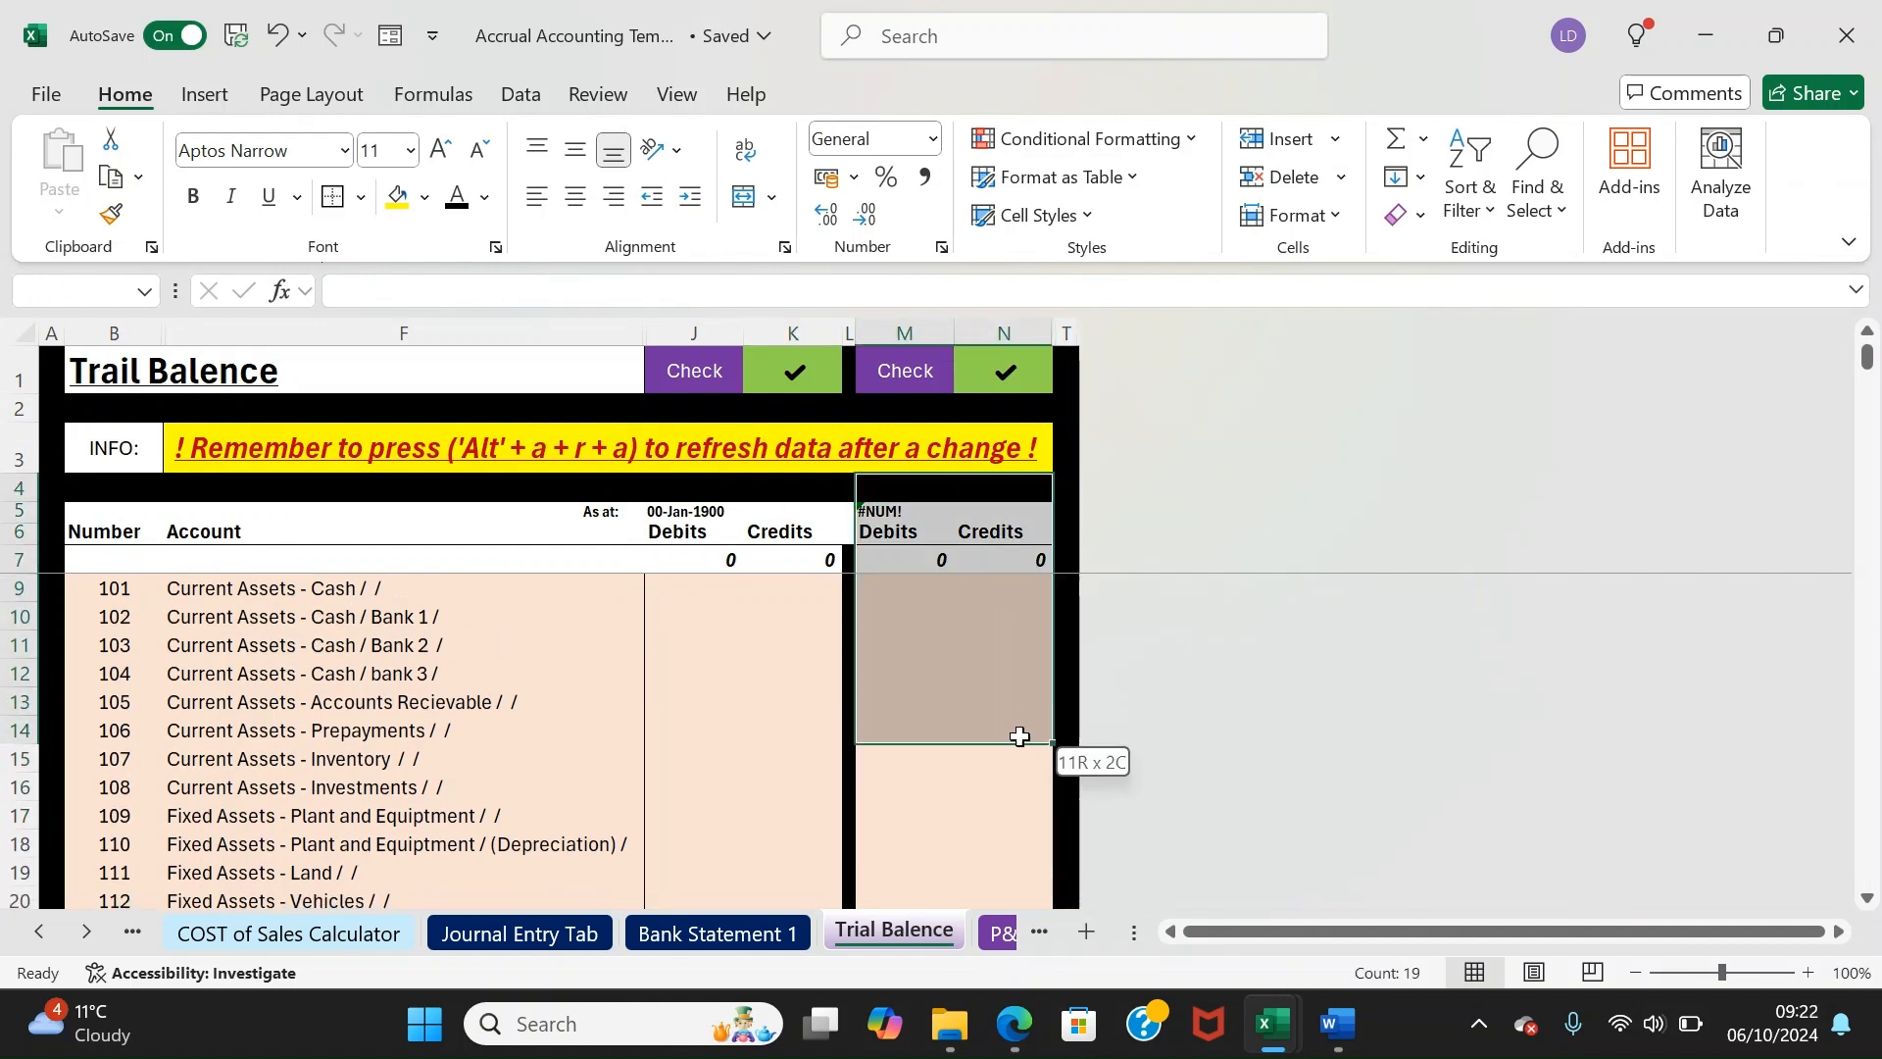
drag(694, 560, 794, 790)
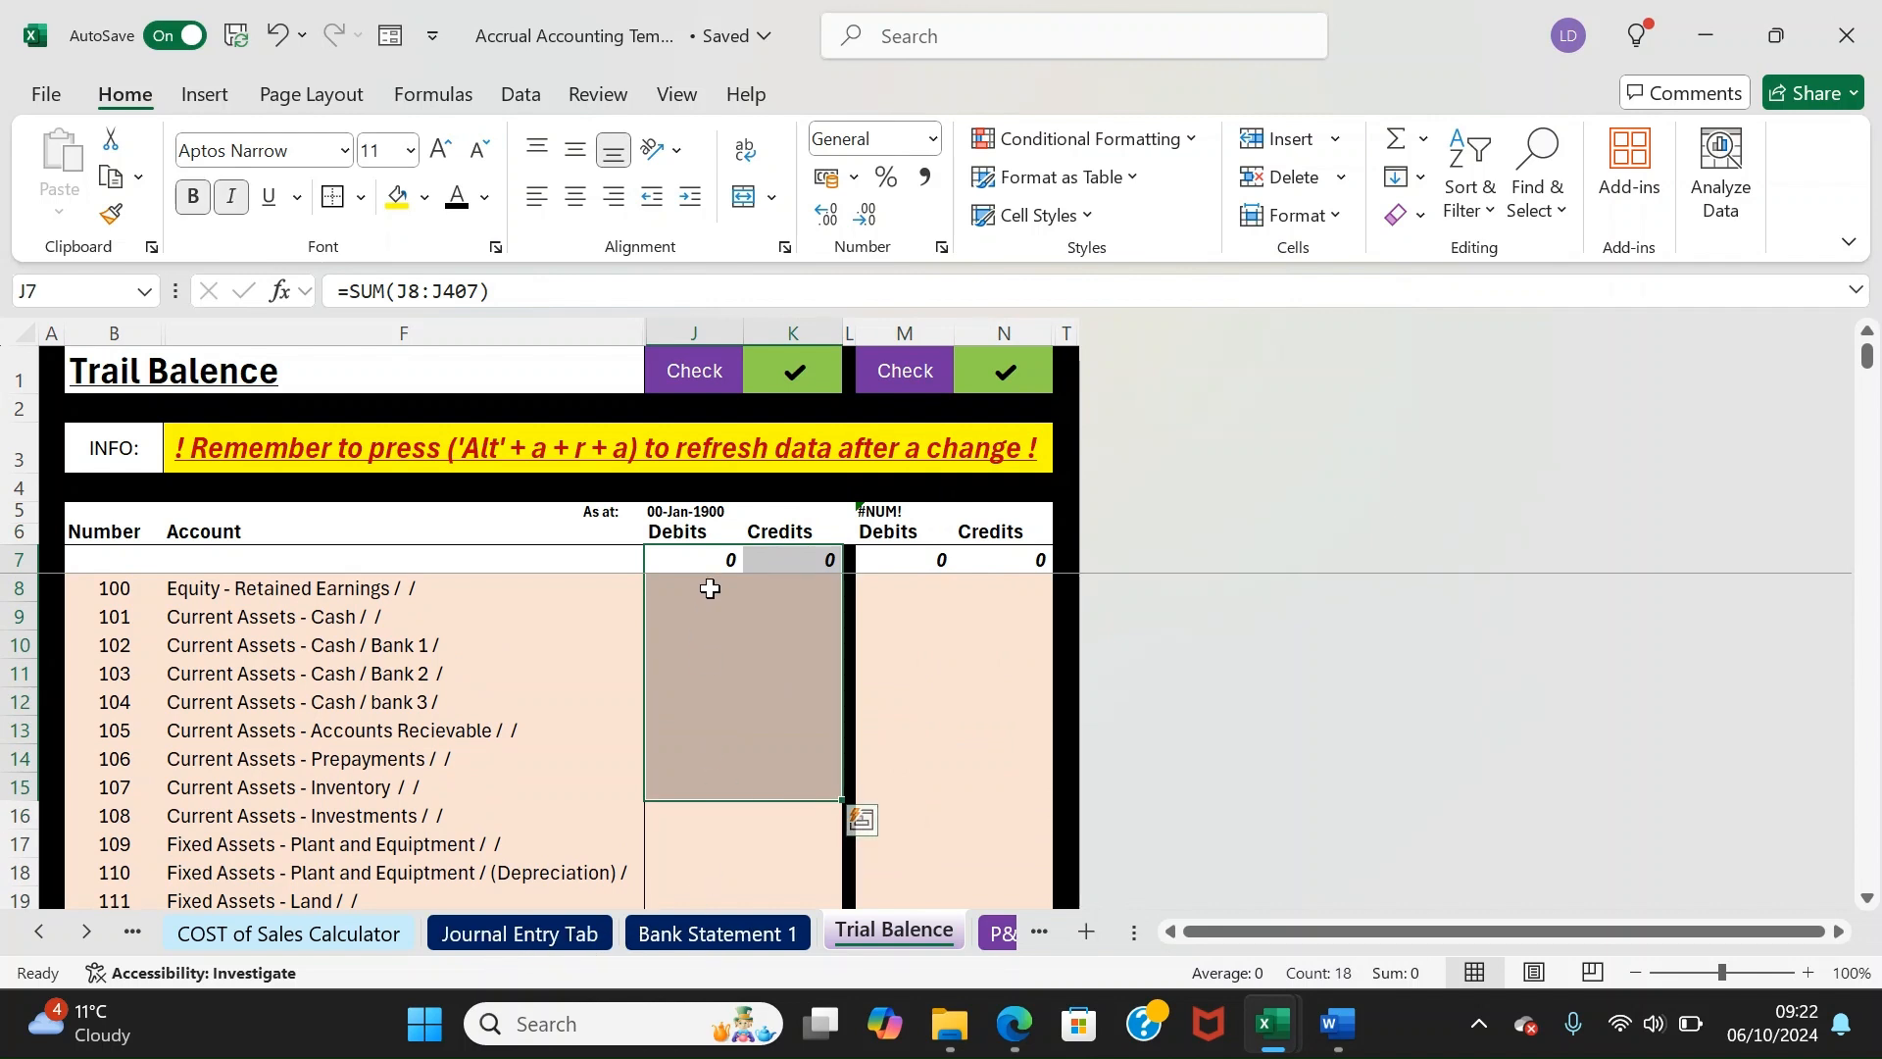
click(679, 645)
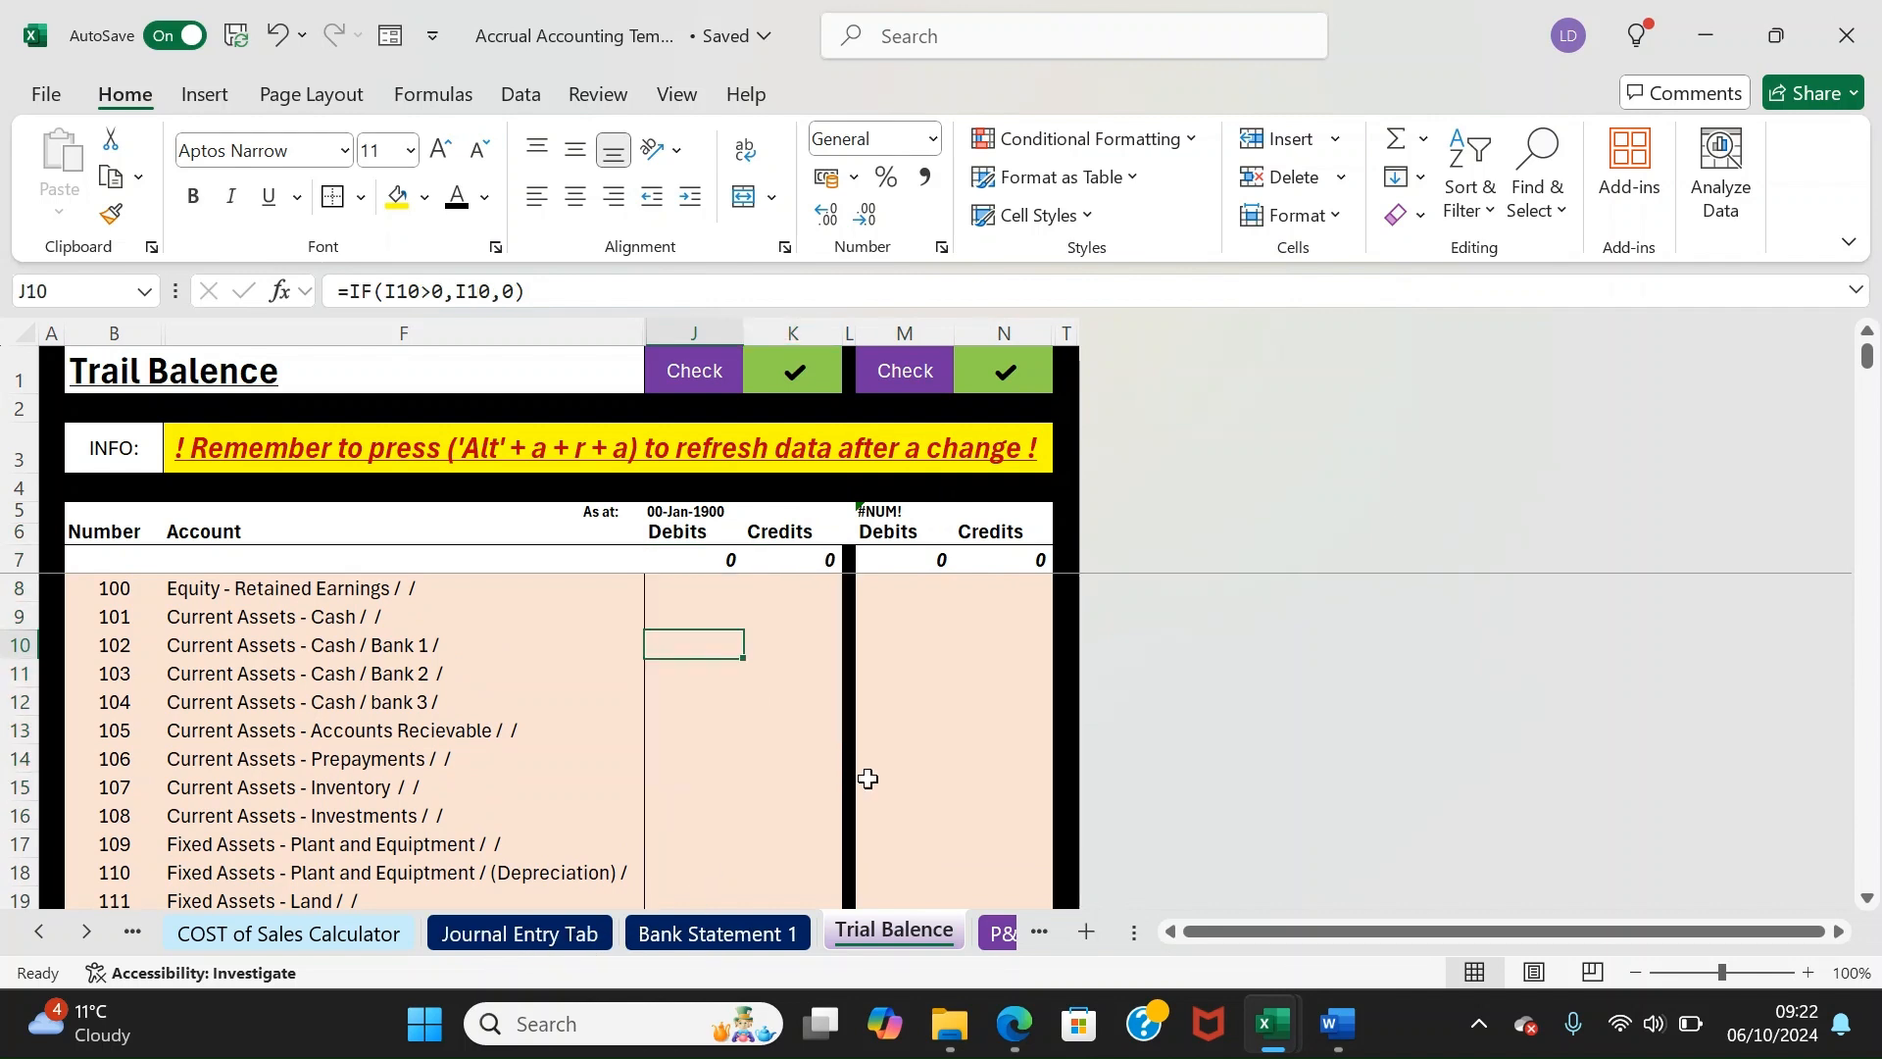
click(792, 378)
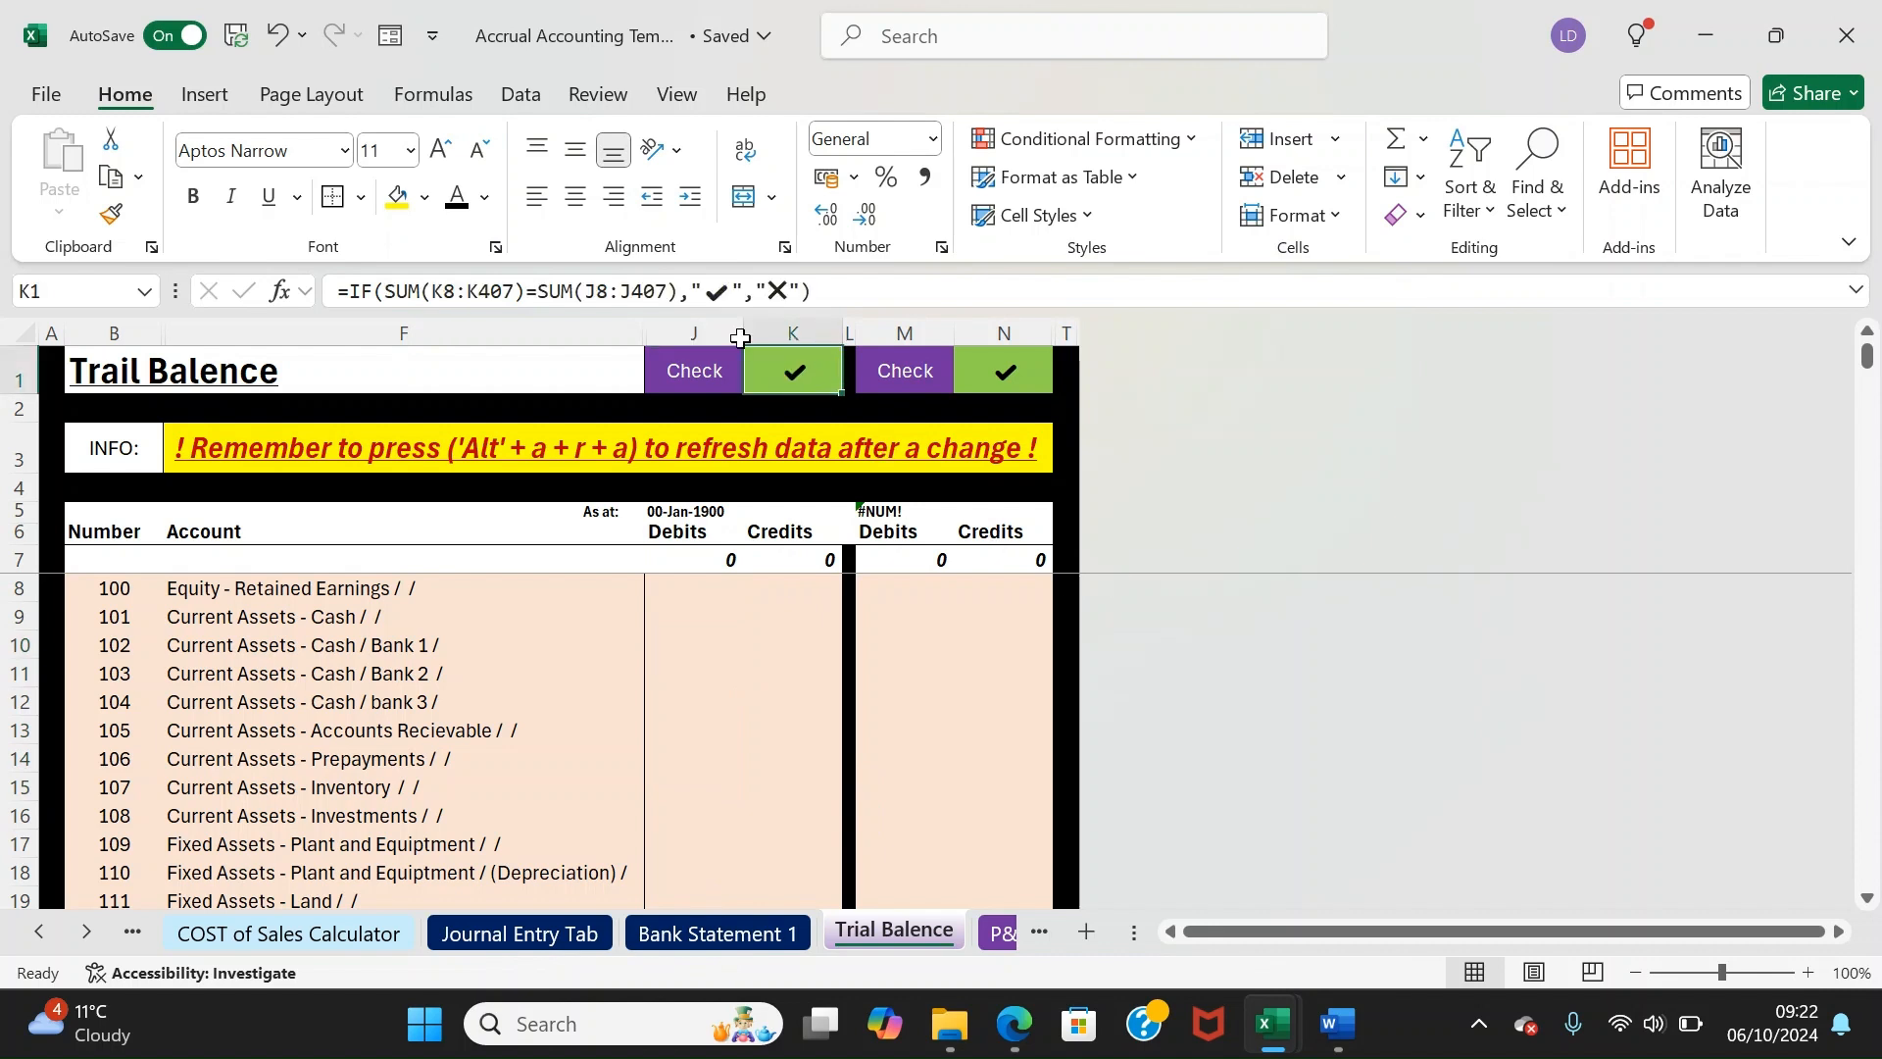
click(923, 357)
shift+click(1001, 357)
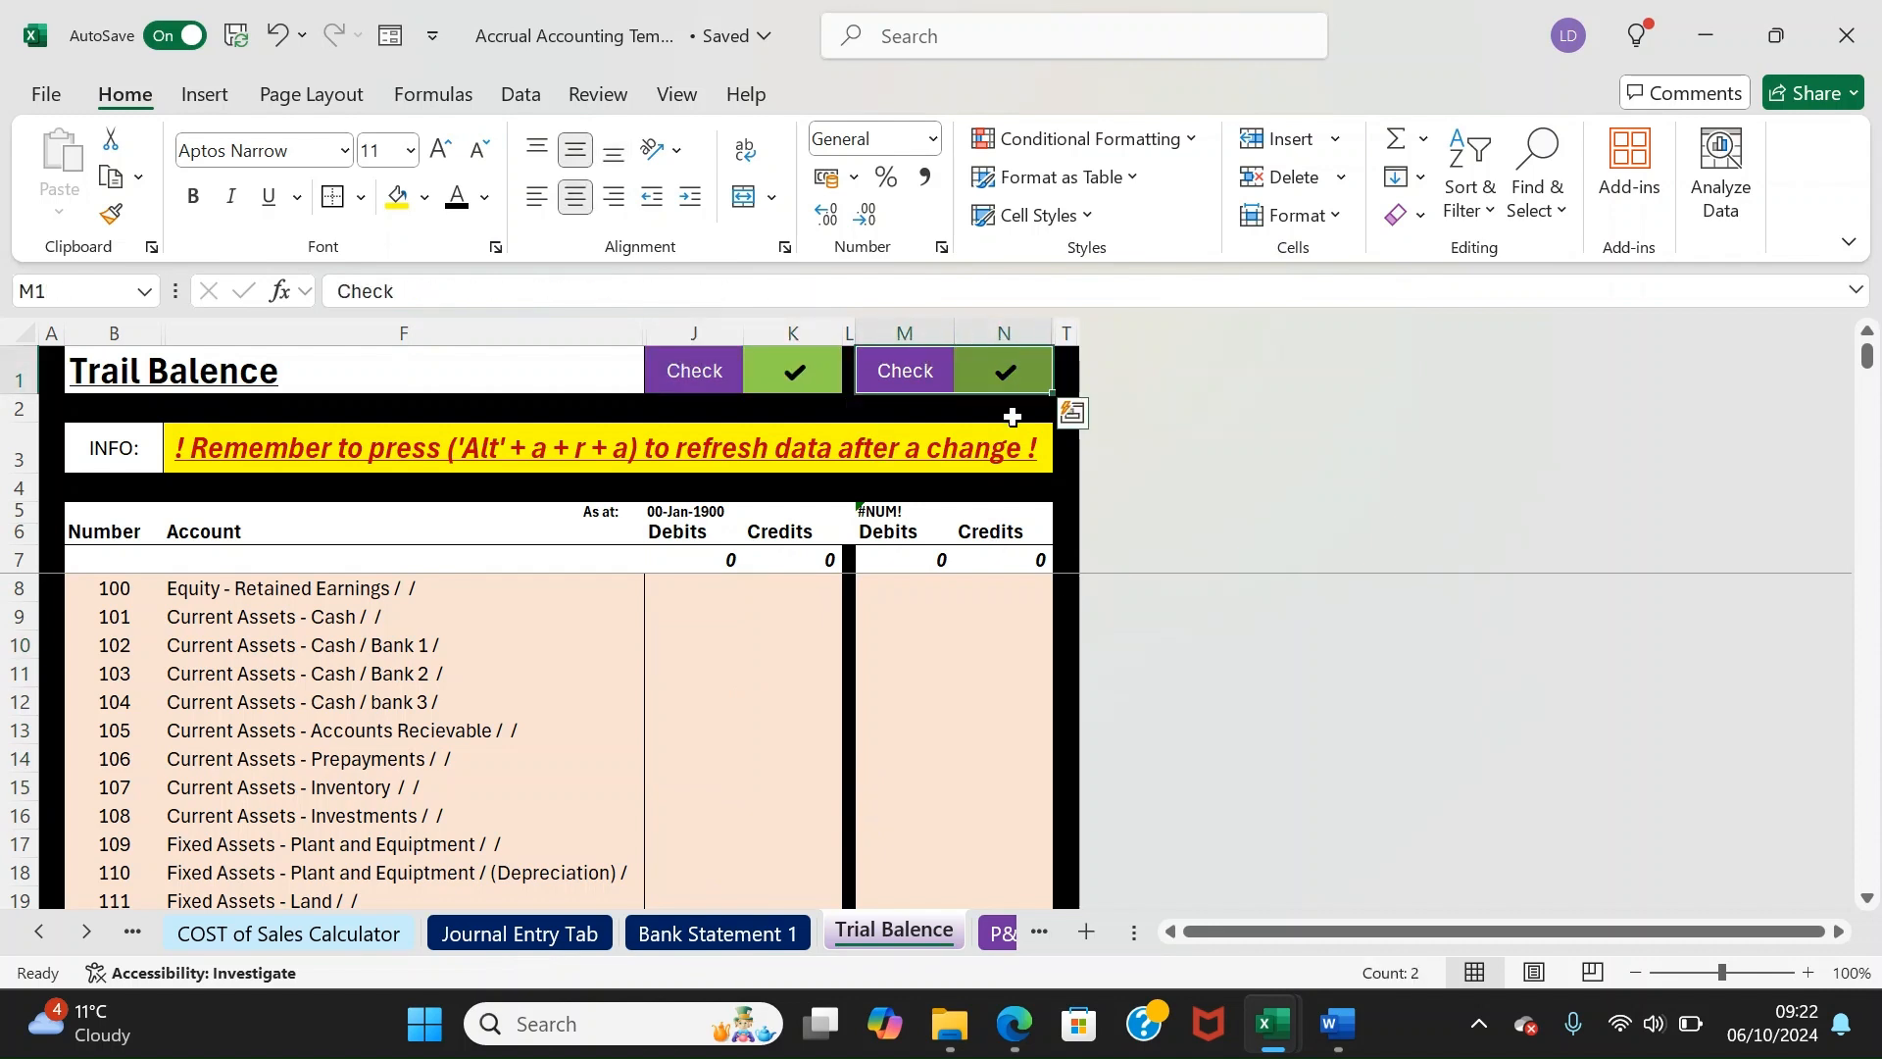
On the P&L sheet, set the H2 Account Filter to Revenue, then to Cost of Sales
click(998, 934)
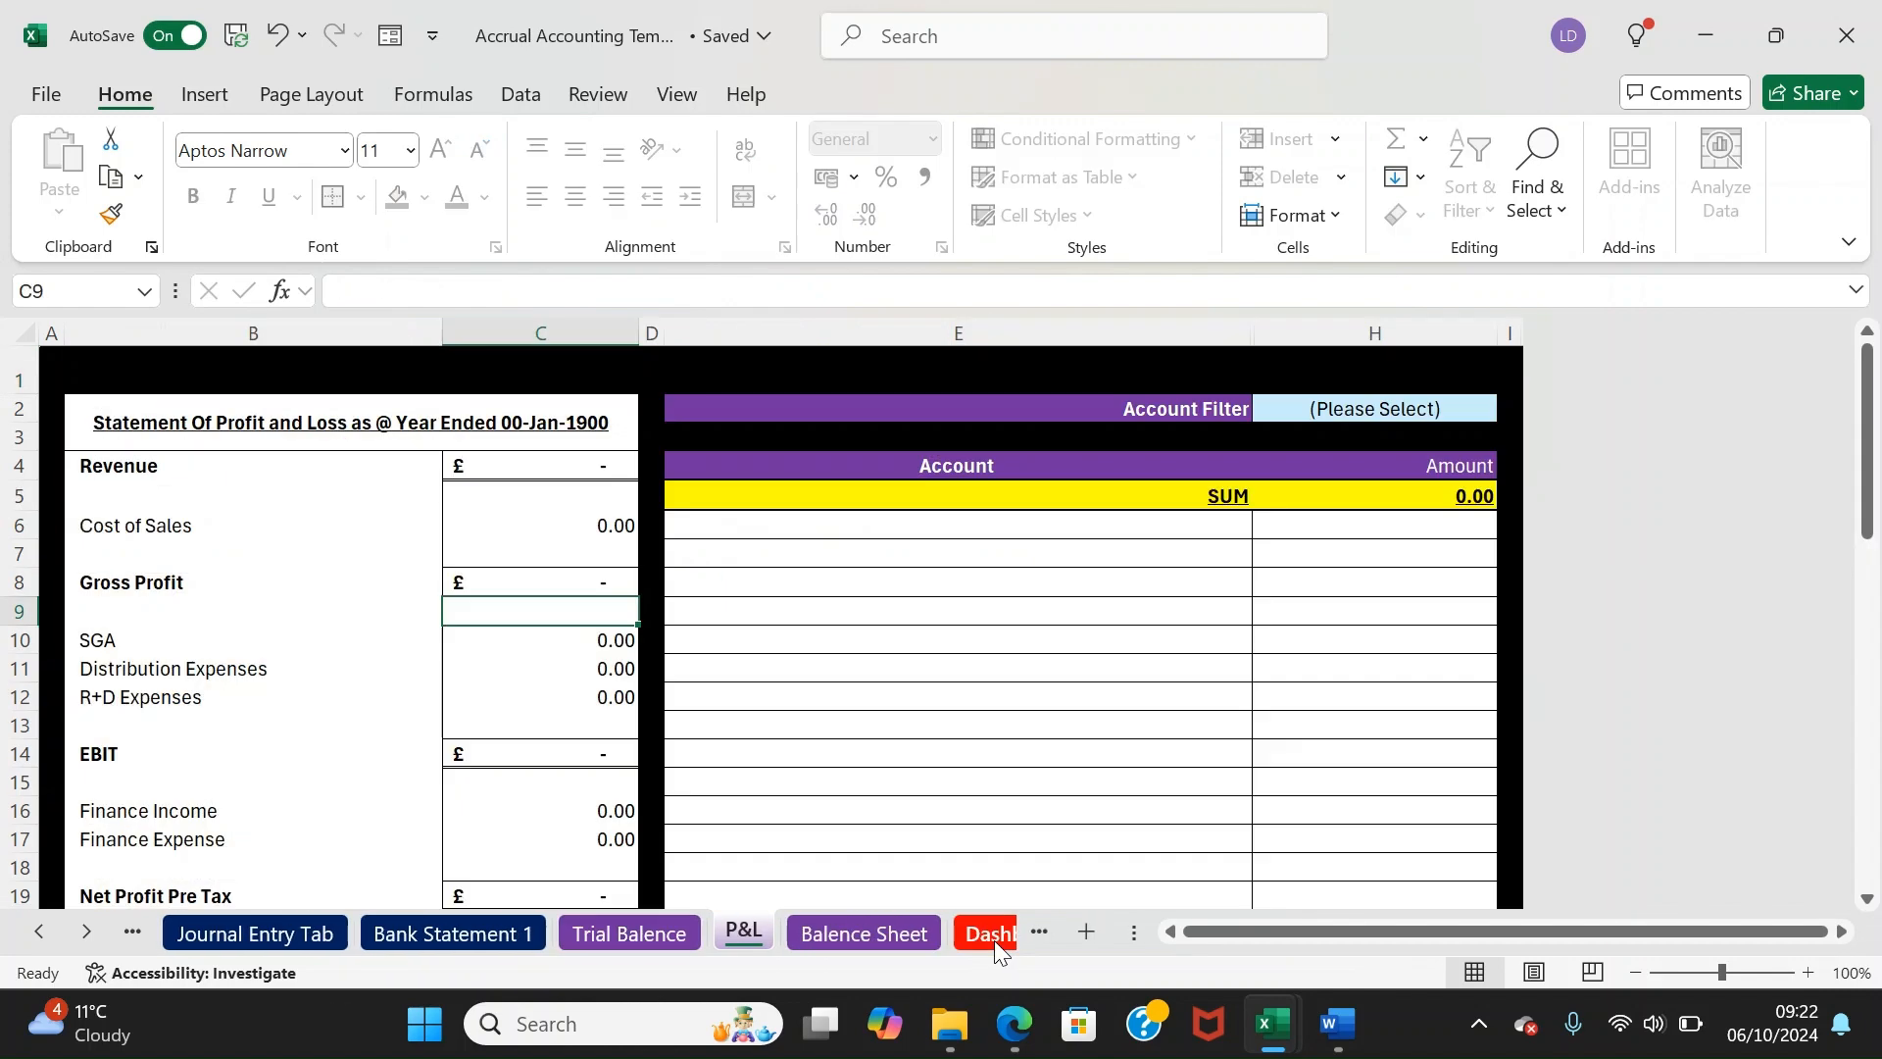
click(1403, 413)
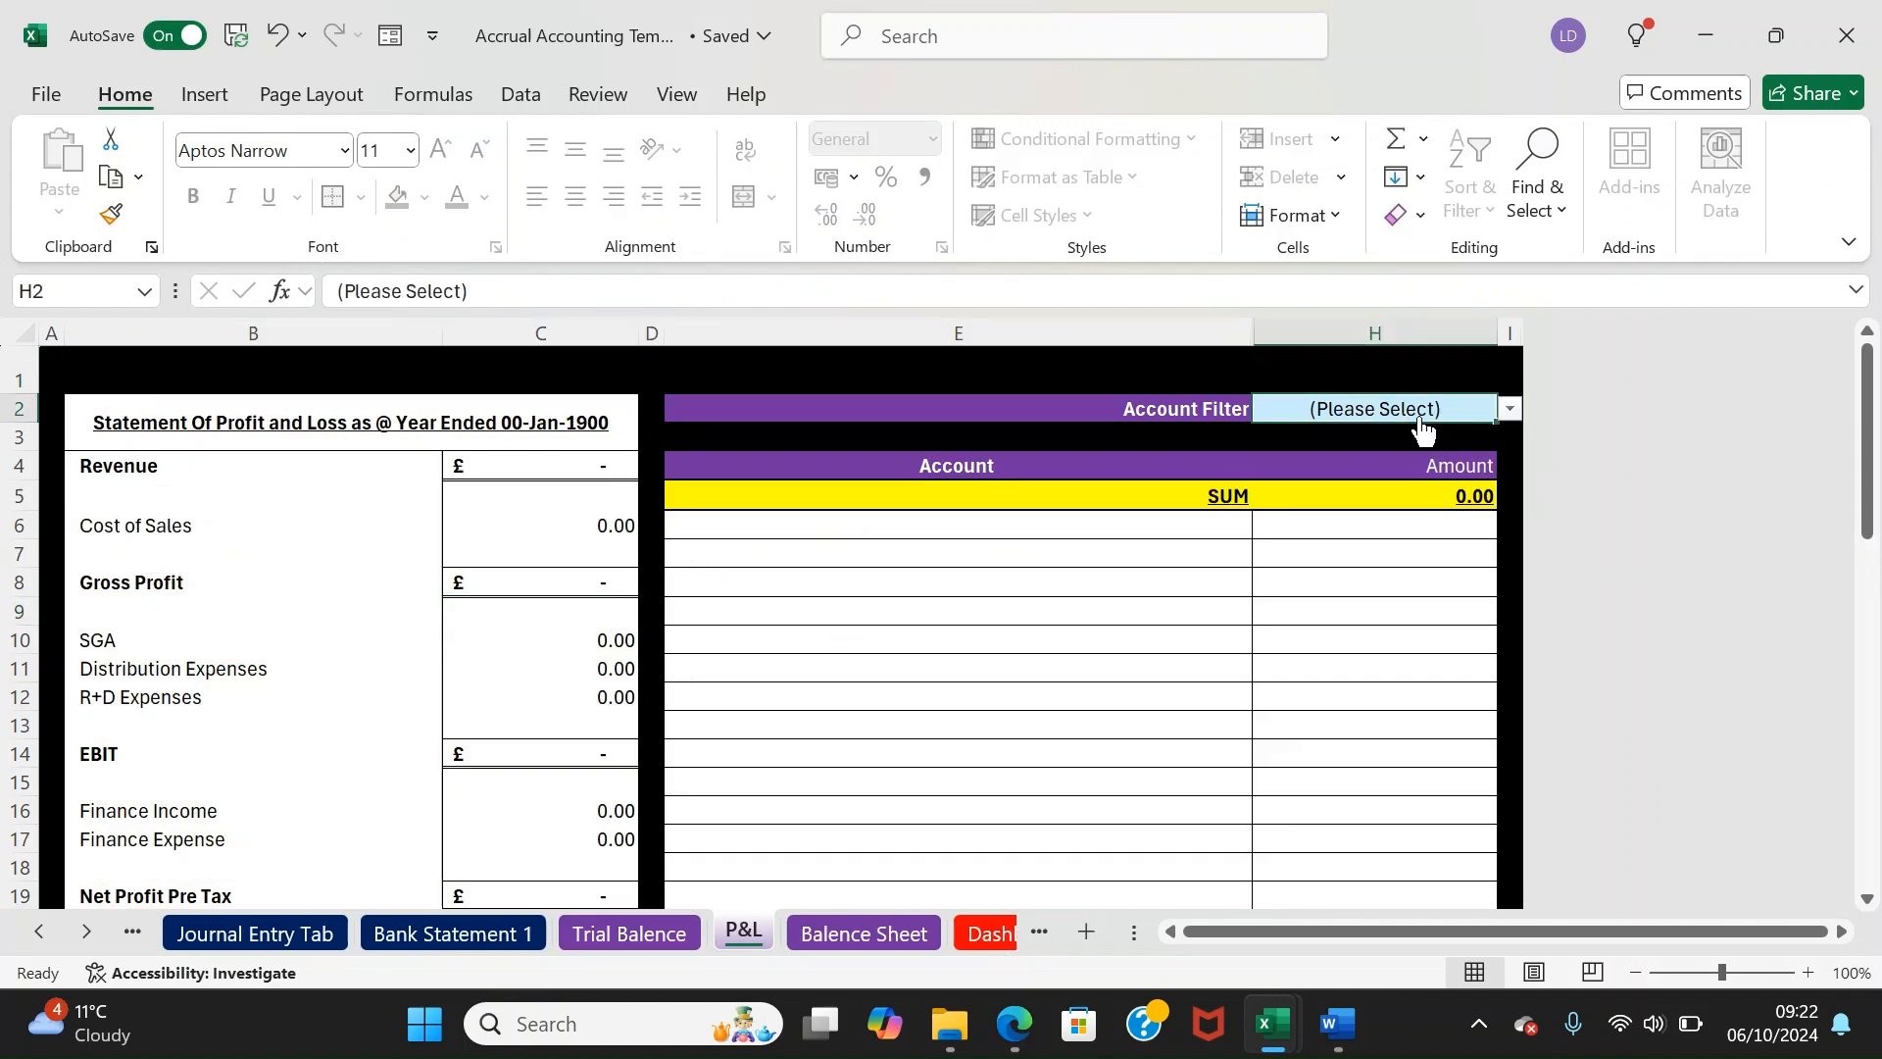
click(1508, 411)
click(1367, 466)
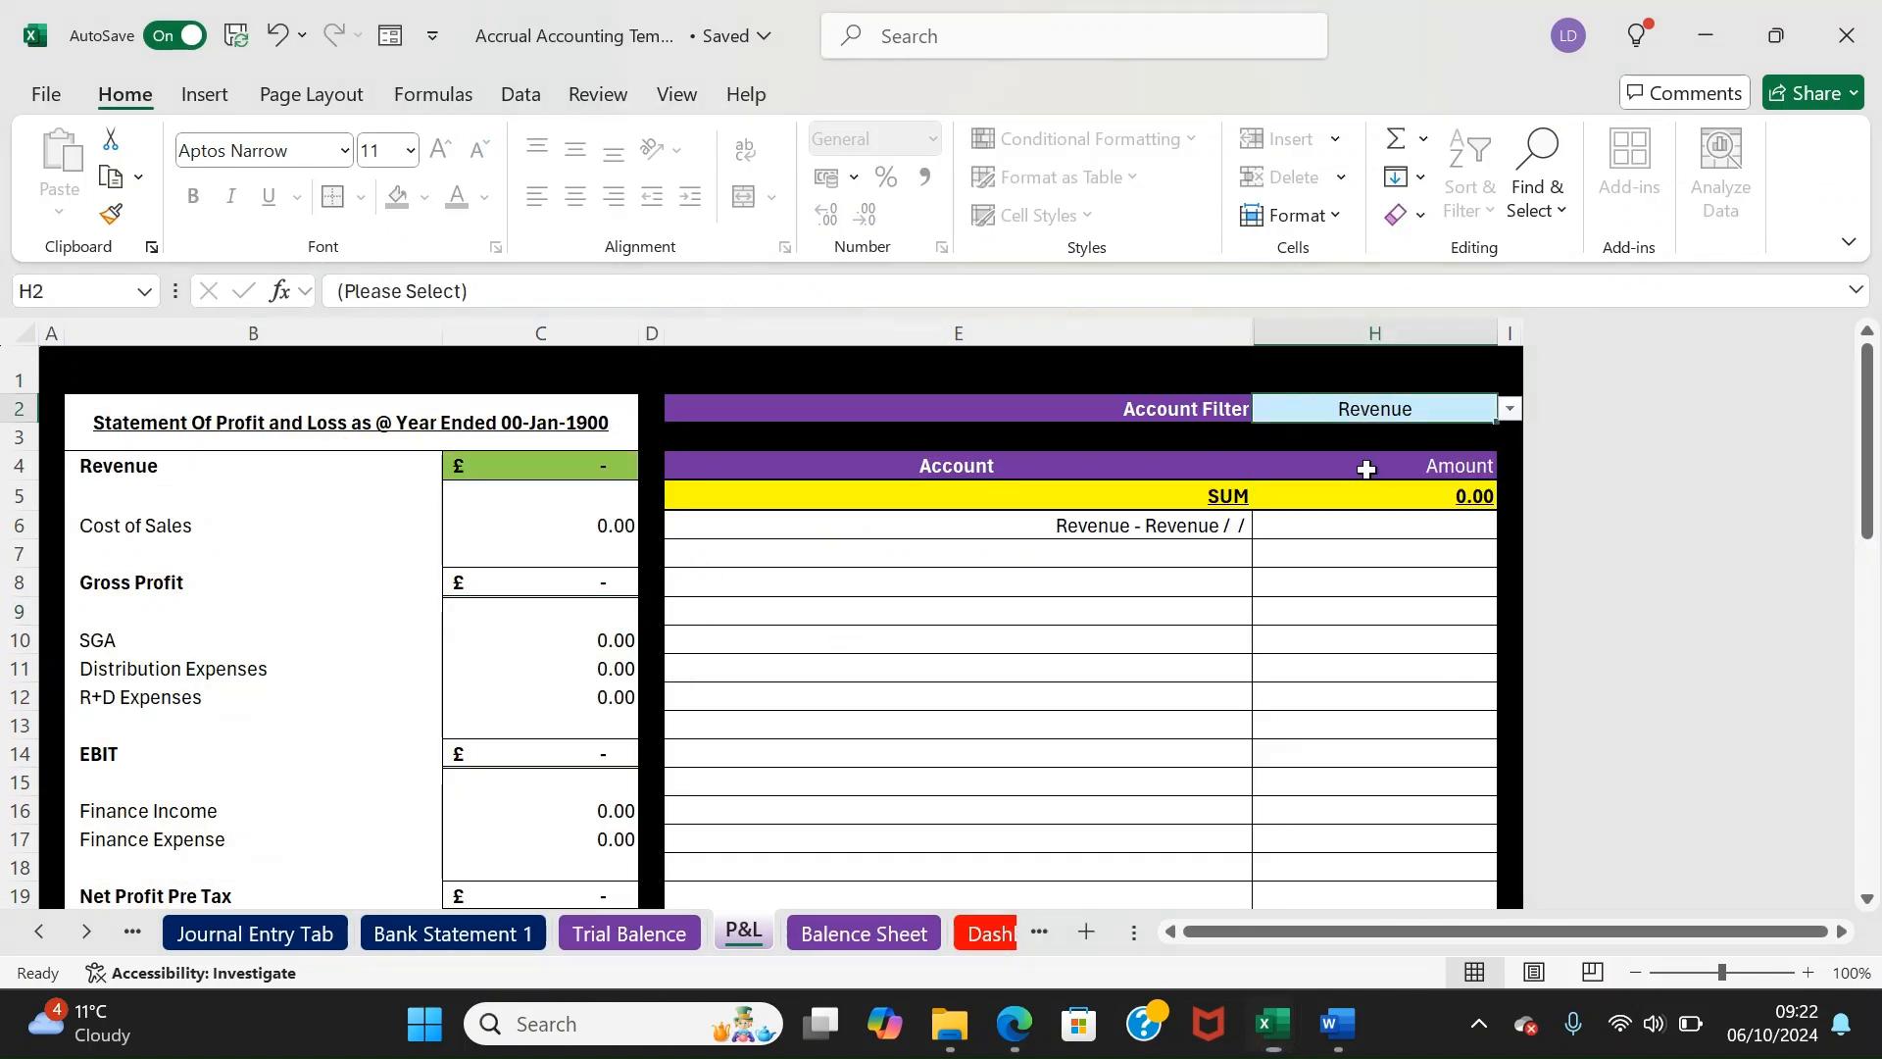
click(1509, 409)
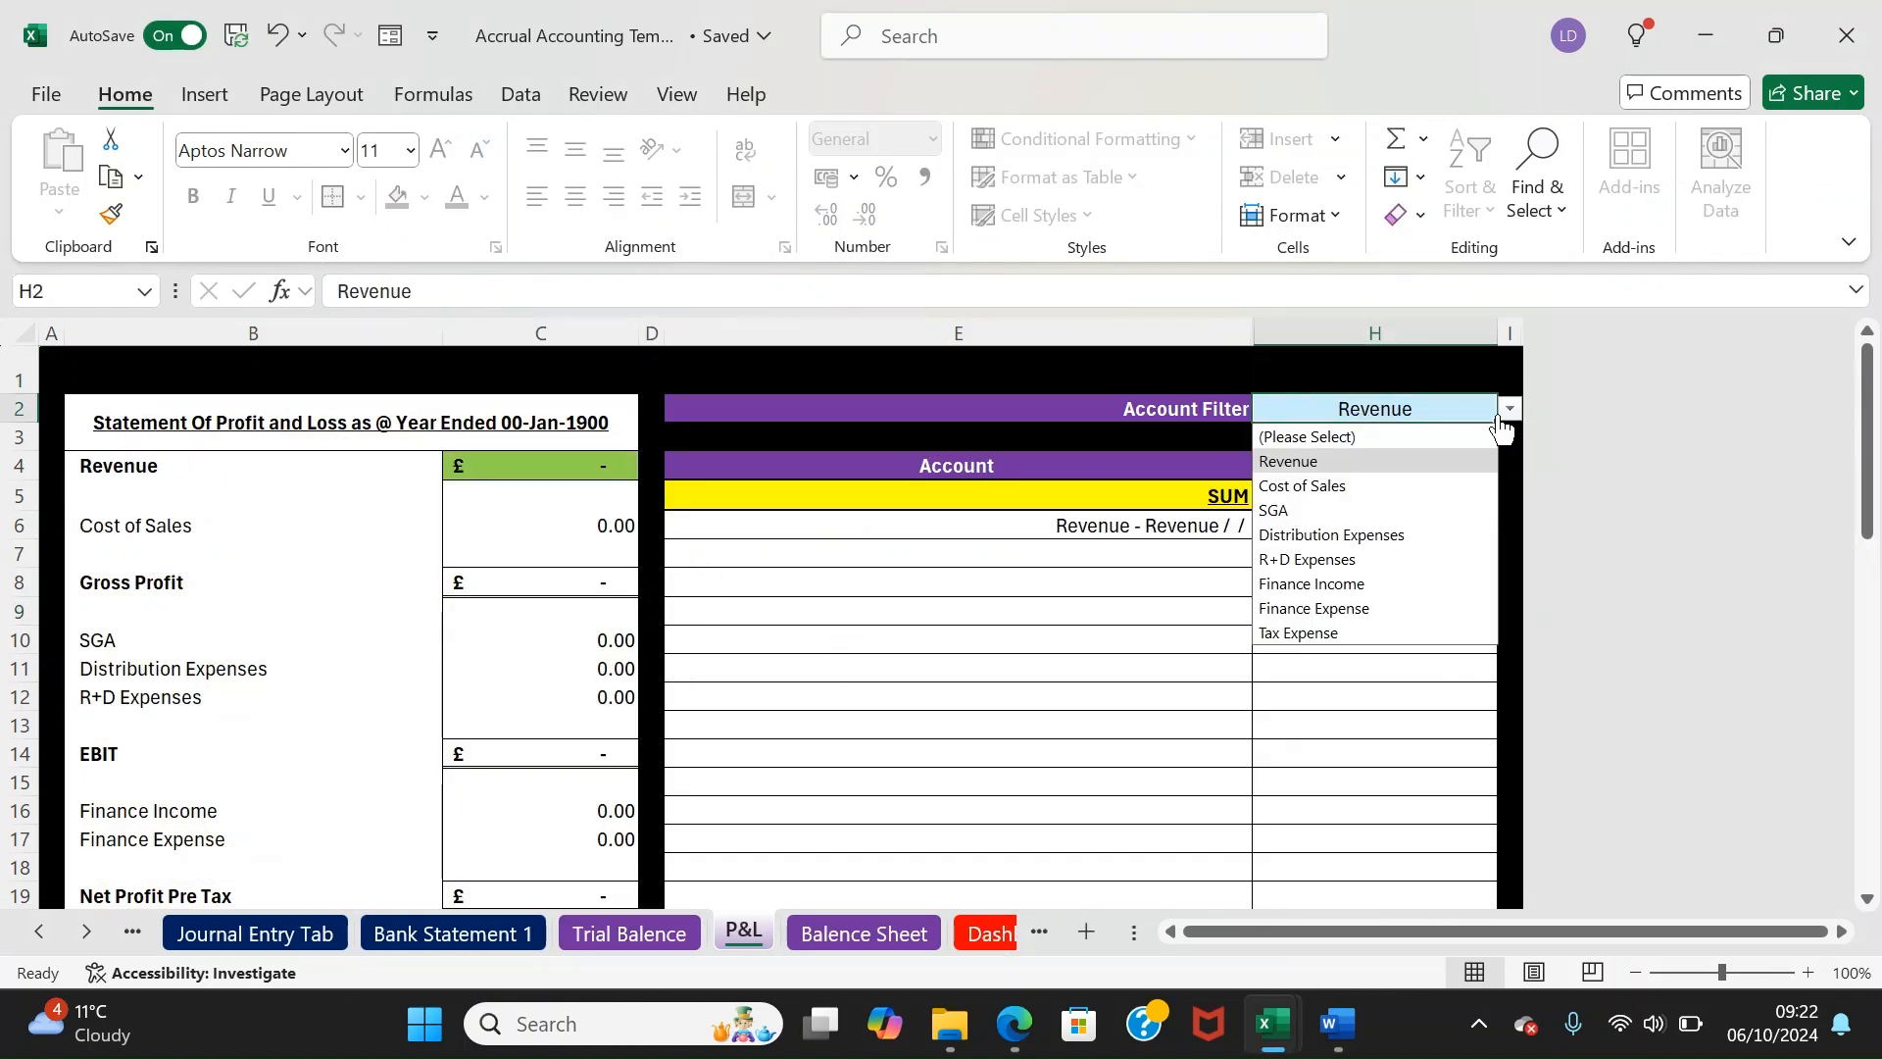
click(1299, 485)
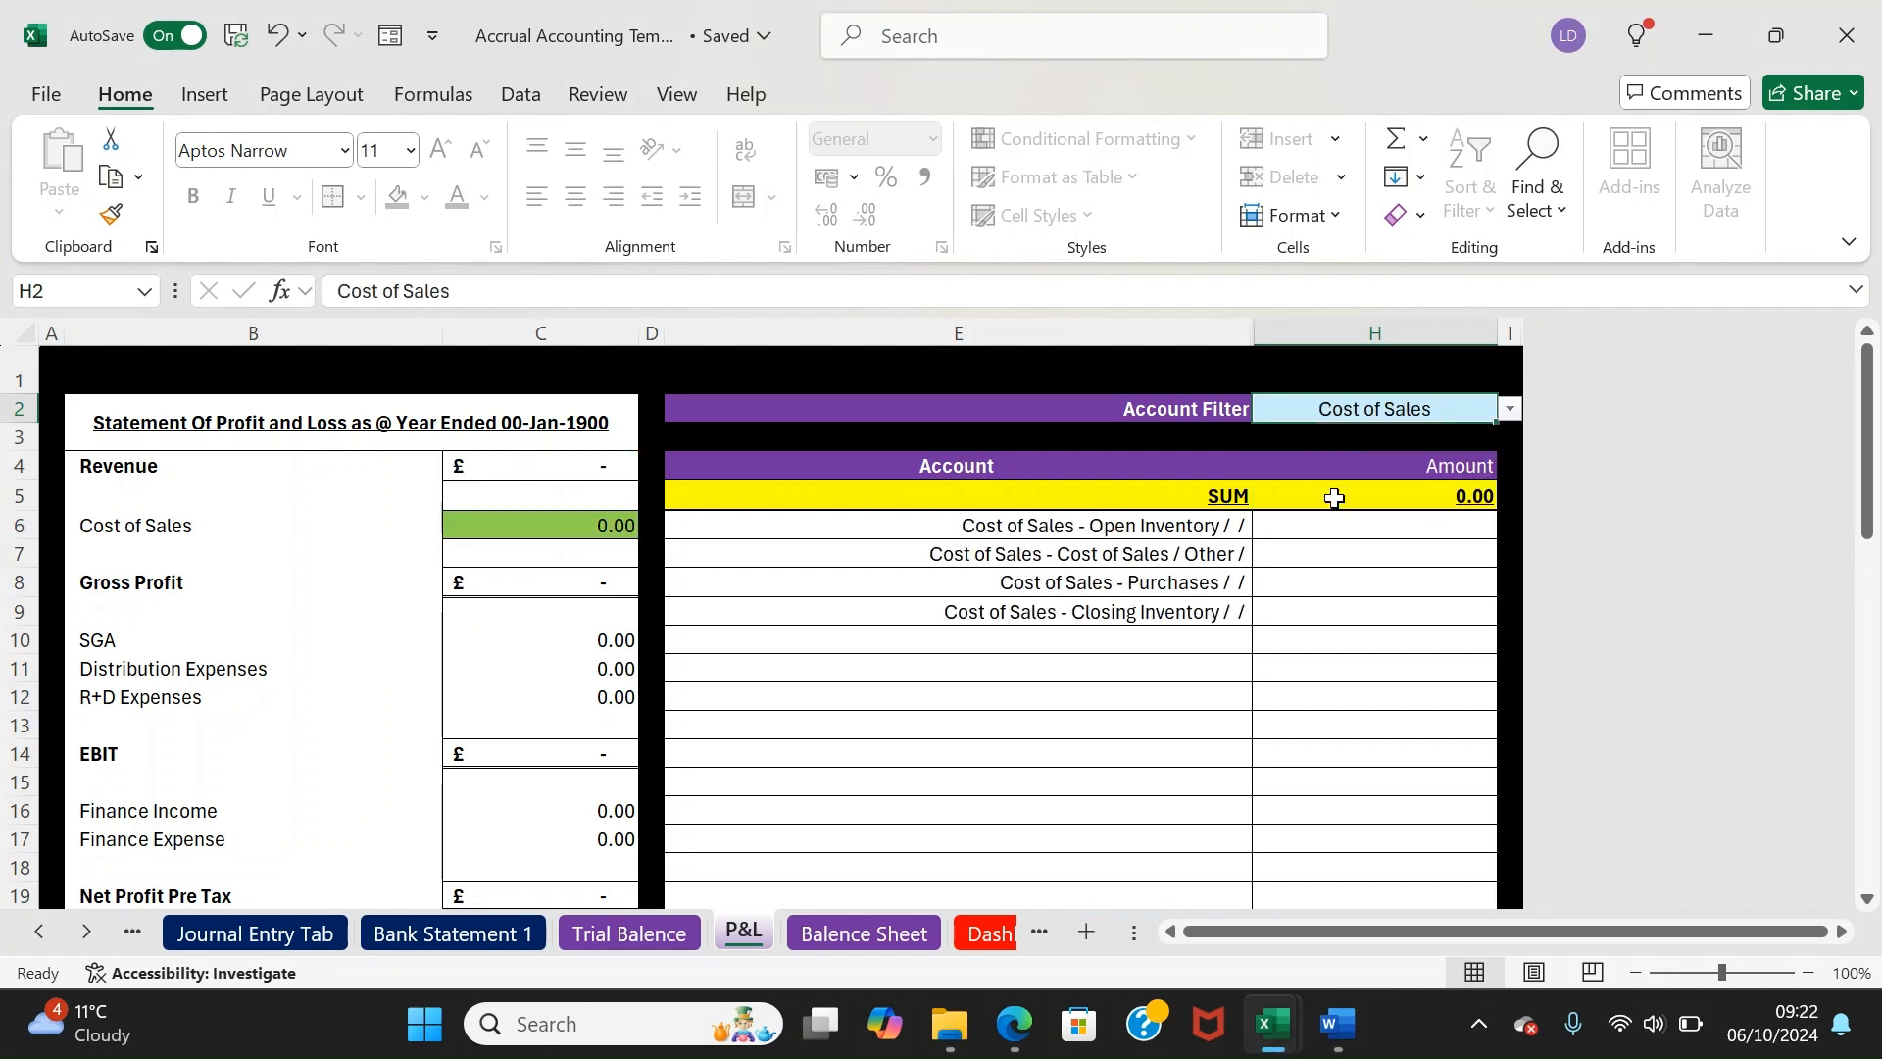
drag(1139, 542, 1136, 639)
Filter H2 to SGA, check the H5 total, then reset it to (Please Select)
click(1439, 415)
click(1509, 409)
click(1323, 504)
drag(1337, 526, 1418, 527)
click(1425, 489)
click(1420, 416)
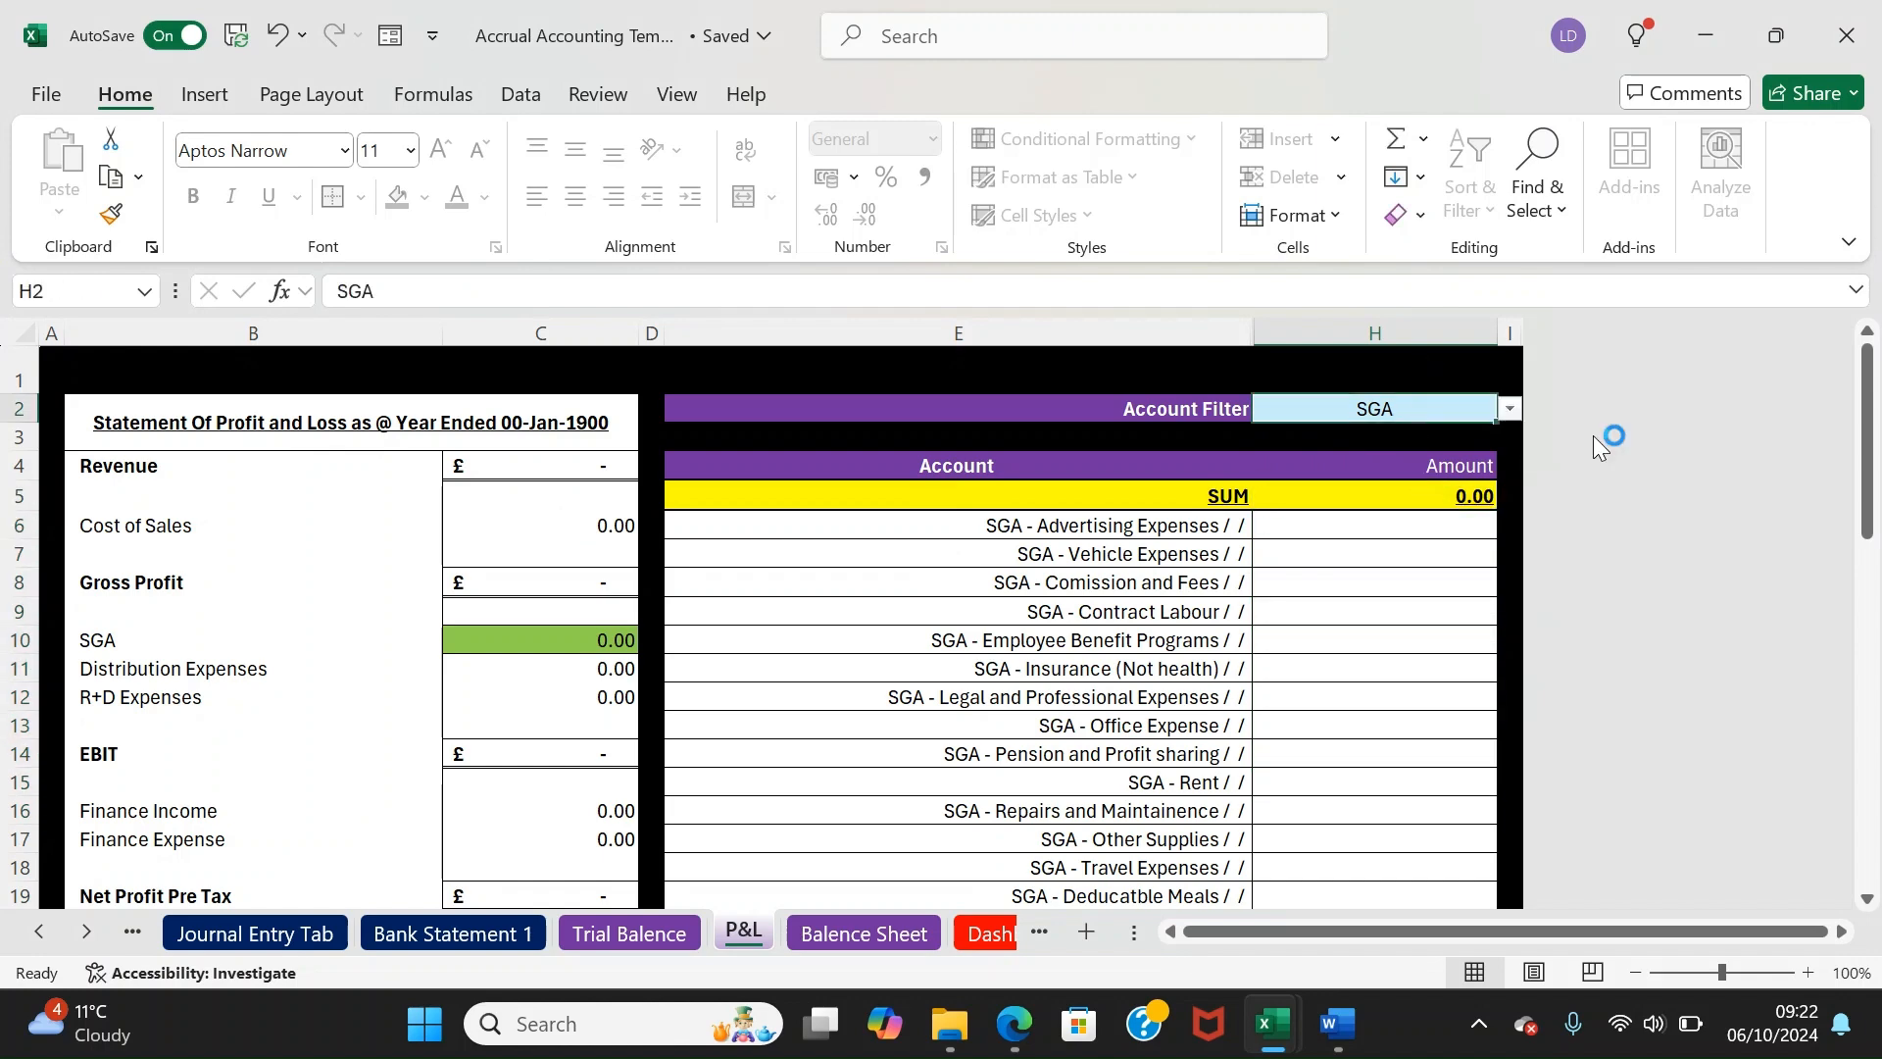
click(1510, 408)
click(1437, 432)
Set the Balence Sheet H2 filter to Current Liabilities, then back to (Please Select)
click(921, 933)
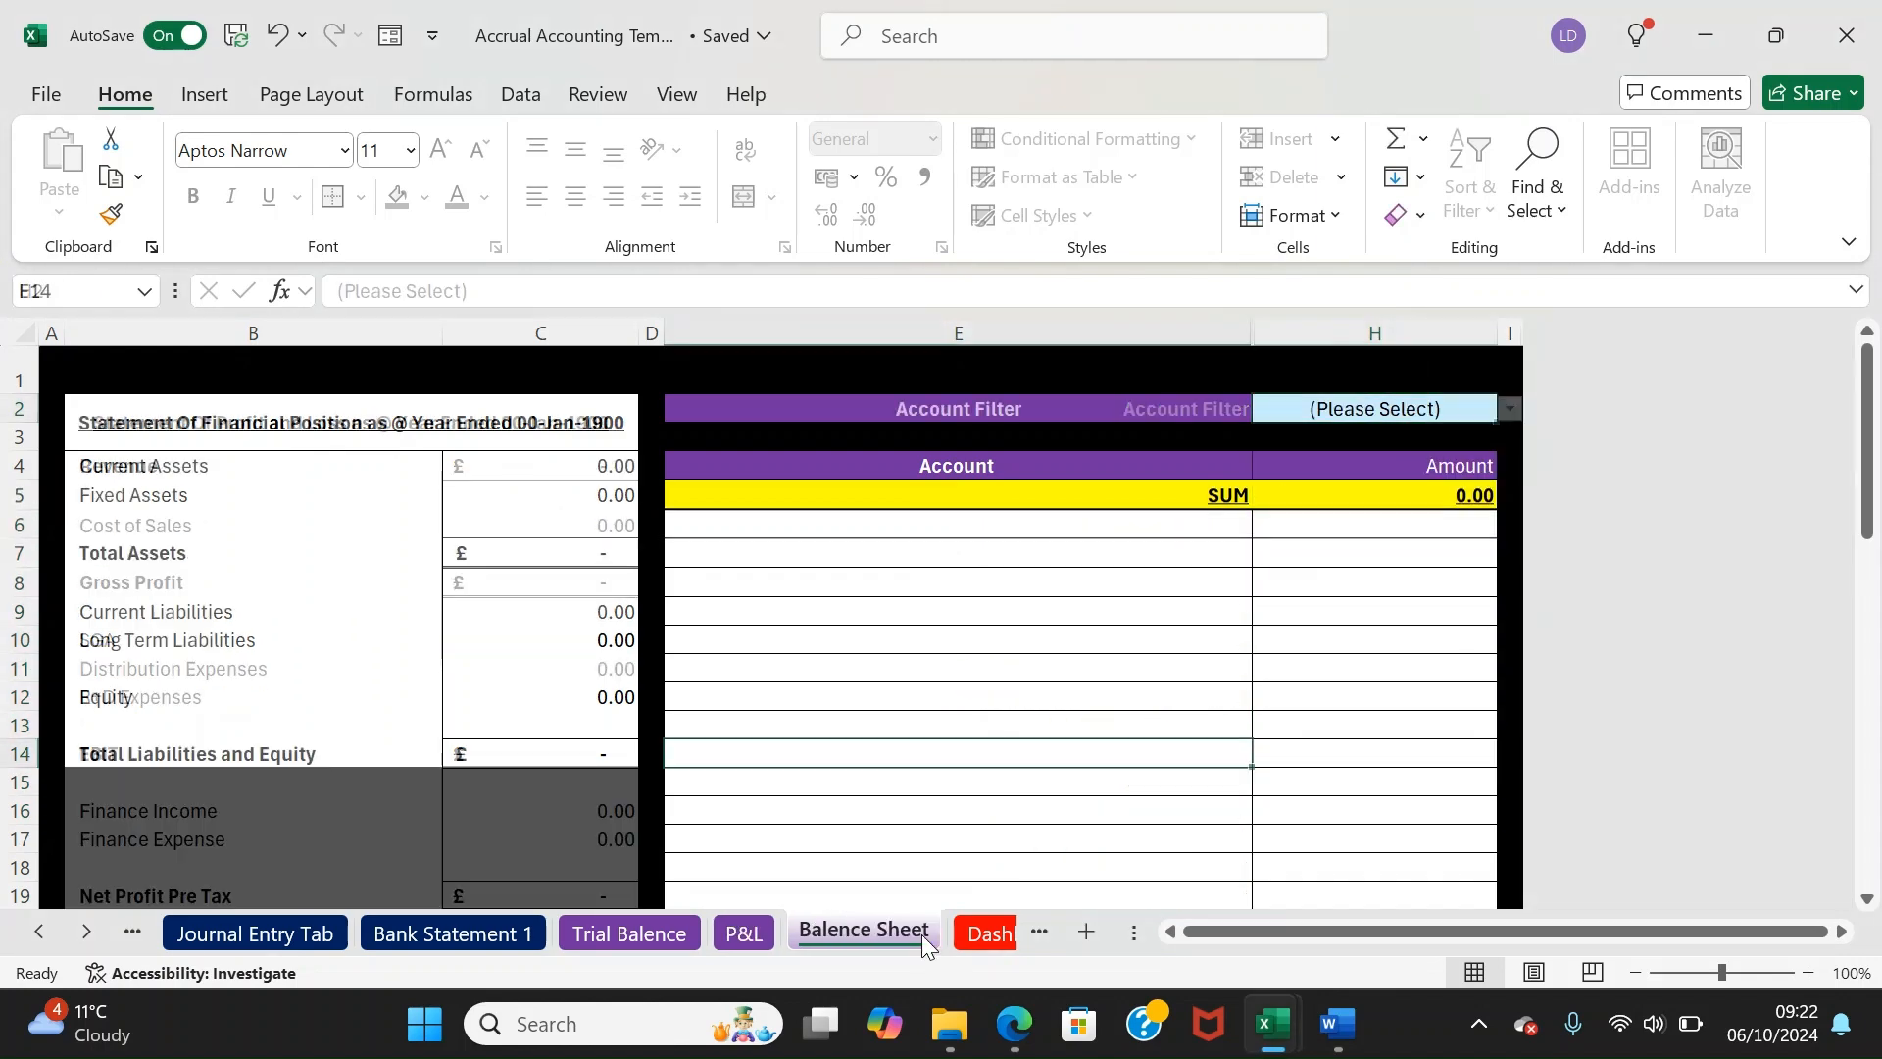
click(1456, 412)
click(1510, 409)
click(1395, 510)
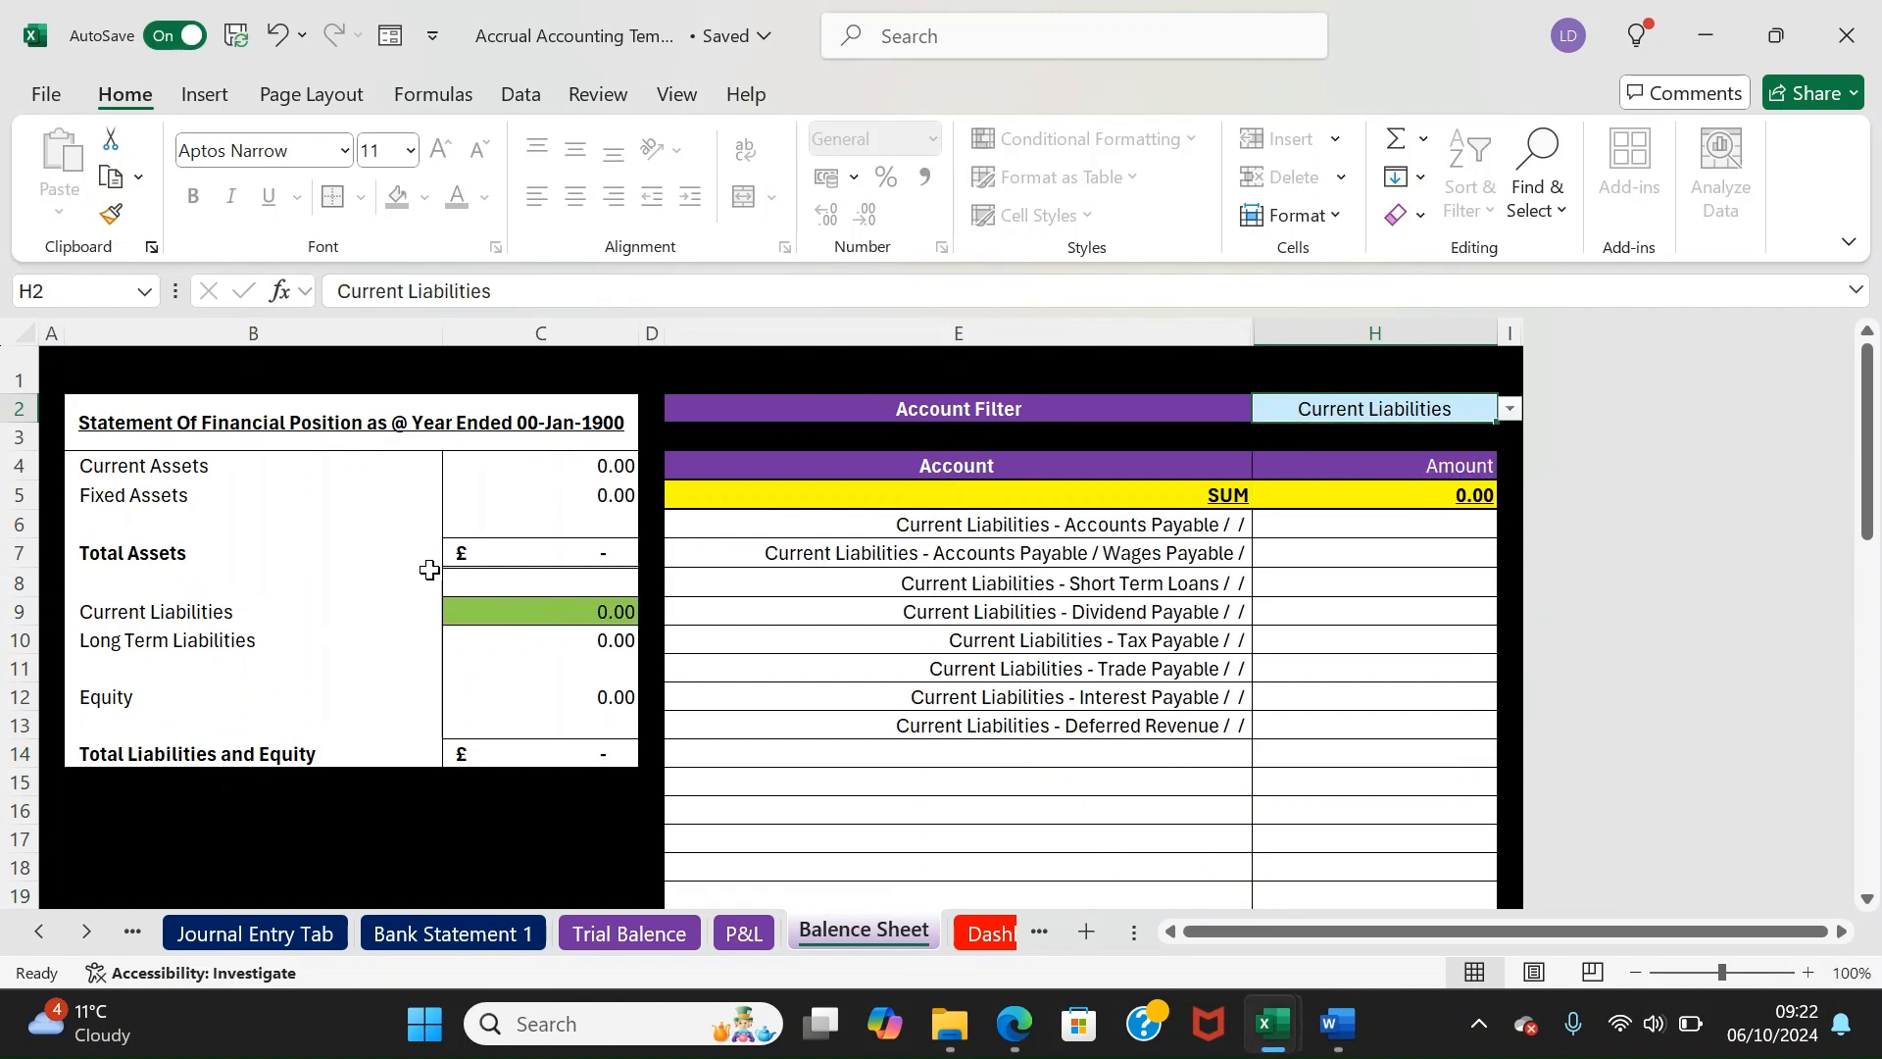
click(1510, 409)
click(1304, 437)
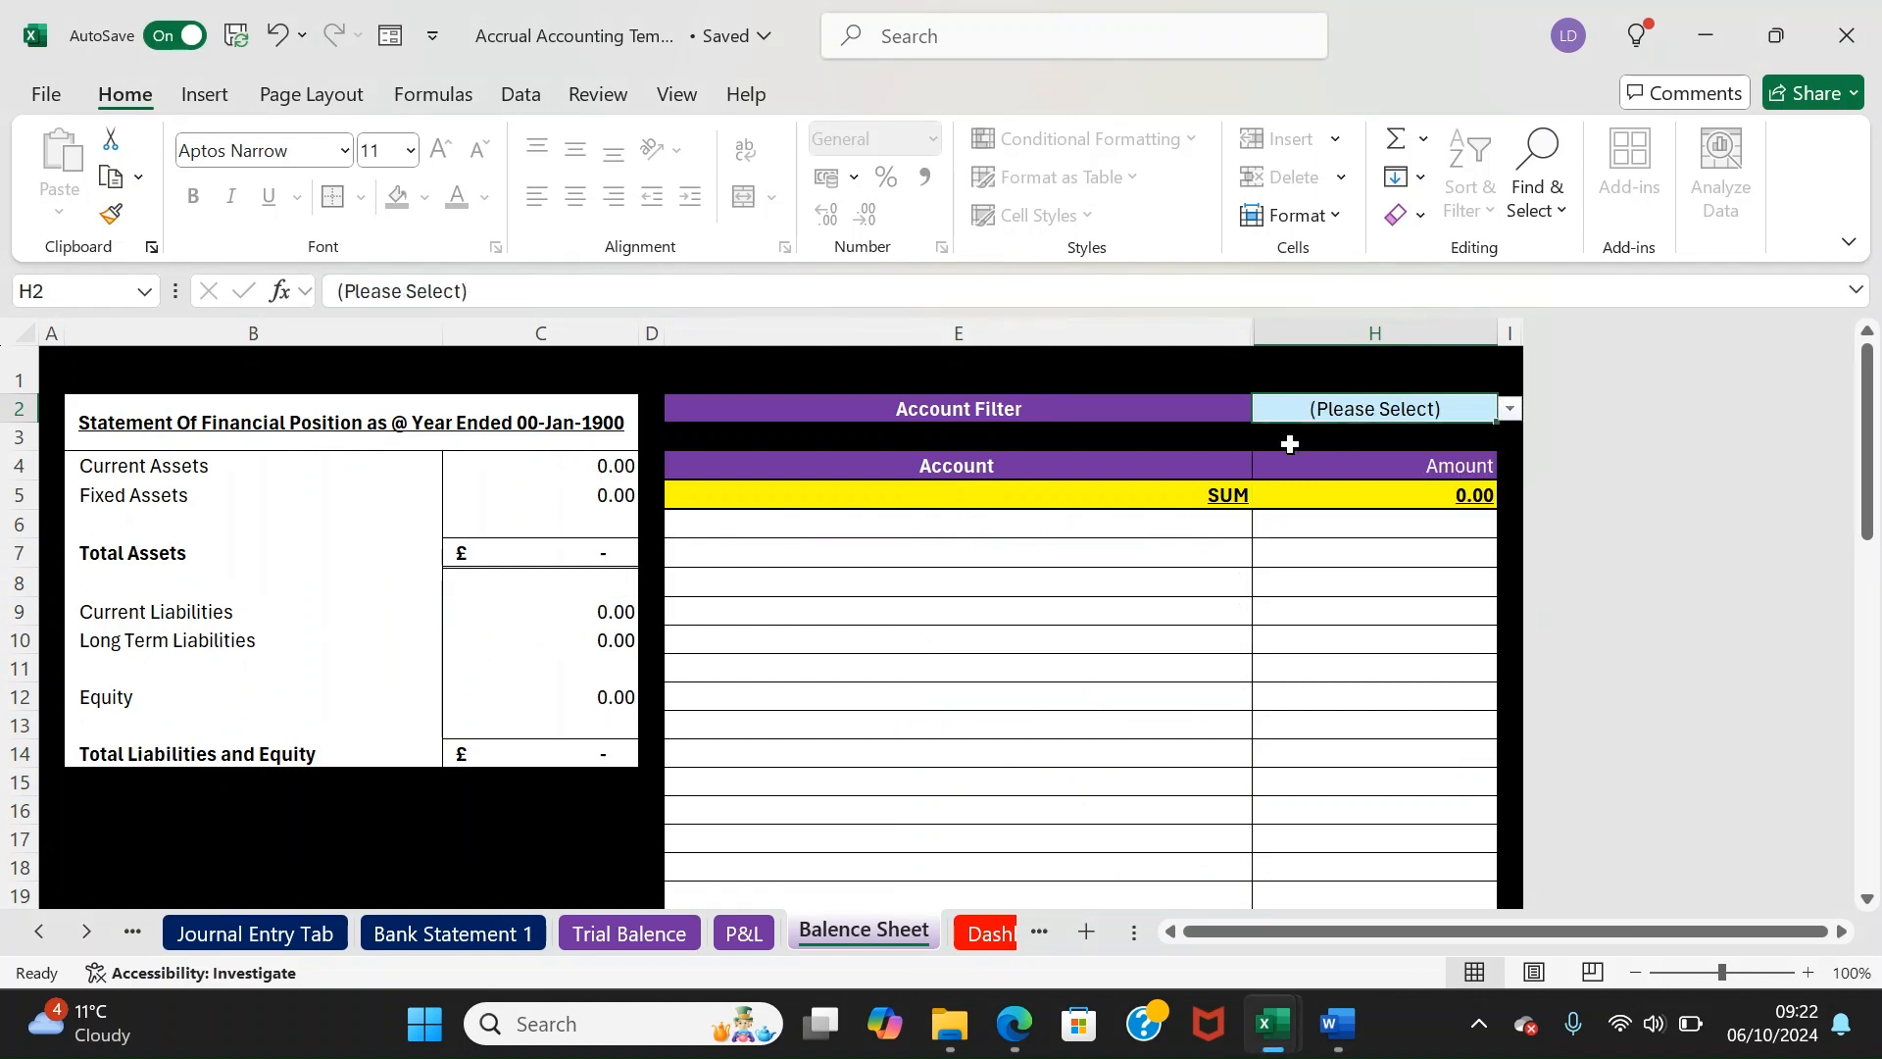
click(992, 937)
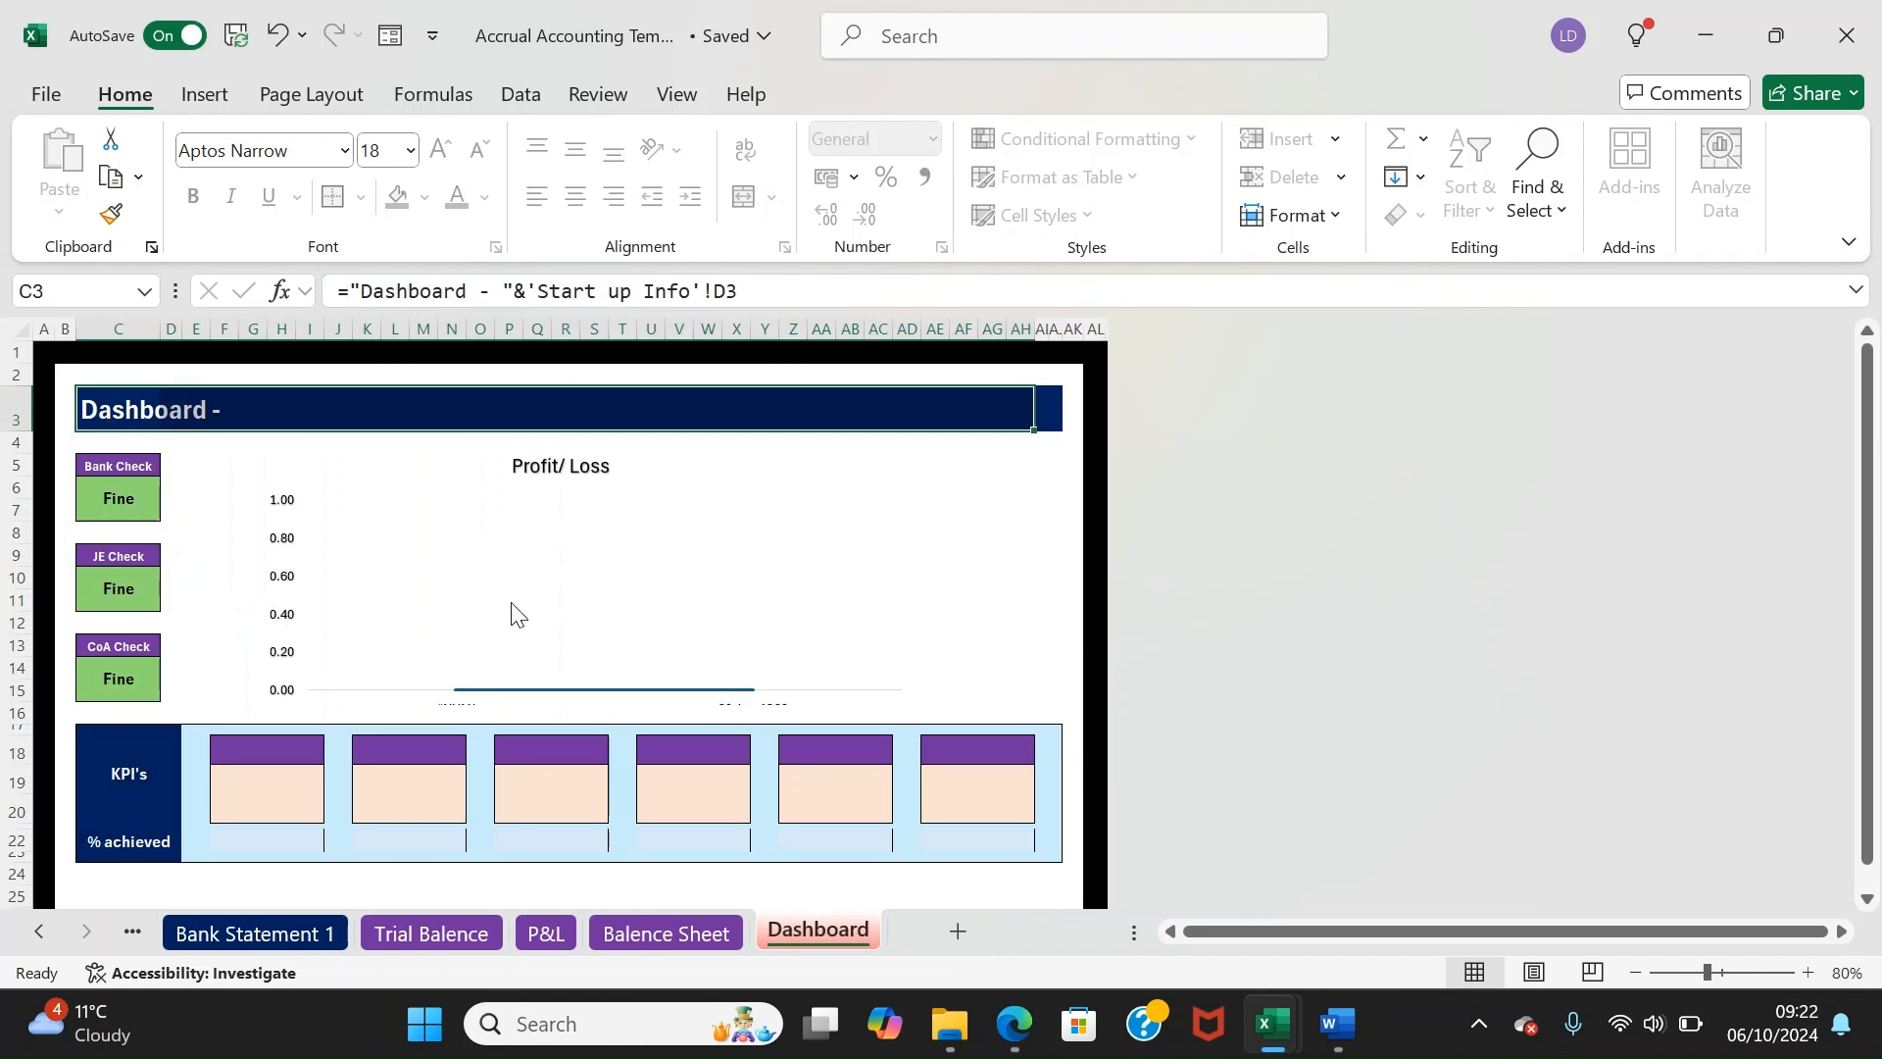
Select the Dashboard's Bank, JE and CoA check boxes and their results
drag(130, 474, 135, 686)
click(125, 505)
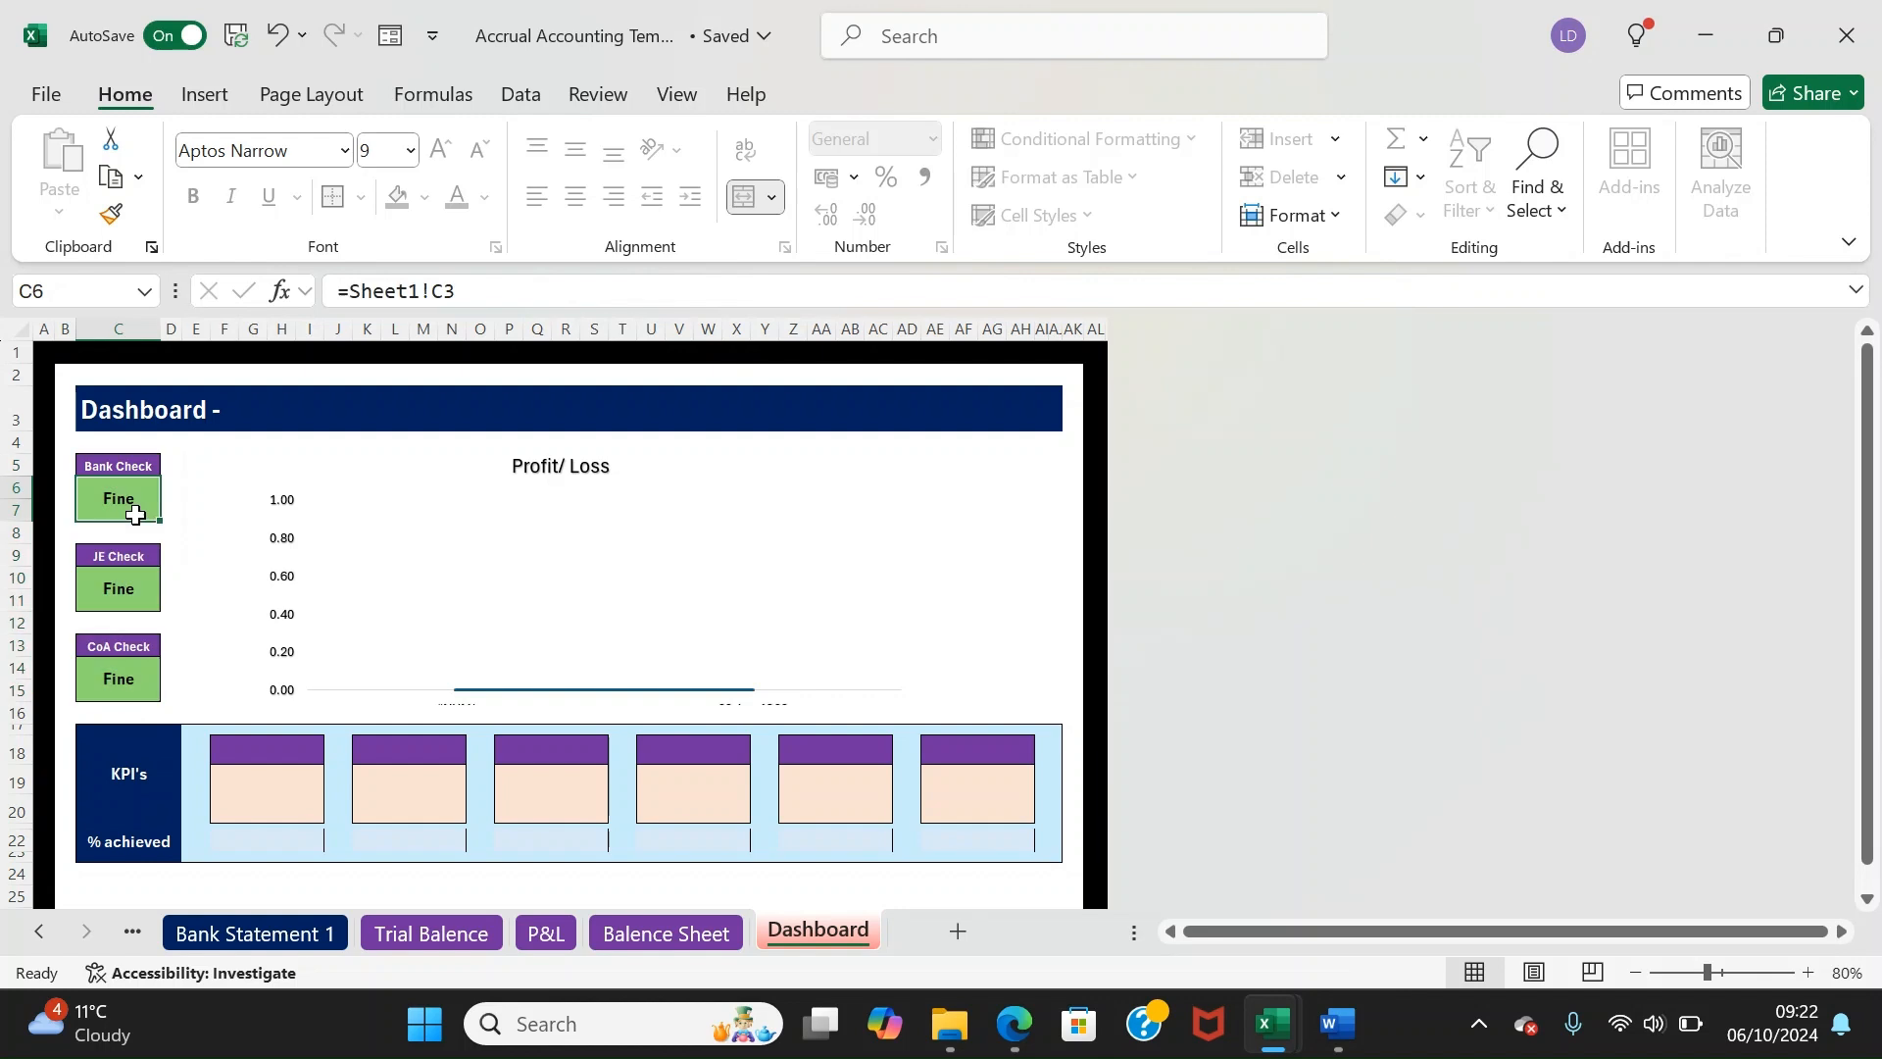
click(139, 466)
drag(139, 551, 145, 683)
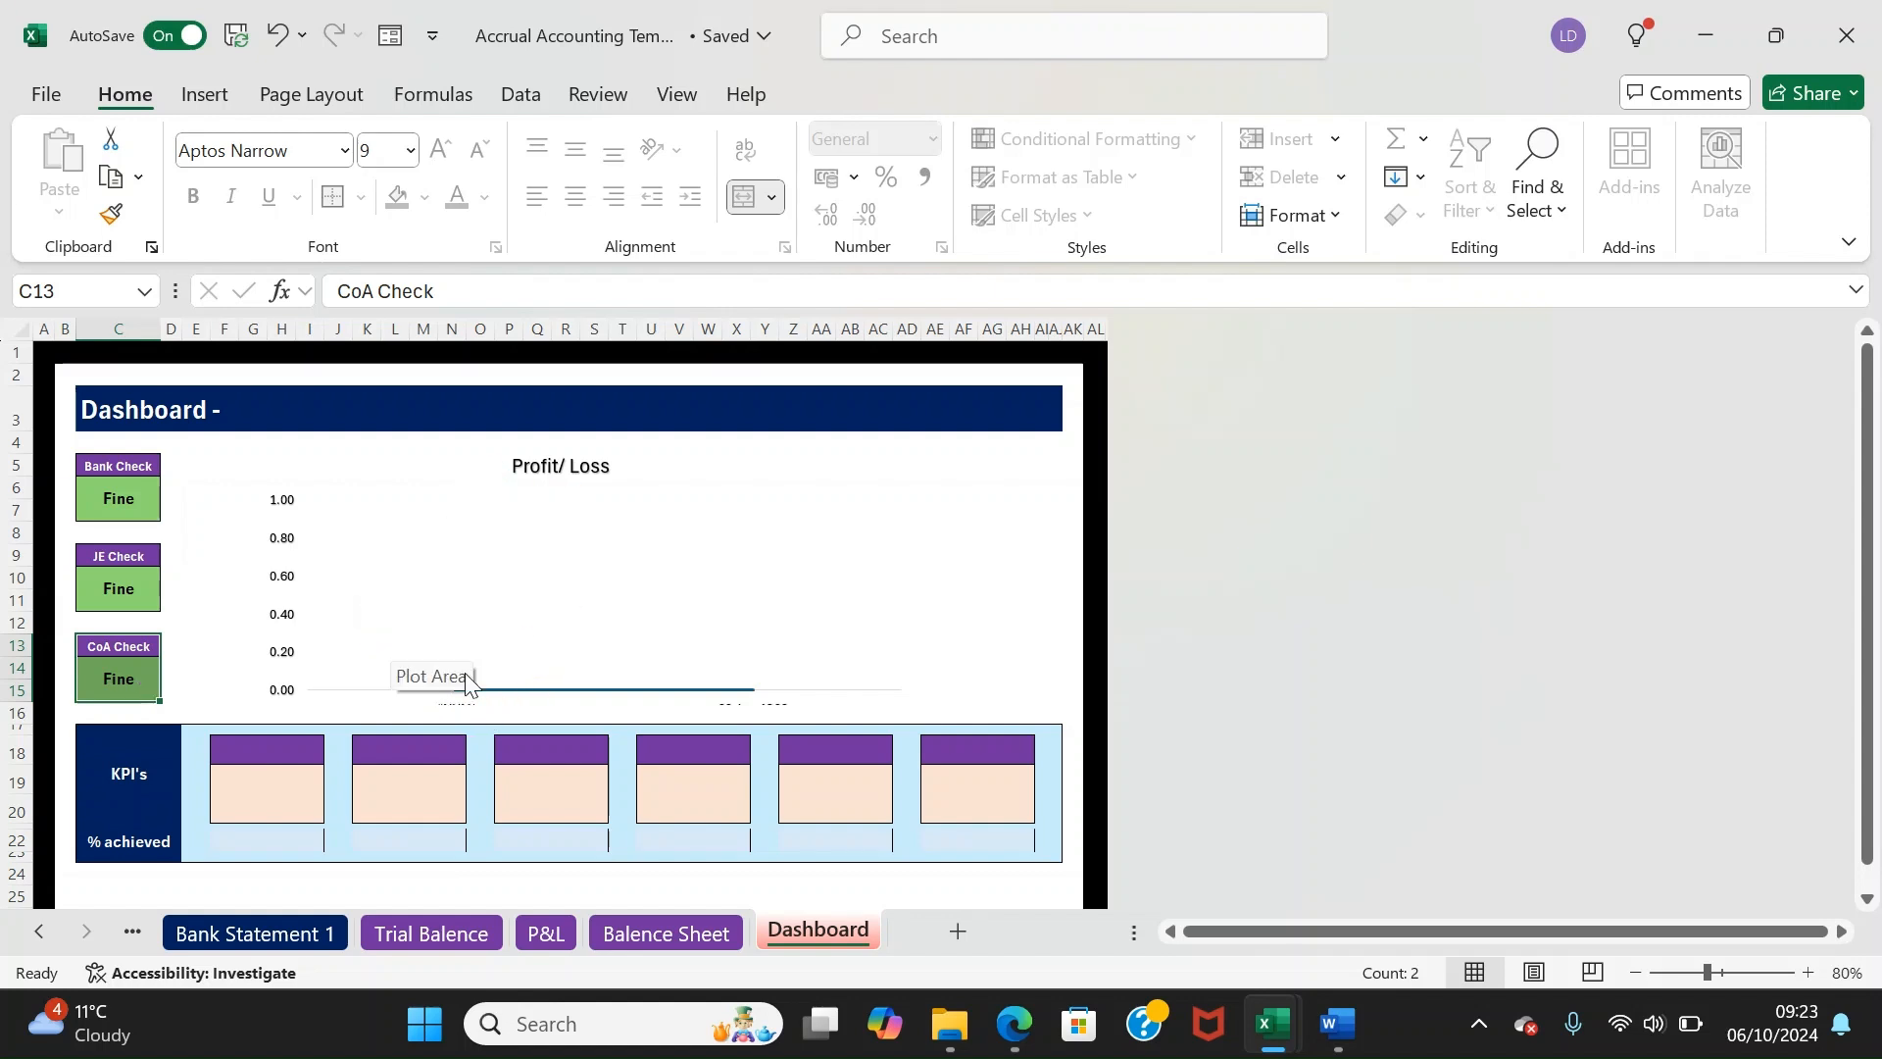
Select the KPI's block and % achieved row, then scroll the sheet tabs back to the start
mouse_move(127, 770)
mouse_down()
mouse_move(558, 836)
mouse_move(1050, 786)
mouse_move(931, 804)
mouse_up()
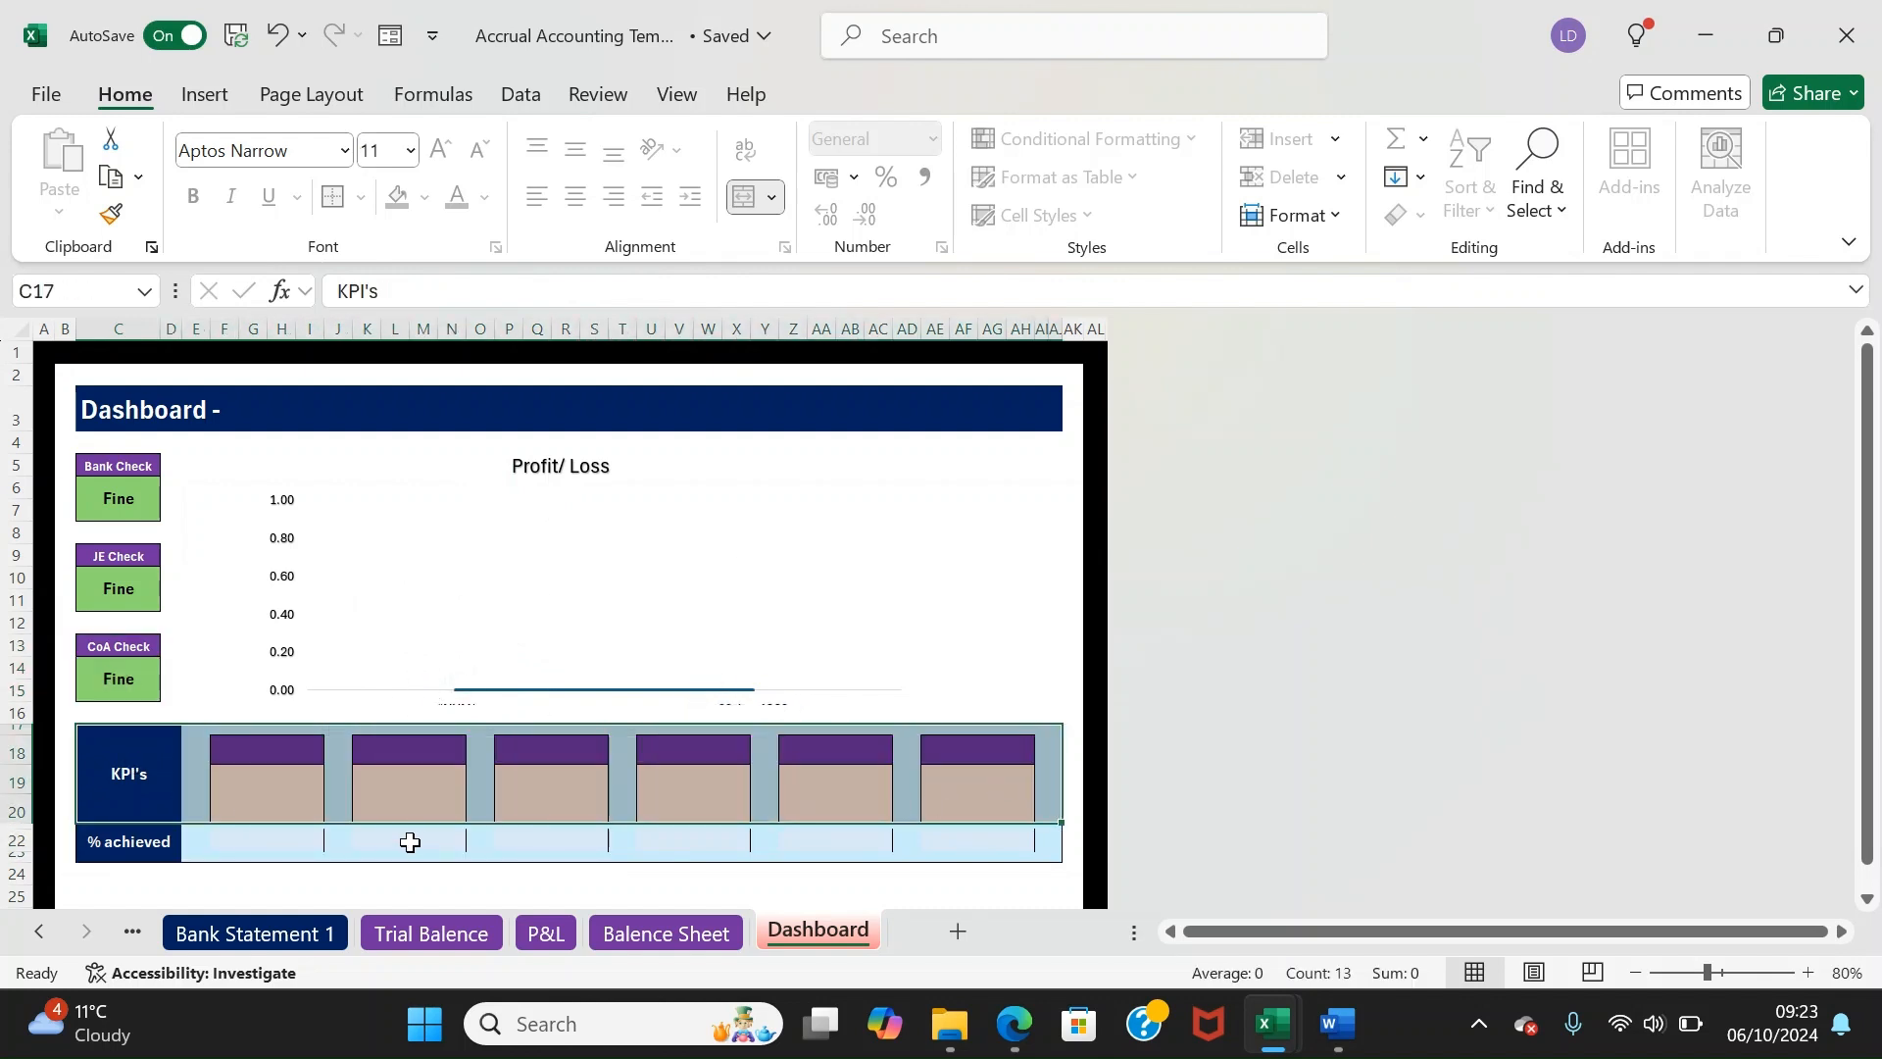
click(91, 833)
mouse_move(91, 832)
mouse_down()
mouse_move(739, 869)
mouse_move(1073, 846)
mouse_up()
click(964, 873)
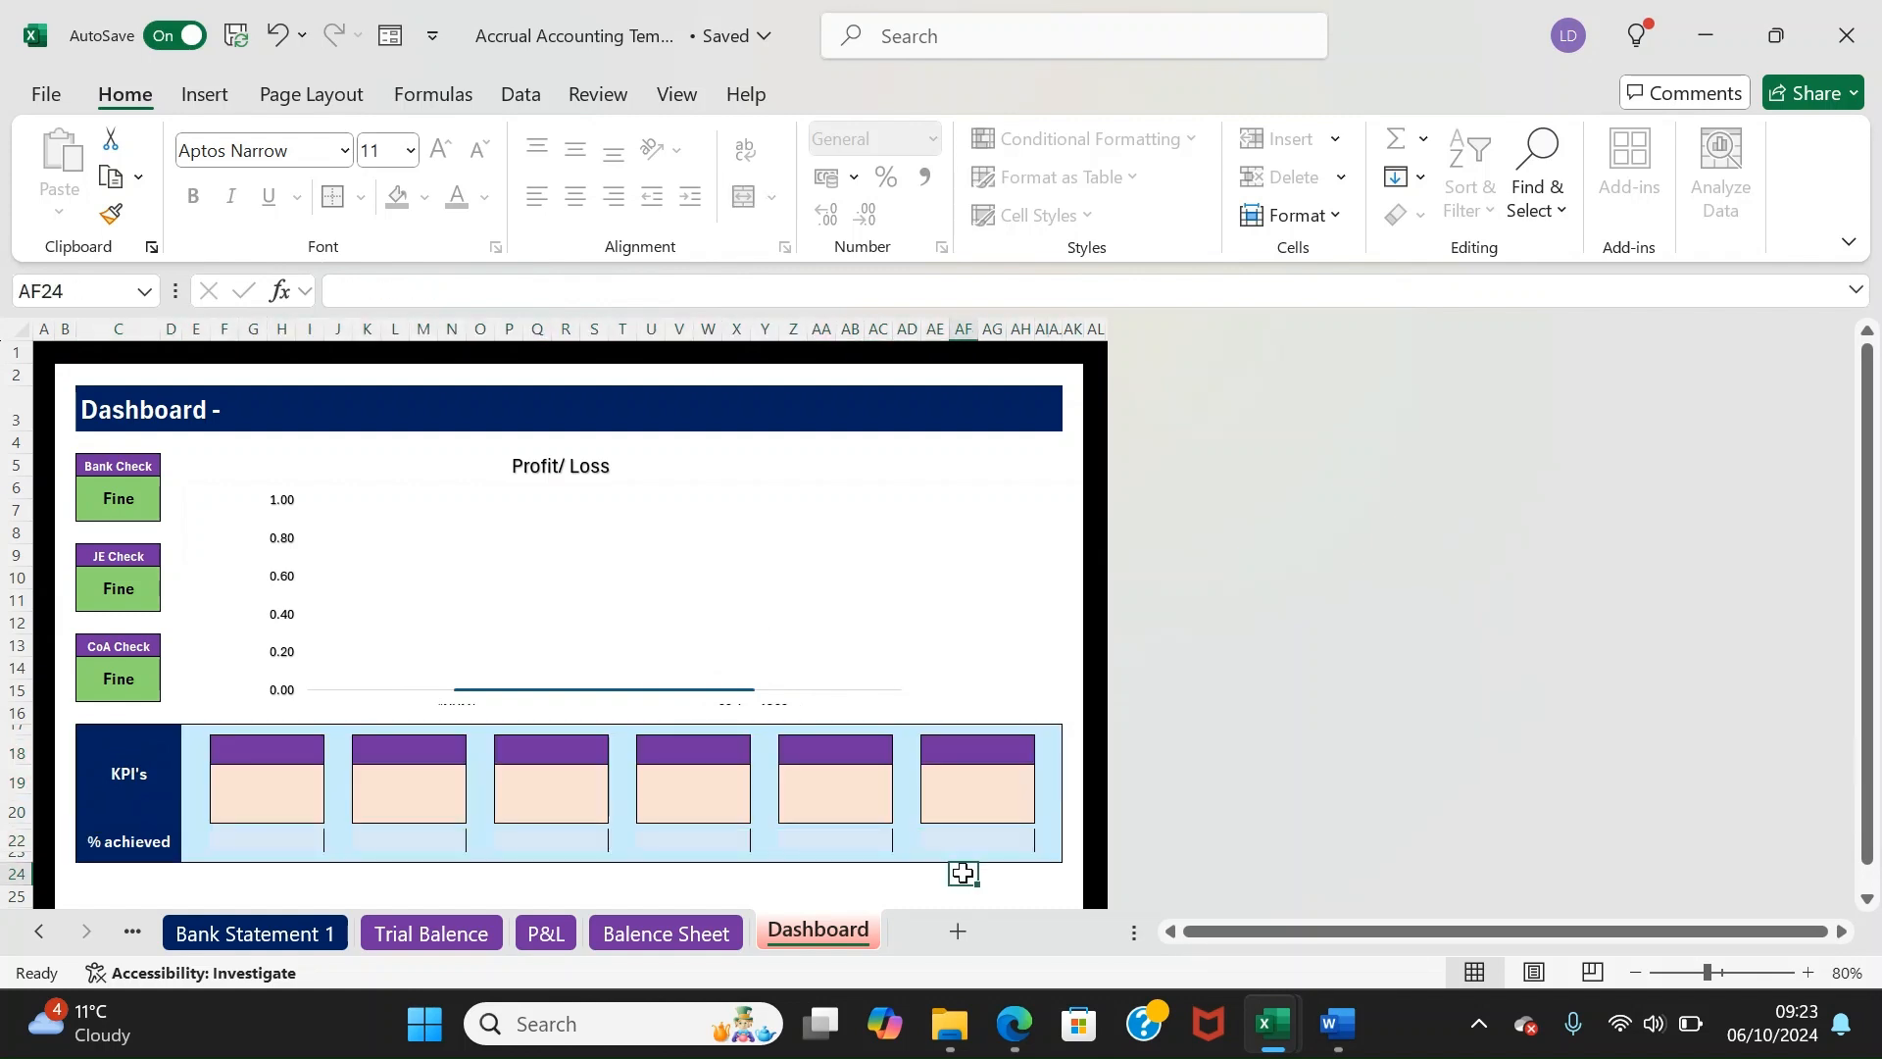
click(31, 934)
click(31, 933)
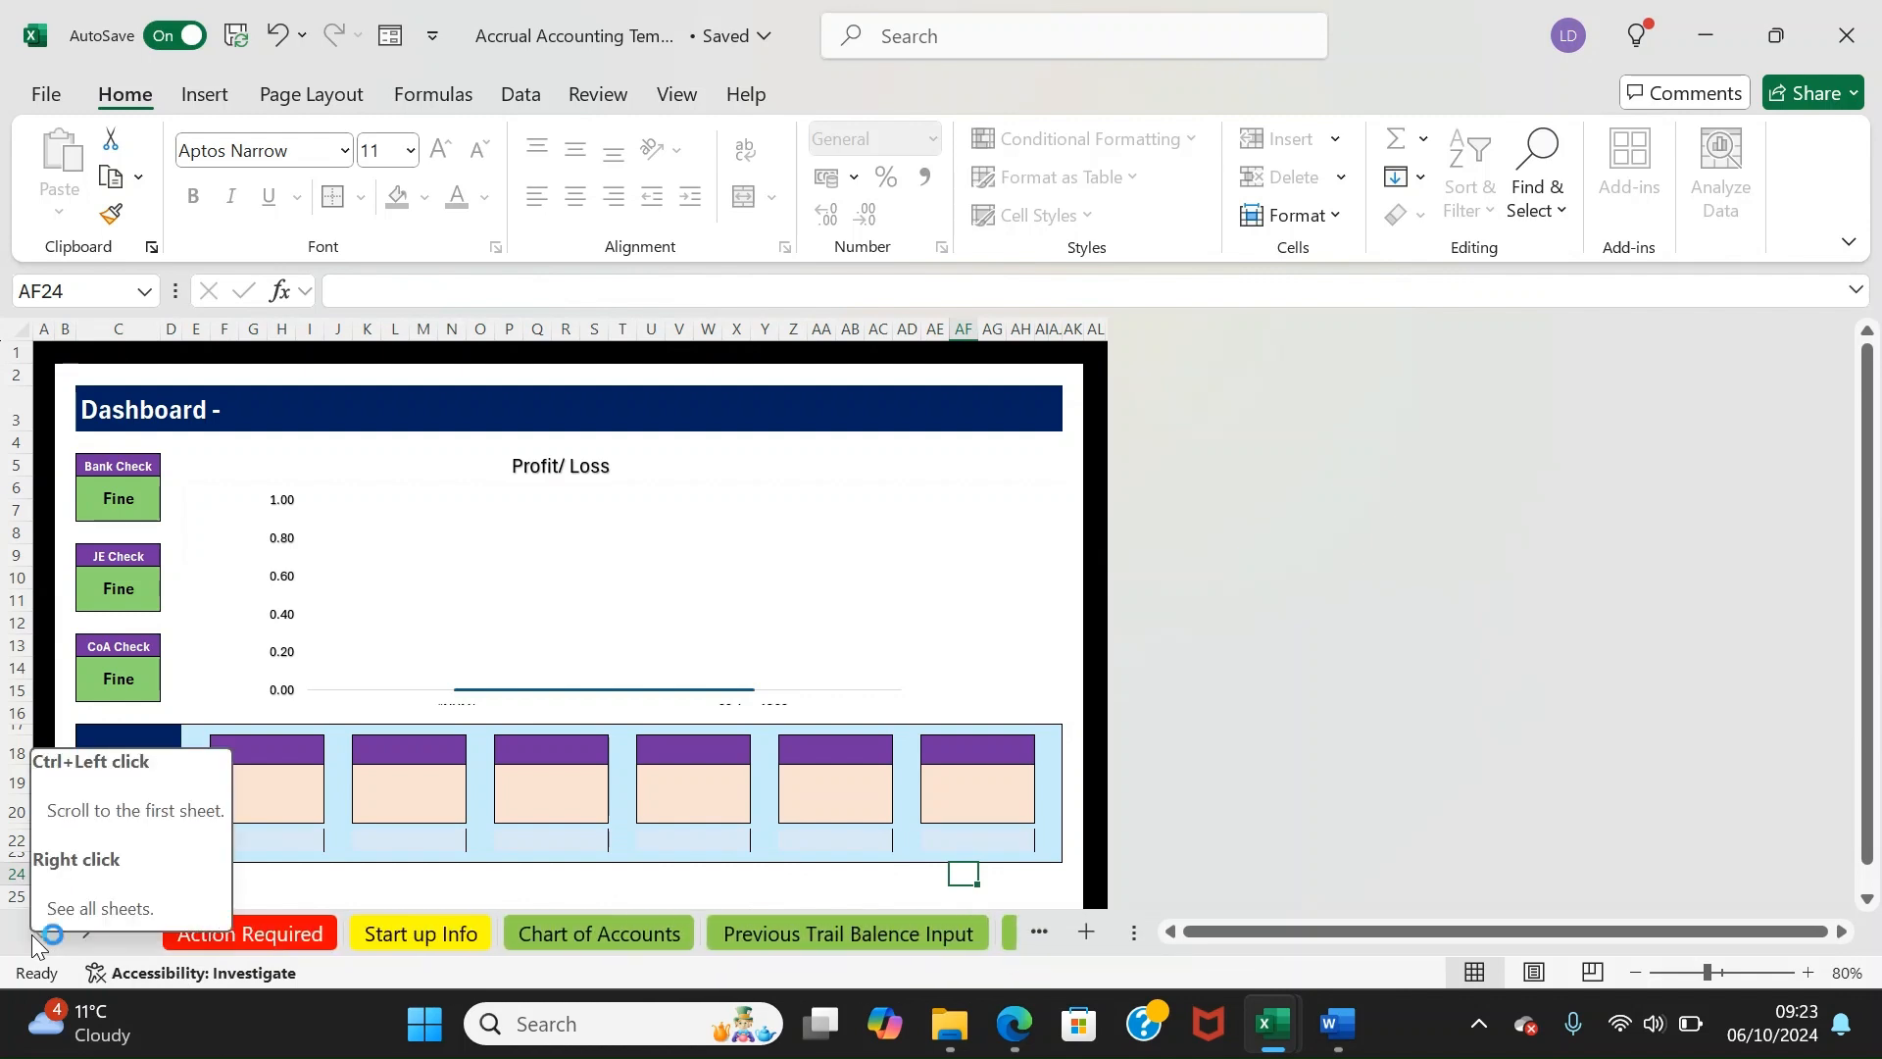
Go to the Action Required sheet and open the File backstage view
click(251, 944)
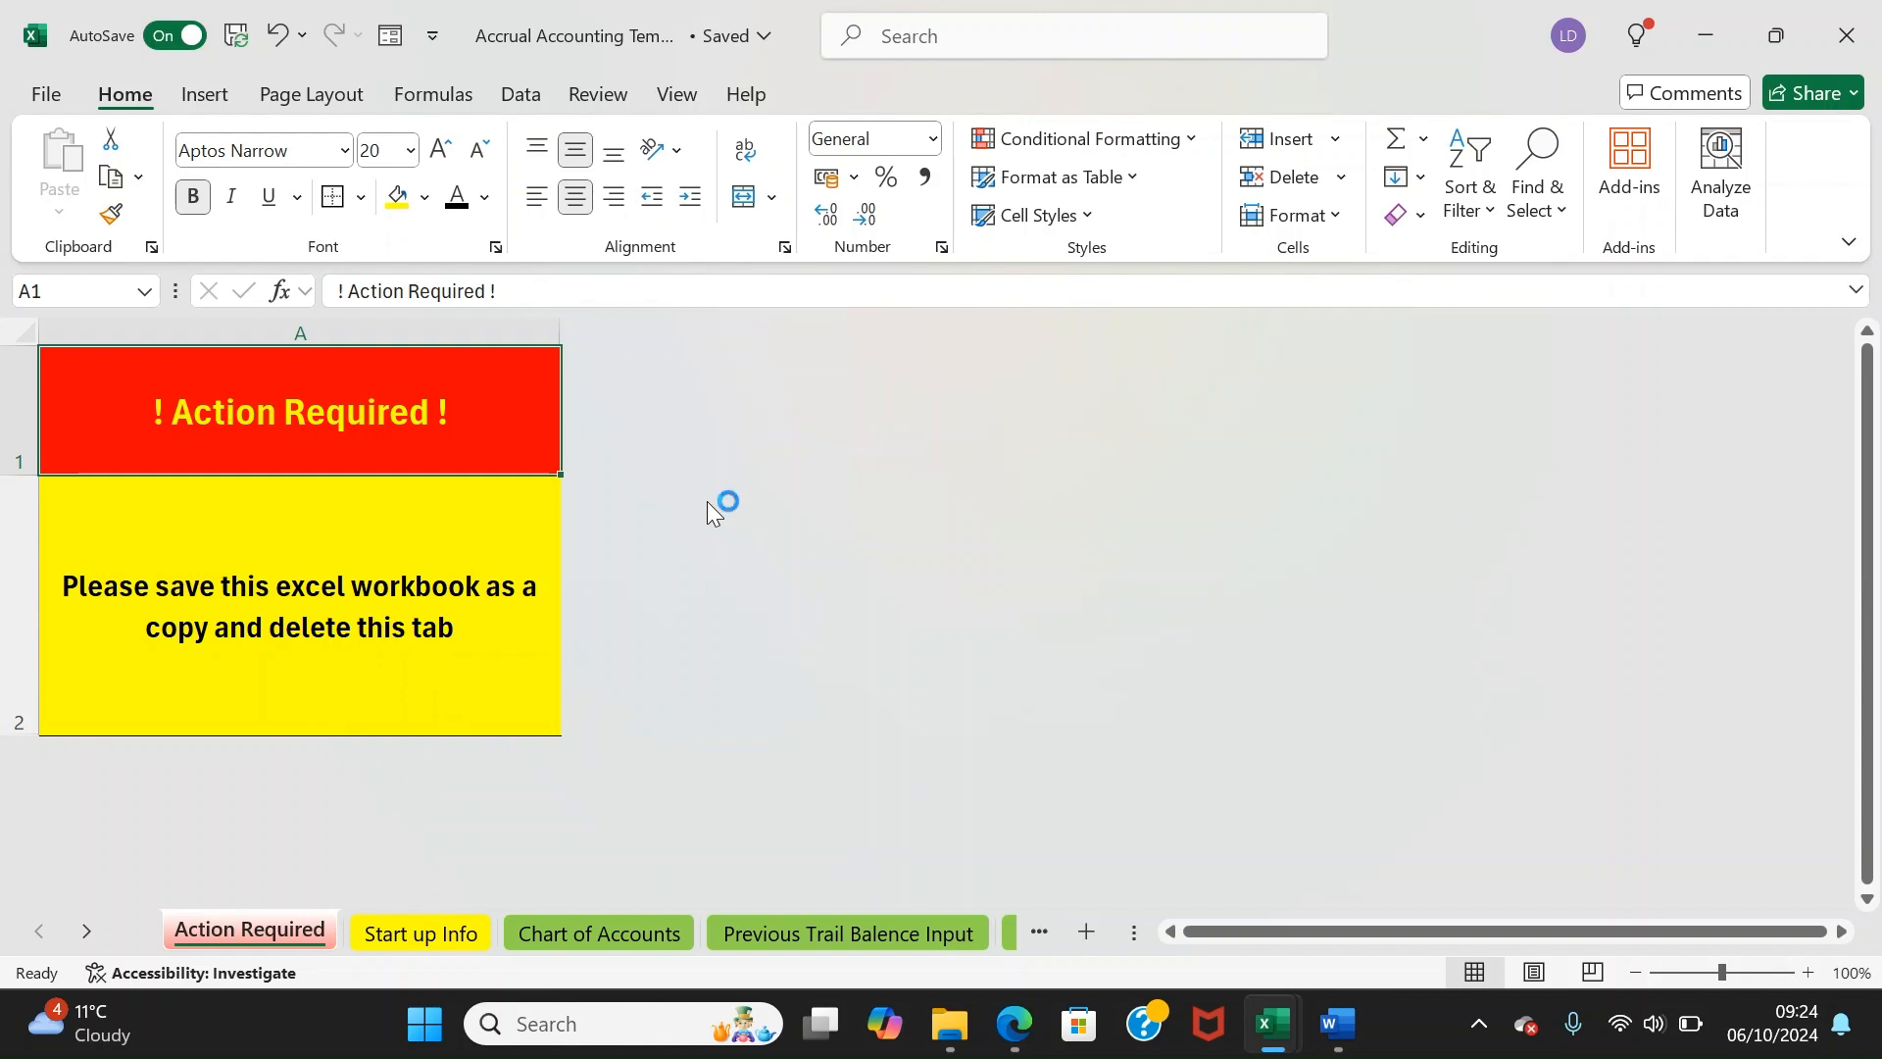
click(46, 96)
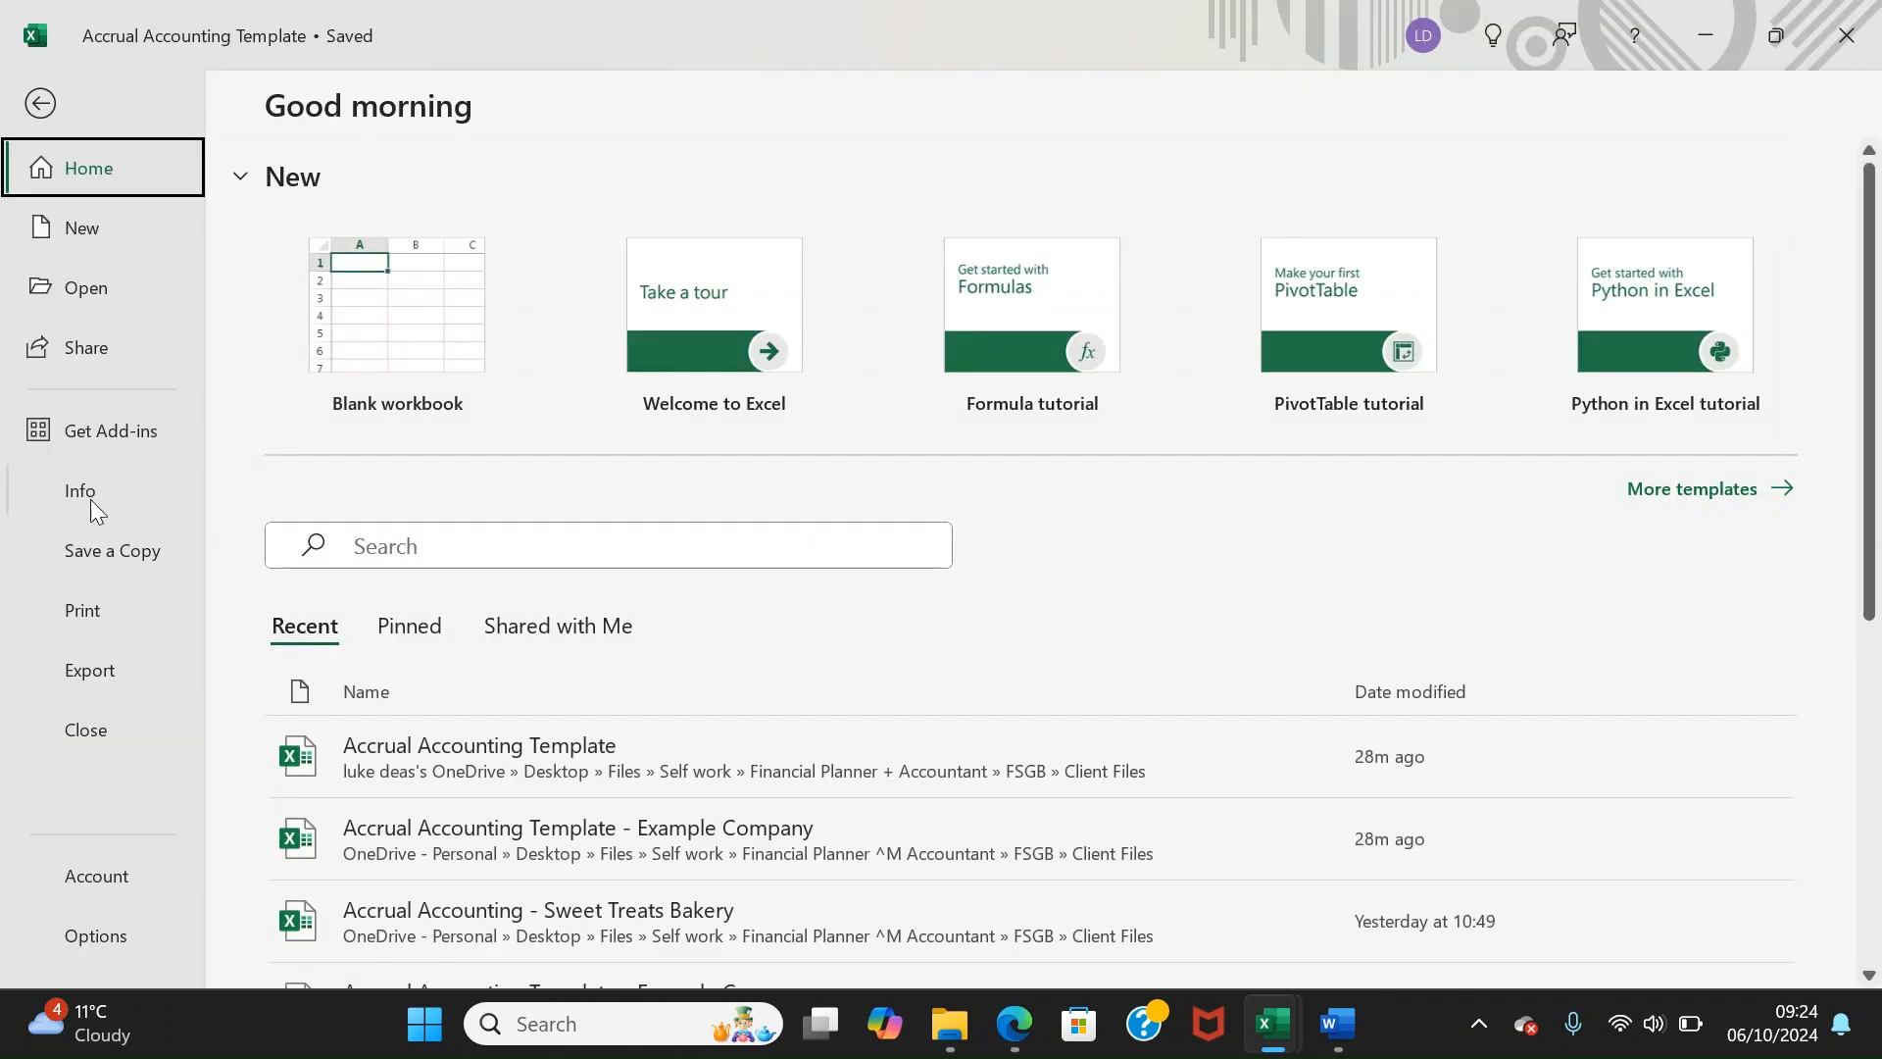
Save a copy as 'Accrual Accounting - Sweet Treats Bakery QE 31.03.2024' and hide the Action Required sheet
click(122, 545)
click(422, 792)
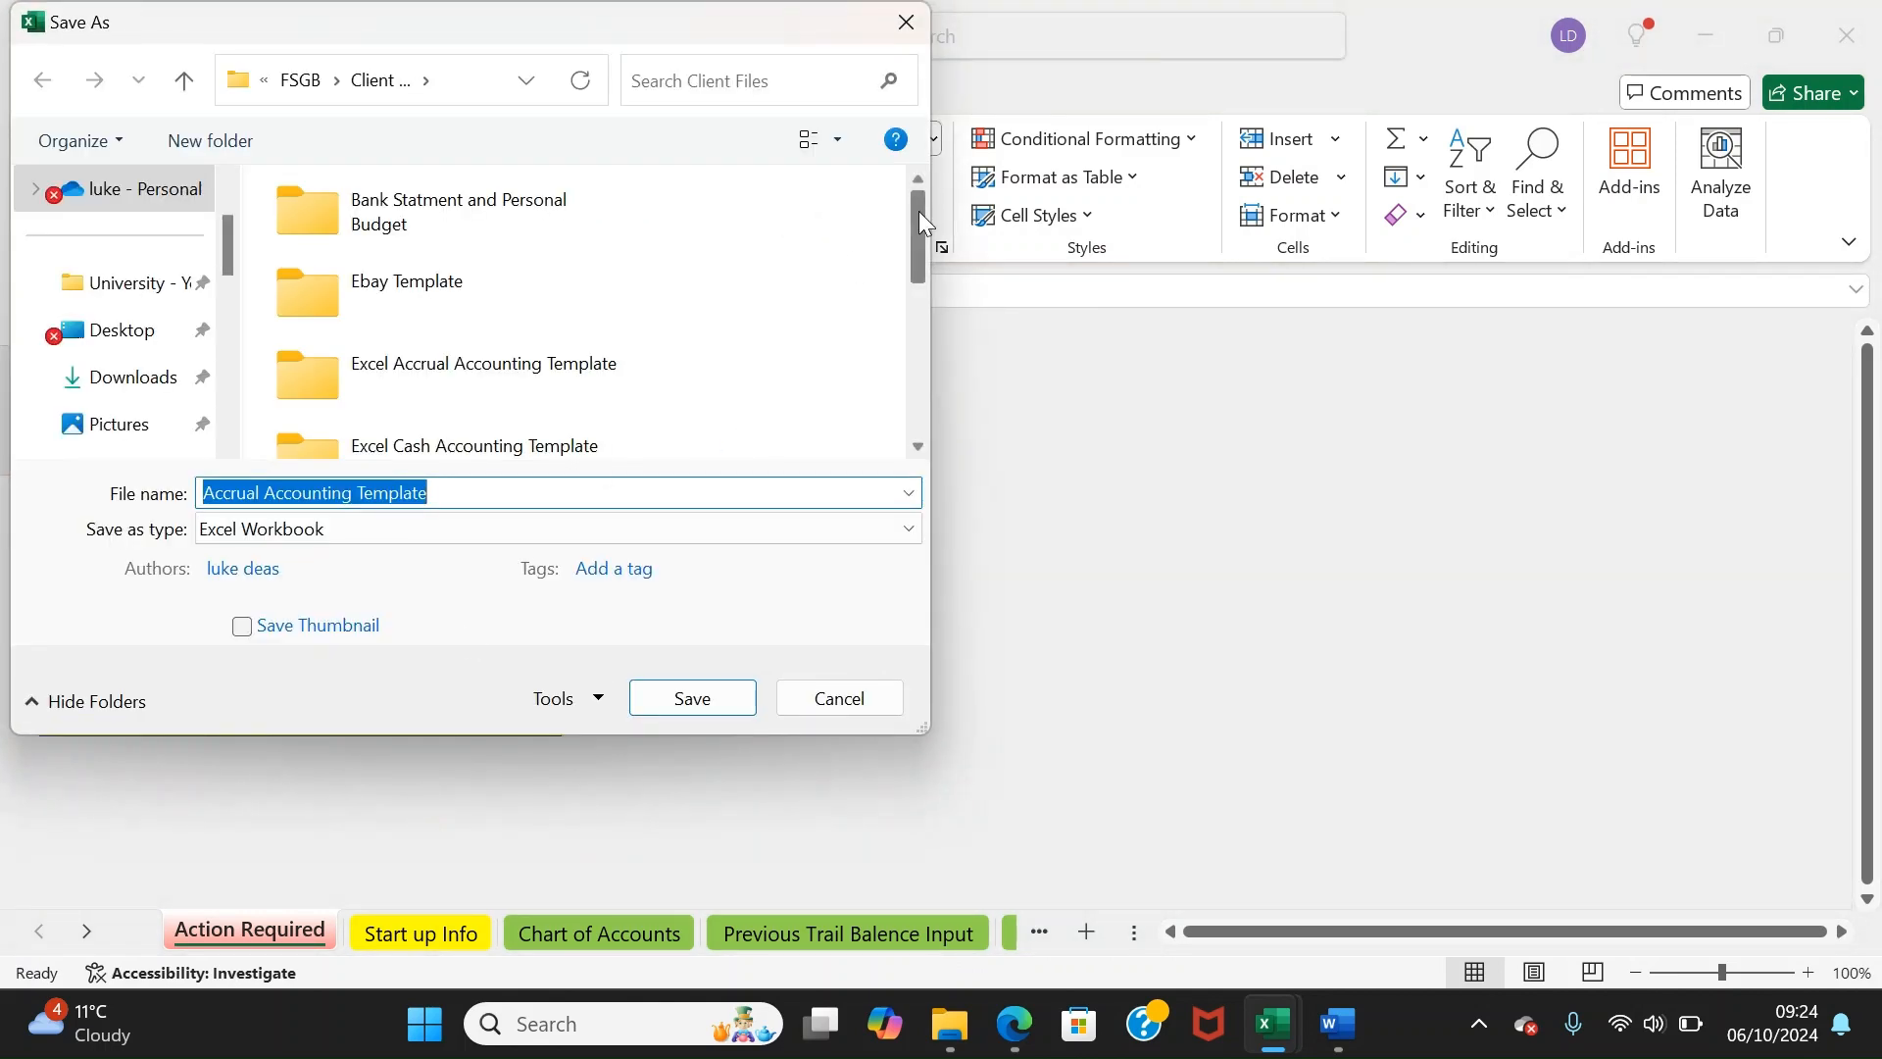
drag(920, 217, 916, 412)
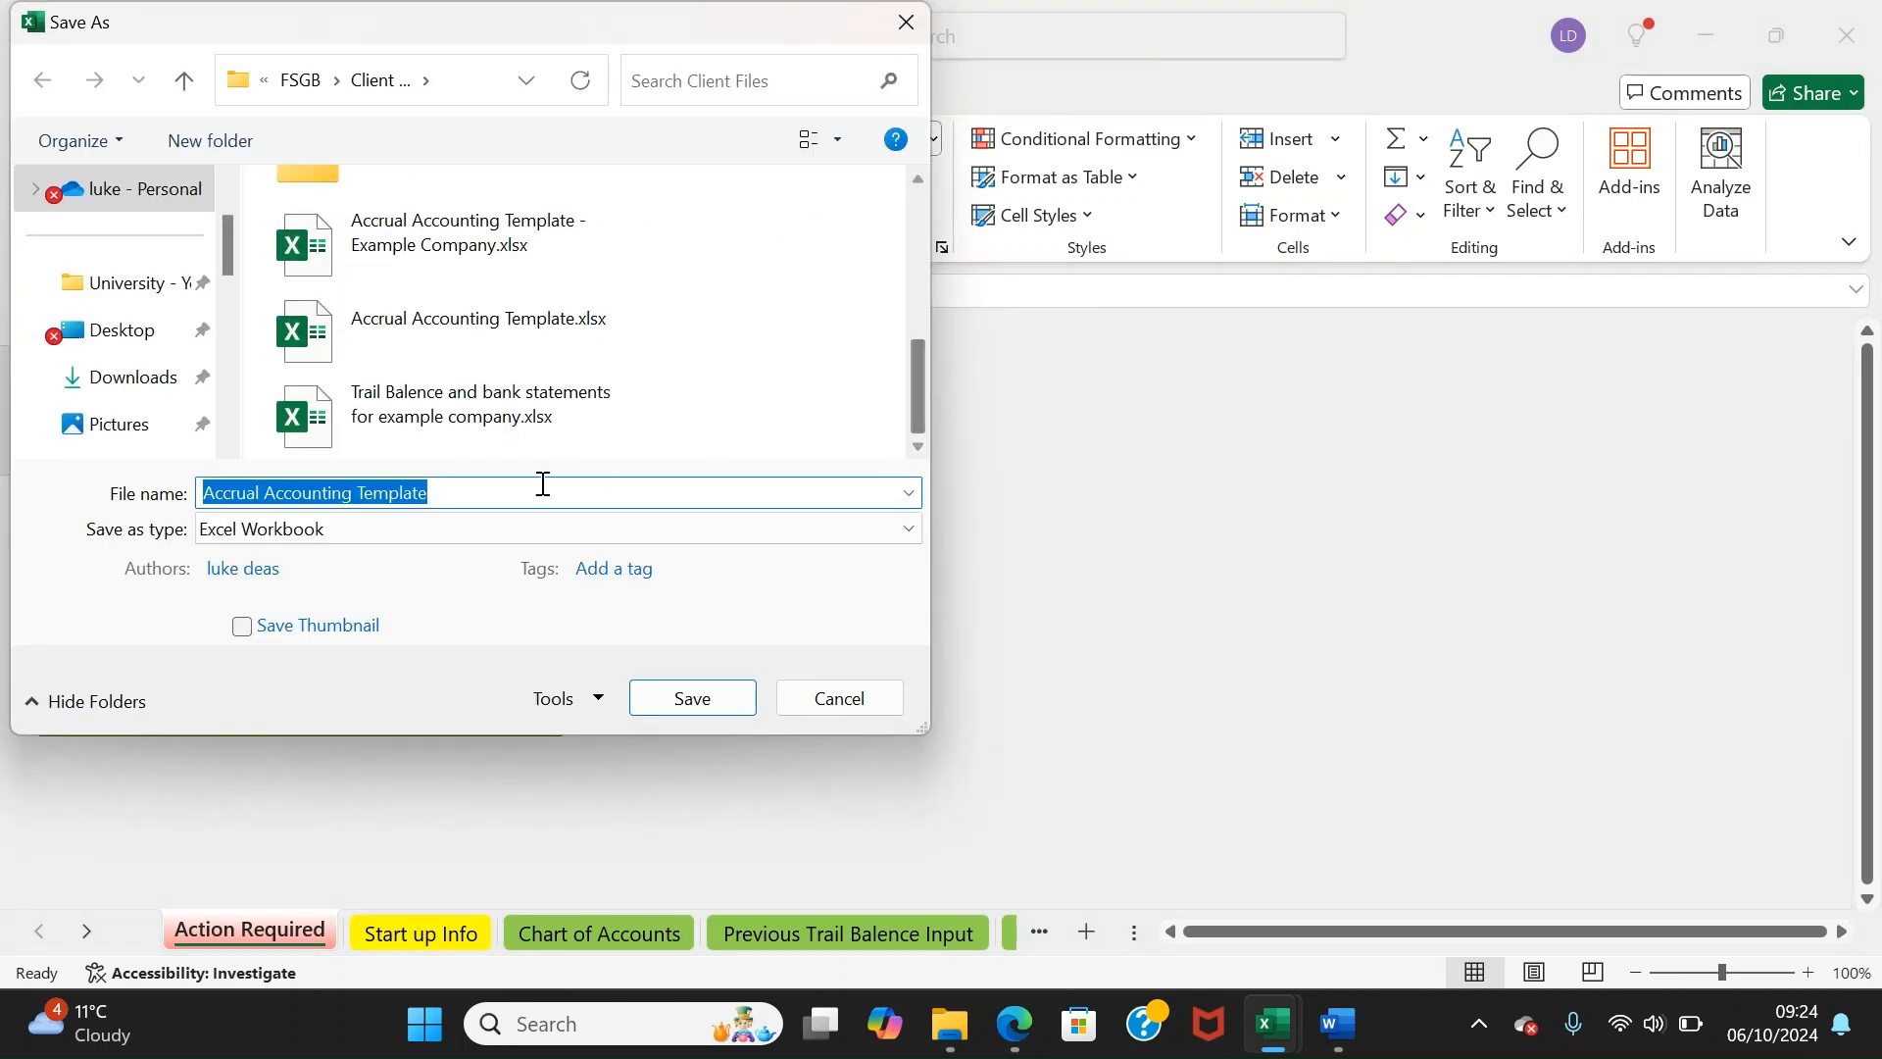
click(454, 487)
key(BackSpace)
key(BackSpace)
key(BackSpace)
key(BackSpace)
key(BackSpace)
key(BackSpace)
key(BackSpace)
key(BackSpace)
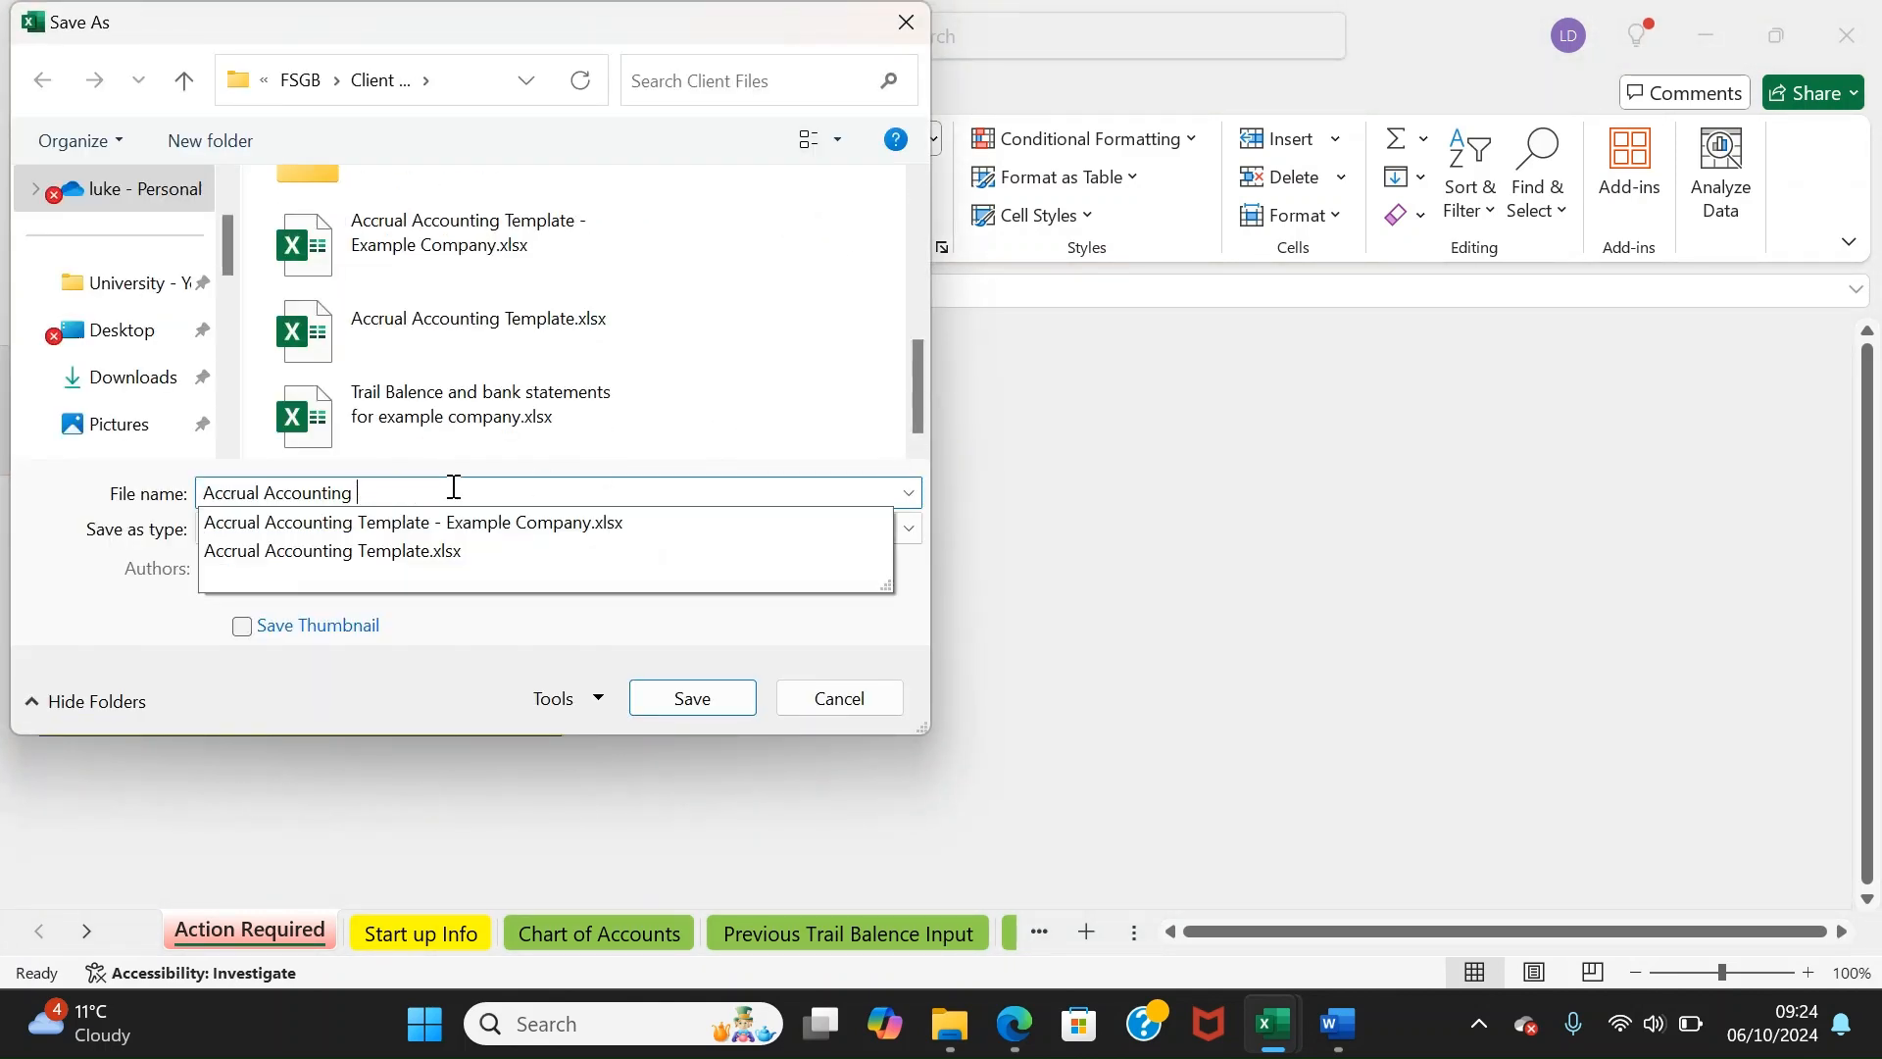
text(- )
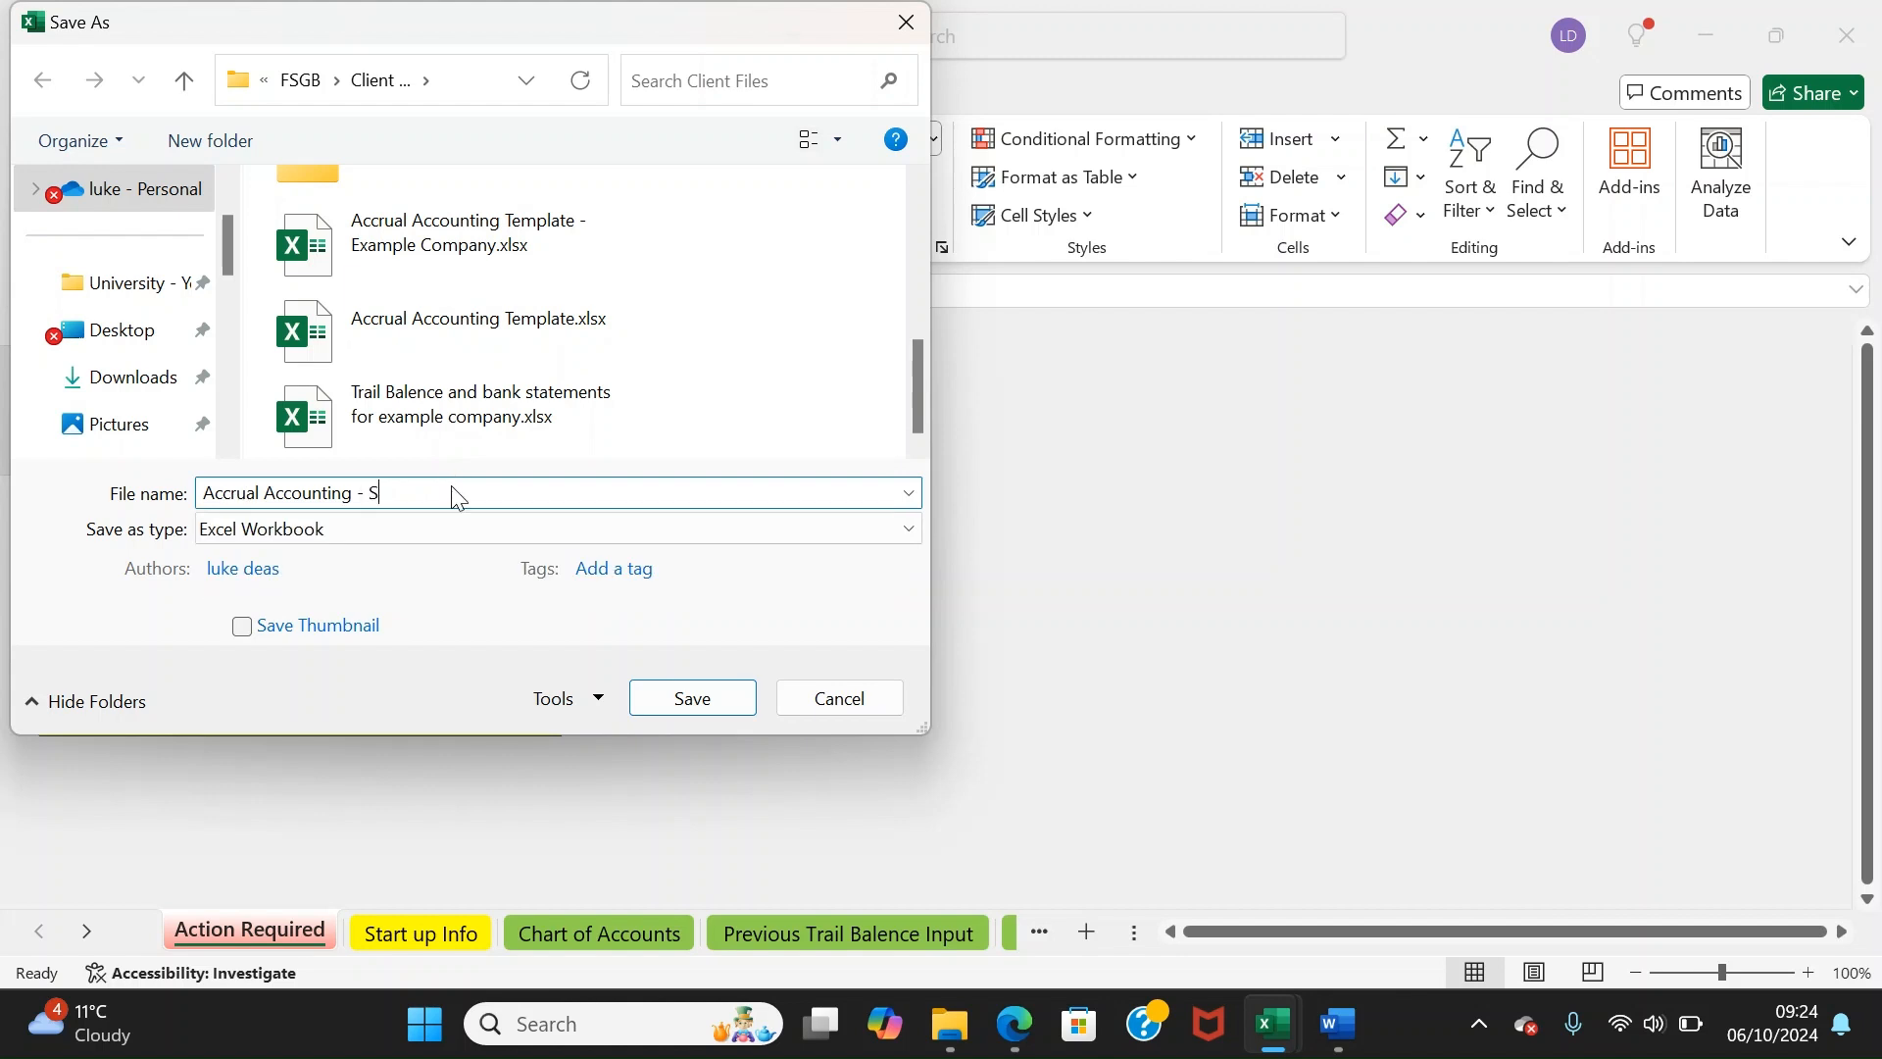
text(Sweet Treats Bakery)
text(QE 03)
text(.03.2024)
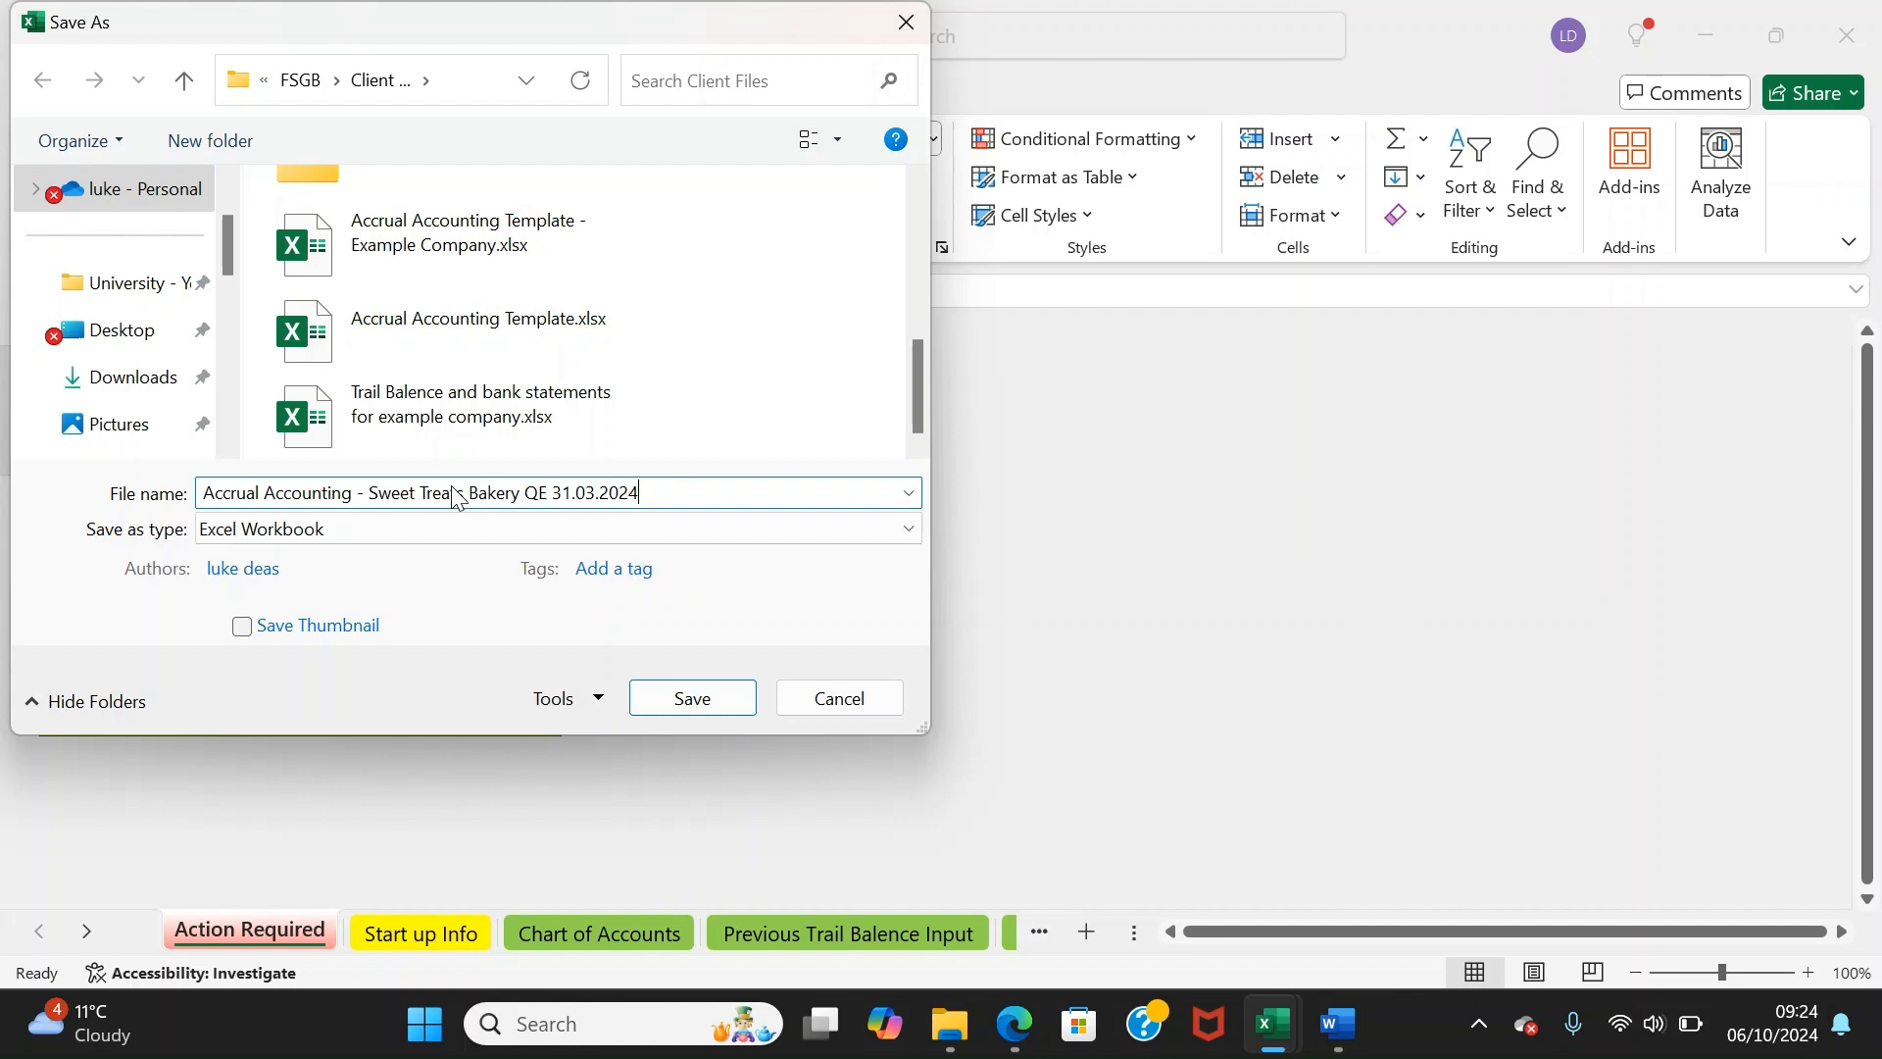
click(693, 698)
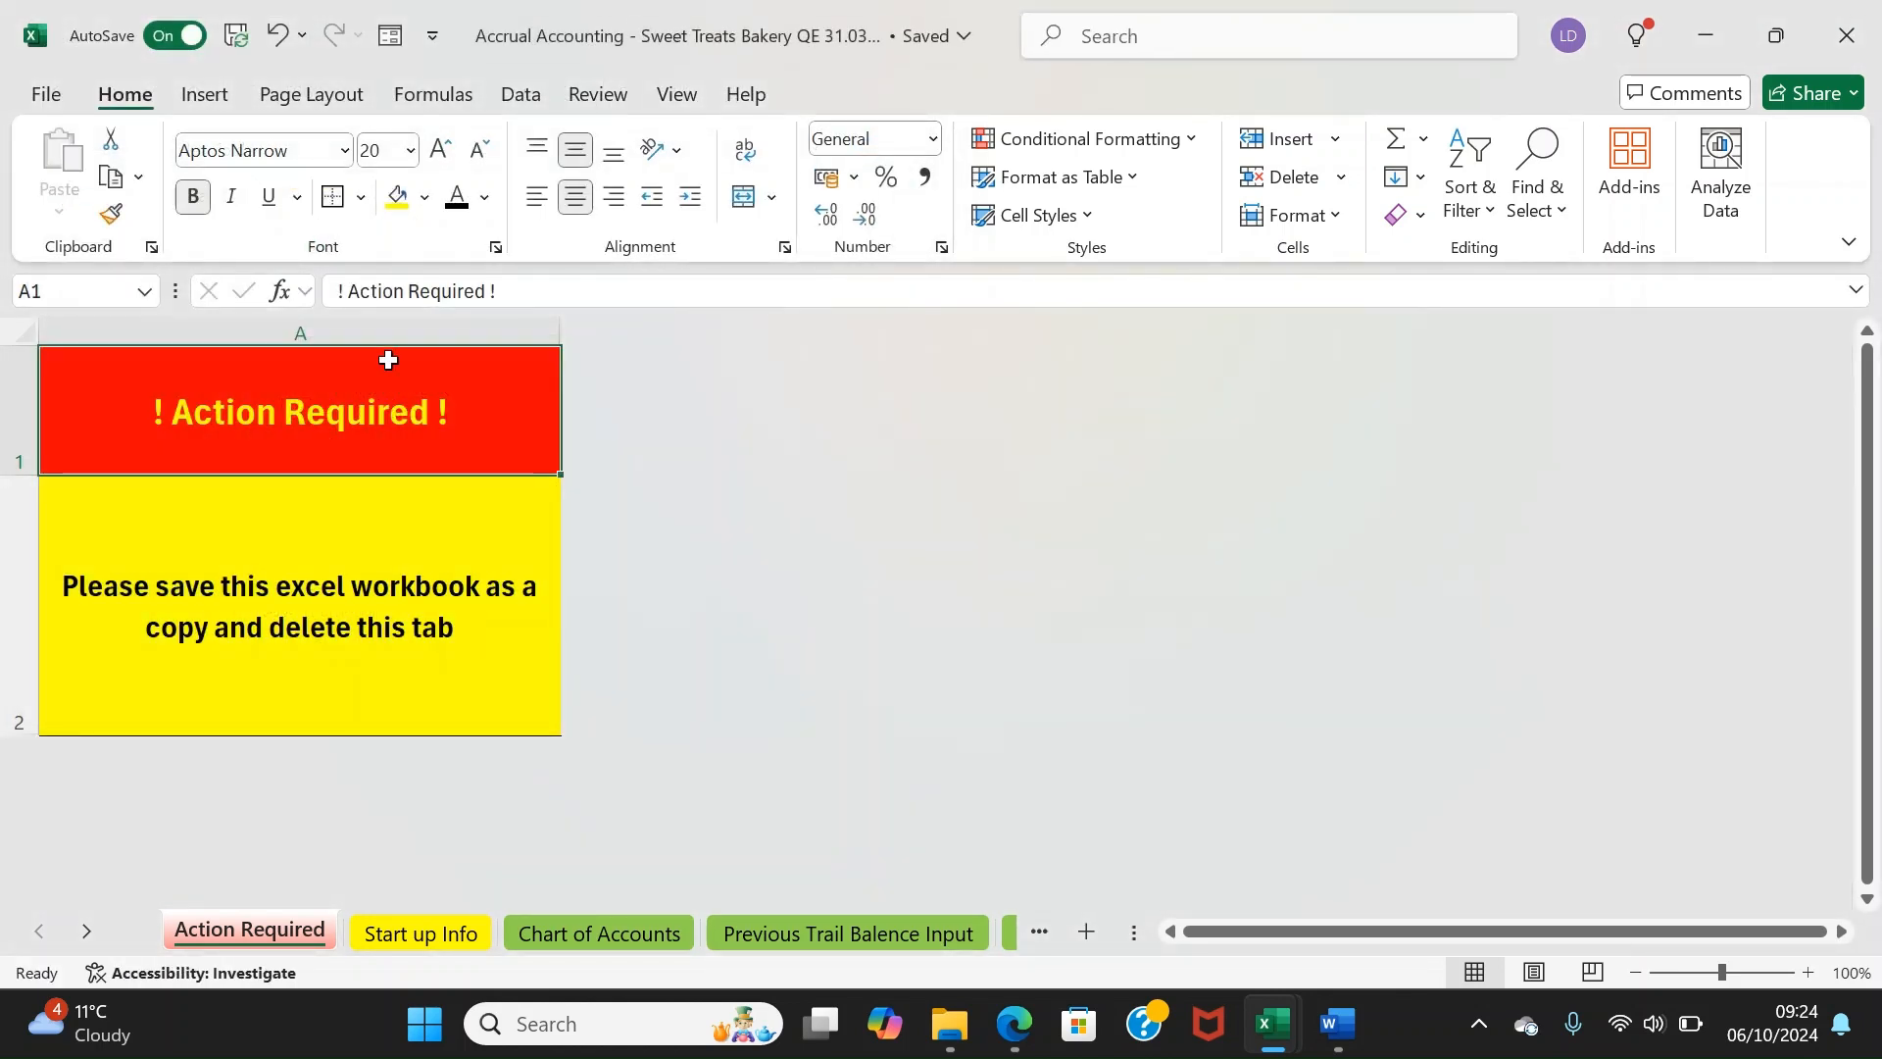
right_click(291, 934)
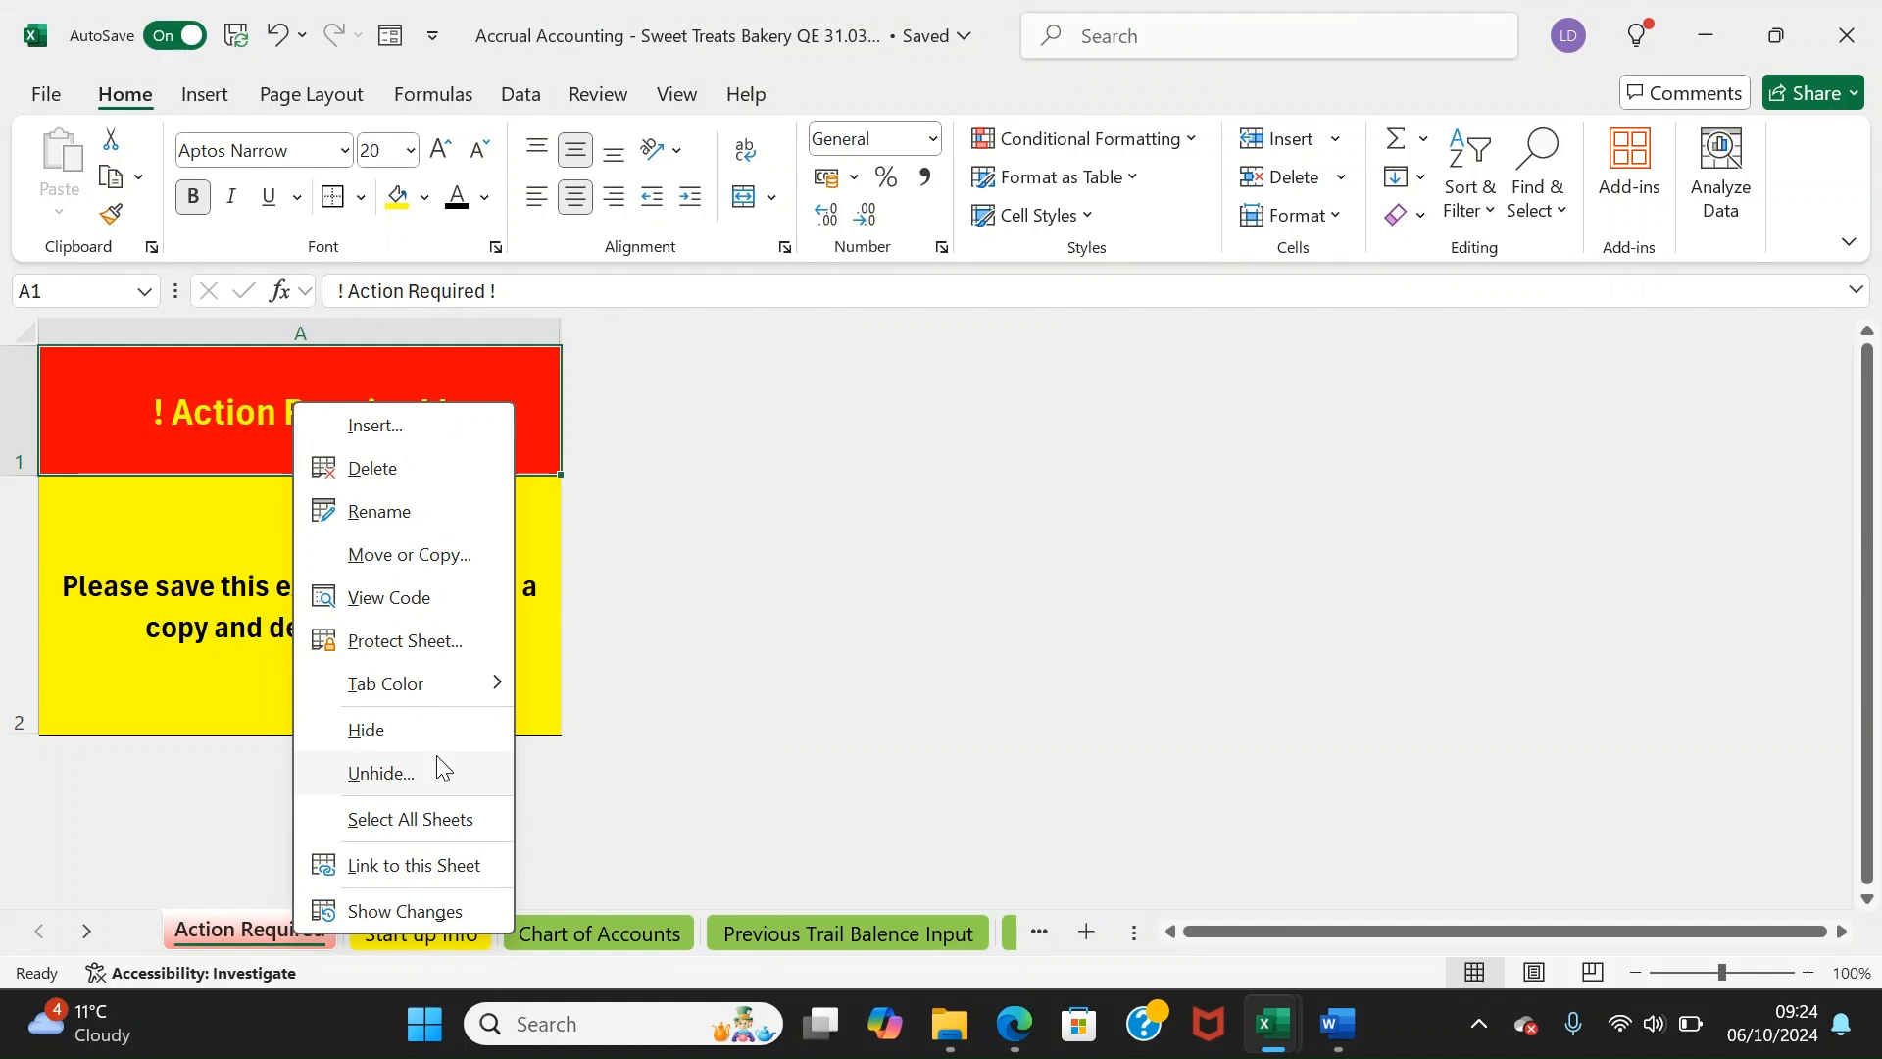
click(412, 735)
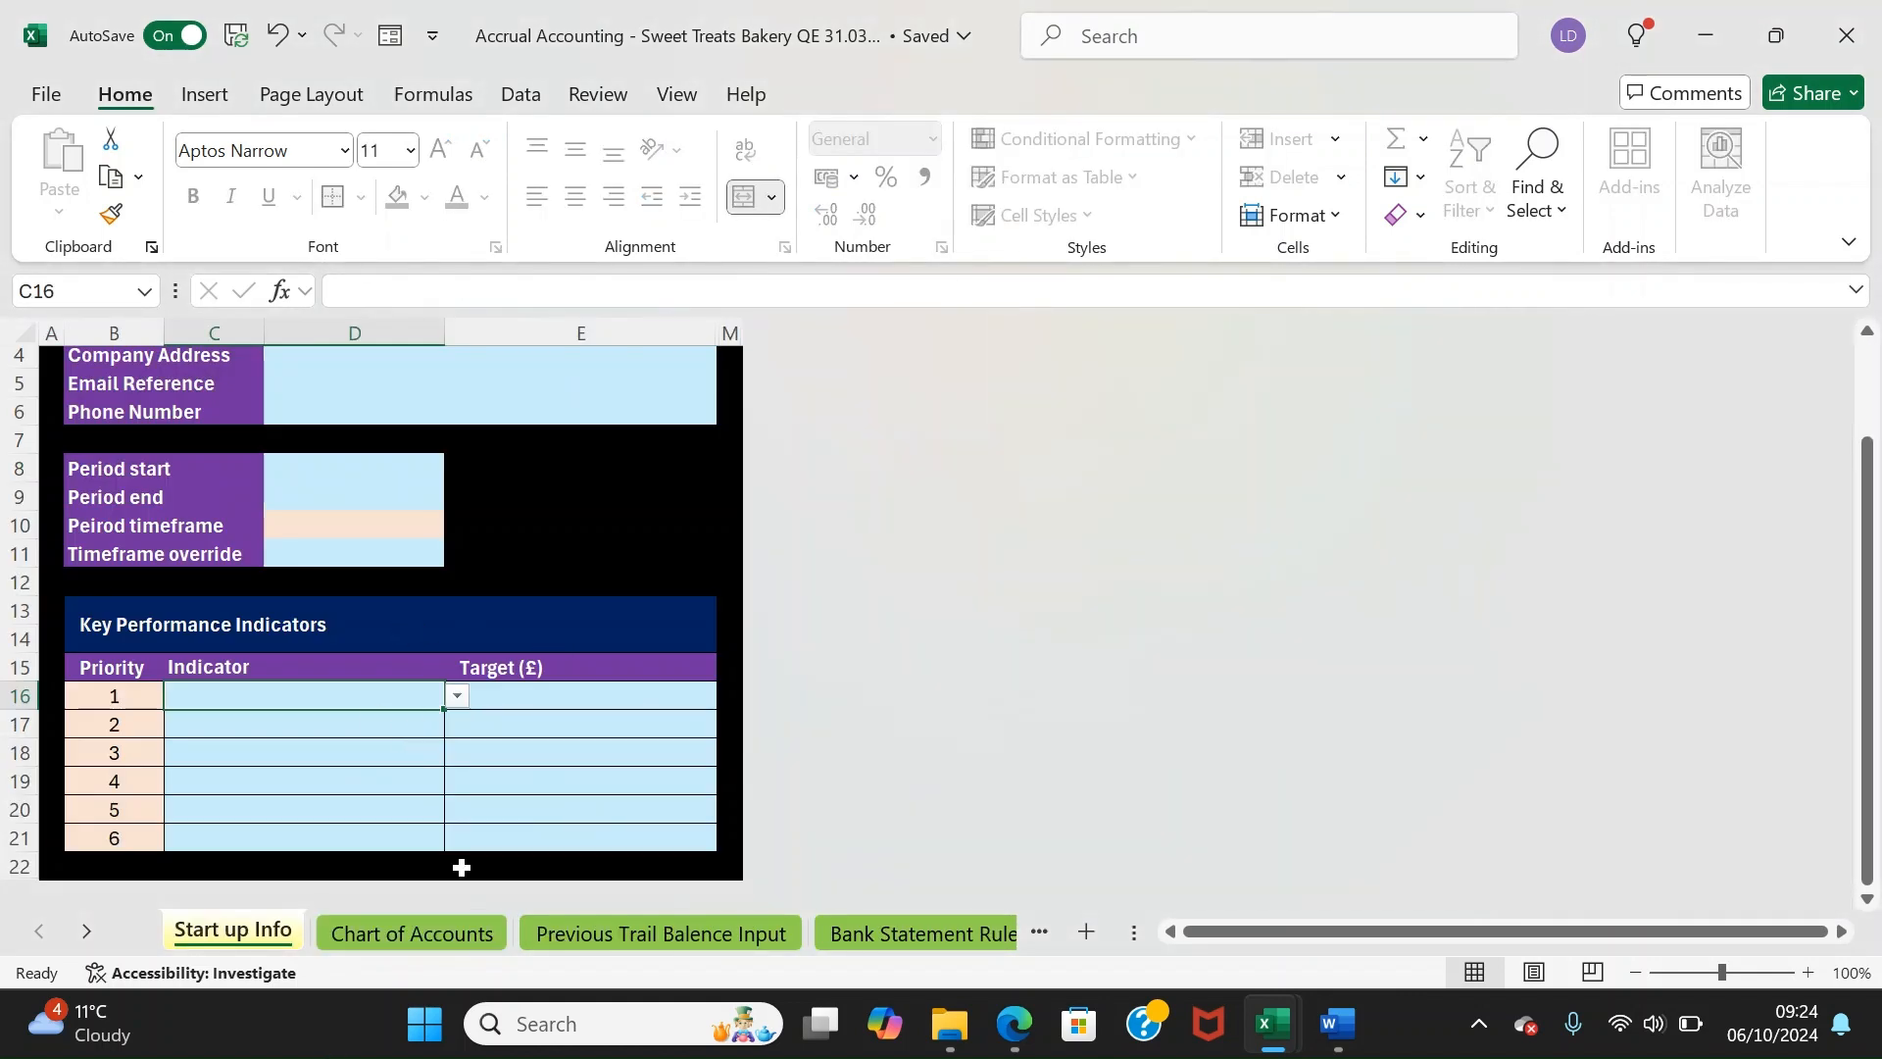
Enter Sweet Treats Bakery as the company name in D3
drag(632, 561, 496, 445)
click(481, 443)
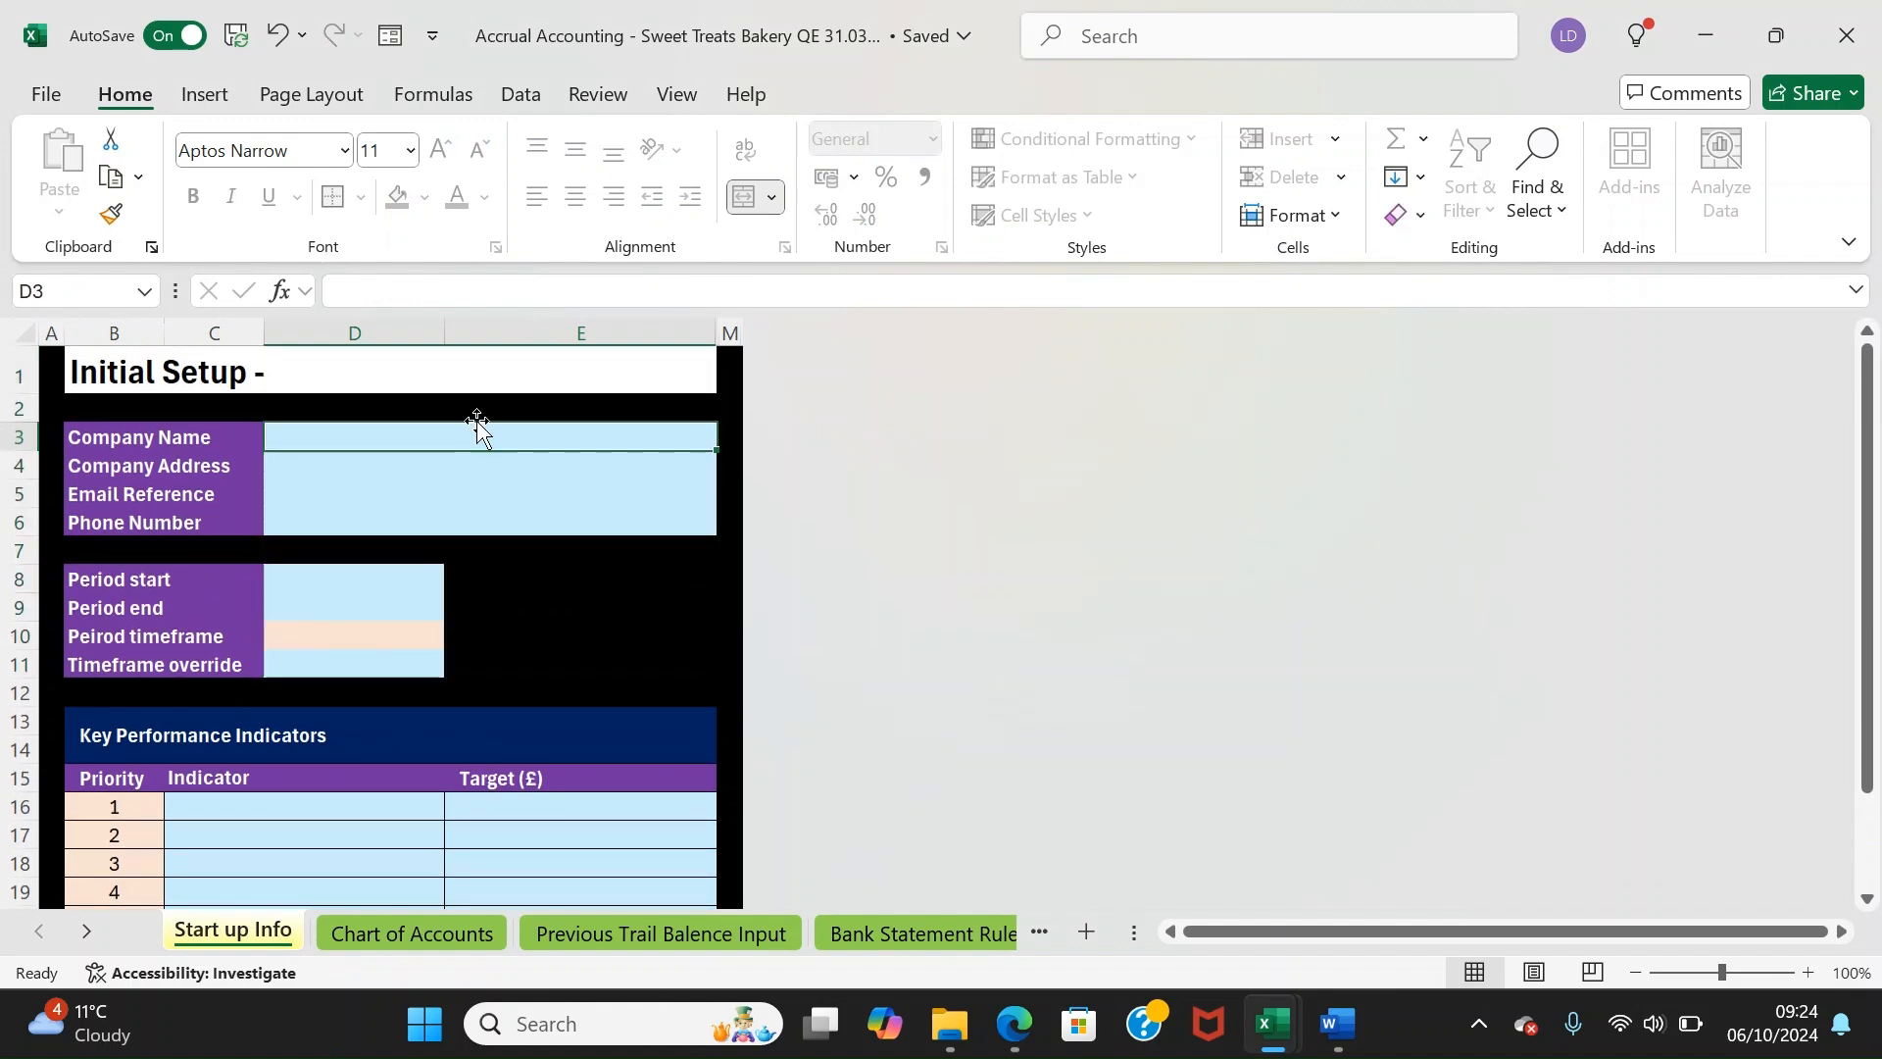
text(Sweet )
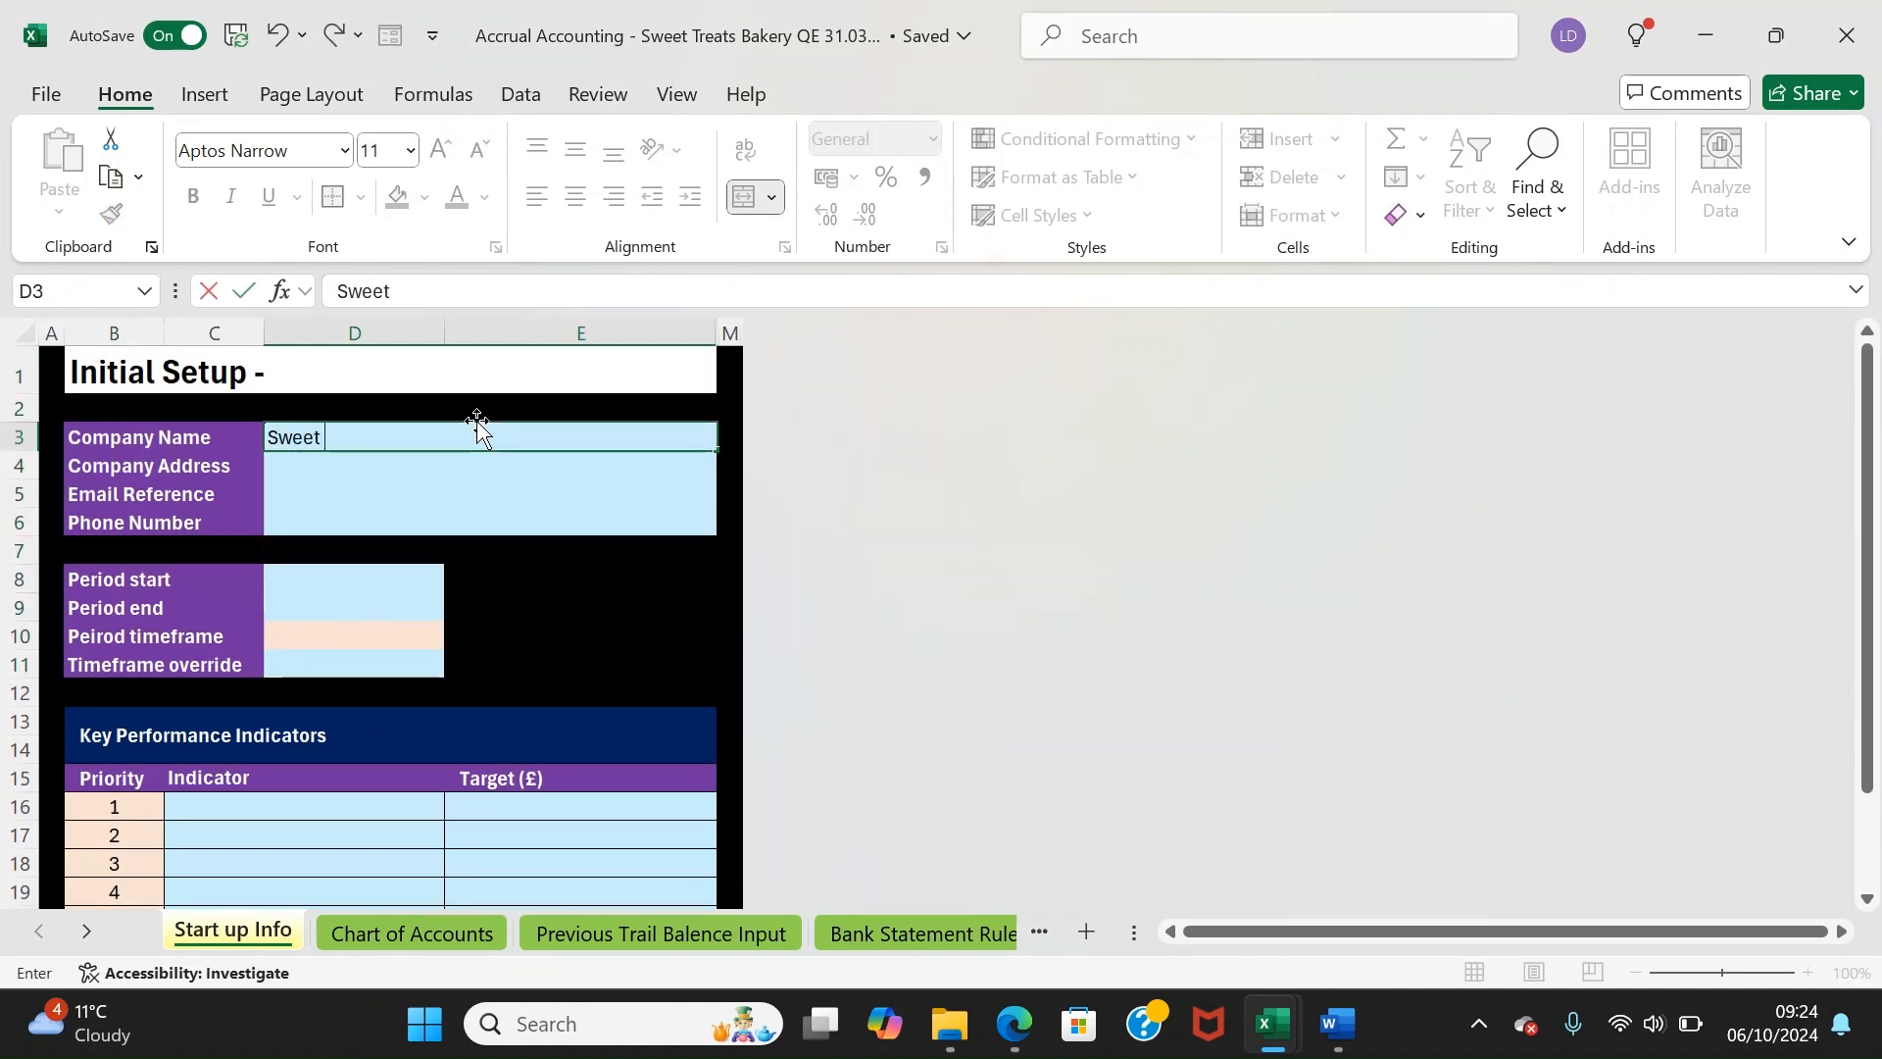
text(Treats Bakery)
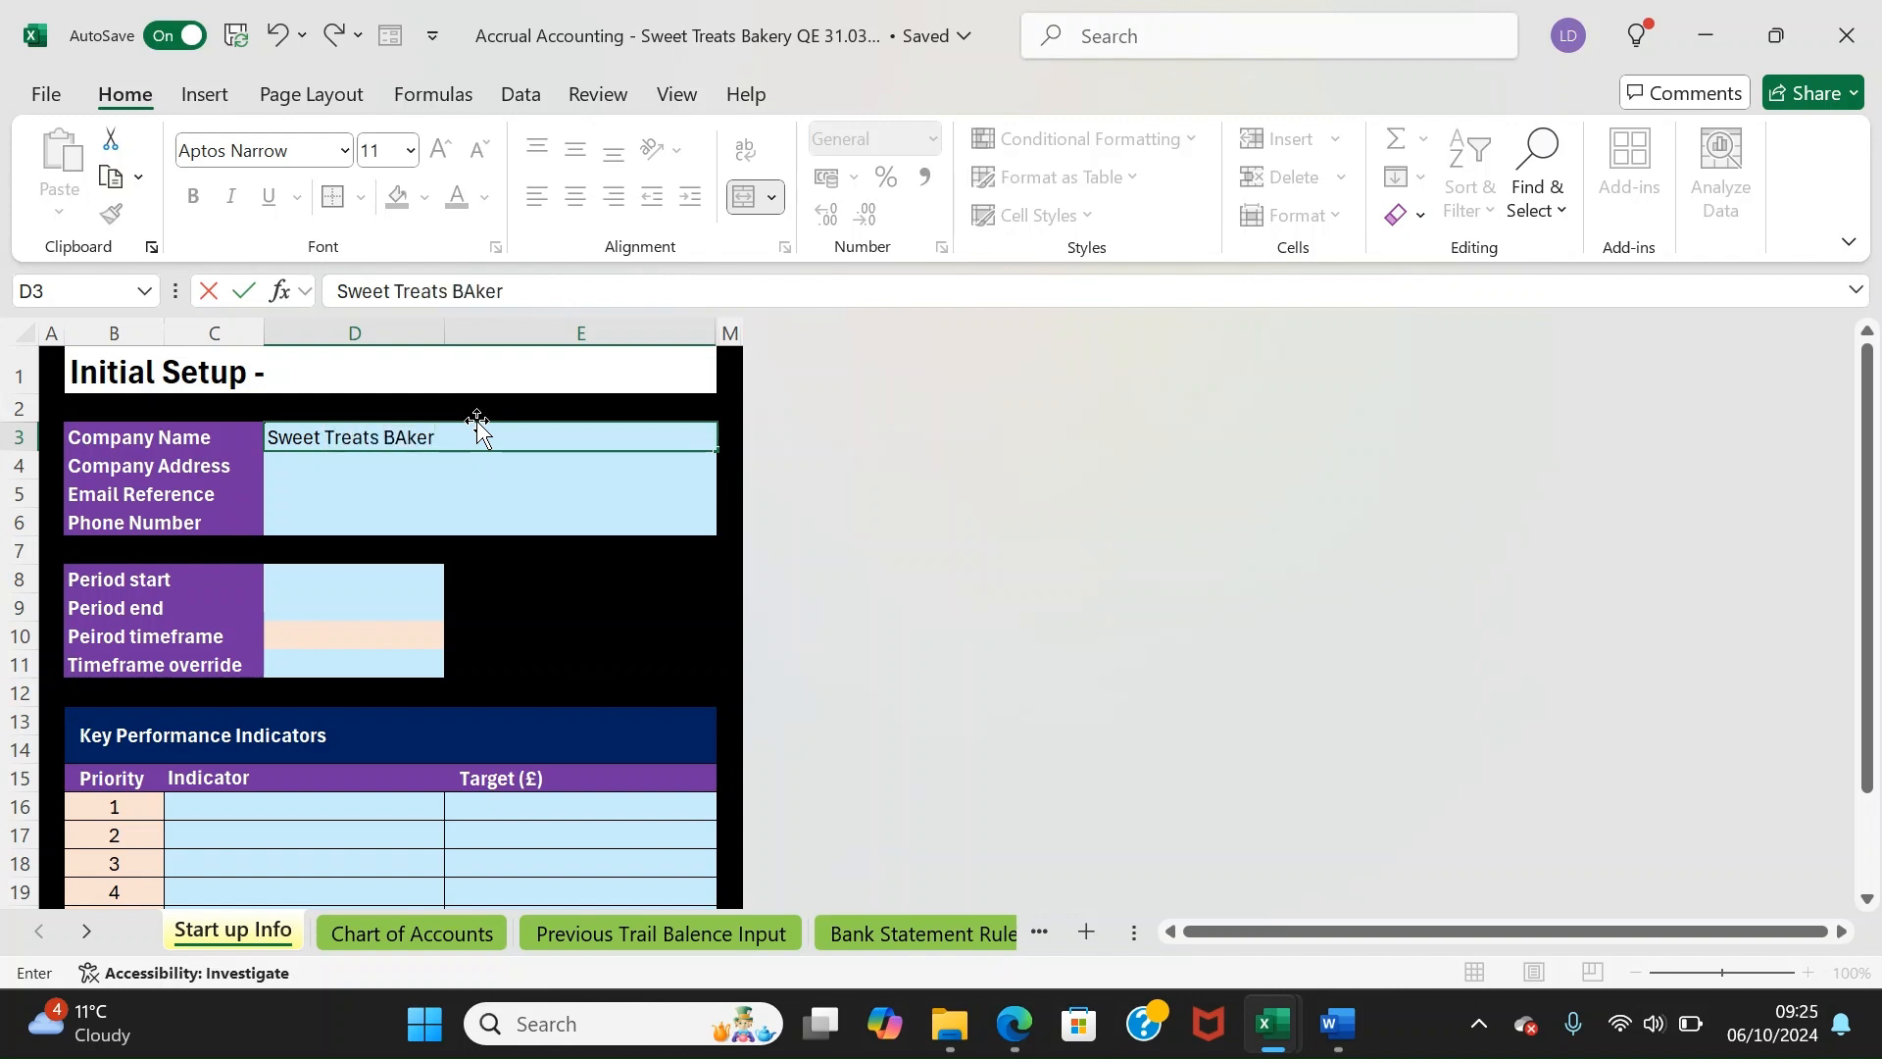
key(Return)
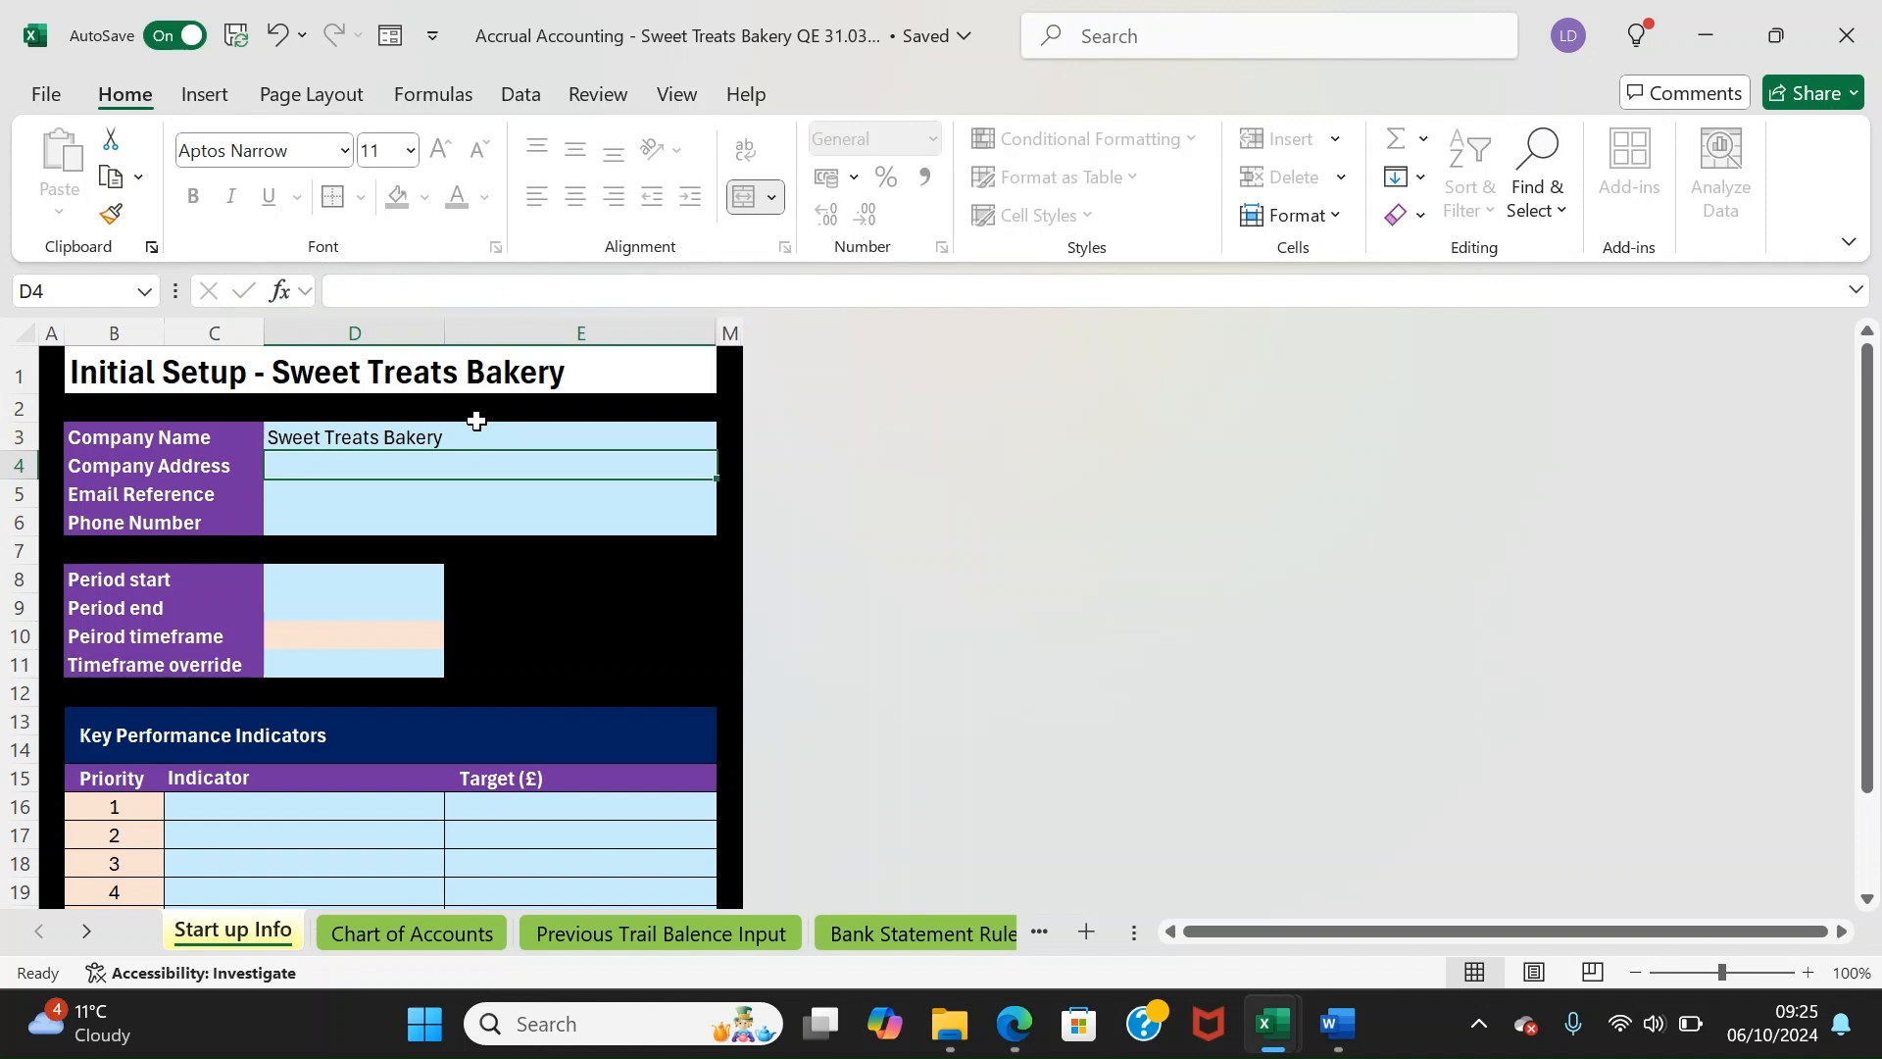
Fill in the company's postal address, e-mail address and phone number in D4:D6
text(123)
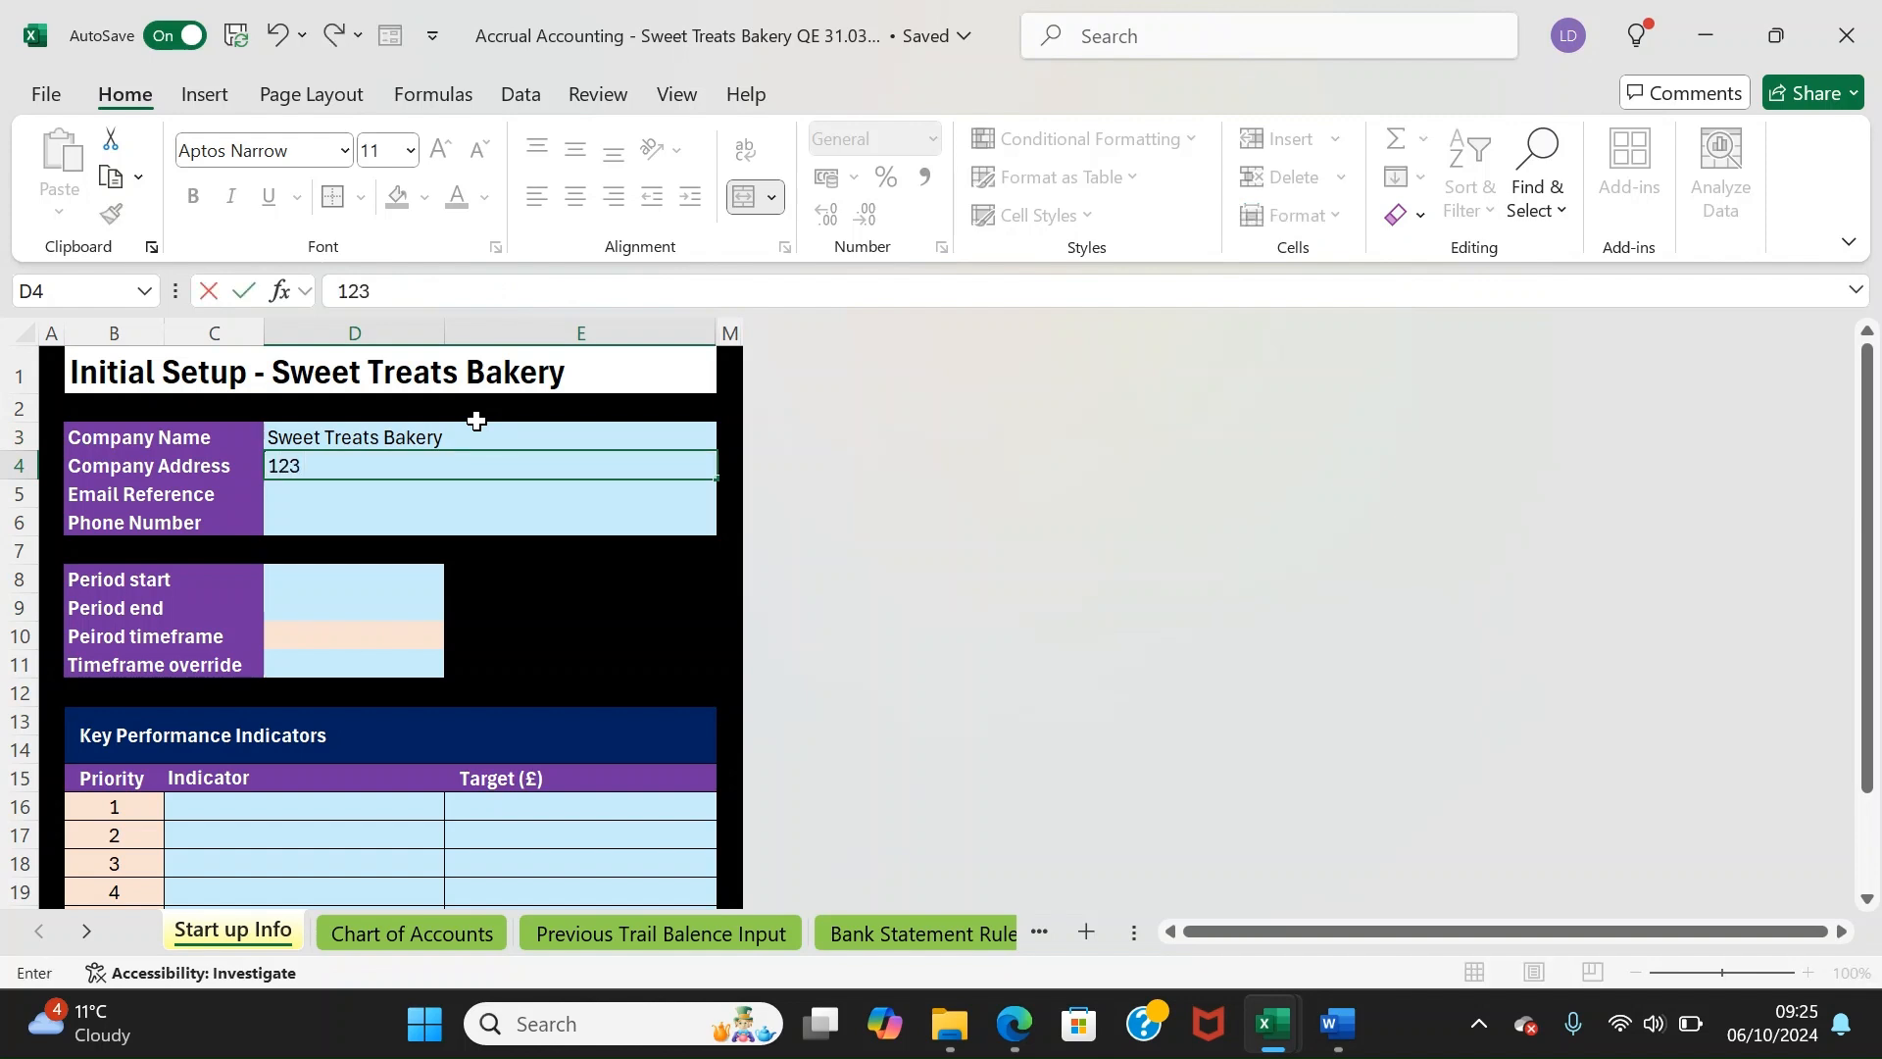
text( Random Street)
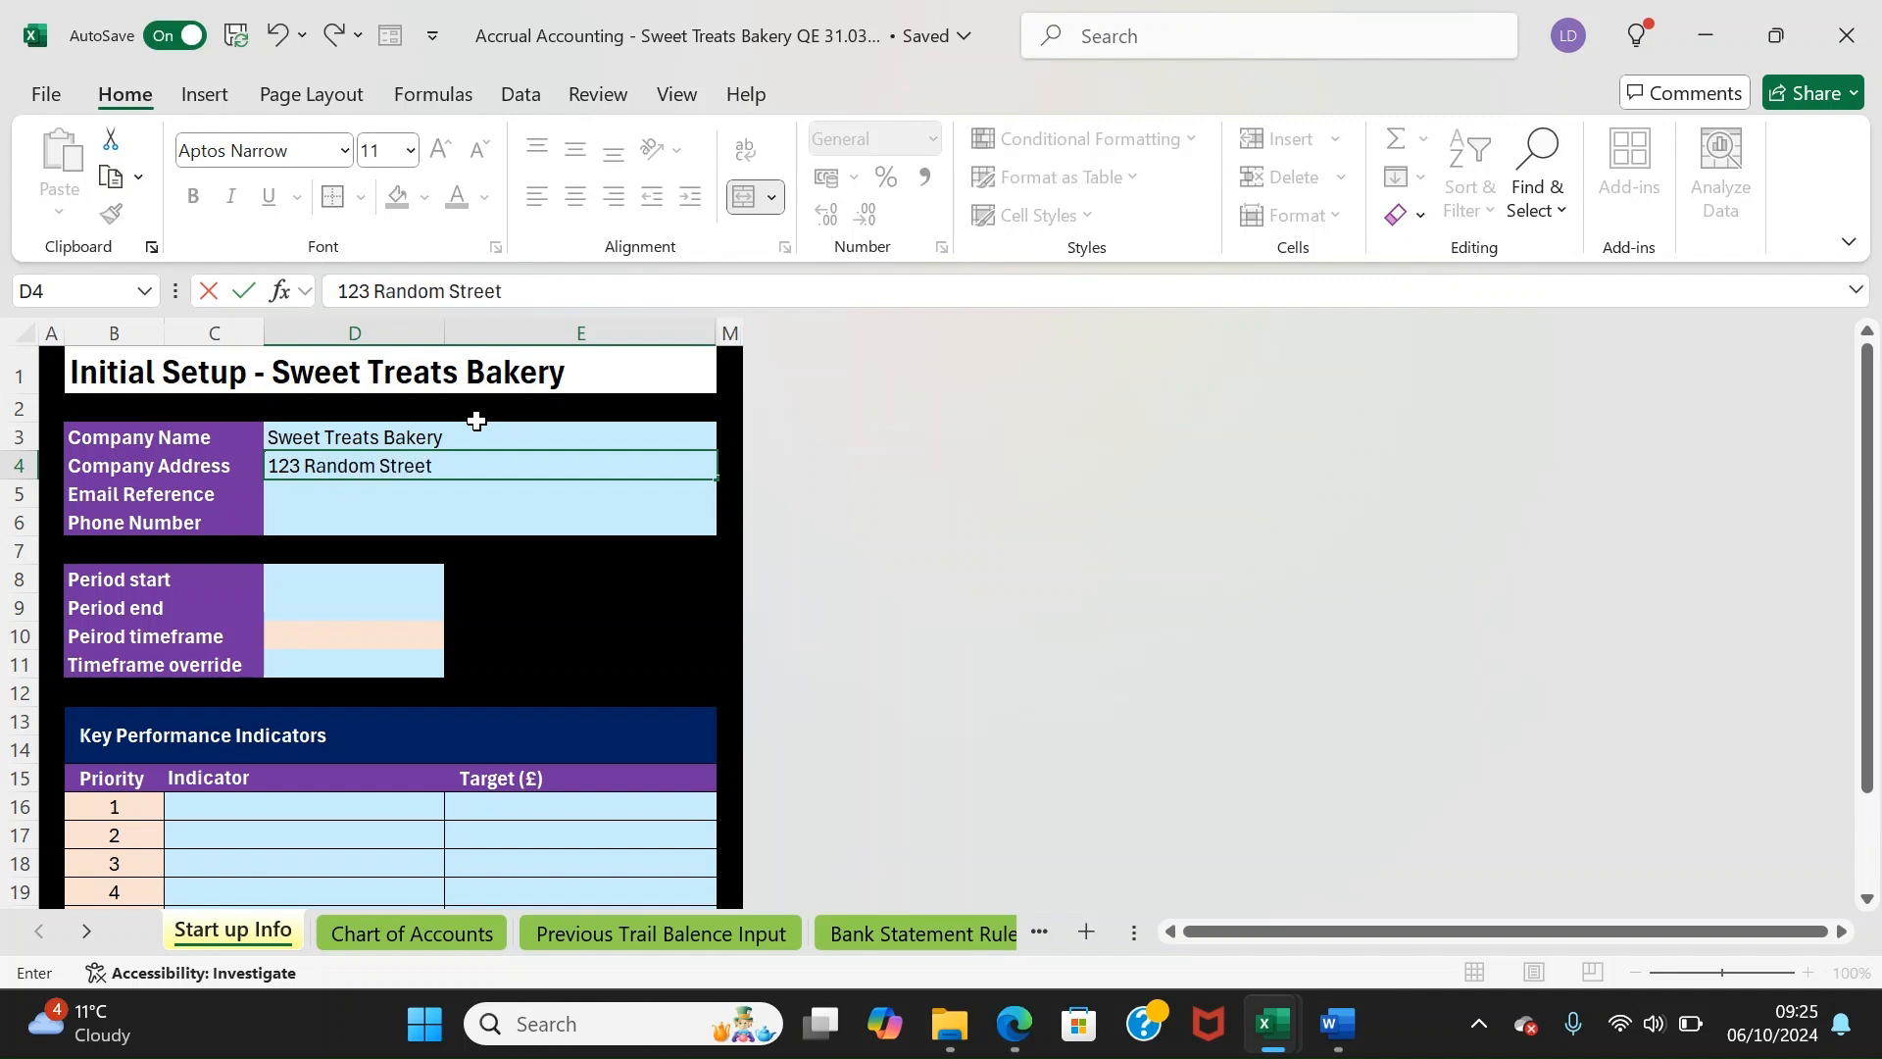
text(, XX01 1XX)
key(Return)
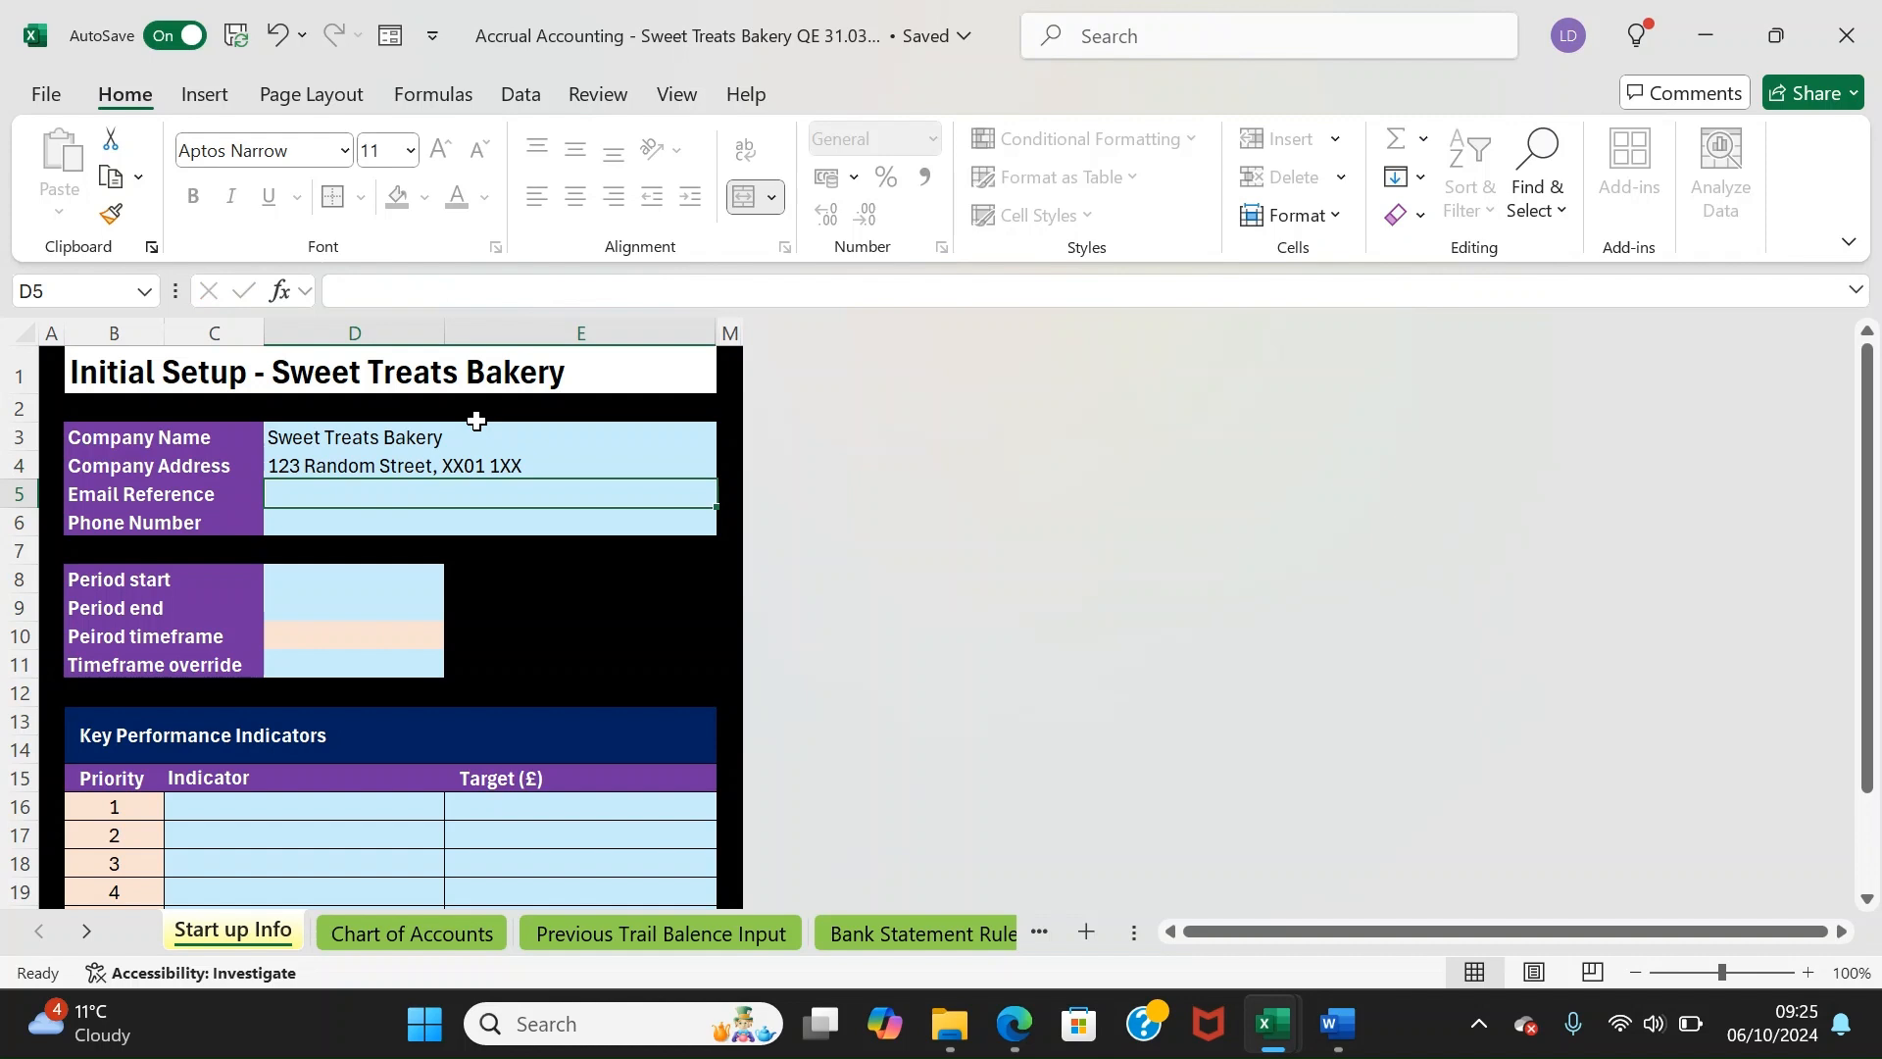
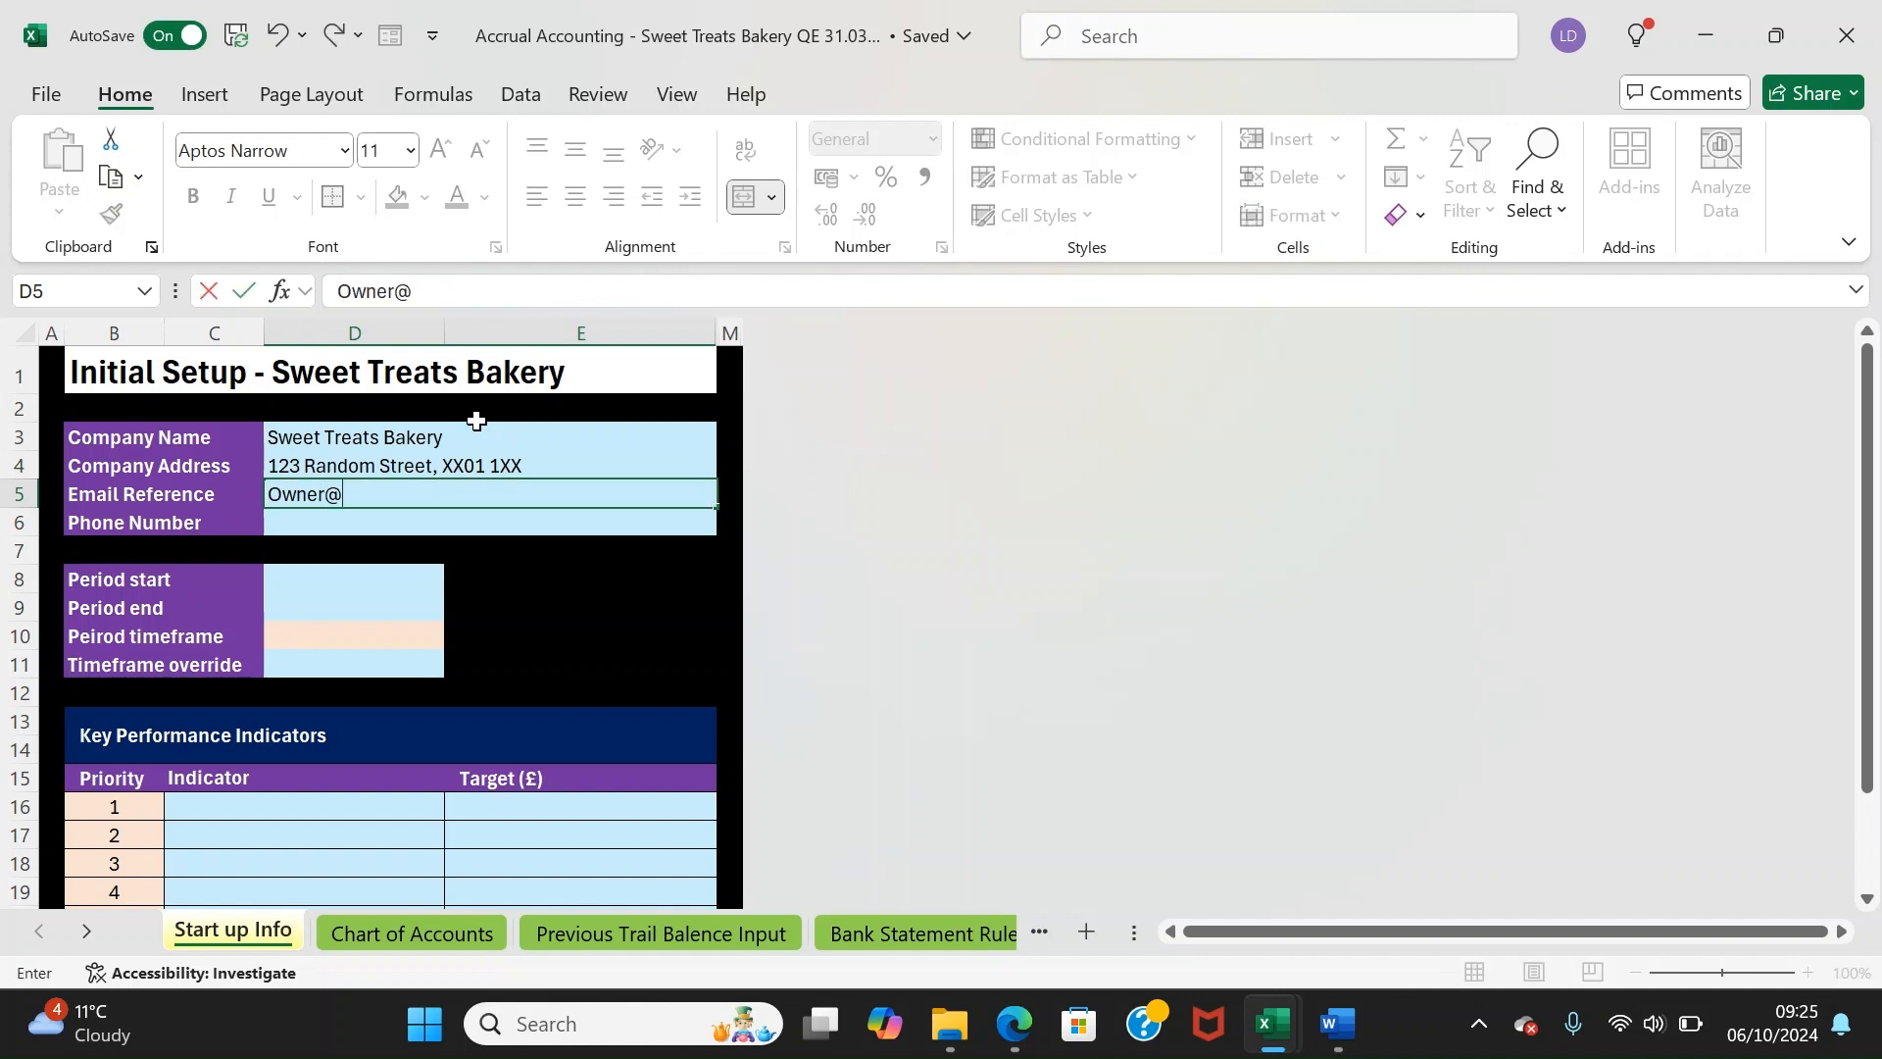
key(Return)
text(+)
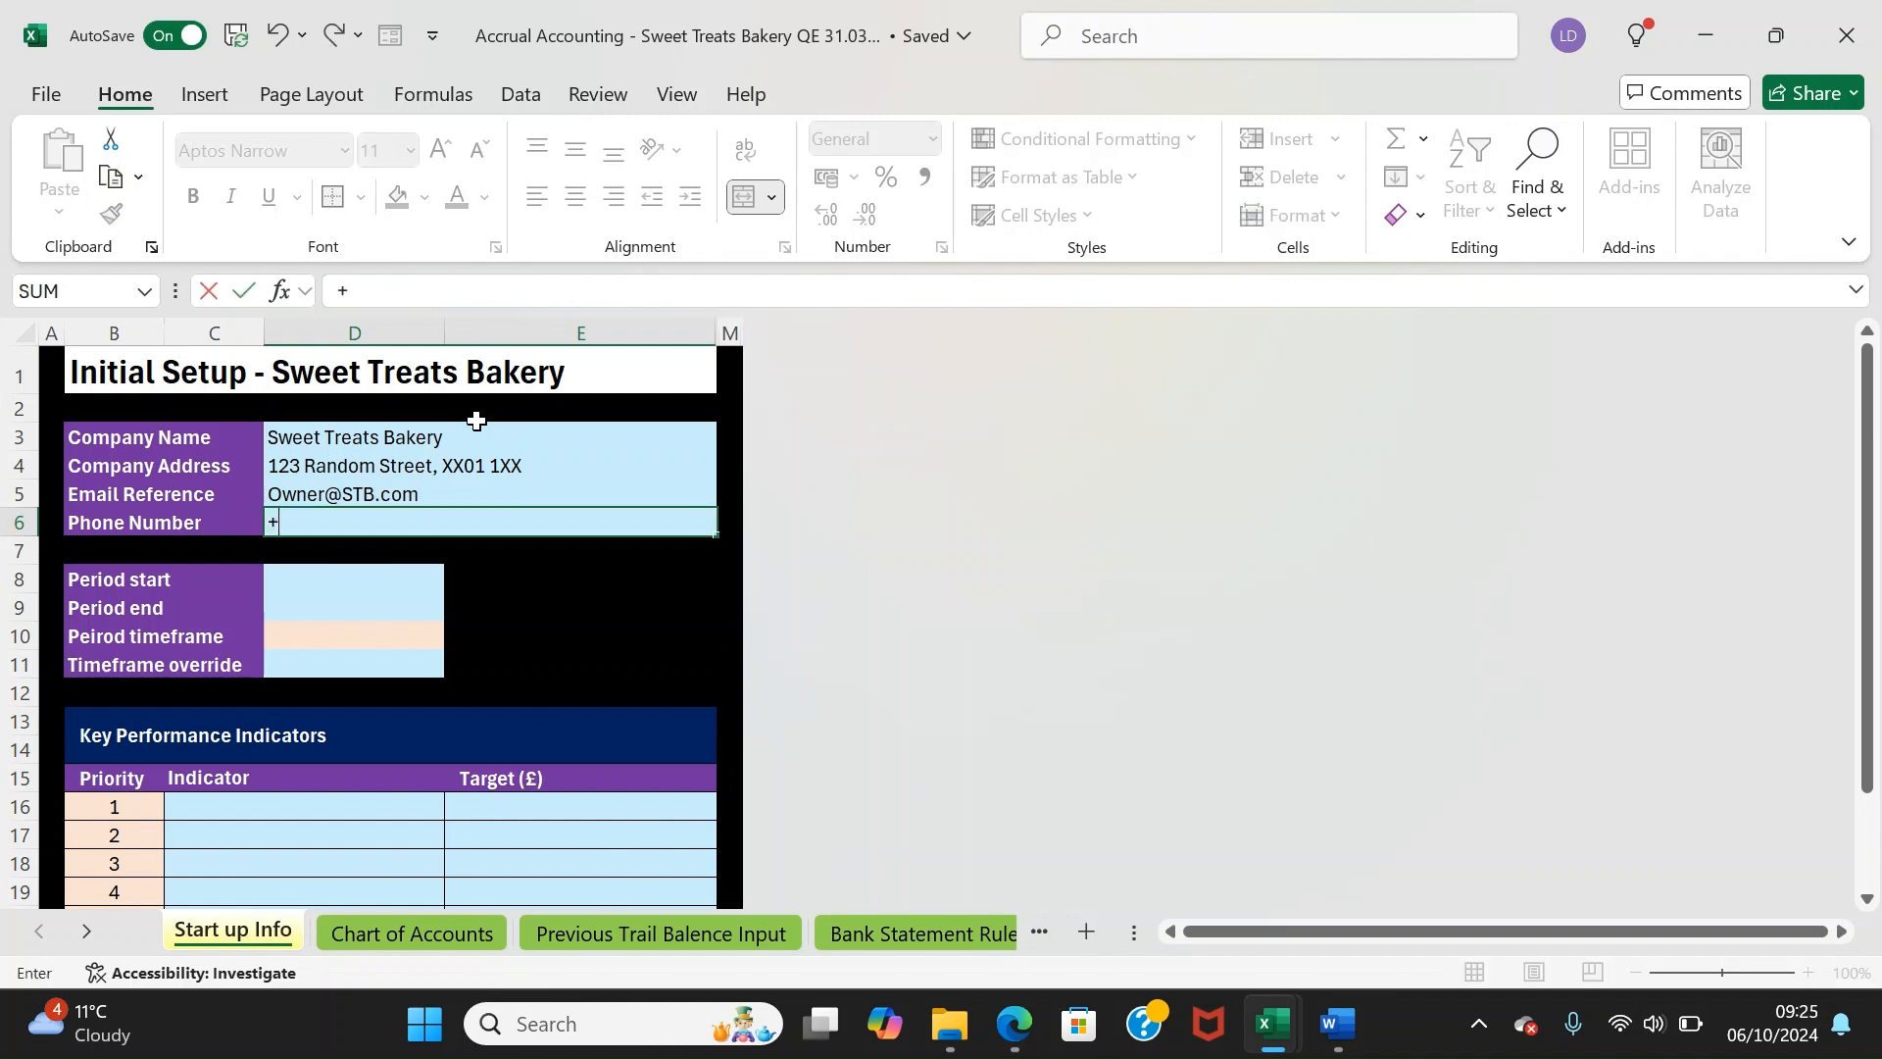
text(44 1234)
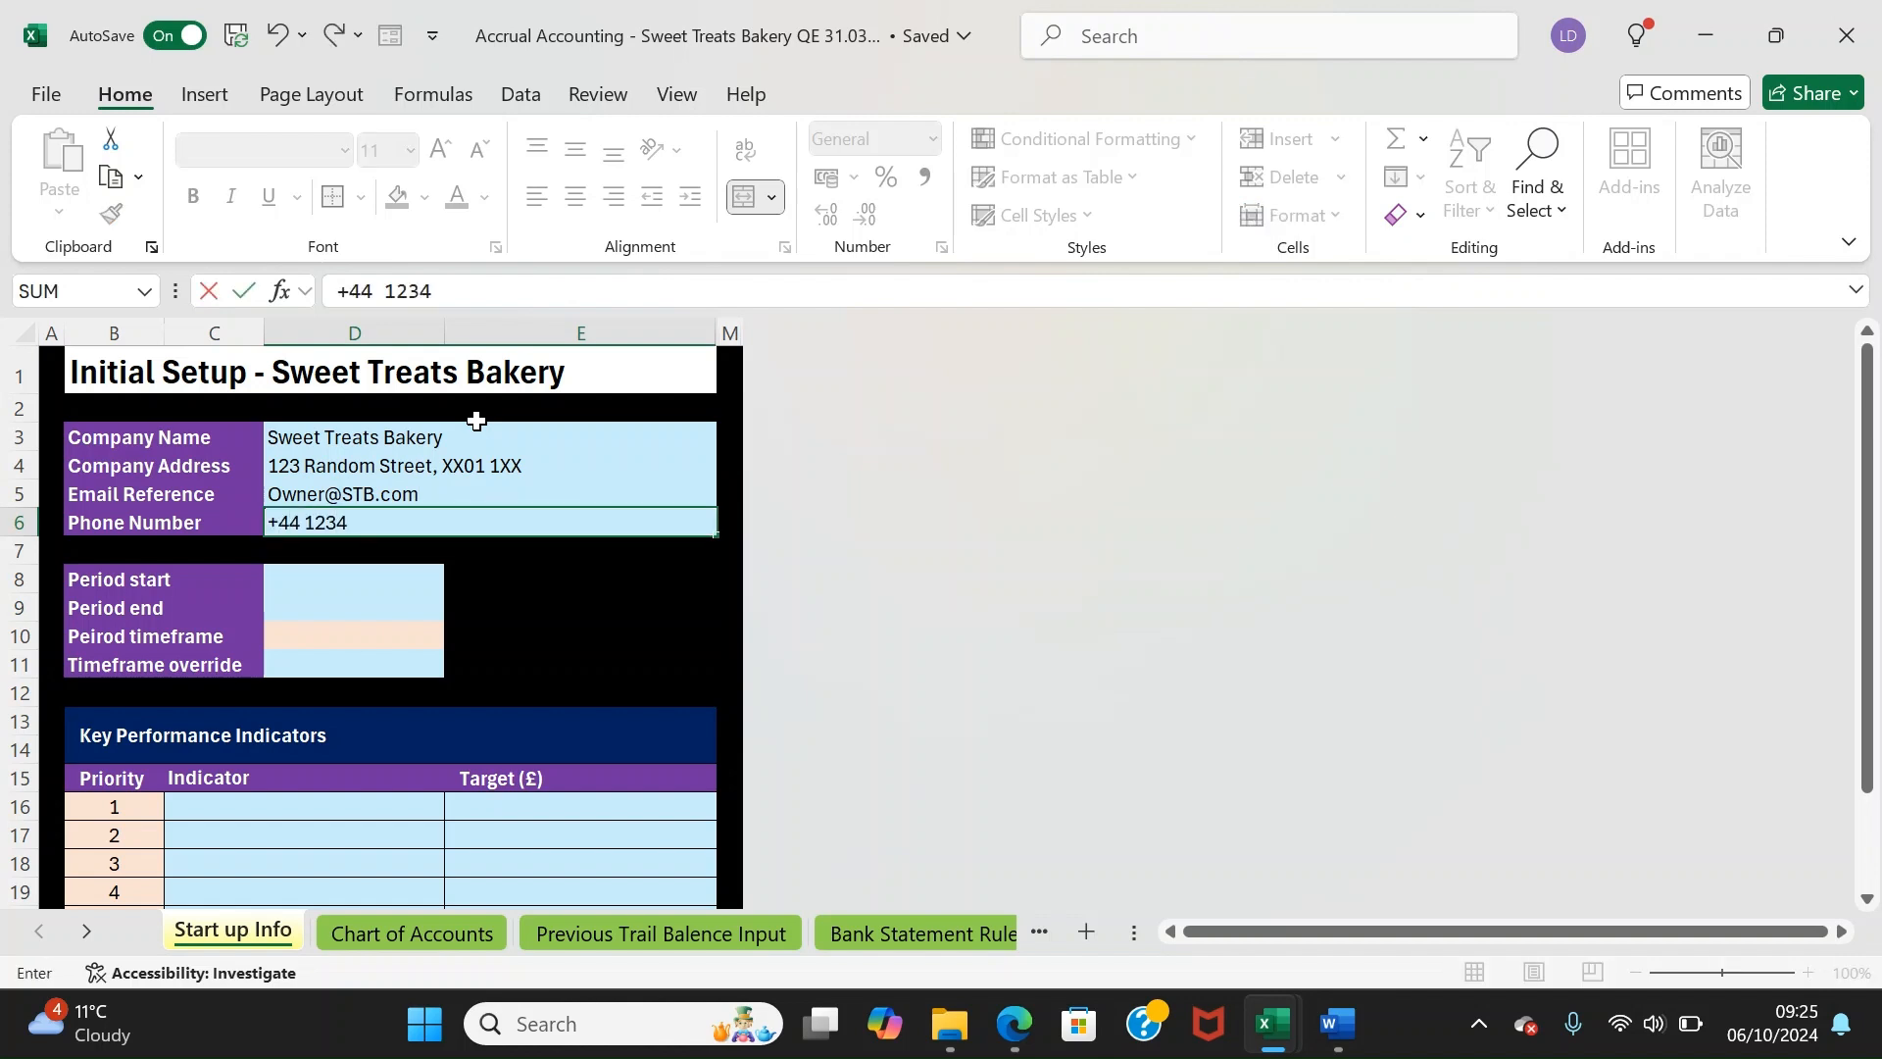
text( 123 1234)
key(Return)
key(Down)
Enter 01/01/2024 as the period start date in D8
key(Left)
key(Down)
key(Down)
key(Down)
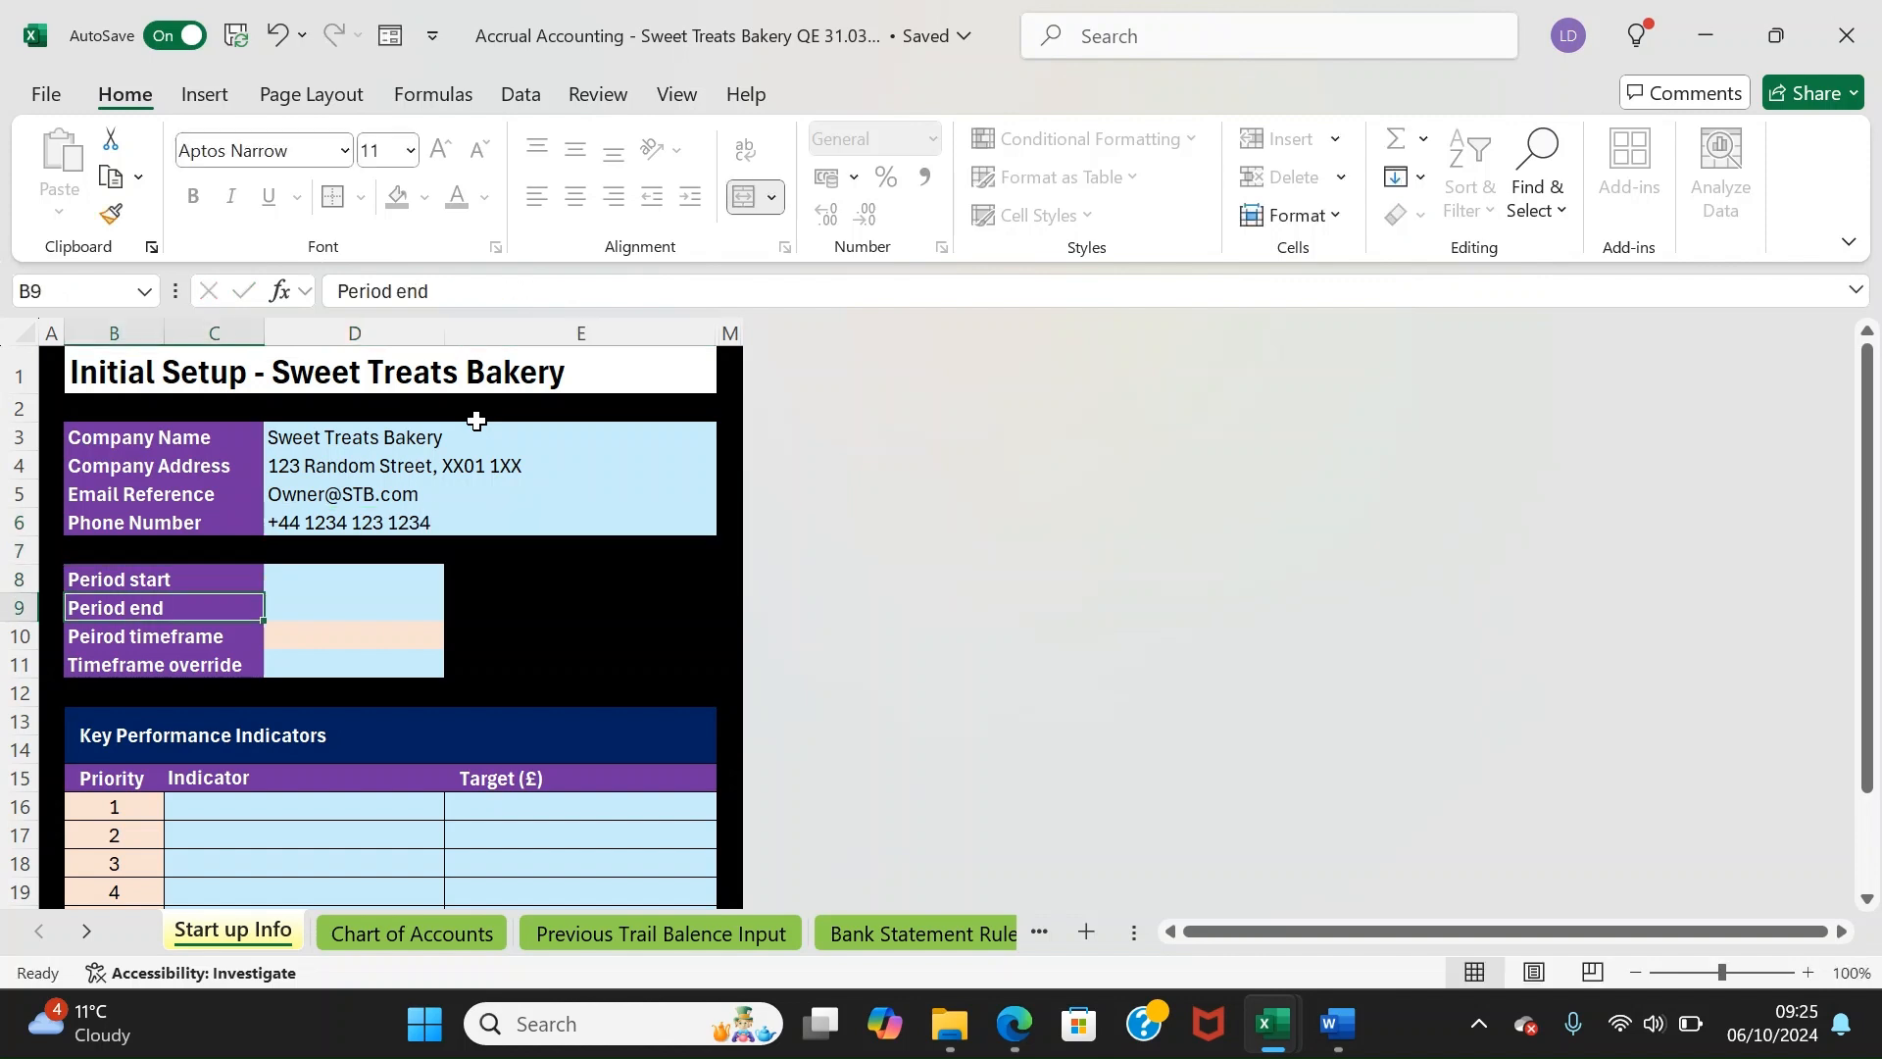
key(Up)
key(Up)
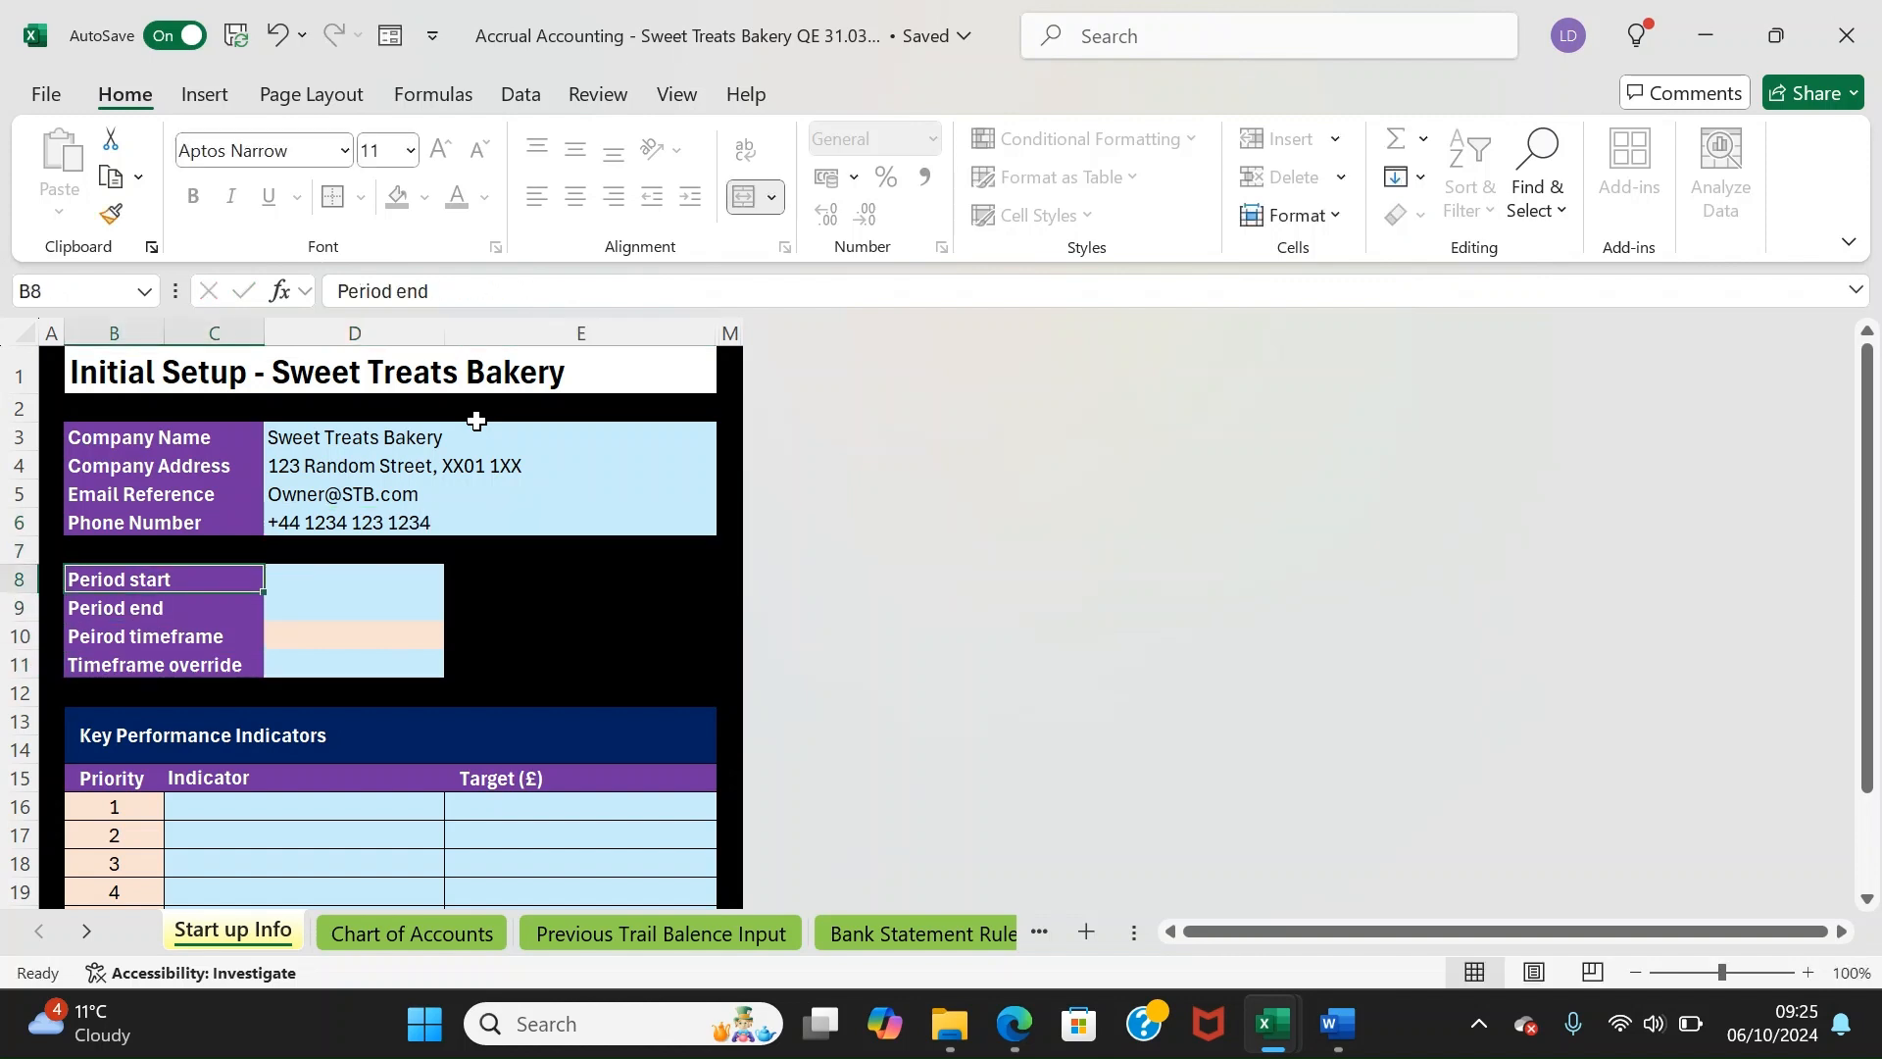
key(Up)
key(Up)
key(Down)
key(Down)
key(Down)
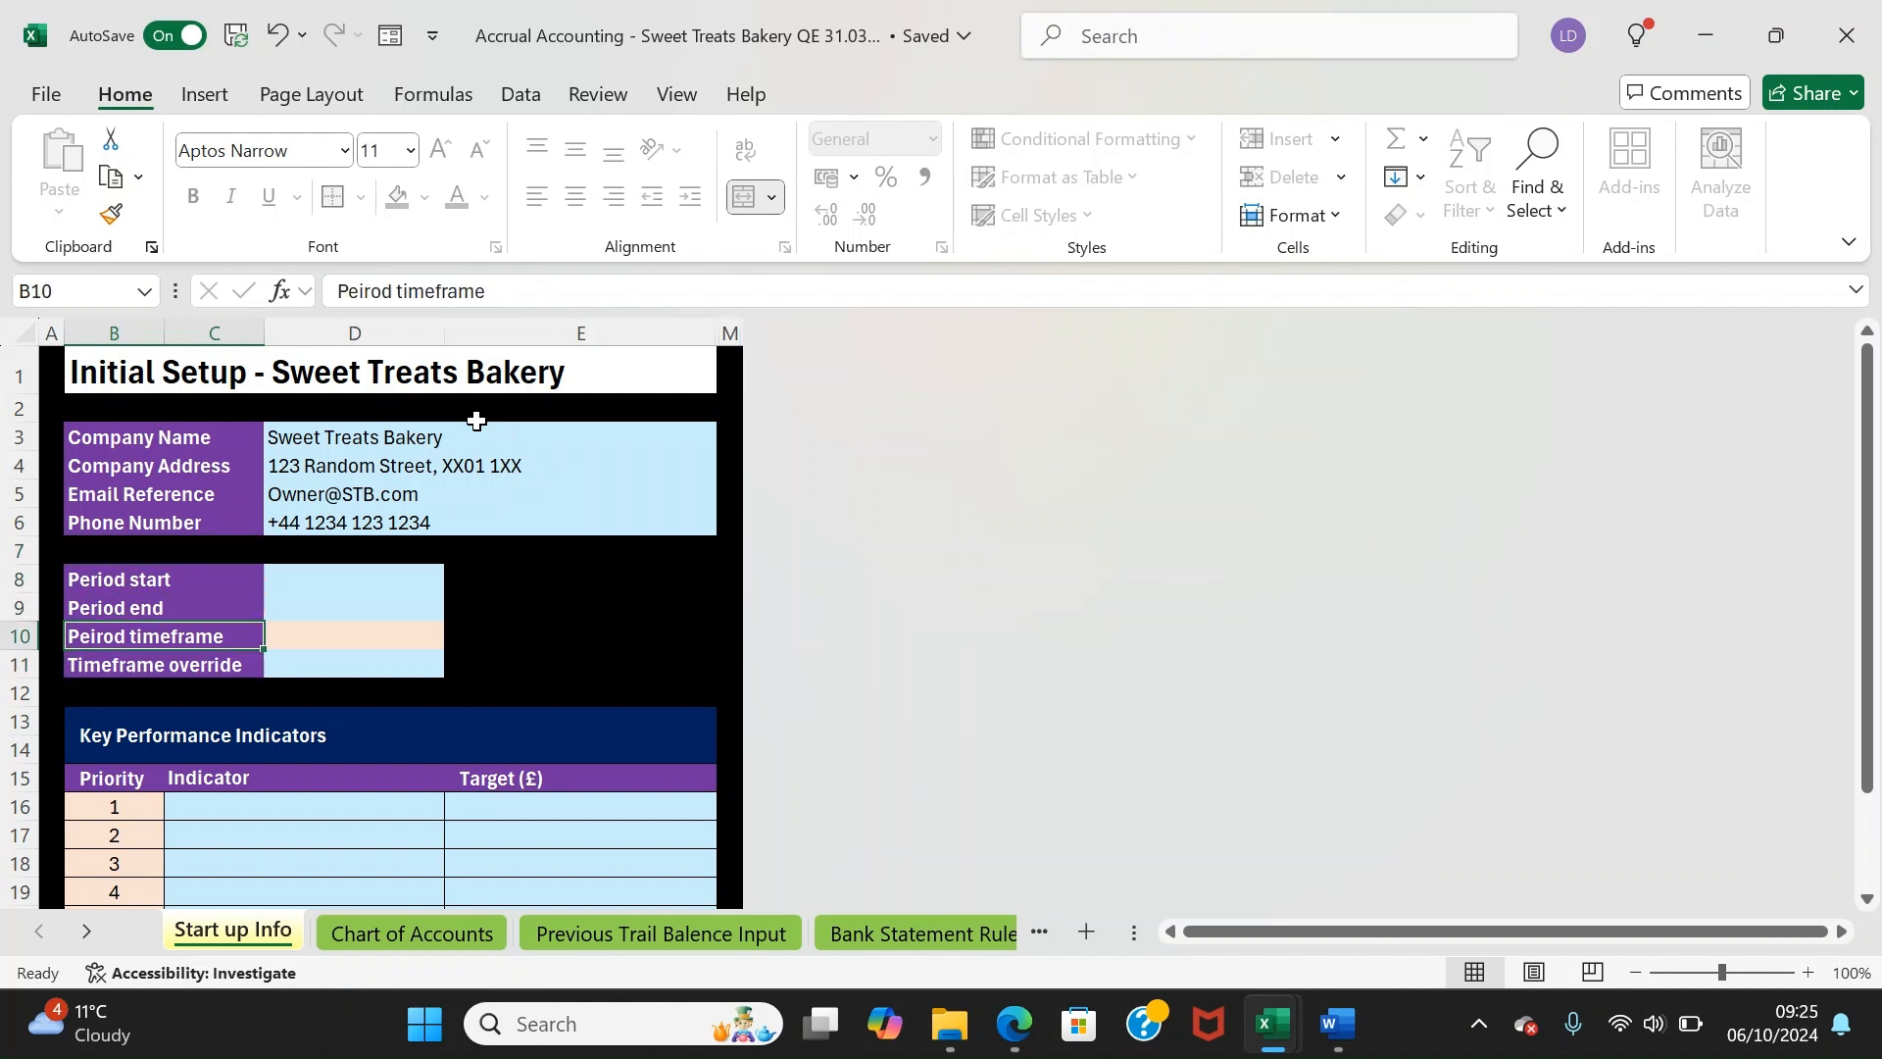
key(Right)
key(Down)
key(Up)
key(Up)
key(Up)
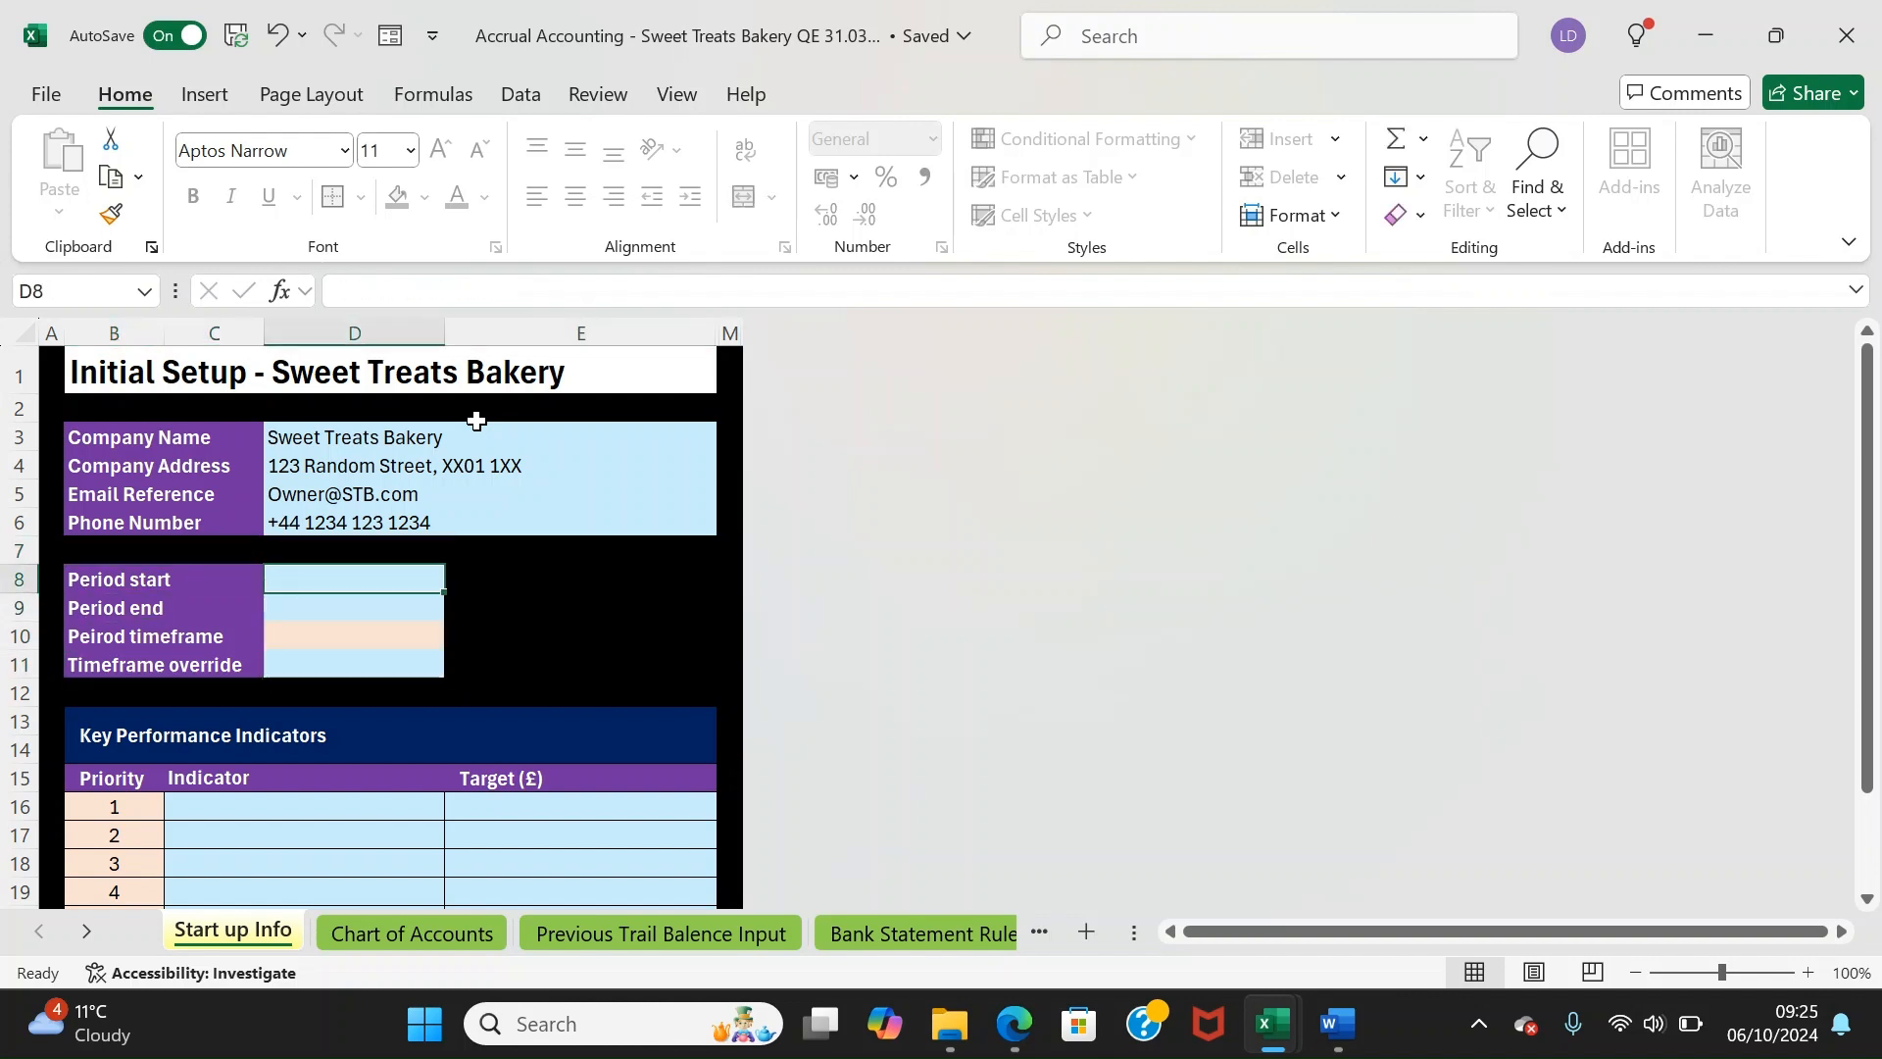
text(01)
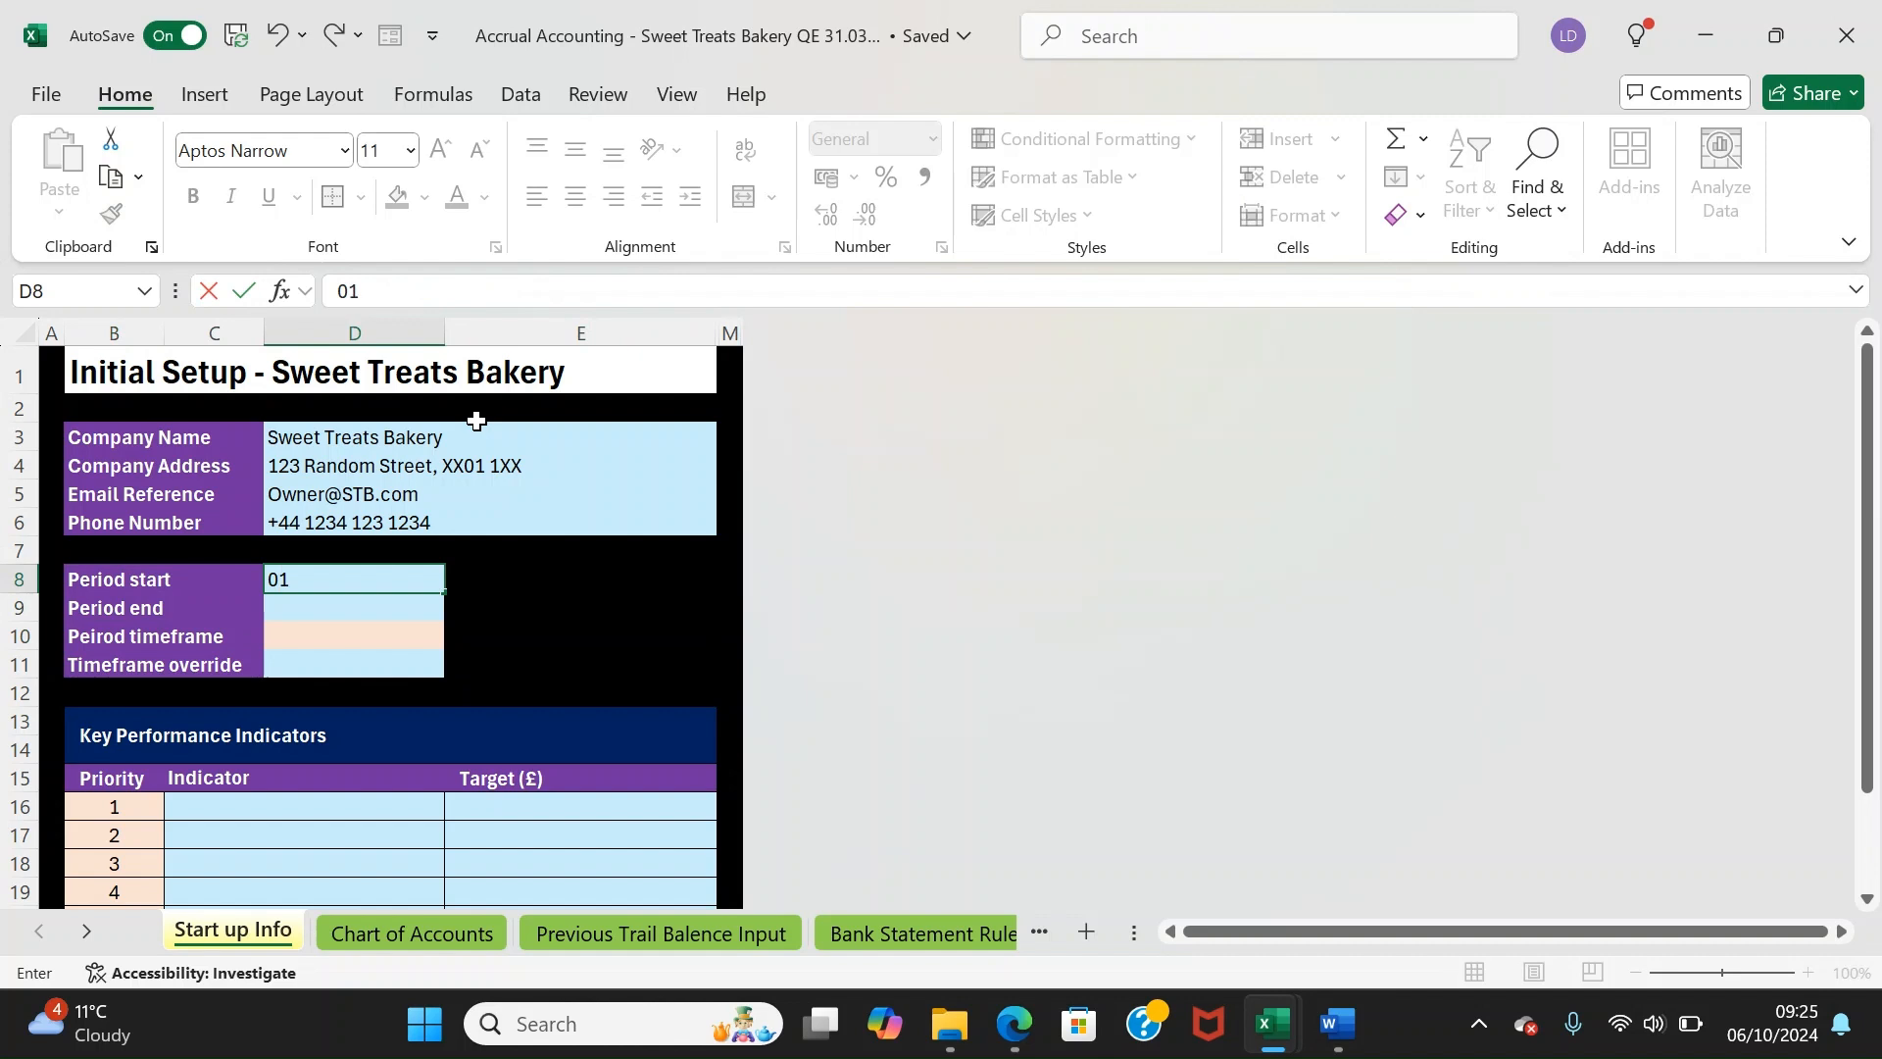
text(/01/2024)
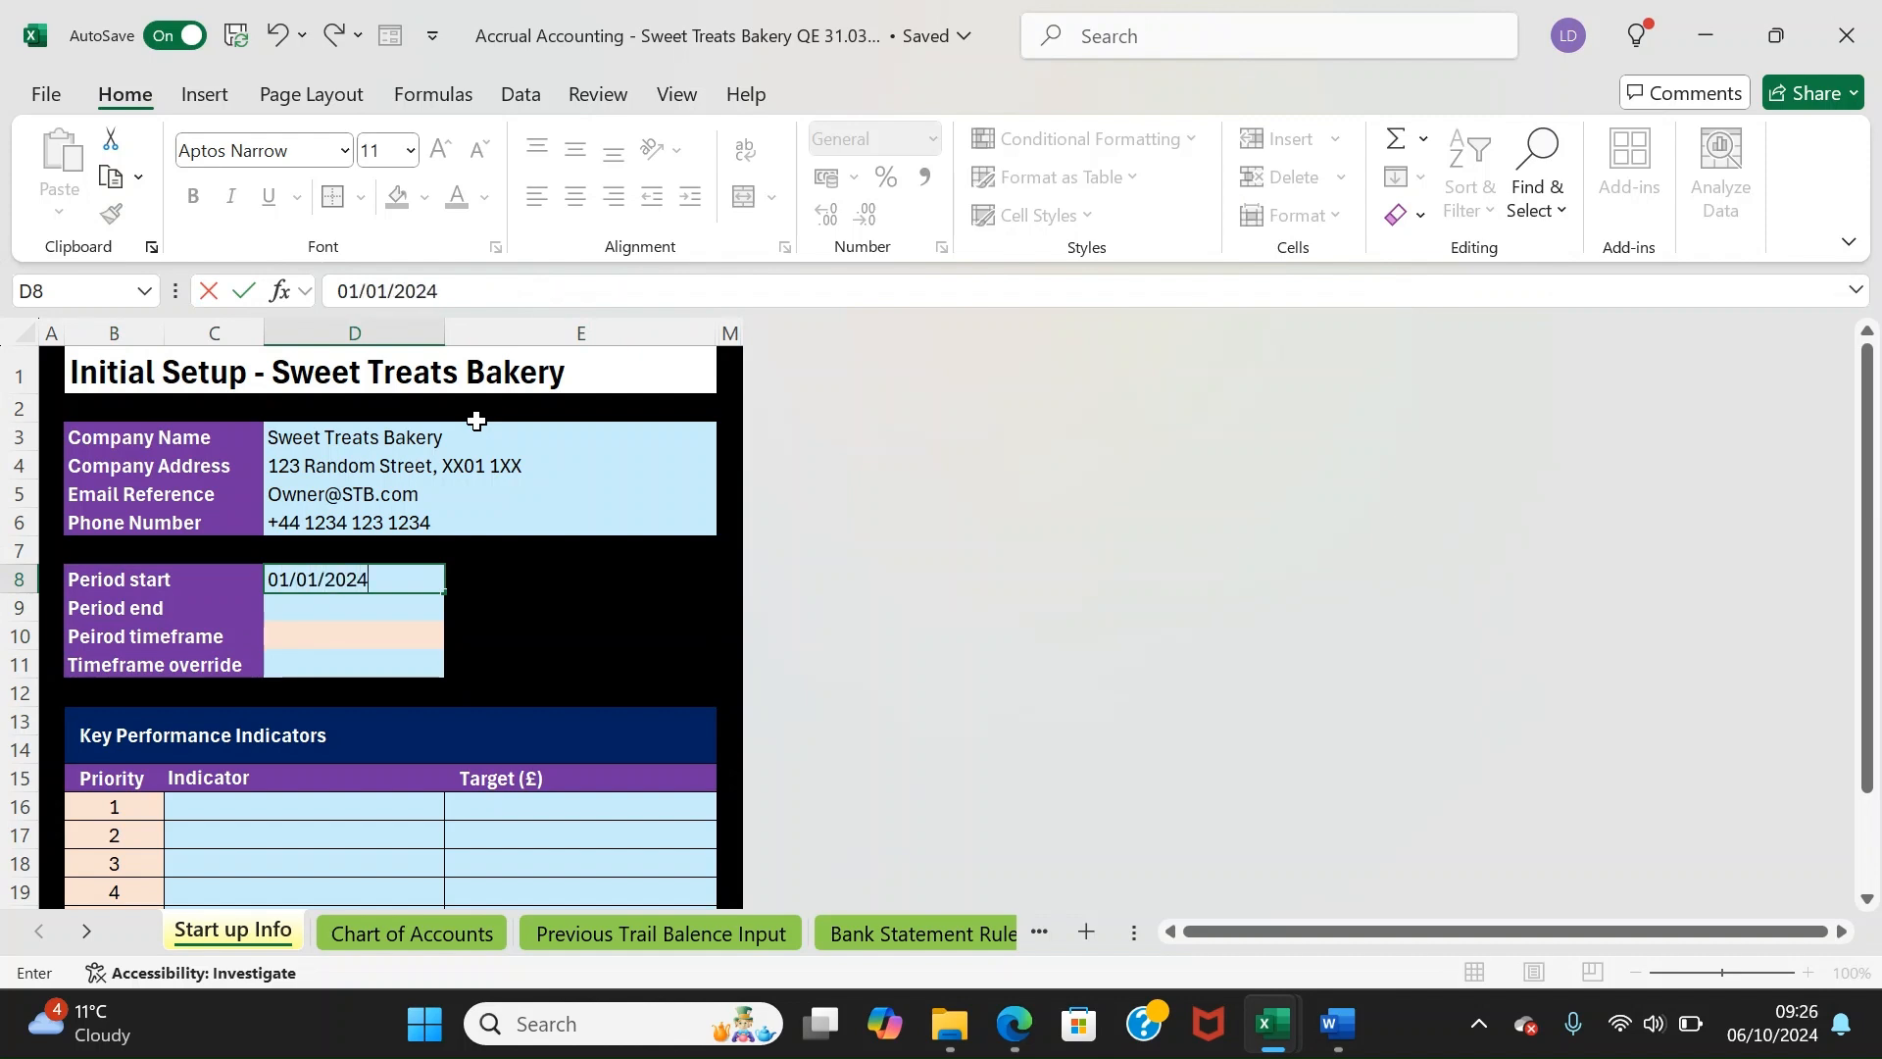
key(Return)
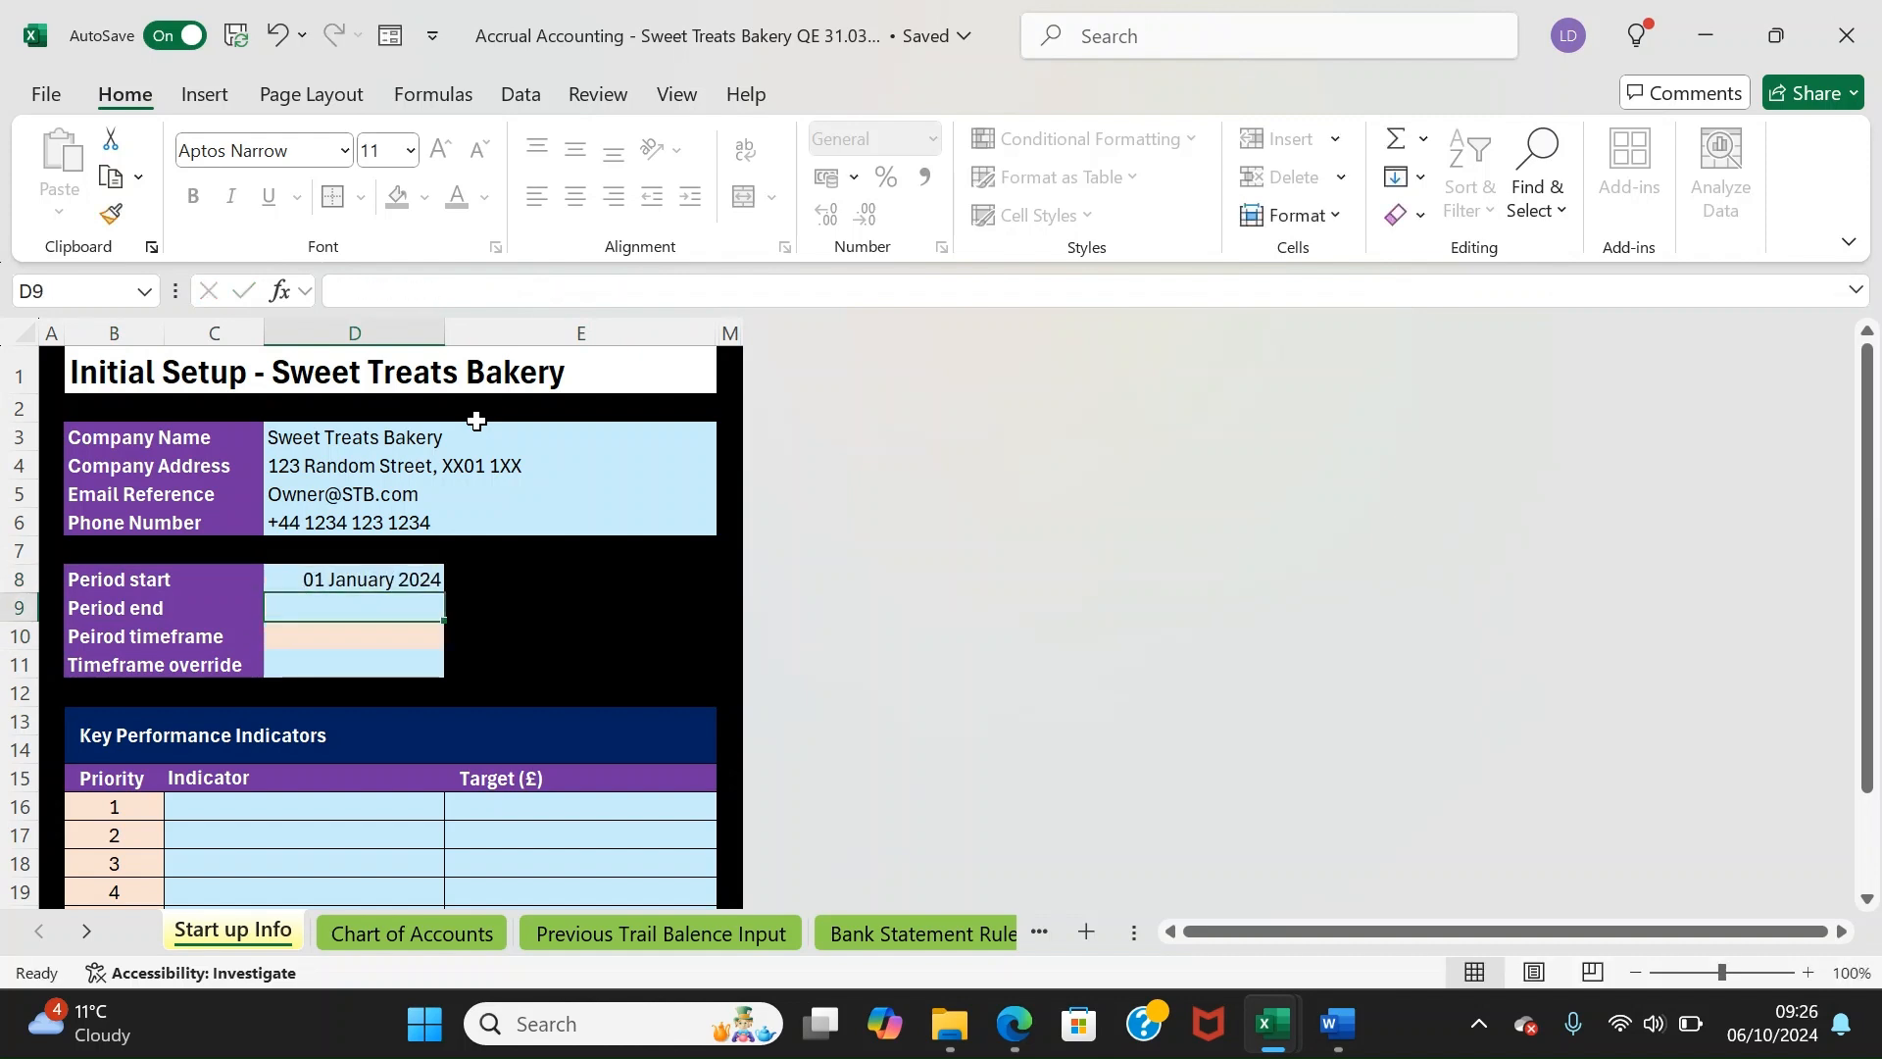
Enter 31/03/2024 as the period end and confirm the timeframe in D10 reads Quaterly
text(31)
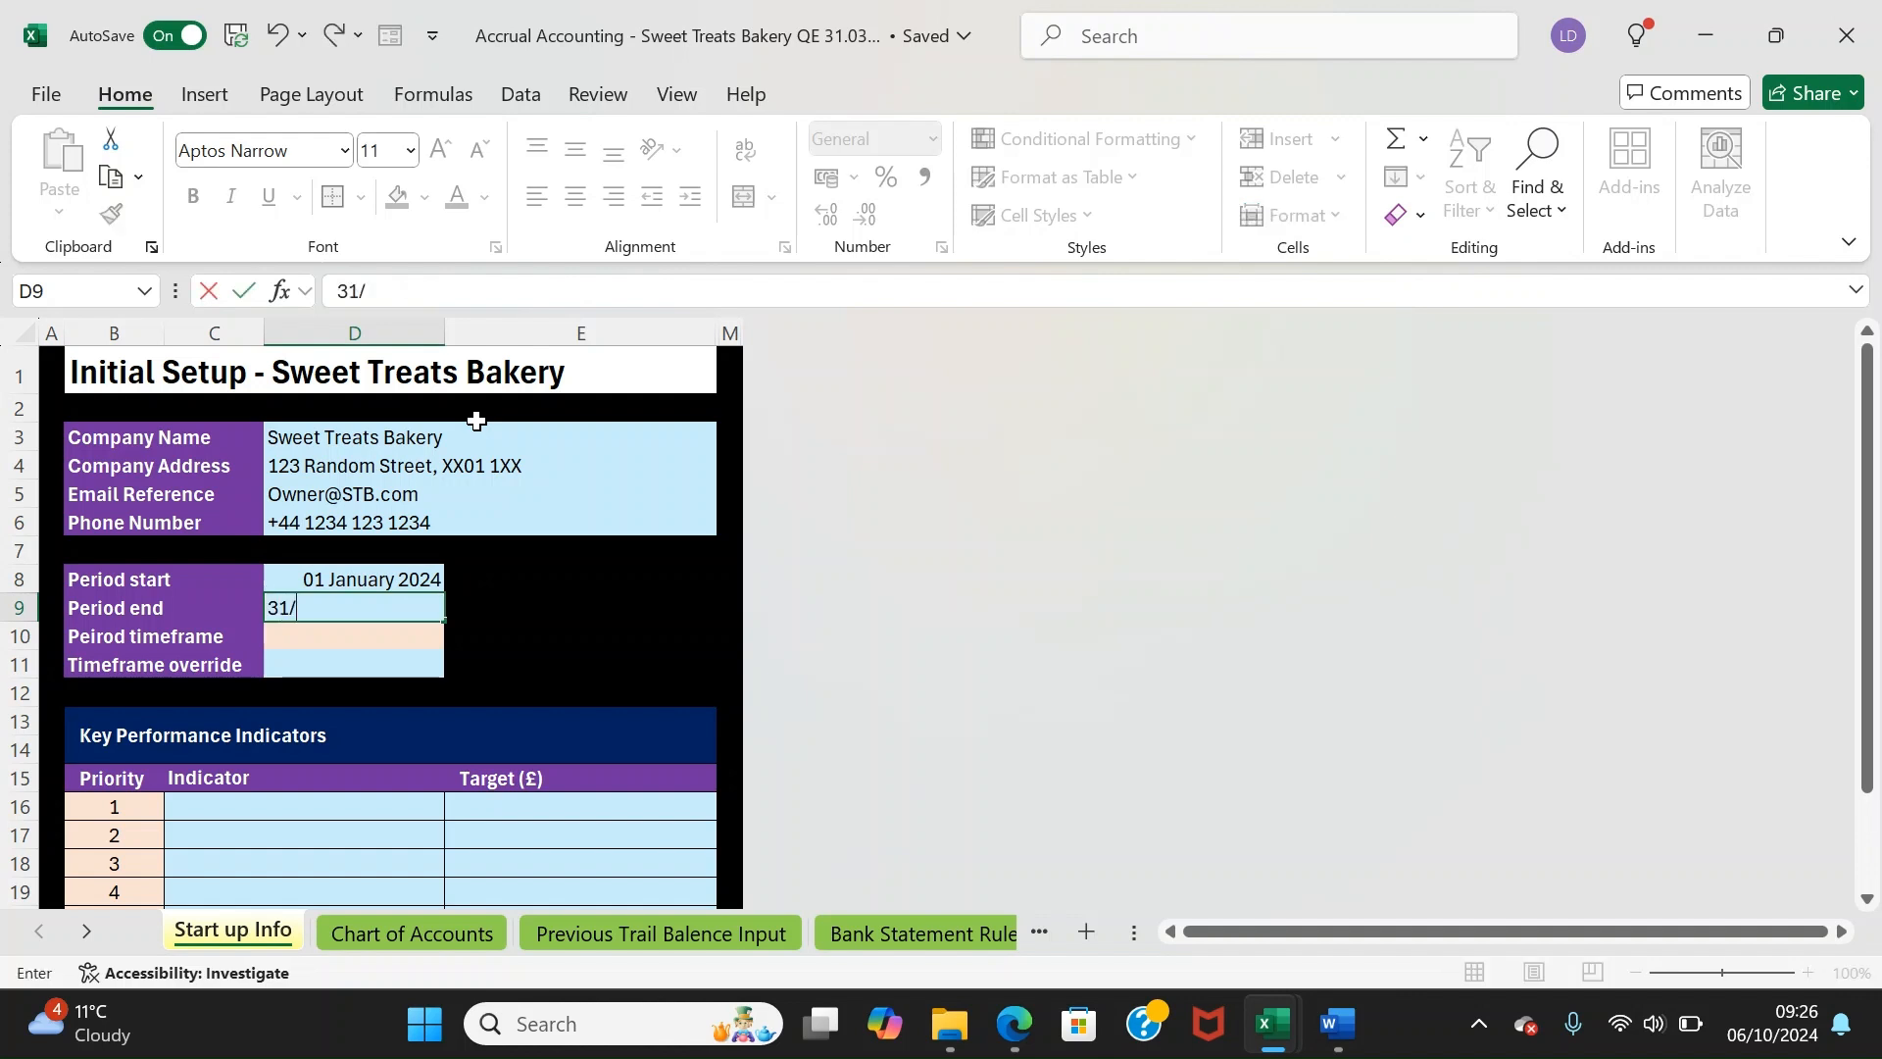
text(/03/202)
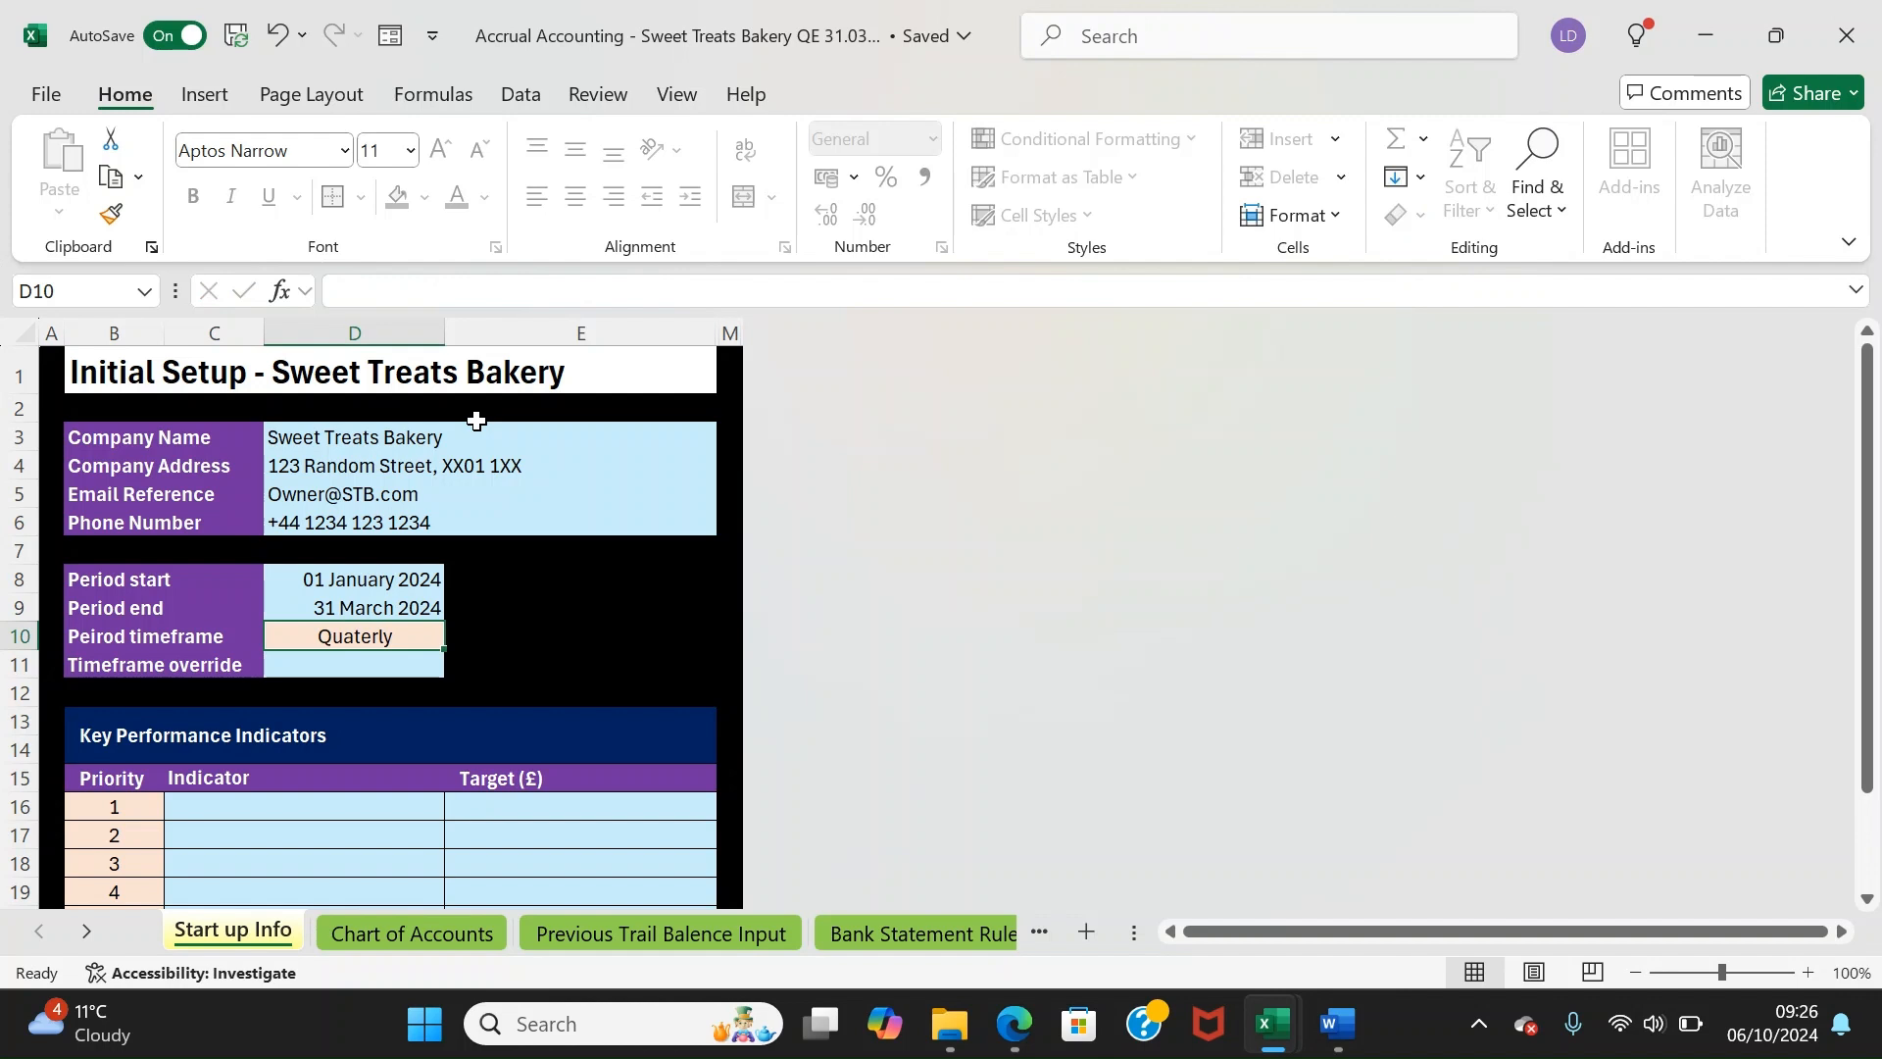
key(Up)
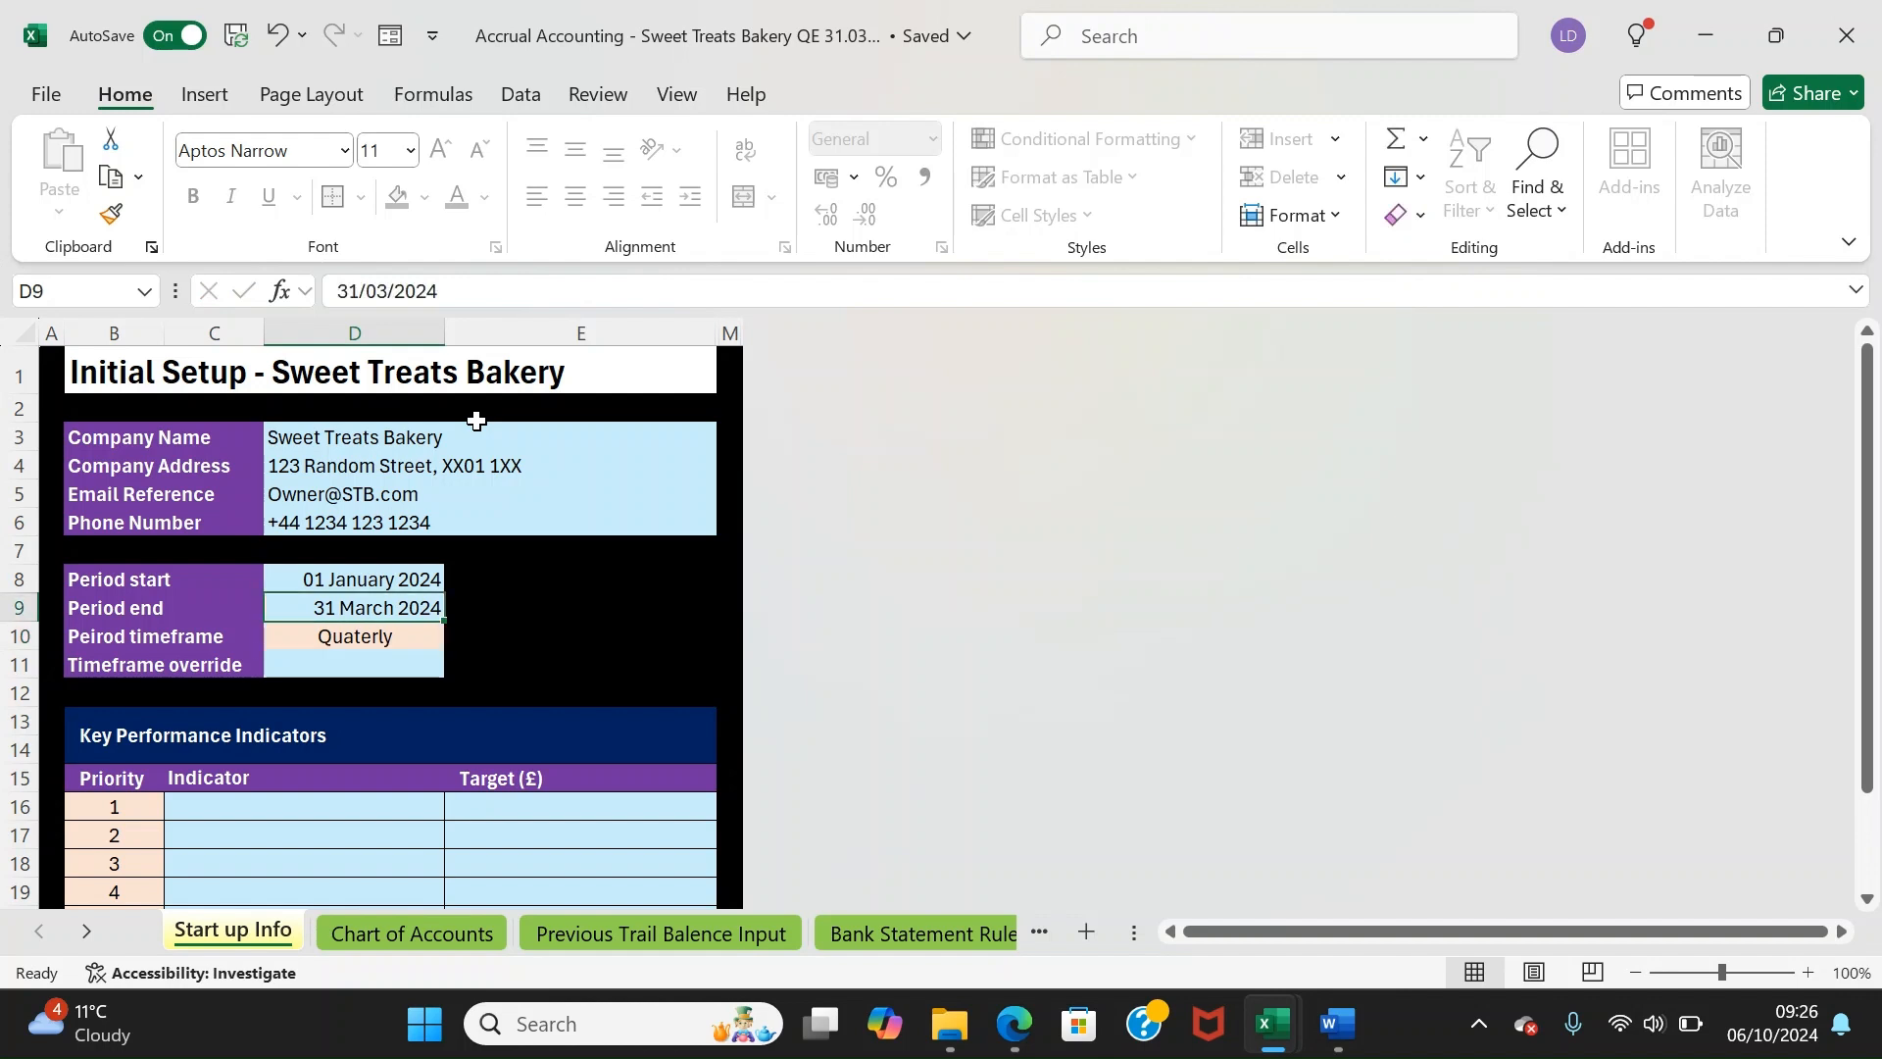
key(Down)
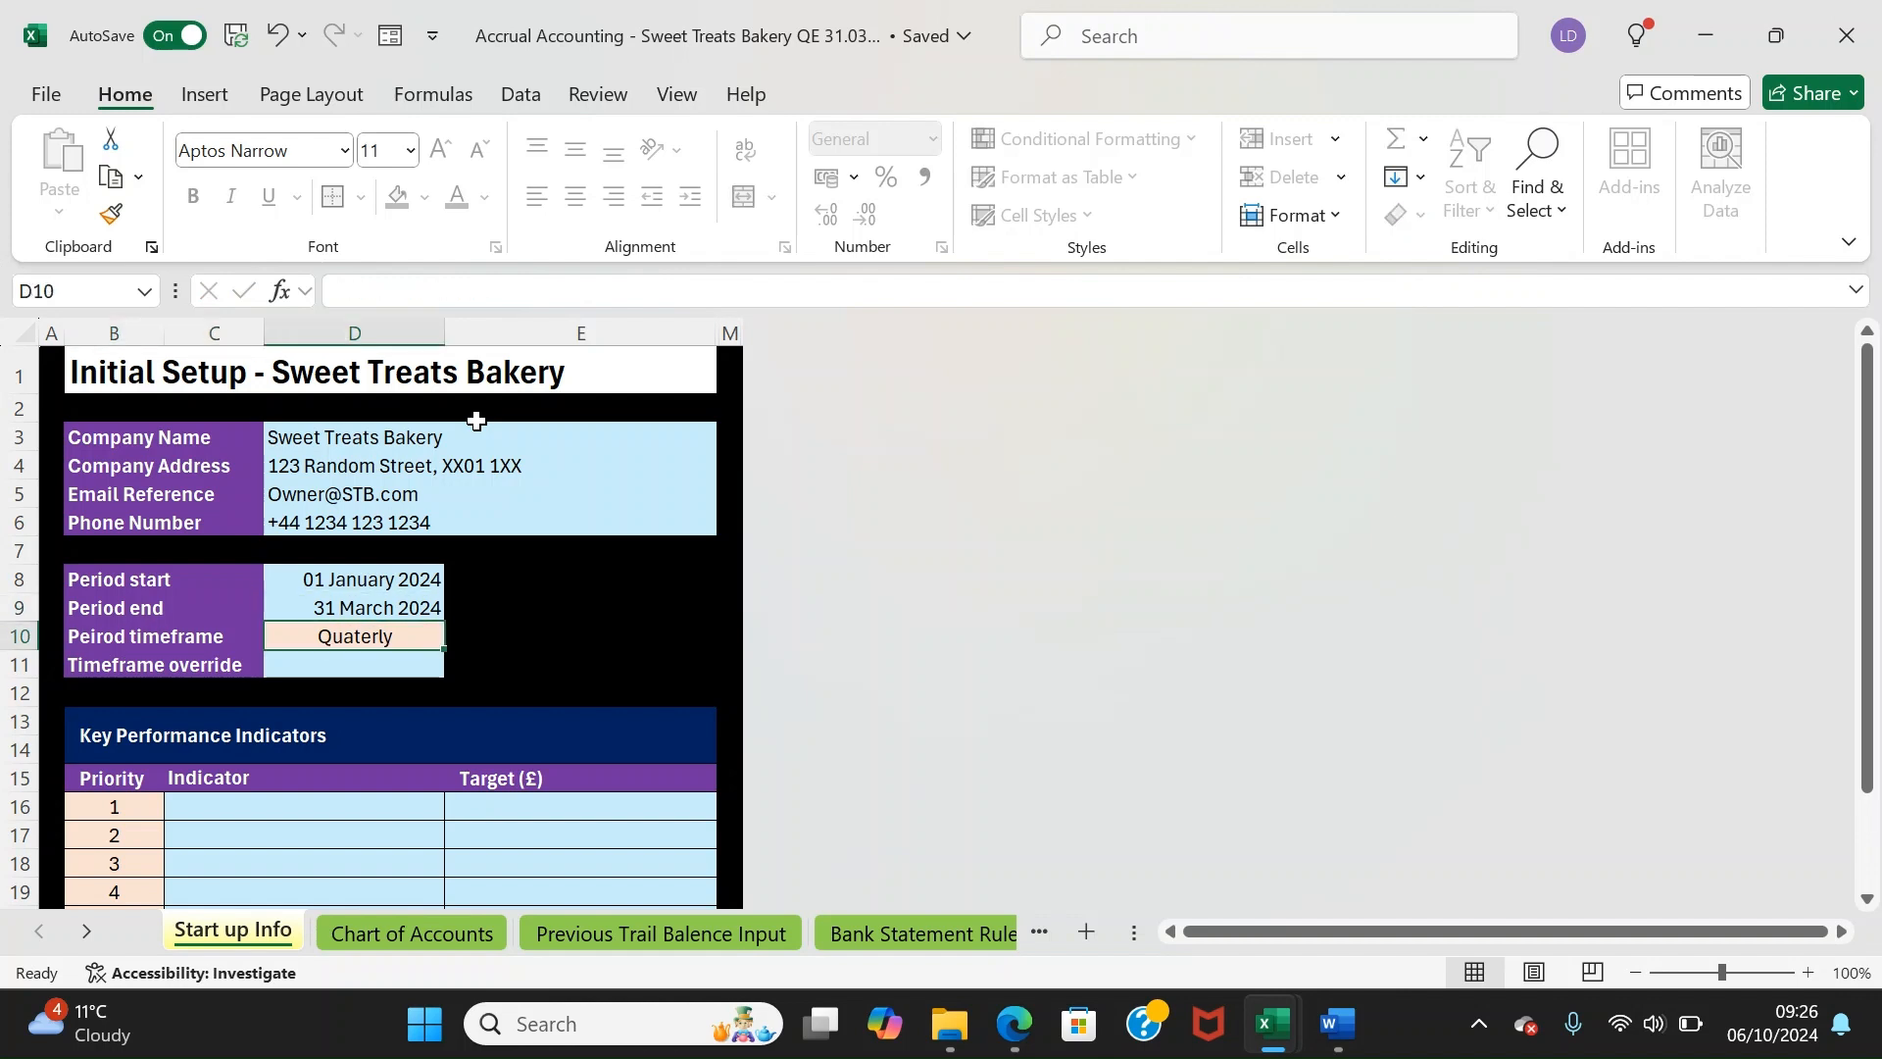
key(Left)
key(Right)
key(Down)
key(Down)
key(Up)
key(Down)
key(Up)
key(Up)
key(Up)
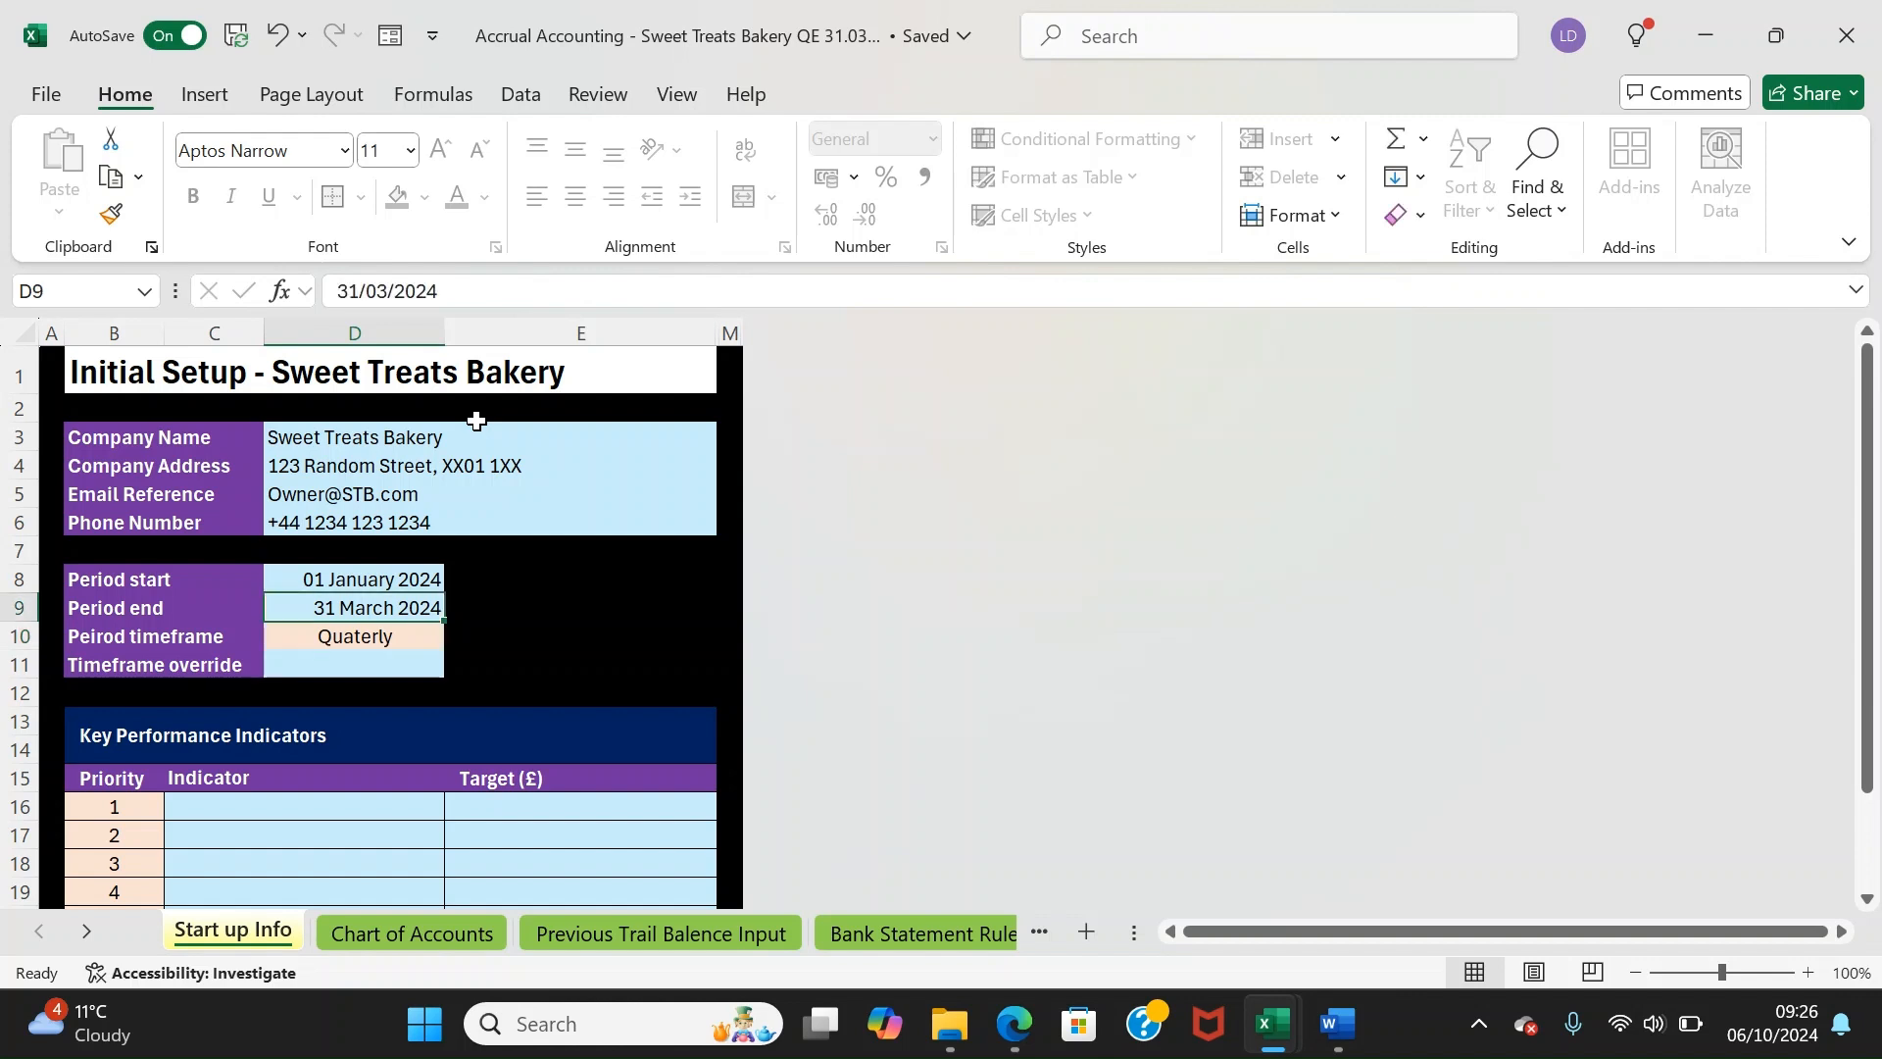
key(Down)
key(Down)
key(Up)
key(Down)
key(Down)
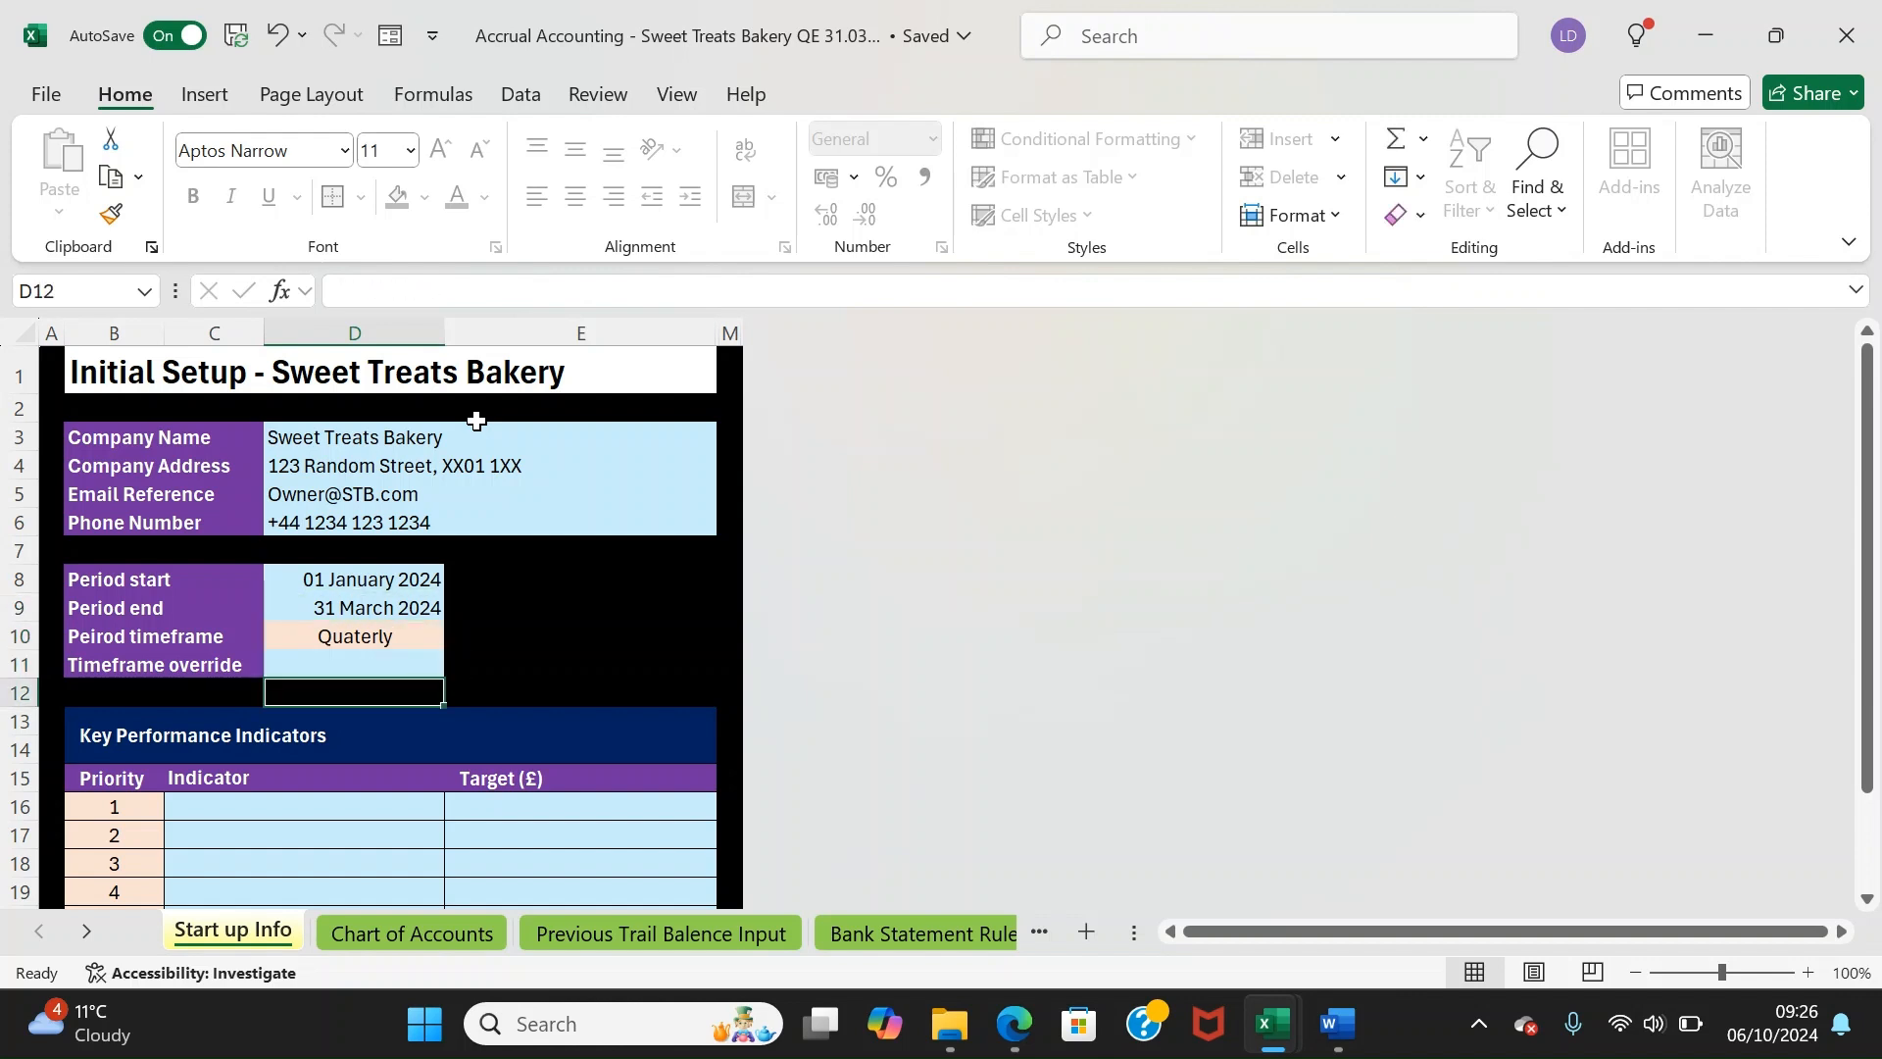
key(Down)
key(Down)
key(Down)
key(Up)
key(Up)
key(Up)
key(Up)
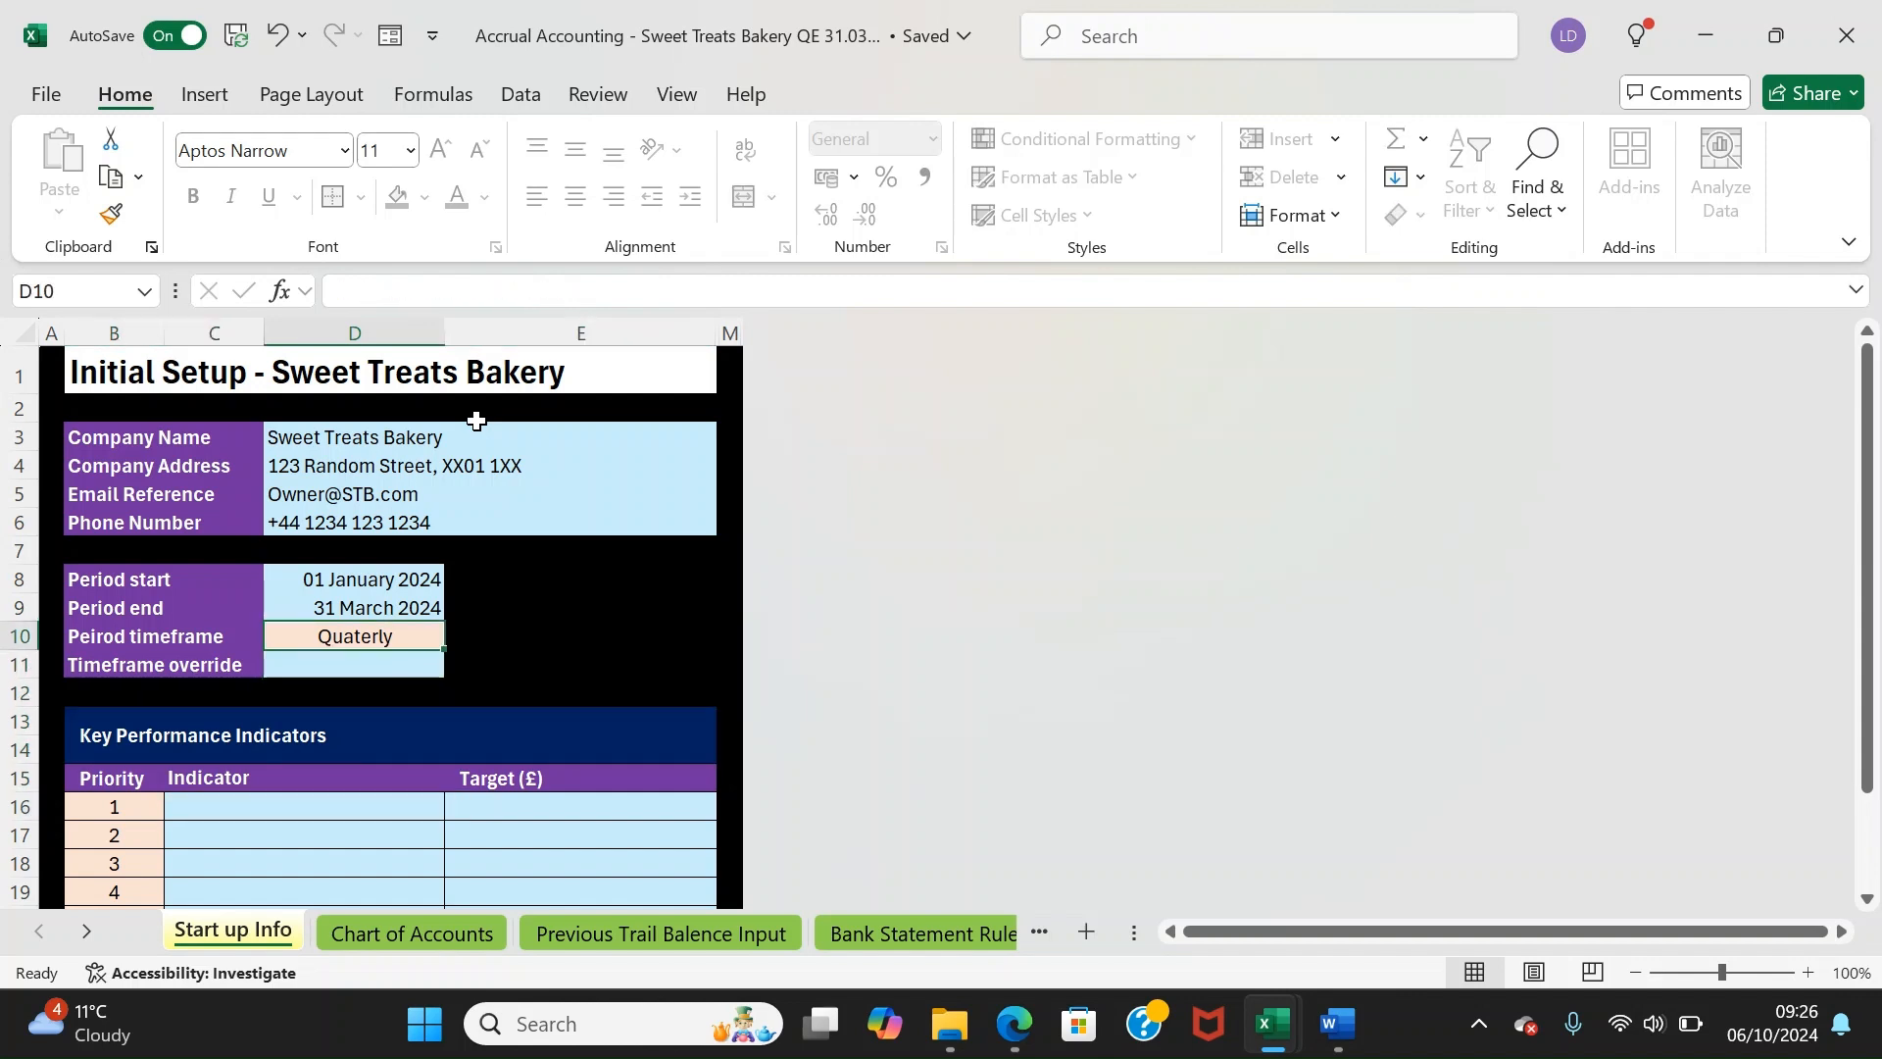
key(Down)
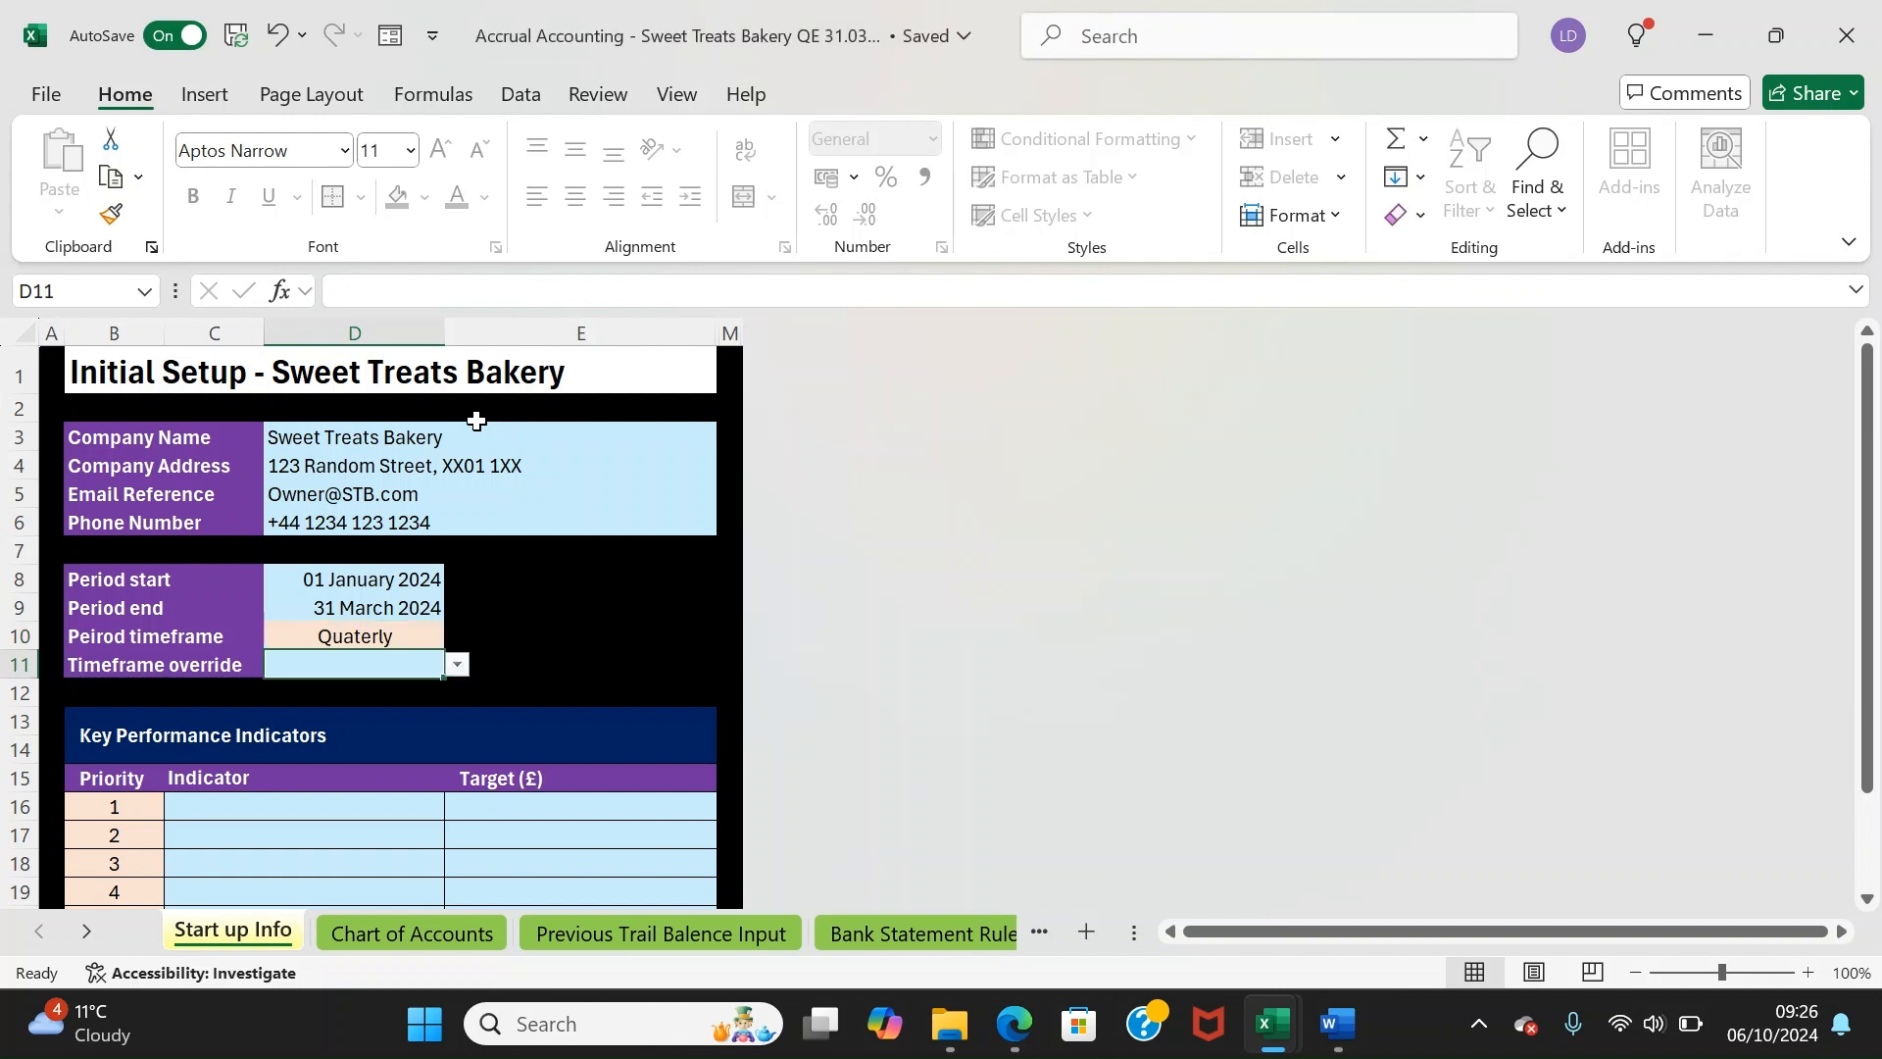
text(bi)
key(Return)
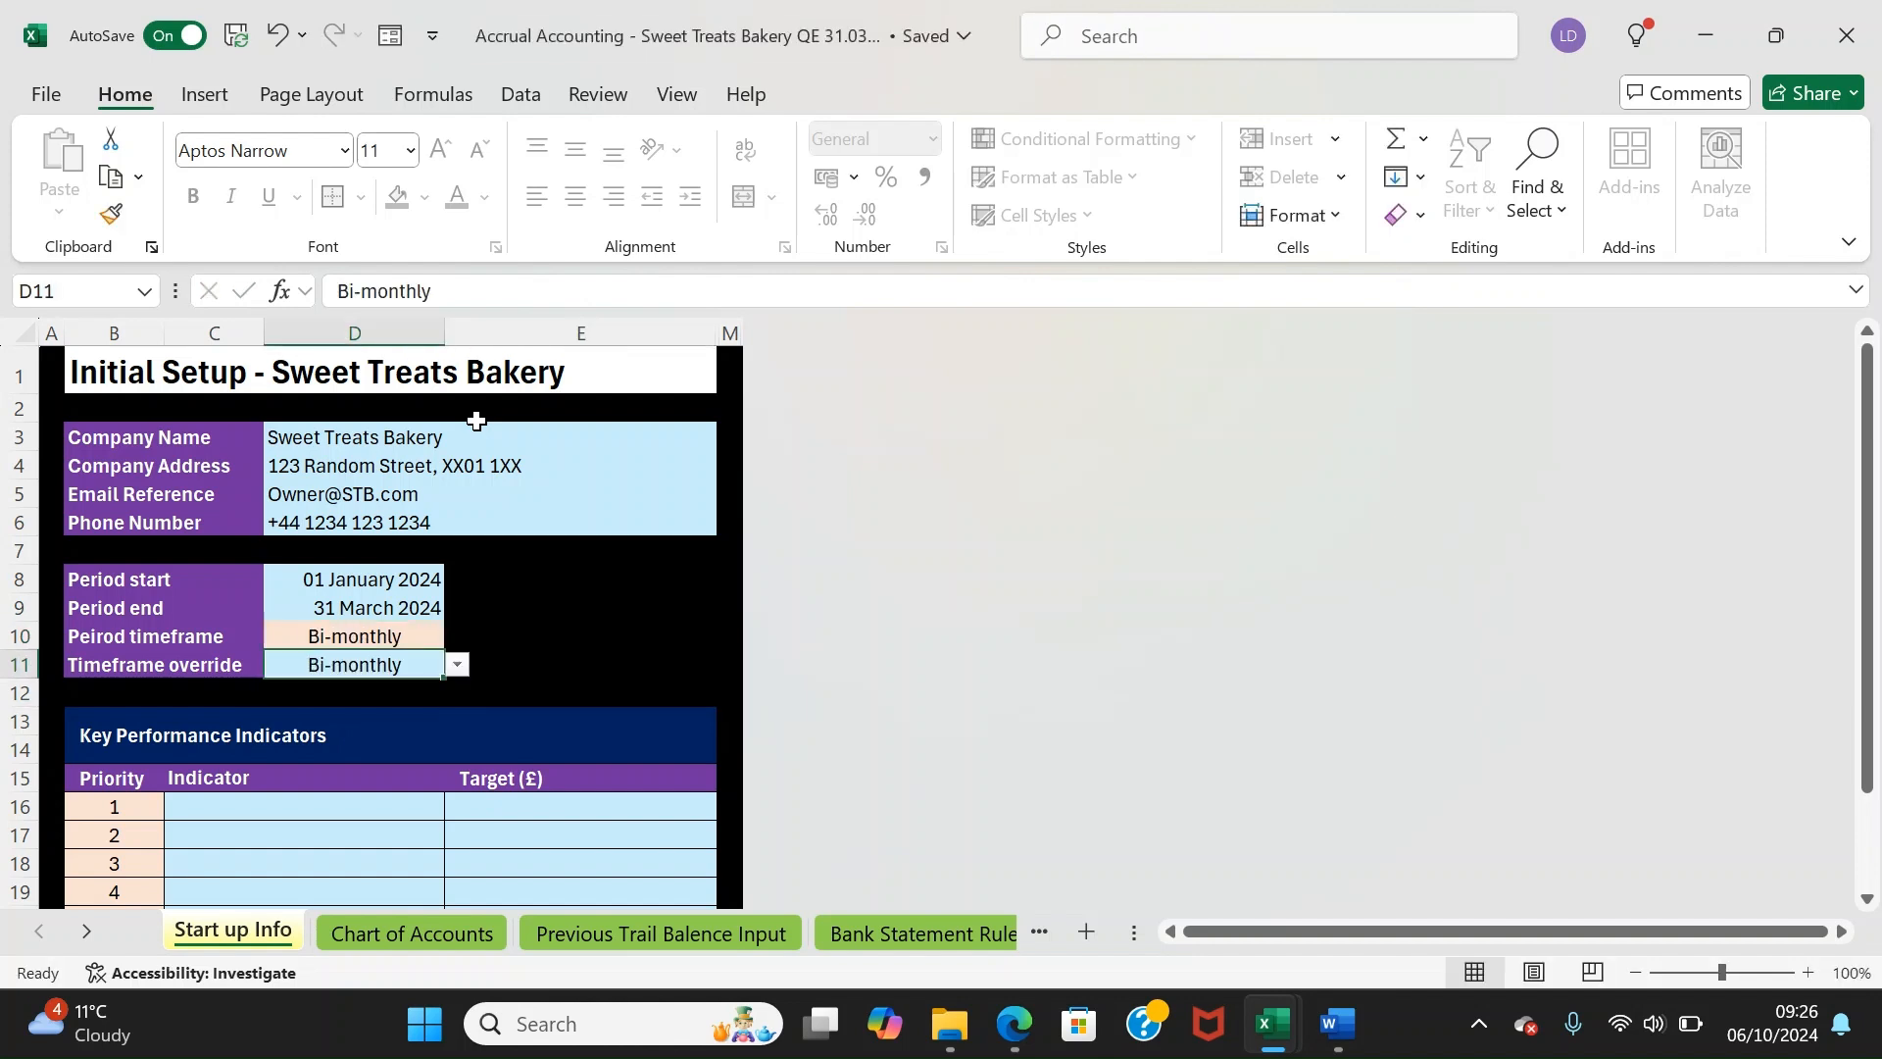
text(mon)
key(Return)
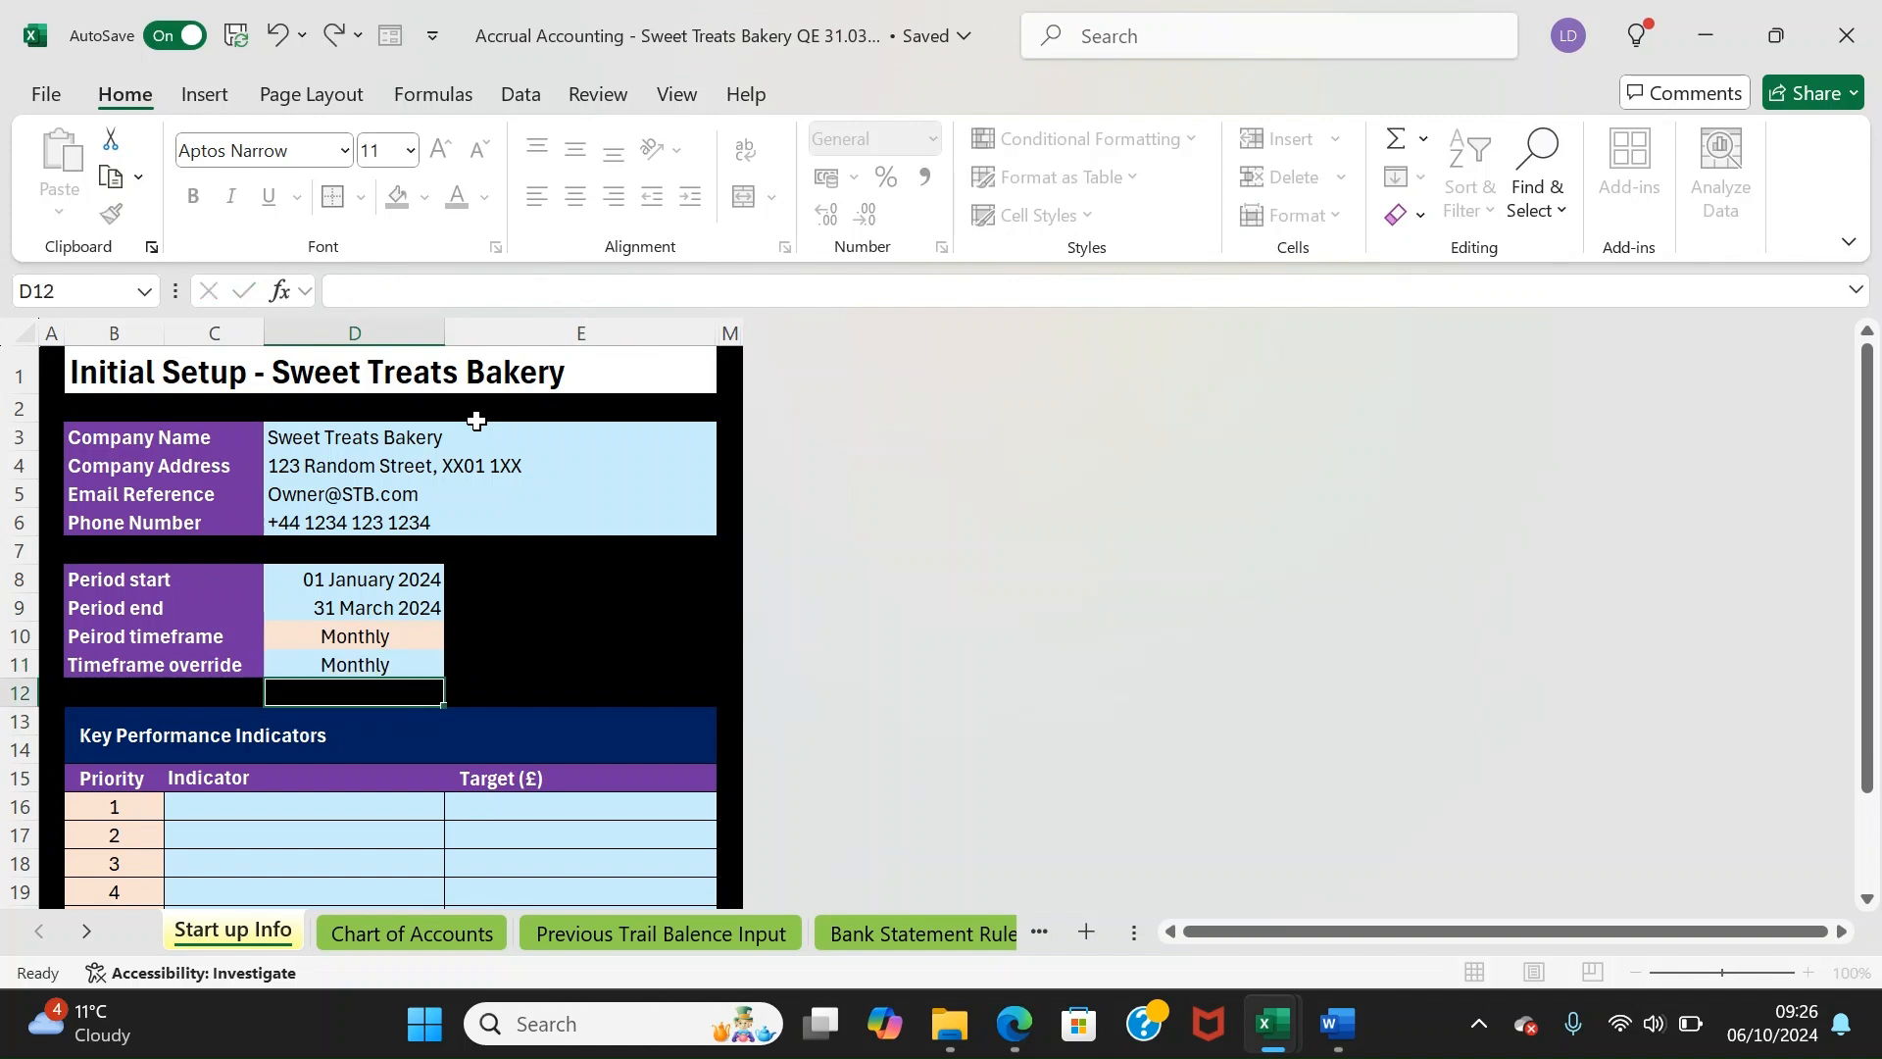
key(Right)
key(Left)
key(Up)
key(Up)
key(Down)
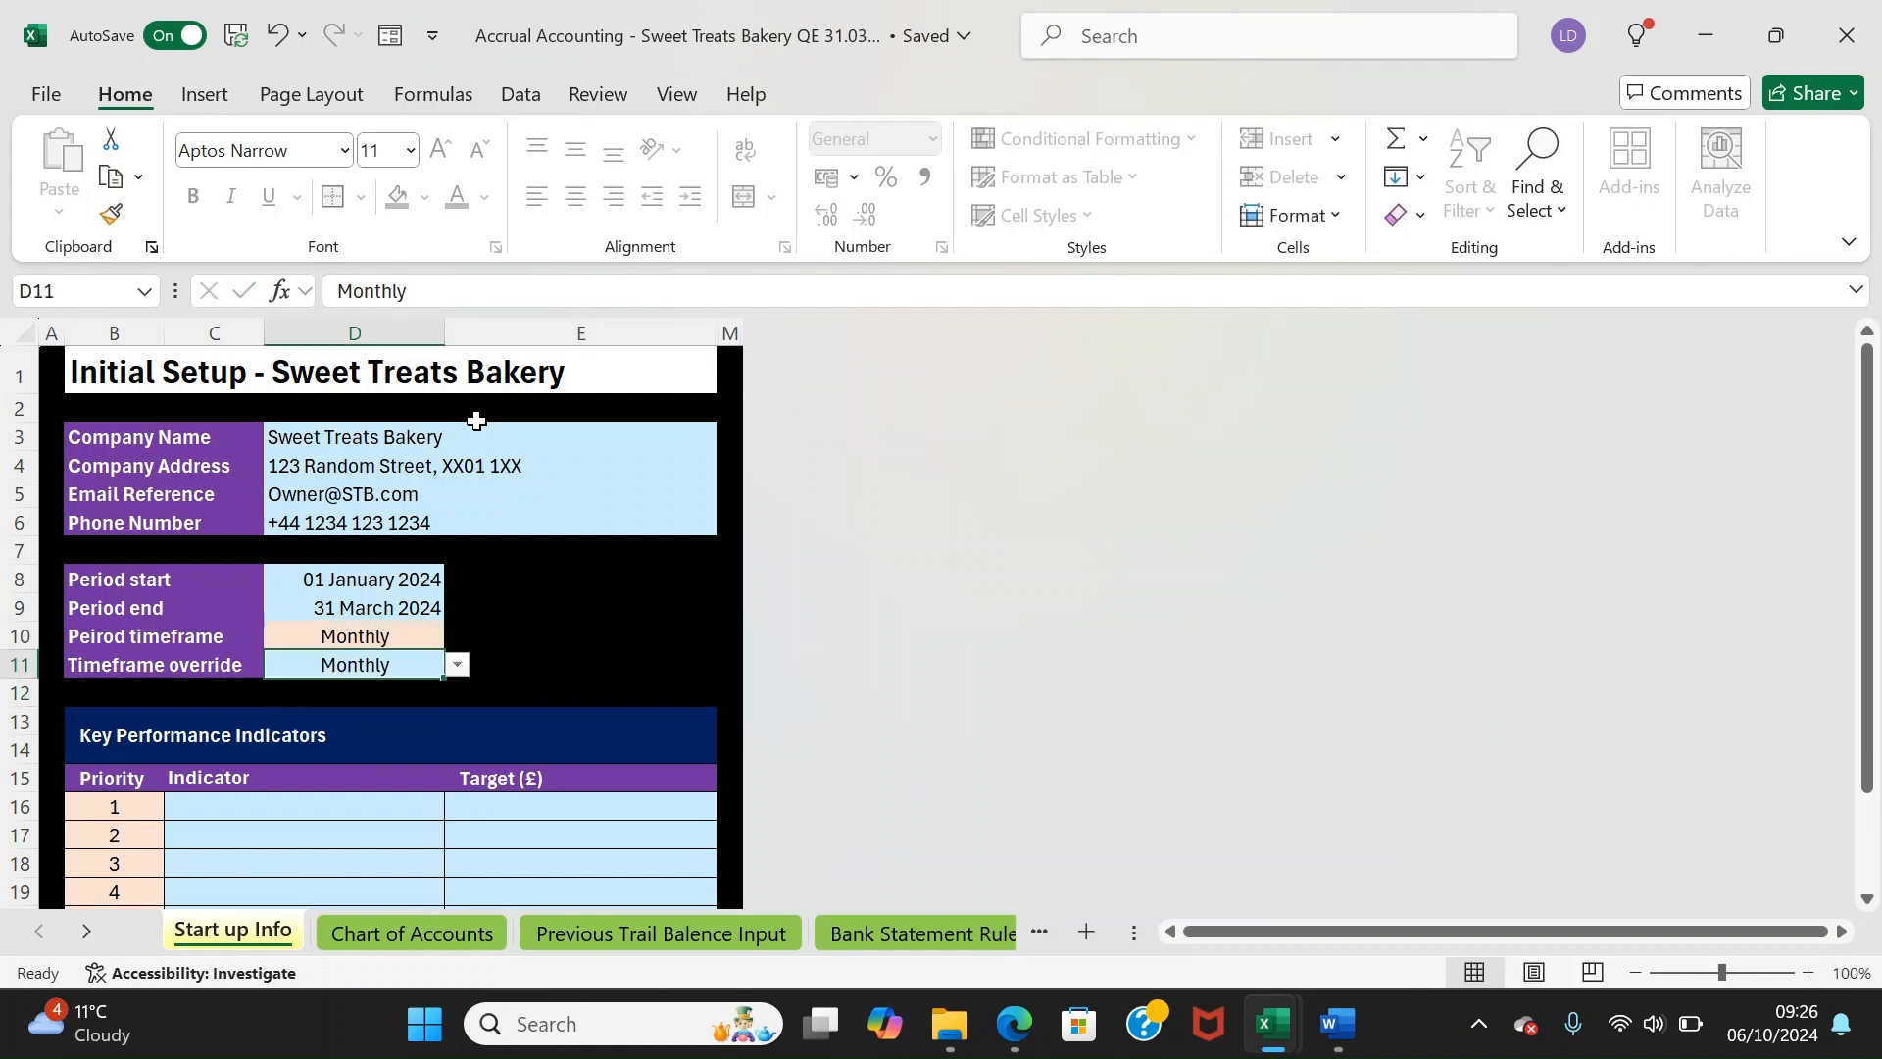
key(Delete)
key(Left)
key(Right)
key(Up)
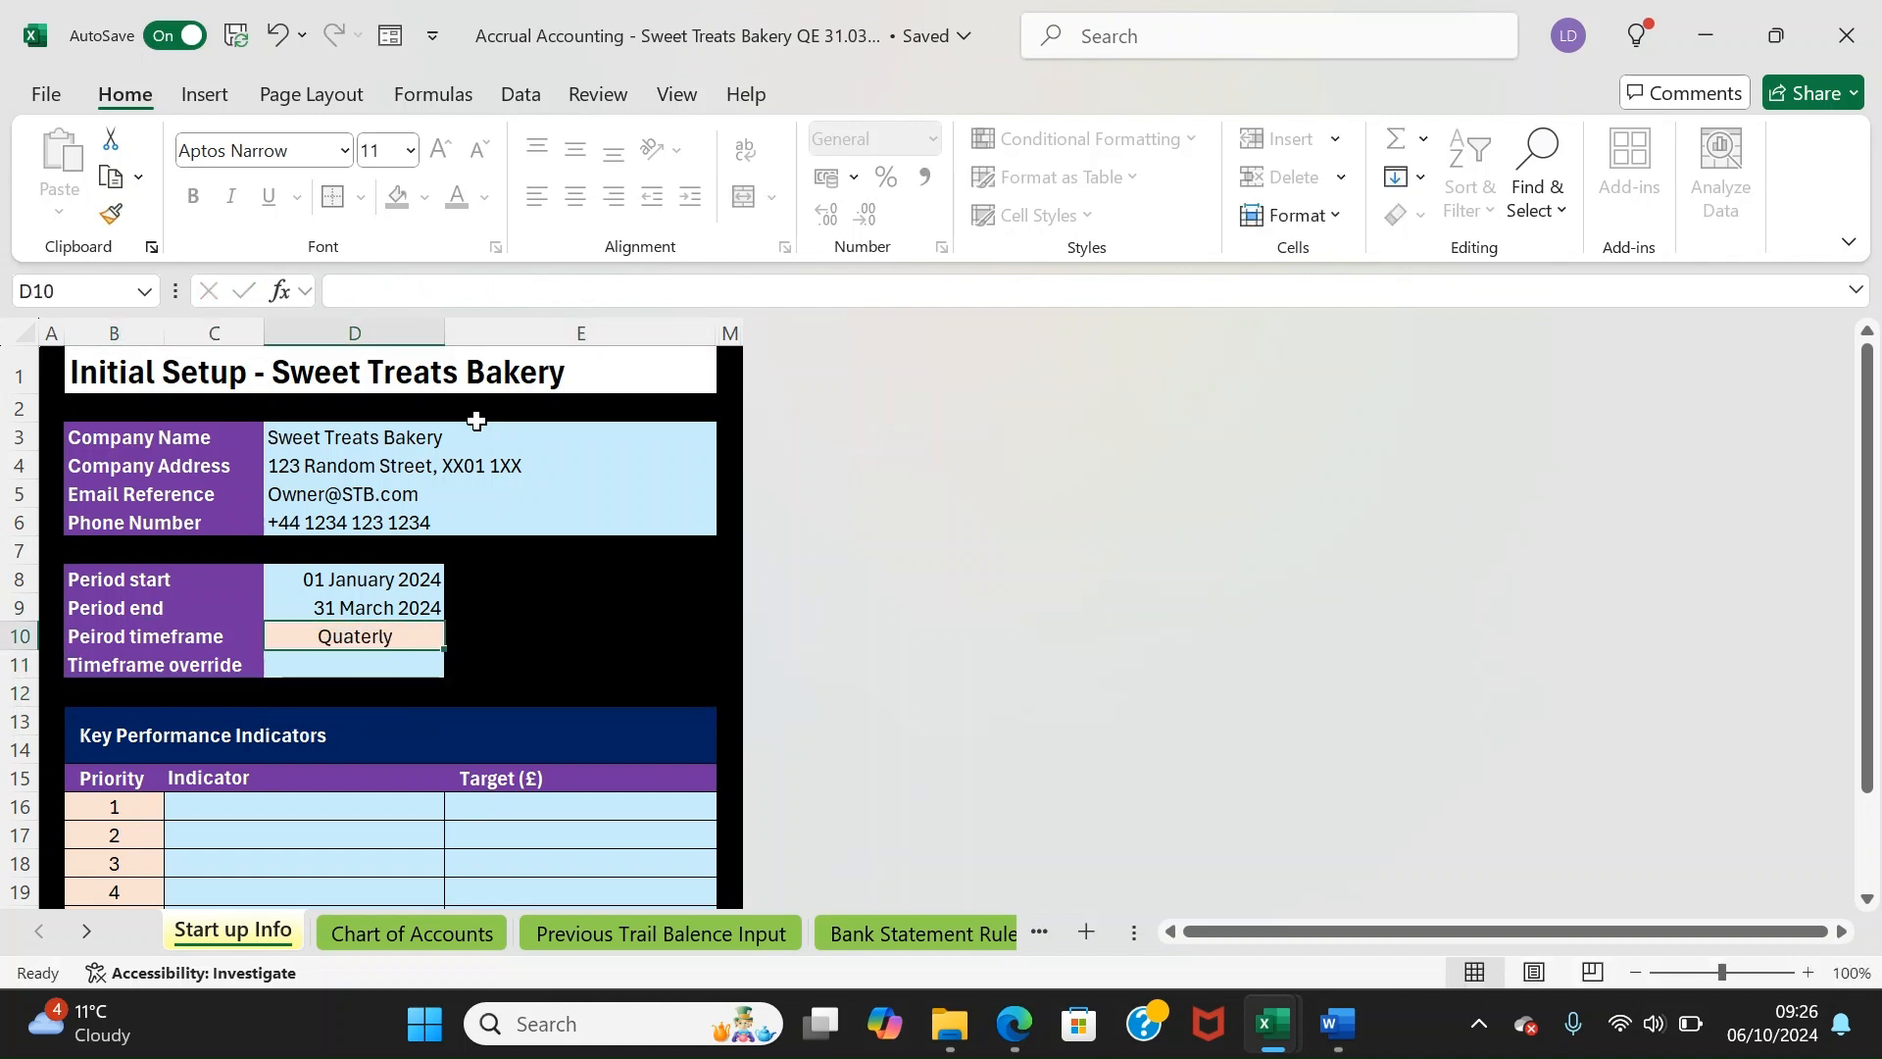
key(Down)
key(Down)
key(Down)
key(Down)
key(Down)
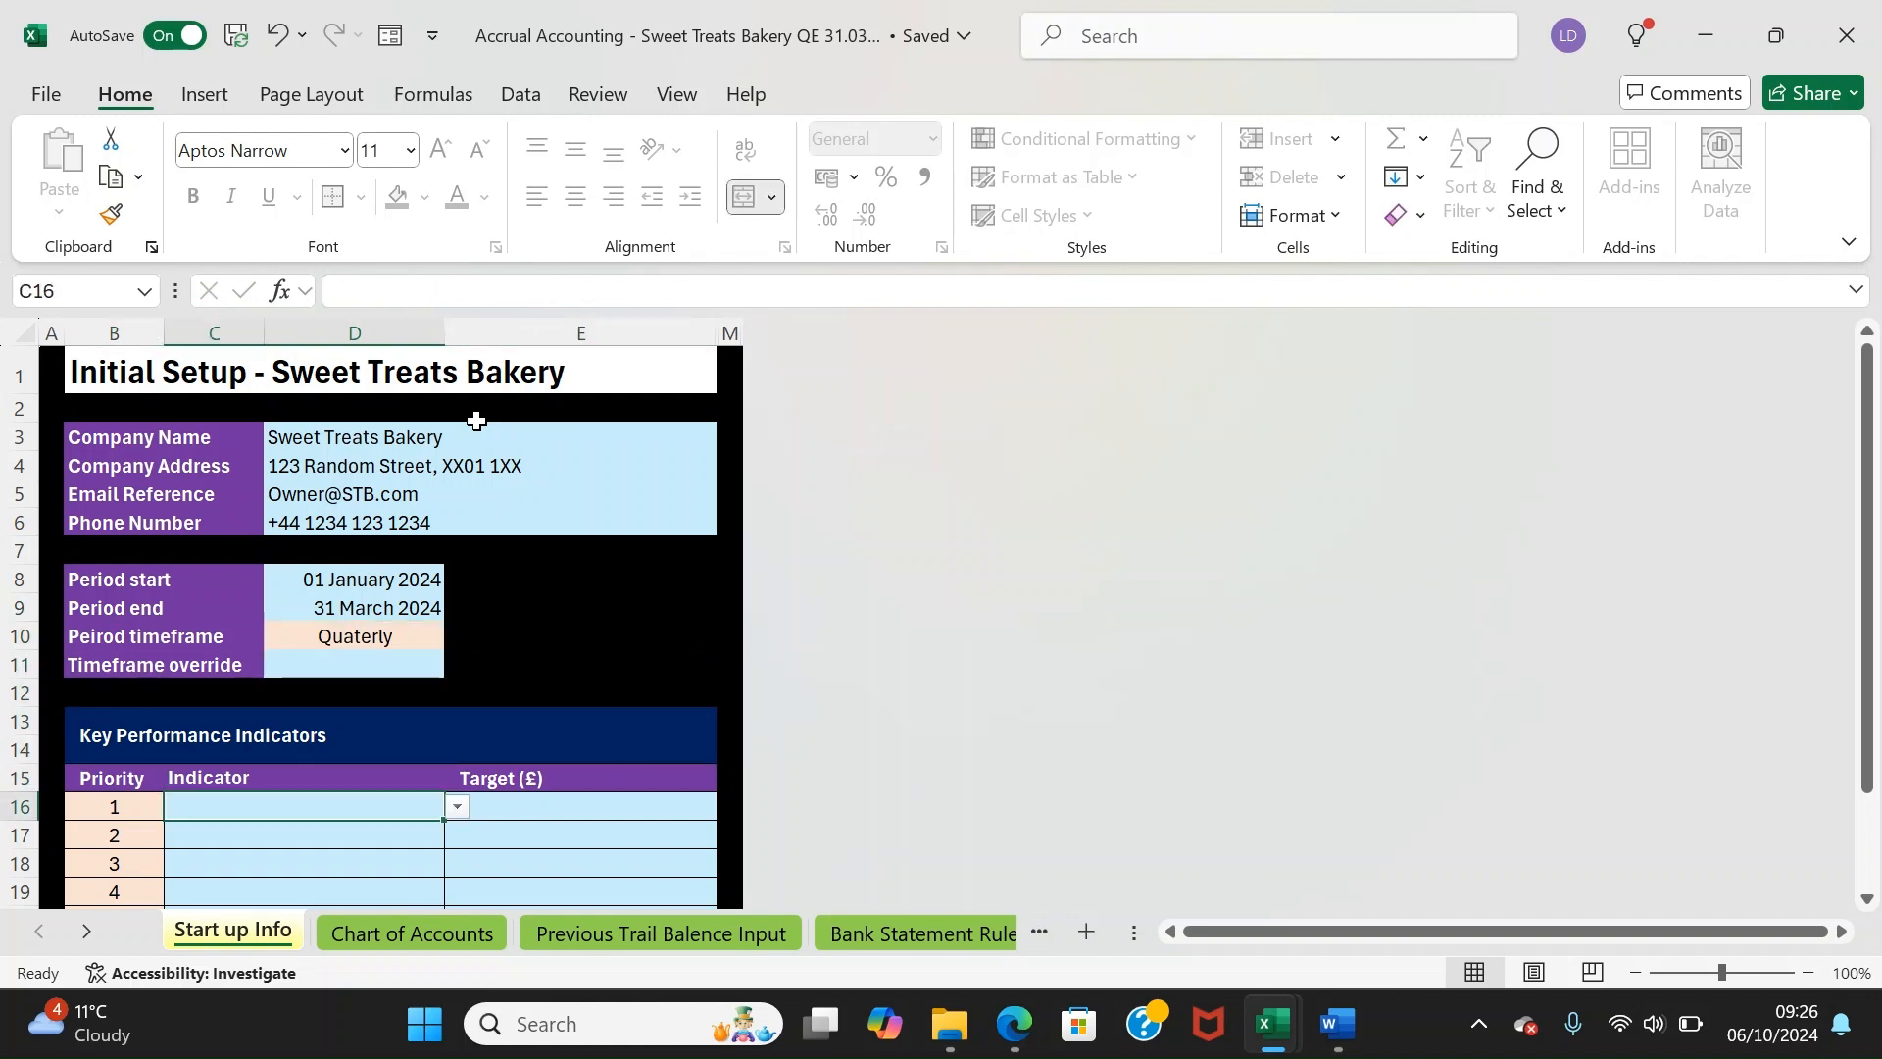
Add EBIT as the first KPI with a target of 100000
key(Up)
key(Up)
key(Up)
key(Up)
key(Down)
key(Down)
key(Down)
key(Down)
key(Down)
key(Down)
key(Down)
key(Down)
key(Down)
key(Down)
key(Up)
key(Up)
key(Up)
key(Up)
key(Up)
key(Up)
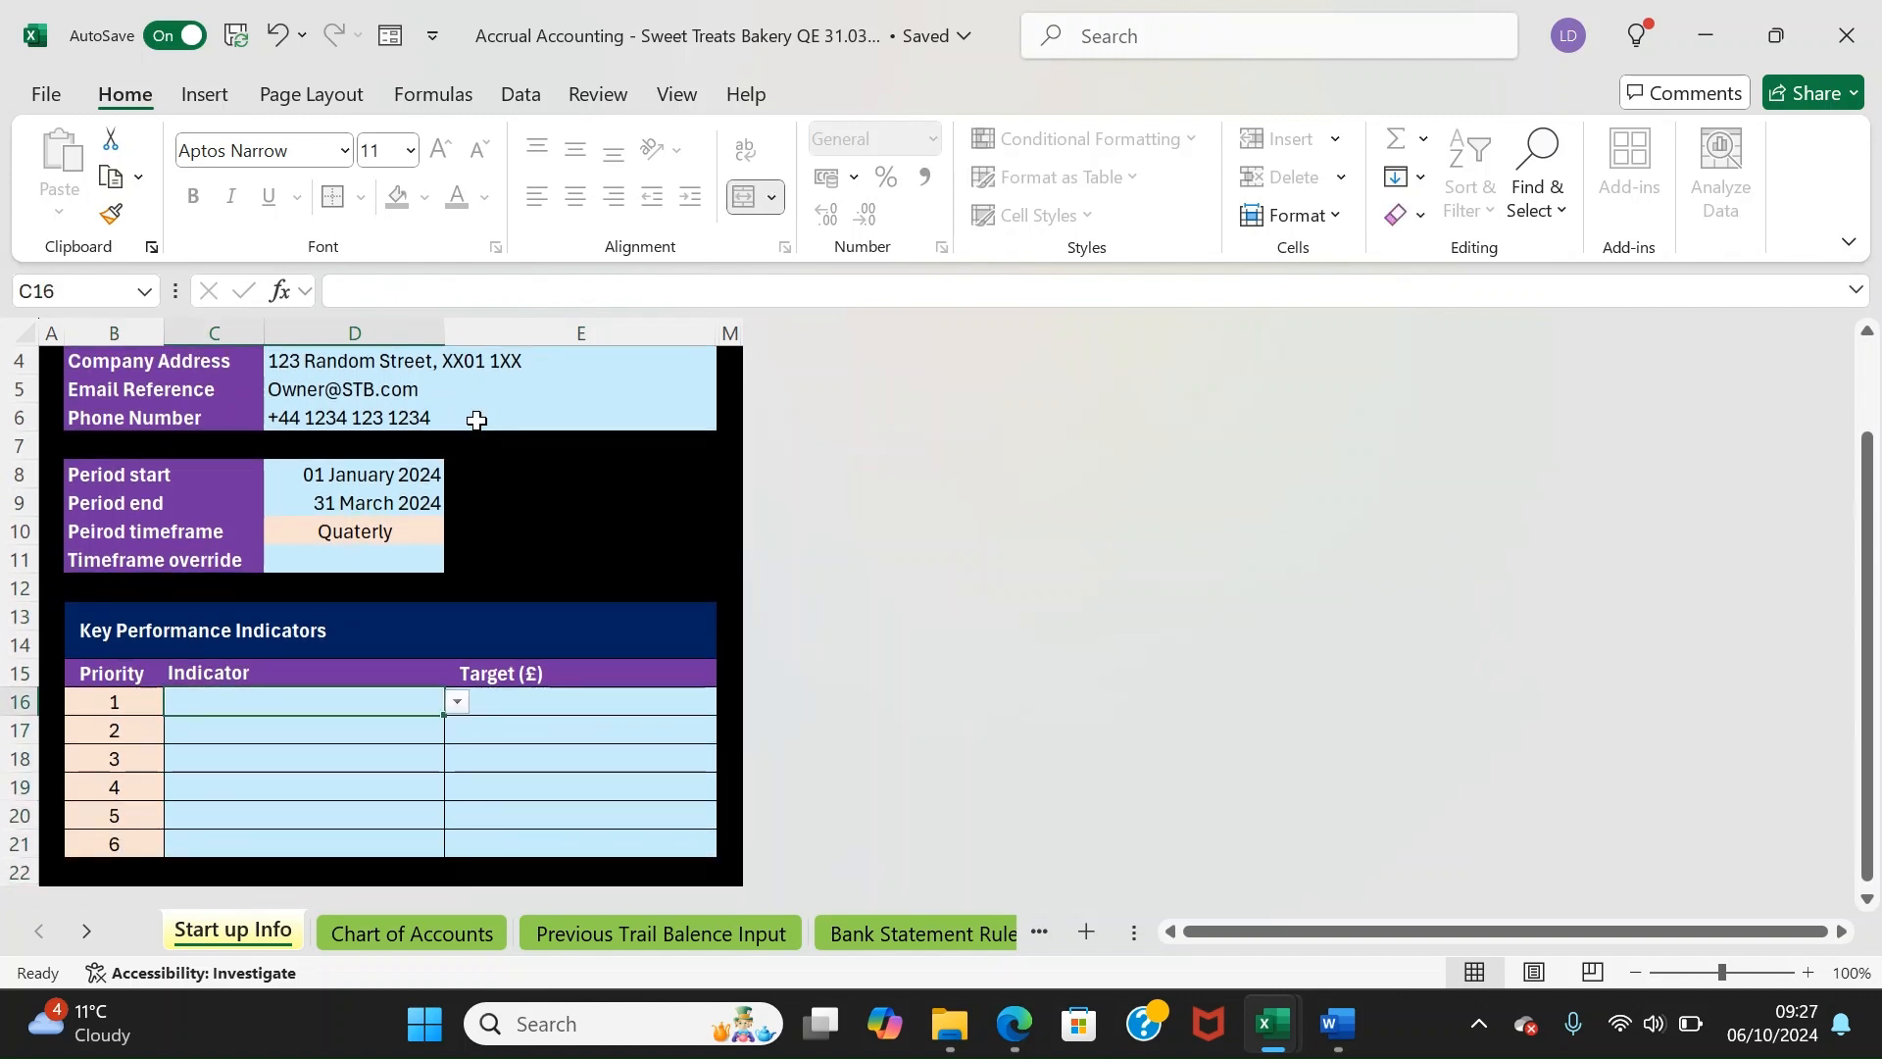
text(Ebi)
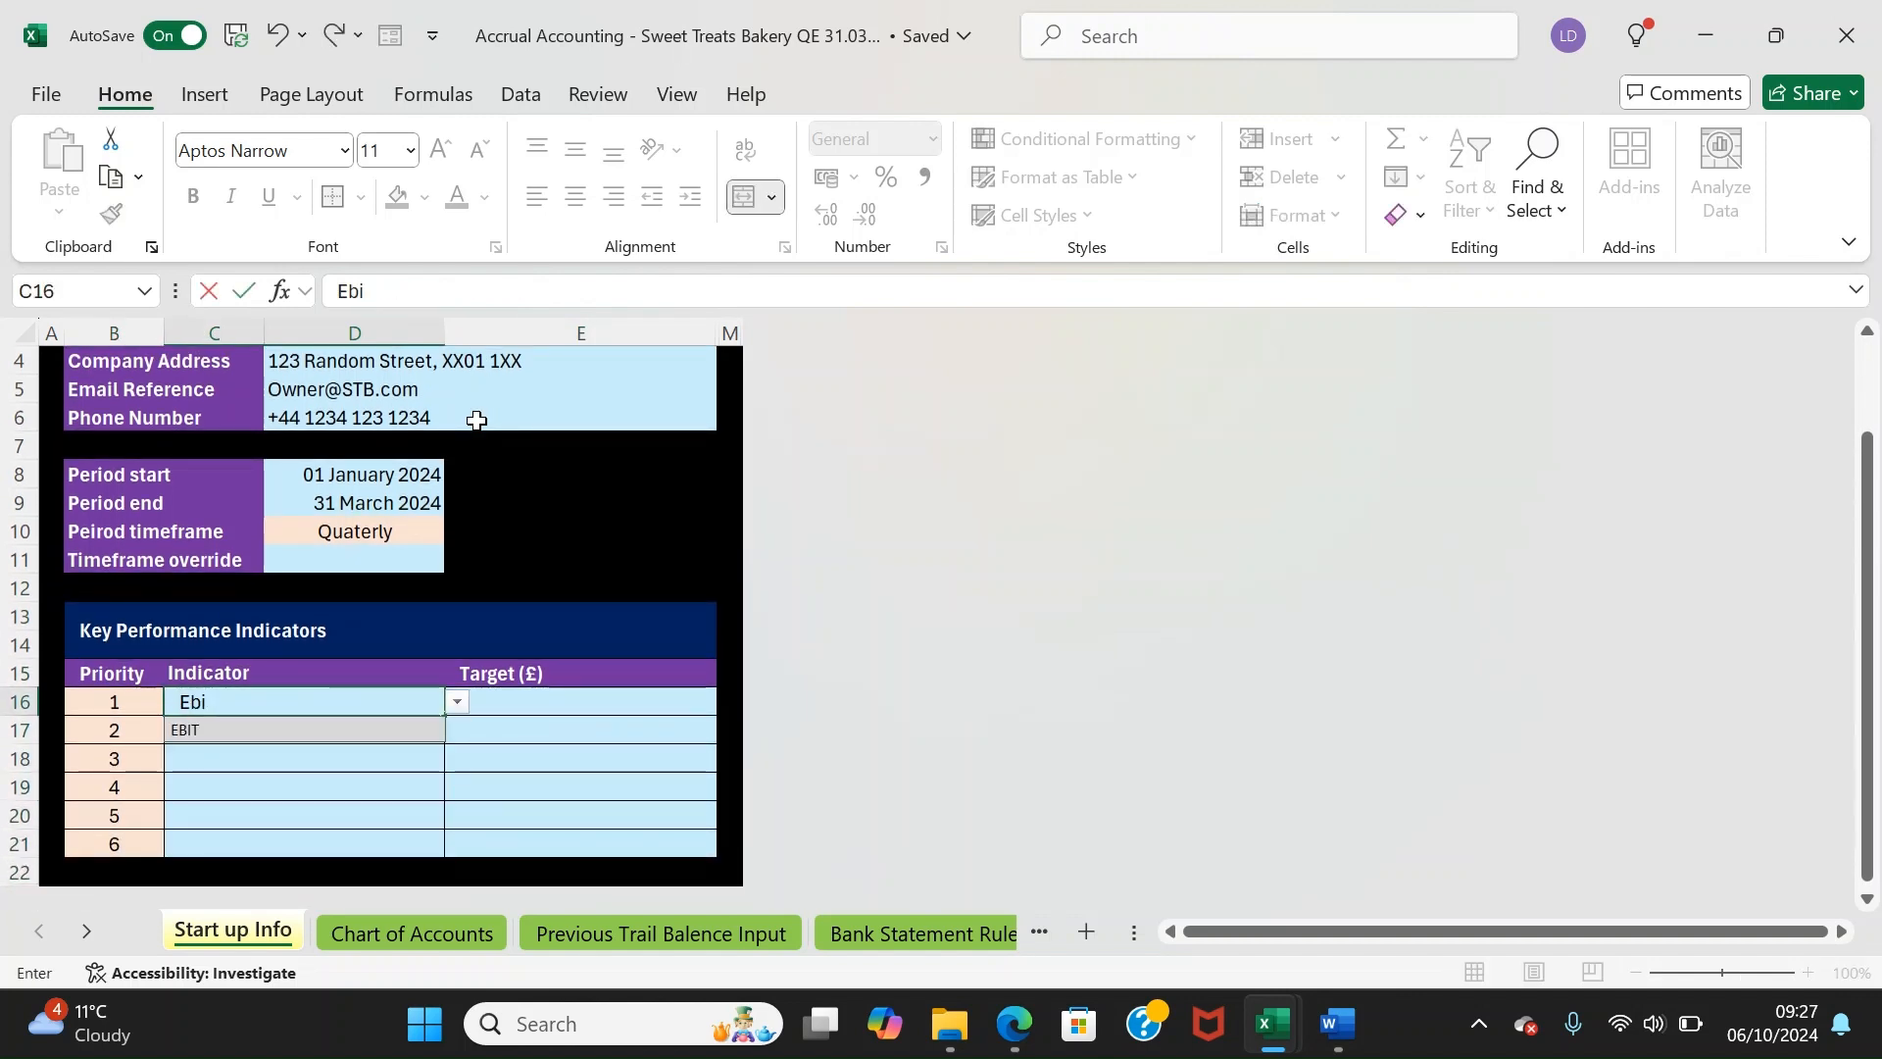
key(Down)
key(Return)
key(Tab)
key(Up)
text(100000)
key(Return)
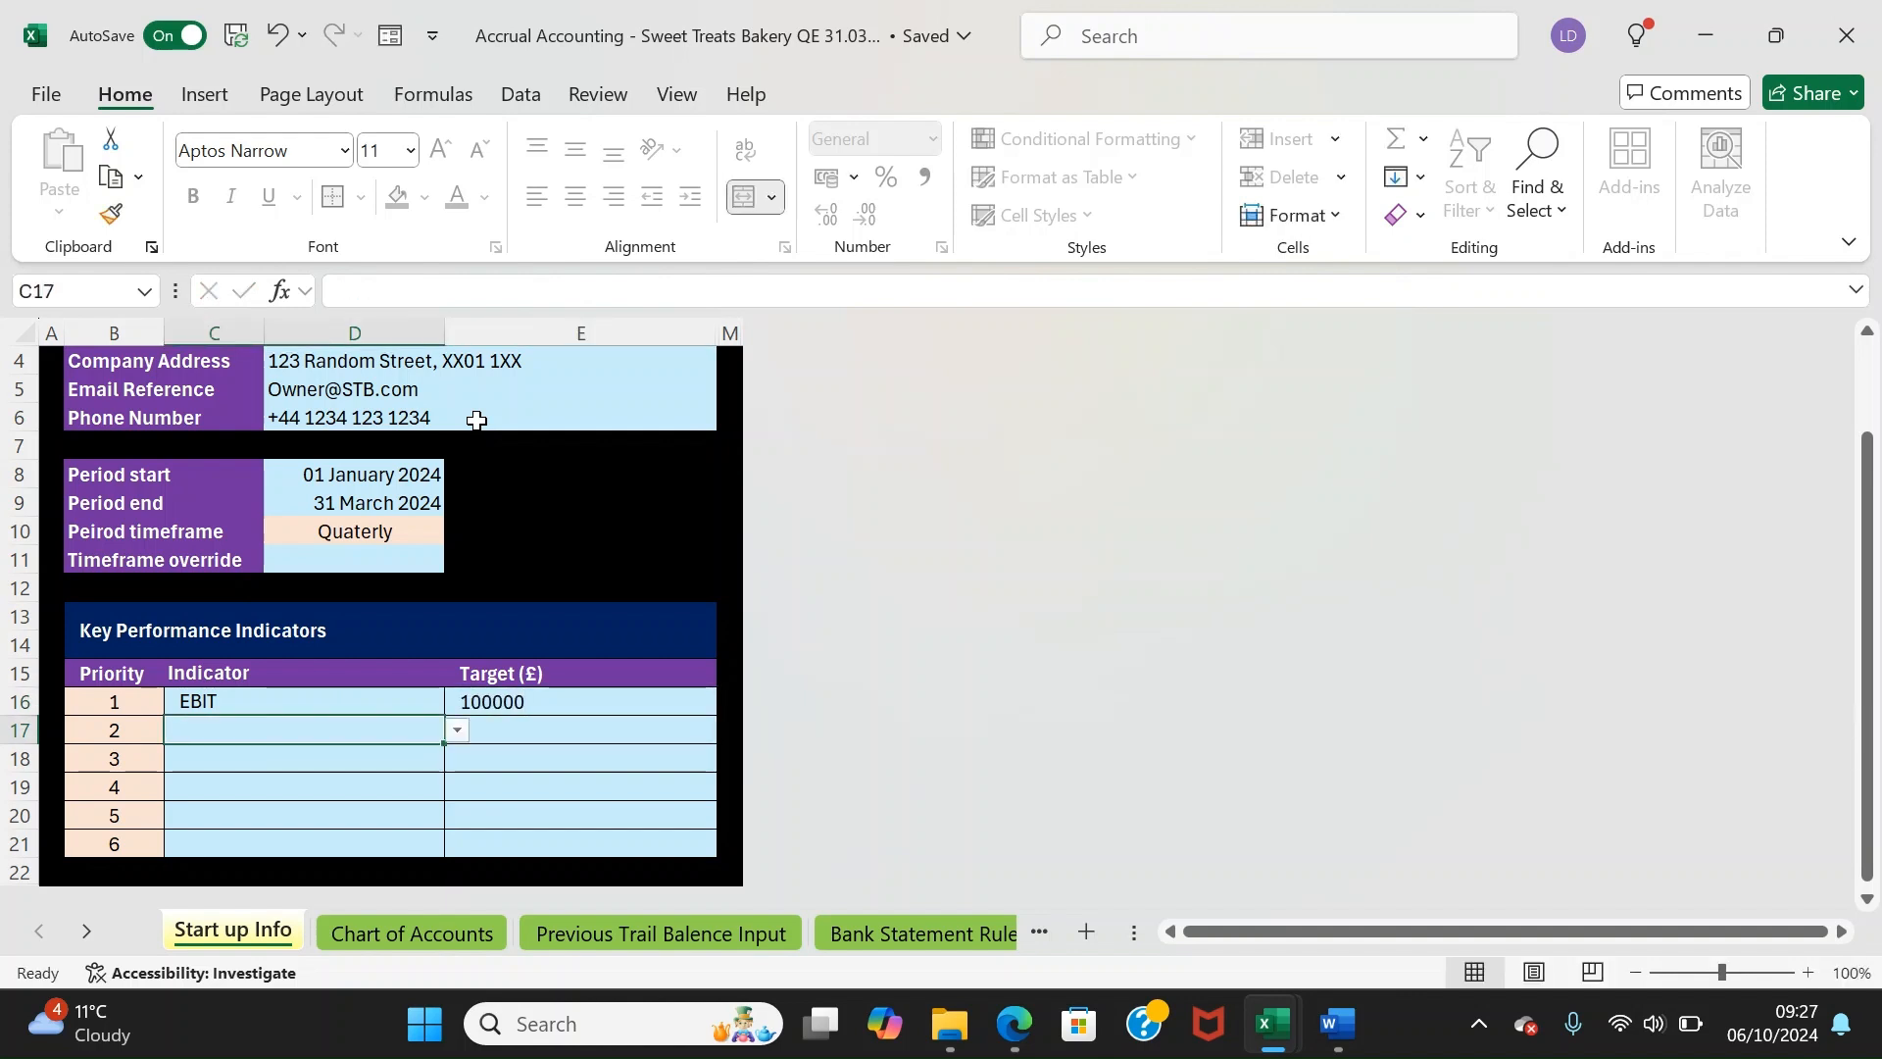
Add Equity with target 40000 and Net Profit Pre Tax with target 110000
text(Equity)
key(Tab)
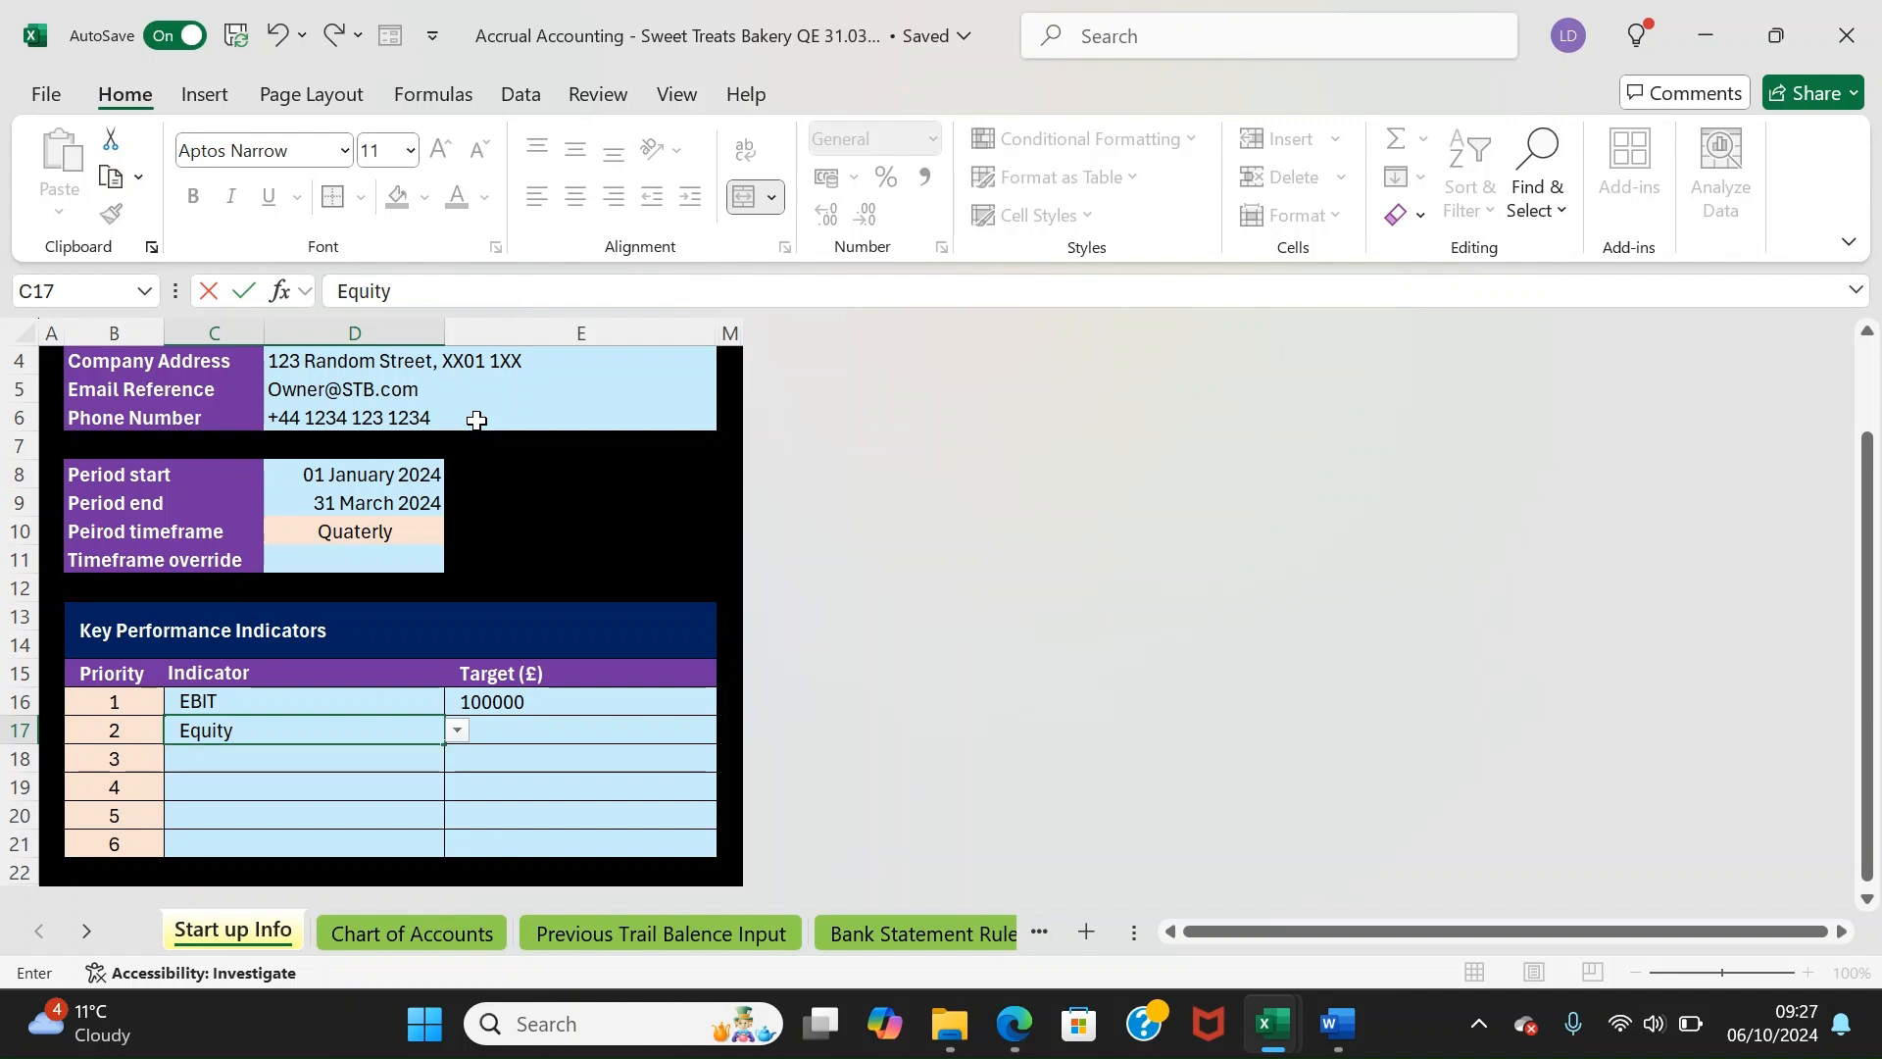
key(BackSpace)
key(BackSpace)
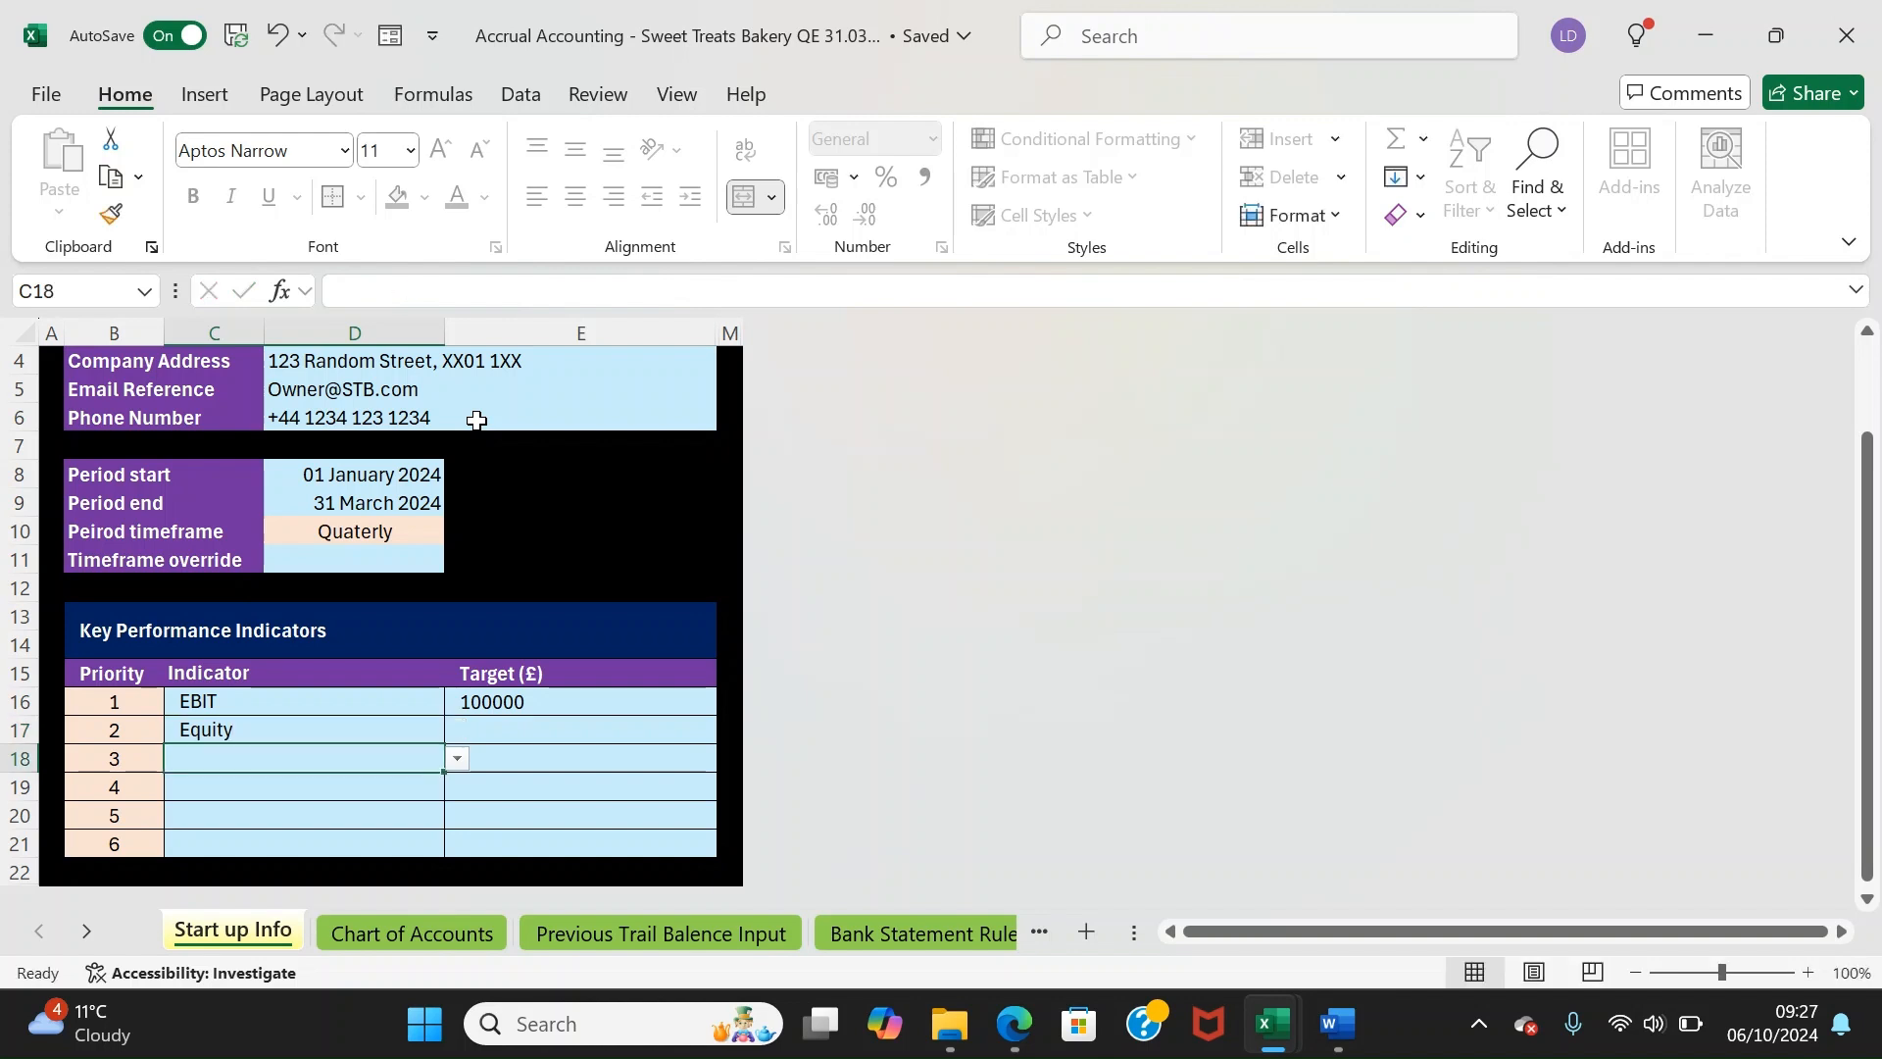
key(Tab)
text(40000)
key(Return)
text(NEt)
key(Tab)
text(11000)
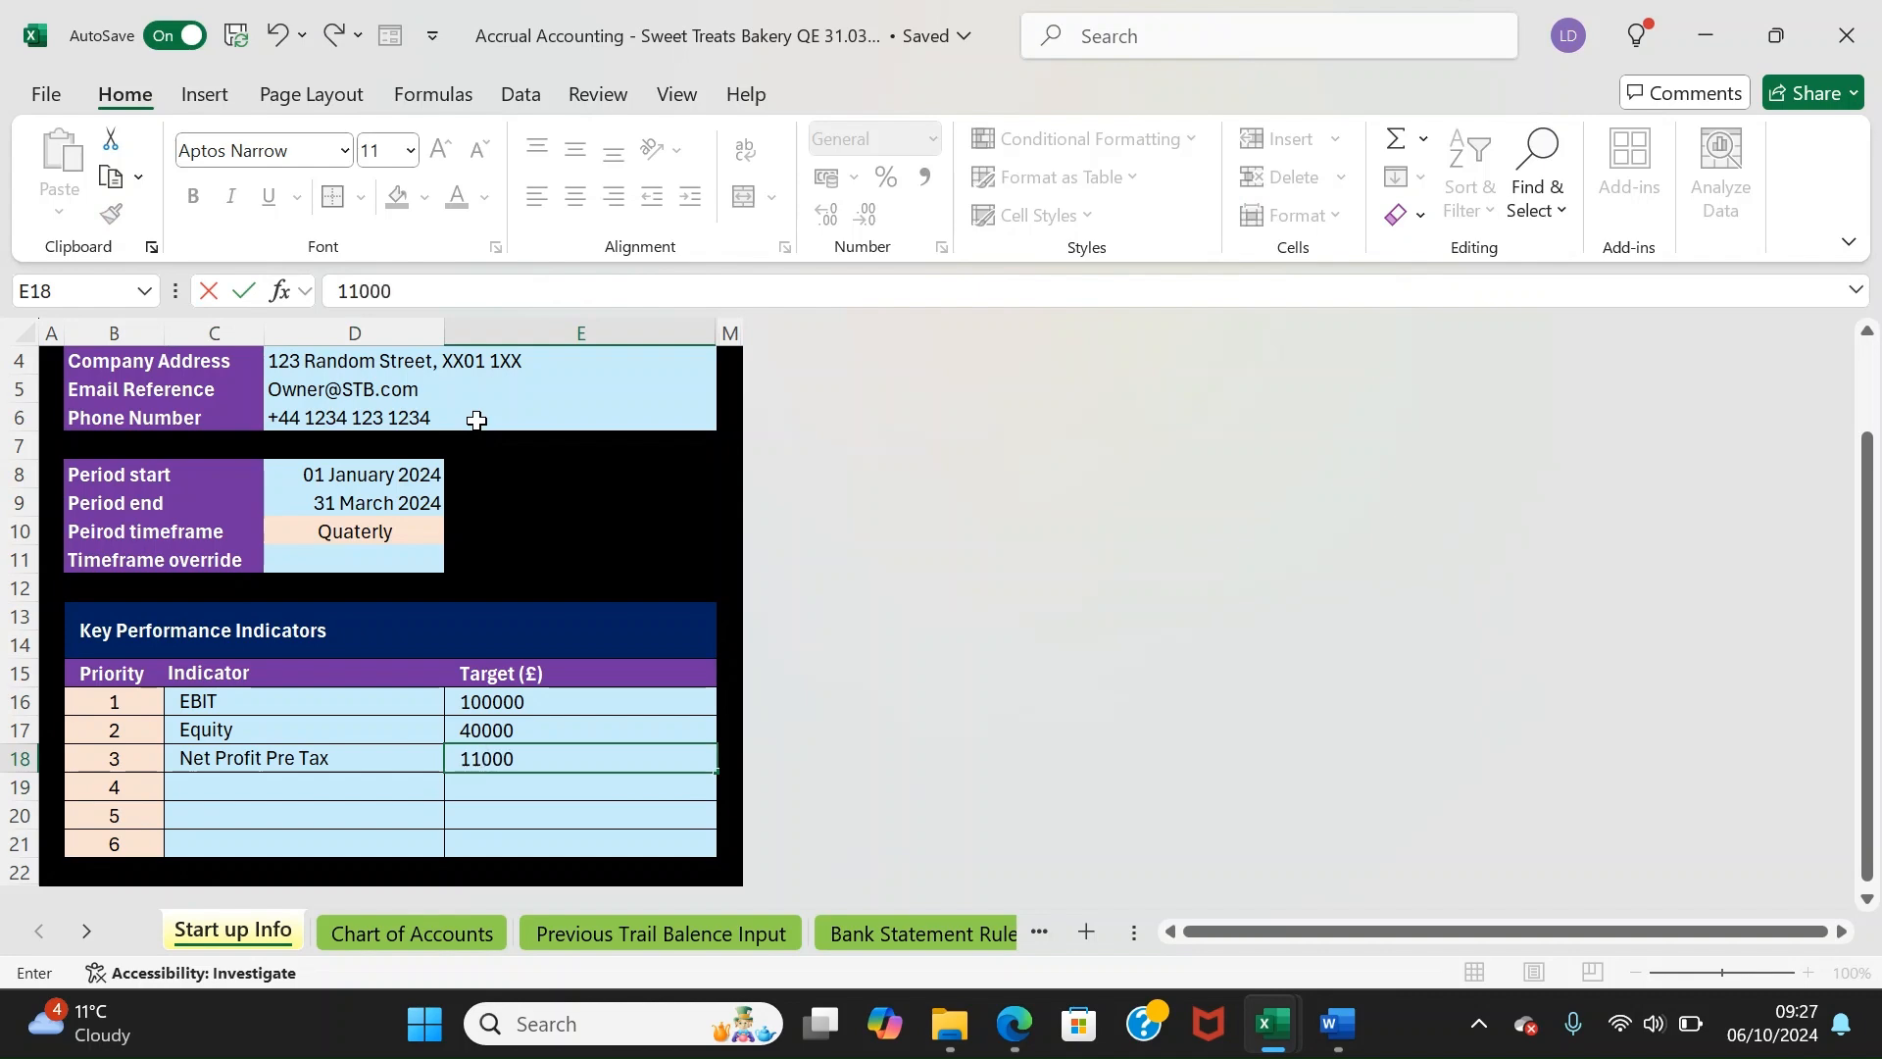
text(0)
key(Return)
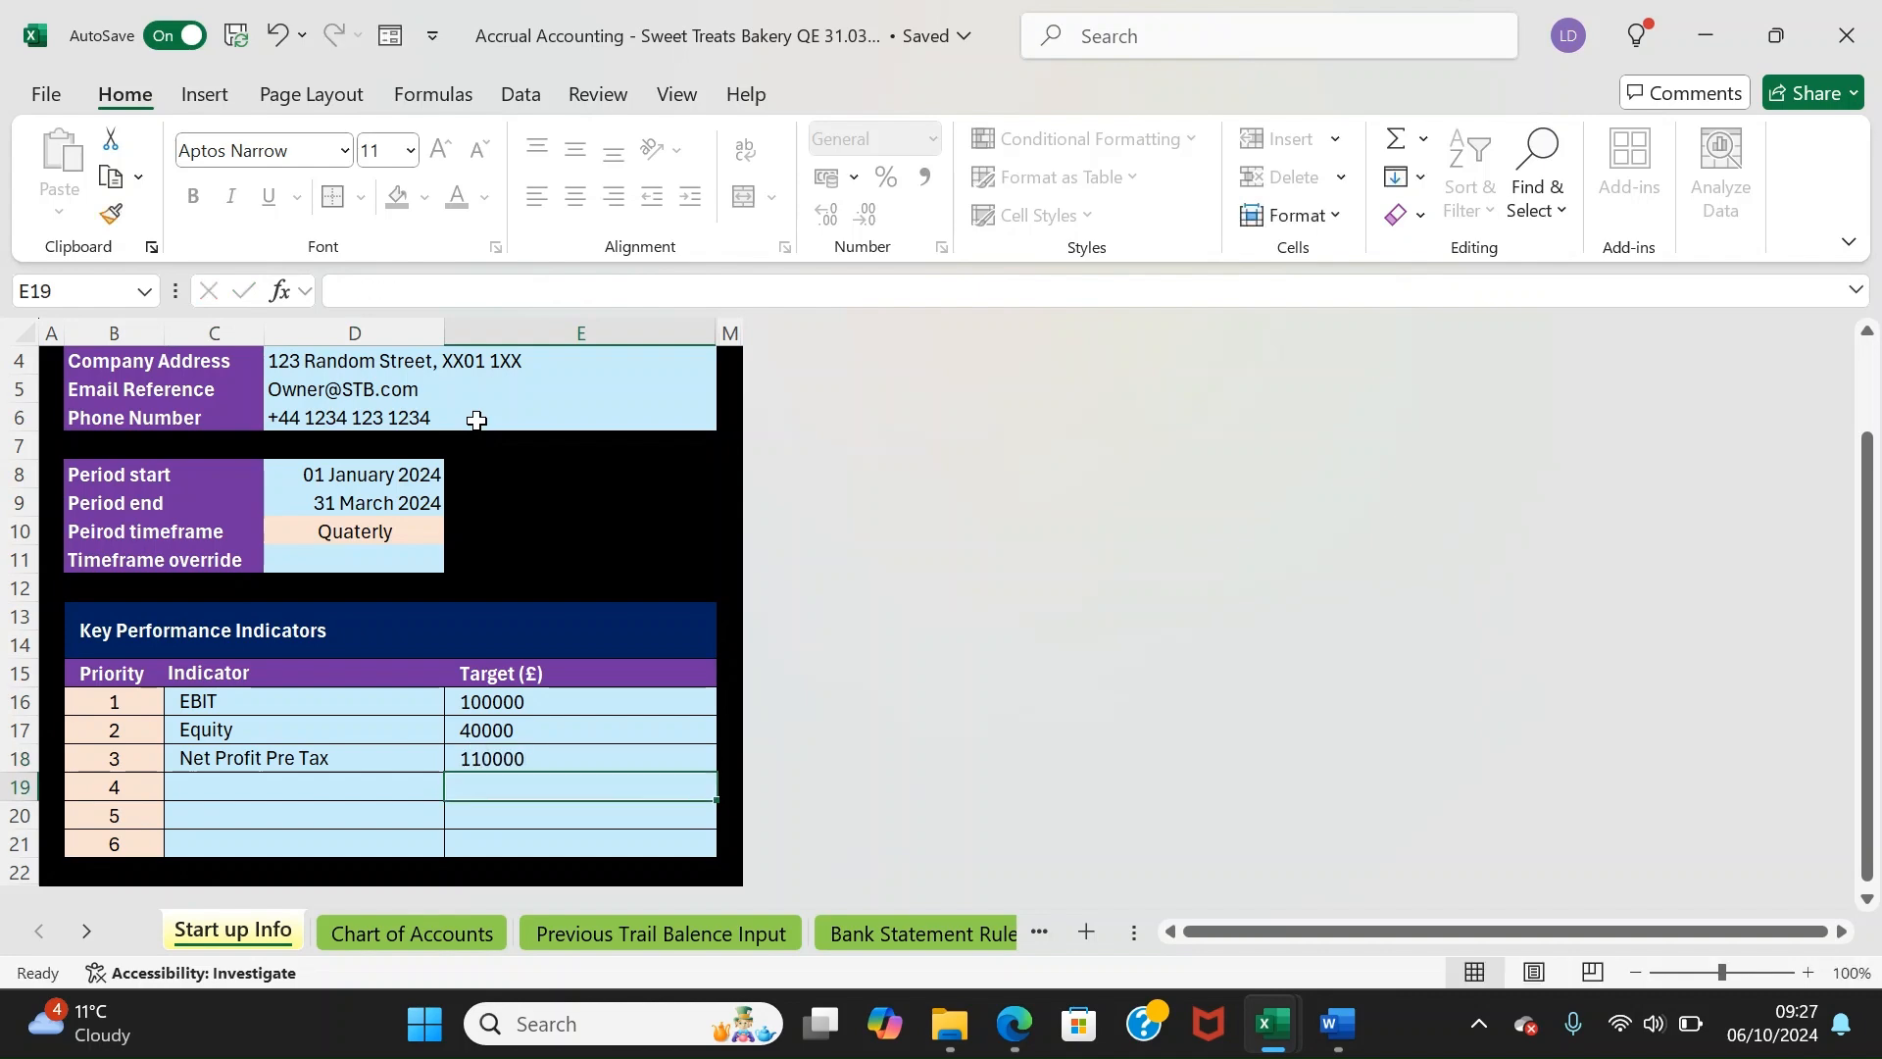
key(Tab)
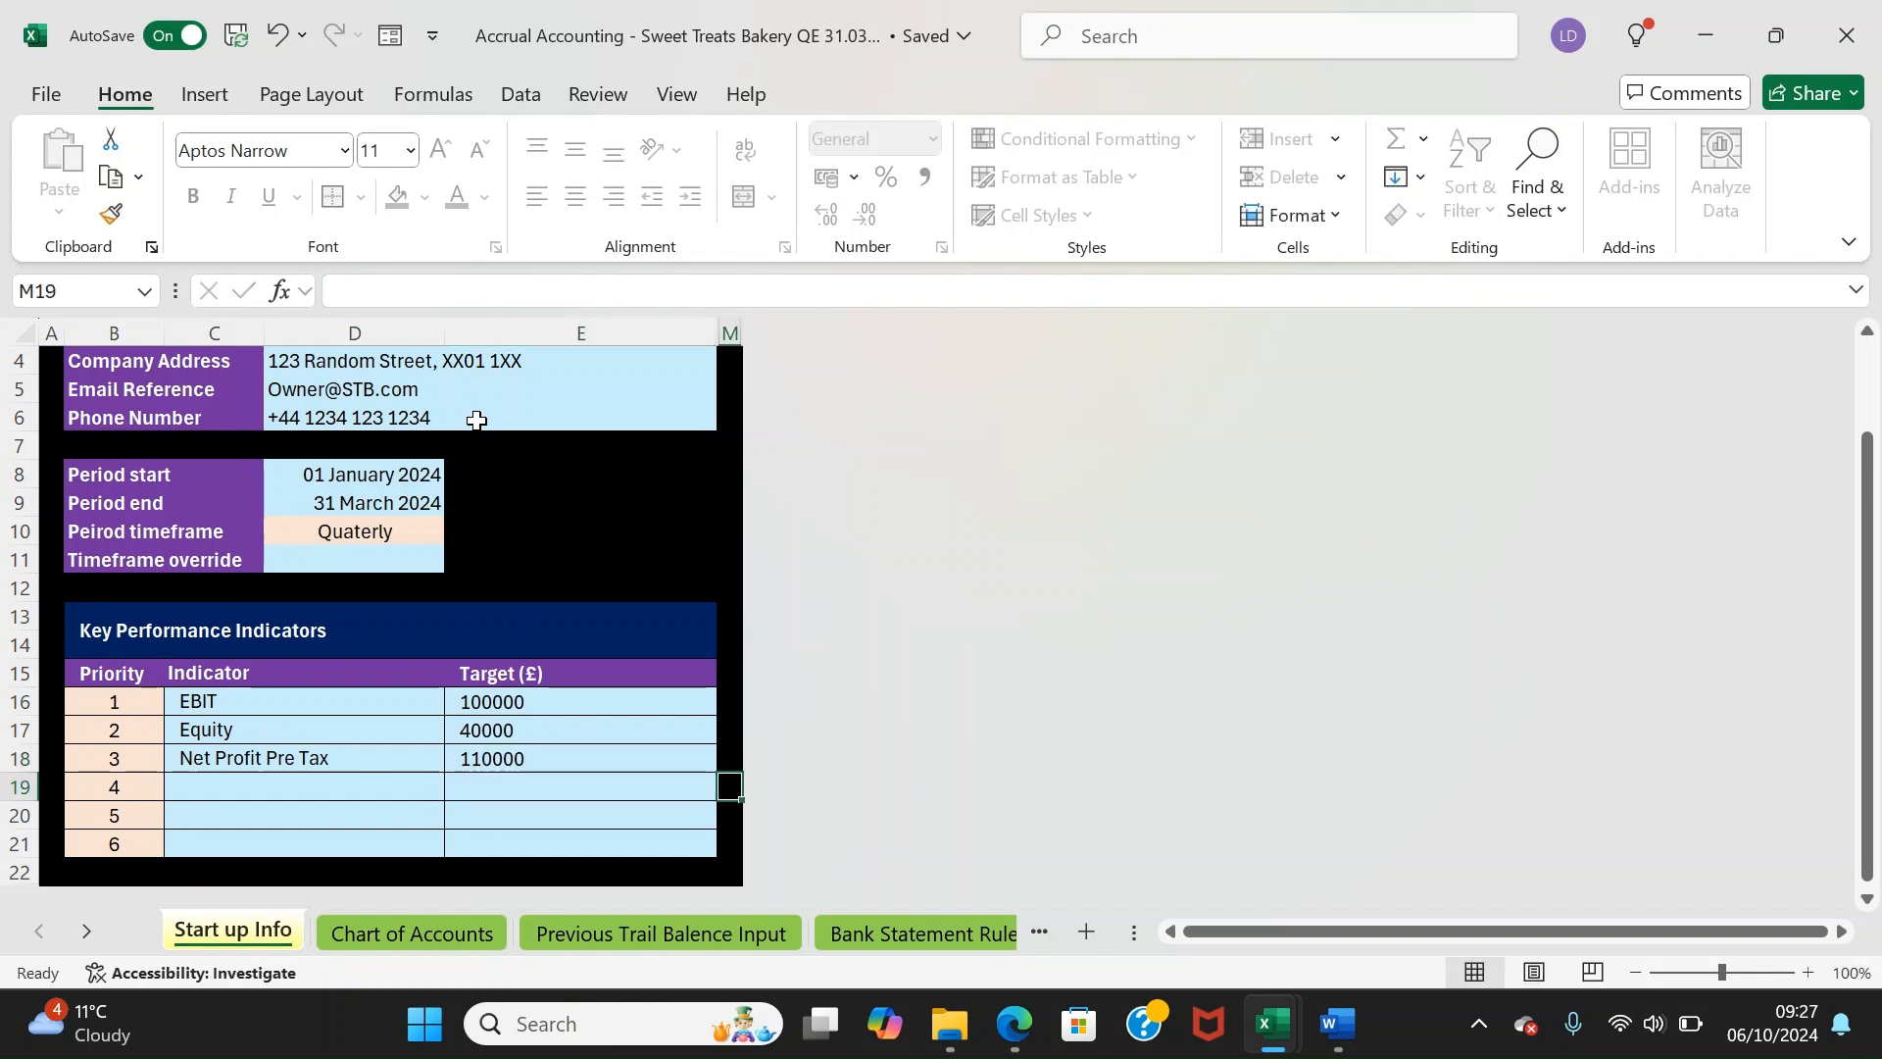
click(480, 922)
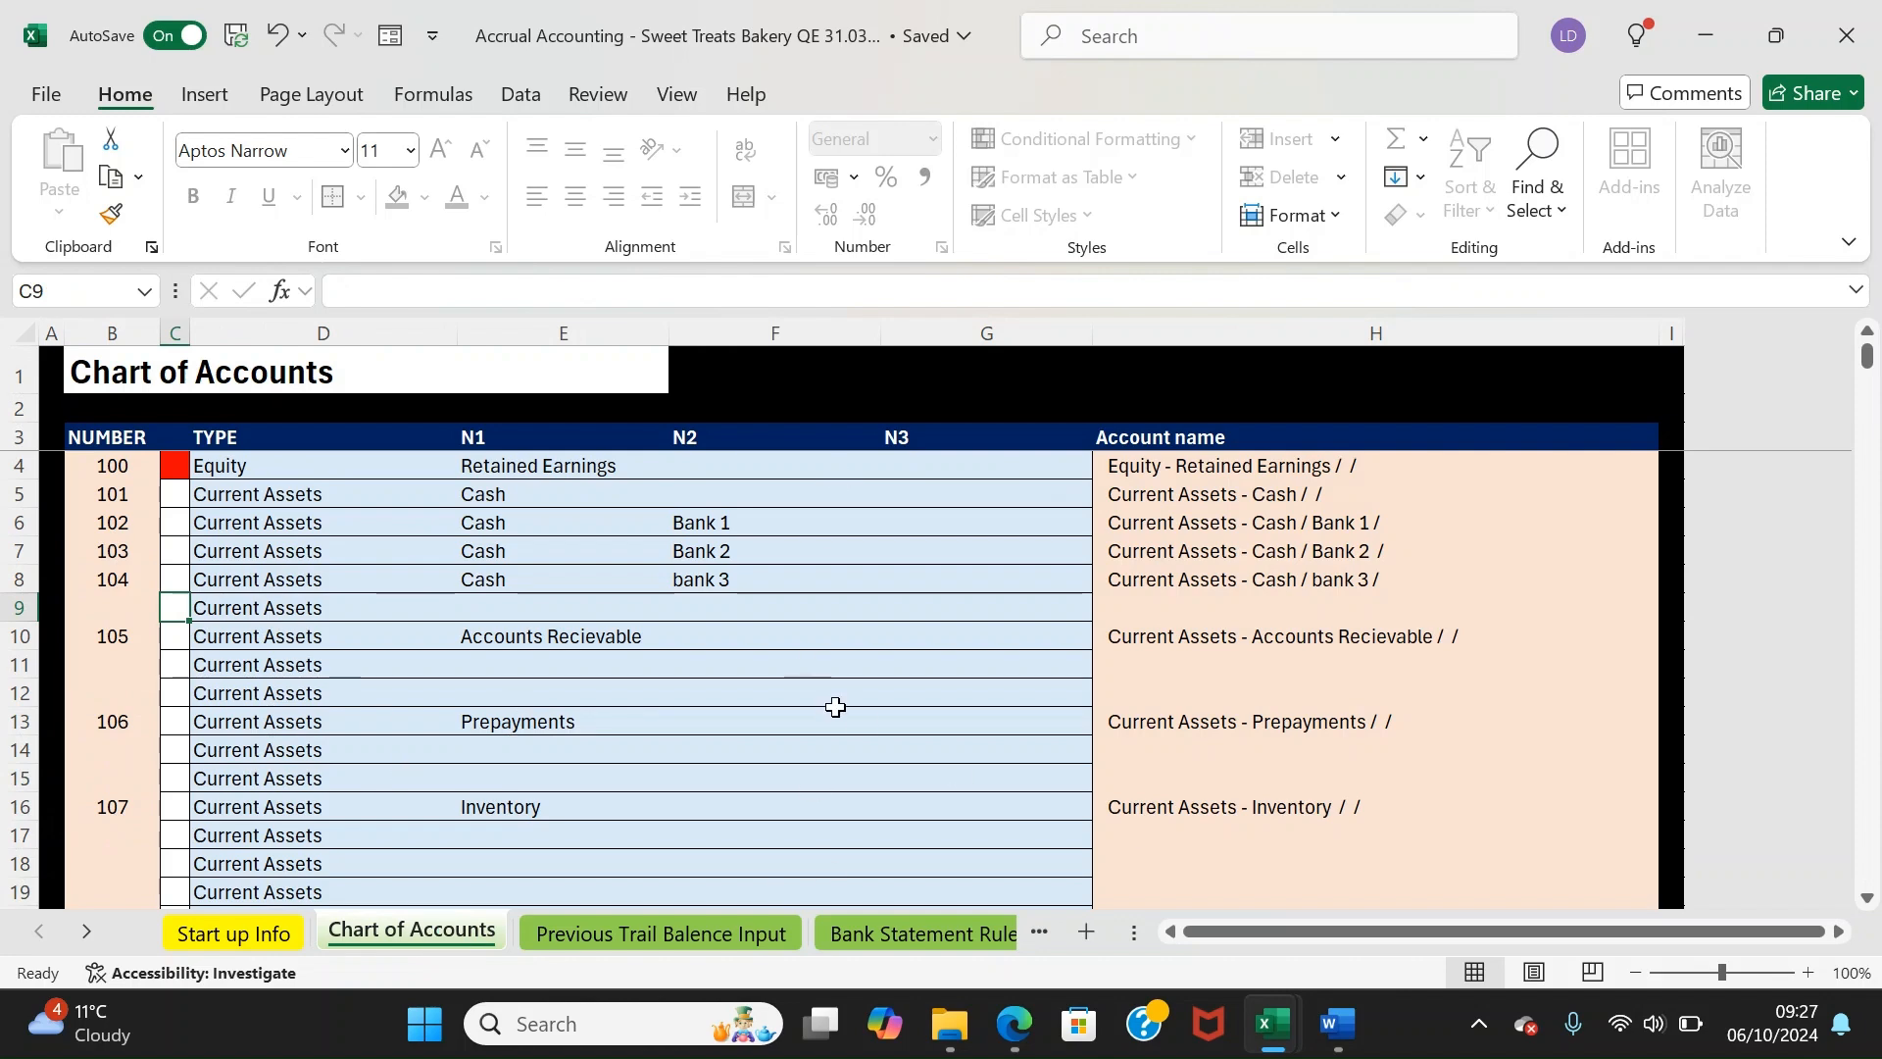
Copy Book1's trial balance rows A2:C17 and return to cell B8 on Previous Trail Balance Input
click(588, 938)
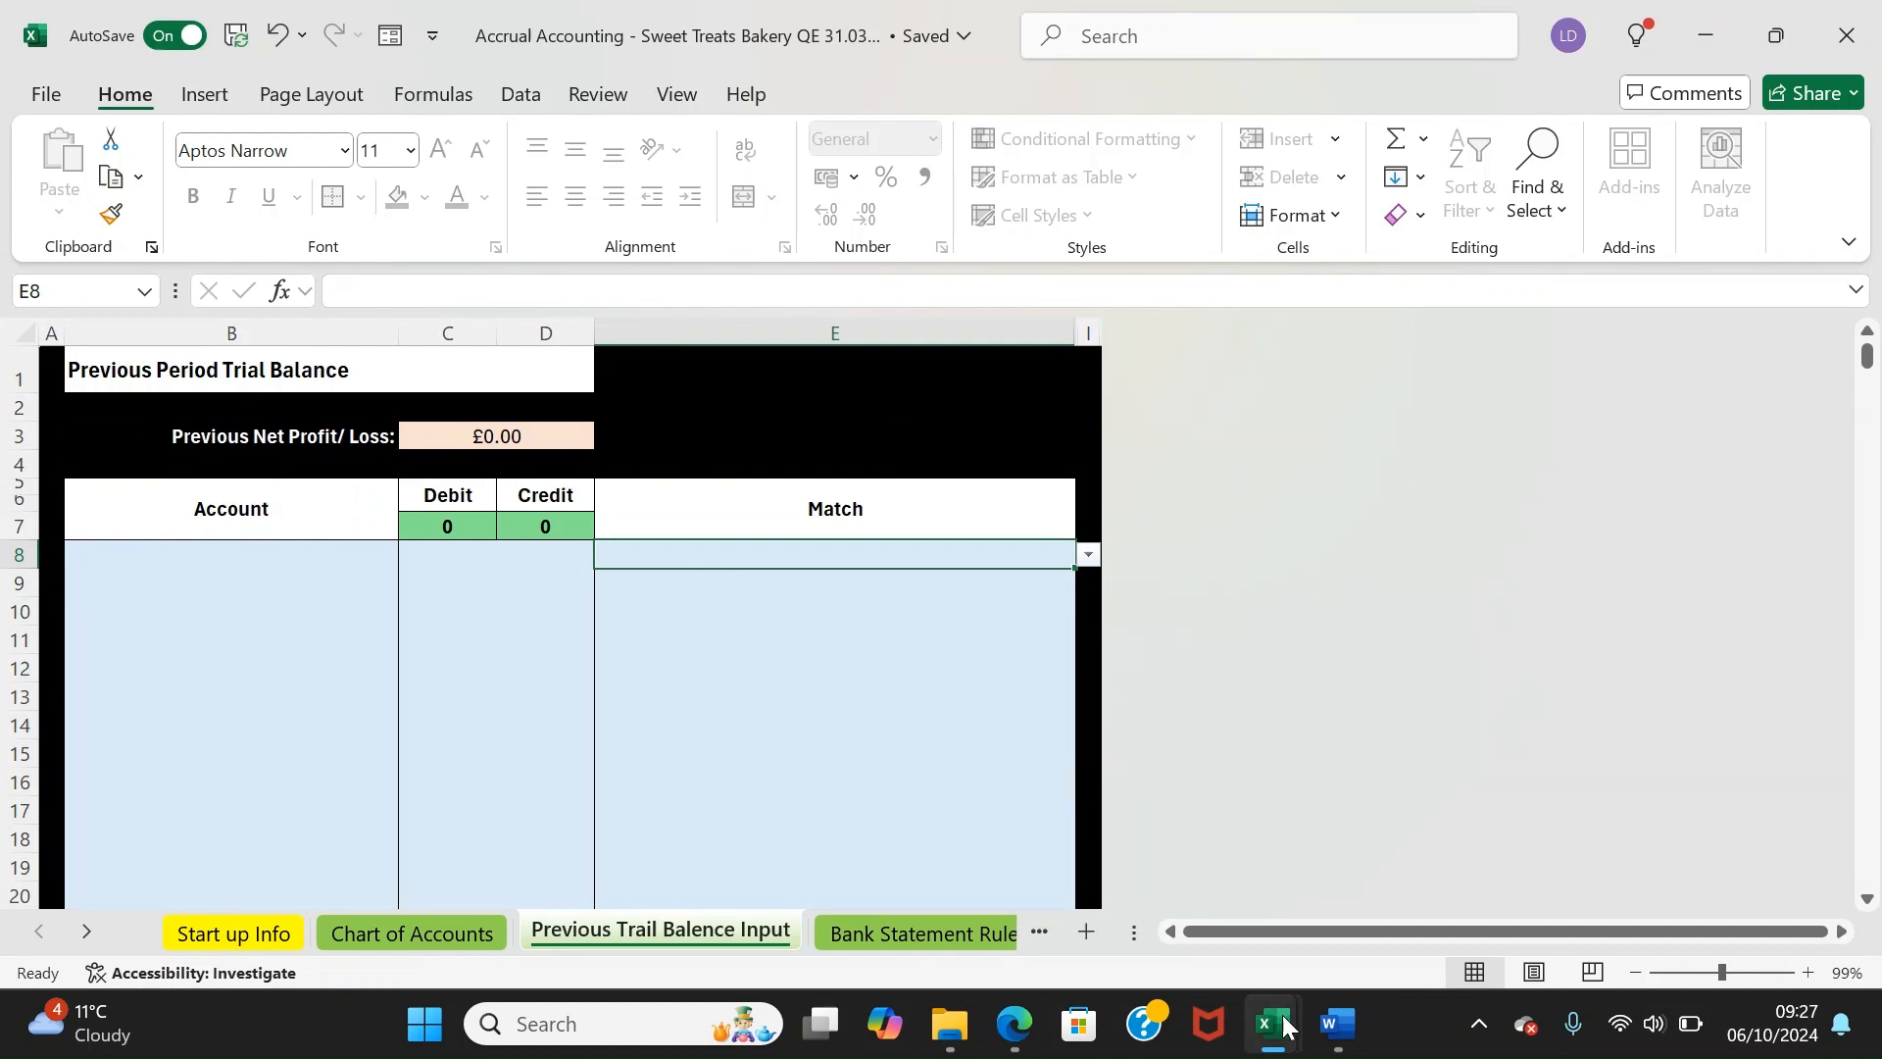
mouse_move(1280, 1015)
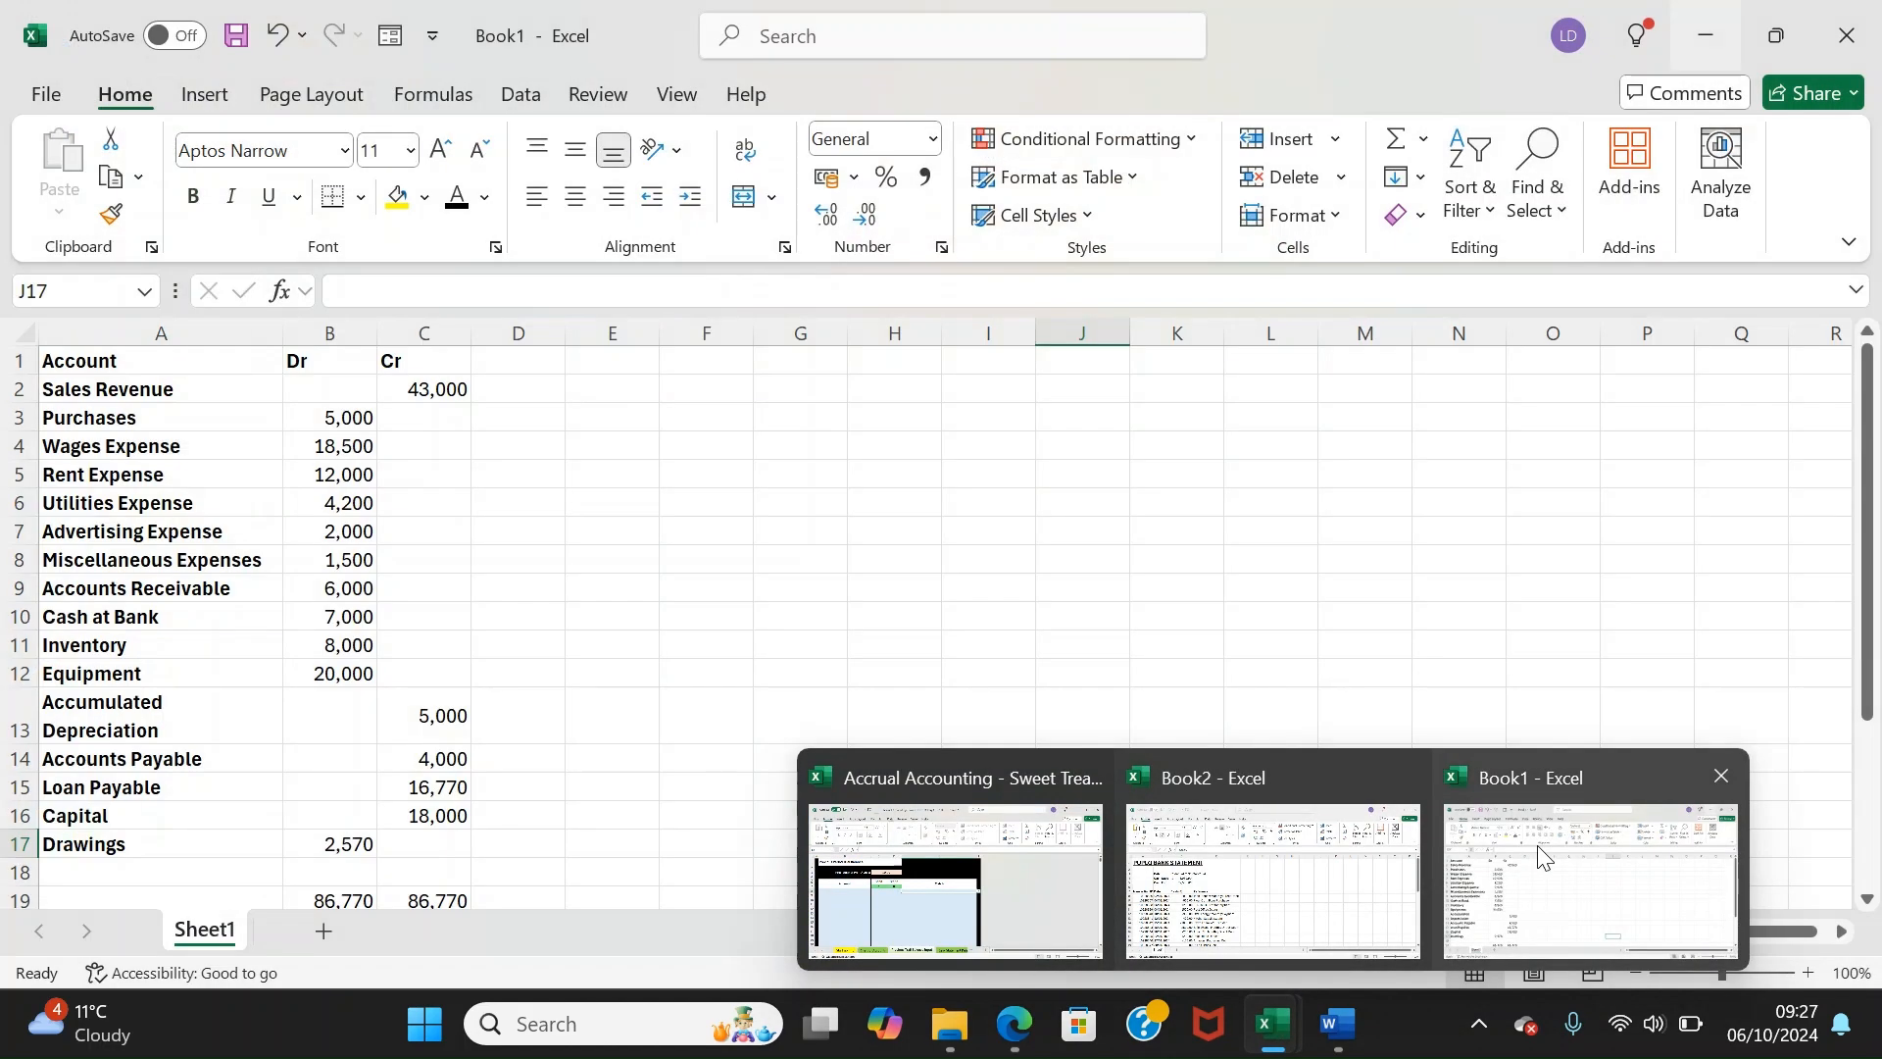
click(1538, 845)
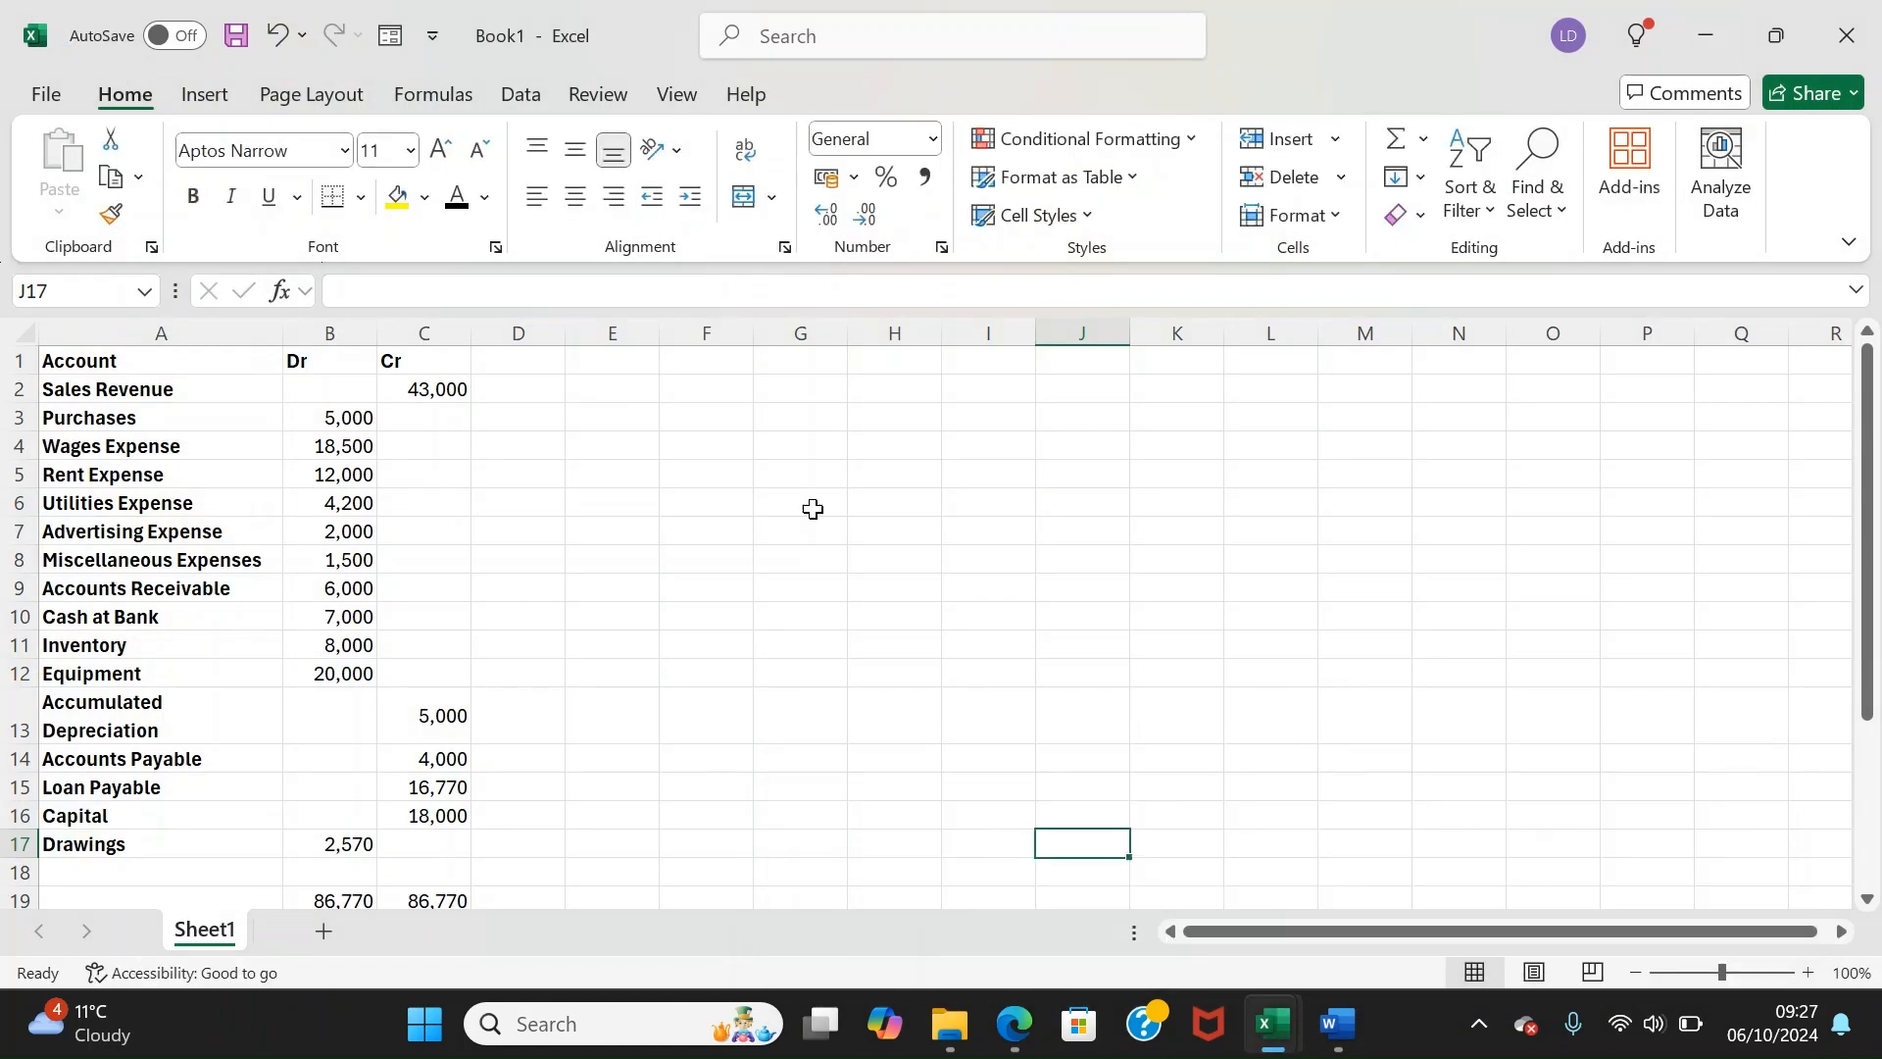
drag(430, 849, 136, 392)
key(ctrl+c)
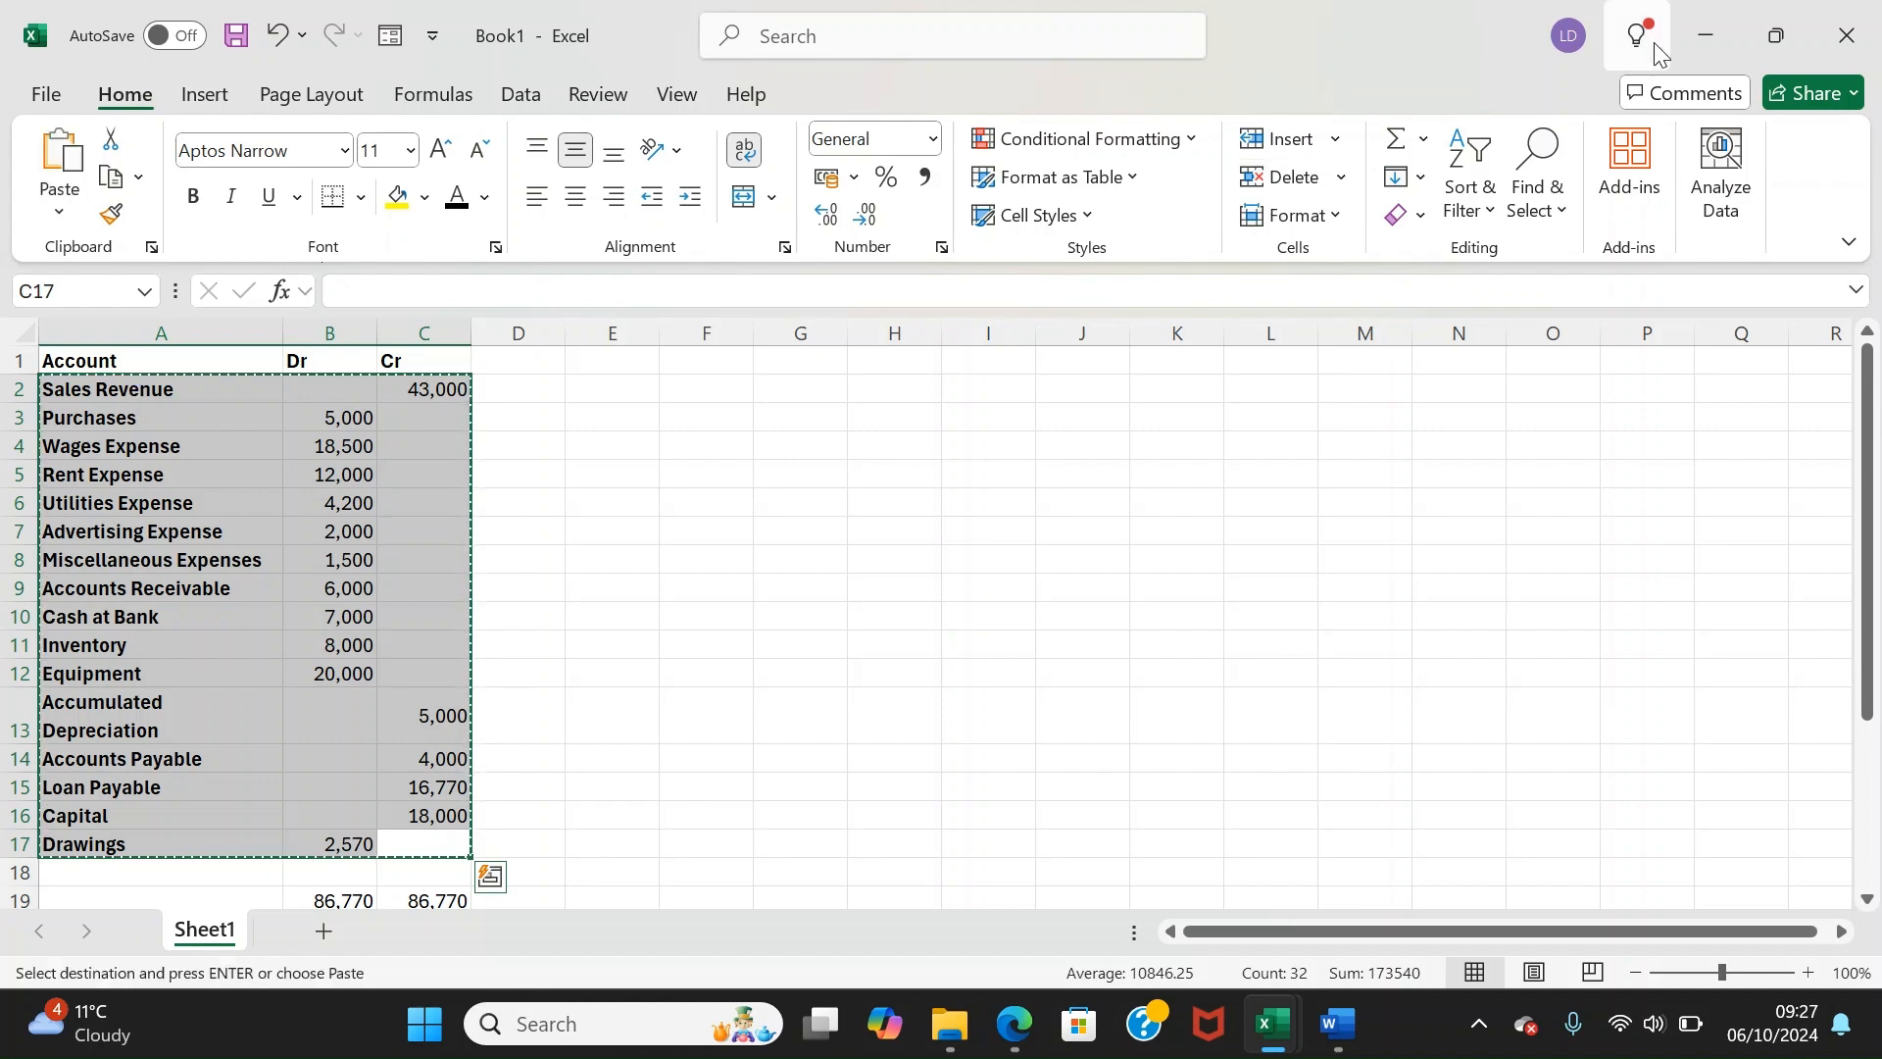
click(1710, 44)
click(311, 559)
key(Up)
key(Down)
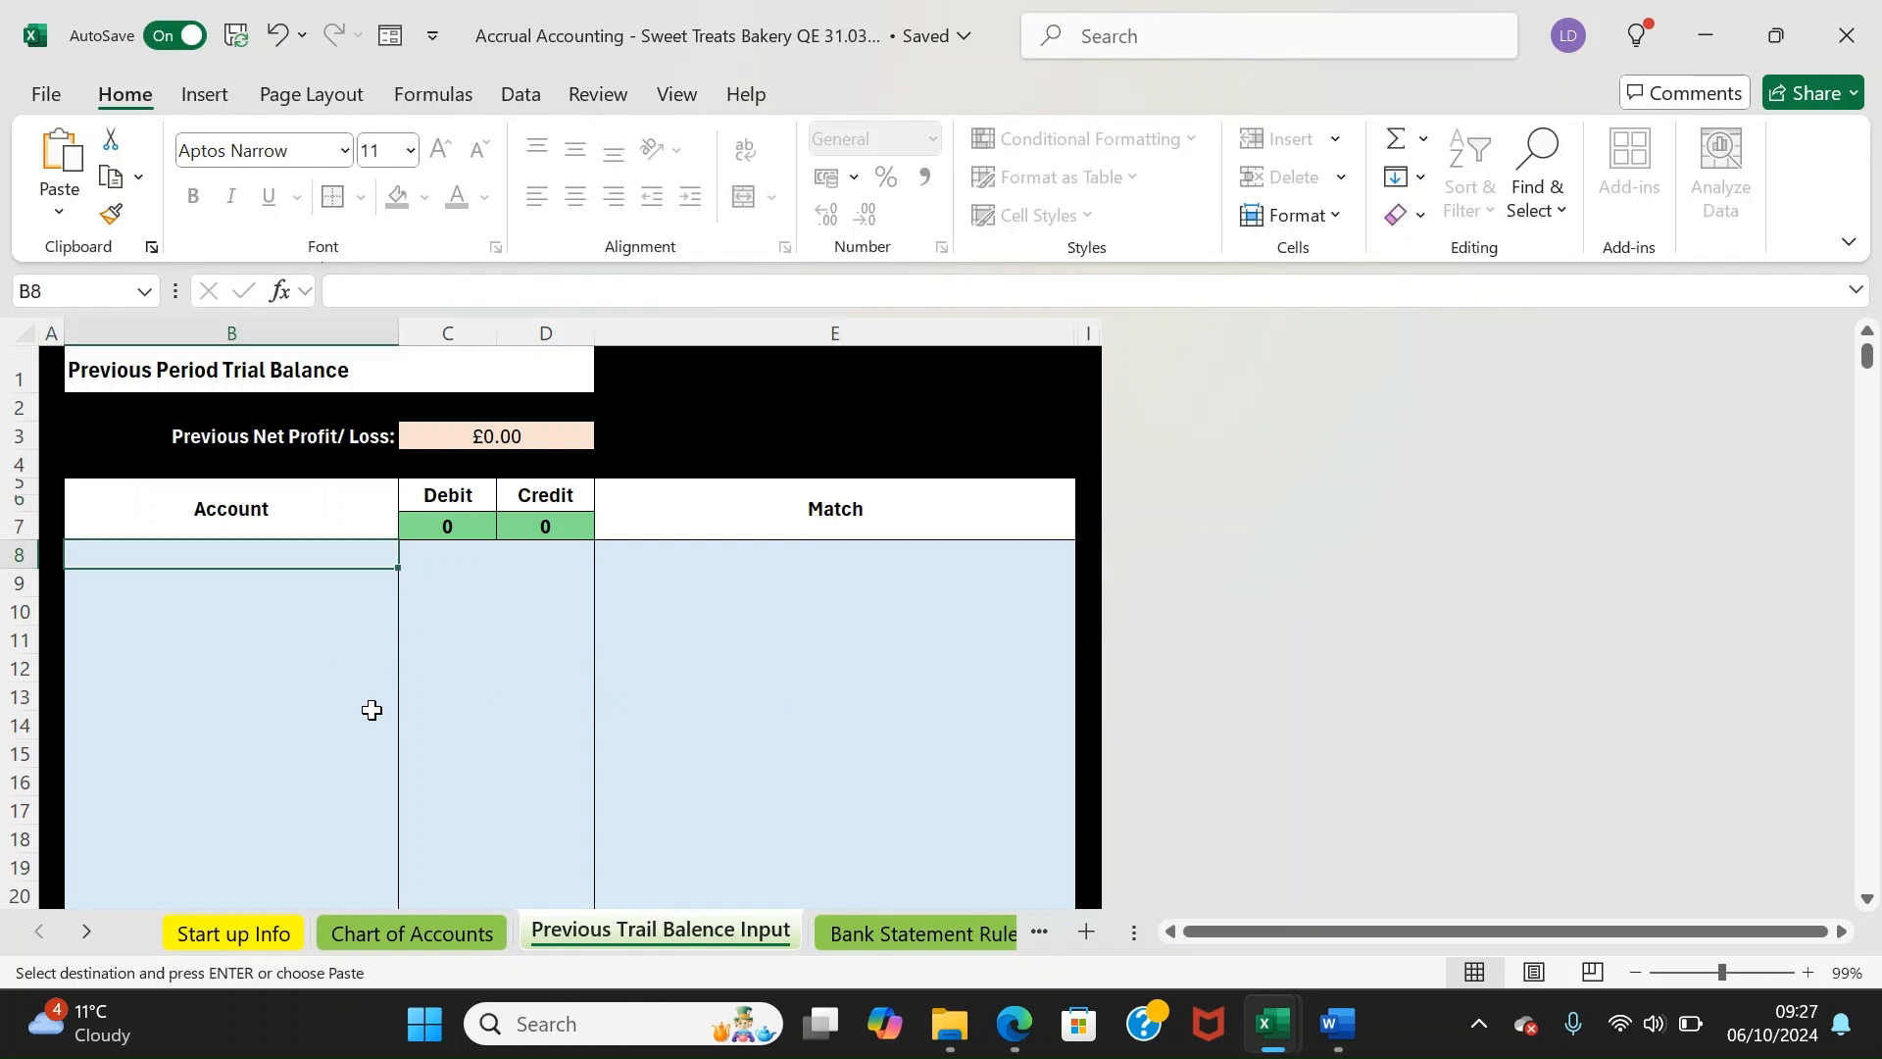
Paste the trial balance at B8, test the Sales Revenue credit 43000, then undo the change
right_click(201, 556)
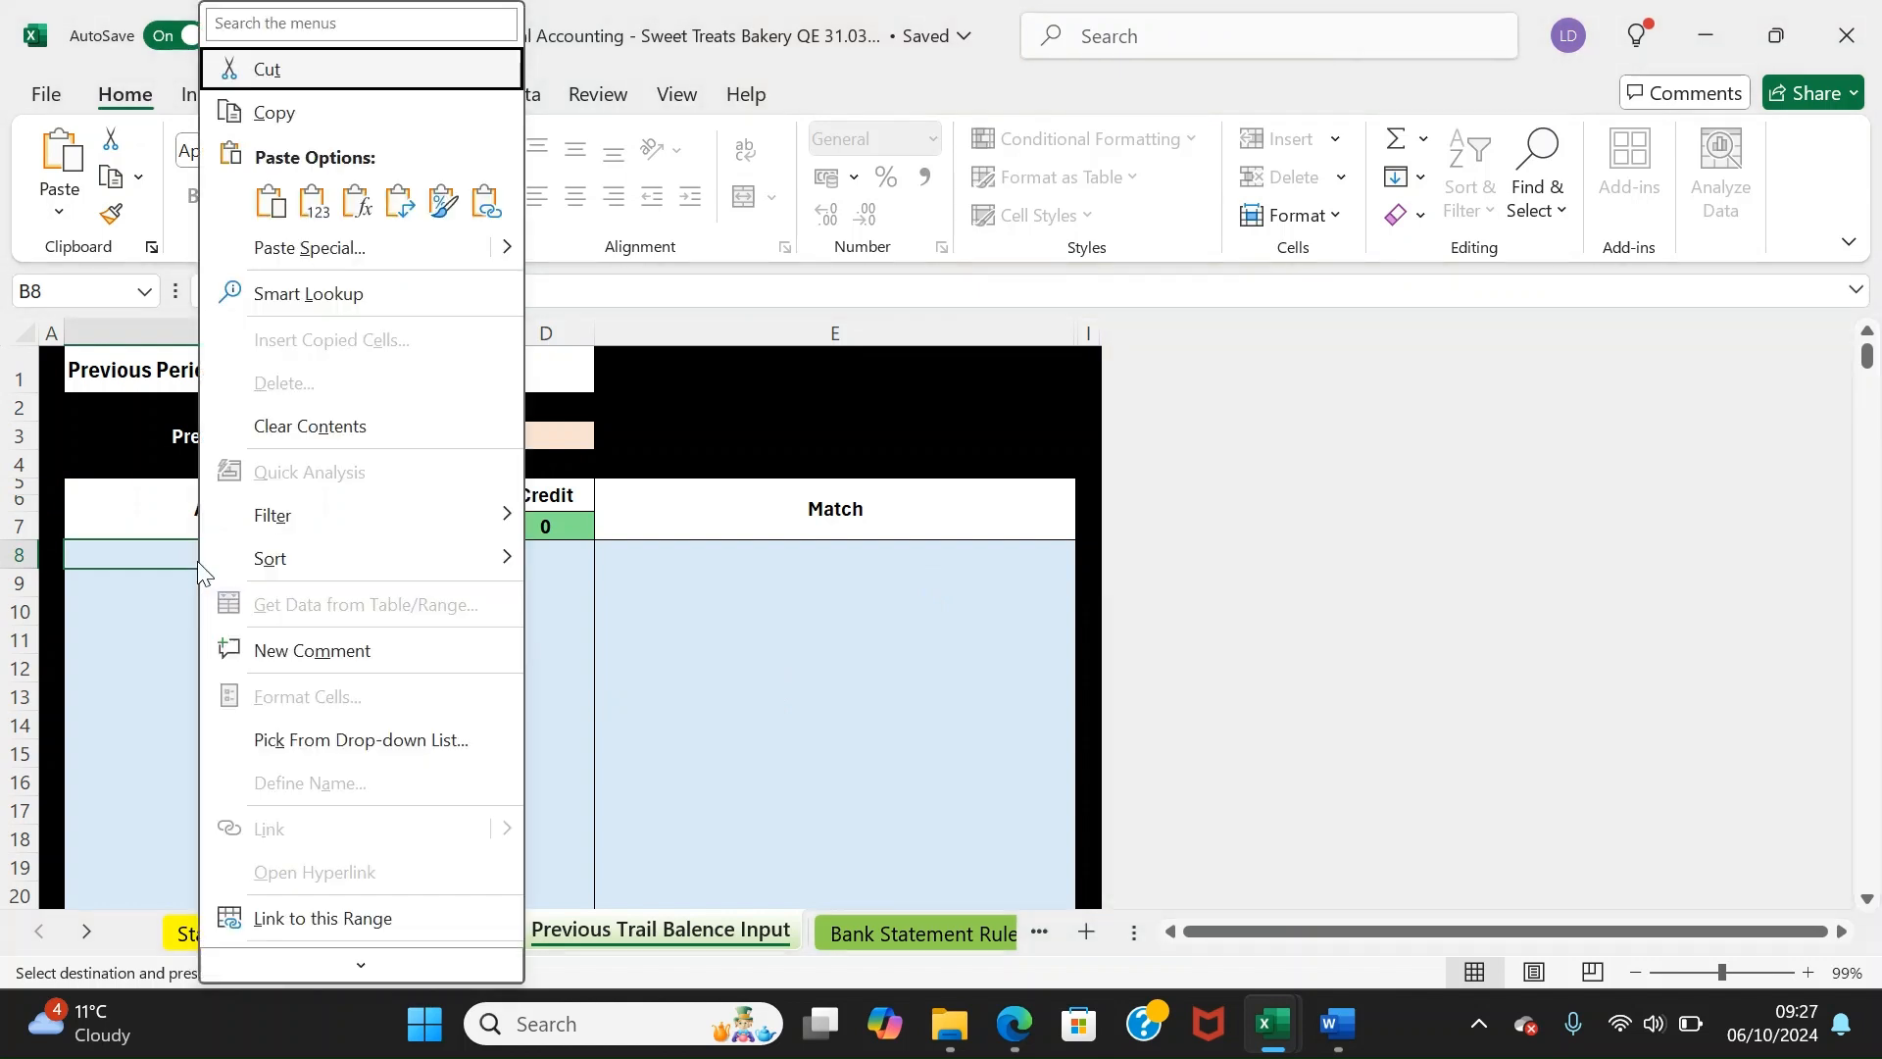
click(265, 204)
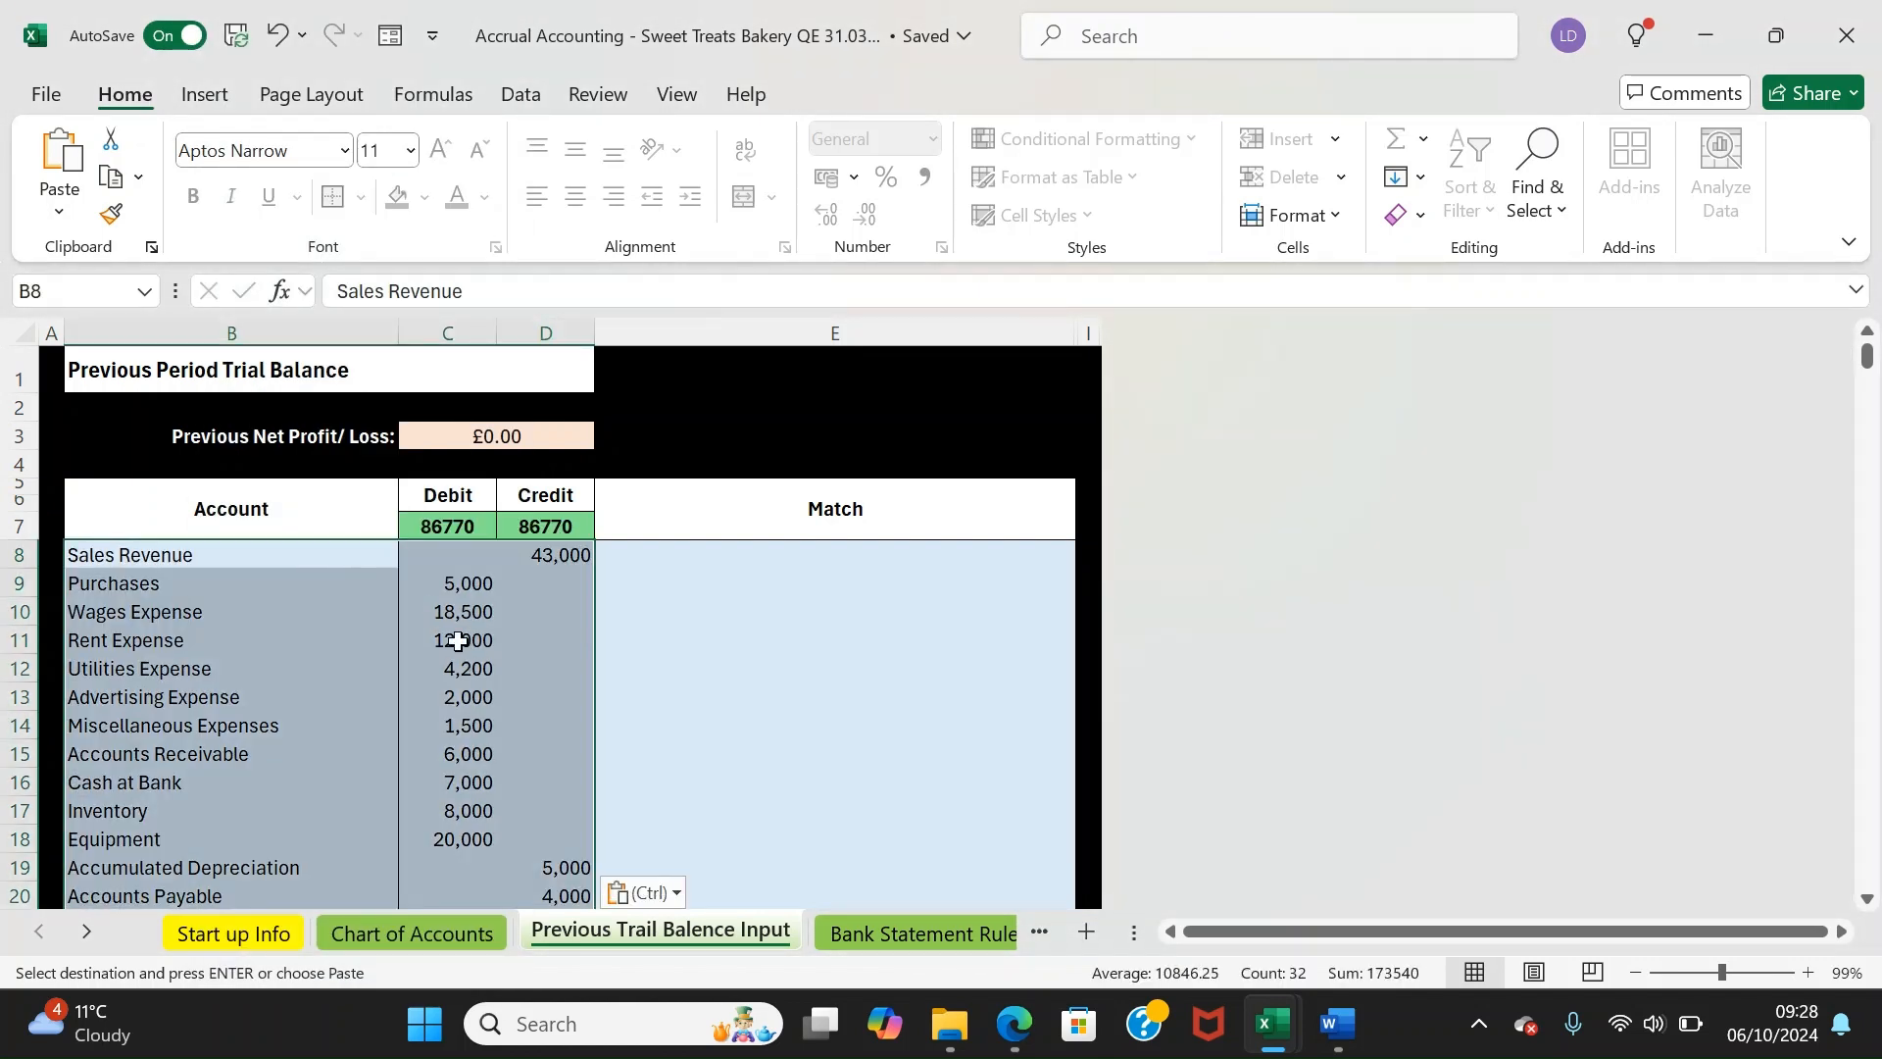
drag(438, 526, 545, 536)
click(546, 551)
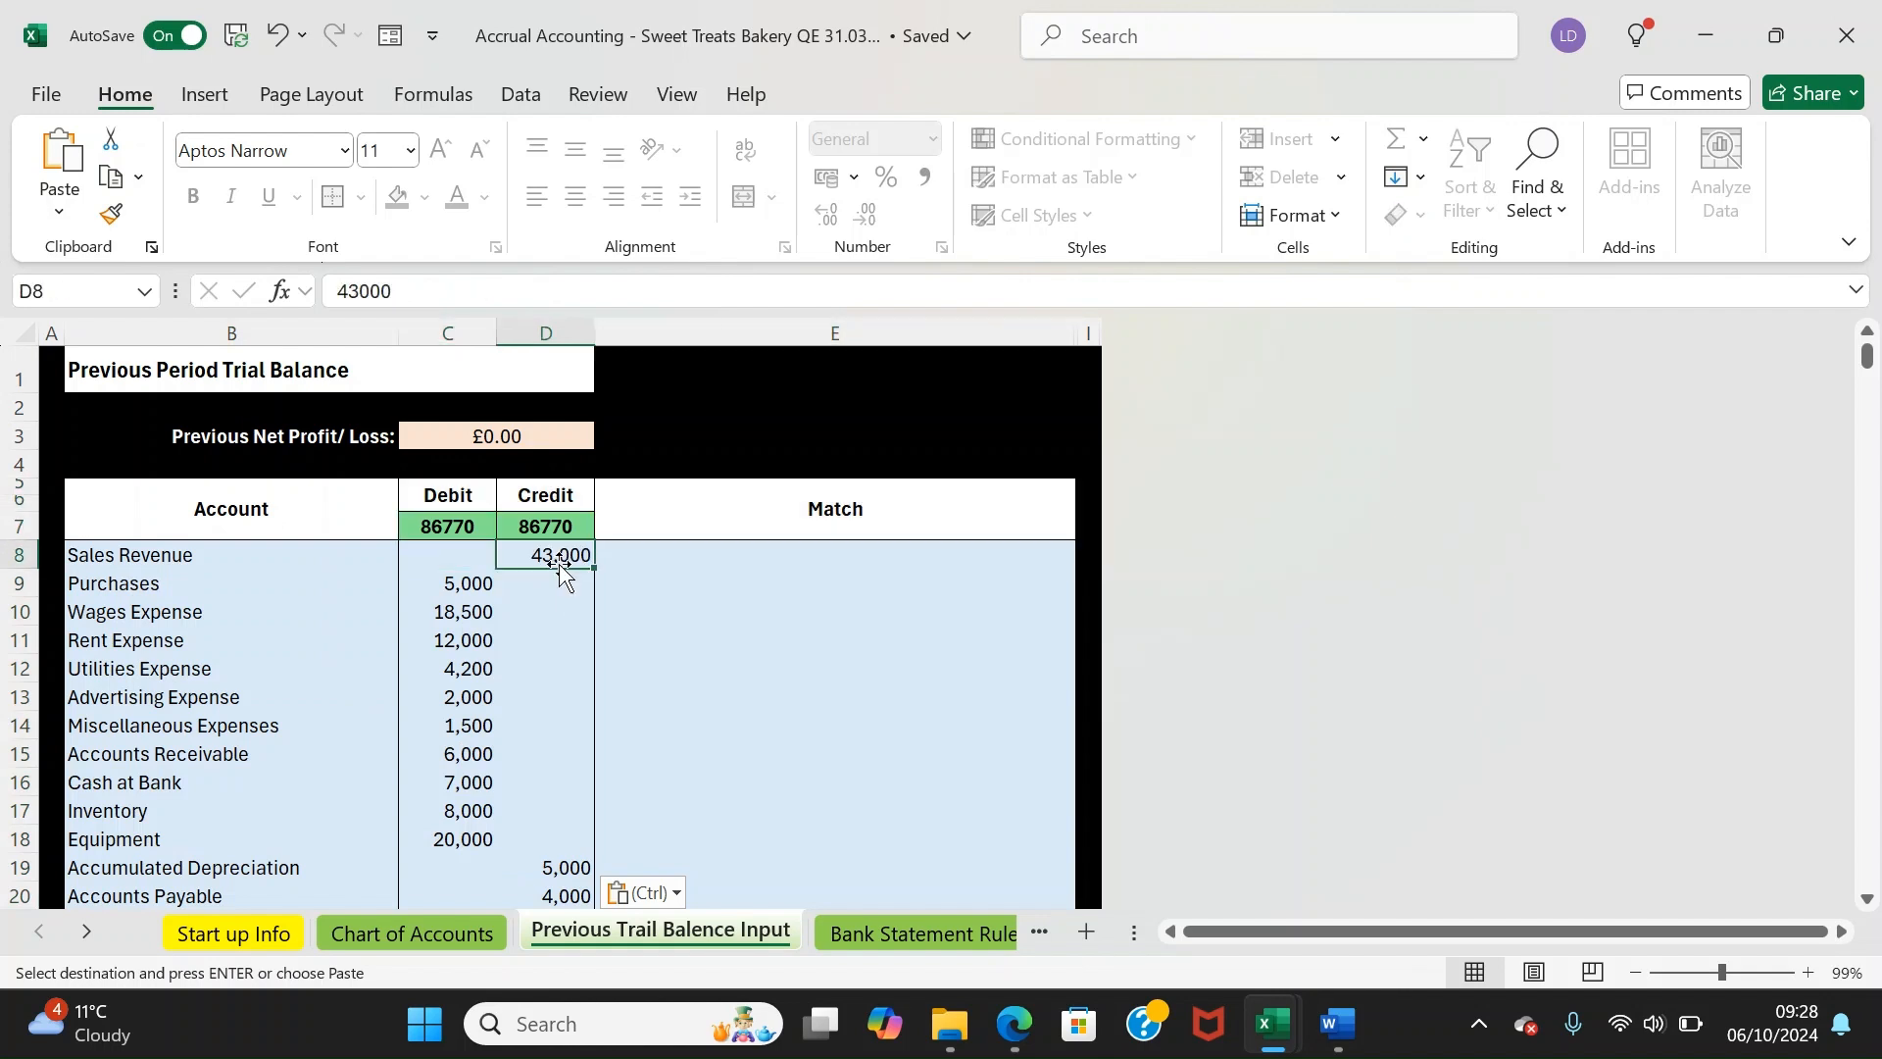
click(517, 307)
key(BackSpace)
text(1)
key(Return)
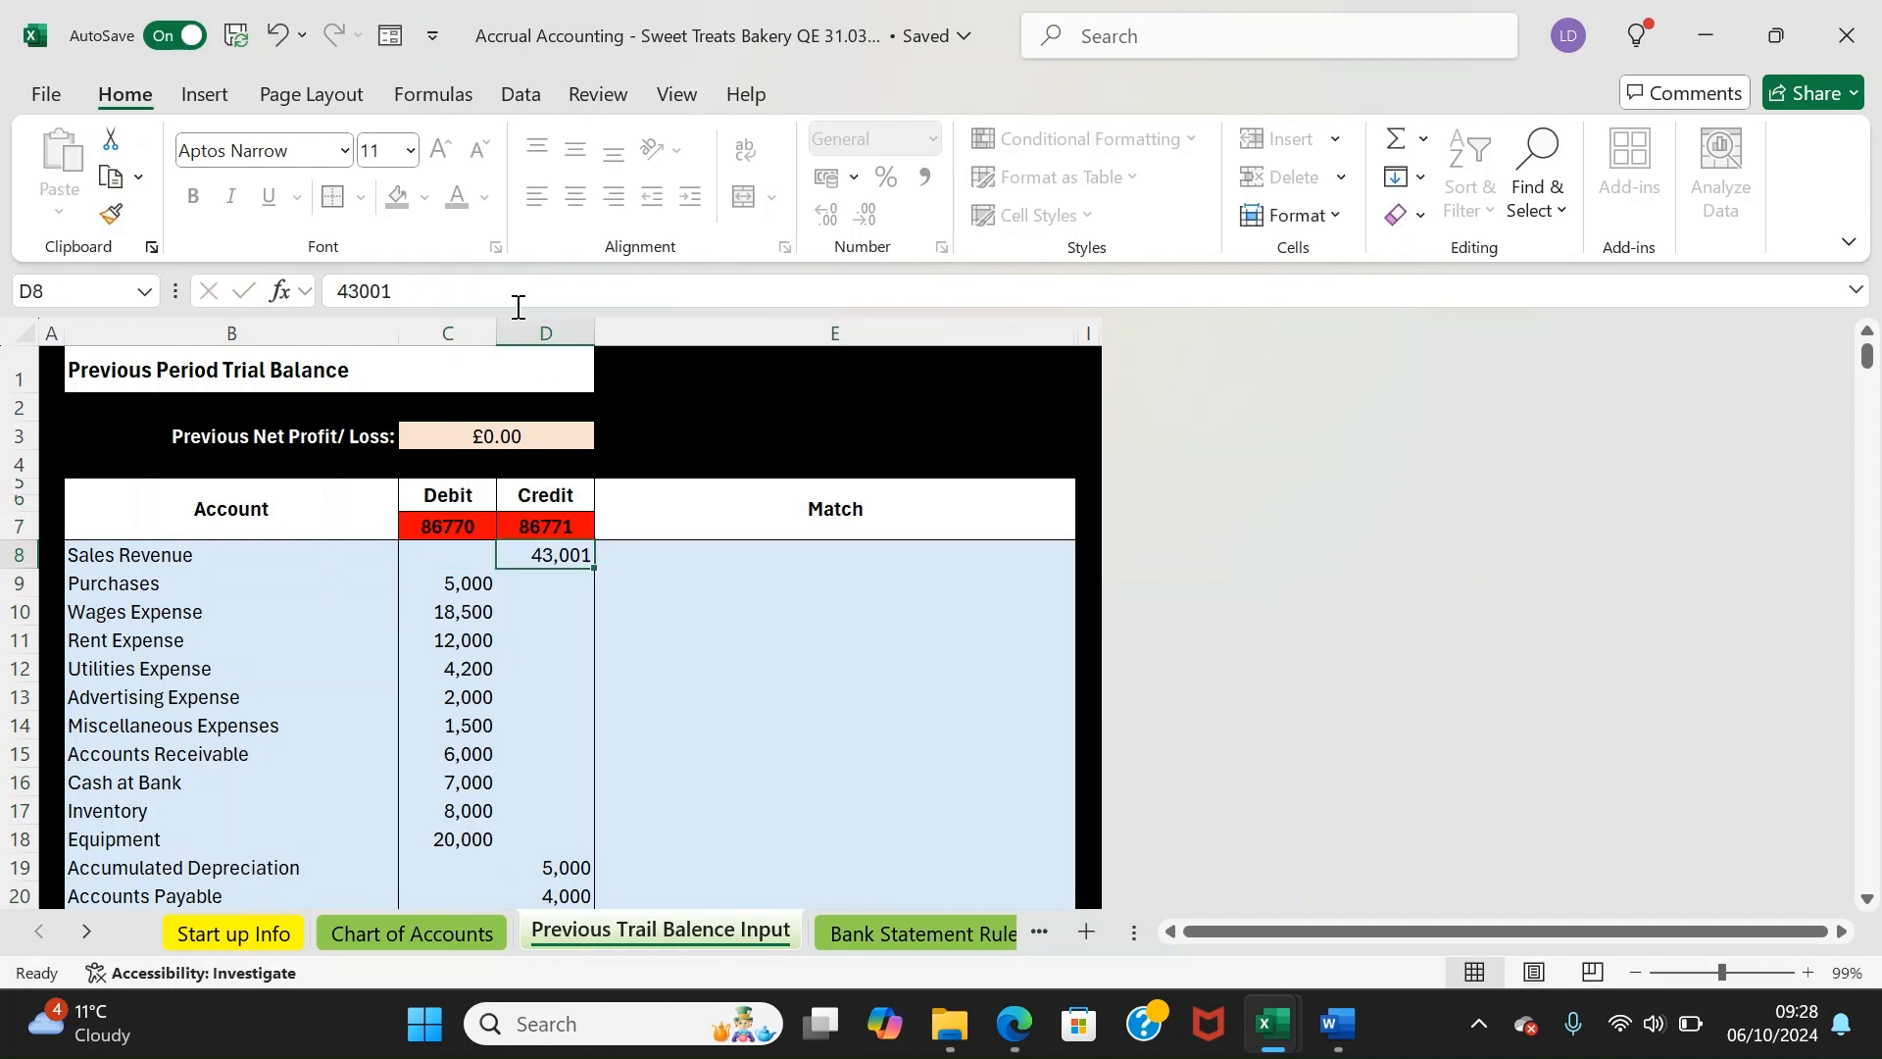
key(ctrl+z)
Review the Credit and Match columns, confirming debits and credits both total 86770
key(Down)
key(Down)
key(Down)
key(Down)
key(Down)
key(Down)
key(Down)
key(Down)
key(Down)
key(Down)
key(Down)
key(Down)
key(Down)
key(Down)
key(Down)
key(Down)
key(Down)
key(Down)
key(Down)
key(Down)
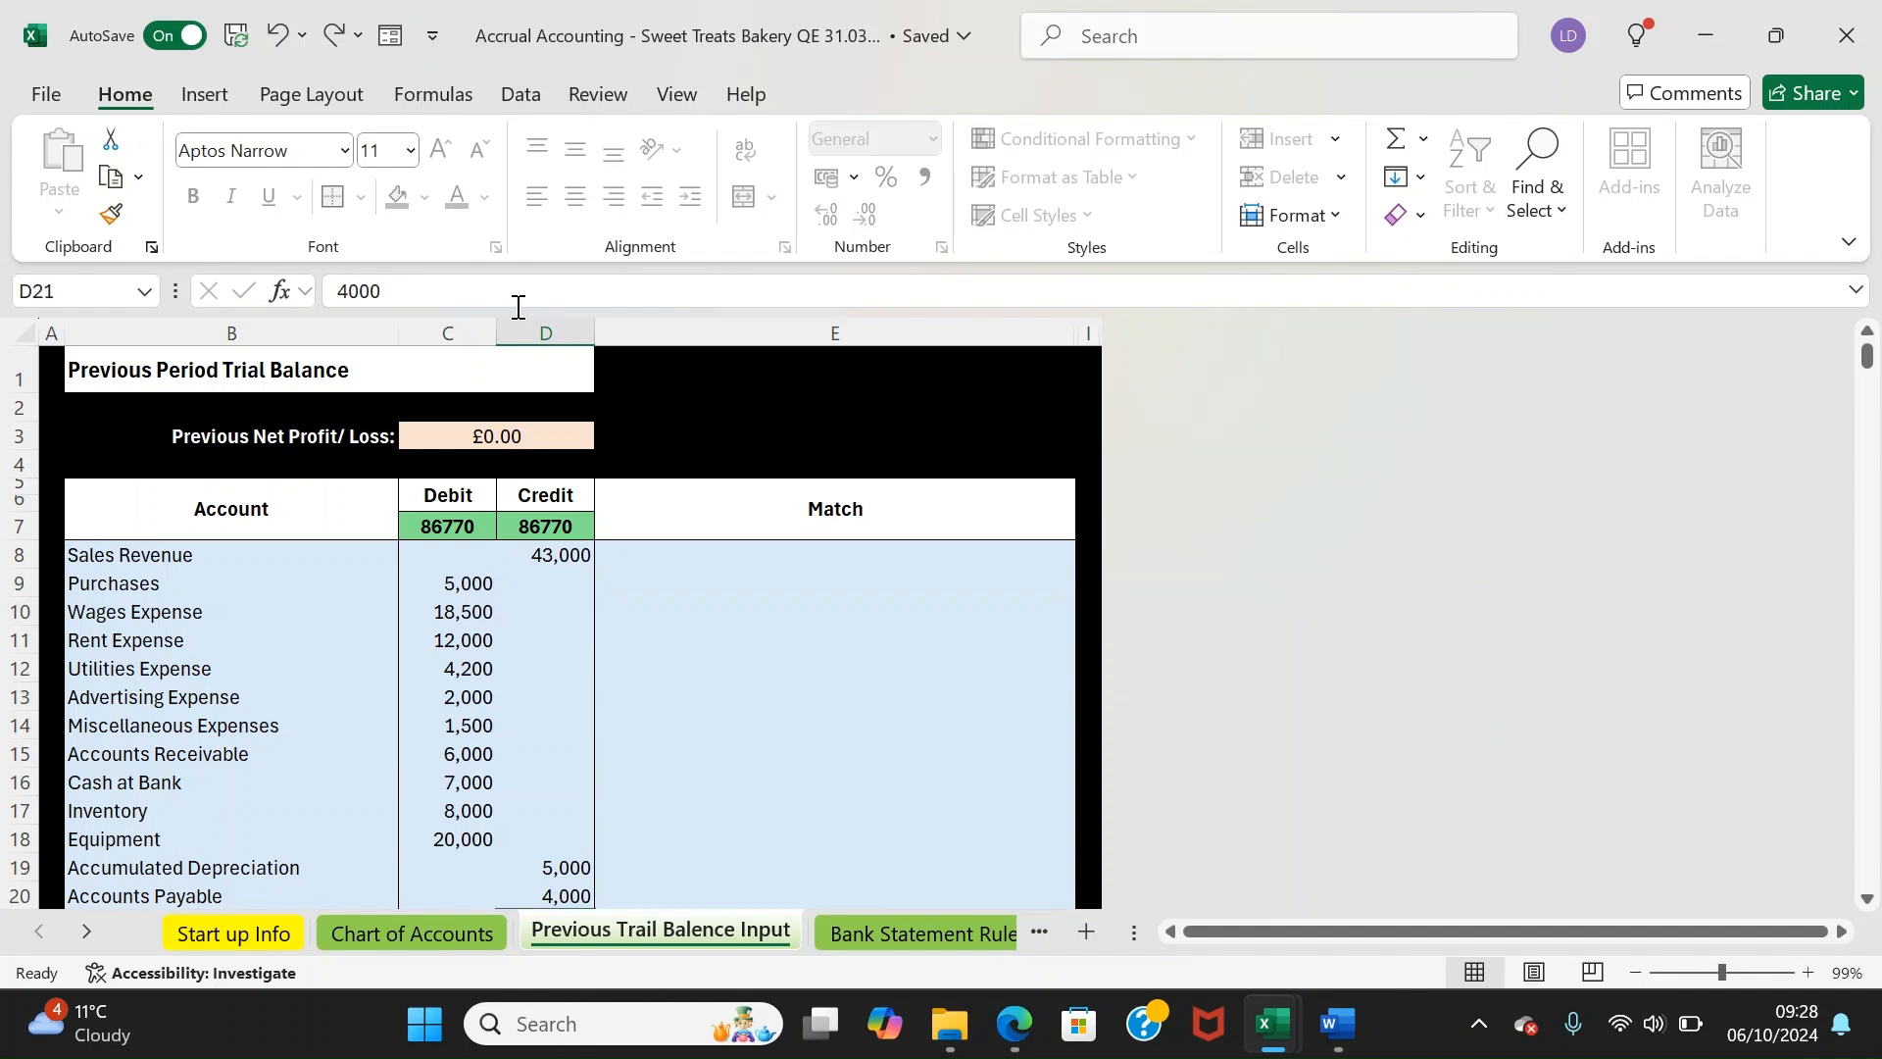
key(Up)
key(Up)
key(Up)
key(Up)
key(Up)
key(Up)
key(Up)
key(Up)
key(Up)
key(Up)
key(Up)
key(Up)
key(Up)
key(Up)
key(Up)
key(Up)
key(Up)
key(Up)
key(Up)
key(Up)
key(Up)
key(Up)
key(Up)
key(Up)
key(Up)
key(Up)
key(Up)
key(Up)
key(Down)
key(Down)
key(Down)
key(Down)
key(Down)
key(Down)
key(Down)
key(Down)
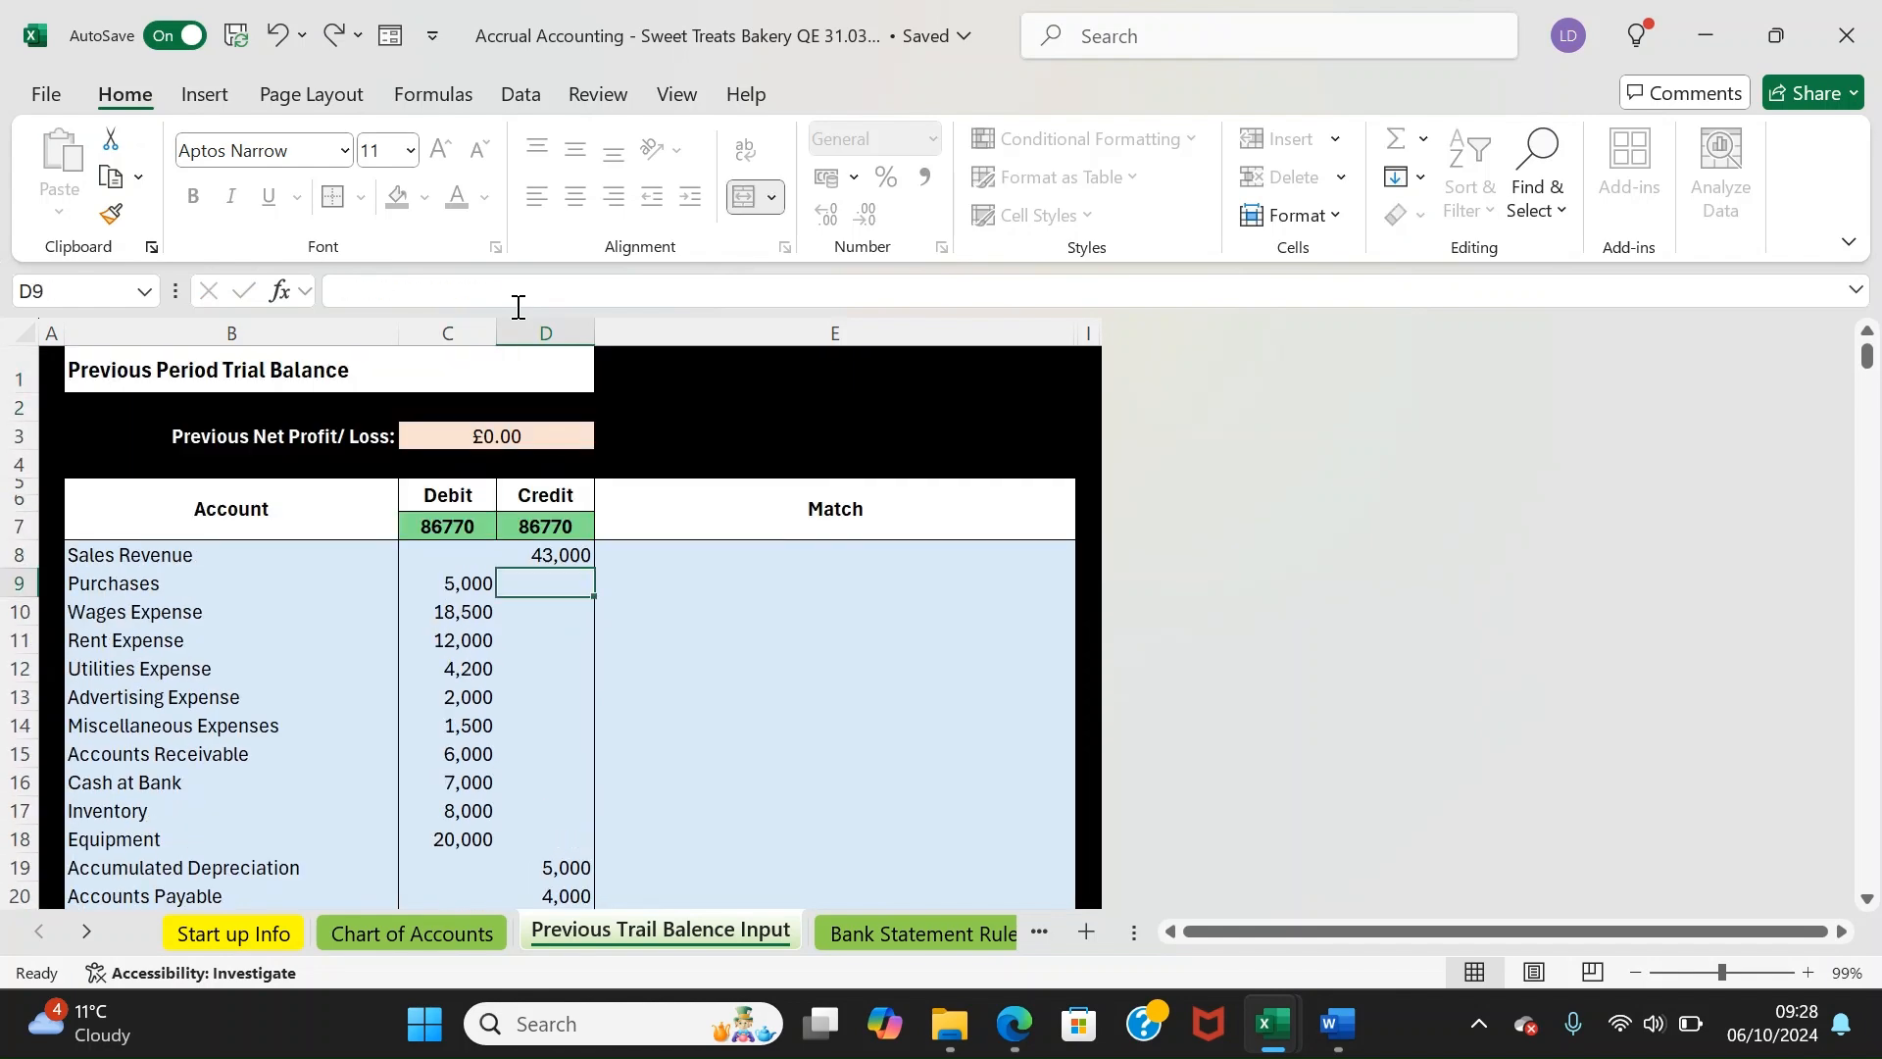
key(Up)
key(Up)
key(Left)
key(Left)
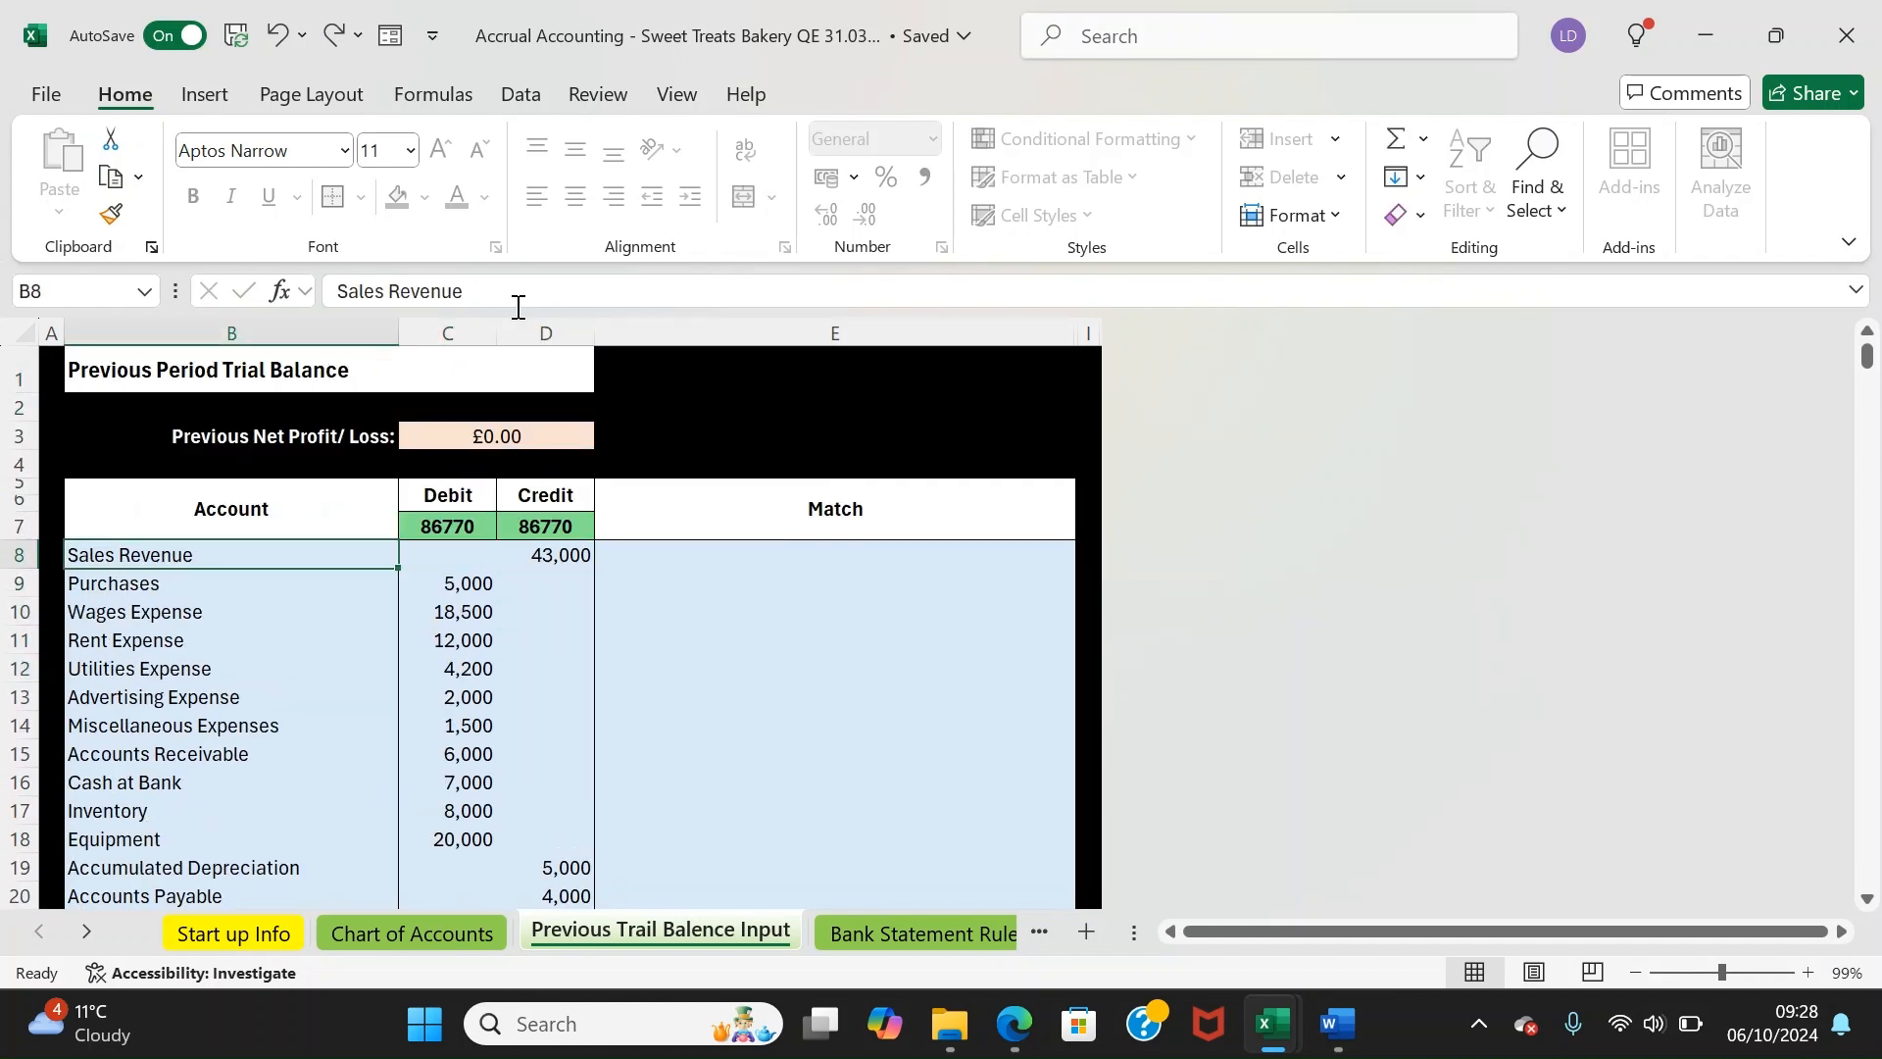
key(Right)
key(Right)
key(Right)
key(Down)
key(Down)
key(Down)
key(Down)
key(Down)
key(Down)
key(Down)
key(Down)
key(Down)
key(Down)
key(Down)
key(Down)
key(Down)
key(Down)
key(Down)
key(Down)
key(Down)
key(Down)
key(Down)
key(Down)
key(Up)
key(Up)
key(Up)
key(Up)
key(Up)
key(Up)
key(Up)
key(Up)
key(Up)
key(Up)
key(Up)
key(Up)
key(Up)
key(Up)
key(Up)
key(Up)
key(Up)
key(Up)
key(Up)
key(Up)
key(Down)
key(Down)
key(Down)
key(Down)
key(Down)
key(Down)
key(Down)
Paste the Bank 1 account name from Chart of Accounts H6 over the Cash at Bank entry
click(495, 941)
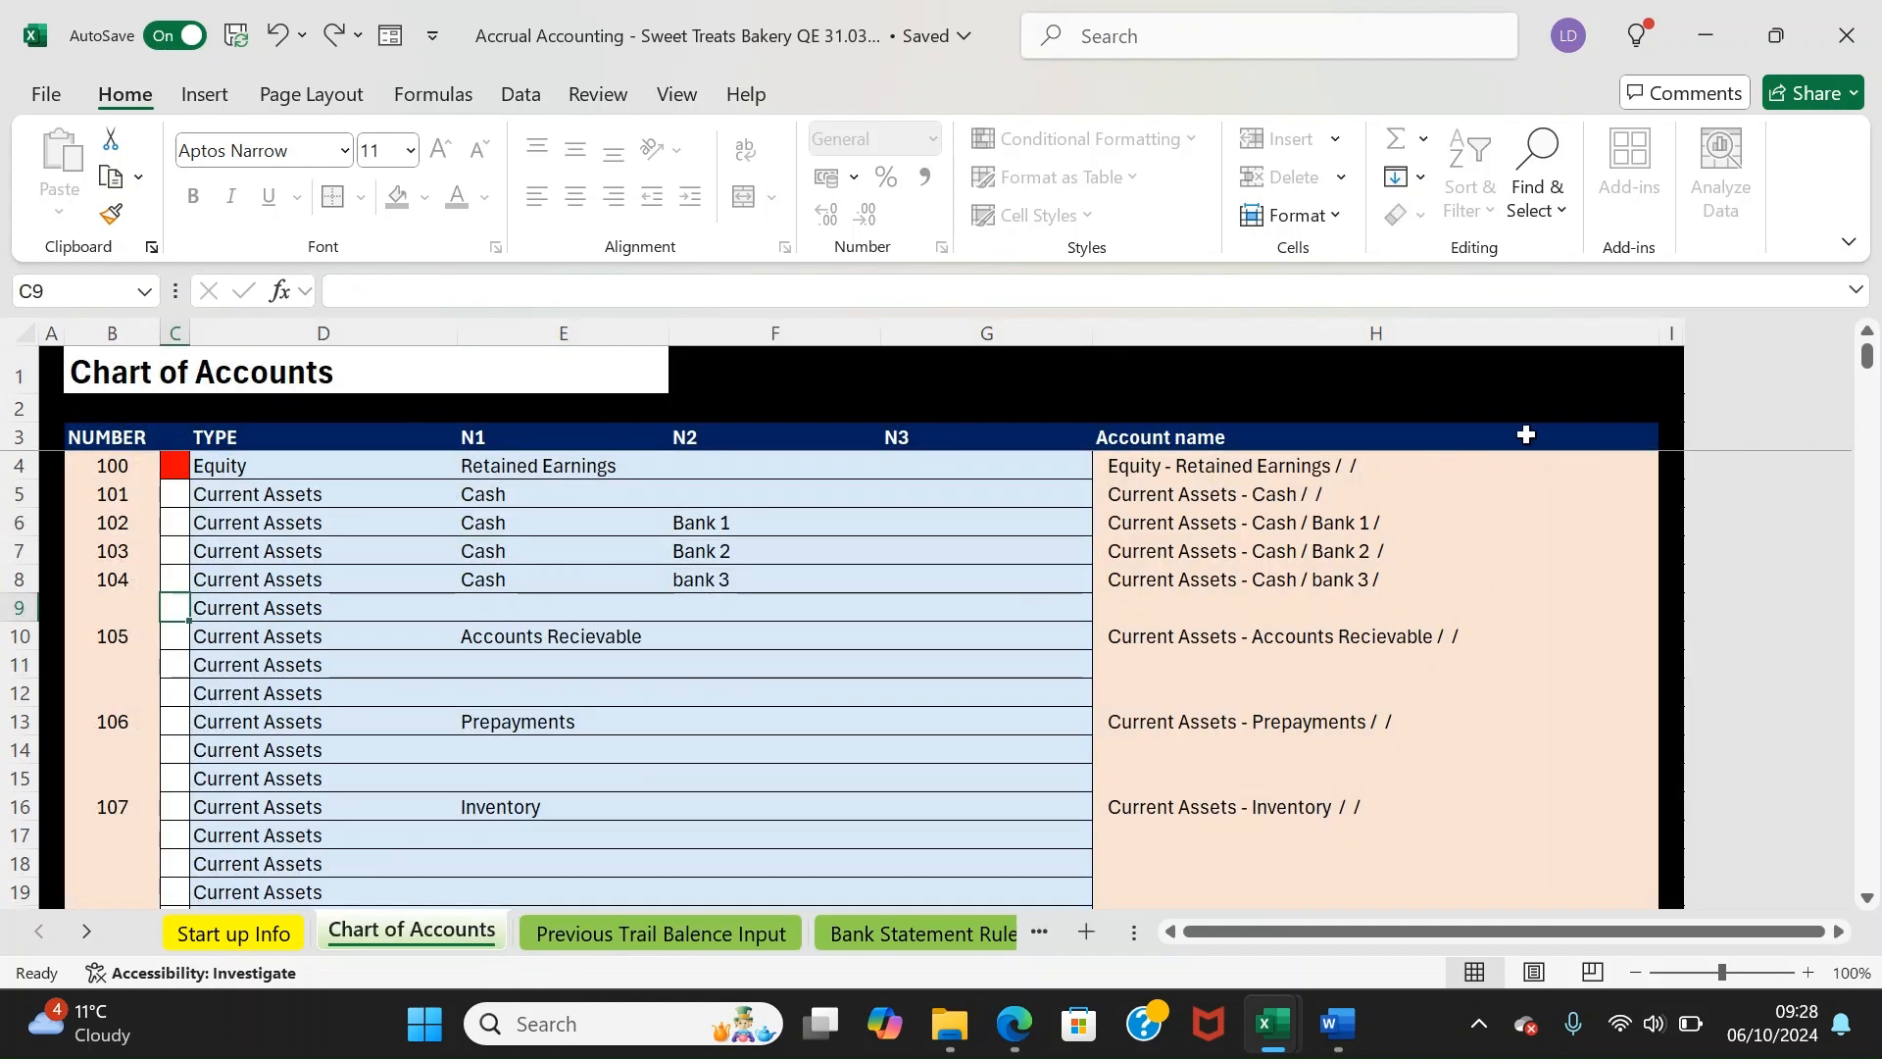
click(1298, 527)
key(ctrl+c)
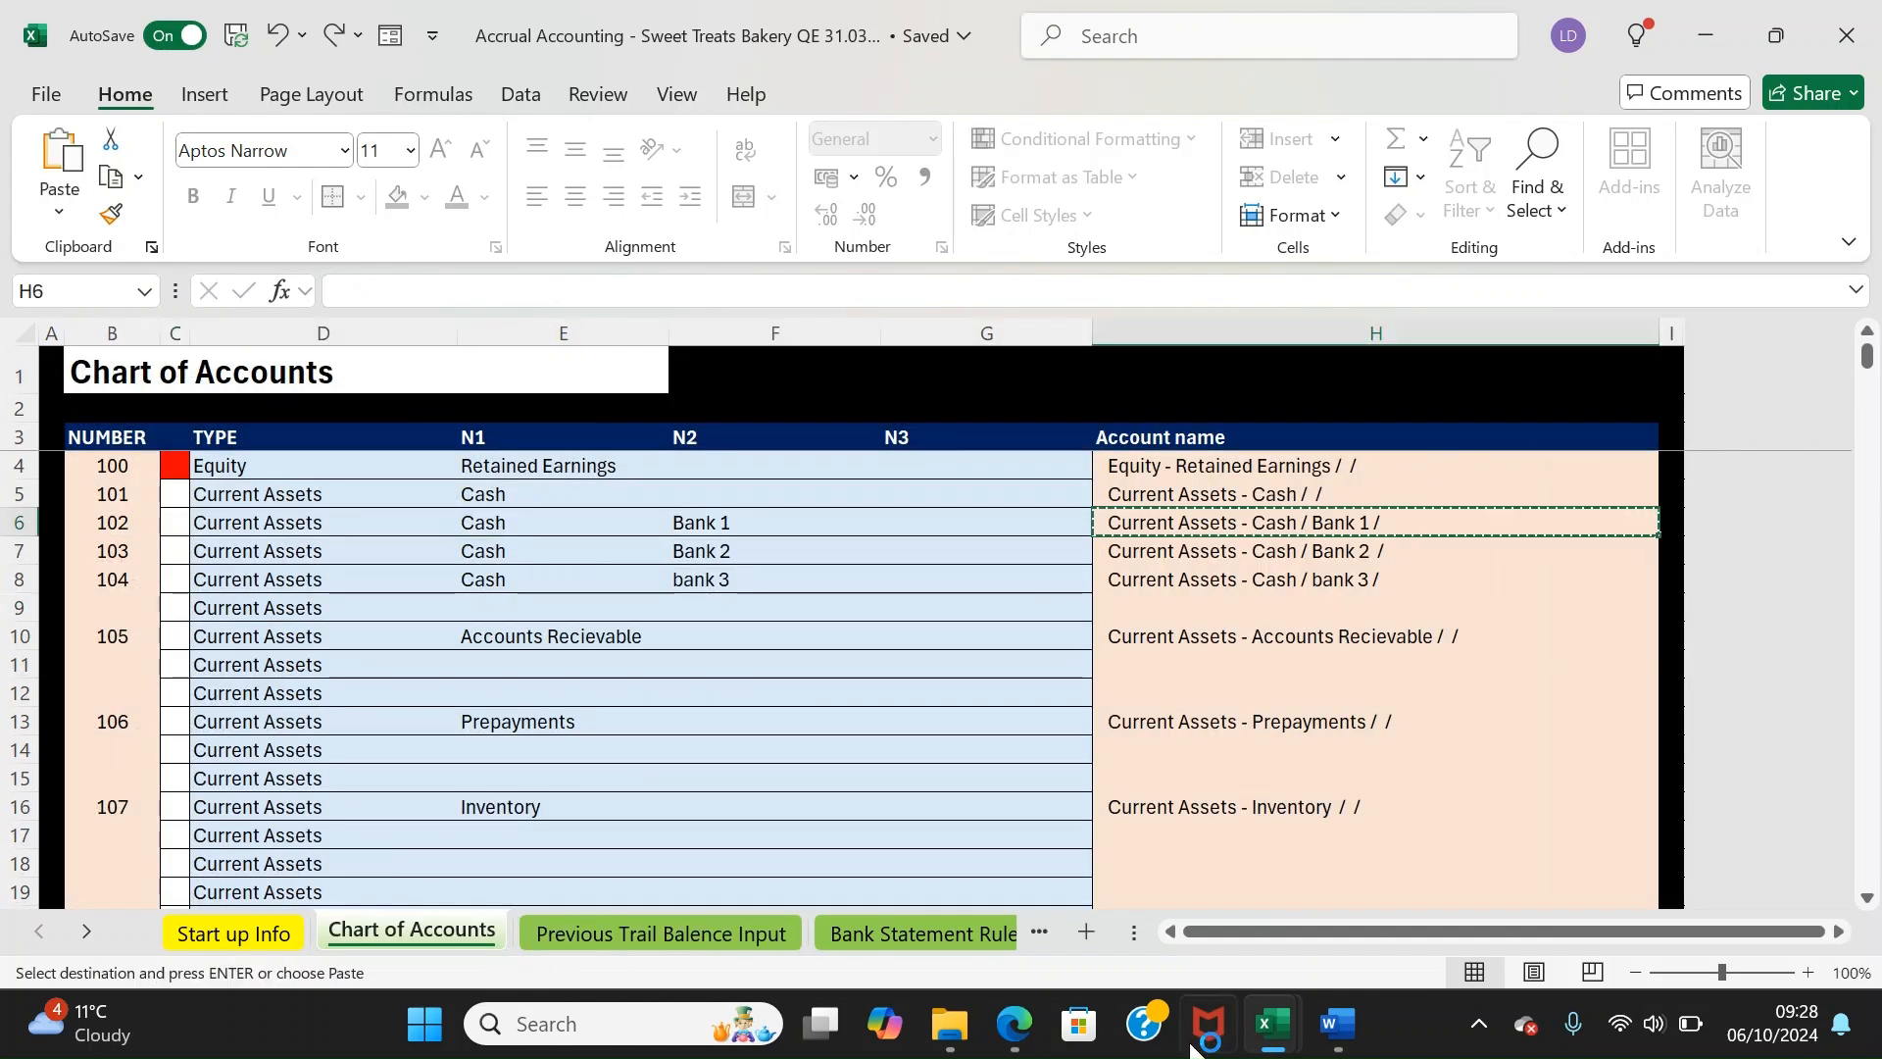
click(620, 929)
click(236, 620)
key(Down)
key(Down)
key(Down)
key(Down)
key(Down)
key(Down)
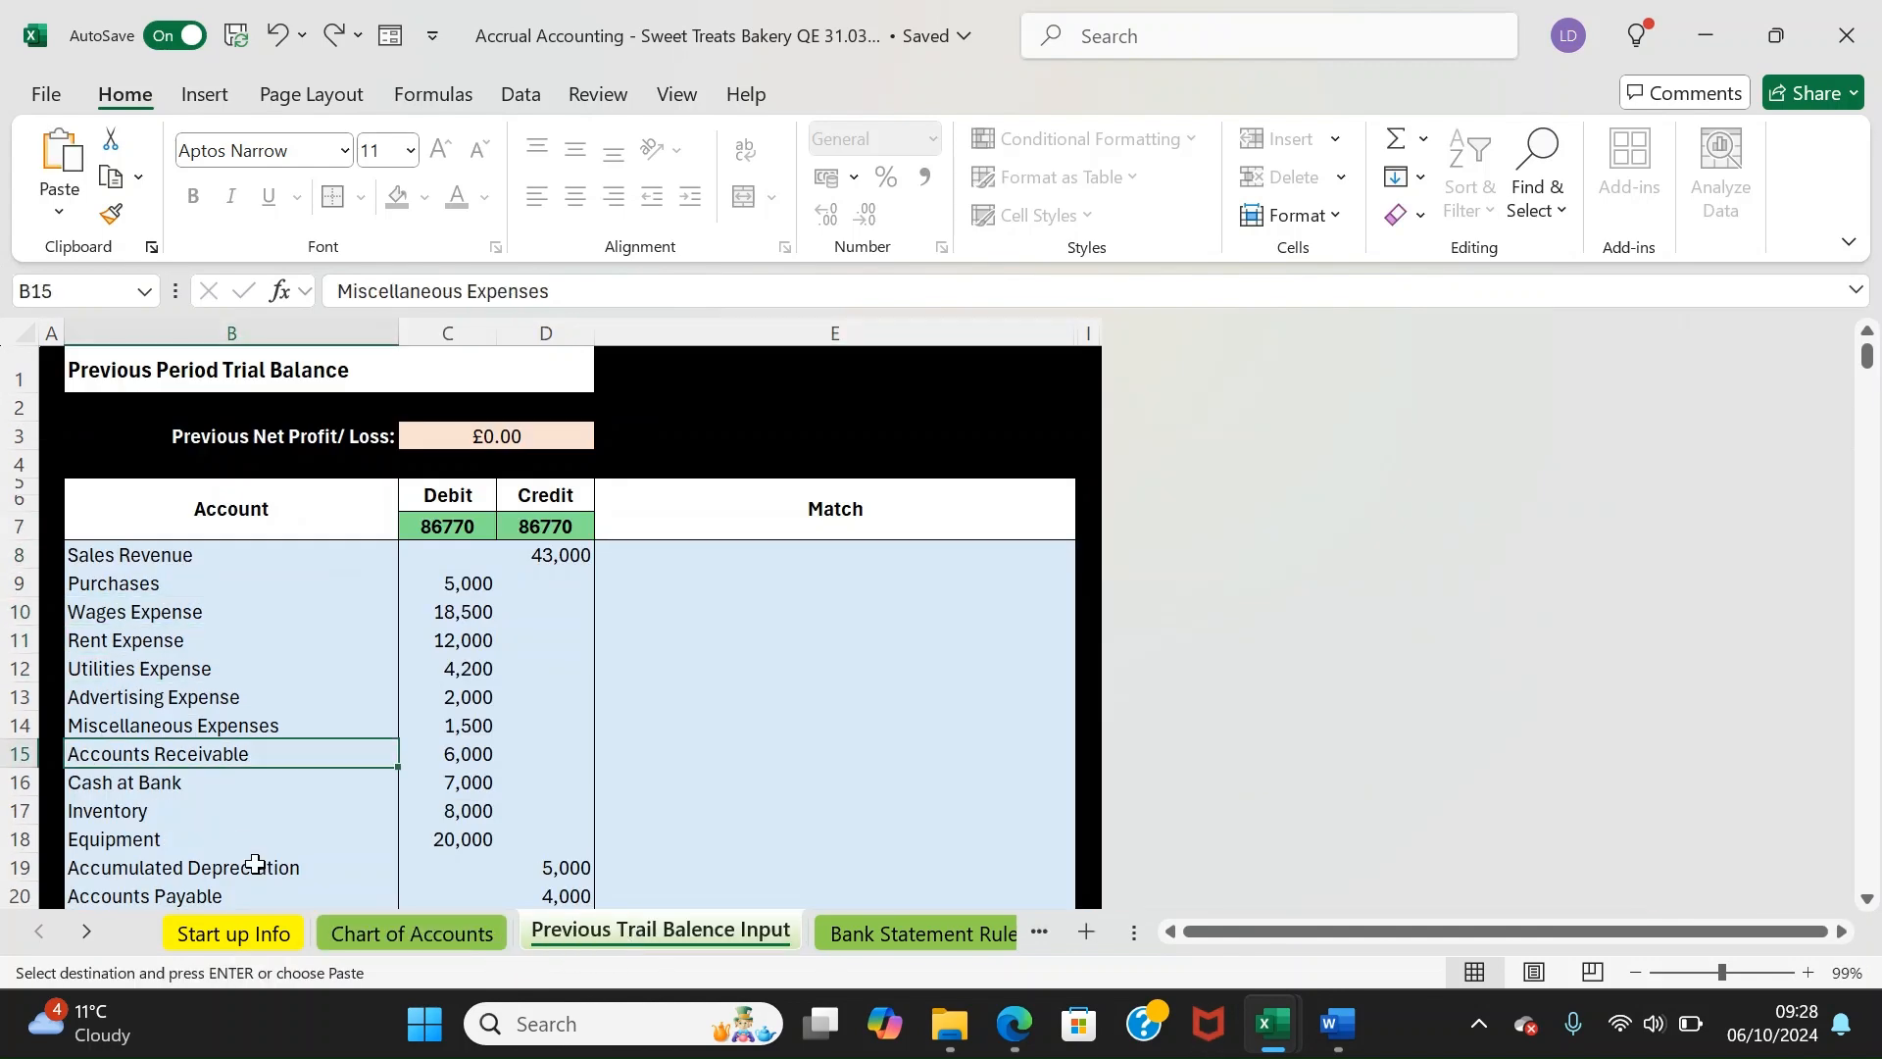
right_click(205, 784)
click(267, 197)
click(788, 785)
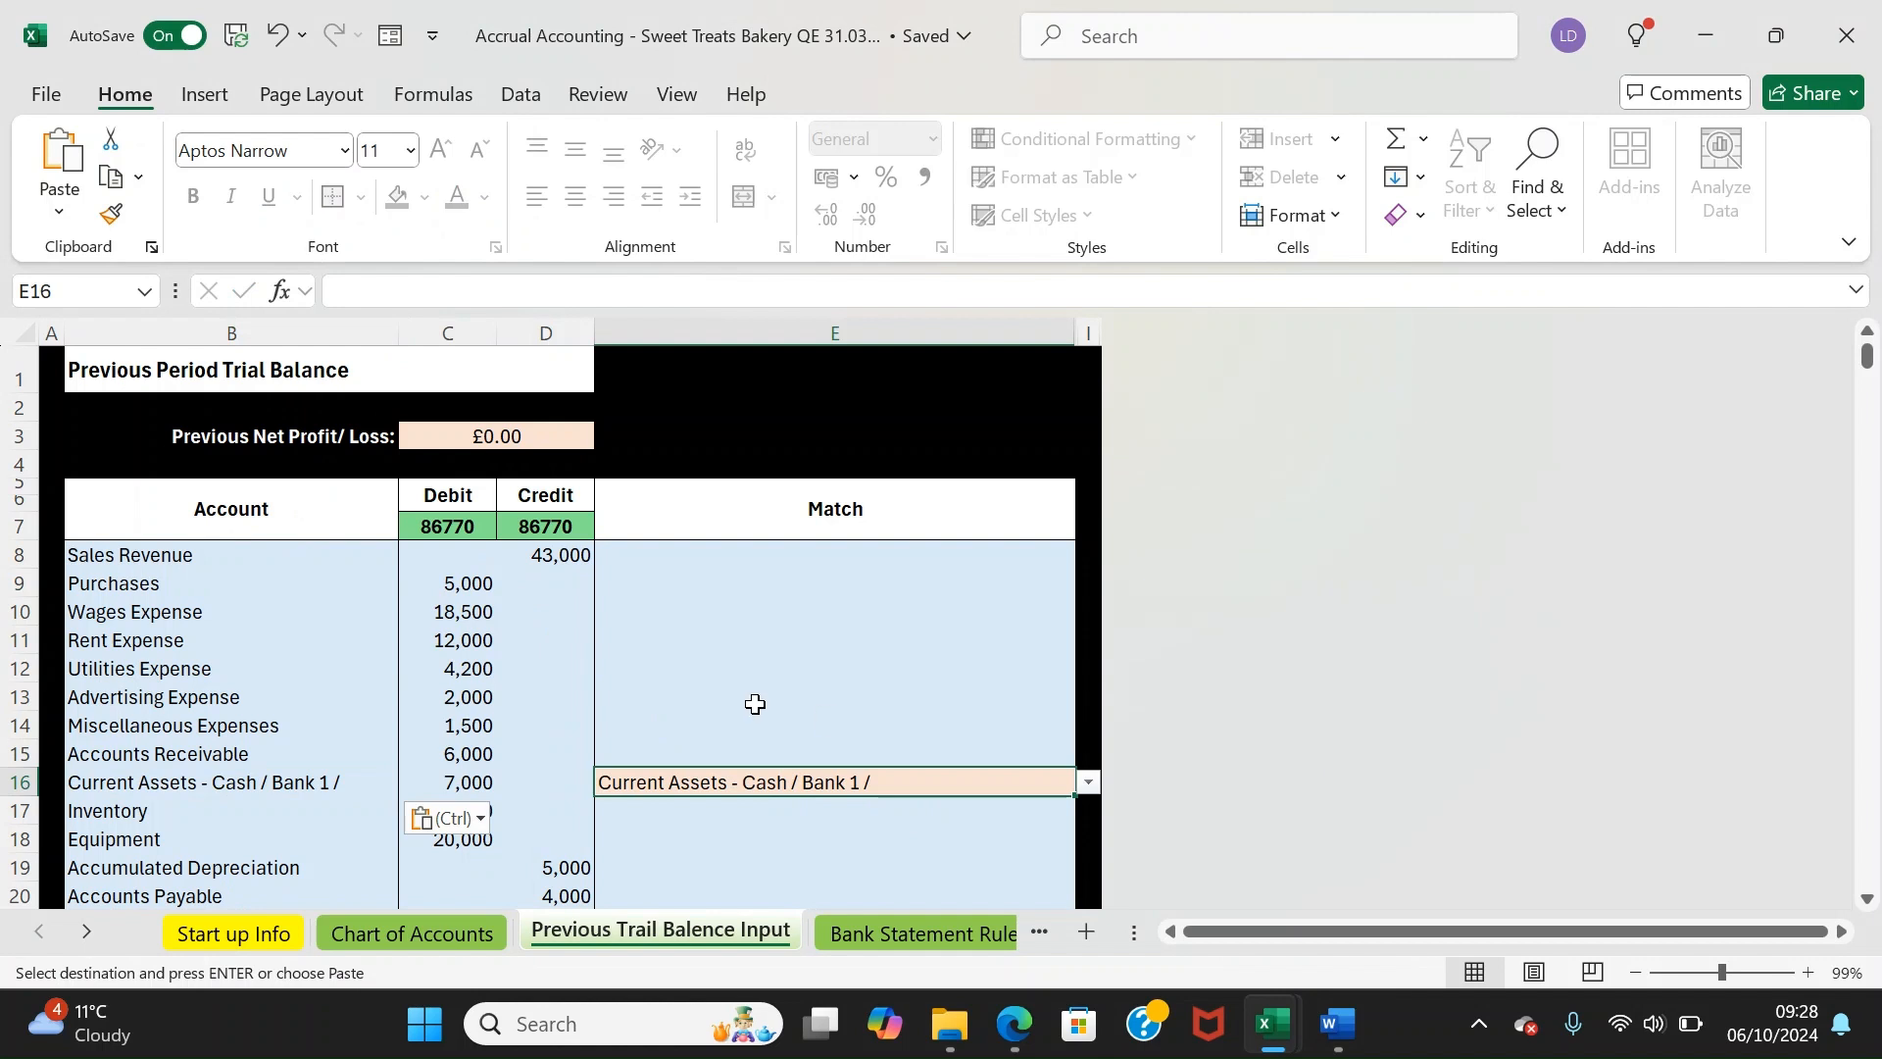
key(Up)
Undo the paste so Cash at Bank keeps its original name, then review the account list
key(ctrl+z)
key(ctrl+z)
key(ctrl+z)
key(ctrl+z)
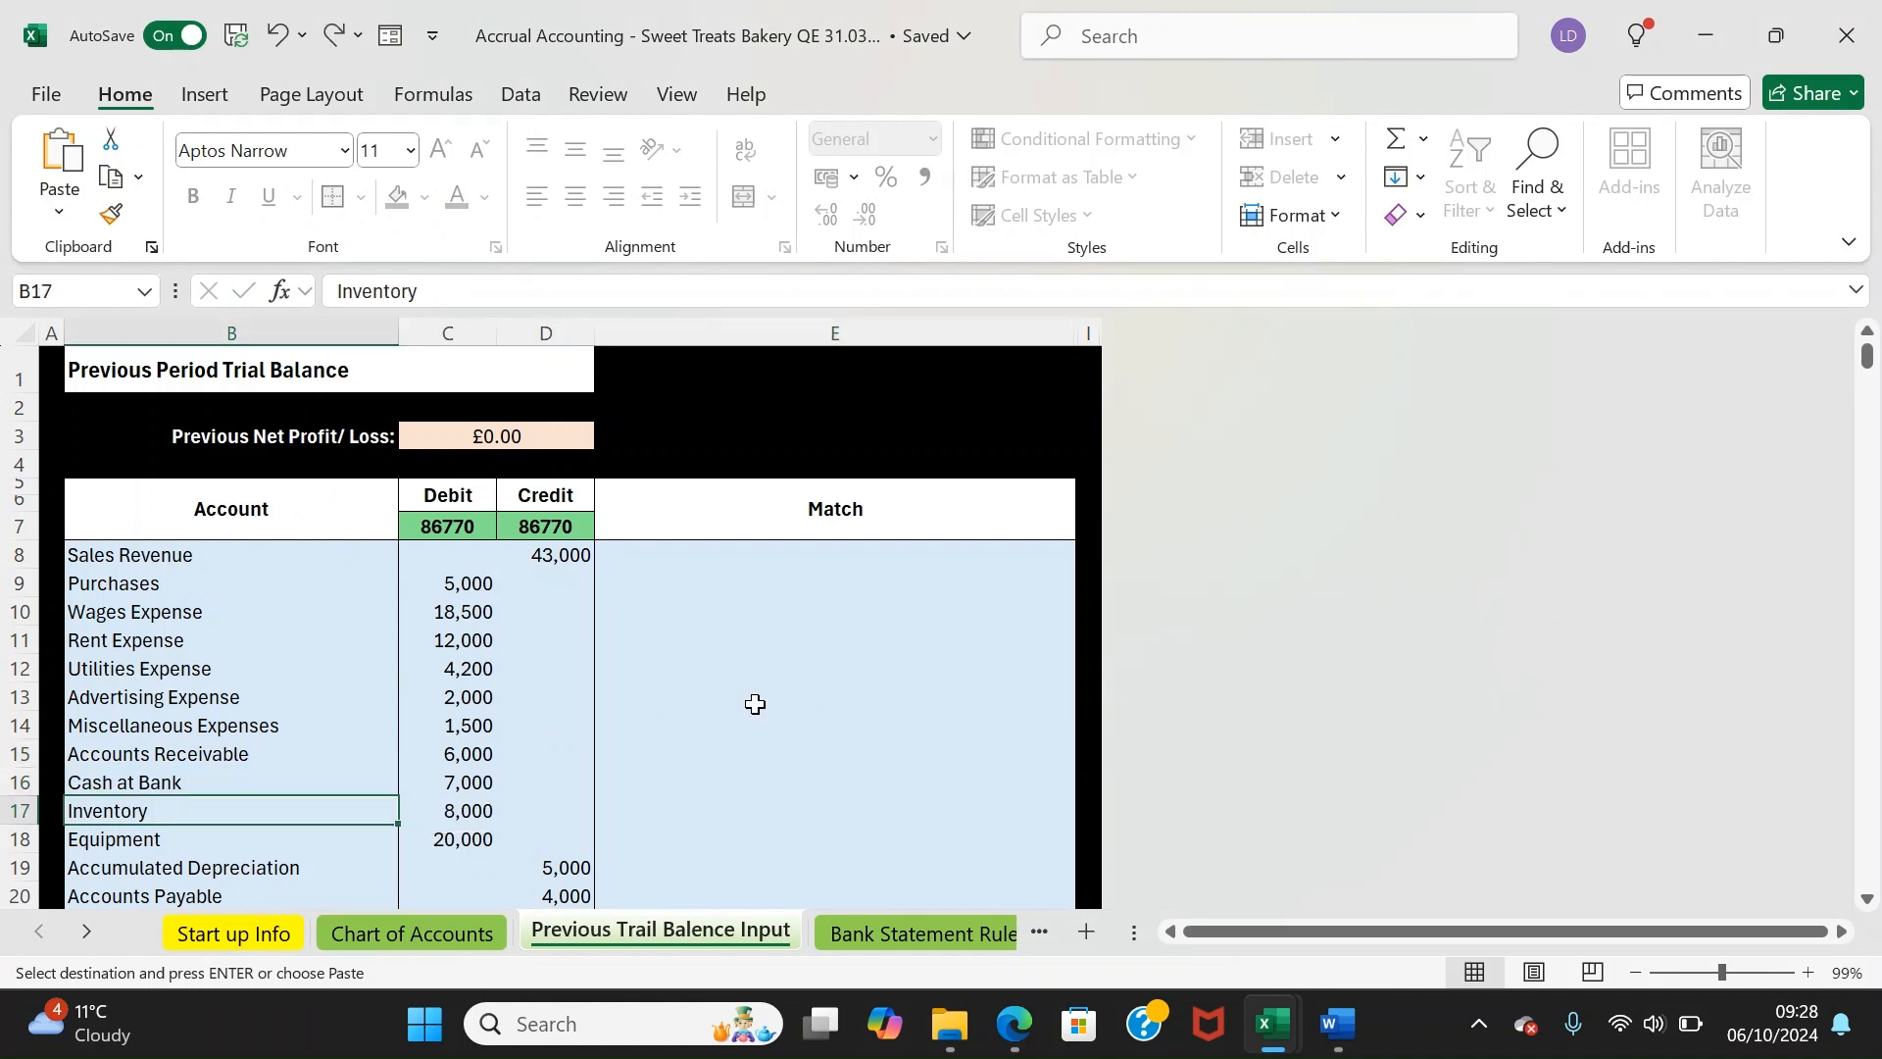
key(ctrl+z)
key(ctrl+z)
key(ctrl+z)
key(ctrl+z)
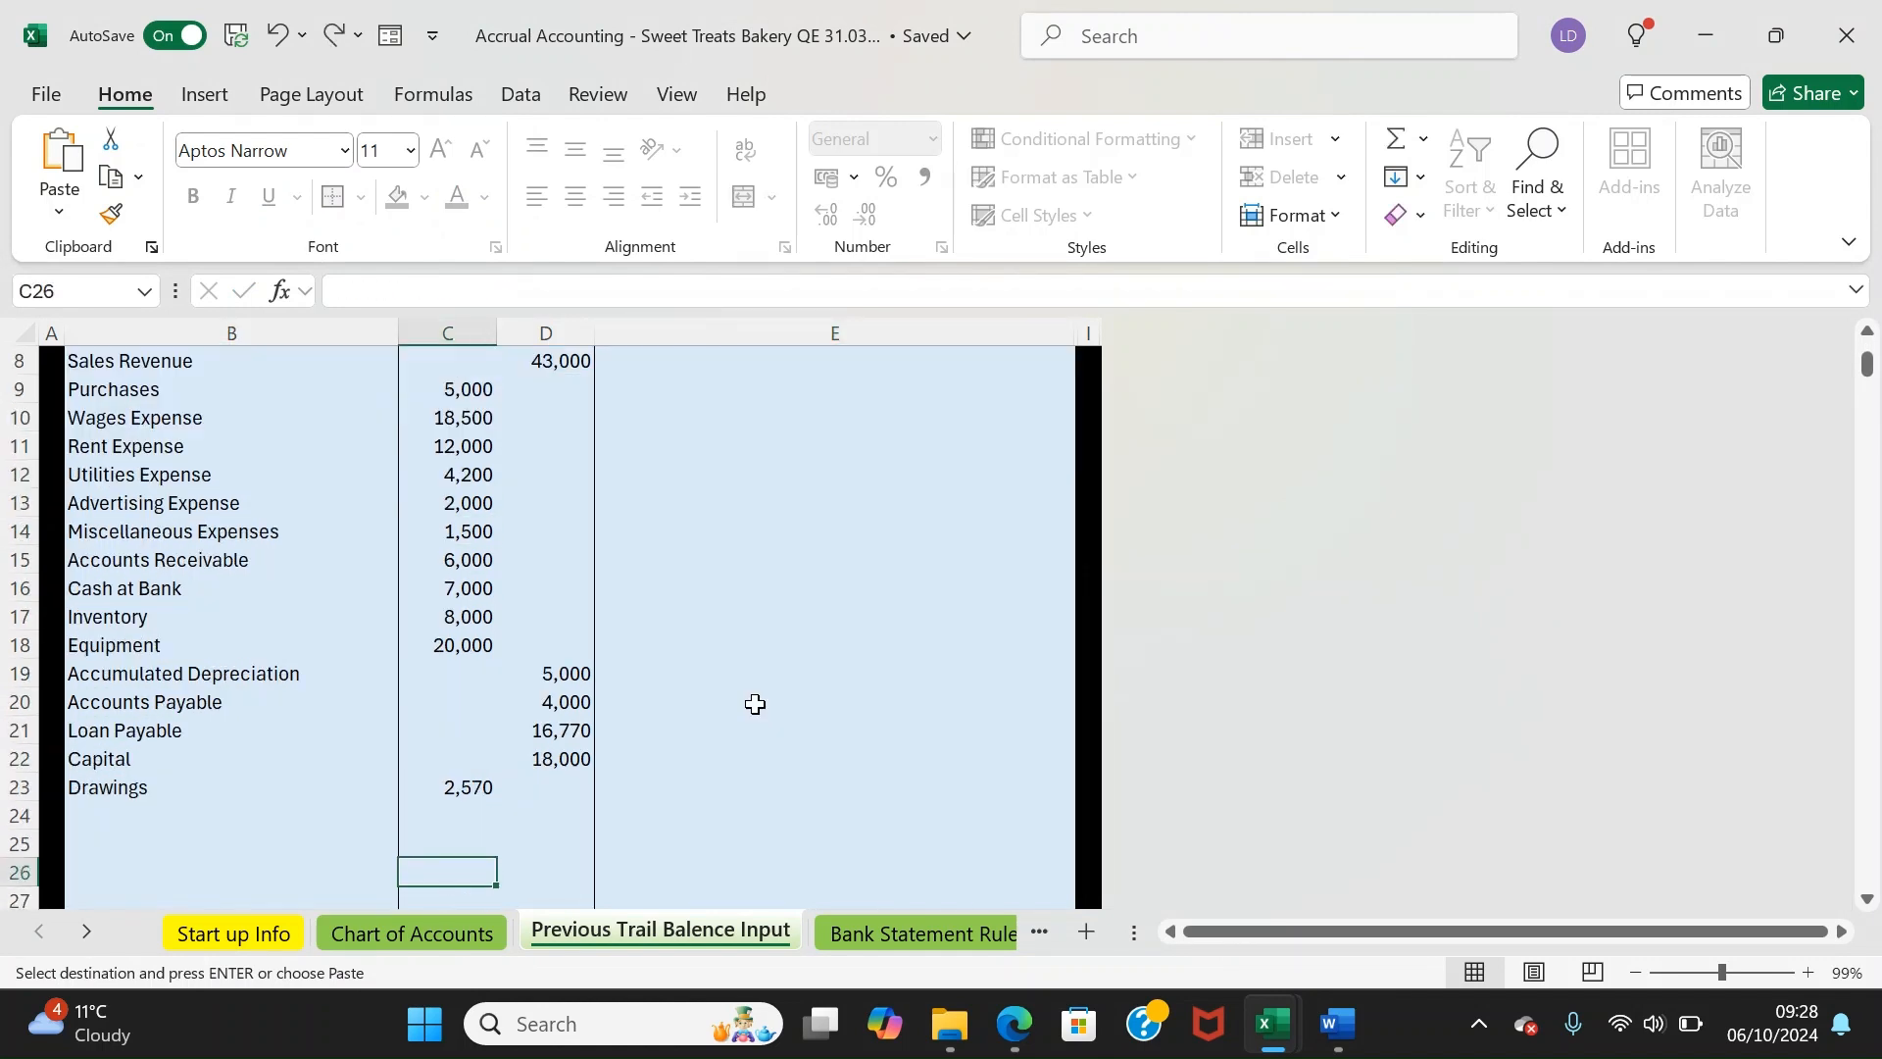
key(ctrl+z)
key(ctrl+z)
key(ctrl+z)
key(ctrl+z)
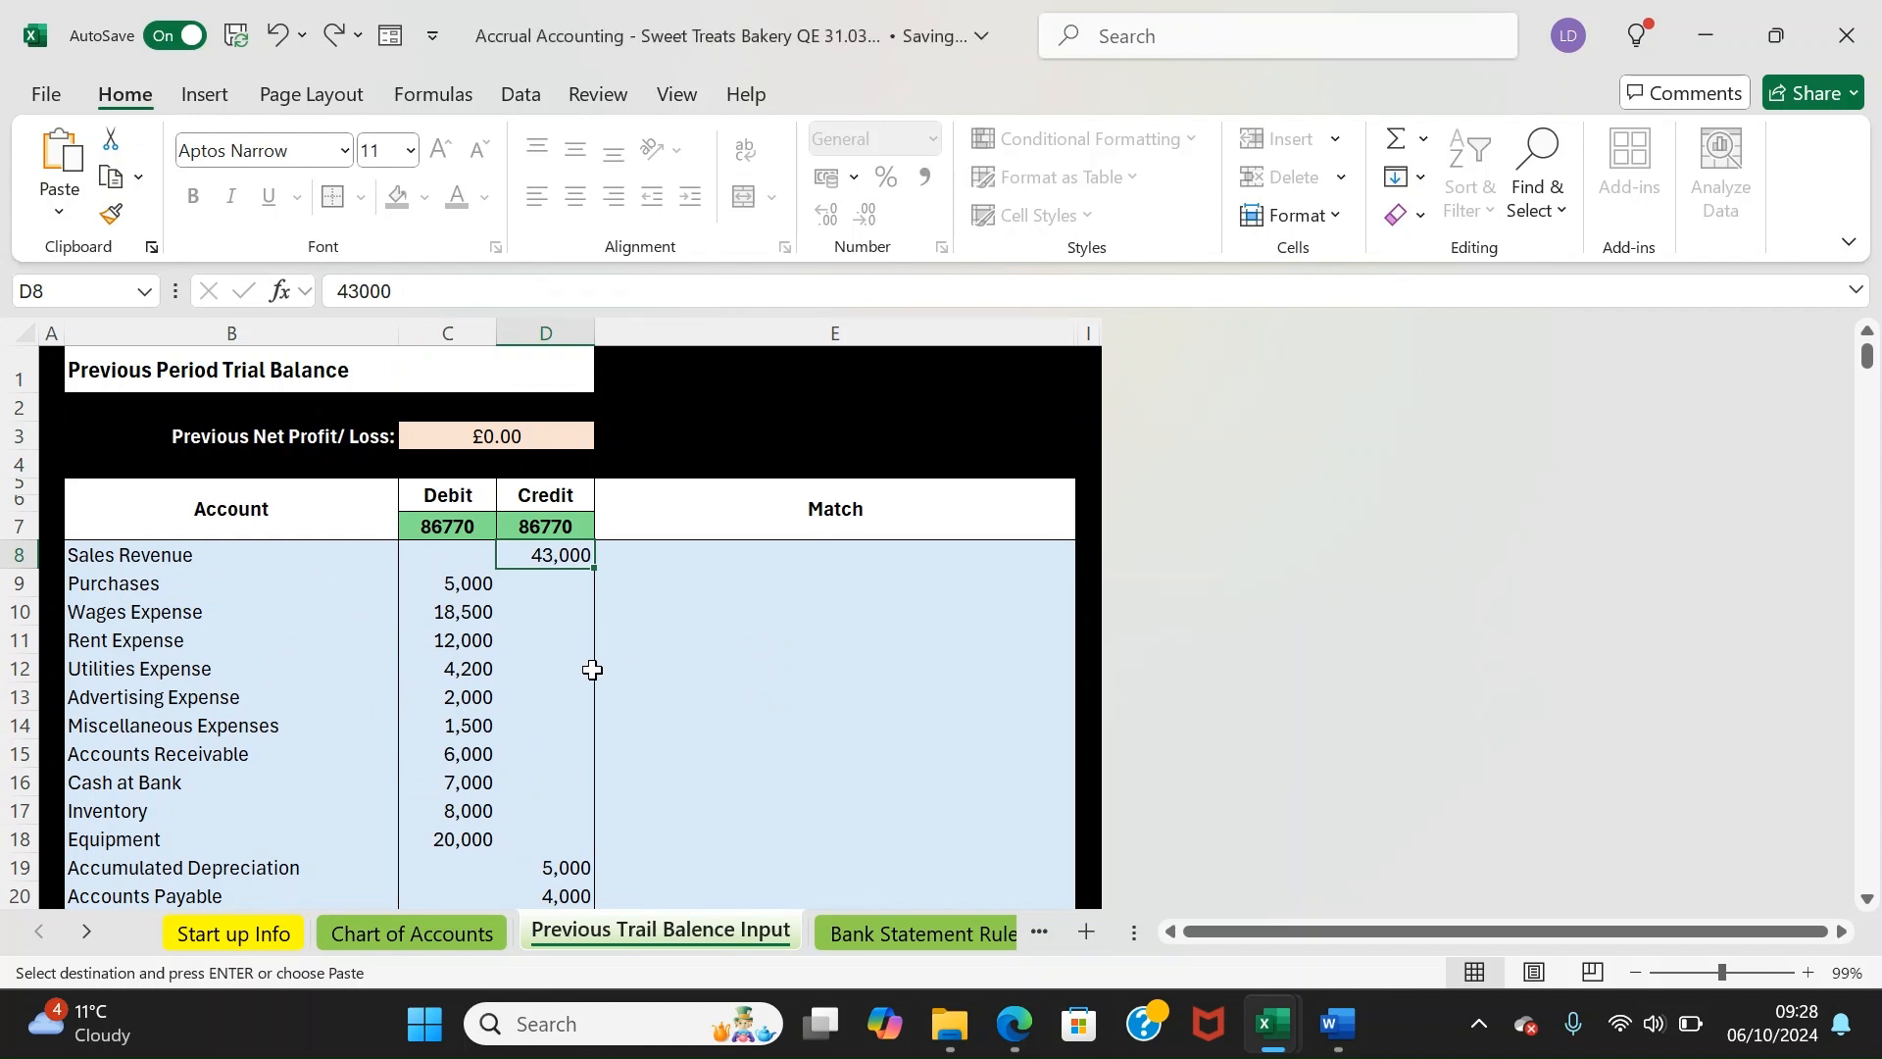
key(Left)
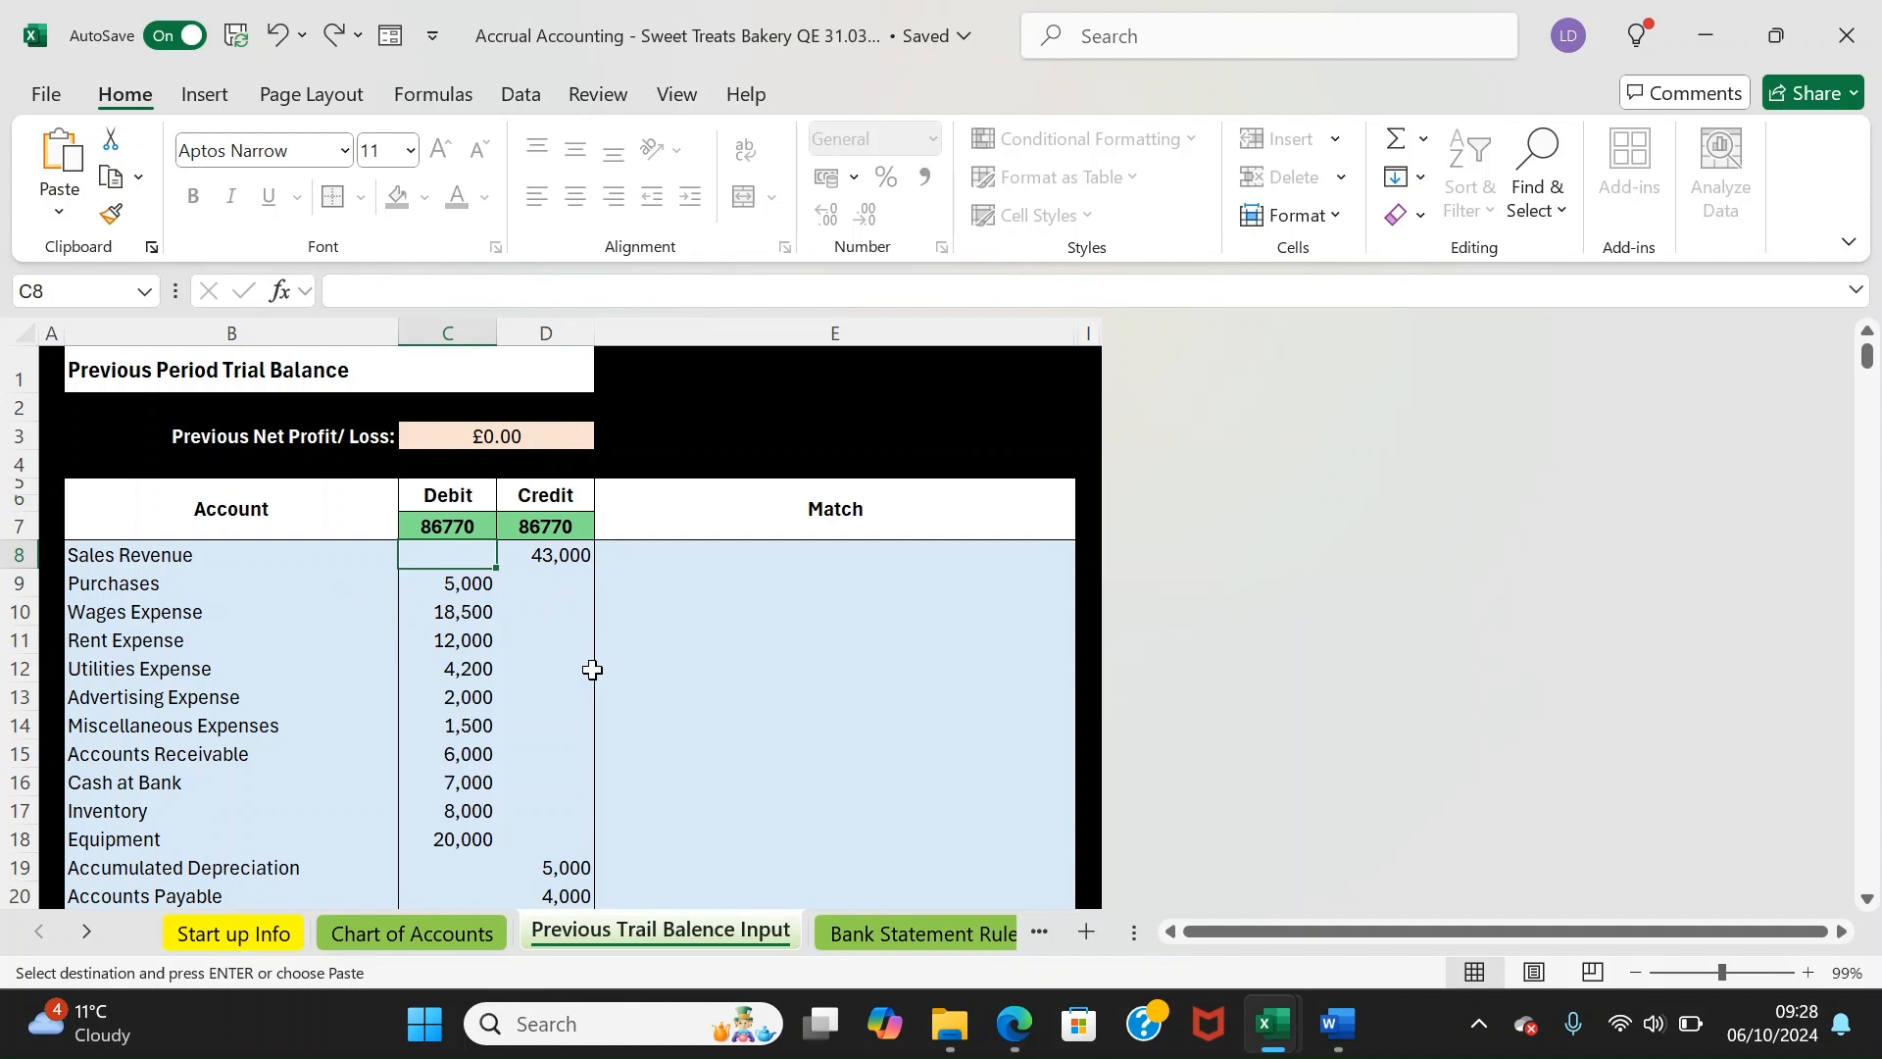
key(Down)
key(Down)
key(Down)
key(Down)
key(Down)
key(Down)
key(Down)
key(Down)
key(Down)
key(Down)
key(Down)
key(Up)
key(Up)
key(Up)
key(Left)
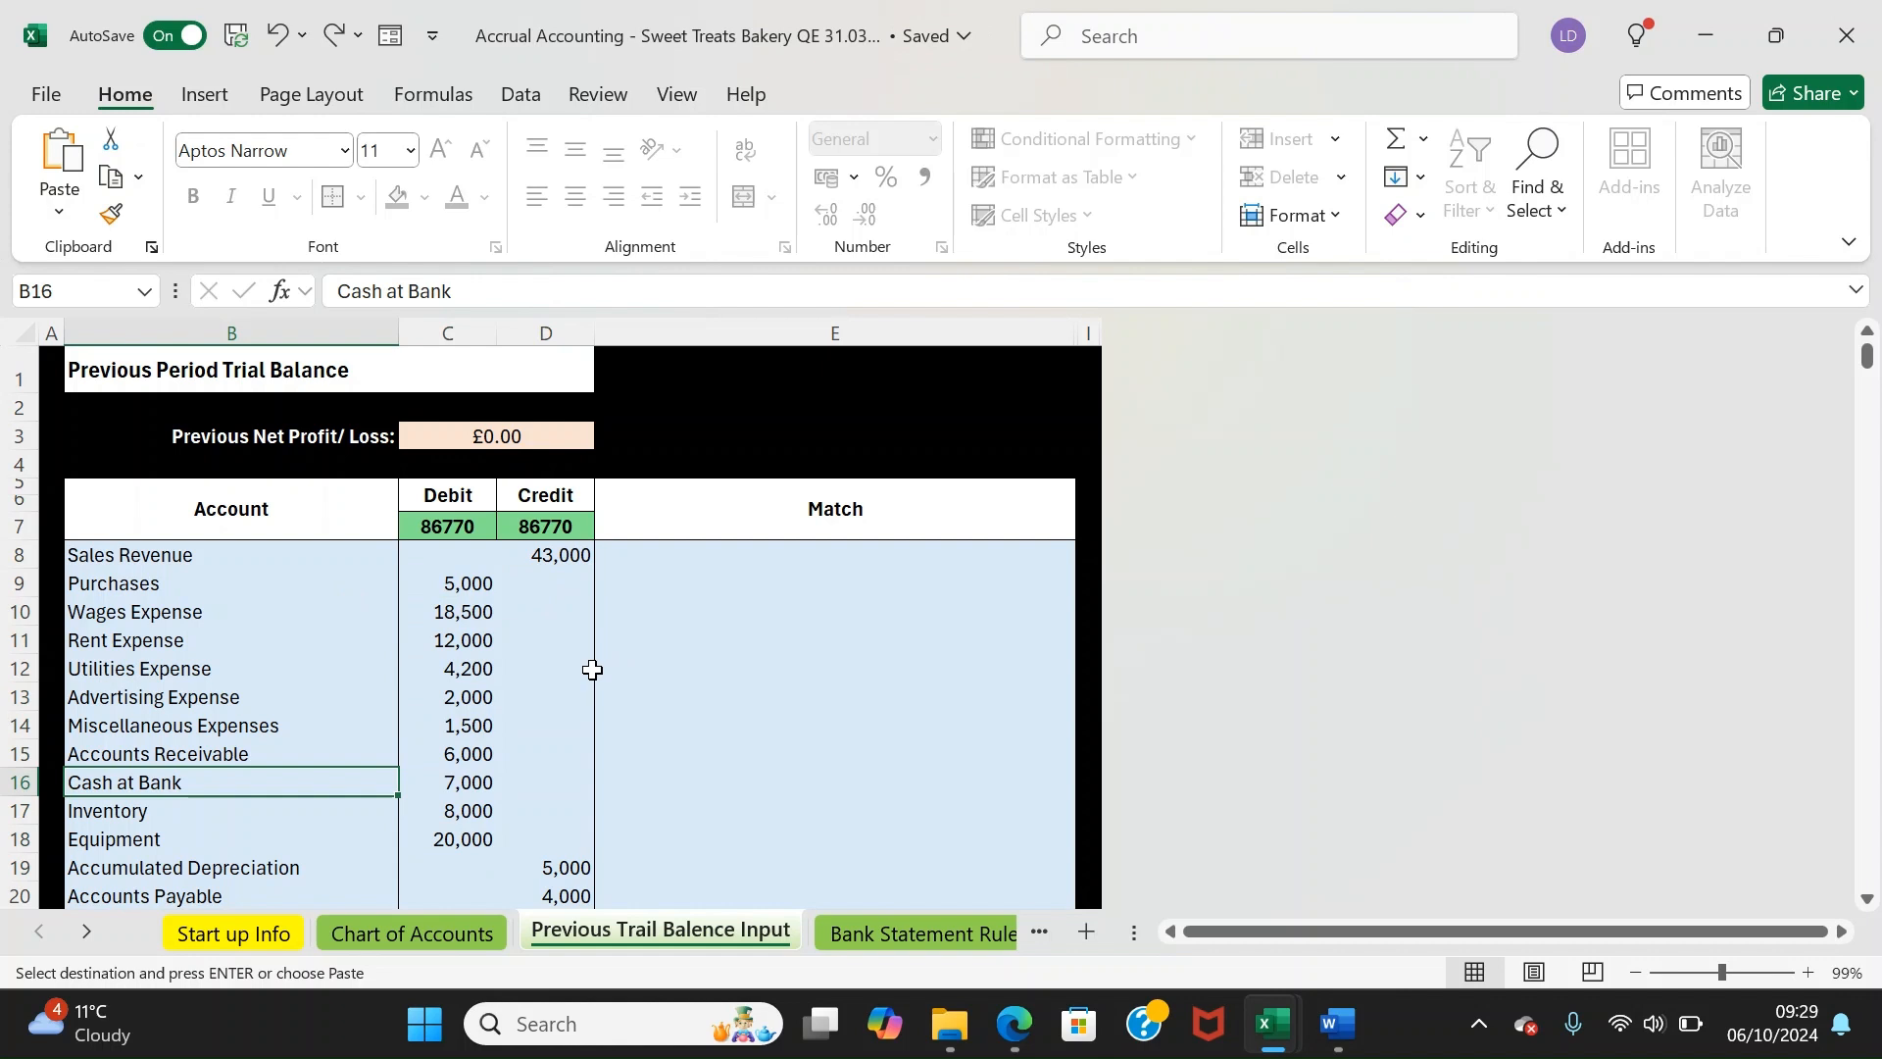
key(Up)
key(ctrl+Up)
key(Down)
key(Down)
key(Up)
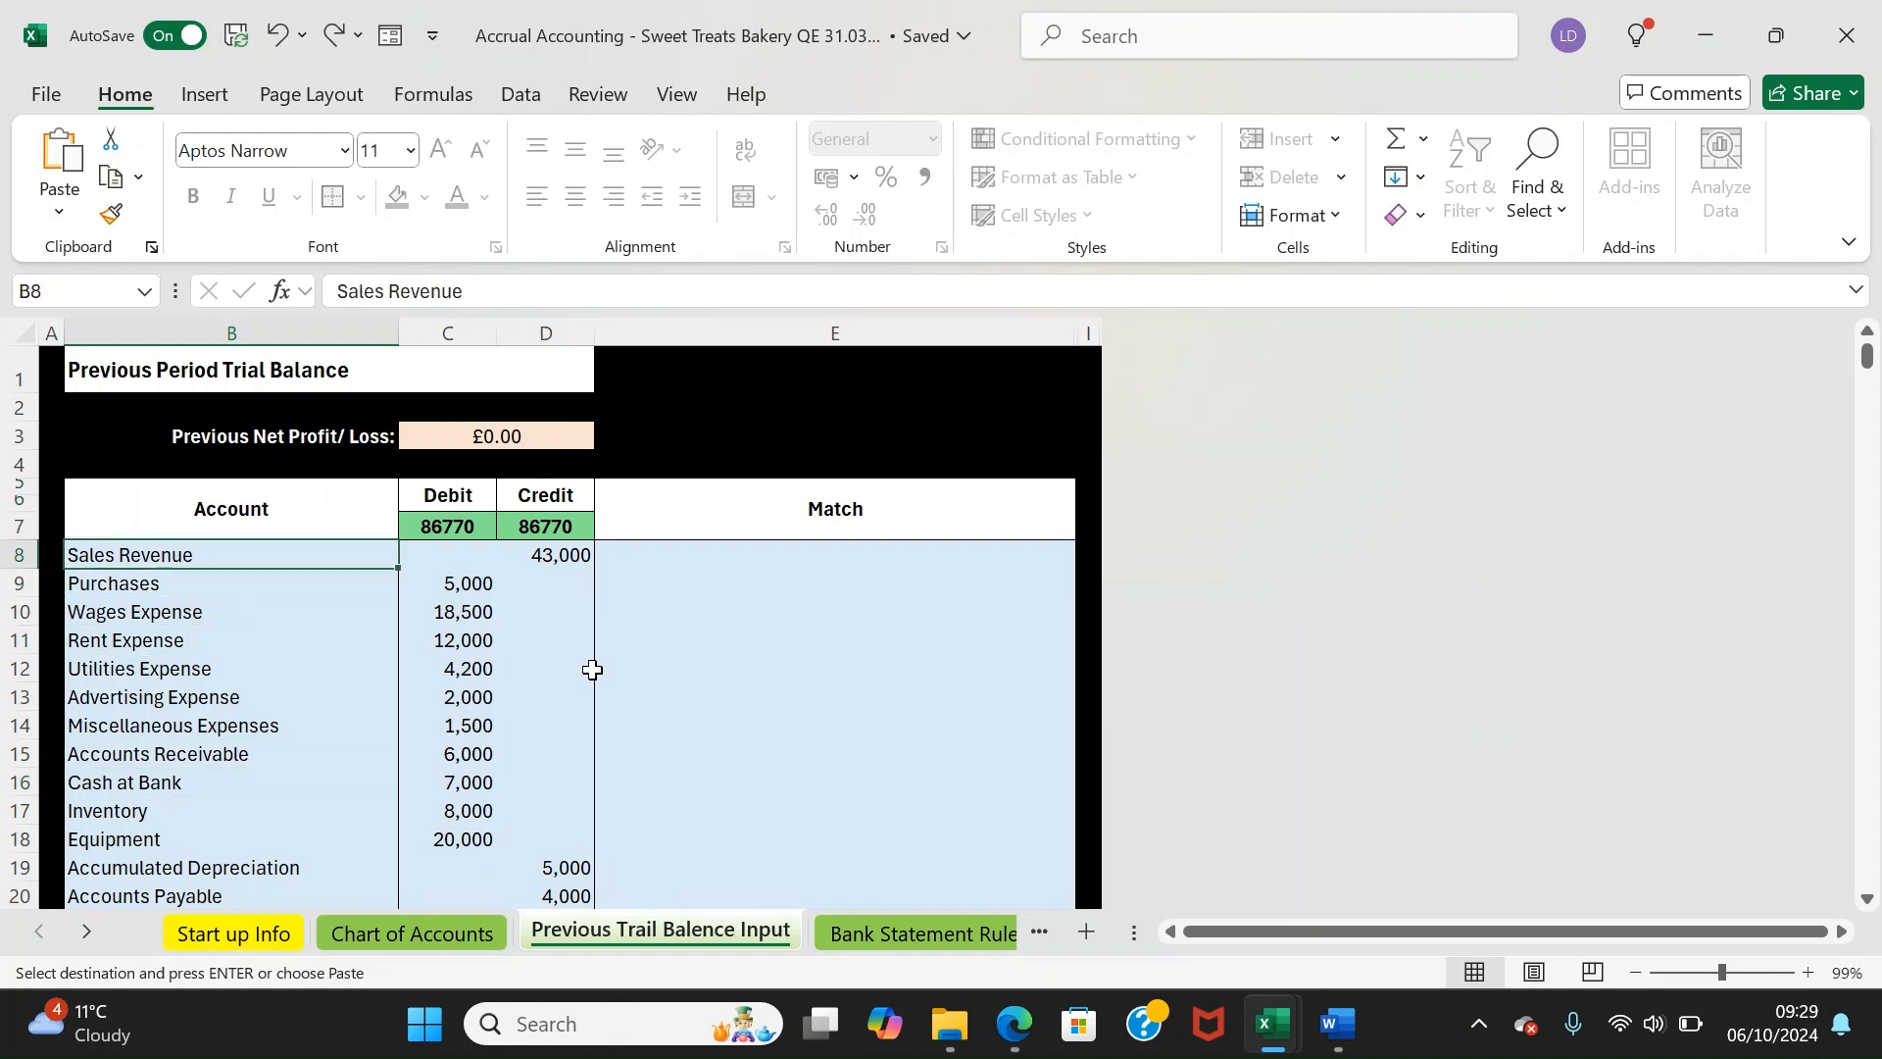
key(ctrl+Up)
key(Down)
click(404, 933)
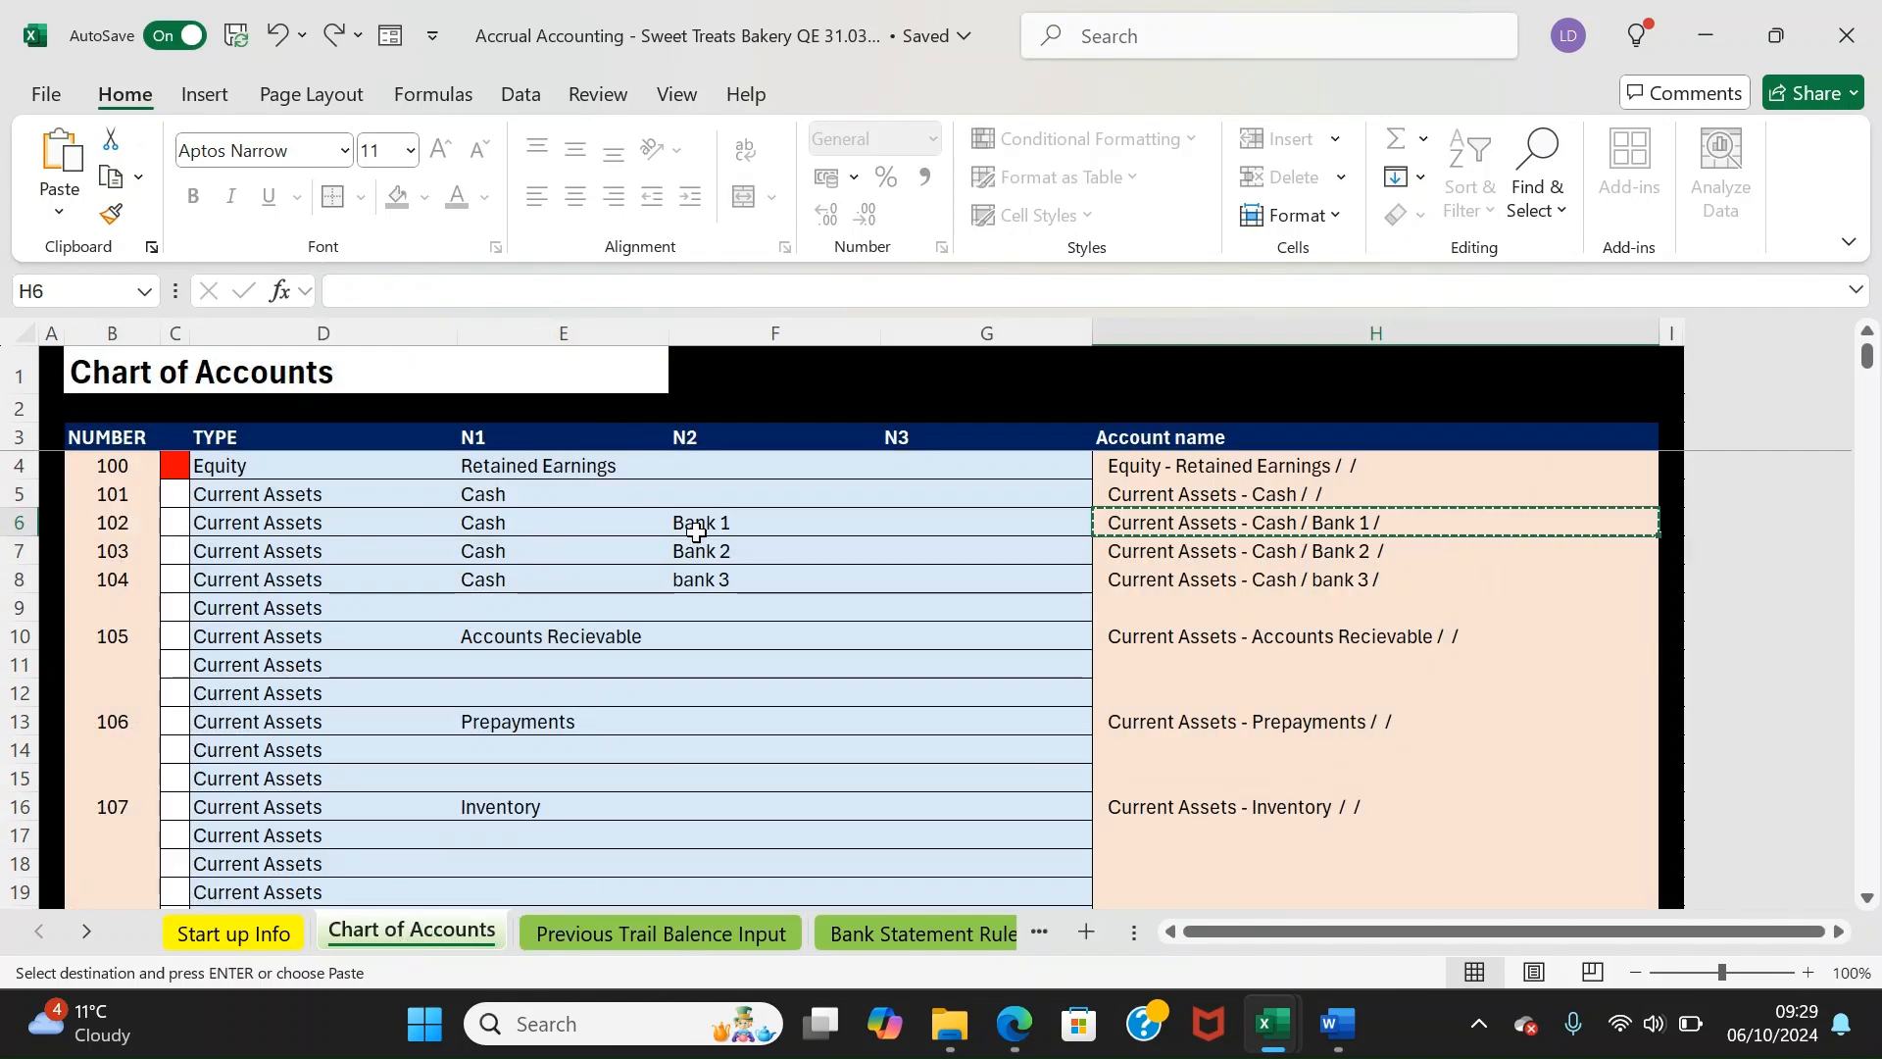
Rename the Bank 1 account in F6 to PUPLO Bank Account
click(572, 521)
drag(349, 520, 723, 514)
click(724, 517)
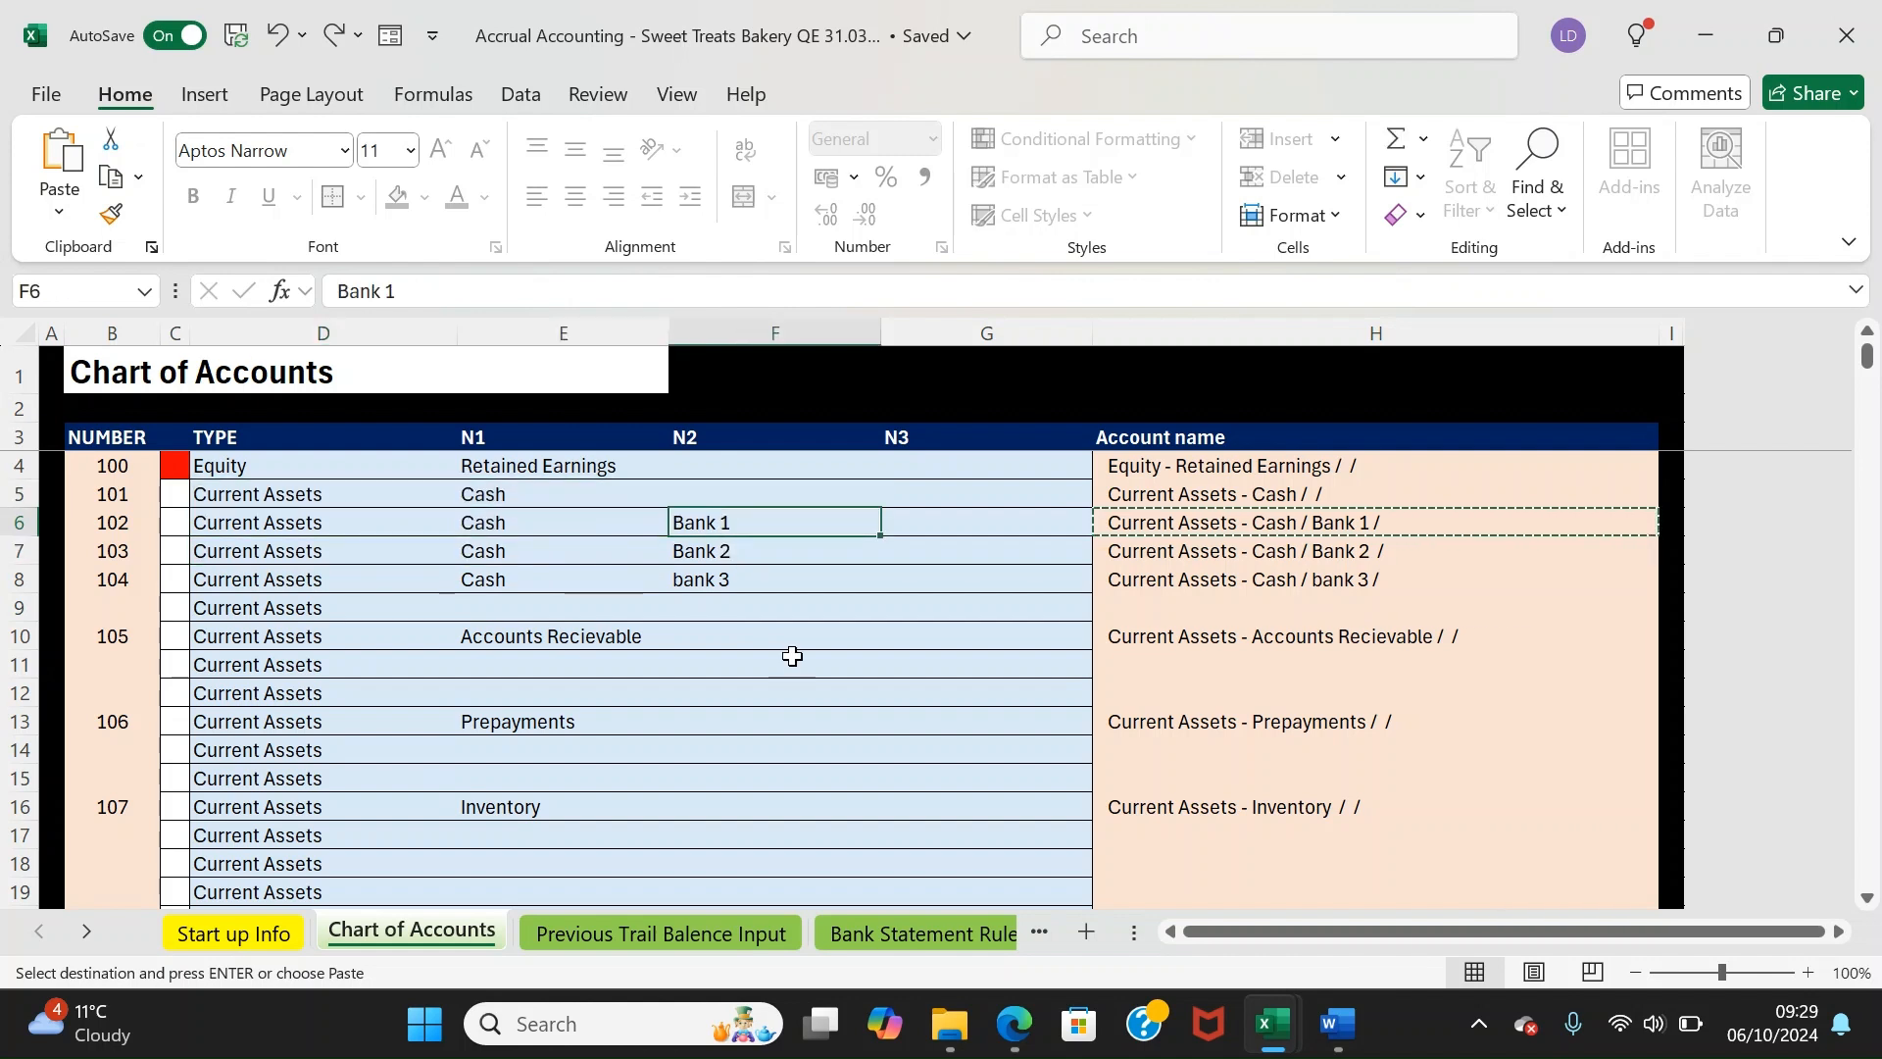
text(PUPLO Bank Acco)
key(Tab)
key(Left)
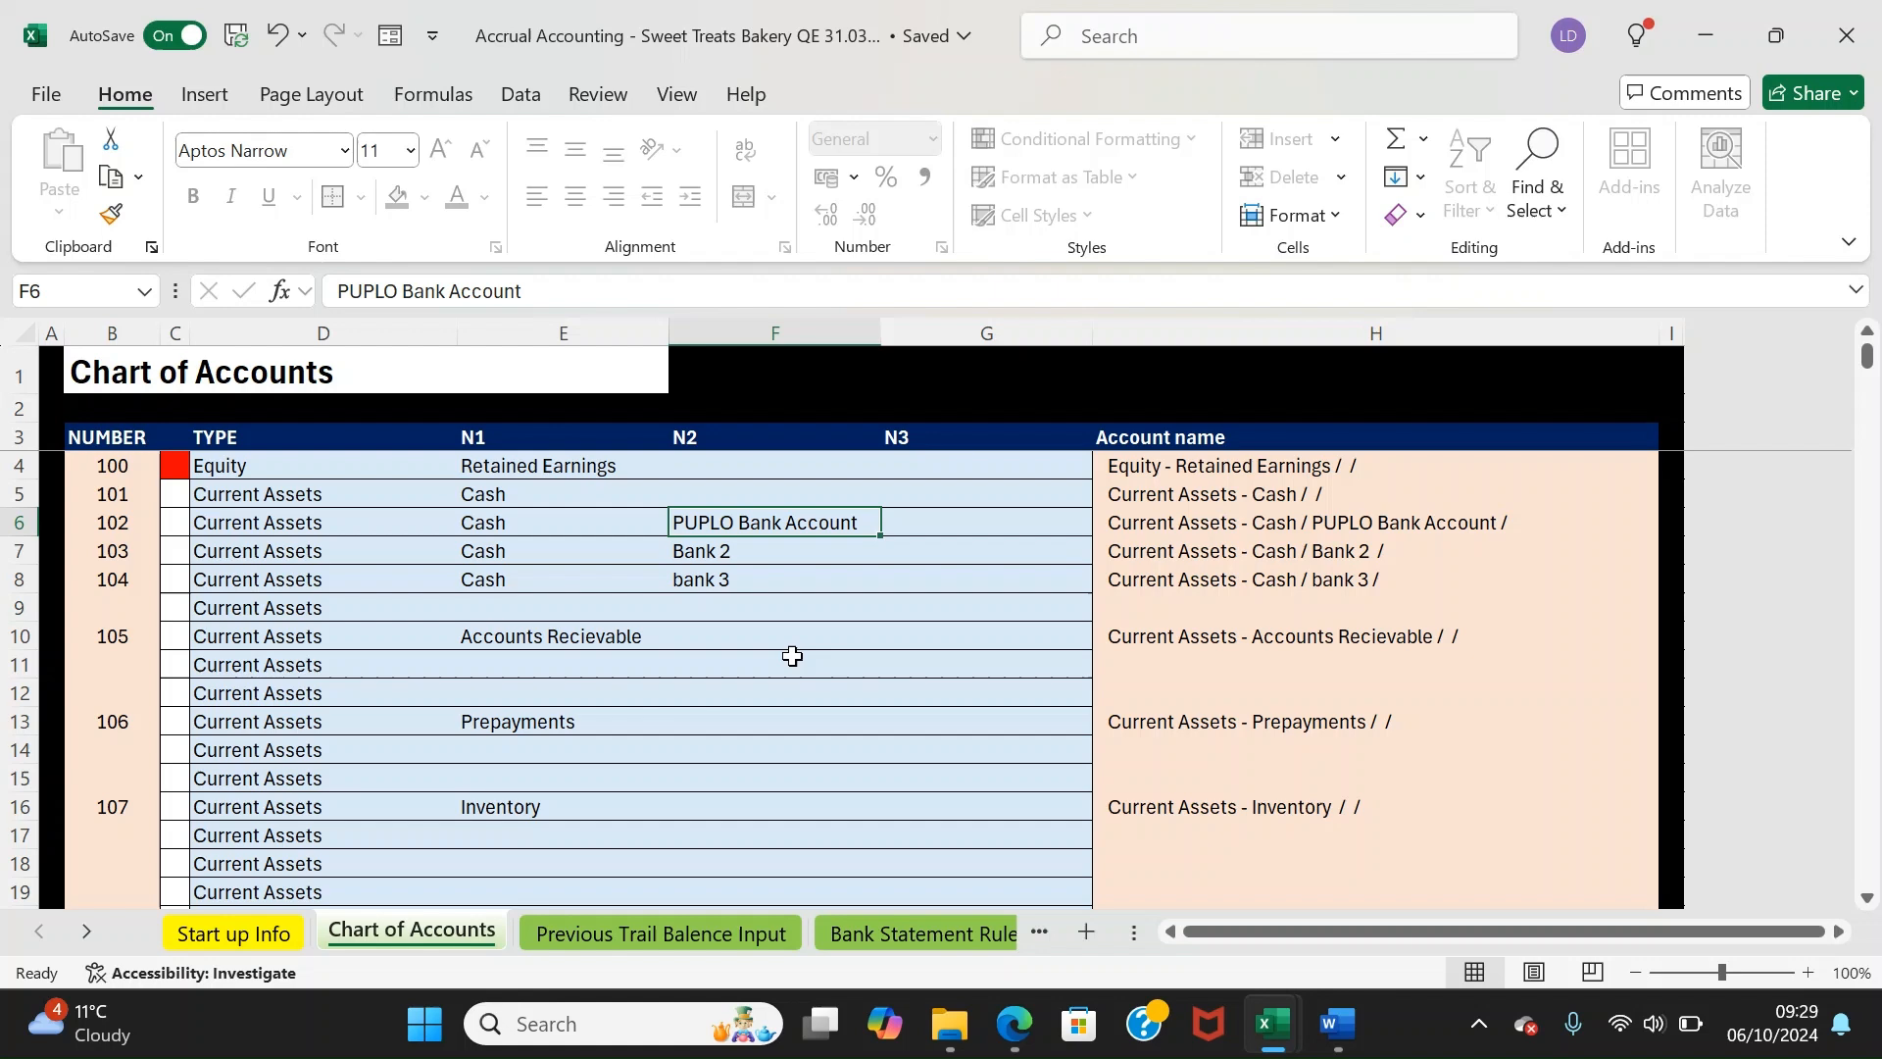
Enter Shop Revenue in E141 as revenue account 131
key(Left)
key(Left)
key(Down)
key(Down)
key(Down)
key(Down)
key(Down)
key(Down)
key(Down)
key(Down)
key(Down)
key(Down)
key(Down)
key(Down)
key(Down)
key(Down)
key(Down)
key(Down)
key(Down)
key(Down)
key(Down)
key(Down)
key(Down)
key(Down)
key(Down)
key(Down)
key(Down)
key(Down)
key(Down)
key(Down)
key(Down)
key(Down)
key(Down)
key(Down)
key(Down)
key(Down)
key(Down)
key(Down)
key(Down)
key(Down)
key(Down)
key(Down)
key(Down)
key(Down)
key(Down)
key(Down)
key(Down)
key(Down)
key(Down)
key(Down)
key(Down)
key(Down)
key(Down)
key(Down)
key(Down)
key(Down)
key(Down)
key(Down)
key(Down)
key(Down)
key(Down)
key(Down)
key(Up)
key(Up)
key(Up)
key(Up)
key(Up)
key(Up)
key(Up)
key(Up)
key(Up)
key(Up)
key(Up)
key(Up)
key(Up)
key(Up)
key(Up)
key(Up)
key(Up)
key(Up)
key(Down)
key(Down)
key(Down)
key(Down)
key(Down)
key(Down)
key(Right)
Check the new row 141, with its Revenue type and Shop Revenue name
key(Up)
key(Up)
key(Up)
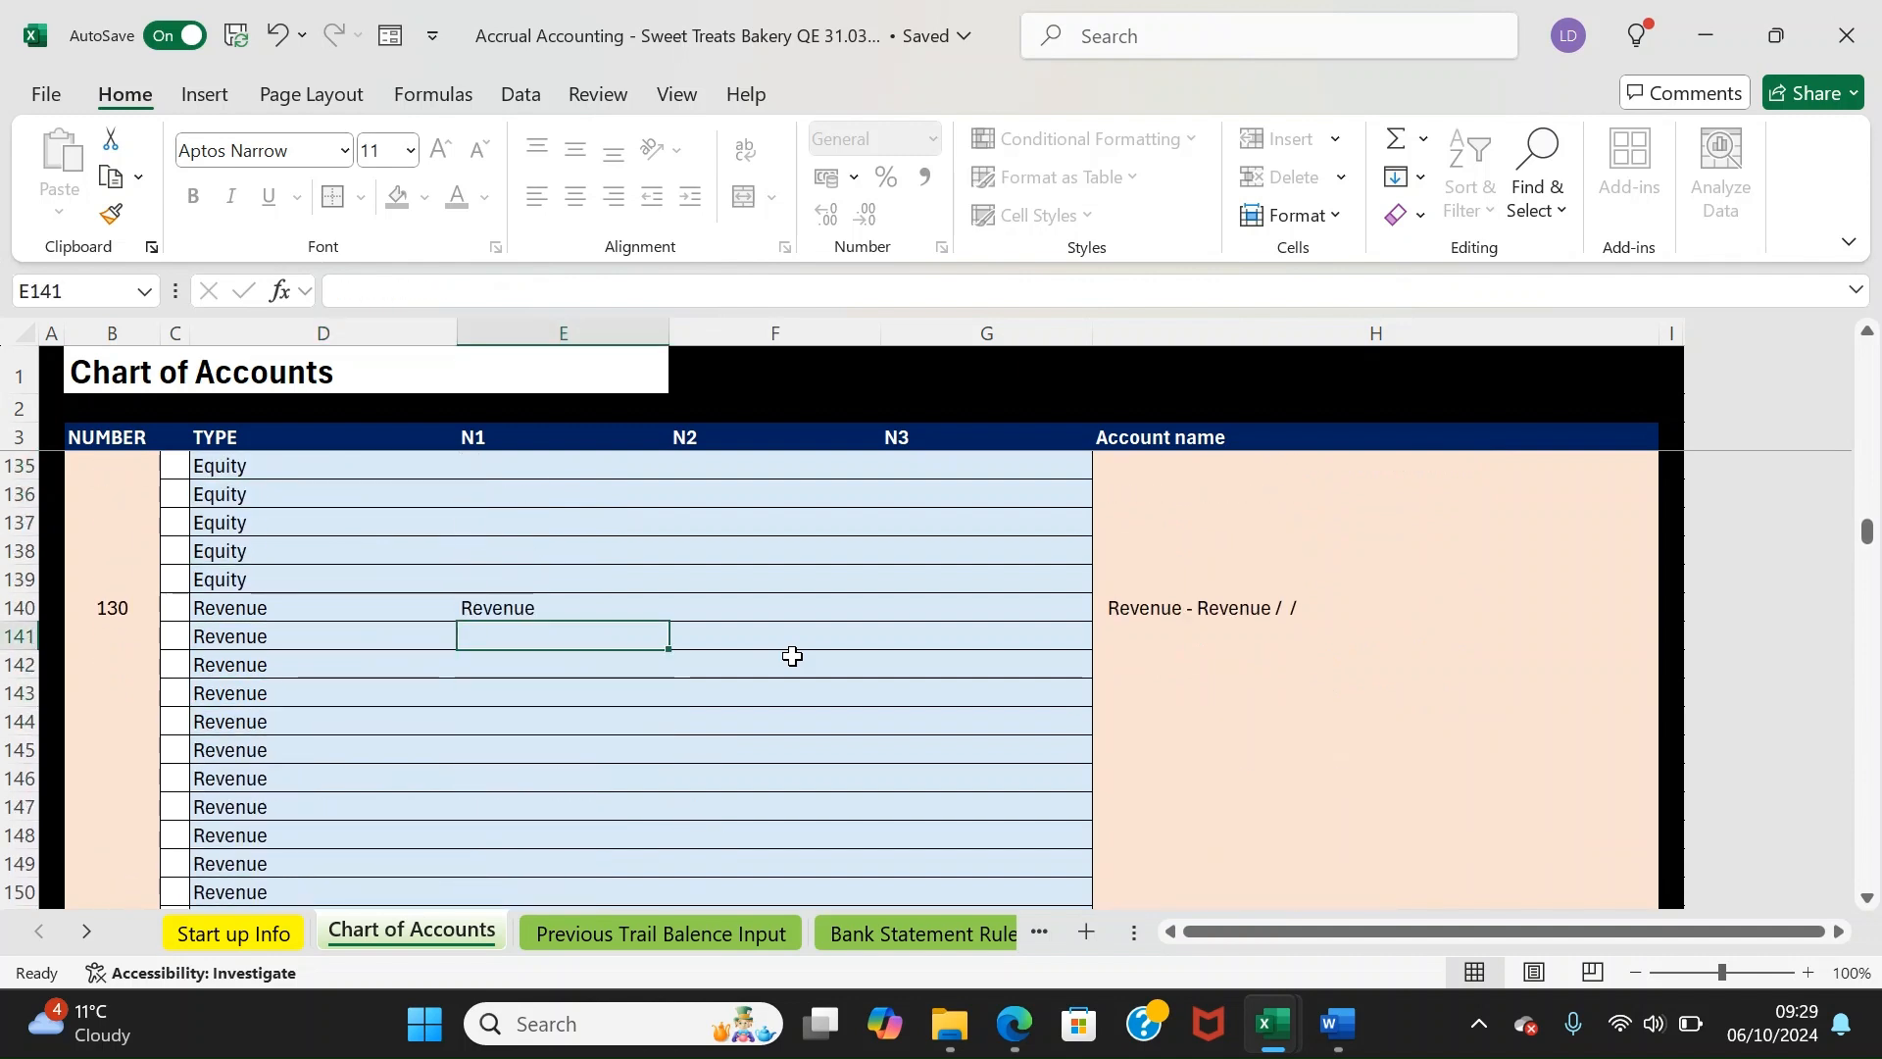
text(Shop Revenue)
key(Return)
key(Up)
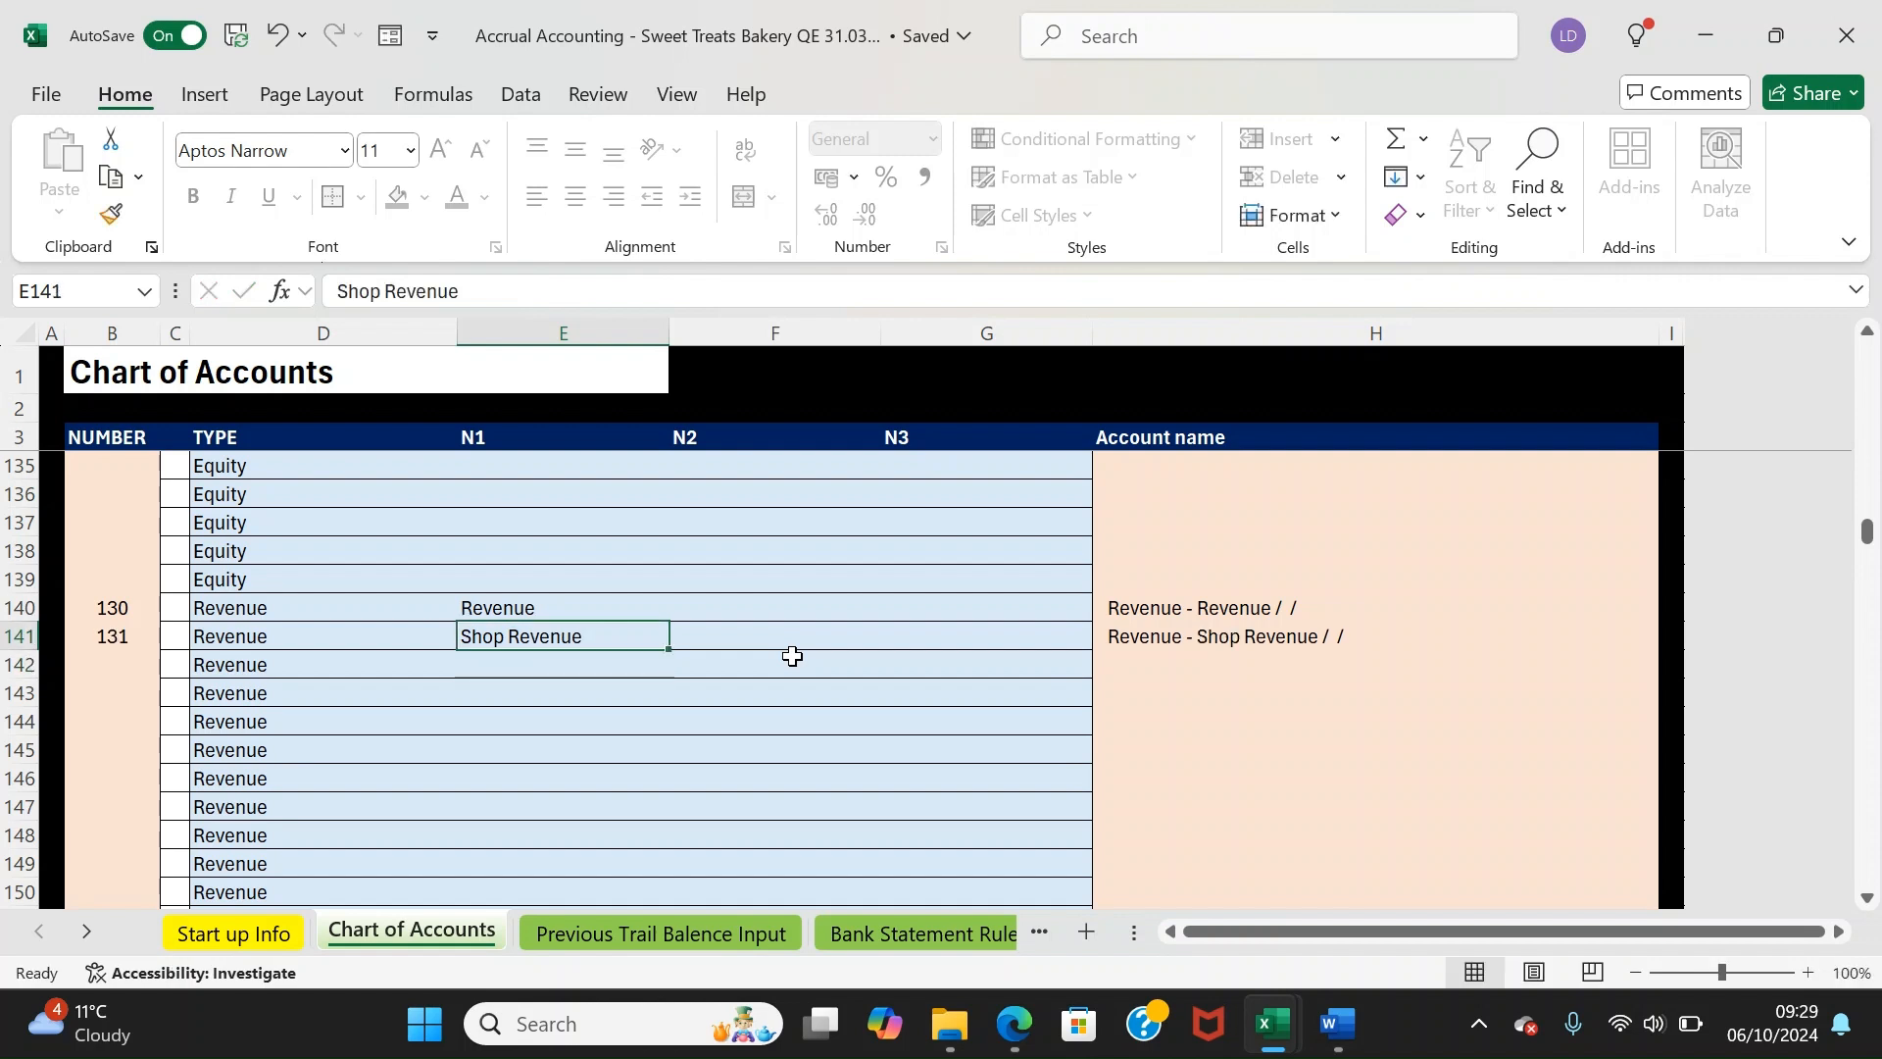
key(Right)
key(Right)
key(Right)
key(Left)
key(Left)
key(Left)
key(Left)
key(Right)
key(Right)
key(Right)
key(Right)
key(Left)
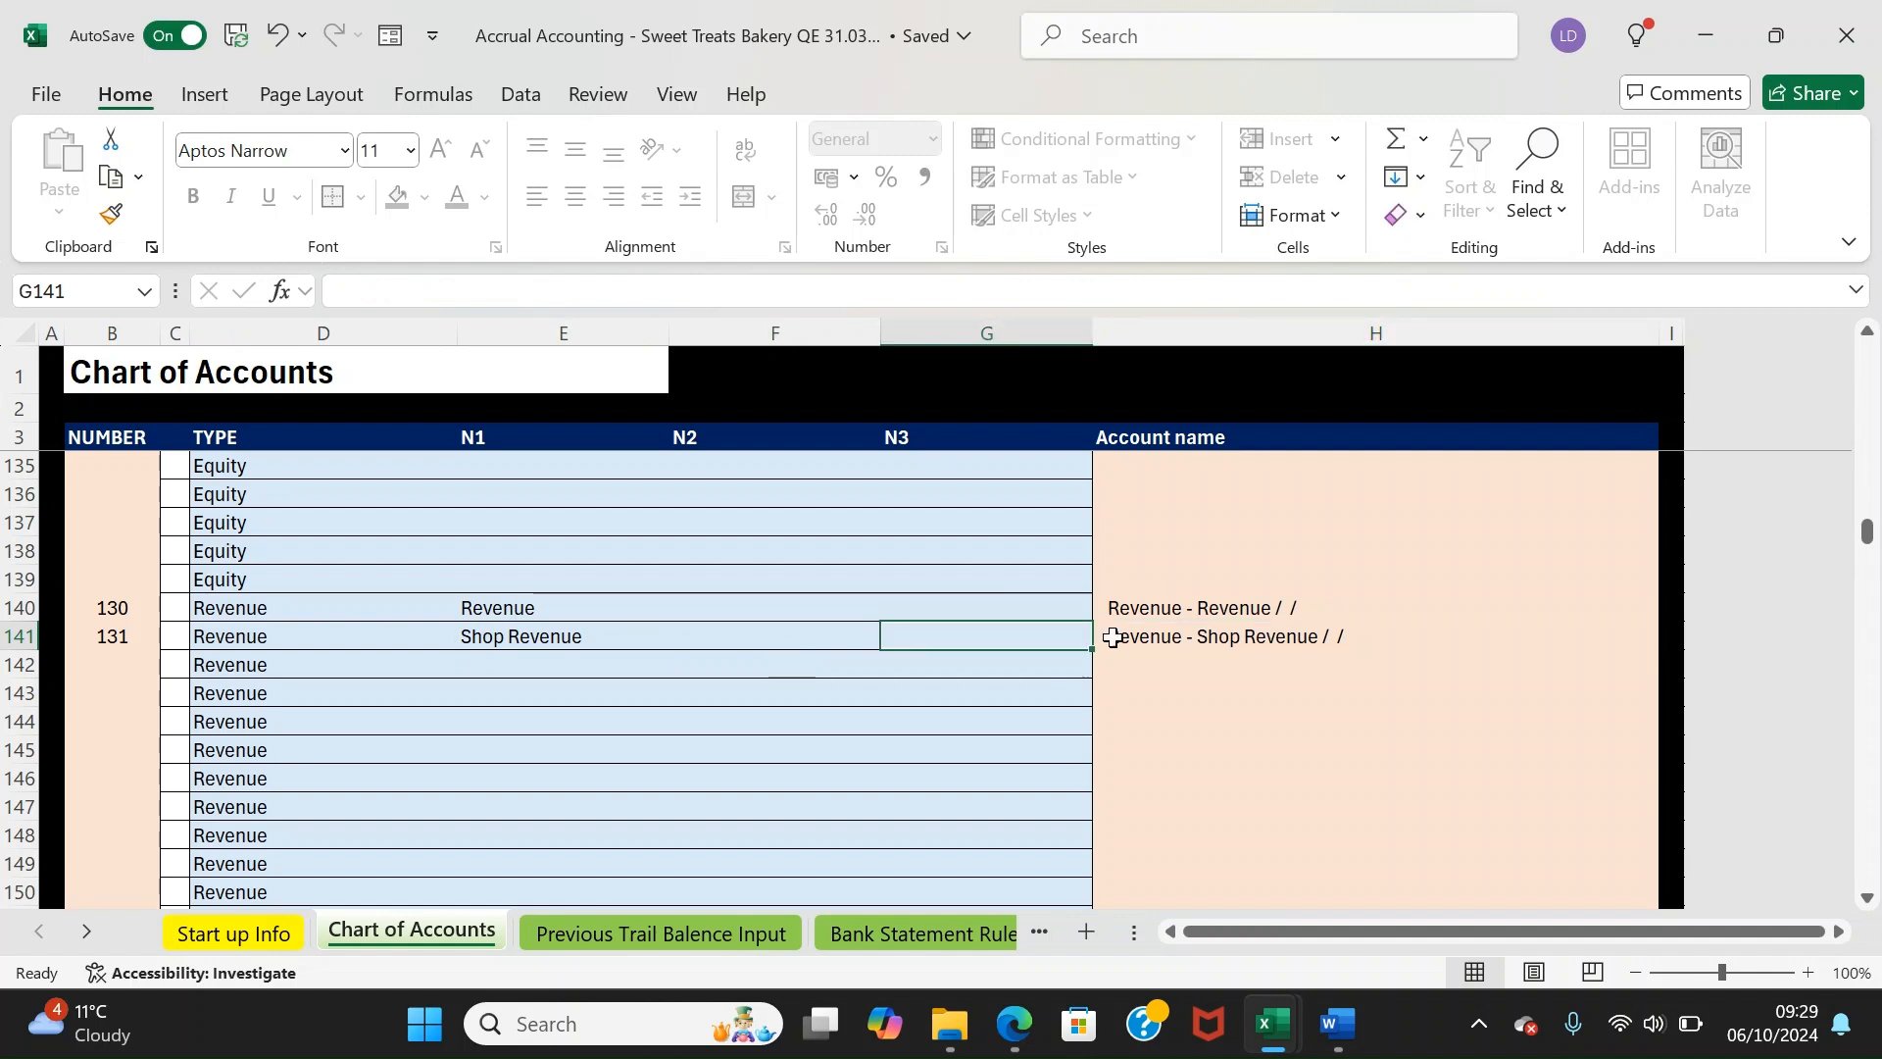
key(Right)
key(Left)
key(Left)
key(Left)
key(Left)
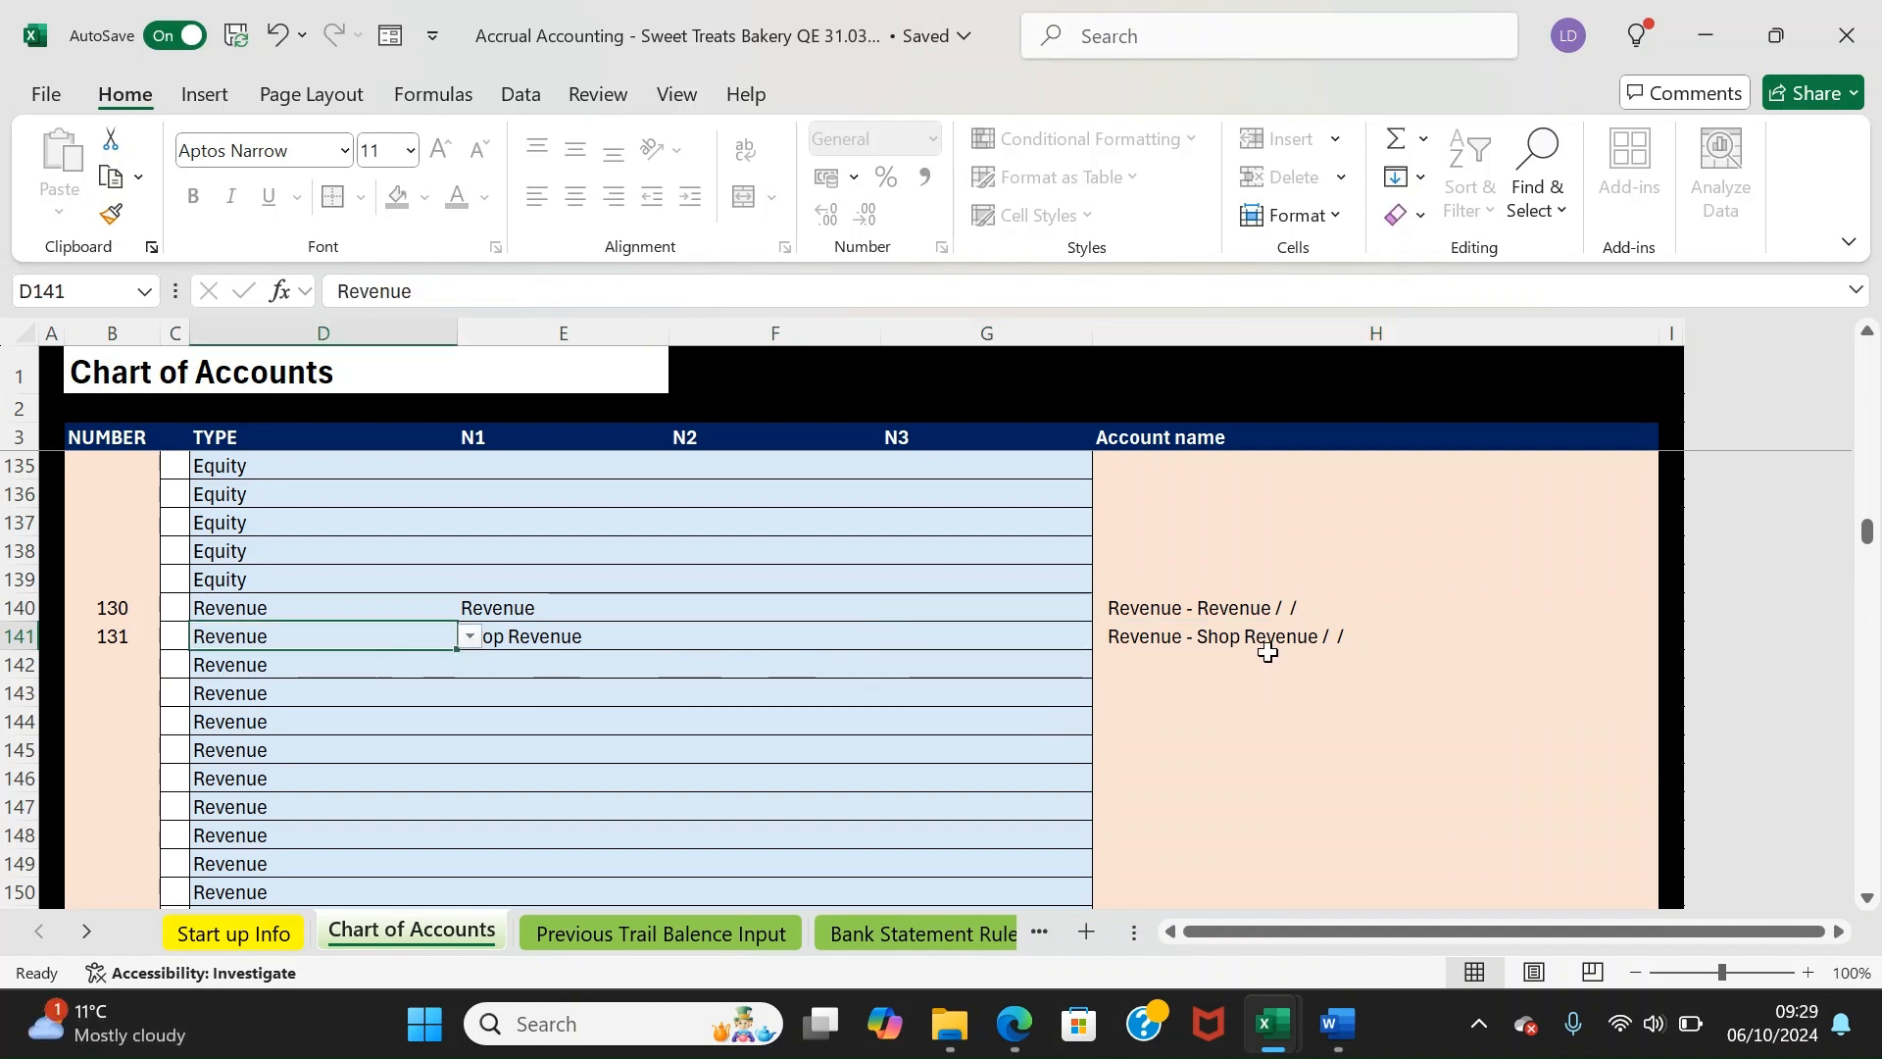
drag(480, 637, 991, 616)
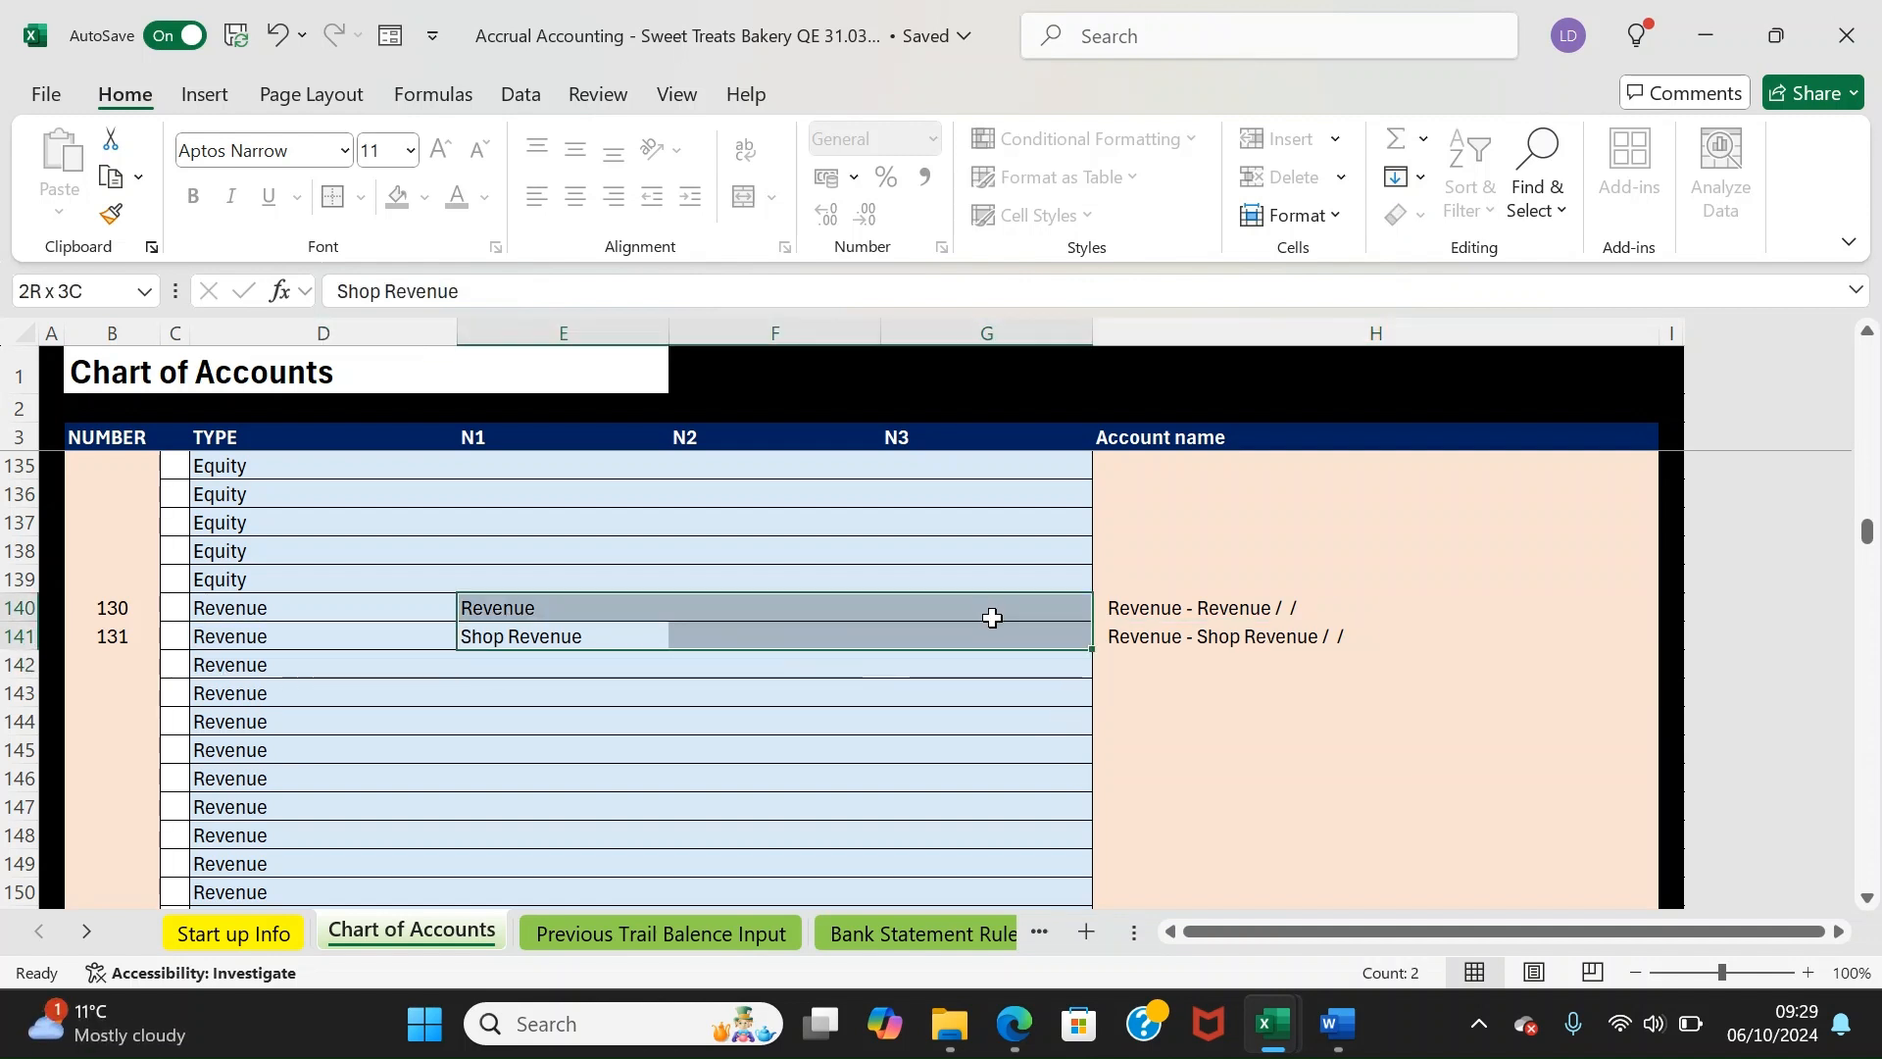
click(1336, 634)
Add Bread as the N2 and Sourdough as the N3 sub-category of Shop Revenue
click(589, 660)
click(657, 632)
click(697, 631)
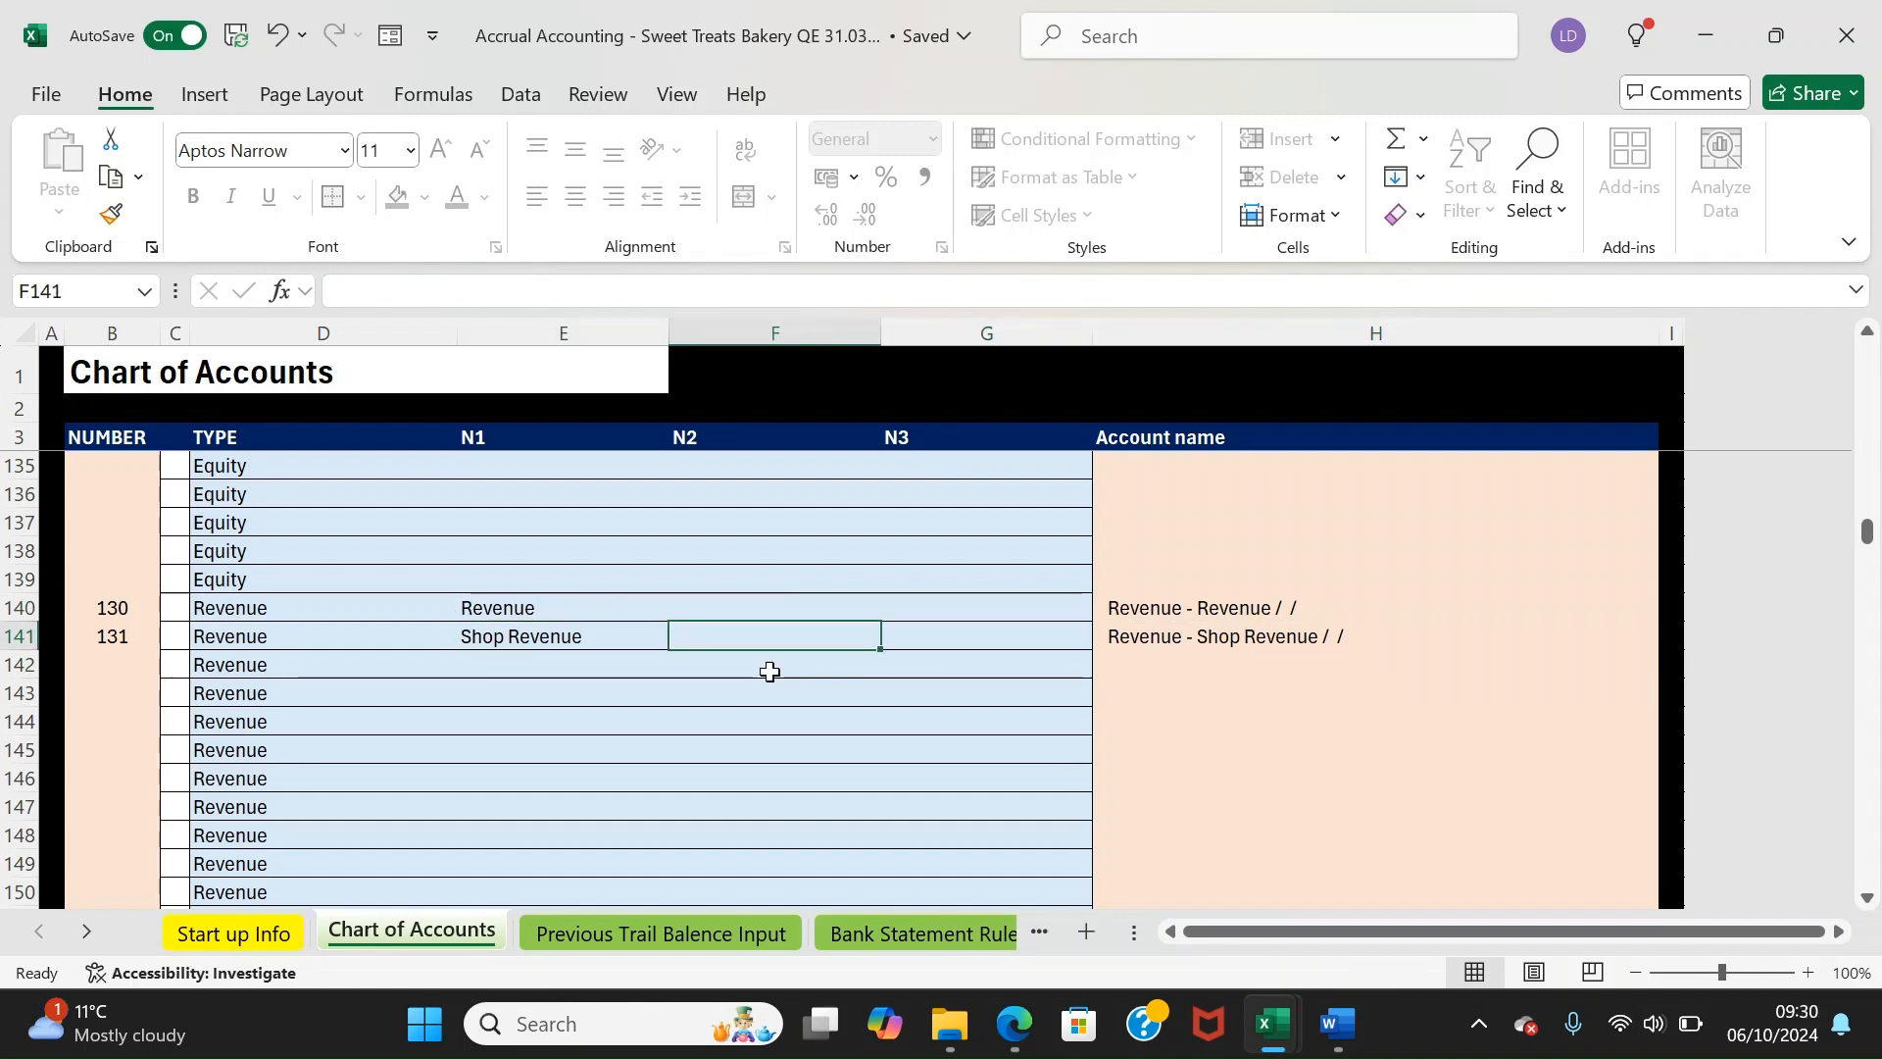
text(bread)
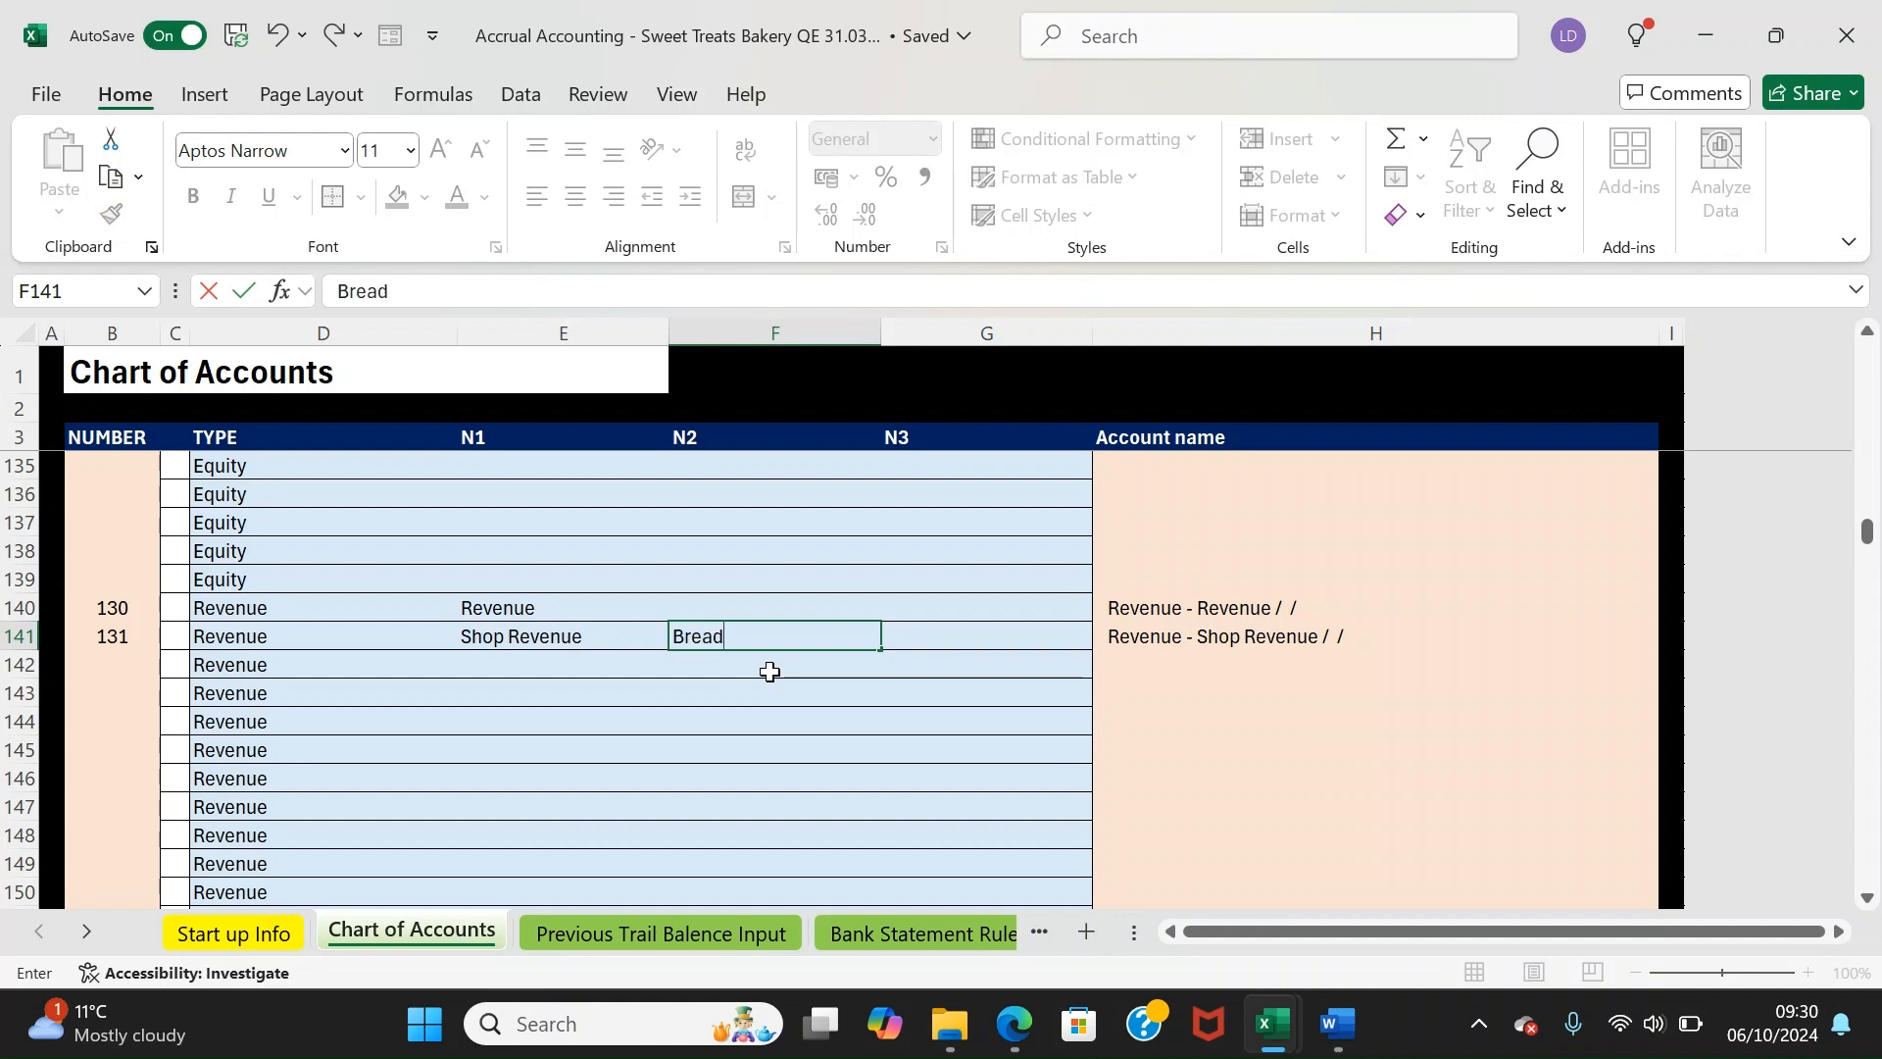
key(Return)
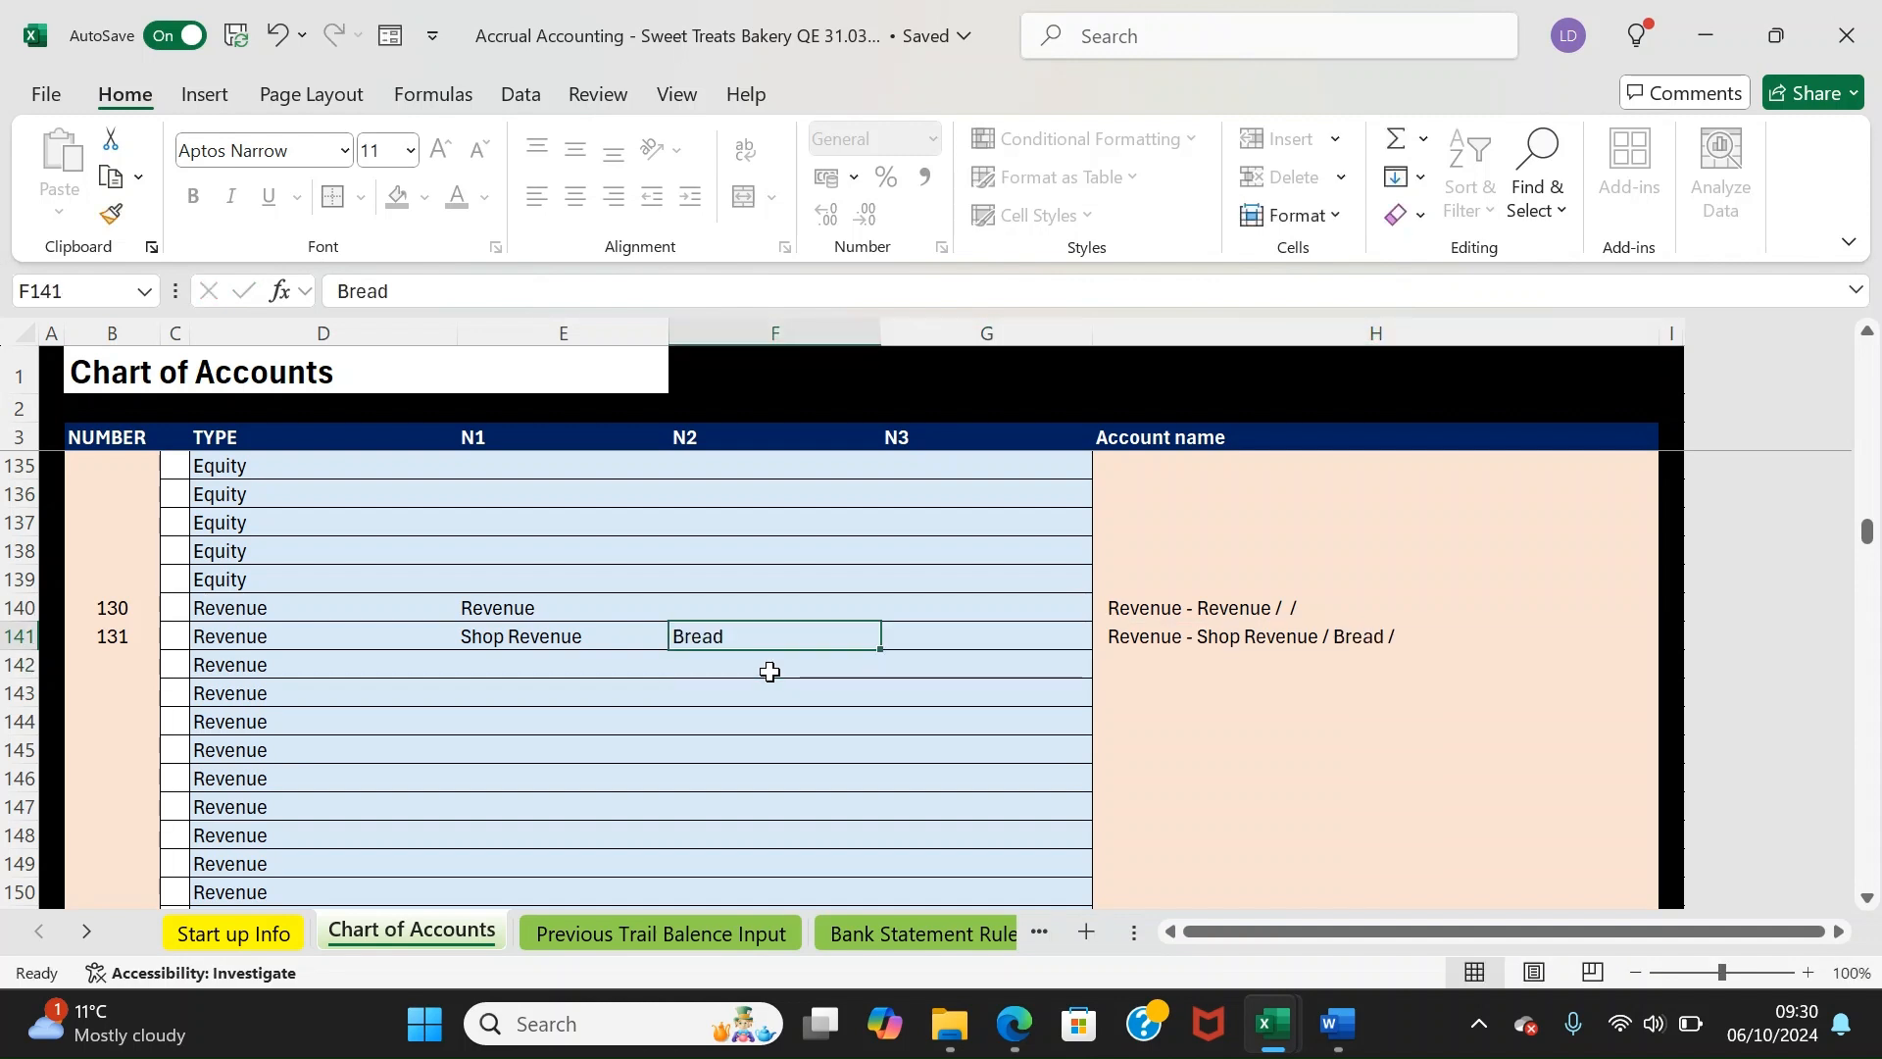
key(Right)
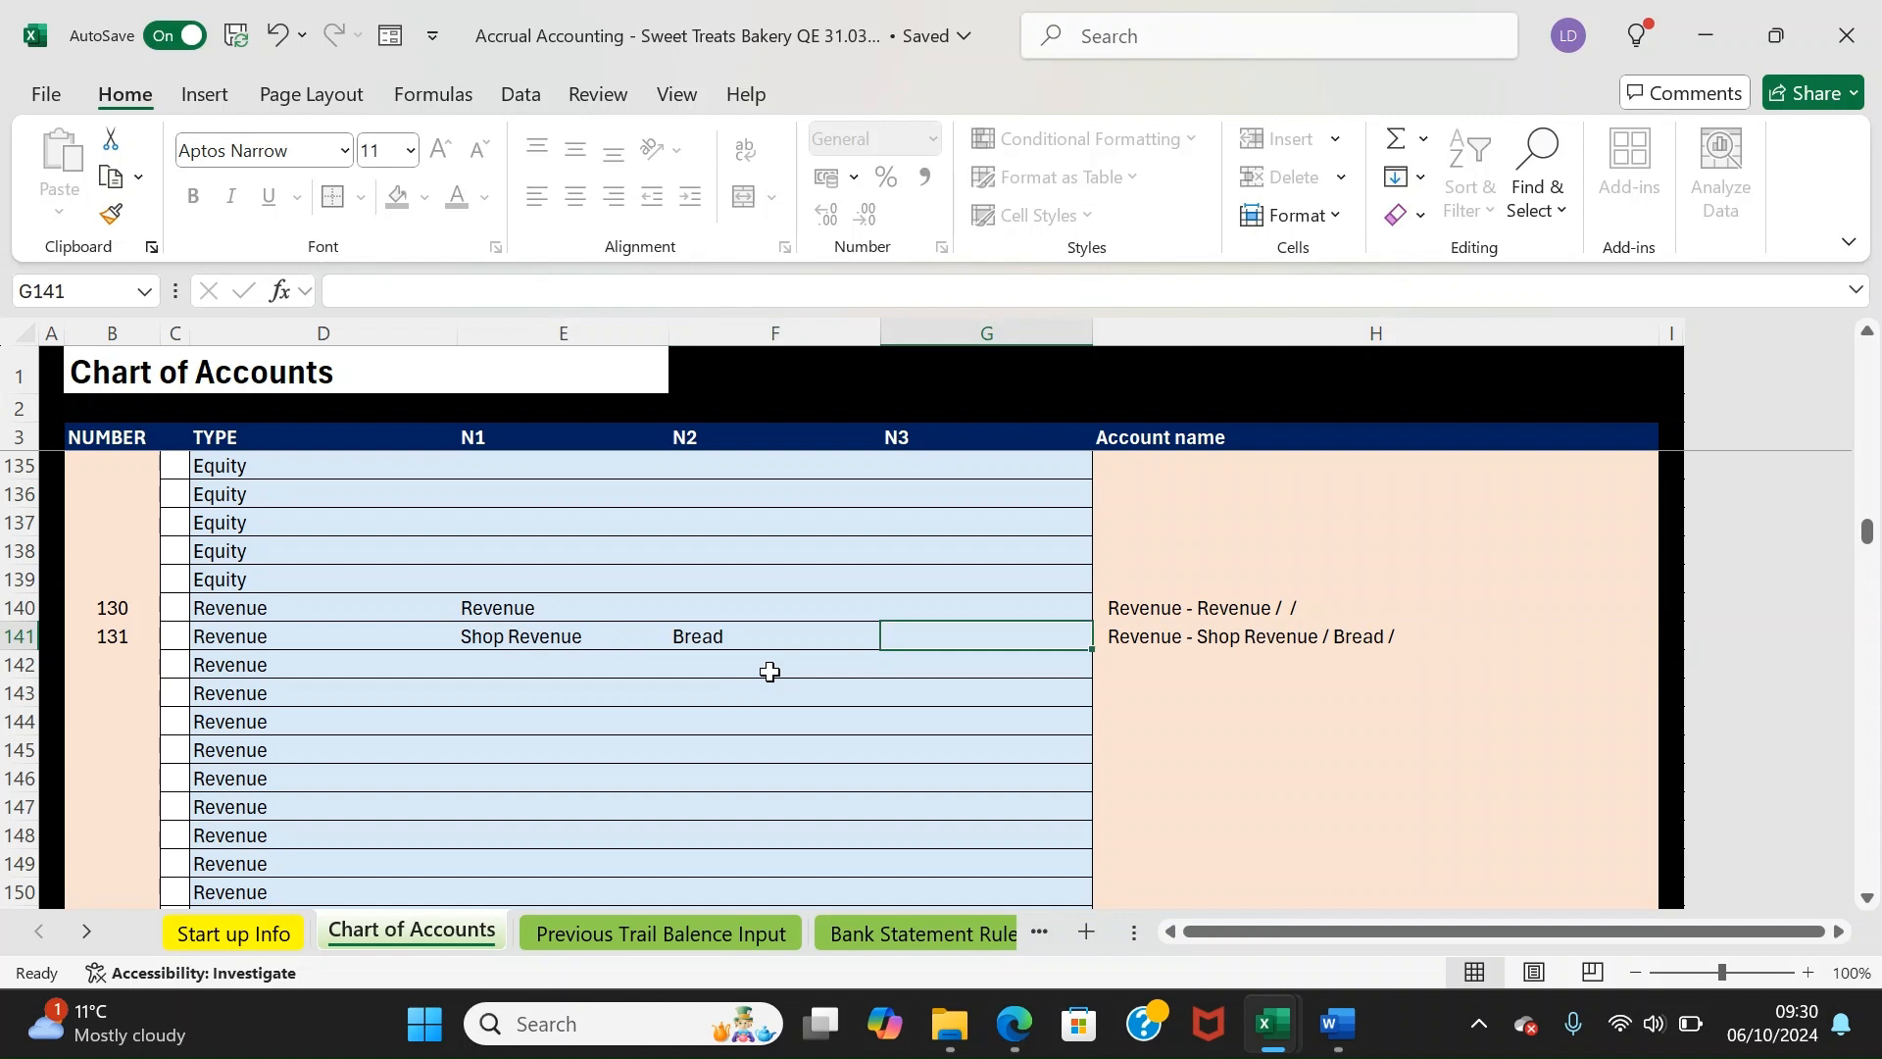
text(sourdou)
key(BackSpace)
key(BackSpace)
text(Sourdough)
key(Left)
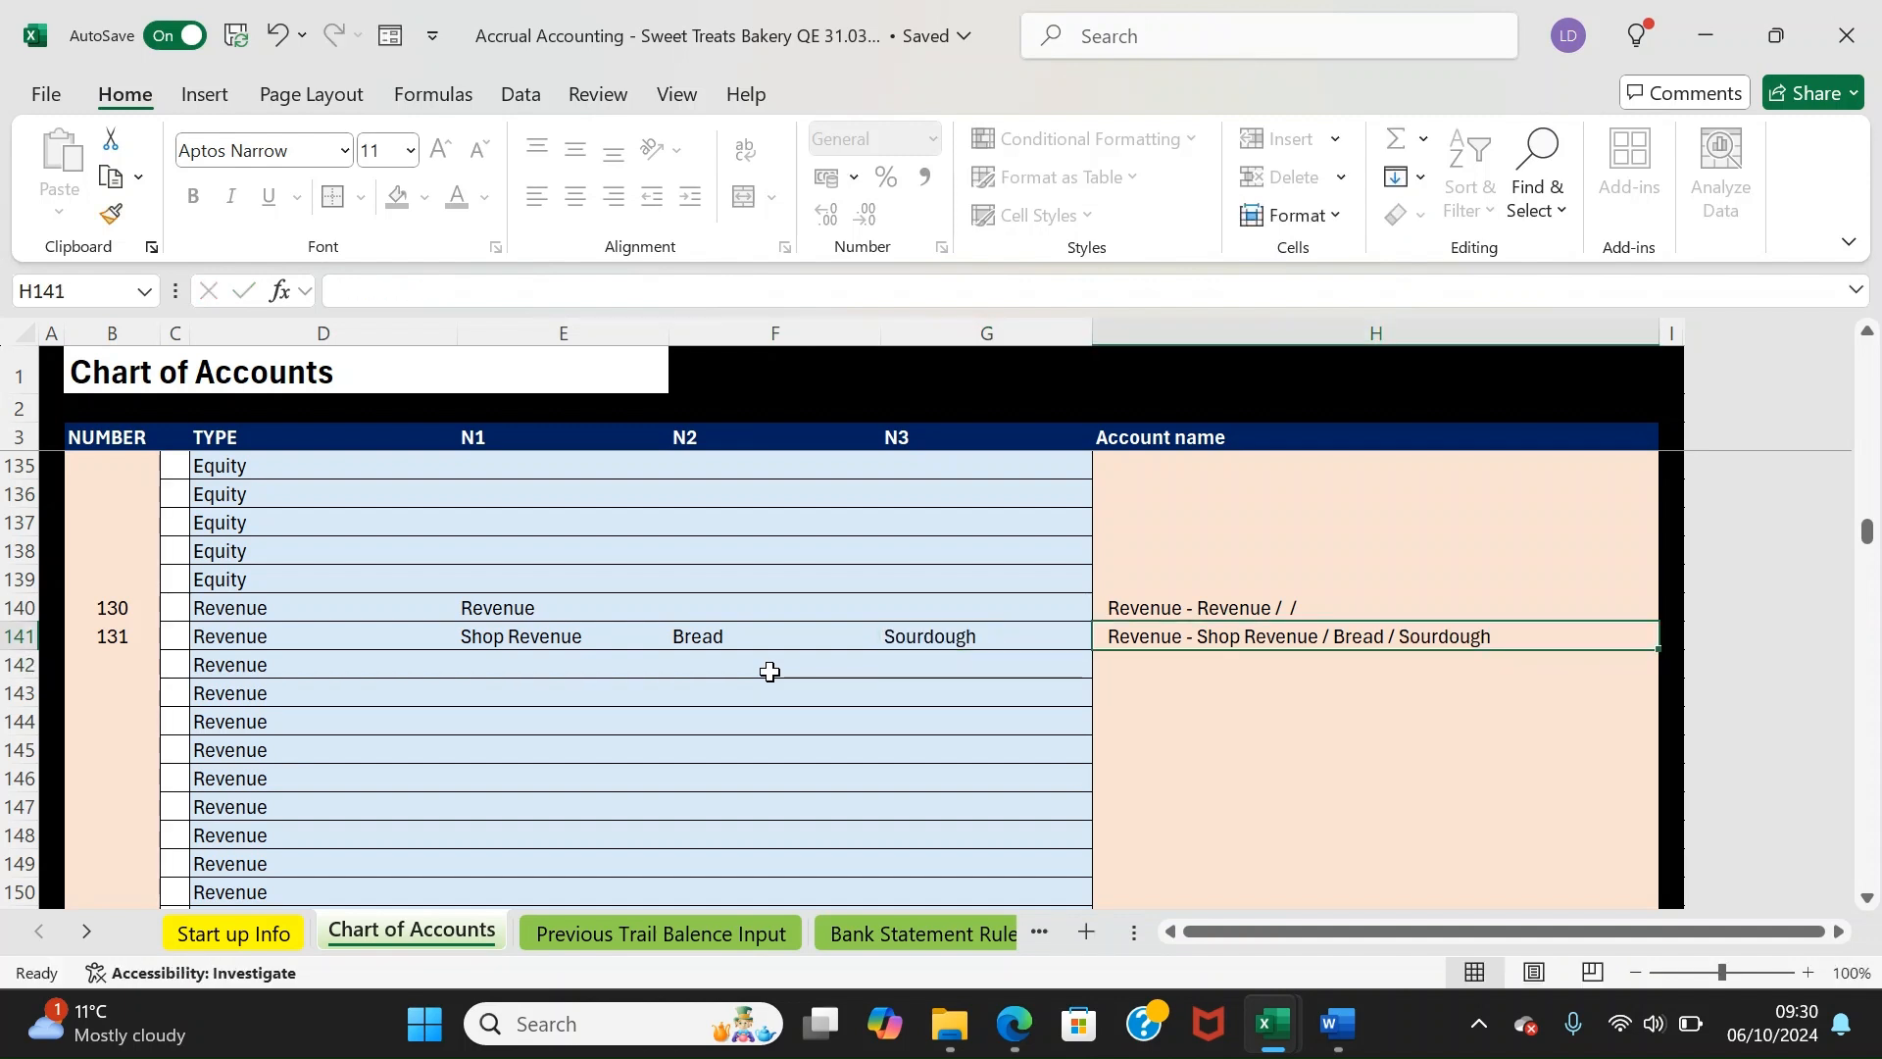
Delete the Bread and Sourdough entries so Shop Revenue has no sub-categories
key(Right)
key(Delete)
key(Left)
key(Delete)
key(Left)
key(Down)
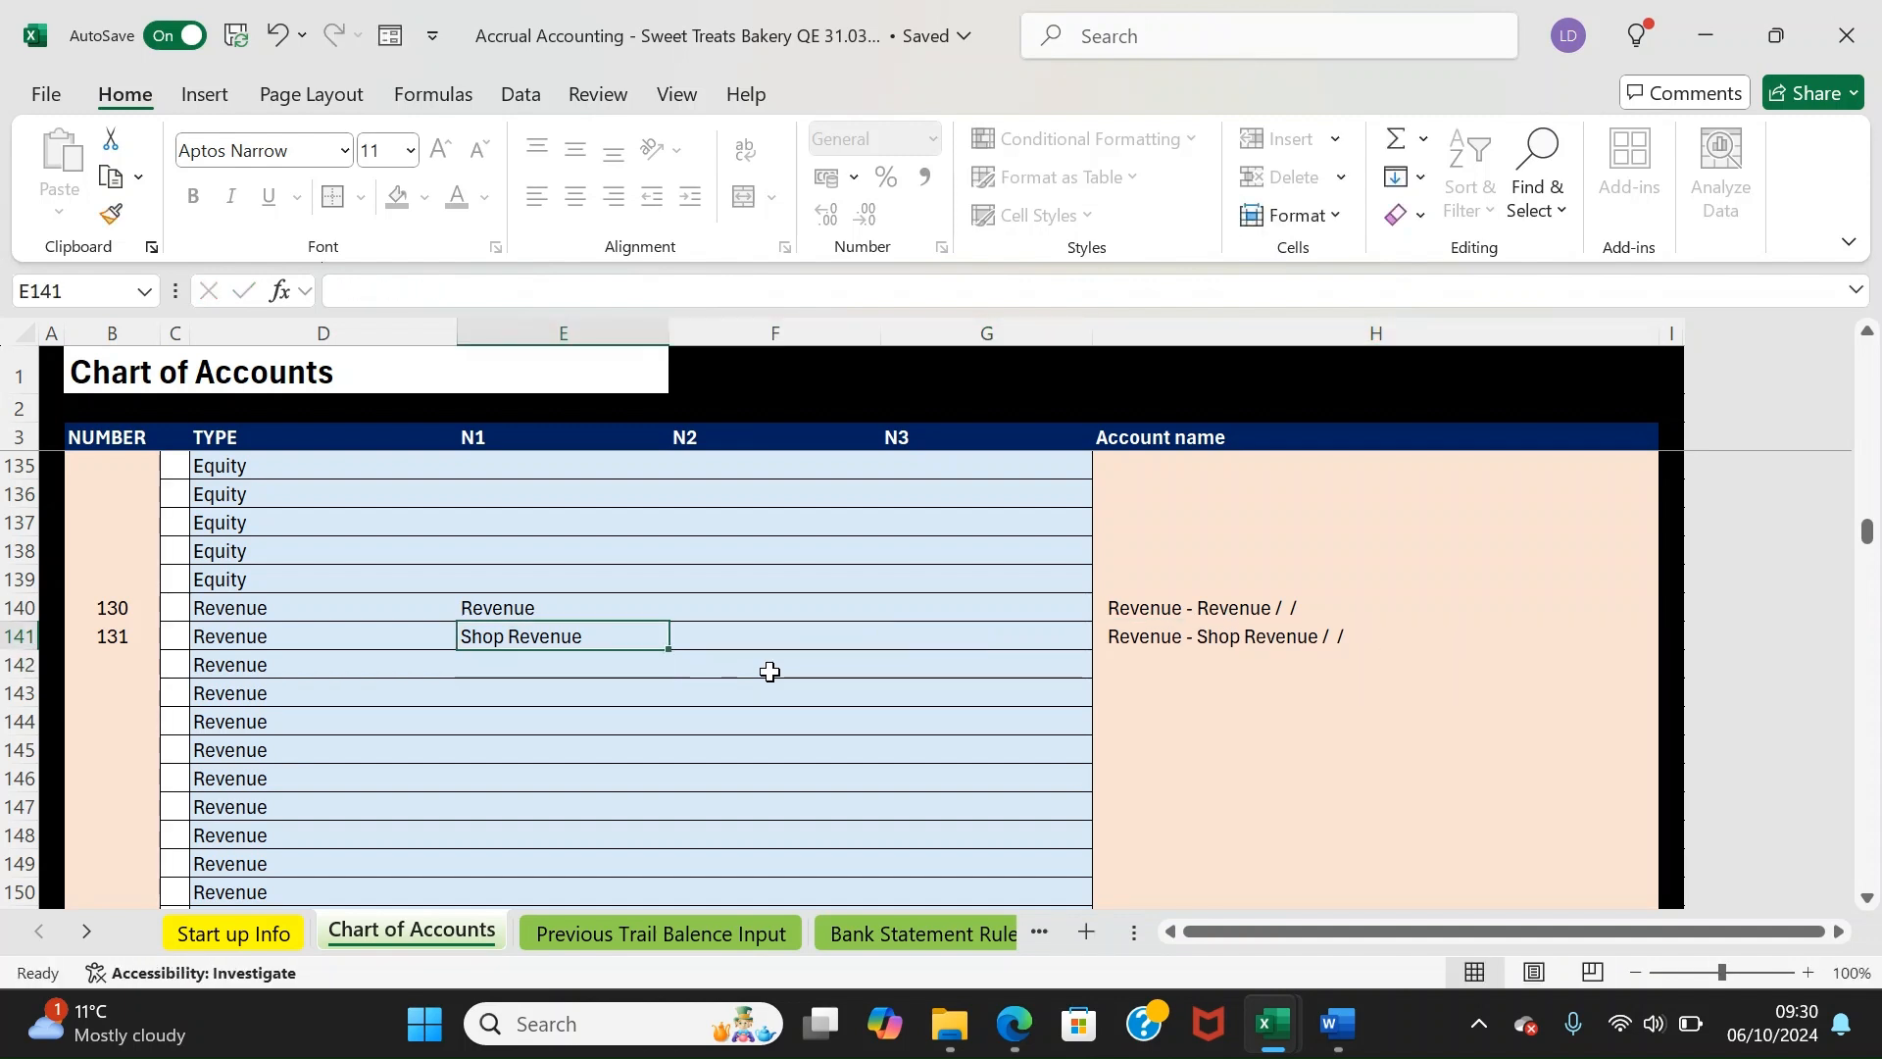
Enter Subscription Revenue in E142 as revenue account 132
text(Subscription Rev)
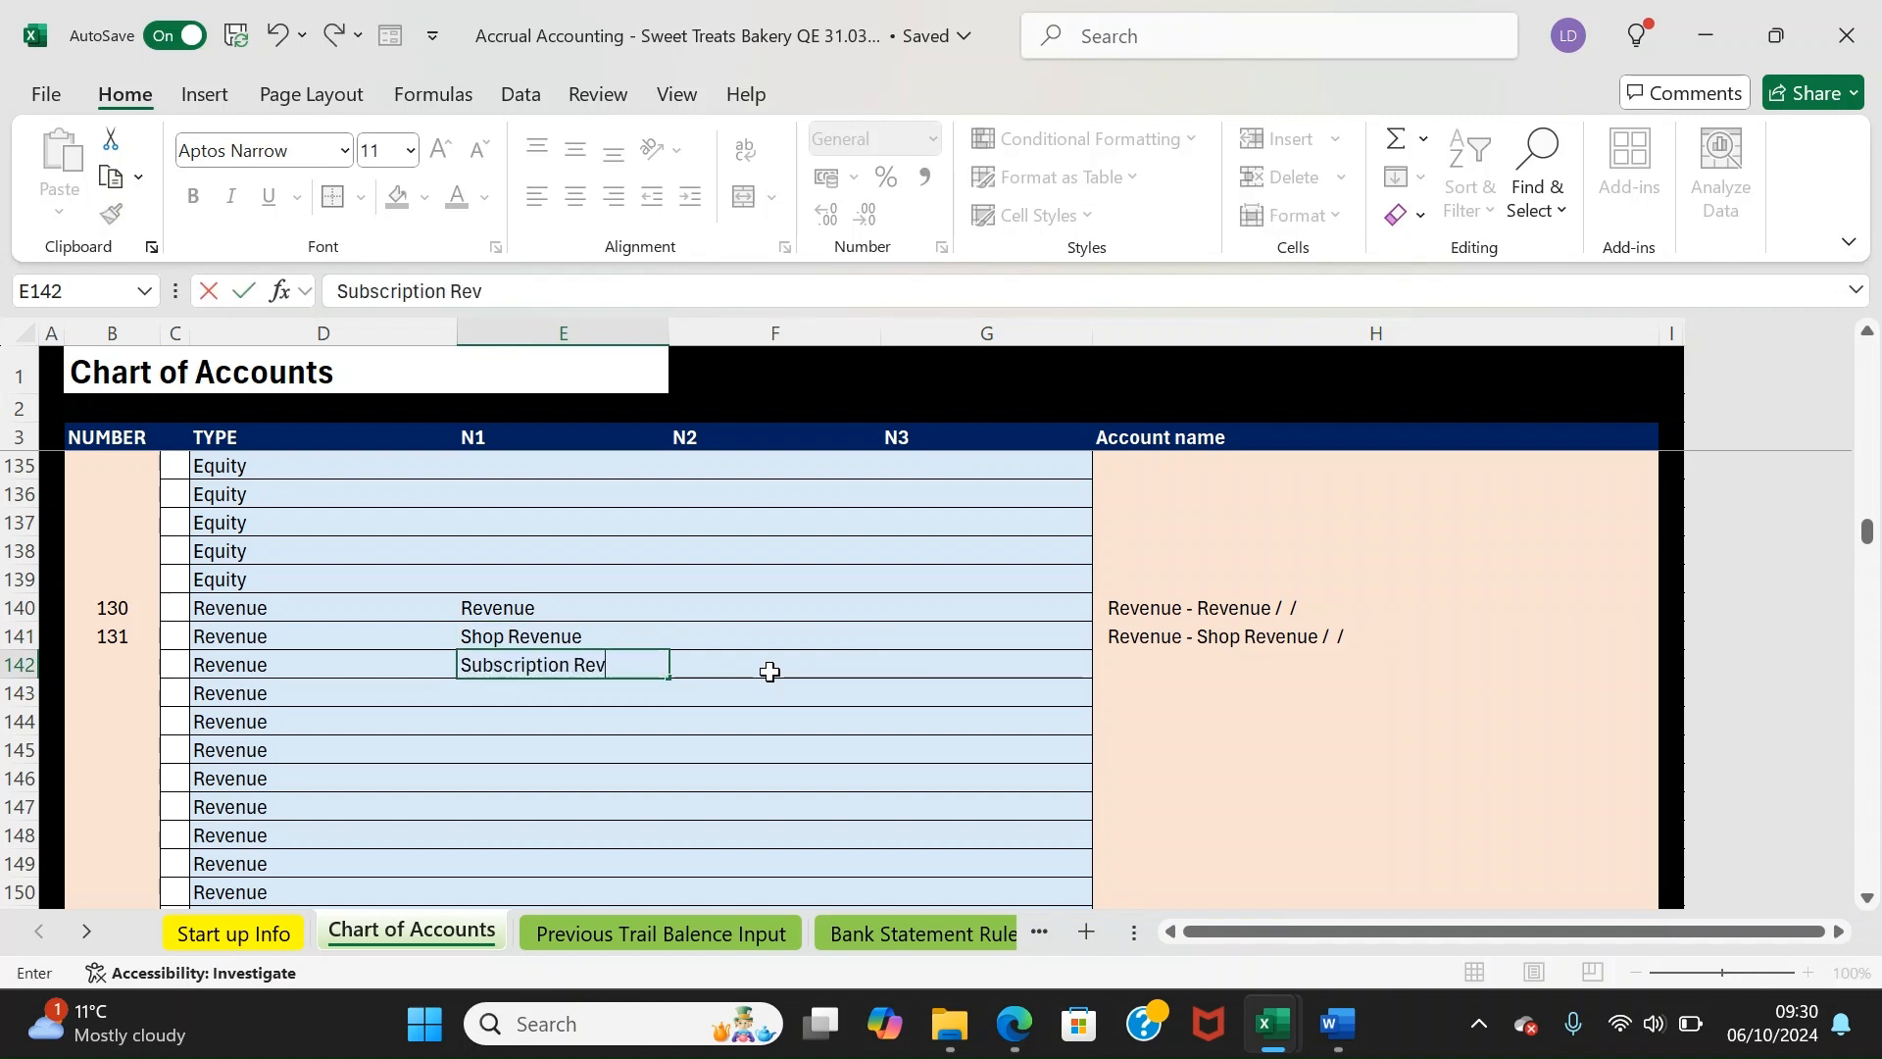
text(nueenue)
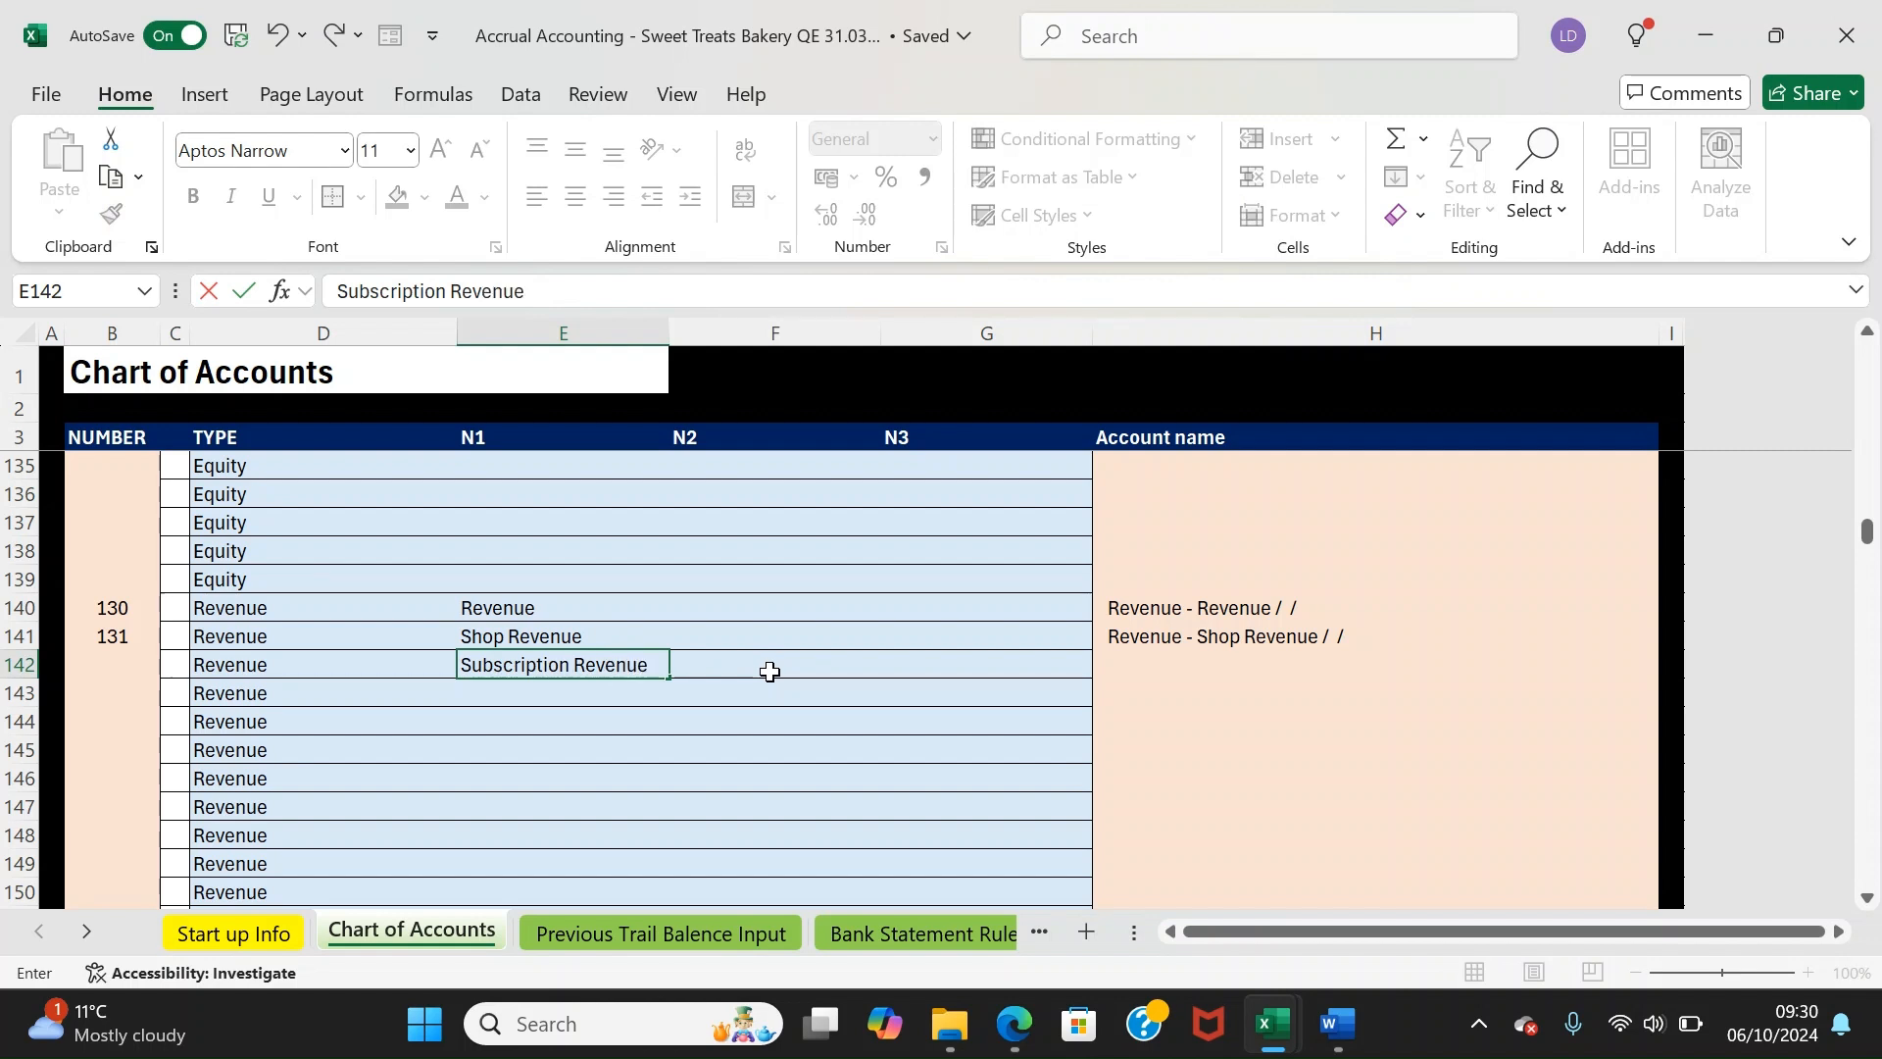
click(770, 671)
key(ctrl+Up)
key(ctrl+Up)
key(ctrl+Up)
key(ctrl+Up)
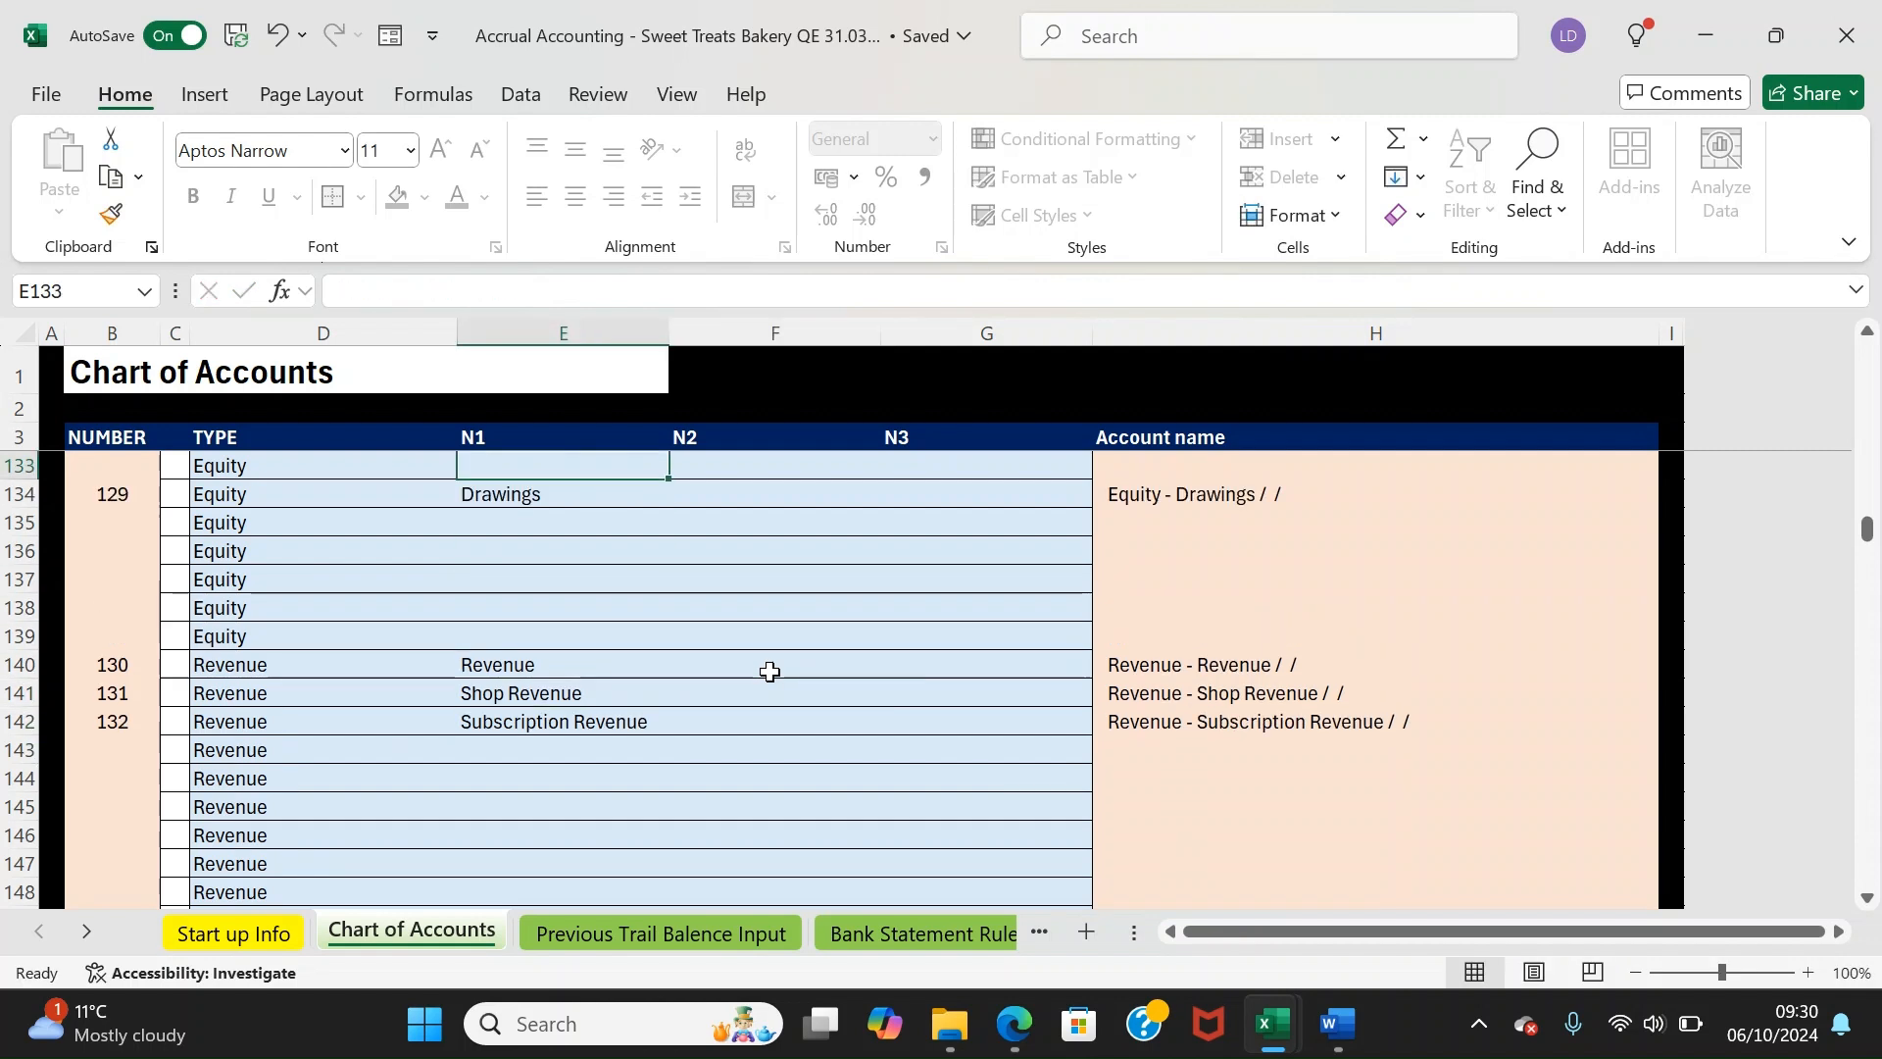
key(Left)
key(Down)
key(Down)
key(Down)
key(Down)
key(Down)
key(Down)
key(Down)
key(Down)
key(Down)
key(Down)
key(Down)
key(Down)
key(Down)
key(Down)
key(Down)
key(Down)
key(Down)
key(Down)
key(Down)
key(Down)
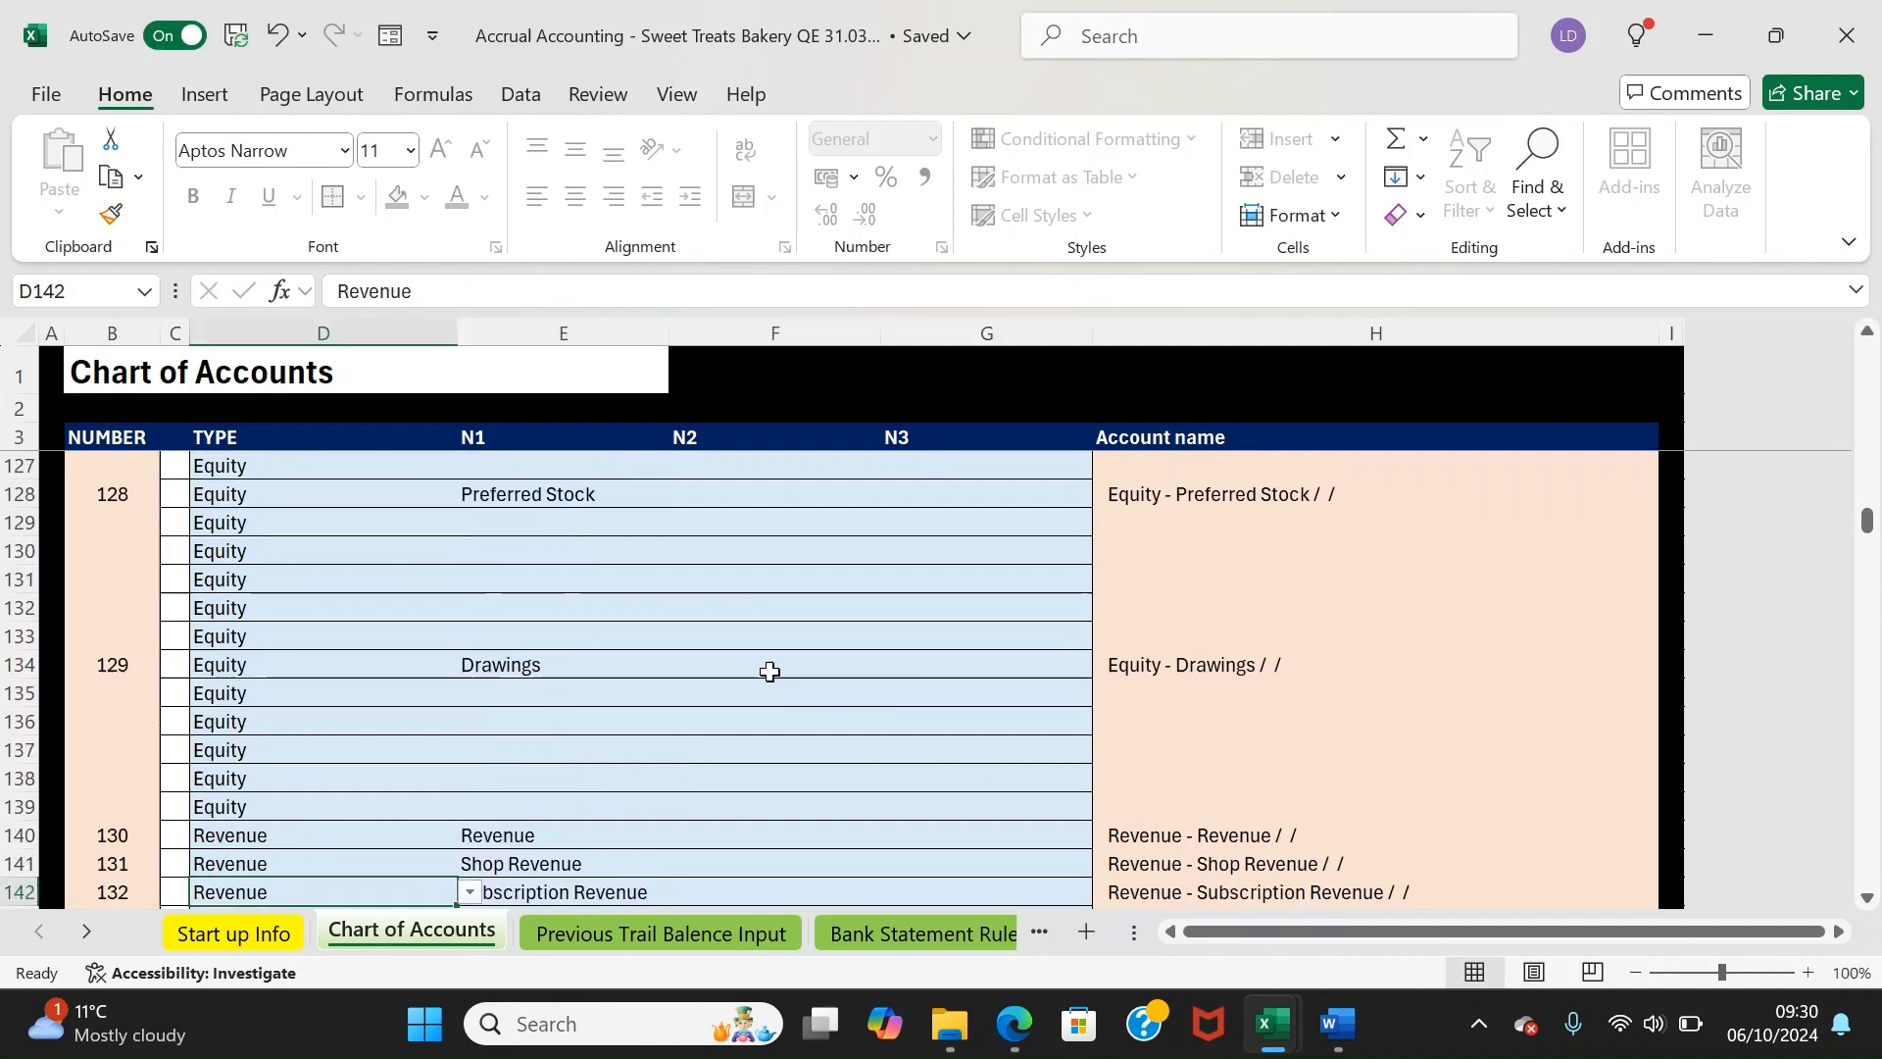
key(Left)
key(Up)
key(Up)
key(Up)
key(Up)
key(Up)
key(Up)
key(Up)
key(Up)
key(Up)
key(Up)
key(Up)
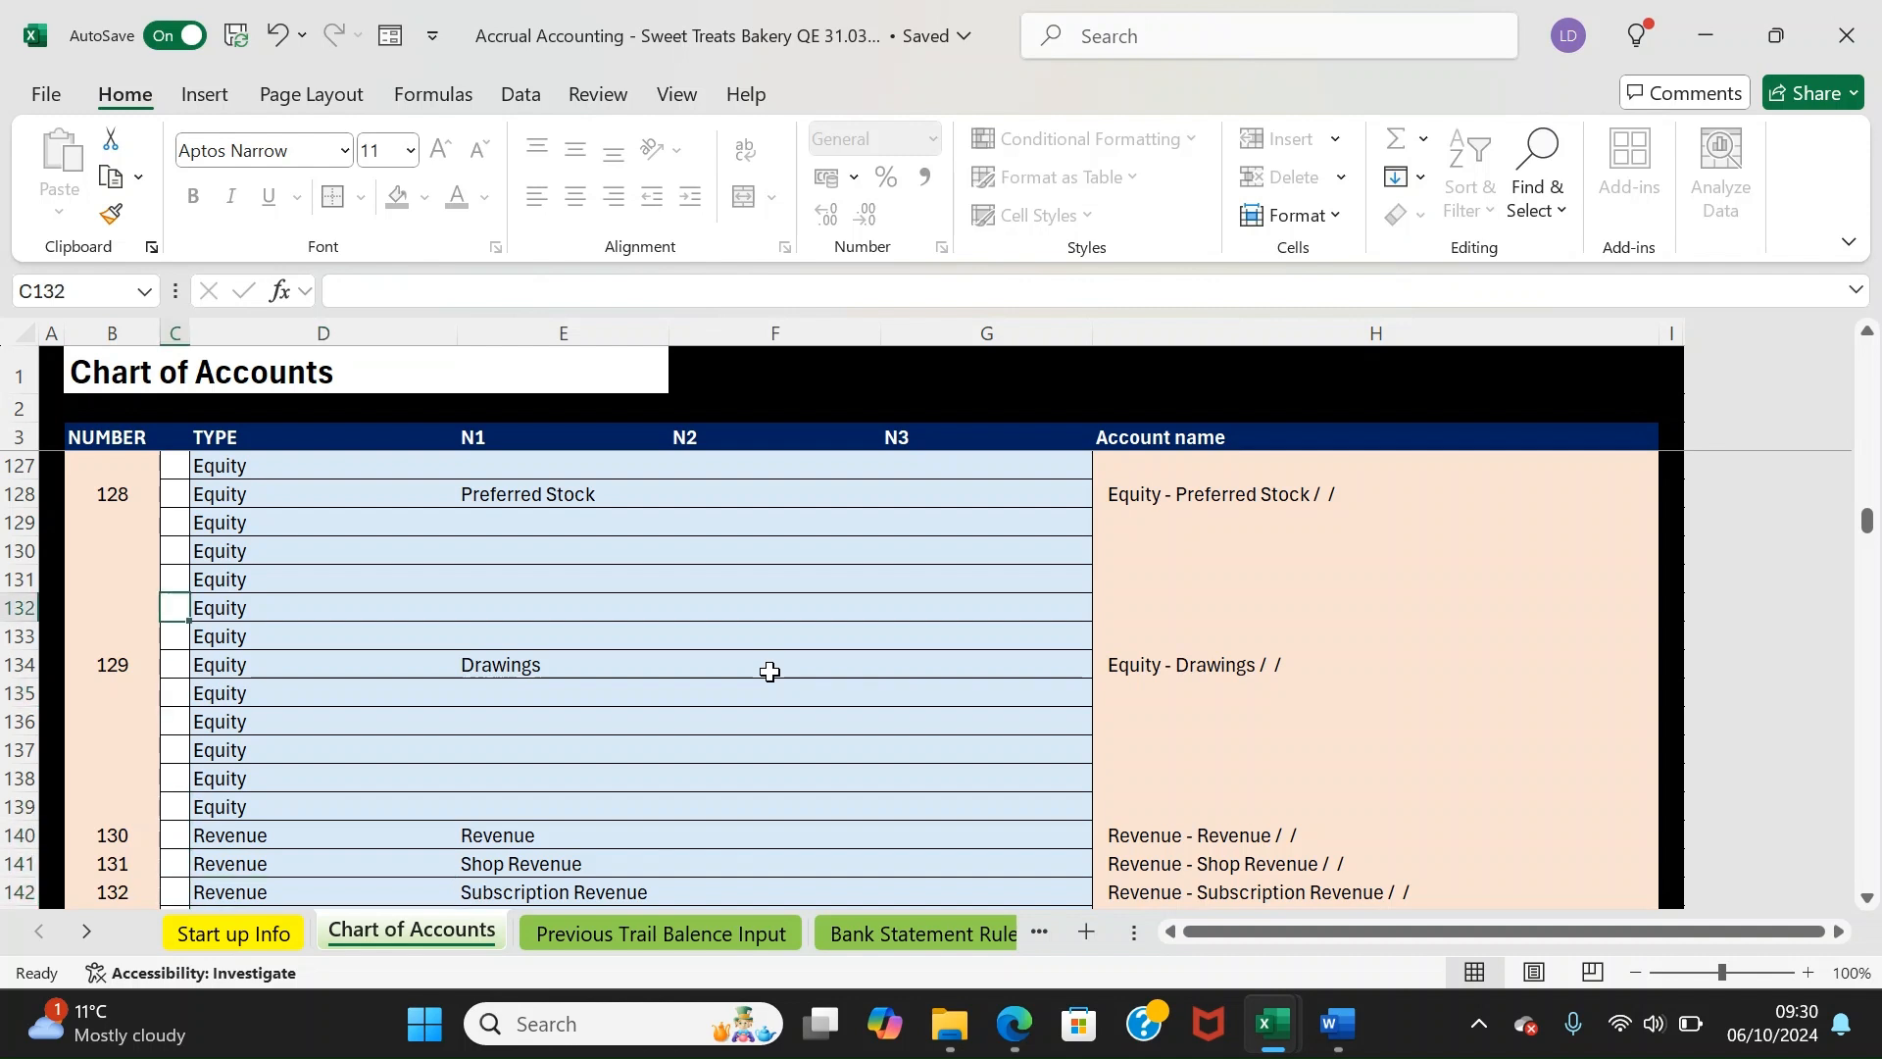
key(Down)
key(ctrl+space)
key(Down)
Review the Subscription Revenue row, then return to the top of the chart of accounts
key(Down)
key(Down)
key(Down)
key(Down)
key(Down)
key(Down)
key(Down)
key(Down)
key(Down)
key(Down)
key(Down)
key(Down)
key(Down)
key(Down)
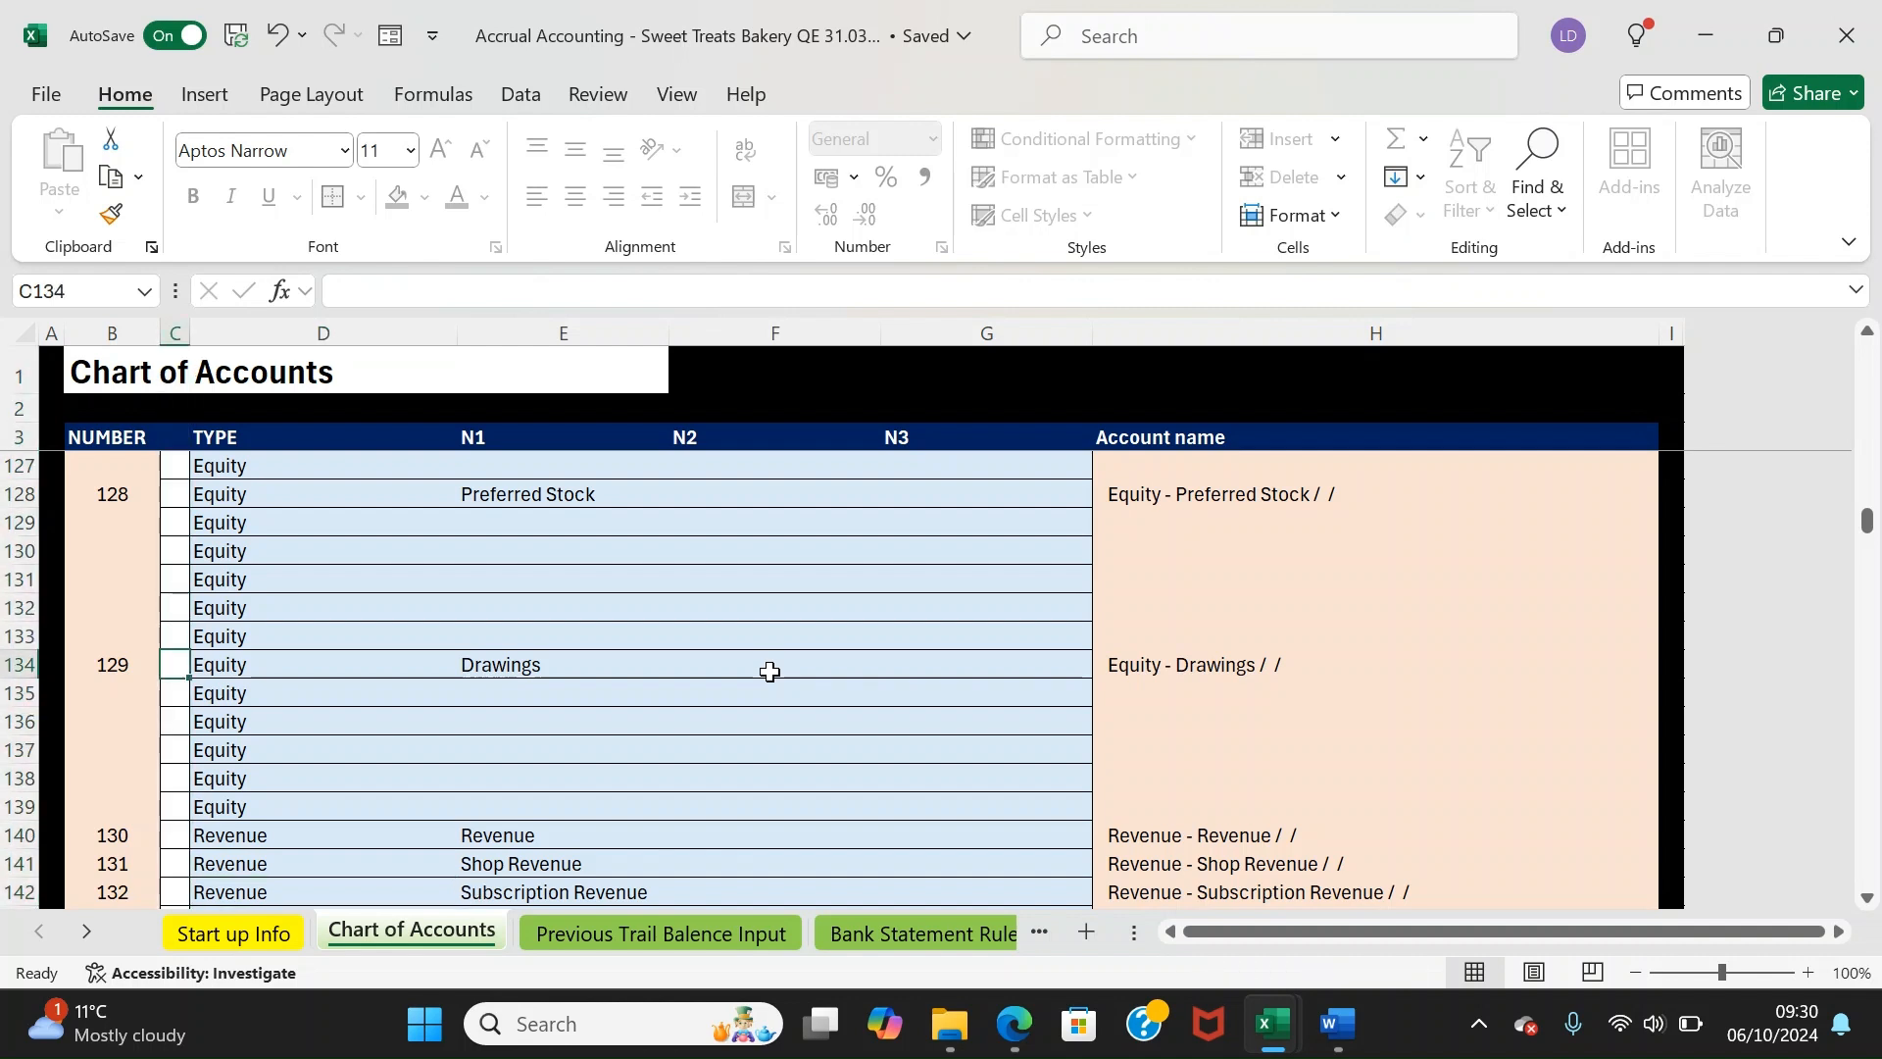
key(Up)
key(Up)
key(Up)
key(Up)
key(Up)
key(Up)
key(Up)
key(Up)
key(Right)
key(Right)
key(Down)
key(Down)
key(Down)
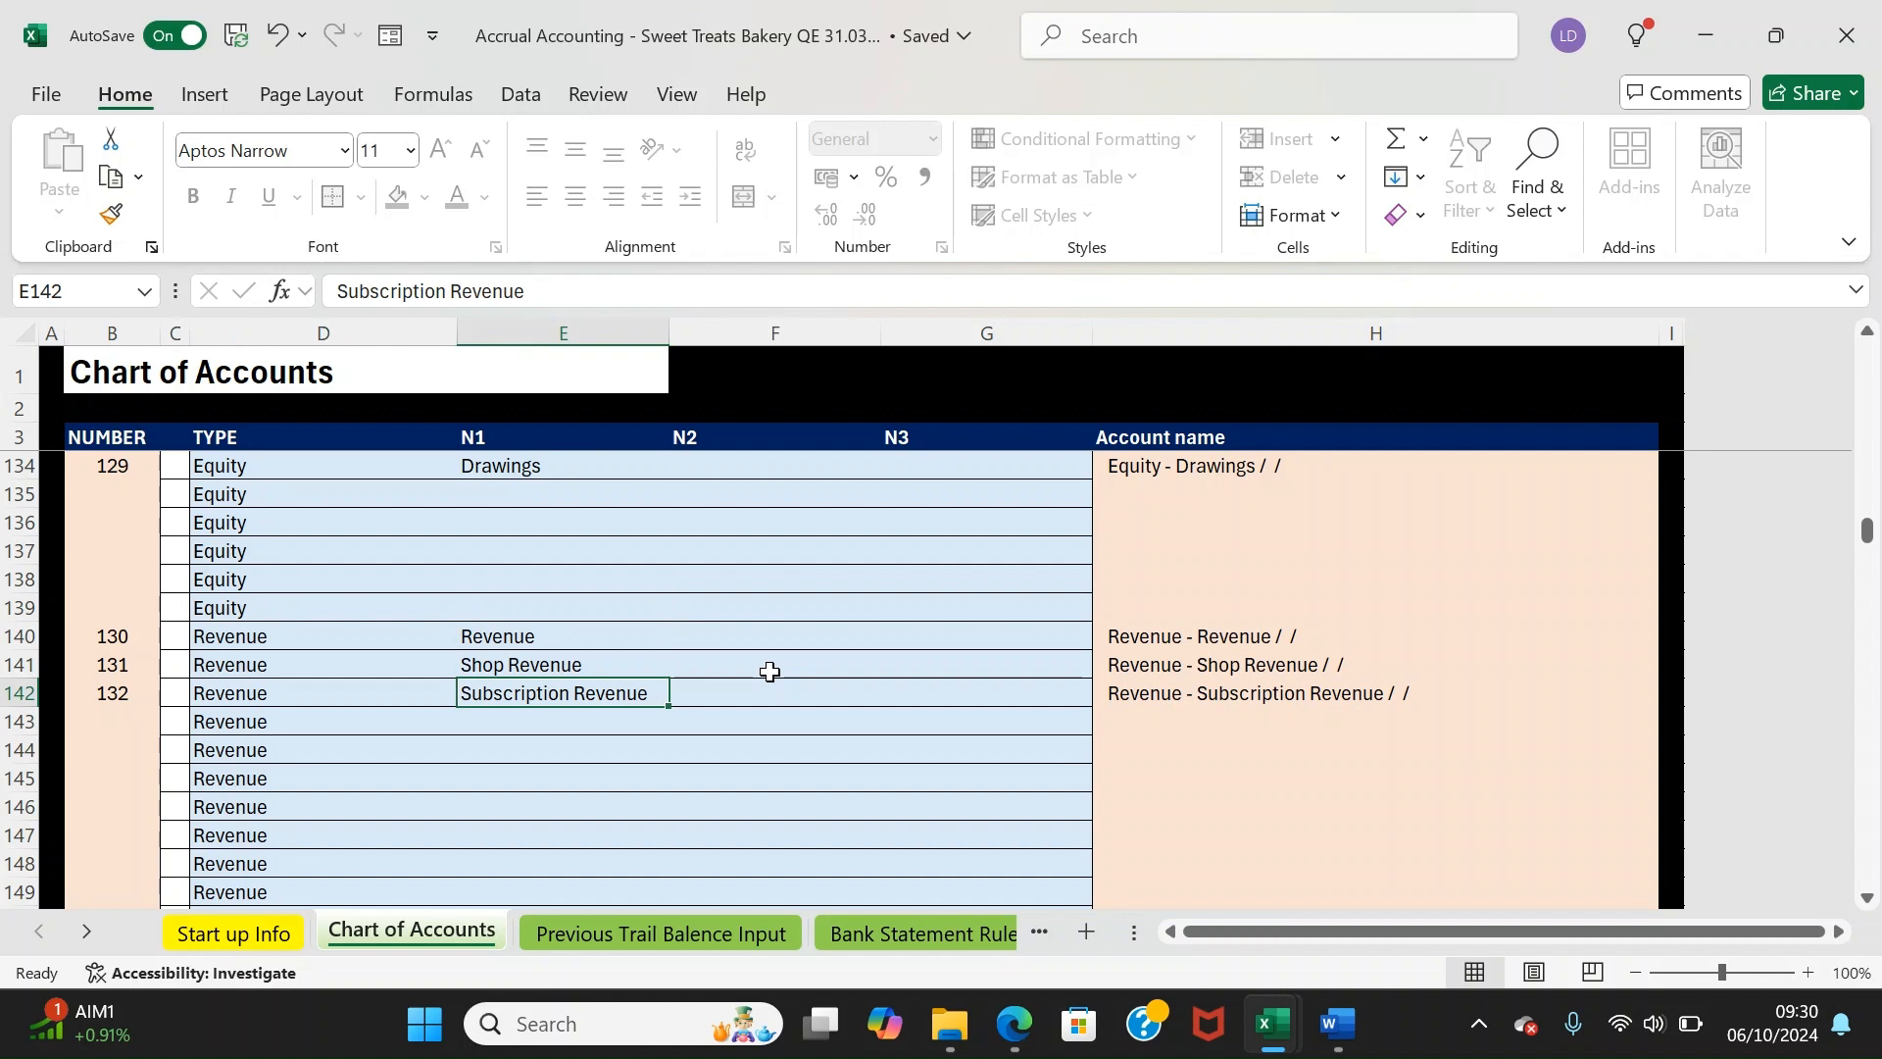
key(Up)
key(Down)
key(Left)
key(Left)
key(Left)
key(Right)
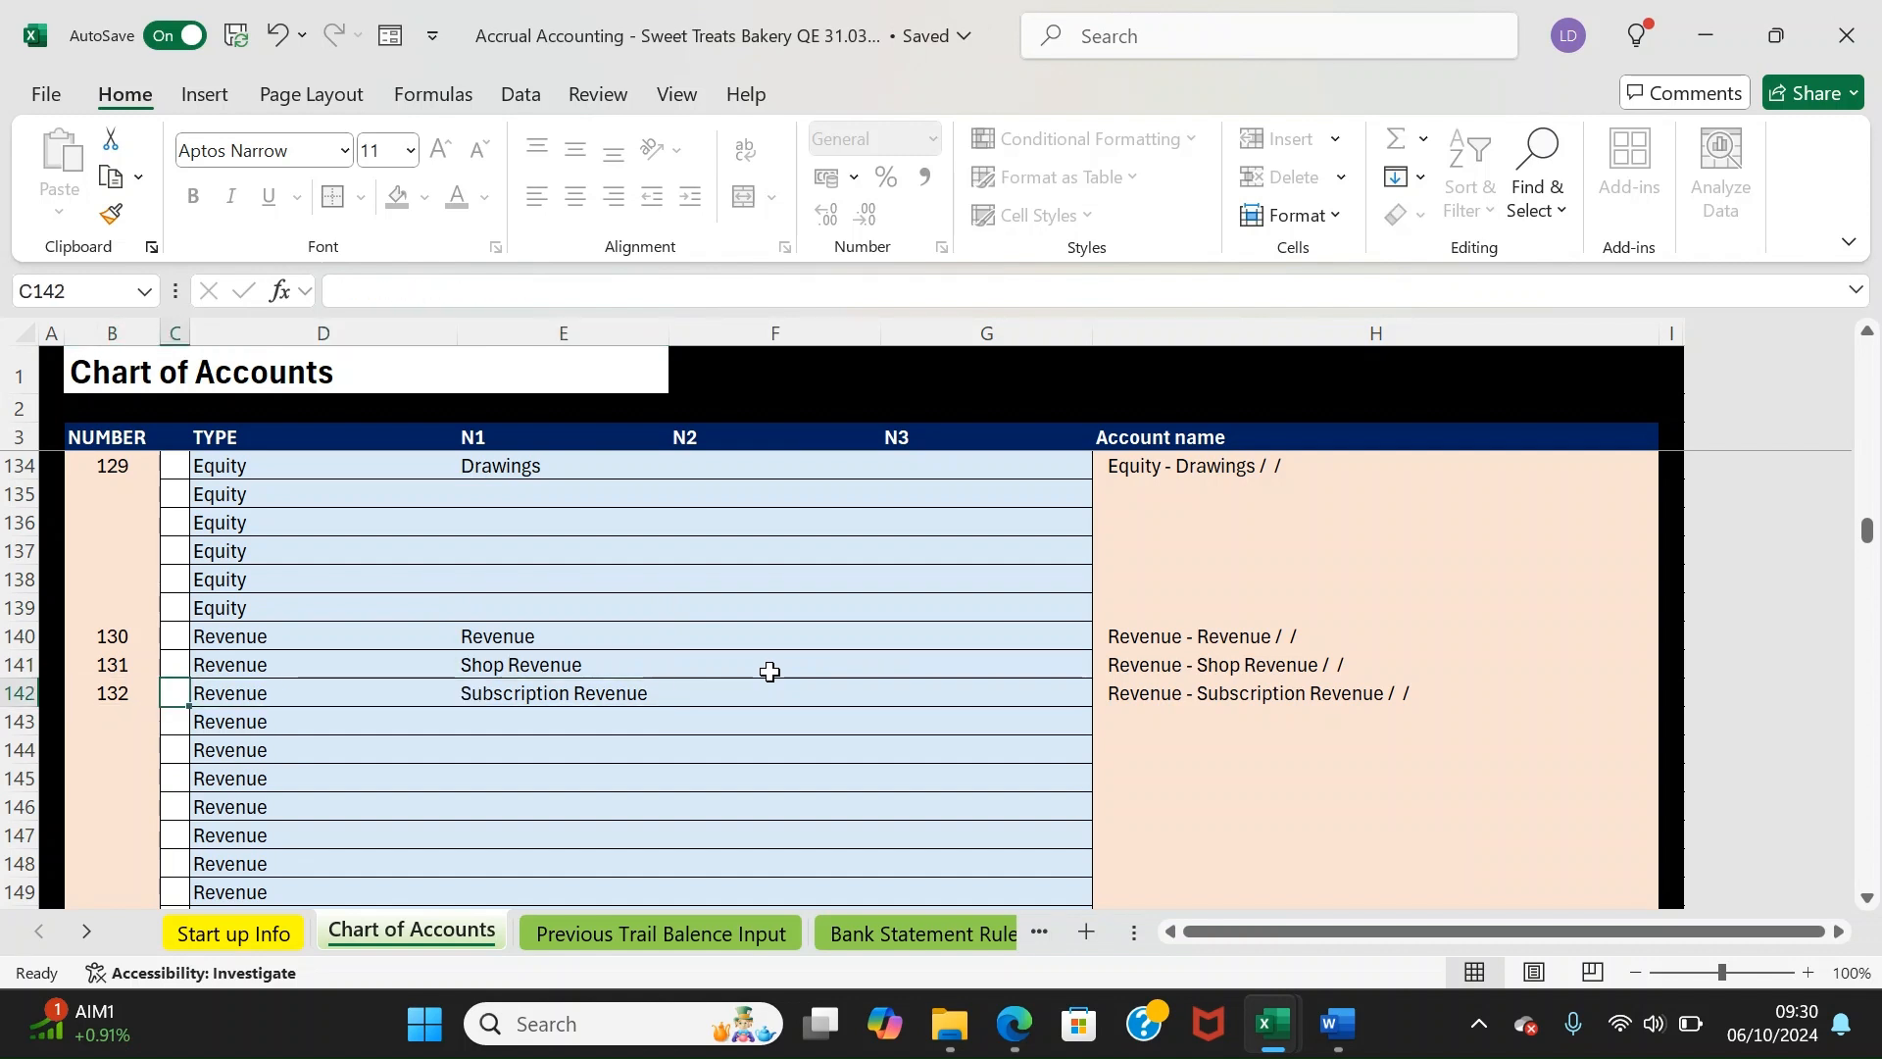
key(Down)
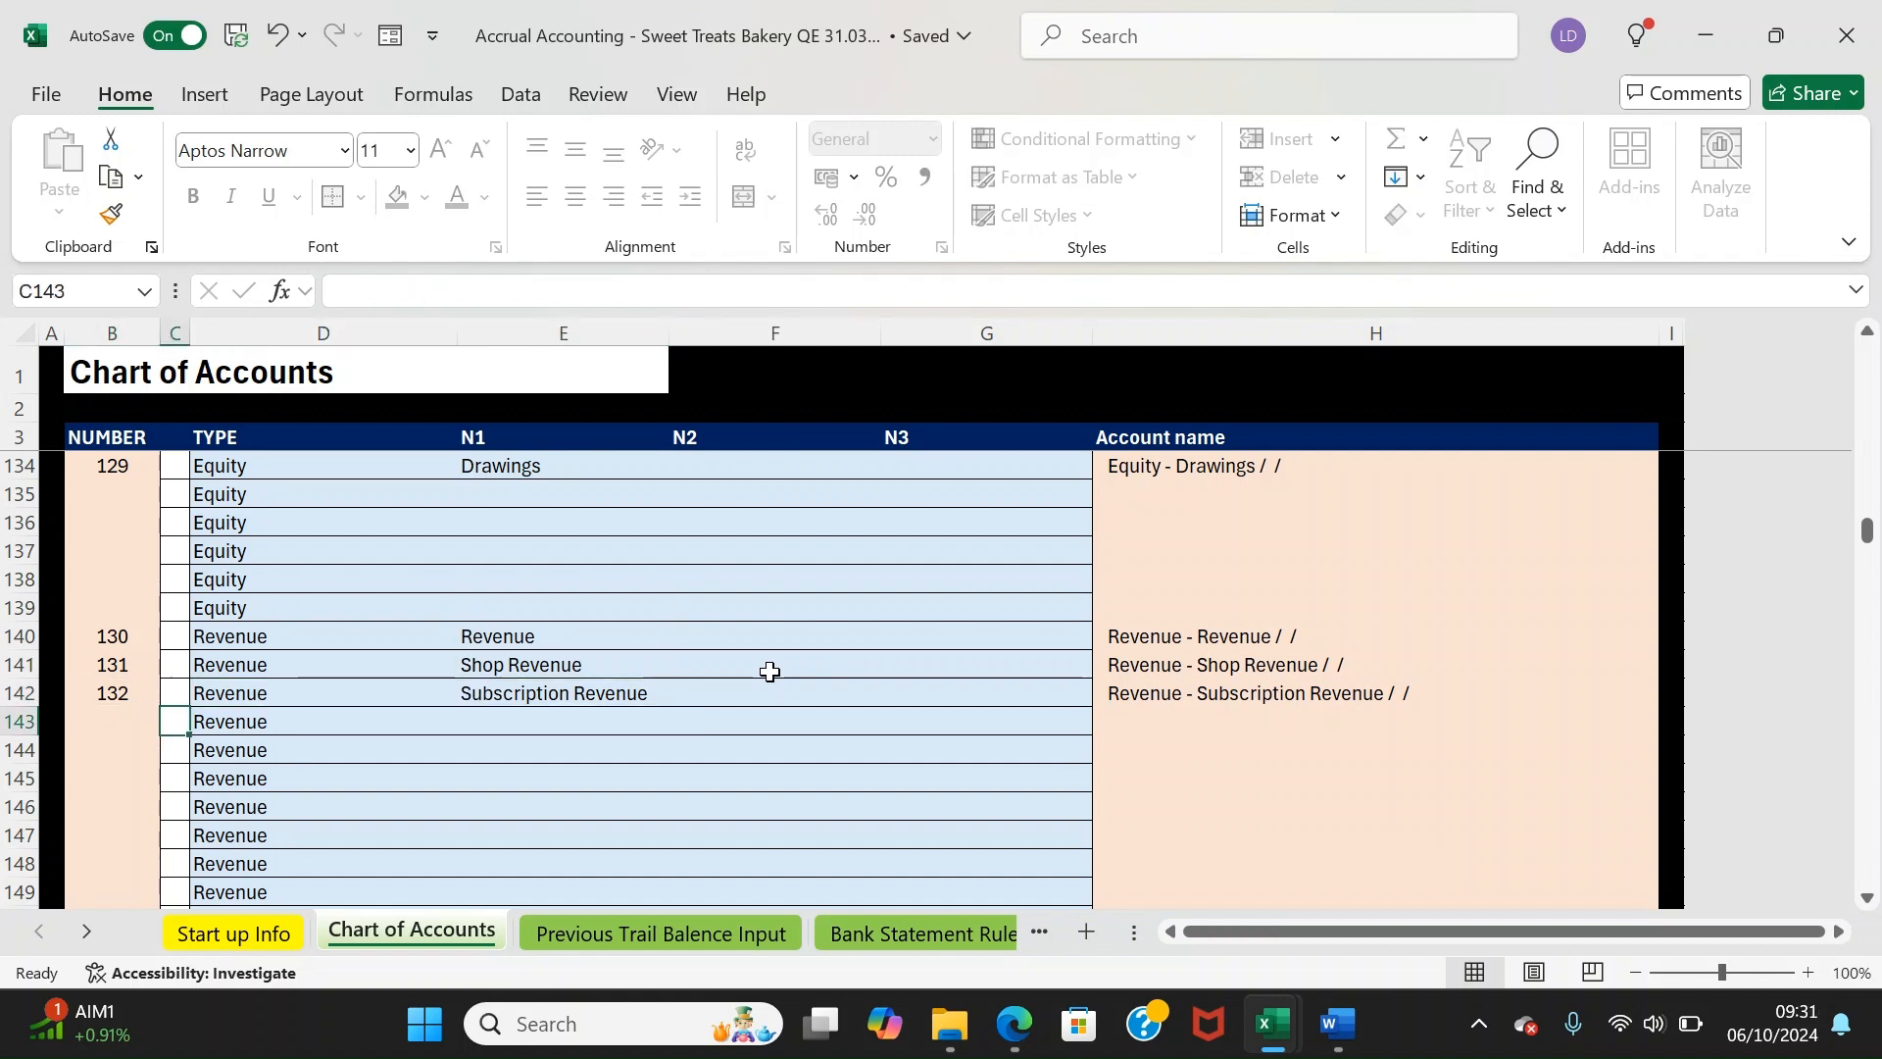
key(Right)
key(Left)
key(Right)
key(Right)
key(Right)
key(Left)
key(Up)
key(Up)
key(Up)
key(Up)
key(Up)
key(Up)
key(Up)
key(Up)
key(Up)
key(Up)
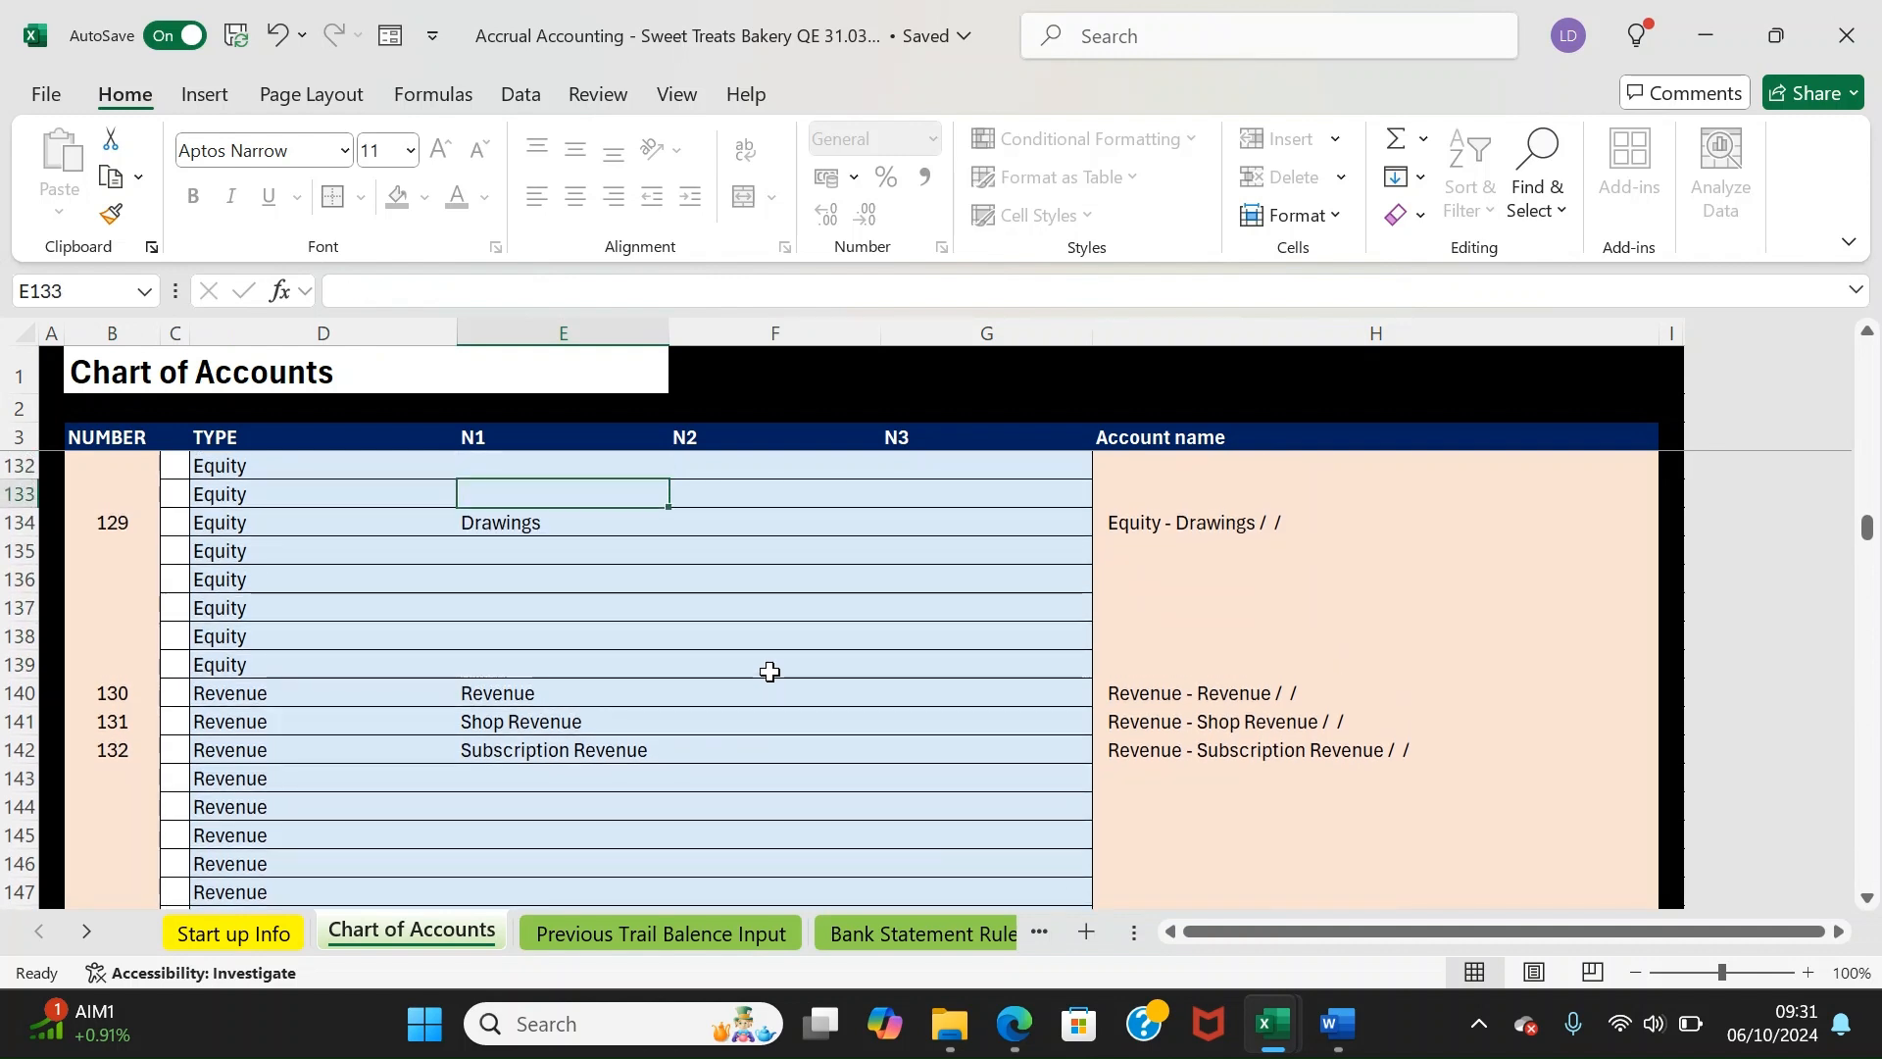
key(Down)
key(Down)
key(Down)
key(Down)
key(Down)
key(Down)
key(Down)
key(Down)
key(Down)
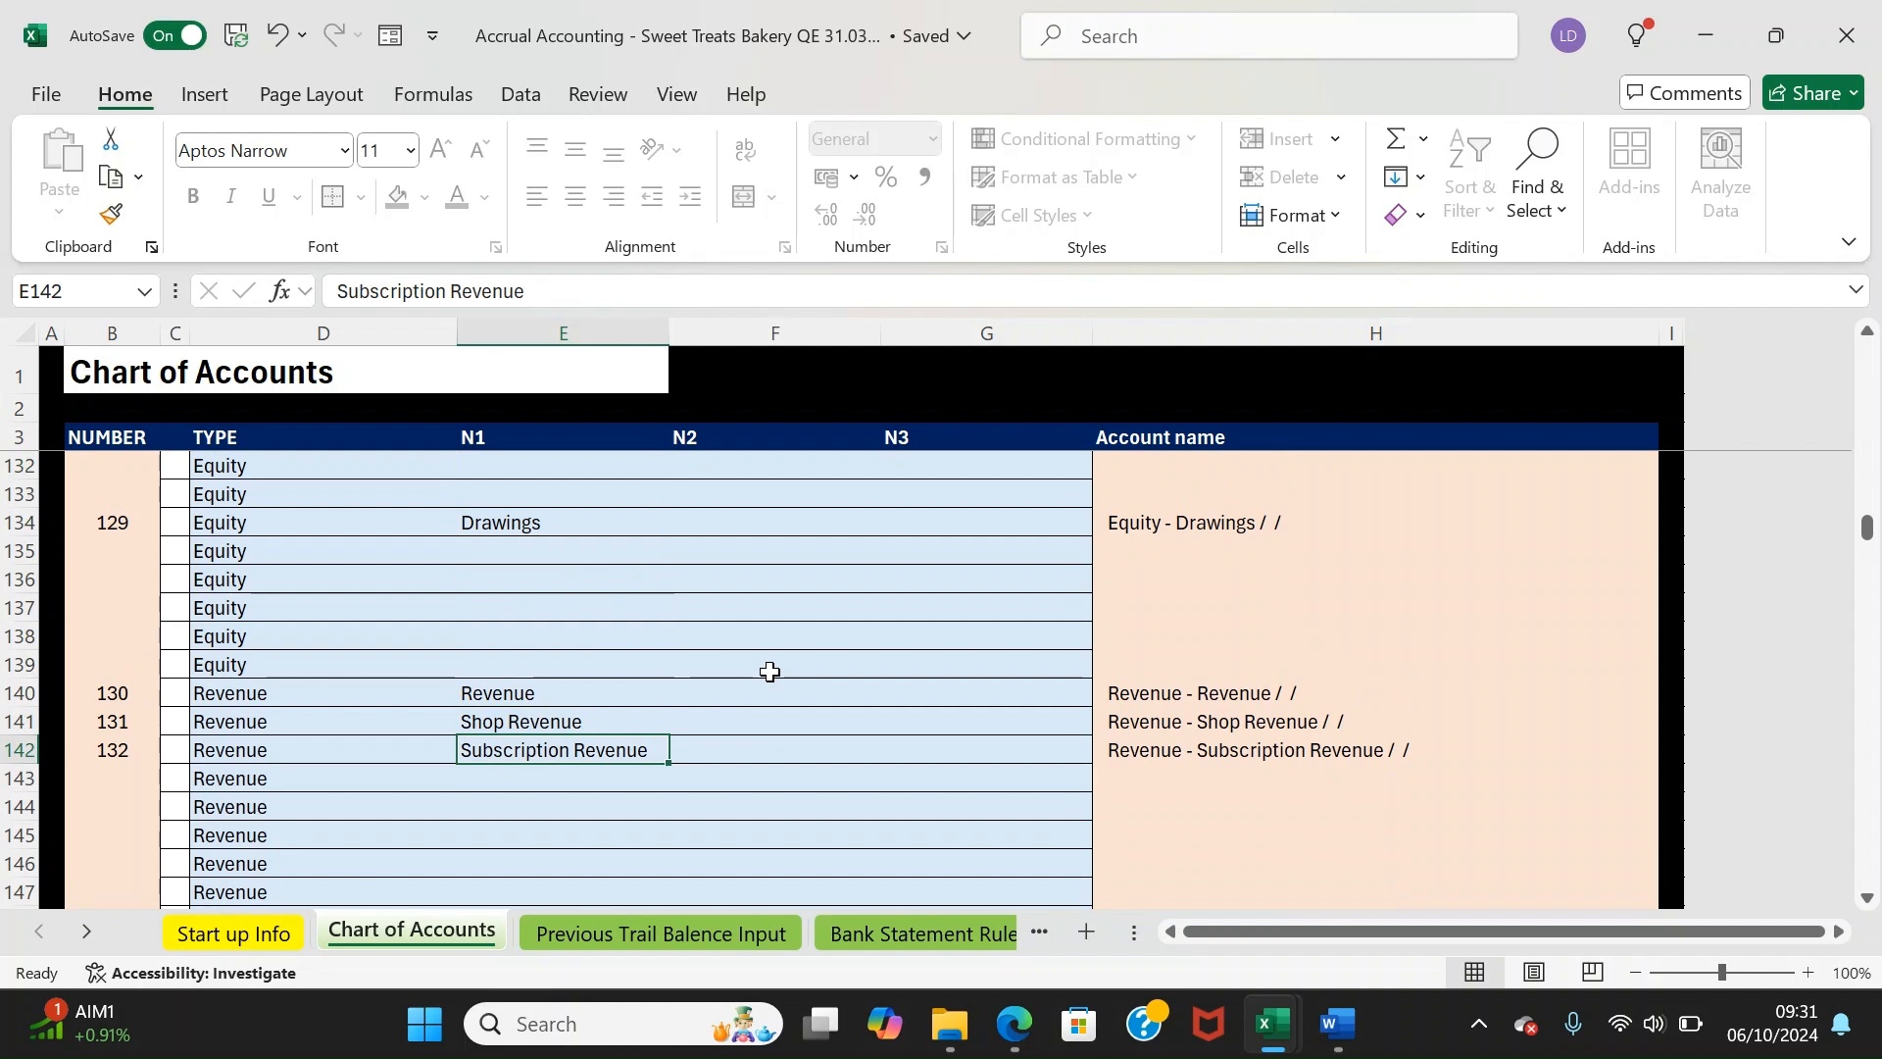
key(Up)
key(Up)
key(Up)
key(Up)
key(Up)
key(Up)
key(Up)
key(Up)
key(Up)
key(Up)
key(Up)
key(Up)
key(Up)
key(Up)
key(Up)
key(Up)
key(Up)
key(Up)
key(Up)
key(Up)
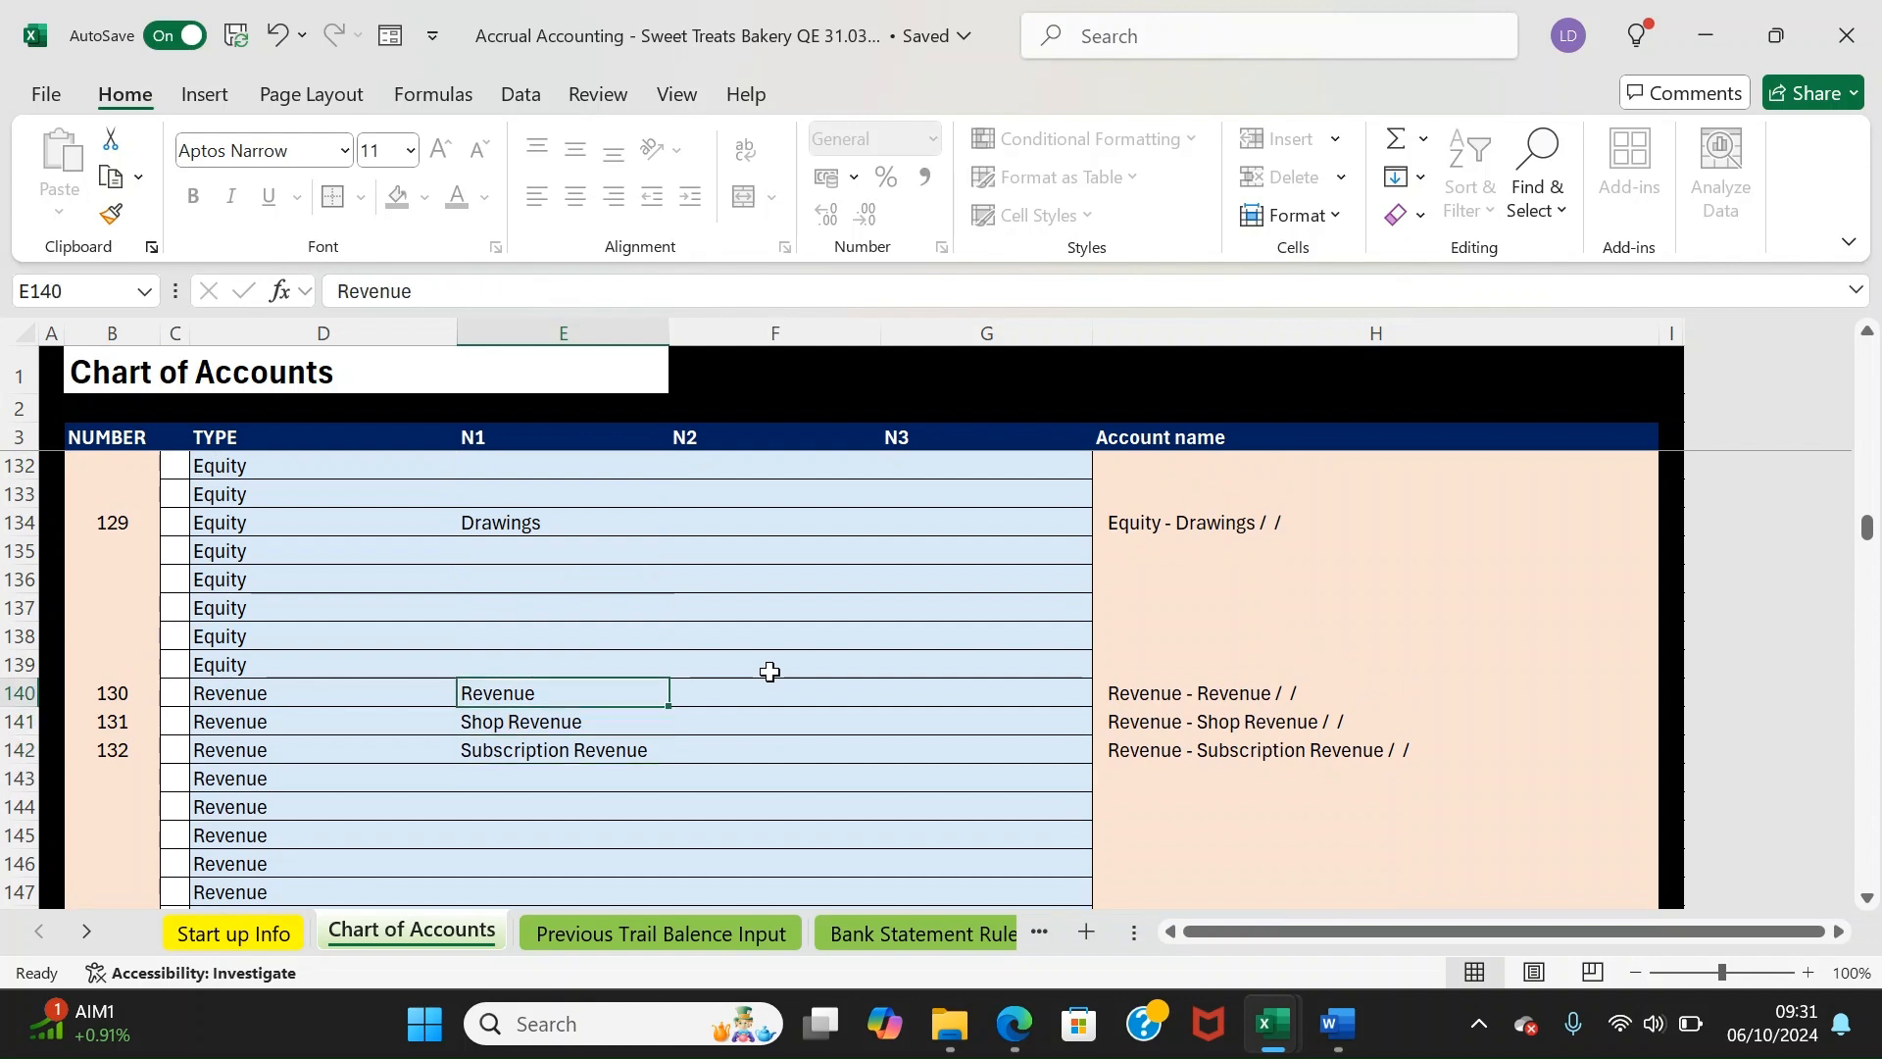
key(Up)
key(Up)
key(Up)
key(Up)
key(Up)
key(Up)
key(Up)
key(Up)
key(Up)
key(Up)
key(Up)
key(Up)
key(Left)
key(ctrl+Up)
key(Down)
key(Down)
Try to edit the Retained Earnings entry and dismiss the protected-sheet warning
key(Up)
key(Right)
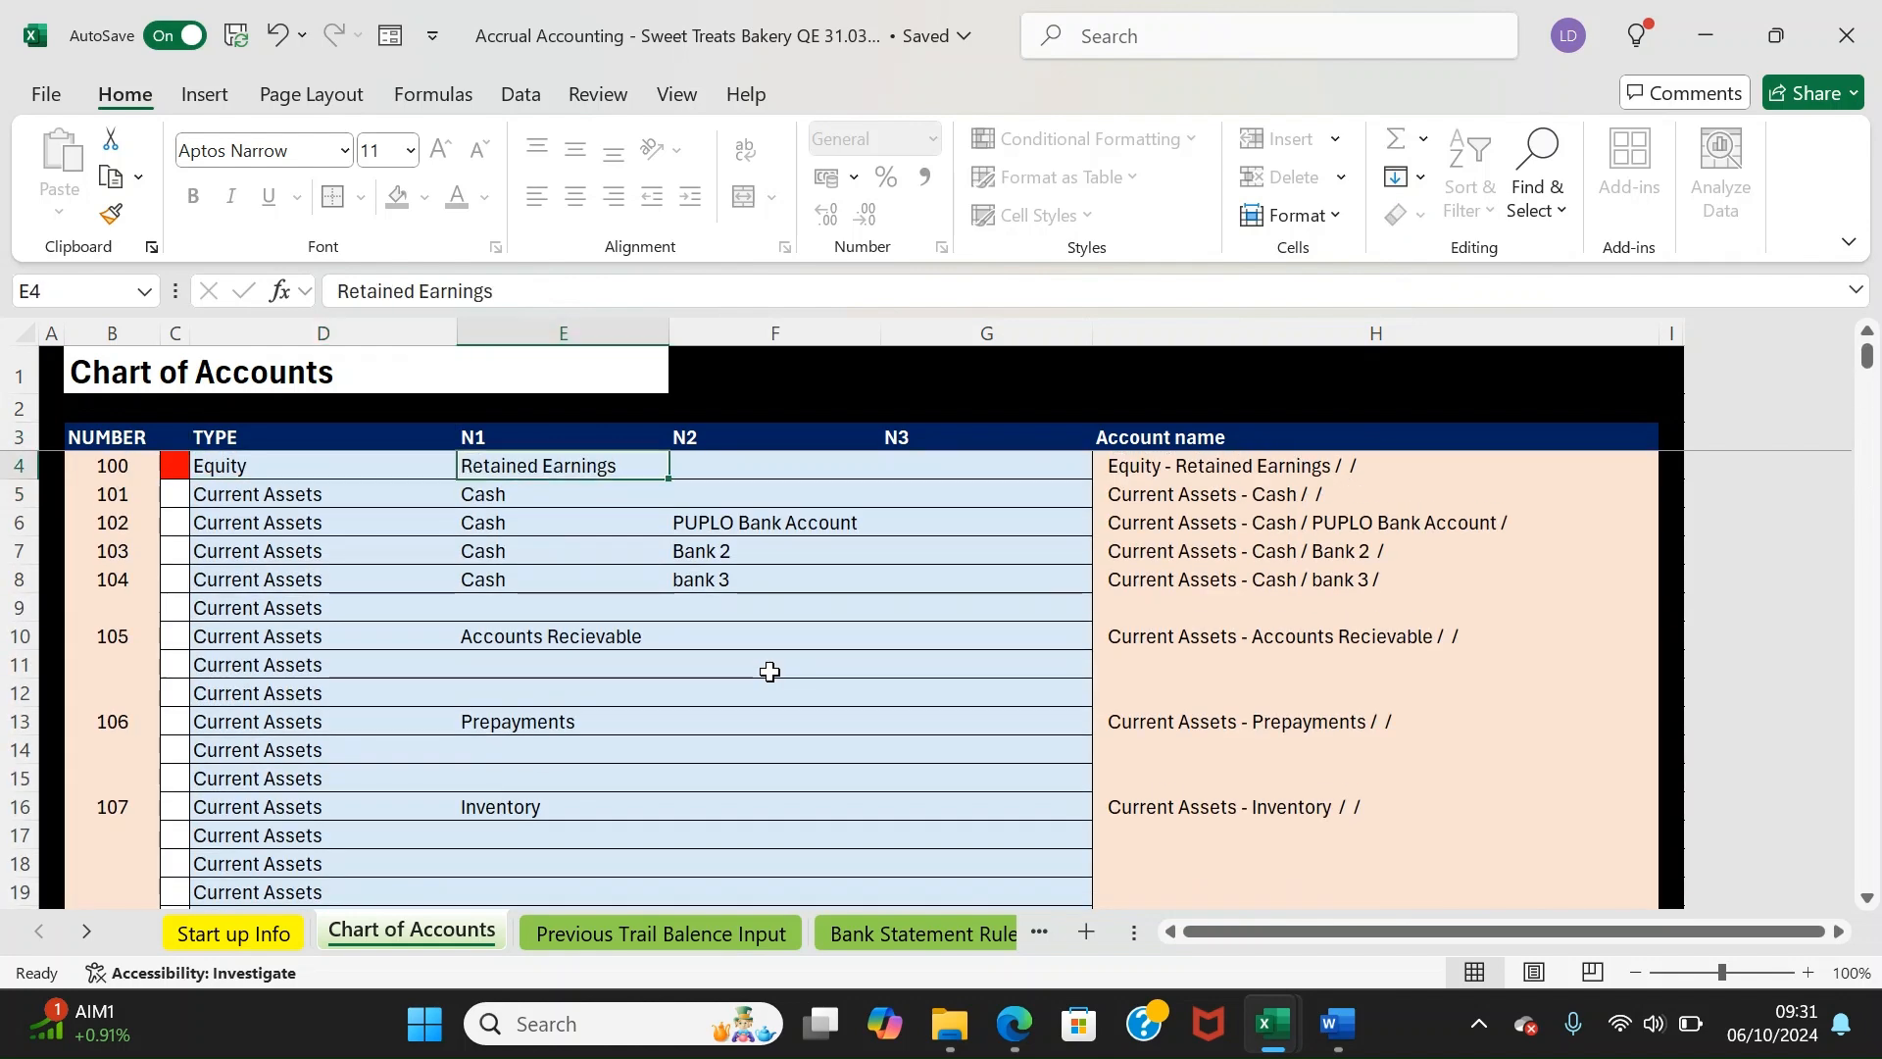
double_click(516, 474)
click(947, 589)
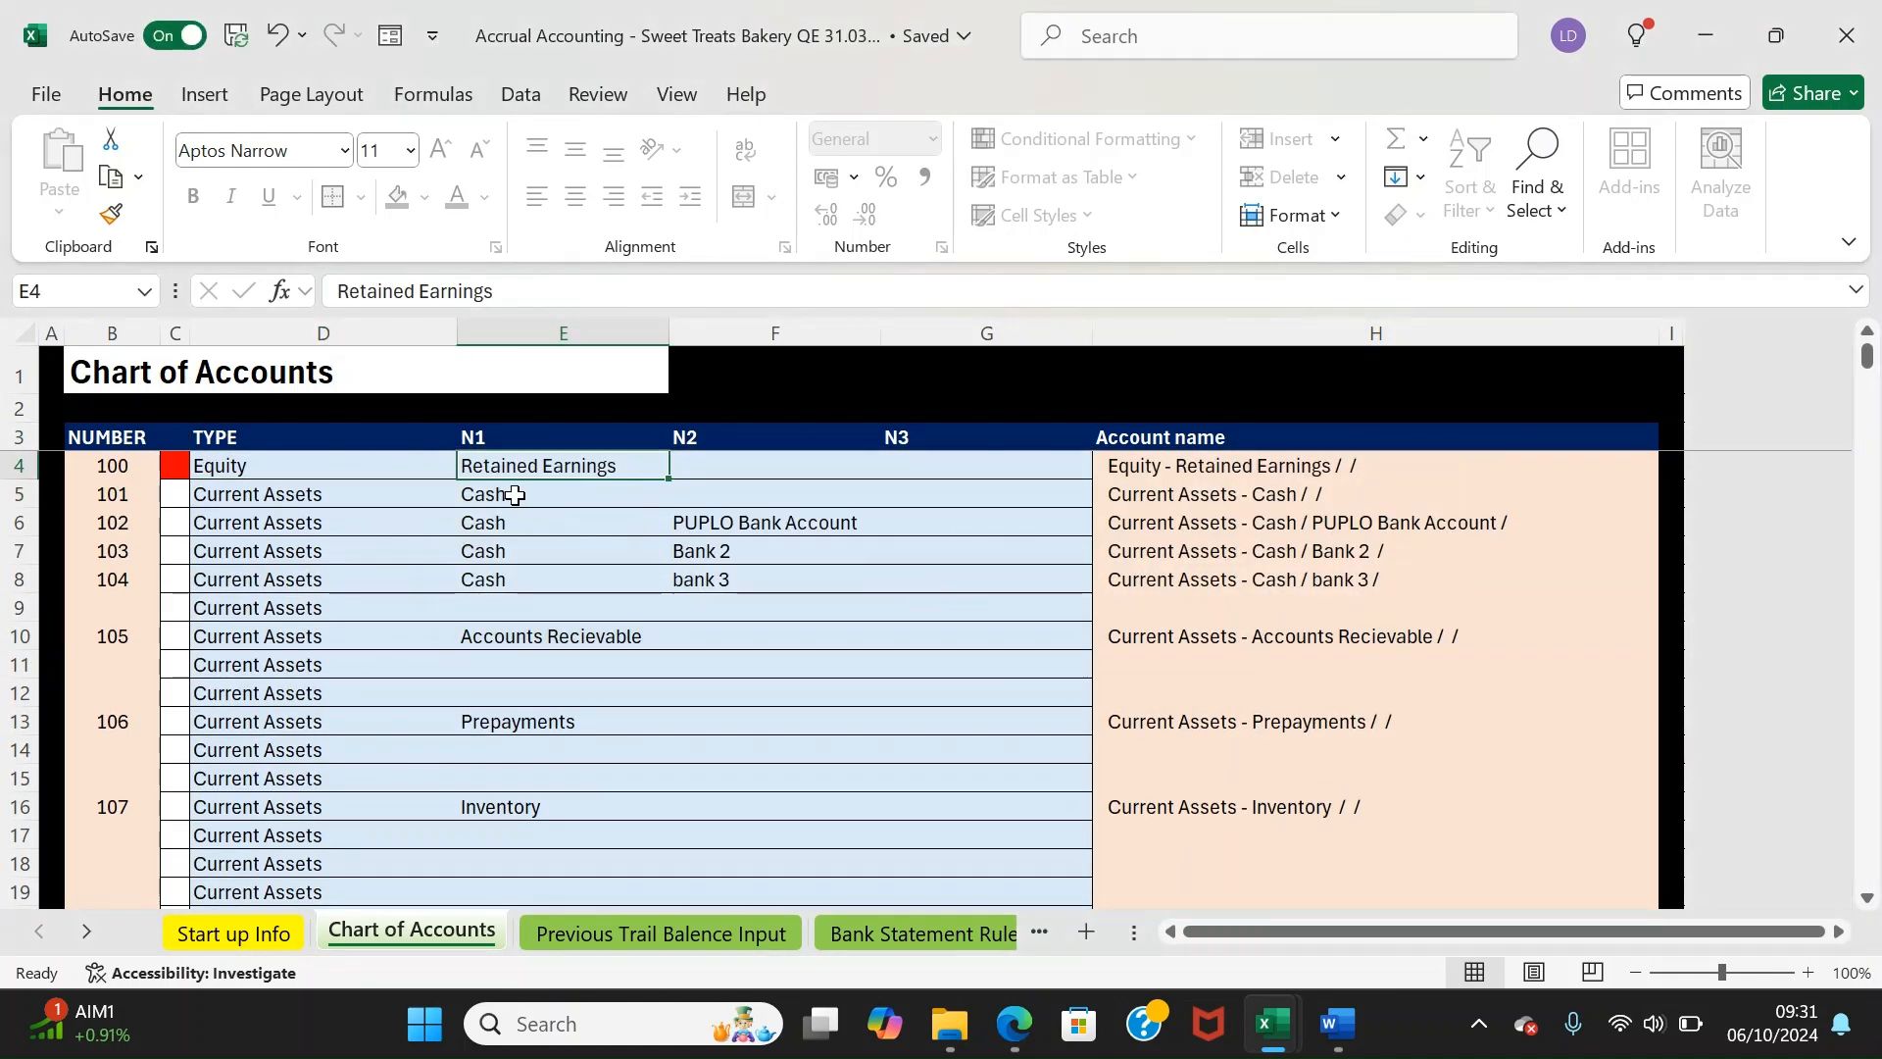
click(349, 472)
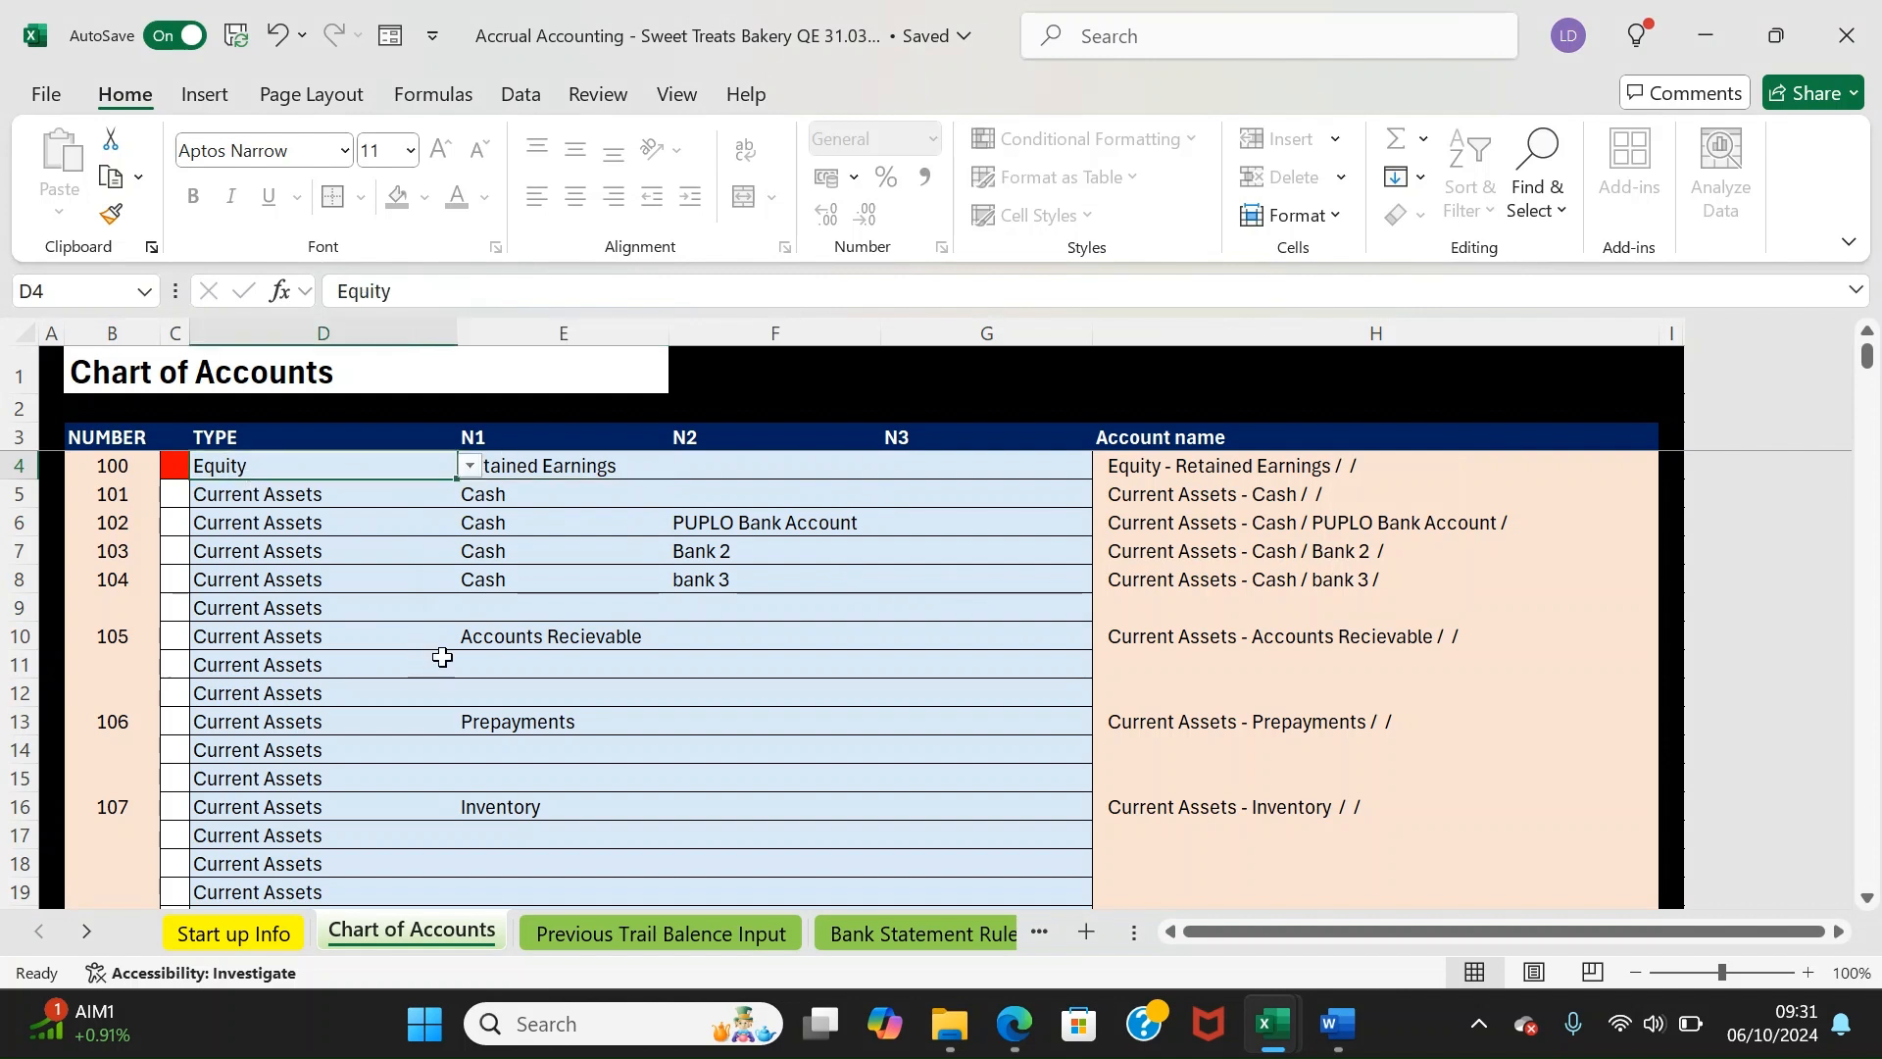
click(700, 656)
click(538, 587)
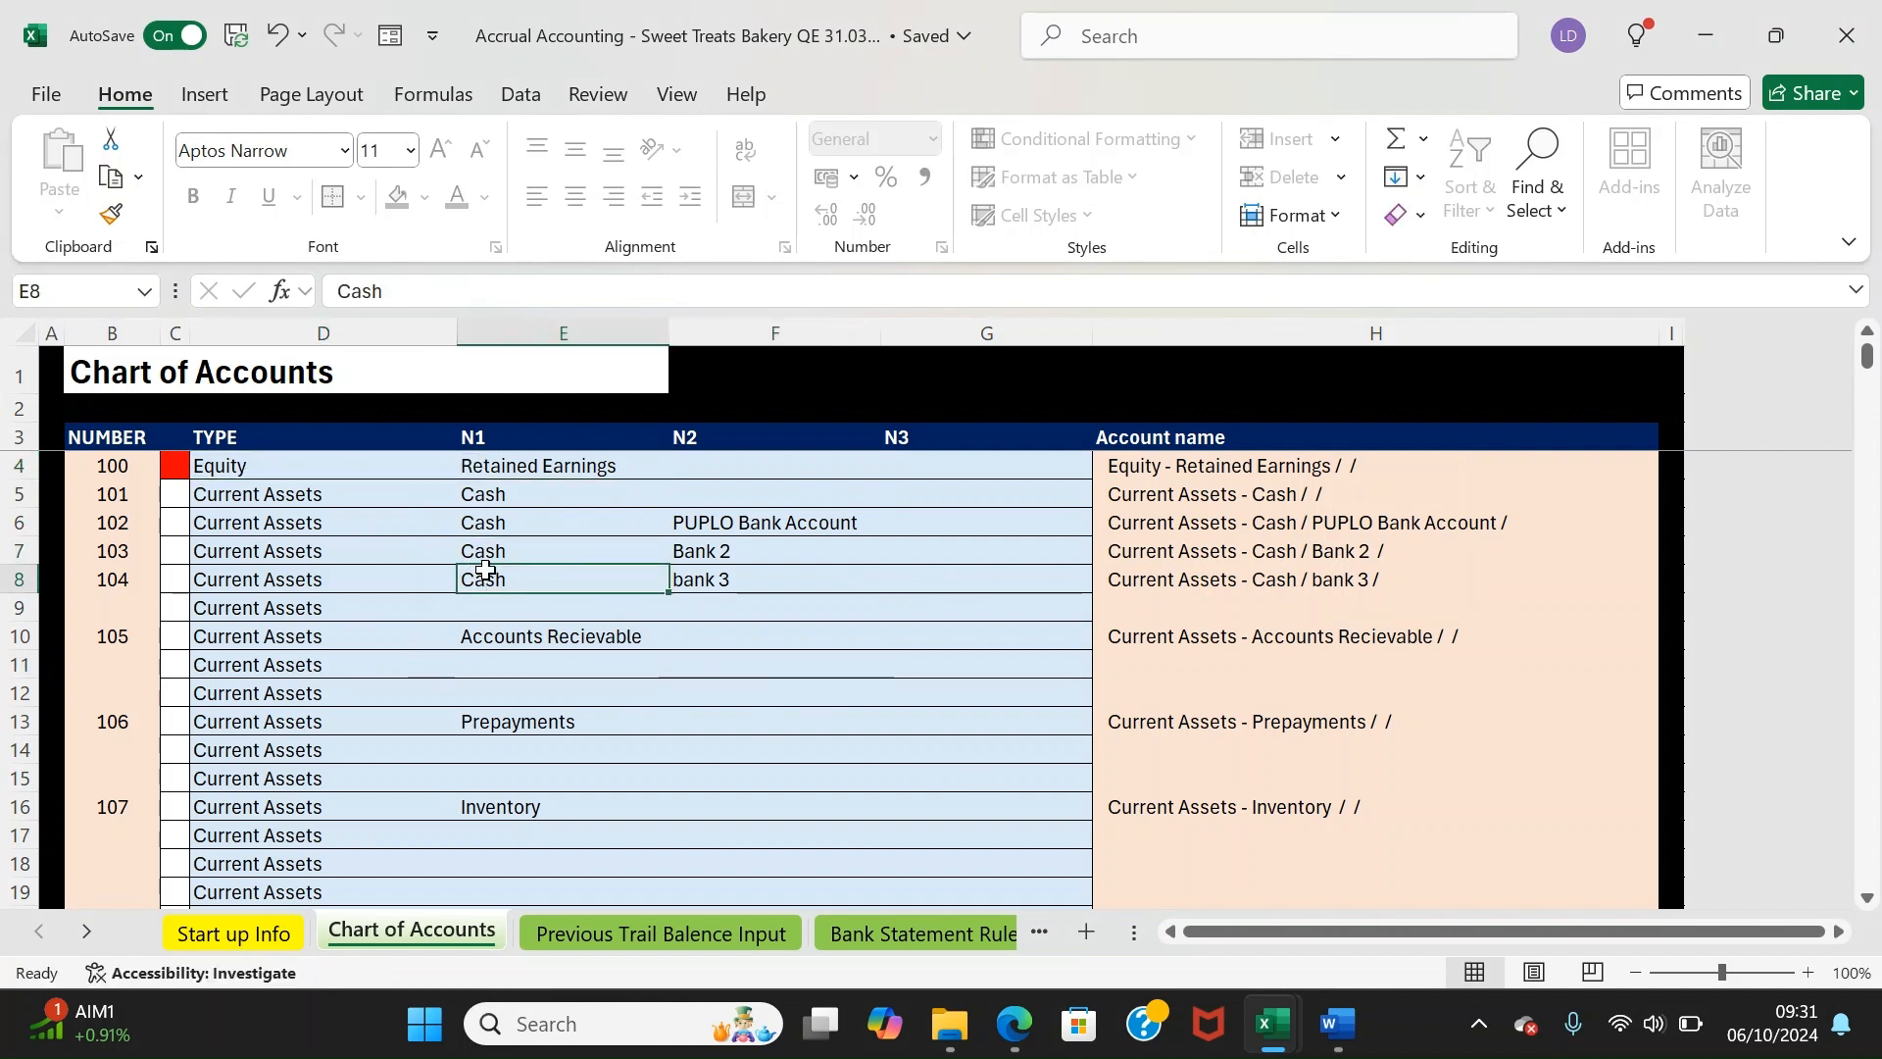
click(655, 934)
Match Sales Revenue to Revenue - Shop Revenue in the Match column
click(843, 561)
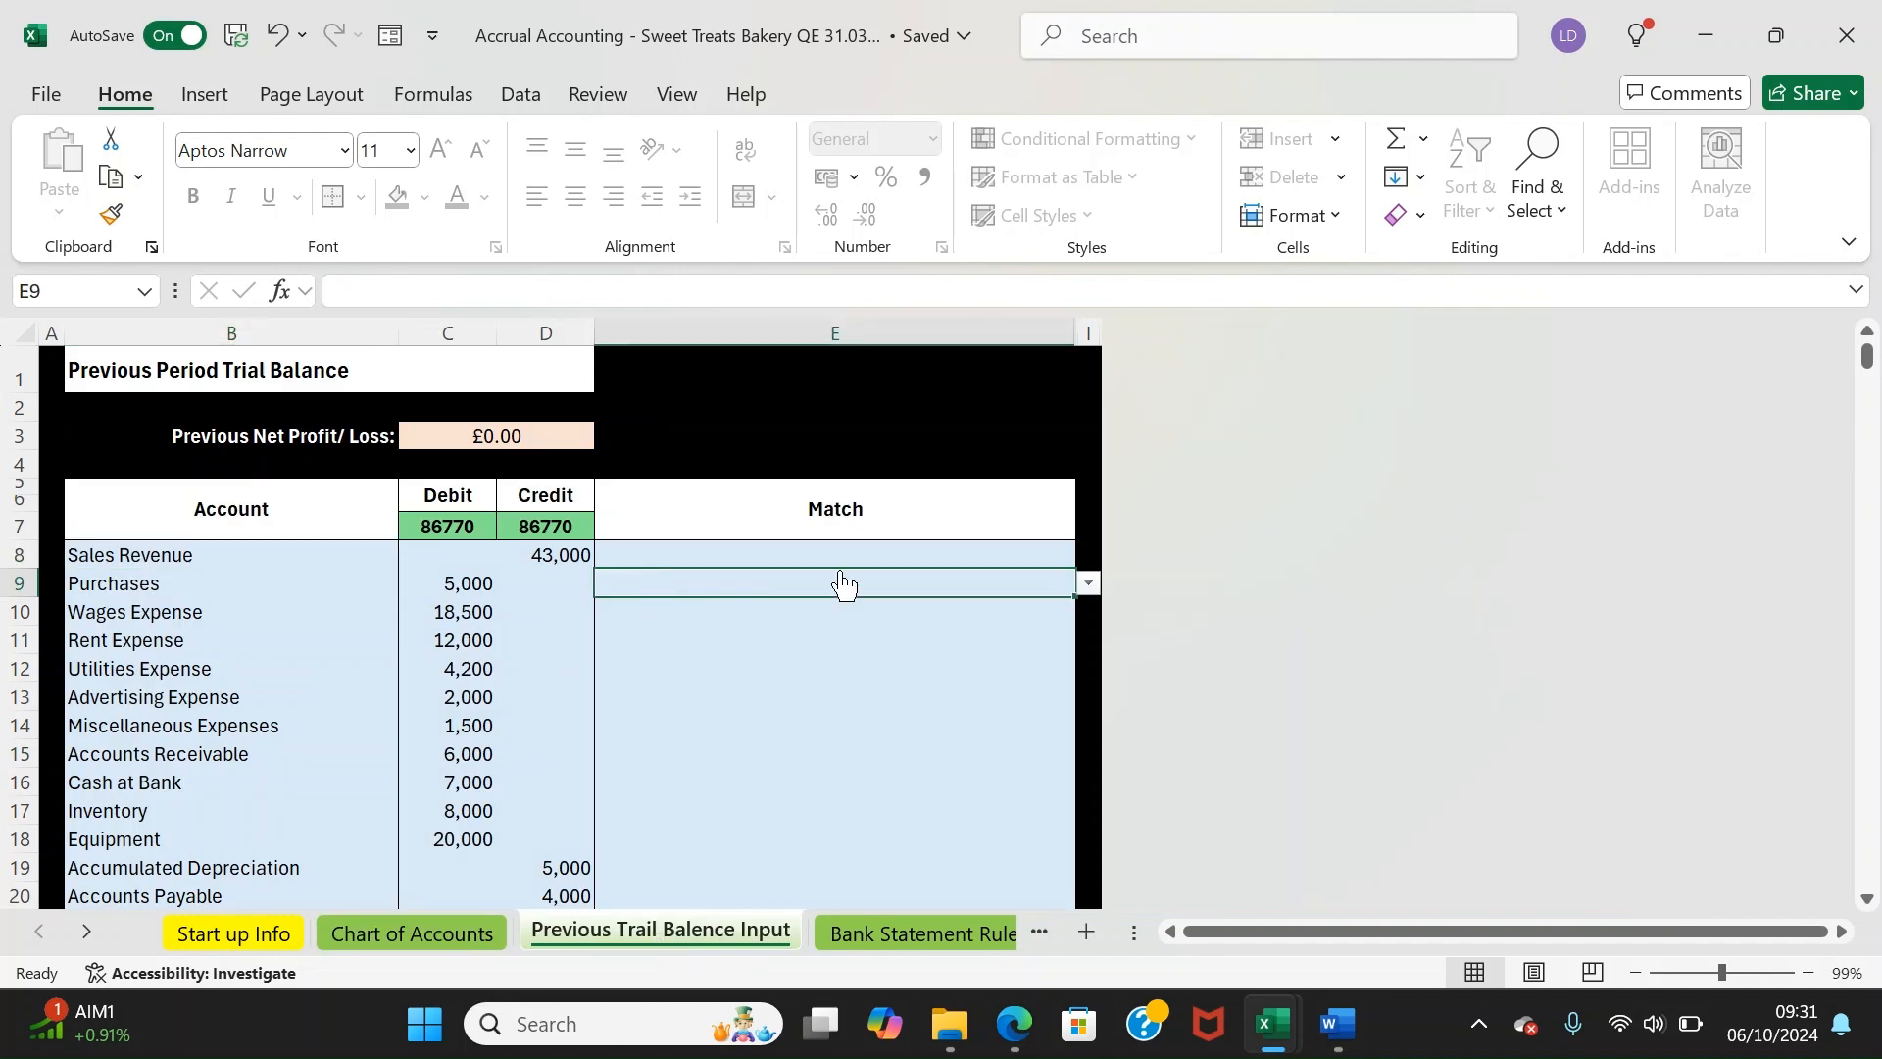
text(sho)
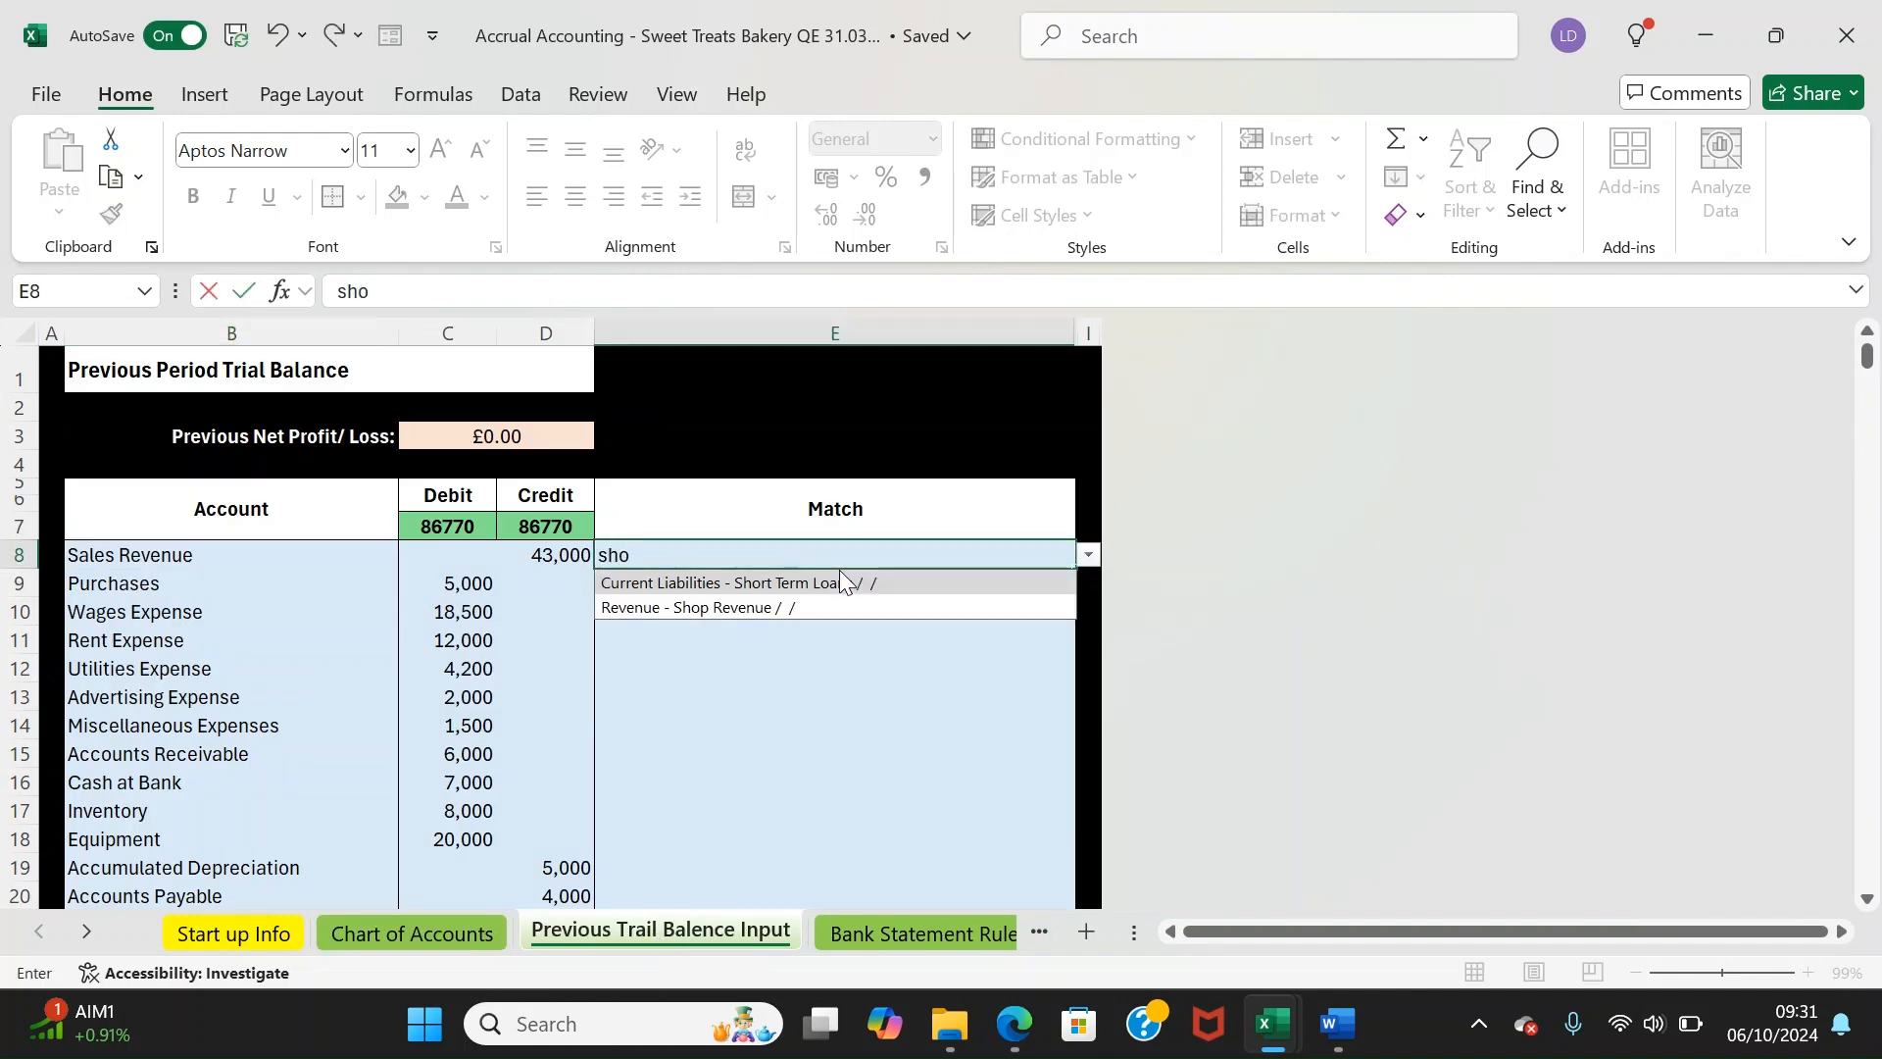
key(Down)
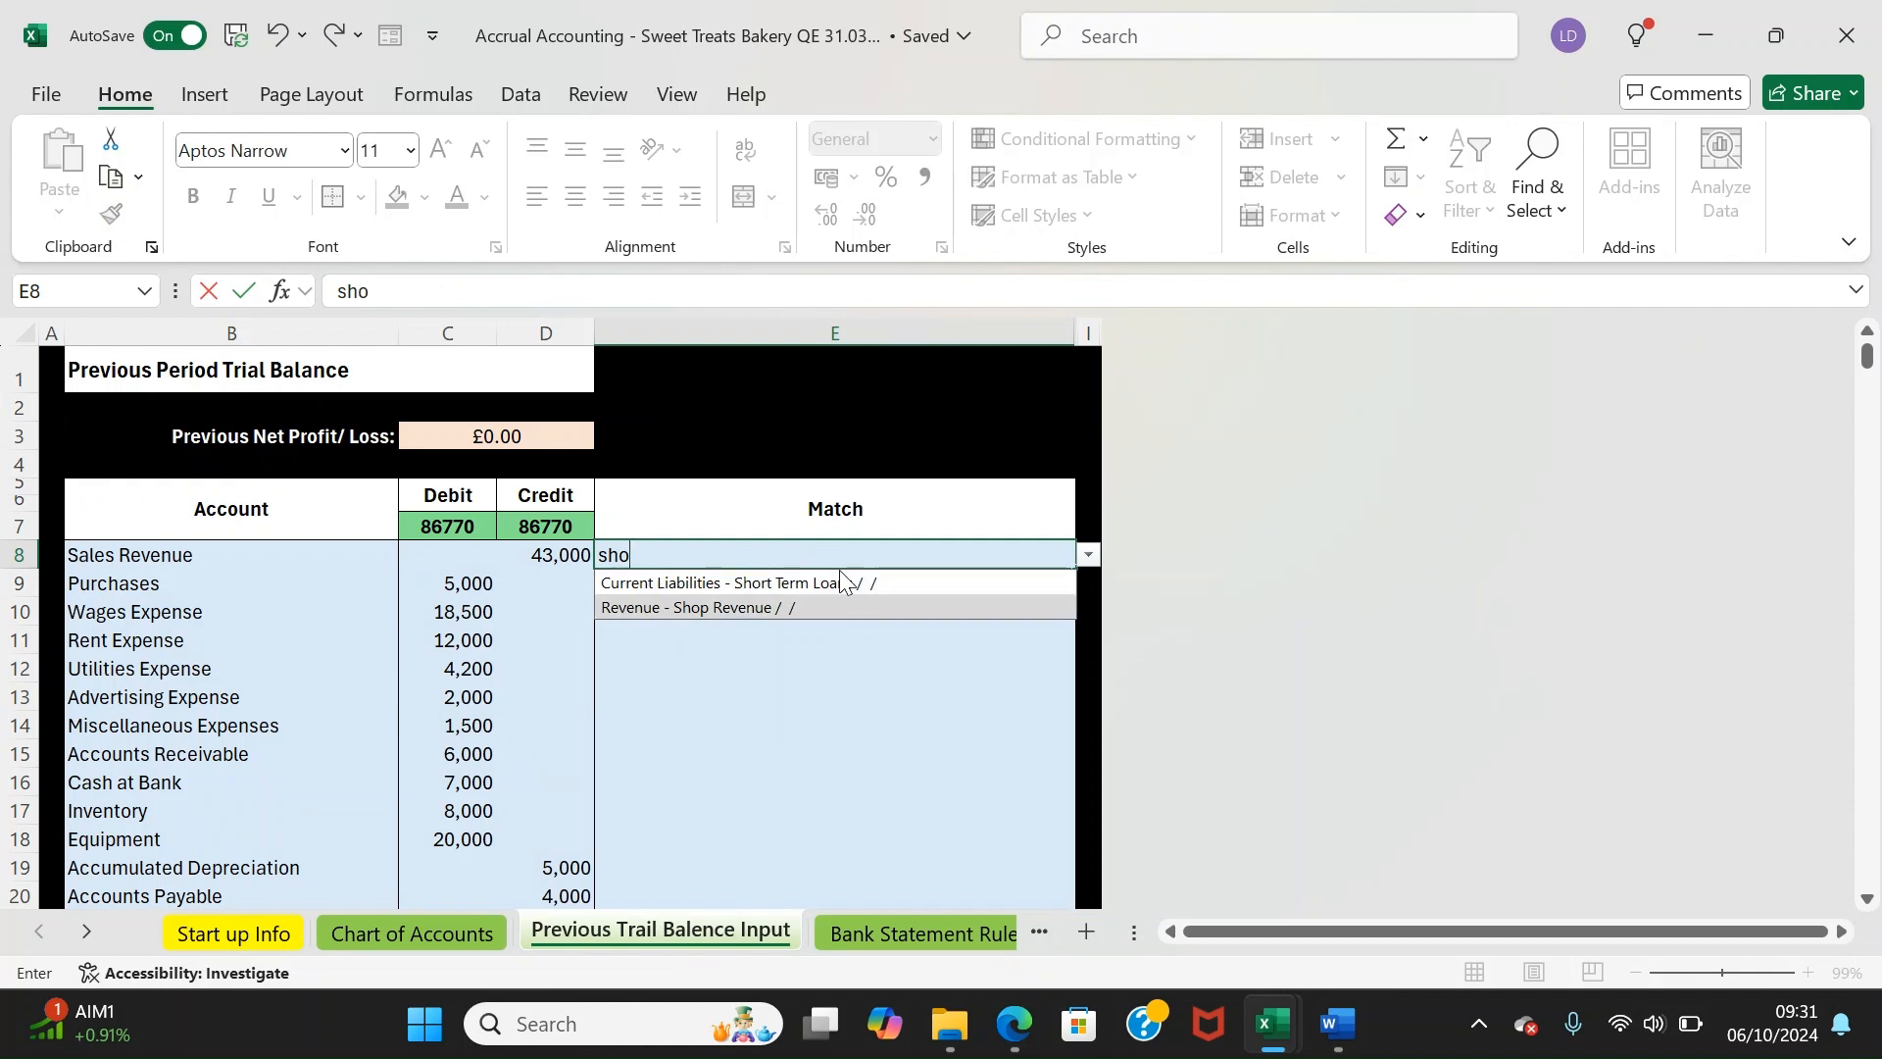
key(Return)
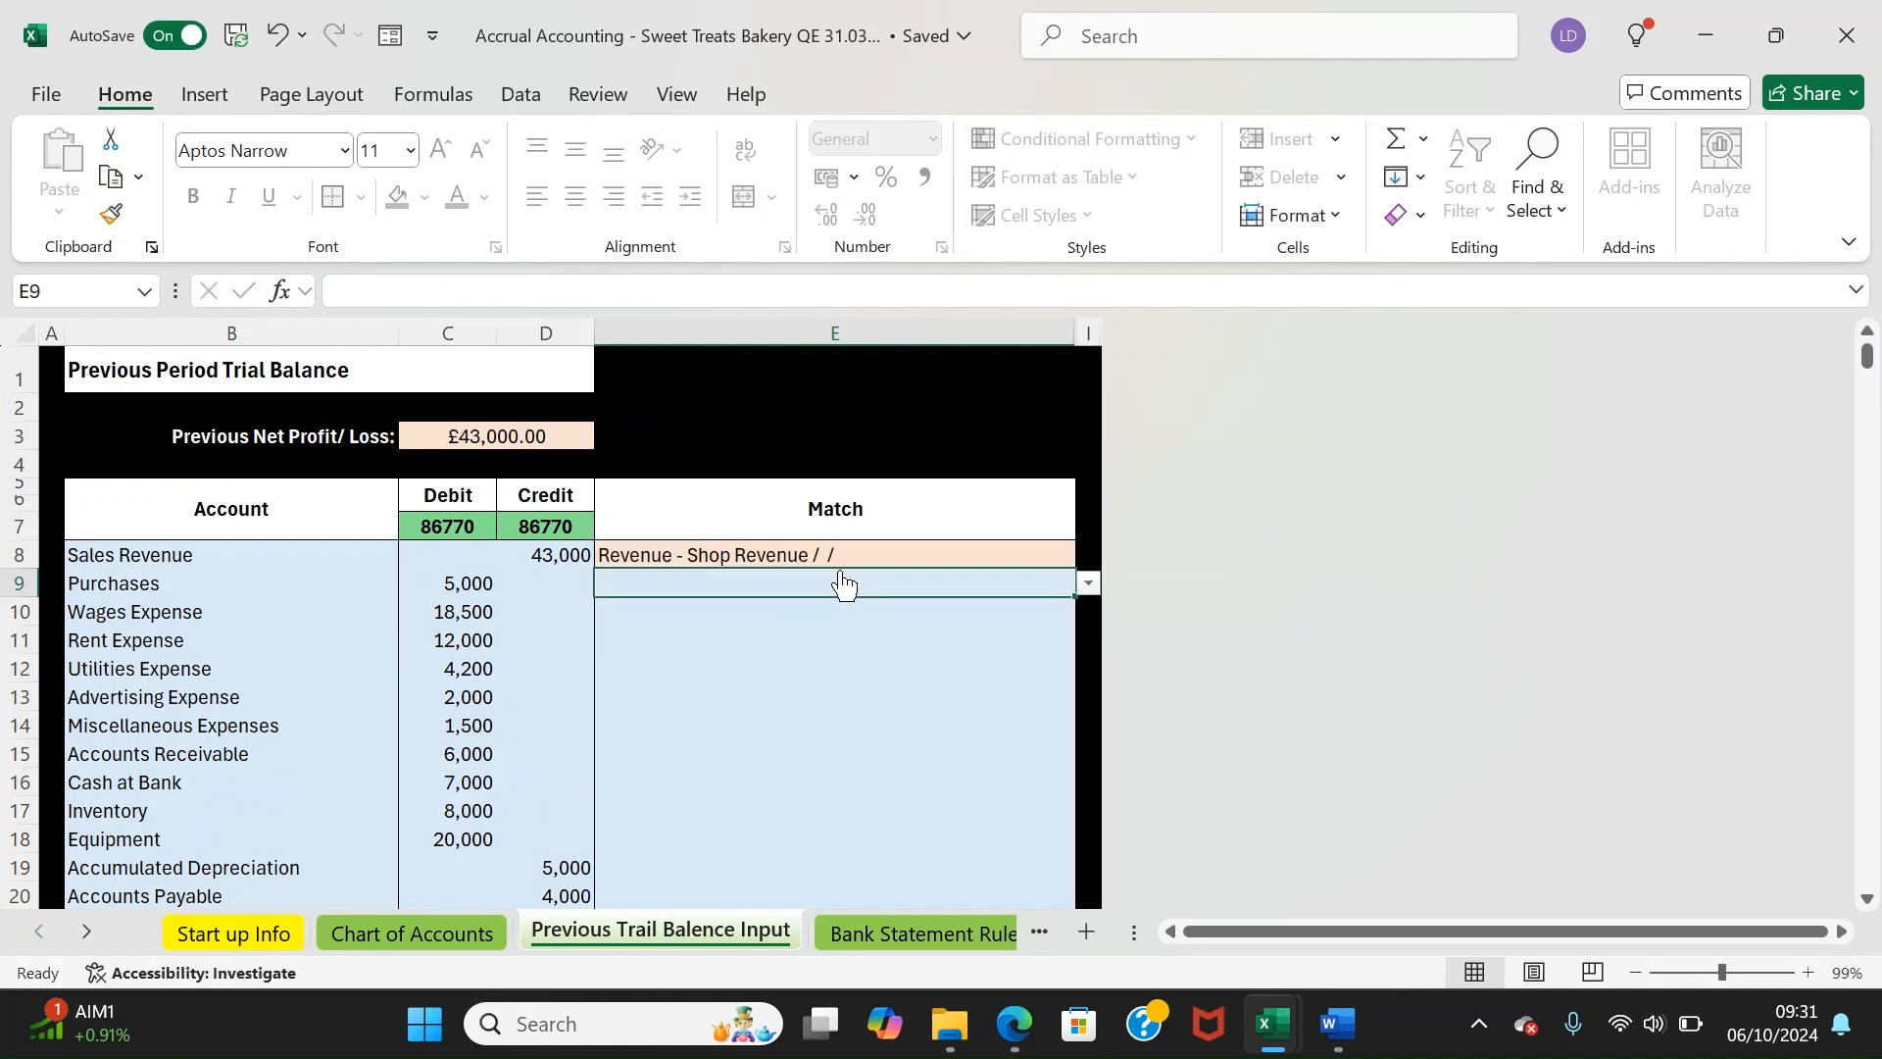
key(Up)
key(Down)
key(Up)
key(Down)
key(Up)
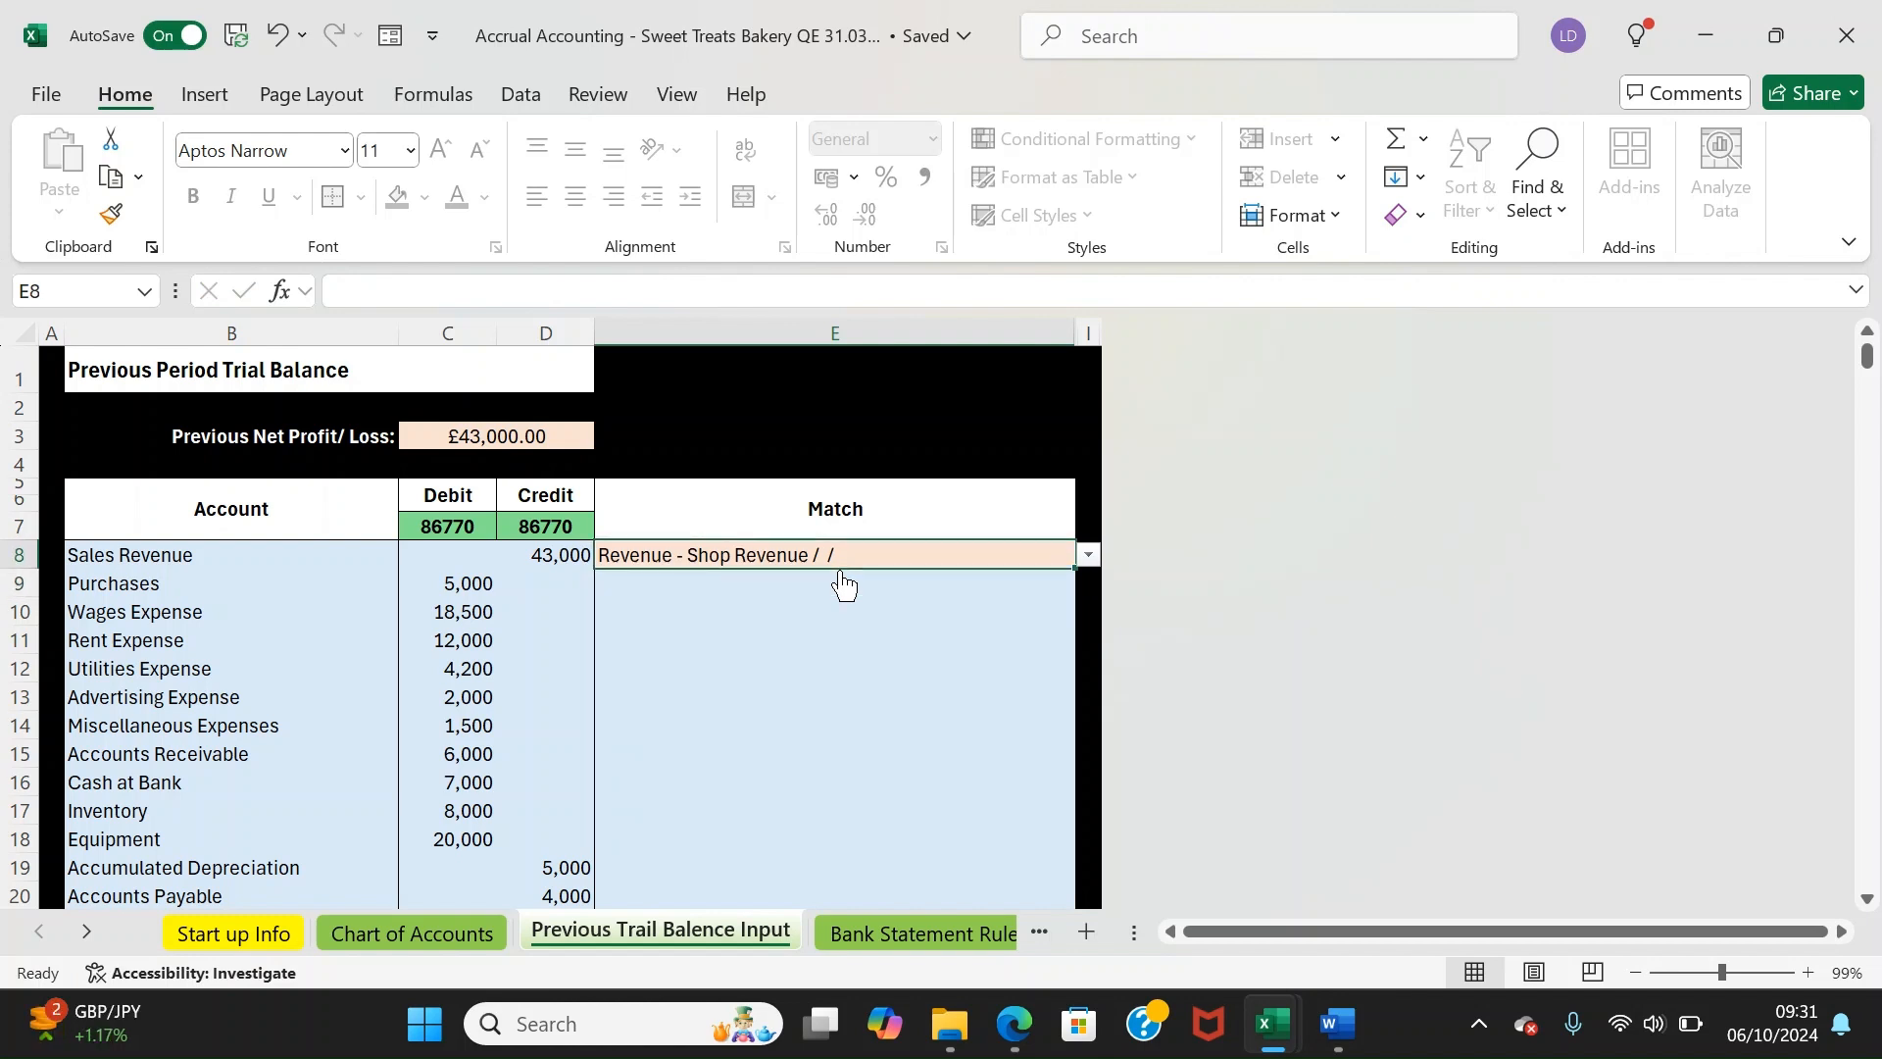
key(Down)
key(Down)
key(Down)
key(Down)
key(Down)
key(Down)
key(Down)
key(Down)
key(Down)
key(Down)
key(Down)
key(Down)
key(Down)
click(840, 570)
key(Up)
key(Up)
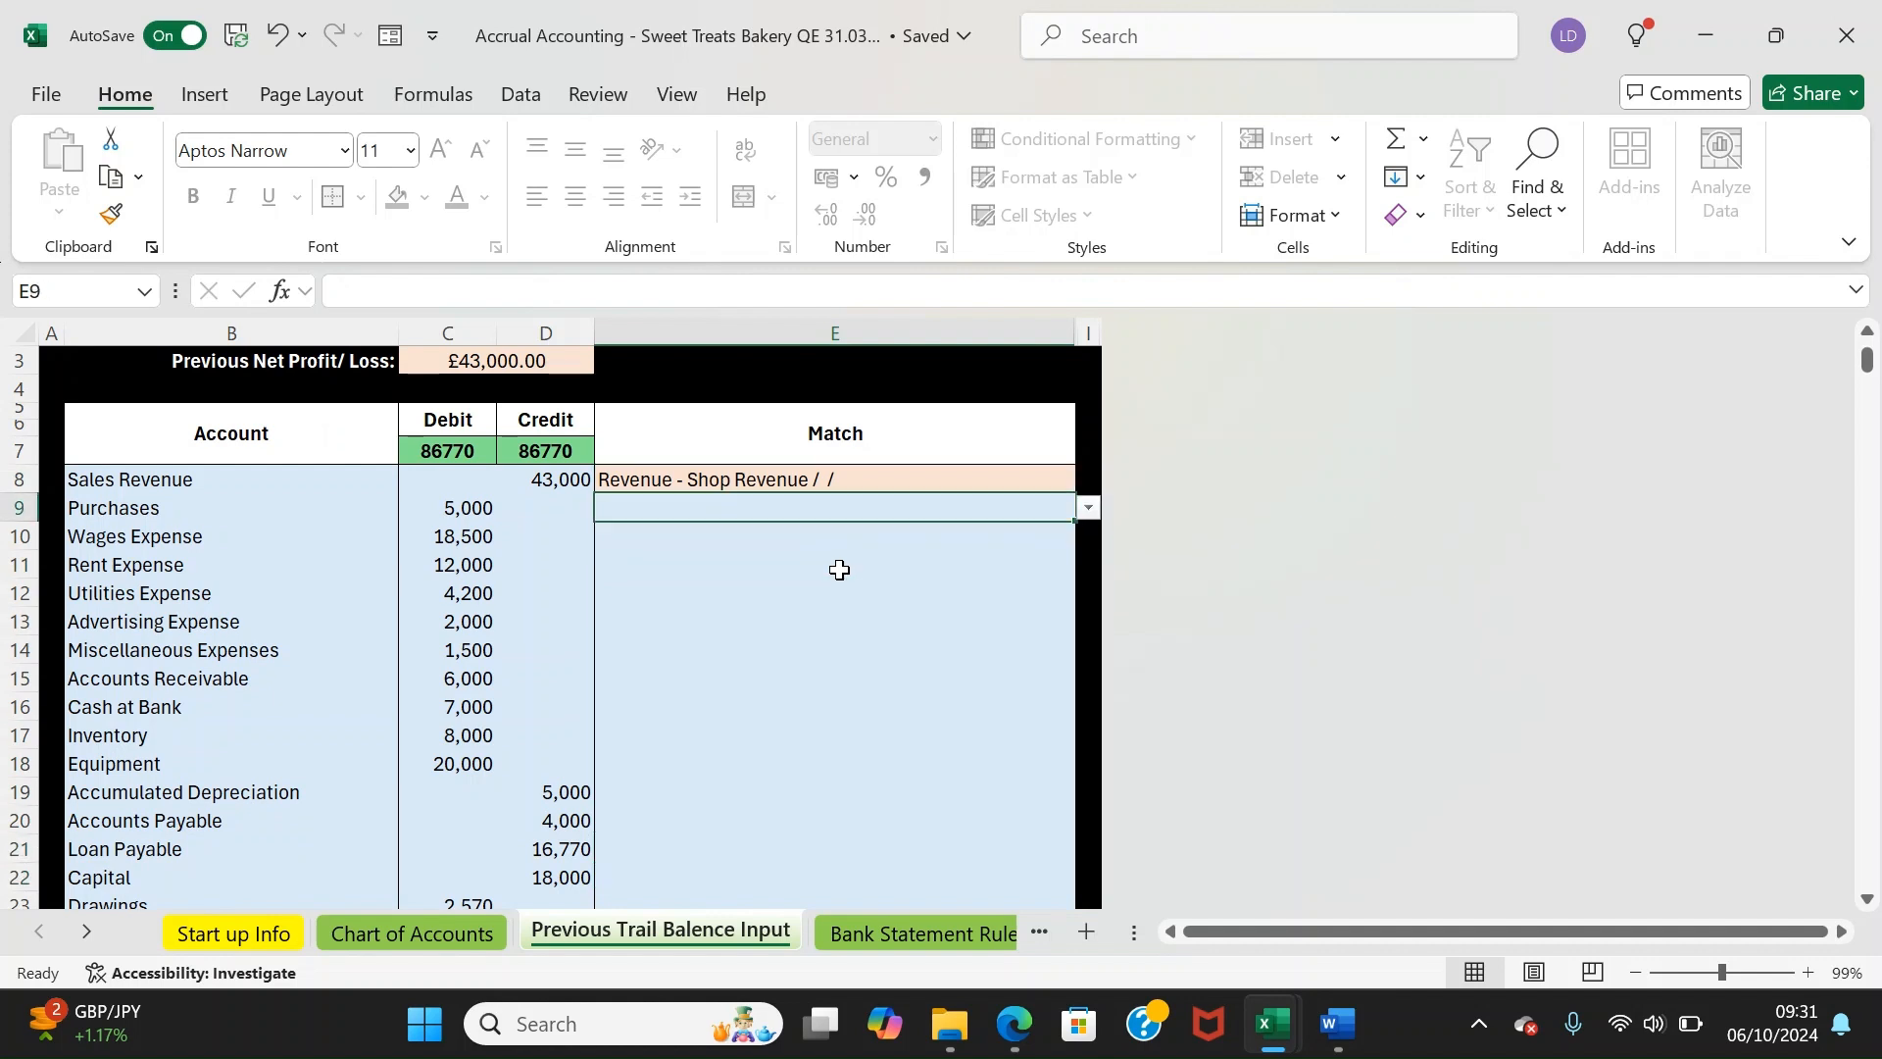
Match Purchases to Cost of Sales - Purchases, and Wages, Rent, Utilities, Advertising and Miscellaneous to their SGA accounts
text(pu)
click(839, 563)
text(wages)
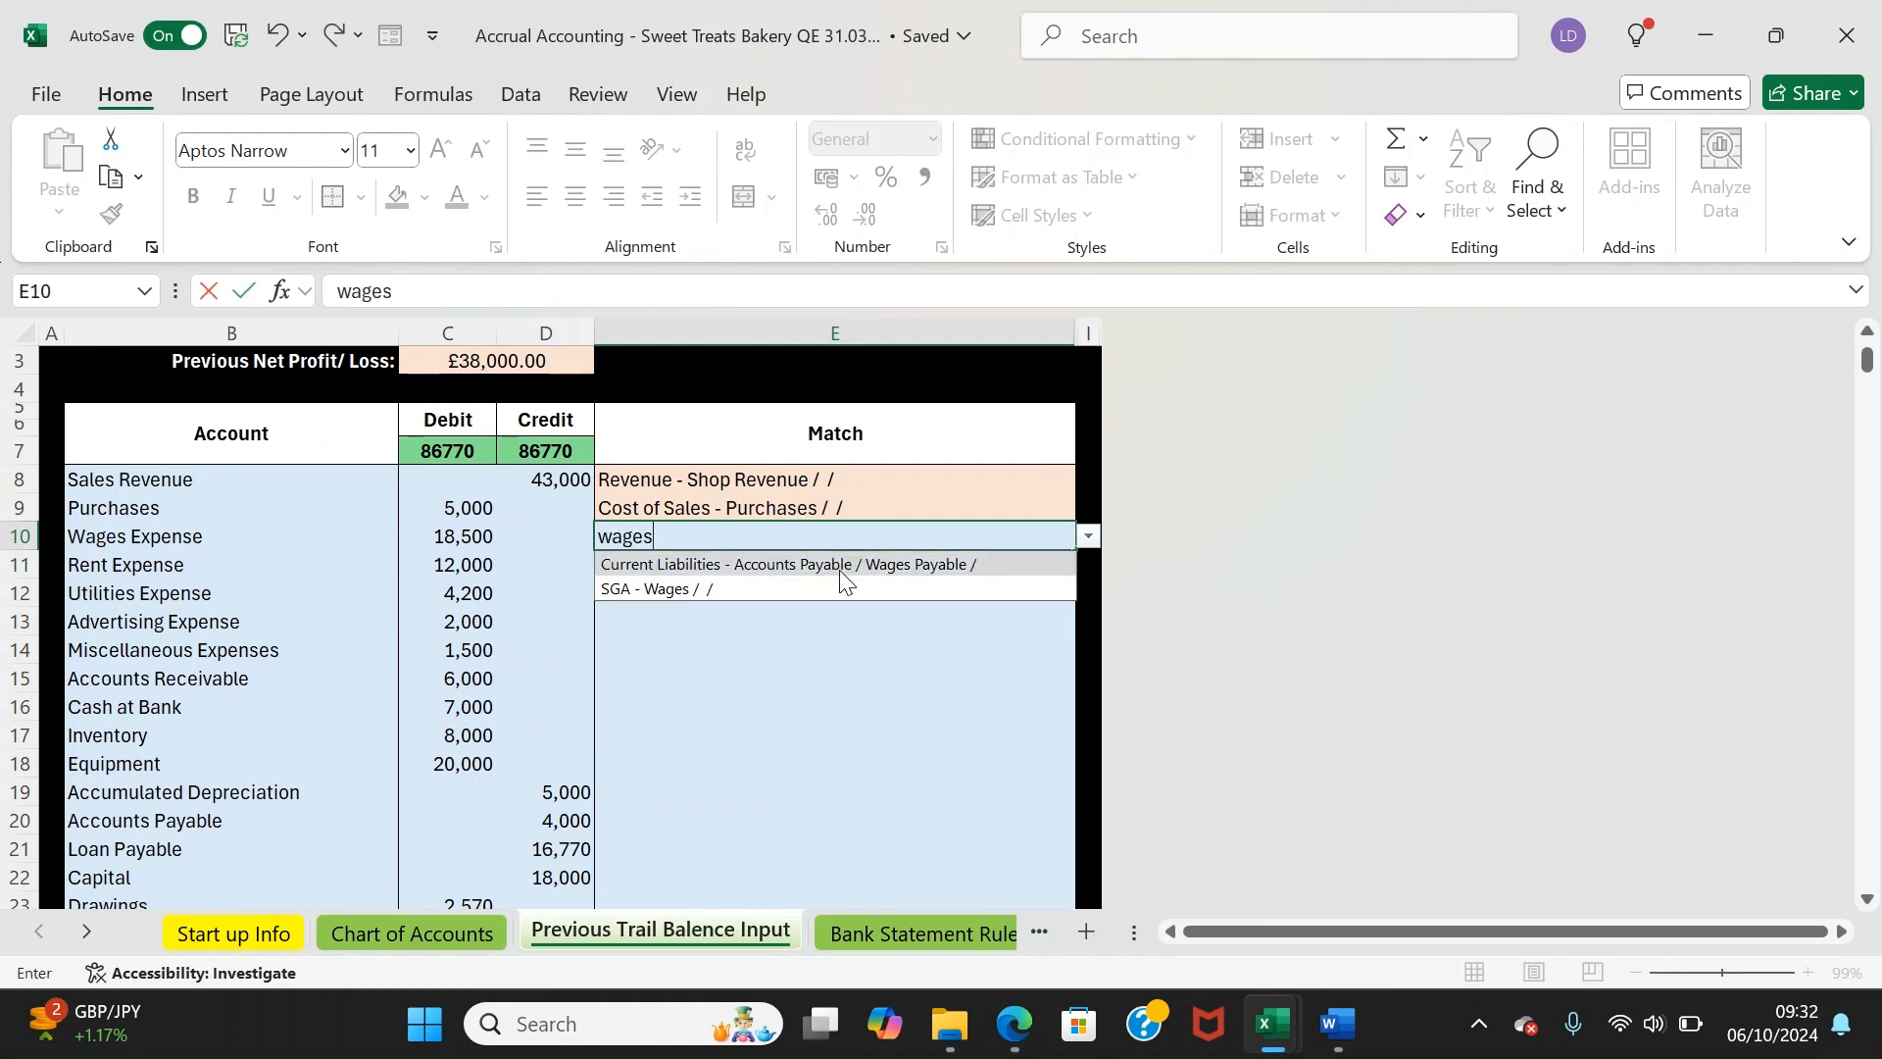
click(841, 587)
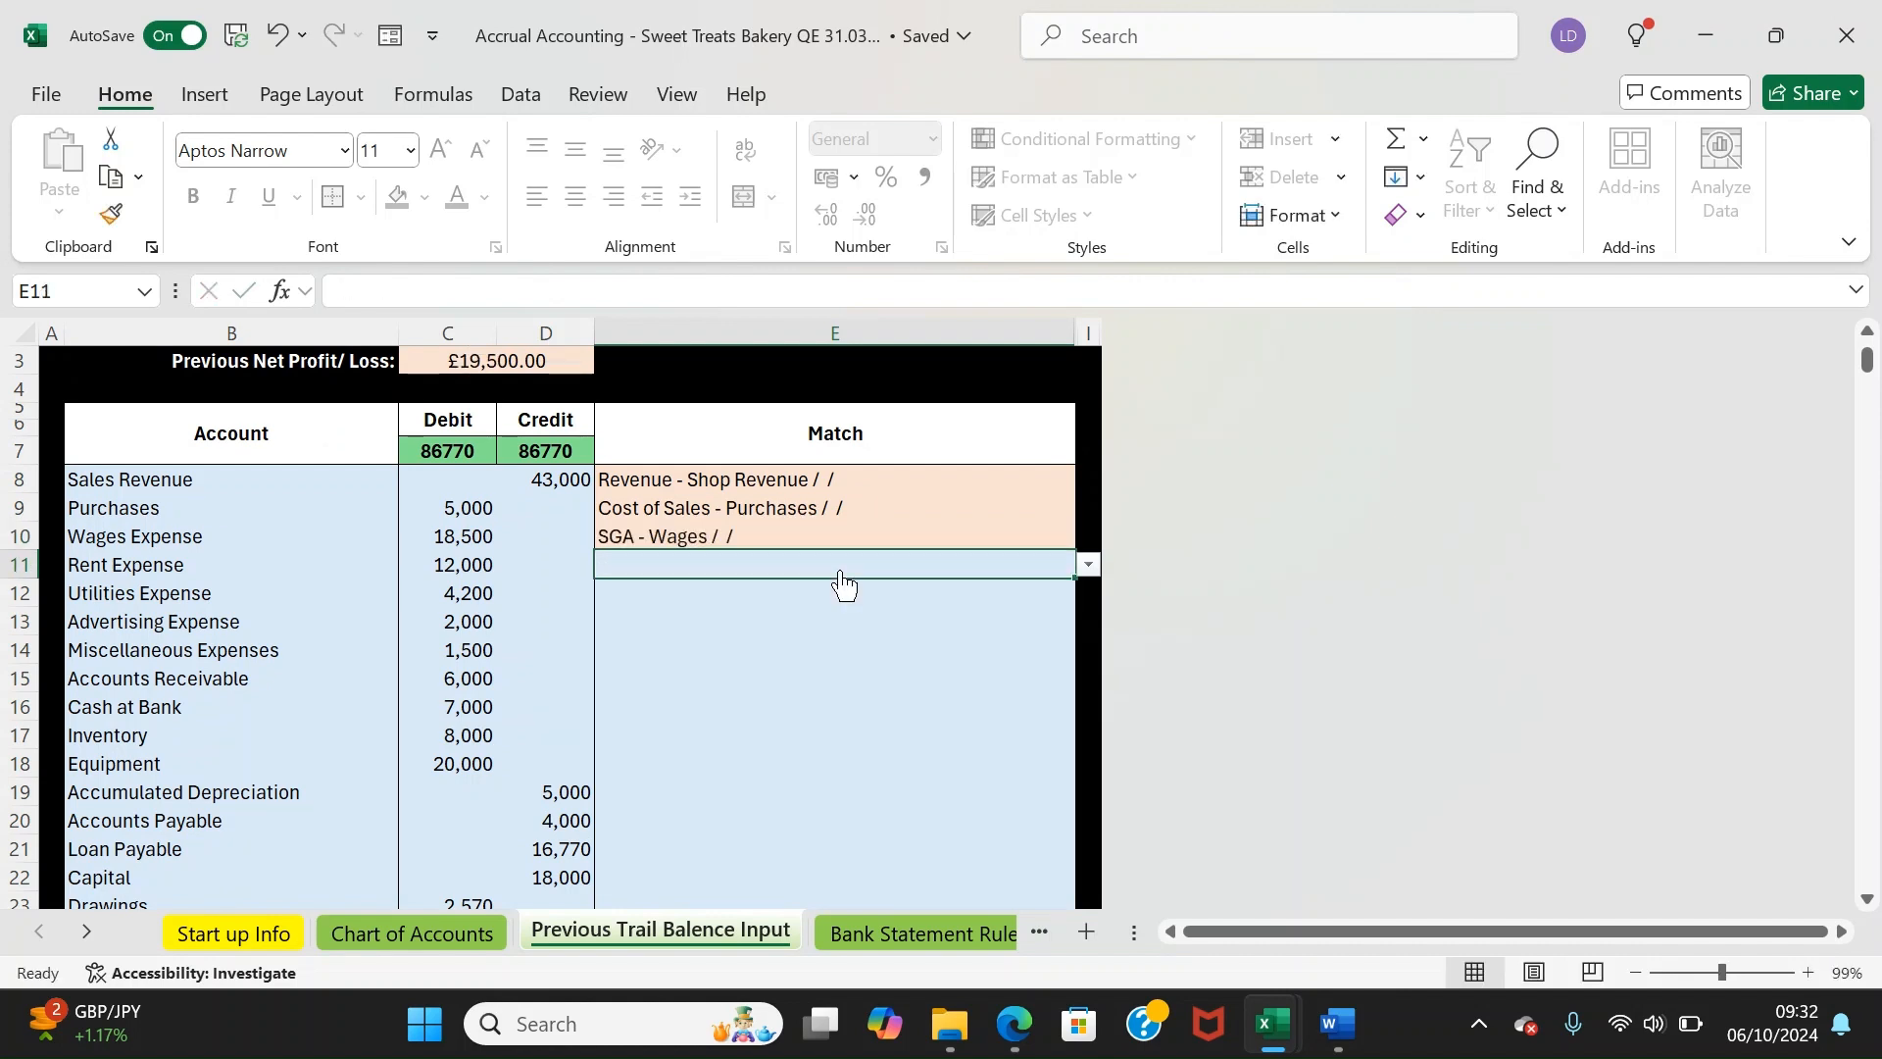
text(rent)
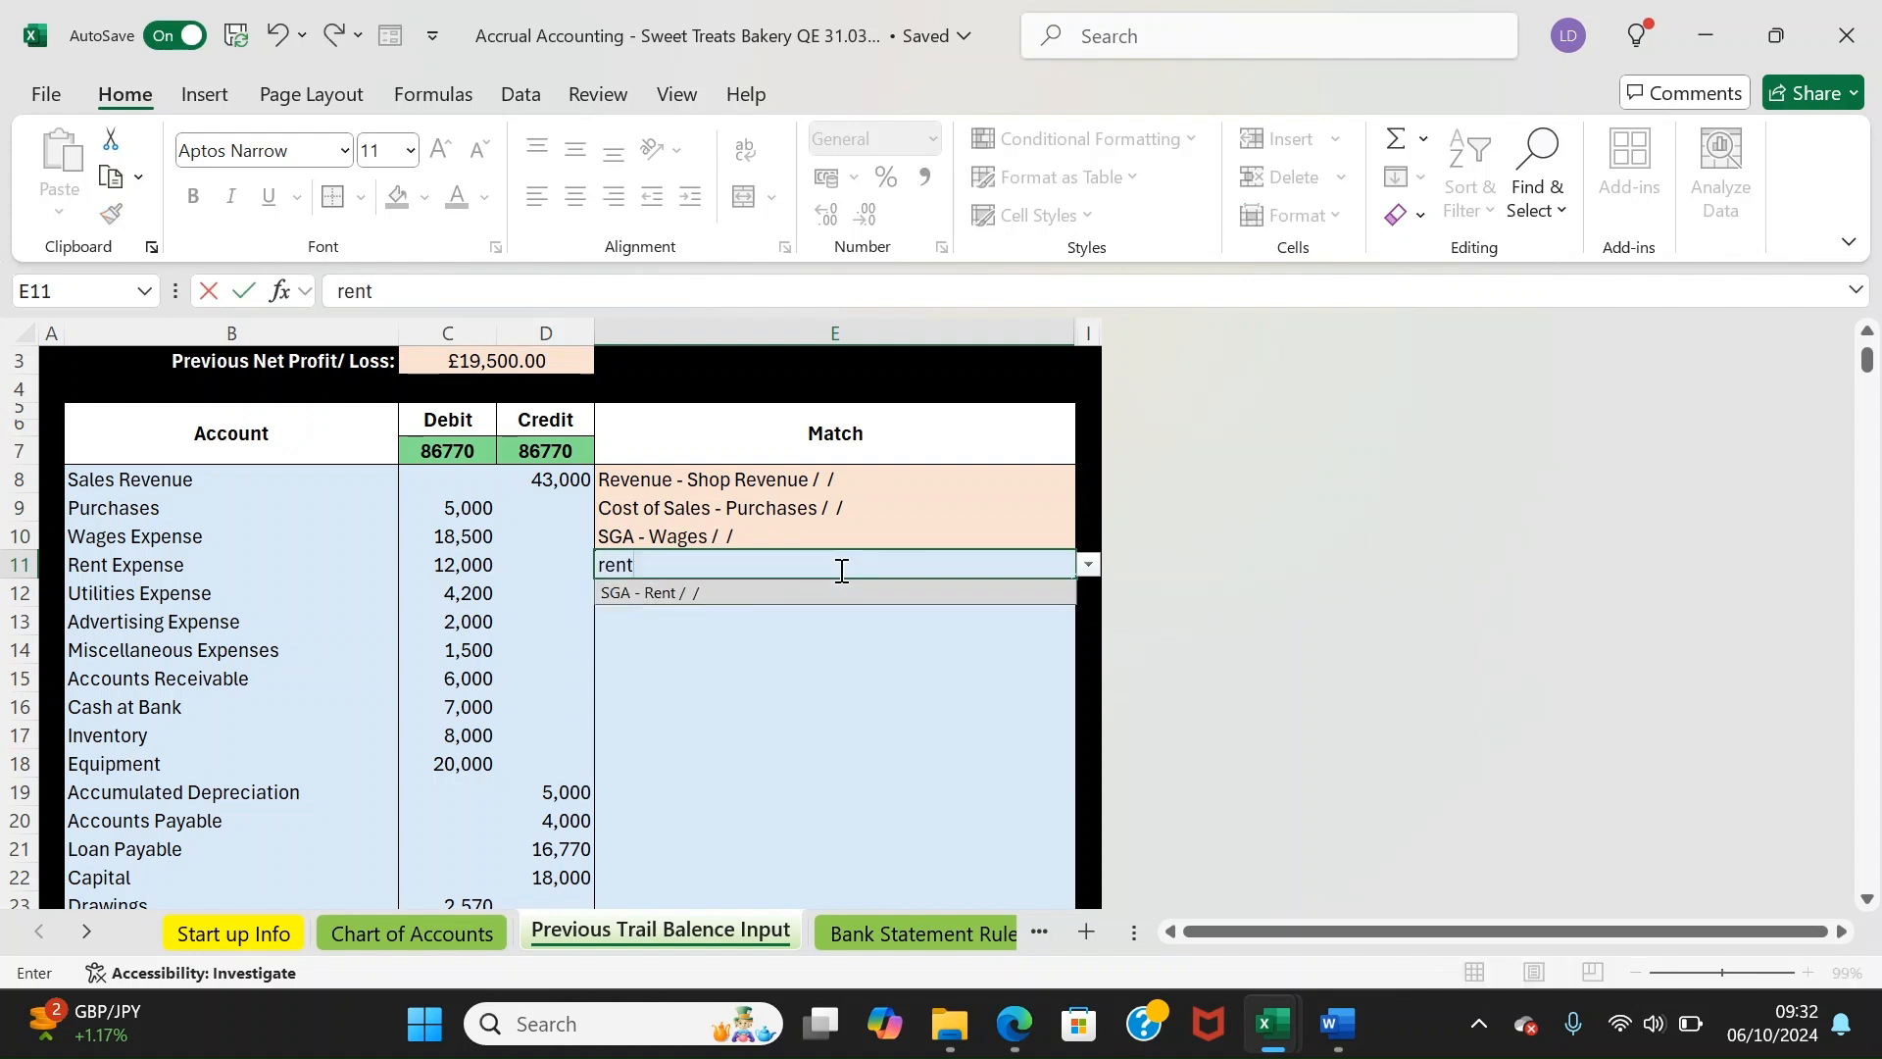
click(843, 591)
text(ut)
click(842, 584)
text(advertisi)
key(Return)
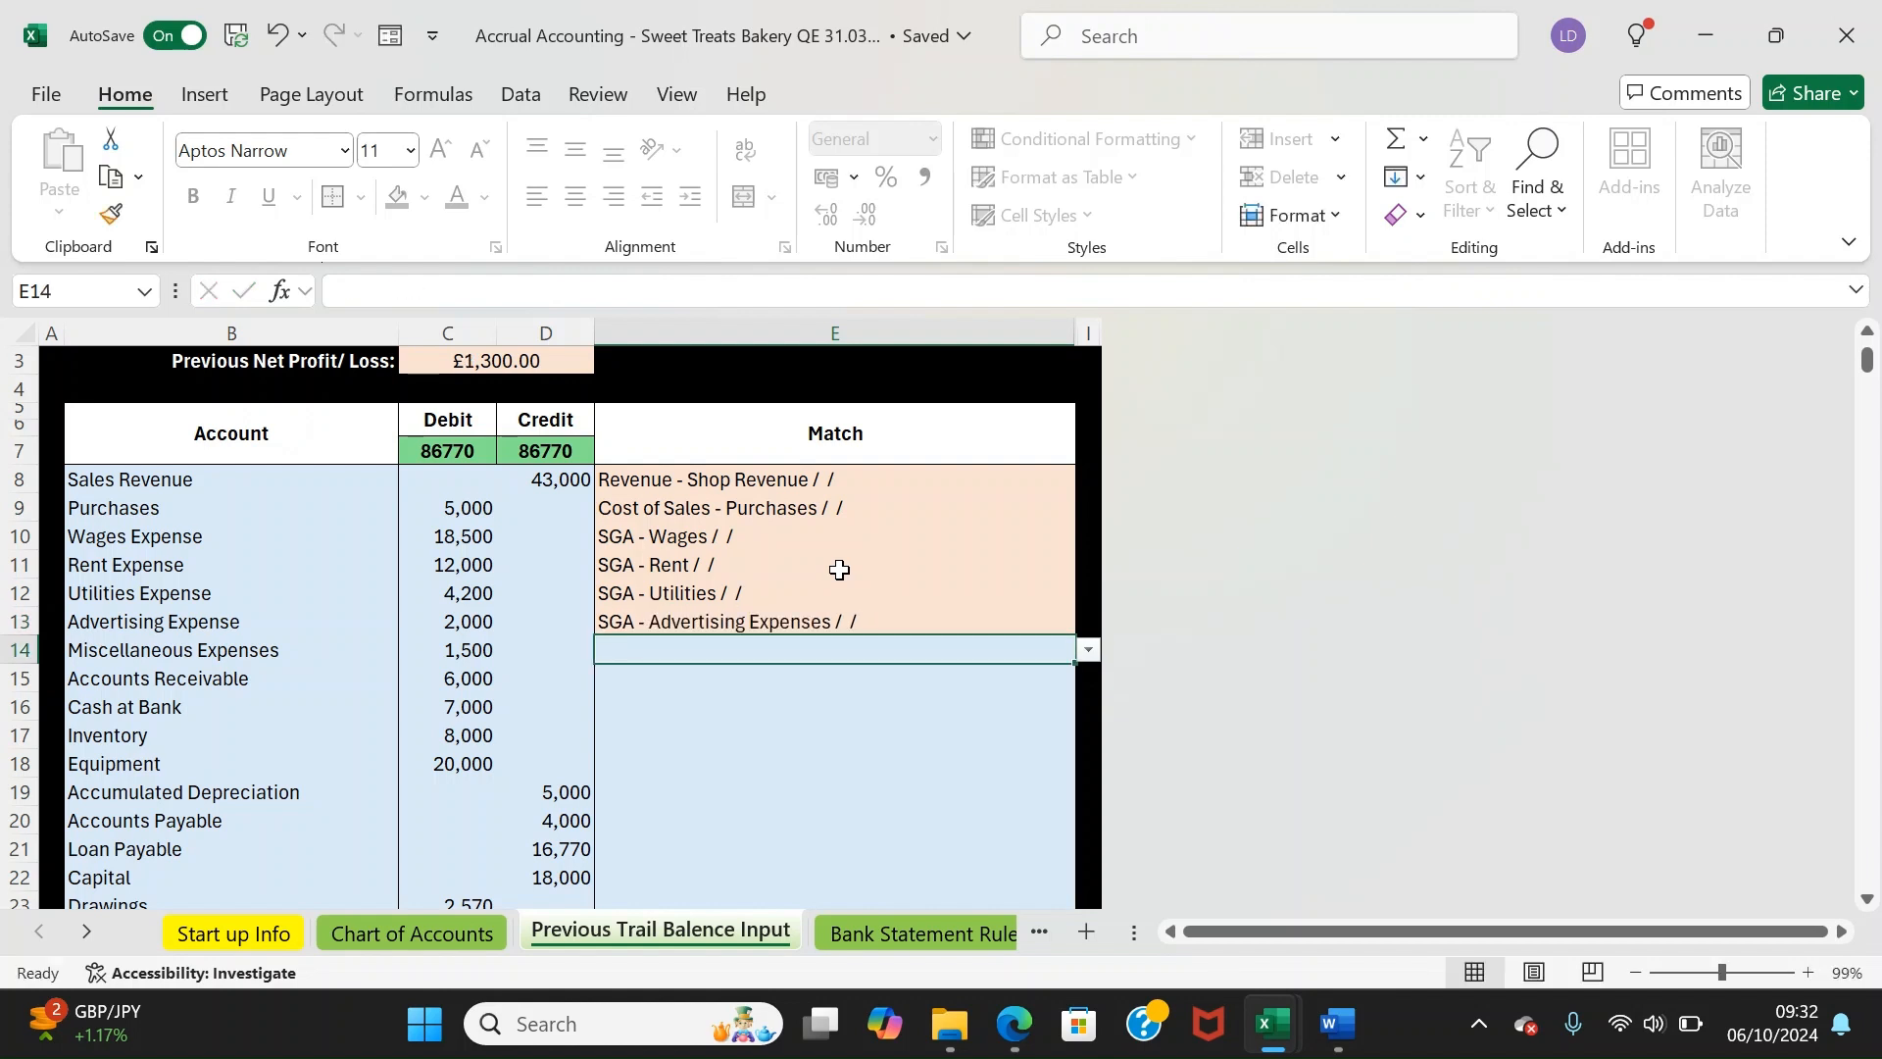
text(othe)
key(Down)
key(Down)
key(Return)
Match Accounts Receivable, Cash at Bank (PUPLO Bank Account), Inventory, Equipment and Accumulated Depreciation
text(accou)
key(Down)
key(Return)
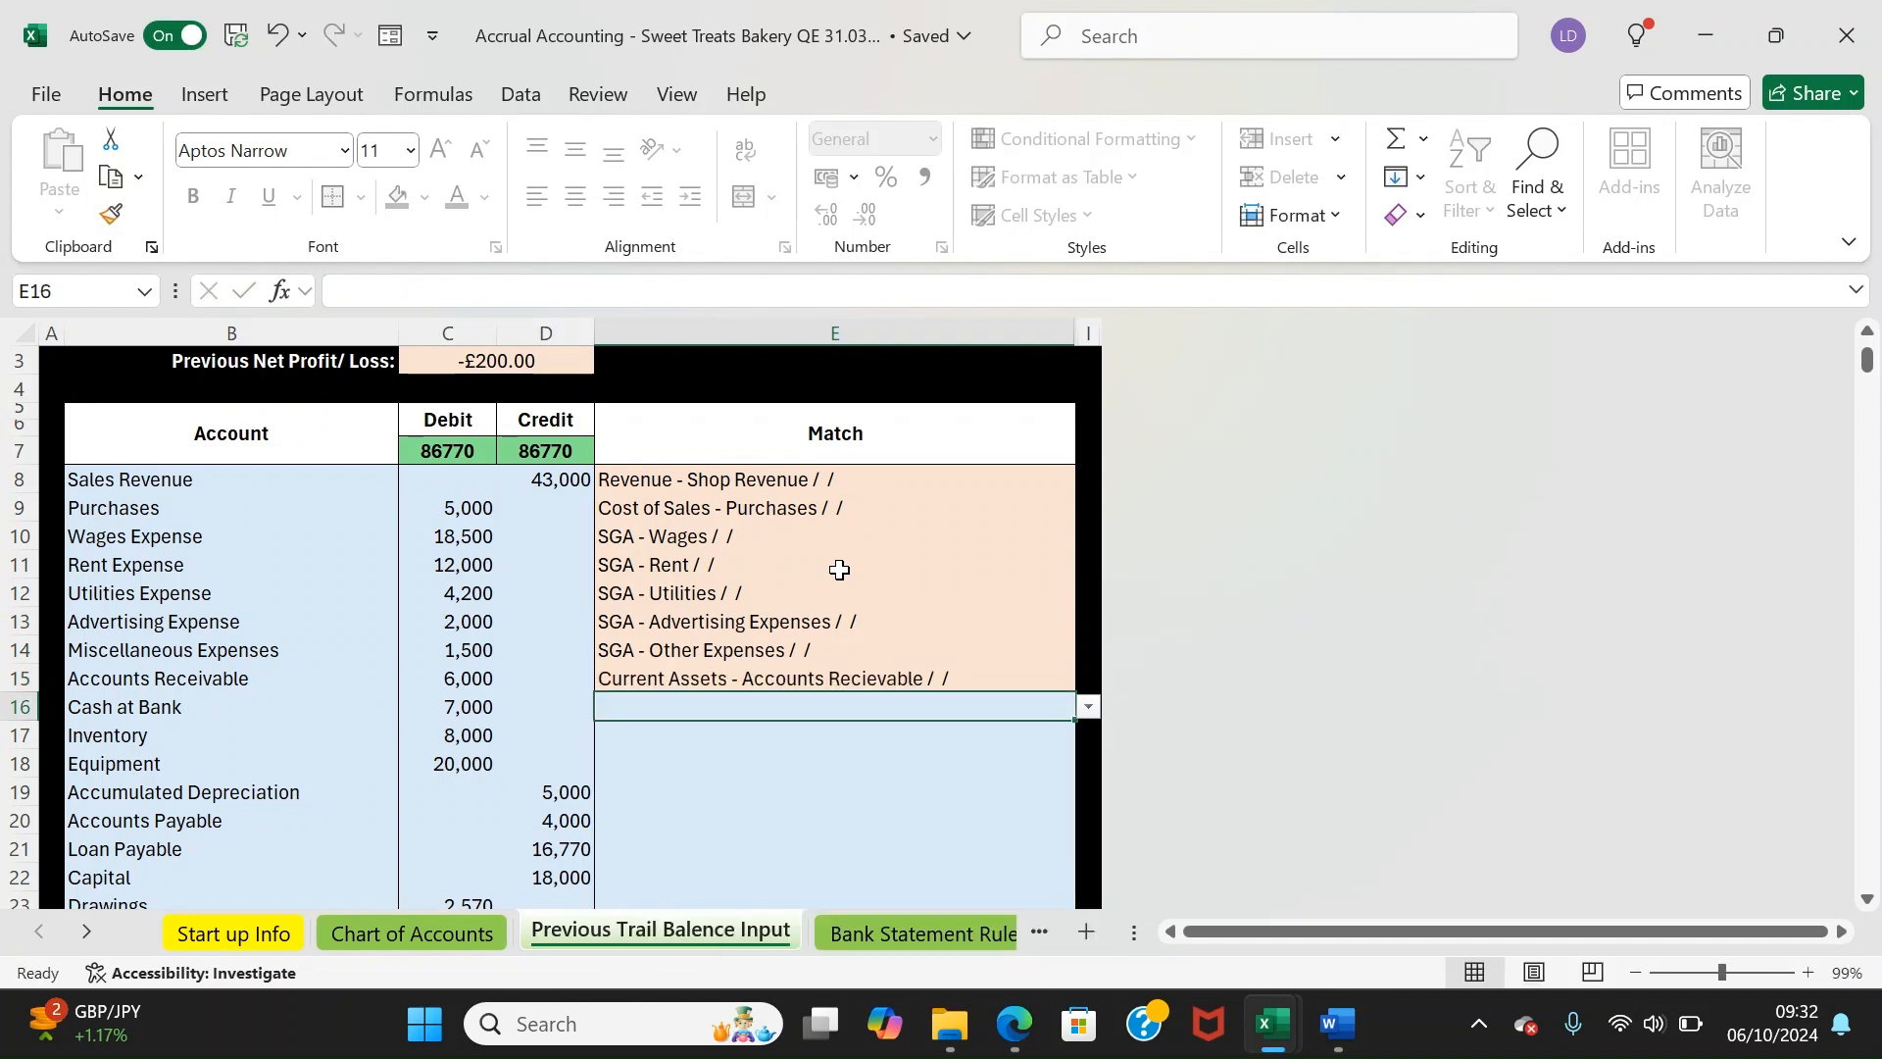
text(pupl)
key(Down)
key(Return)
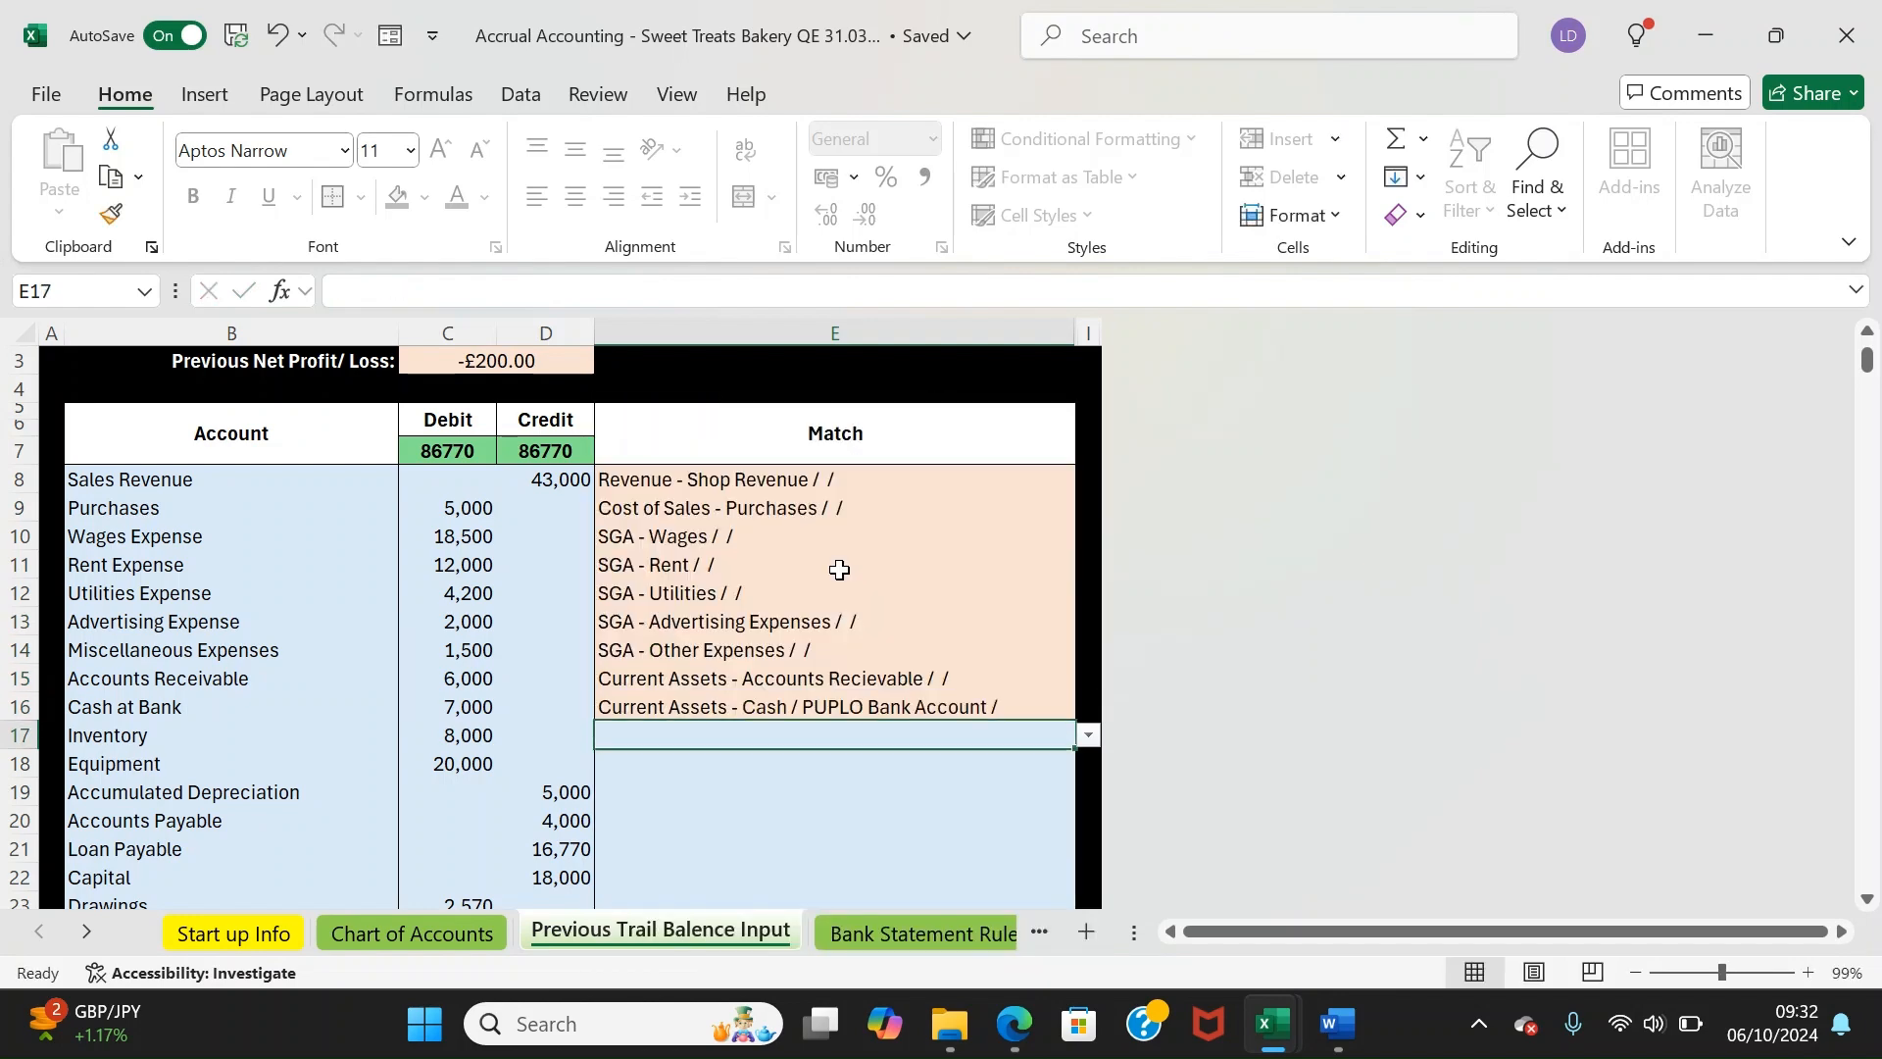
text(int)
key(BackSpace)
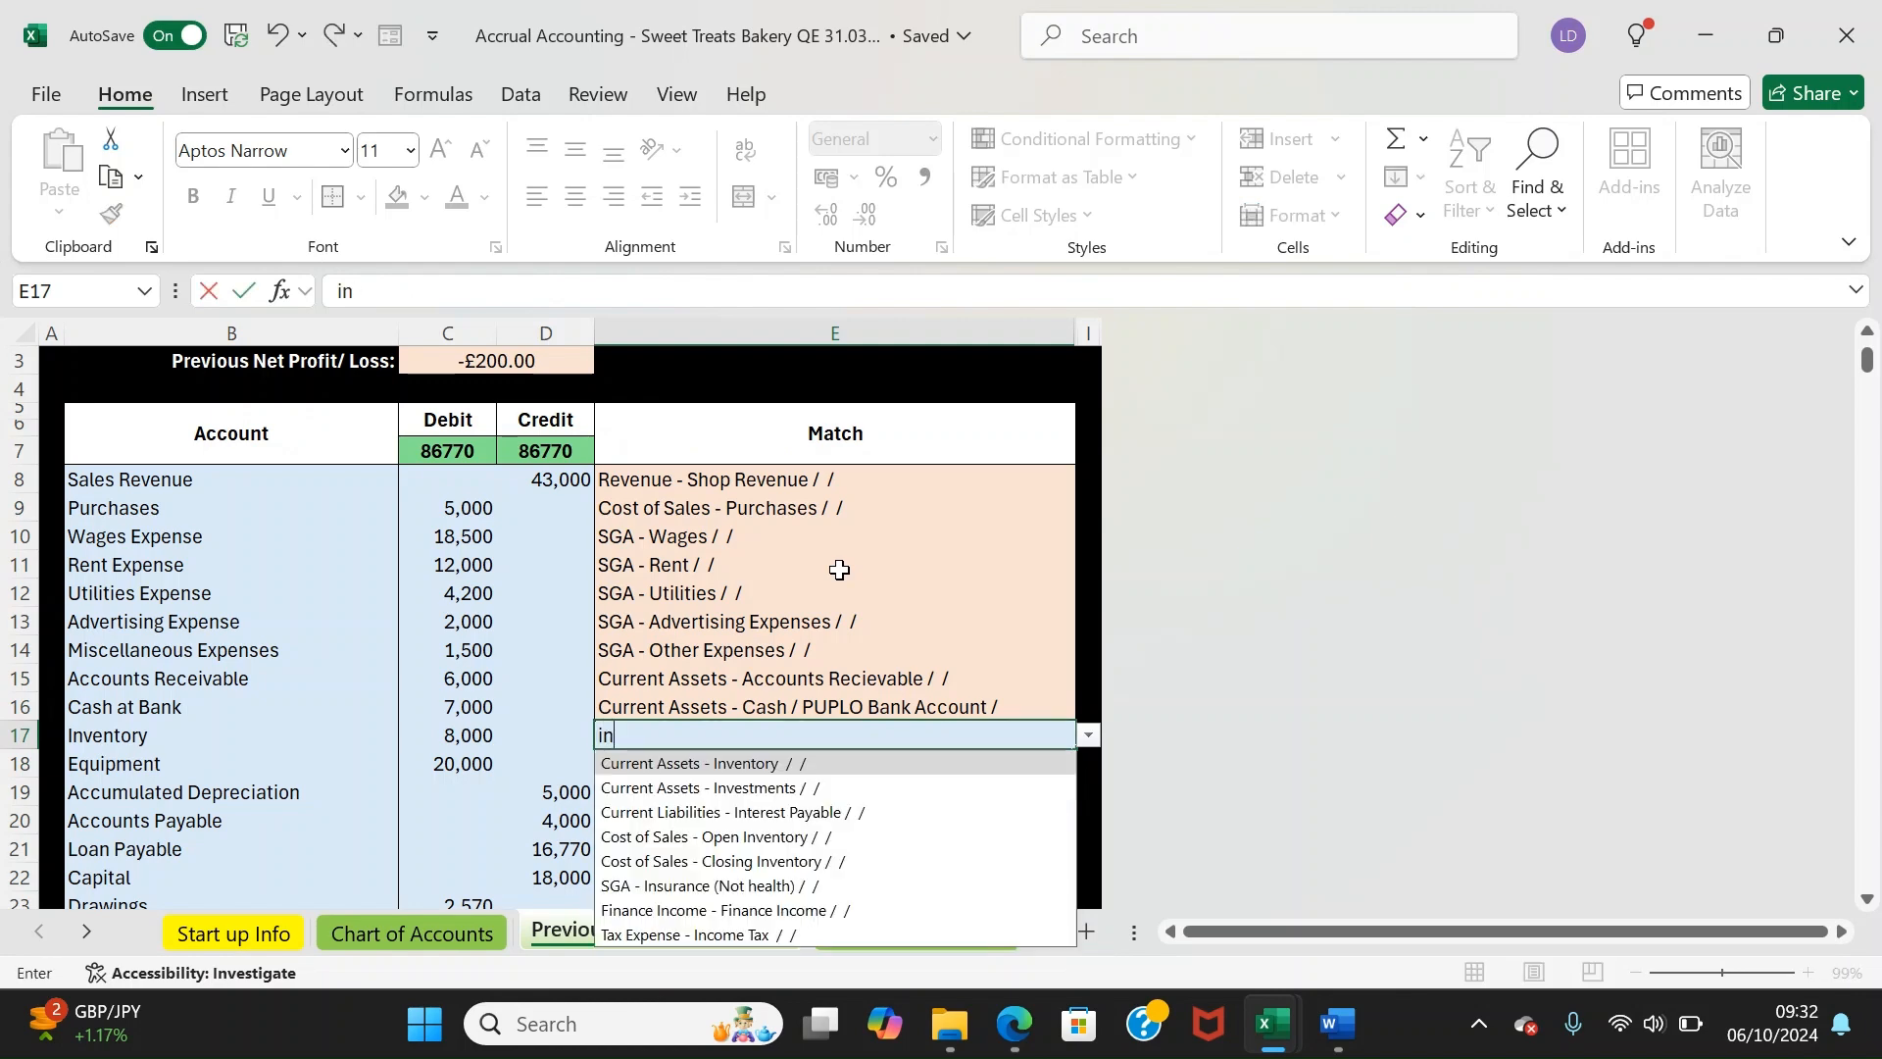
key(Return)
text(equipt)
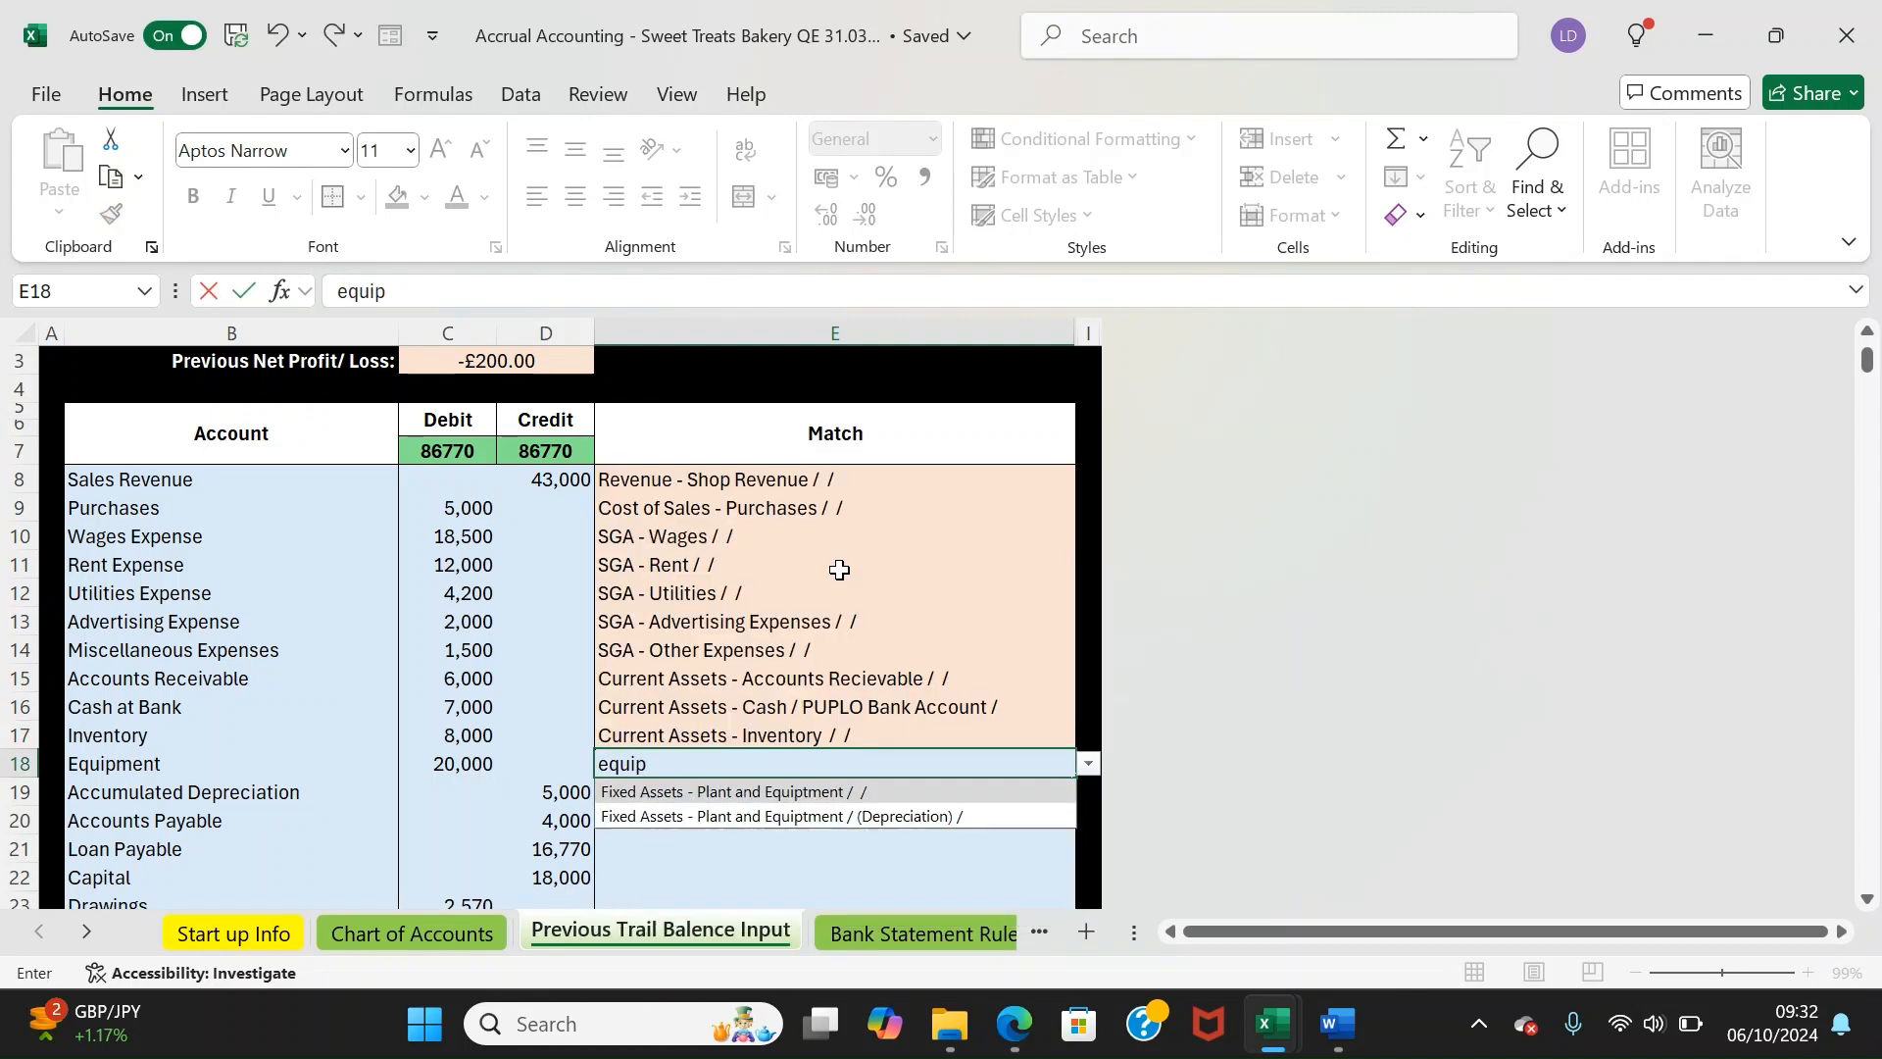
key(Down)
key(Return)
text(dep)
key(Return)
key(Down)
key(Down)
key(Down)
key(Down)
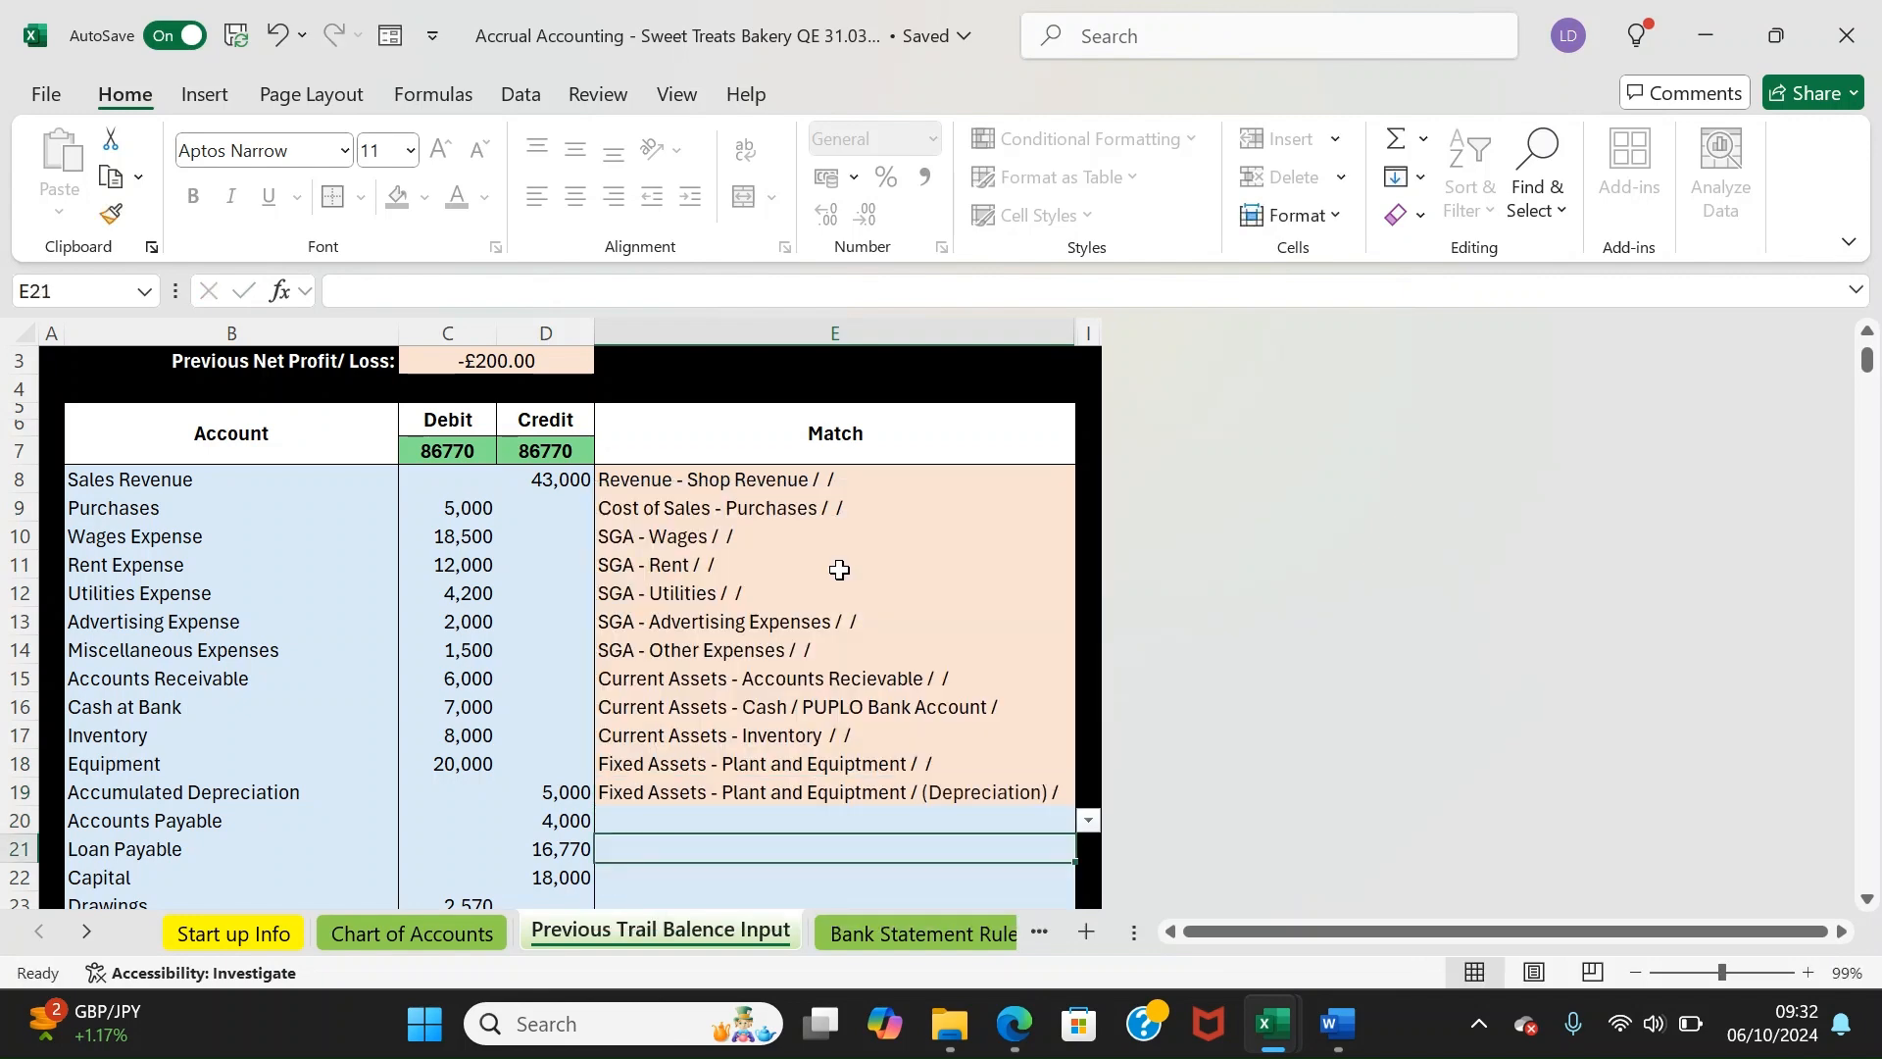
key(Up)
key(Up)
key(Up)
key(Up)
Match Accounts Payable, Loan Payable to Bank Loans, Capital to Common Stock, and Drawings
text(pay)
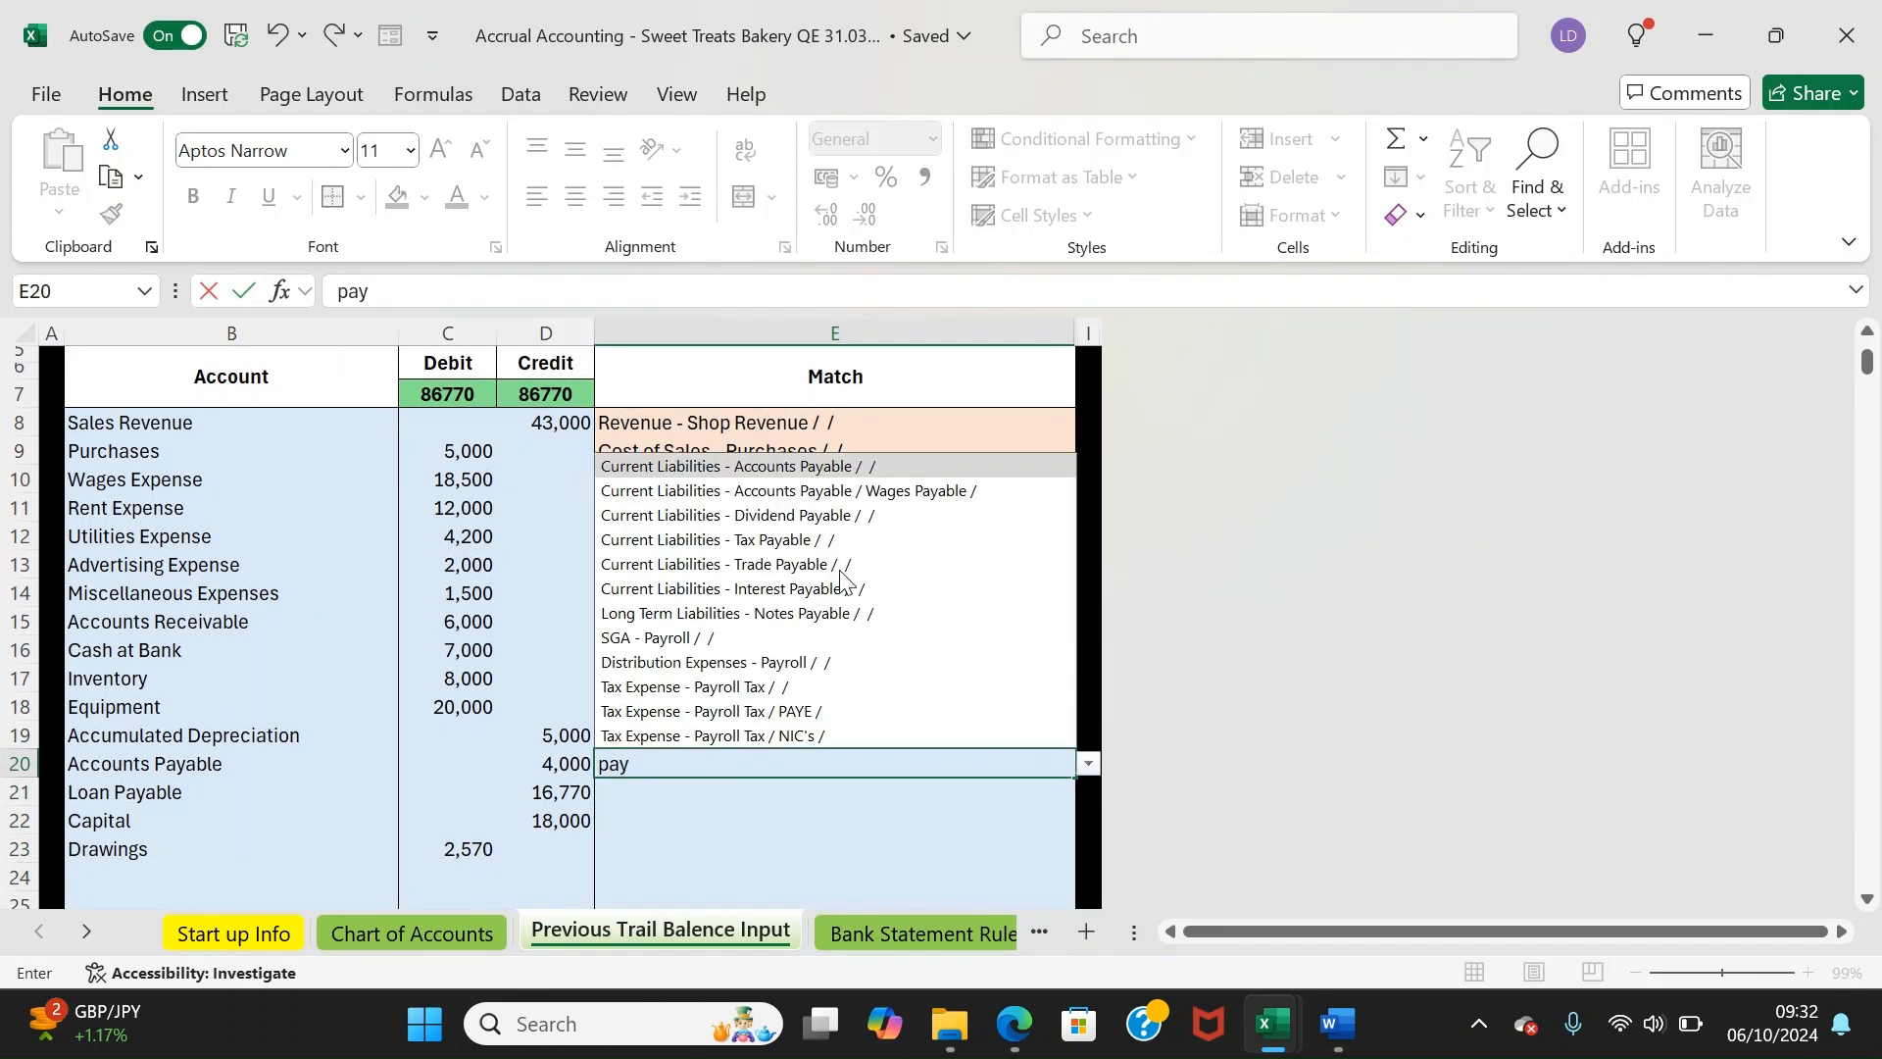
key(Return)
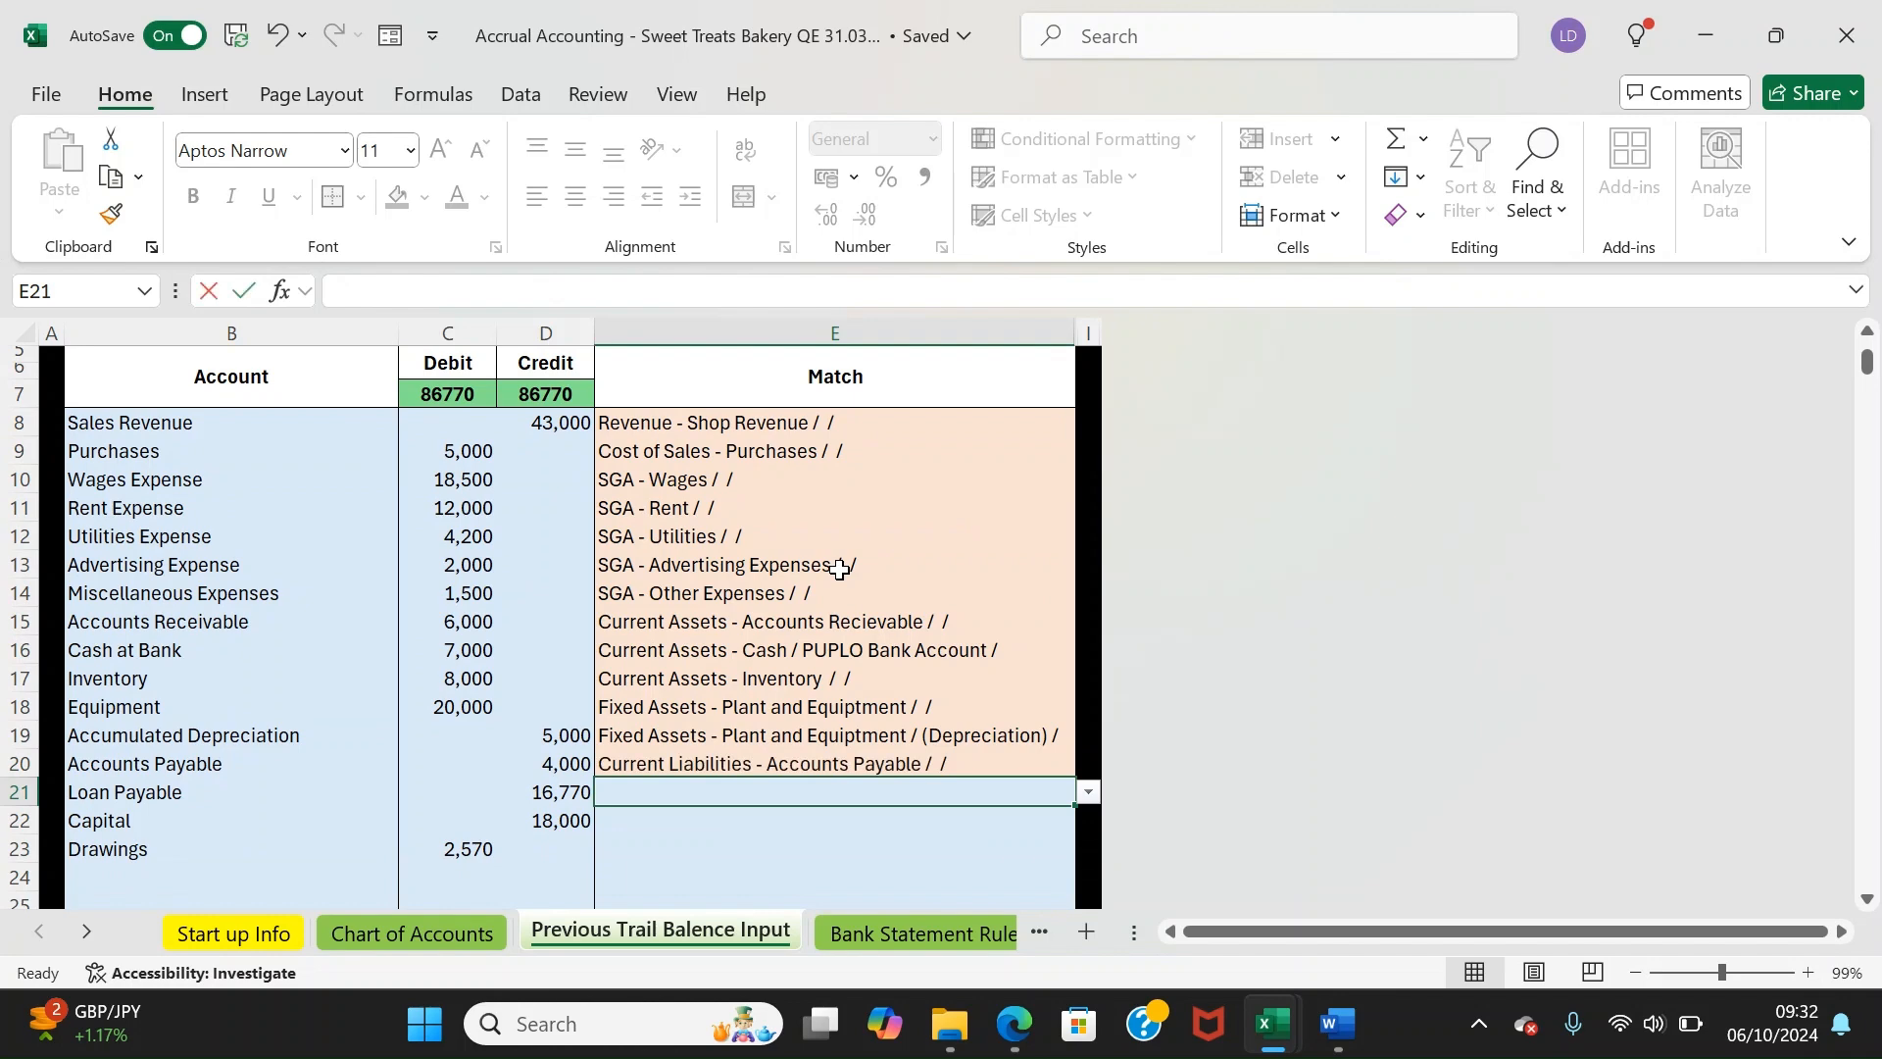
text(loa)
key(Down)
key(Down)
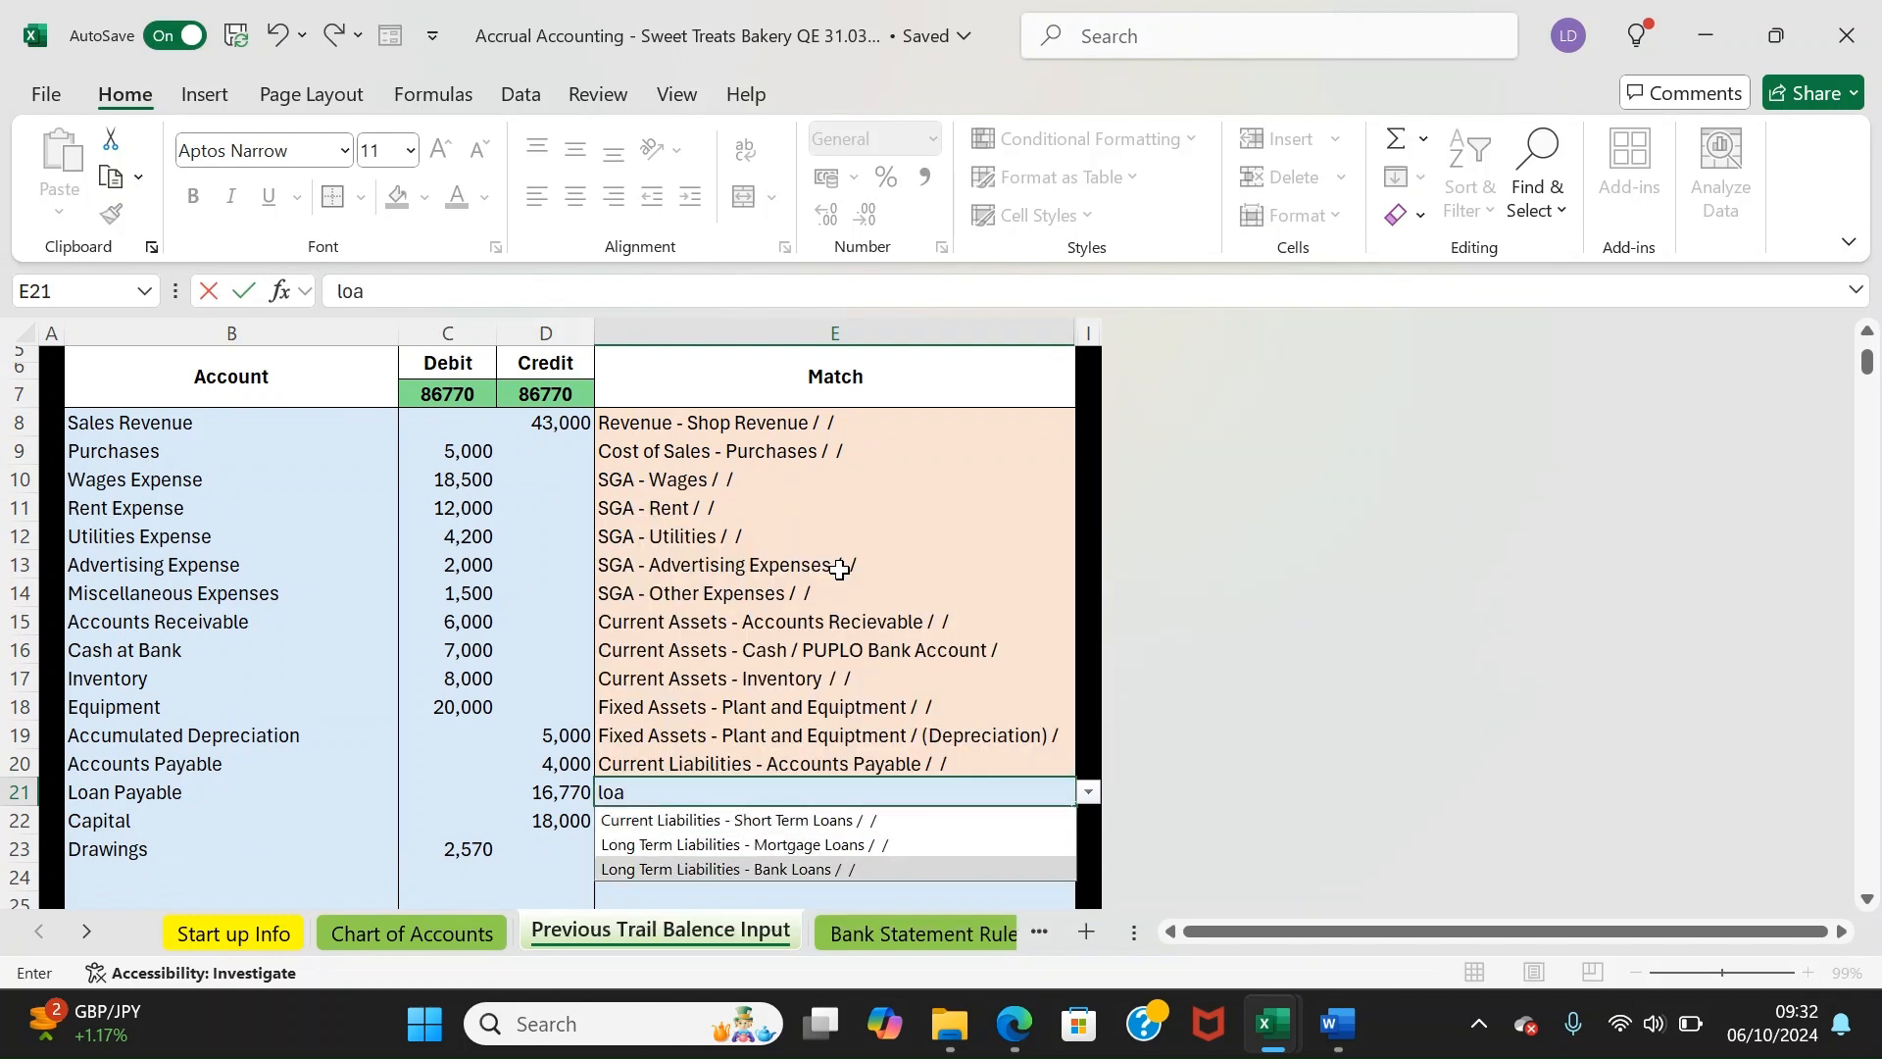
key(Return)
key(Down)
key(Up)
text(commo)
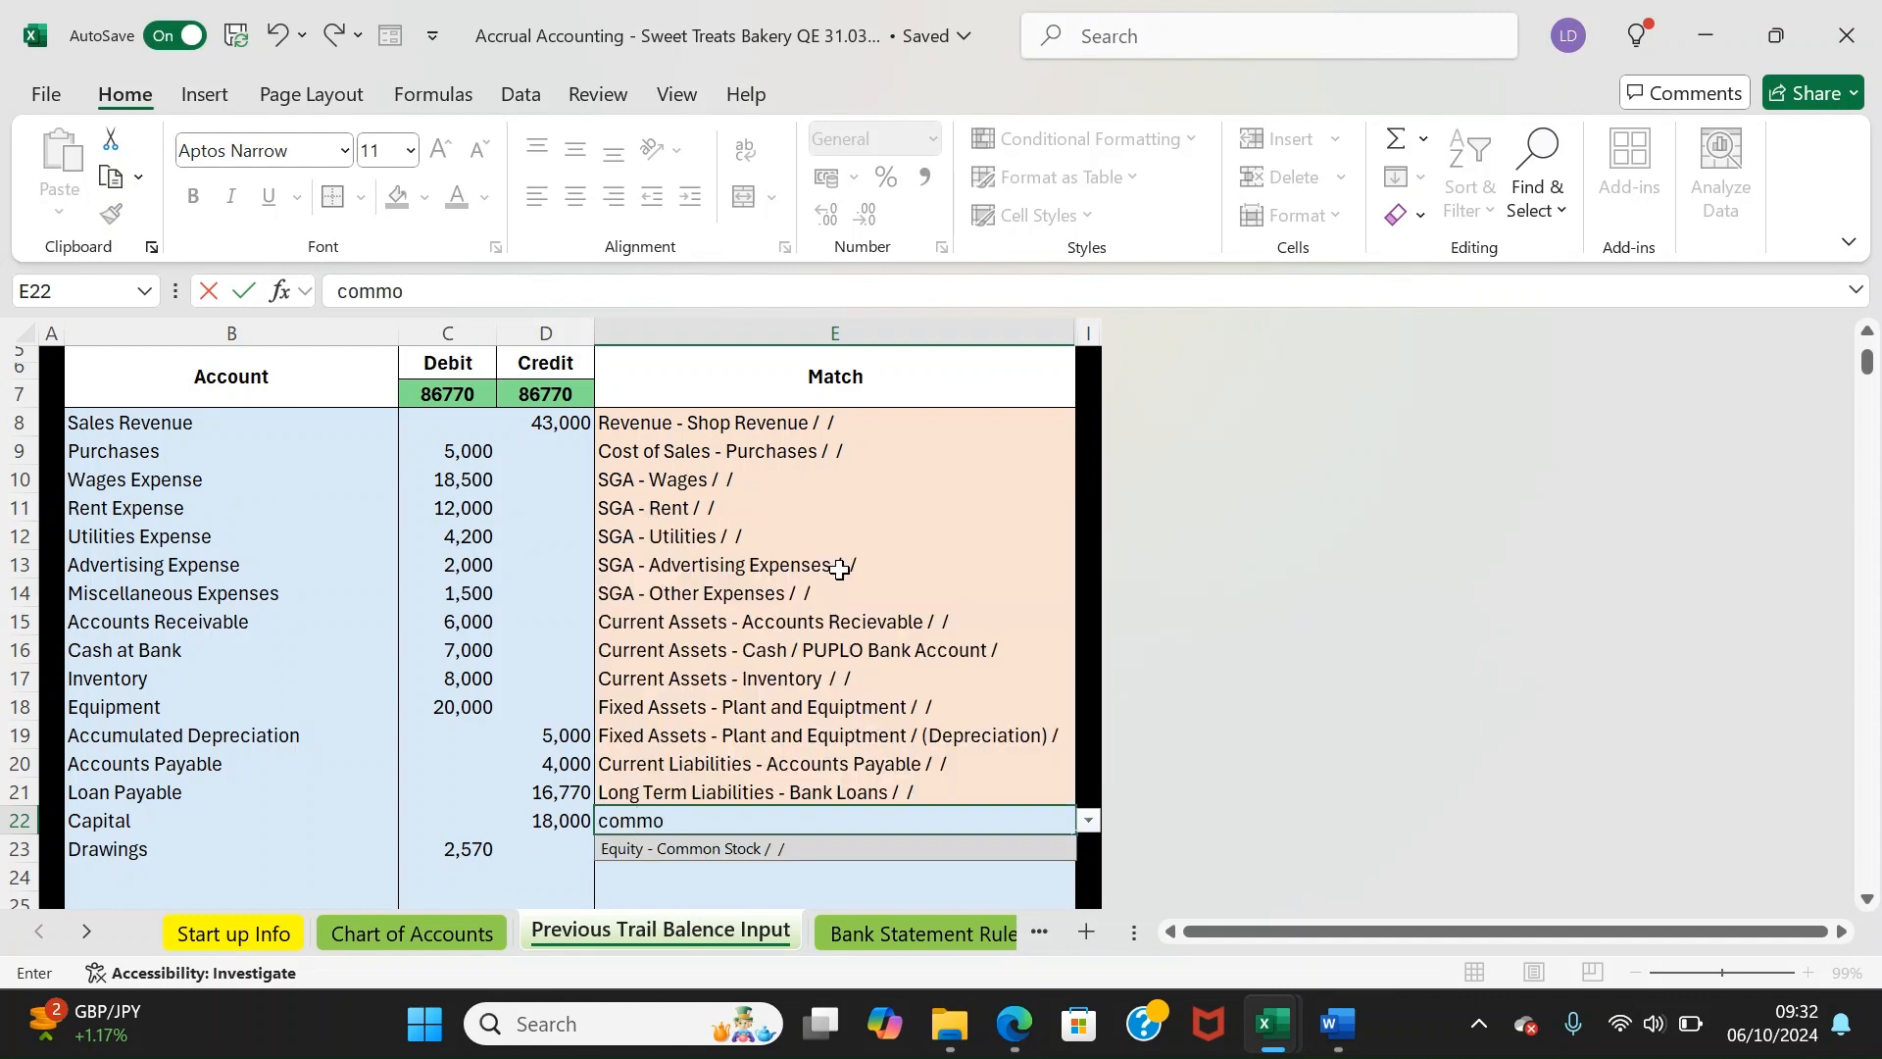
key(Down)
key(Return)
text(dr)
key(Down)
key(Return)
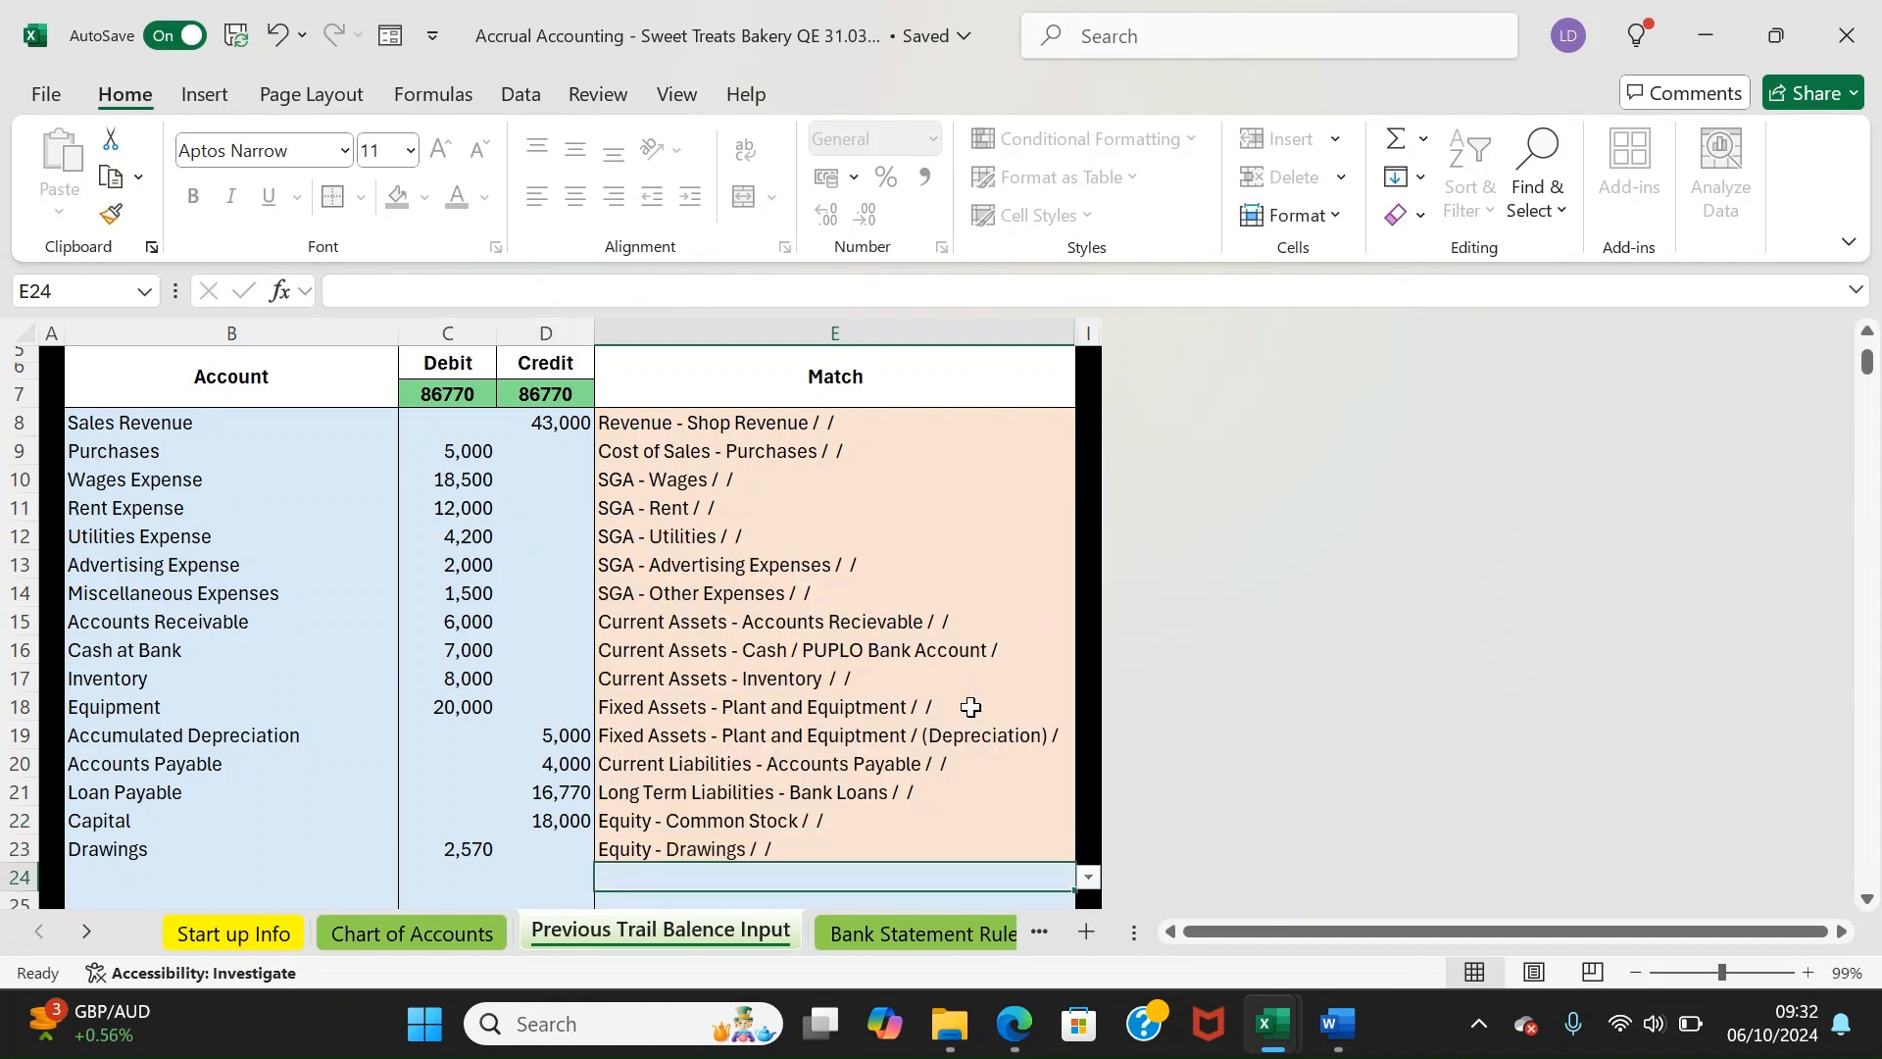
click(863, 933)
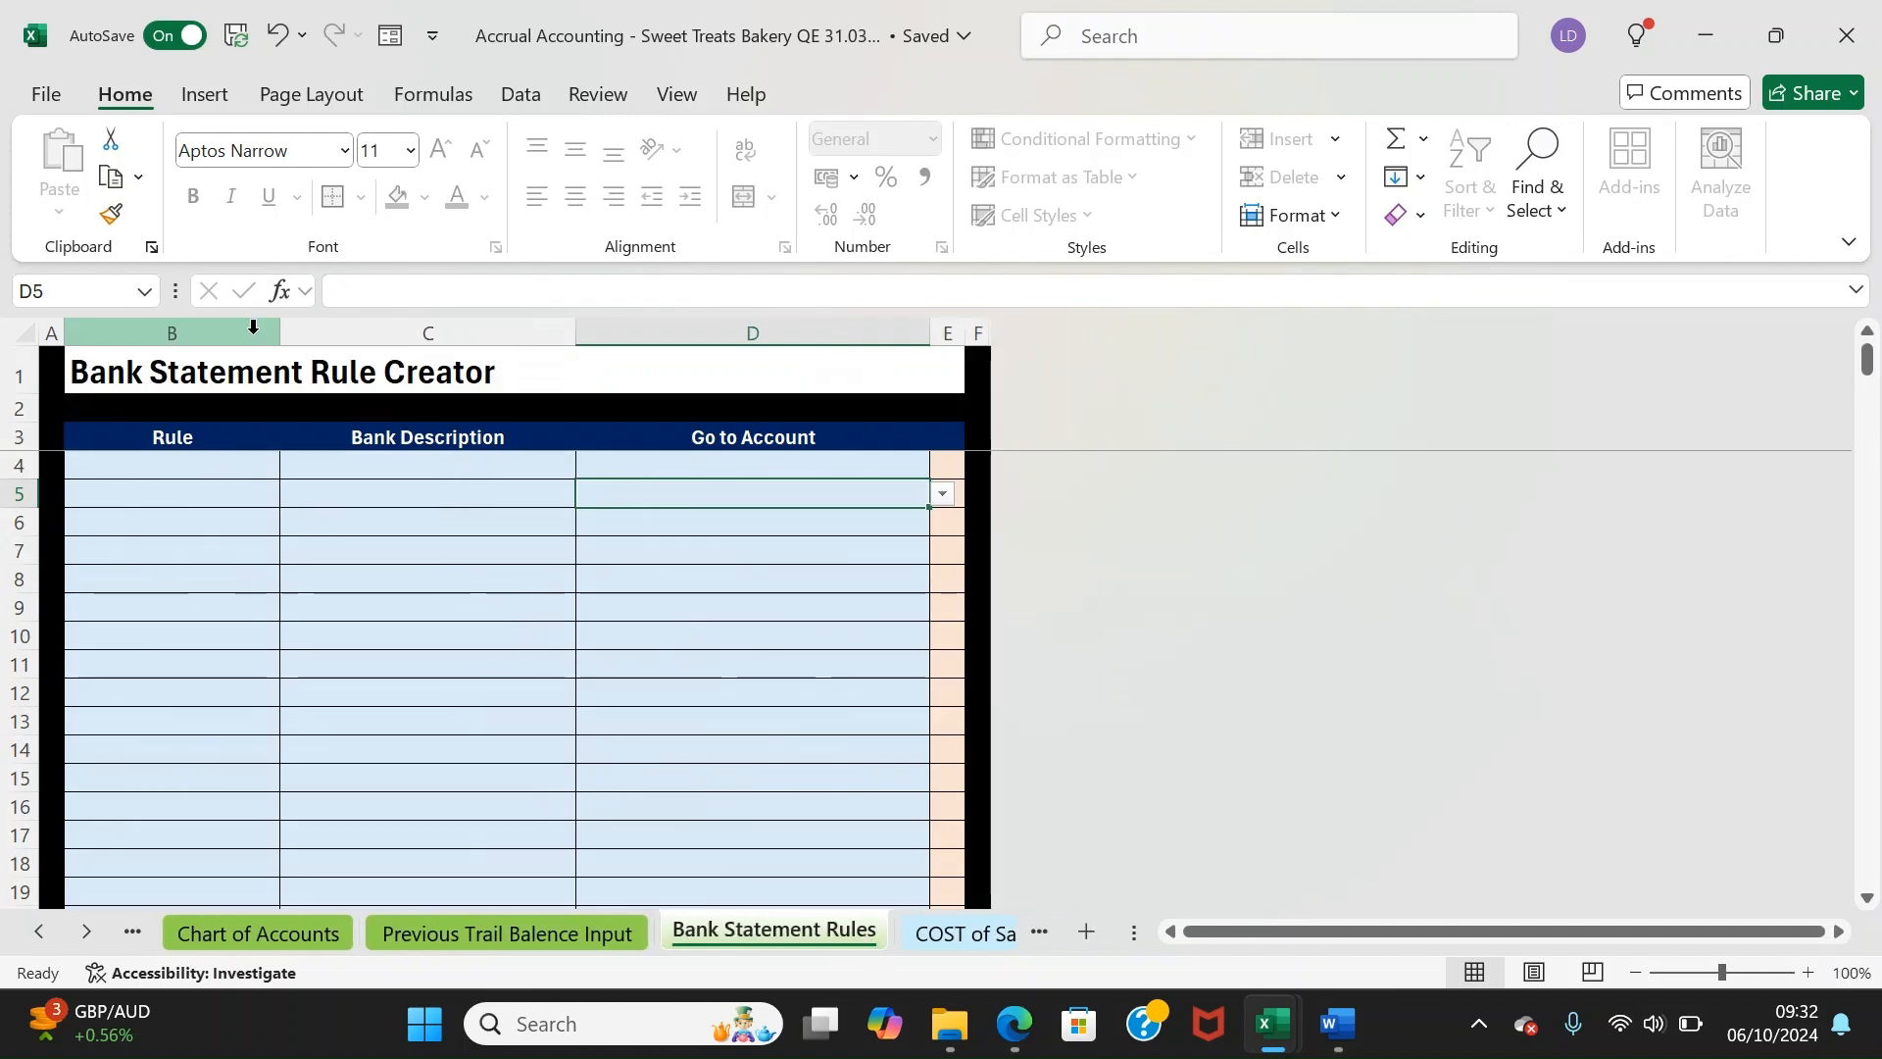
Move through the sheet tabs to Bank Statement 1 and select Date cell D10
click(966, 933)
click(981, 933)
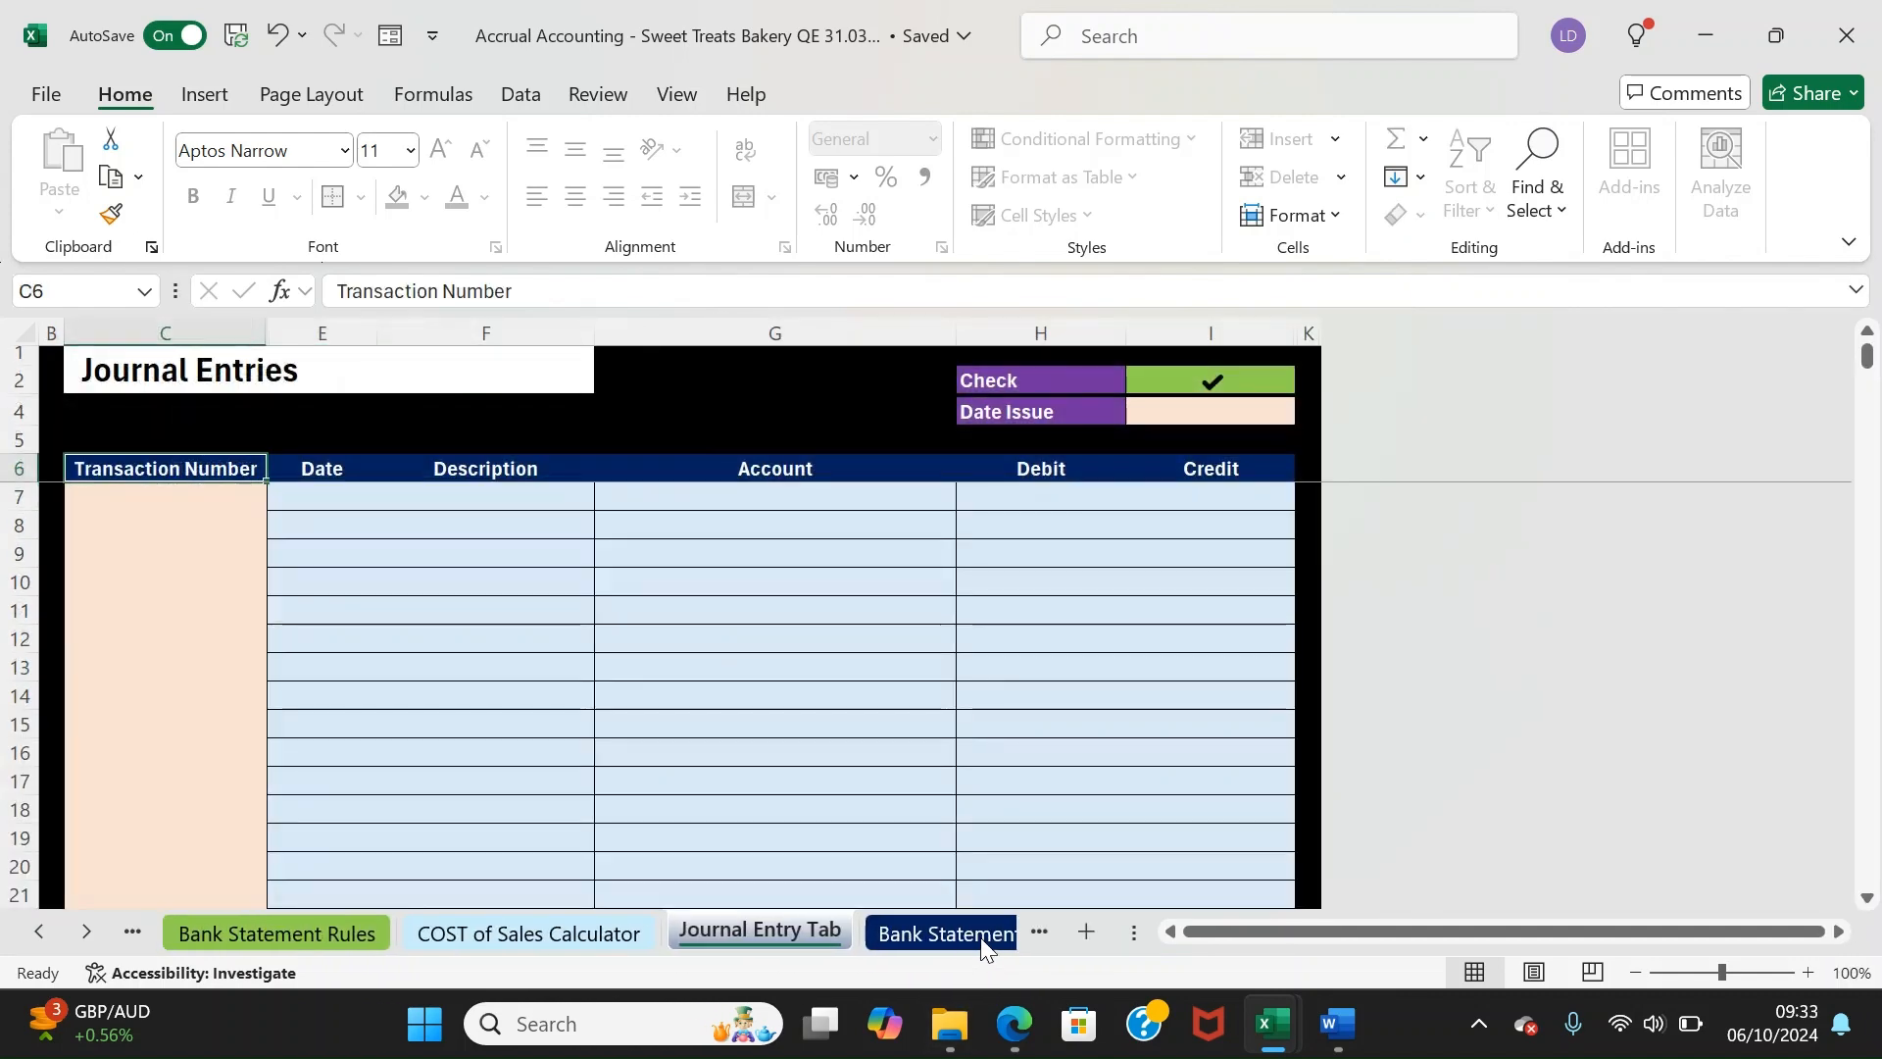
click(941, 933)
drag(521, 599, 432, 542)
click(395, 541)
key(Down)
key(Down)
key(Down)
key(Up)
key(Up)
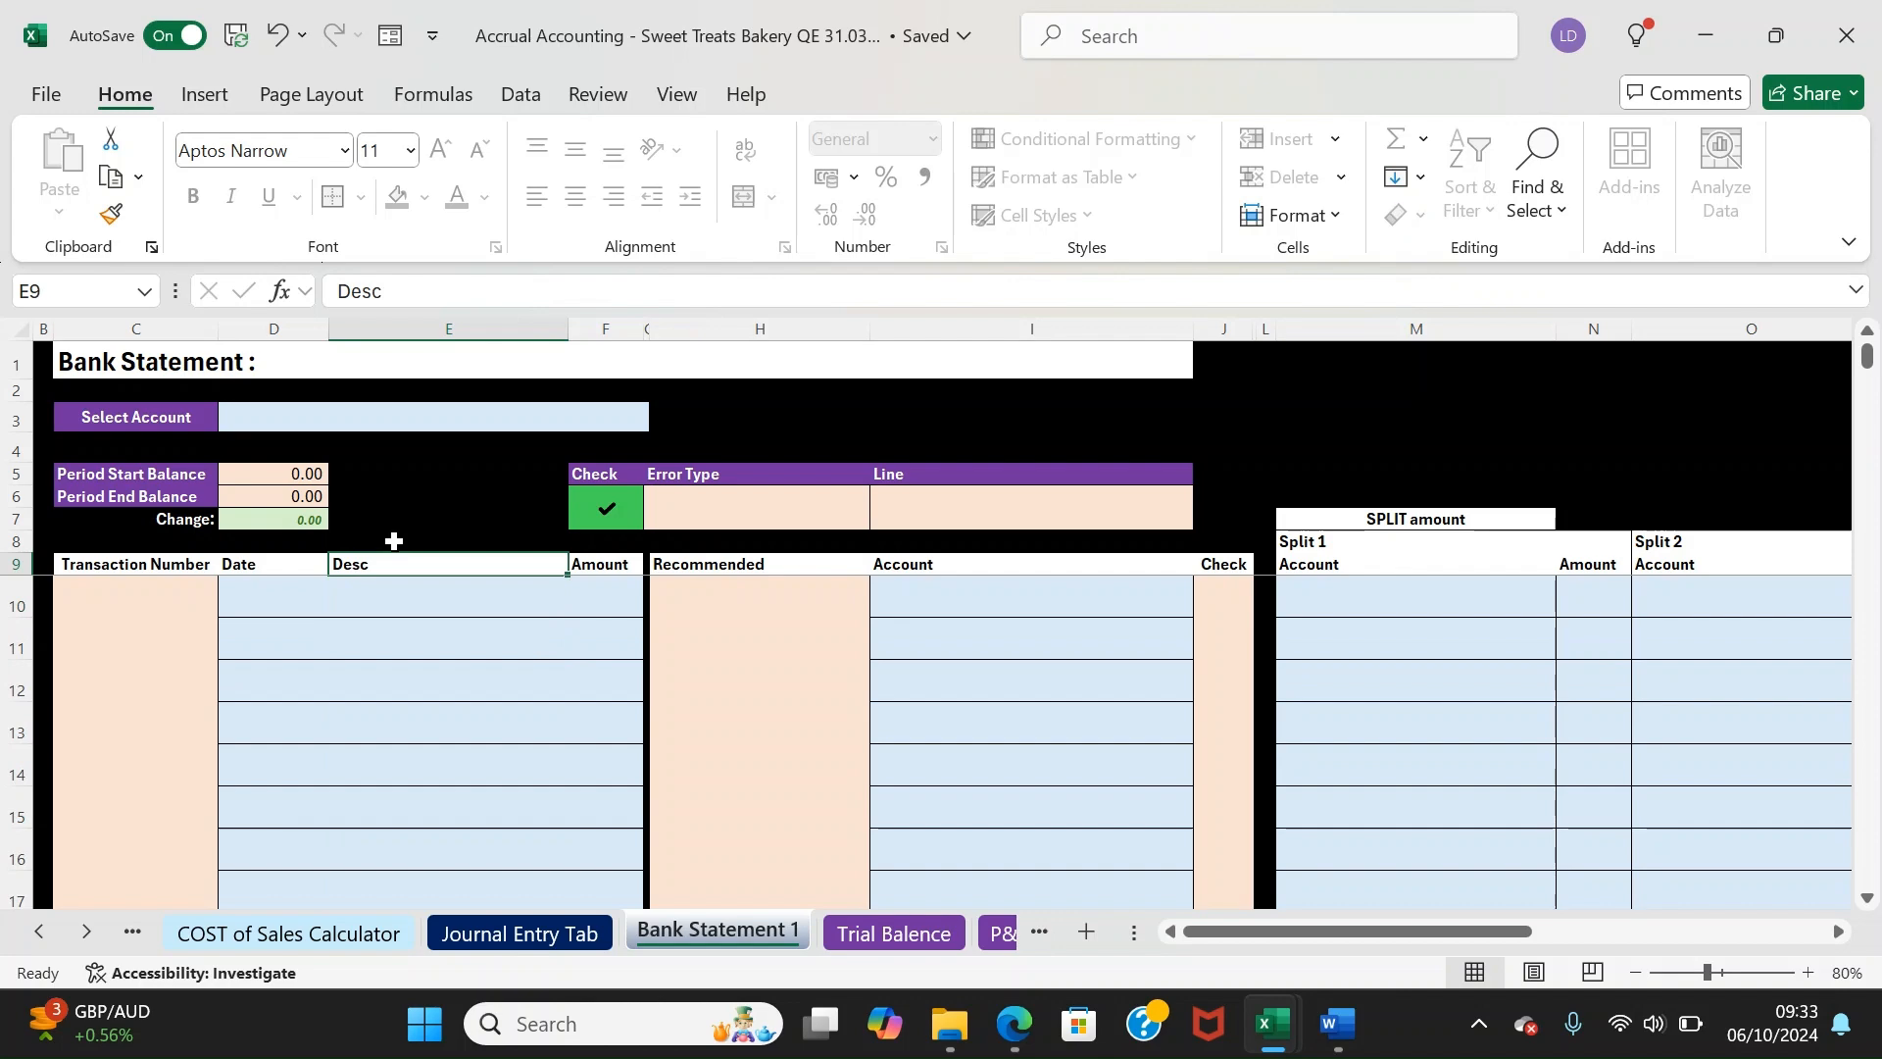
key(Left)
key(Down)
Review the PUPLO statement's period dates and its opening and closing cash balances
mouse_move(1269, 1029)
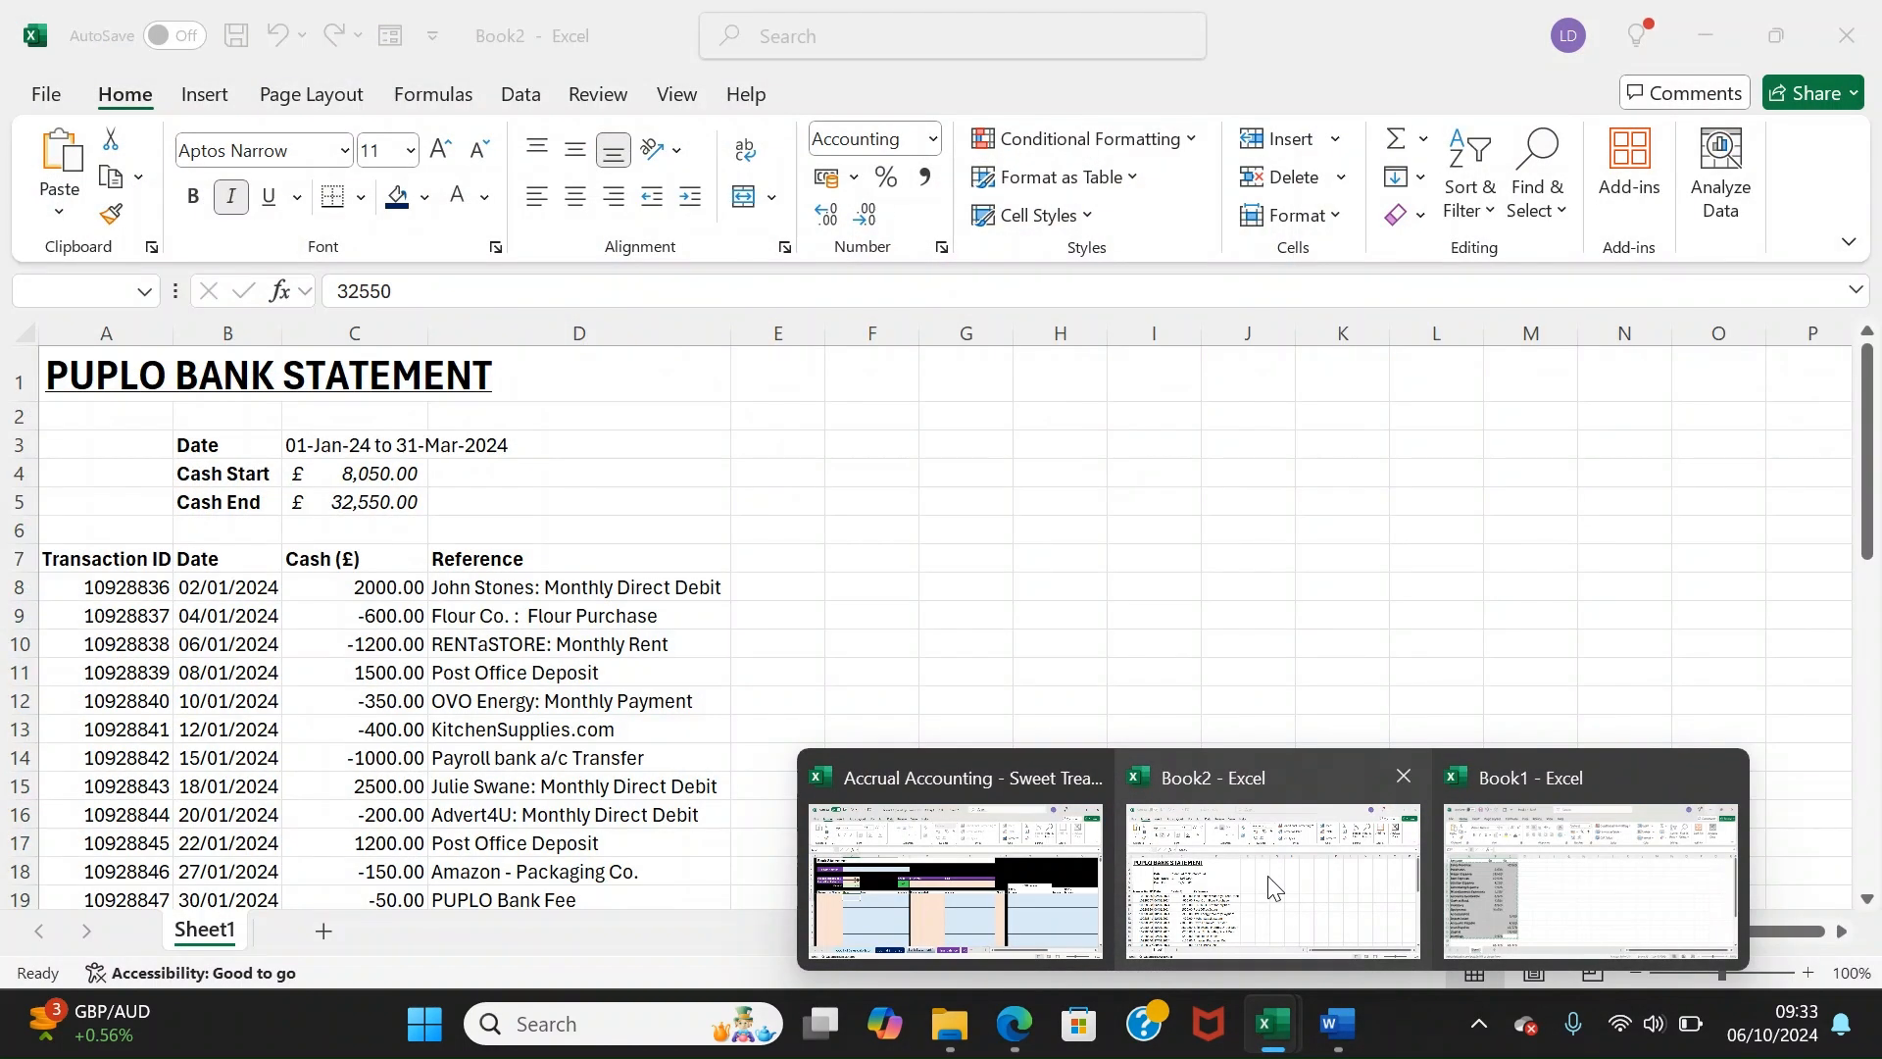
click(1273, 887)
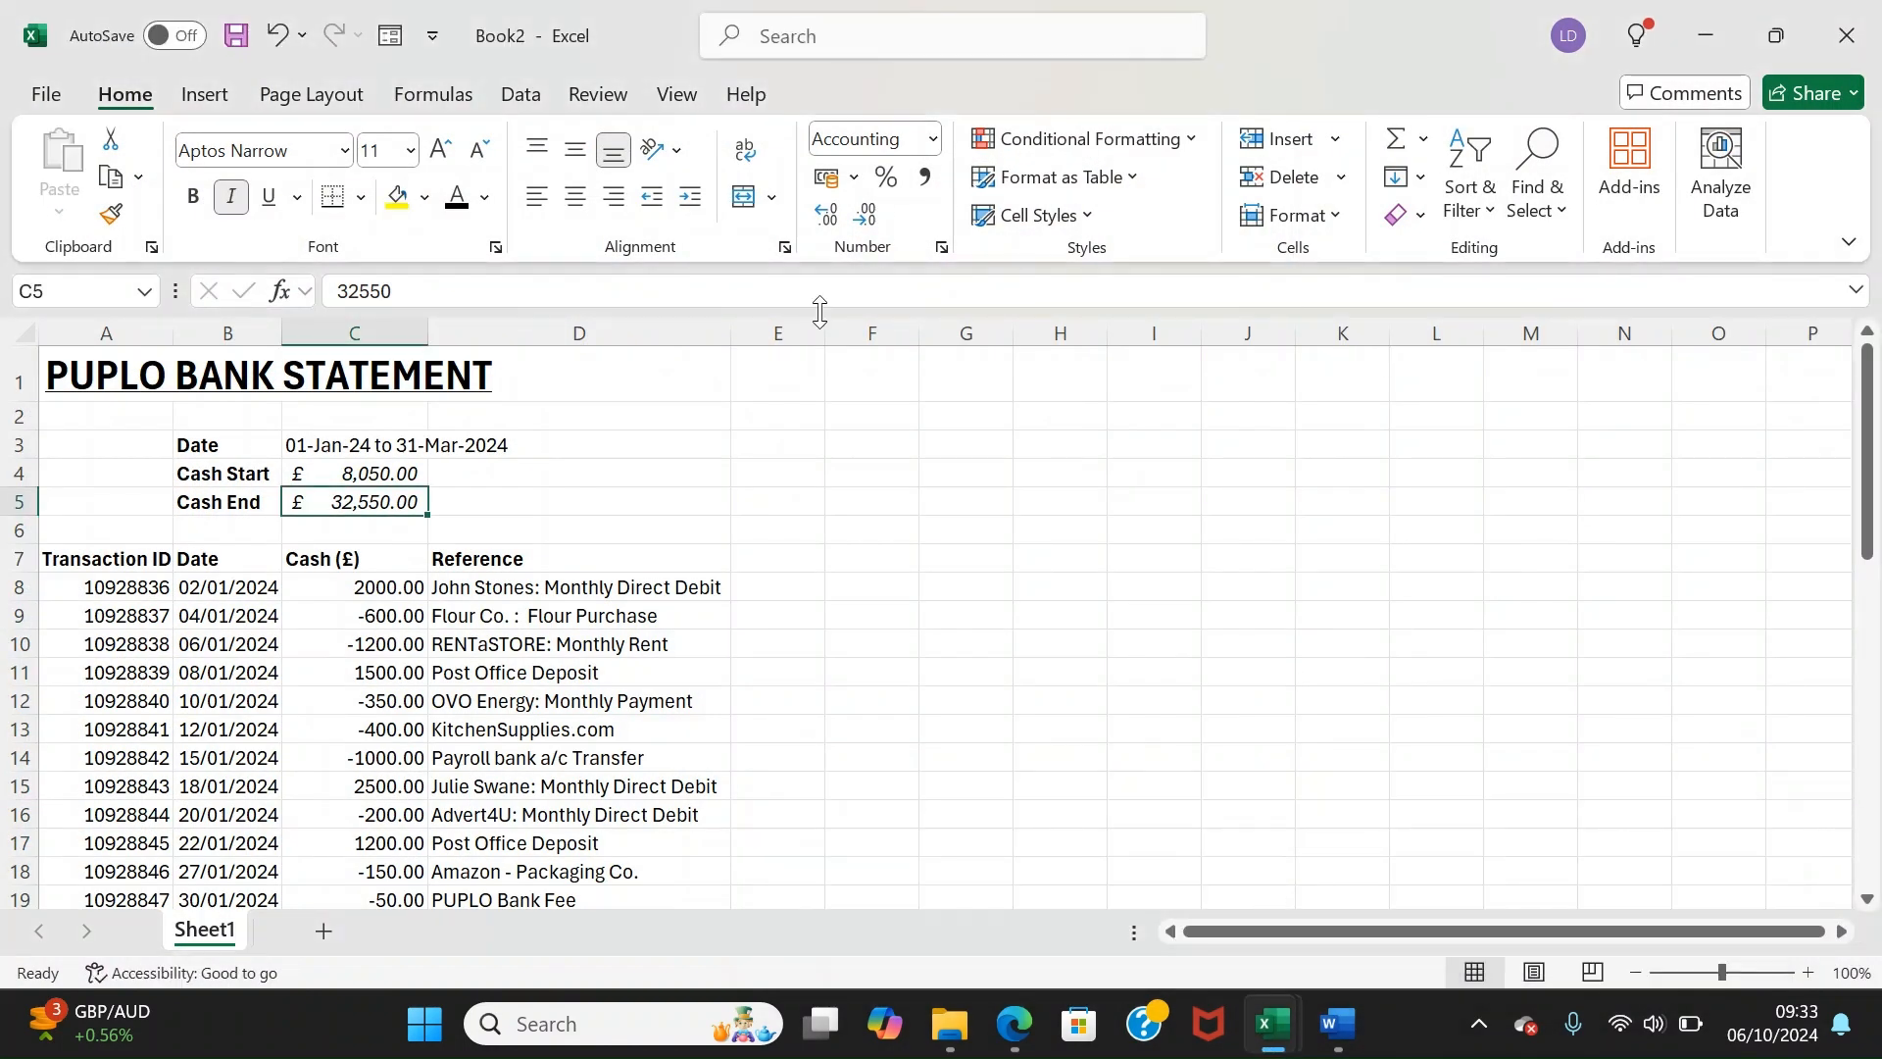
drag(261, 442, 351, 451)
click(378, 451)
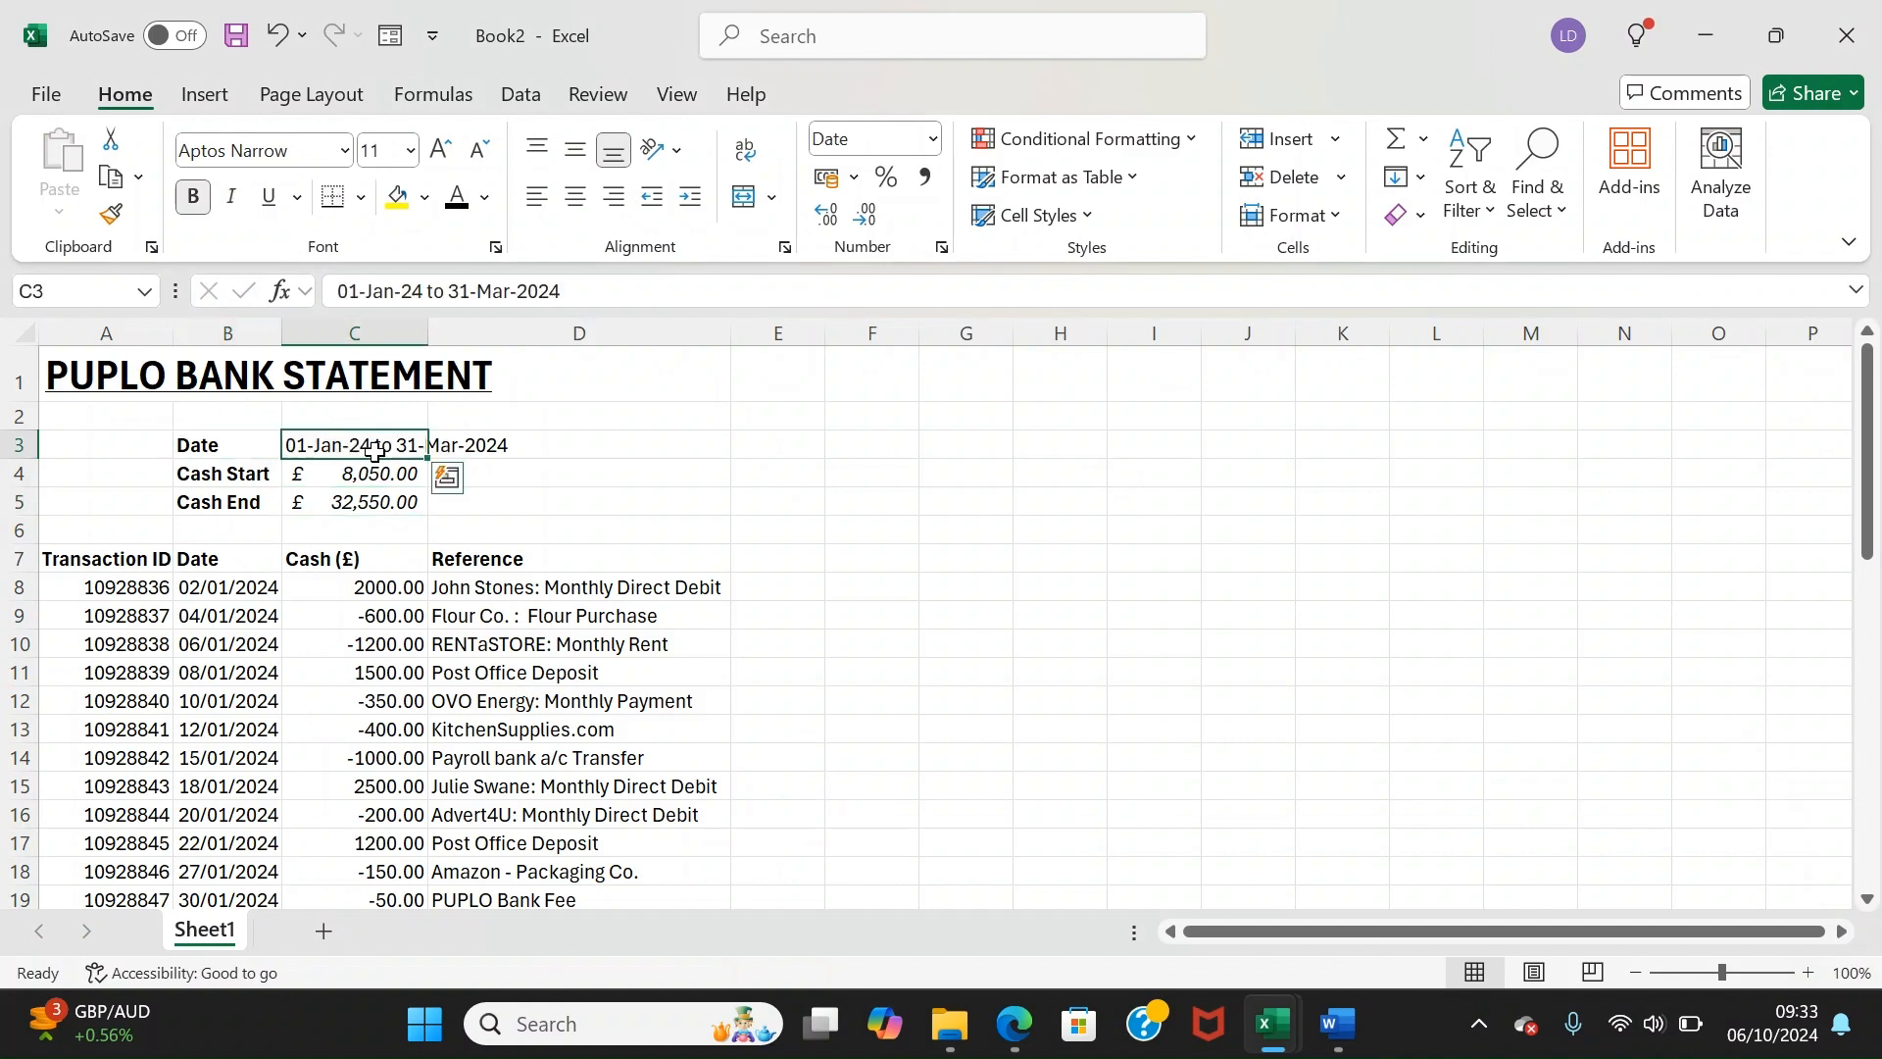
click(299, 480)
click(302, 500)
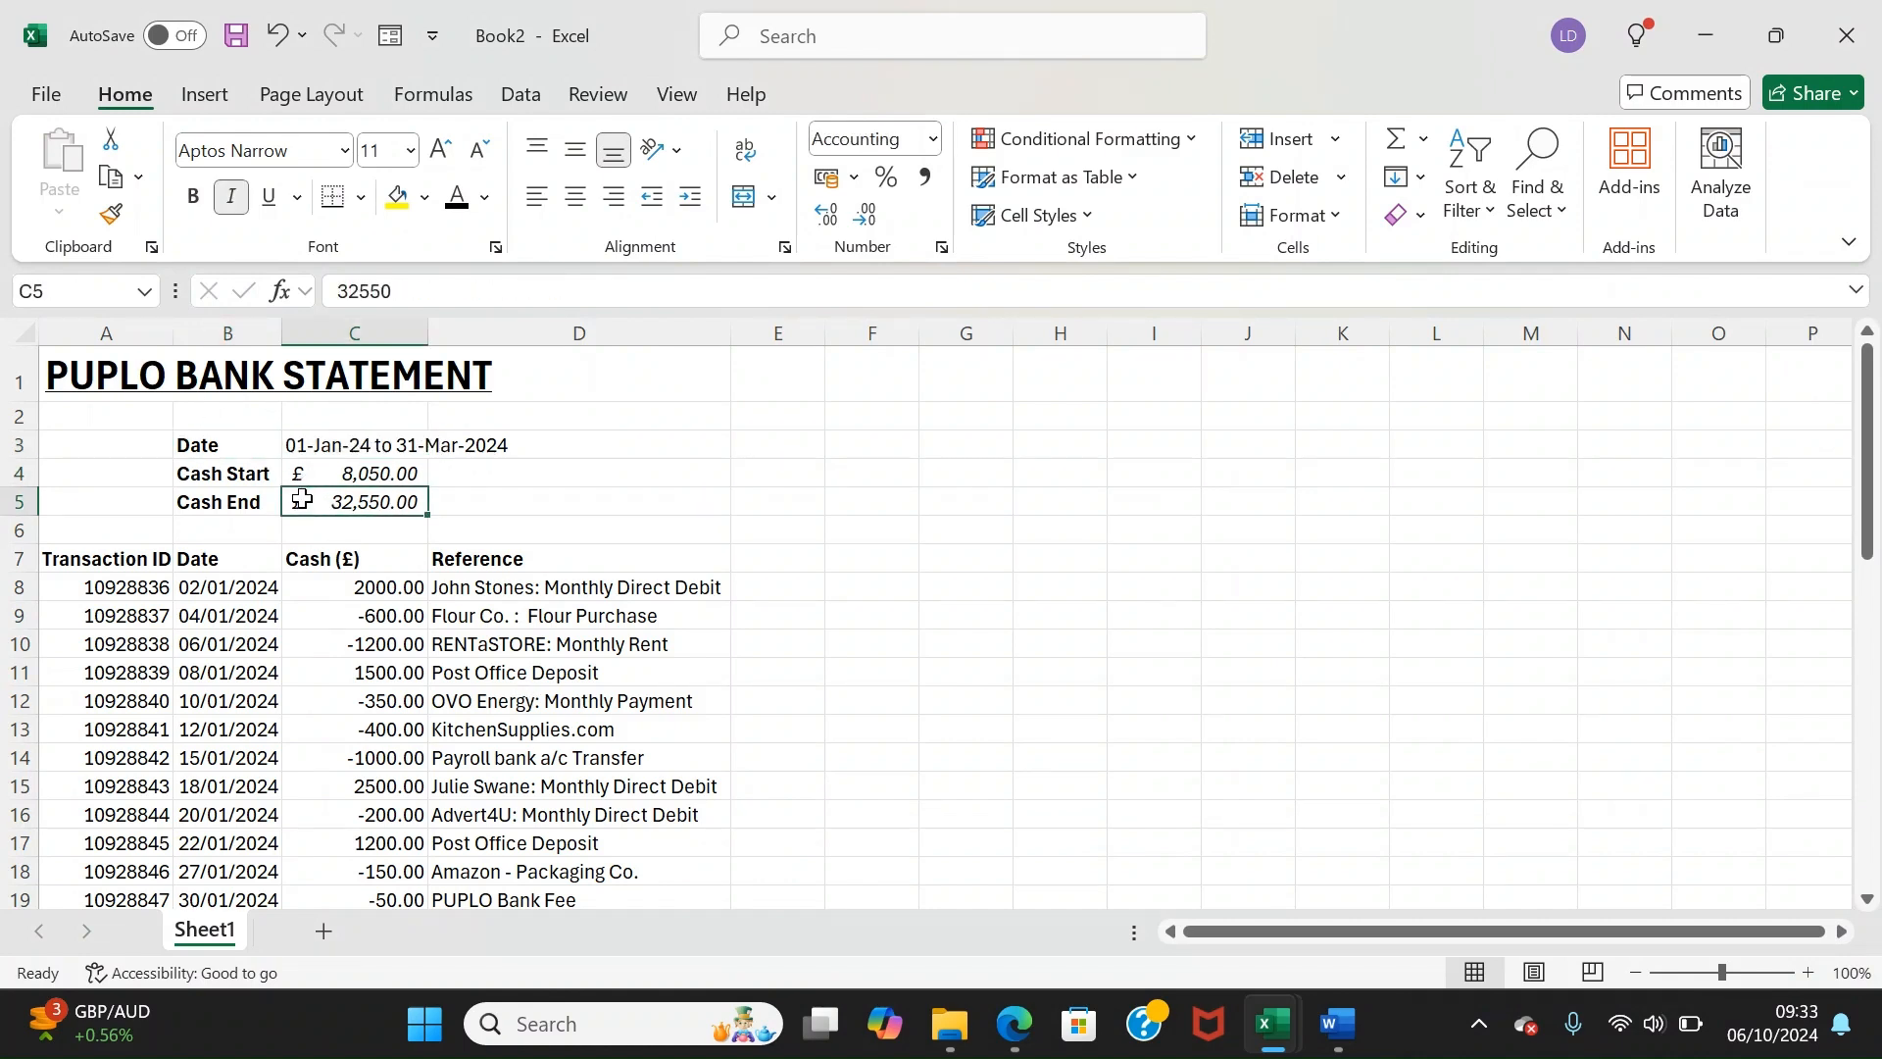
Copy the PUPLO transaction dates into Bank Statement 1's Date column, starting 02/01/2024
drag(91, 582, 231, 809)
right_click(231, 810)
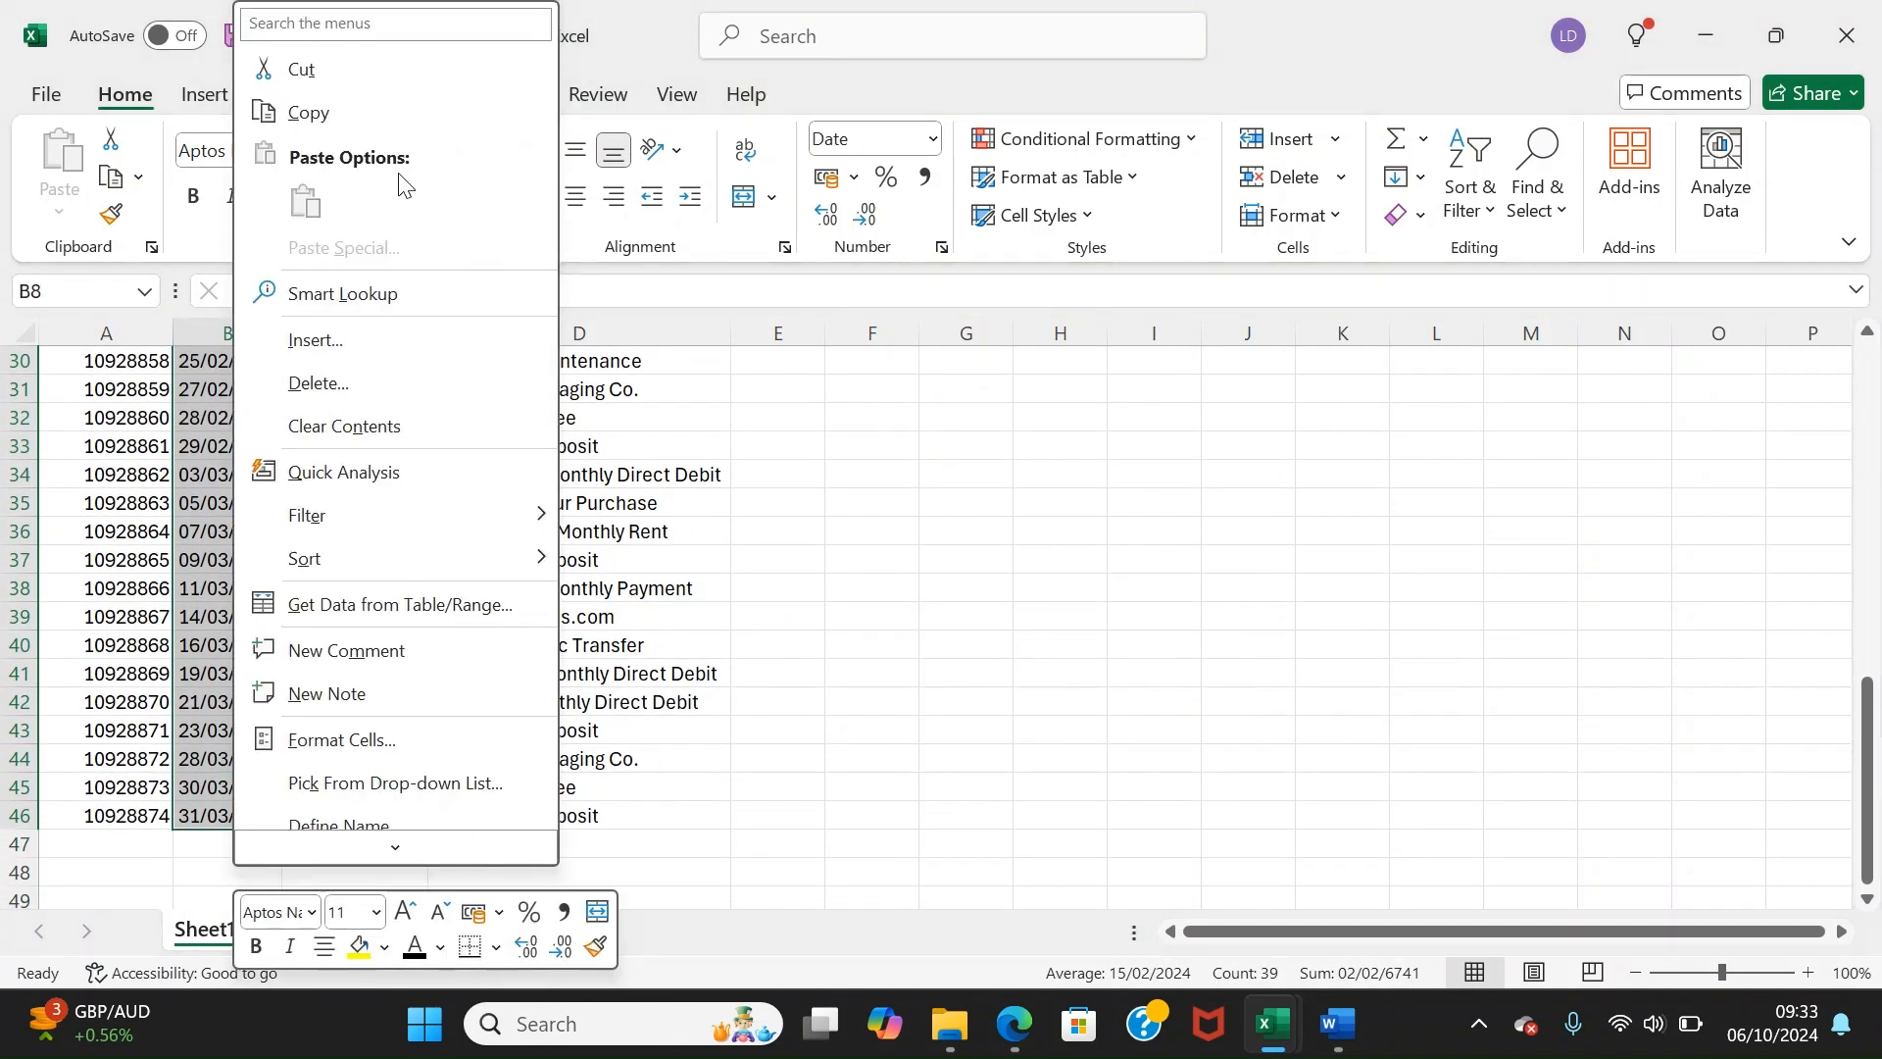
click(309, 116)
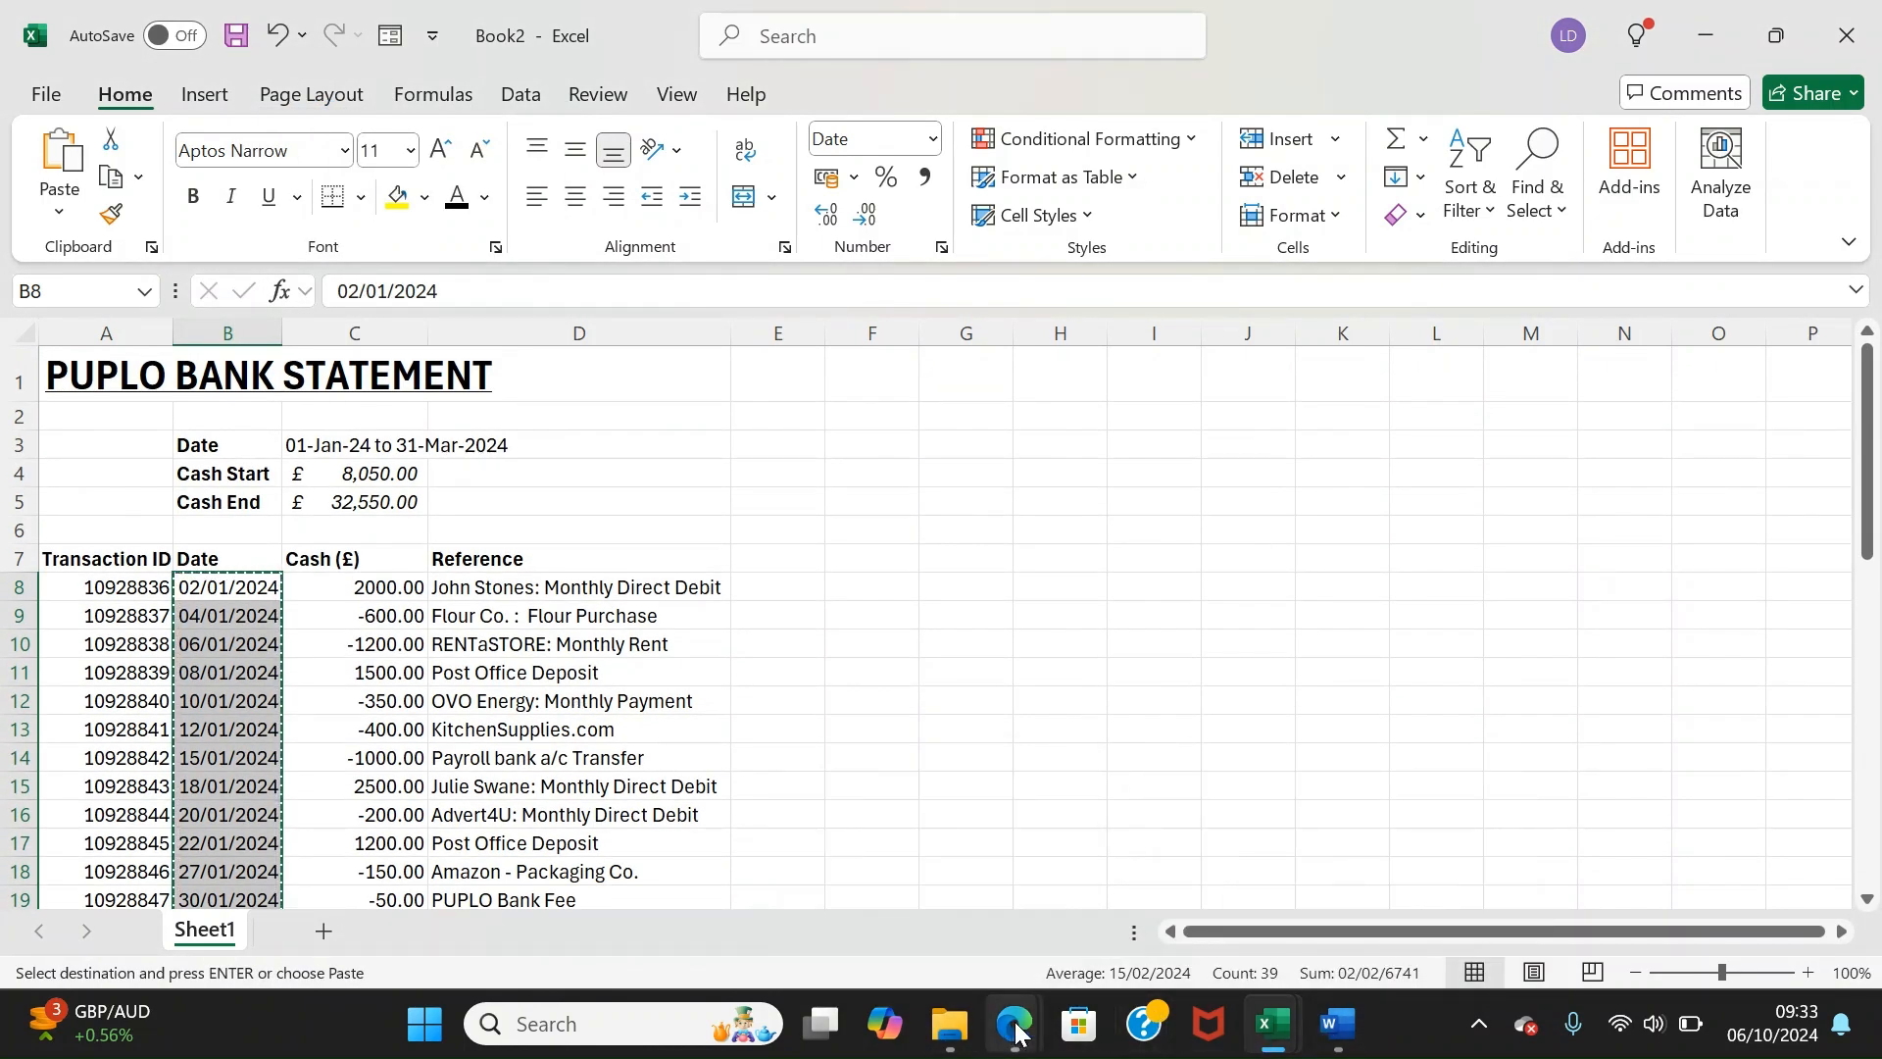
mouse_move(1280, 1032)
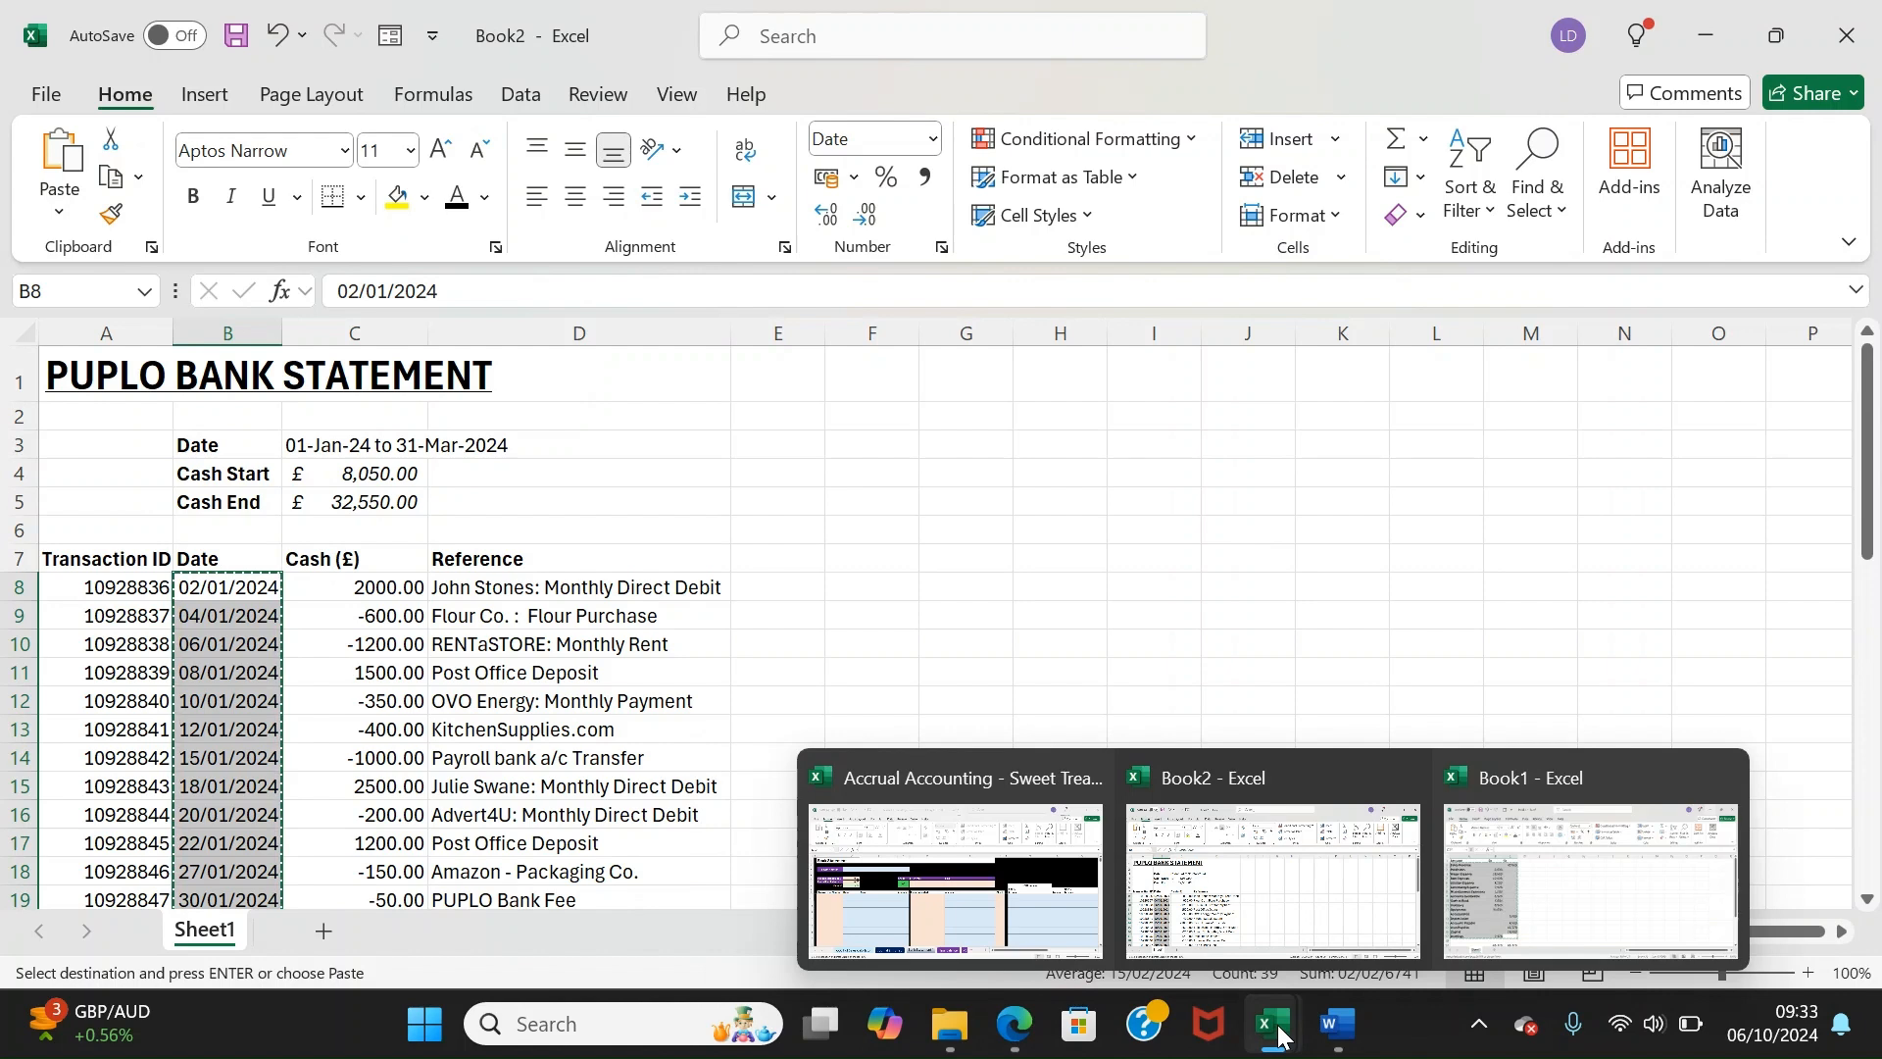
click(1044, 910)
right_click(270, 585)
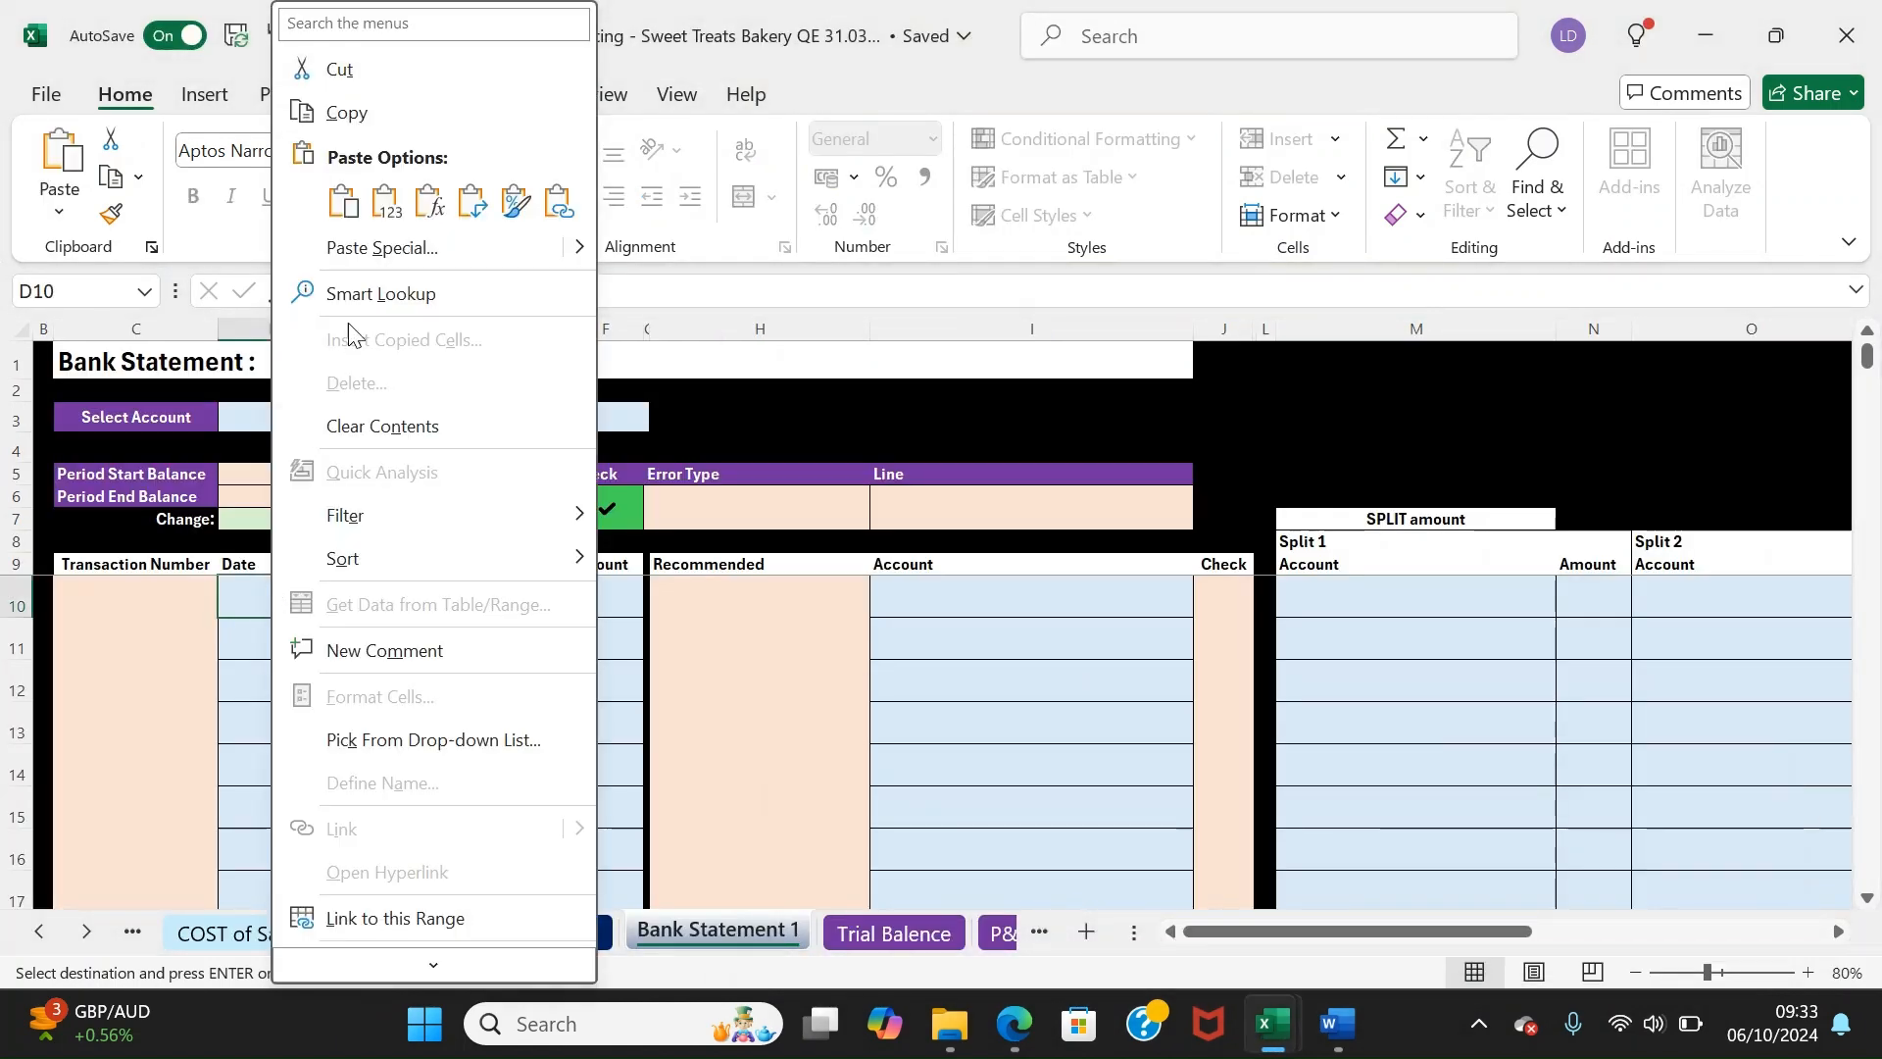
click(343, 201)
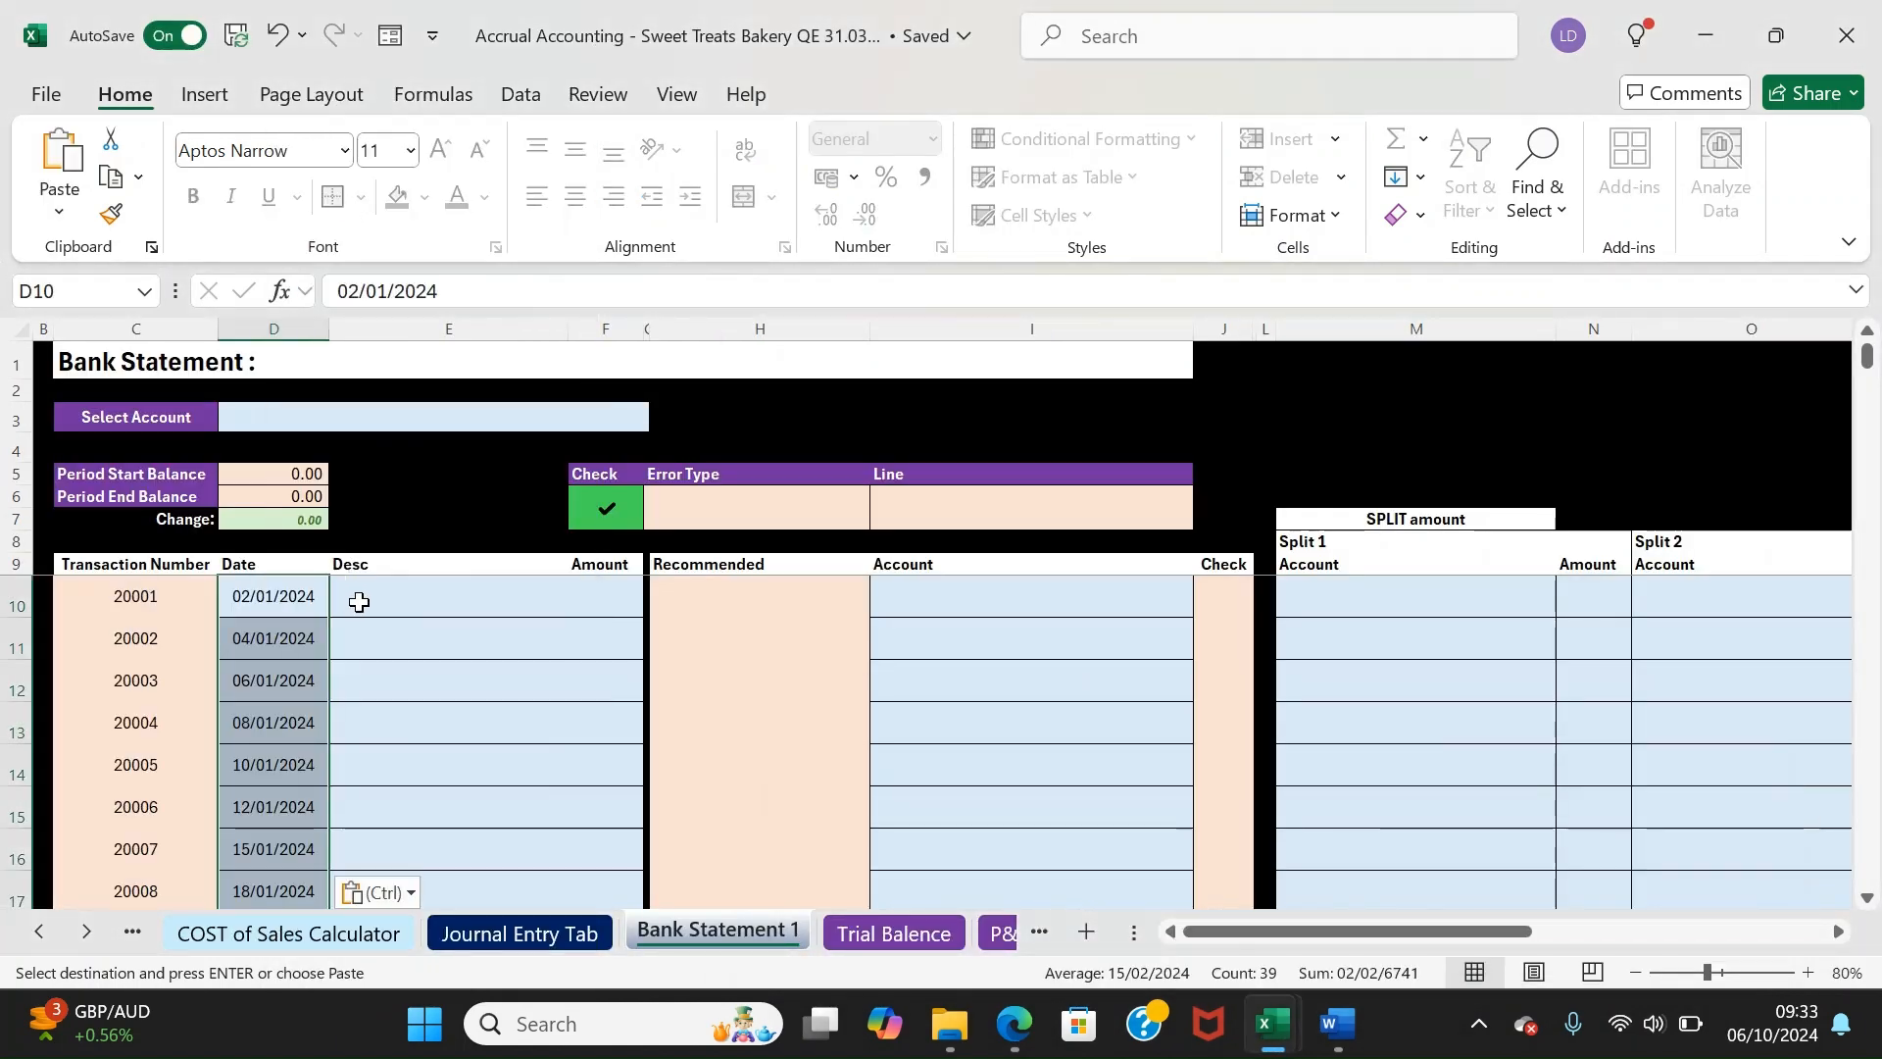
Copy the transaction references (D8:D46) into Bank Statement 1's Desc column at E10
mouse_move(1282, 1031)
click(1270, 872)
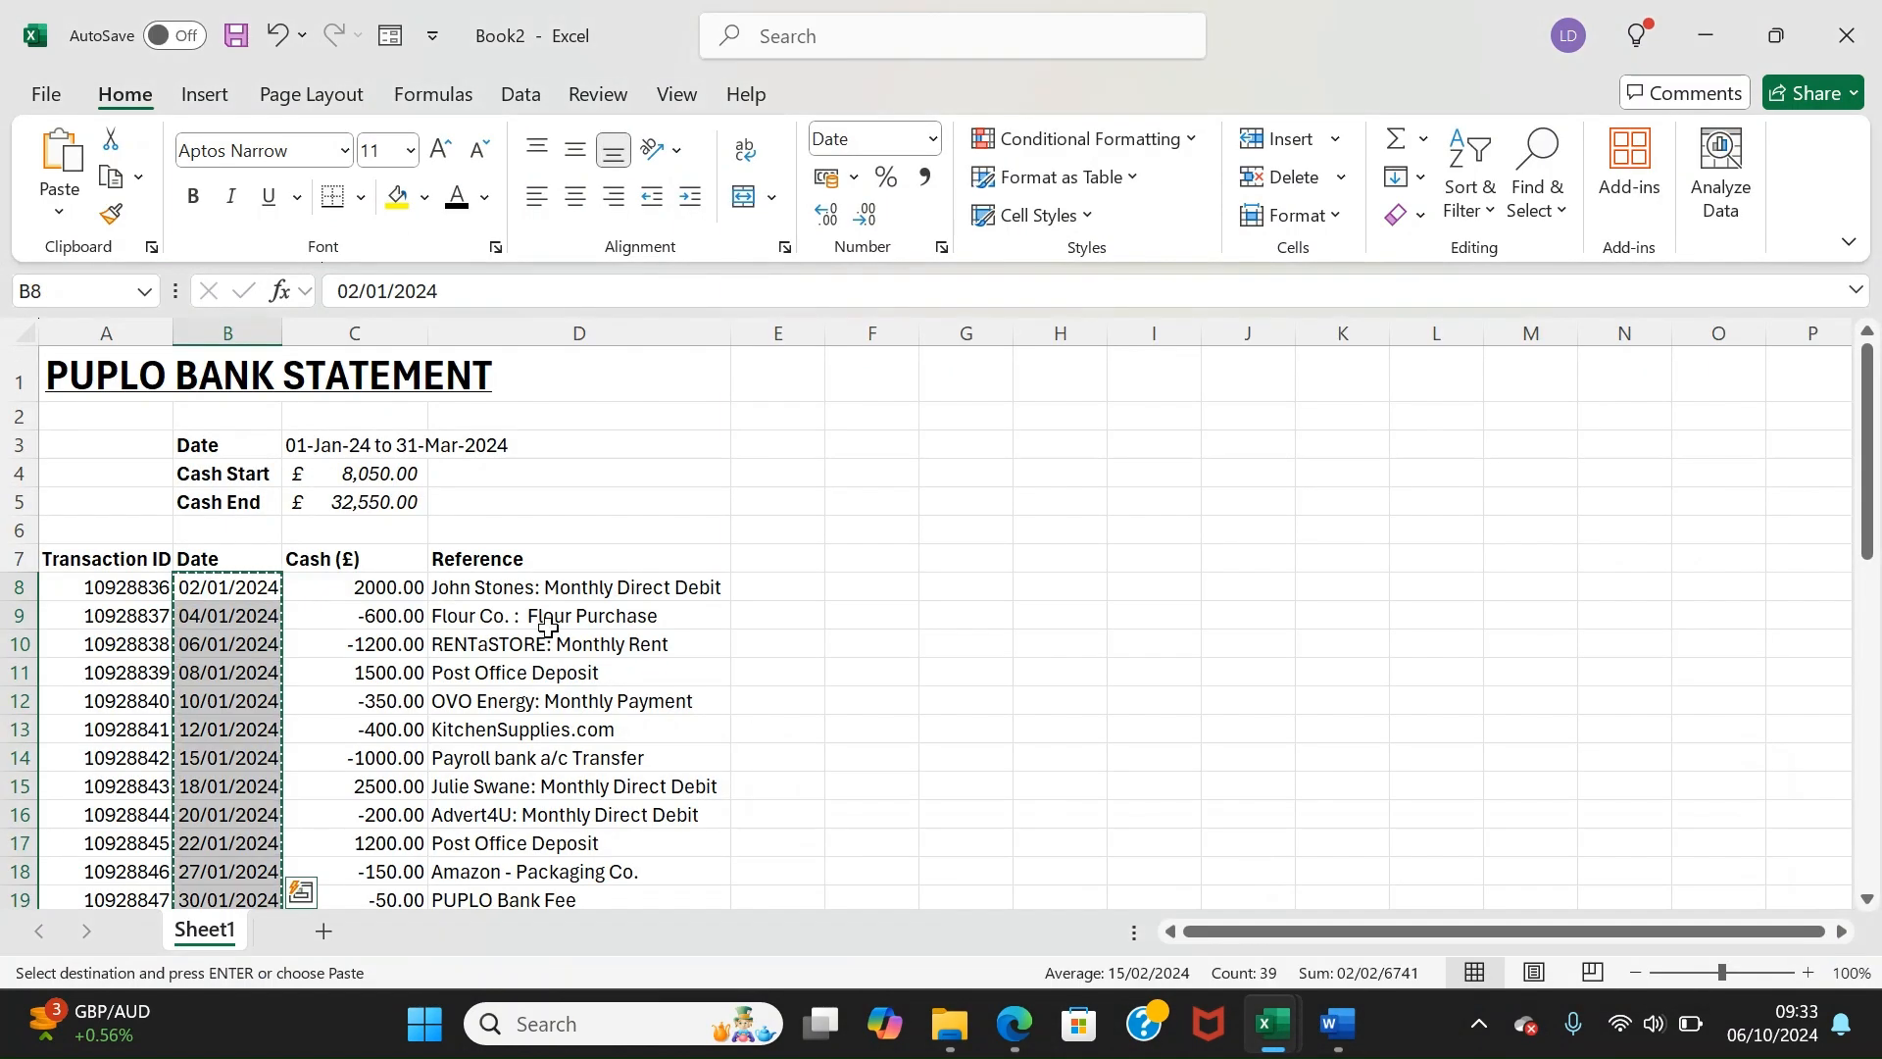
click(515, 588)
drag(515, 588, 541, 845)
right_click(541, 846)
click(616, 114)
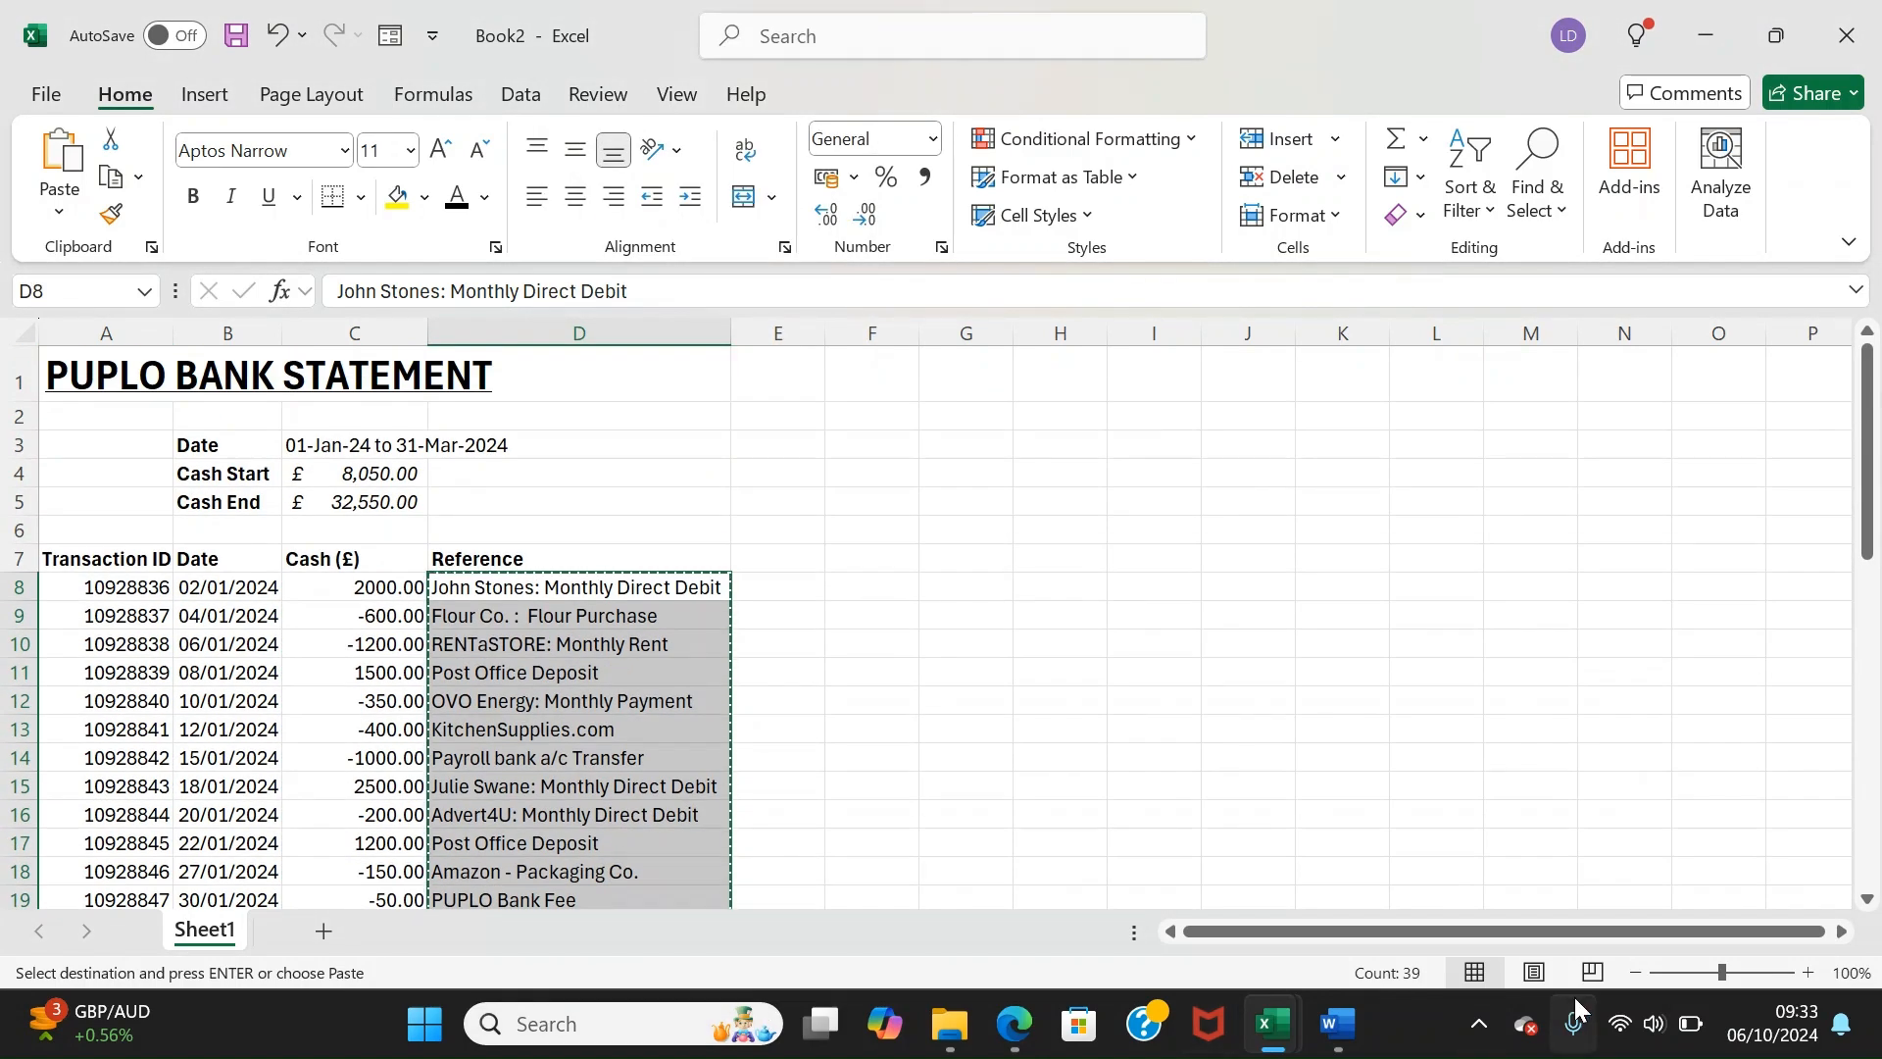
mouse_move(1271, 1024)
click(333, 588)
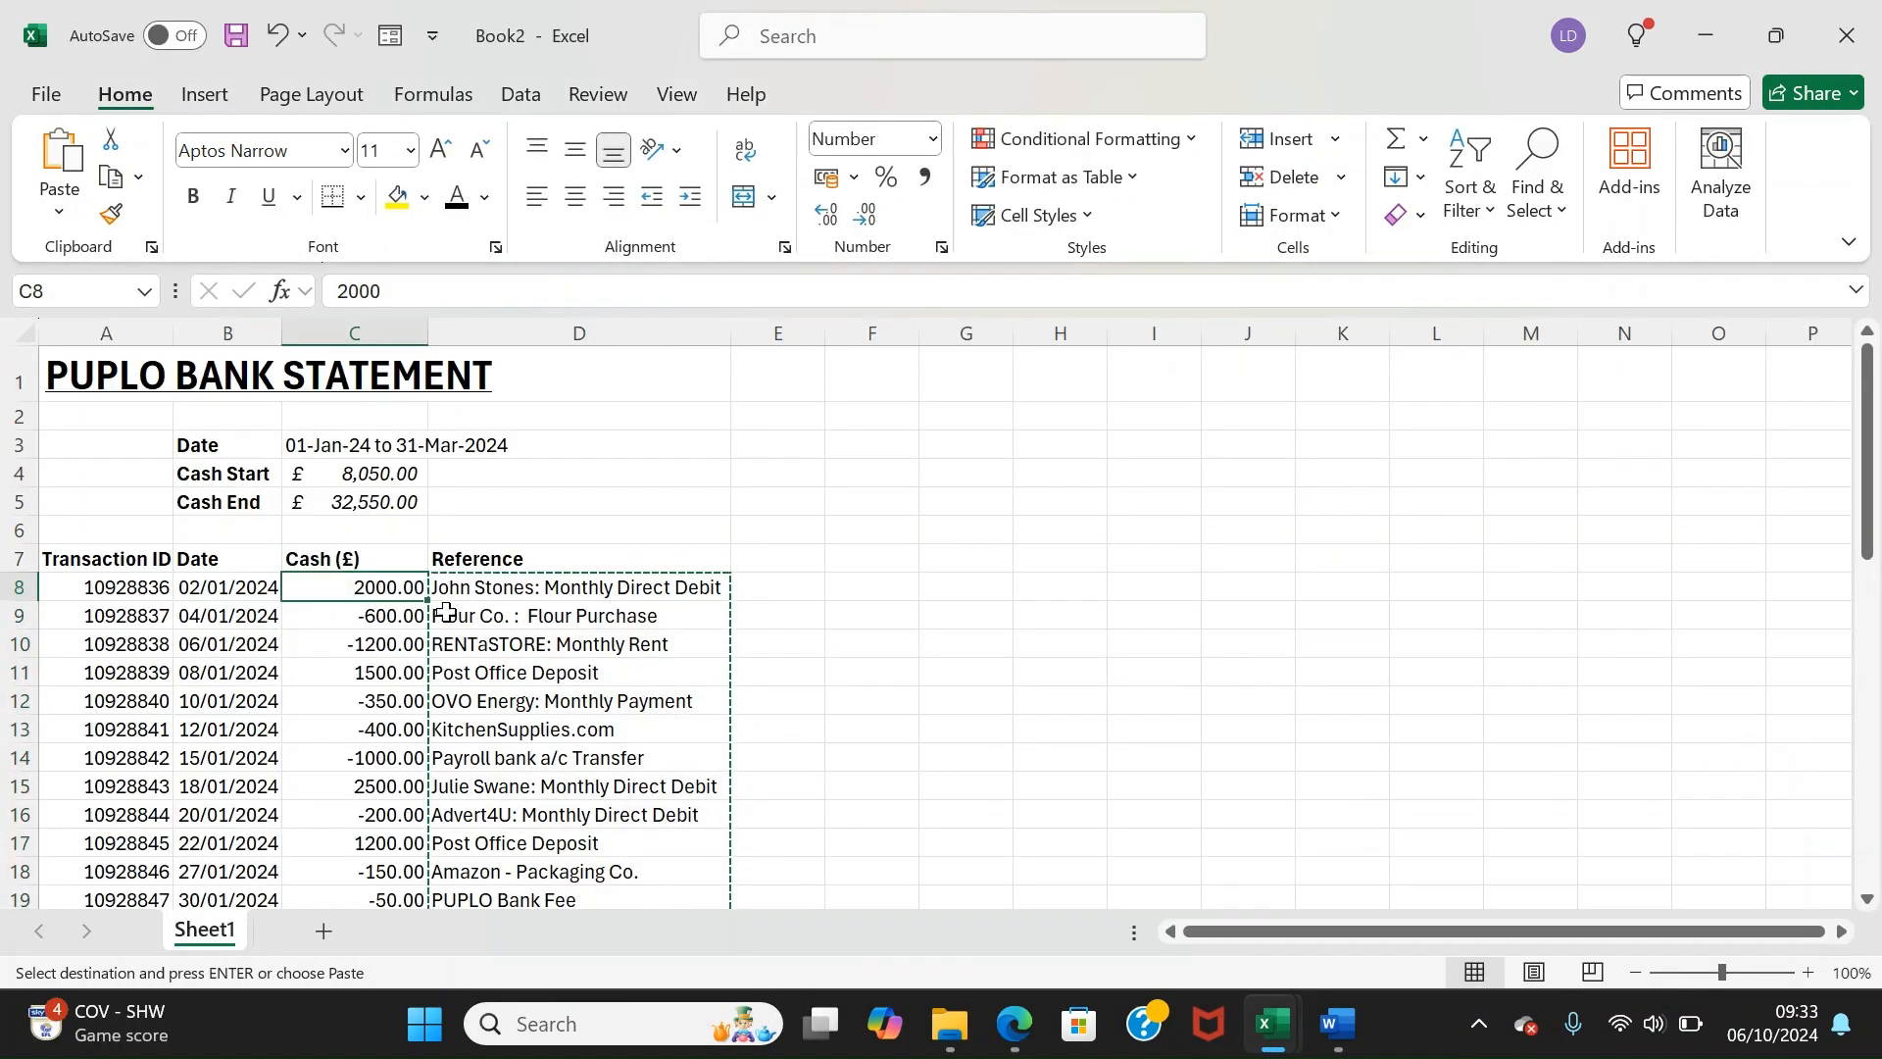
click(1004, 890)
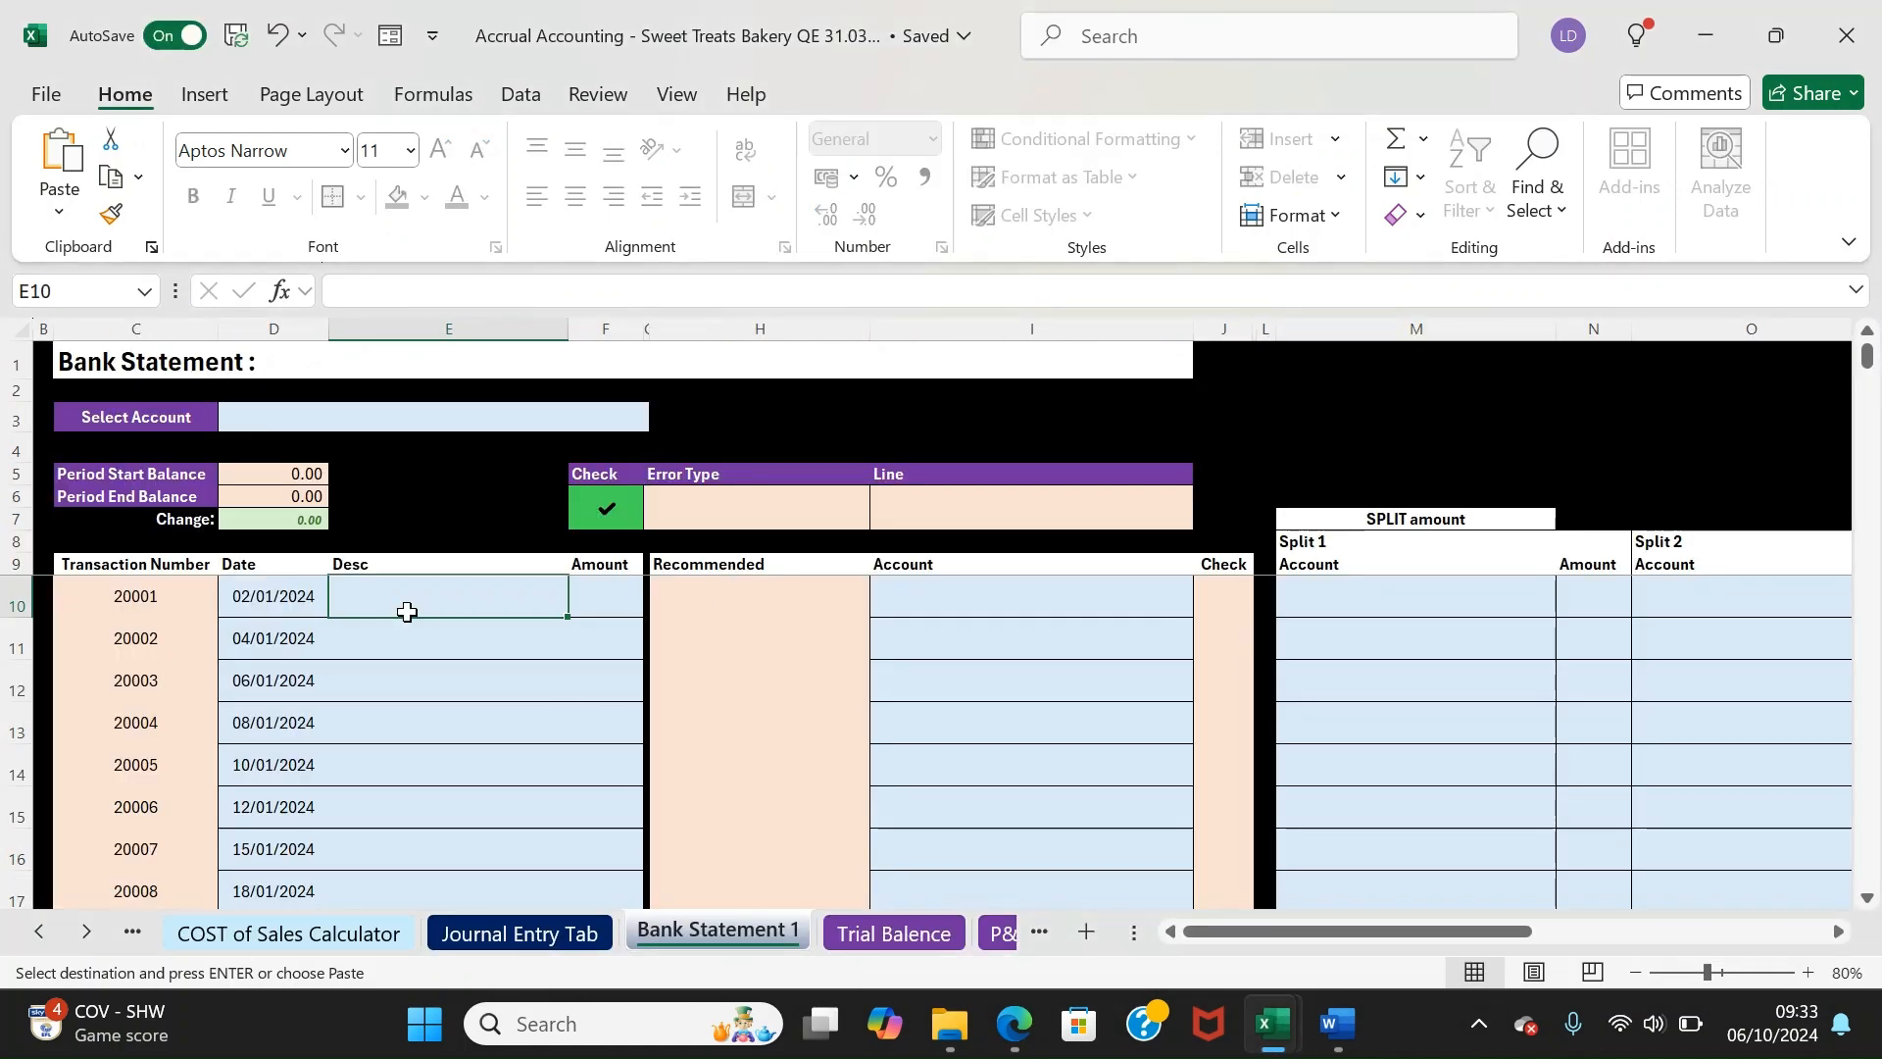
right_click(407, 612)
click(478, 204)
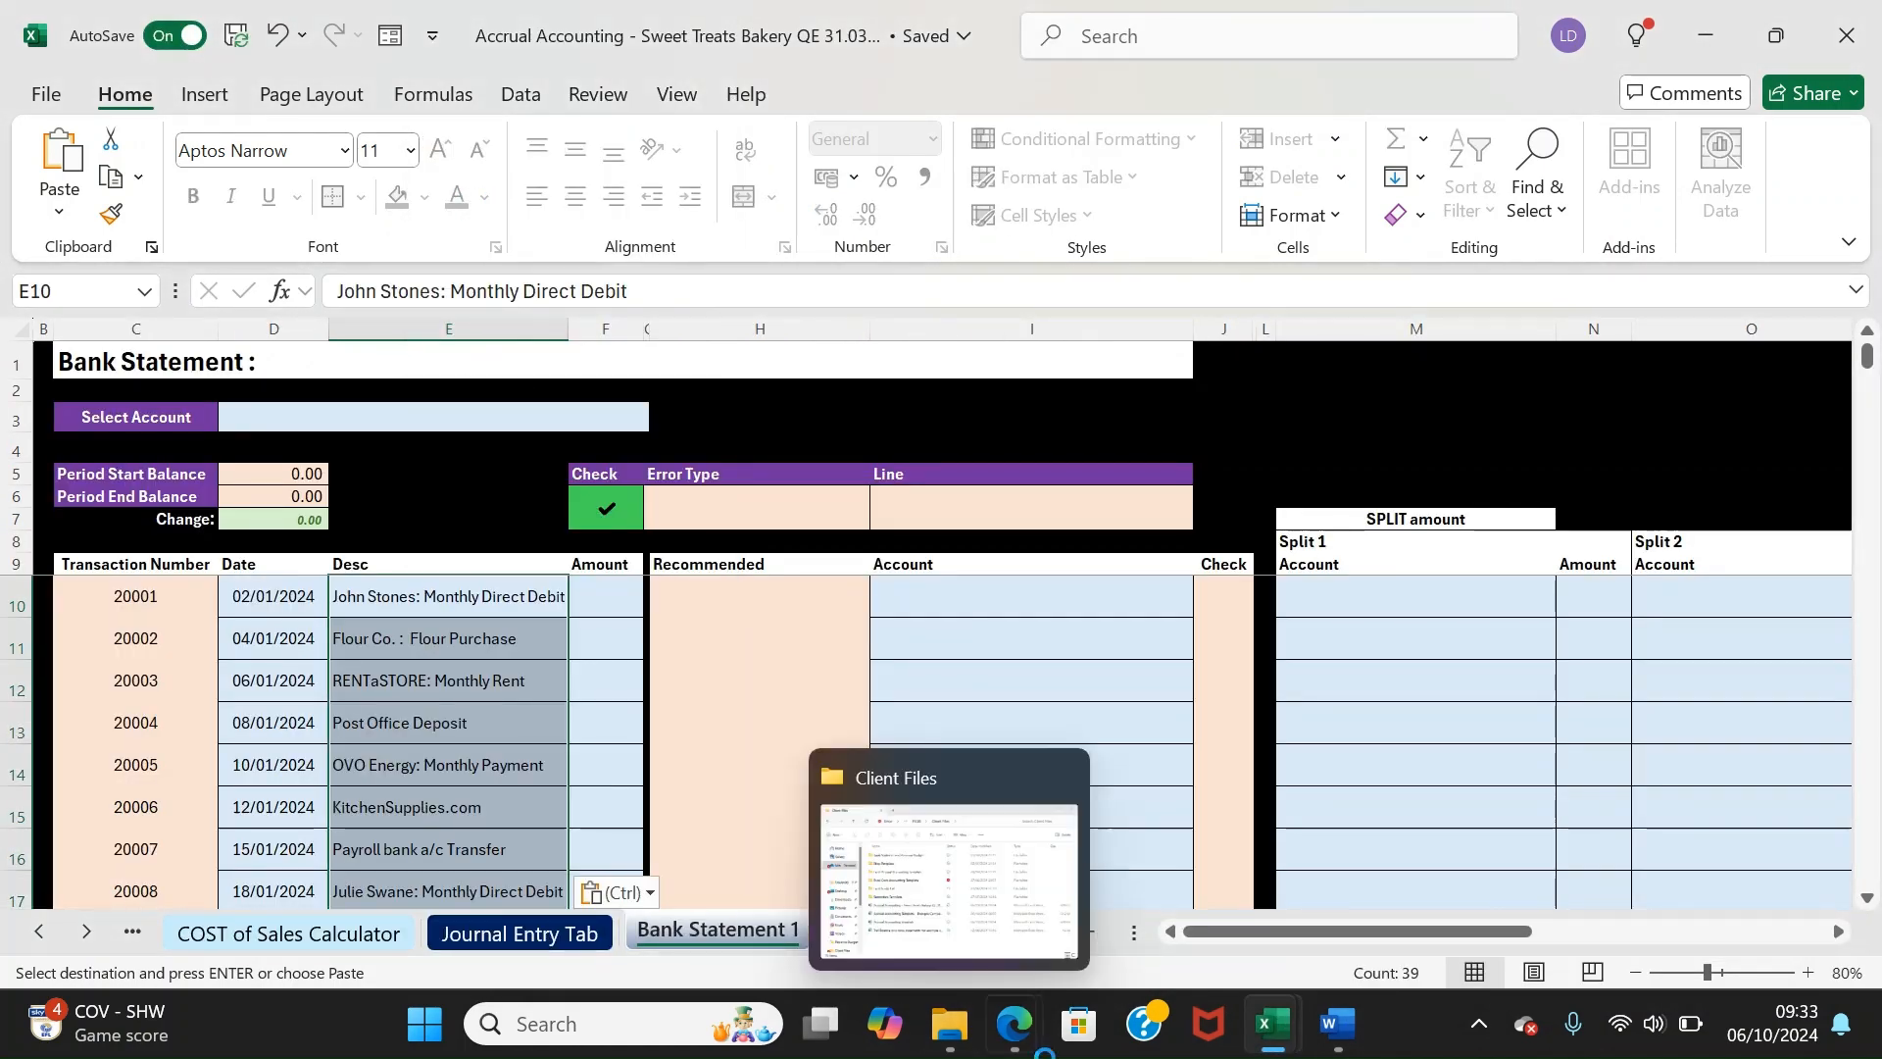
Copy the cash amounts (C8:C46) into Bank Statement 1's Amount column at F10
mouse_move(1274, 1041)
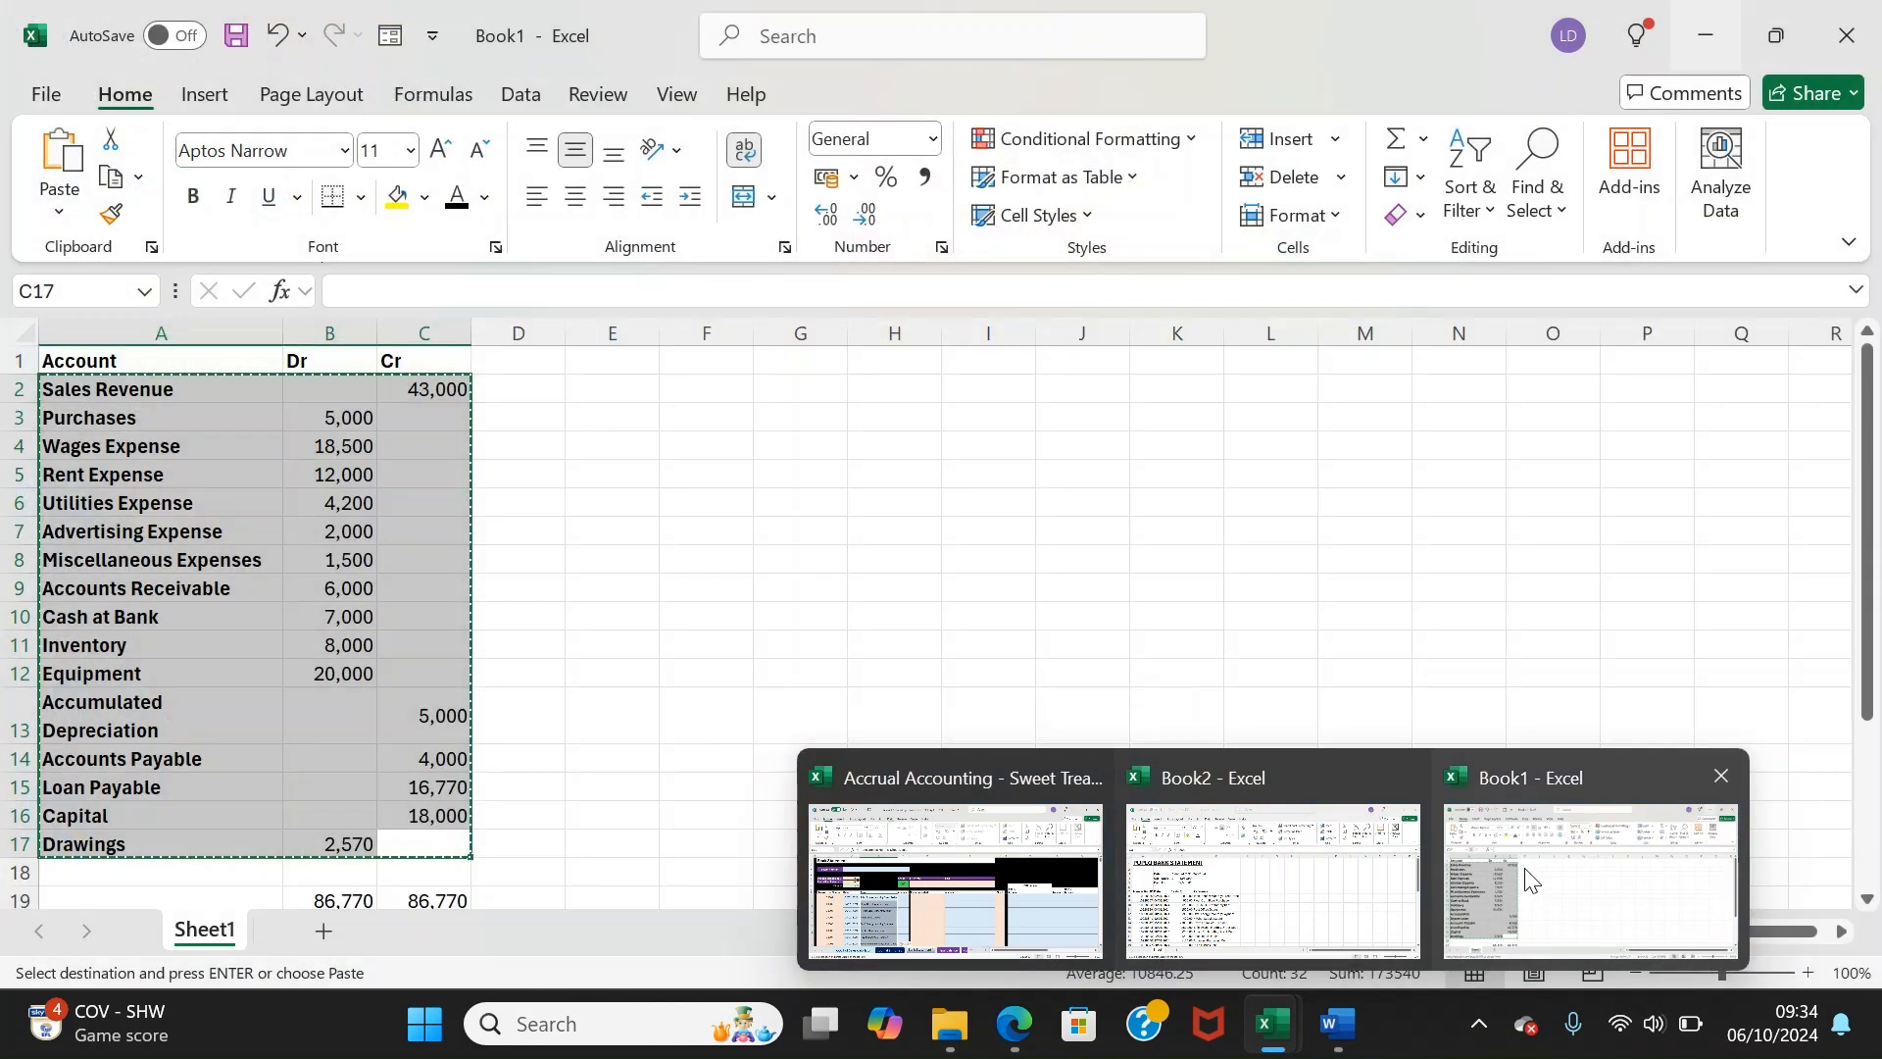
click(1303, 874)
click(530, 555)
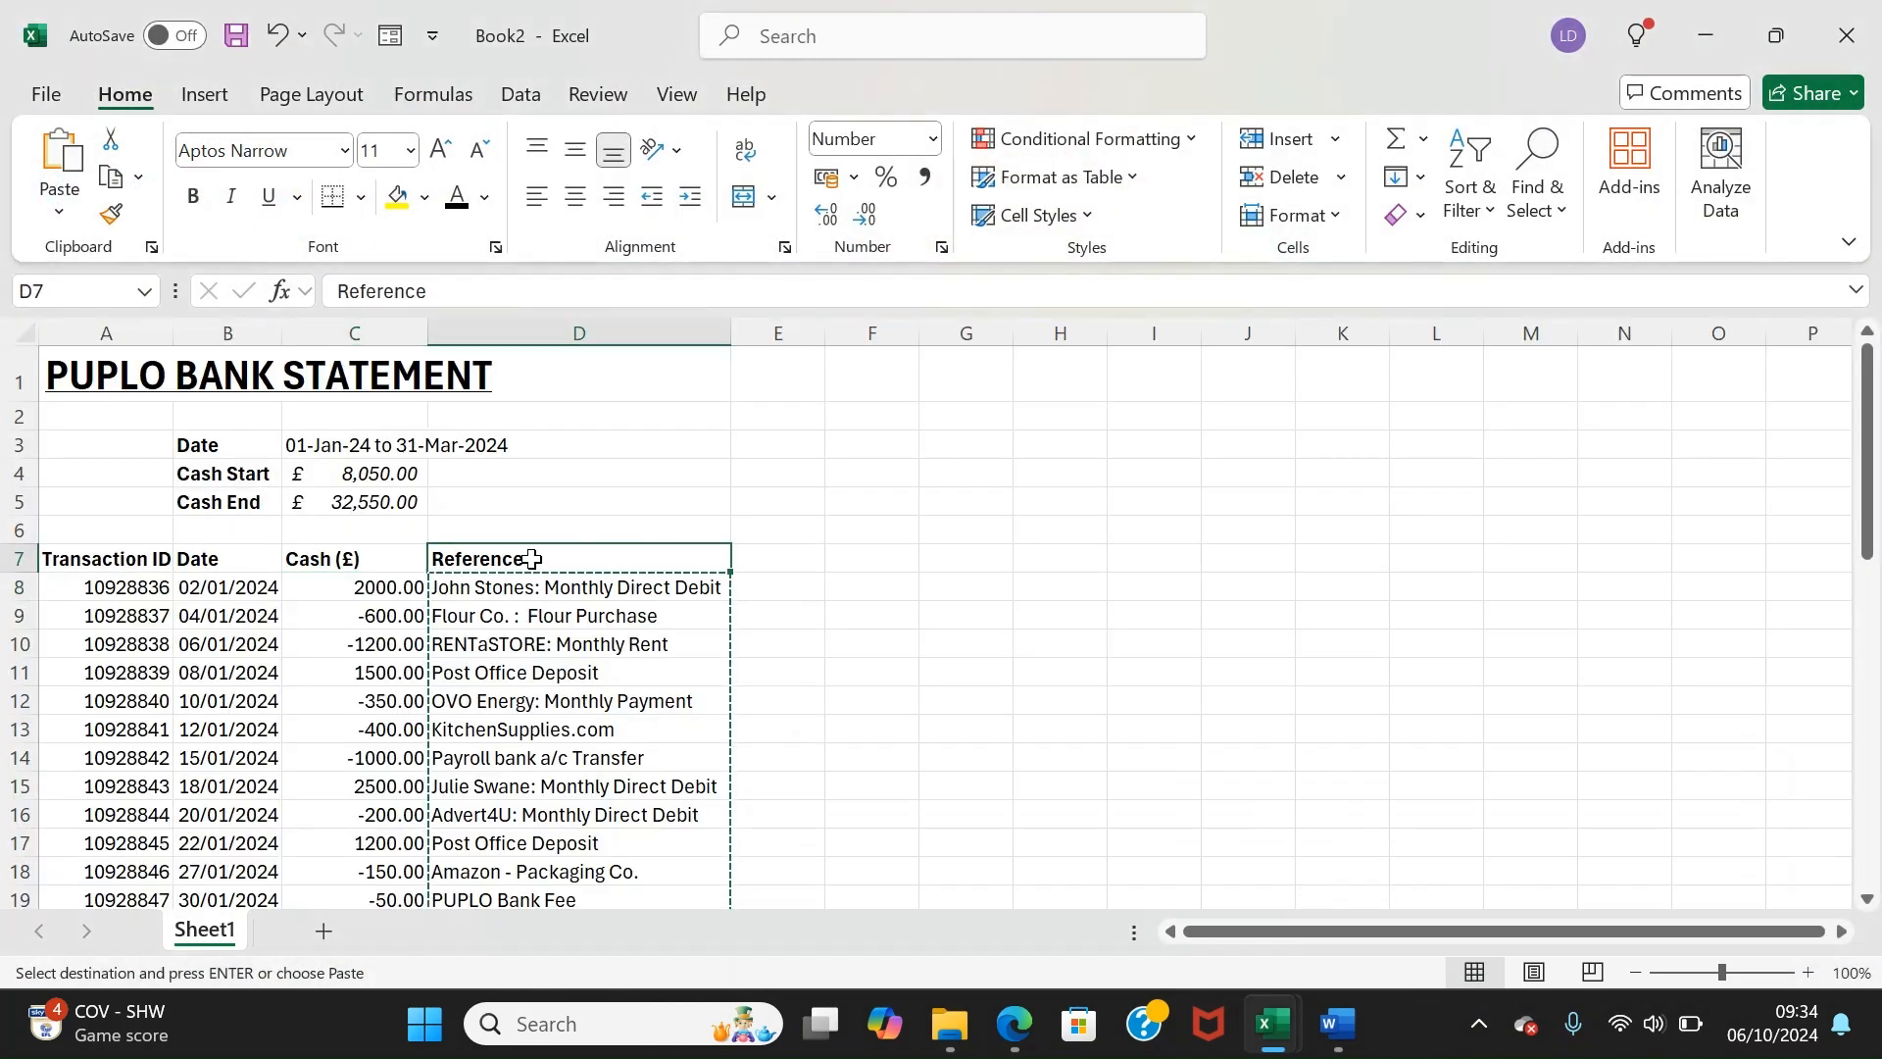
drag(339, 588, 367, 839)
right_click(367, 839)
click(427, 115)
mouse_move(1275, 1027)
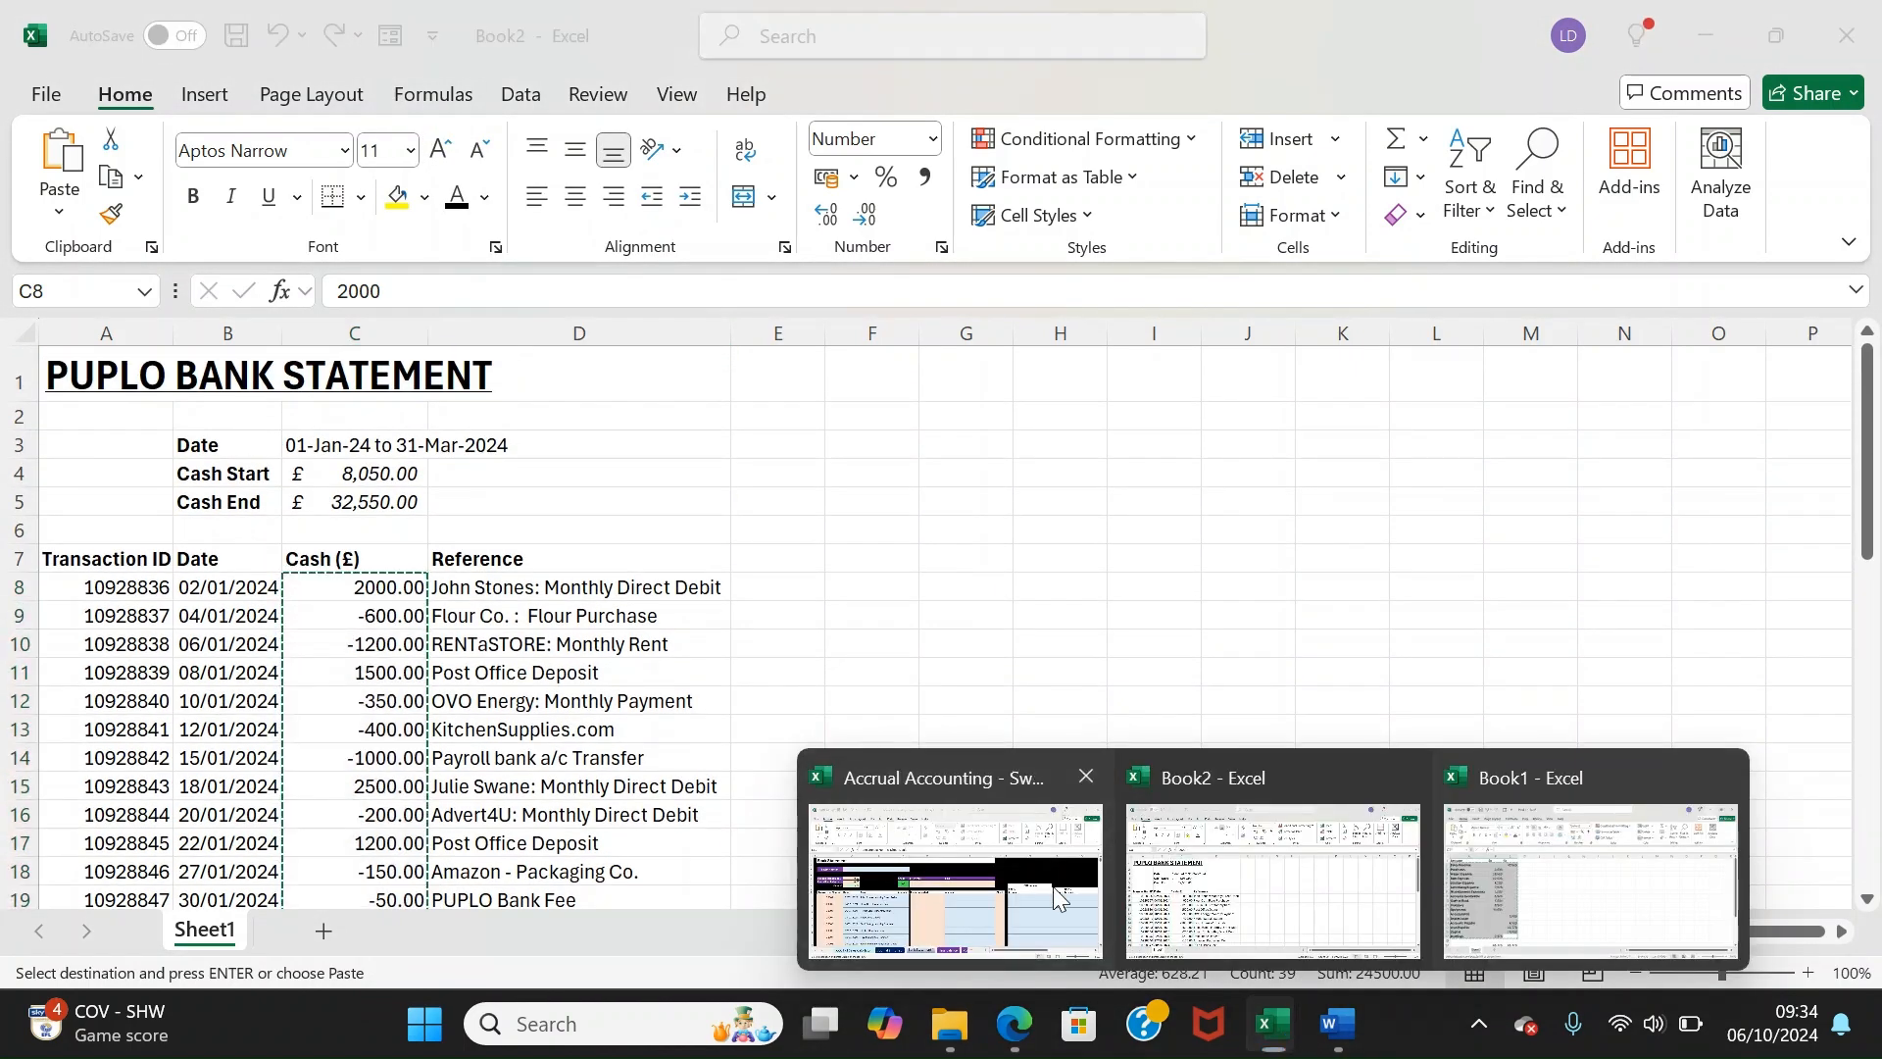
click(956, 883)
click(587, 599)
right_click(587, 599)
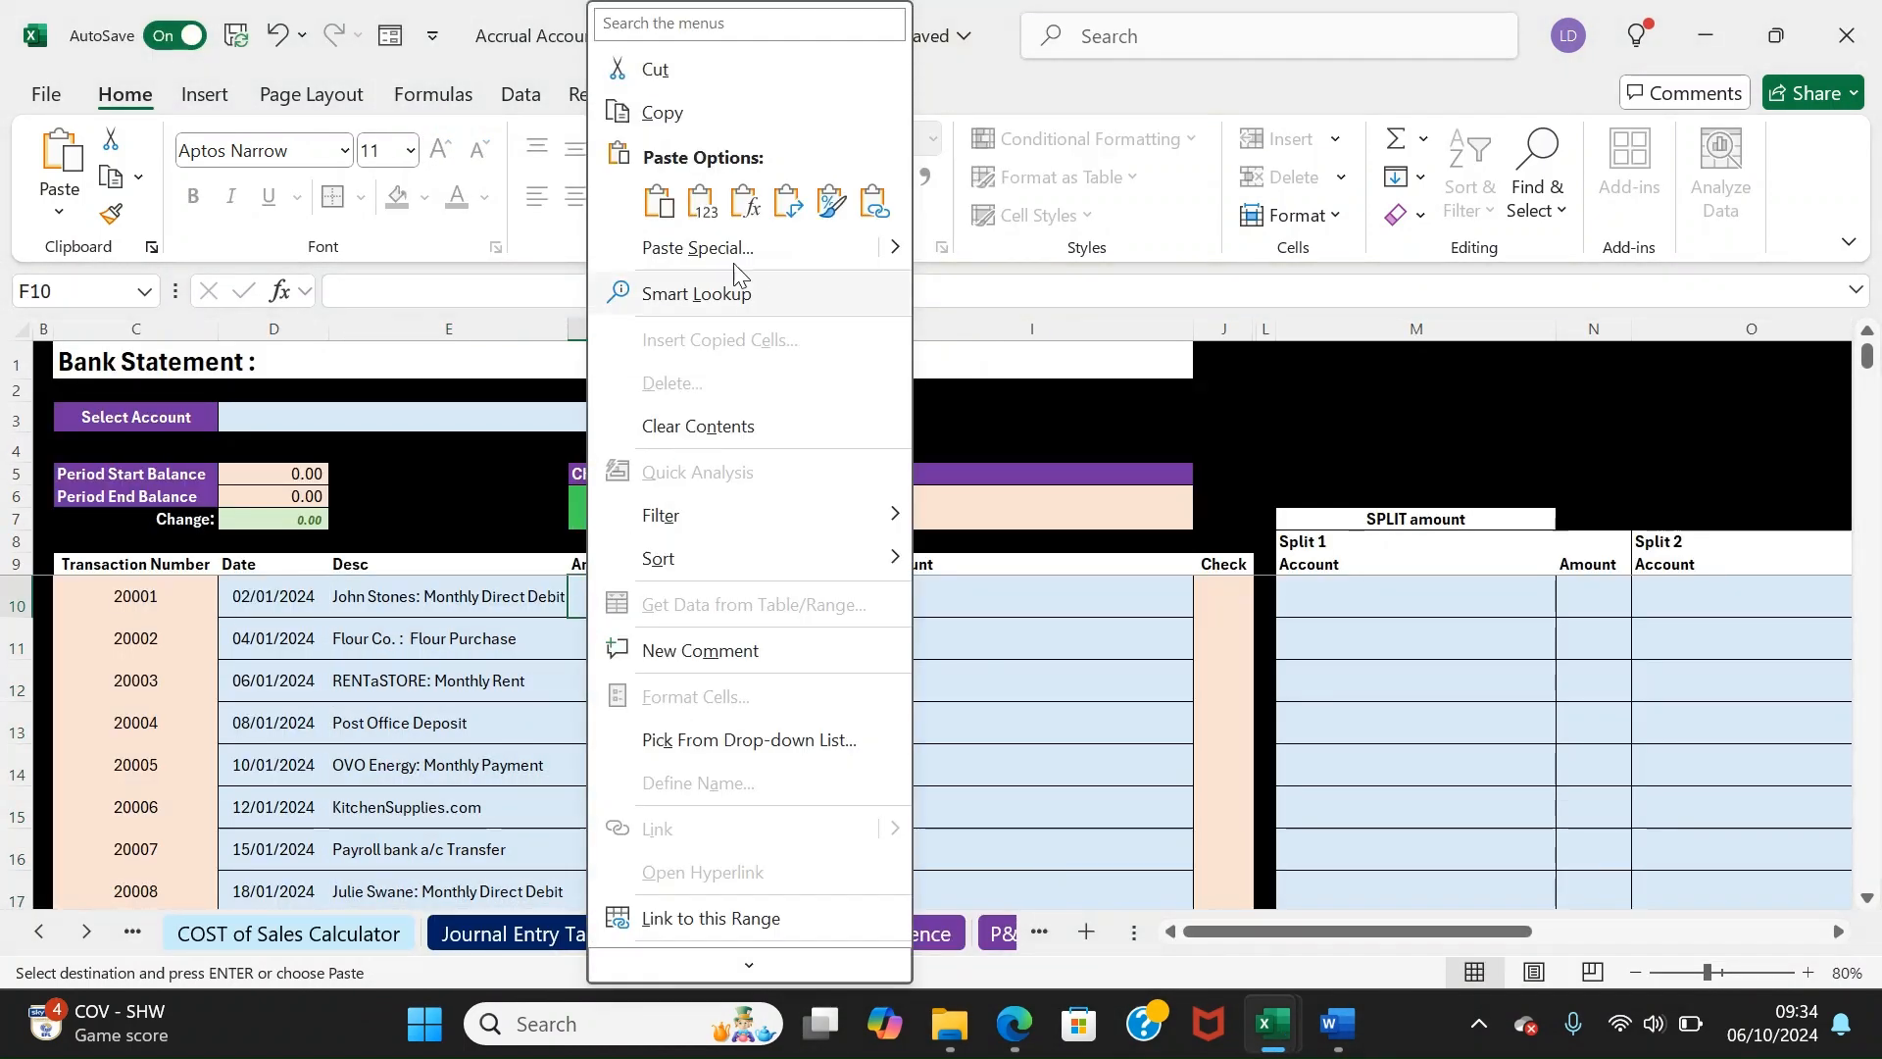
click(654, 193)
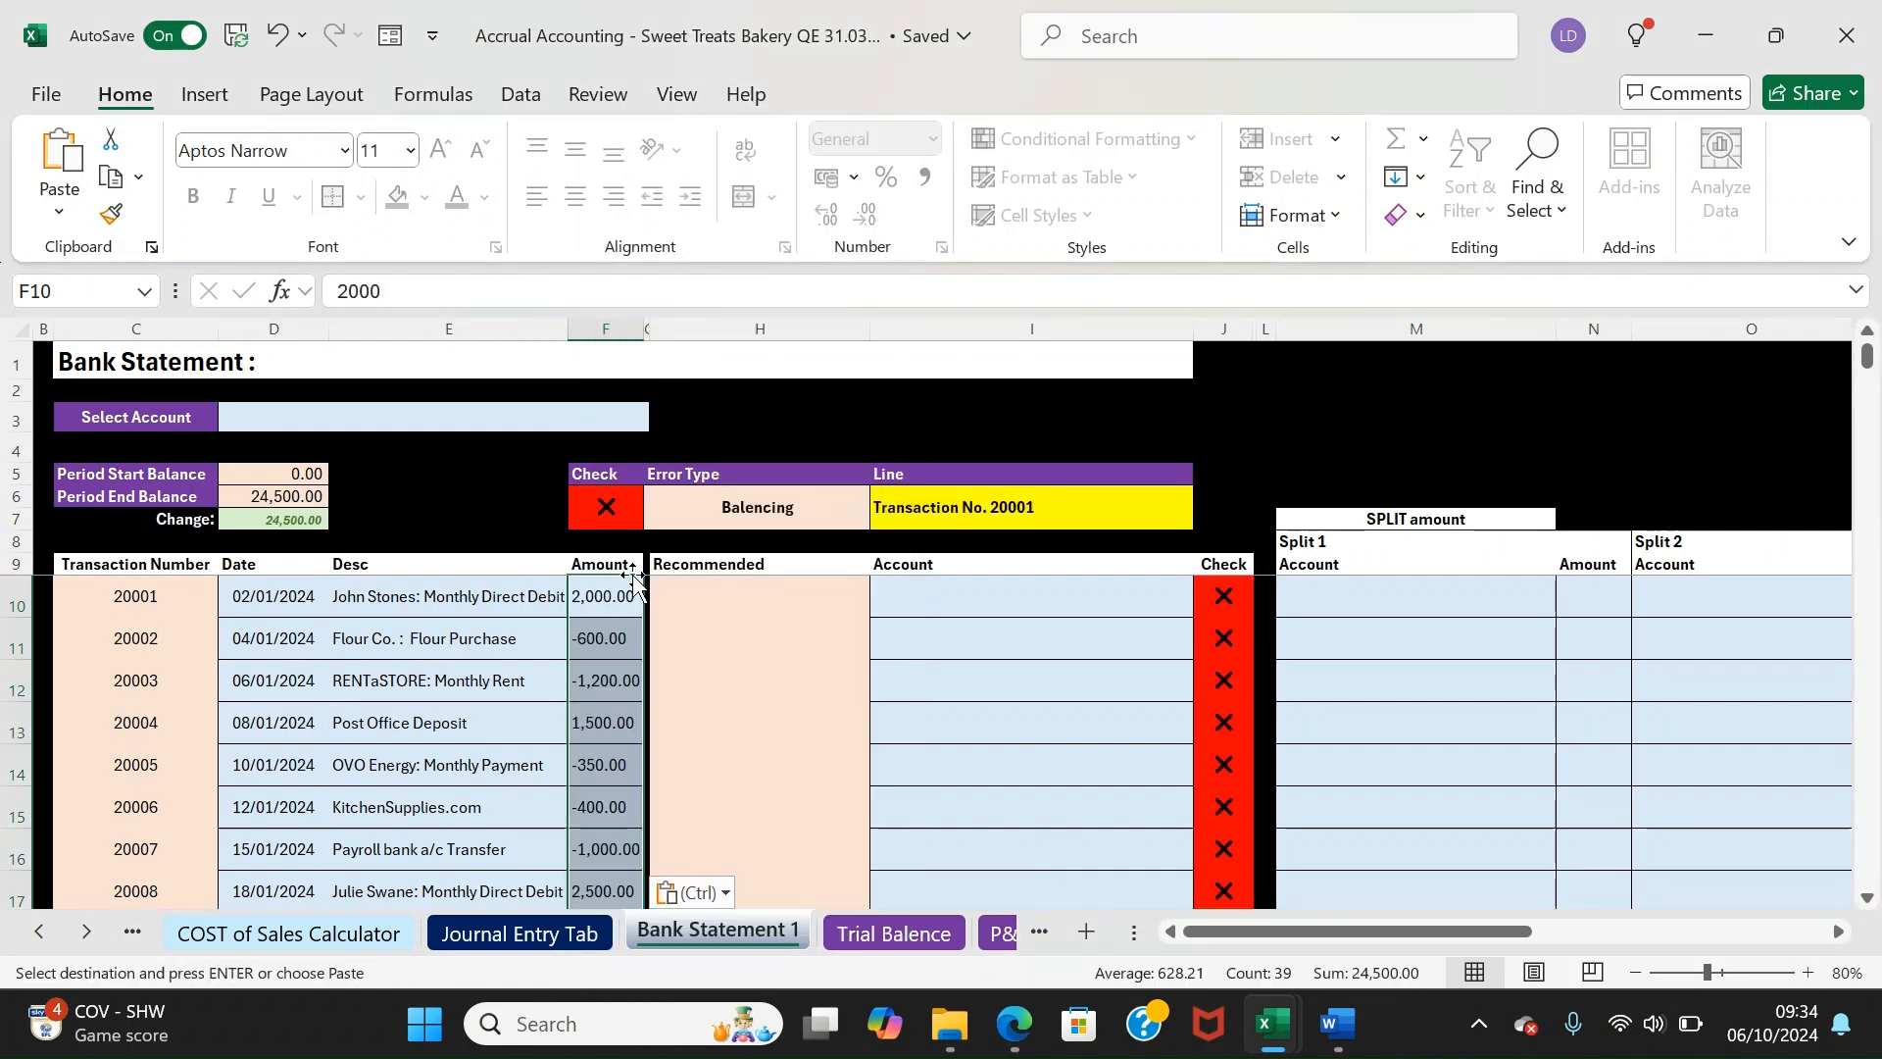
Inspect the failing Balancing check and each transaction's check result, including transaction 20001's account list
click(625, 518)
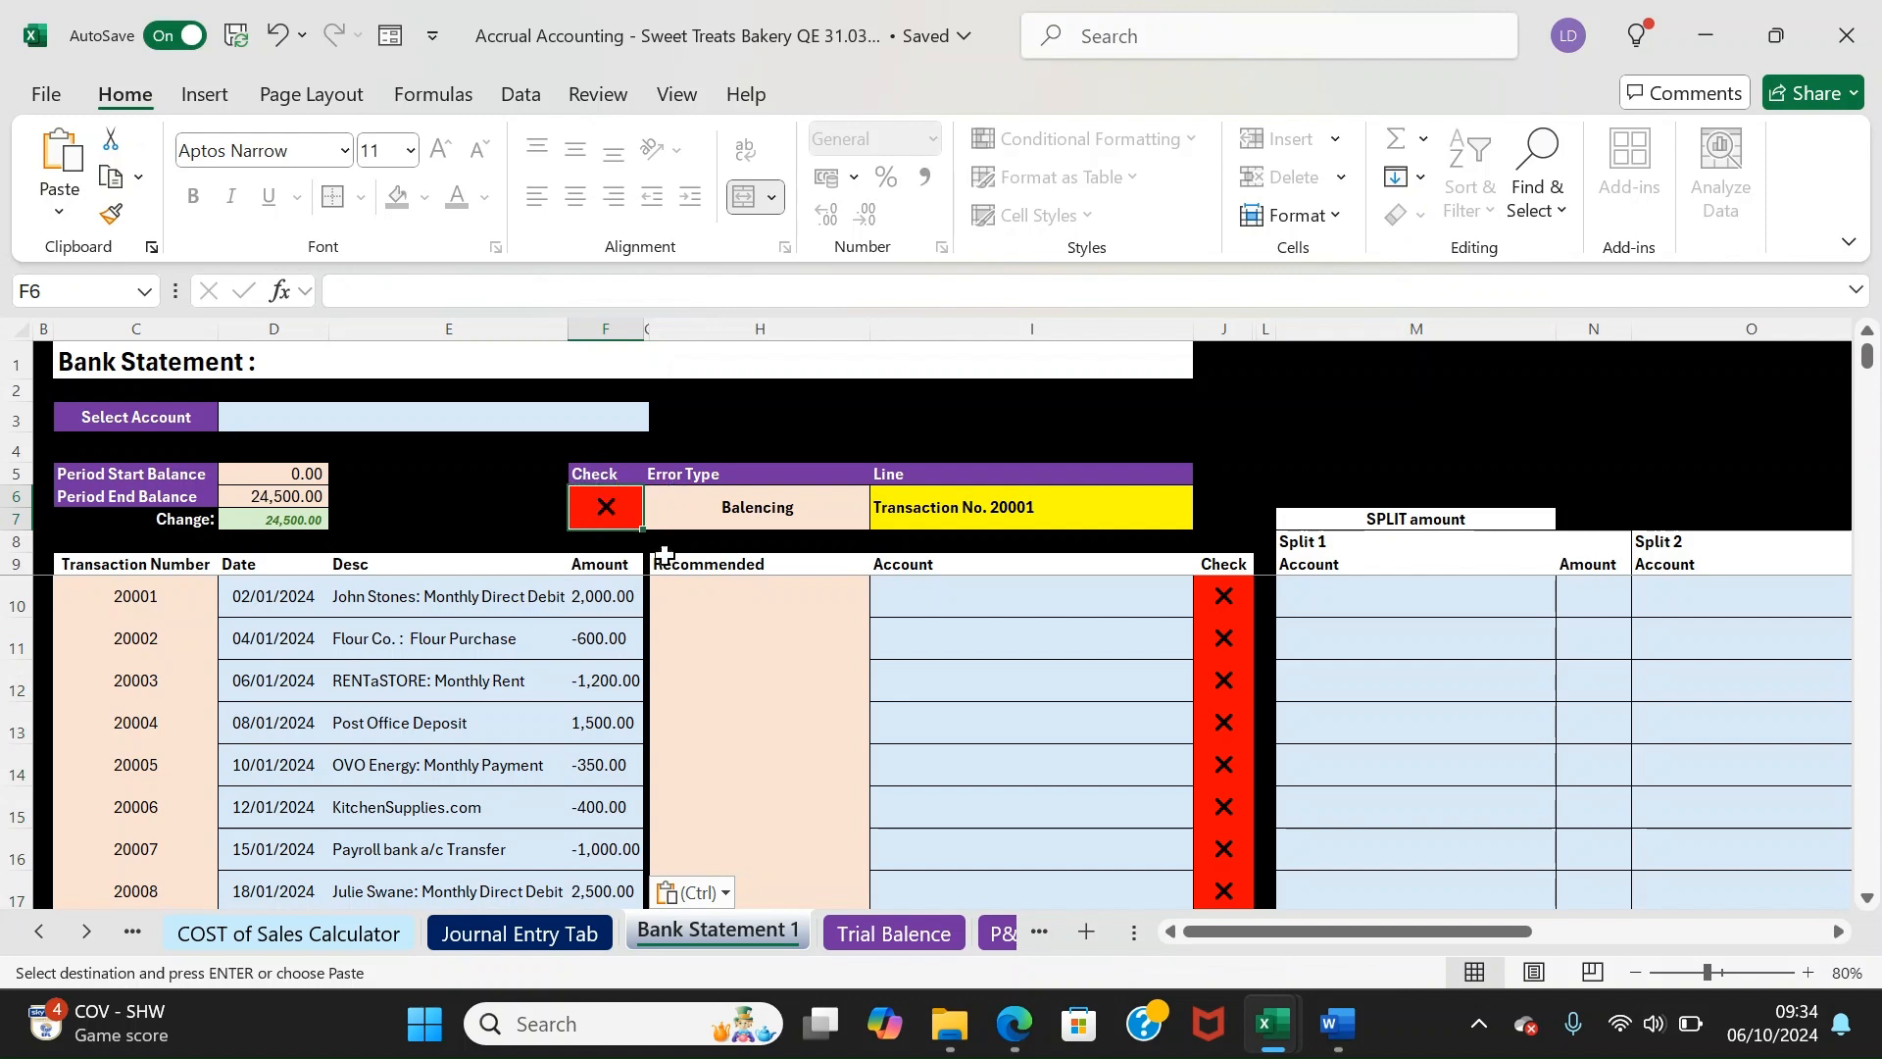
click(736, 515)
click(992, 524)
drag(1224, 598, 1232, 487)
click(1199, 656)
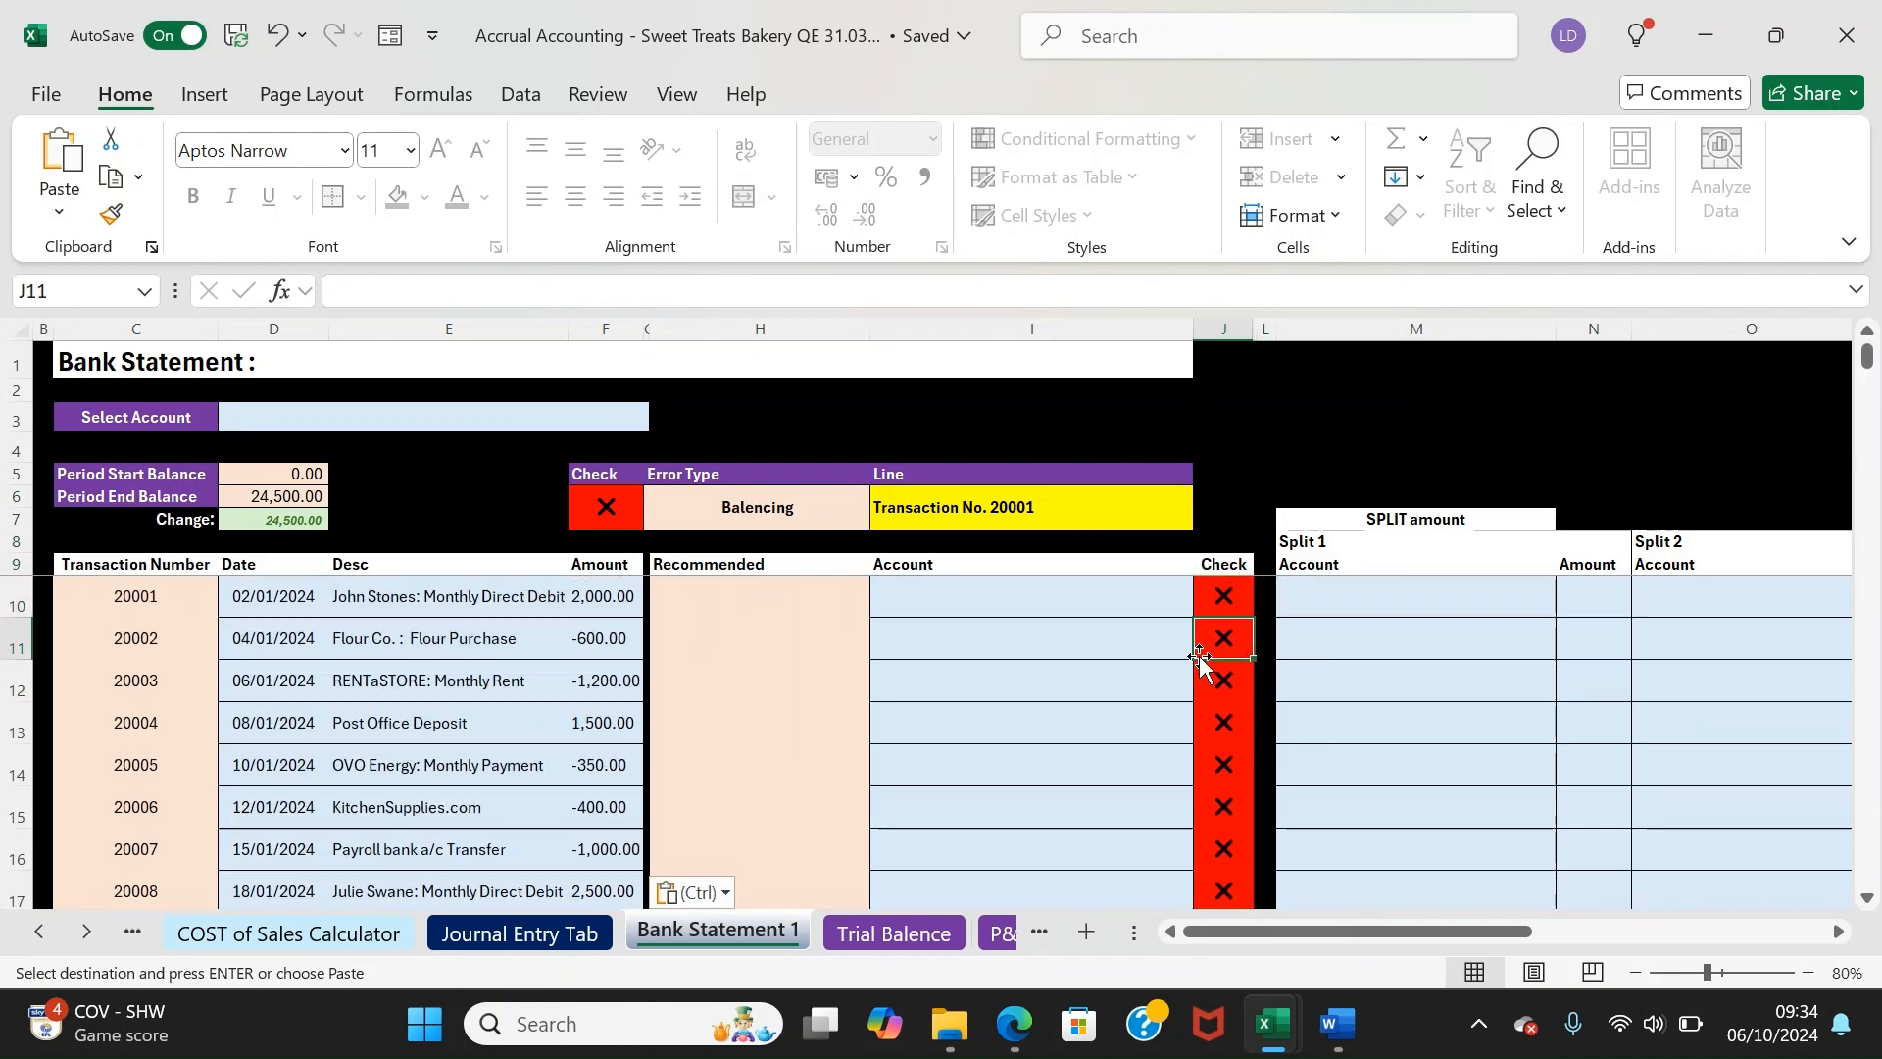
click(1208, 570)
click(1224, 597)
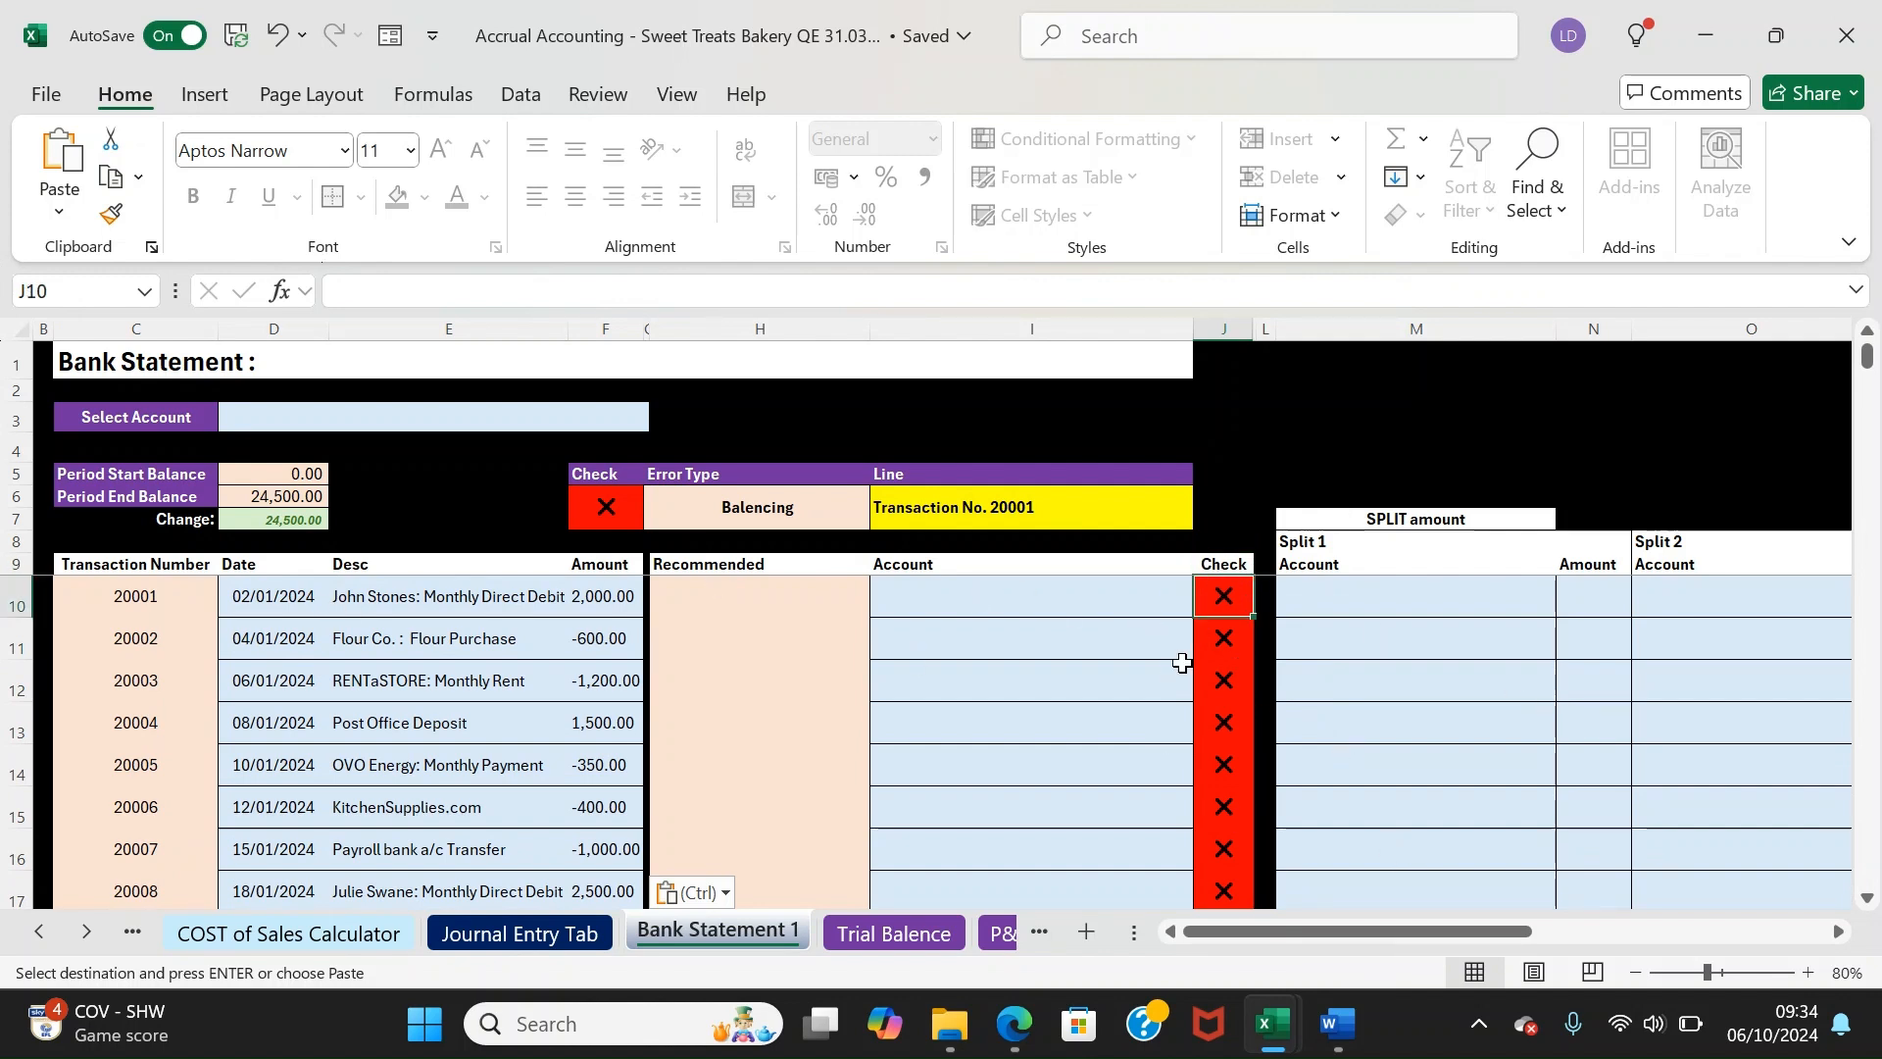
click(1013, 598)
click(1206, 604)
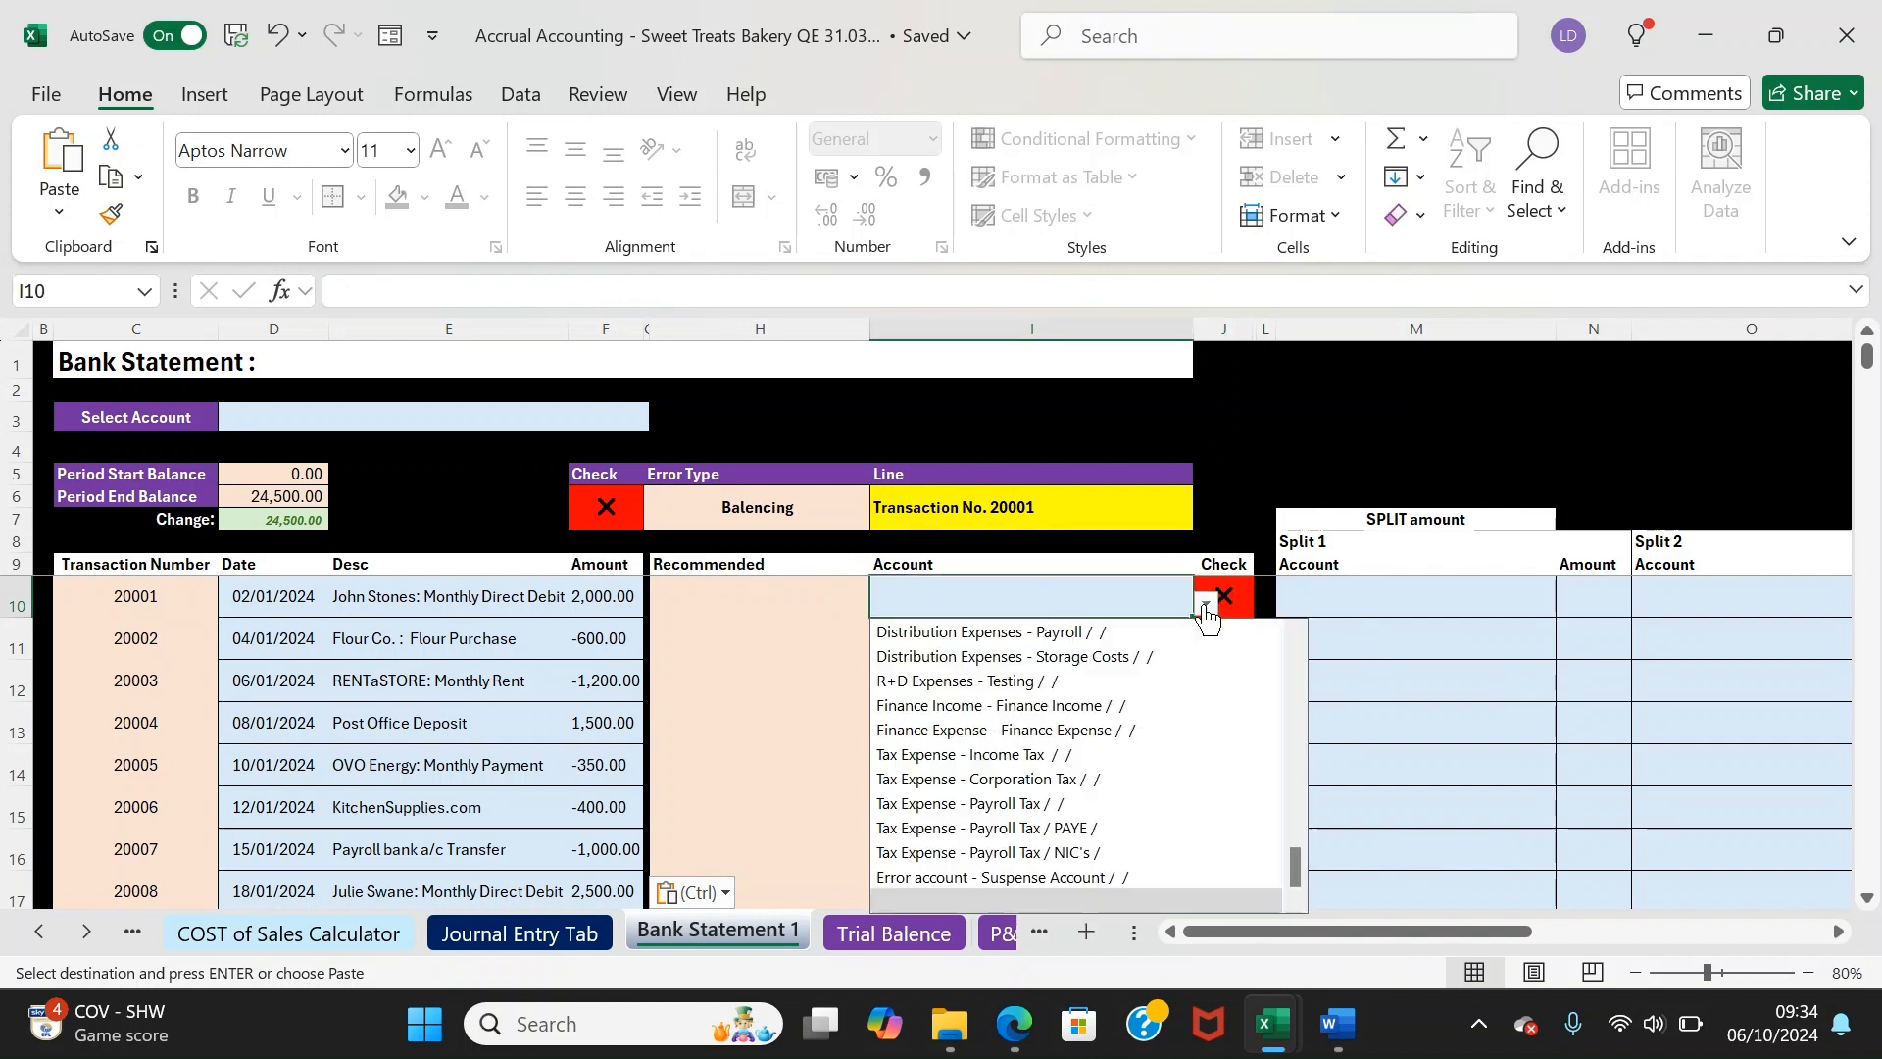
click(1002, 555)
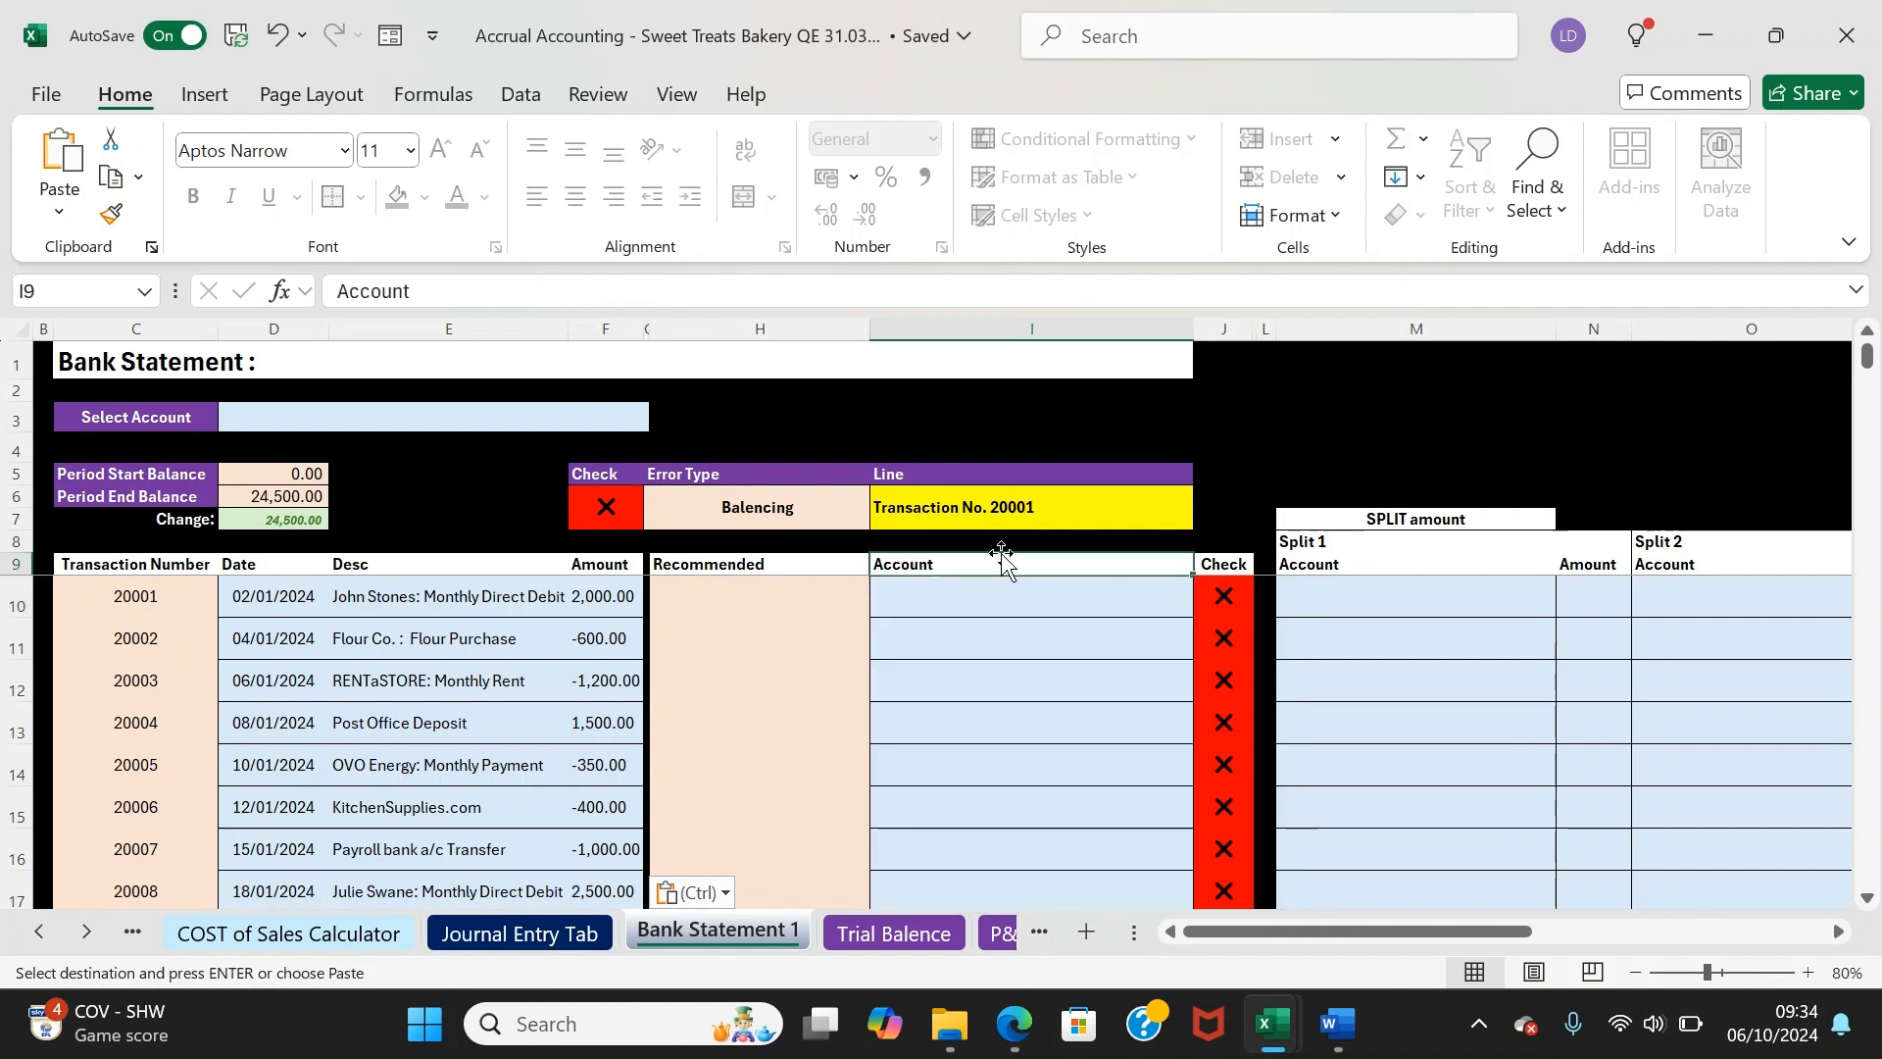
Set the statement account in D3 to PUPLO Bank Account, giving balances 7,000.00 to 31,500.00
click(295, 419)
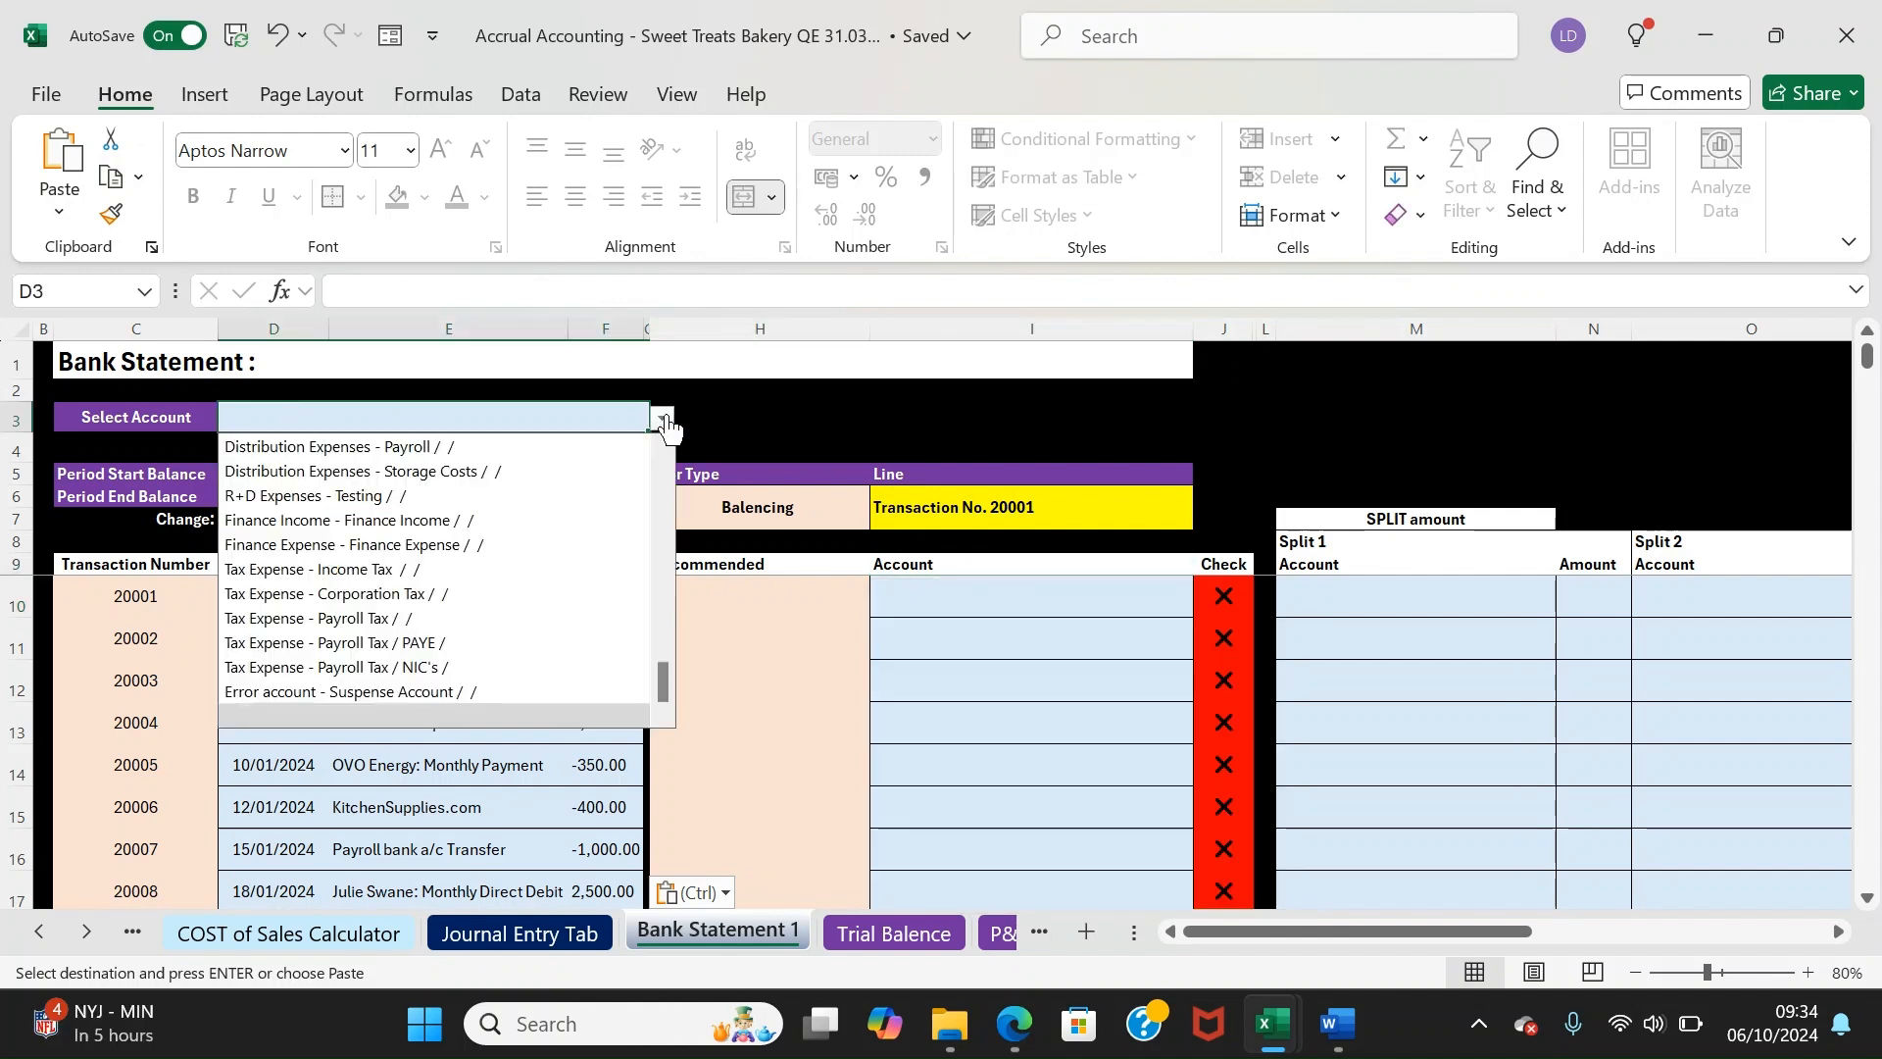
scroll(667, 696, up, 1)
scroll(665, 684, down, 1)
double_click(373, 404)
text(pup)
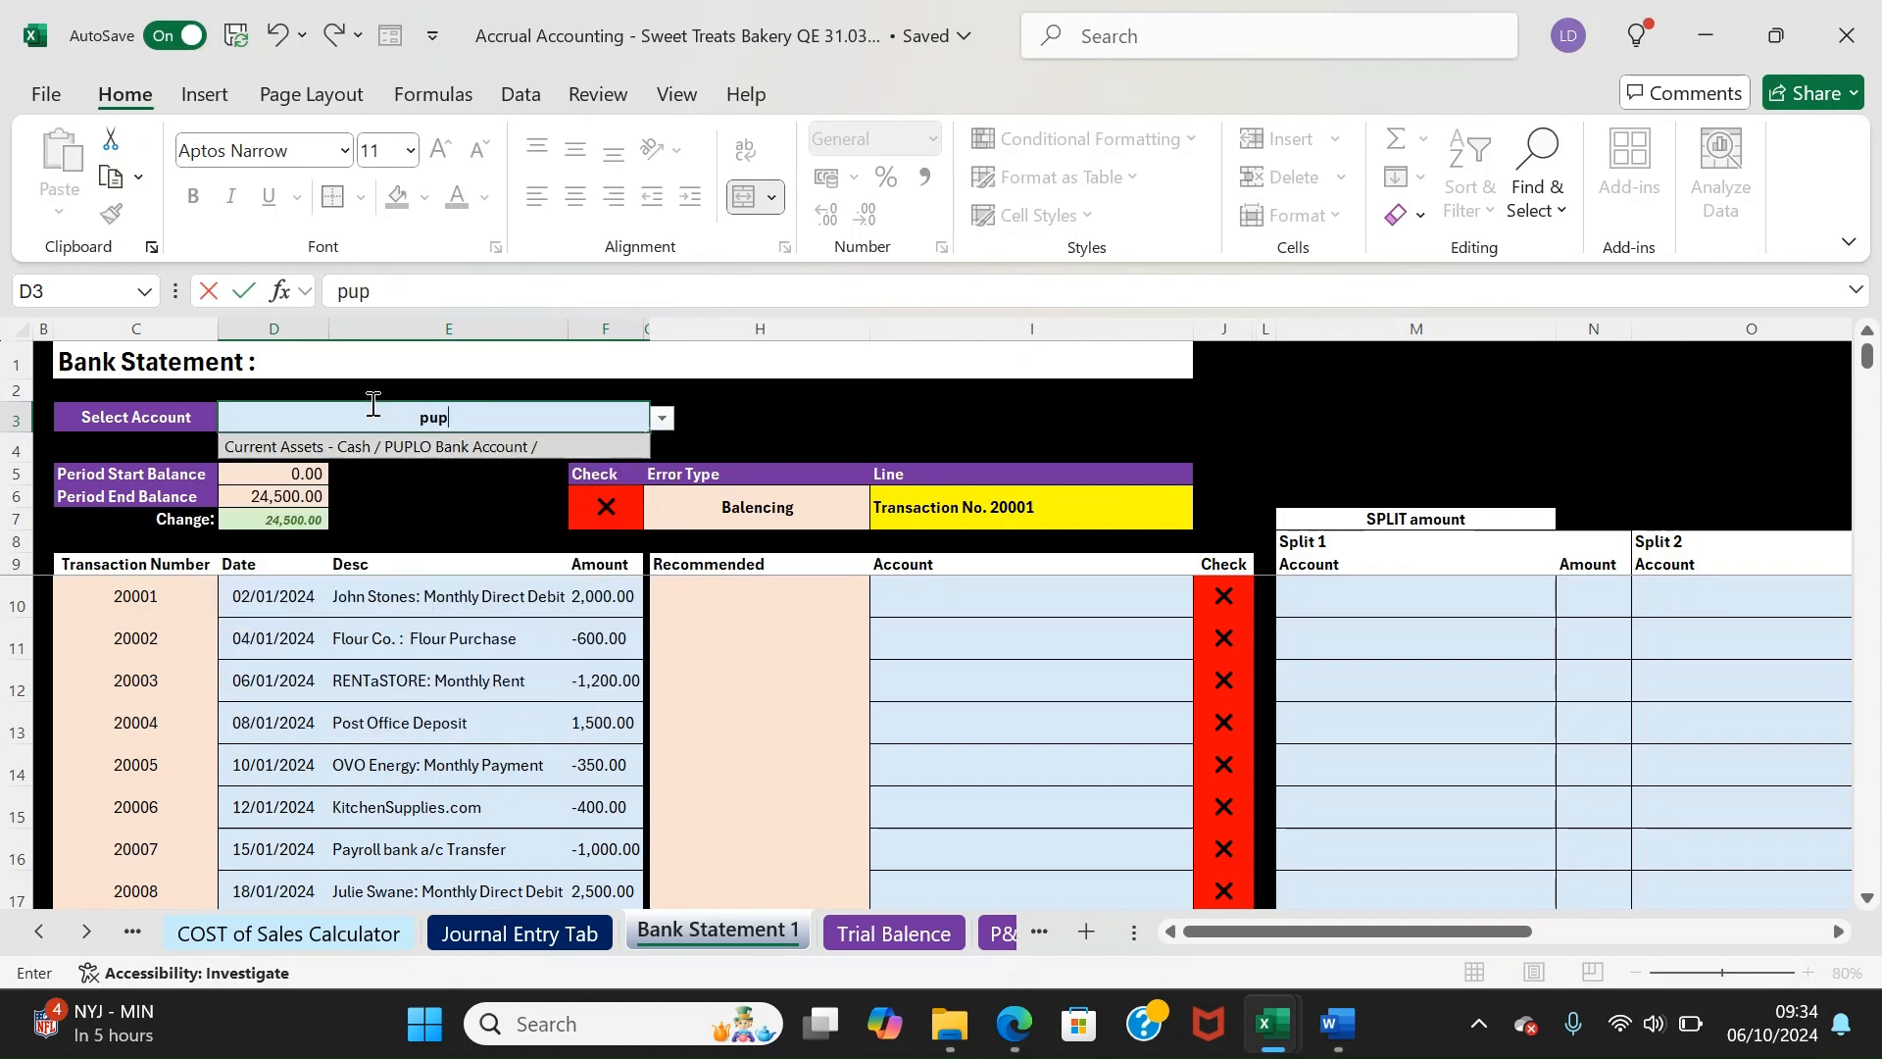
key(Return)
drag(196, 414, 327, 421)
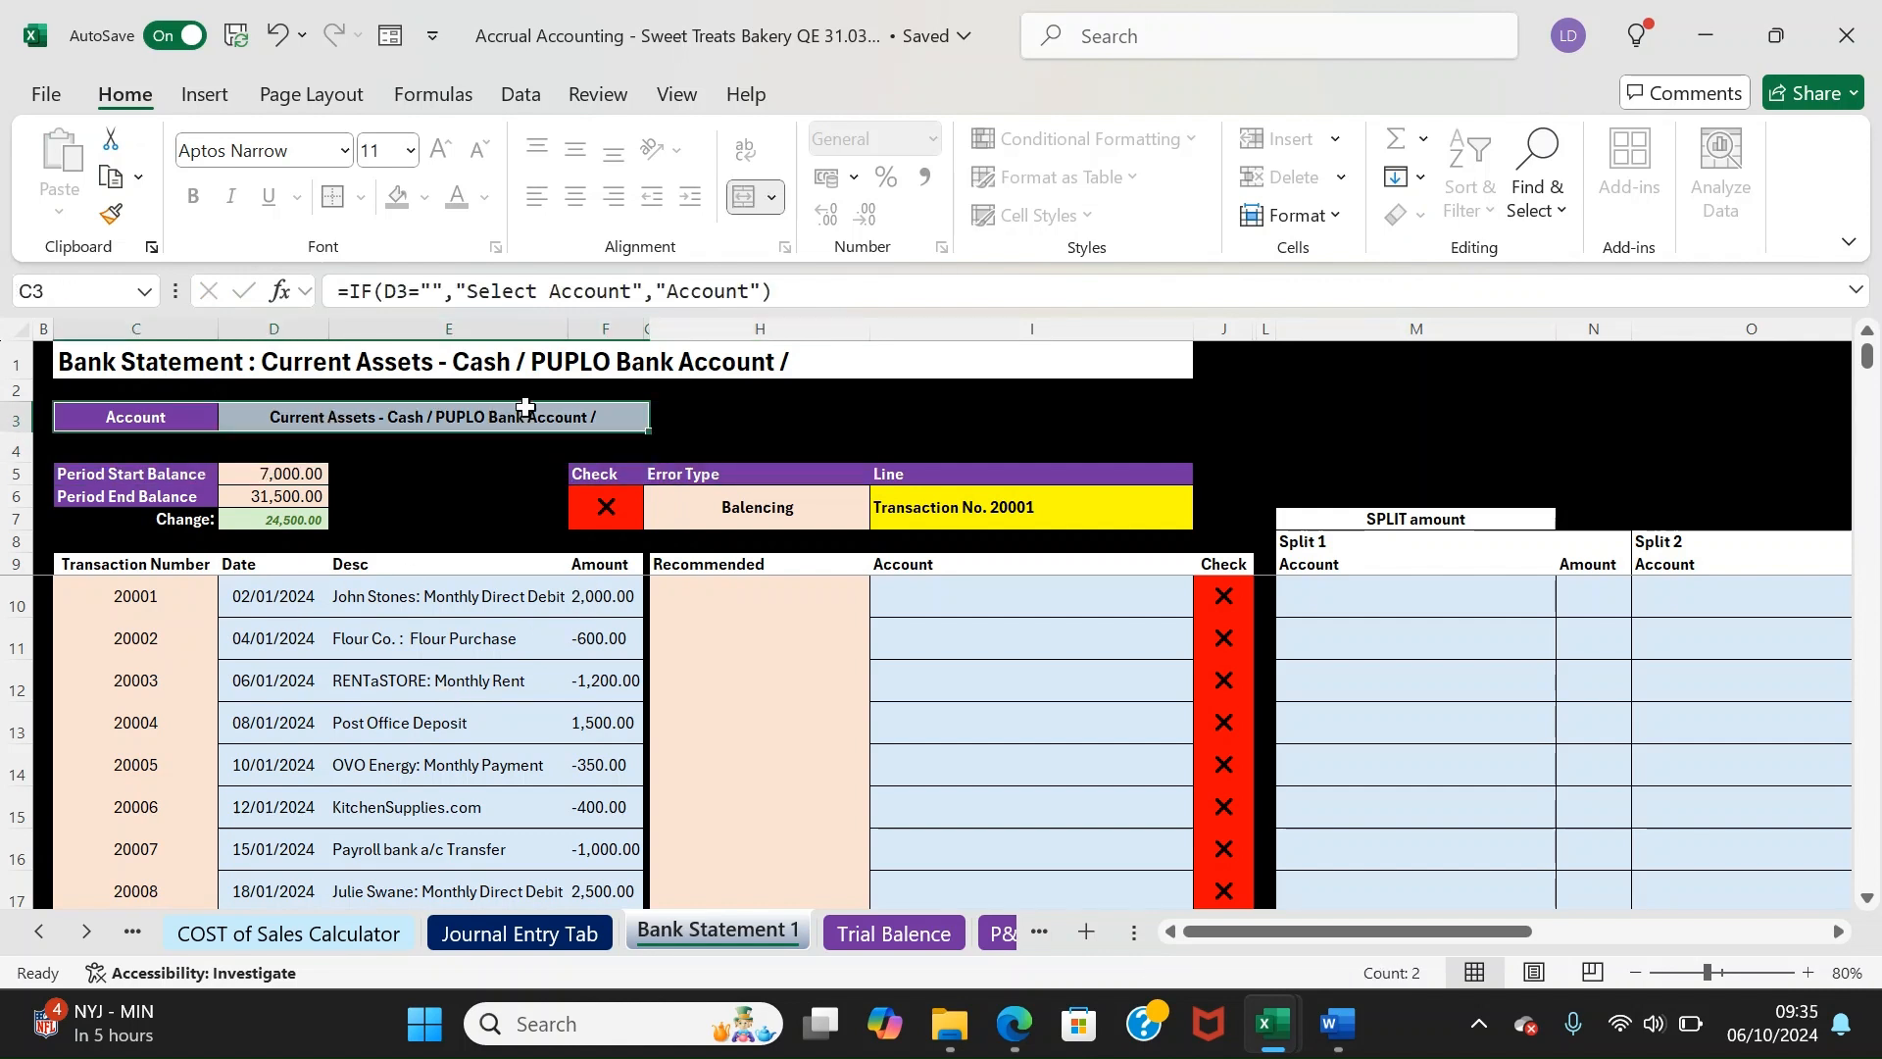
click(481, 427)
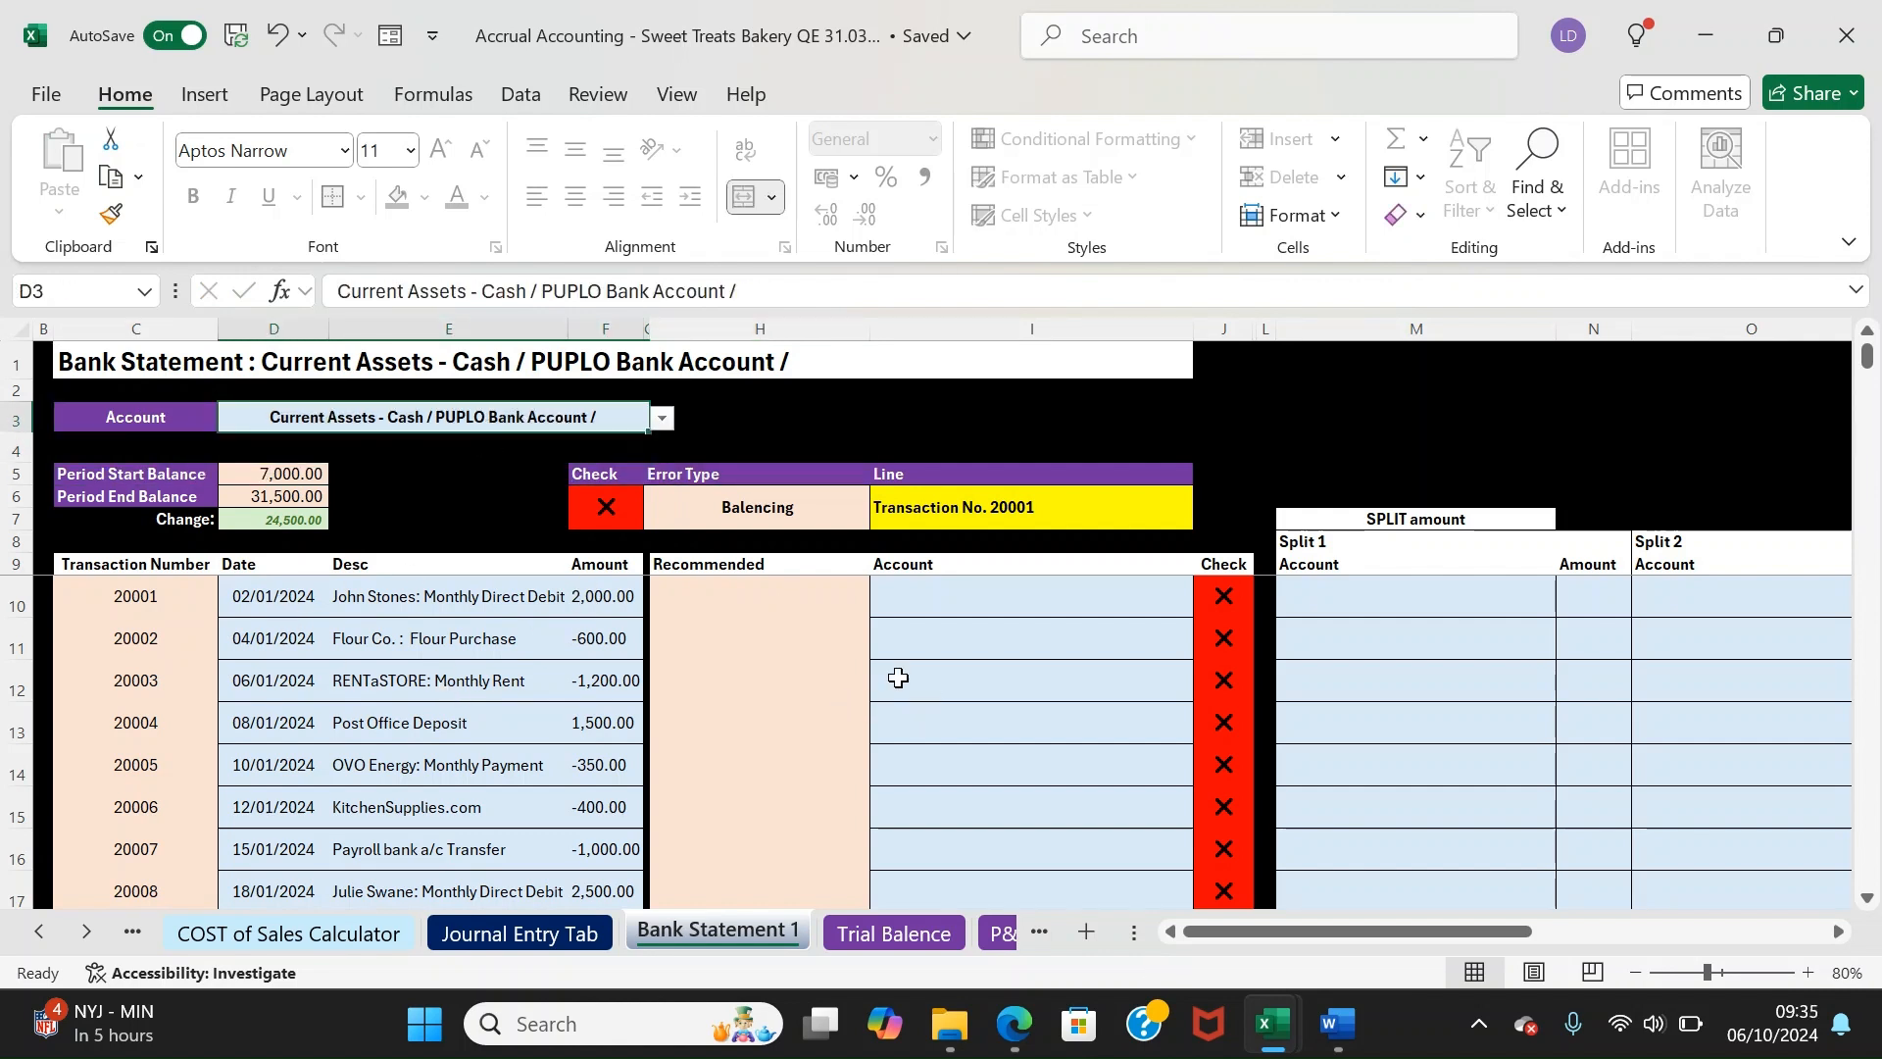
drag(168, 478, 237, 504)
click(156, 496)
drag(204, 478, 279, 498)
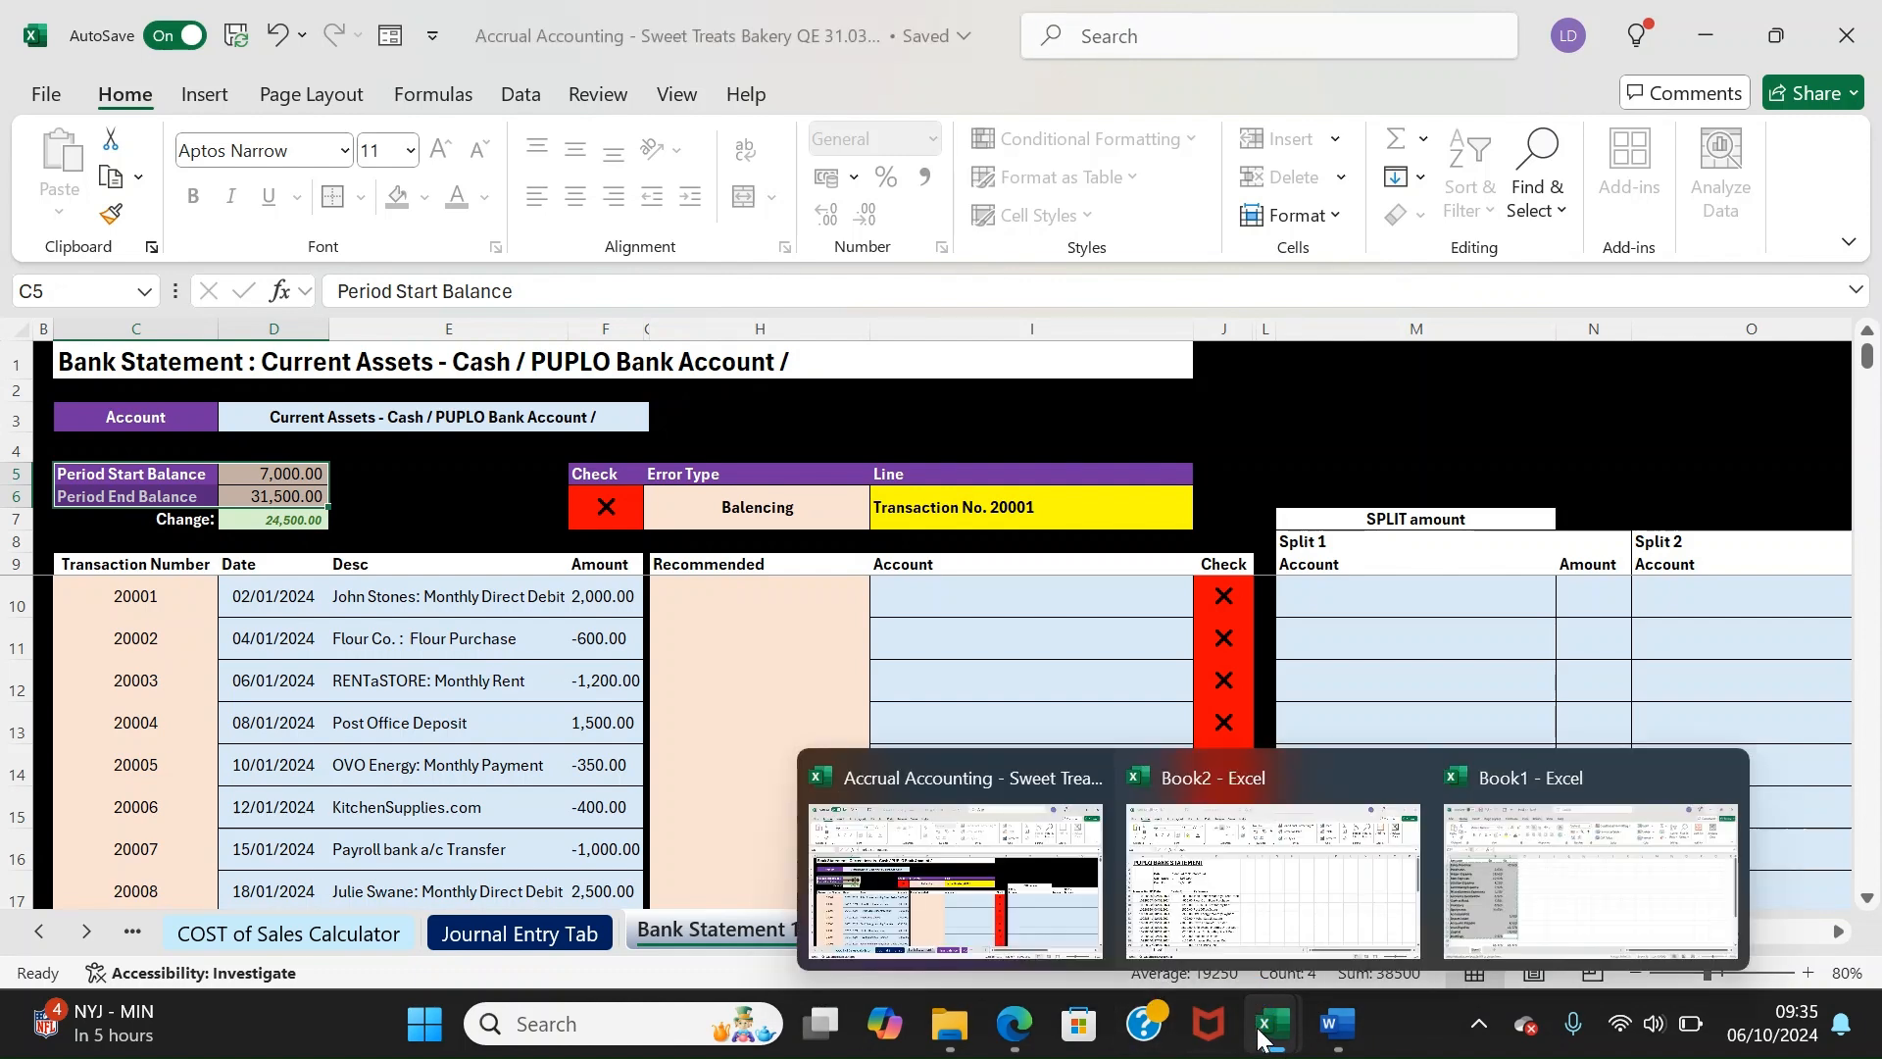
click(1251, 955)
click(956, 882)
click(370, 537)
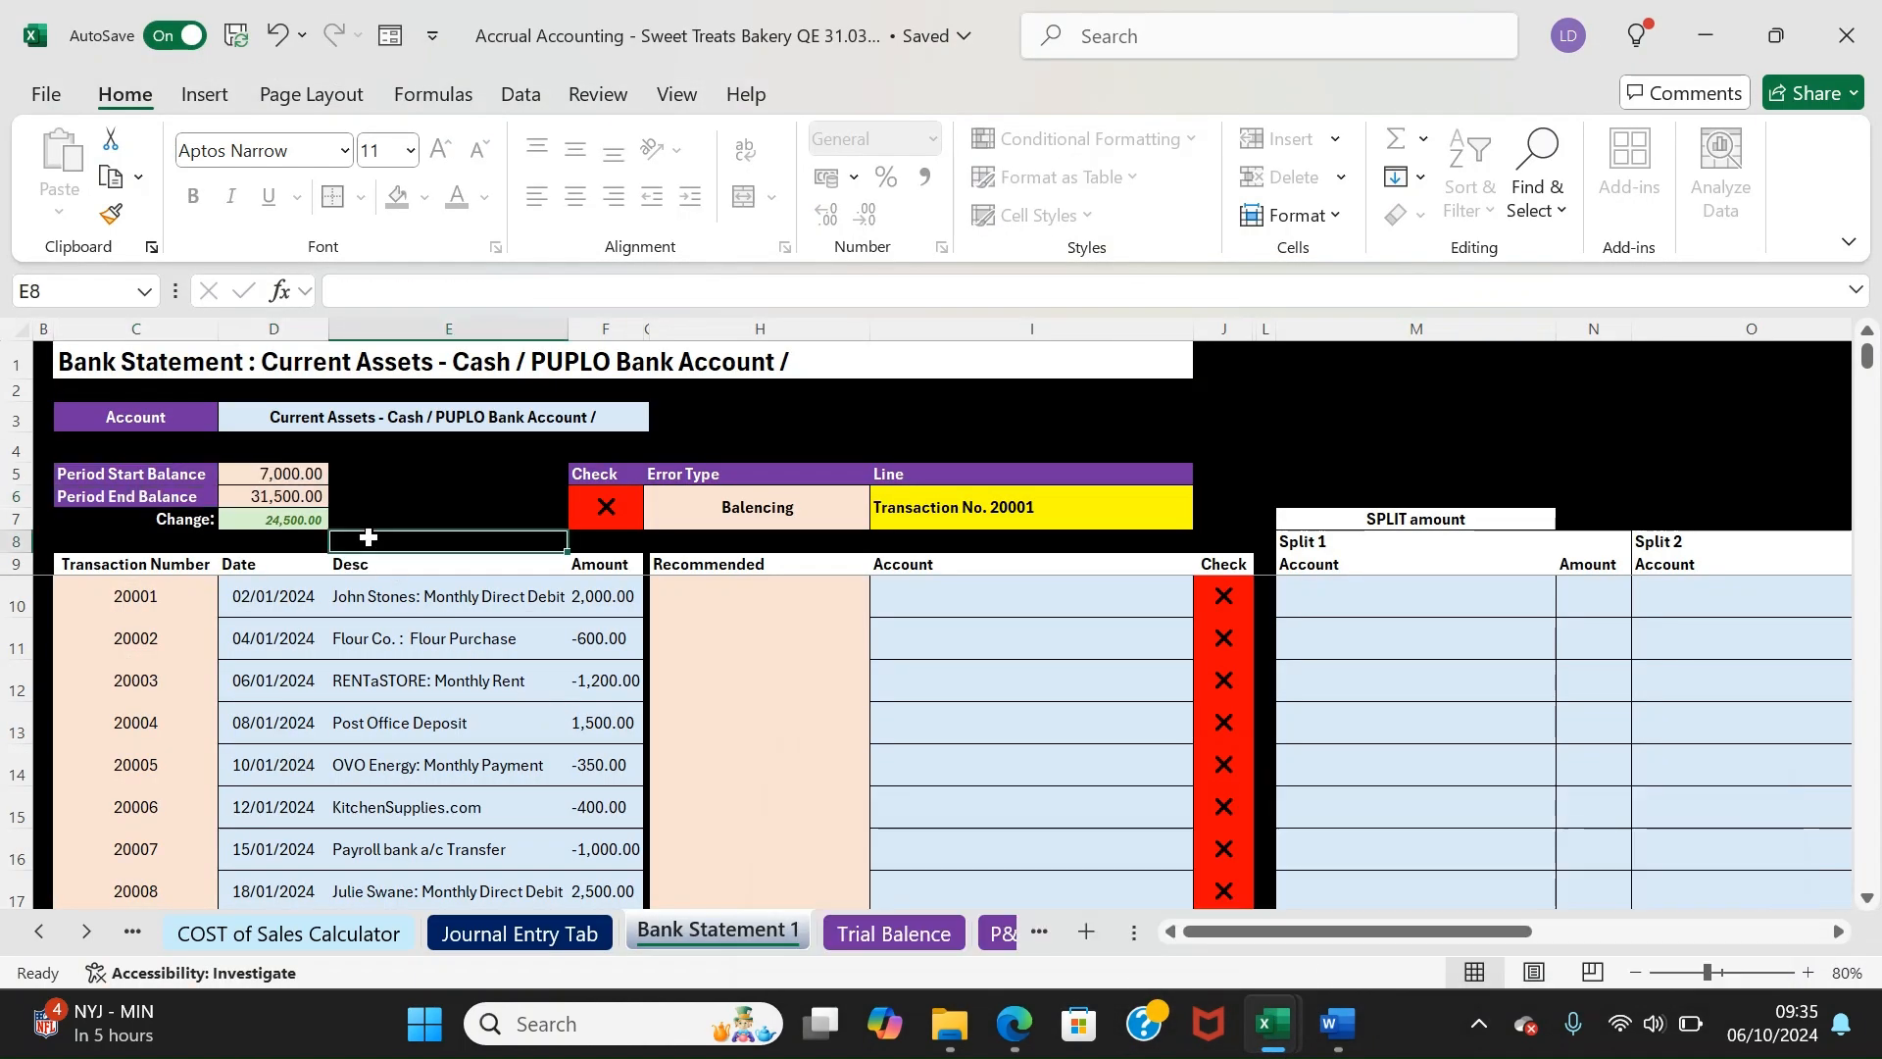
drag(384, 514, 366, 475)
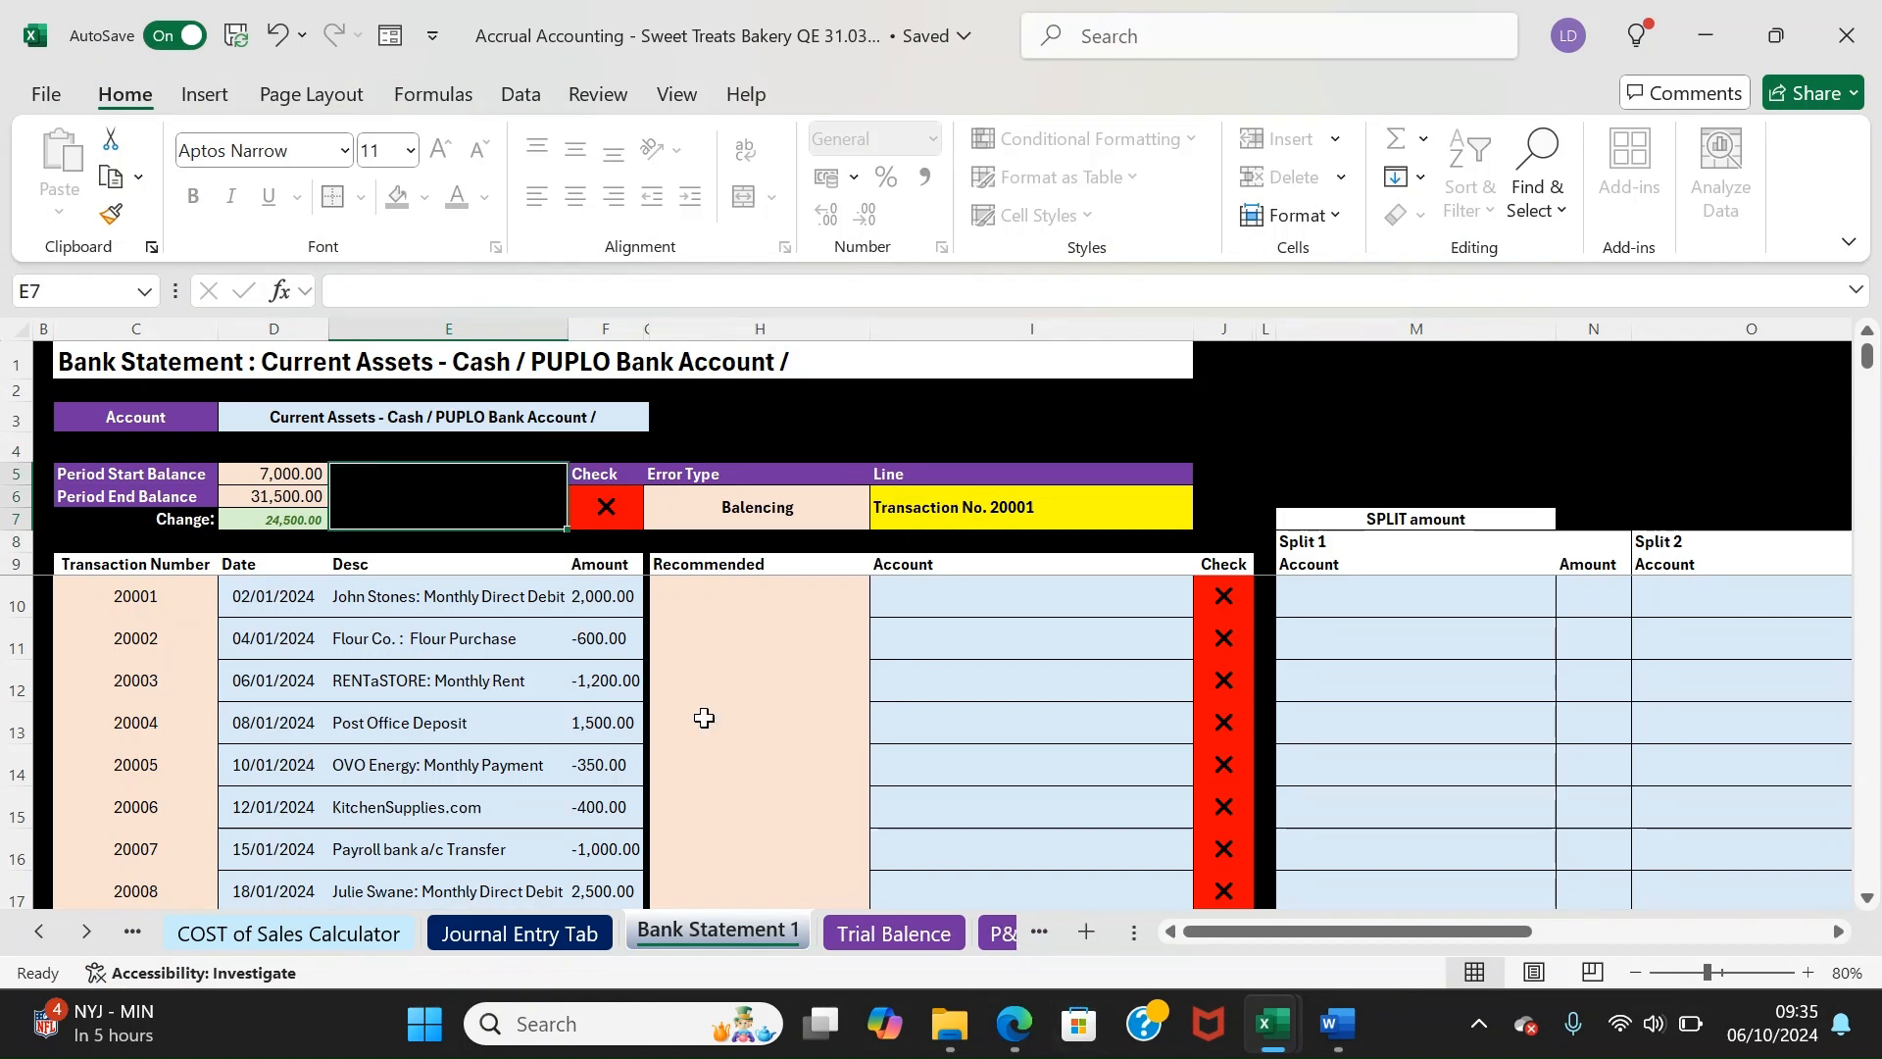
click(504, 516)
click(269, 477)
click(274, 495)
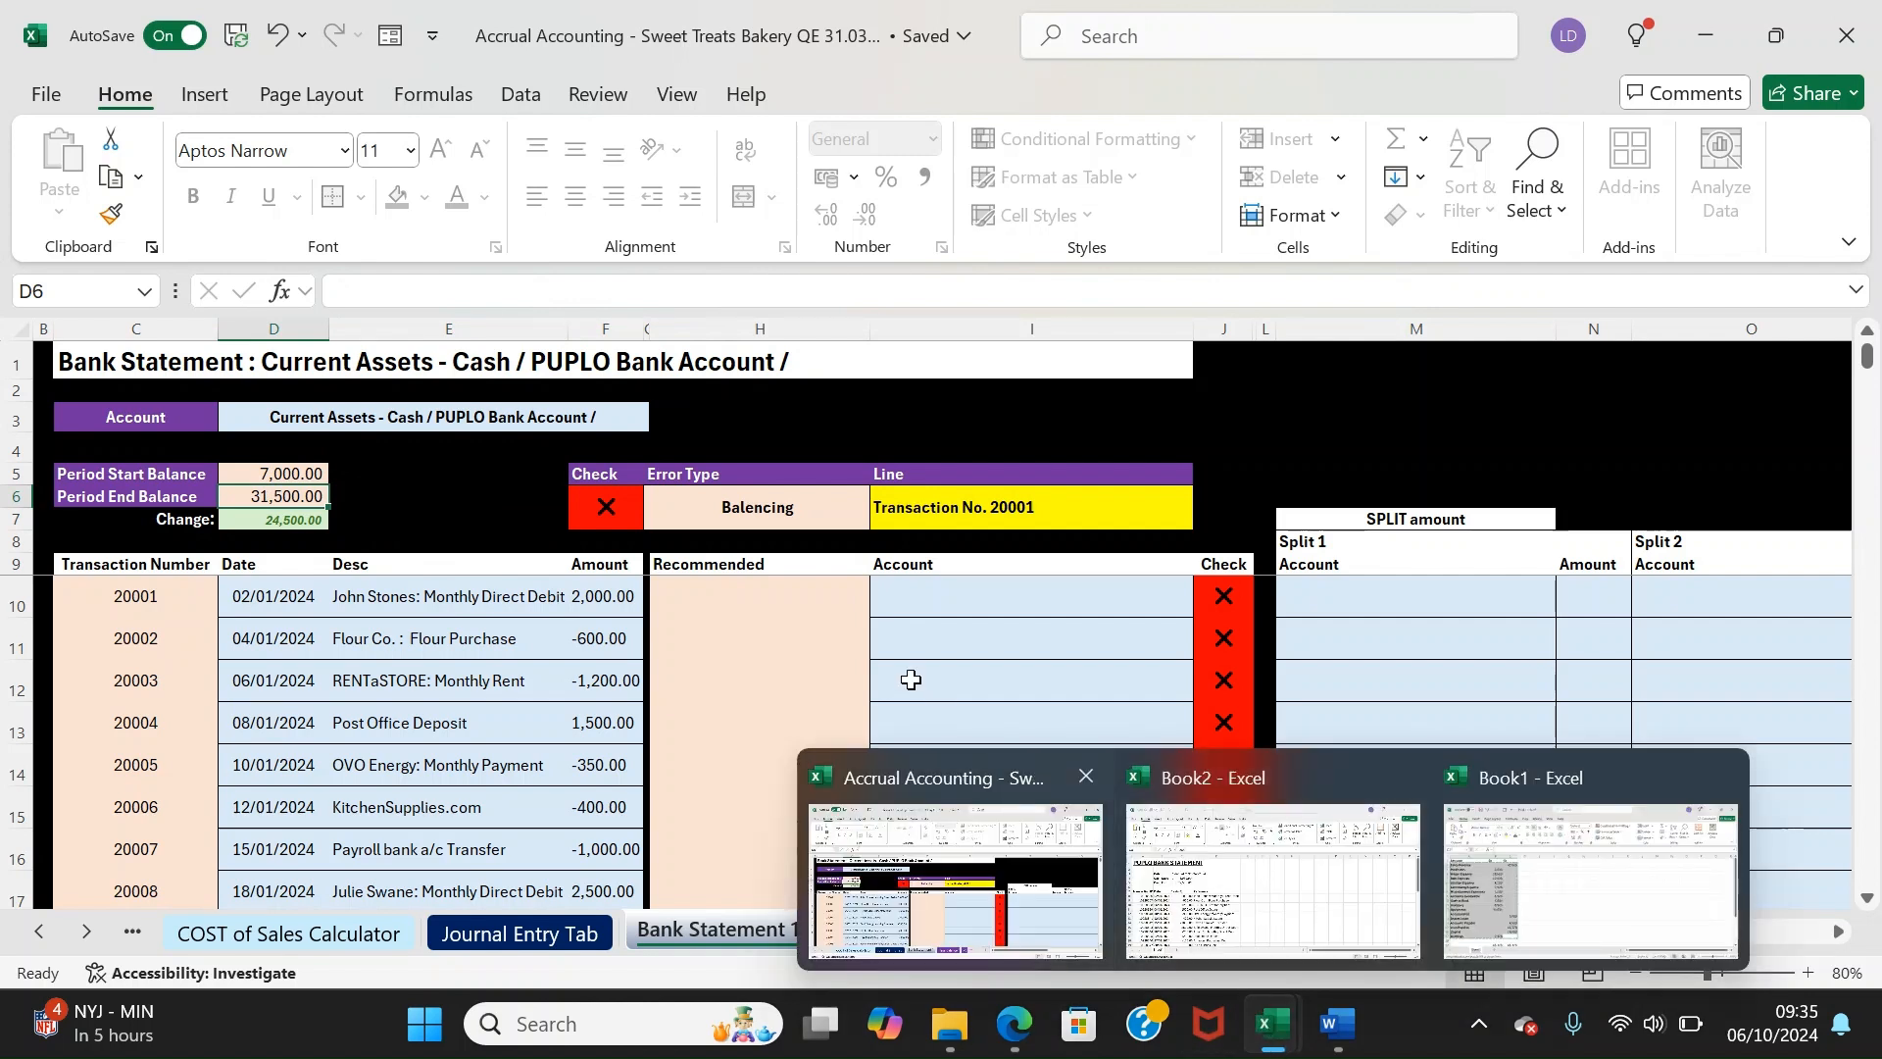
click(530, 602)
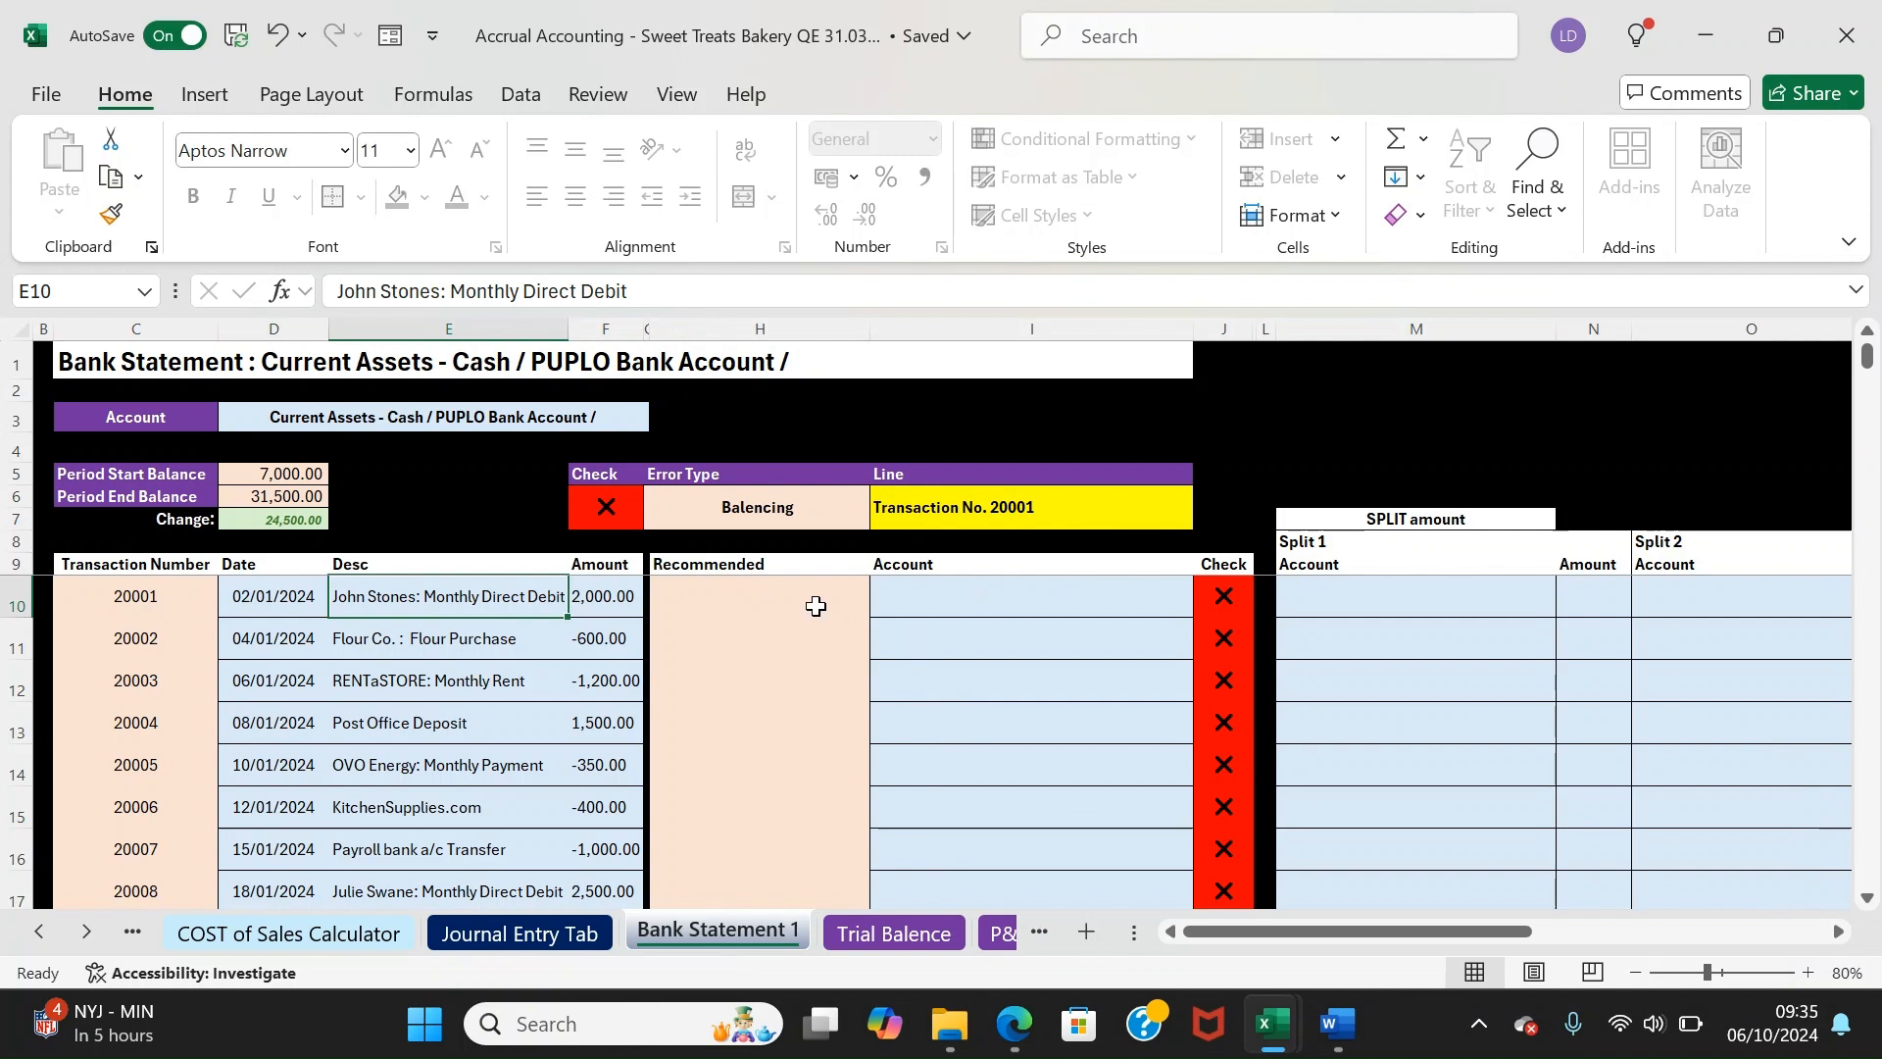
click(106, 569)
key(Down)
key(Right)
key(Right)
key(Right)
key(Right)
key(Right)
key(Right)
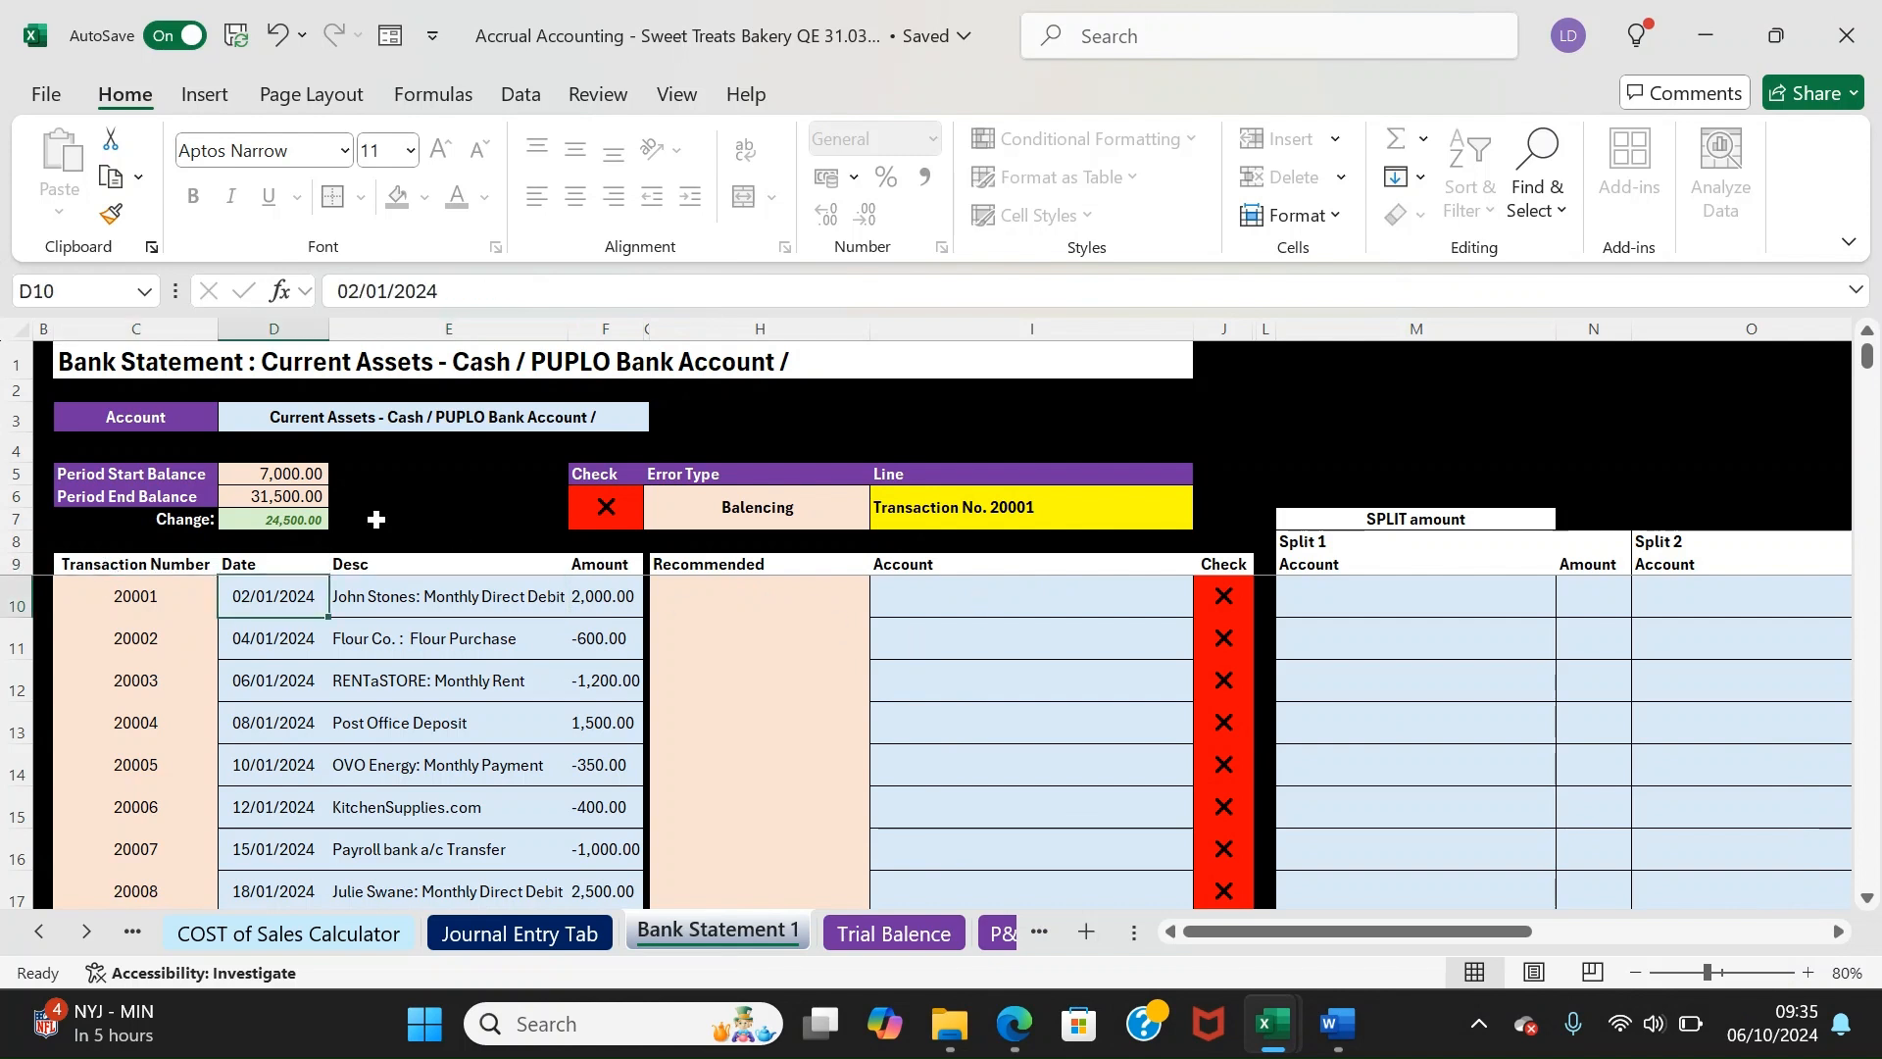
key(Left)
key(Left)
key(Left)
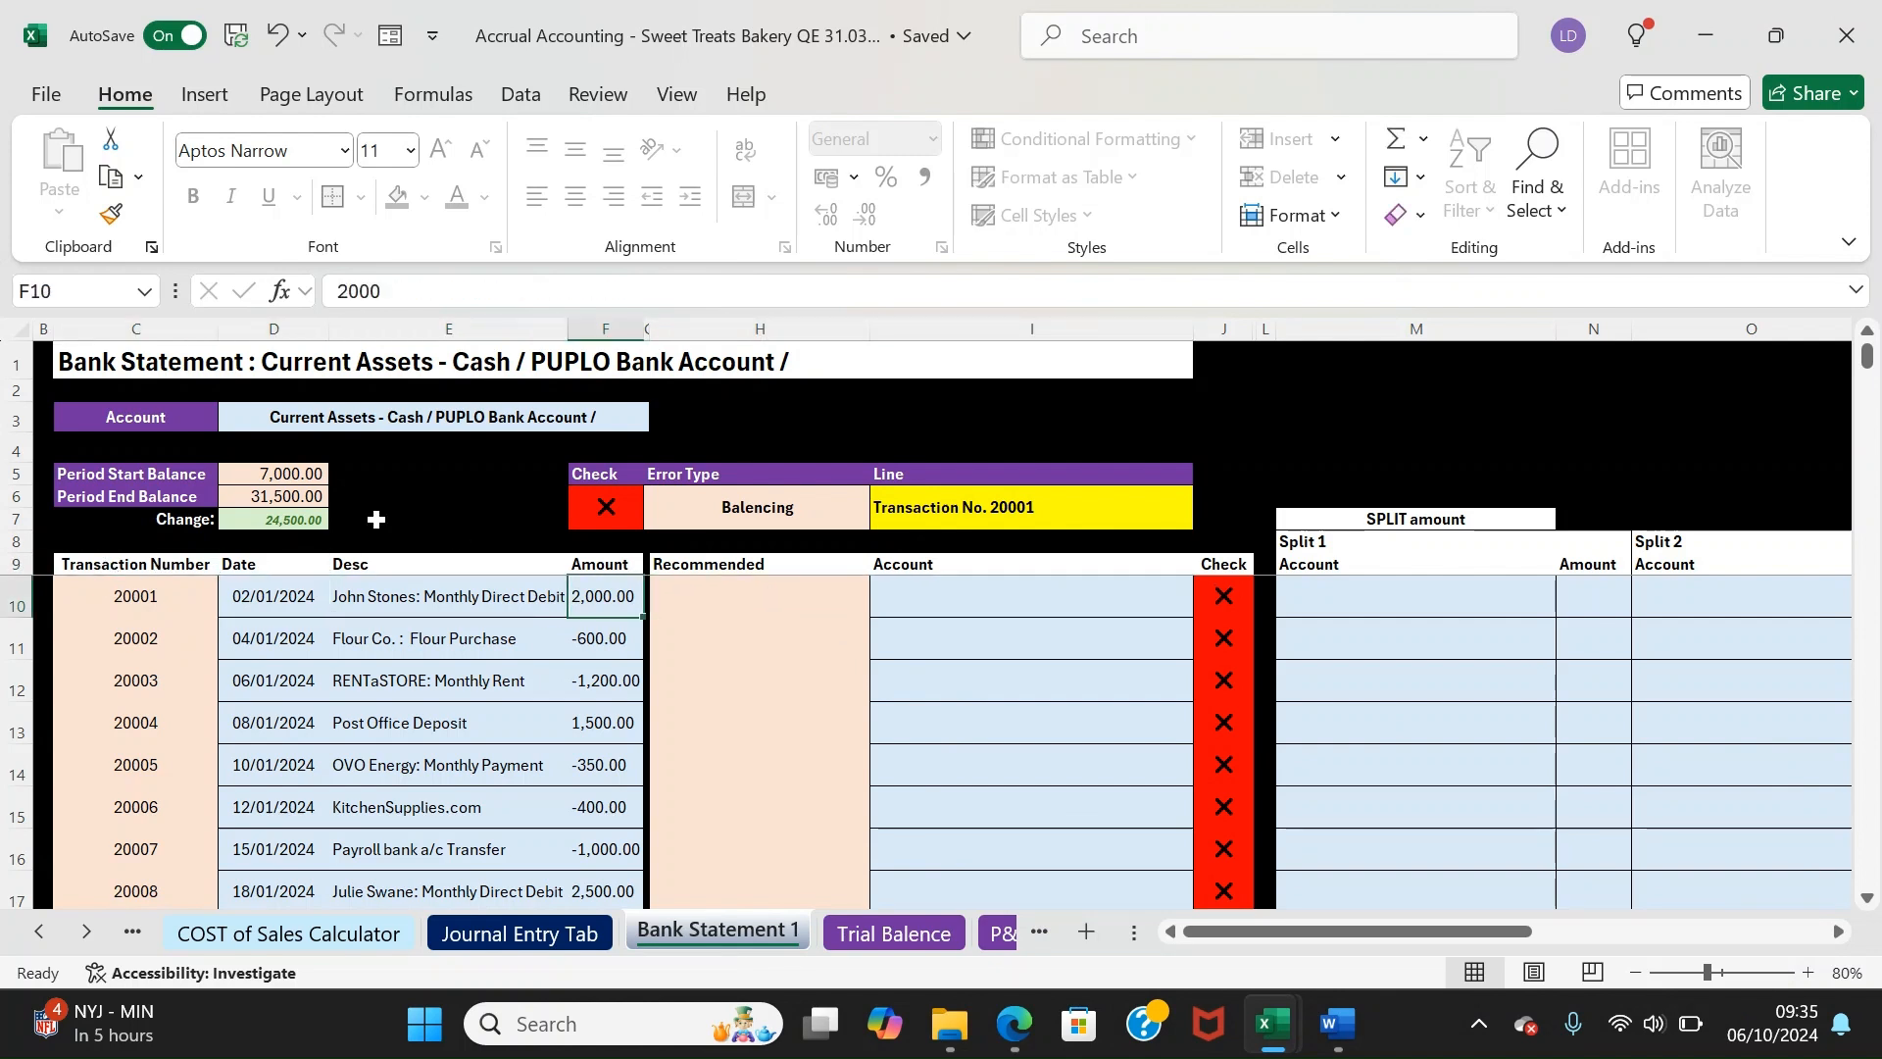
key(Down)
key(Left)
key(Down)
key(Down)
key(Up)
key(Up)
key(Up)
key(Down)
key(Up)
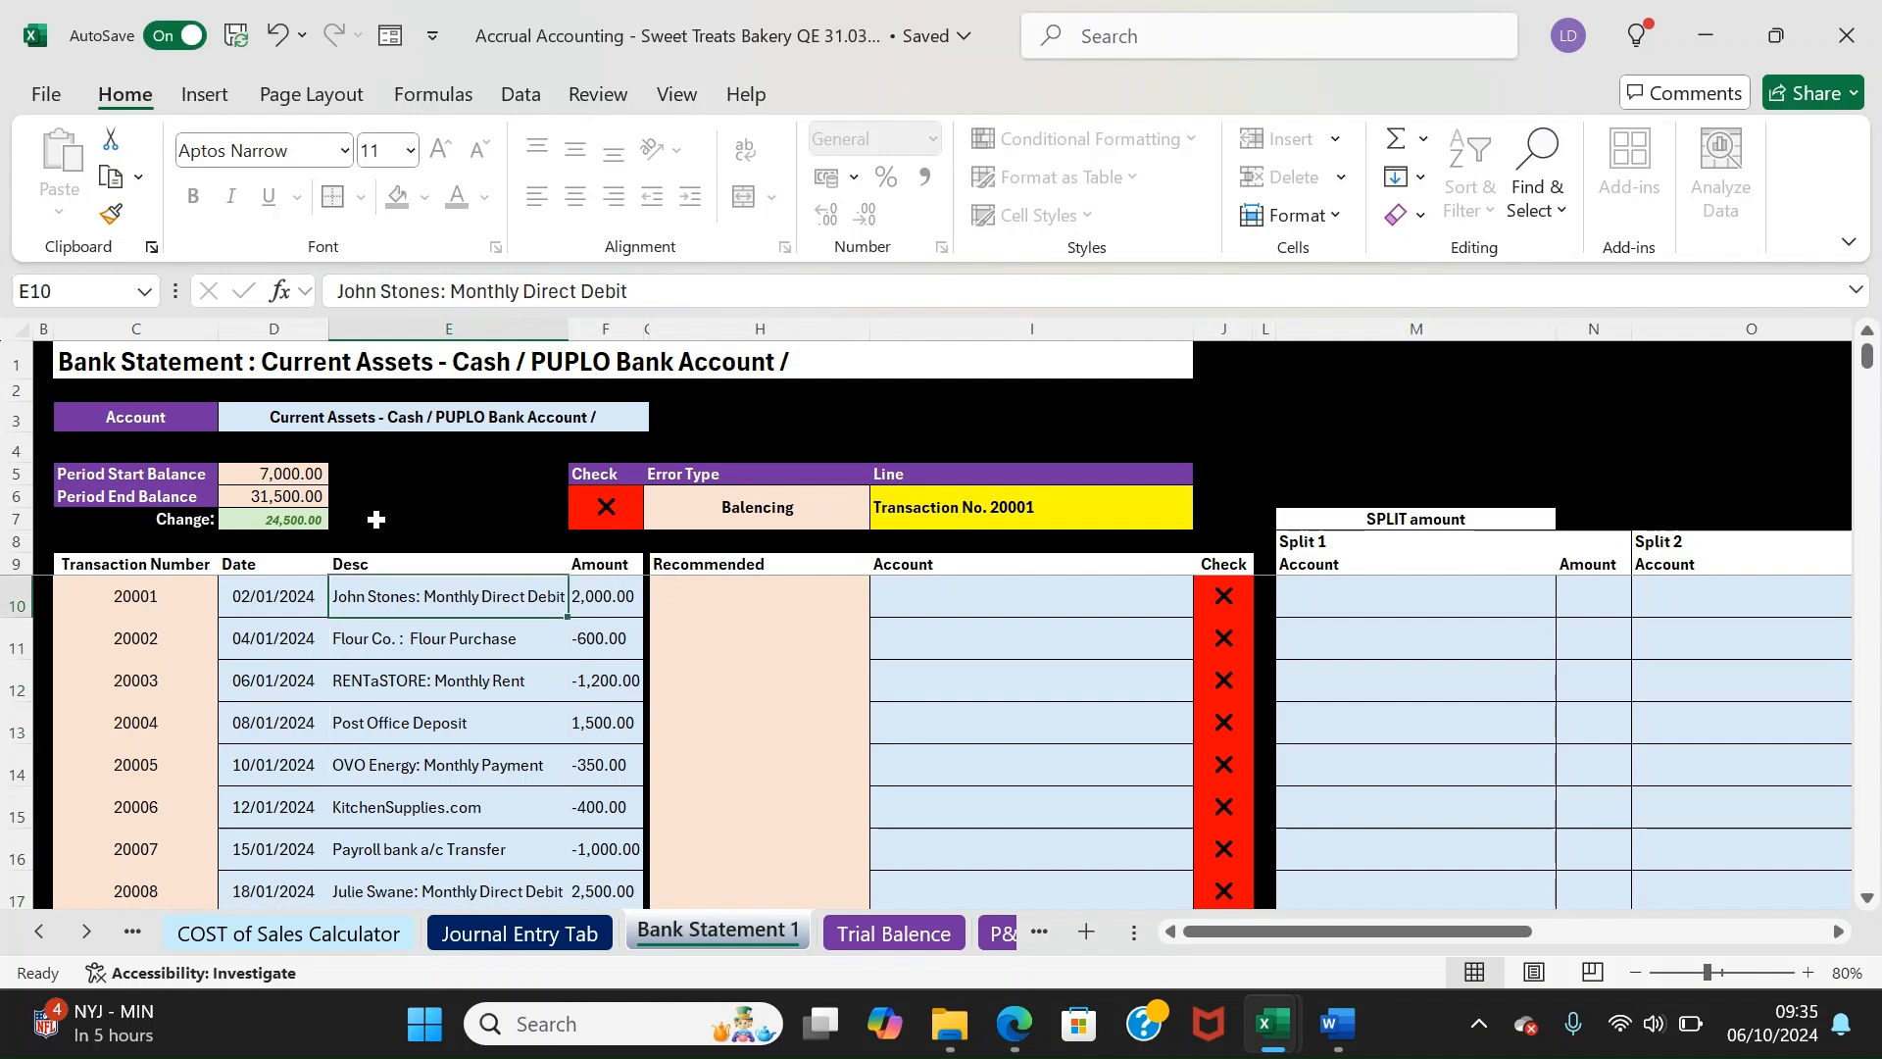
key(Down)
key(Down)
key(Up)
key(Up)
key(Down)
key(Up)
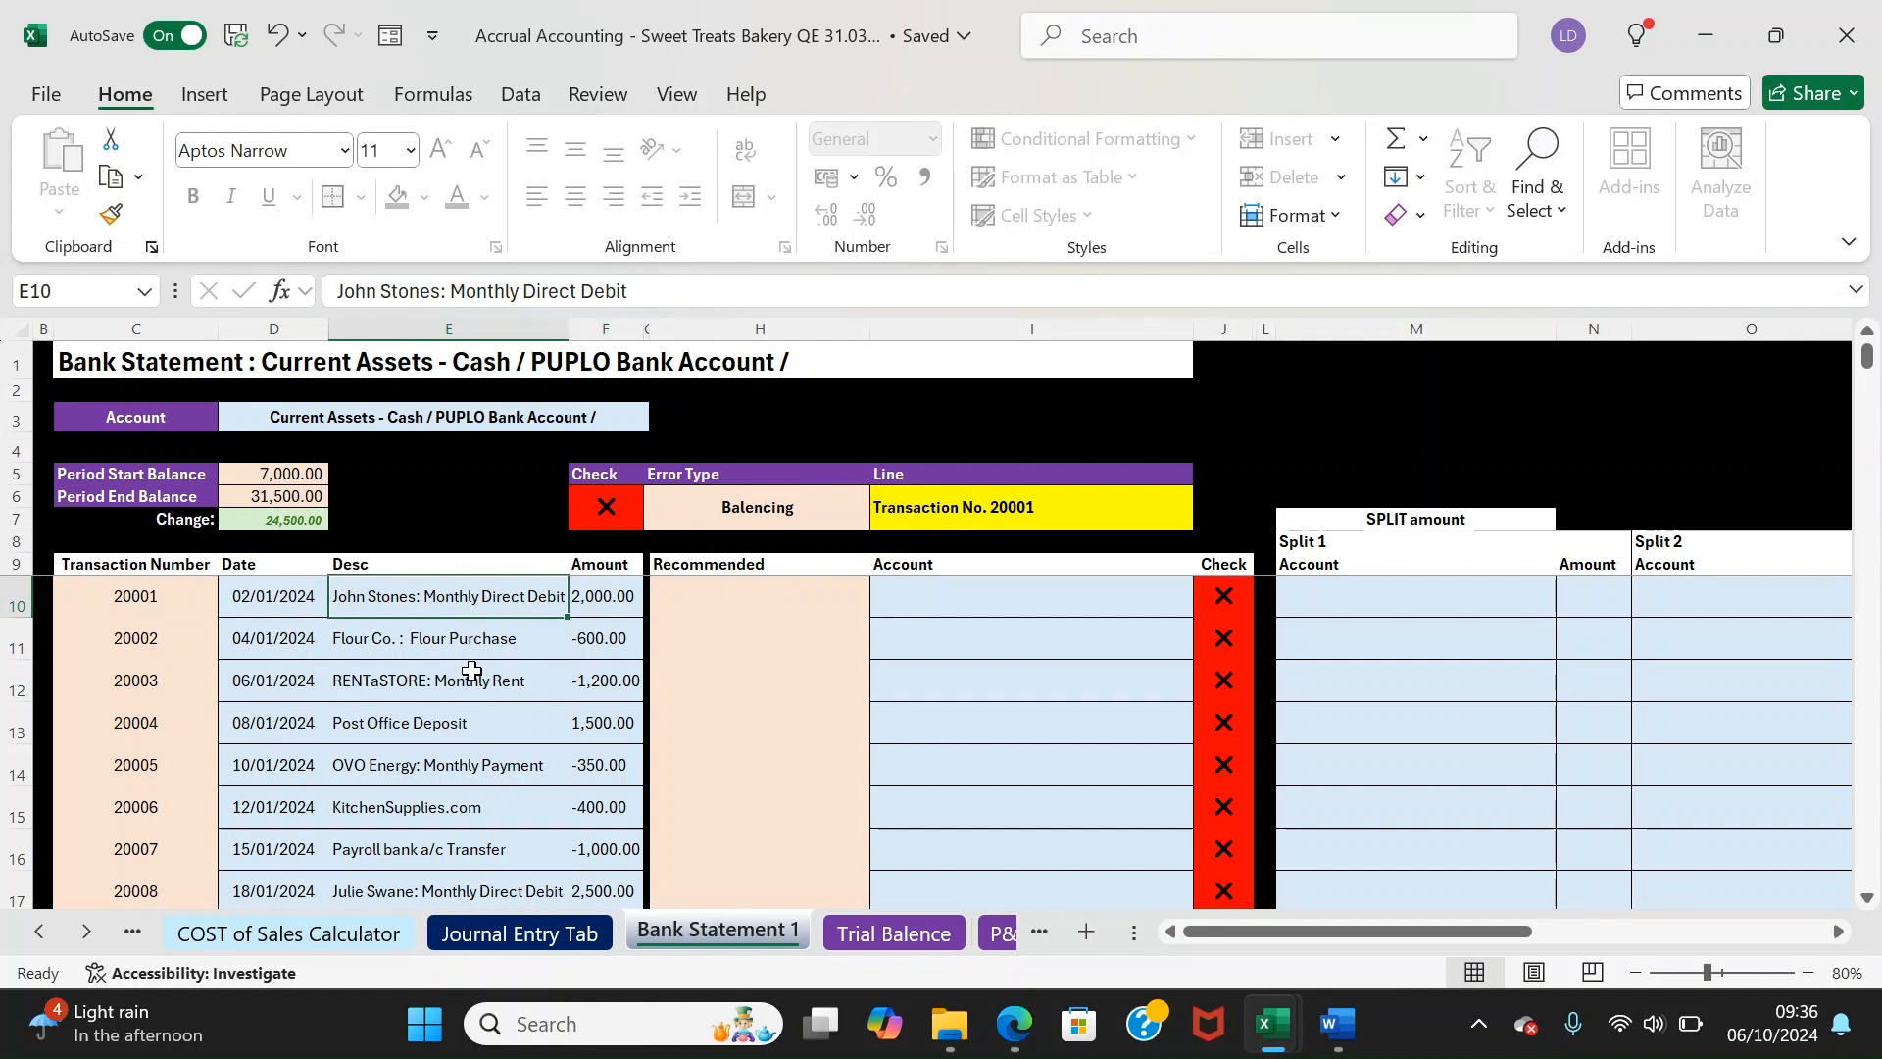
Copy transaction 20001's description from E10 into the first rule's Bank Description cell C4
right_click(390, 608)
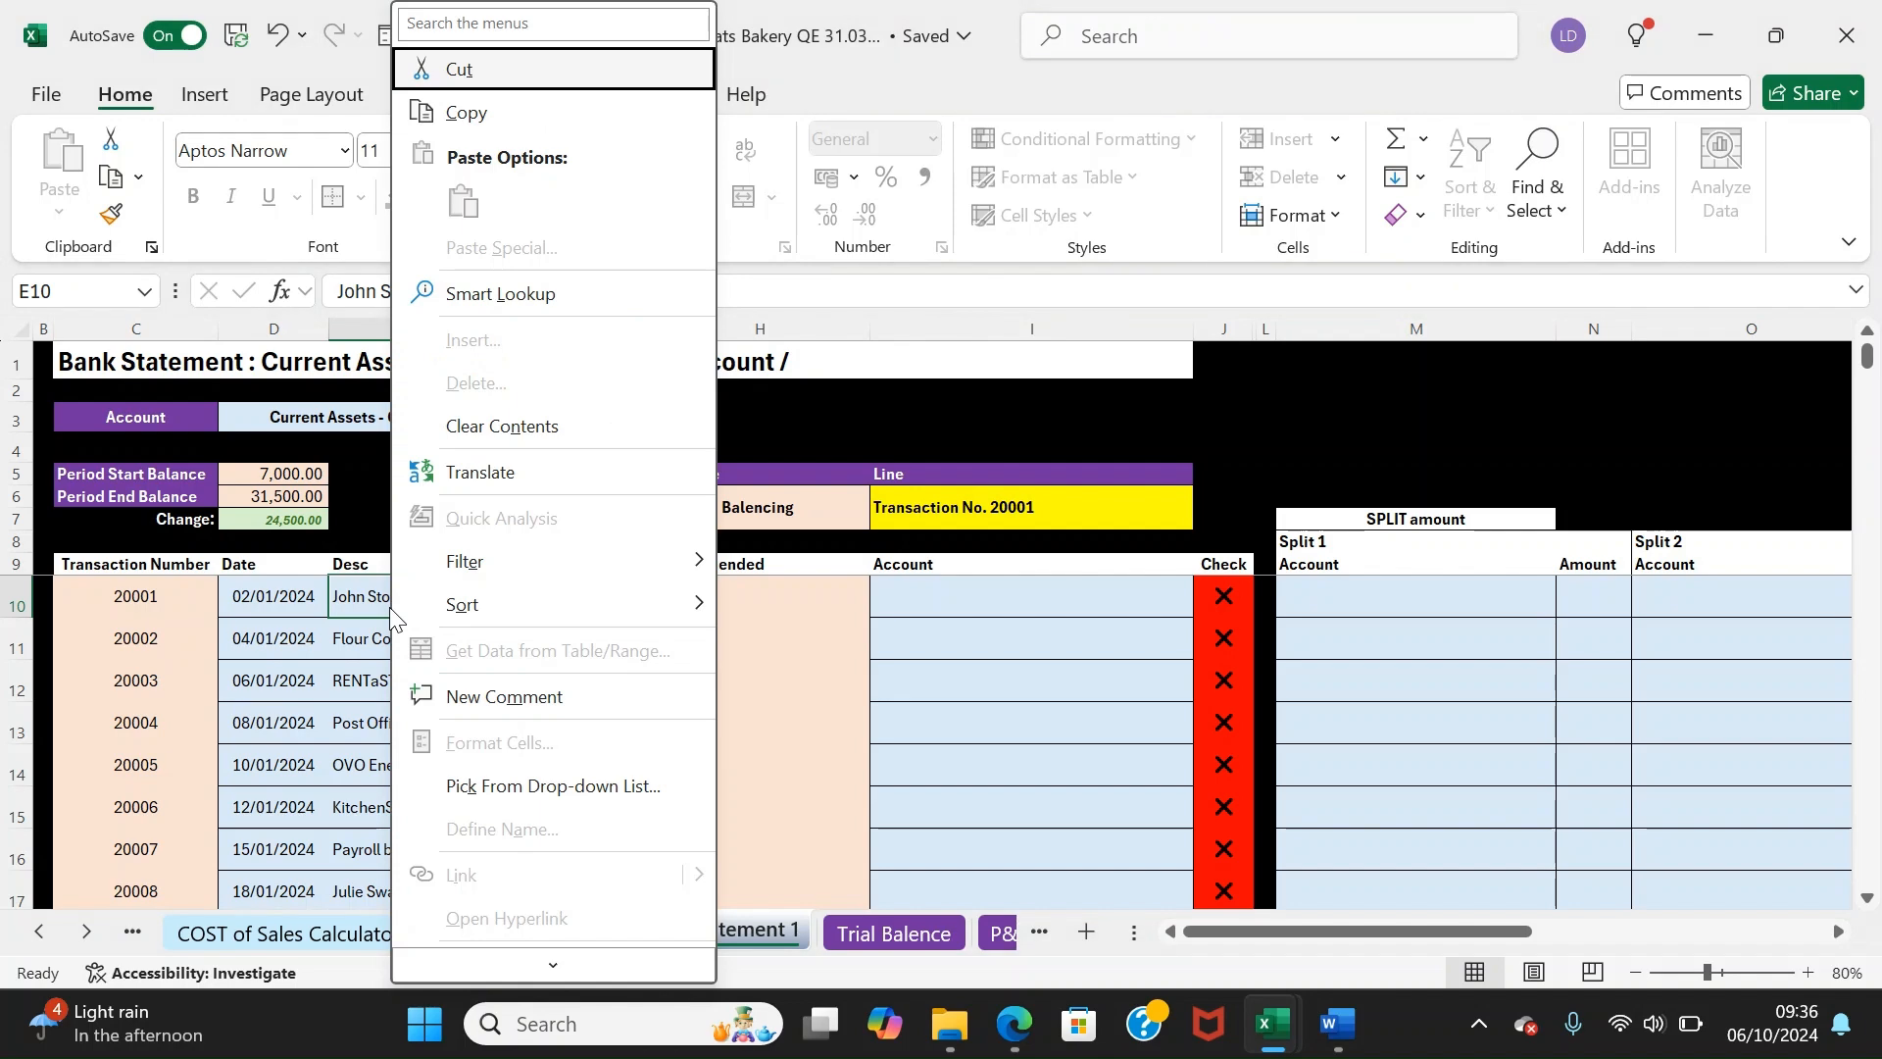
click(526, 114)
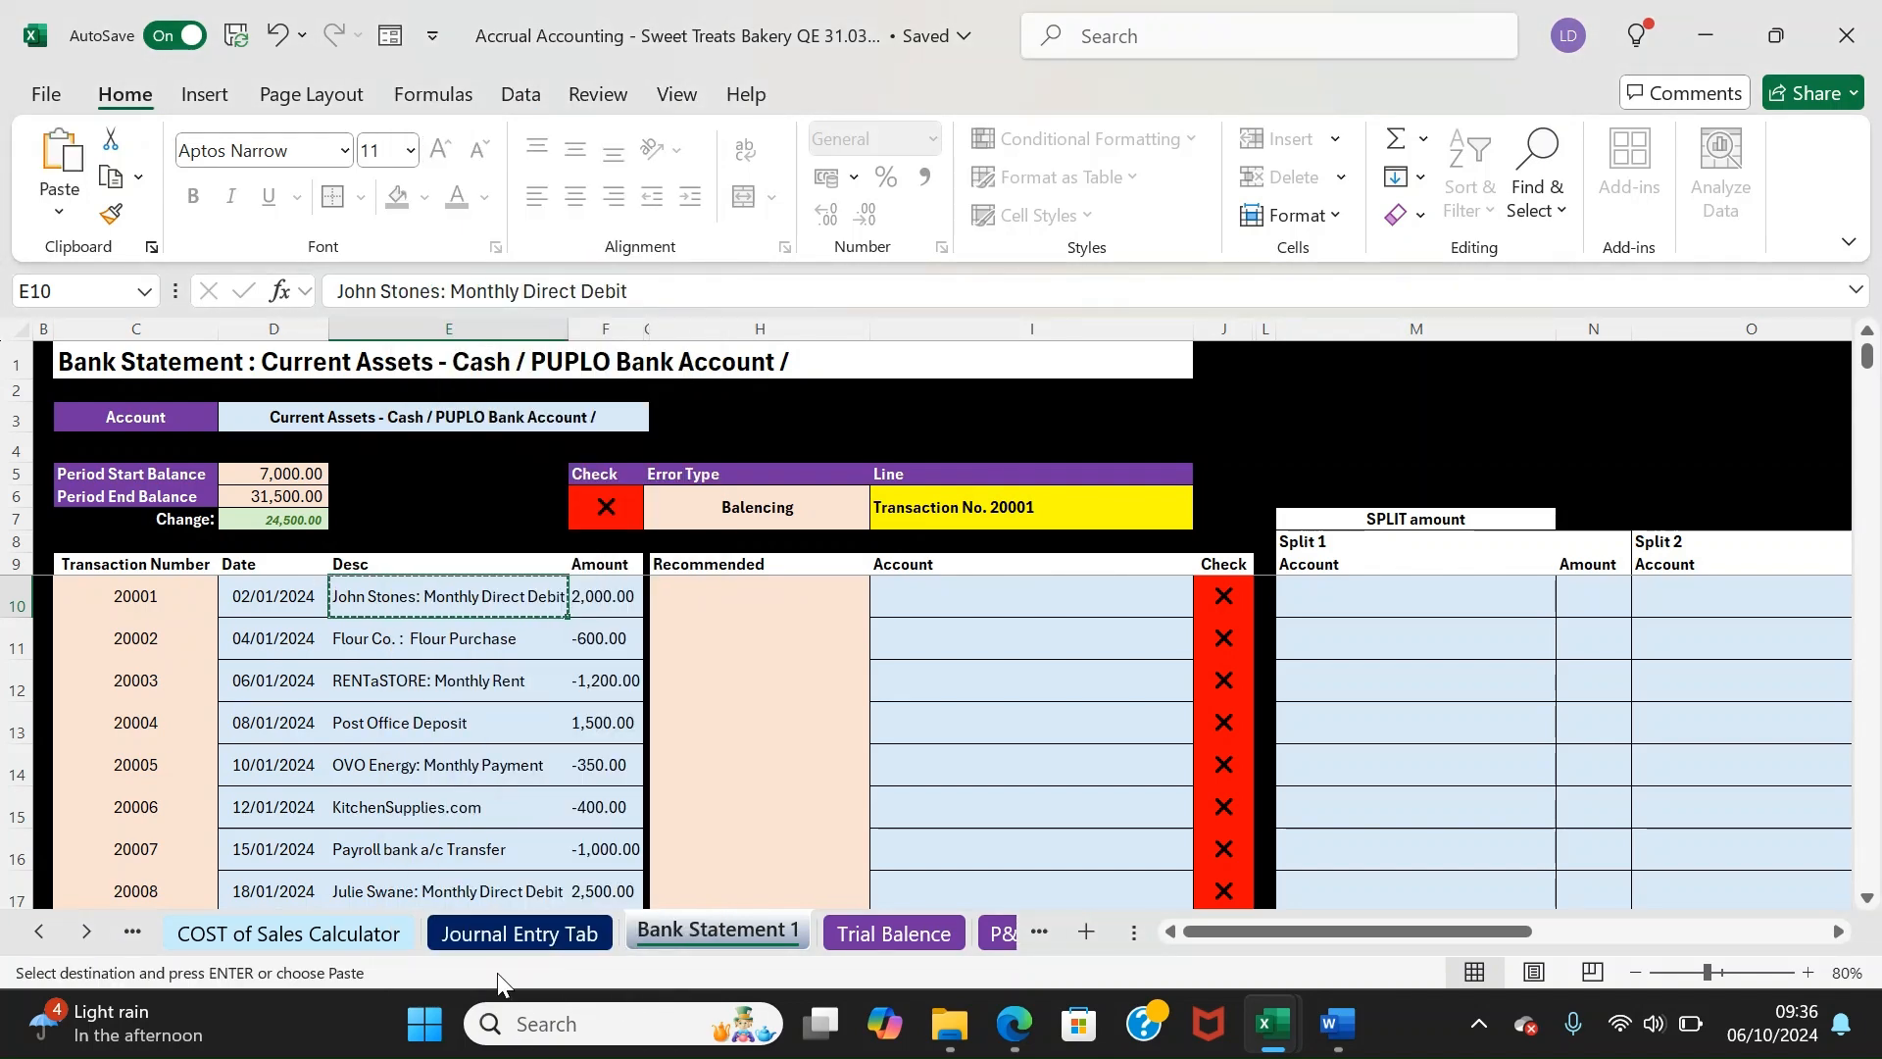
click(134, 933)
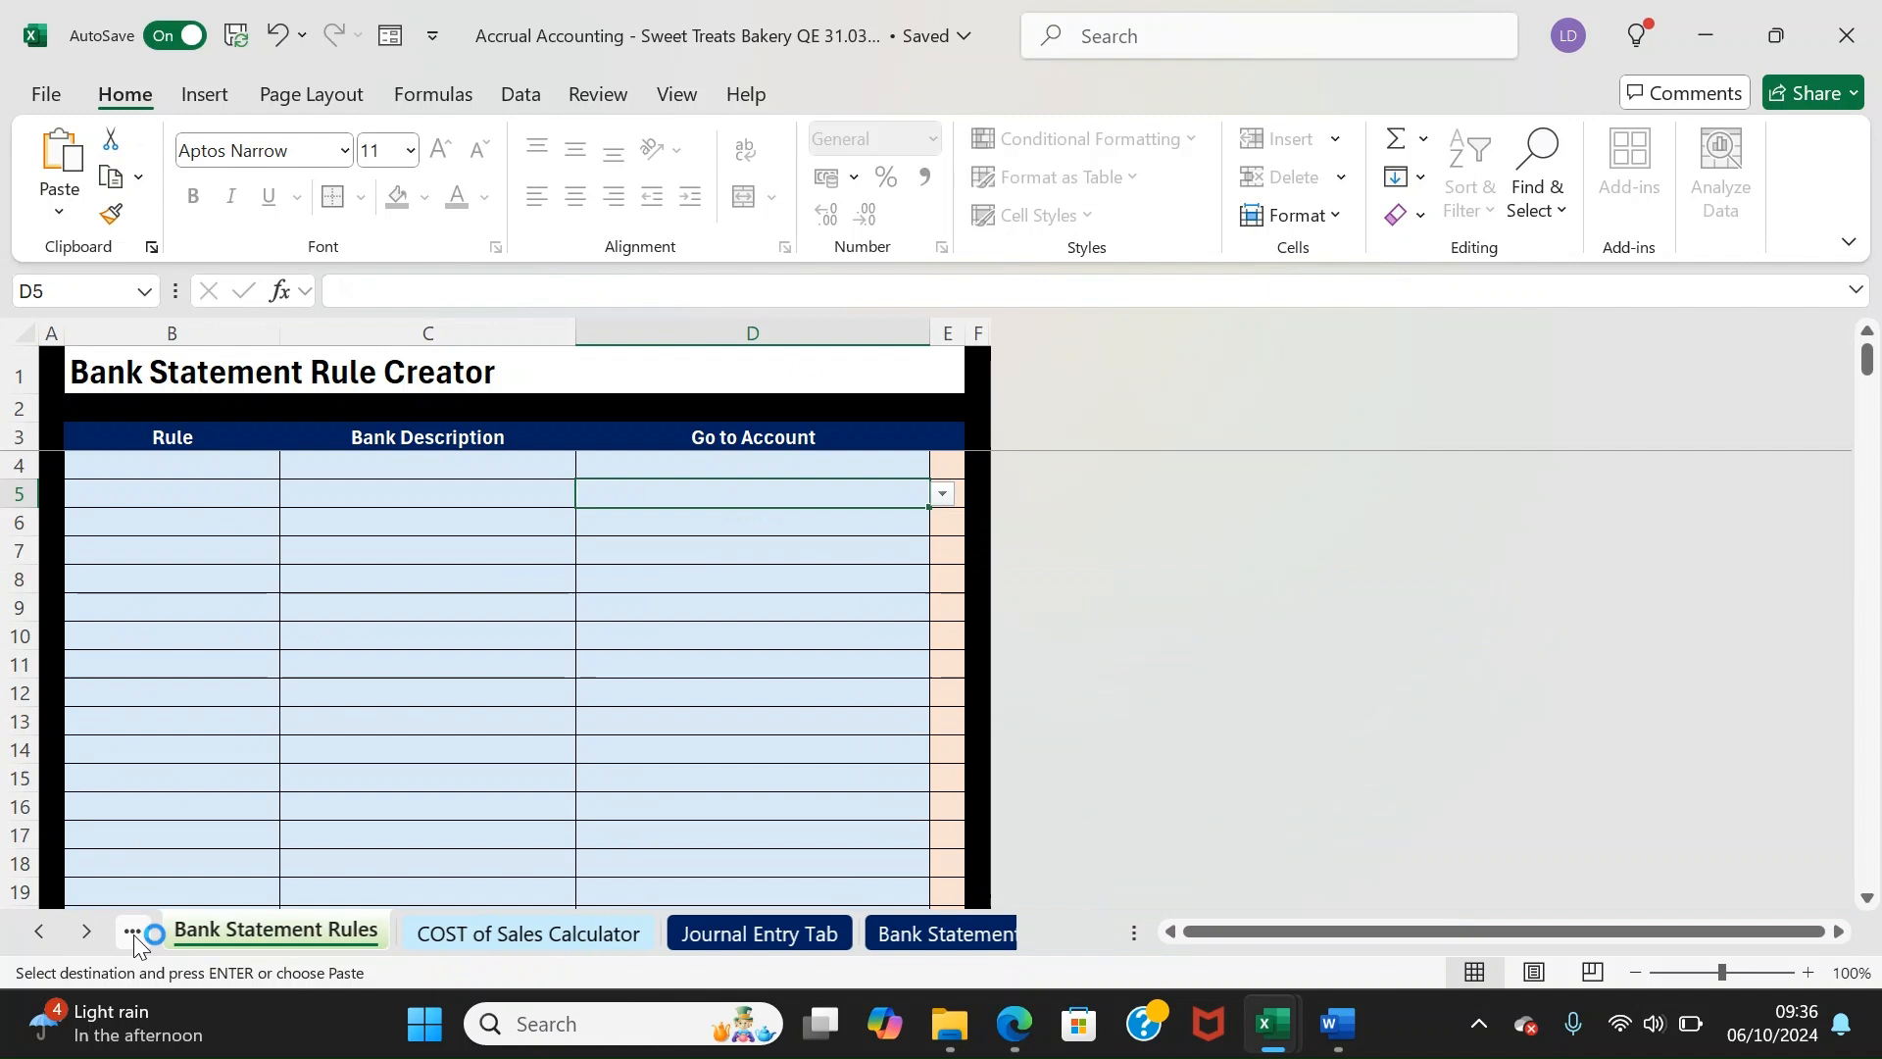
click(349, 464)
right_click(349, 465)
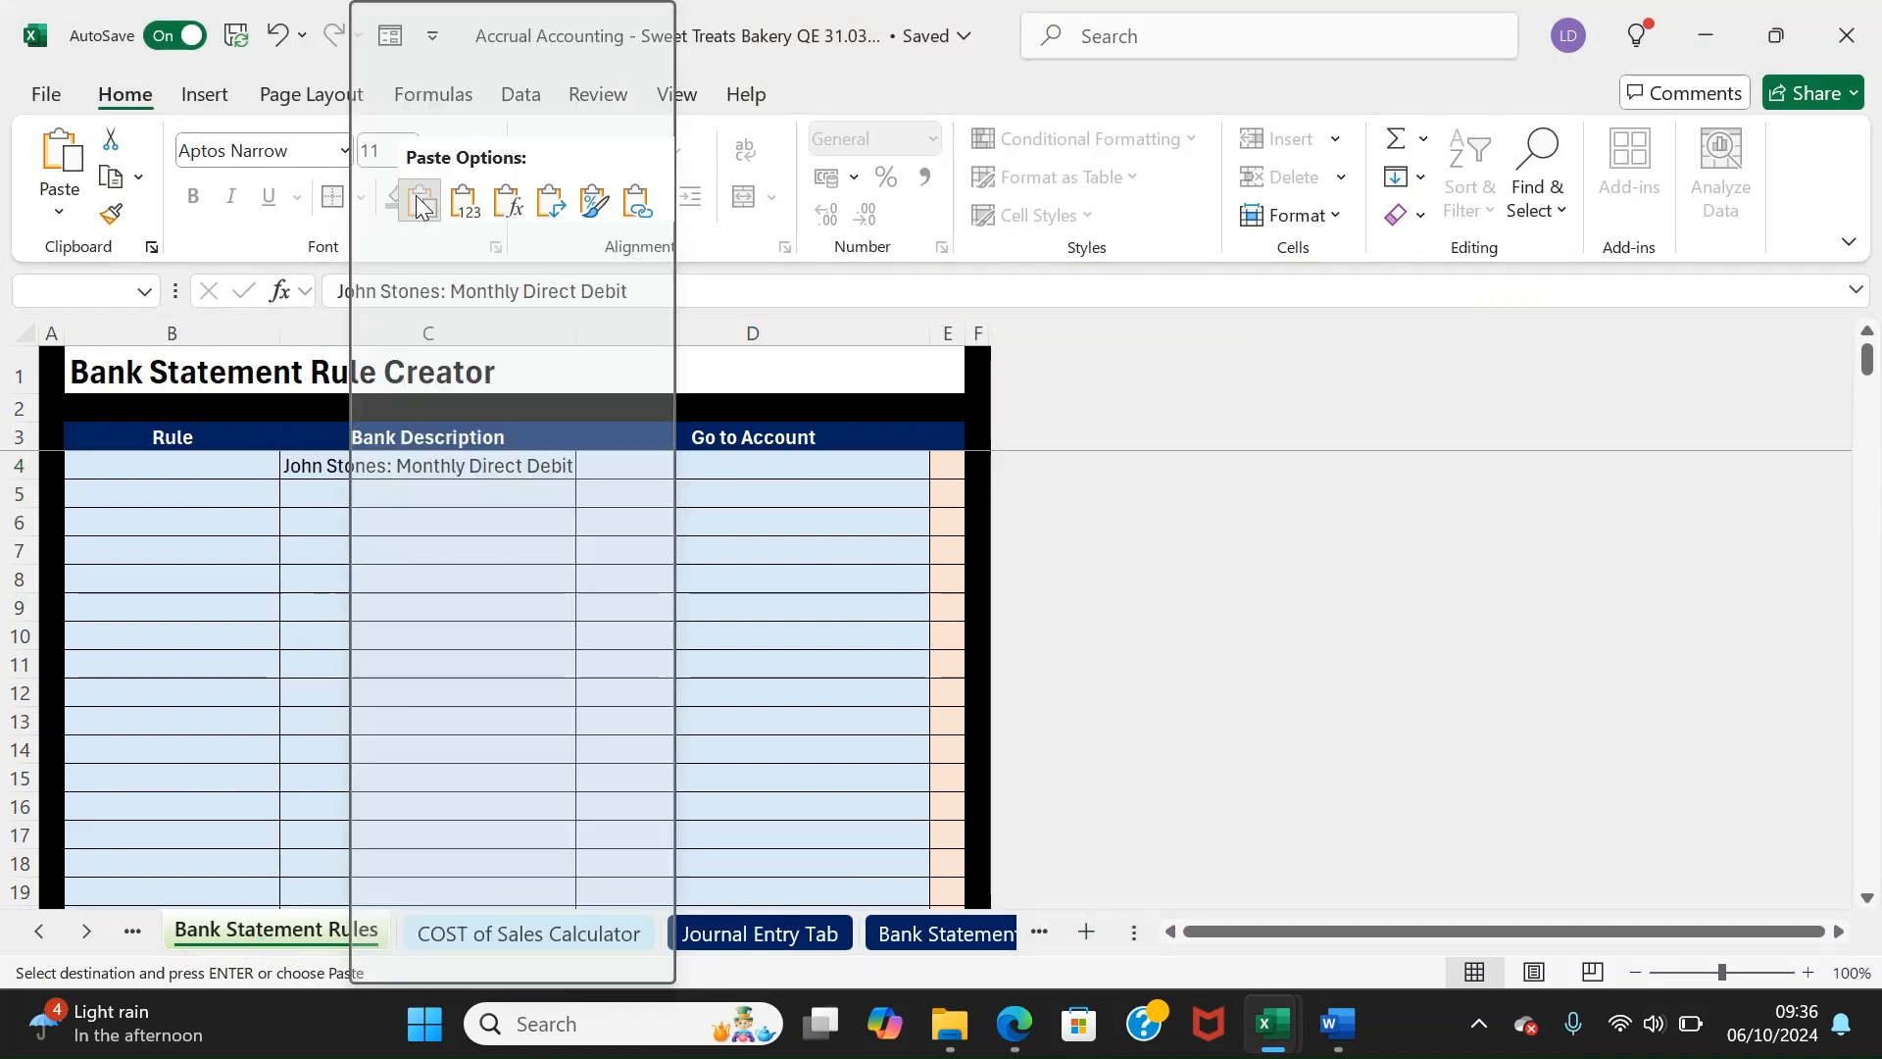
click(418, 200)
click(954, 467)
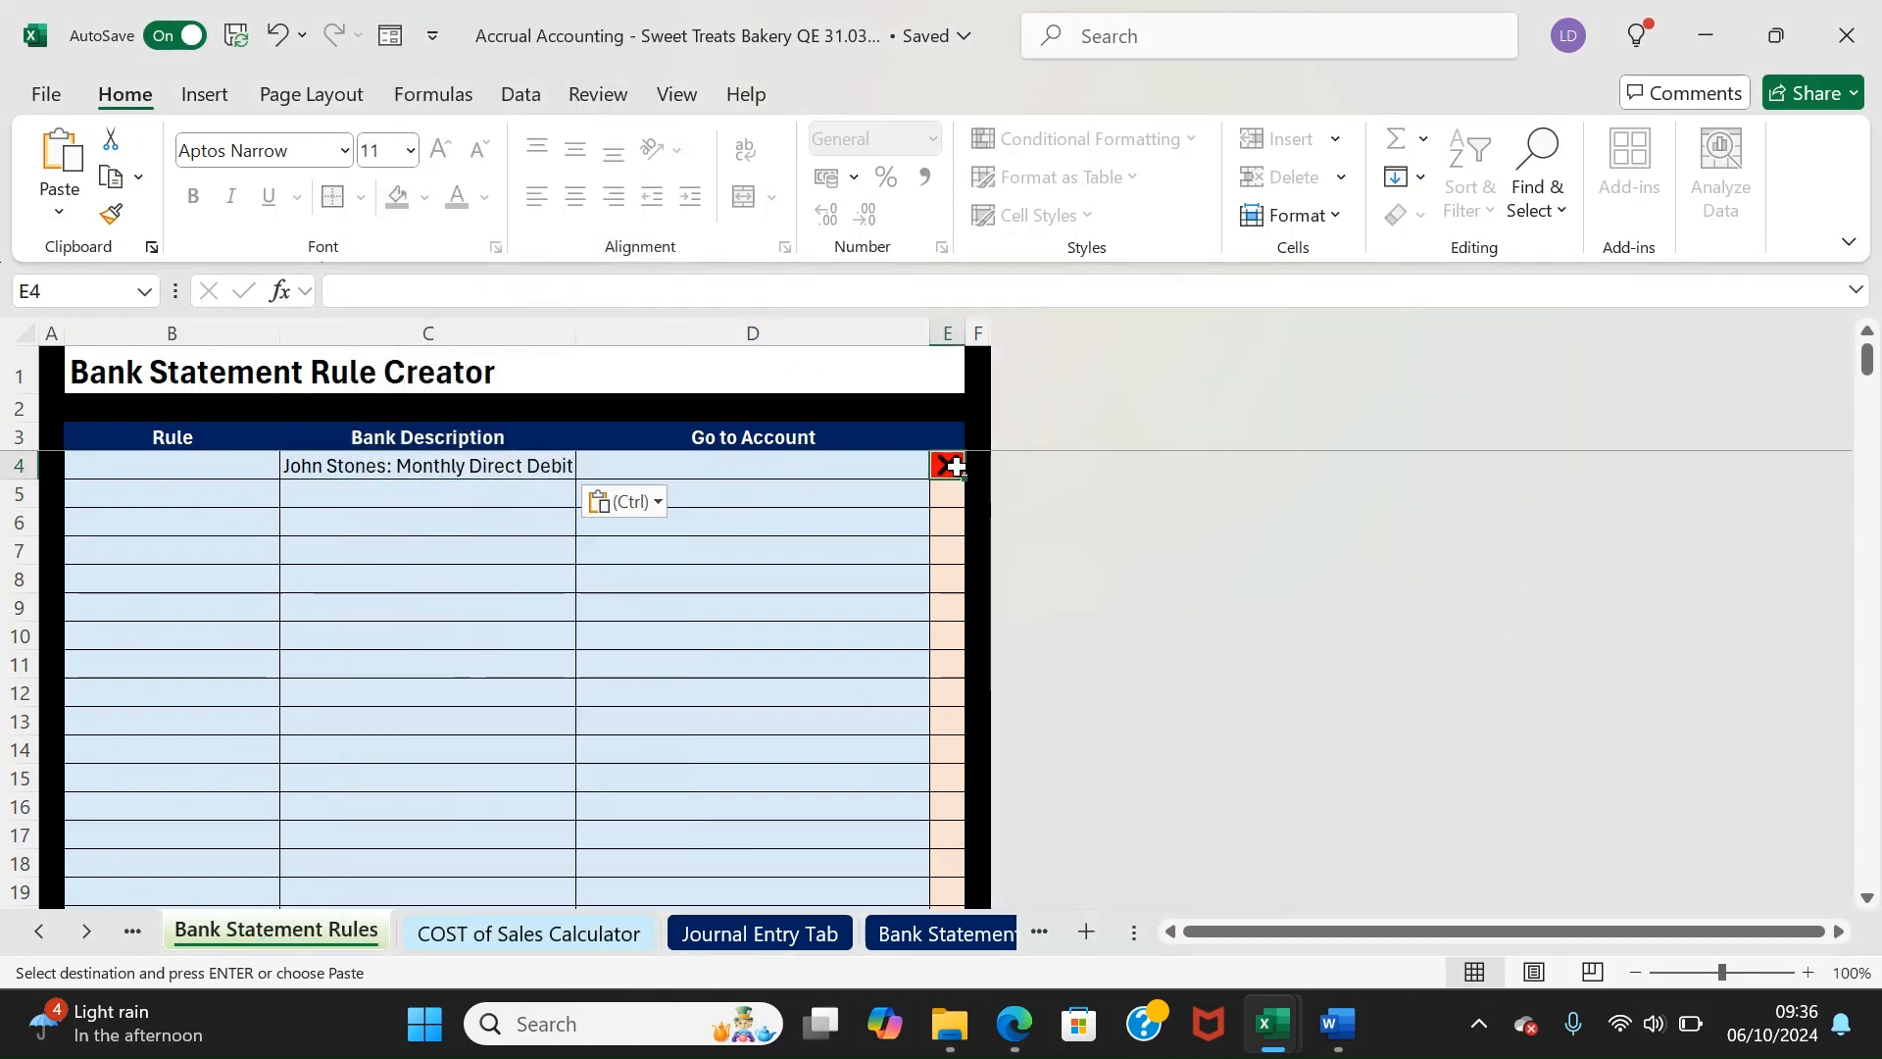
click(324, 466)
Name the rule after the customer's Monthly Debit and map it to Revenue - Subscription Revenue
click(146, 465)
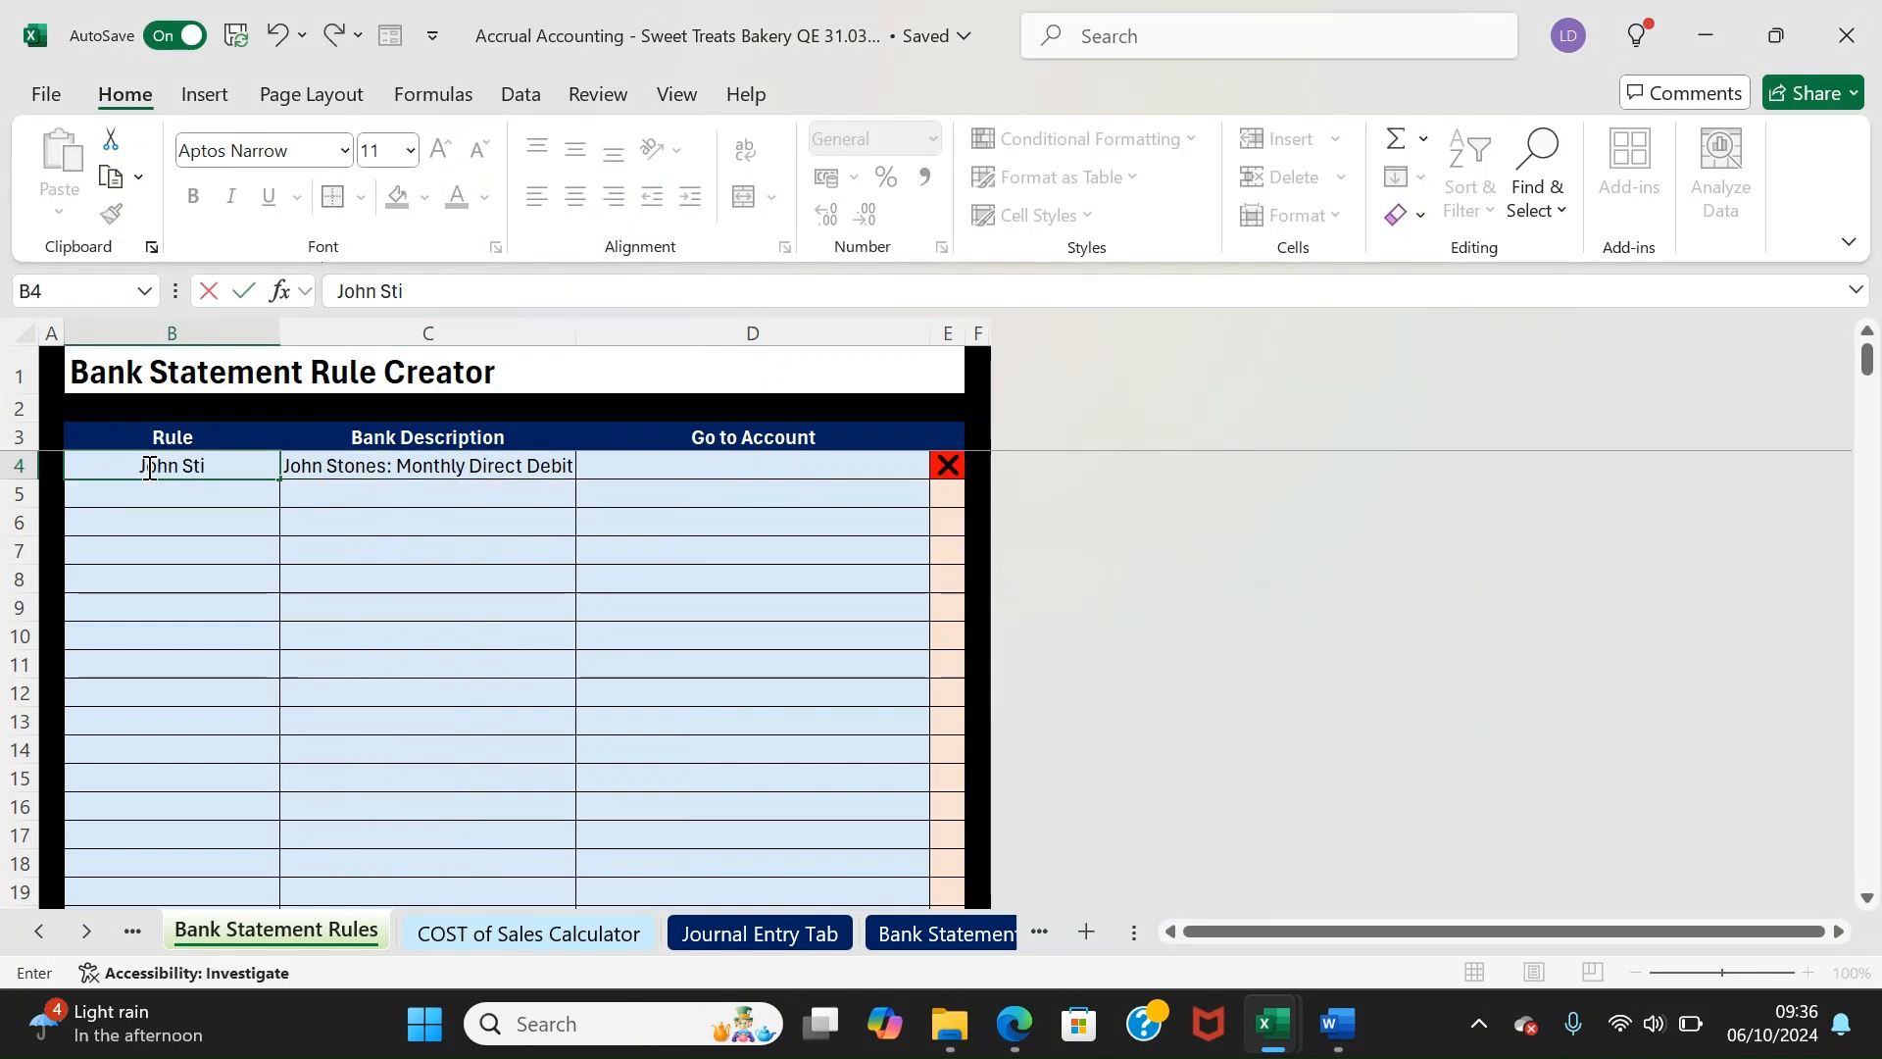
text( Monthly)
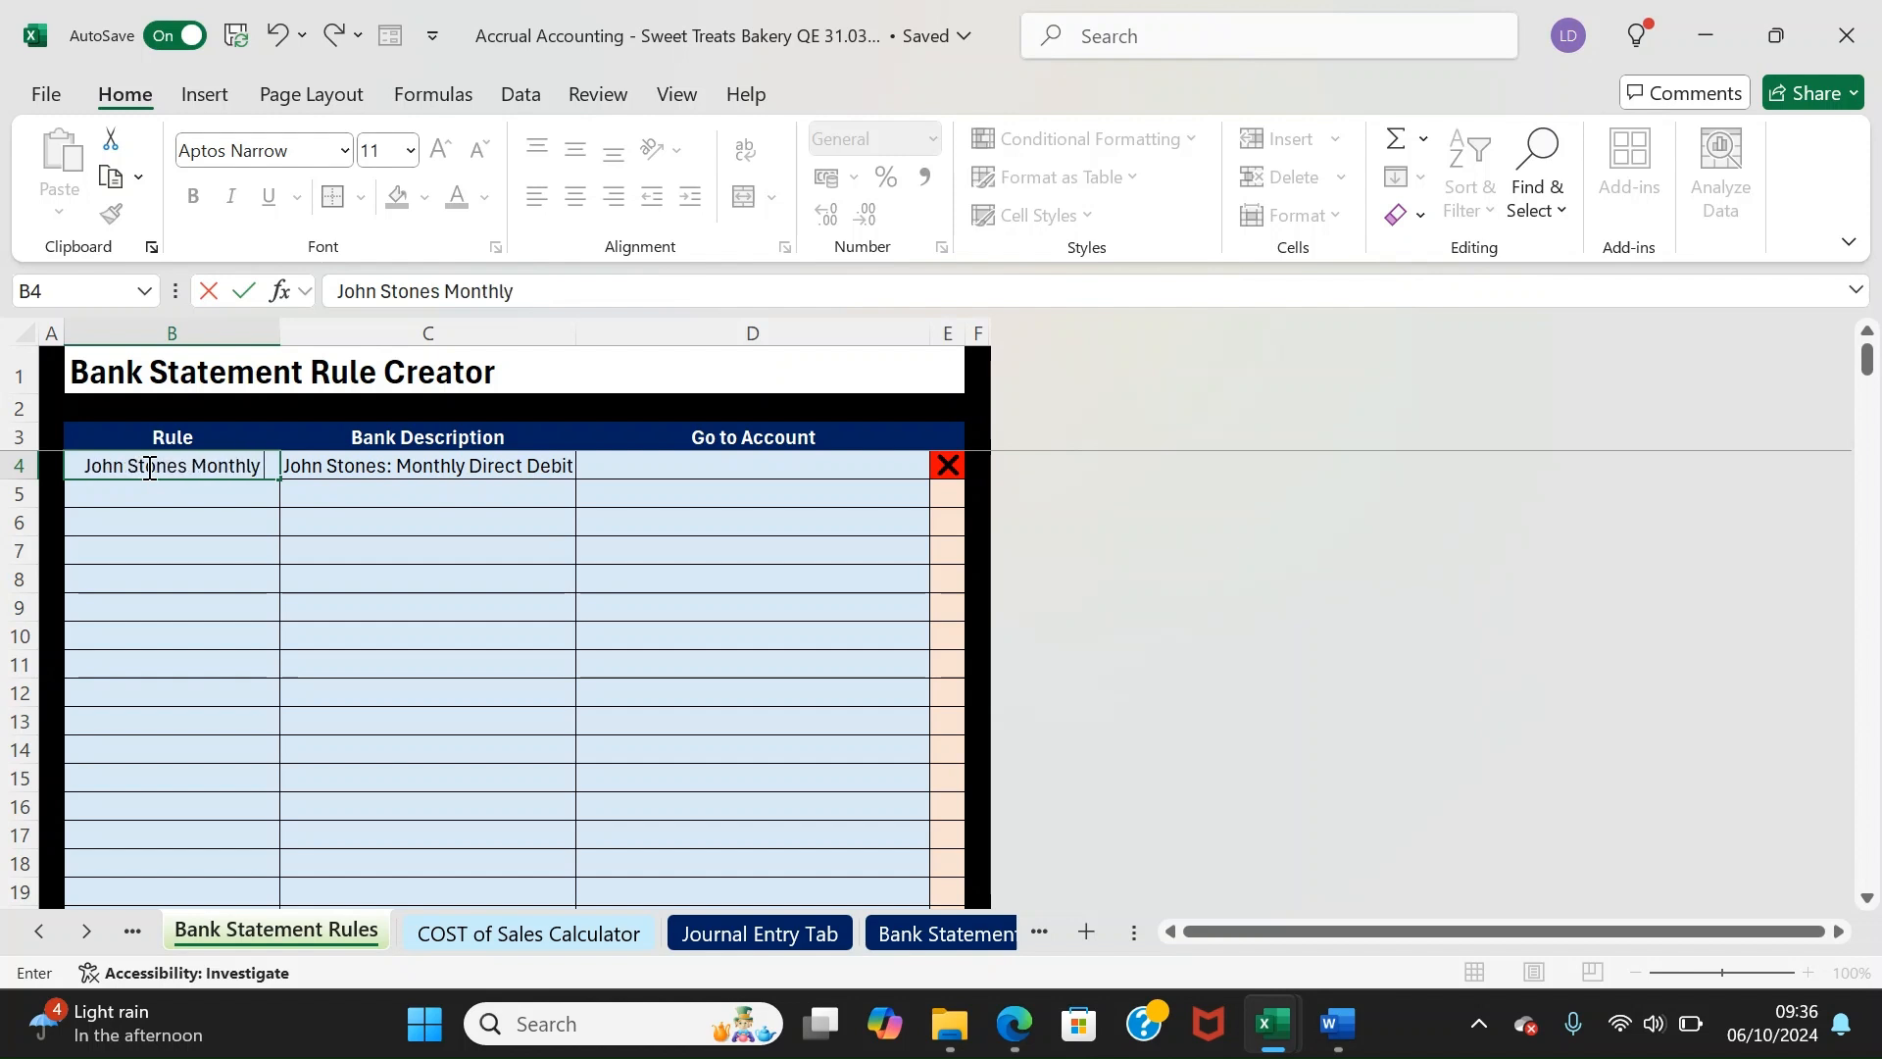
text( Debit)
key(Return)
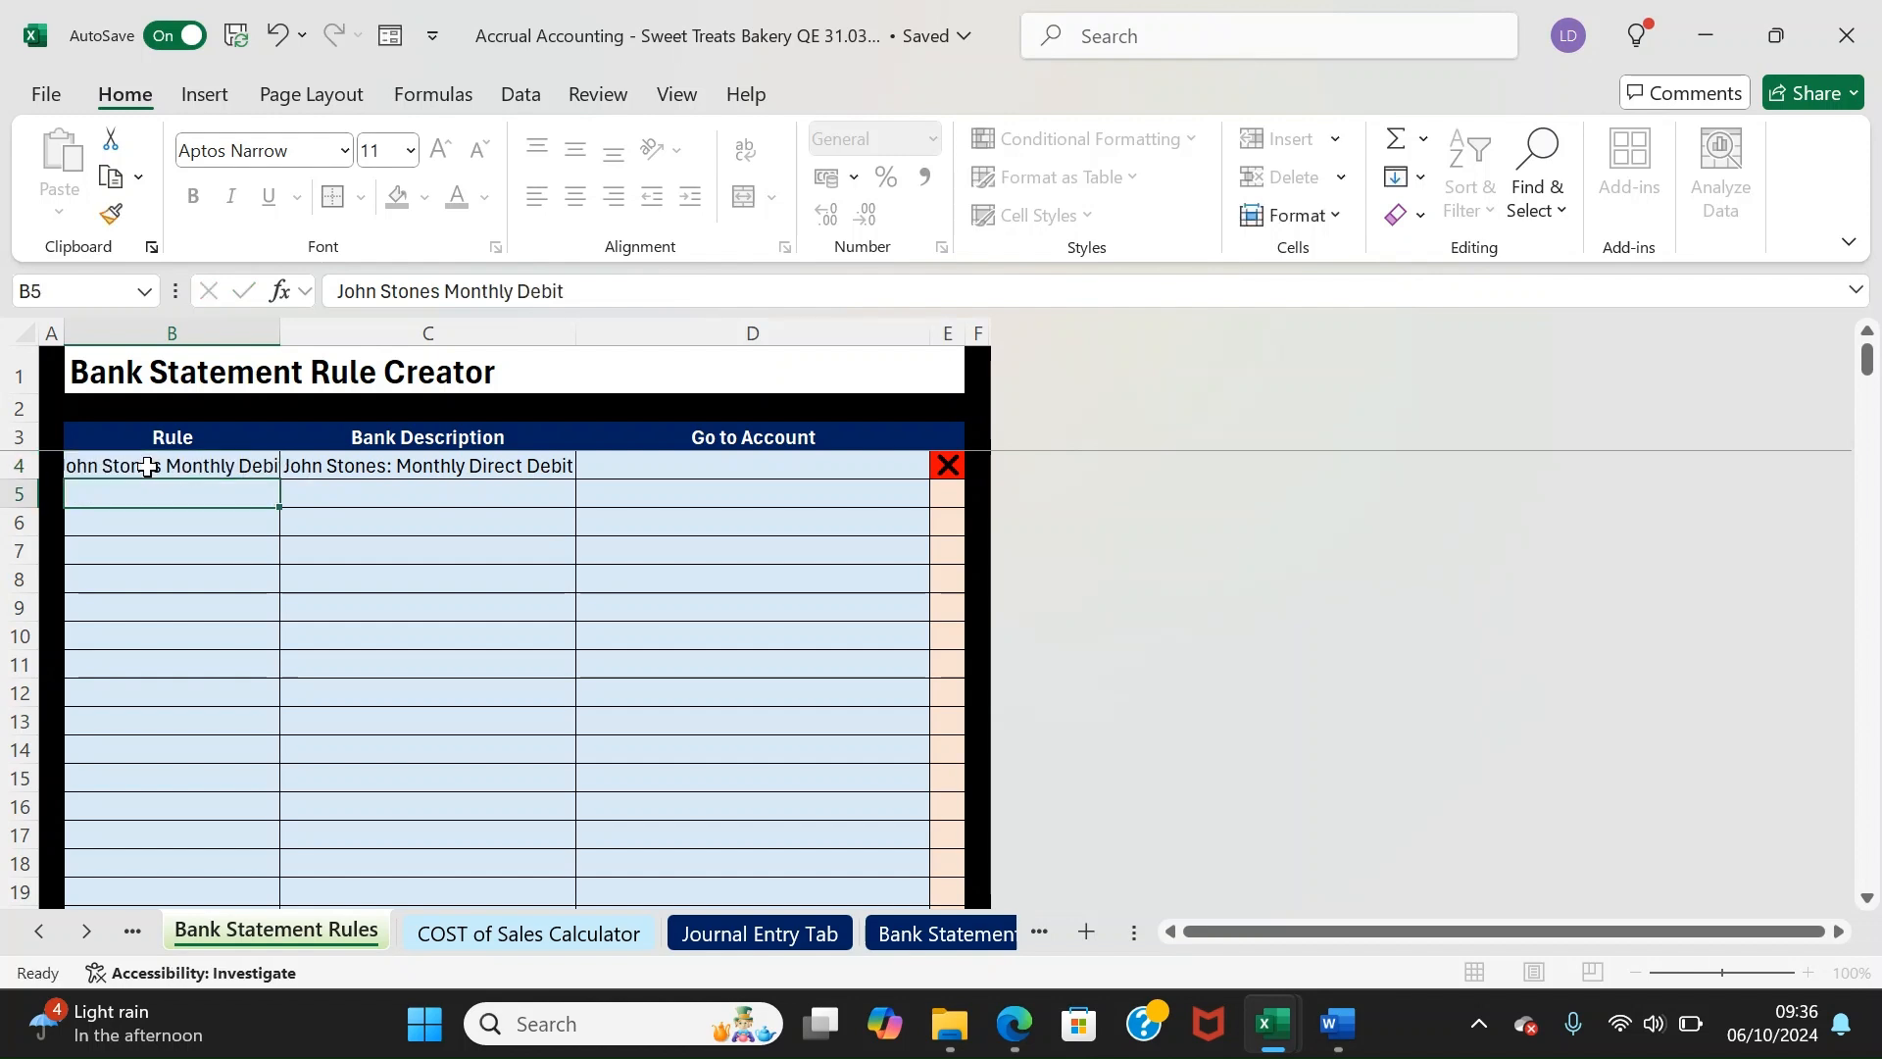
key(Right)
key(Right)
key(Up)
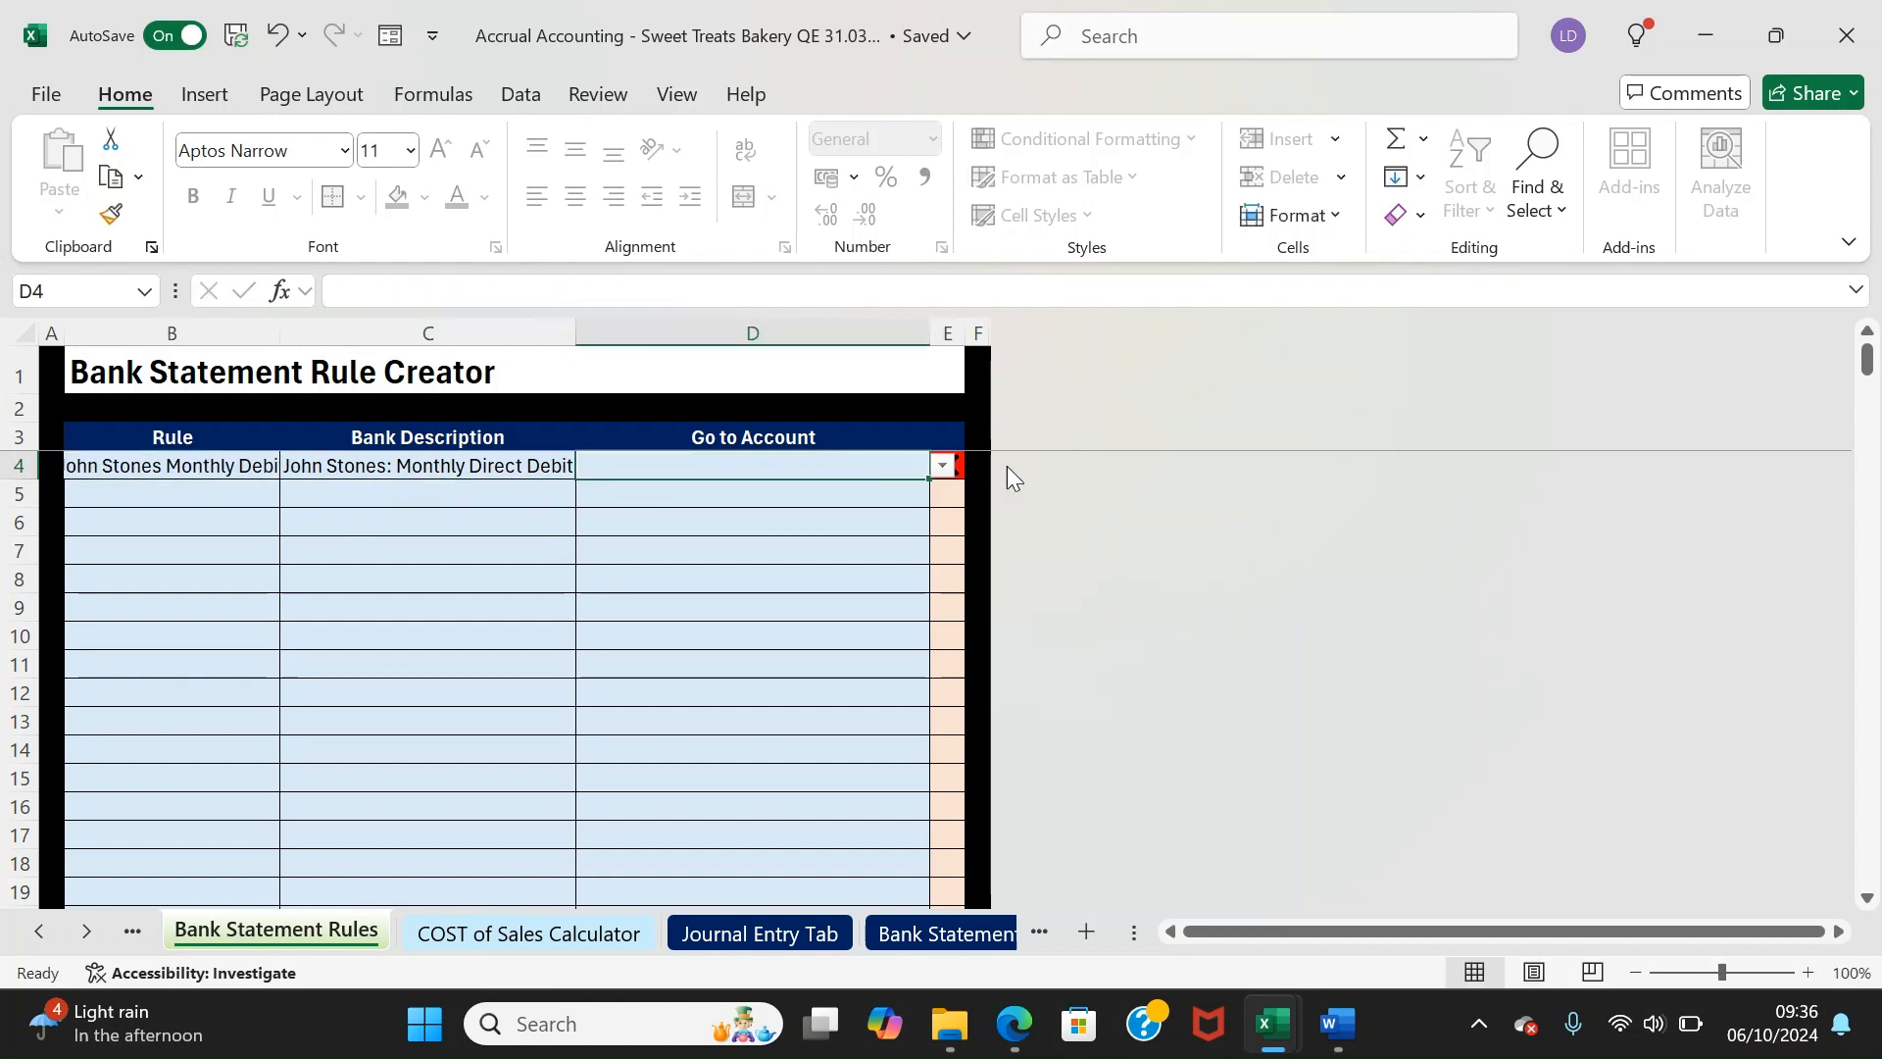
click(945, 468)
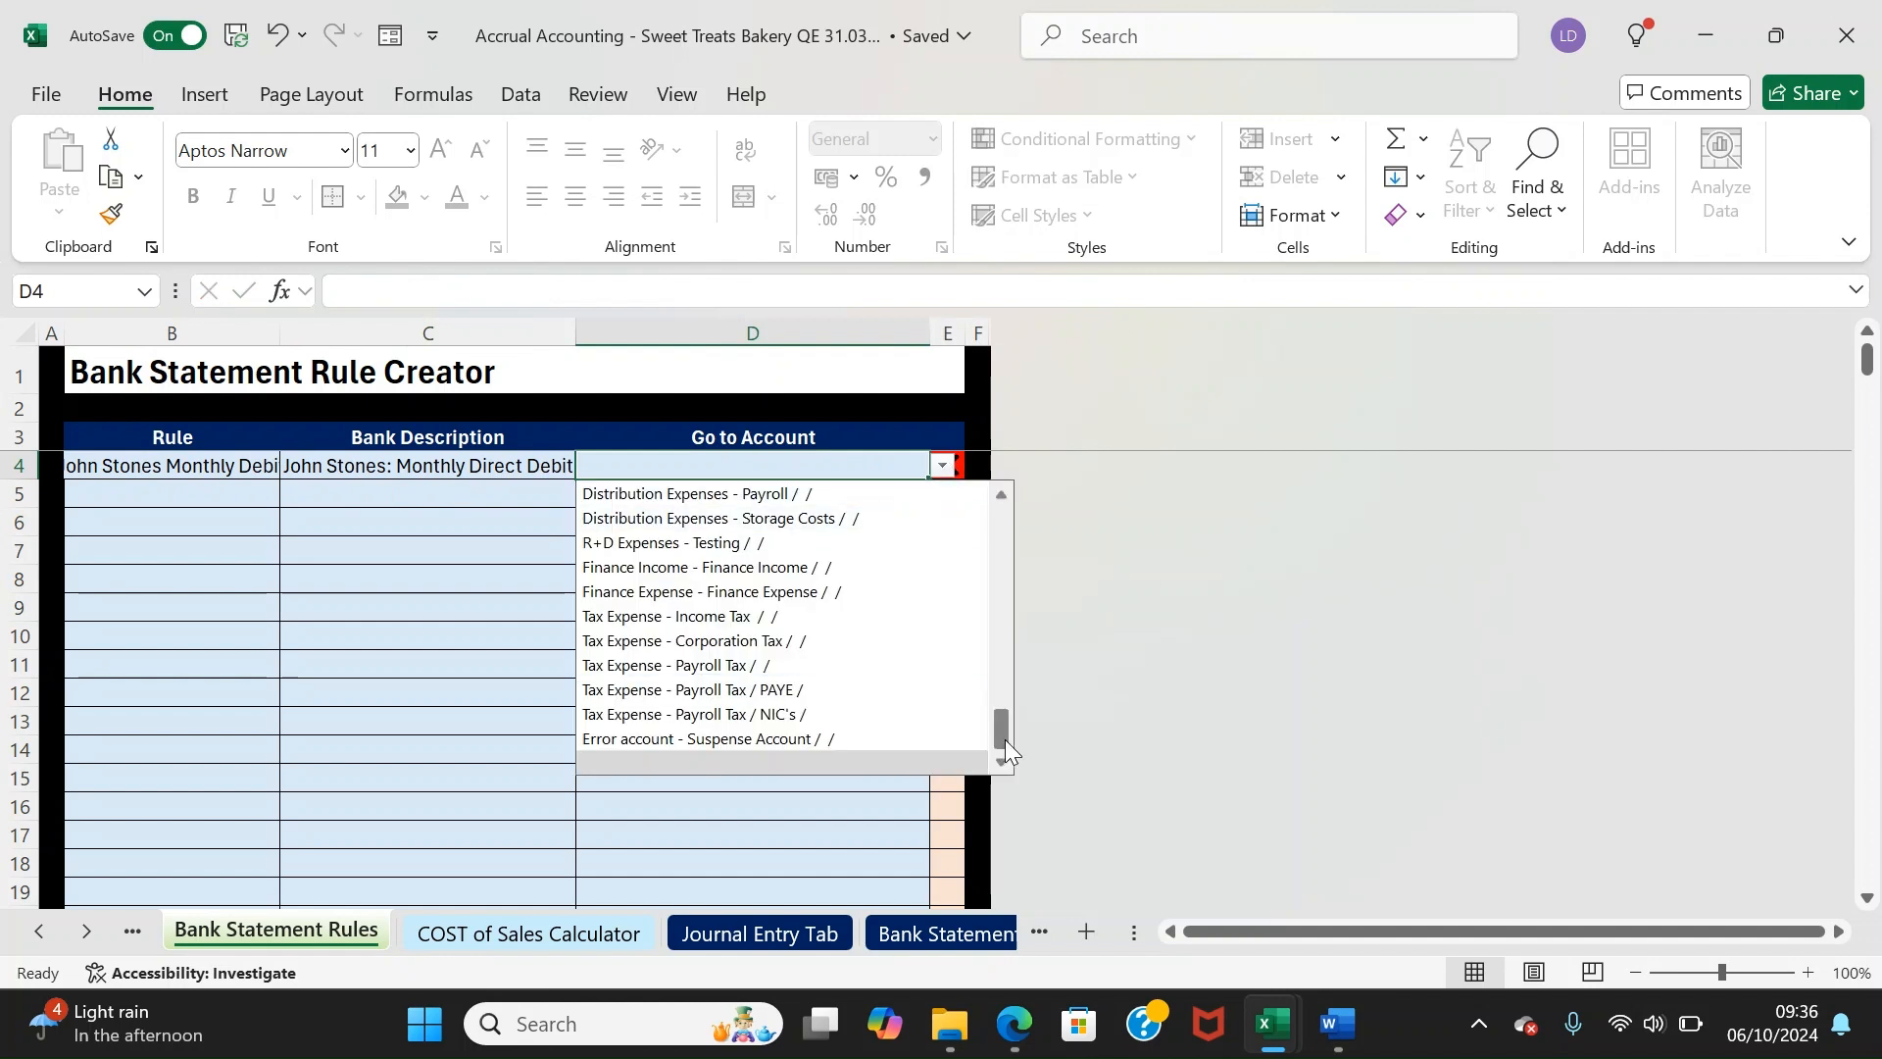
text(sub)
key(Return)
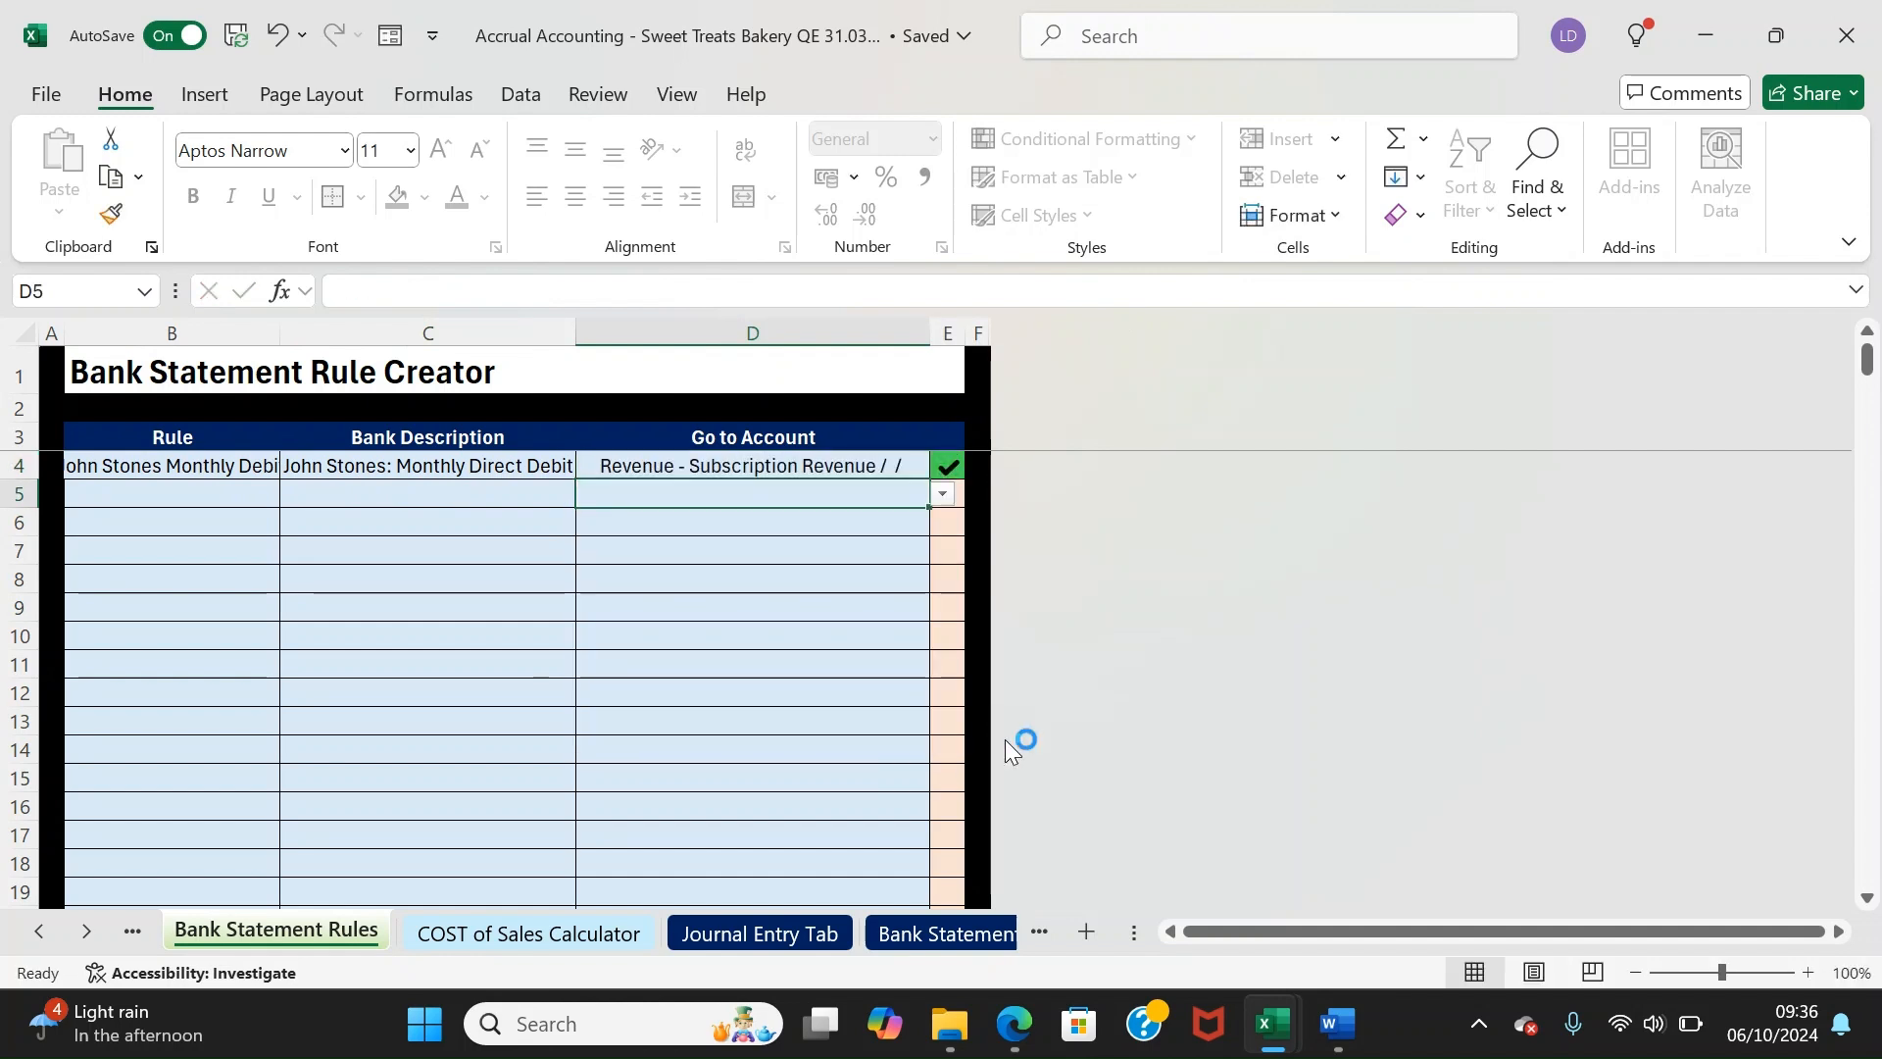
key(Up)
key(Left)
key(Left)
key(Right)
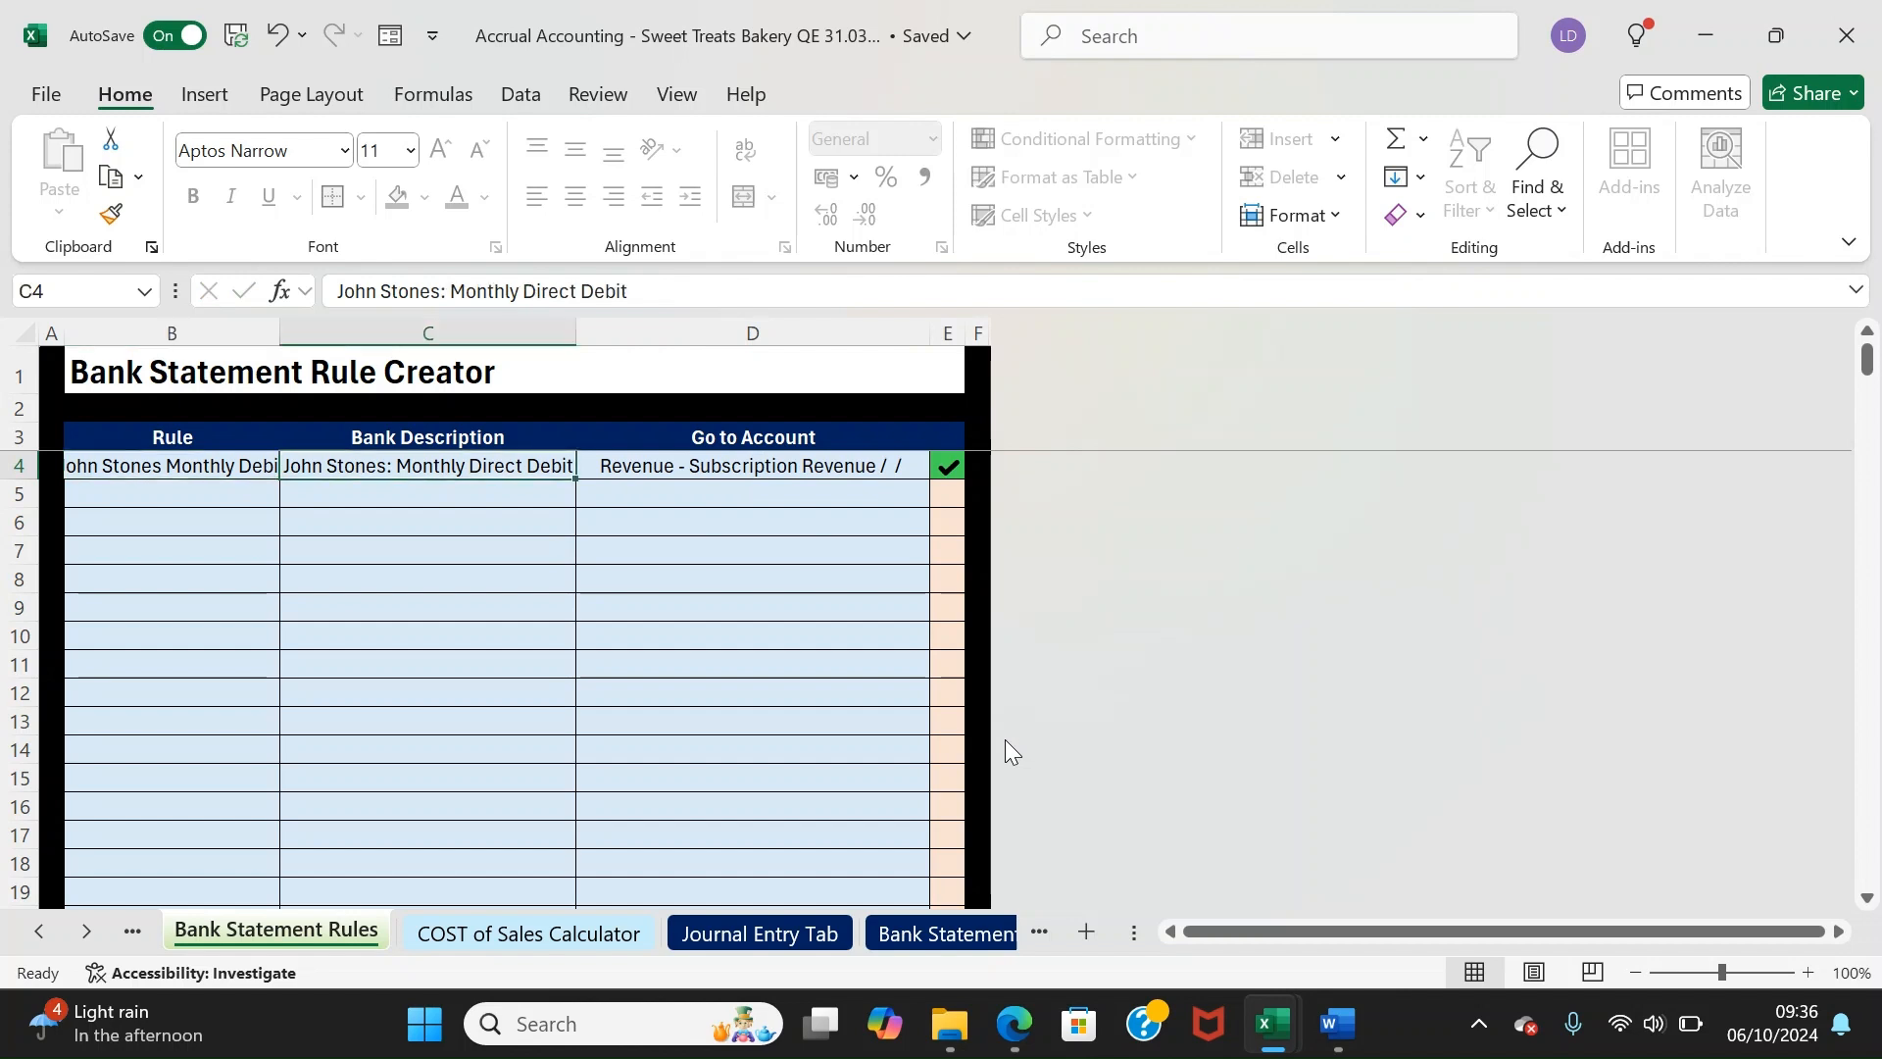
key(Right)
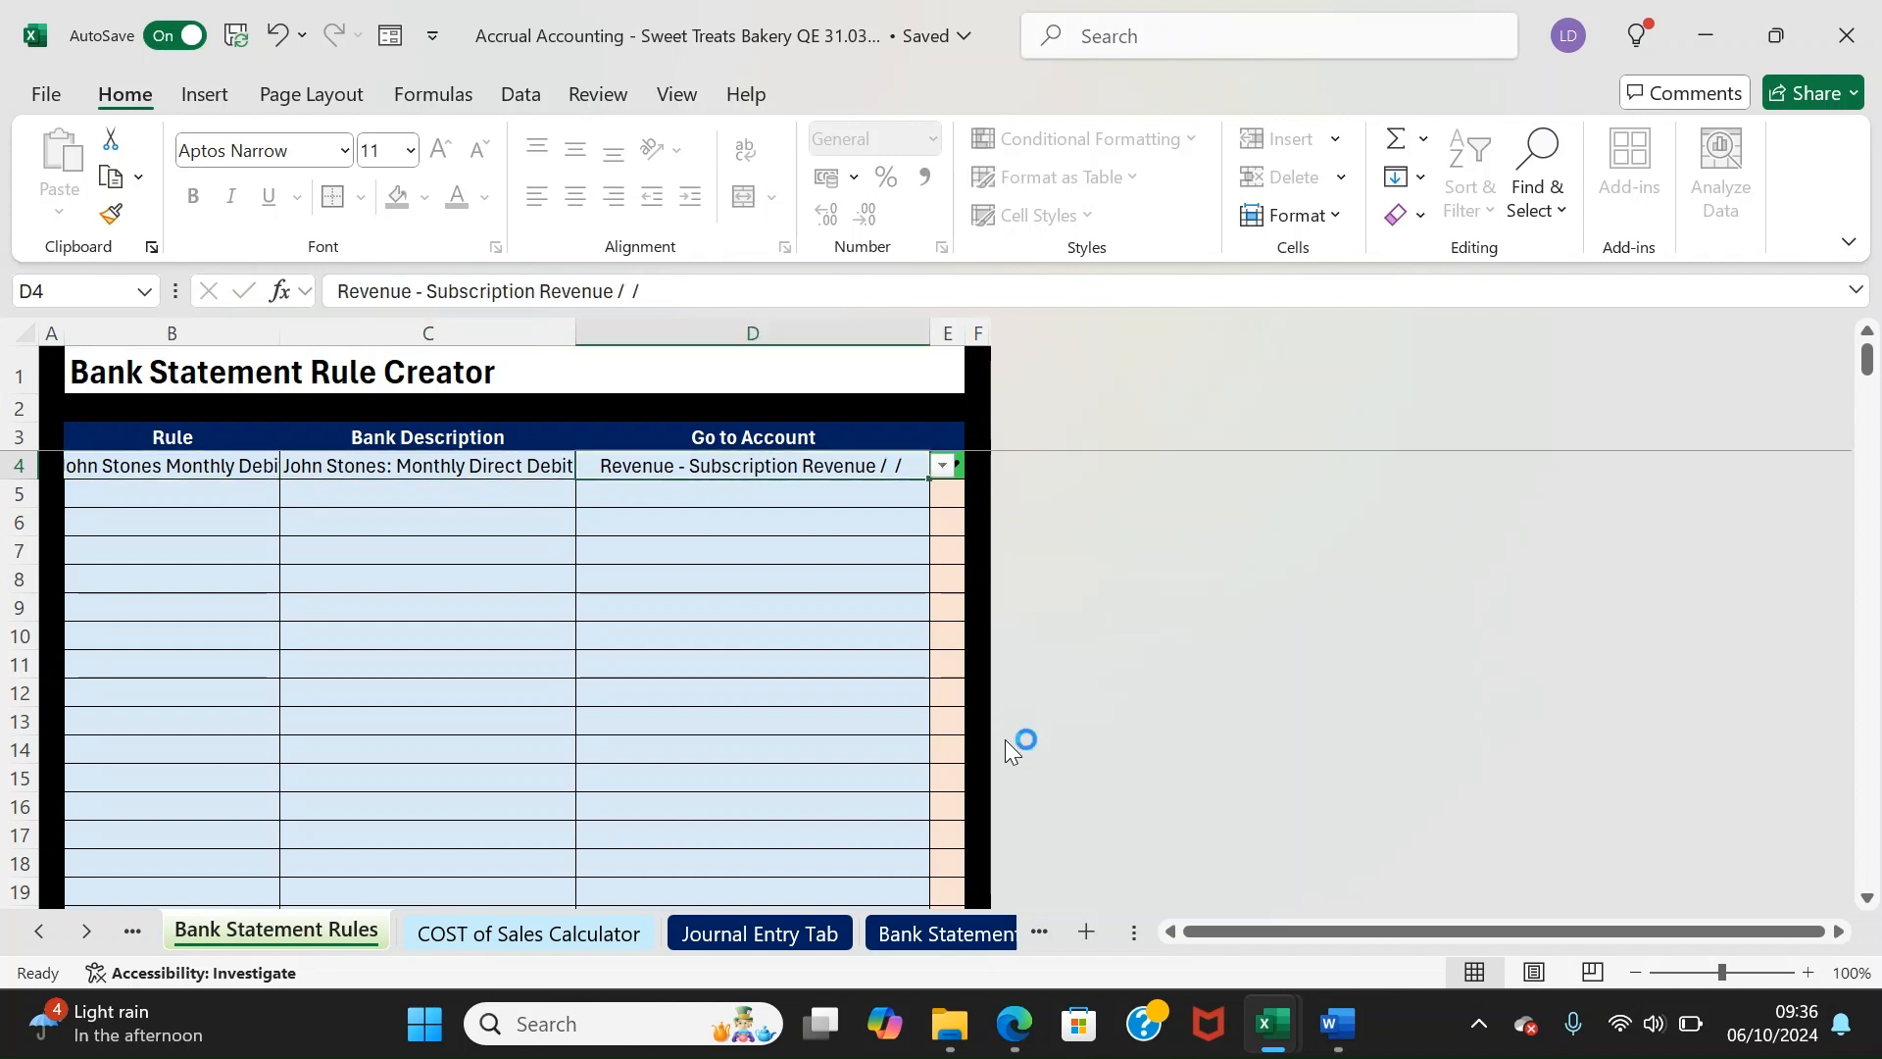
key(Down)
key(Left)
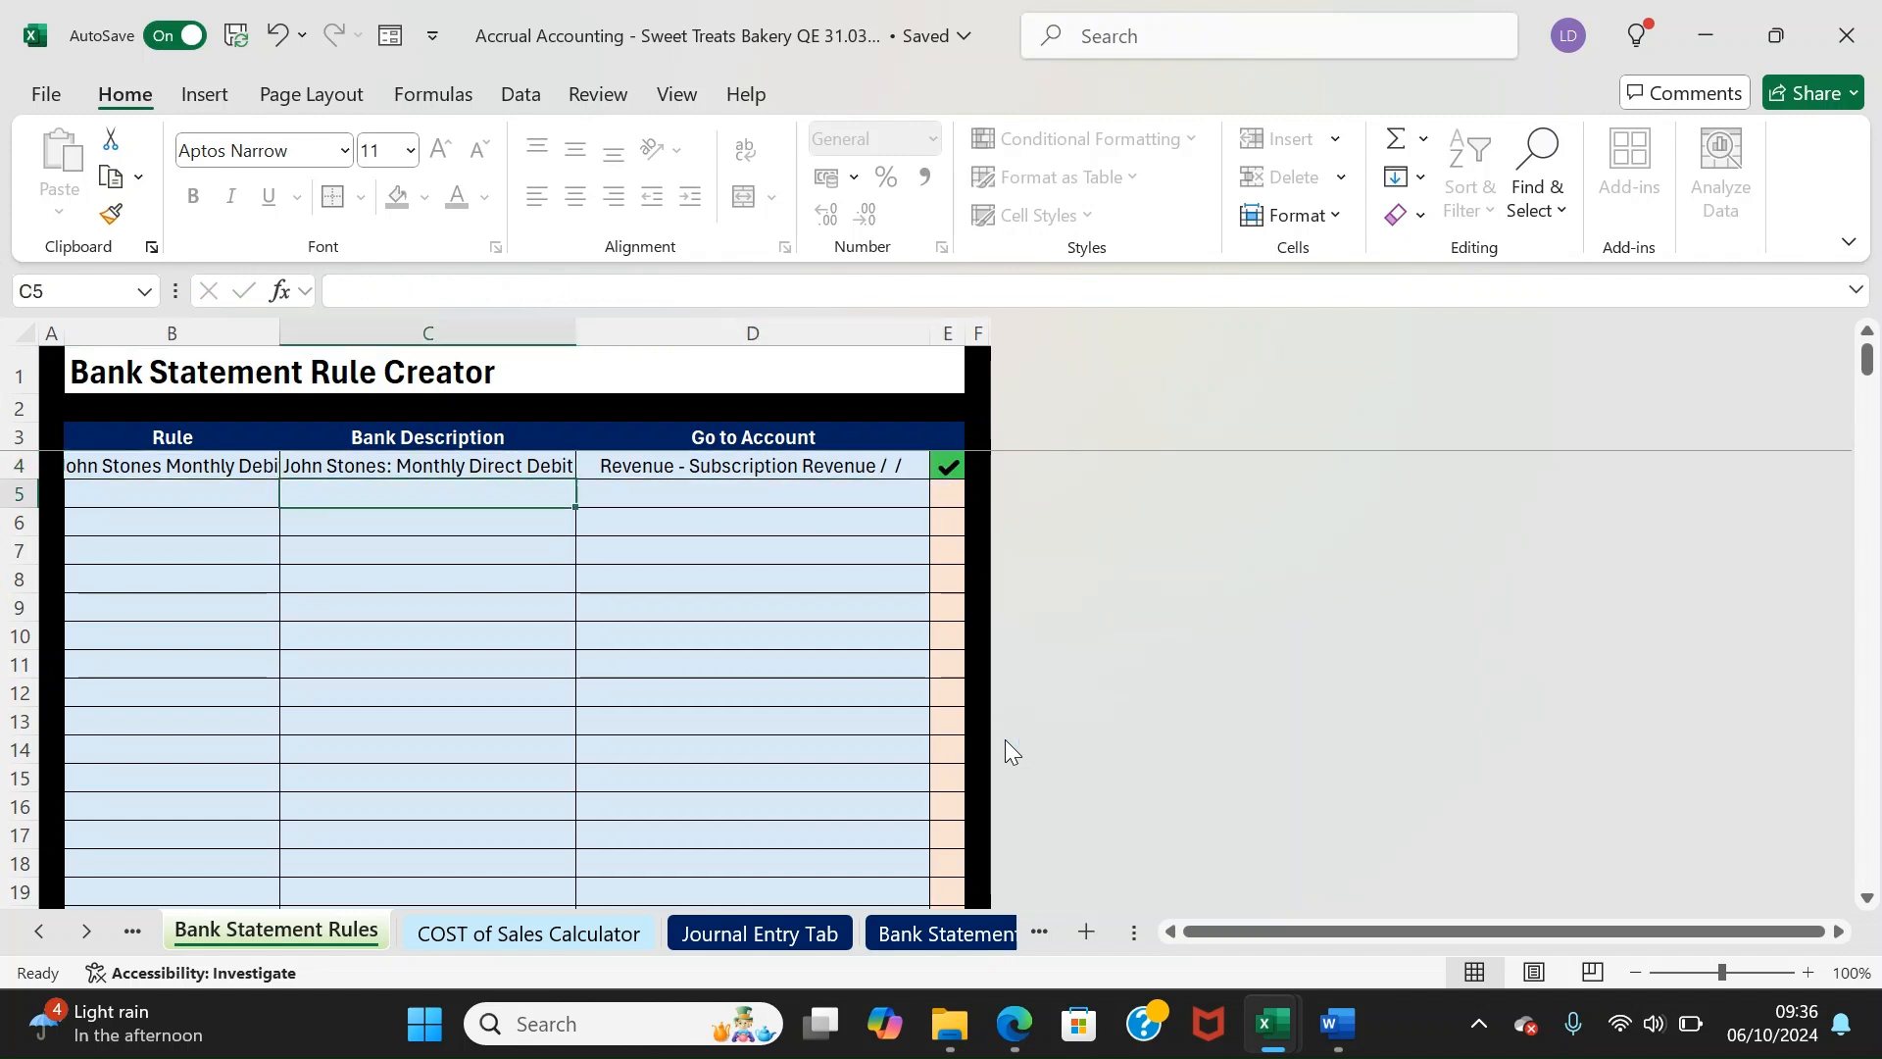
key(Left)
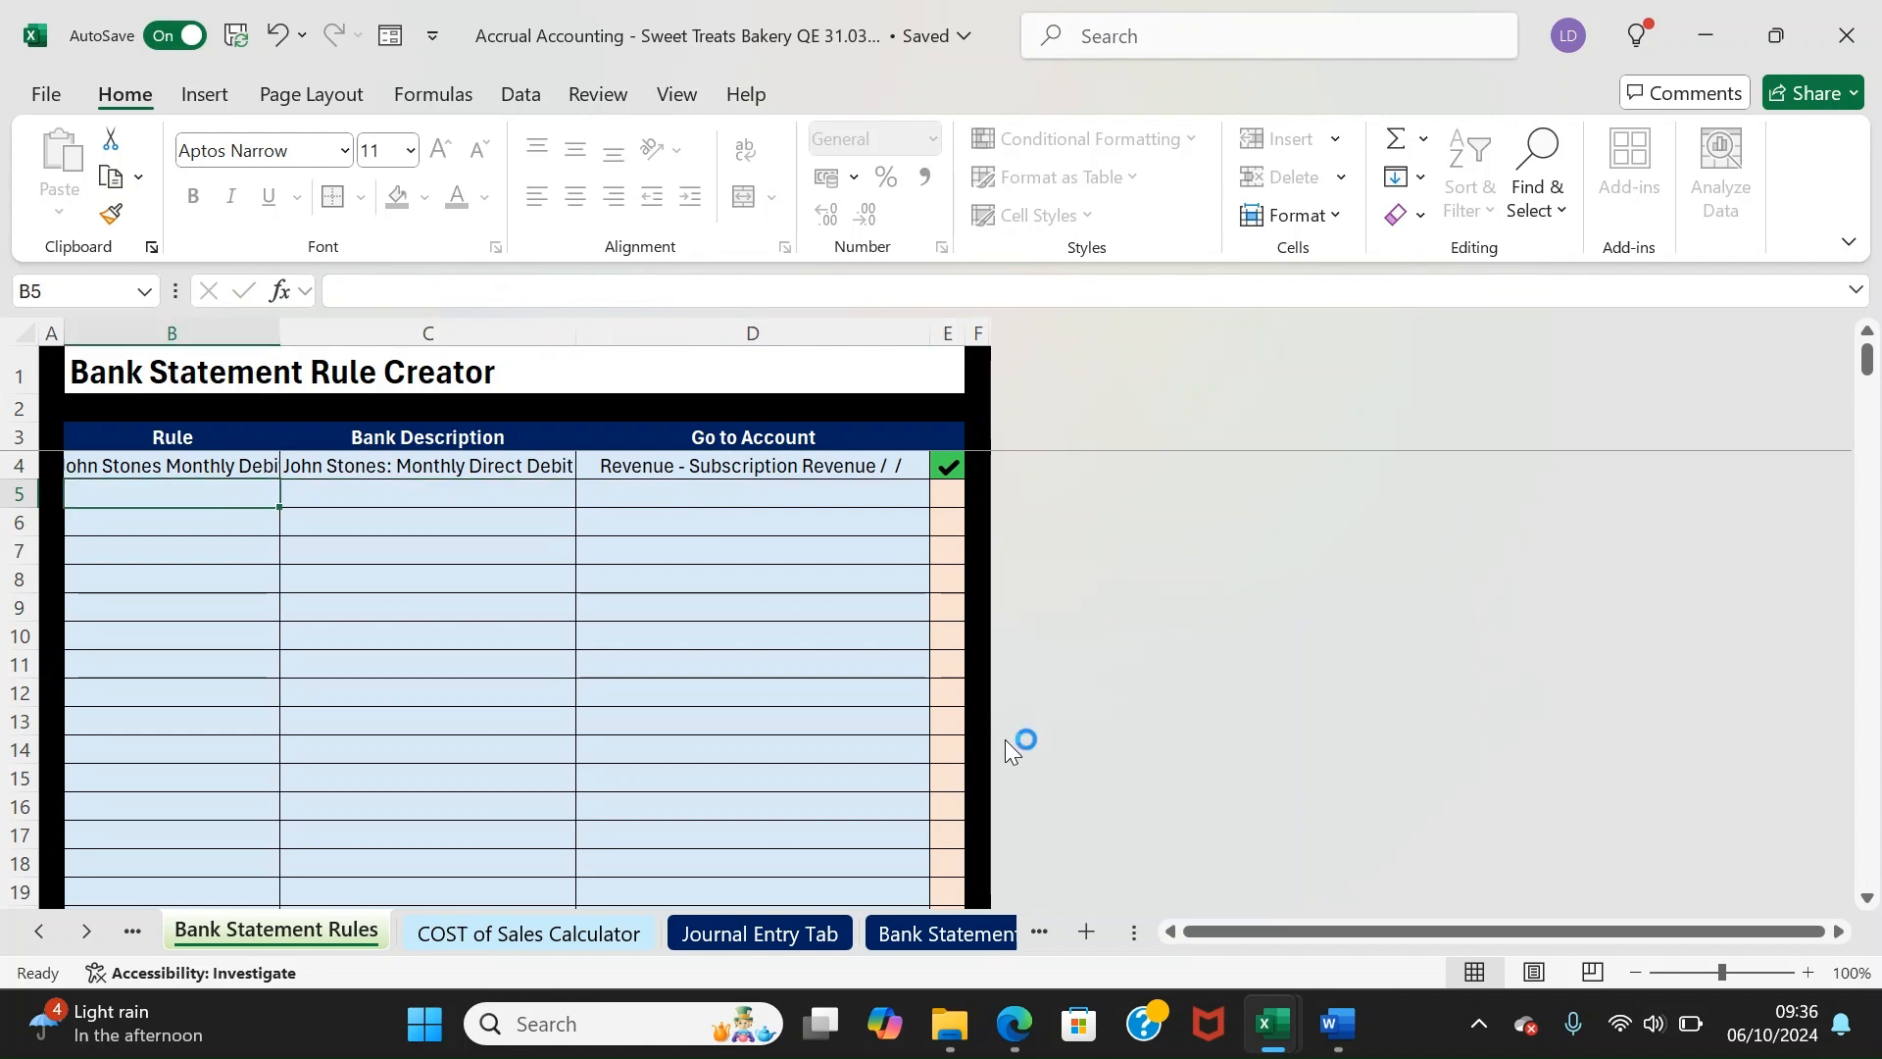
On Bank Statement 1, confirm H10 recommends Revenue - Subscription Revenue and select descriptions from E11 down
click(936, 921)
drag(770, 603, 845, 584)
click(868, 713)
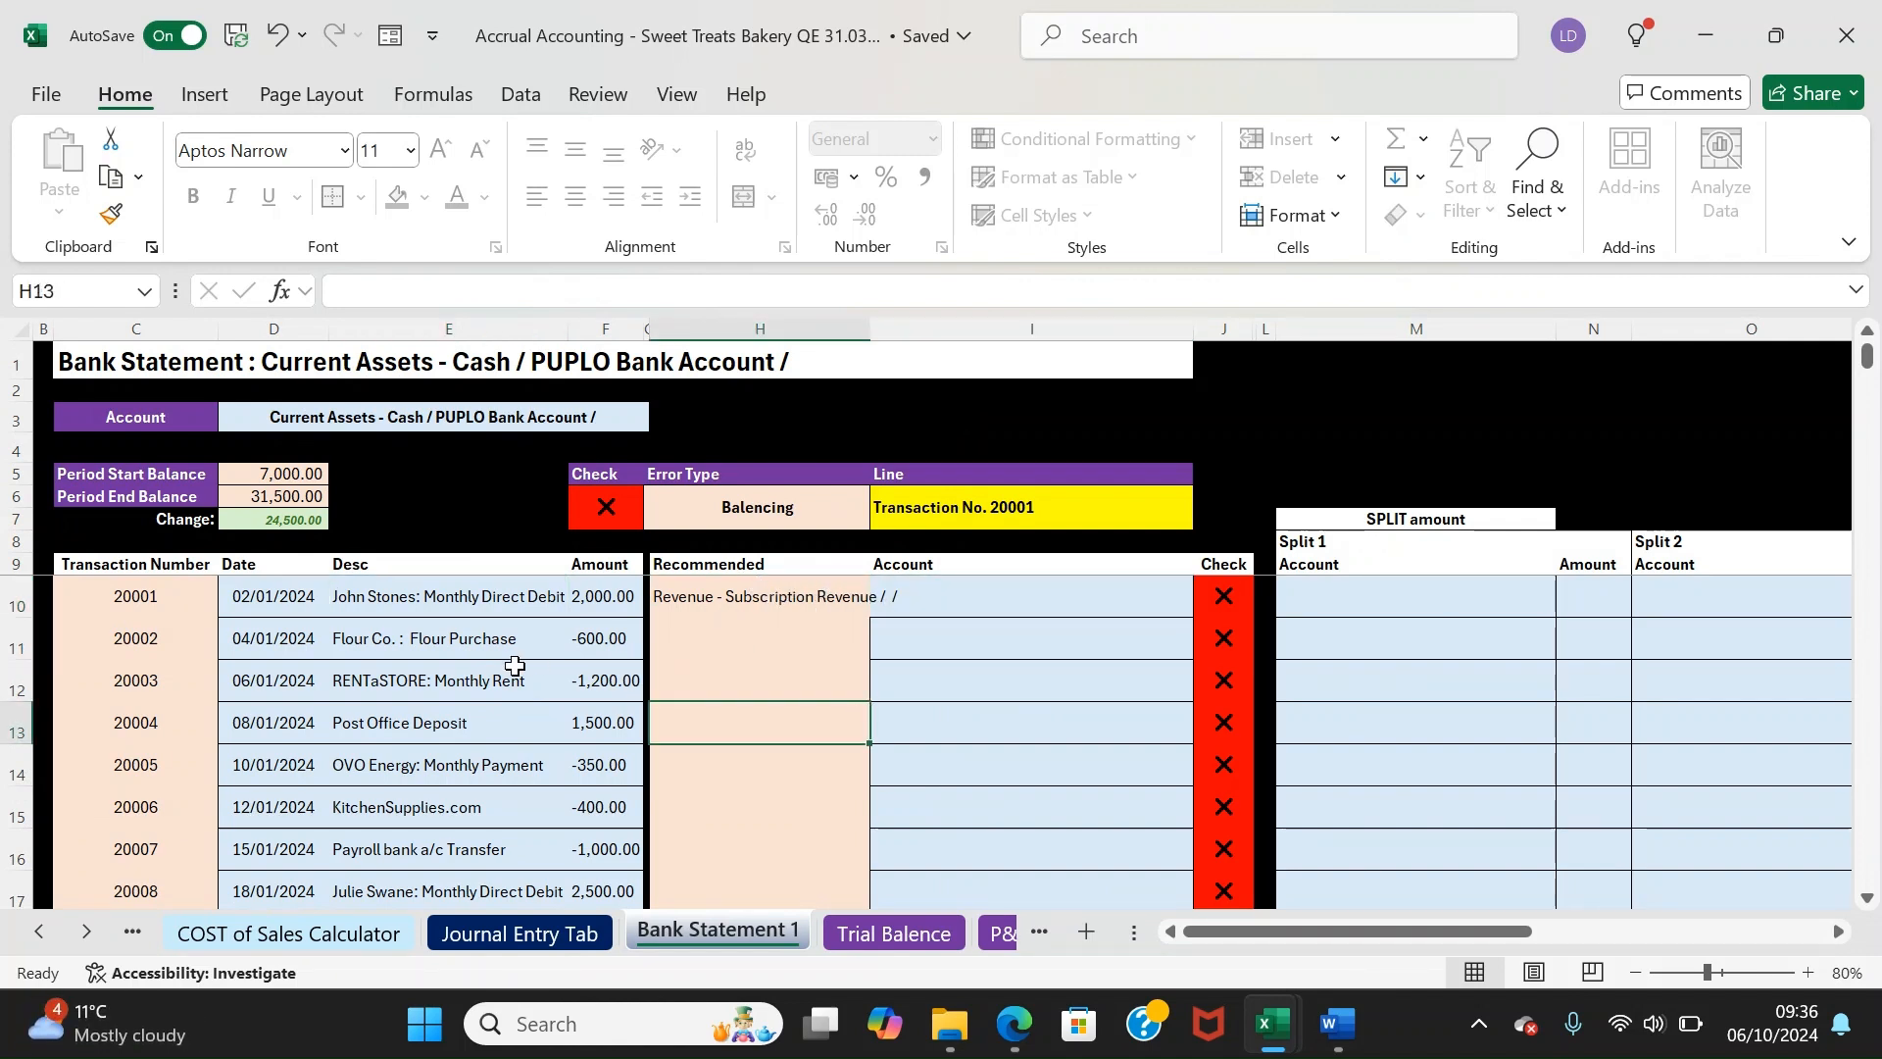
drag(434, 649, 432, 769)
Copy the four descriptions E11:E14 into rule cells C5:C8 on Bank Statement Rules
key(ctrl+c)
right_click(491, 691)
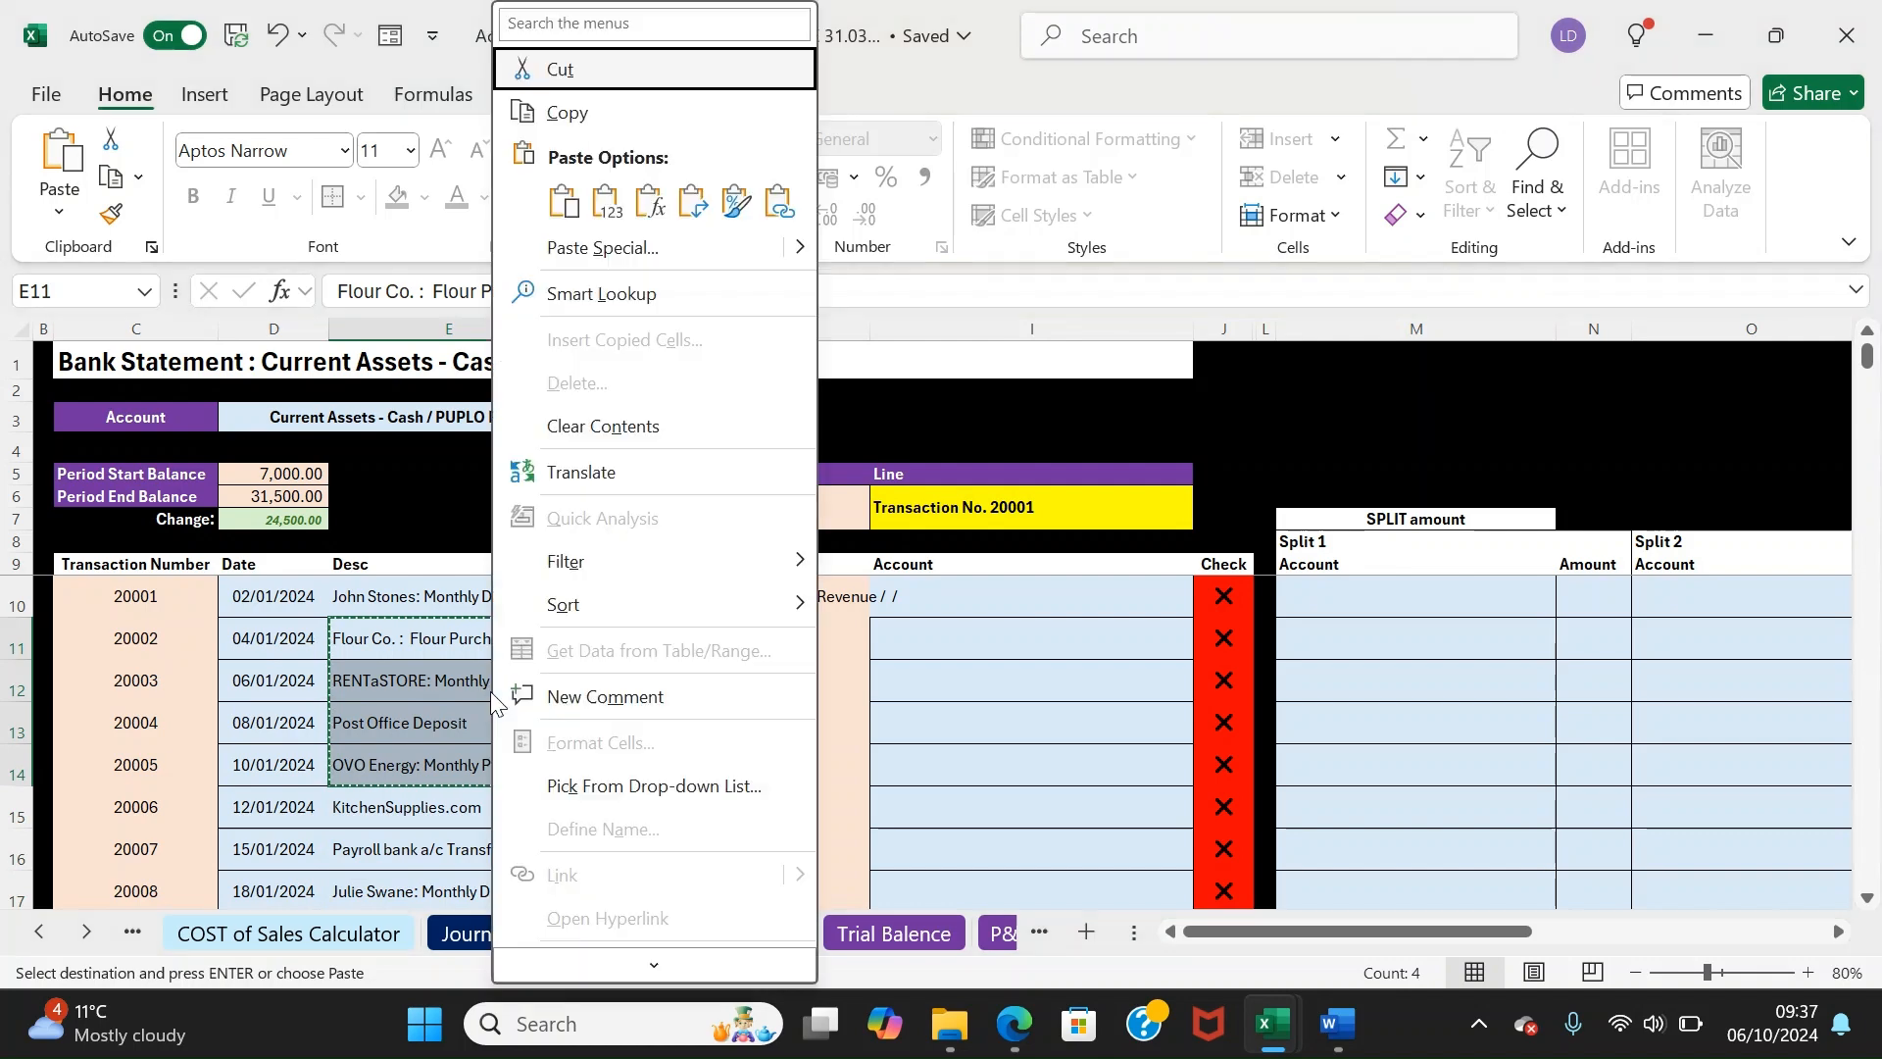
click(586, 108)
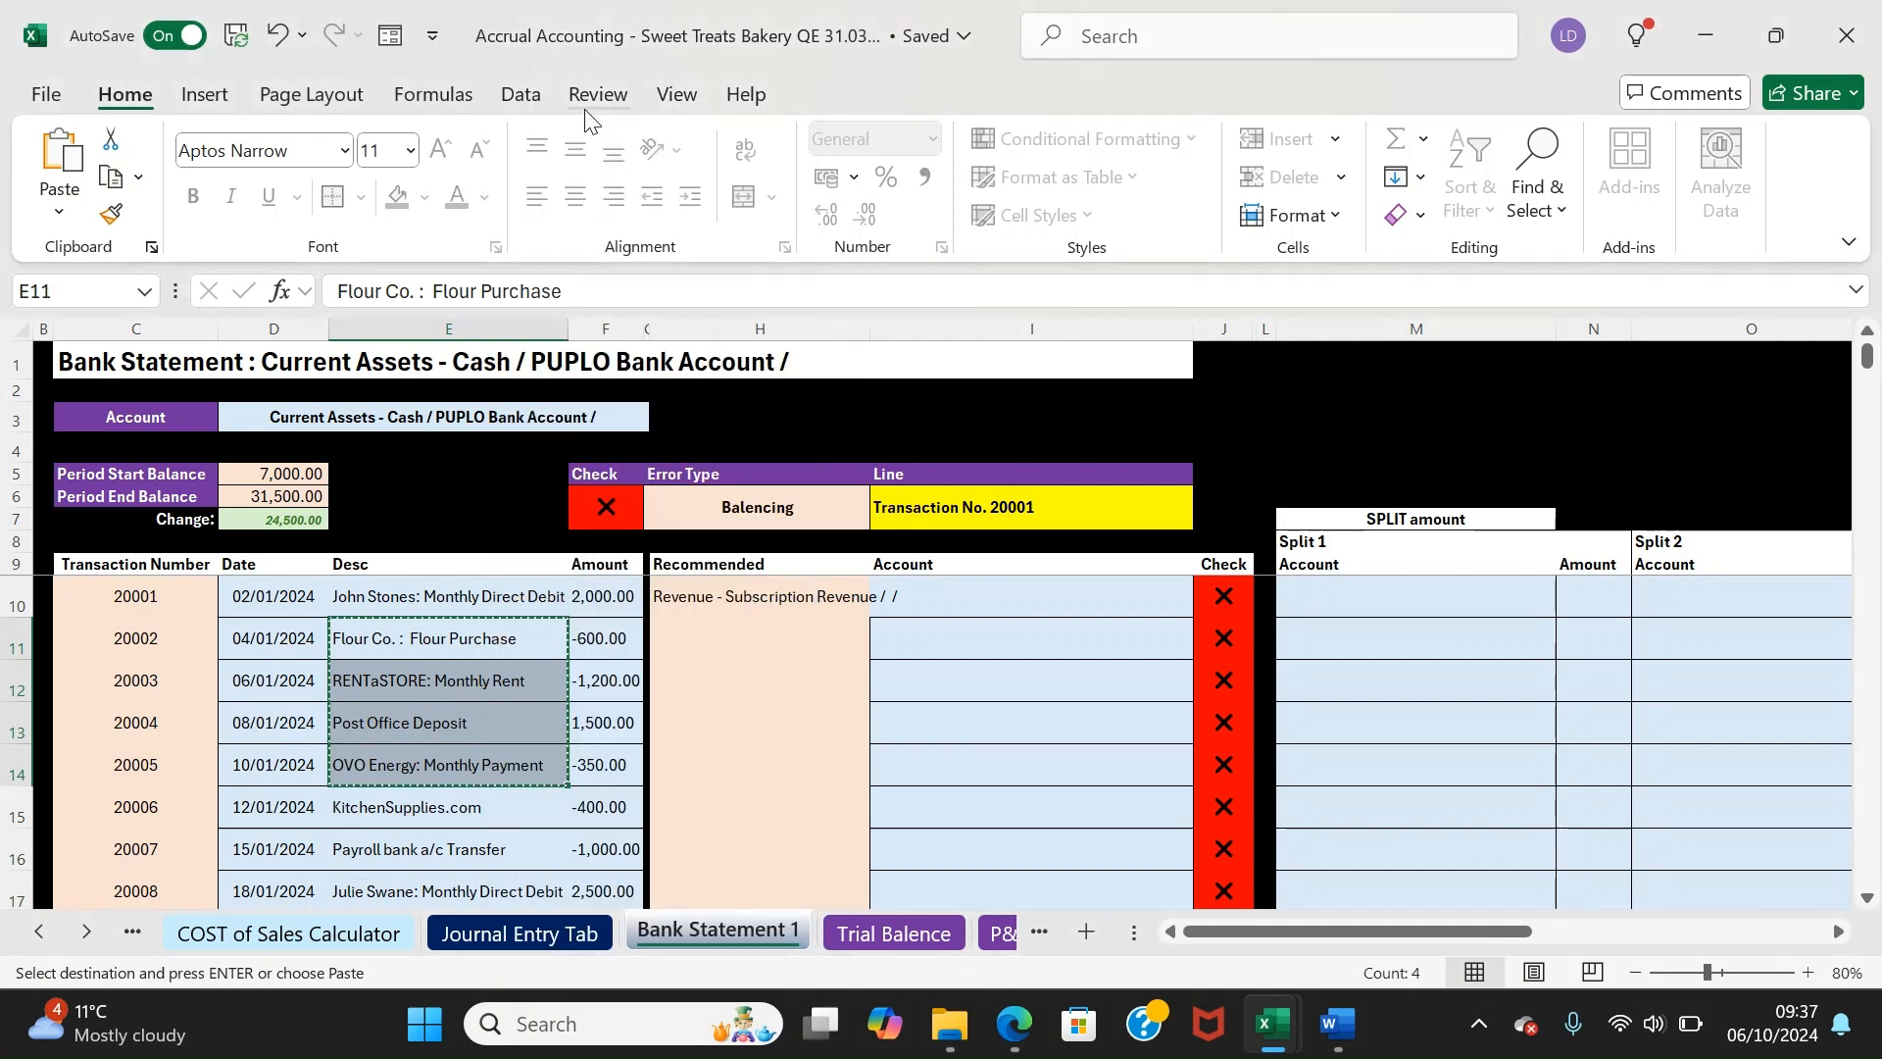
click(116, 932)
click(330, 492)
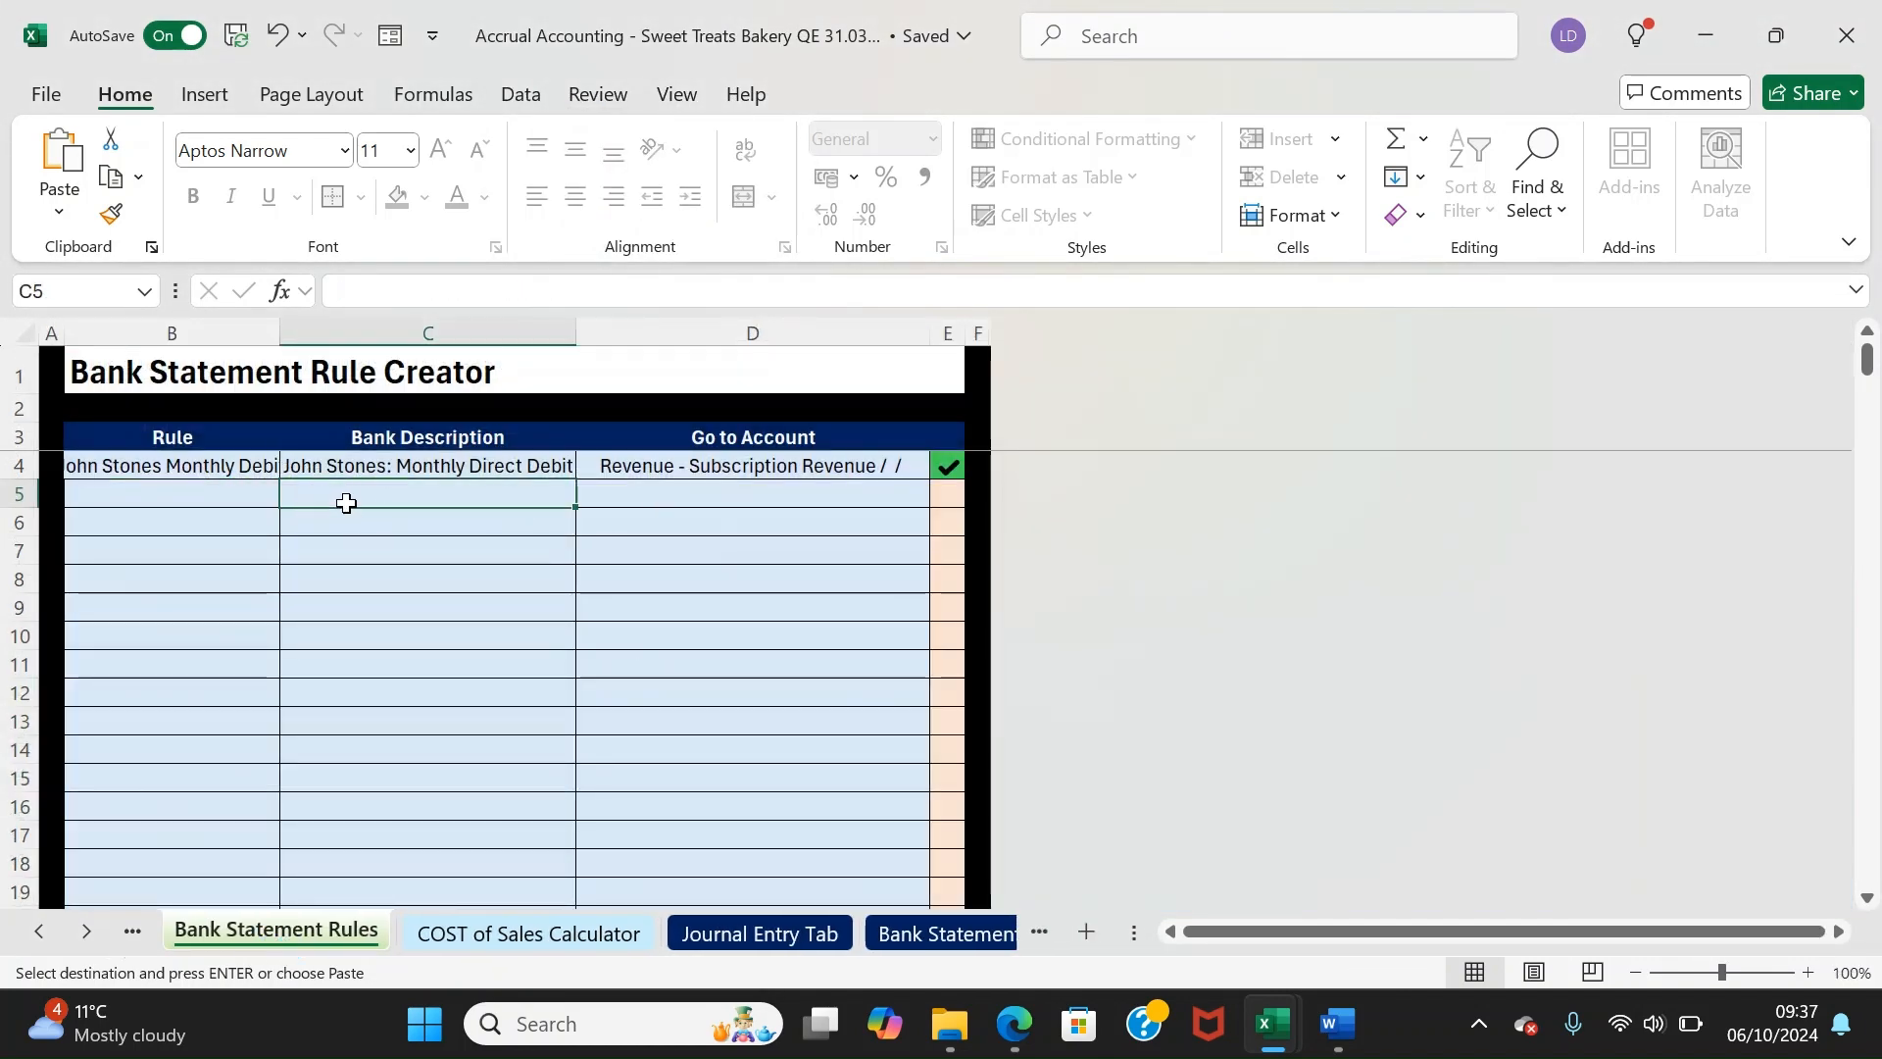
right_click(383, 492)
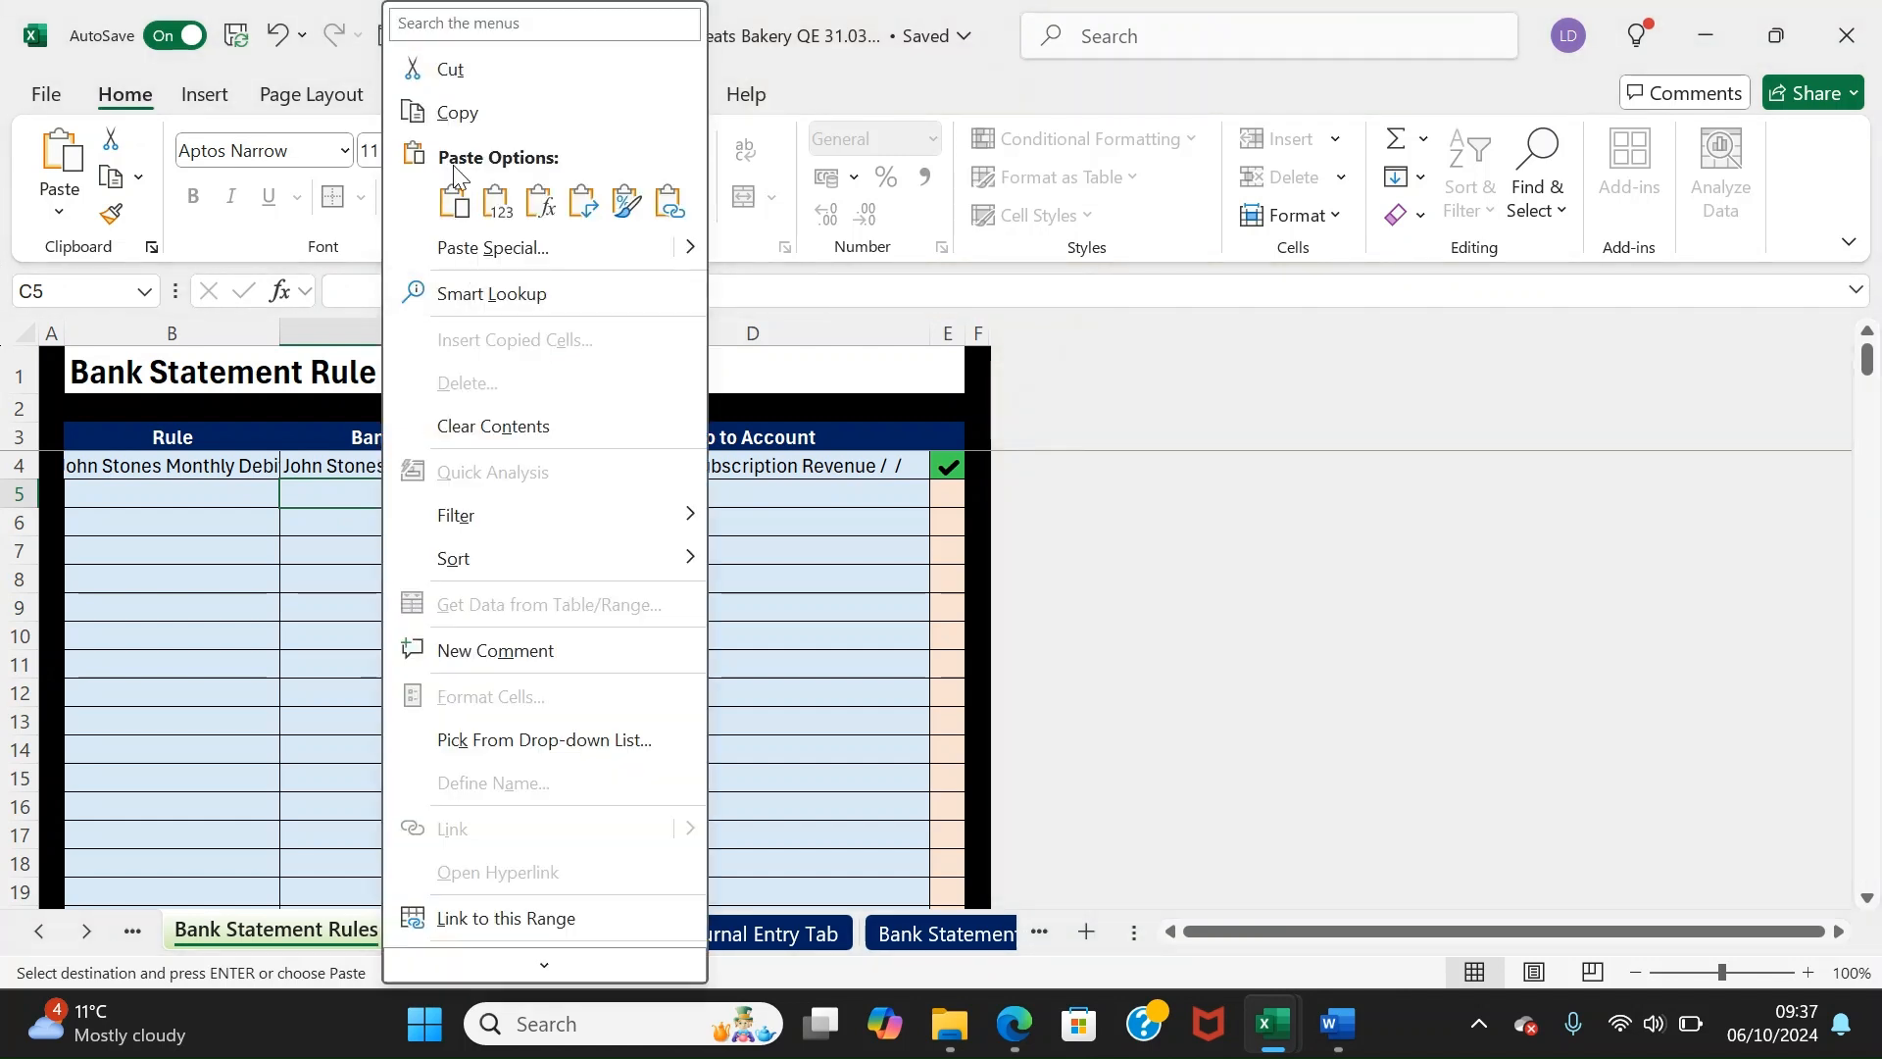
click(454, 201)
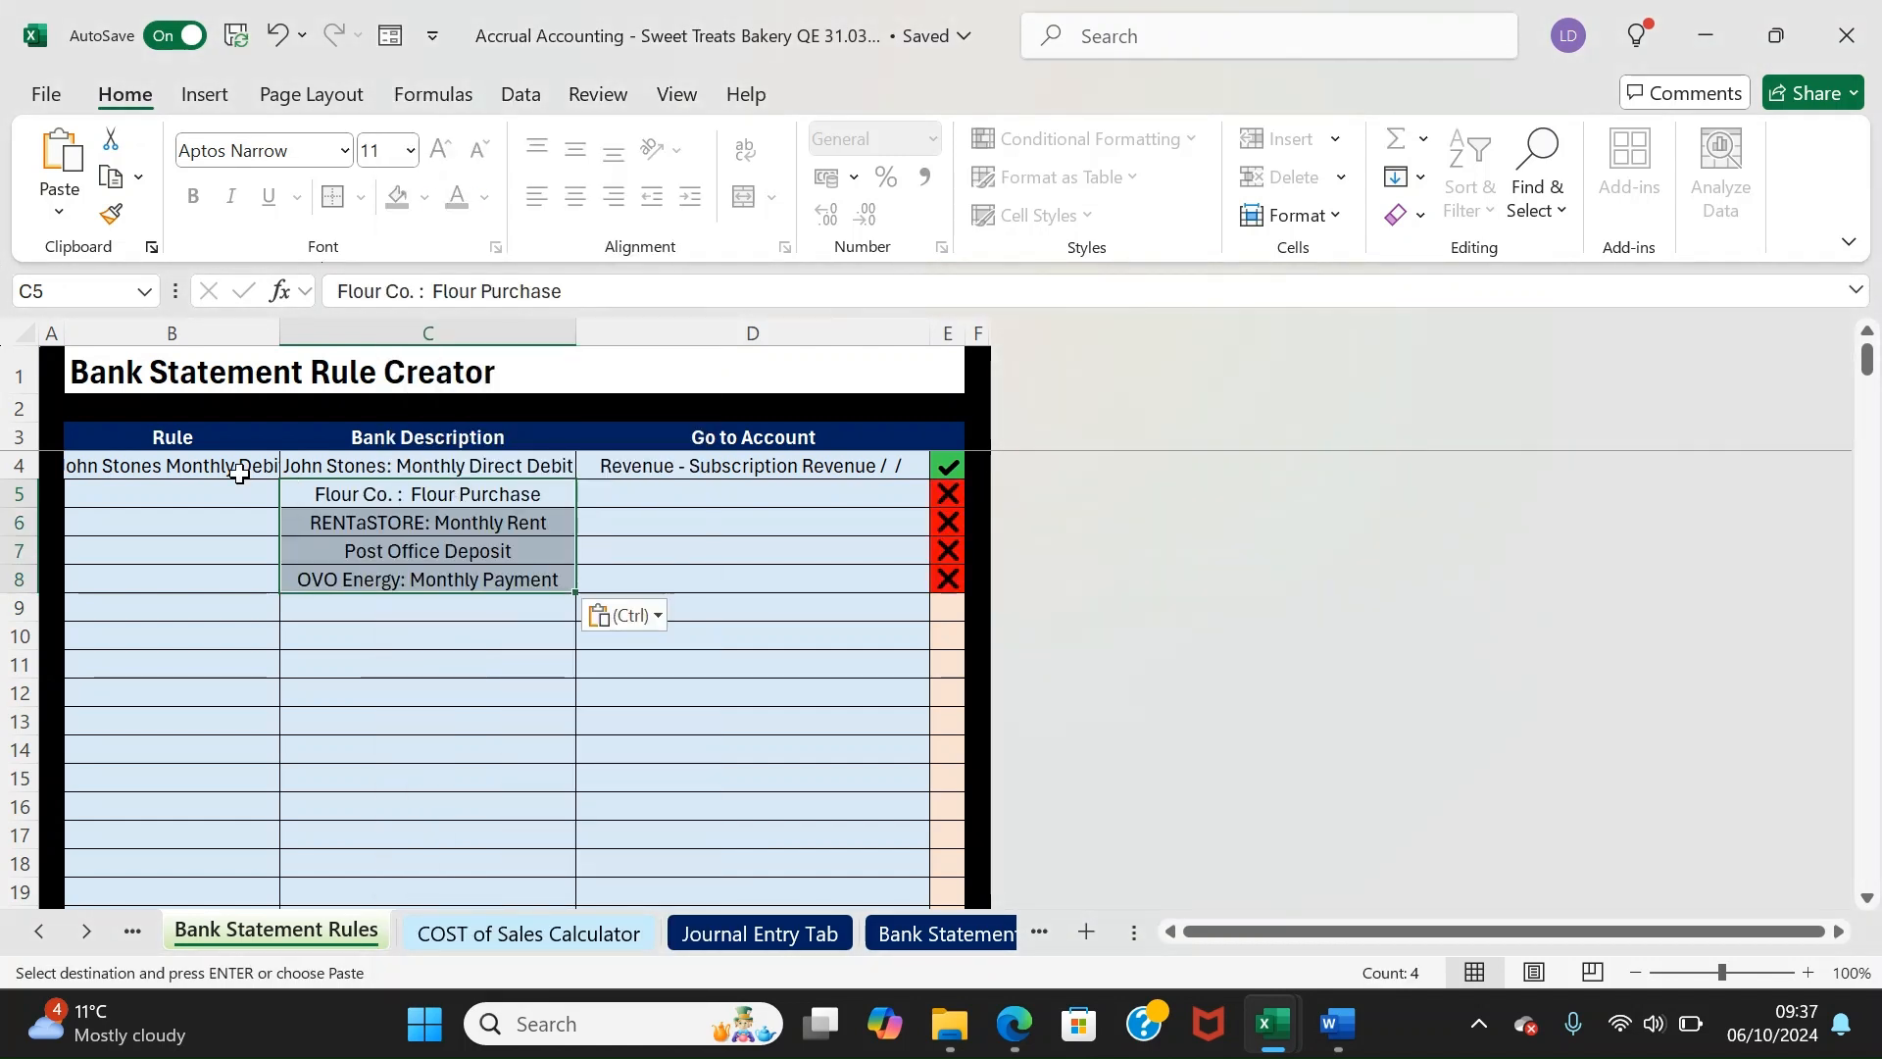
Name the rules Flour Purchase, Rent, Revenue Deposit and Energy Payment in B5:B8
click(190, 491)
text(Flour Purchase)
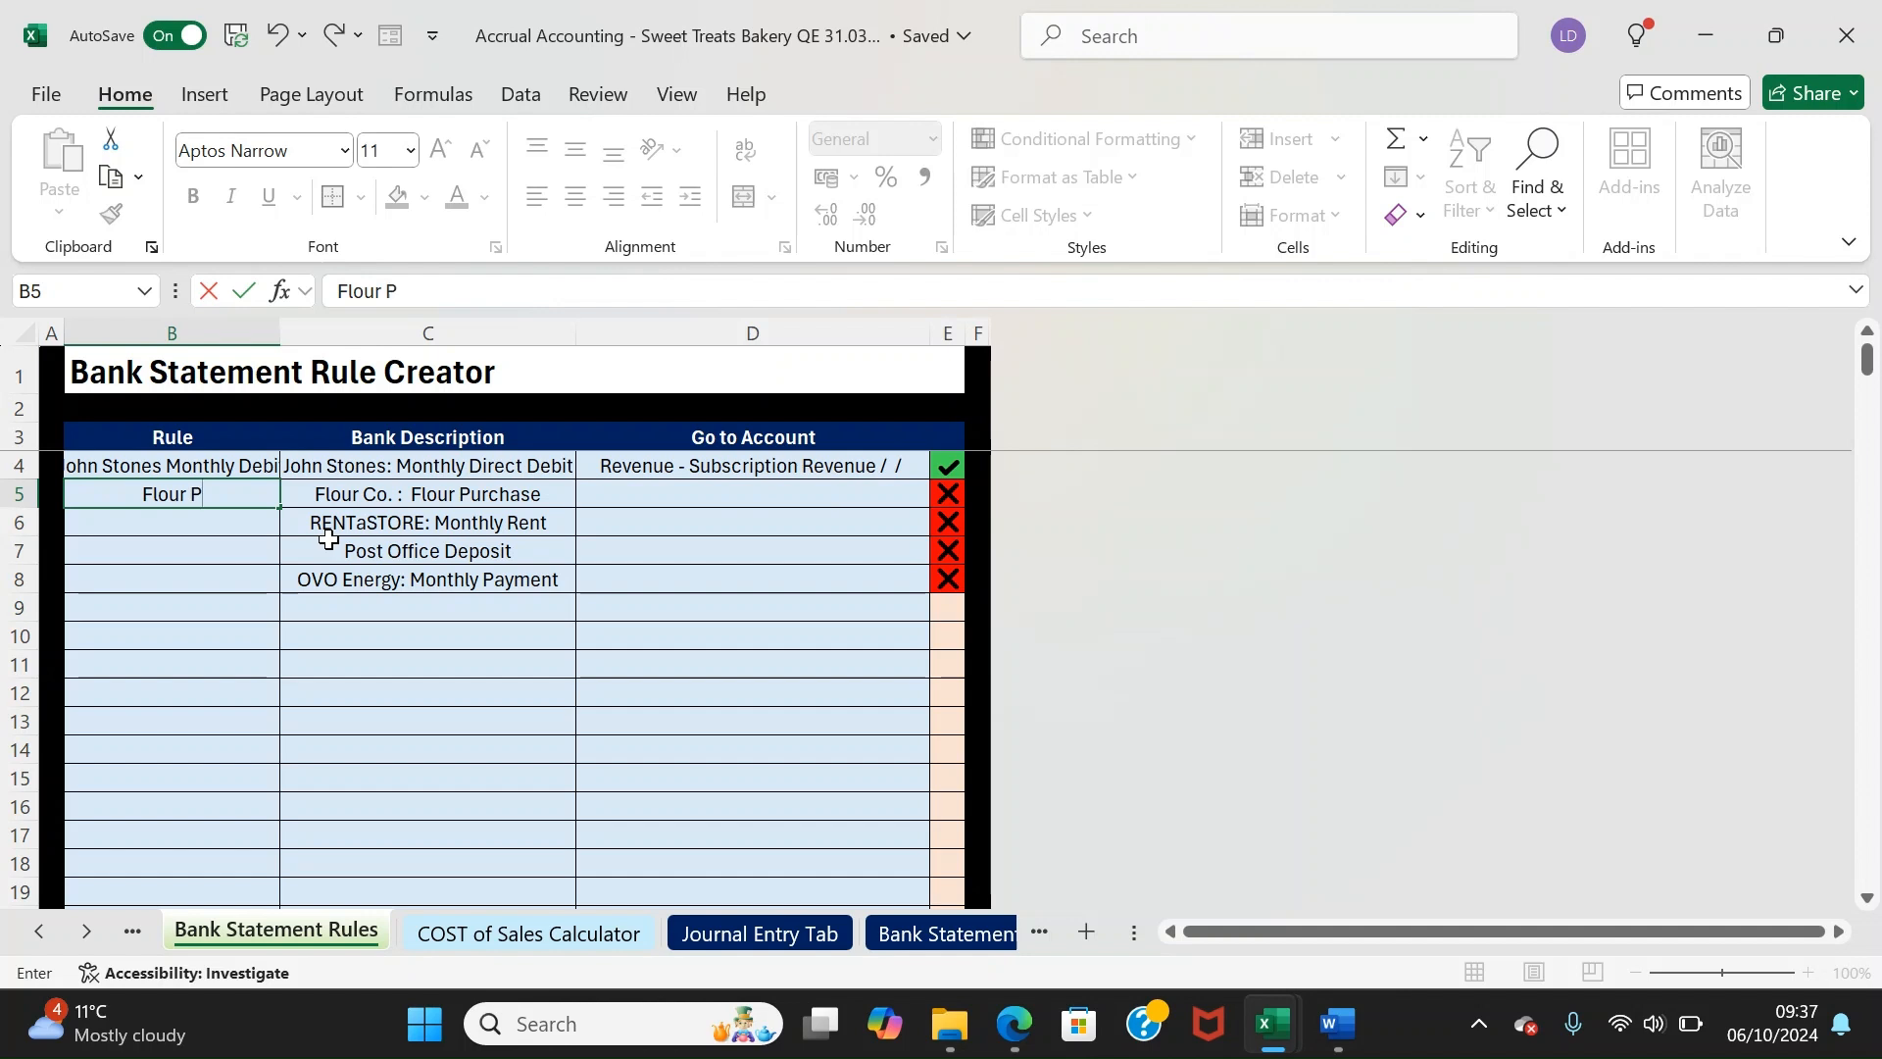
key(Return)
text(Re)
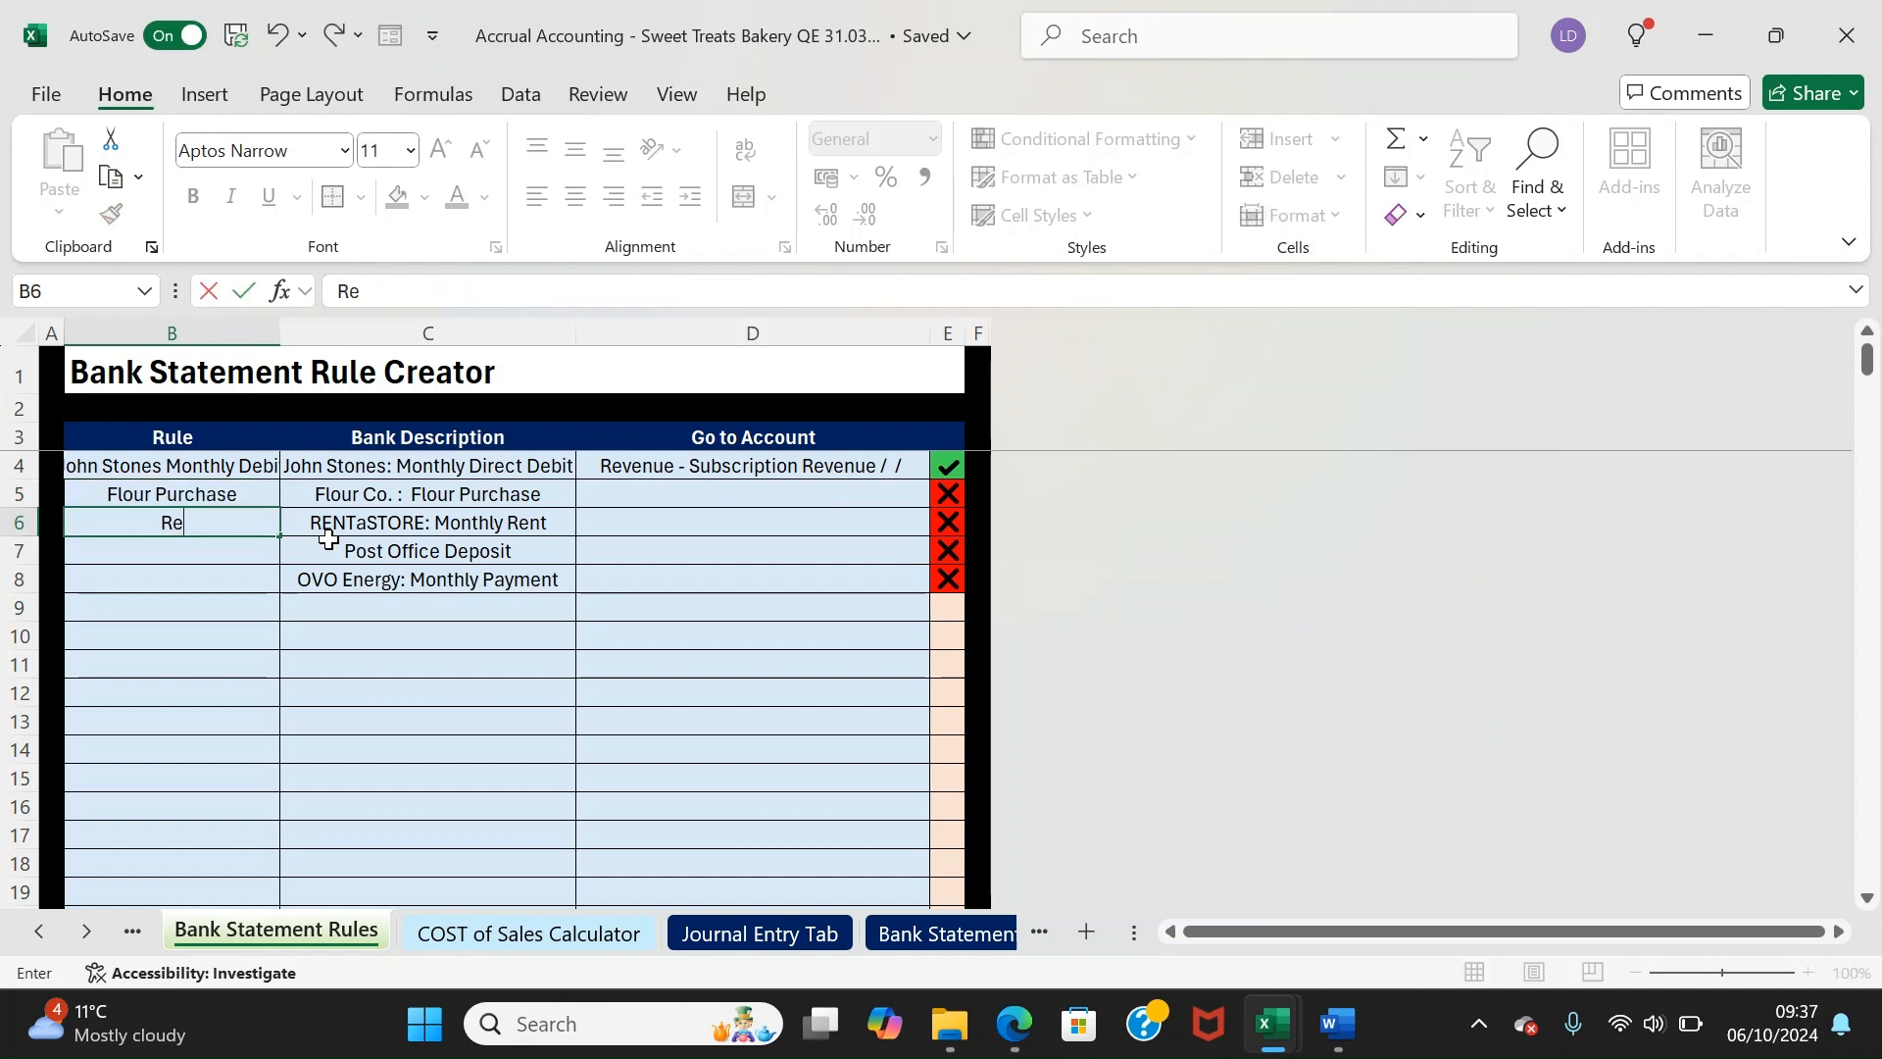
text(nt)
key(Return)
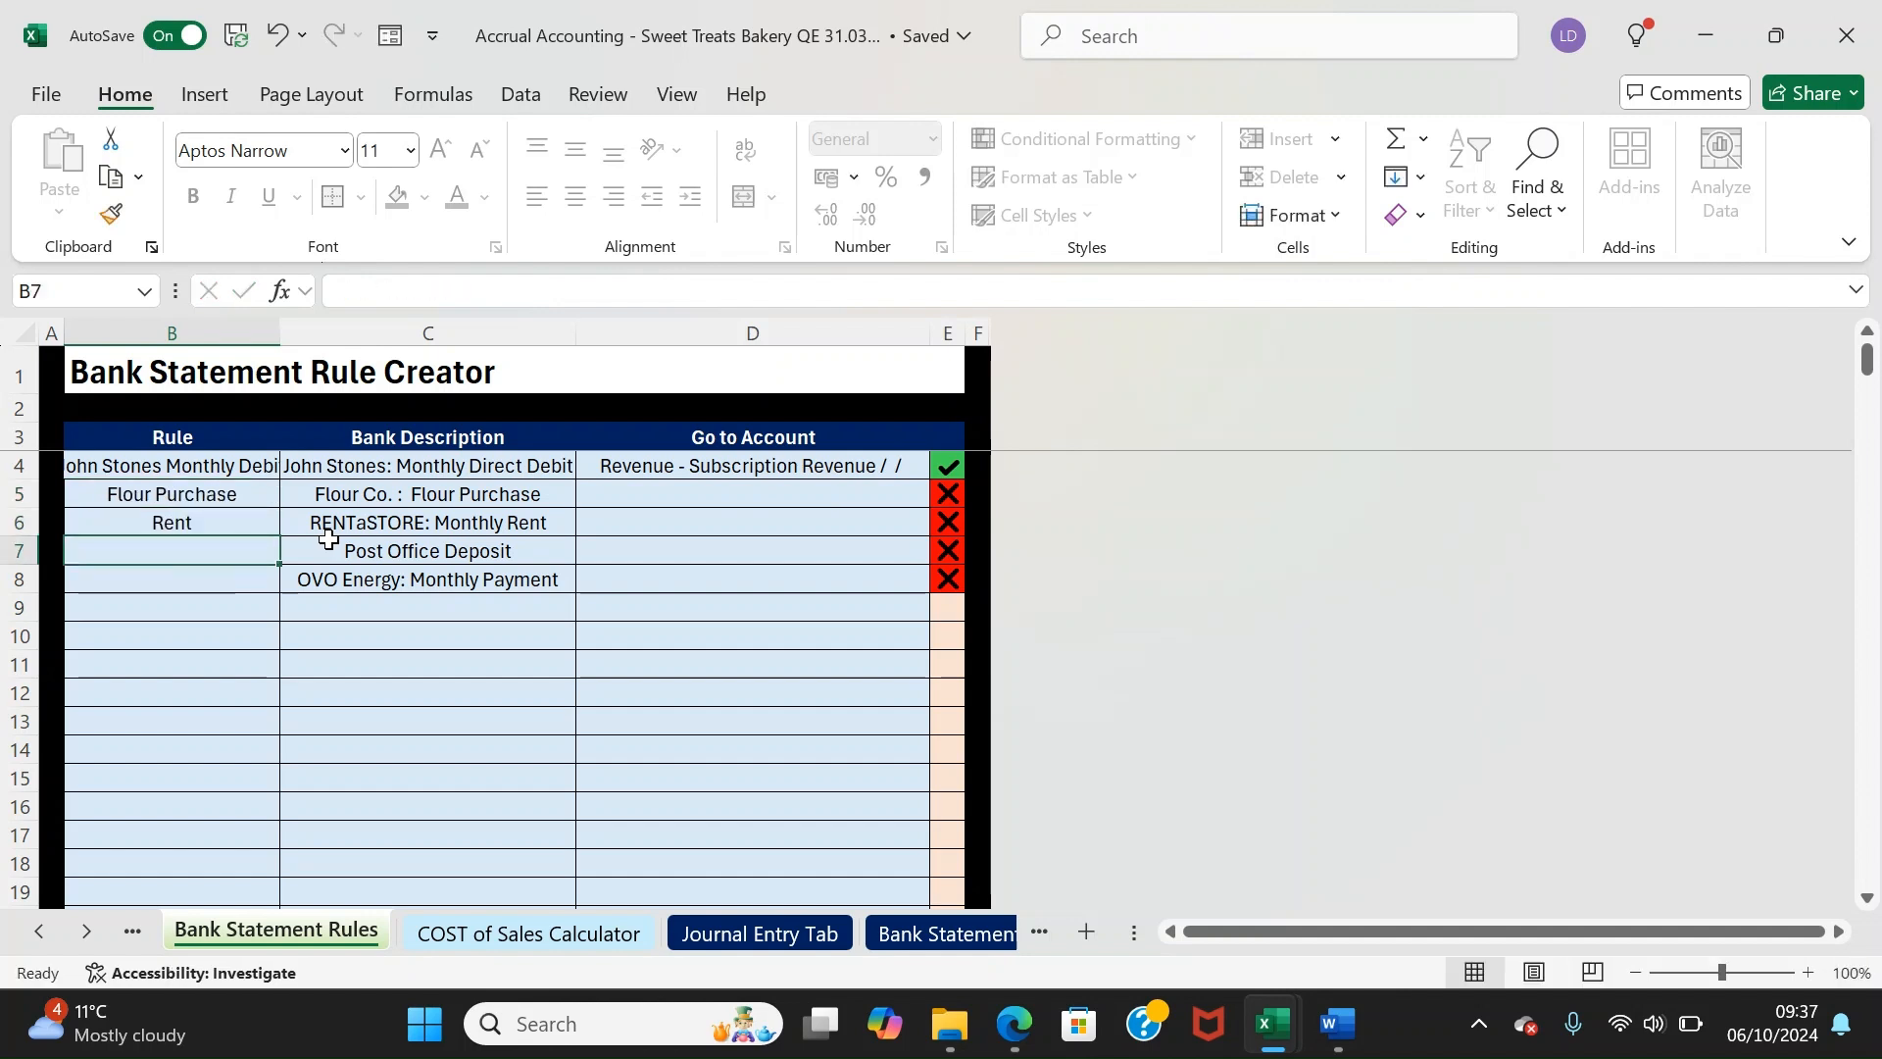
text(Reve)
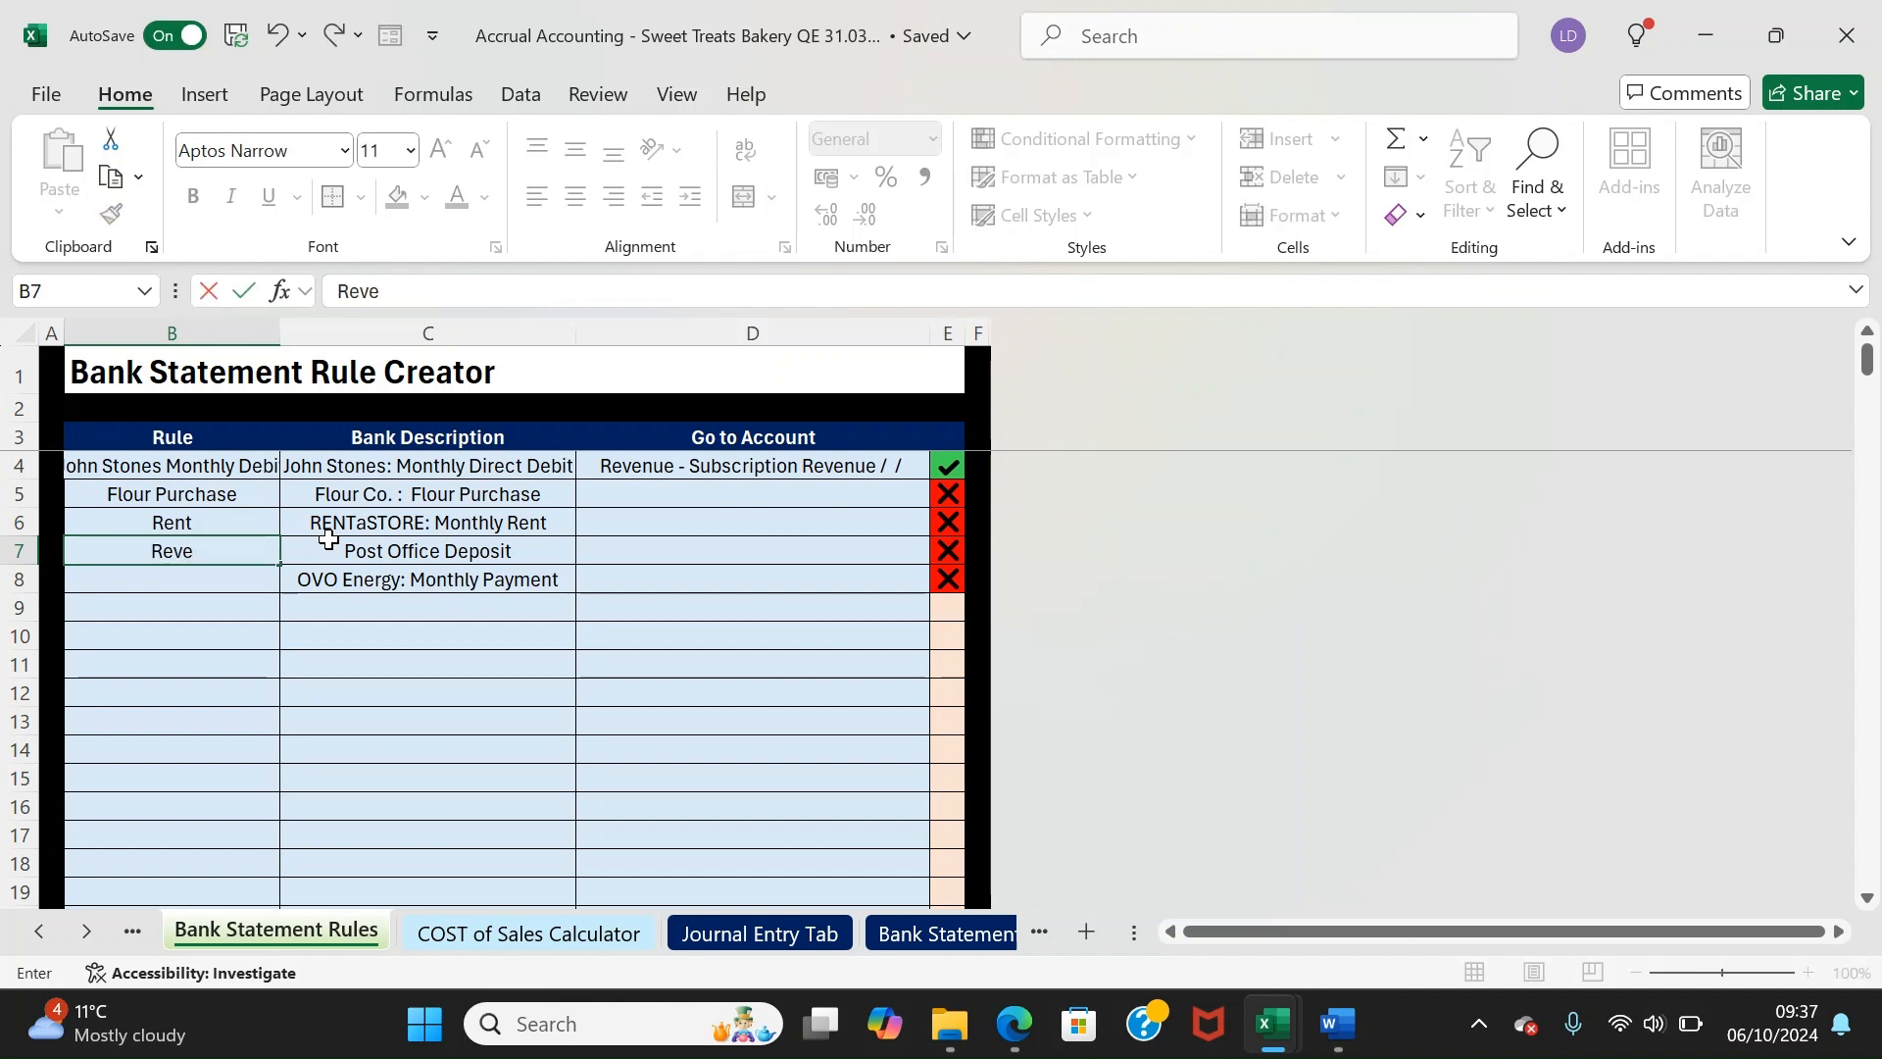
text(nue Deposit)
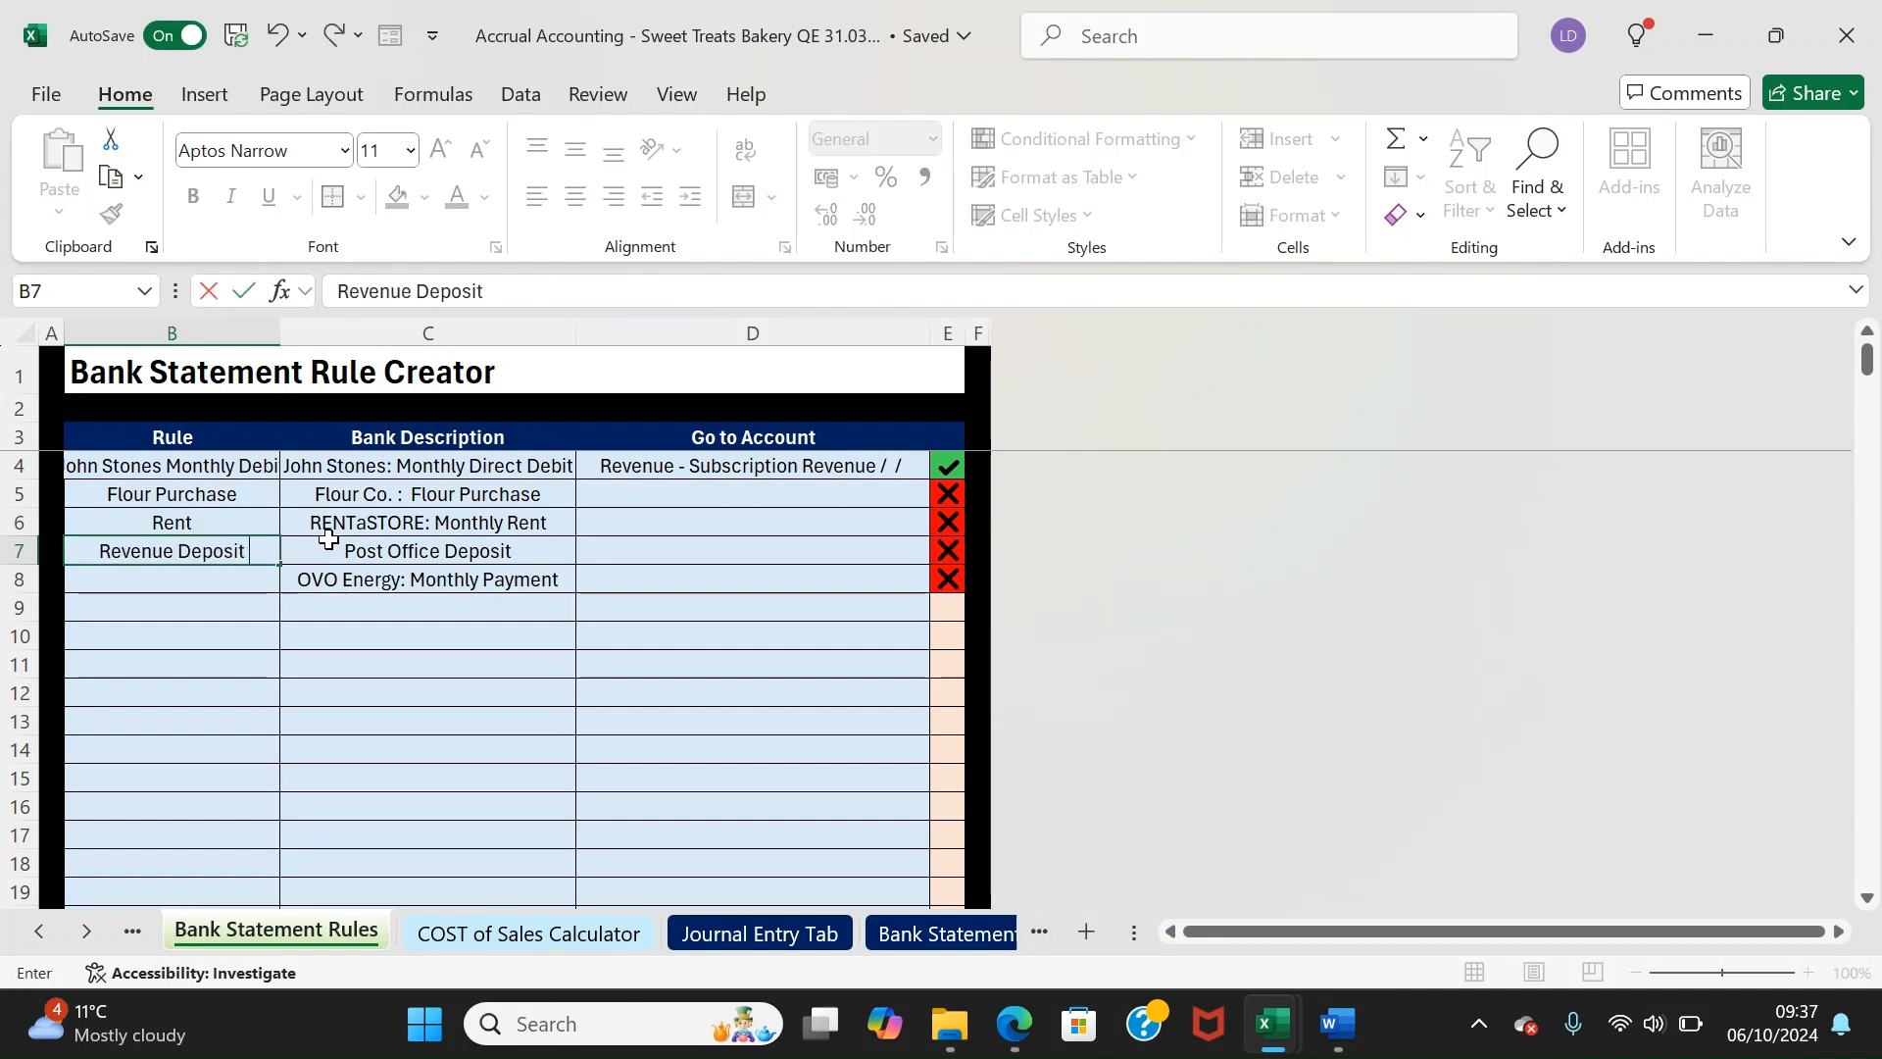
key(Return)
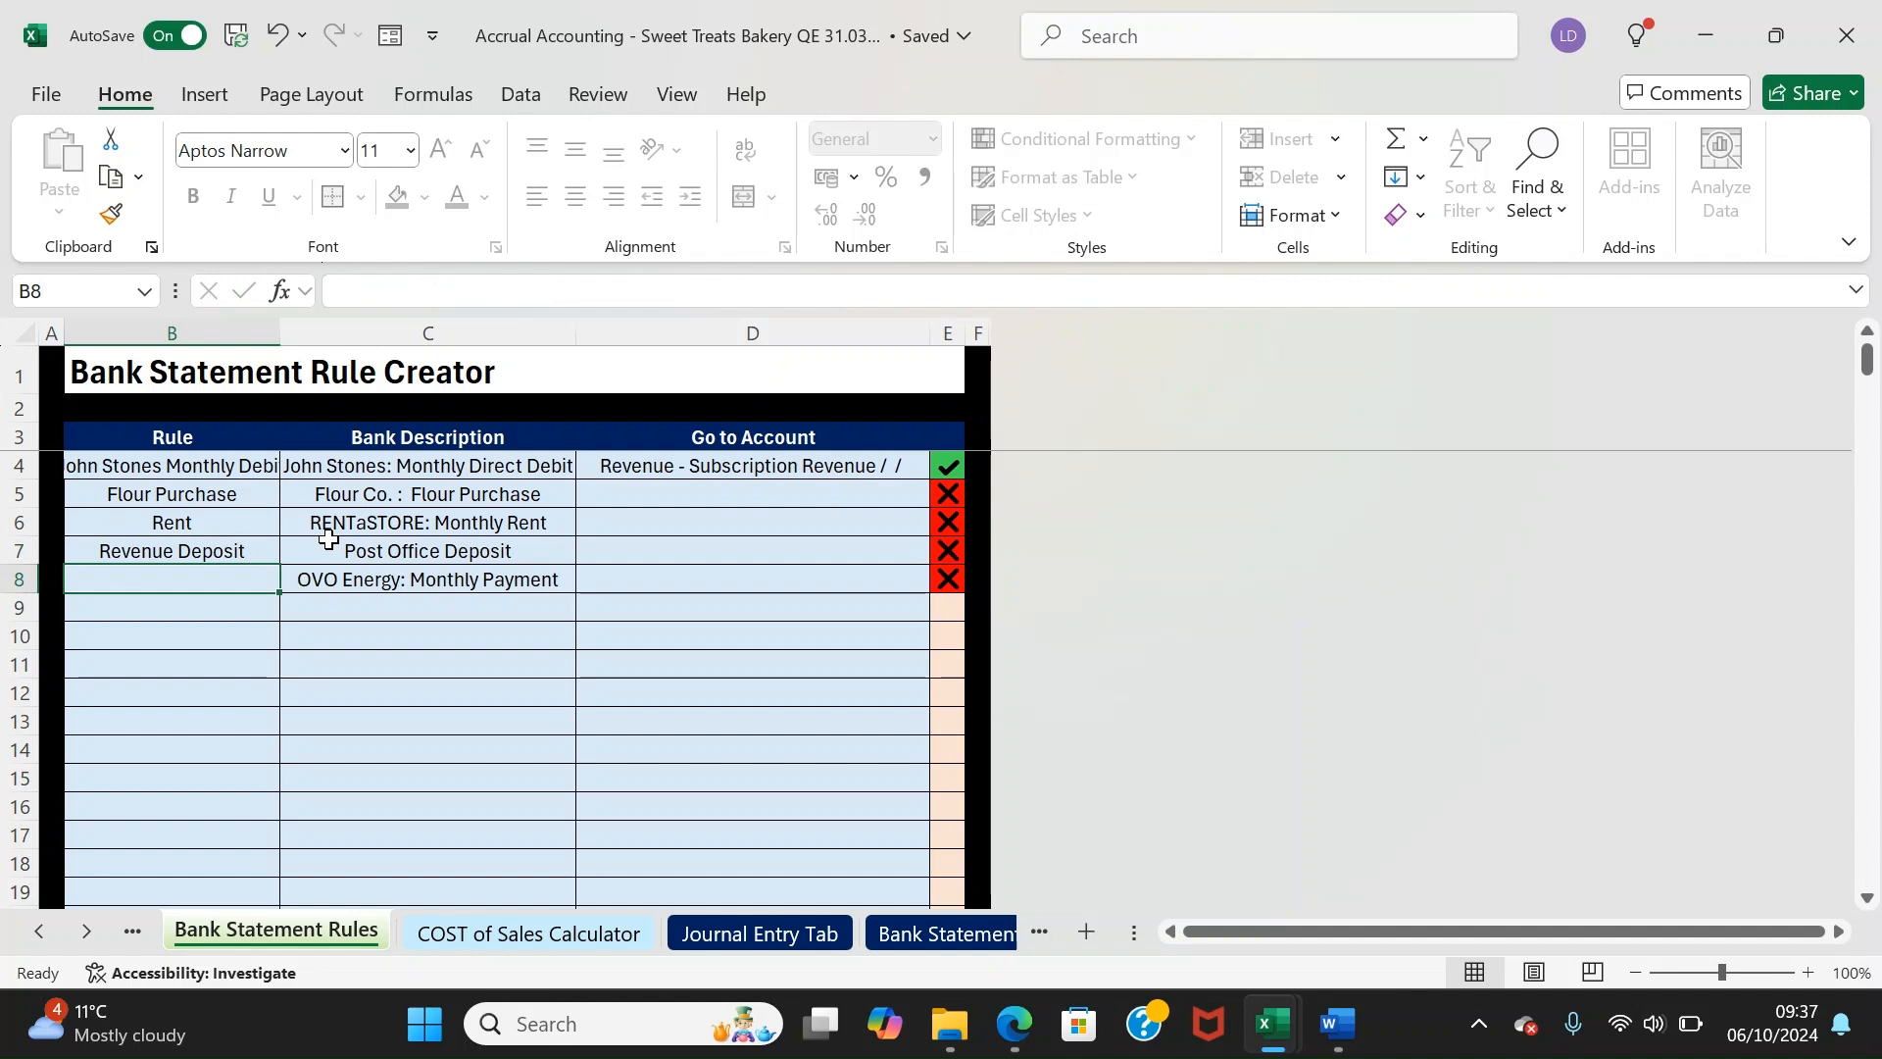
text(Energy Payment)
key(Return)
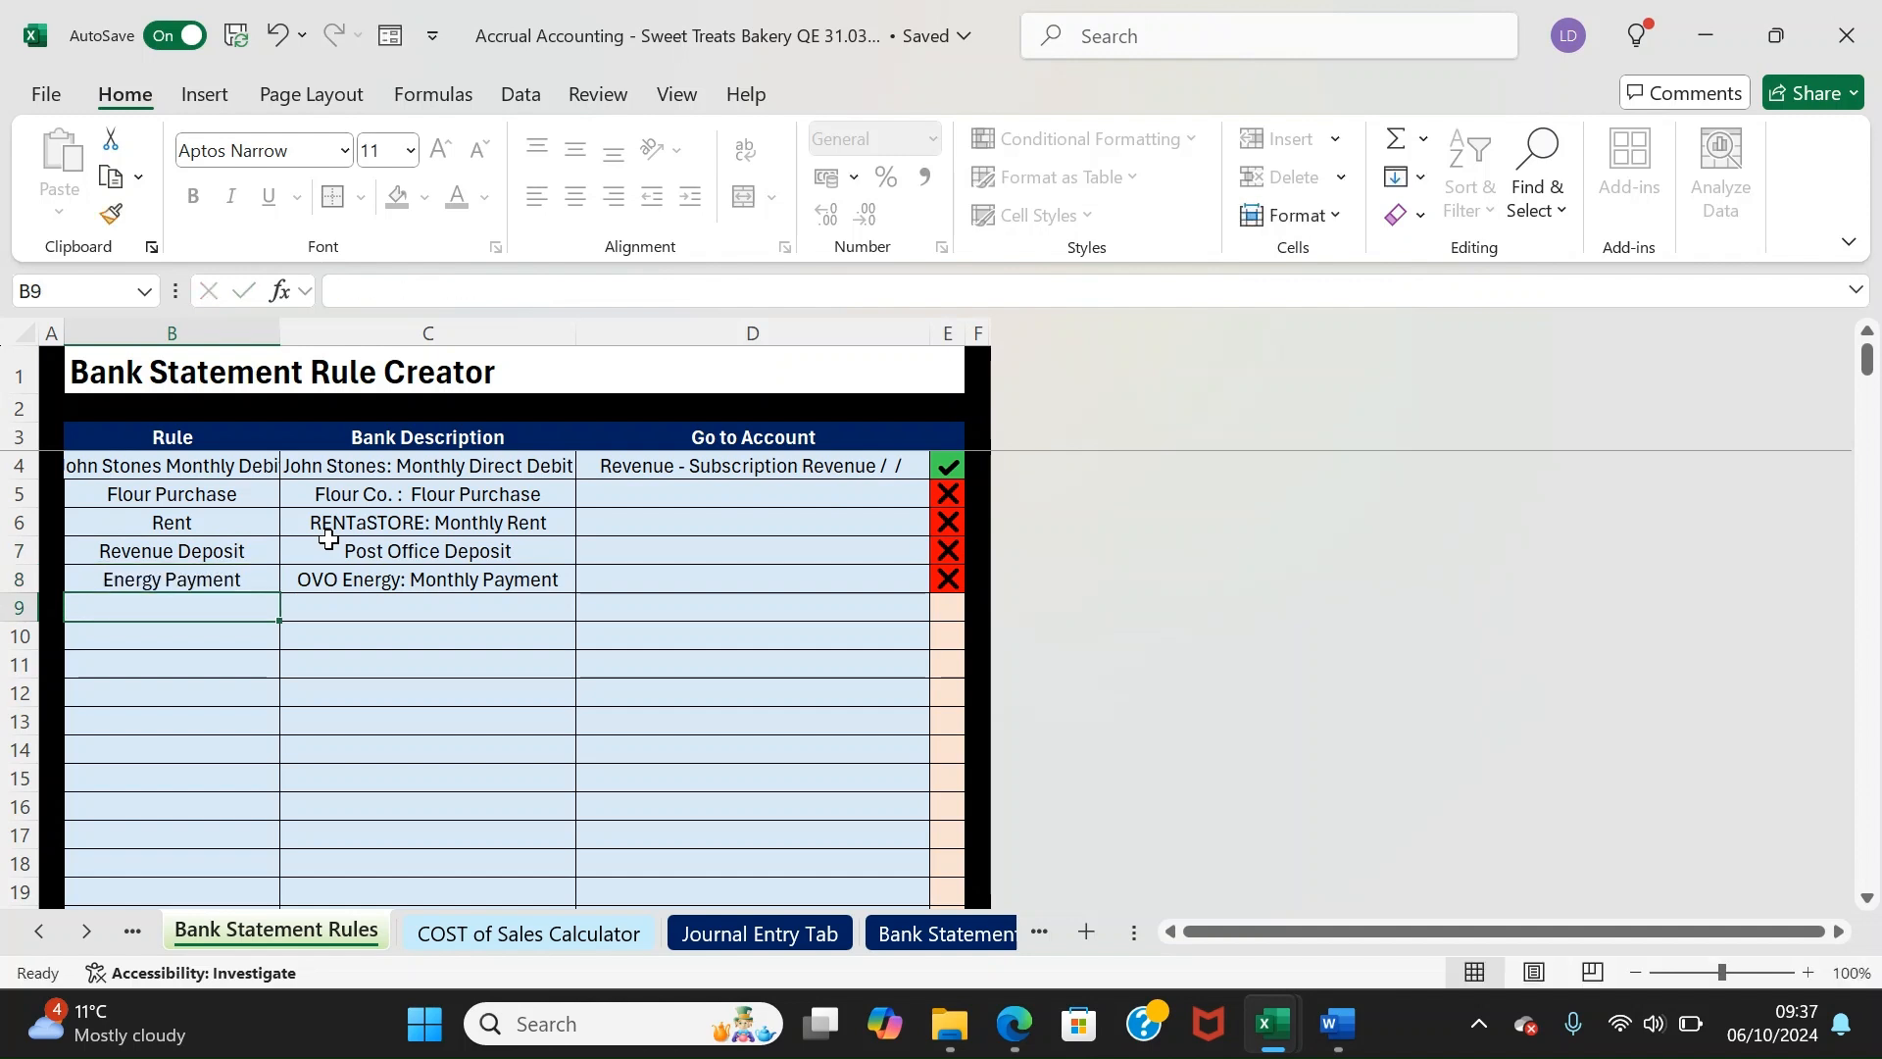
Map the Flour Purchase and Rent rules to Cost of Sales - Purchases and SGA - Rent
key(Up)
key(Right)
key(Right)
key(Right)
key(Up)
key(Up)
key(Left)
key(Up)
text(pur)
key(Down)
key(Return)
text(ren)
key(Down)
key(Return)
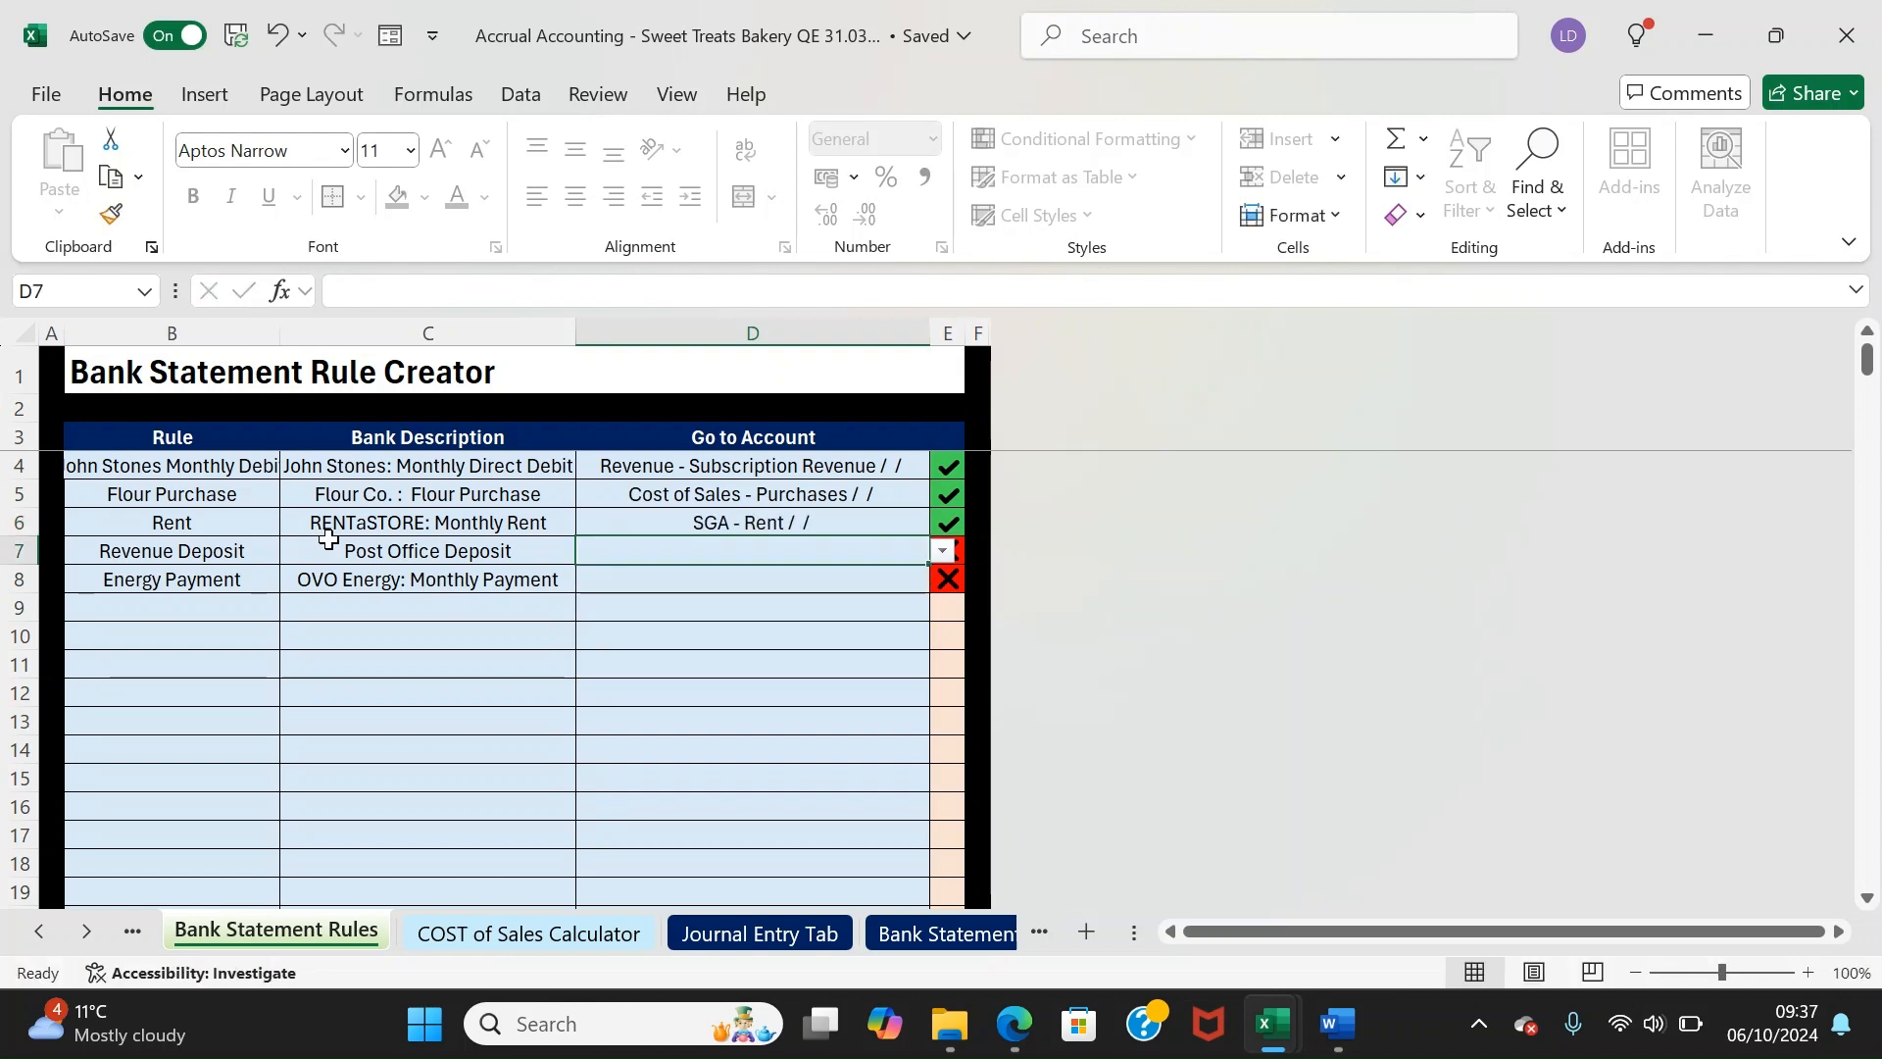
Map Revenue Deposit to Revenue - Shop Revenue and Energy Payment to SGA - Utilities, then check E4:E8
text(Shop)
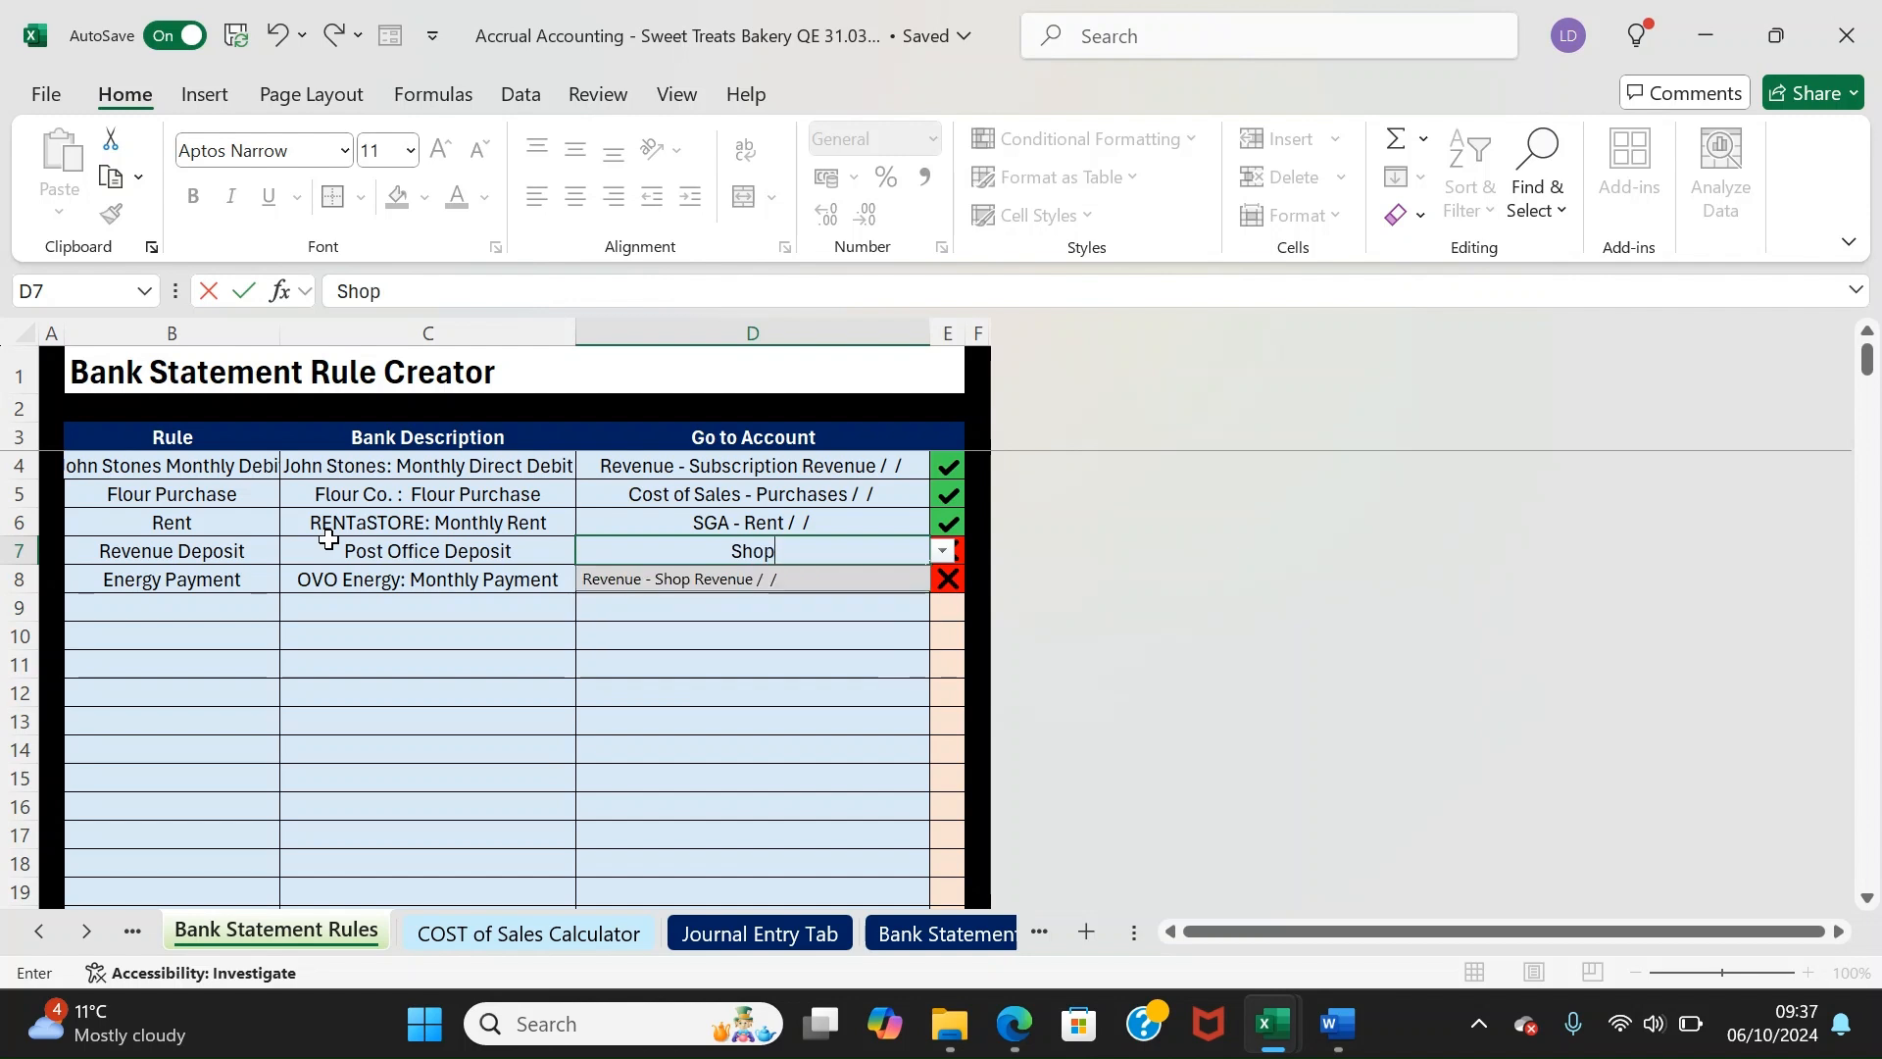
key(Down)
key(Return)
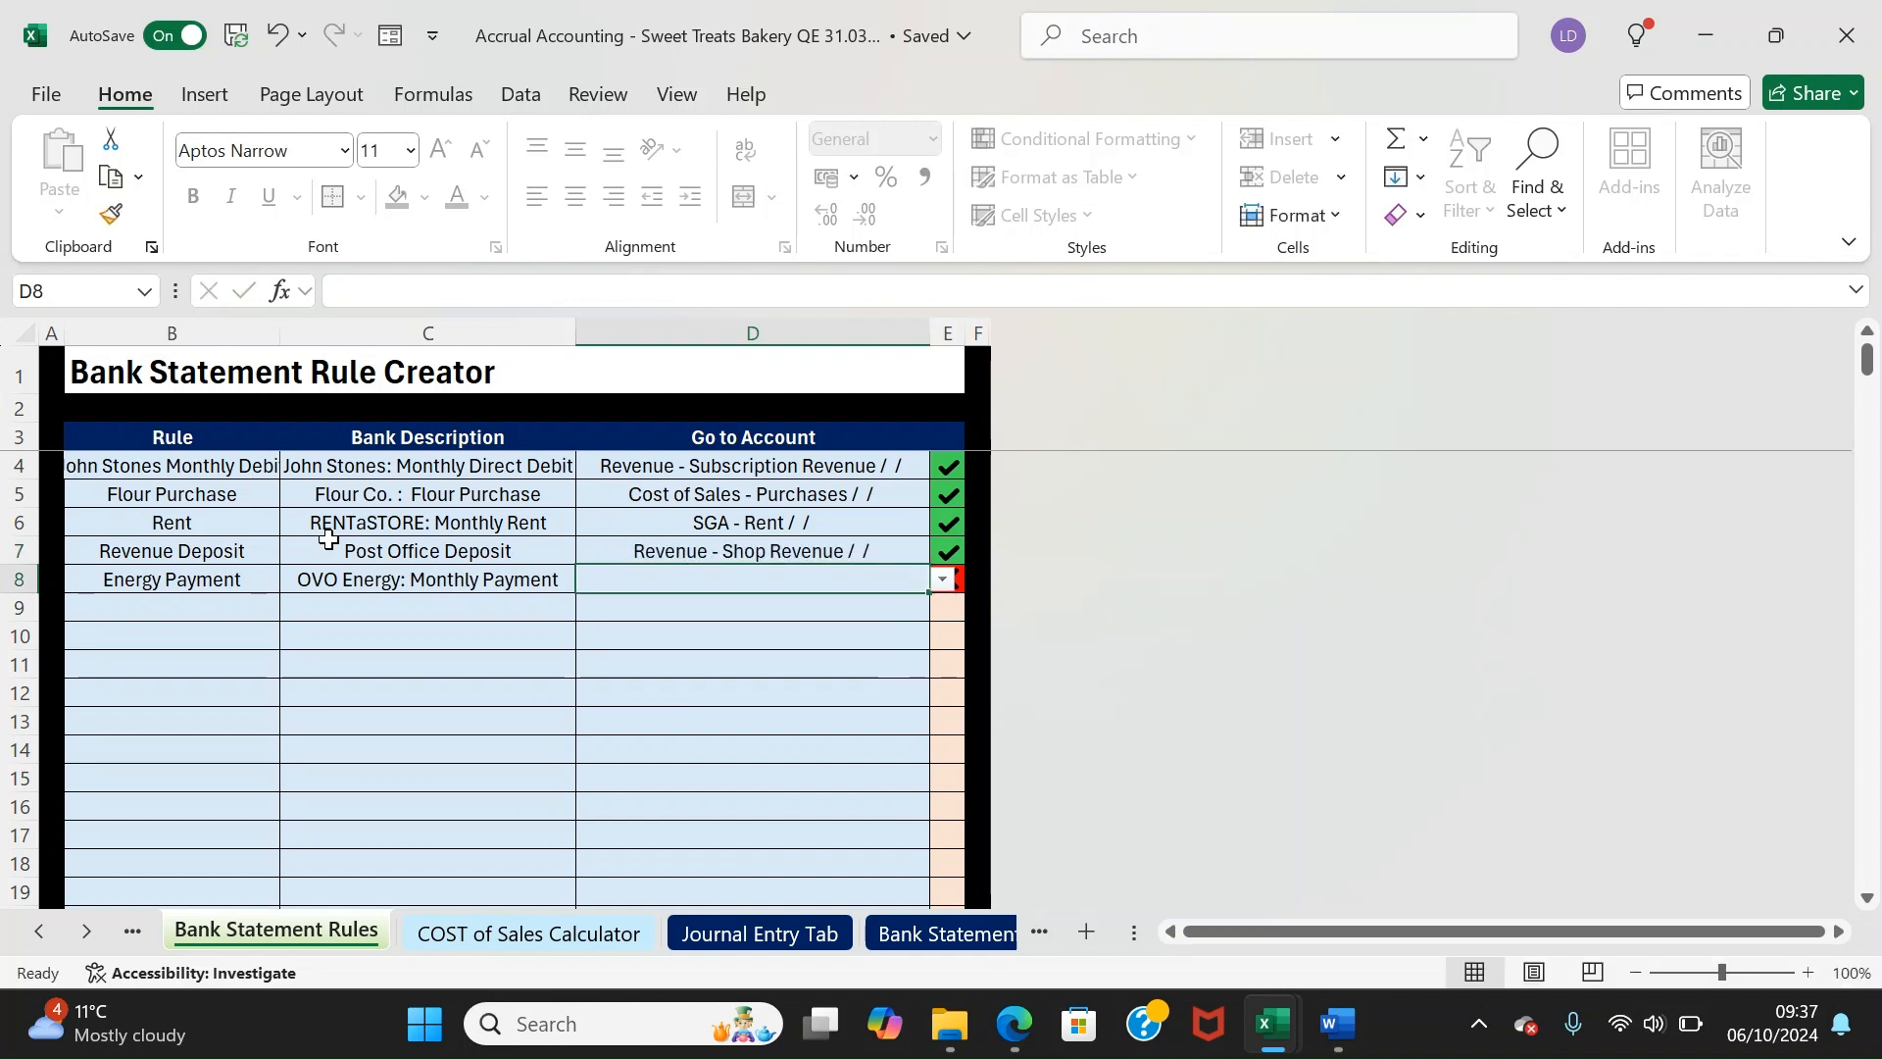
text(U)
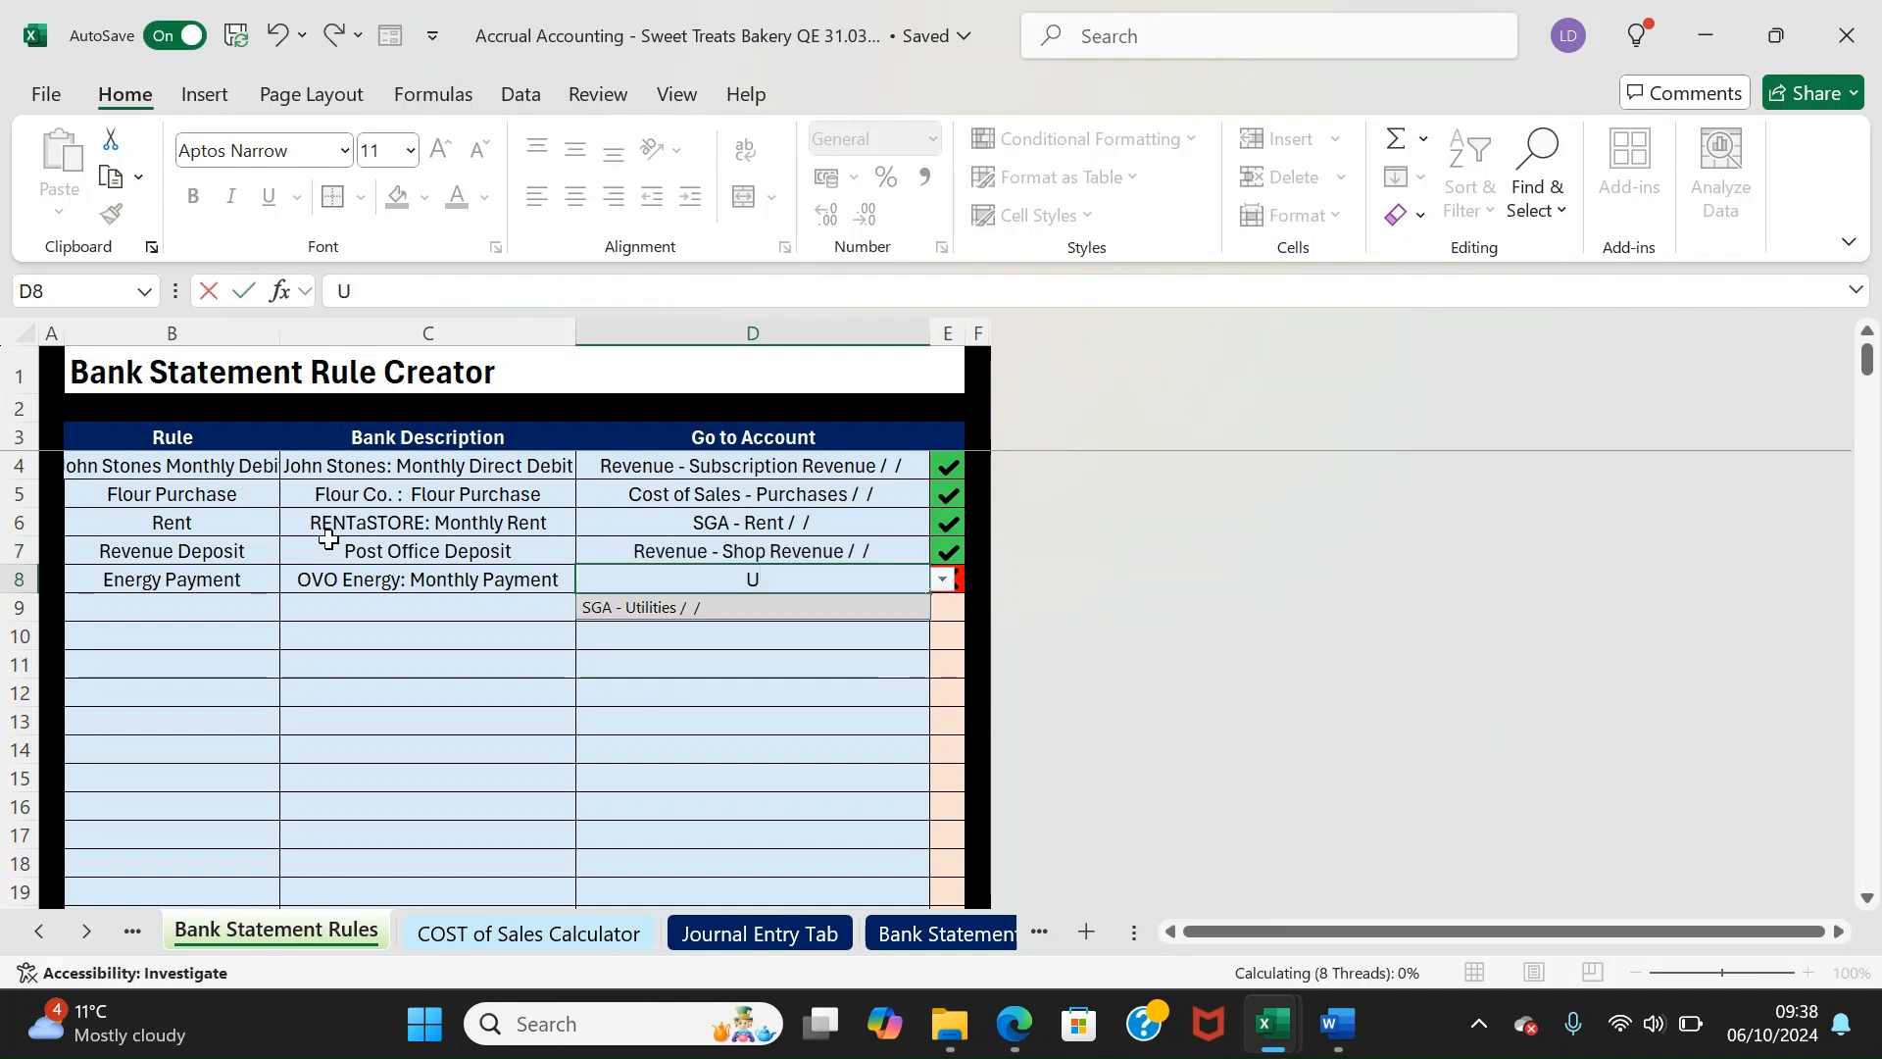
key(Down)
key(Return)
drag(952, 575, 949, 477)
Return to Bank Statement 1 and inspect transaction 20001's recommended account
click(878, 584)
click(912, 933)
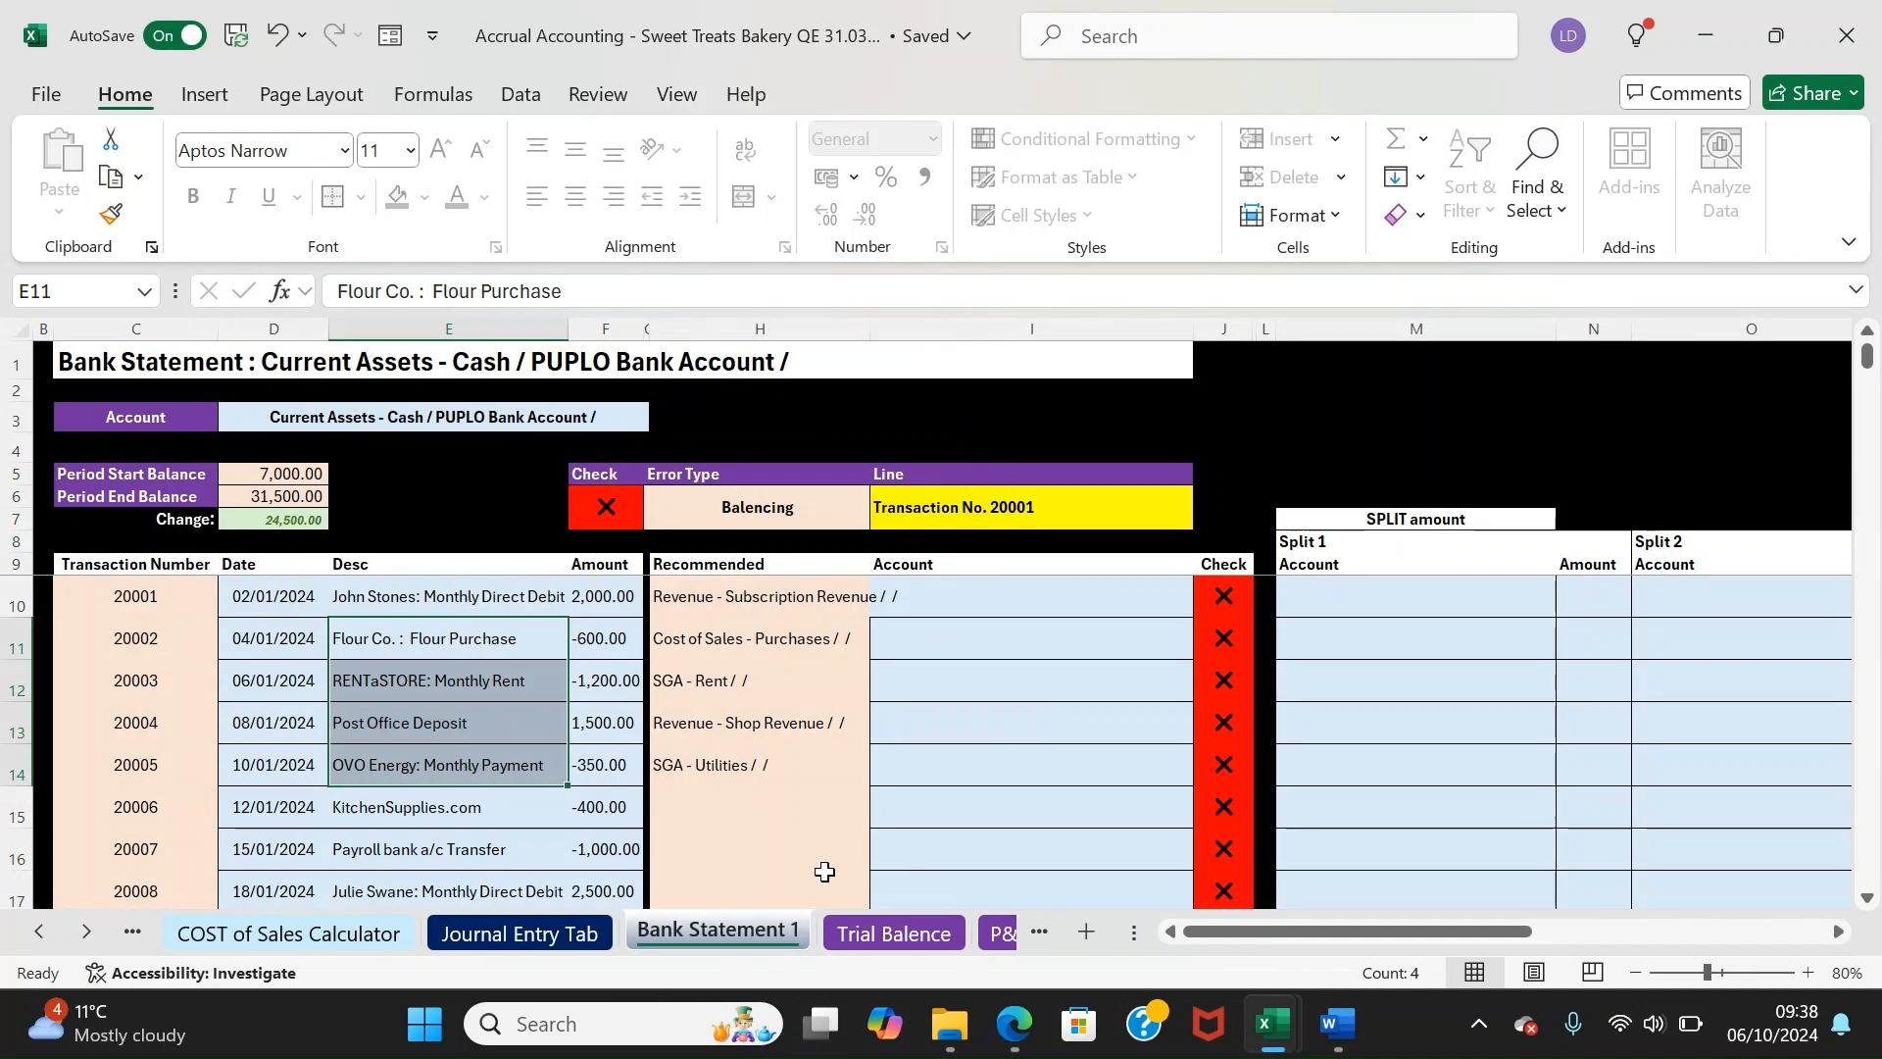
scroll(717, 814, down, 13)
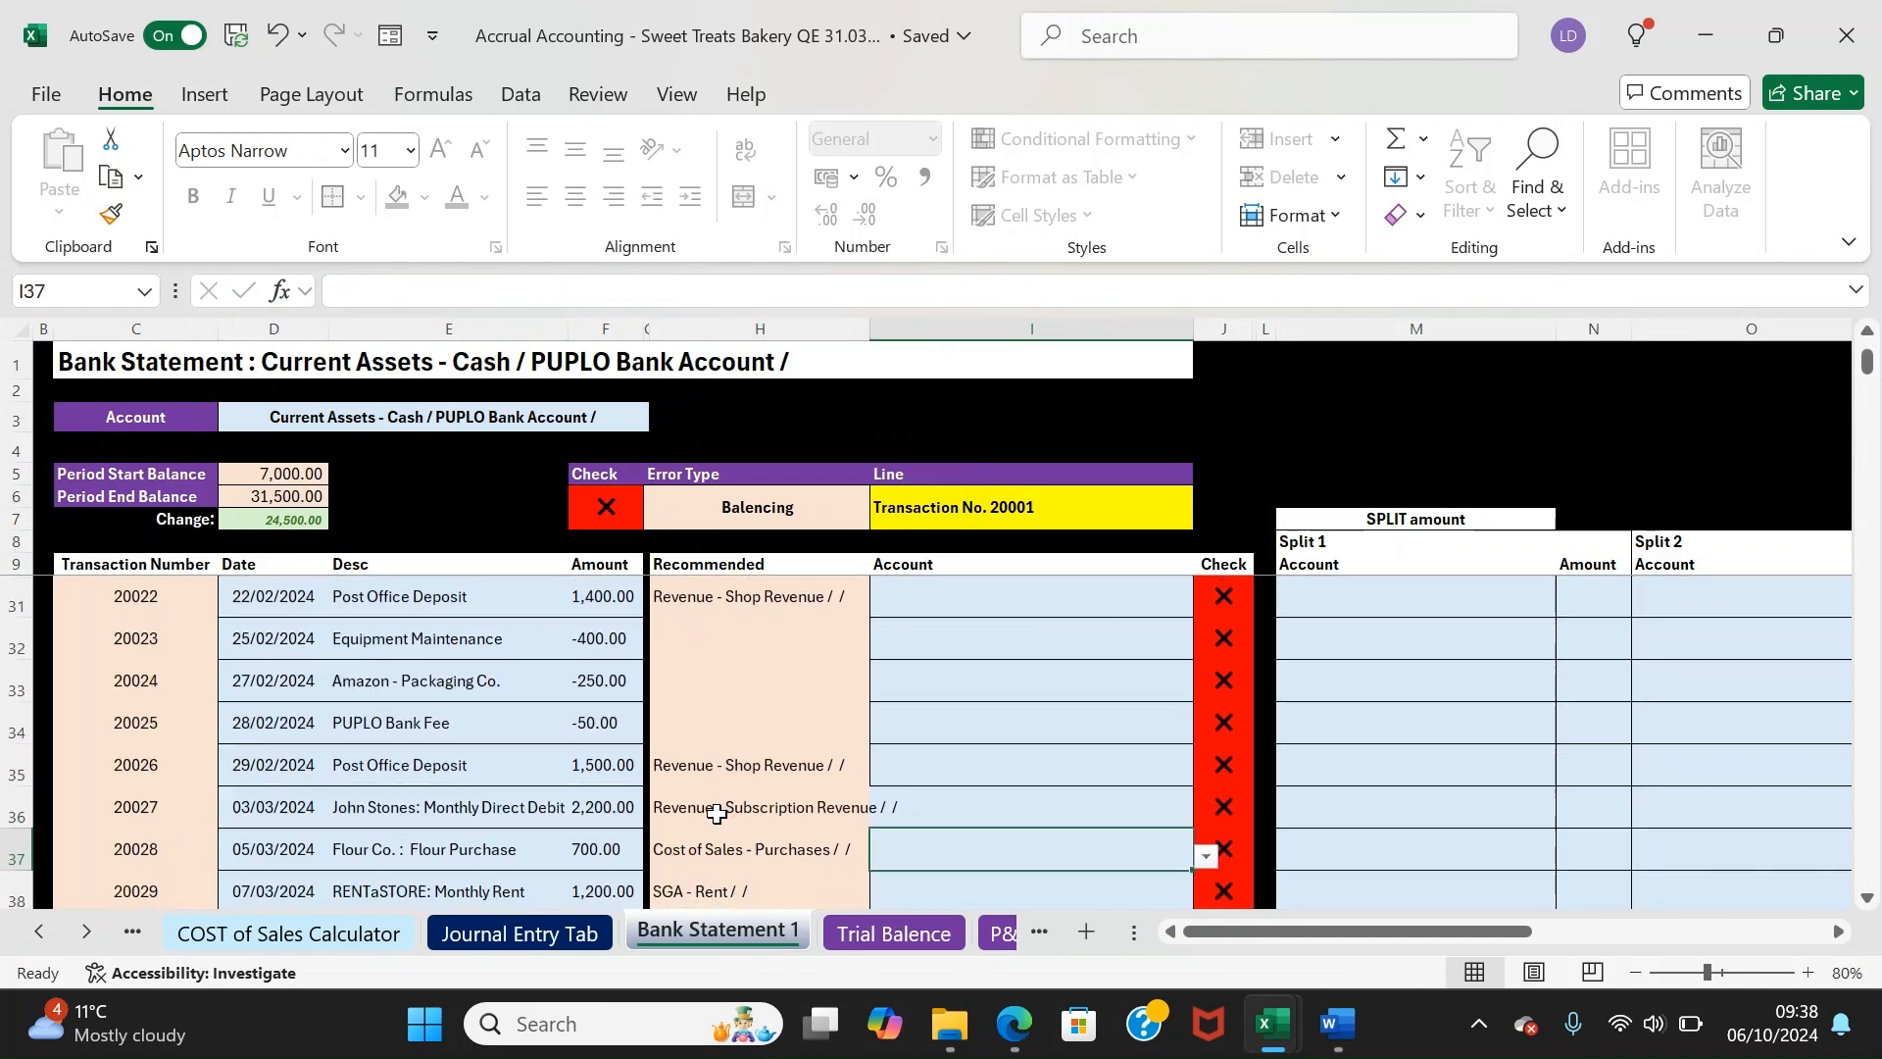
click(717, 814)
key(Up)
key(Up)
key(Up)
key(Up)
key(Up)
key(Up)
key(Up)
key(Up)
key(Up)
key(Up)
key(Up)
key(Up)
key(Up)
key(Up)
key(Up)
key(Up)
key(Up)
key(Up)
key(Up)
key(Up)
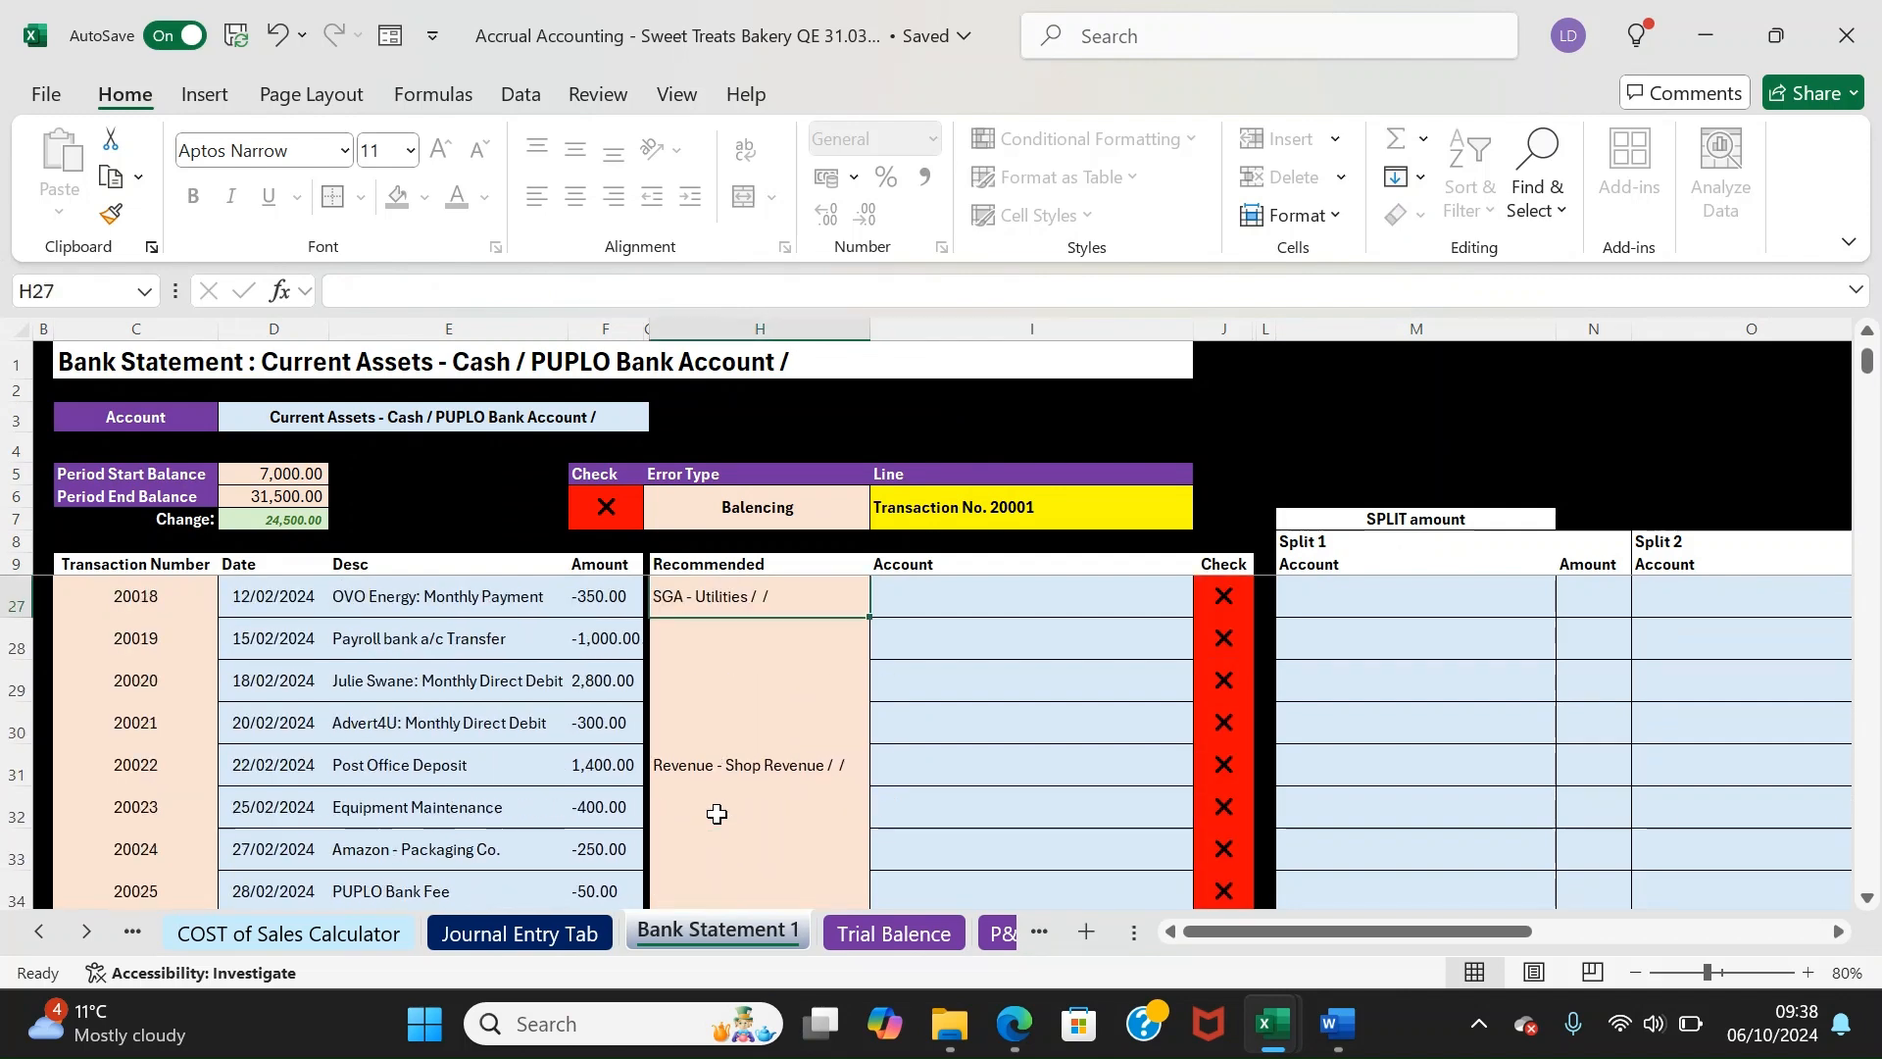
key(Up)
key(Right)
key(Down)
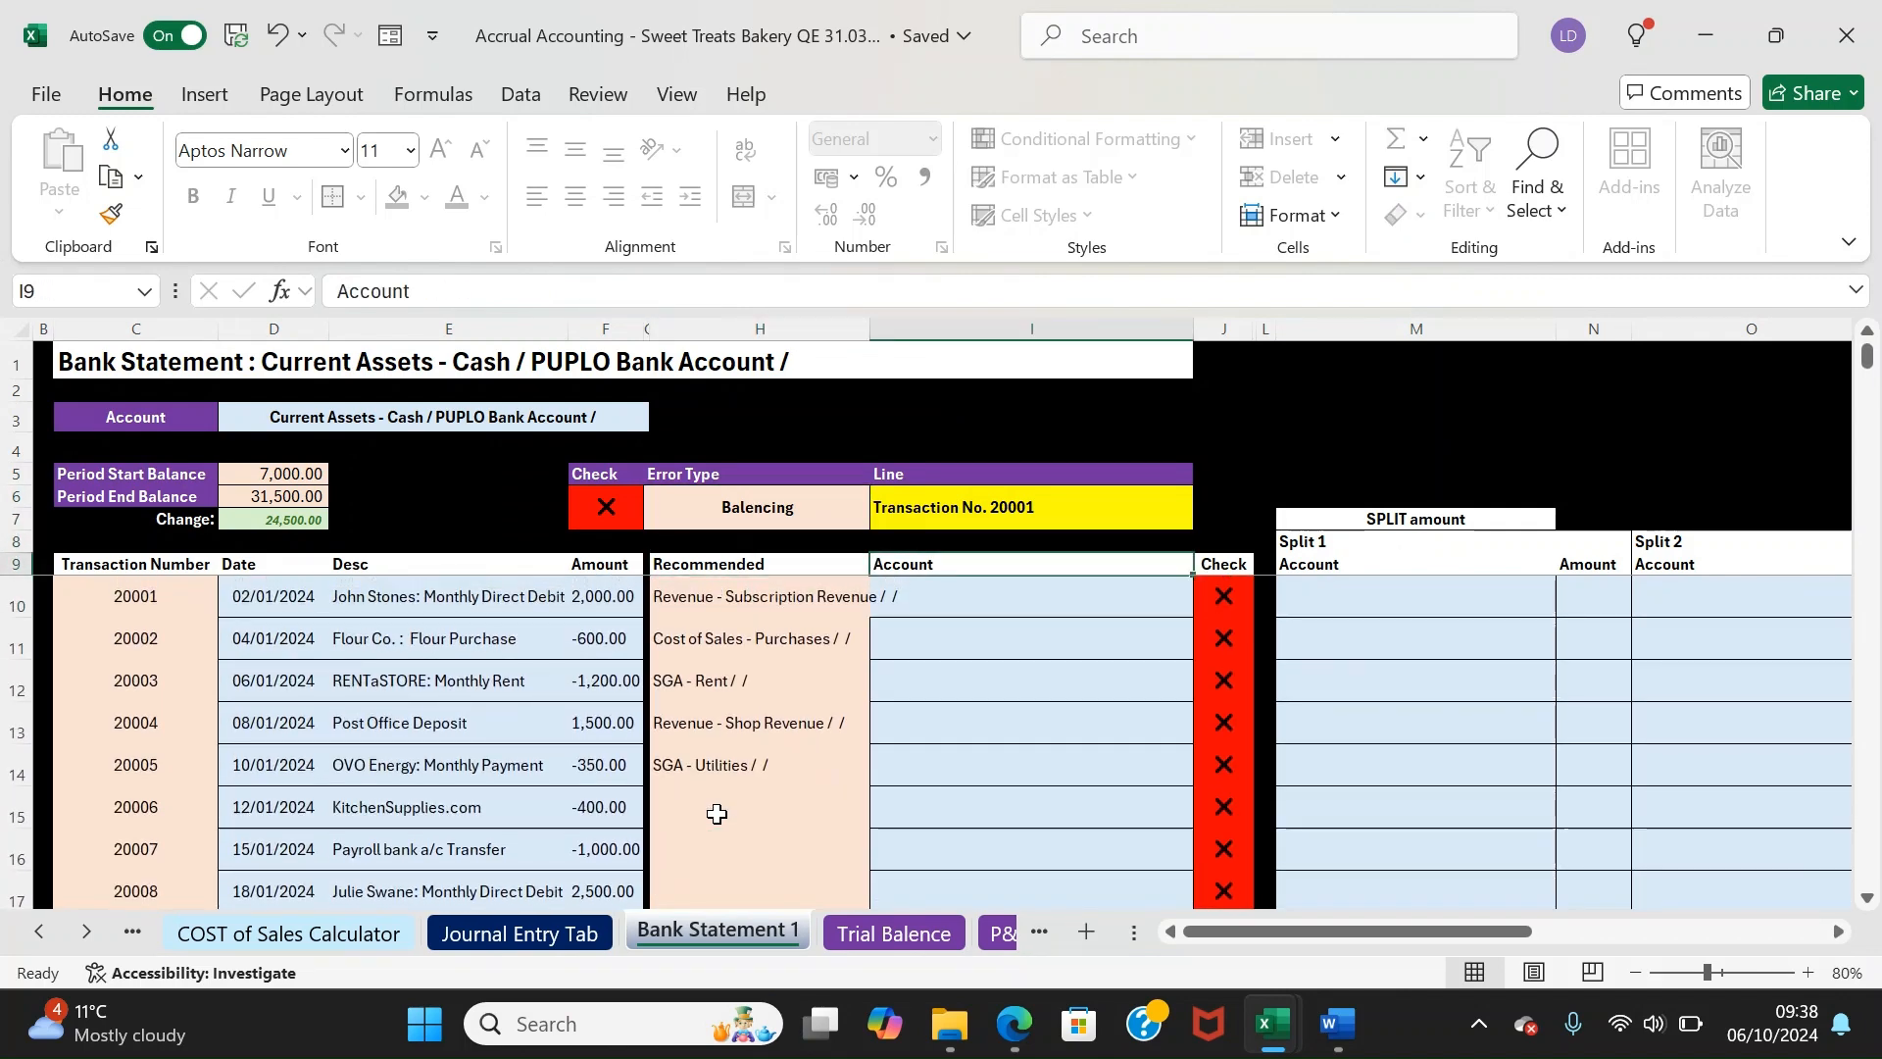
key(Down)
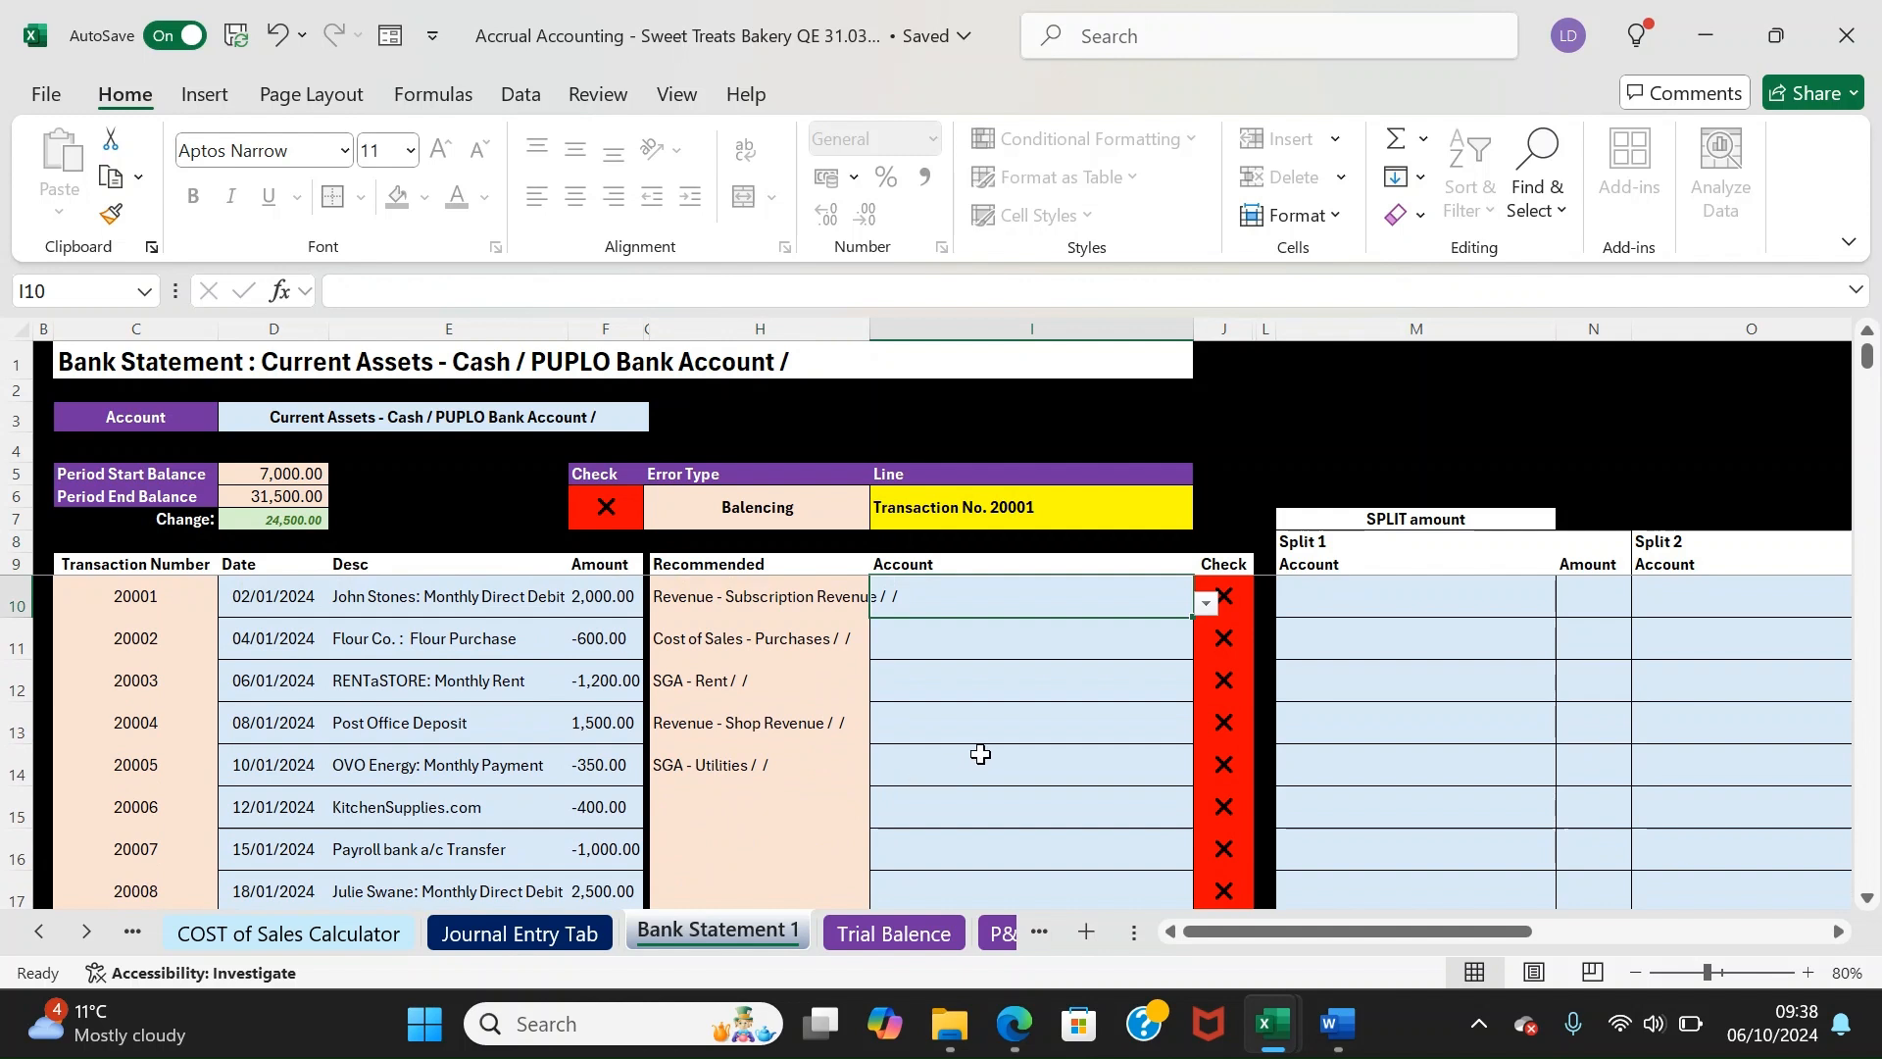
click(755, 601)
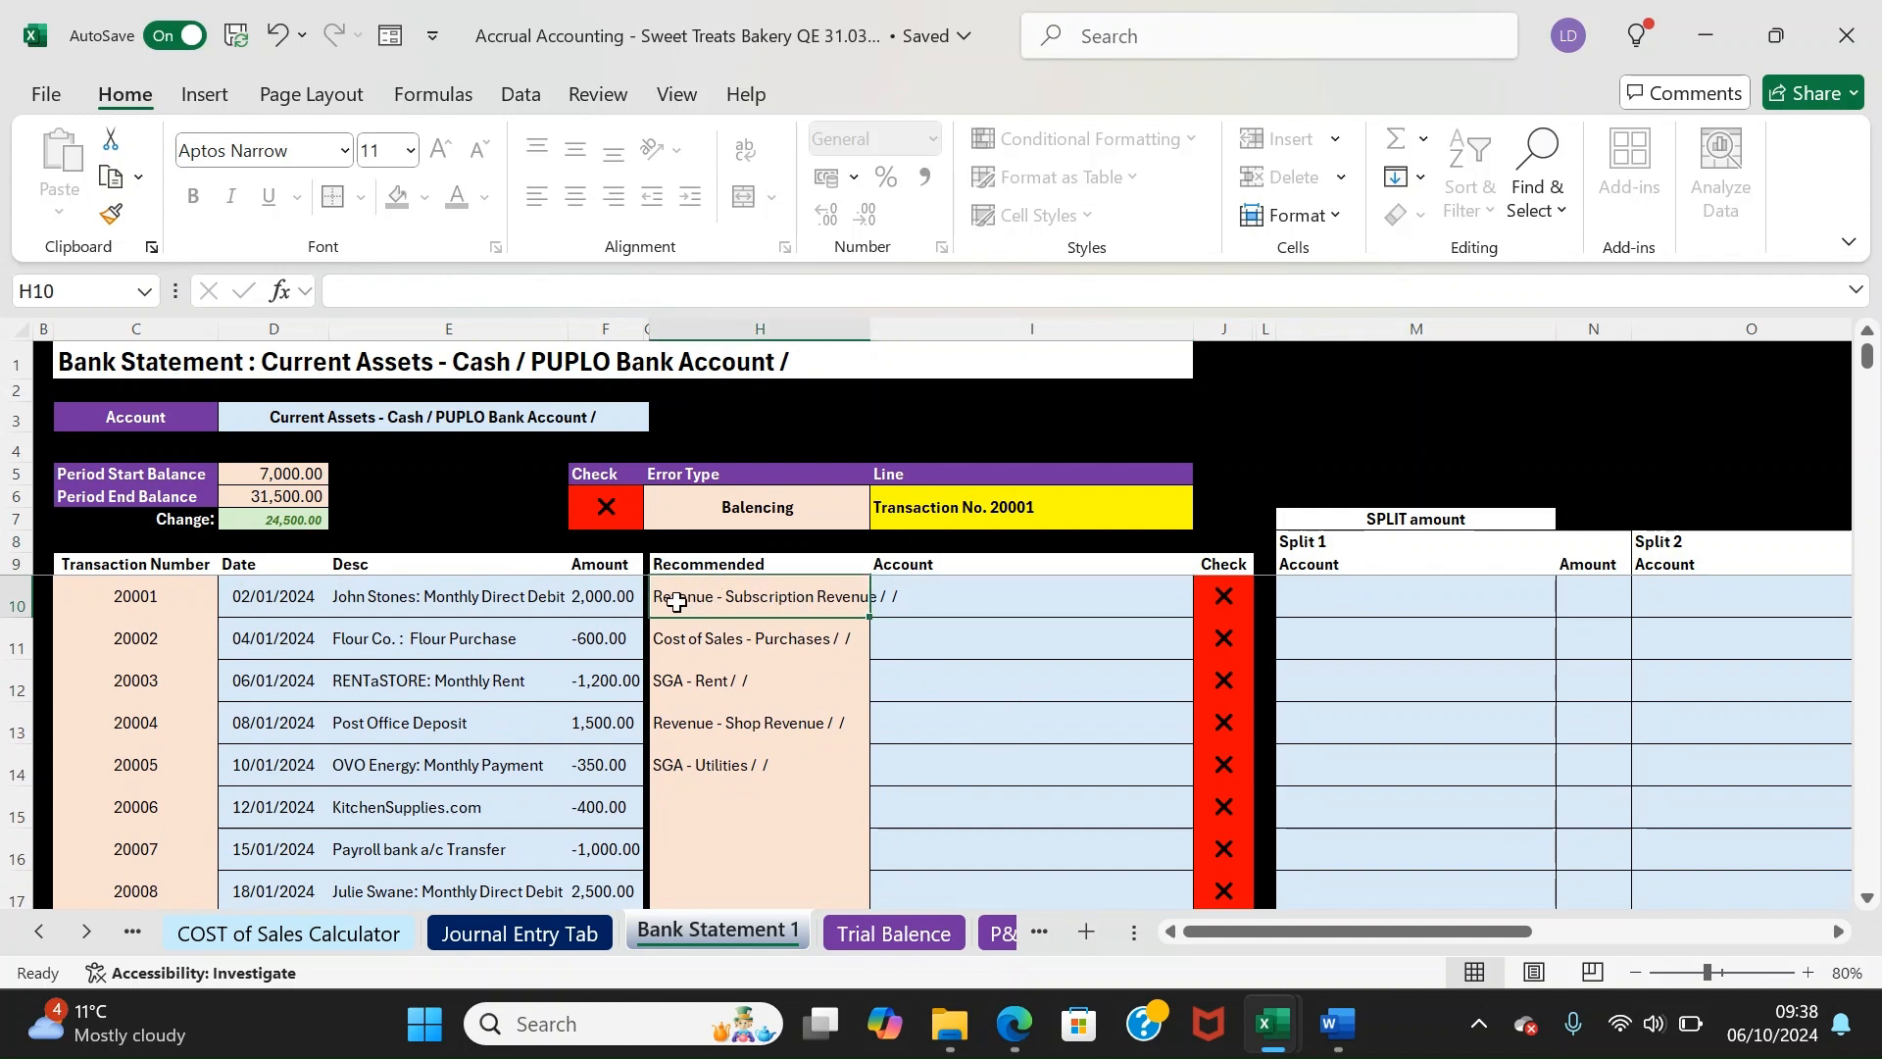
Set transaction 20001's account in I10 to Revenue - Subscription Revenue and select recommendations H10:H48
click(942, 598)
text(sub)
key(Down)
key(Return)
key(Left)
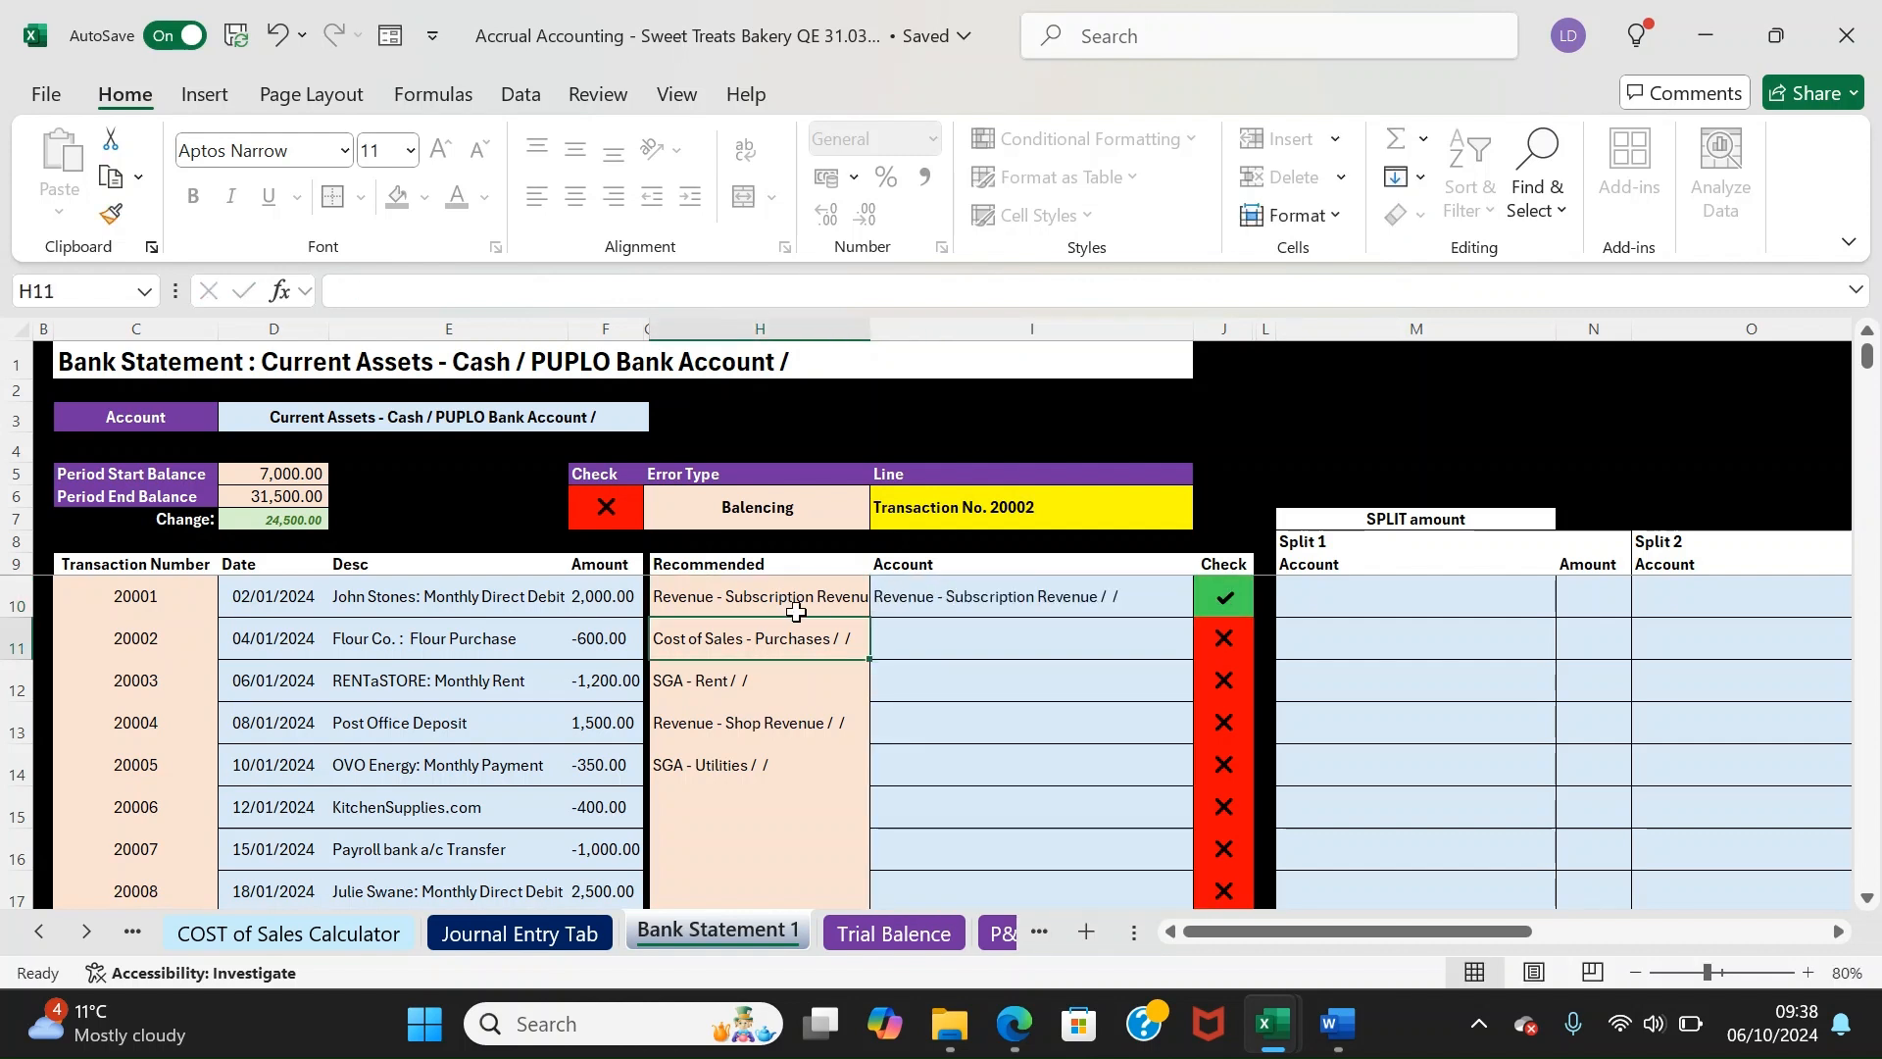
click(903, 600)
drag(769, 583, 740, 767)
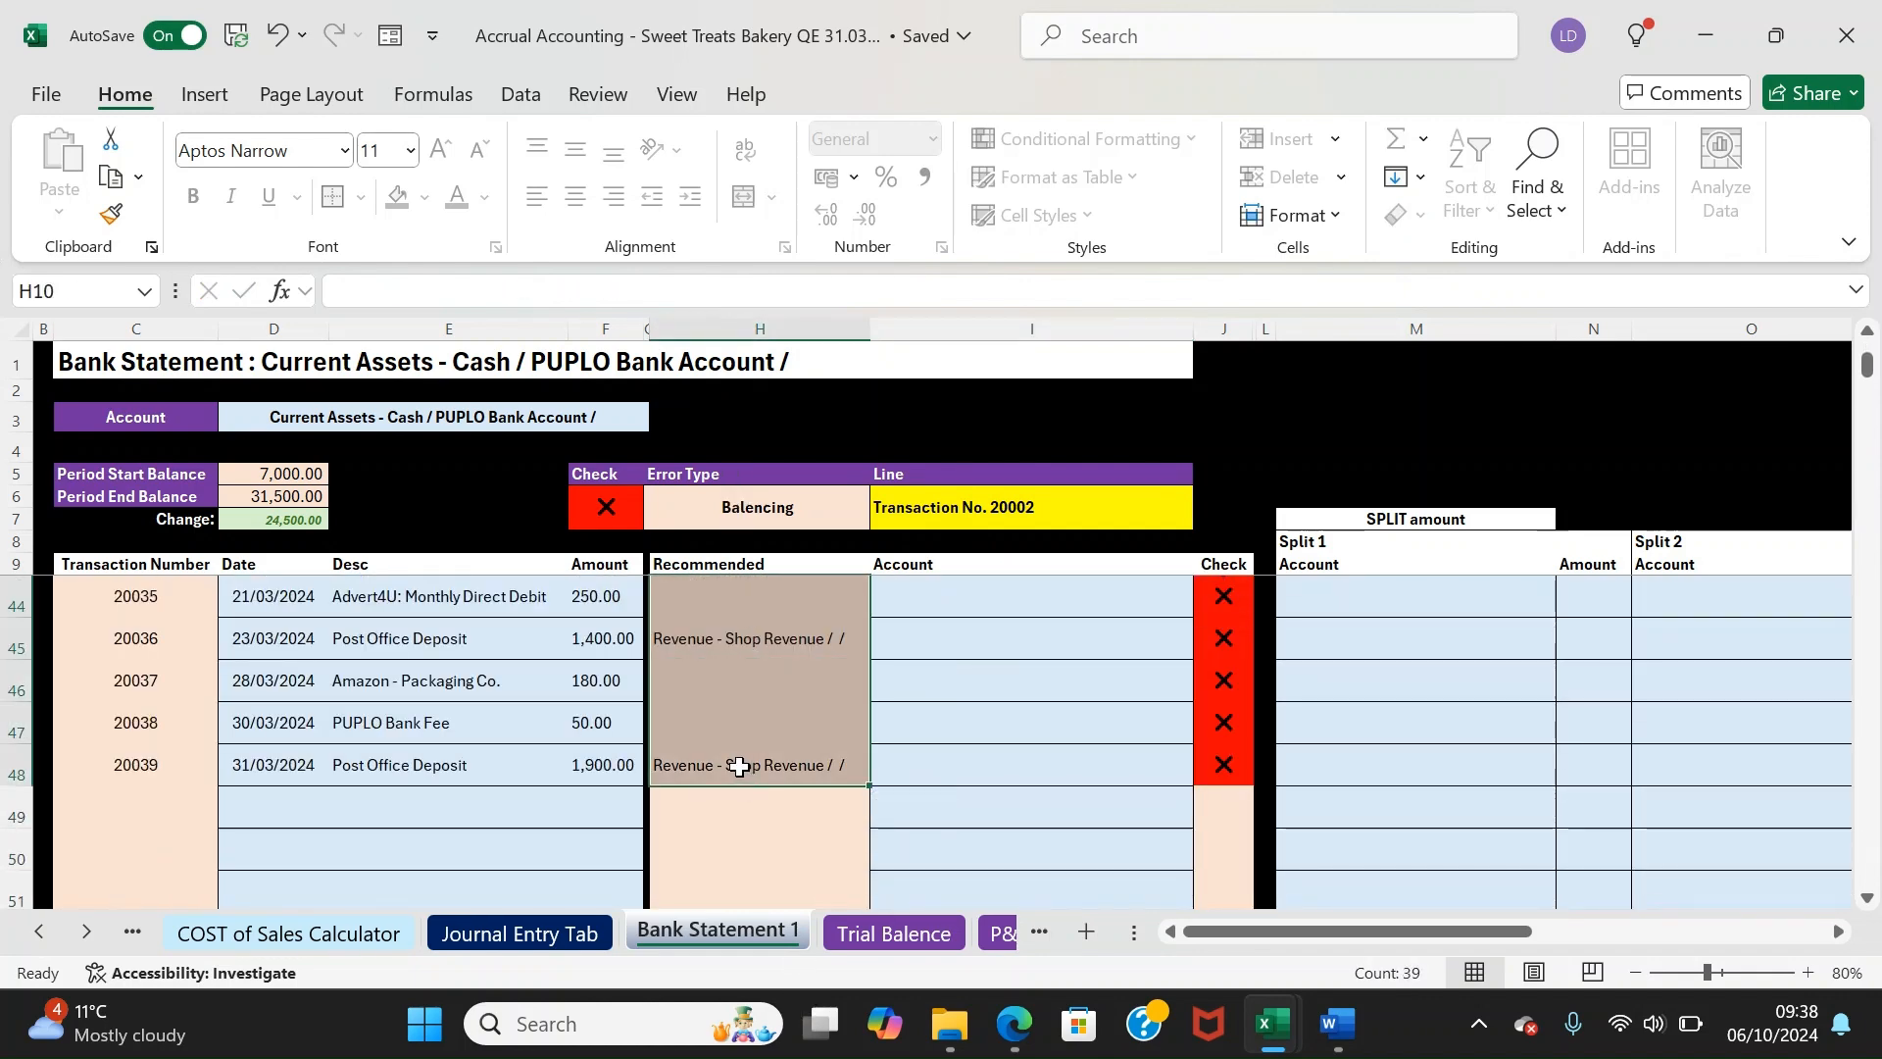
Paste the recommended accounts H10:H48 into the Account column from I10 as values only
right_click(768, 722)
click(863, 111)
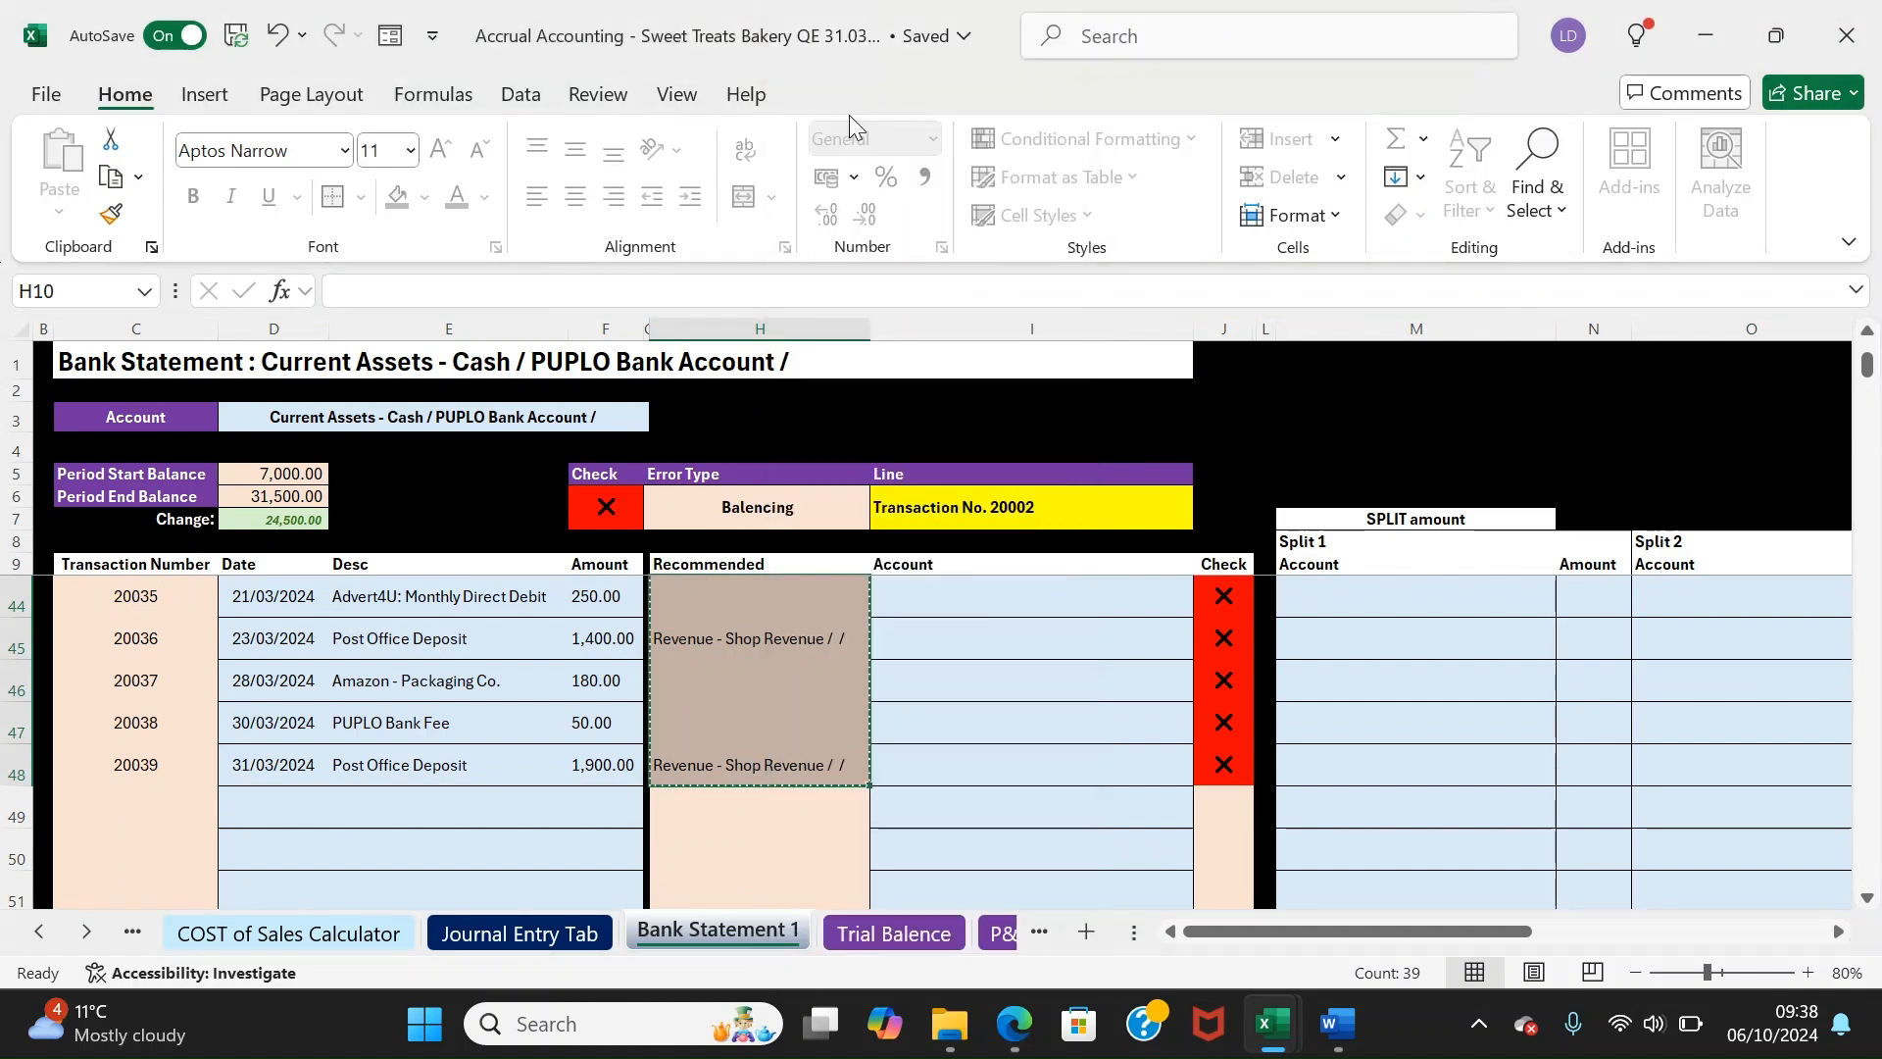
click(915, 589)
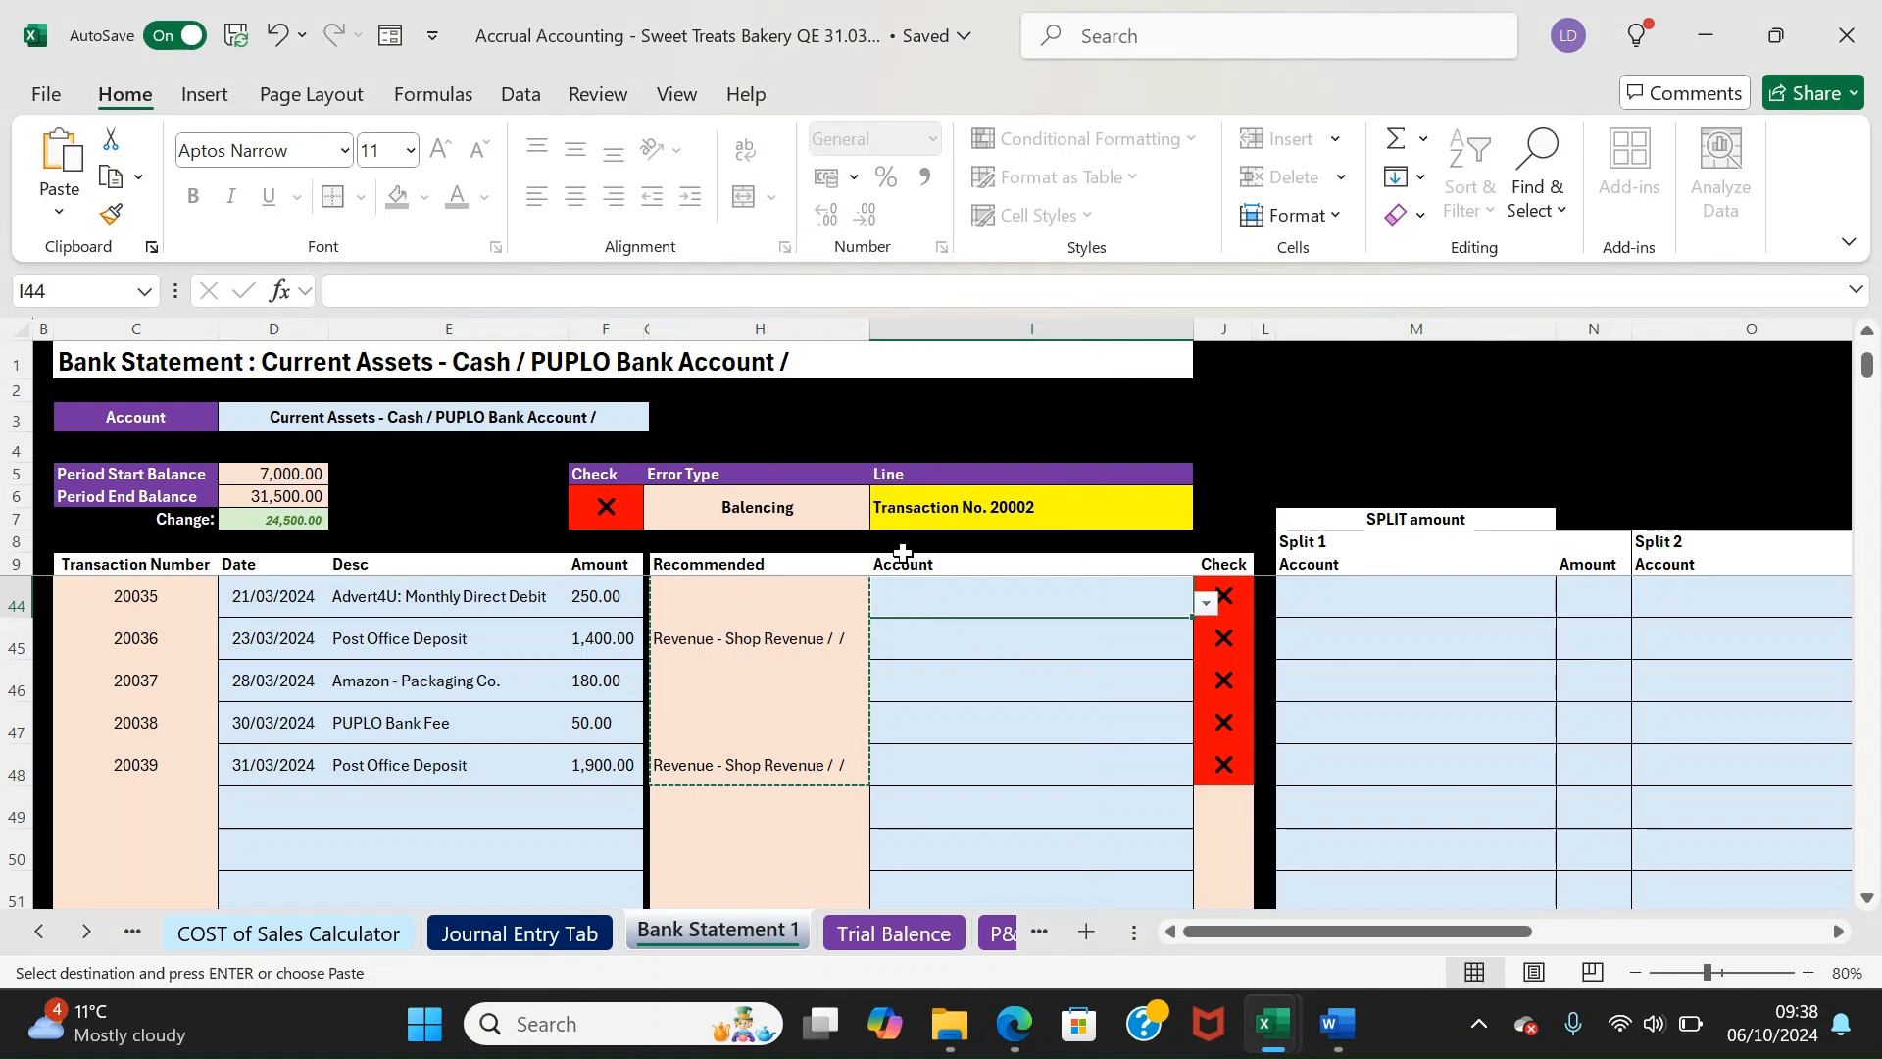
key(Up)
key(Up)
key(Up)
key(Up)
key(Up)
key(Up)
key(Up)
key(Up)
key(Up)
key(Up)
key(Up)
key(Up)
key(Up)
key(Up)
key(Up)
key(Up)
key(Up)
key(Up)
key(Up)
key(Up)
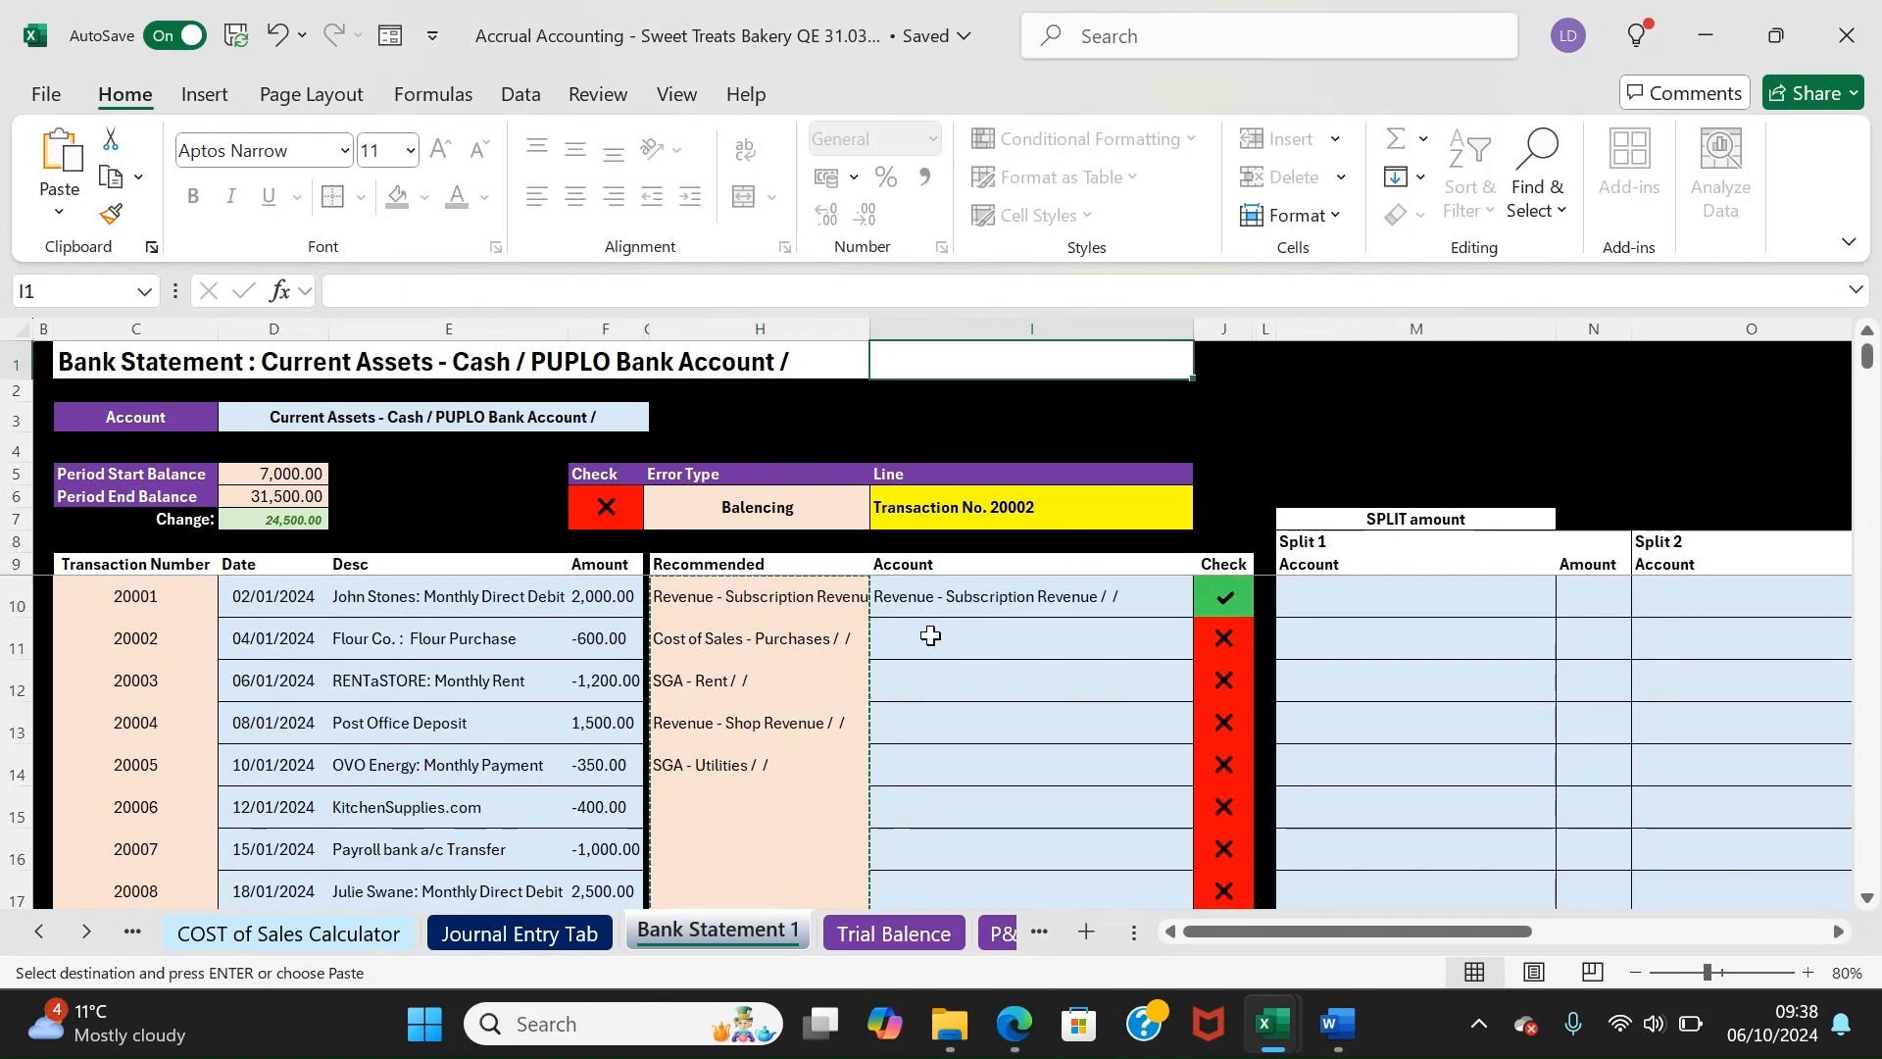
key(Down)
key(Down)
key(Down)
key(Down)
key(Down)
key(Down)
key(Down)
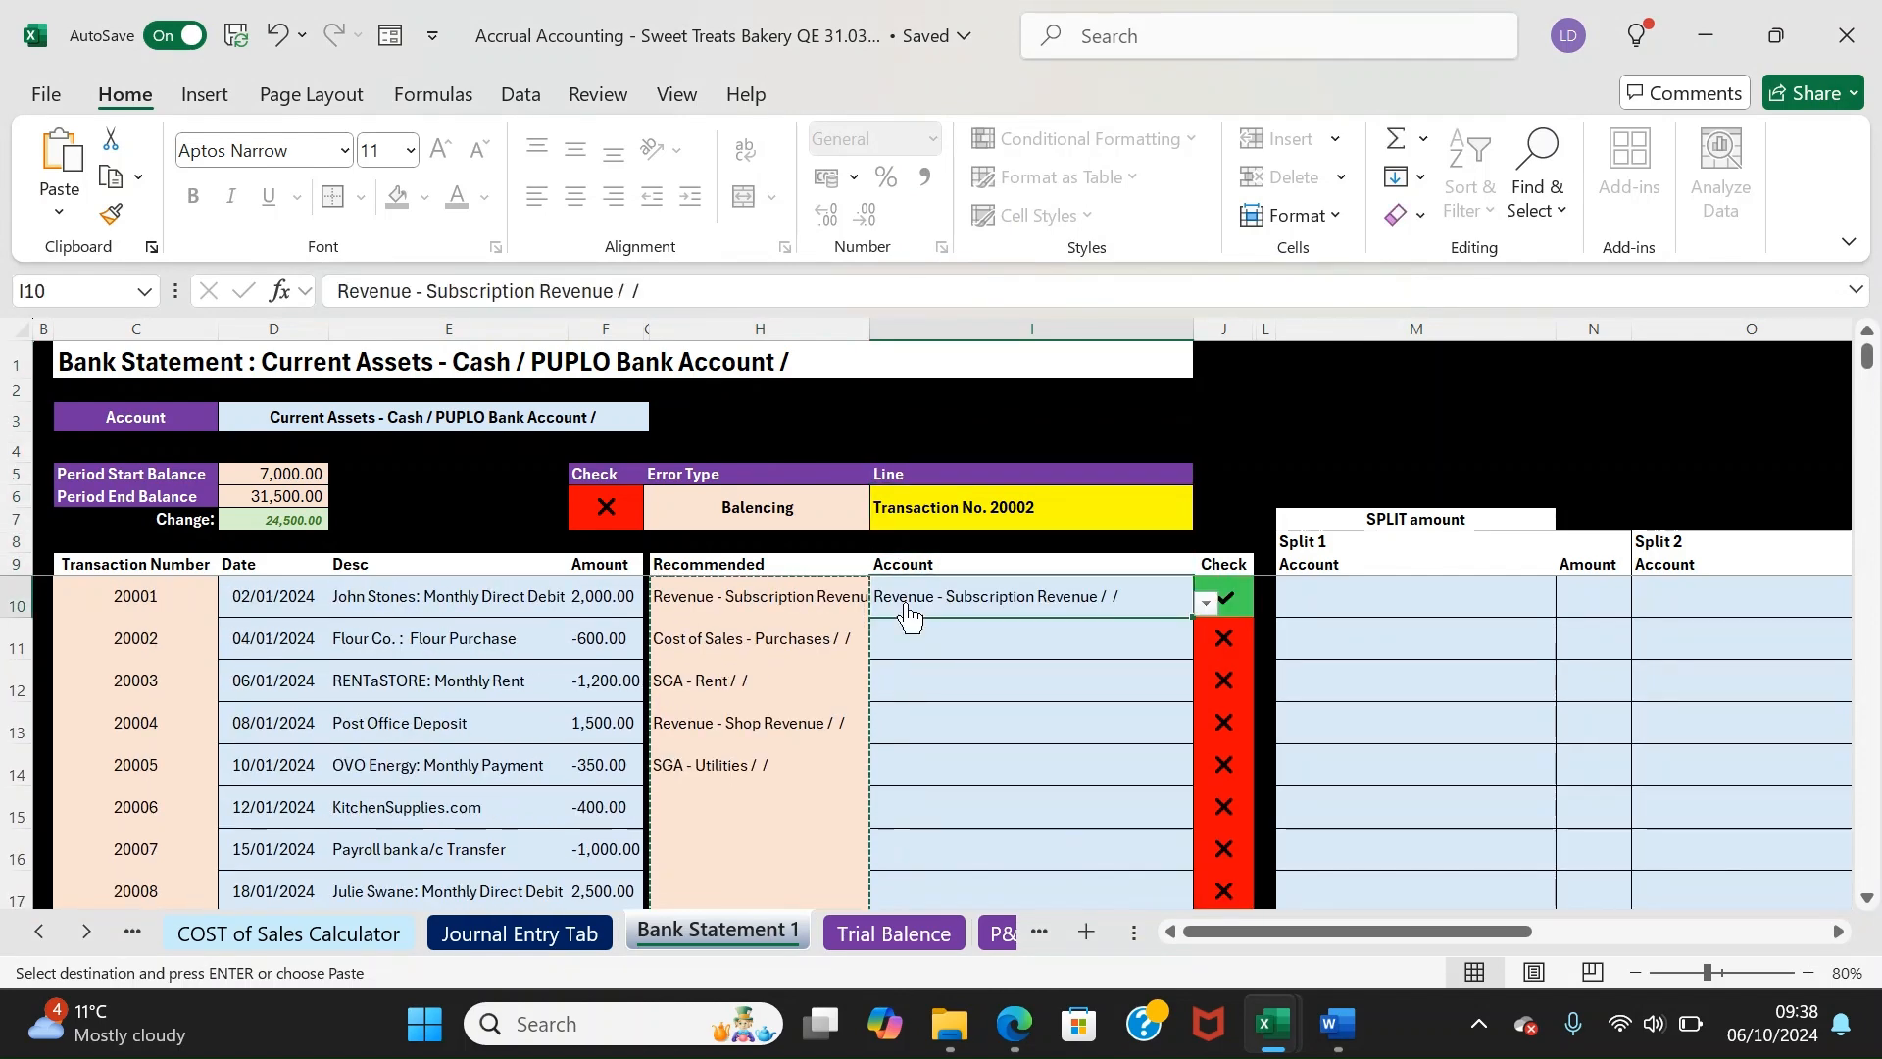
right_click(904, 612)
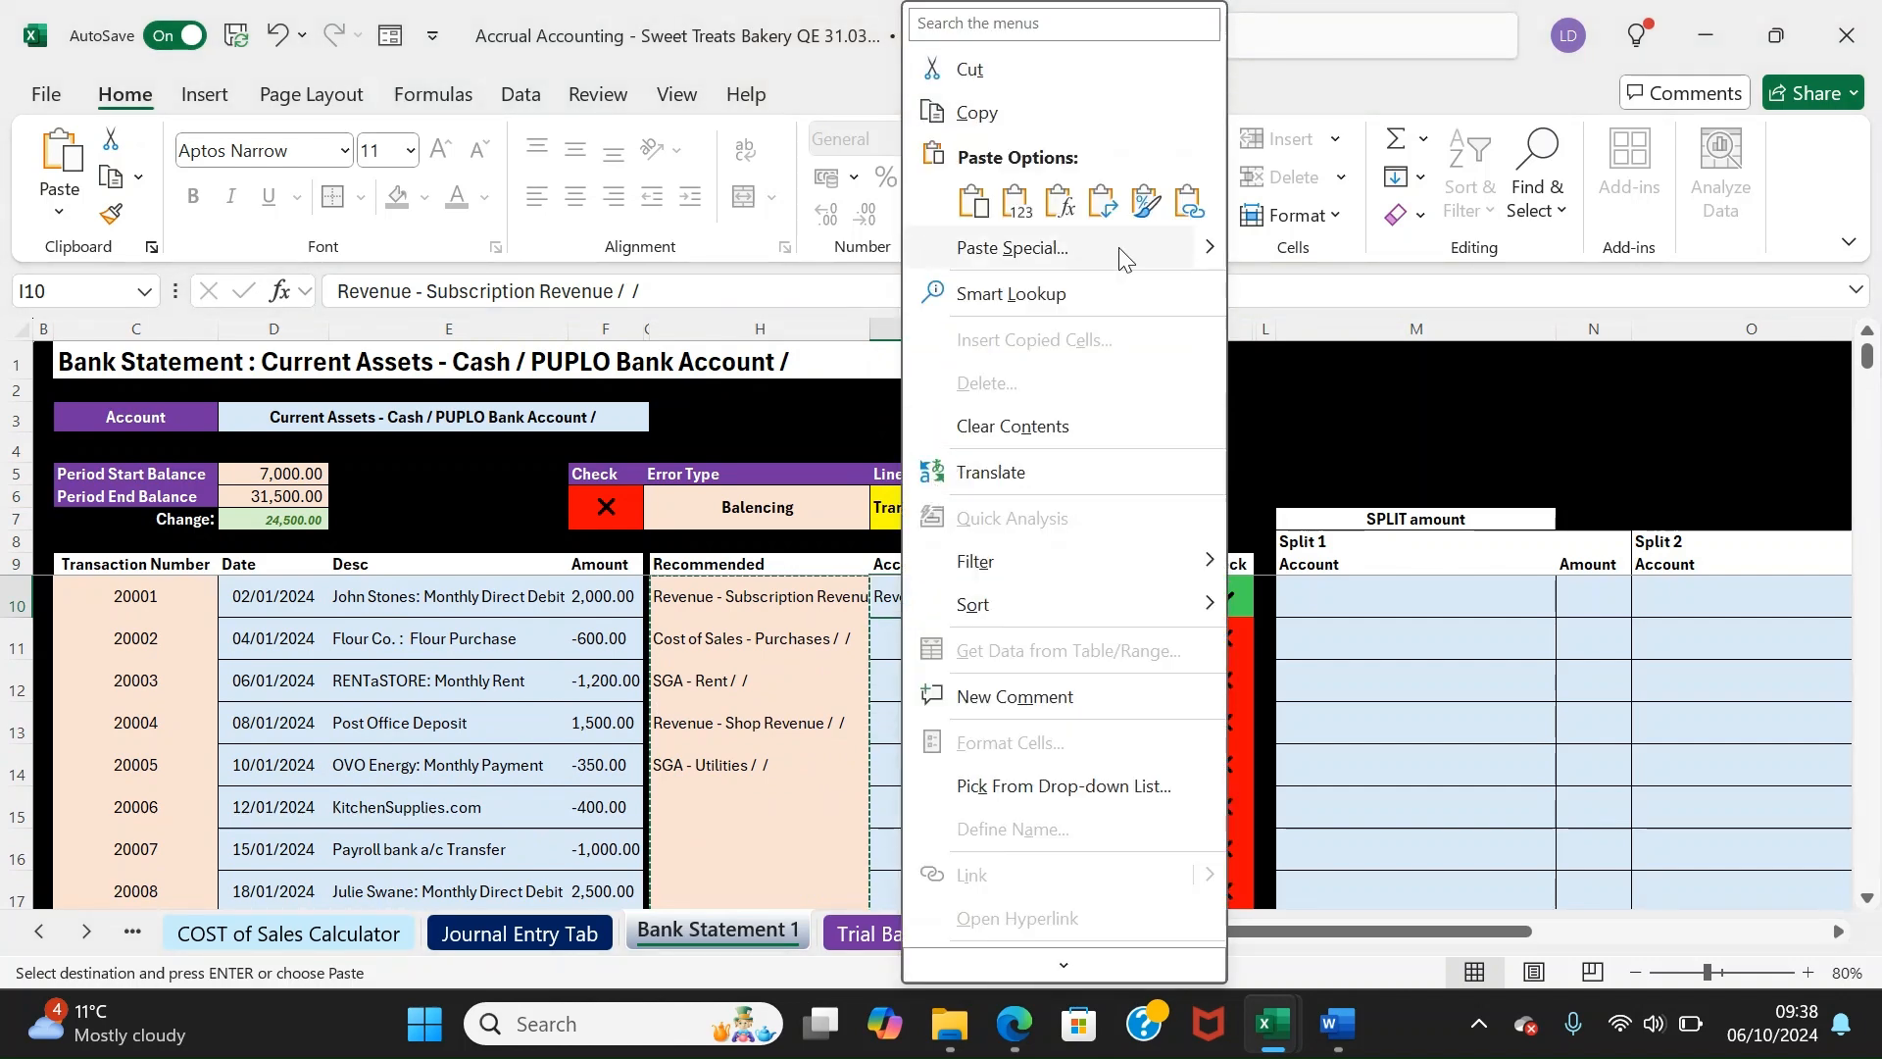
click(990, 255)
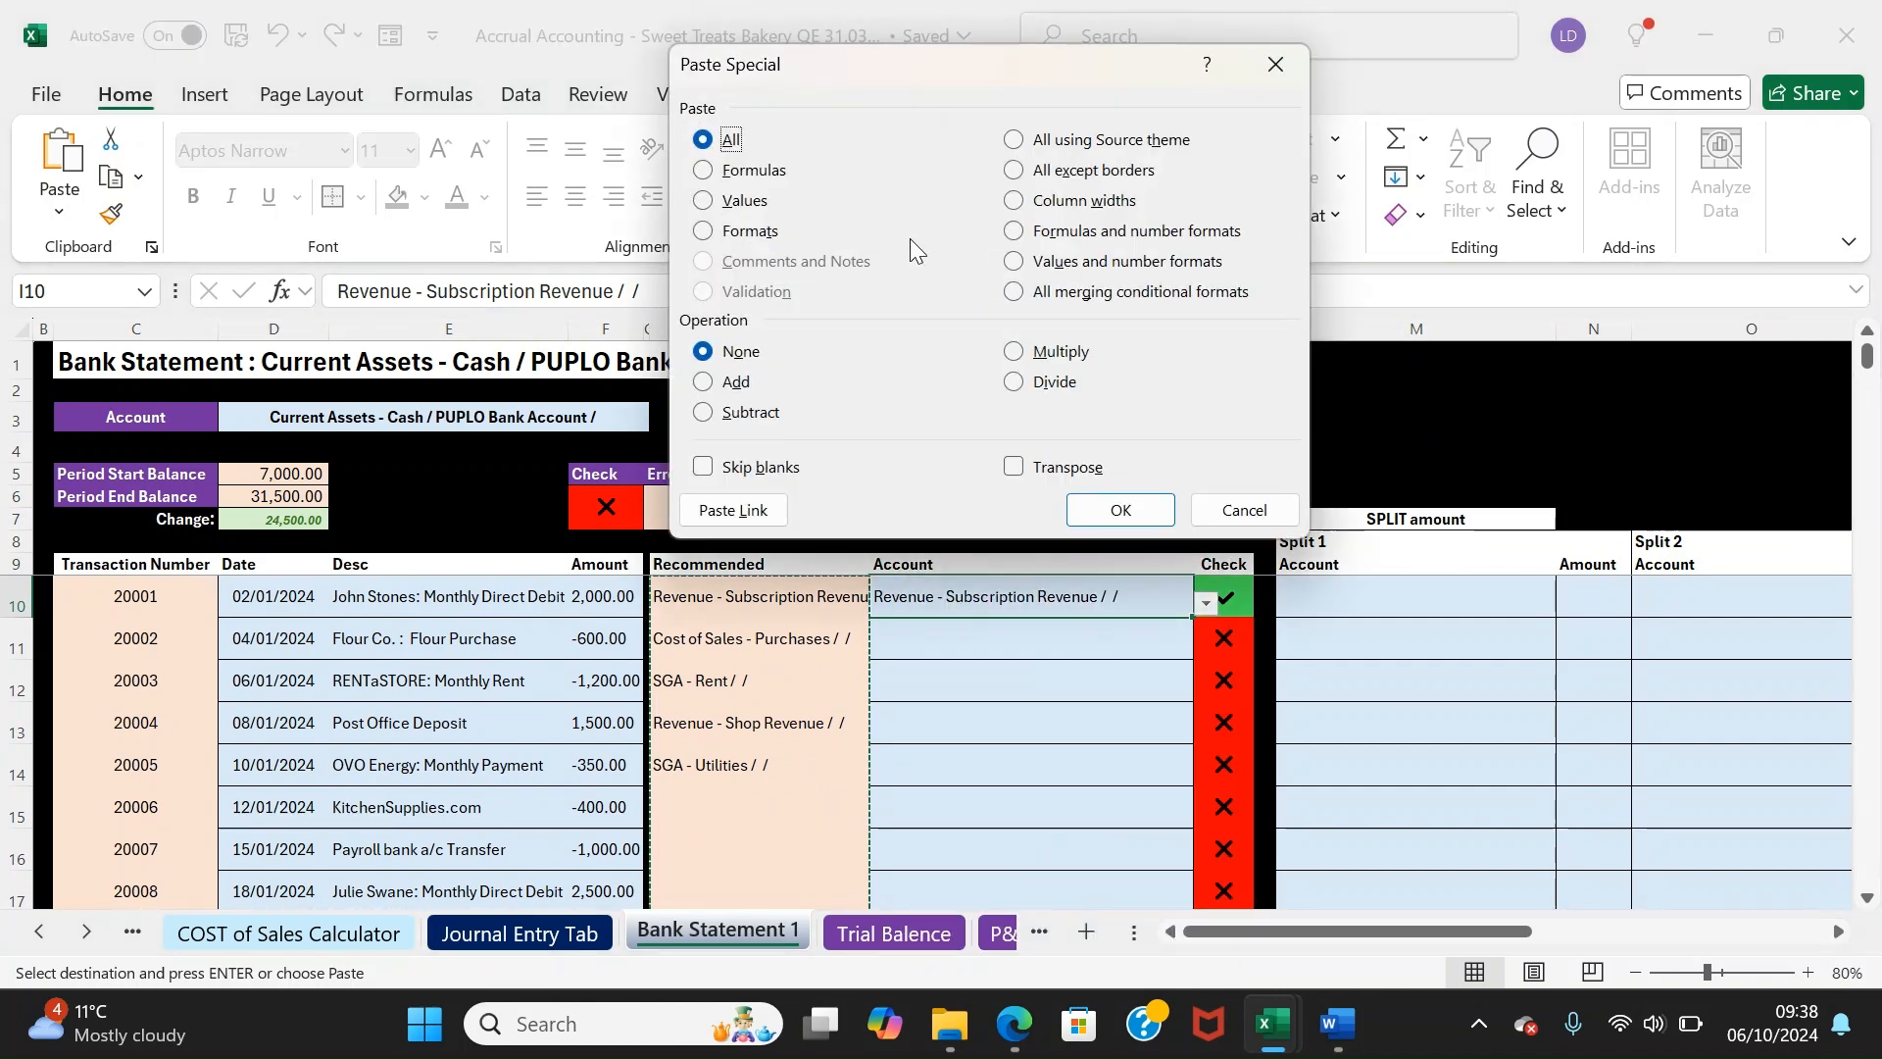
click(706, 201)
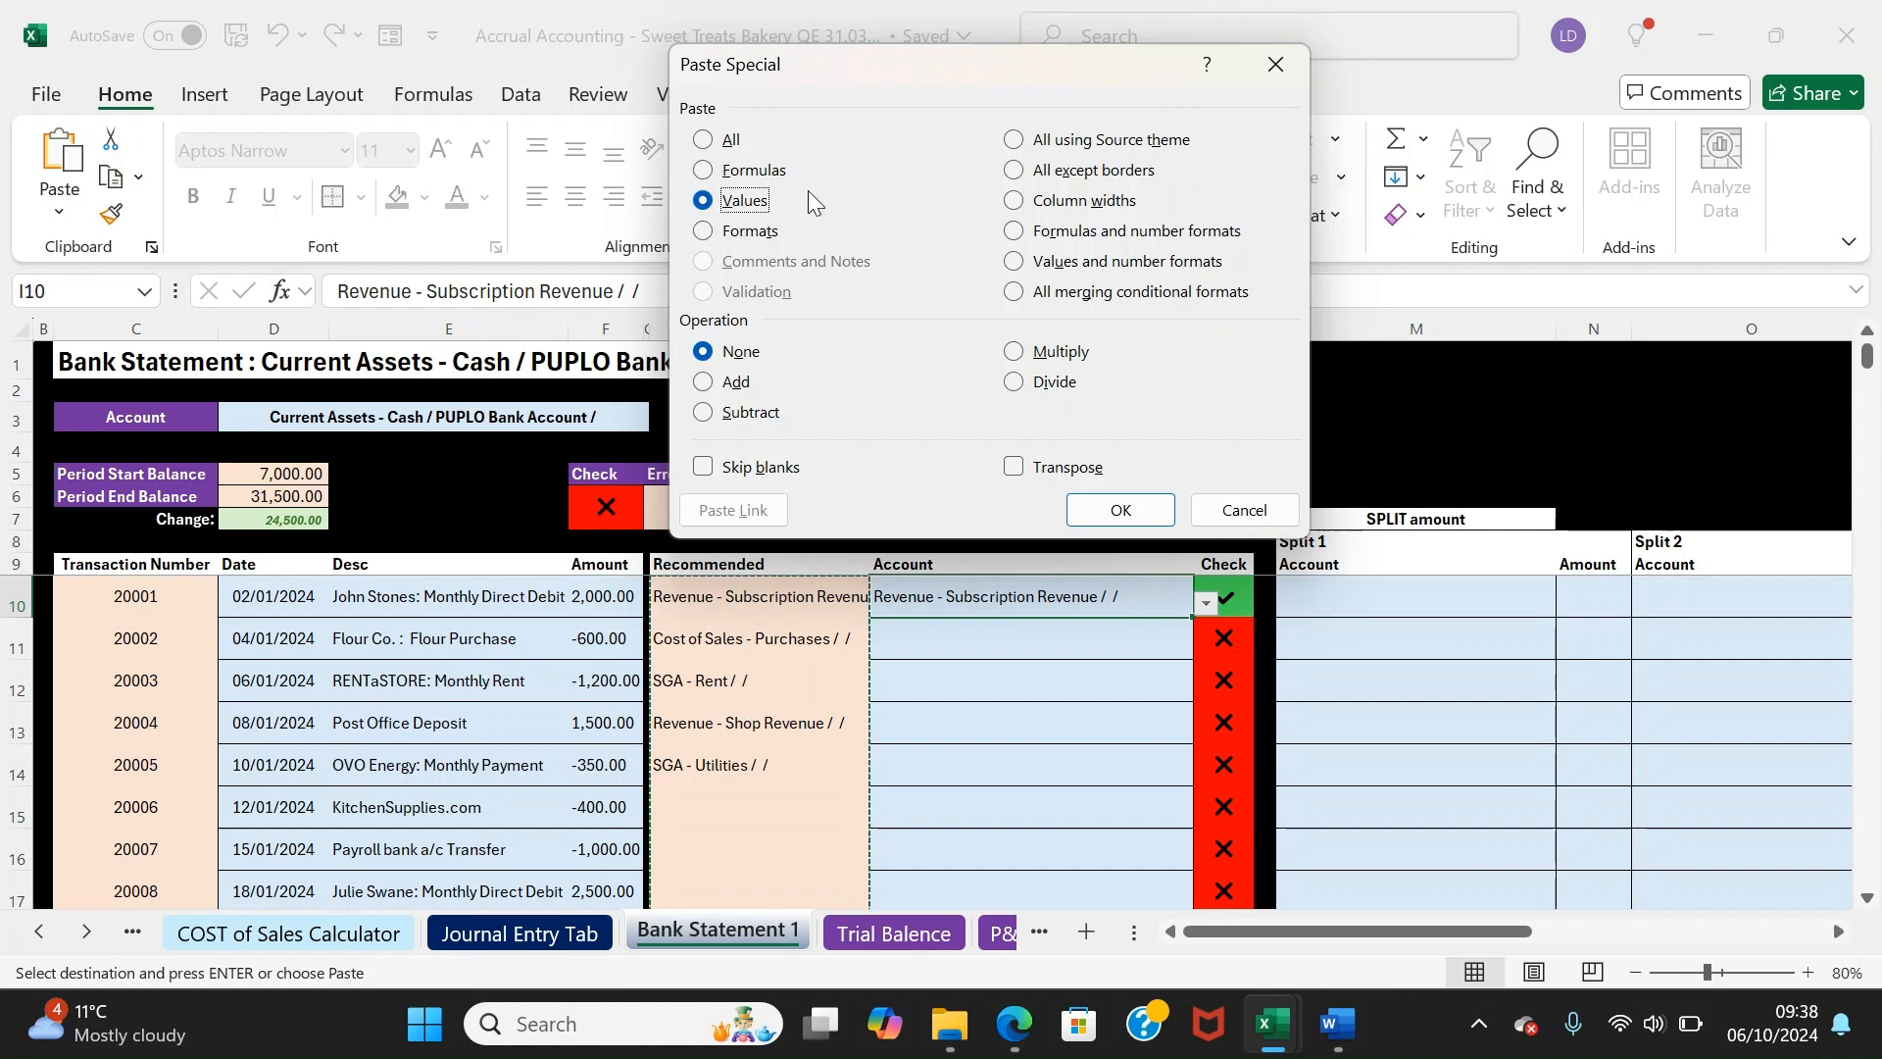
click(1110, 509)
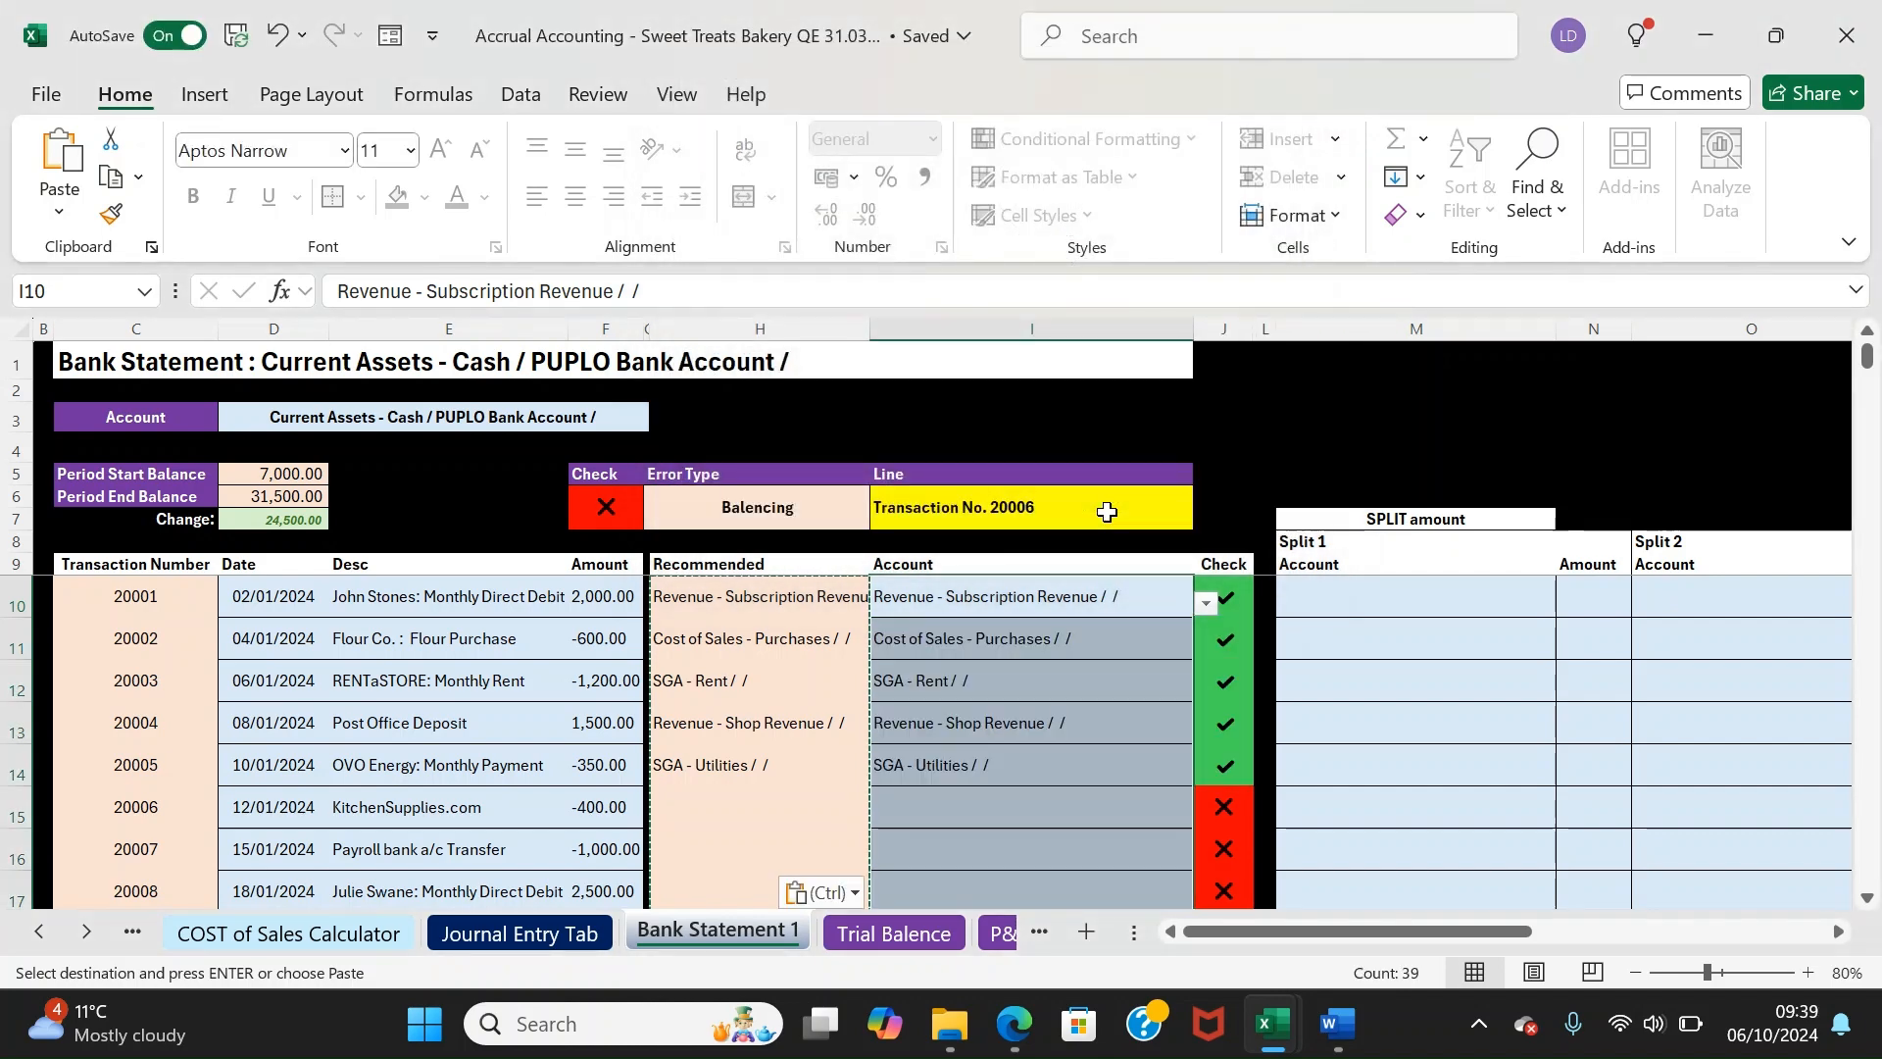
Review the pasted accounts and move to transaction 20006's empty account cell
click(1036, 601)
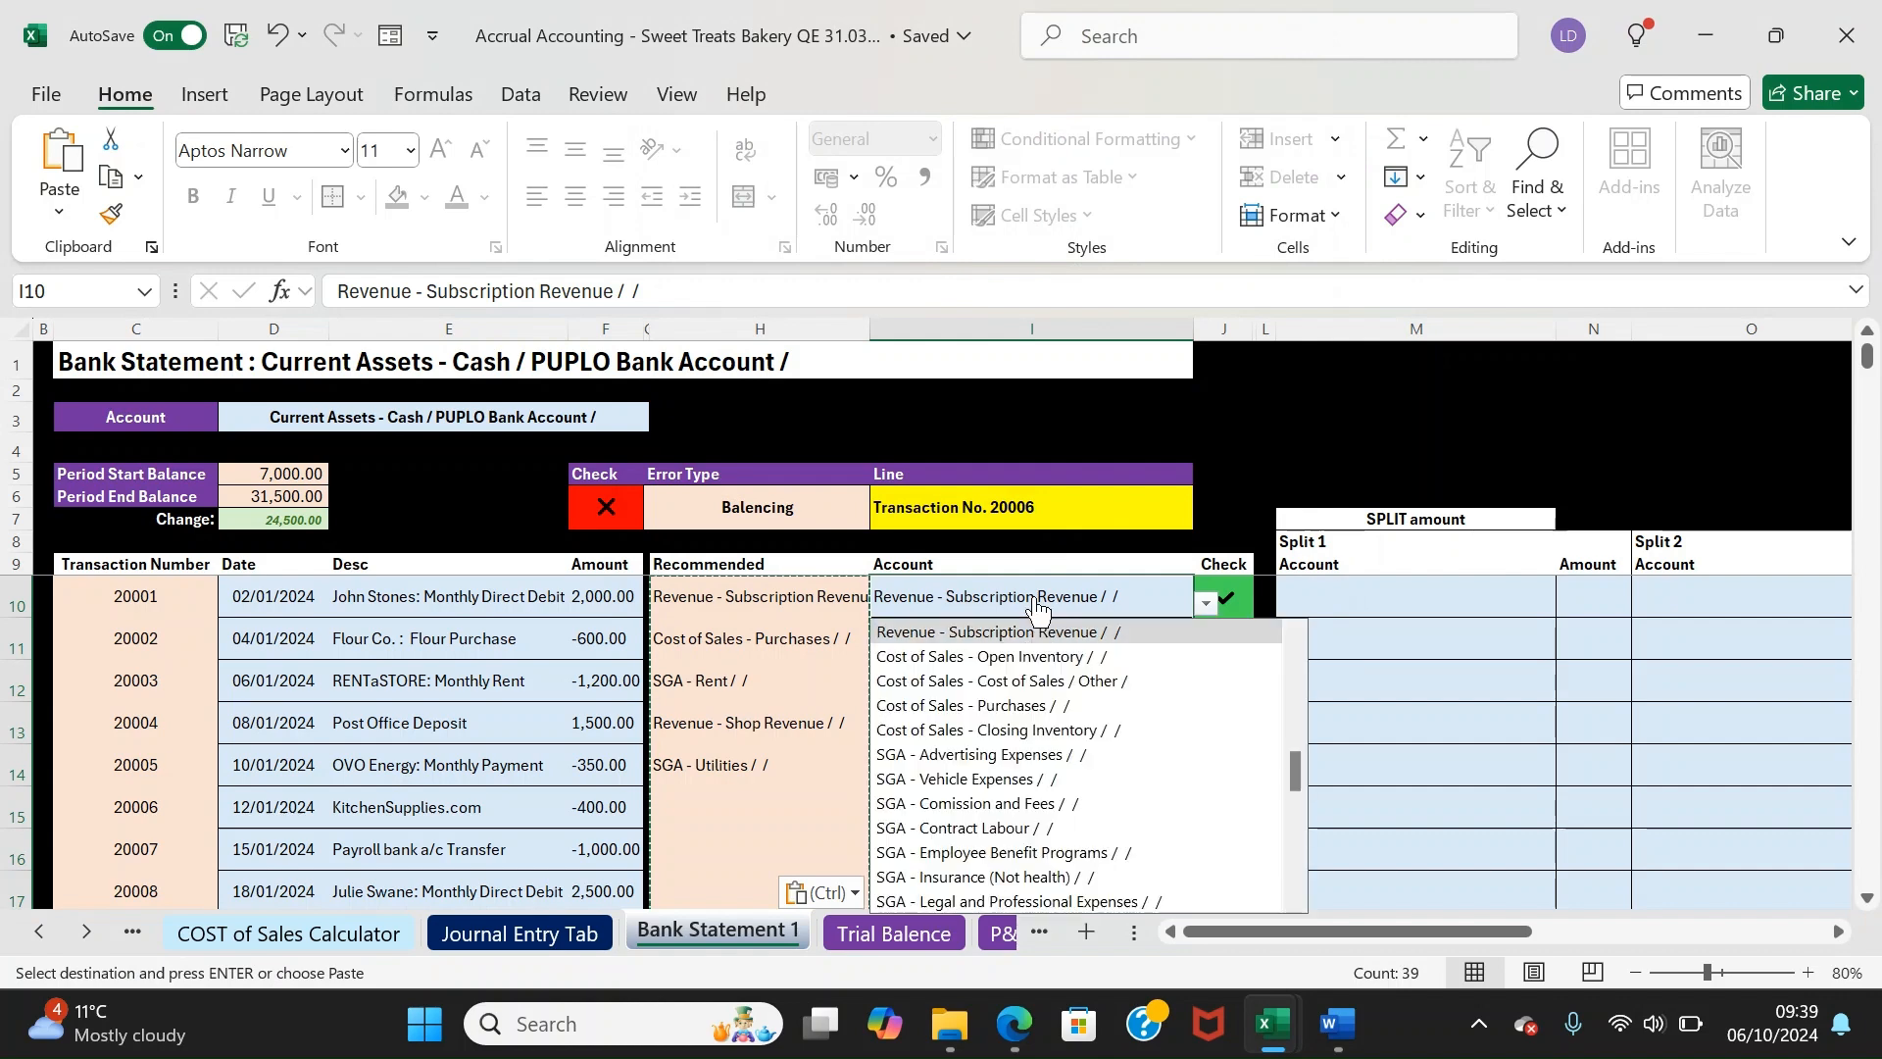
click(1125, 565)
key(Down)
key(Down)
key(Down)
key(Down)
key(Down)
key(Down)
key(Down)
key(Down)
key(Down)
key(Down)
key(Down)
key(Down)
key(Down)
key(Down)
key(Up)
key(Up)
key(Up)
key(Up)
key(Up)
key(Up)
key(Up)
key(Up)
key(Up)
key(Up)
key(Up)
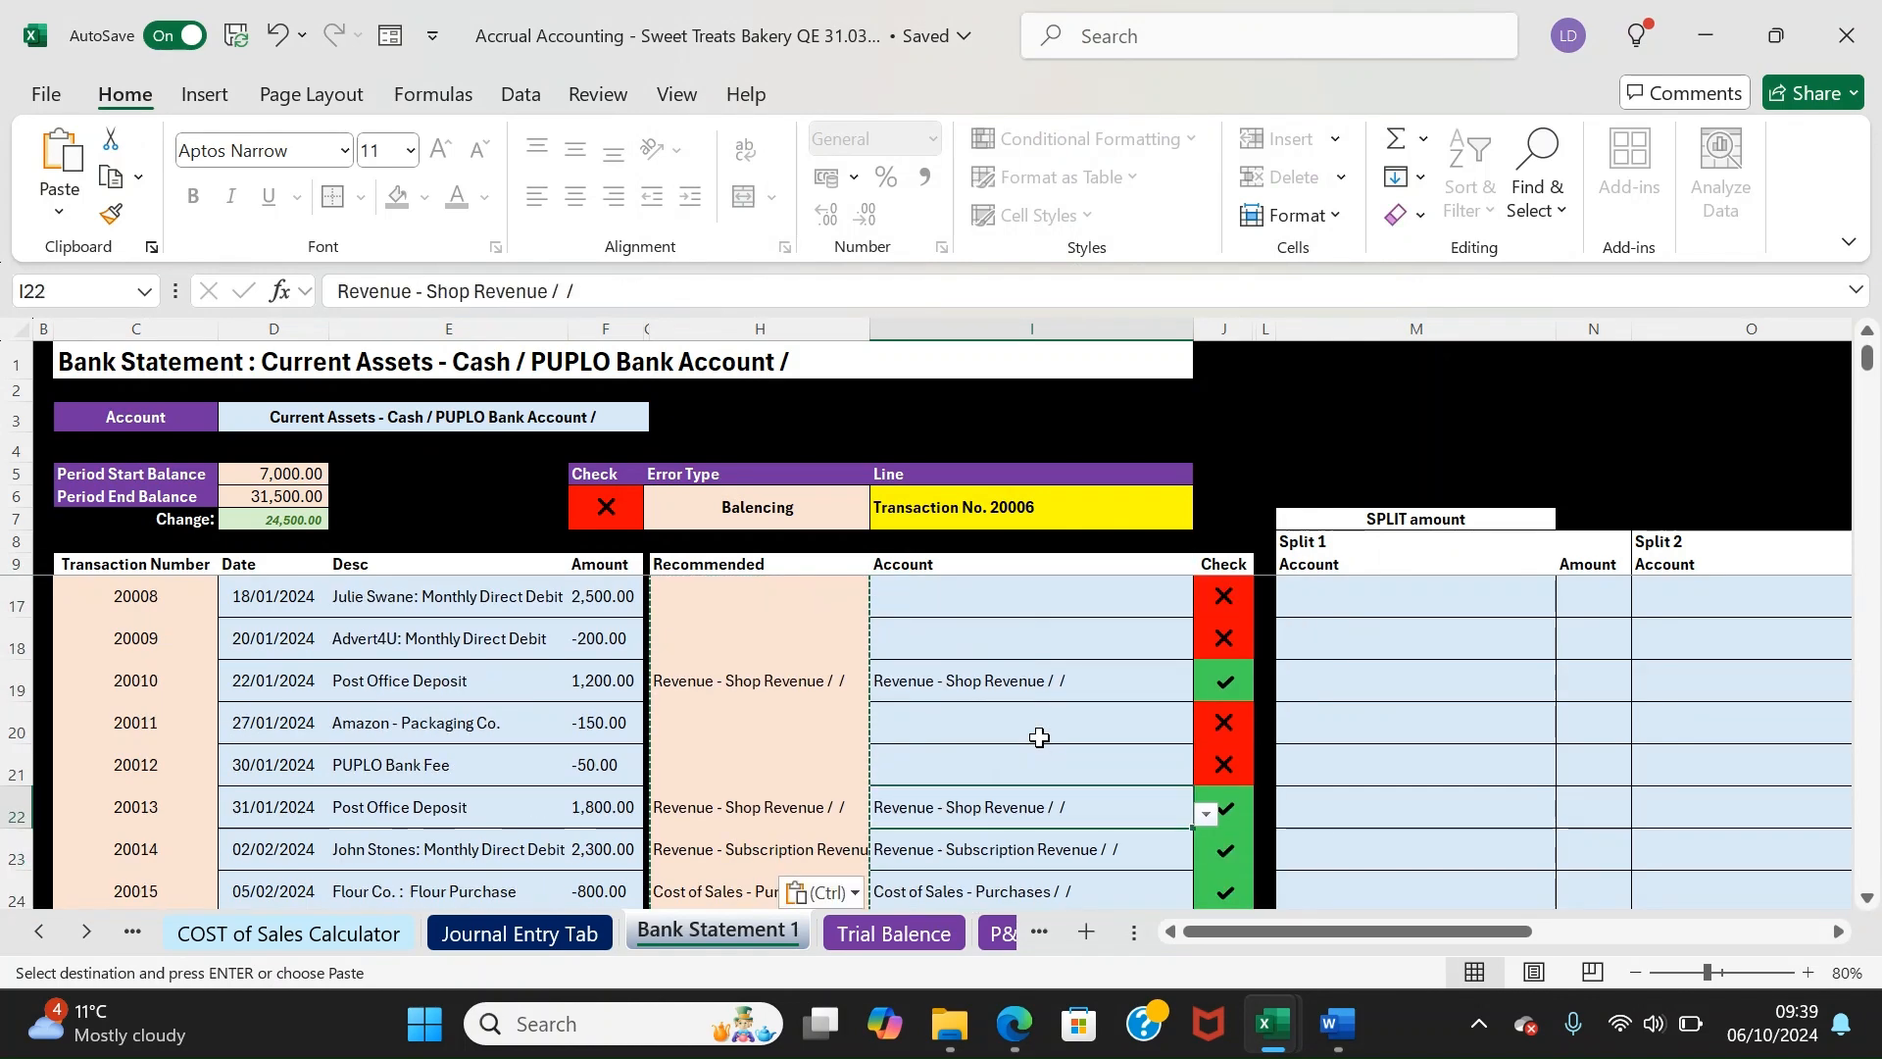
key(Up)
key(Up)
key(Up)
key(Down)
key(Down)
key(Down)
key(Down)
key(Down)
key(Down)
key(Down)
key(Down)
key(Down)
key(Down)
key(Down)
key(Down)
key(Down)
key(Down)
key(Down)
key(Down)
key(Down)
key(Down)
key(Down)
key(Down)
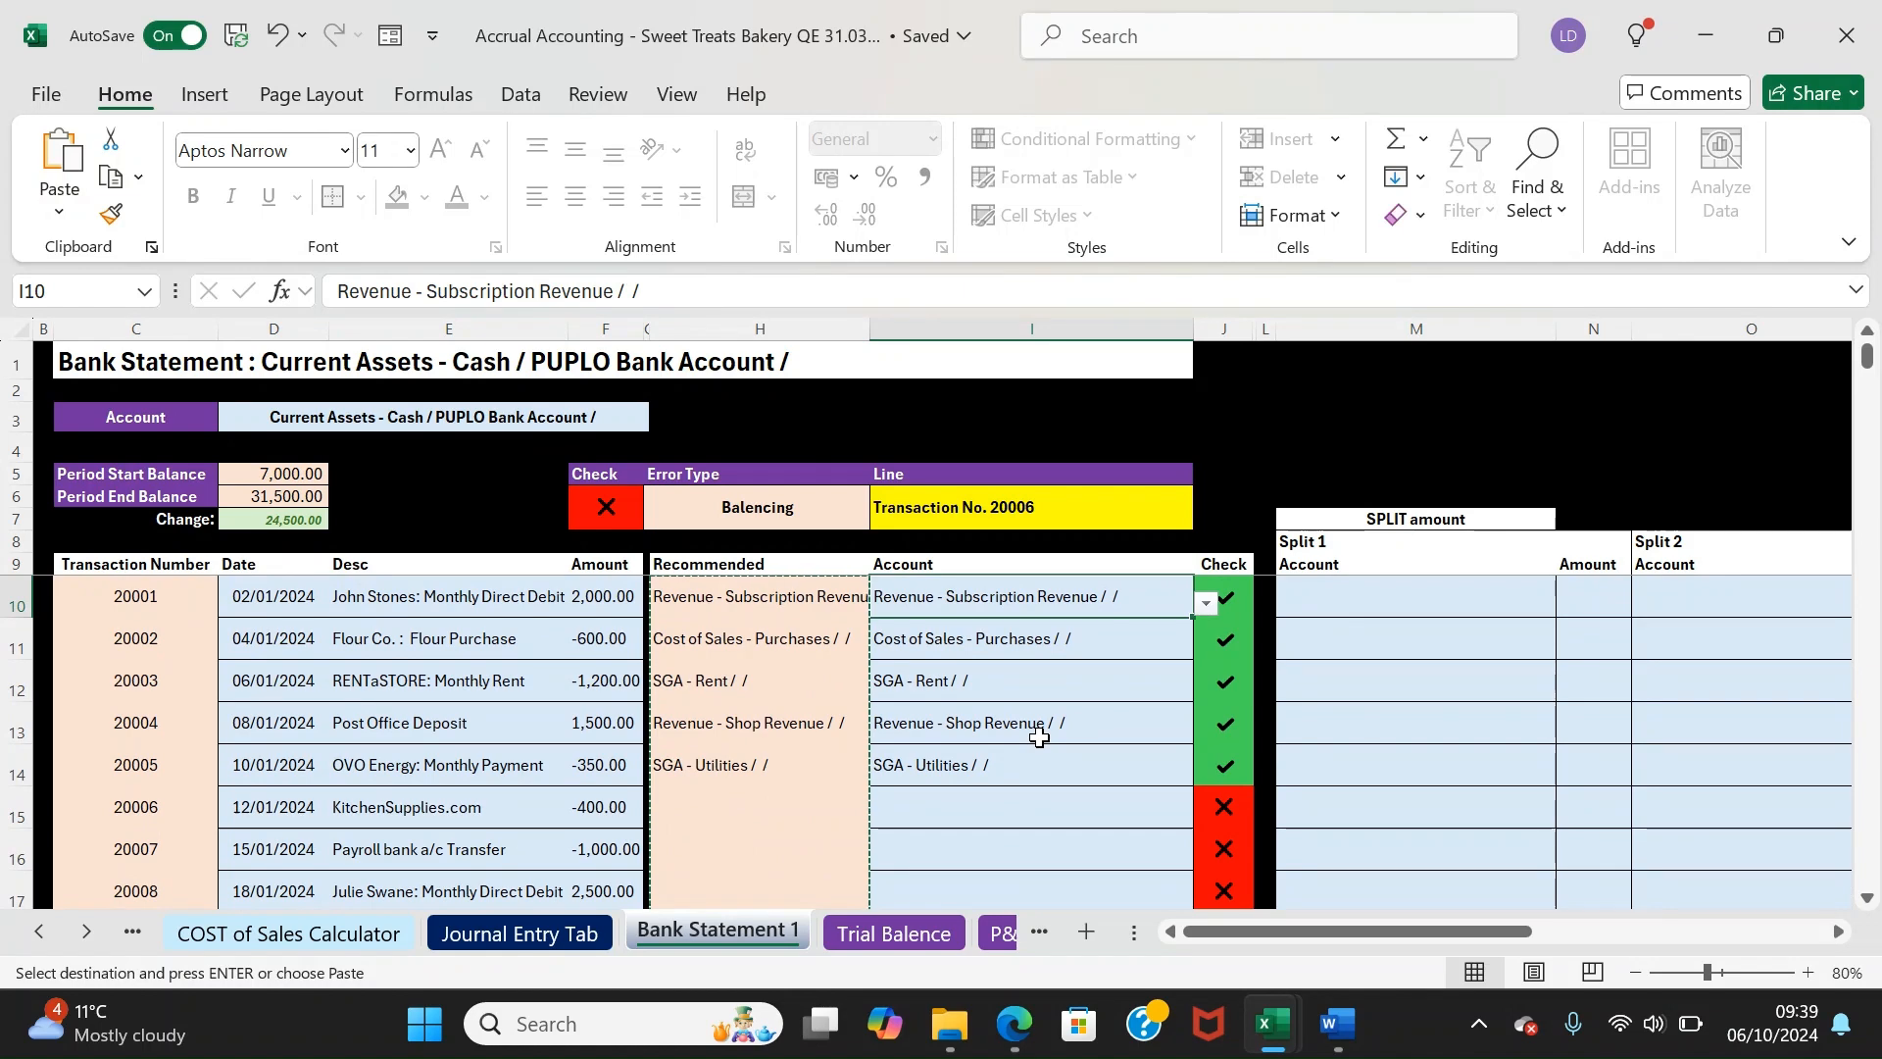
key(Up)
key(Up)
key(Up)
key(Up)
key(Up)
key(Up)
key(Up)
key(Up)
key(Up)
key(Up)
key(Up)
key(Up)
key(Up)
key(Up)
key(Up)
key(Up)
key(Up)
key(Up)
key(Up)
key(Up)
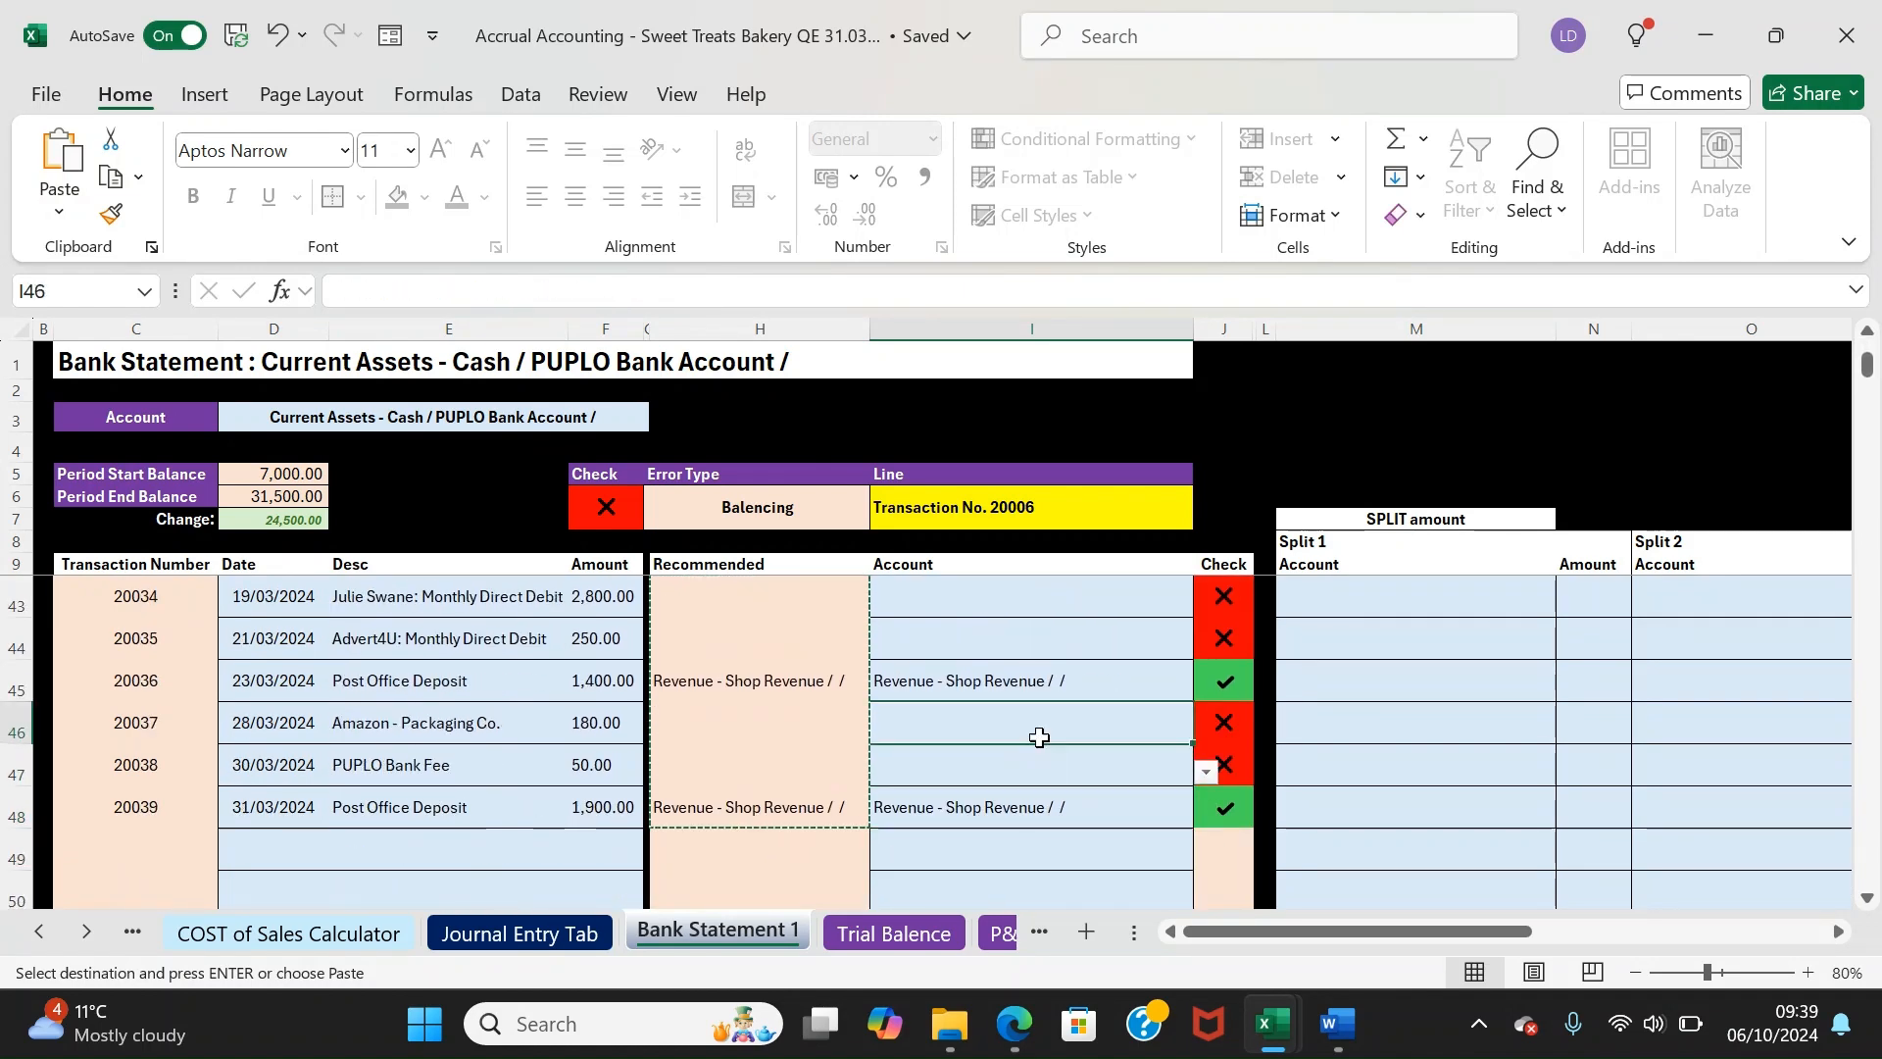
key(Down)
key(Down)
key(Down)
key(Down)
key(Down)
key(Down)
key(Down)
key(Down)
key(Down)
key(Down)
key(Down)
key(Down)
key(Down)
key(Down)
key(Down)
key(Down)
key(Down)
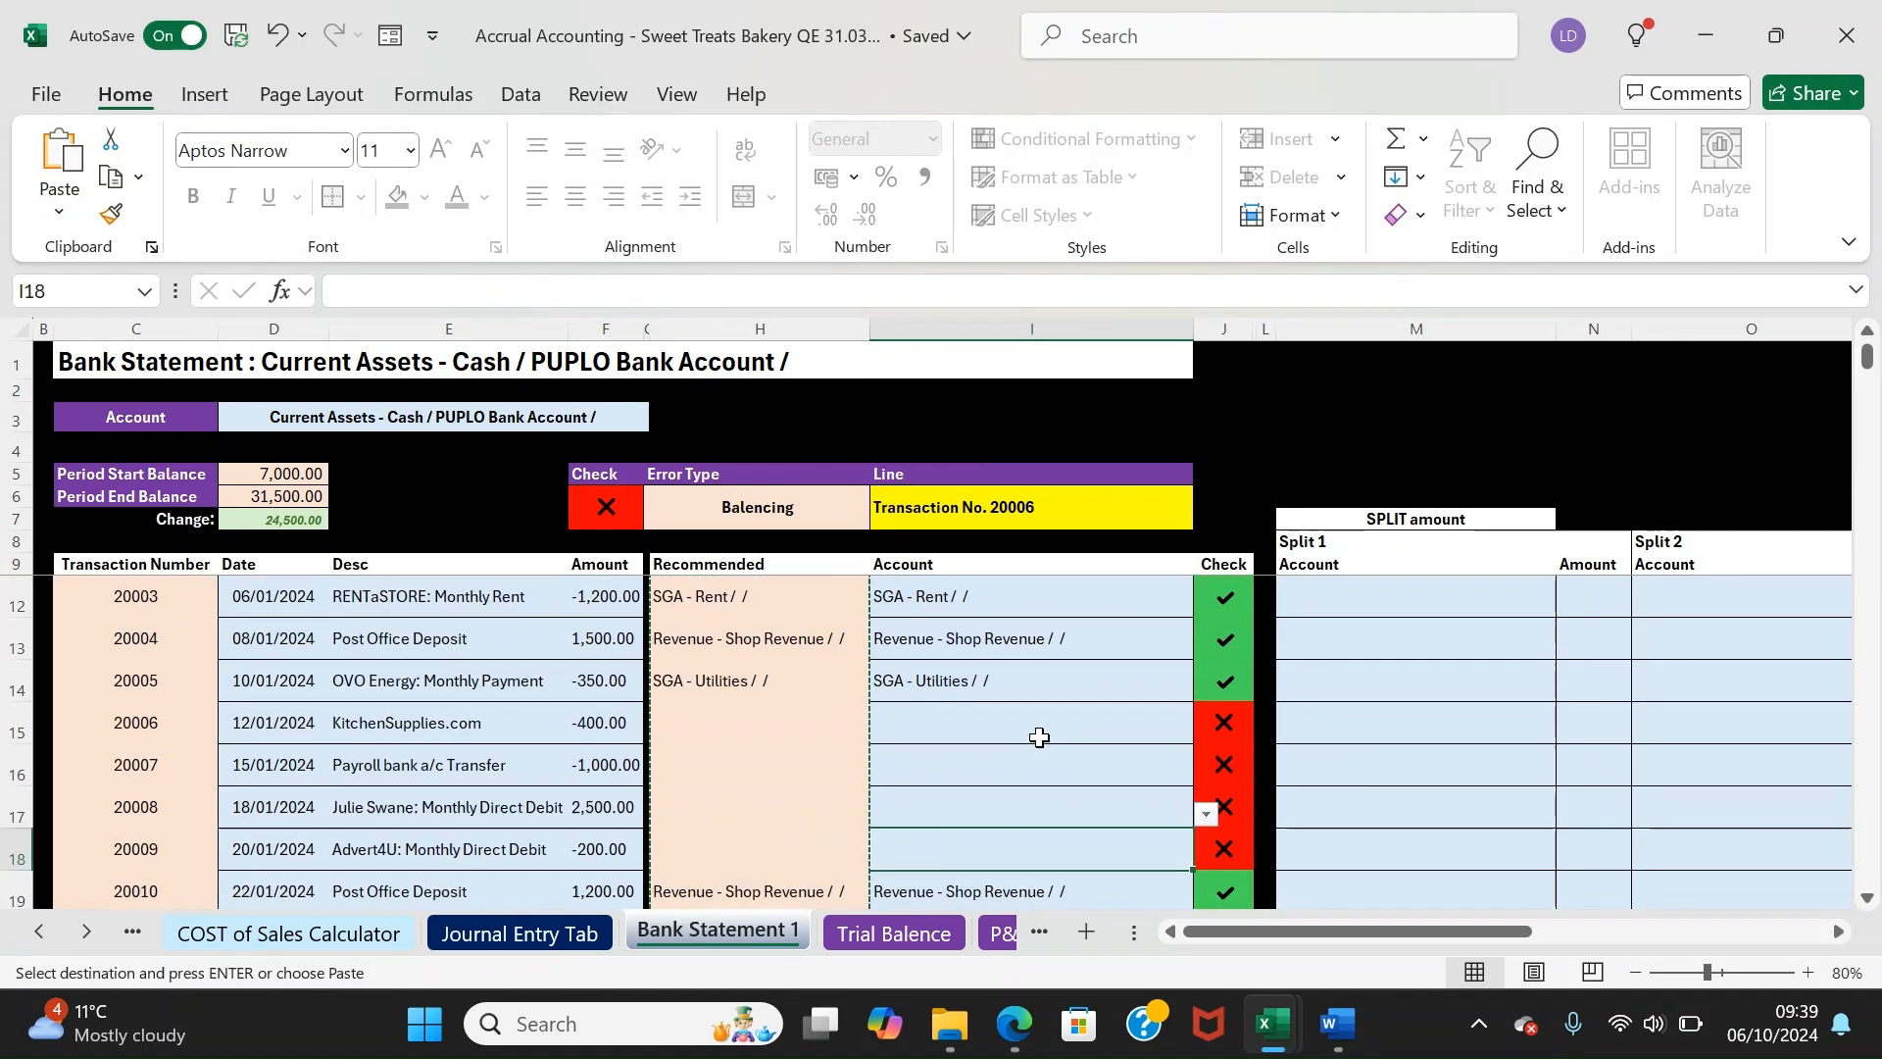
key(Up)
key(Up)
key(Up)
key(Up)
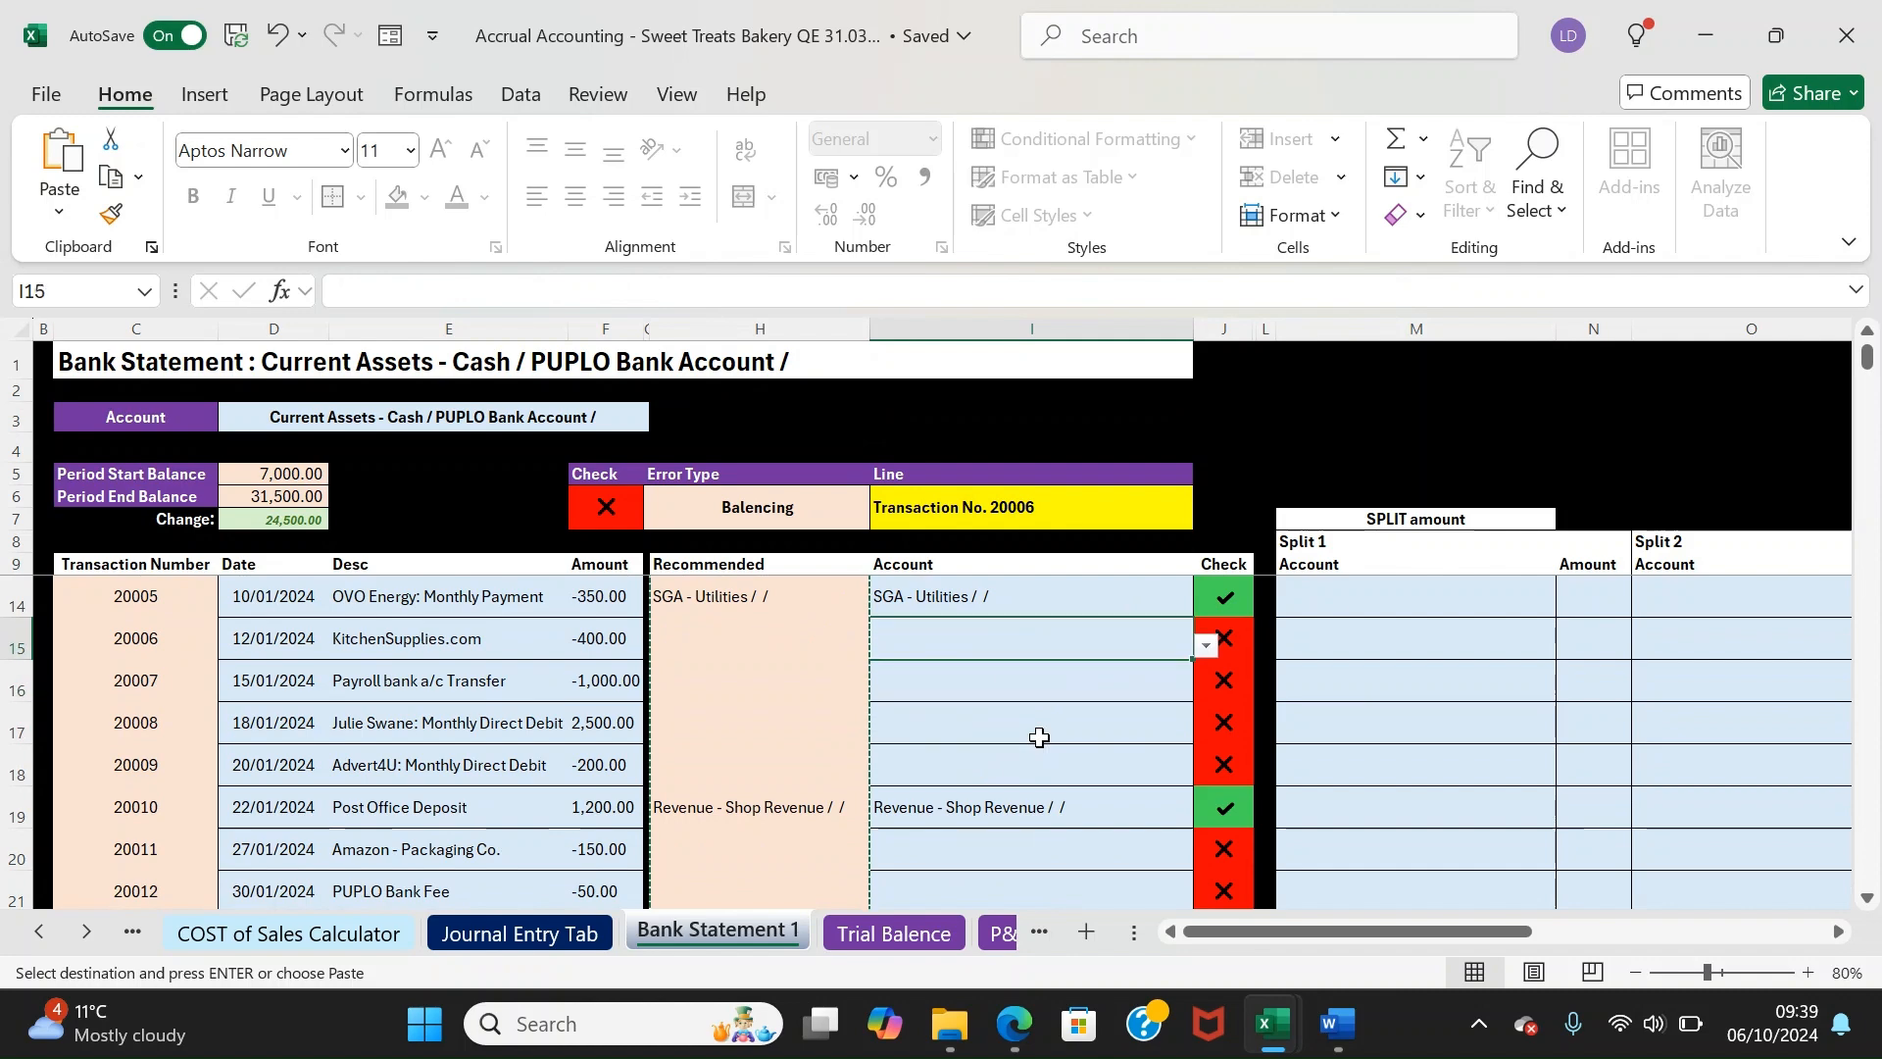
Assign transaction 20006 to Fixed Assets - Plant and Equipment
text(enqu)
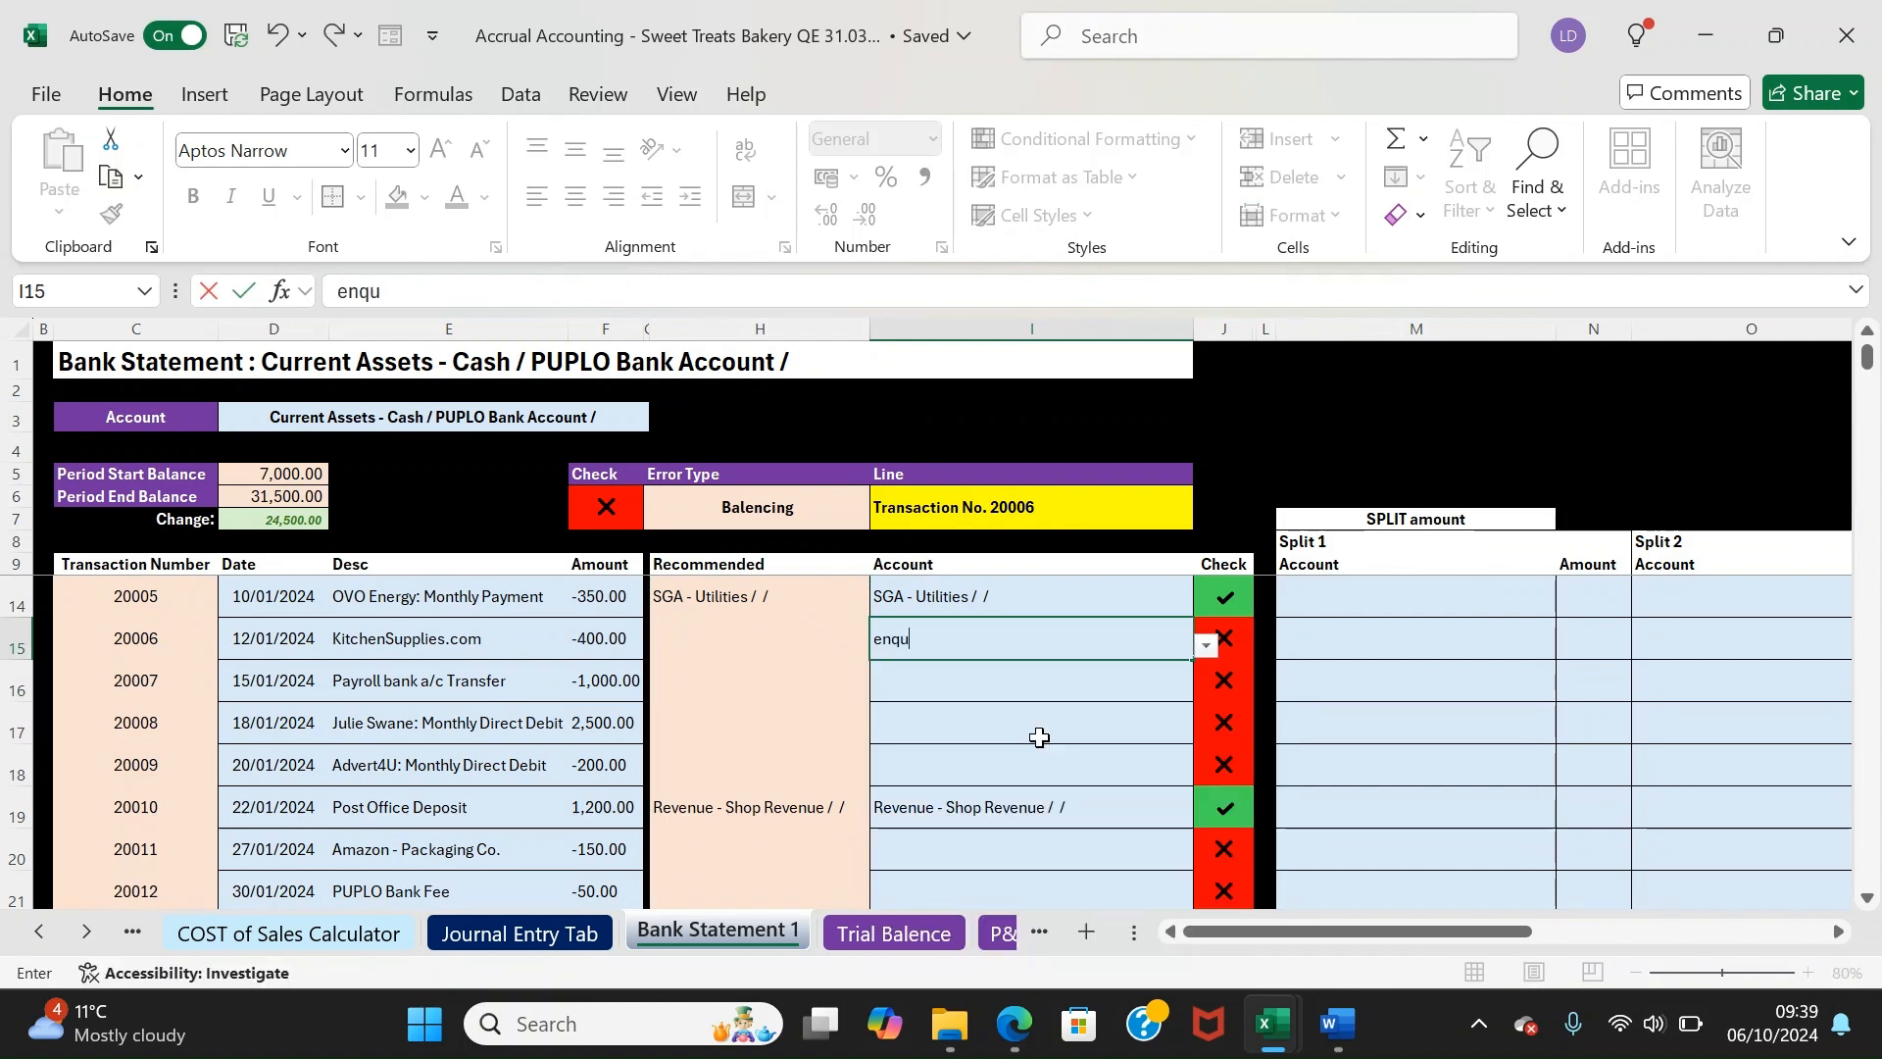
key(BackSpace)
key(BackSpace)
key(BackSpace)
text(qu)
key(BackSpace)
key(BackSpace)
key(BackSpace)
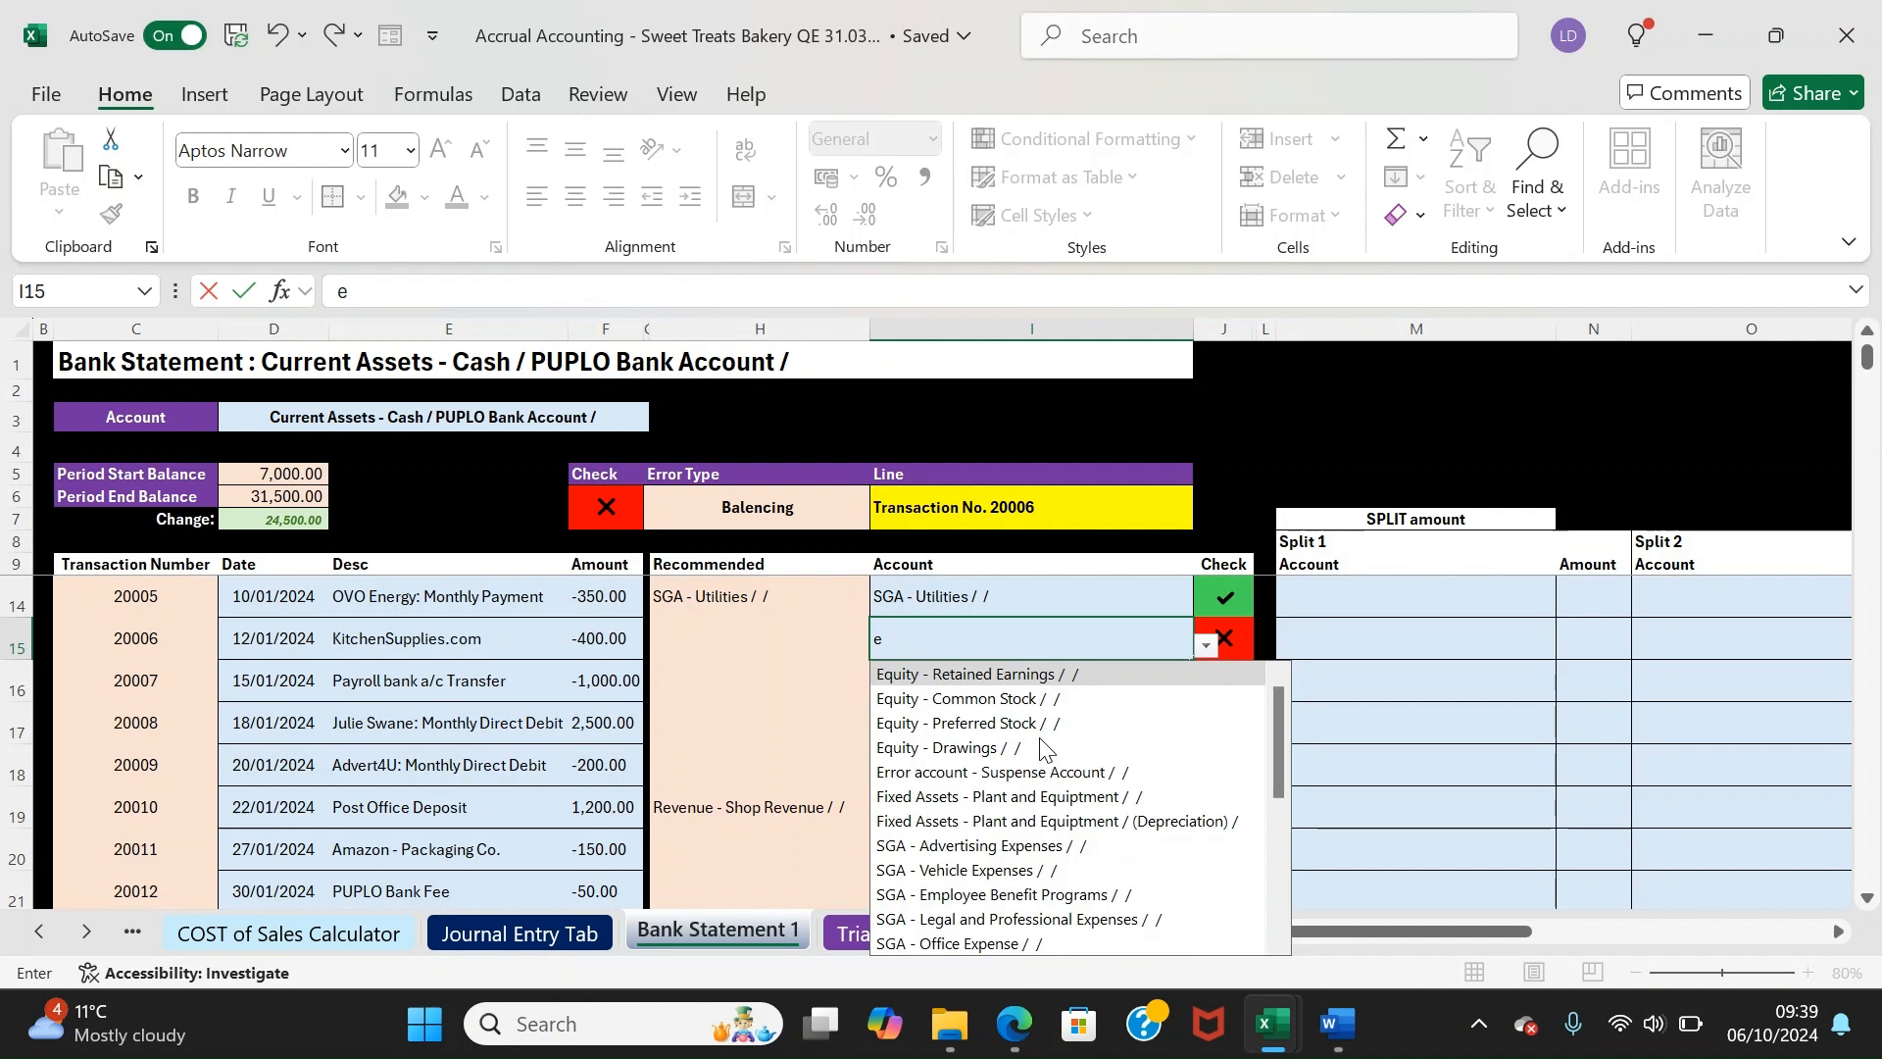
text(q)
key(BackSpace)
text(equ)
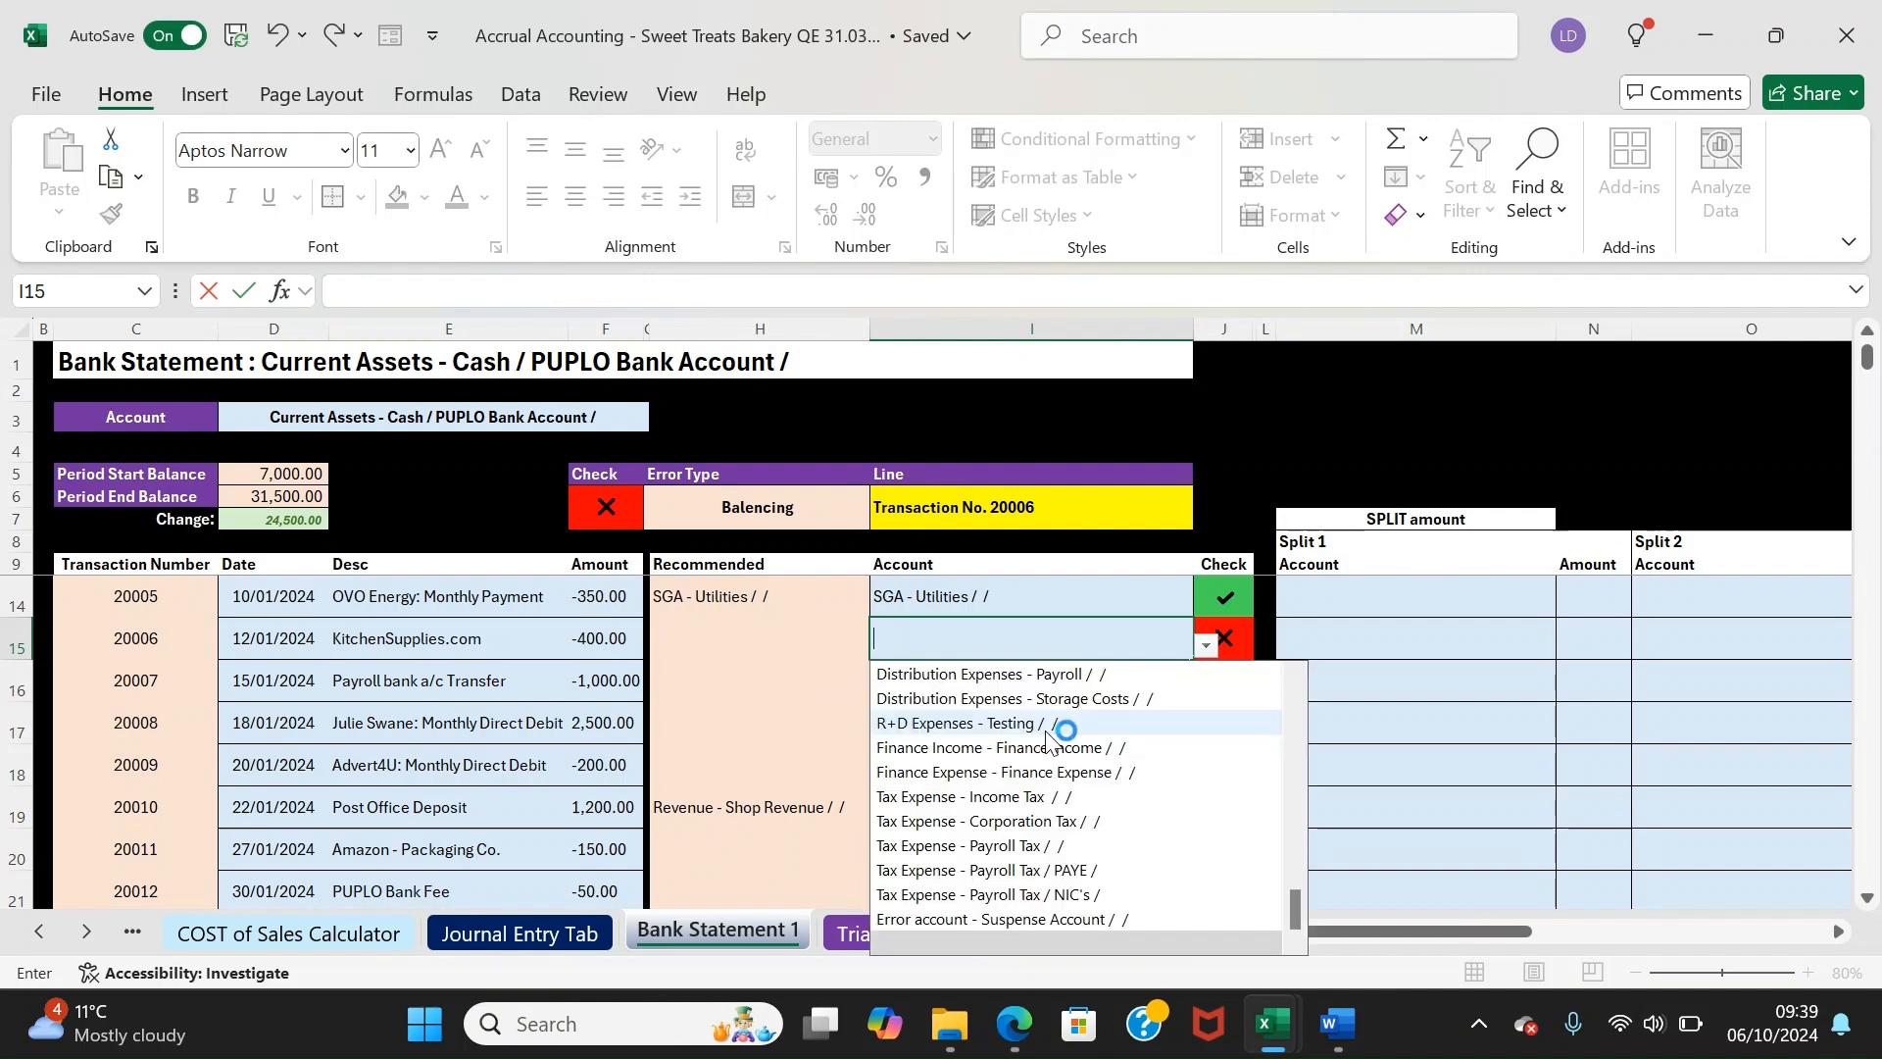
key(Down)
key(Down)
key(Down)
key(Down)
key(Return)
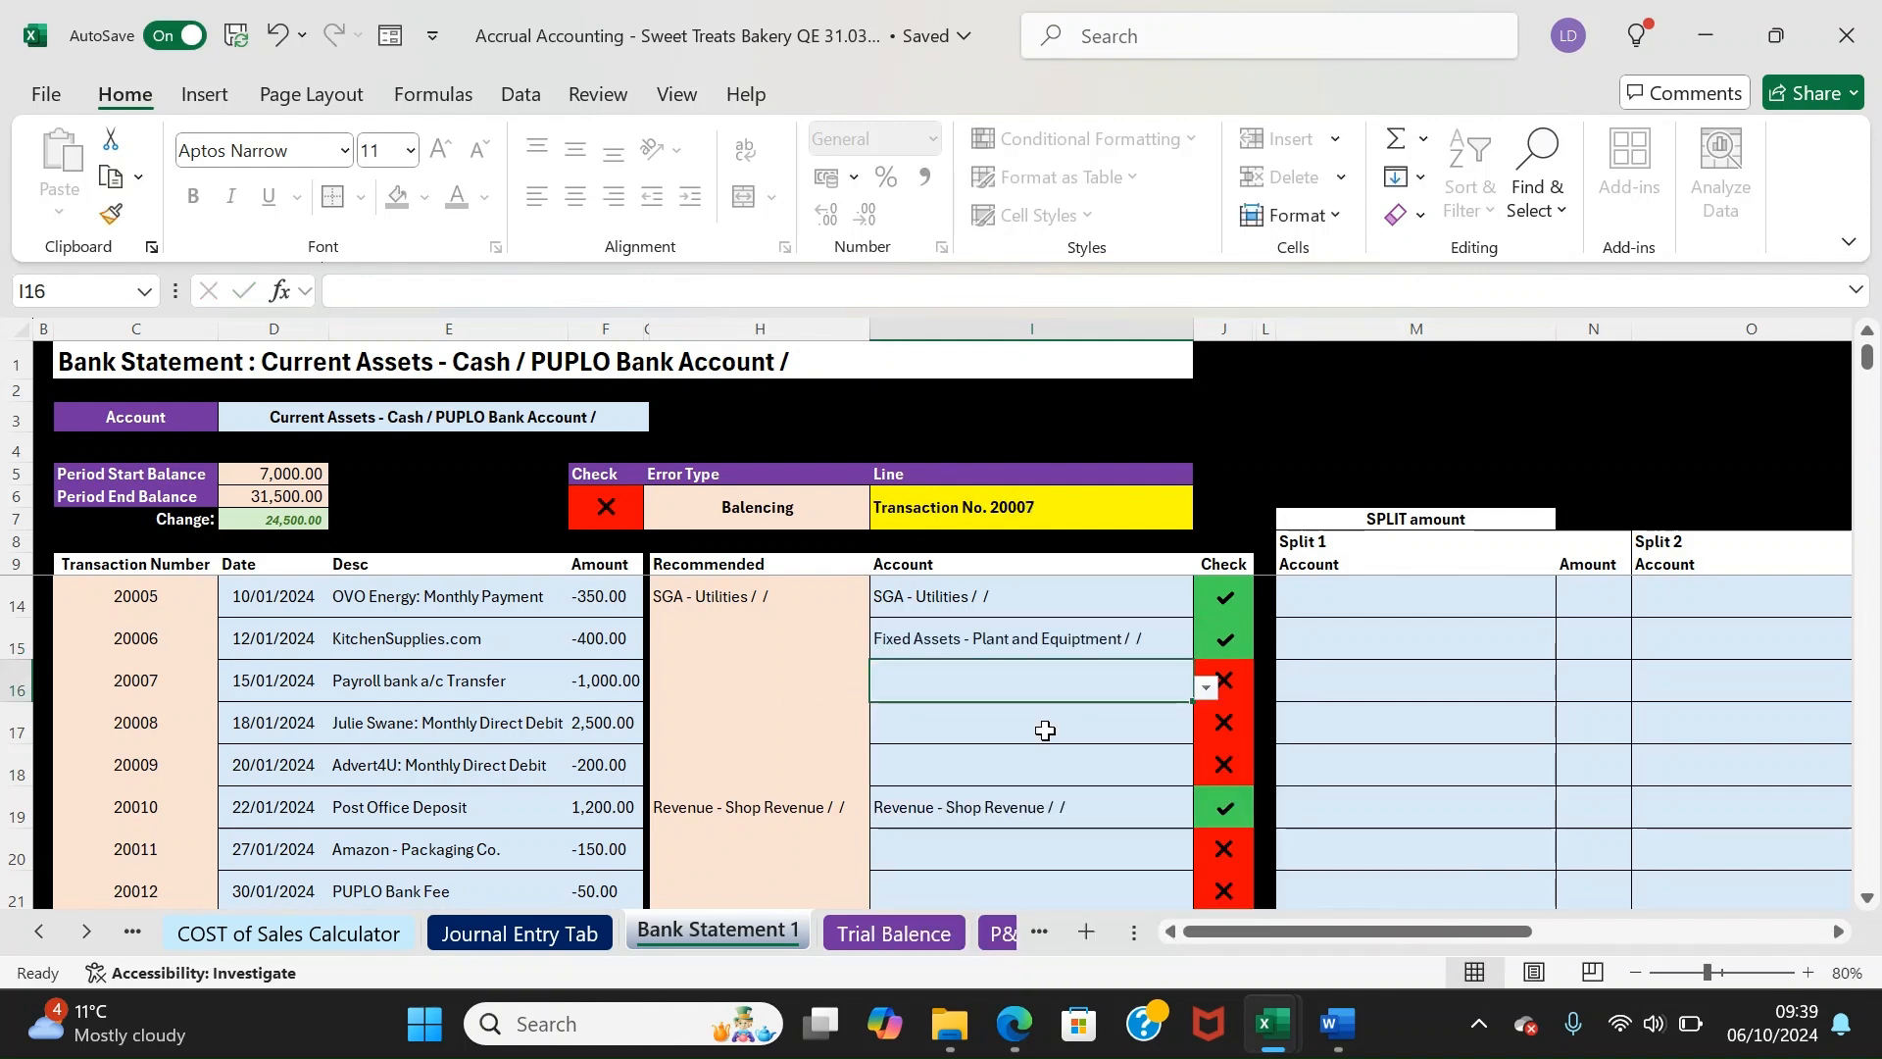
Assign 20007 to SGA - Payroll, 20008 to Subscription Revenue and 20009 to SGA - Advertising Expenses
text(payro)
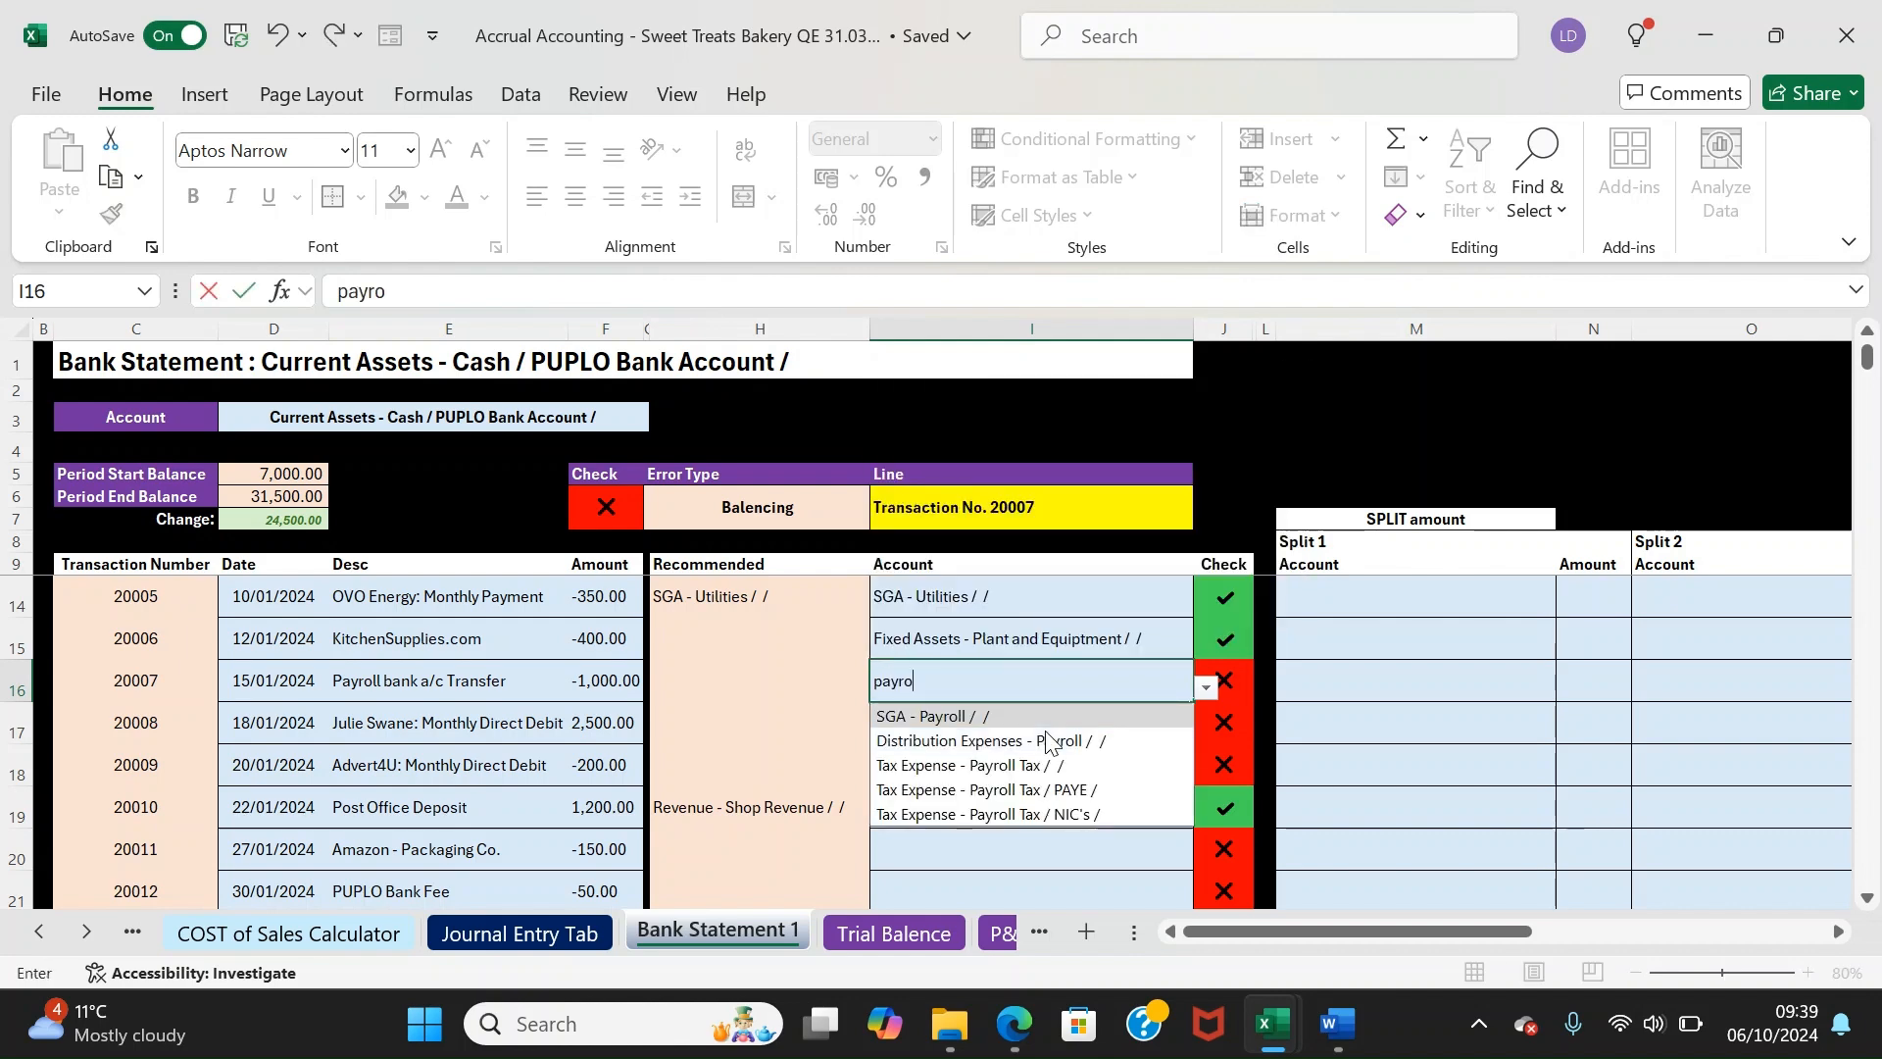
key(Return)
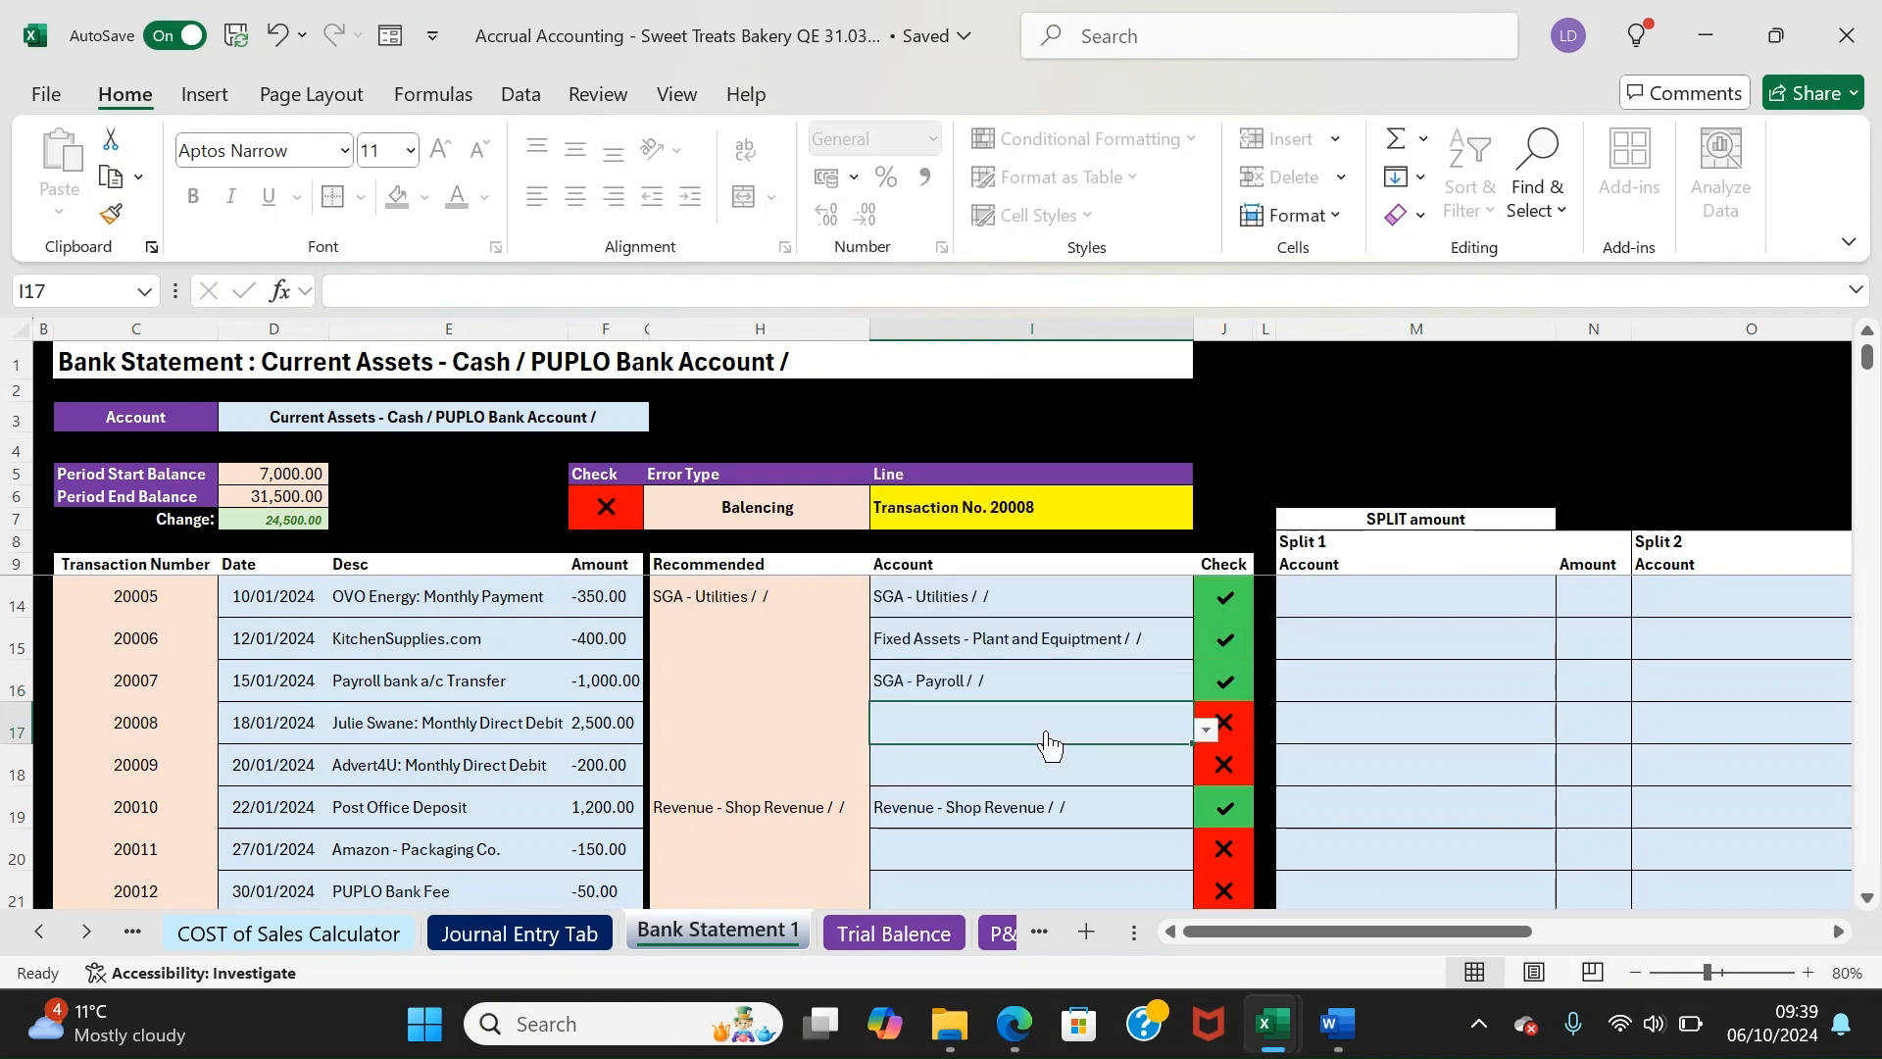
text(sub)
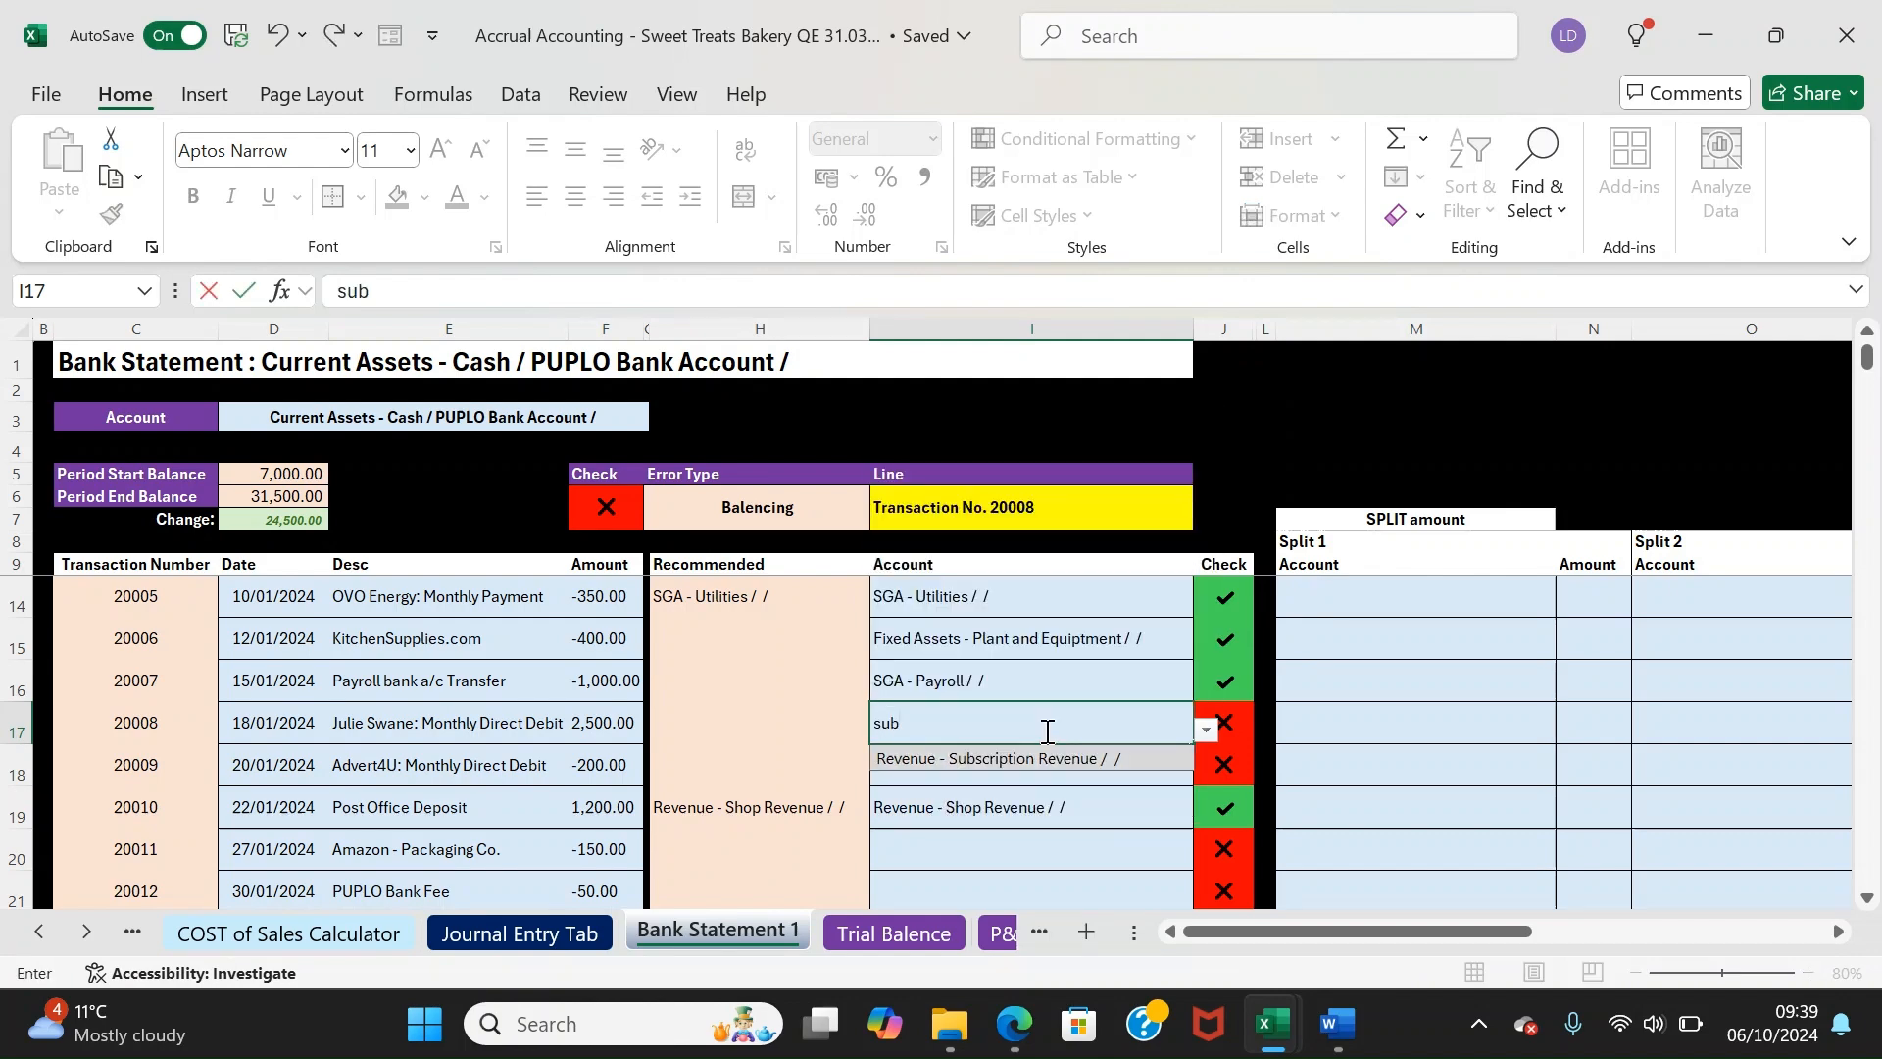
key(Return)
text(adv)
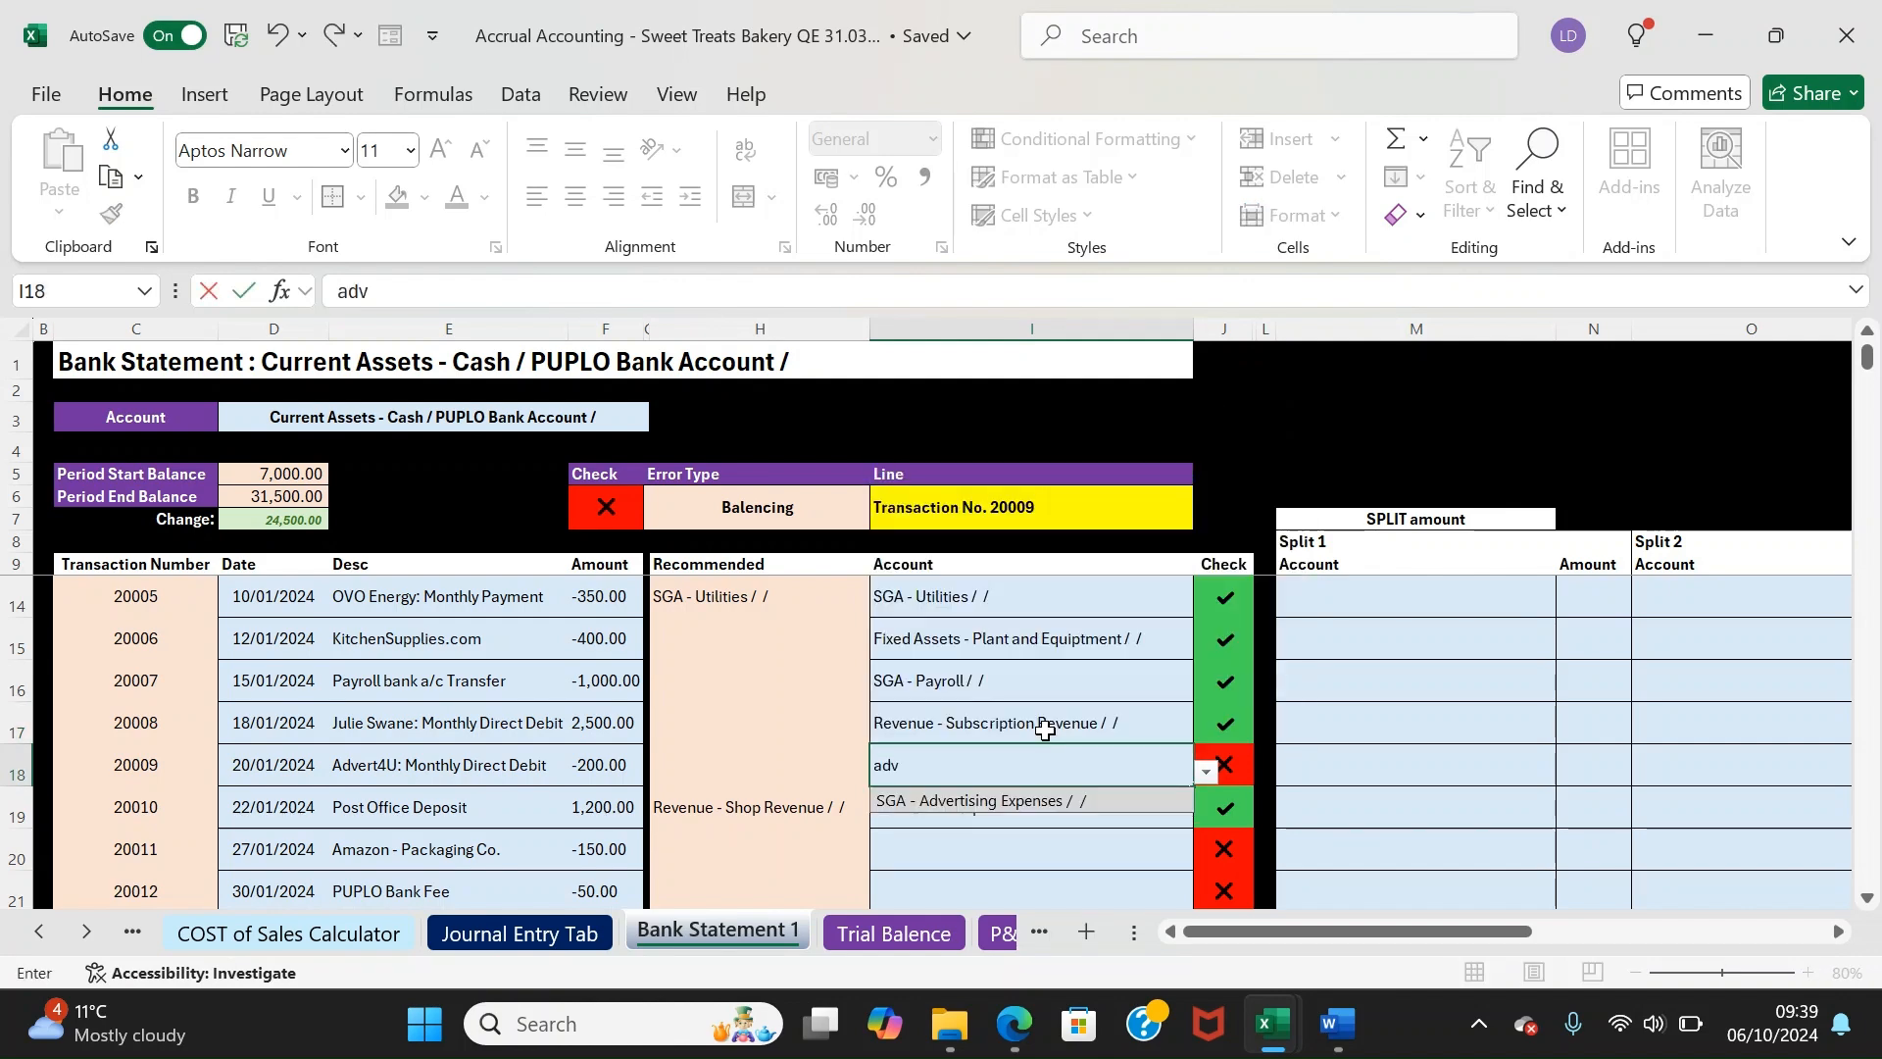
key(Return)
key(Return)
key(Return)
key(Return)
Assign transaction 20011 to Distribution Expenses - Packing Costs and select the PUPLO Bank Fee row
key(Up)
key(Up)
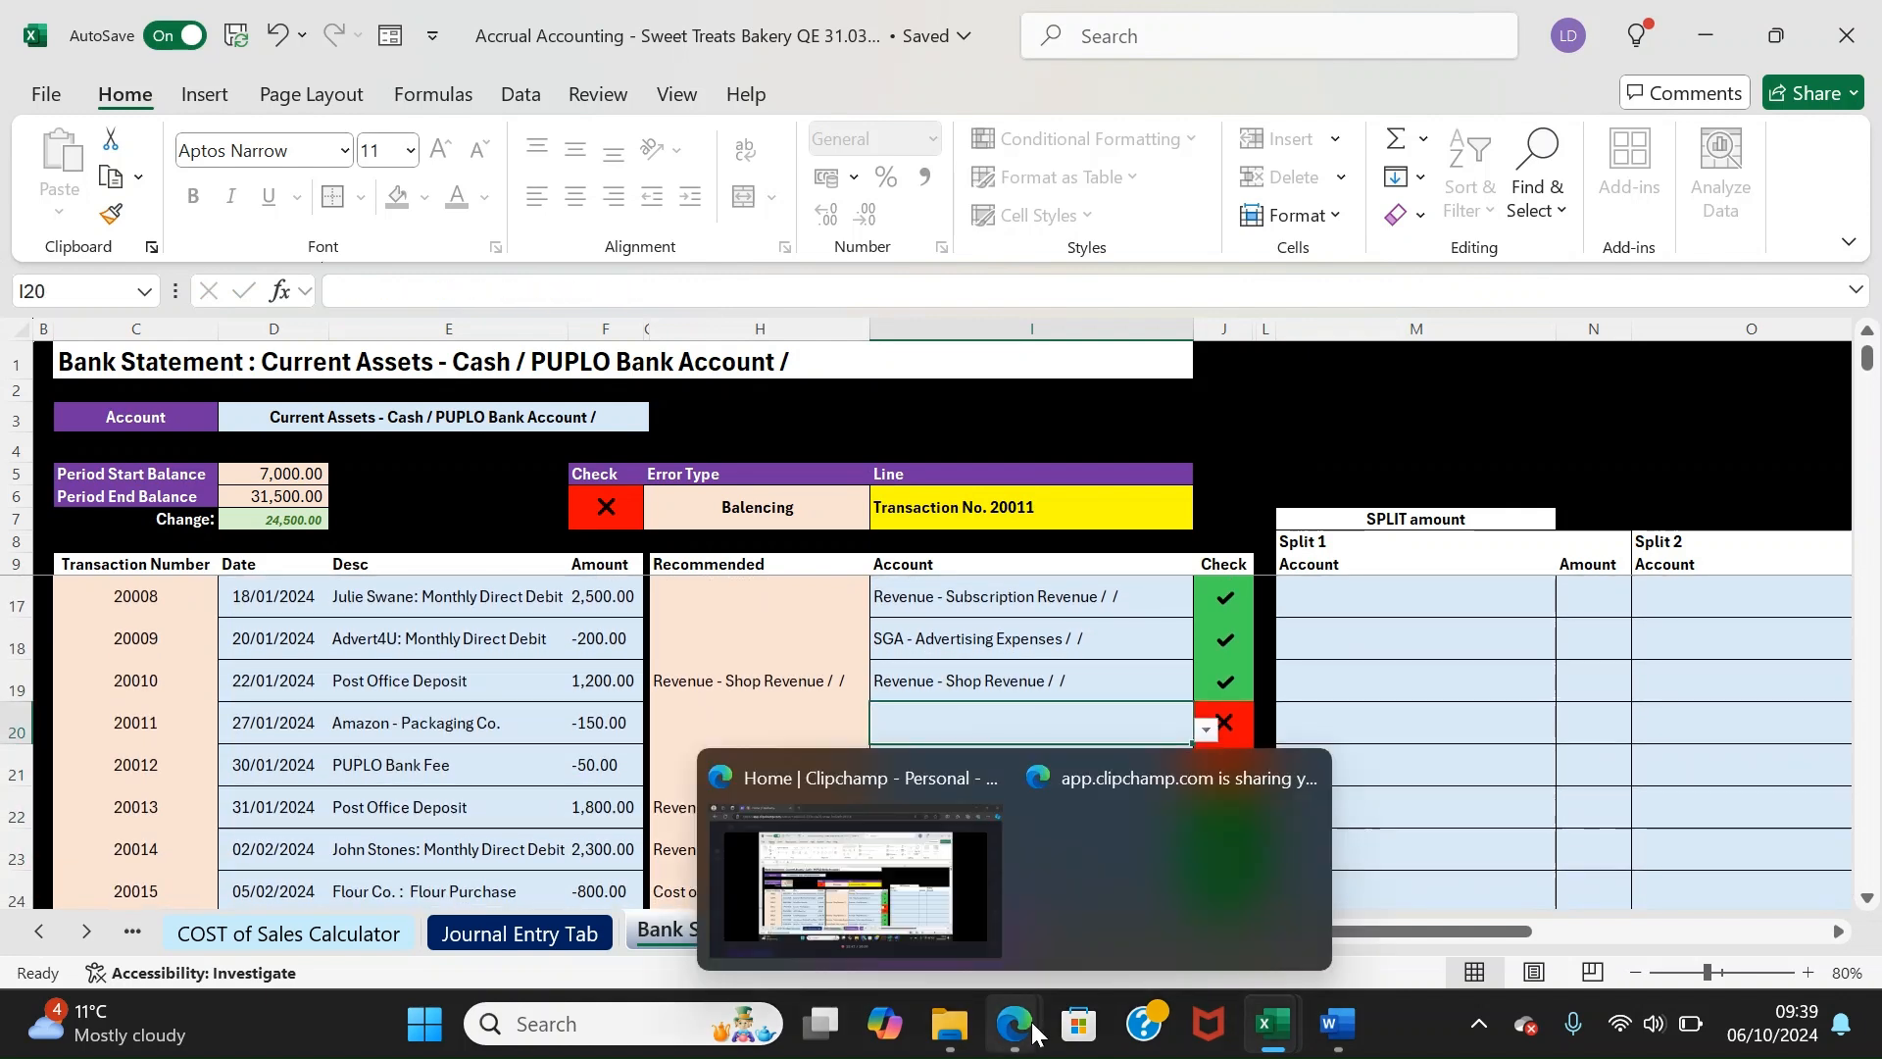
text(packagi)
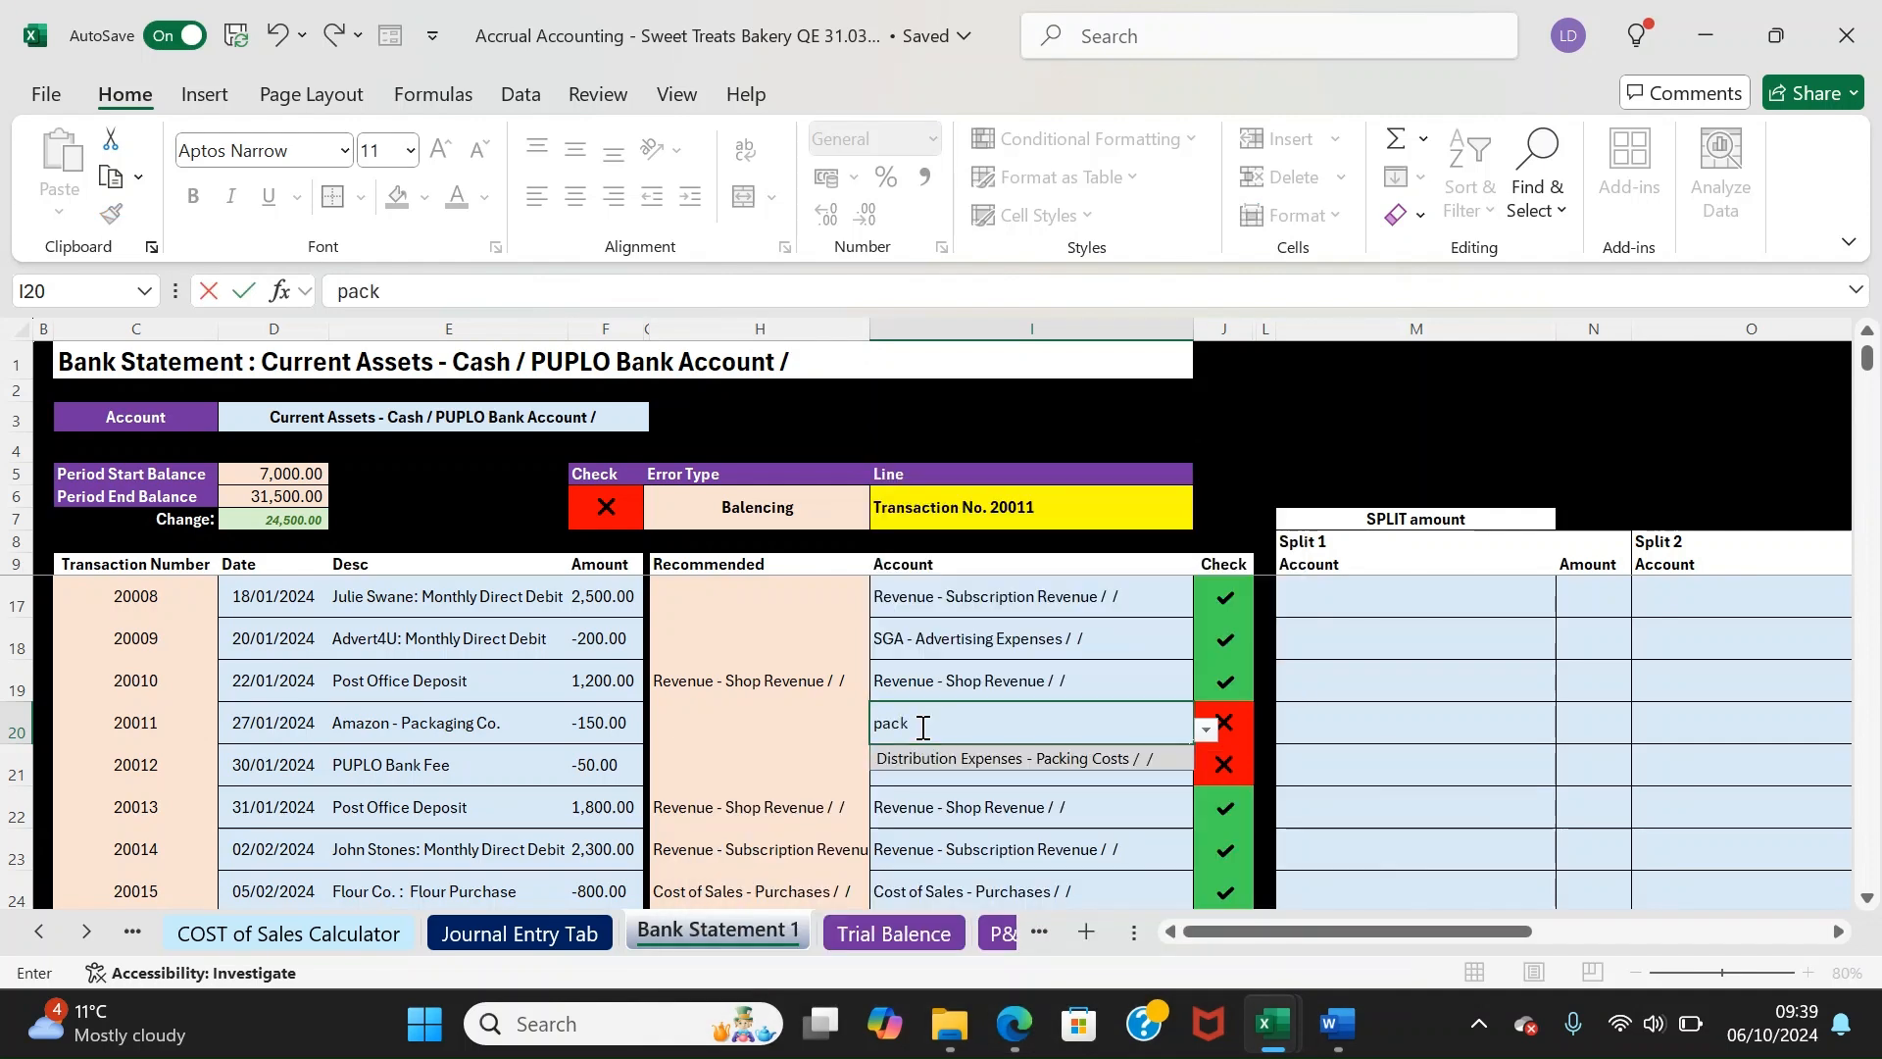
key(BackSpace)
key(BackSpace)
key(BackSpace)
key(BackSpace)
key(Down)
key(Return)
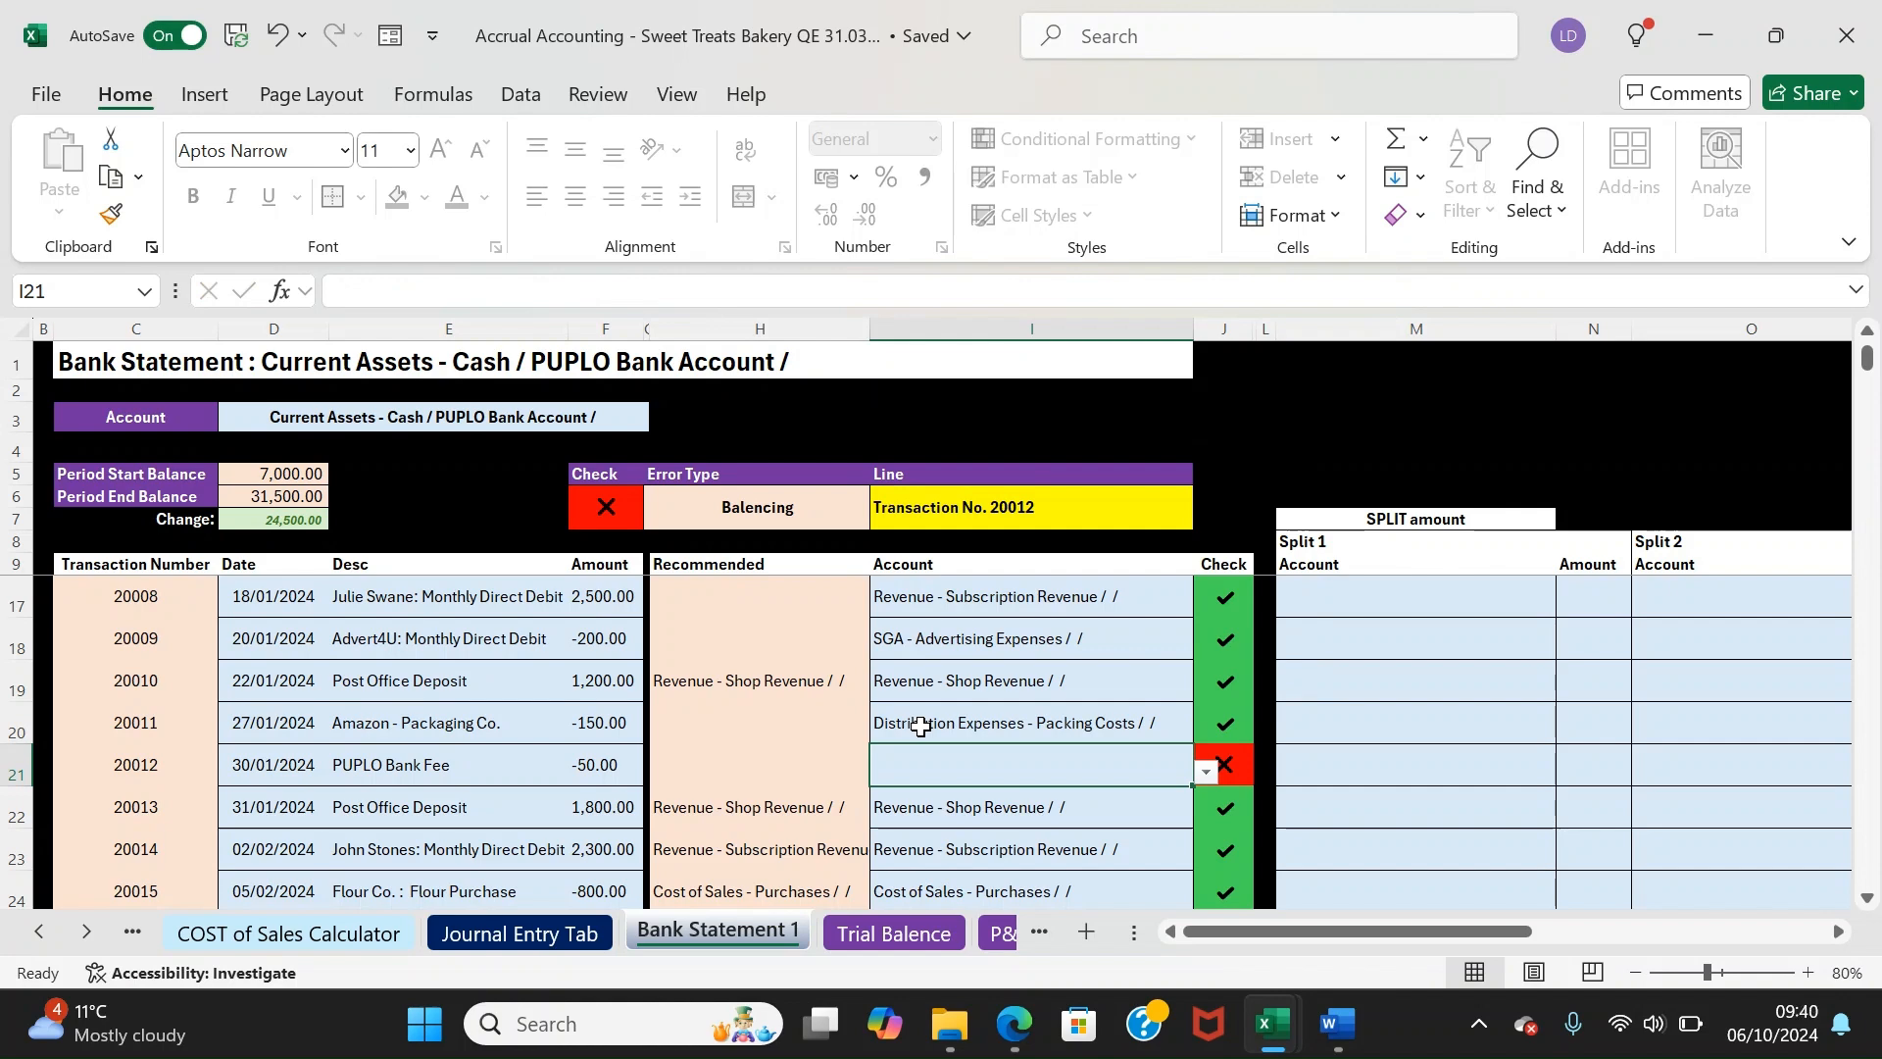
text(o)
key(BackSpace)
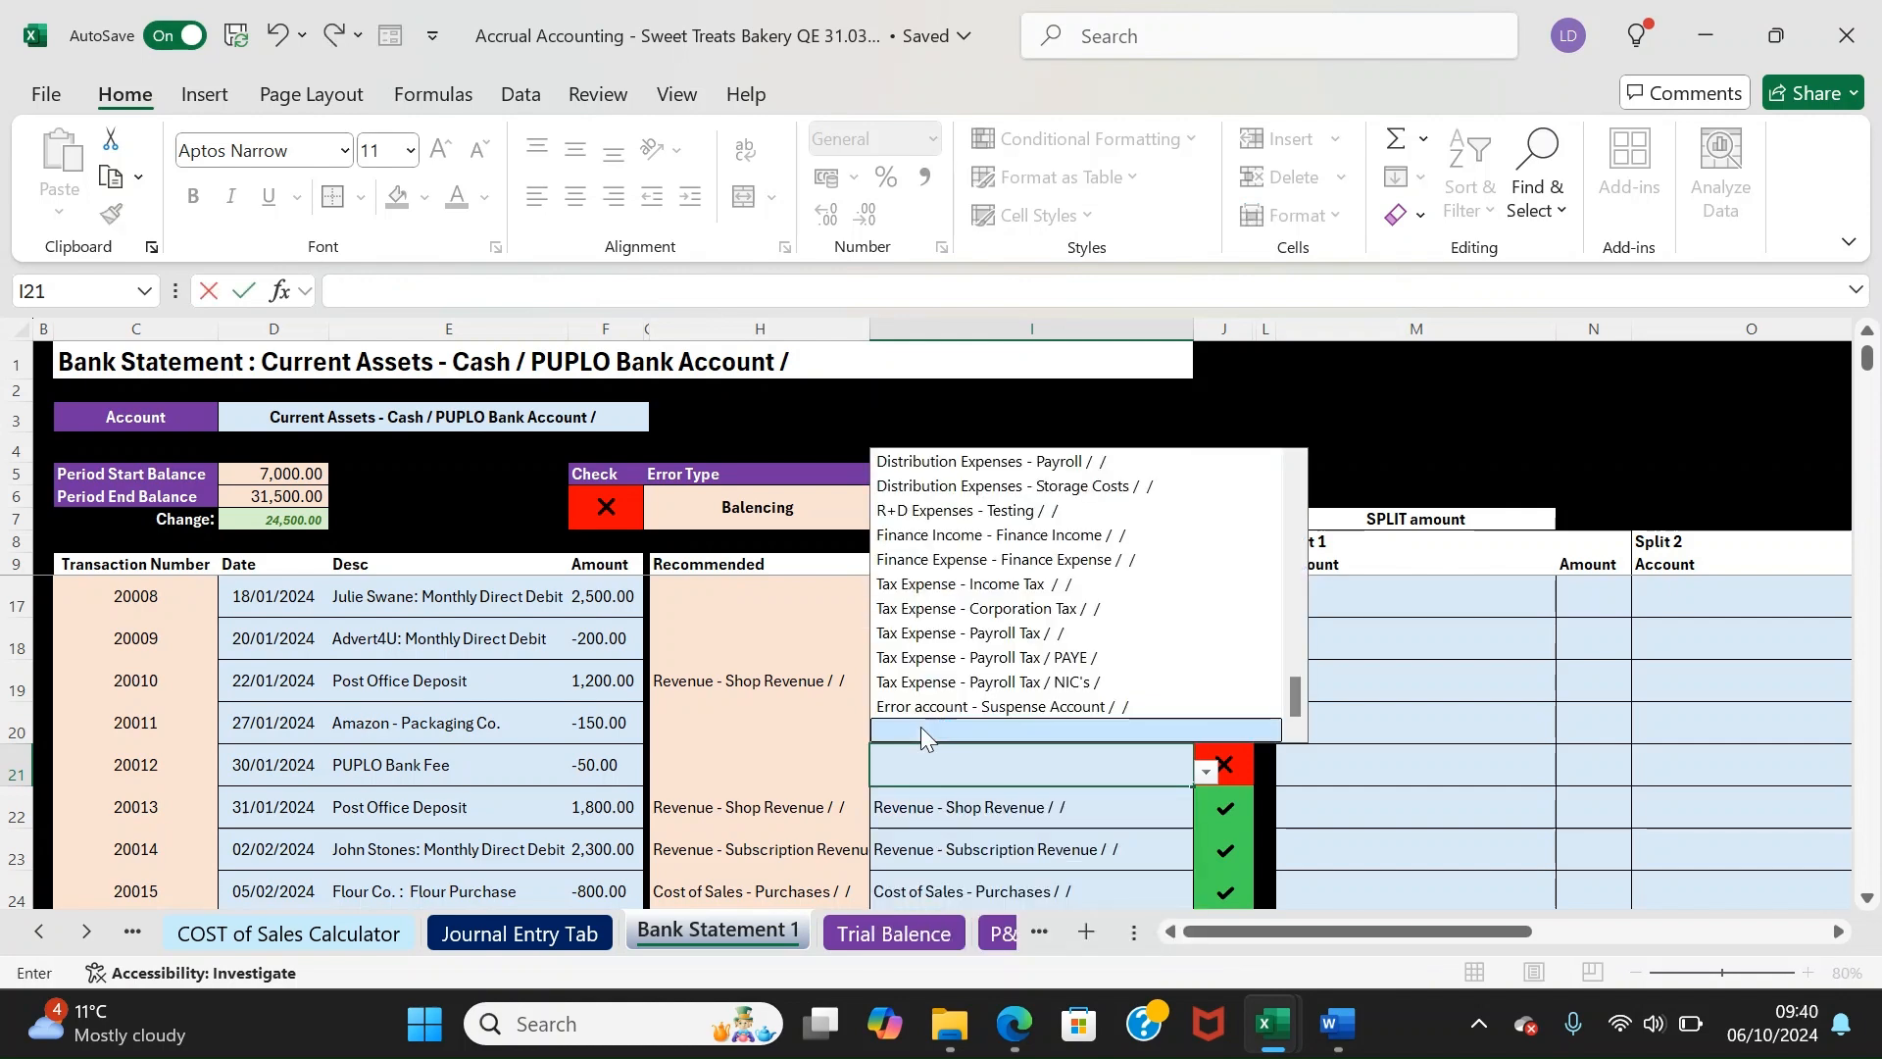
click(918, 764)
click(841, 815)
click(887, 766)
drag(361, 782, 988, 774)
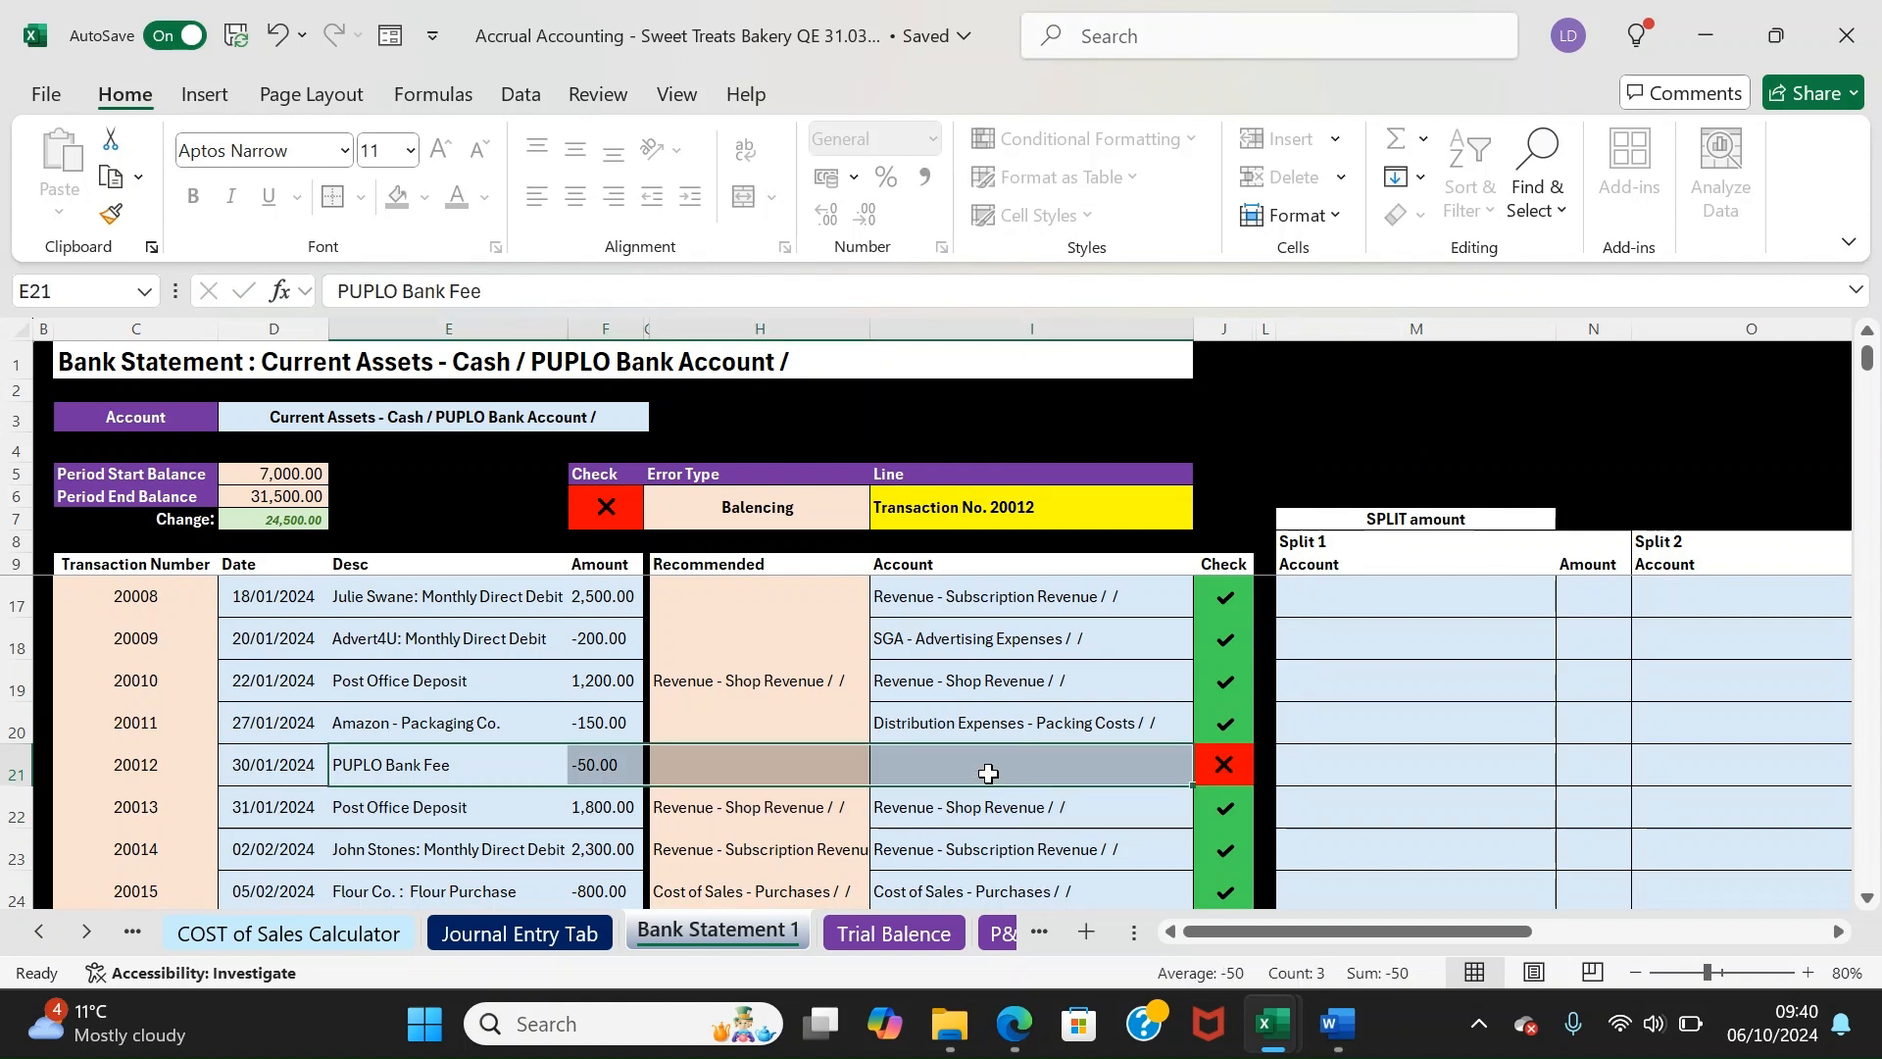
Open the Chart of Accounts and scan the account names down to the SGA accounts
click(134, 939)
click(126, 937)
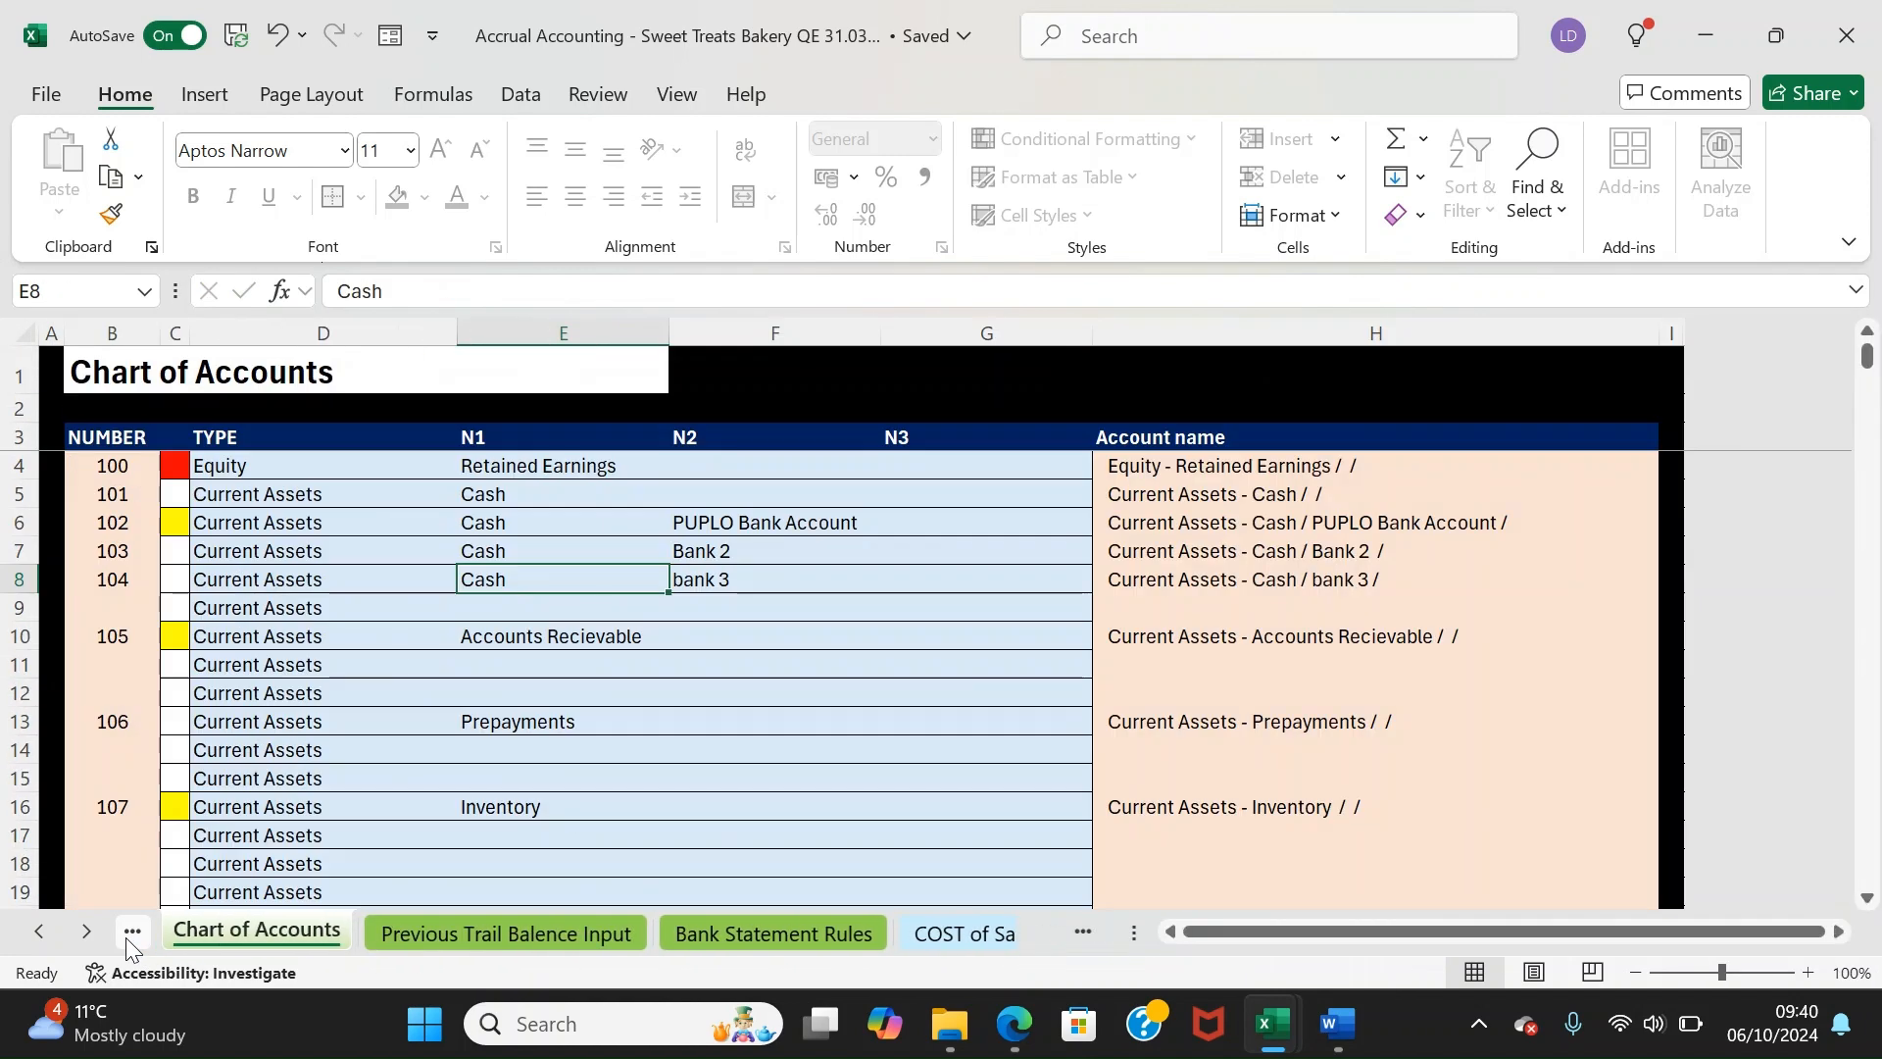
drag(189, 508, 804, 521)
click(526, 626)
key(Down)
key(Down)
key(Down)
key(Down)
key(Down)
key(Down)
key(Down)
key(Down)
key(Down)
key(Down)
key(Down)
key(Down)
key(Down)
key(Down)
key(Down)
key(Down)
key(Down)
key(Down)
key(Down)
key(Down)
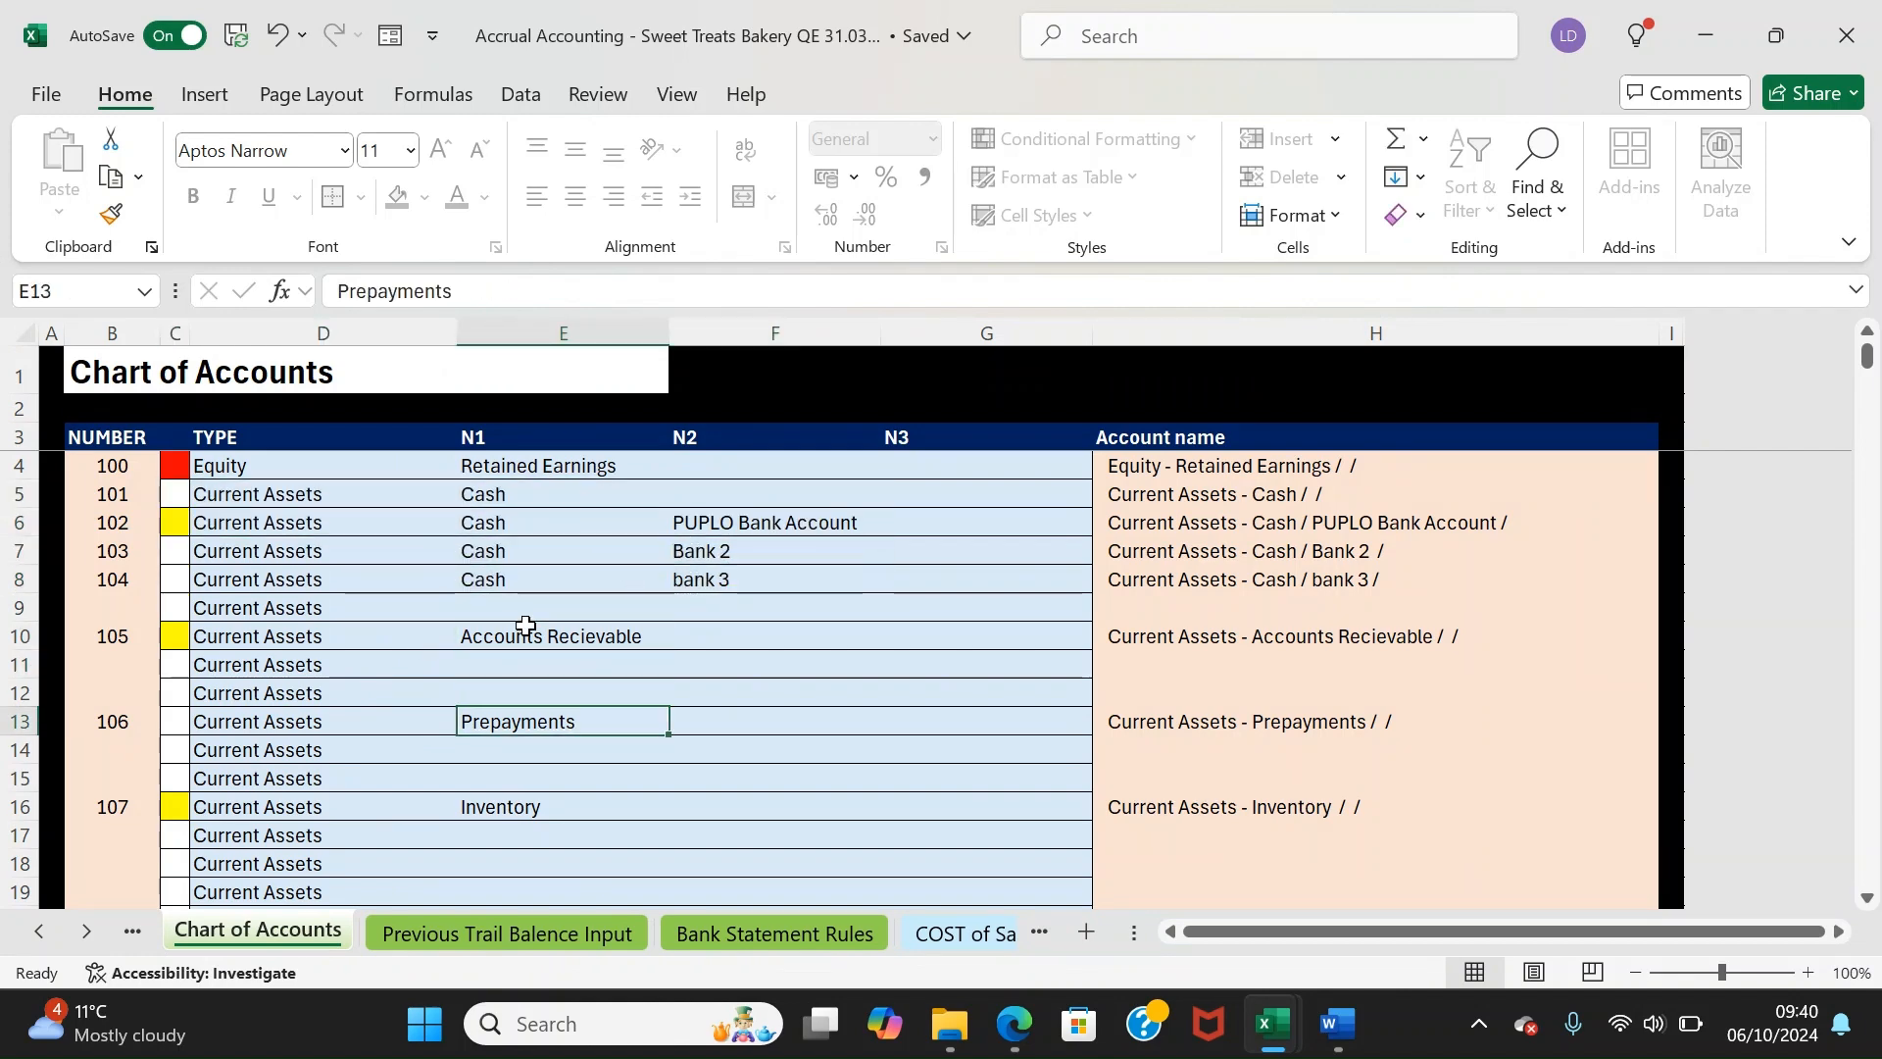
key(Down)
key(Down)
key(Down)
key(Down)
key(Down)
key(Down)
key(Down)
key(Down)
key(Down)
key(Down)
key(Down)
key(Down)
key(Down)
key(Down)
key(Down)
key(Down)
key(Down)
key(Down)
key(Down)
key(Down)
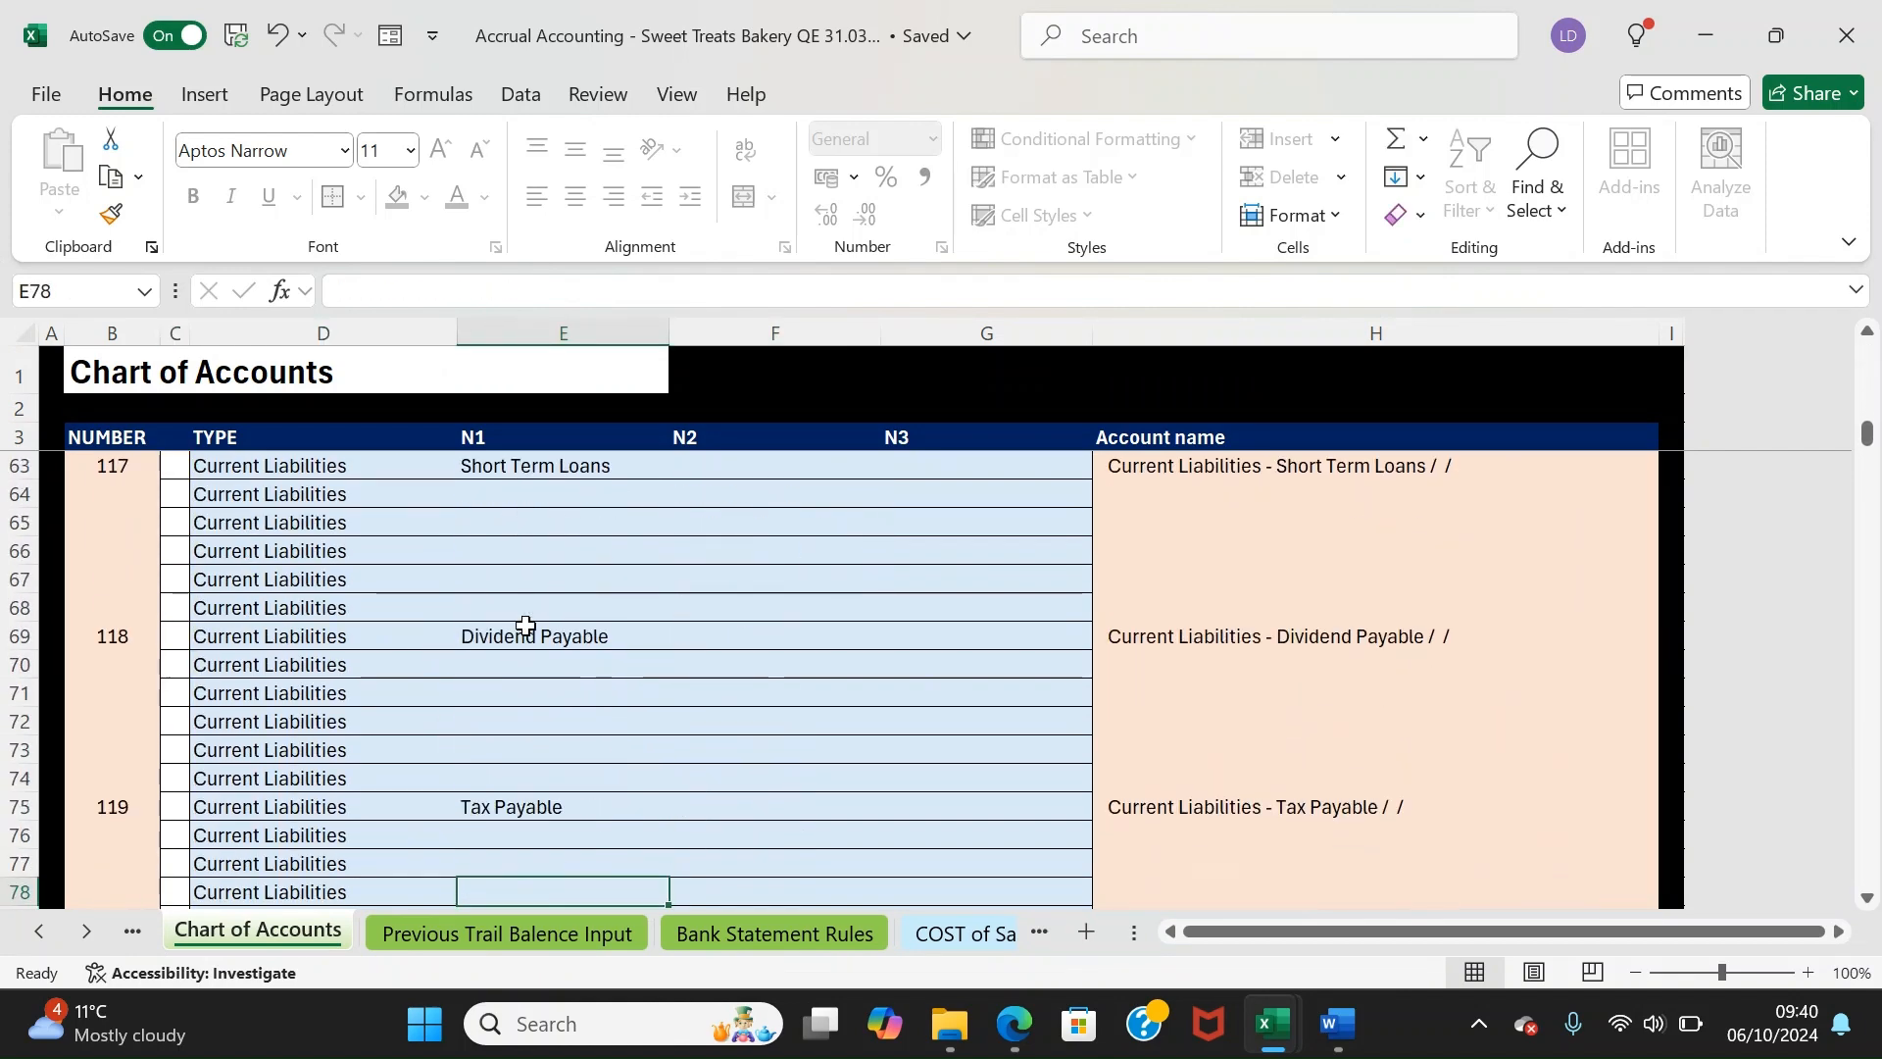
key(Down)
key(Down)
key(Down)
key(Down)
key(Down)
key(Down)
key(Down)
key(Down)
key(Down)
key(Down)
key(Down)
key(Down)
key(Down)
key(Down)
key(Down)
key(Down)
key(Down)
key(Down)
key(Down)
key(Down)
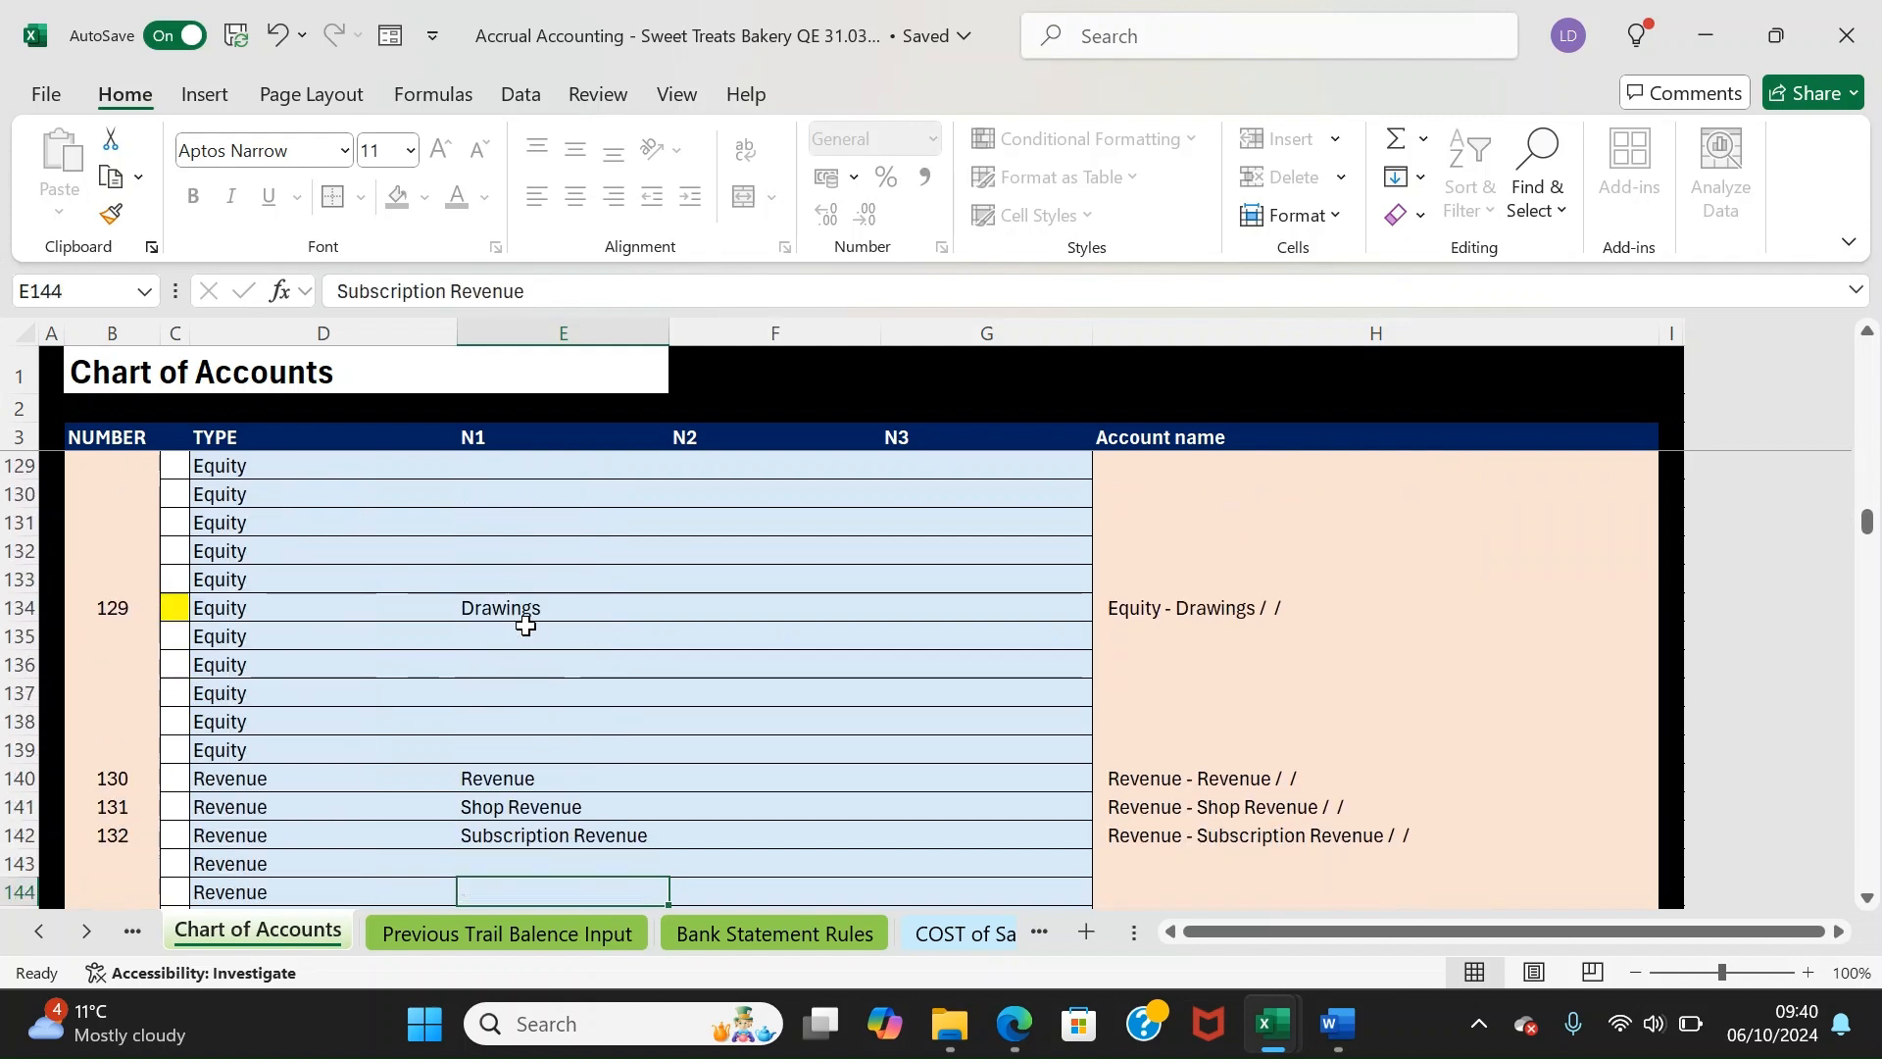
Enter 'Bank fee' in the first empty SGA row, creating account 155 SGA - Bank fee
key(Up)
key(Up)
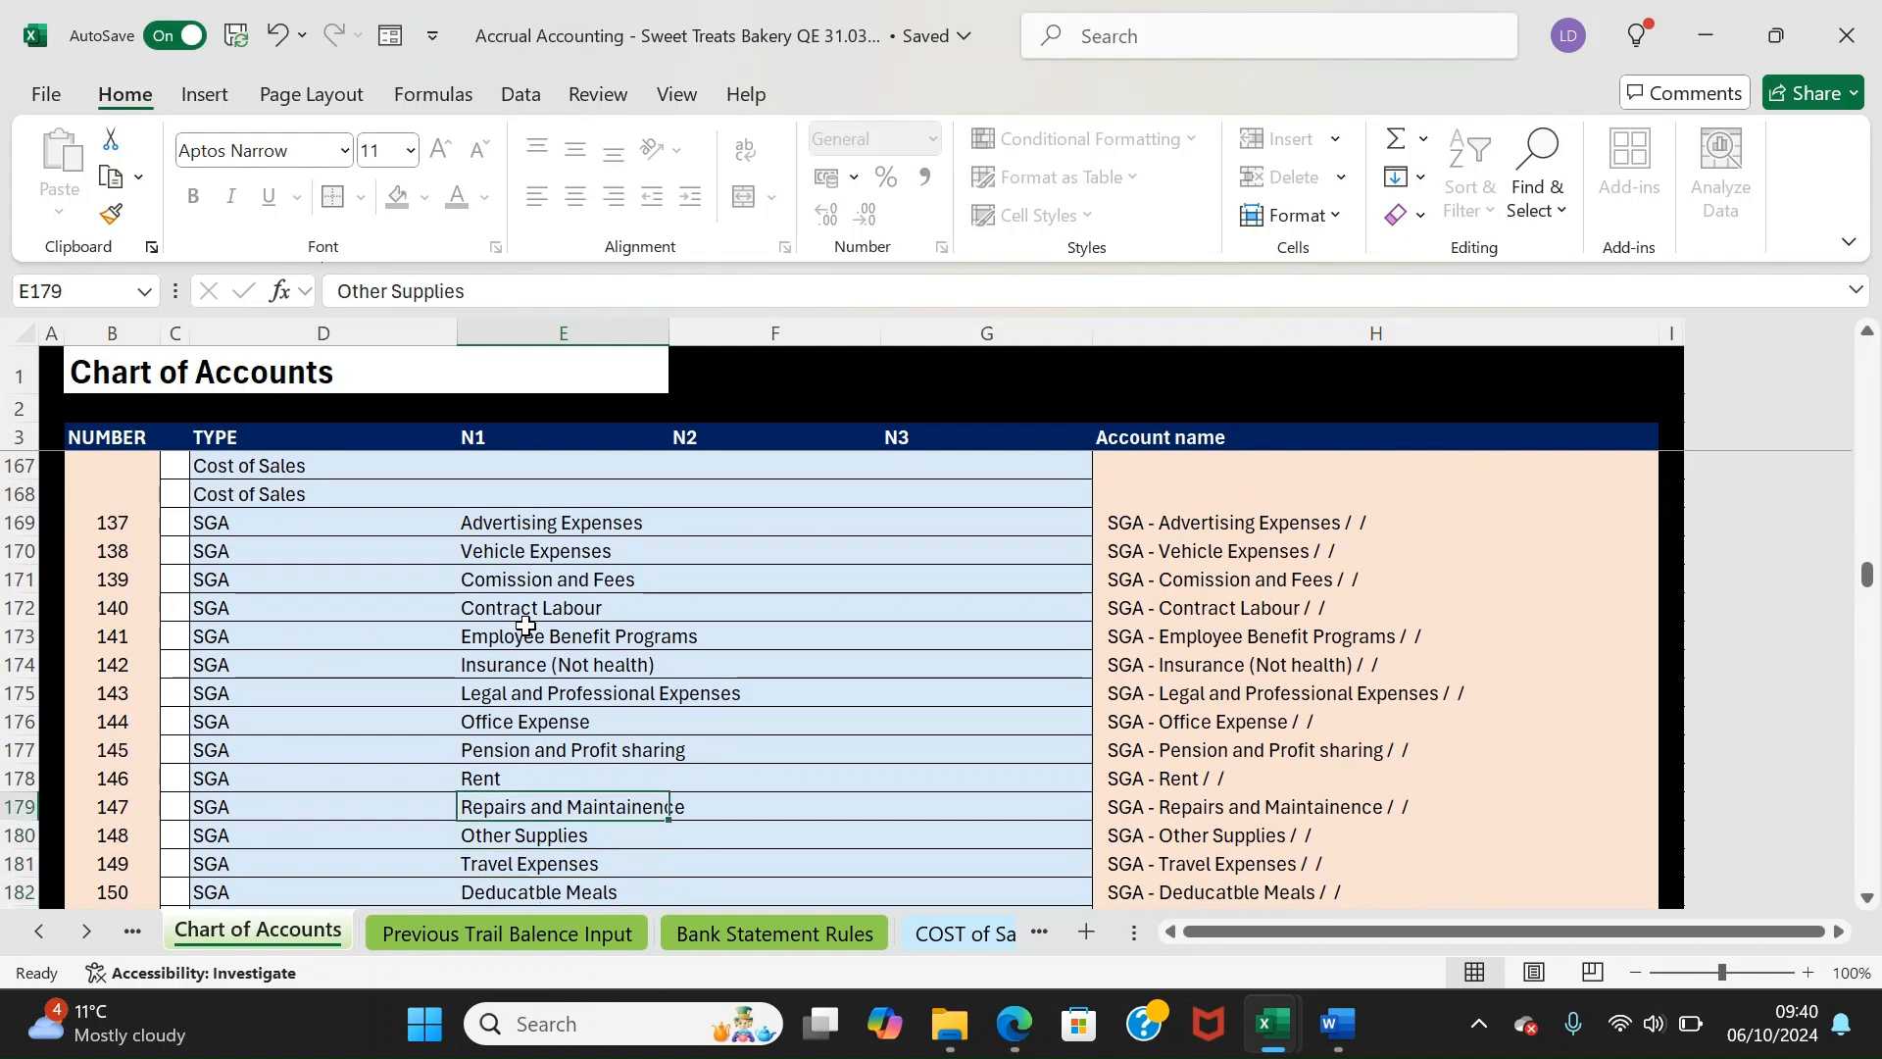
key(Down)
key(Down)
key(Down)
key(Down)
key(Down)
key(Down)
key(Down)
key(Down)
key(Down)
key(Down)
key(Down)
key(Down)
key(Down)
key(Up)
key(Up)
key(Up)
key(Up)
key(Up)
key(Up)
key(Up)
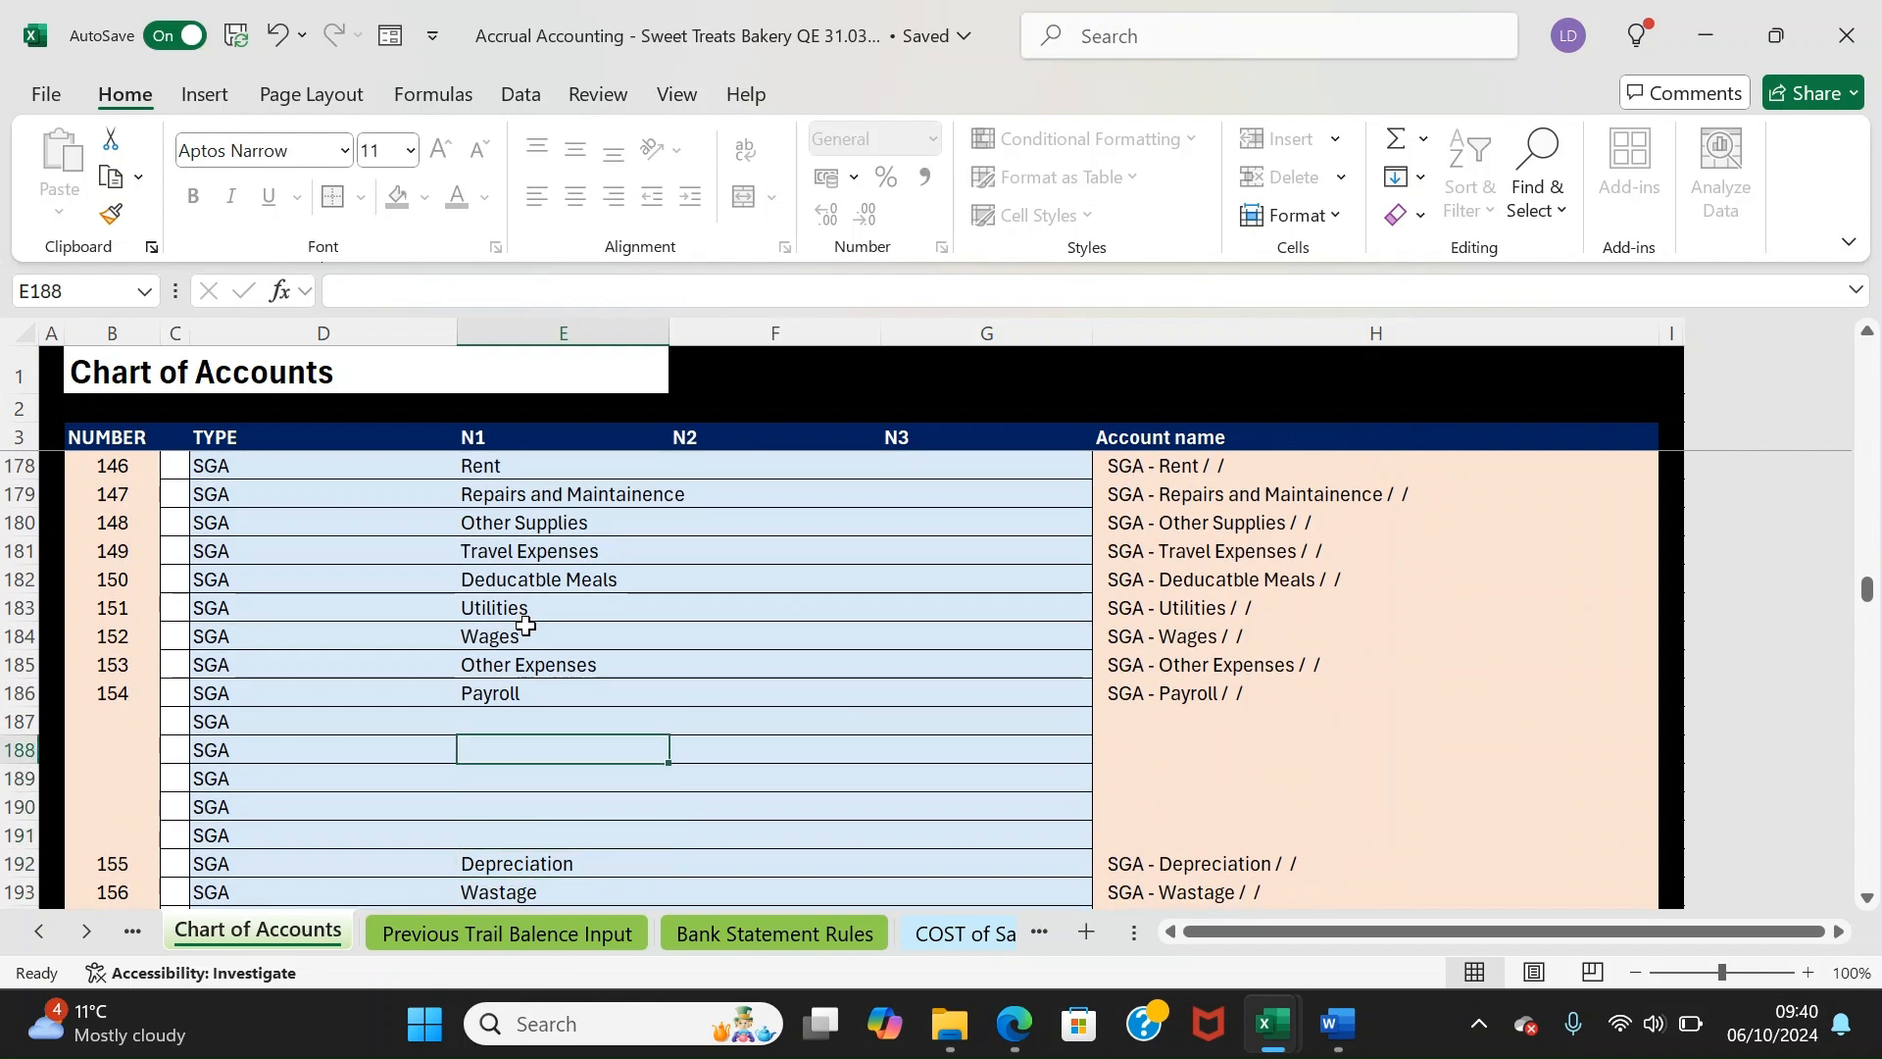
key(Down)
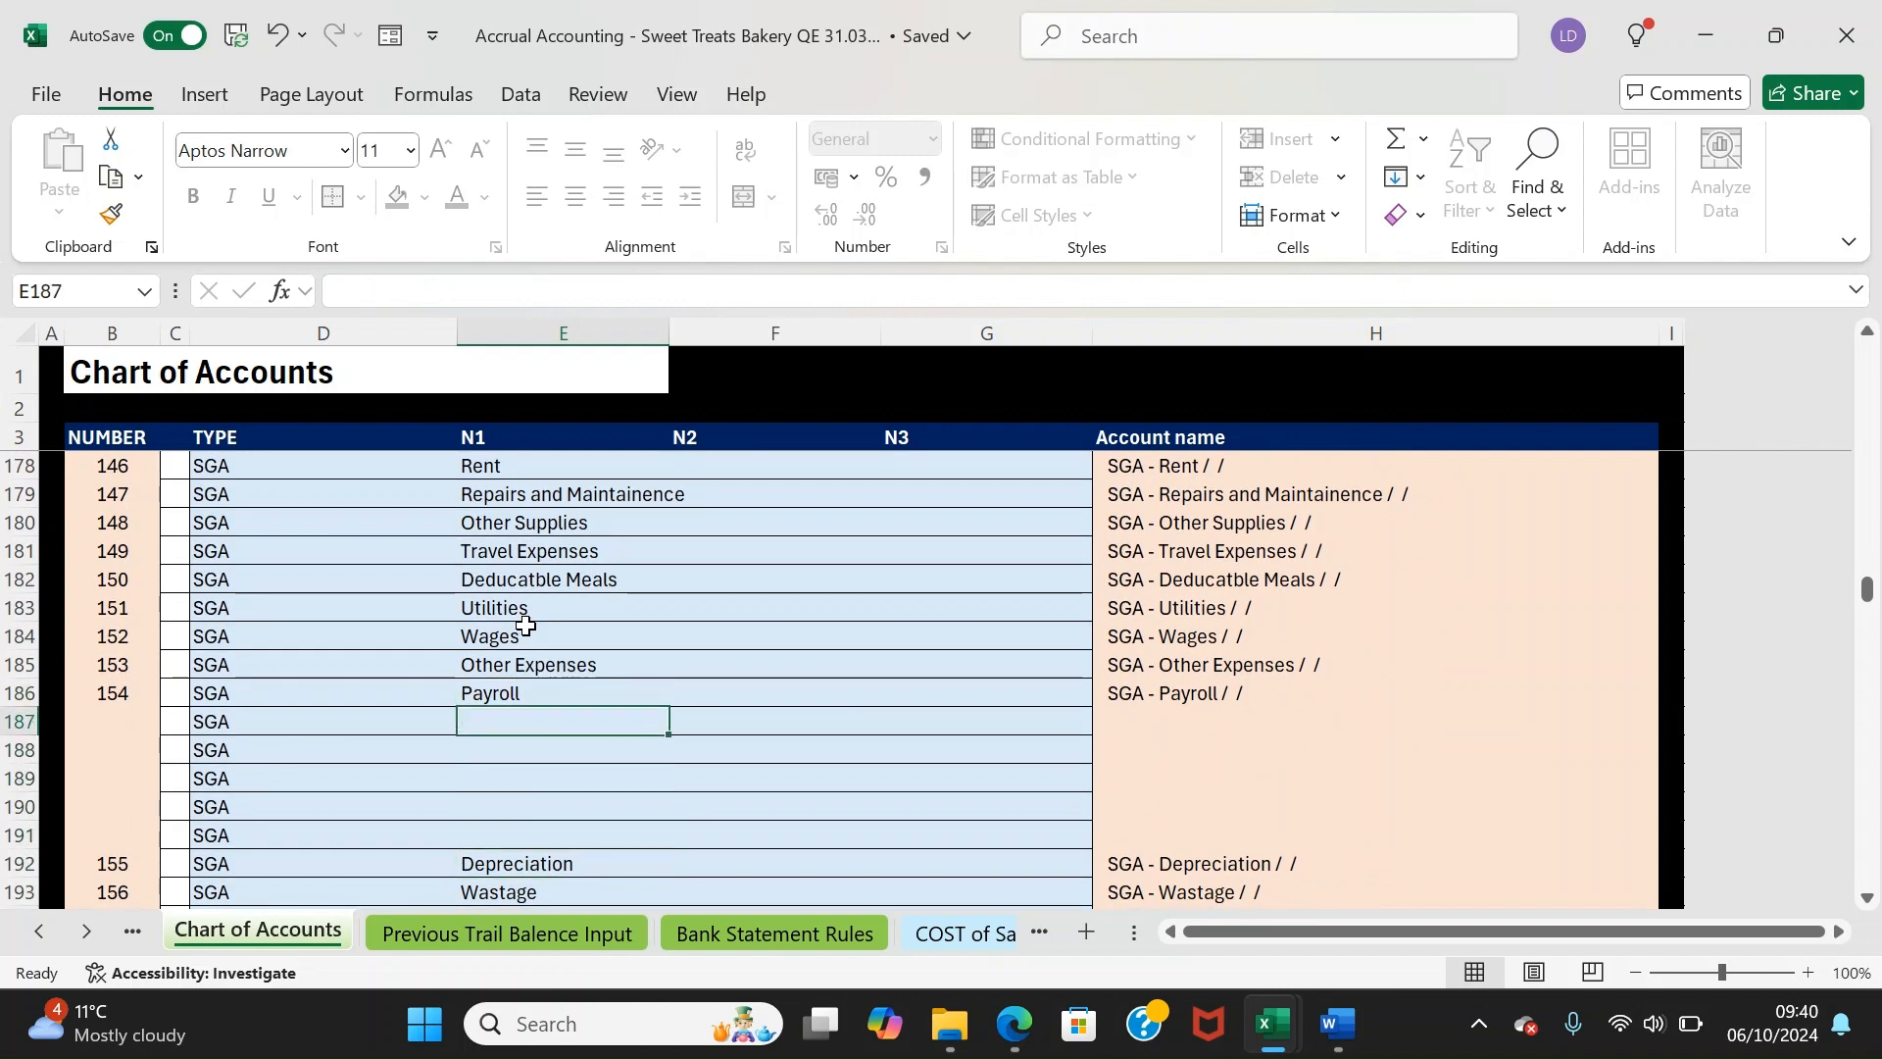
text(Ba)
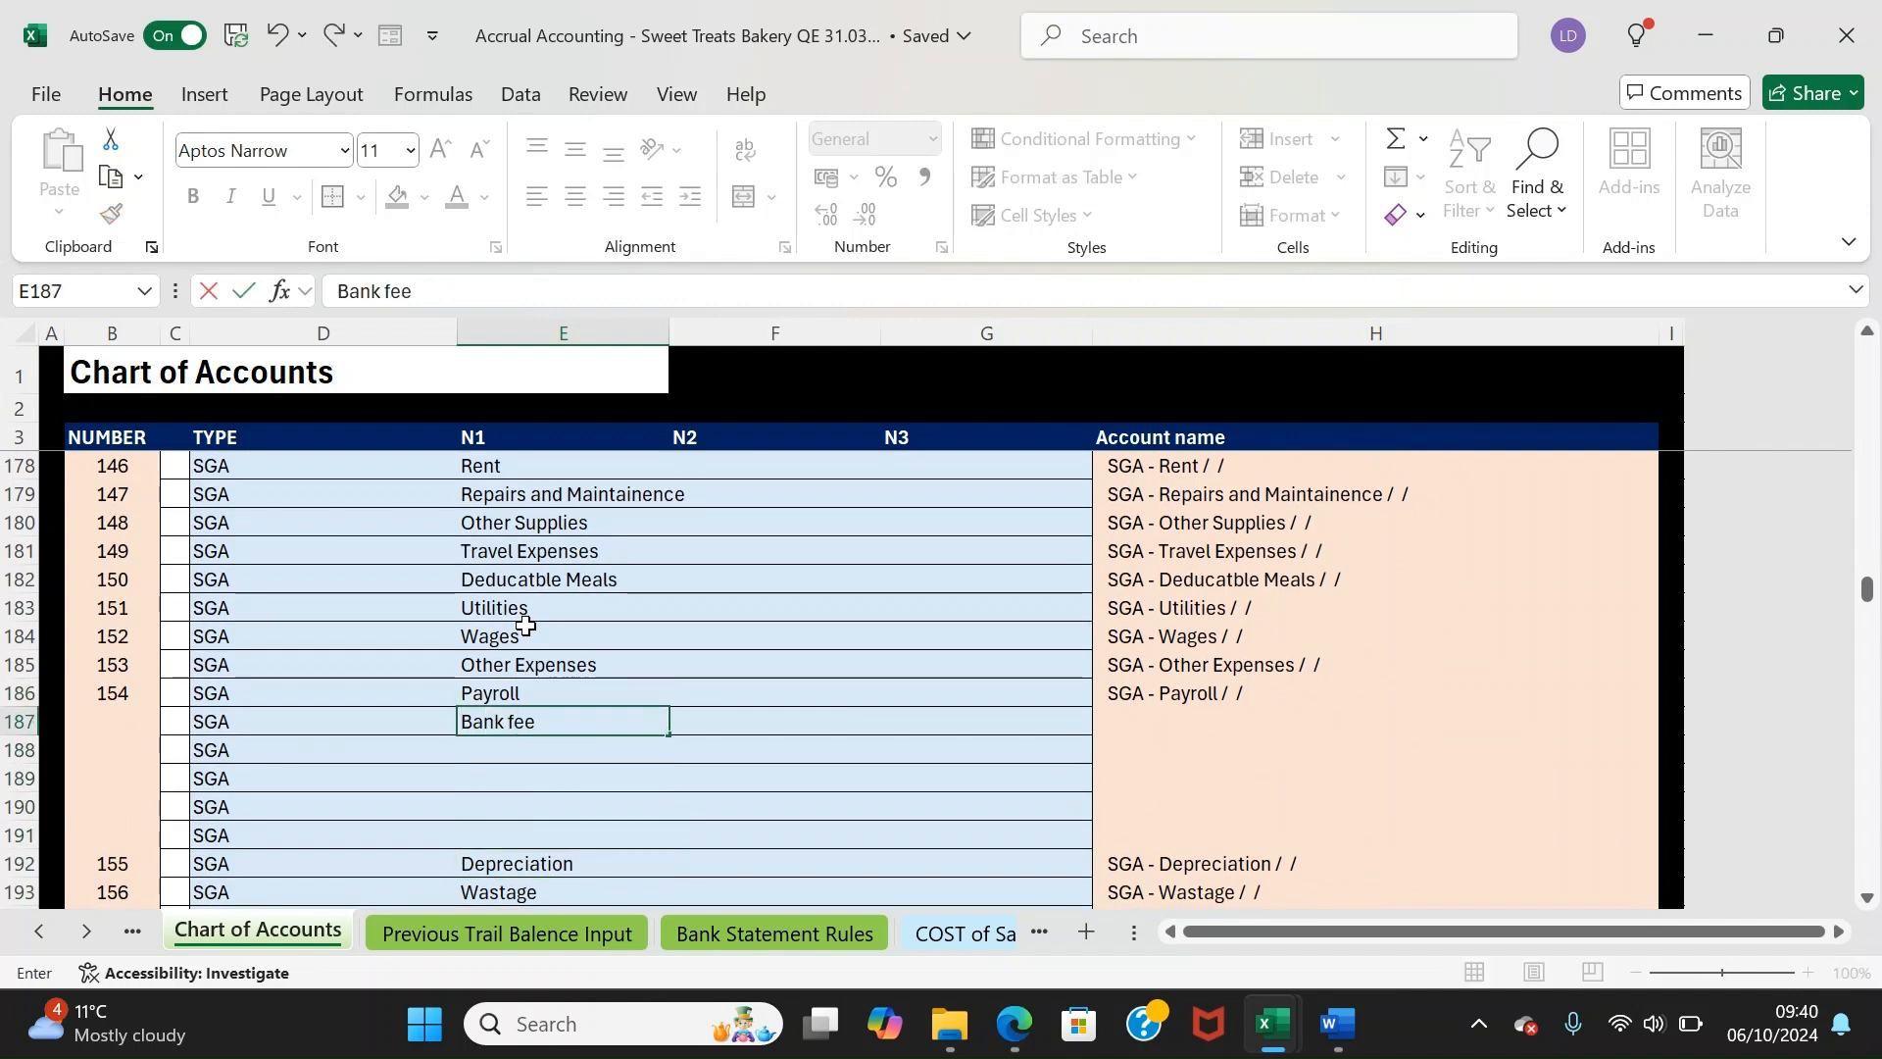
text(nk fee)
key(Return)
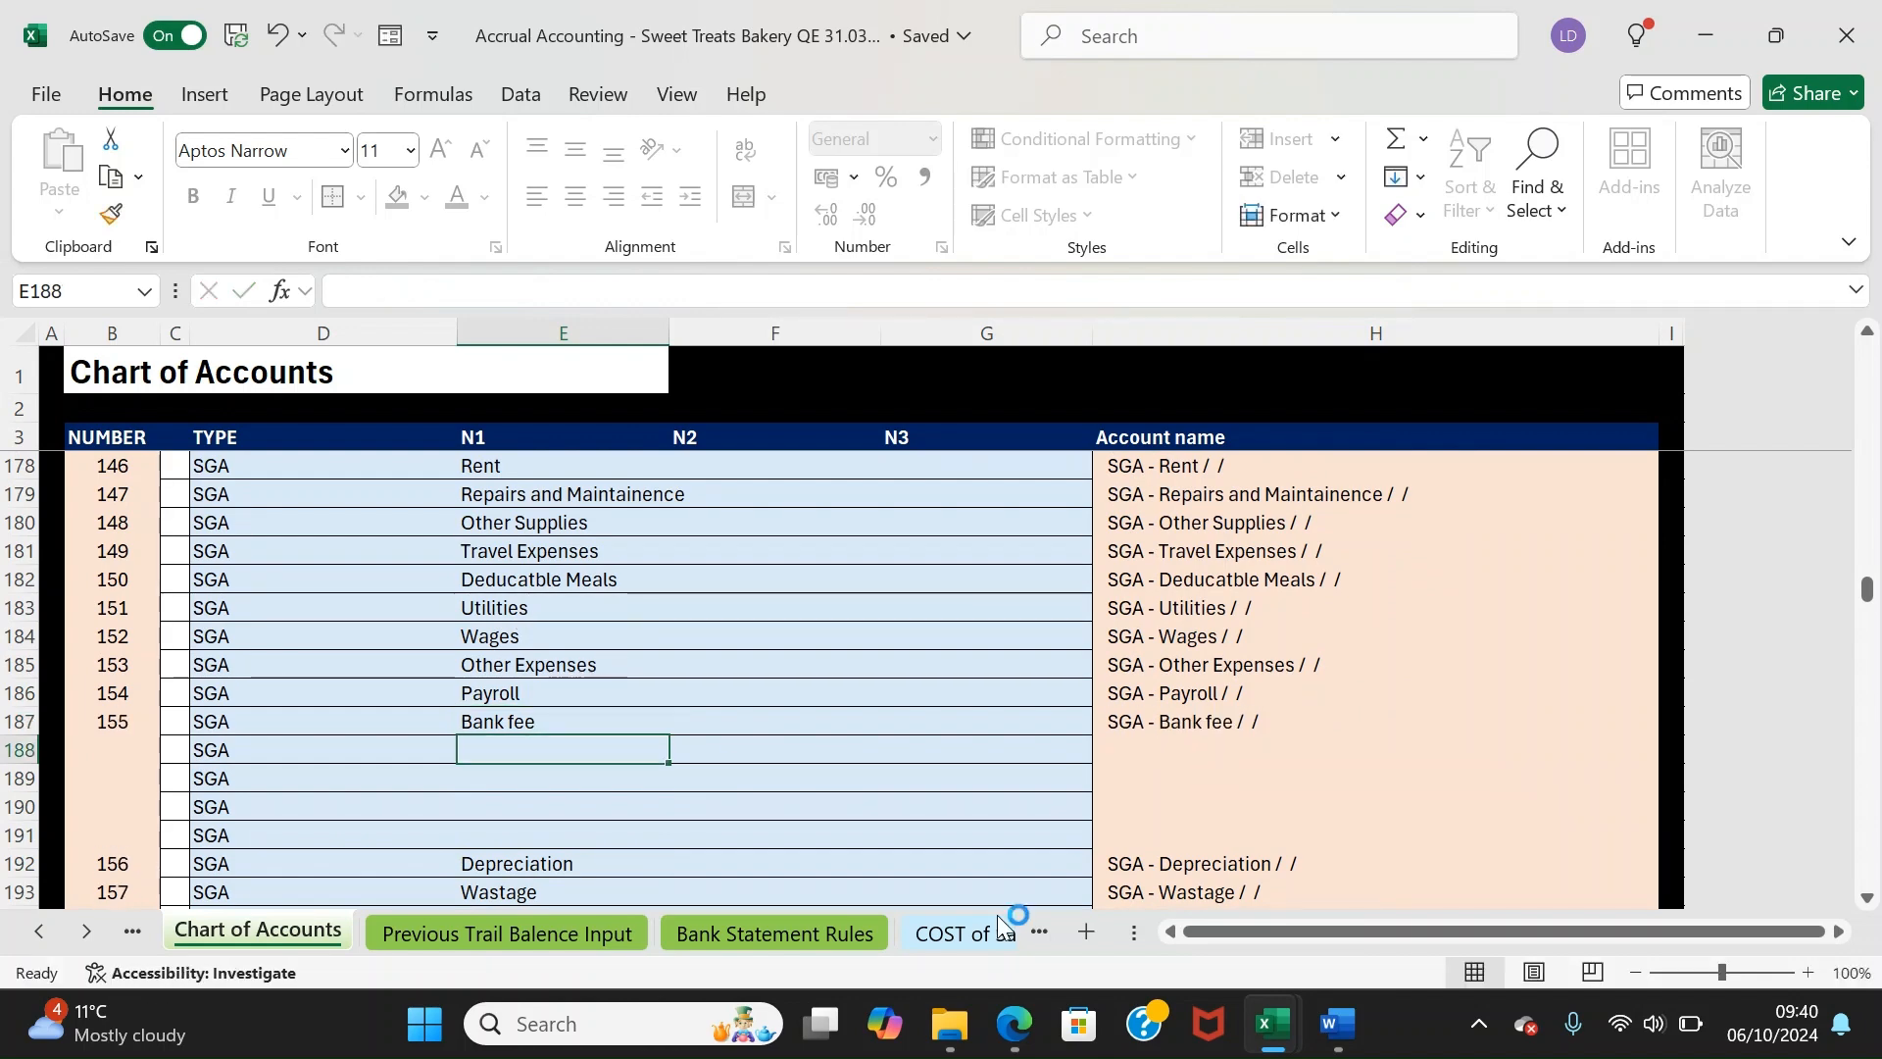
click(967, 932)
click(993, 933)
On Bank Statement 1, code transaction 20012 to SGA - Bank fee and the payroll transfer to SGA - Payroll
click(975, 933)
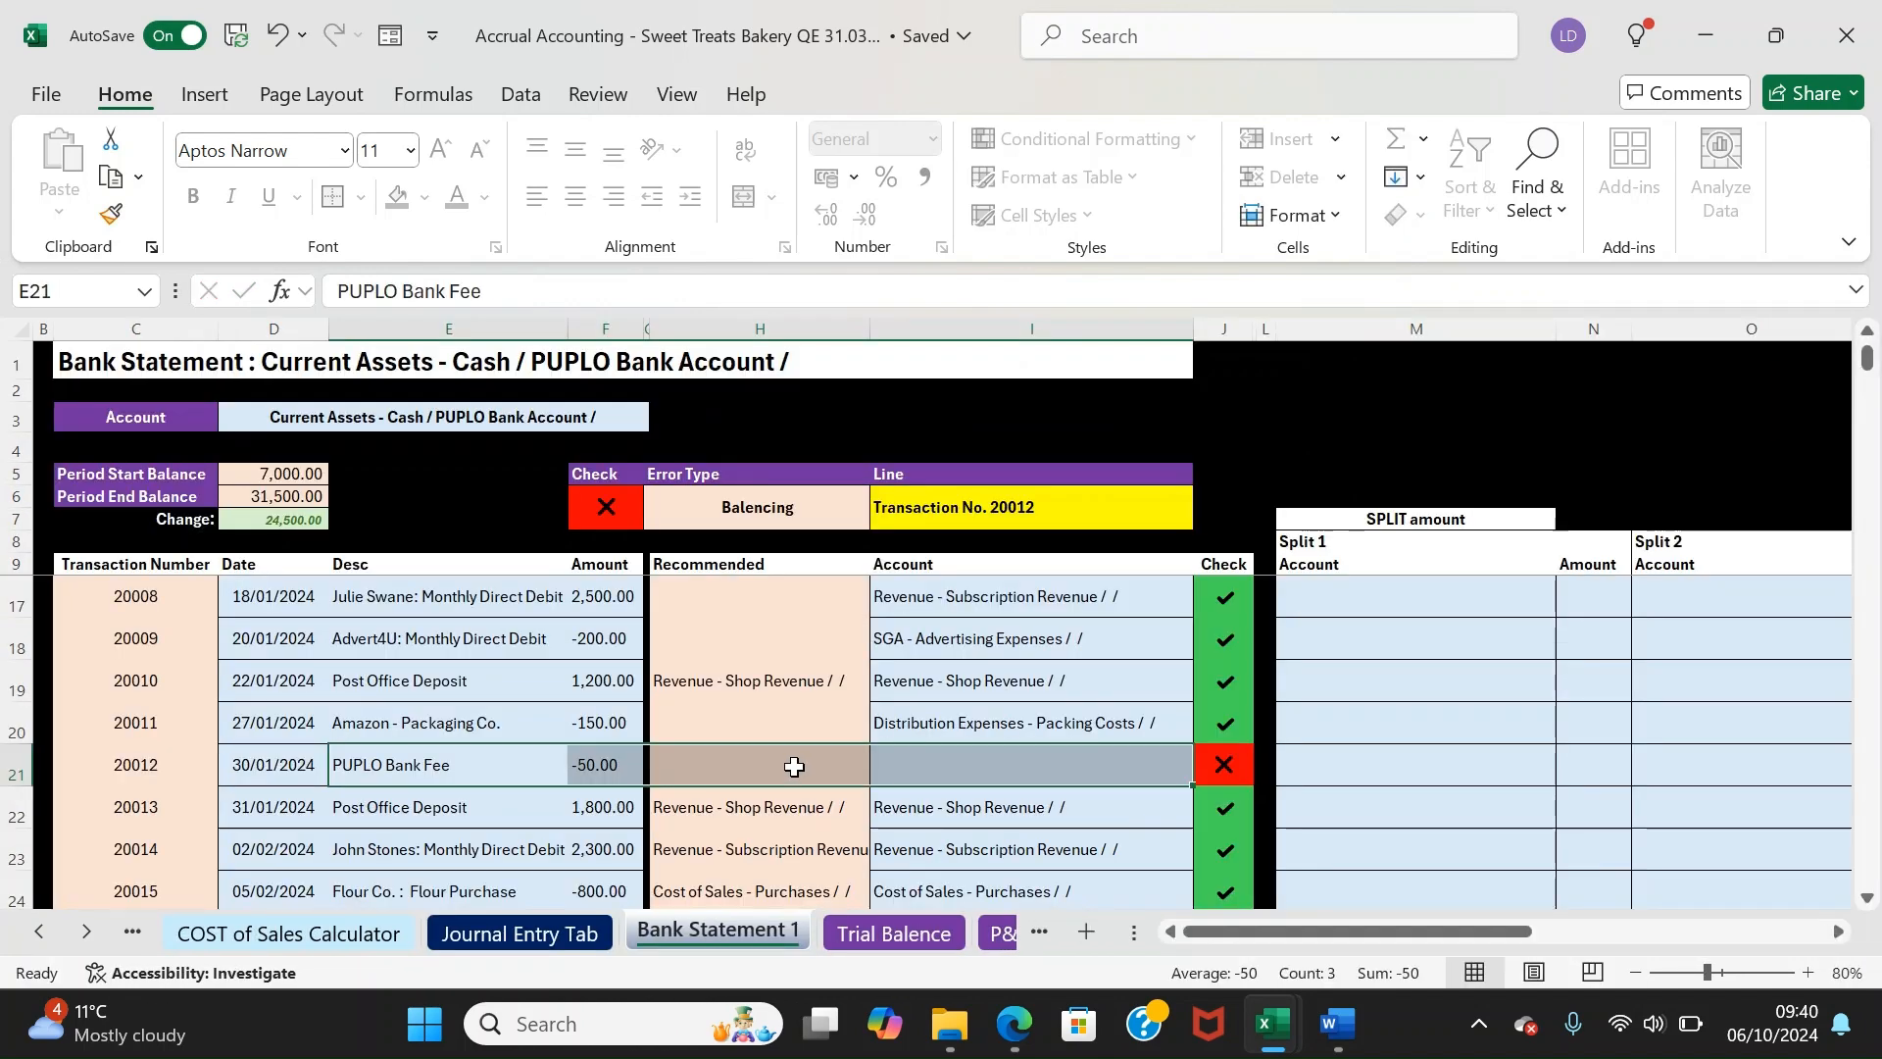
click(1039, 760)
text(bank)
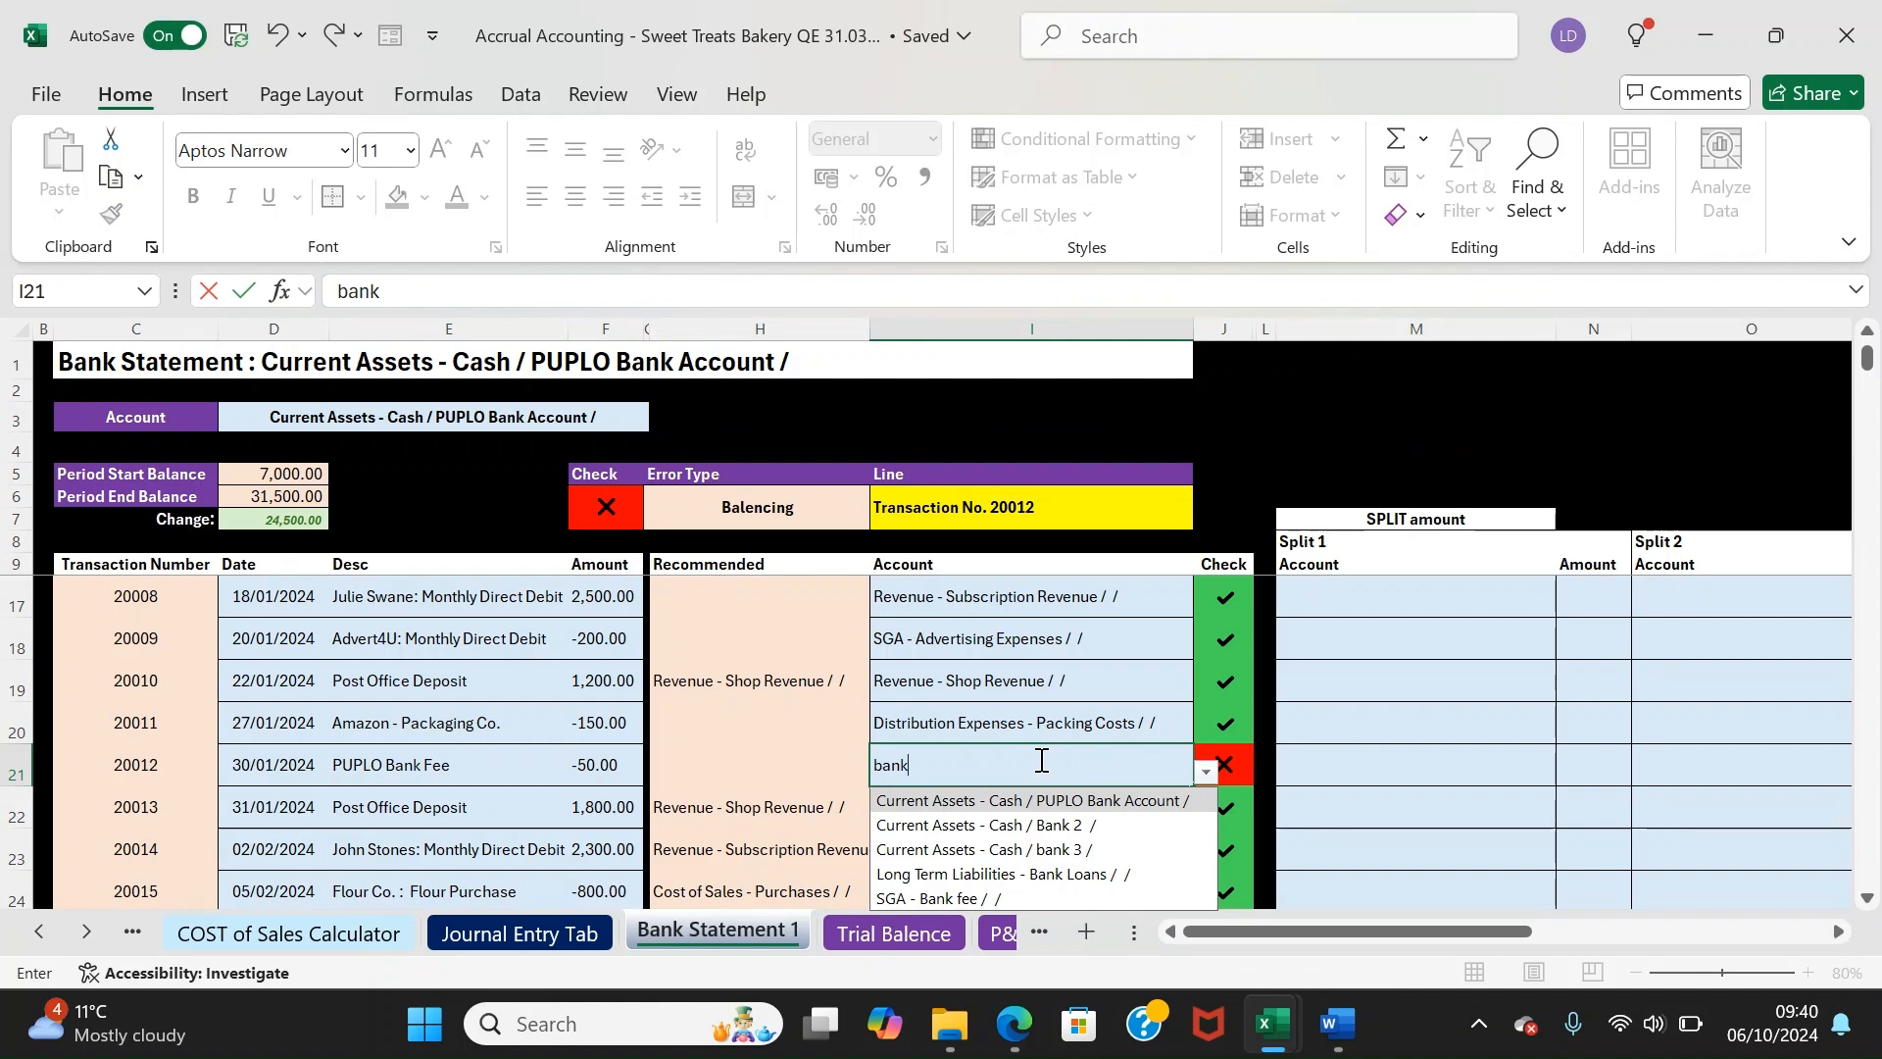
key(Down)
key(Down)
key(Down)
key(Down)
key(Return)
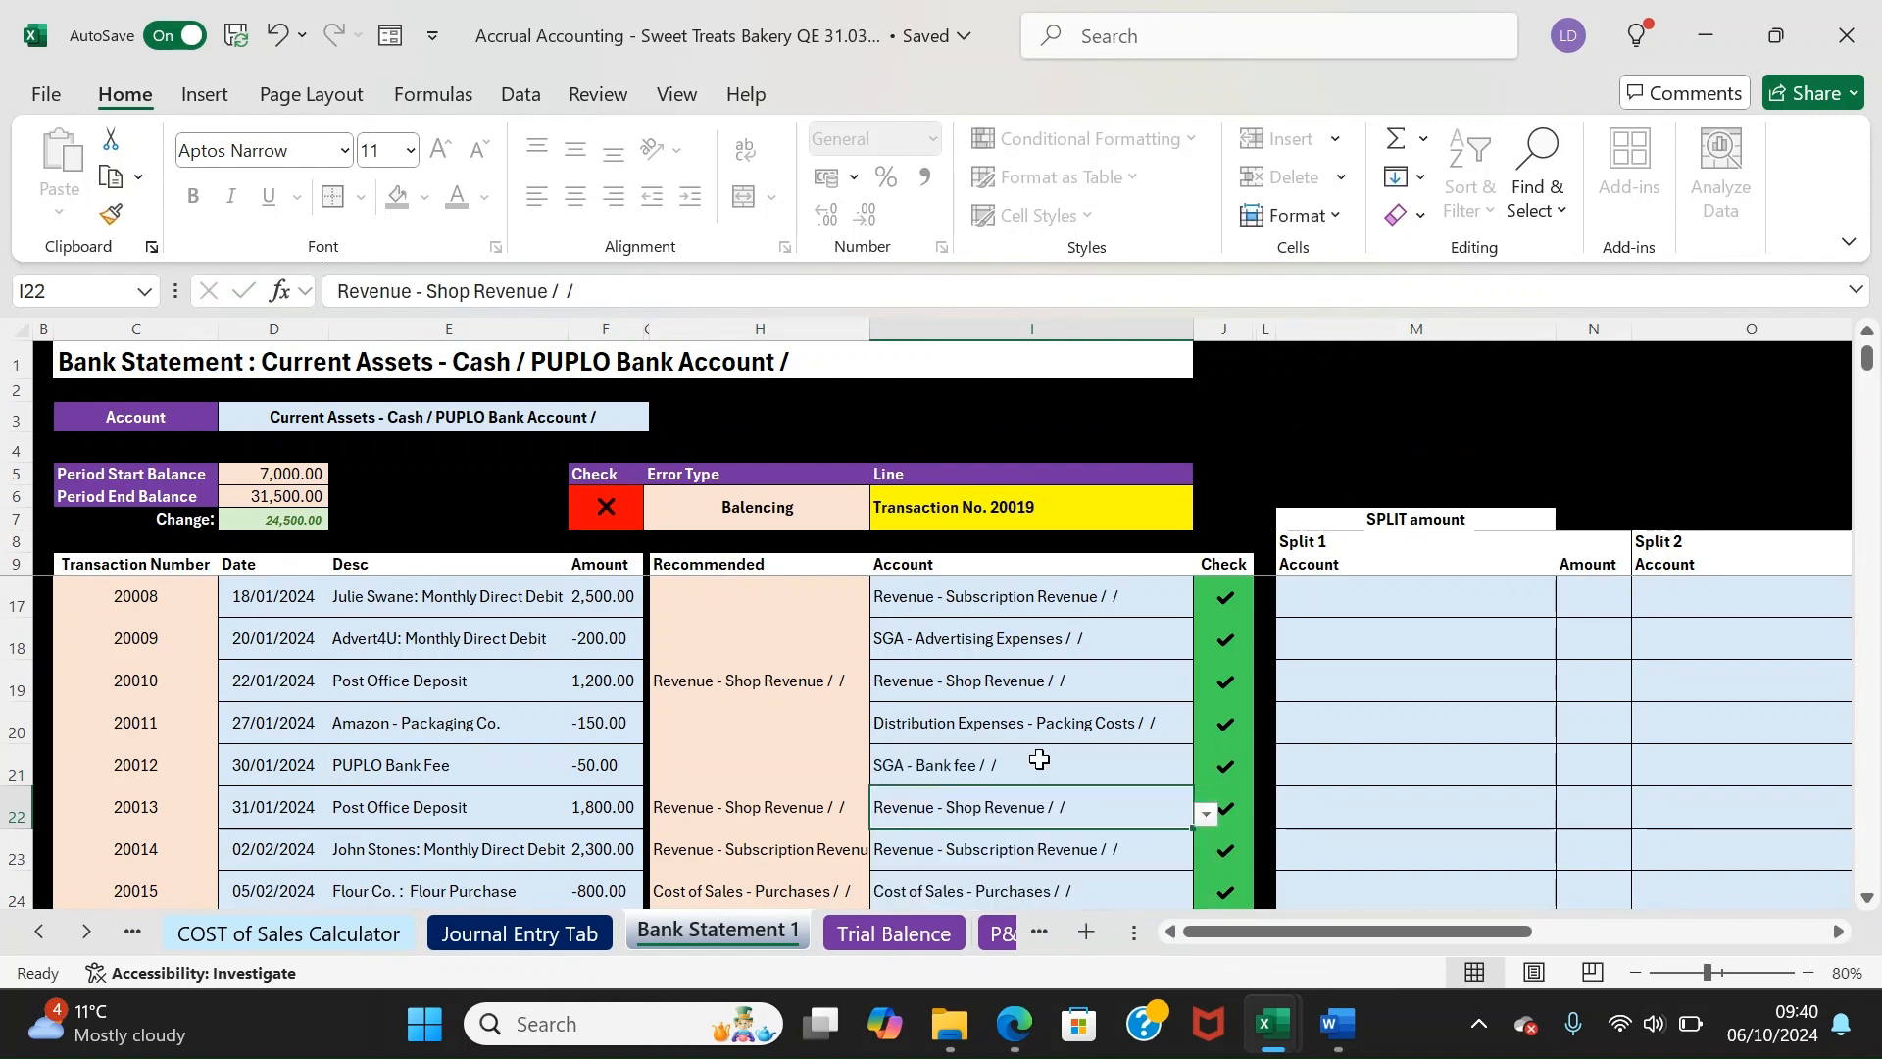
key(Down)
key(Down)
key(Down)
key(Down)
key(Down)
key(Down)
key(Down)
key(Down)
key(Down)
key(Down)
key(Up)
key(Up)
key(Up)
key(Up)
text(payrol)
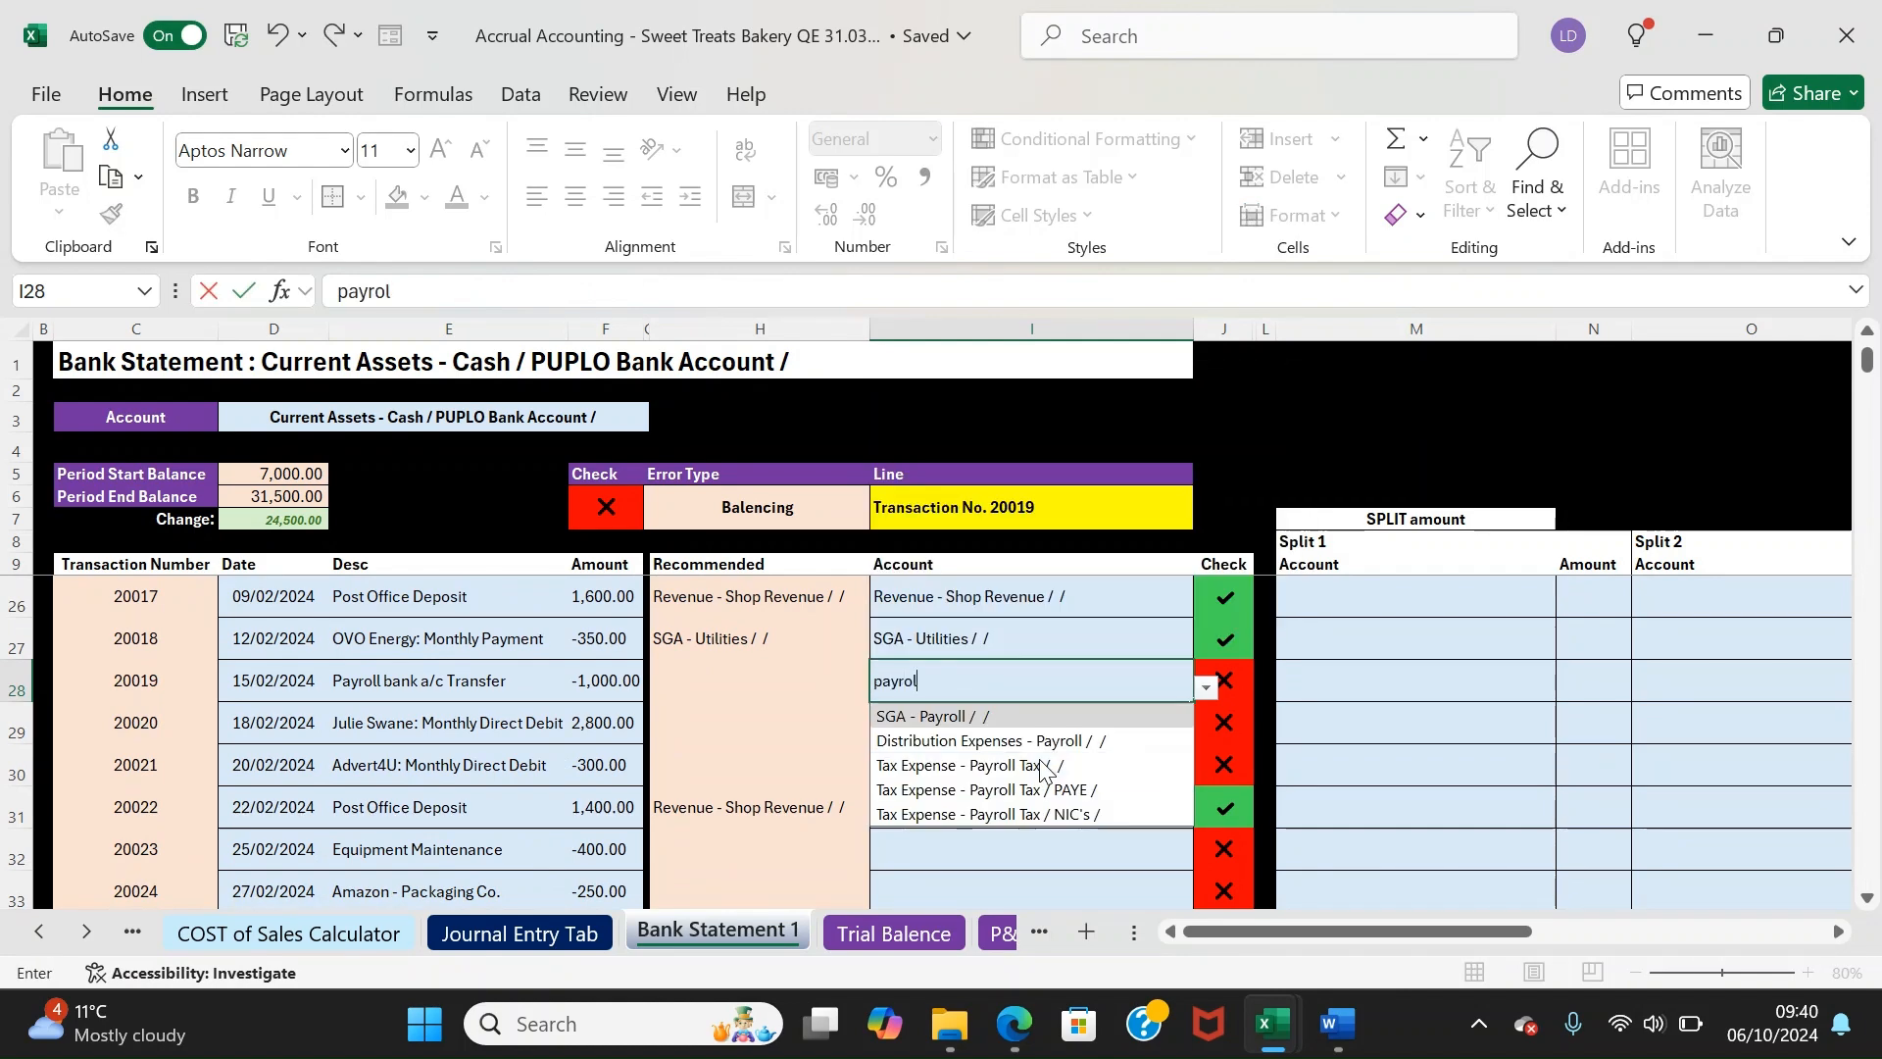
key(Return)
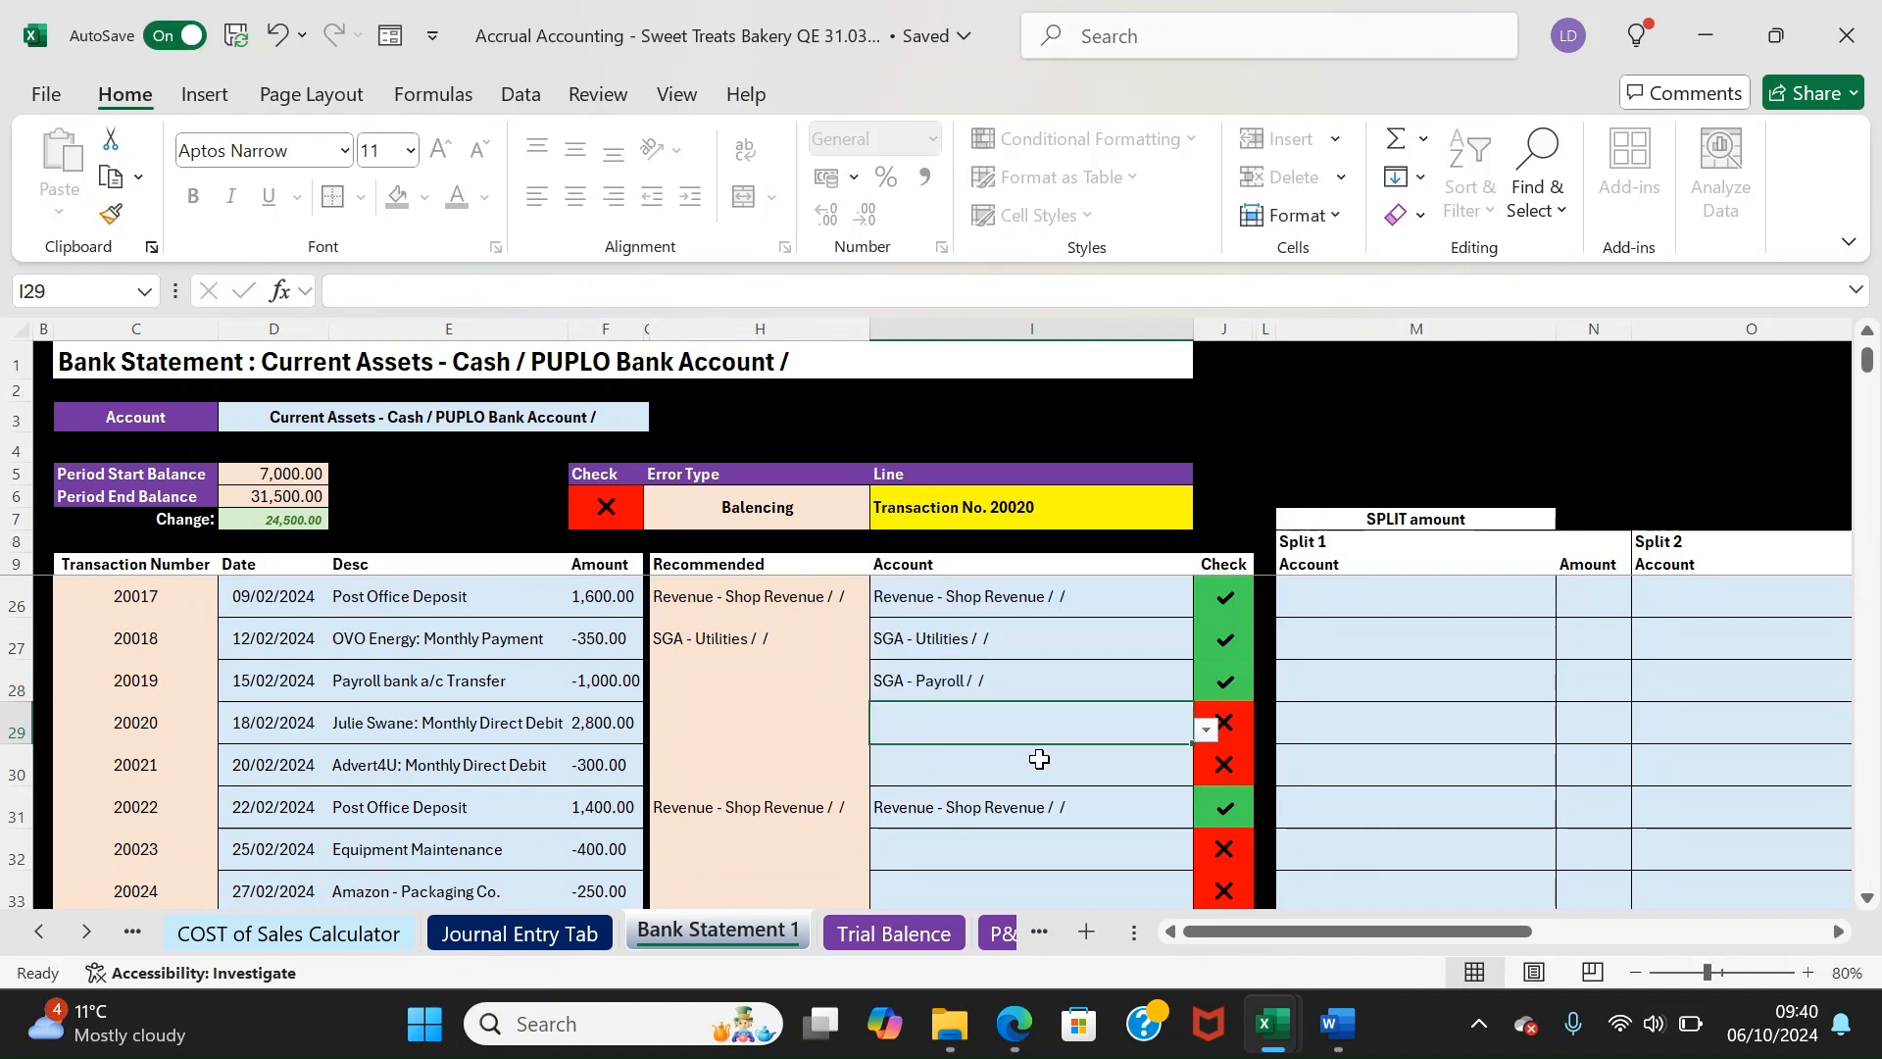
Code transaction 20020 to Subscription Revenue and 20021 to Advertising Expenses
text(sub)
key(Return)
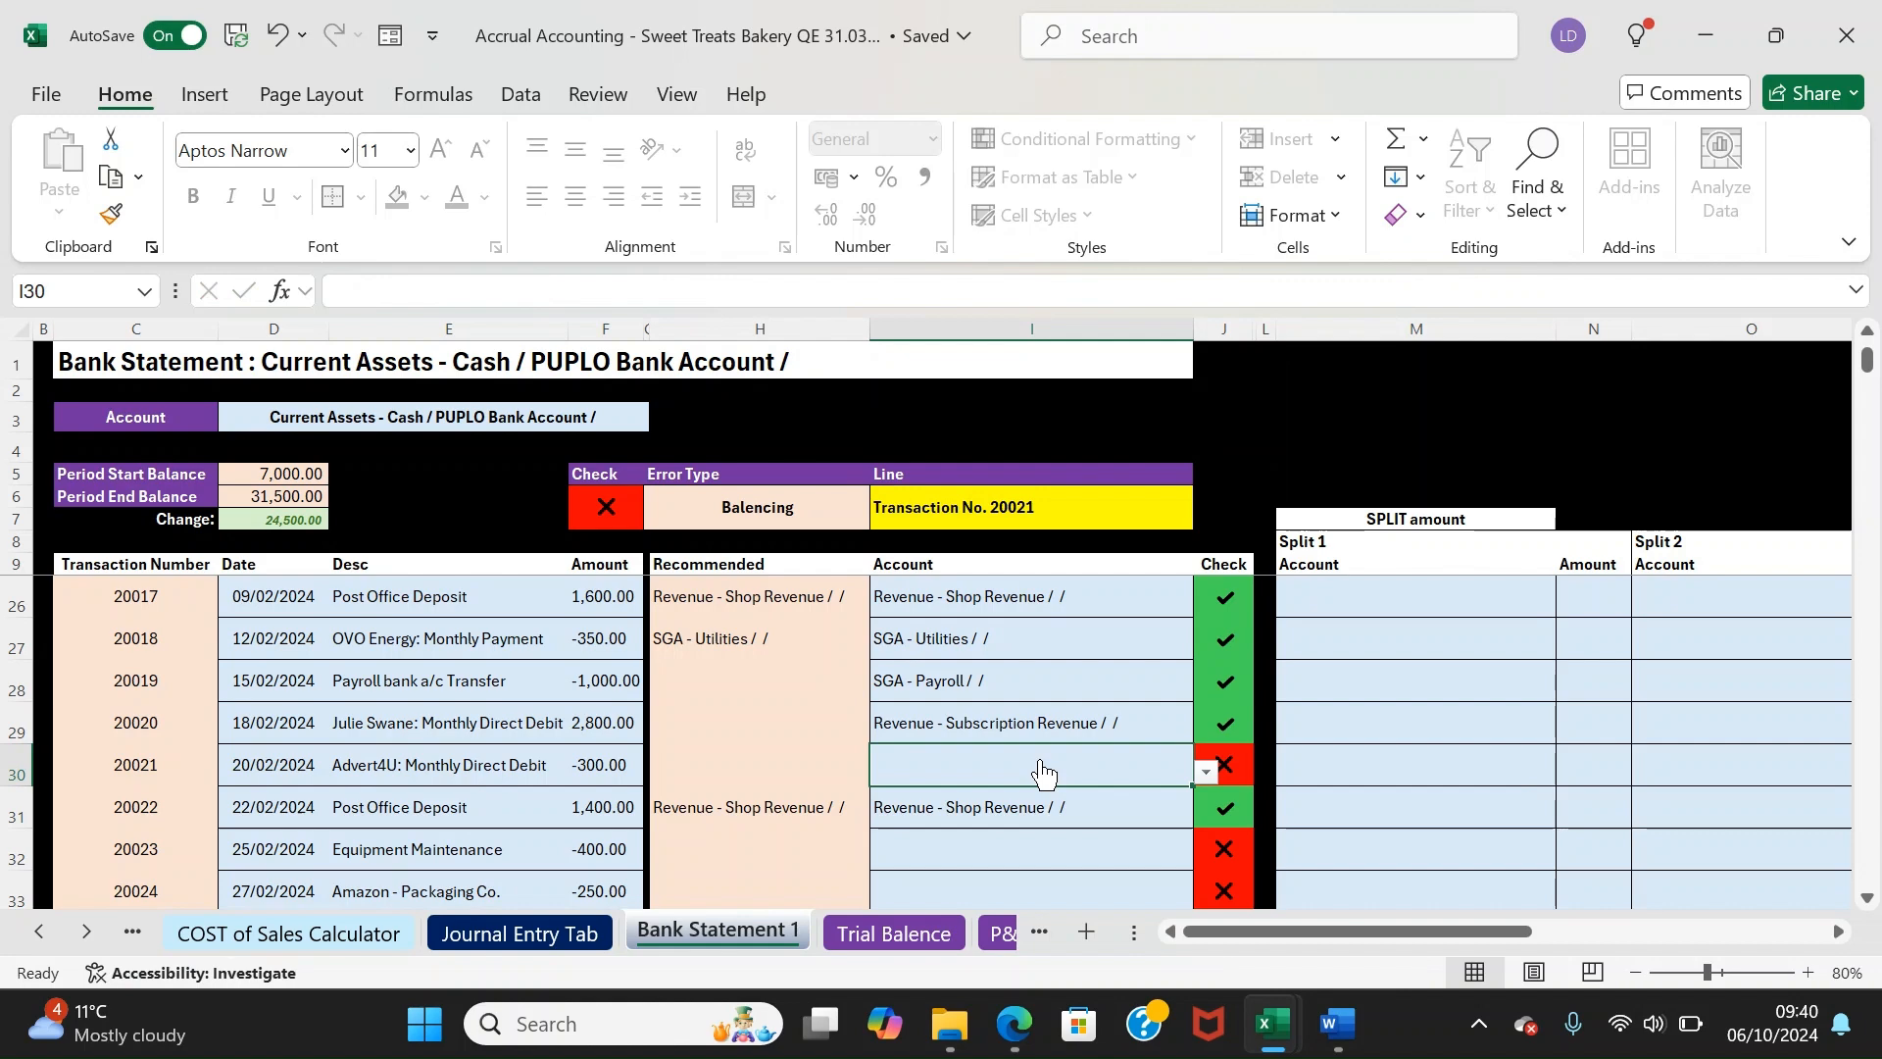
text(adver)
key(Return)
Leave row 32's equipment maintenance account empty and review that transaction's details
key(Down)
key(Down)
key(Down)
key(Down)
key(Down)
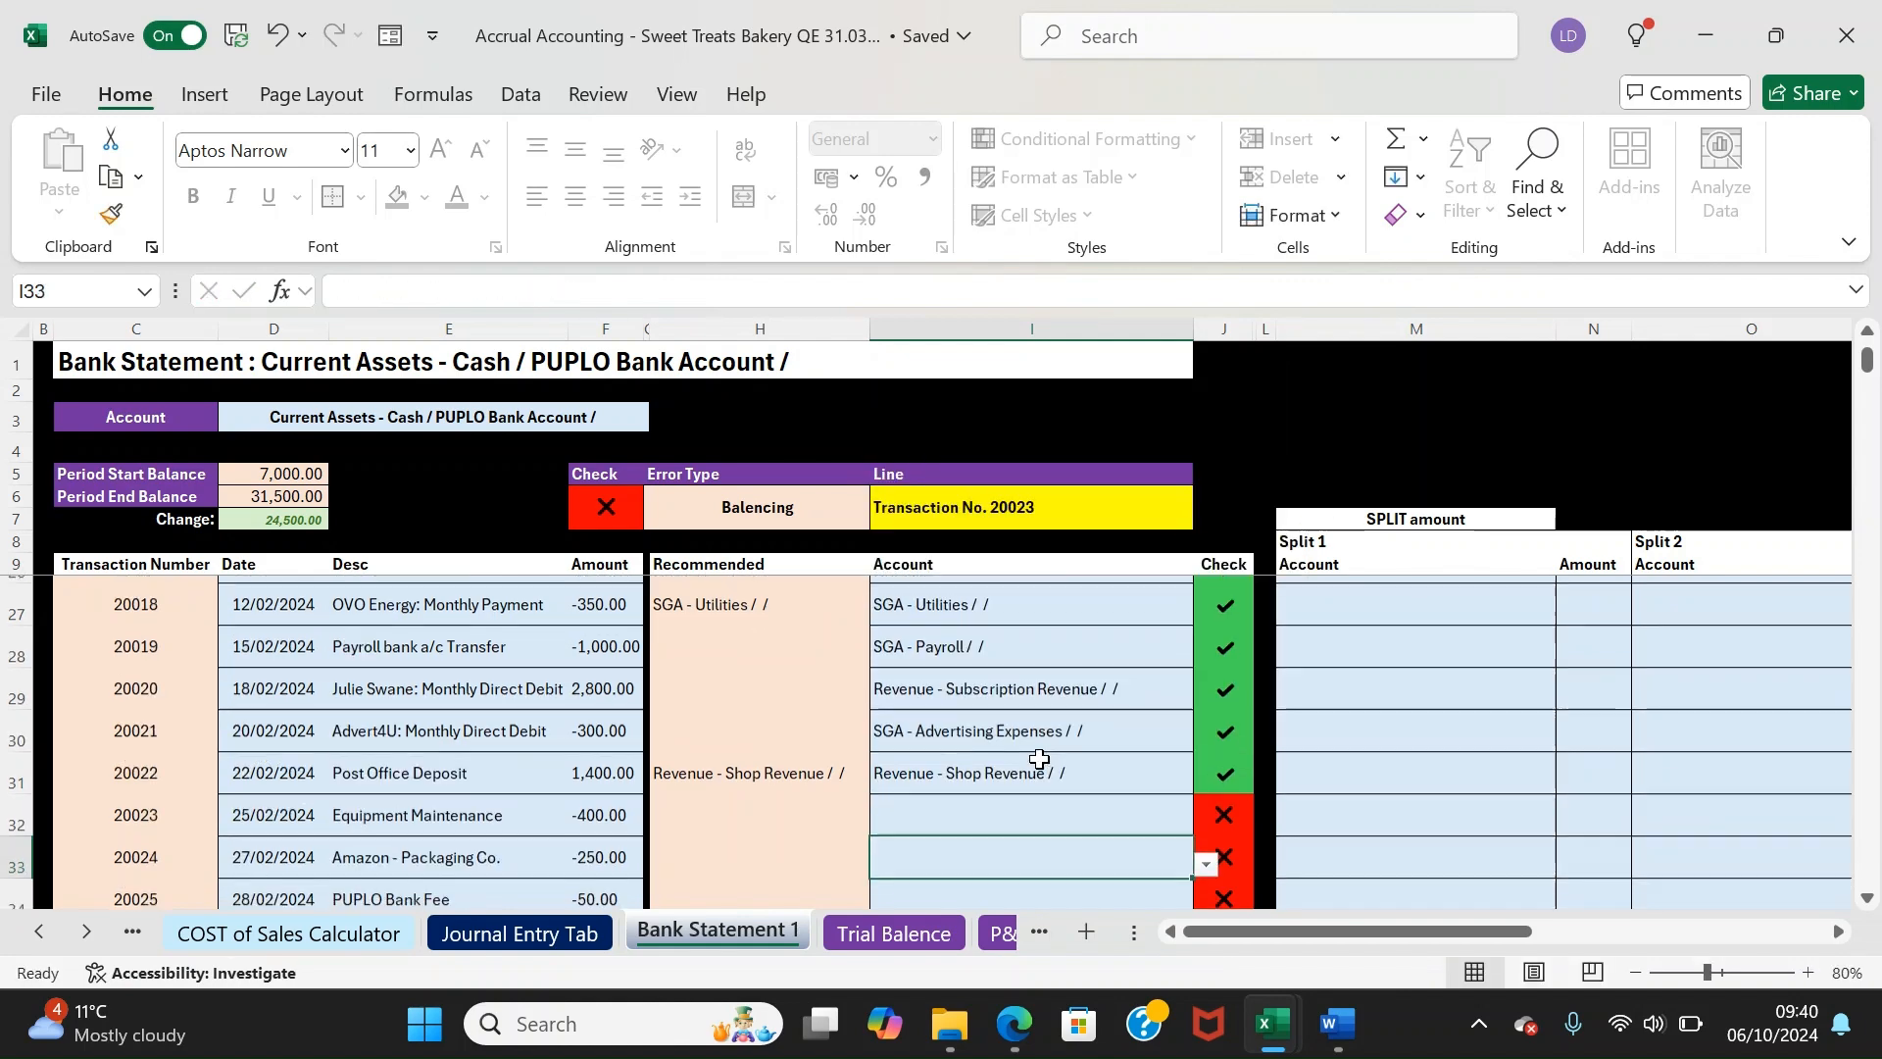
key(Up)
key(Up)
key(Up)
key(Up)
text(e)
key(BackSpace)
key(Return)
key(Left)
key(Up)
key(Left)
key(Left)
key(Left)
key(Left)
key(Left)
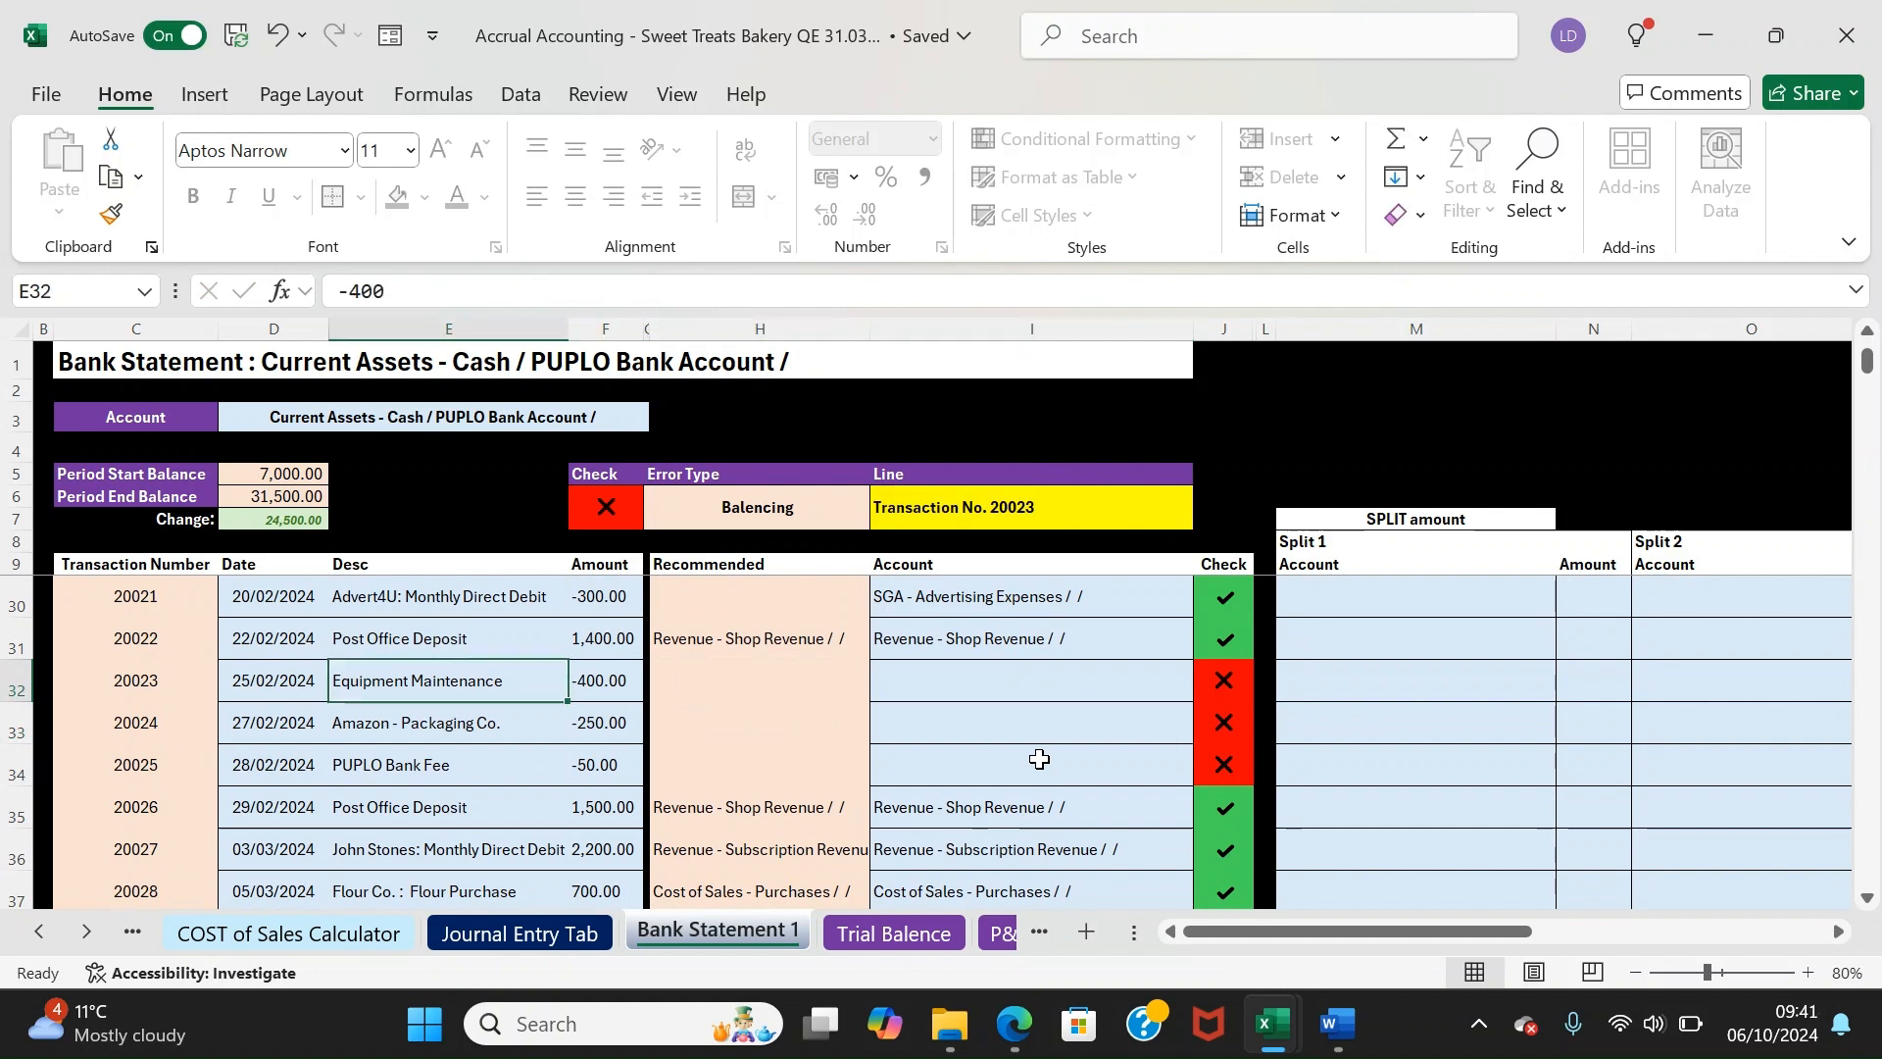
key(Right)
key(Right)
key(Right)
key(Right)
key(Right)
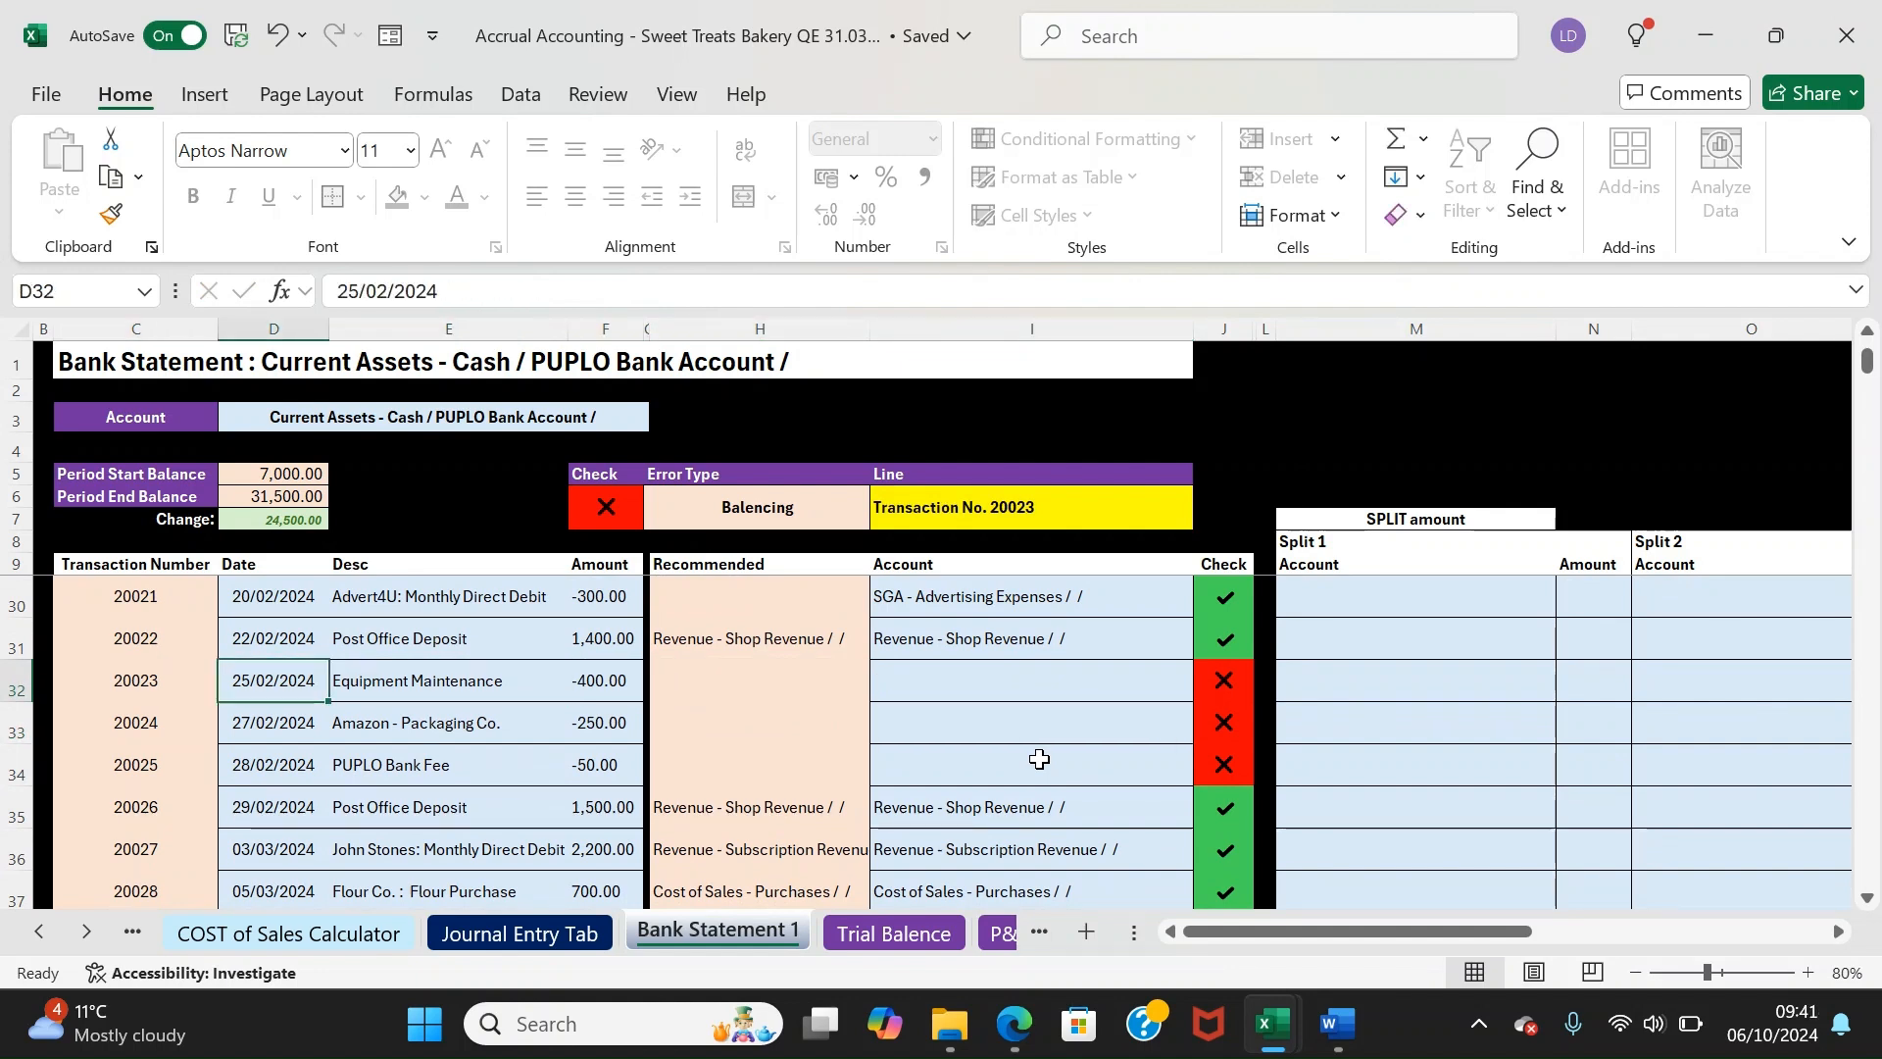
key(Right)
key(Left)
key(Right)
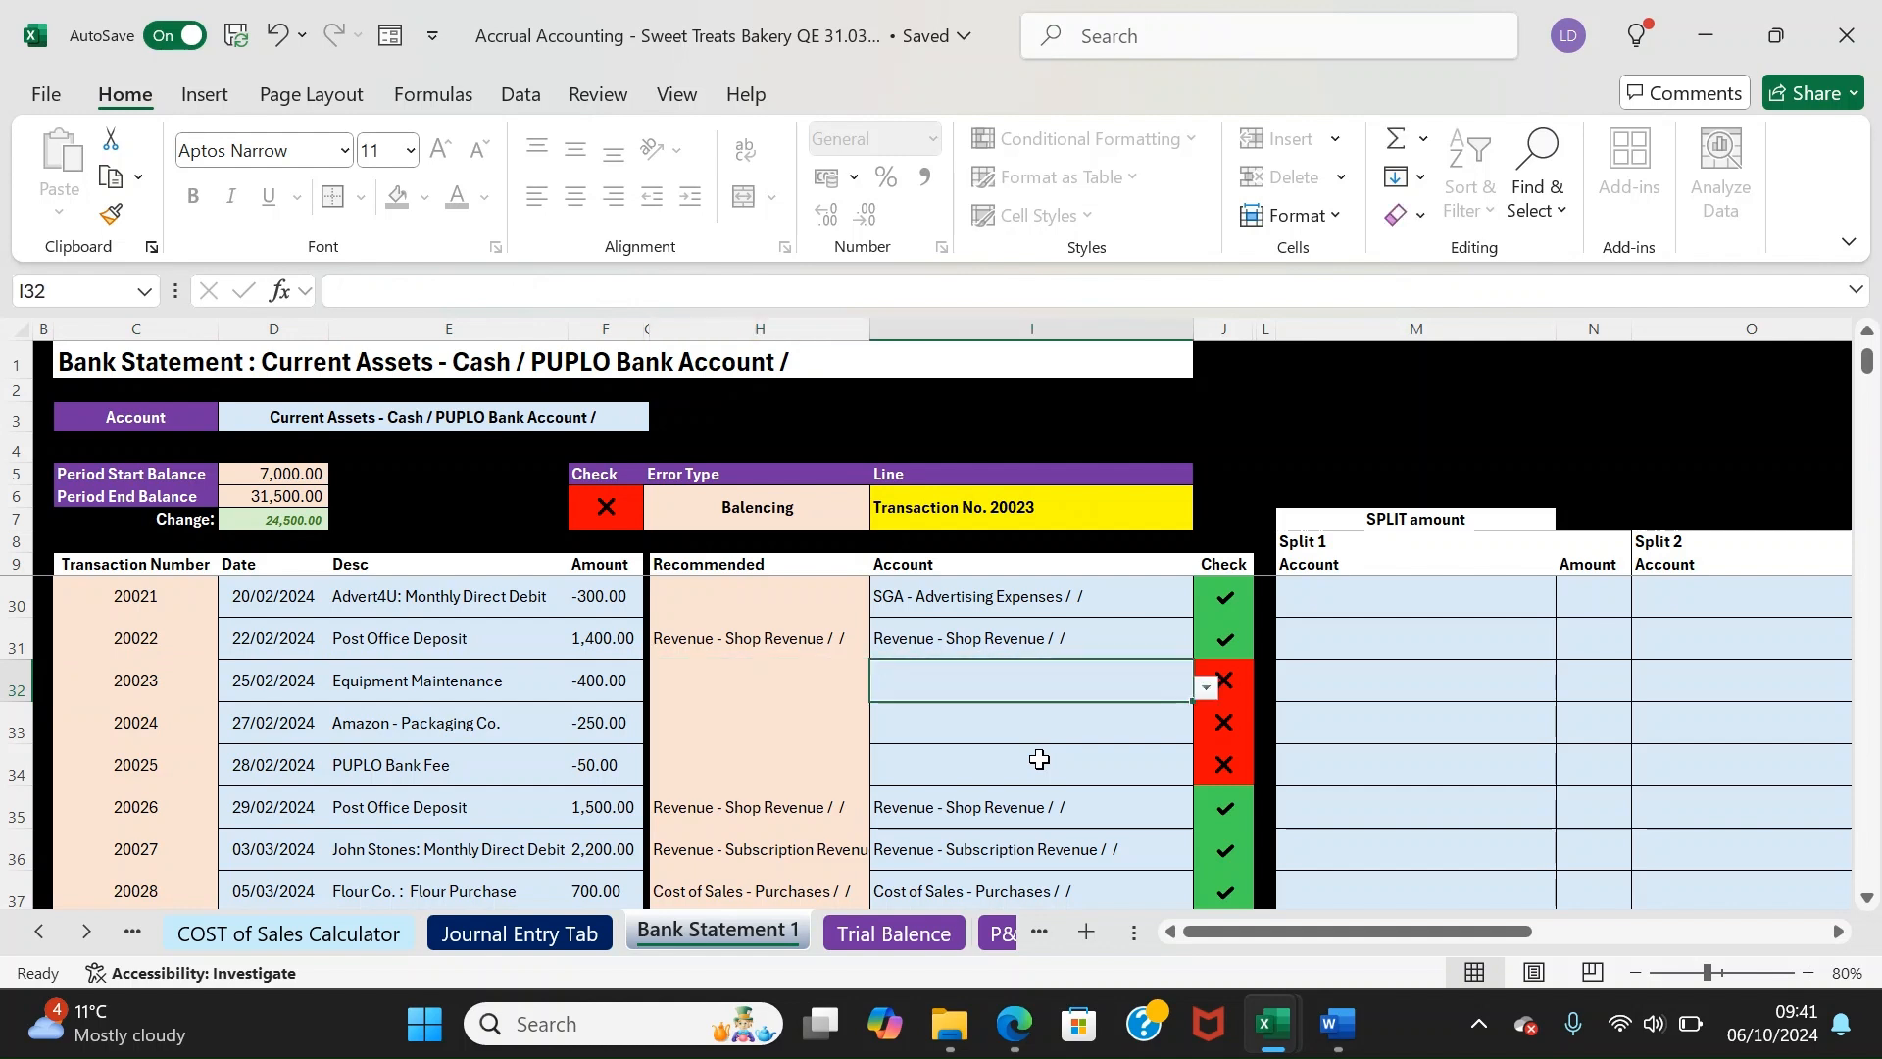
Review row 32's -400 equipment maintenance payment against its split account and amount columns
key(Left)
key(Right)
key(Right)
key(Right)
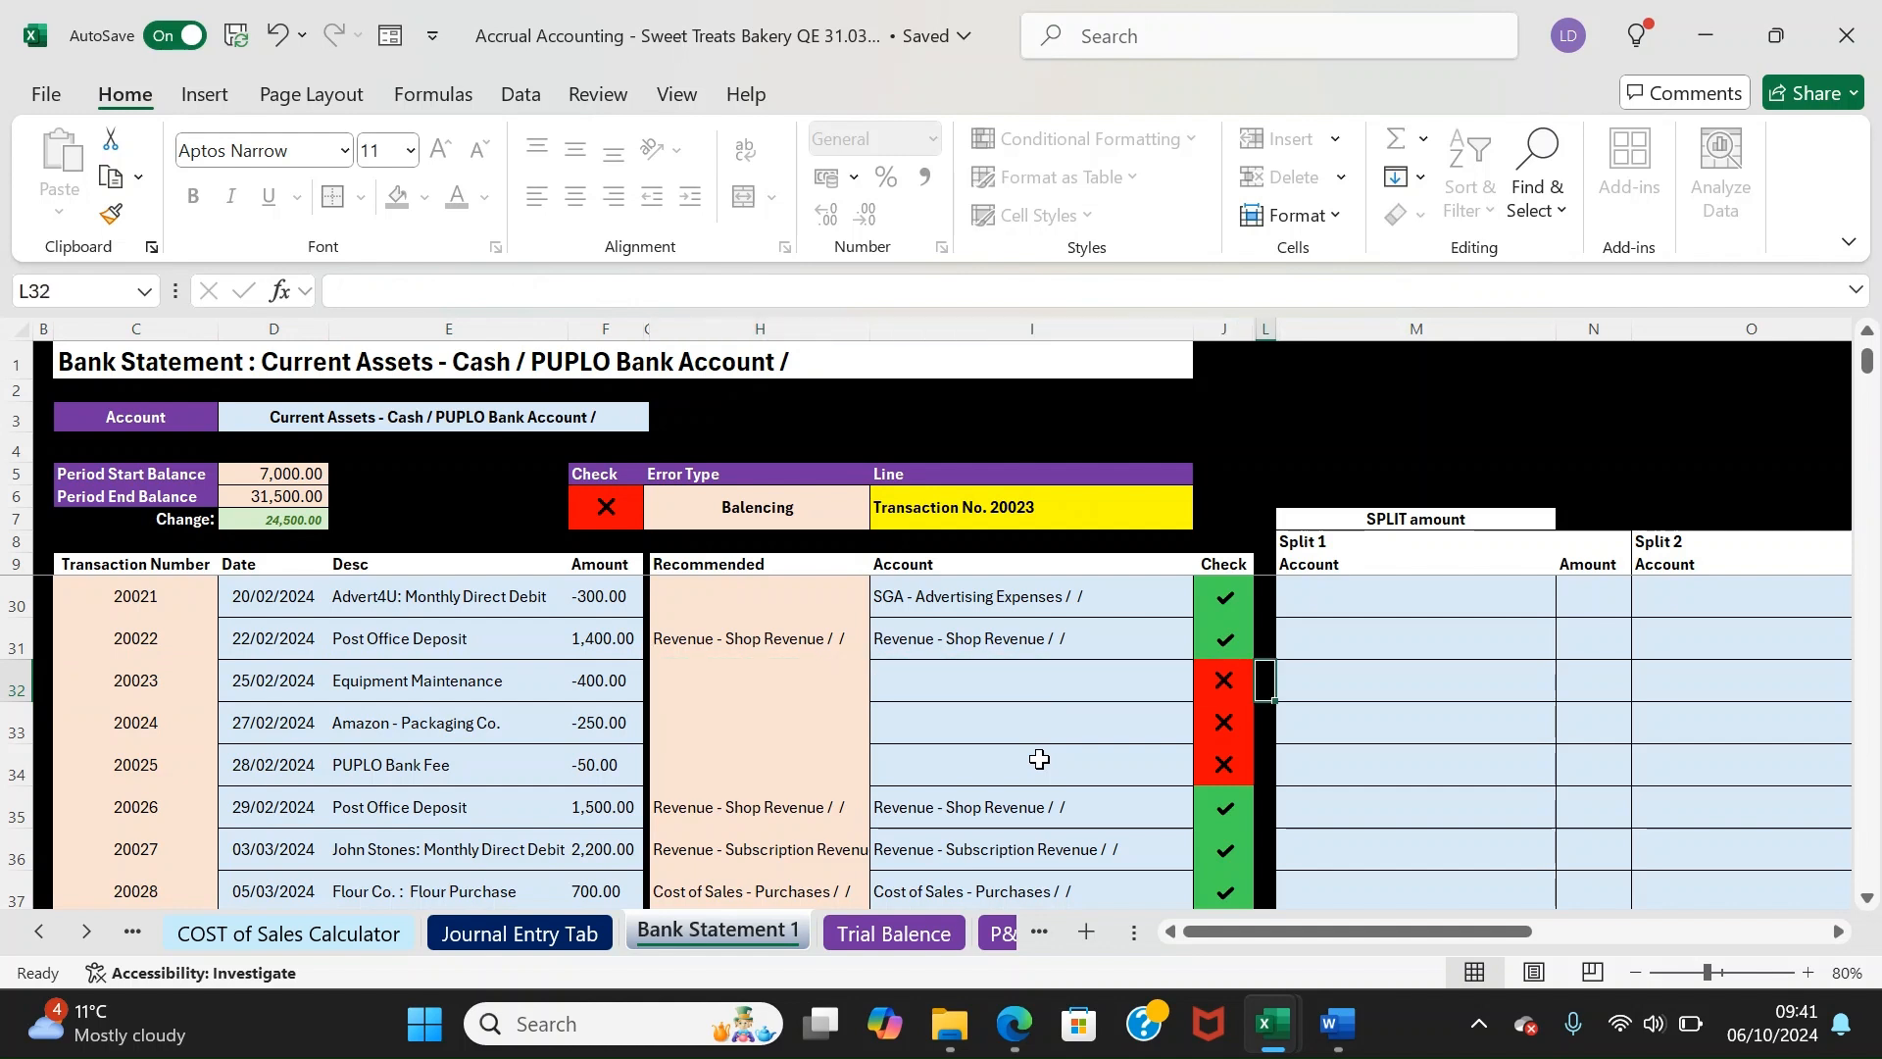
key(Right)
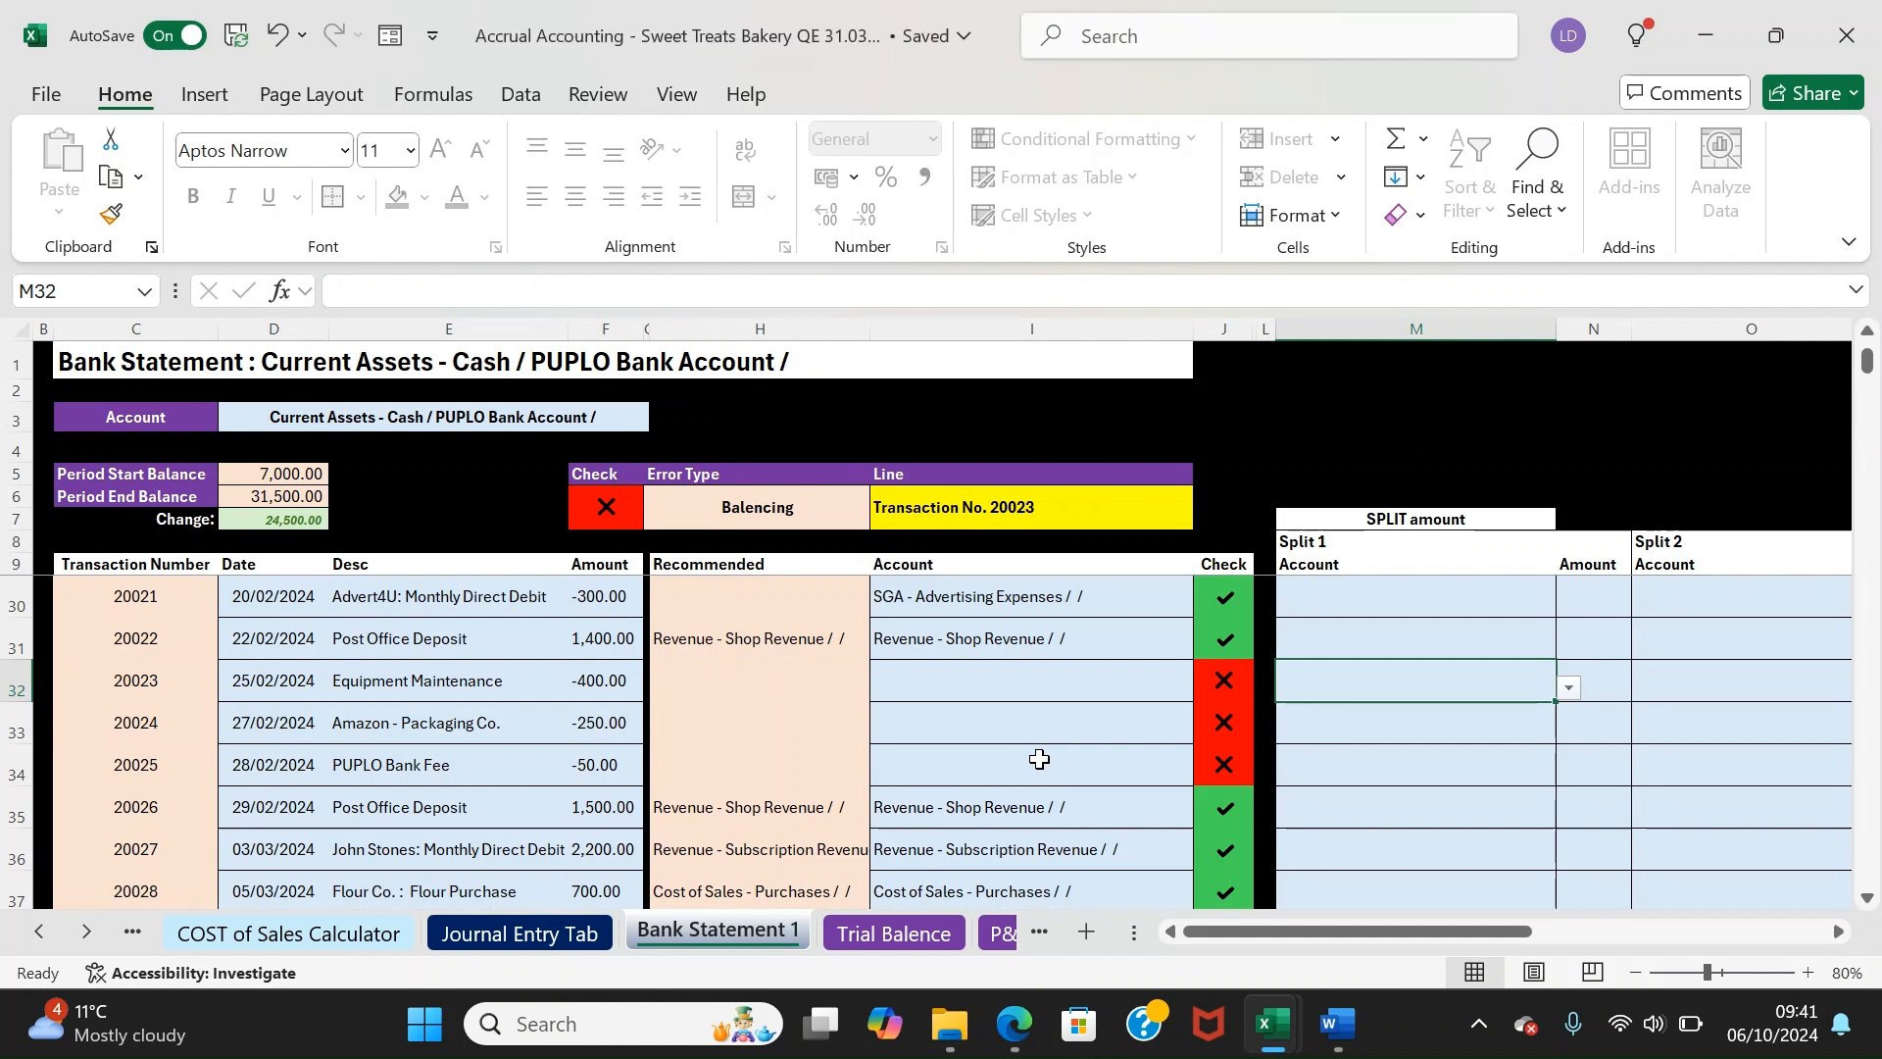
key(Left)
key(Left)
key(Left)
key(Right)
key(Right)
key(Right)
key(Right)
key(Right)
key(Right)
key(Right)
key(Right)
key(Left)
key(Left)
key(Left)
key(Left)
key(Left)
key(Left)
key(Right)
key(Right)
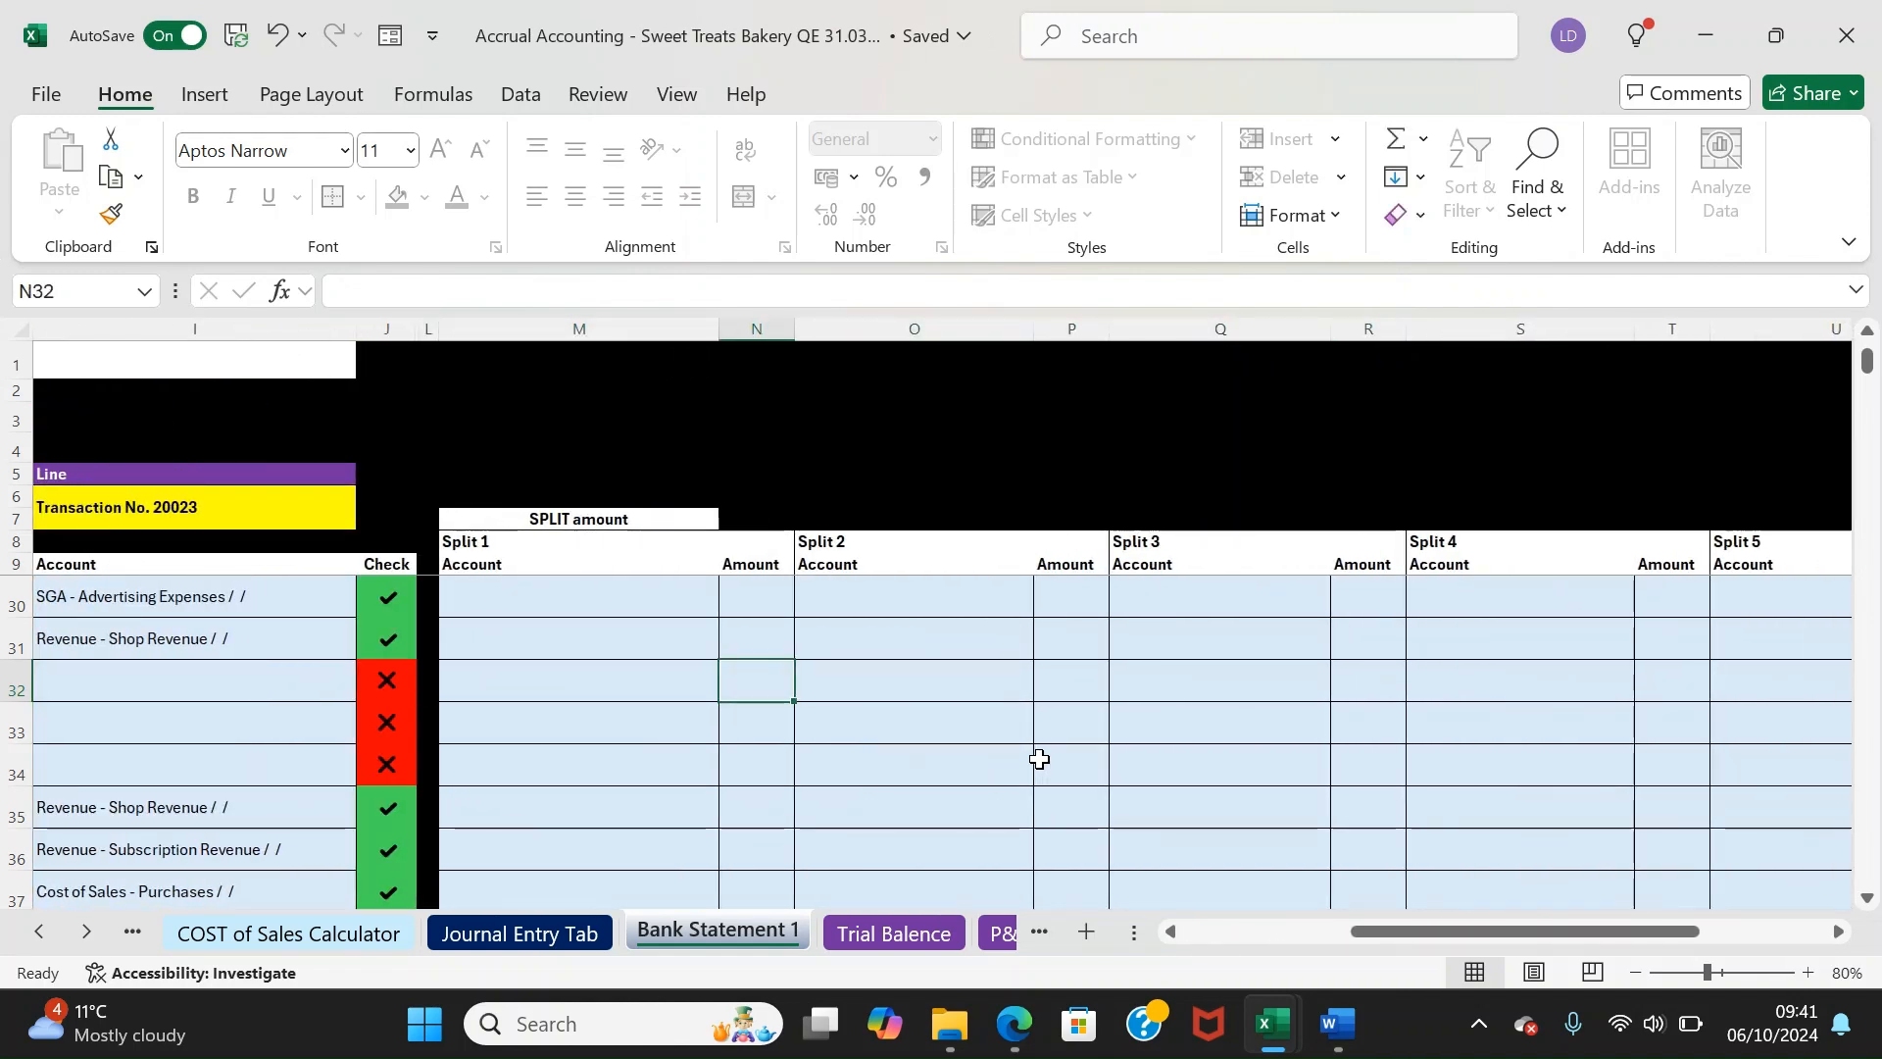
key(Right)
key(Right)
key(Right)
key(Right)
key(Right)
key(Right)
key(Right)
key(Left)
key(Left)
key(Left)
key(Left)
key(Left)
key(Left)
key(Left)
key(Left)
key(Right)
key(Left)
key(Right)
key(Left)
key(Right)
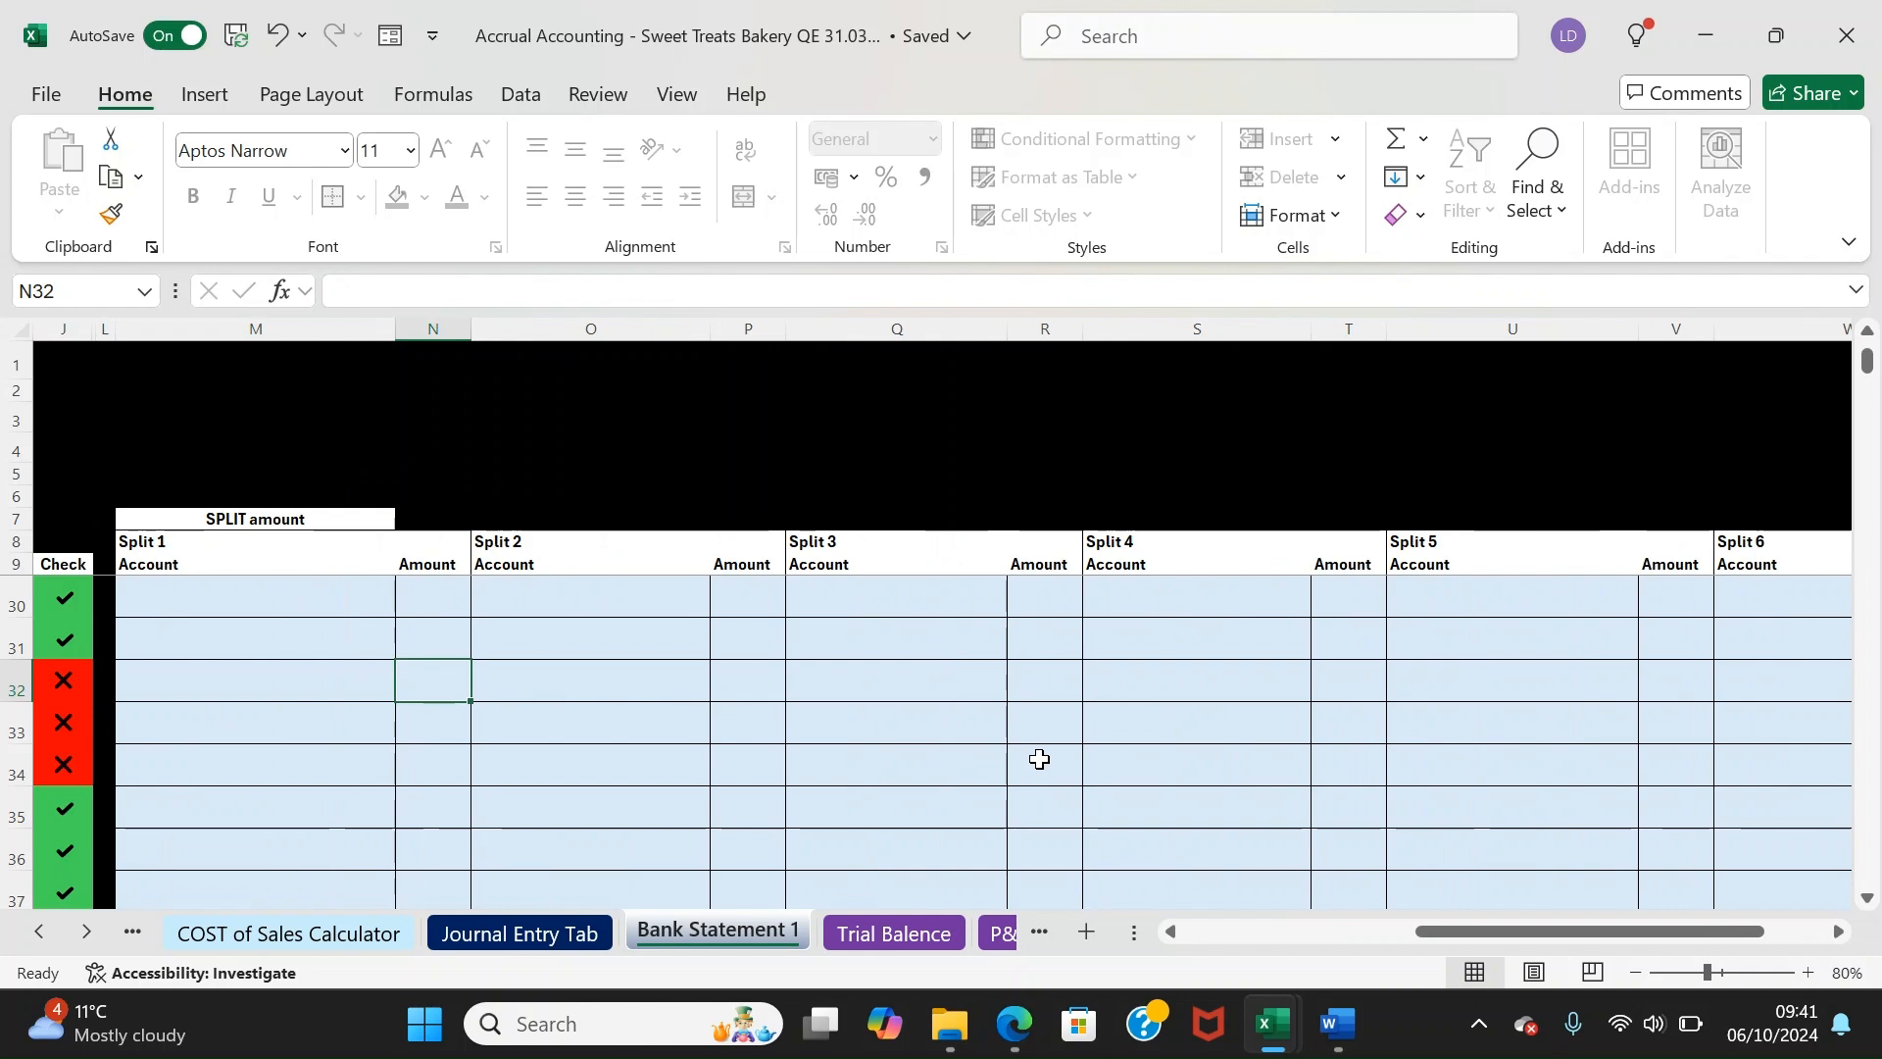
key(Left)
key(Left)
key(Left)
key(Left)
key(Left)
key(Left)
key(Left)
key(Left)
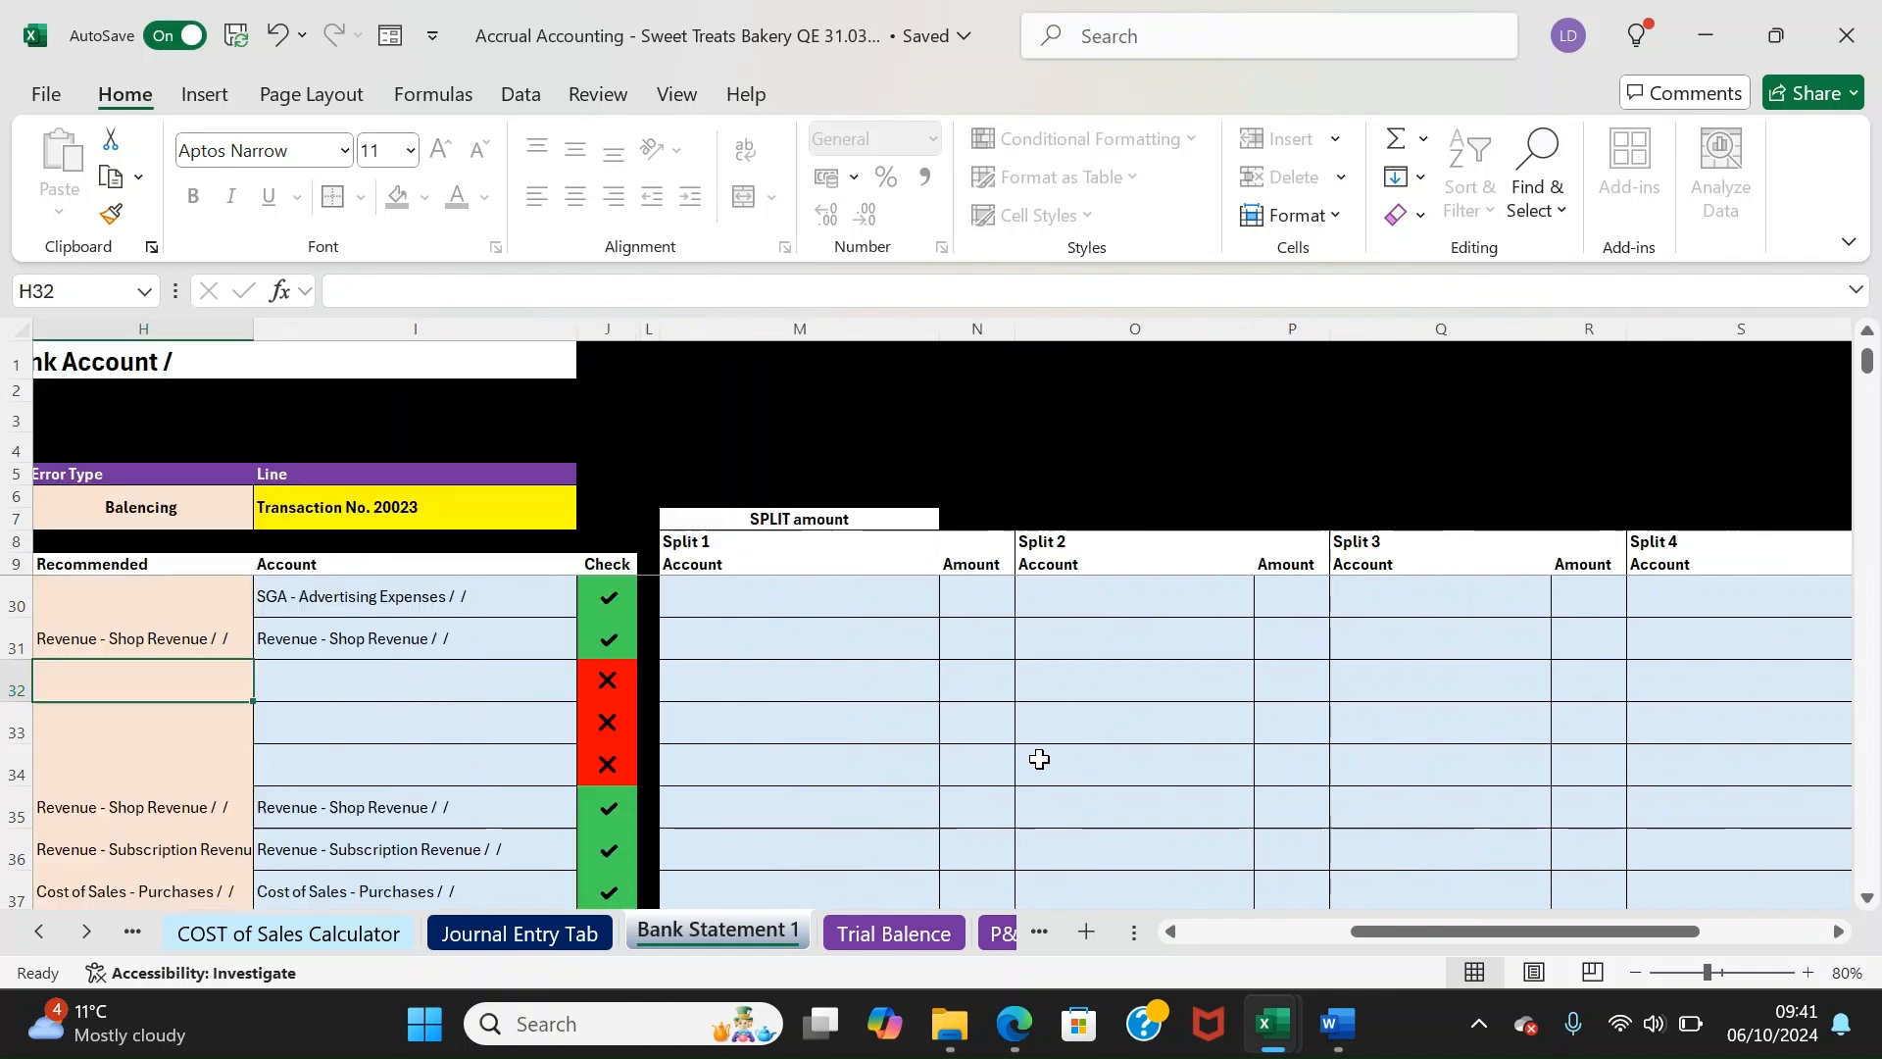
key(Right)
key(Right)
key(Right)
key(Right)
key(Right)
key(Right)
key(Right)
key(Right)
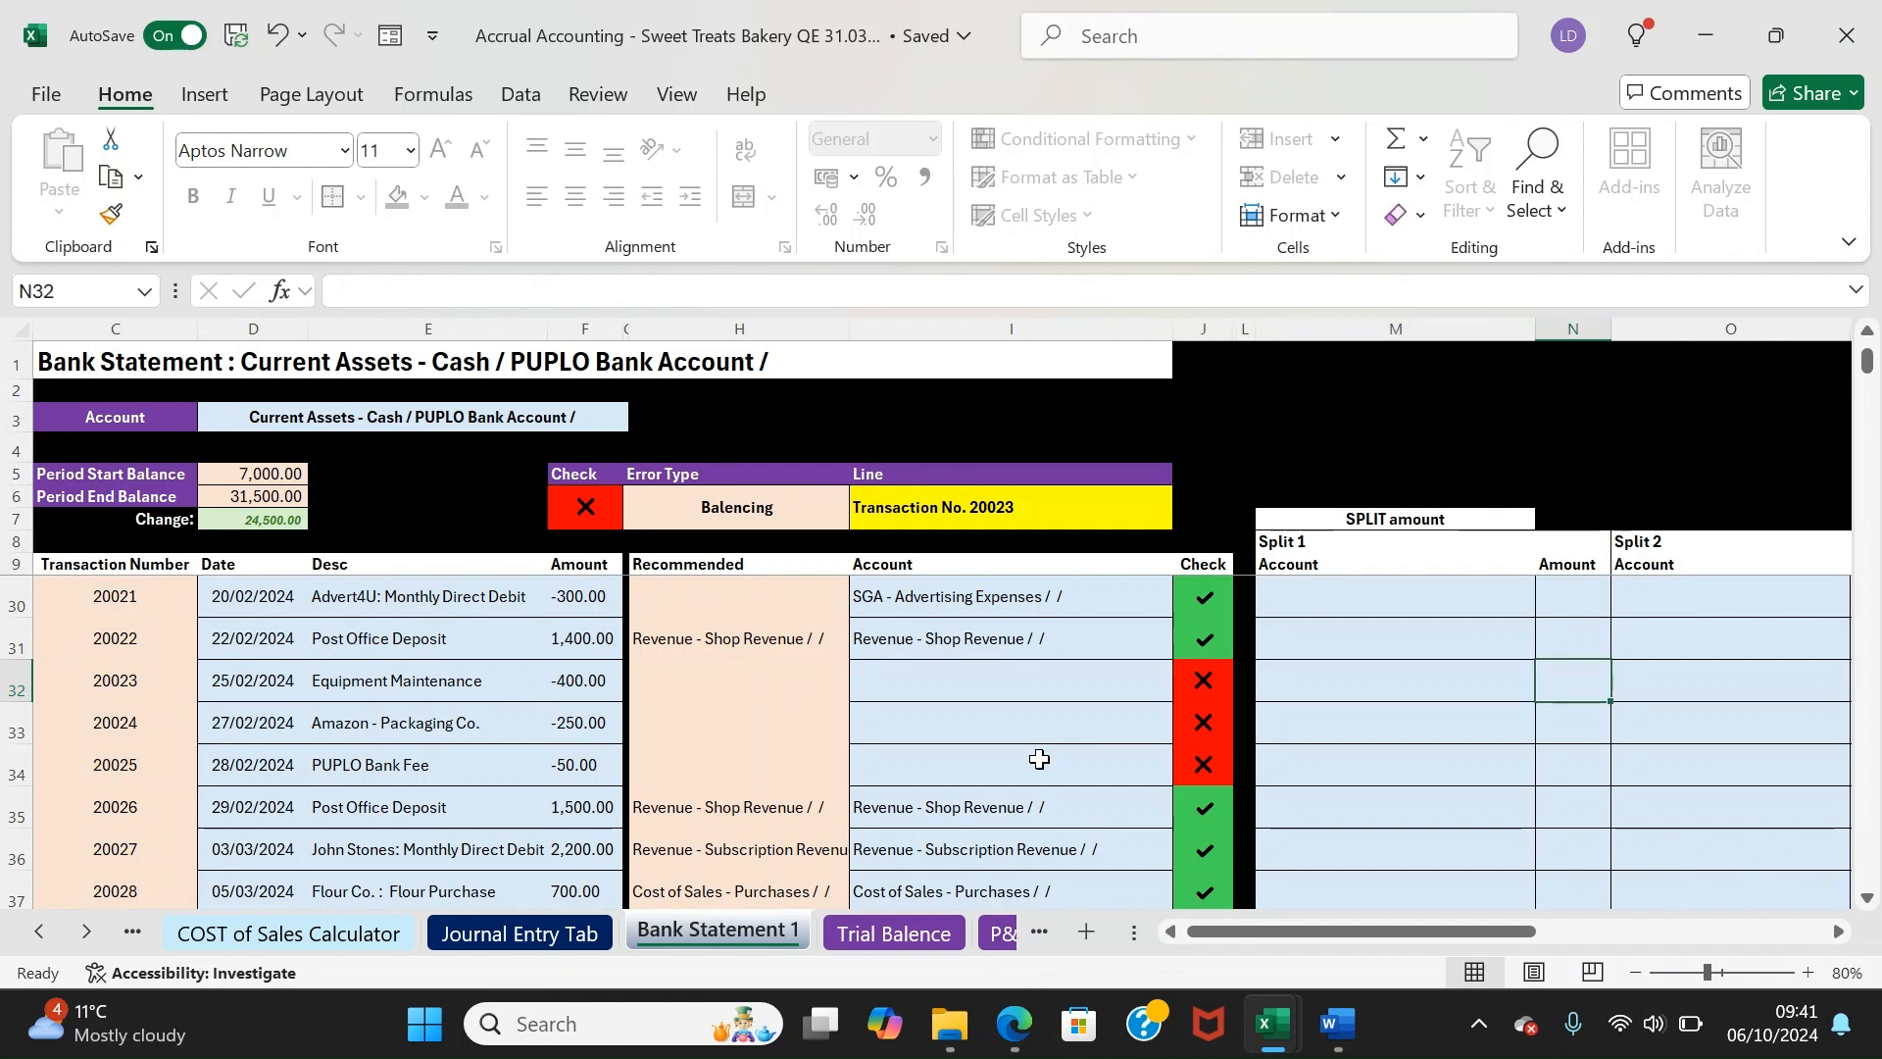
key(Left)
key(Left)
key(Left)
key(Left)
key(Left)
key(Left)
key(Left)
key(Left)
key(Left)
key(Right)
key(Right)
key(Right)
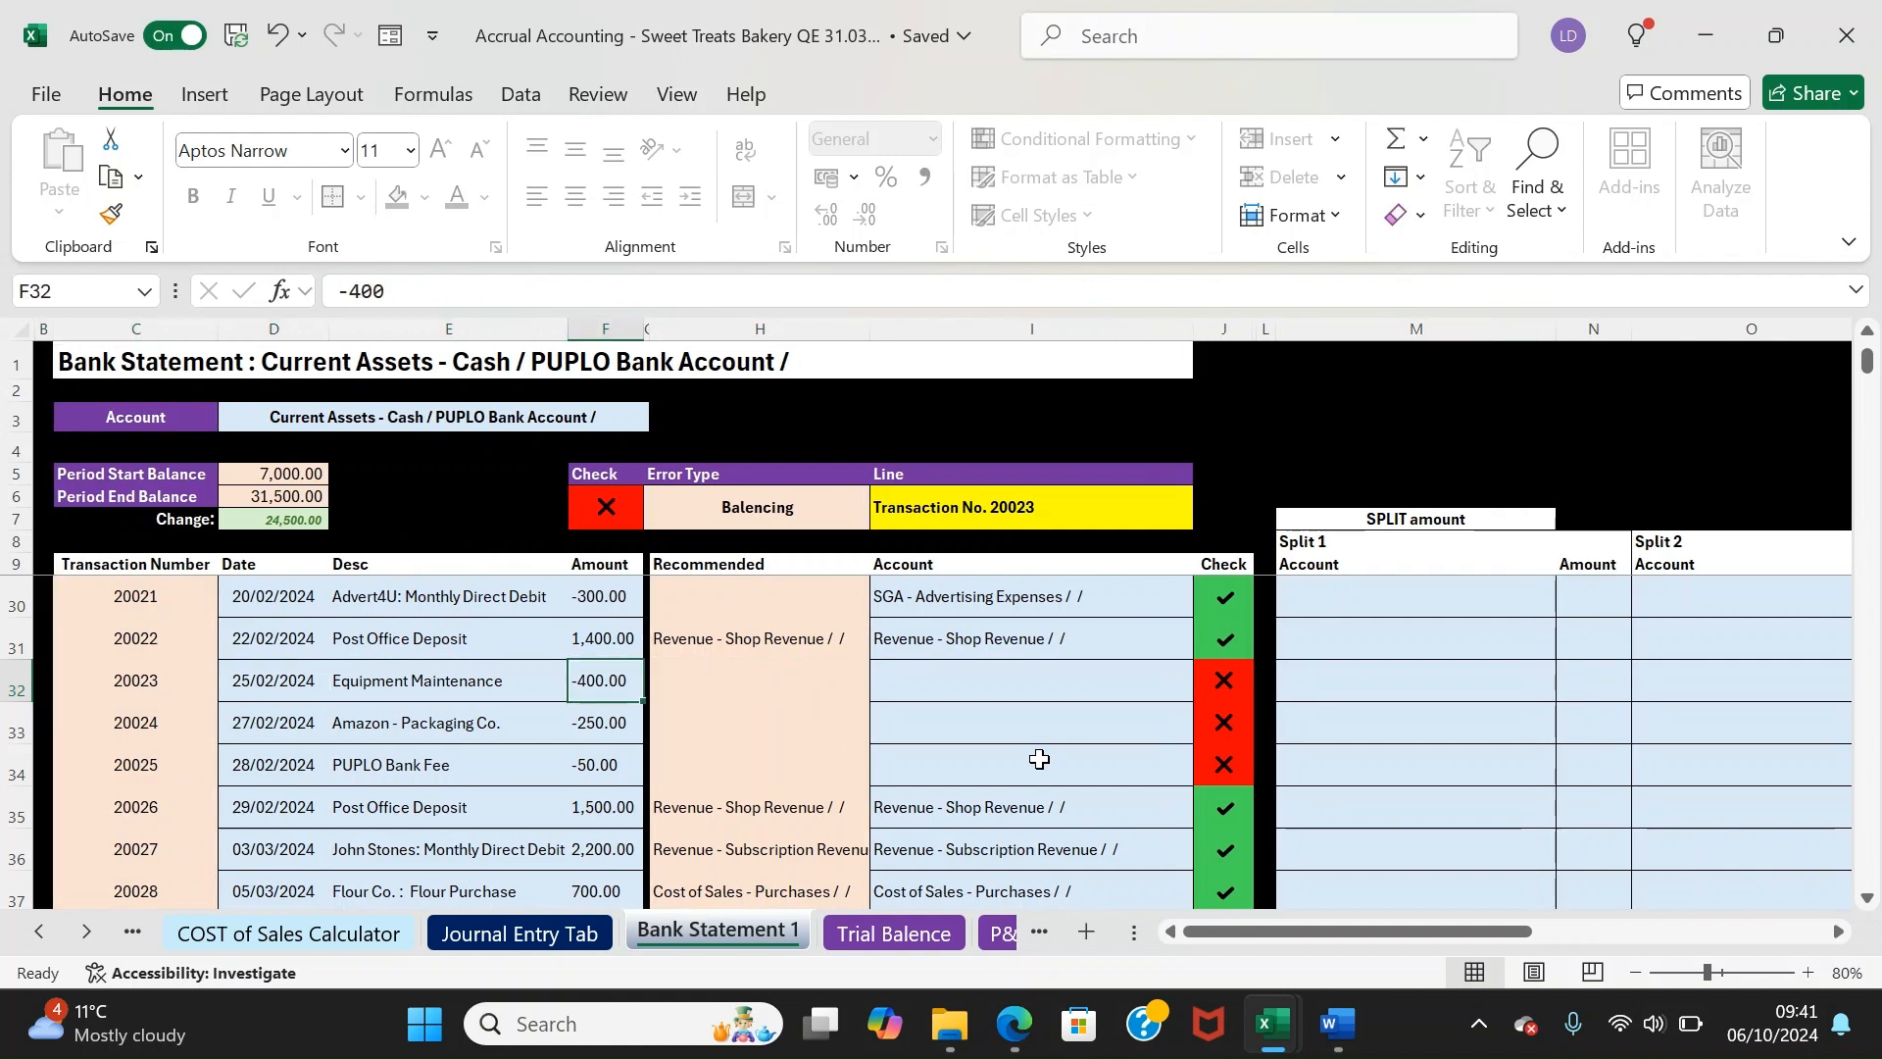
key(Right)
key(Right)
key(Right)
key(Right)
key(Right)
key(Right)
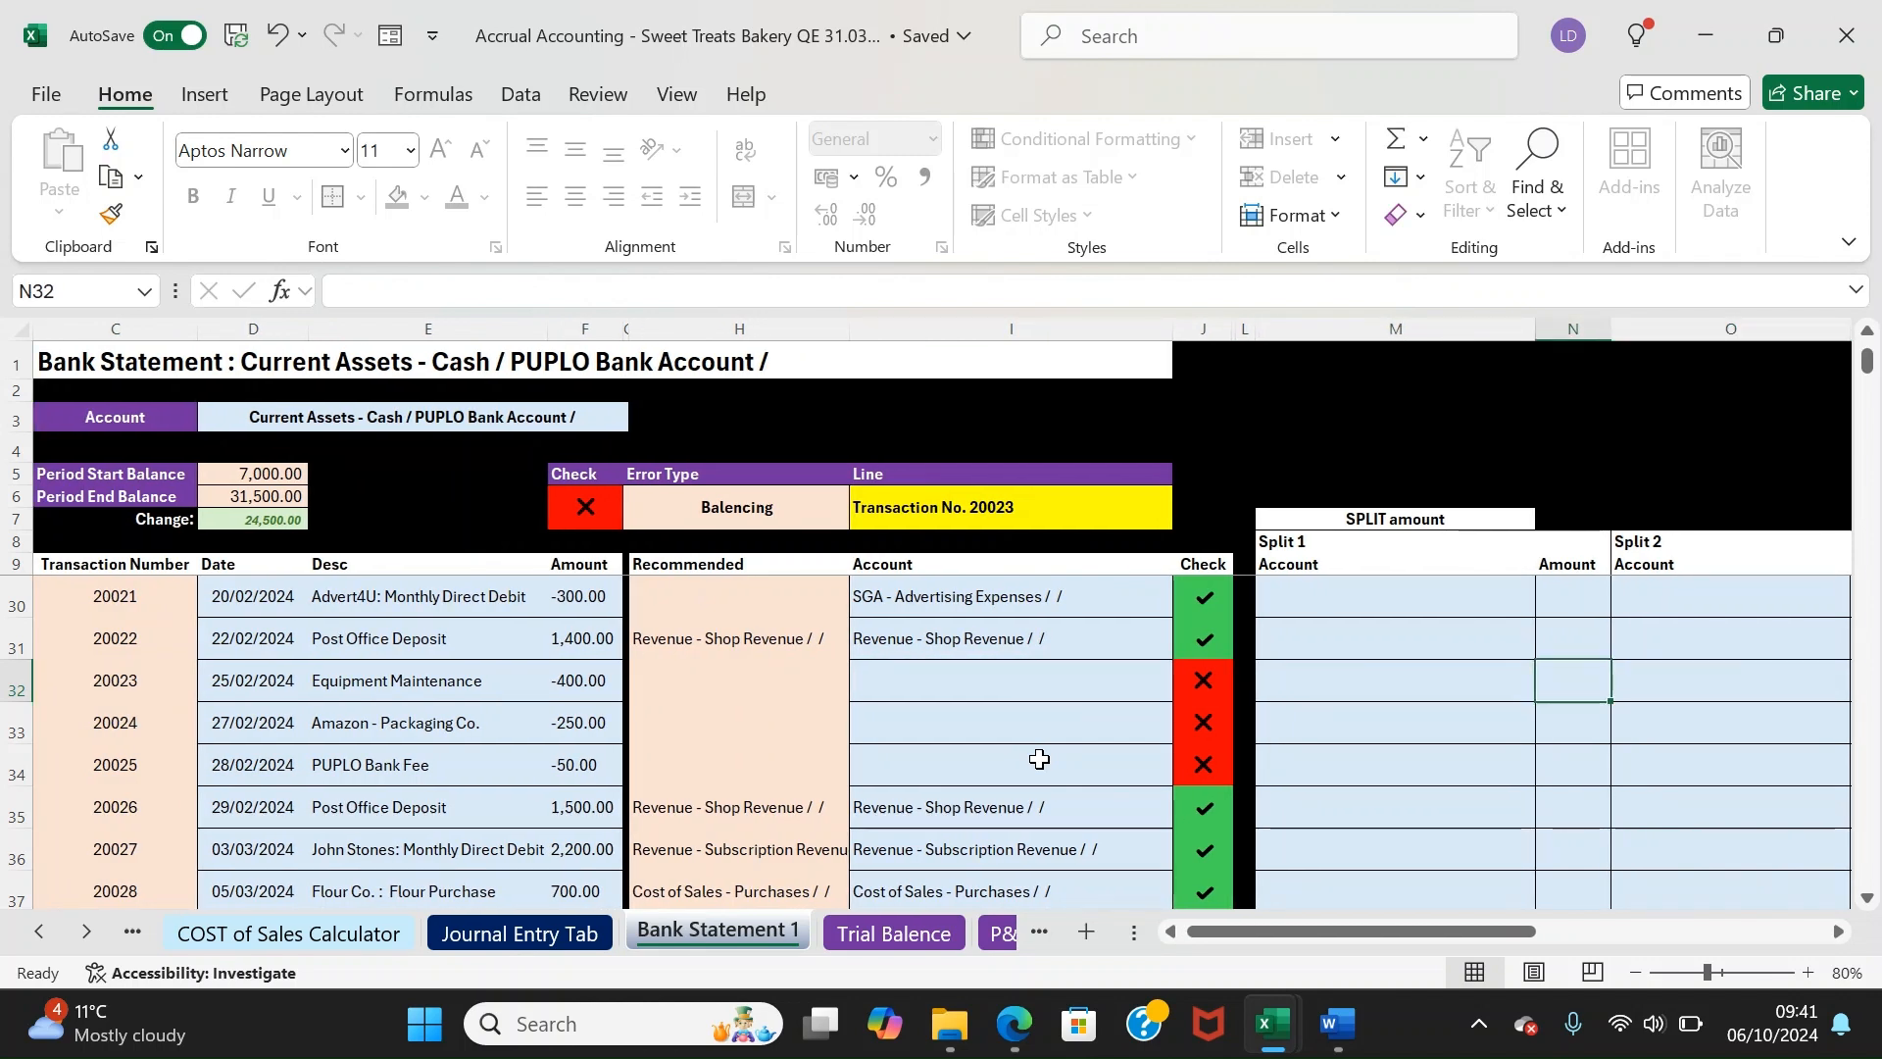
Try trial split amounts such as -400 for row 32, then clear them
text(-400)
key(Return)
key(Up)
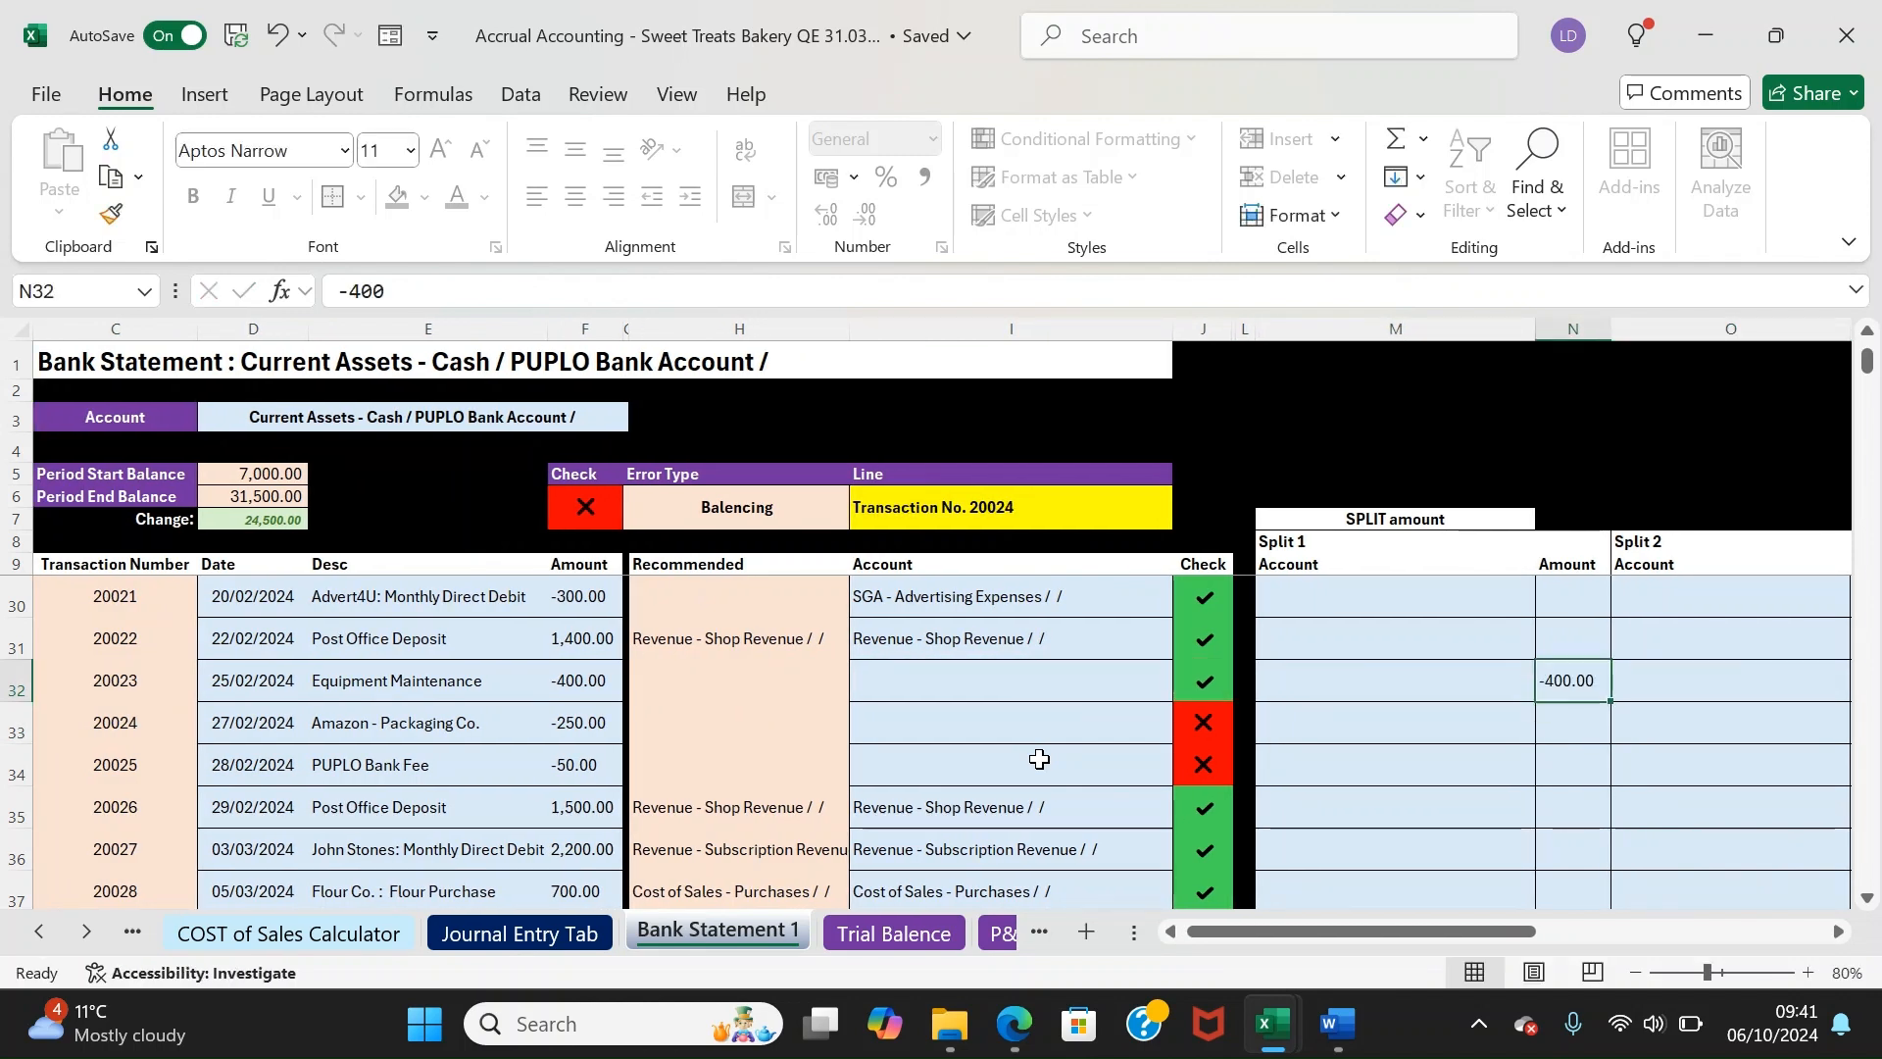
key(Delete)
key(Left)
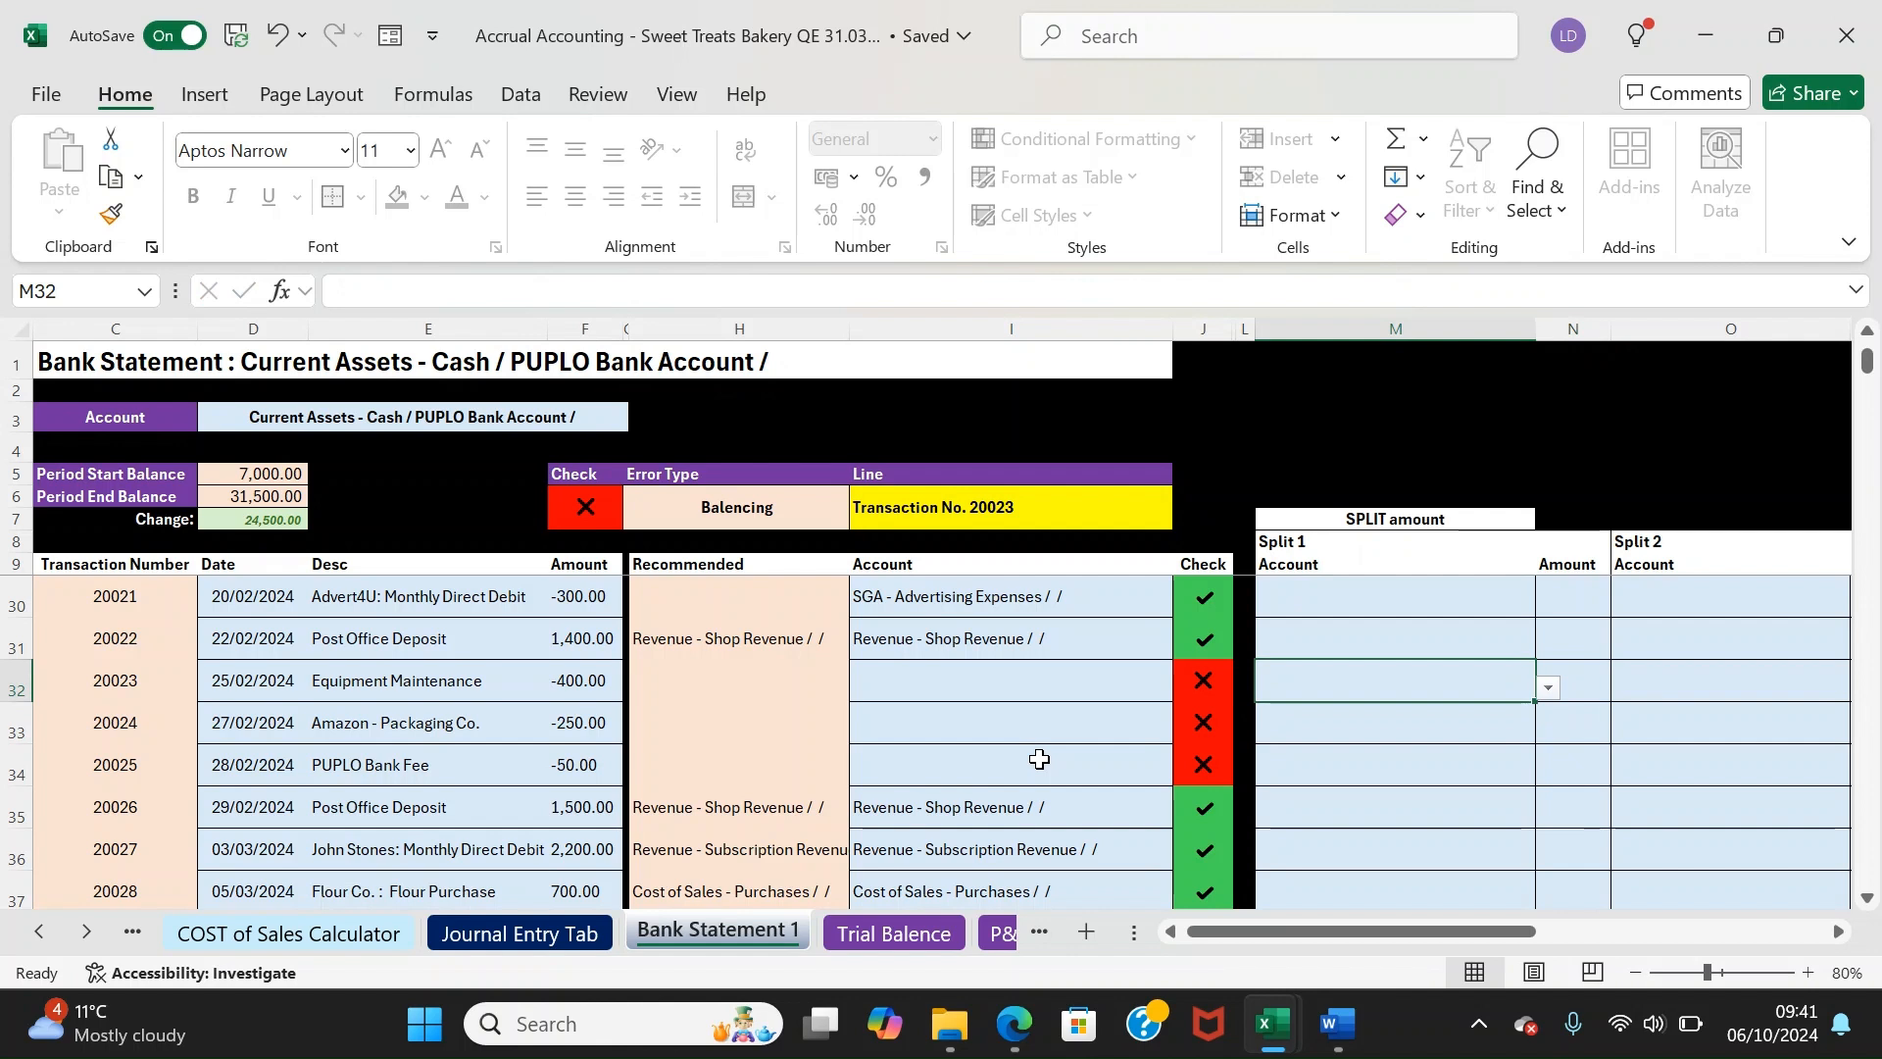
key(Right)
text(-)
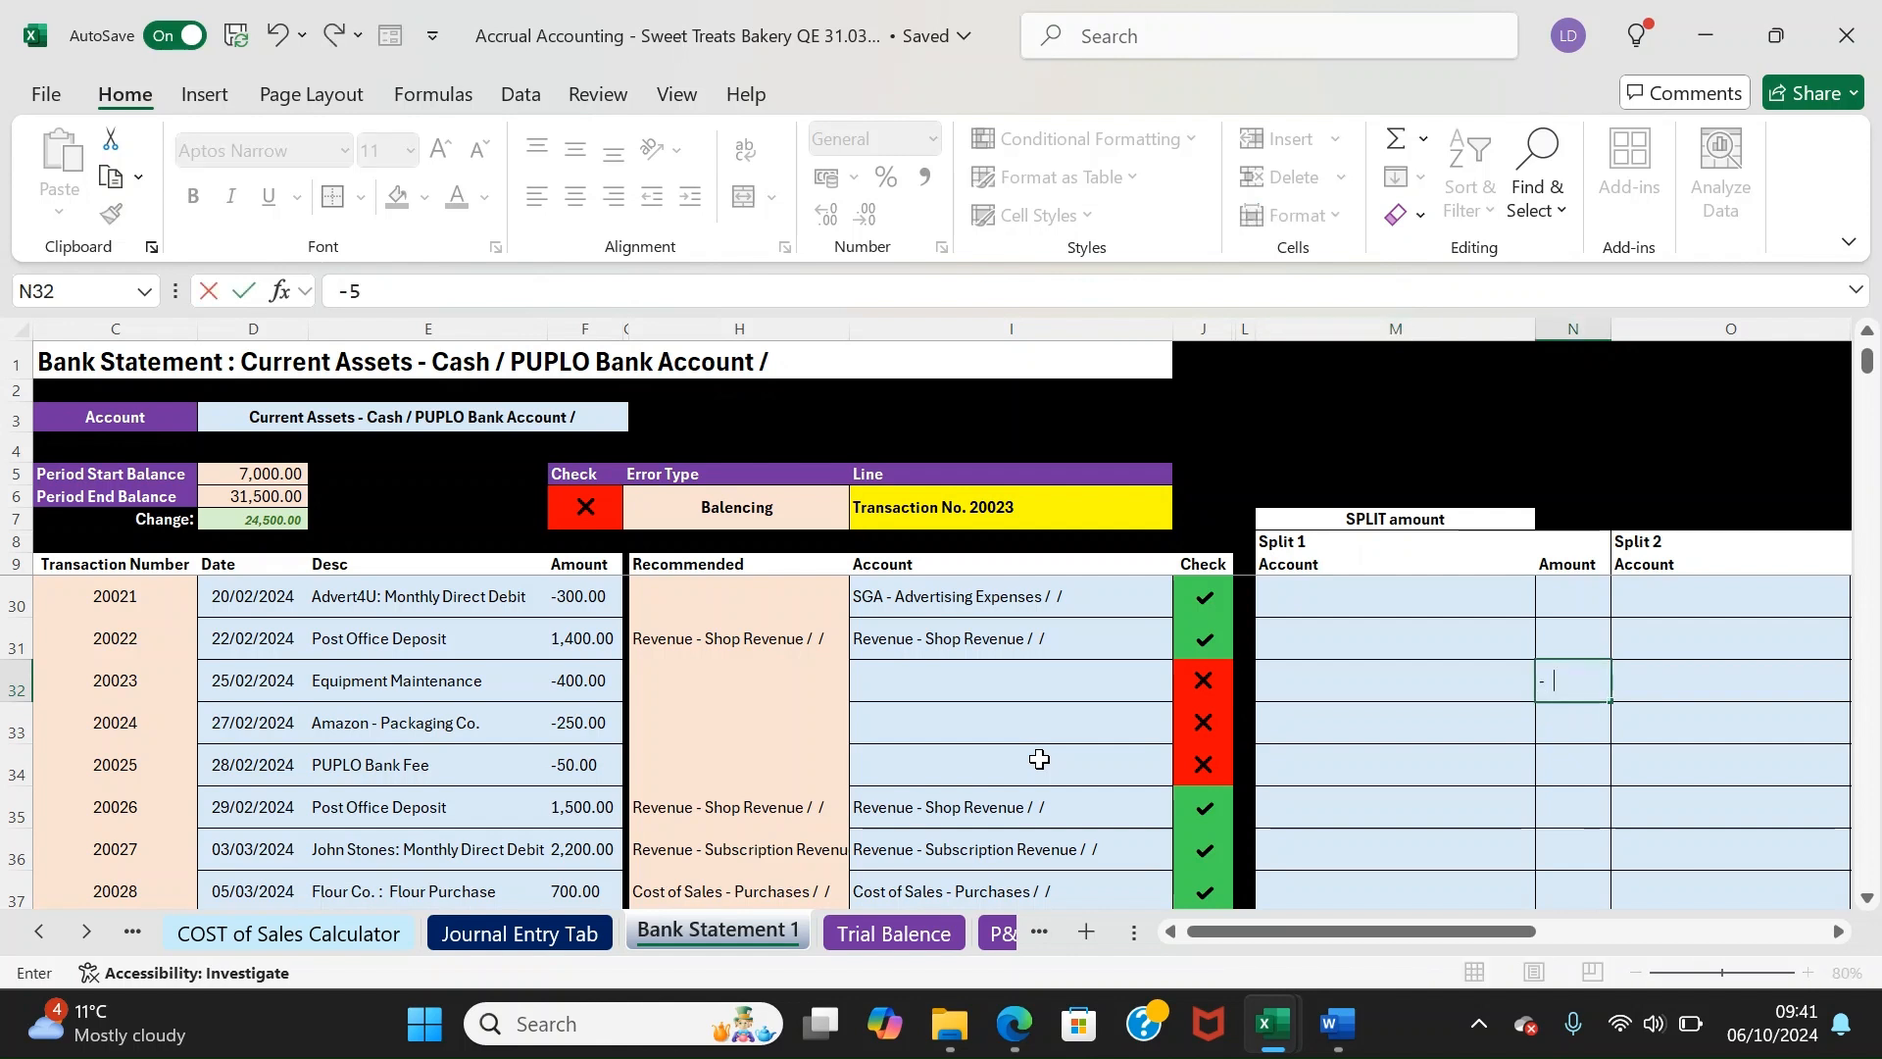
key(Right)
key(Right)
text(100)
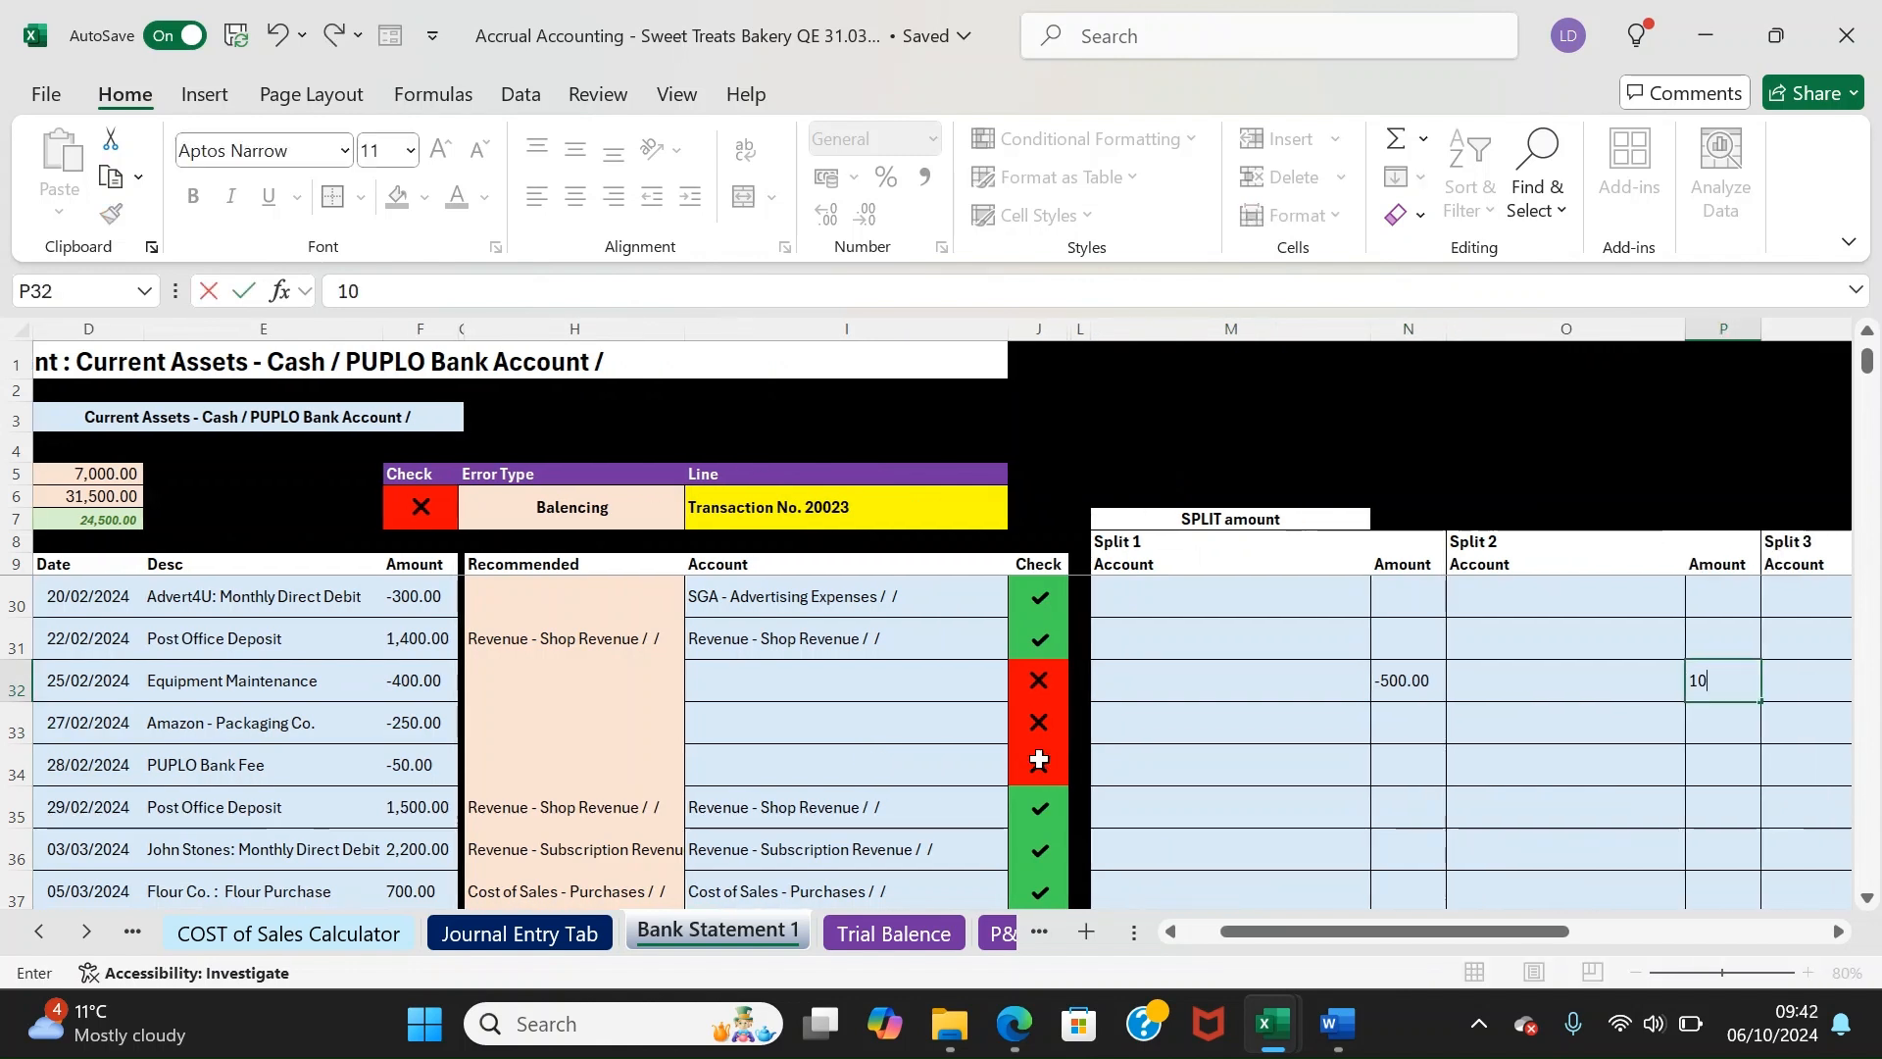
key(Return)
key(Left)
key(Up)
key(Right)
key(BackSpace)
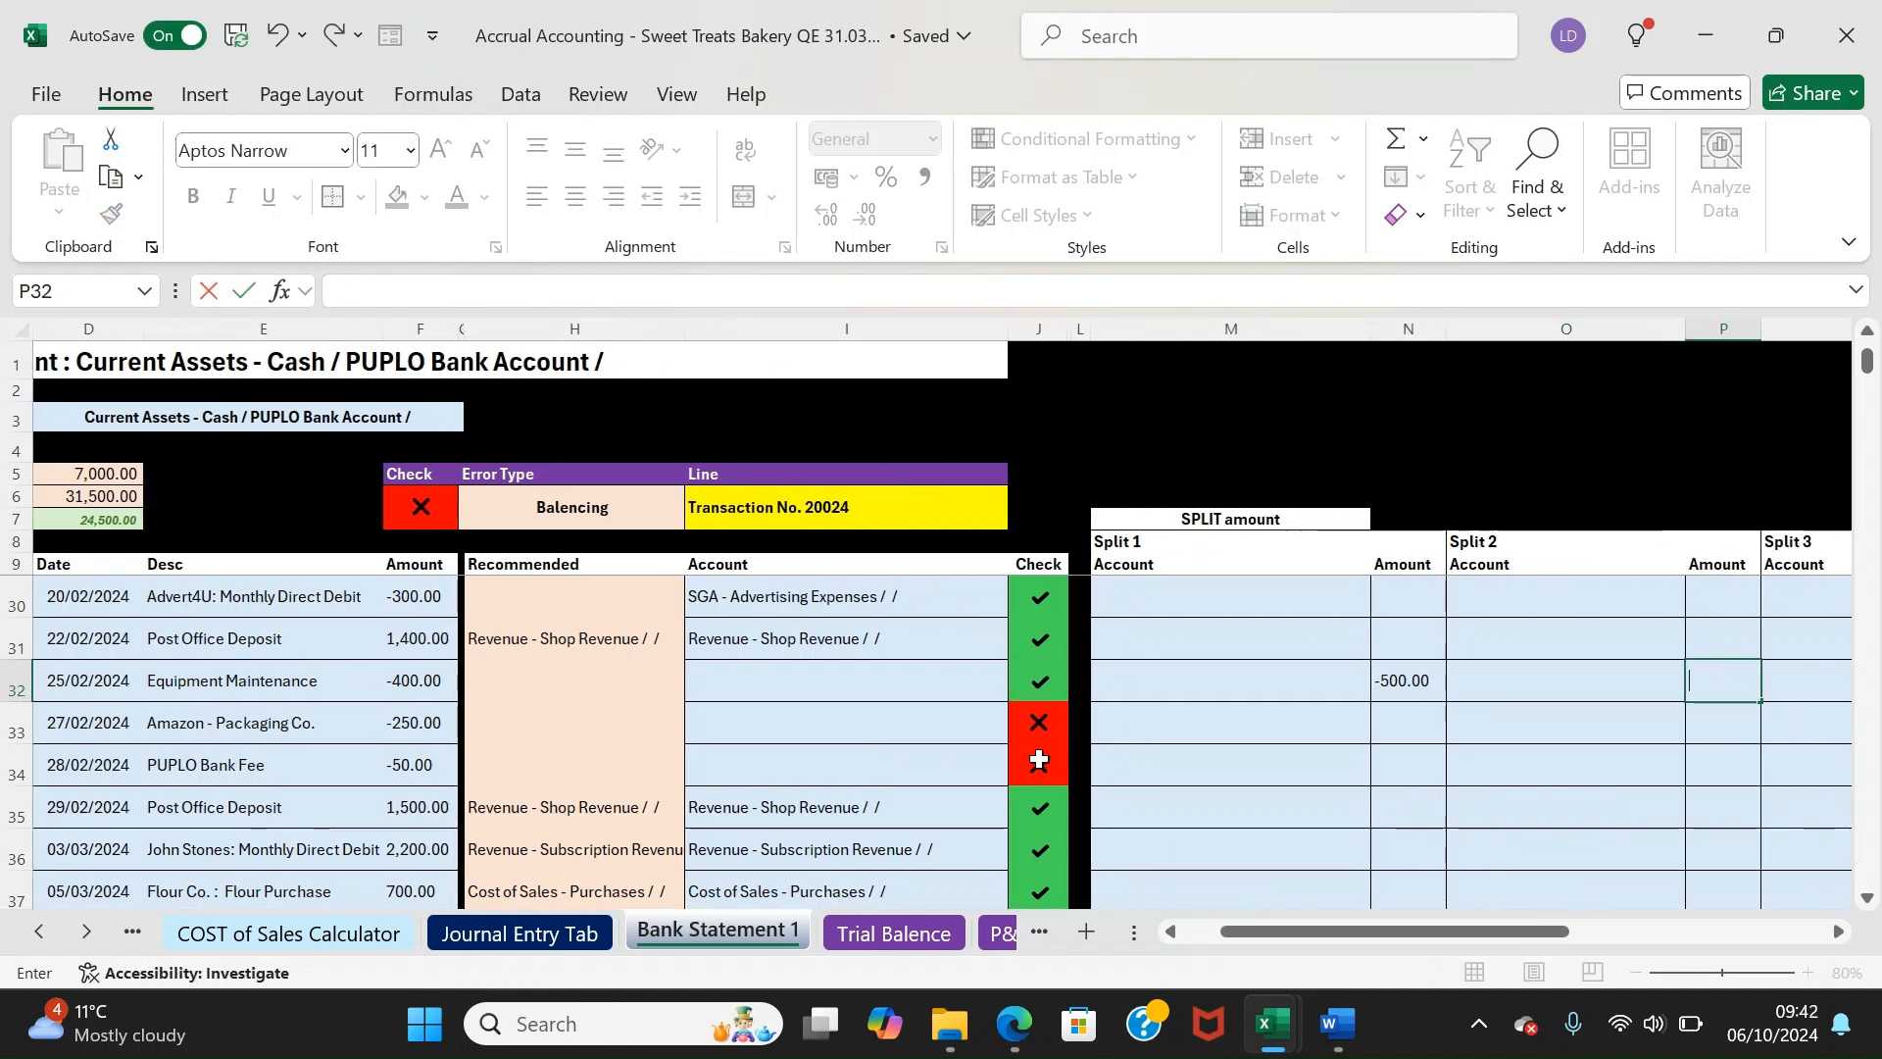
key(Left)
key(Left)
key(Left)
key(Right)
key(BackSpace)
key(Left)
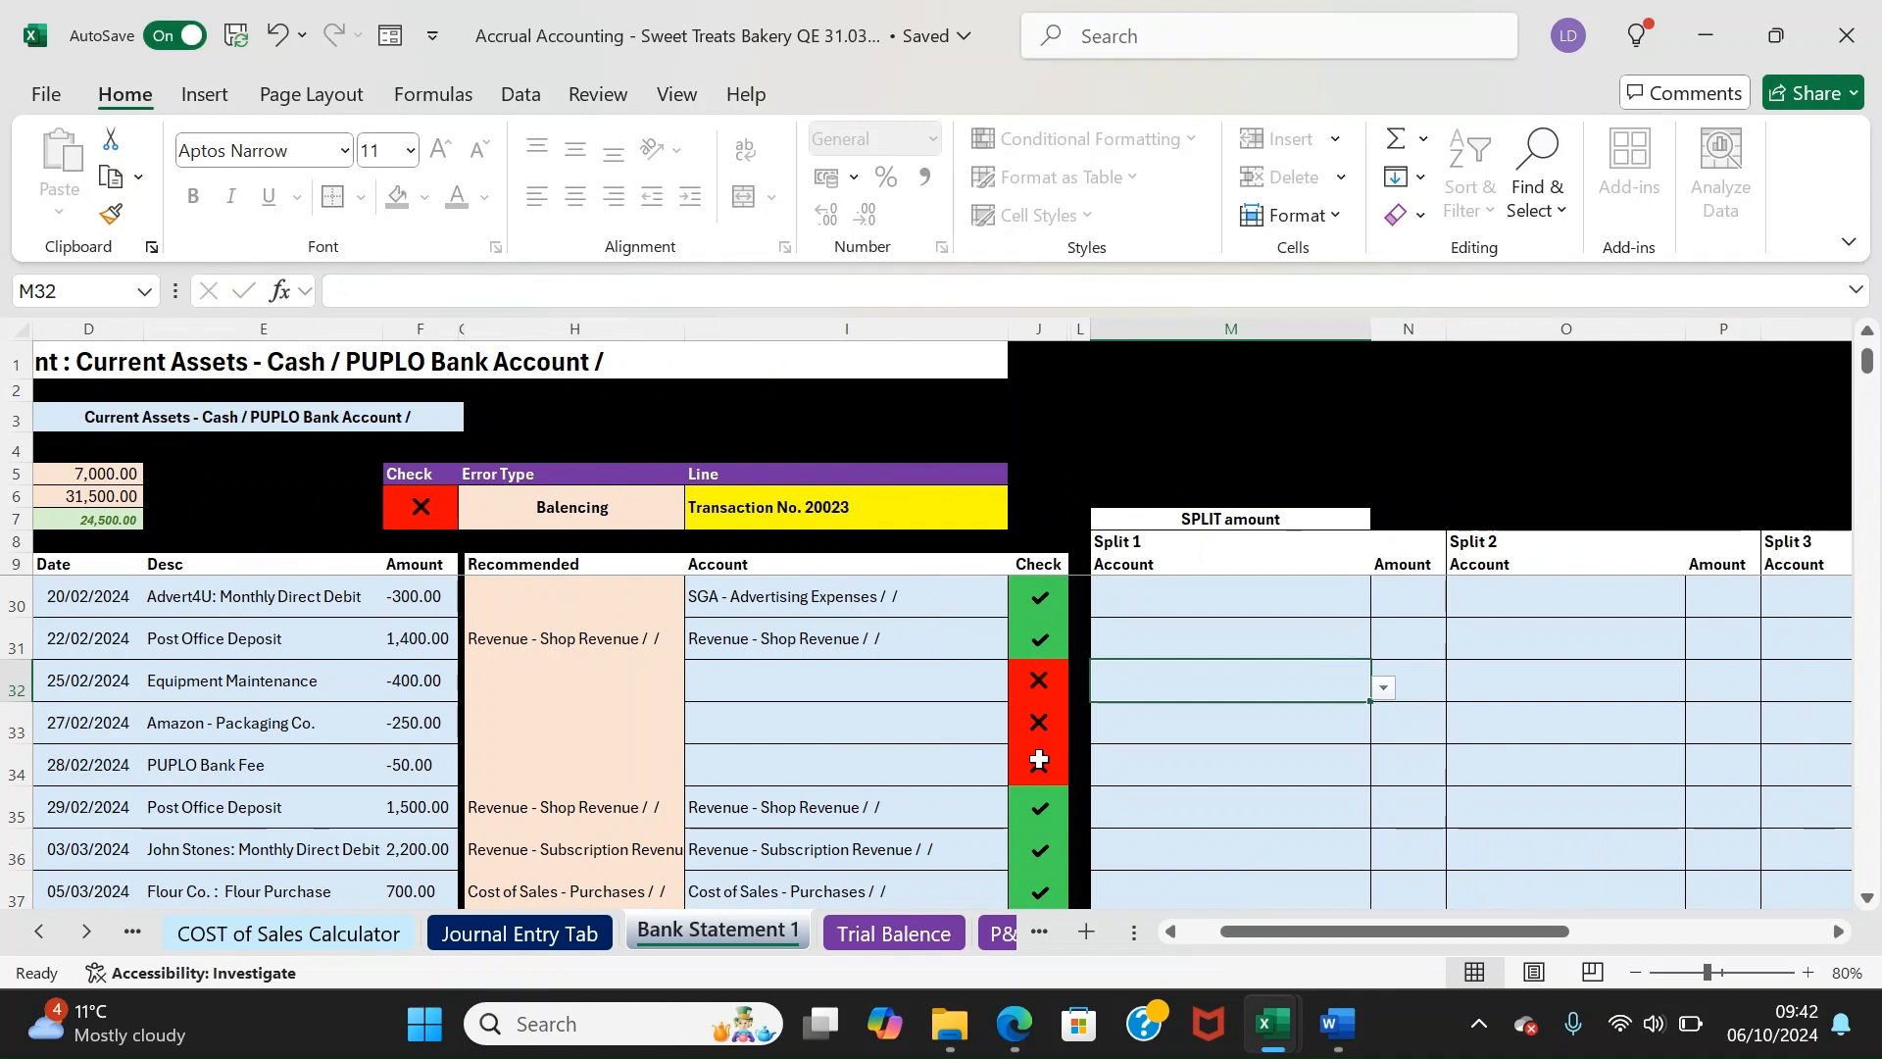
Set split 1 of row 32 to SGA - Repairs and Maintainence with -300
click(1386, 689)
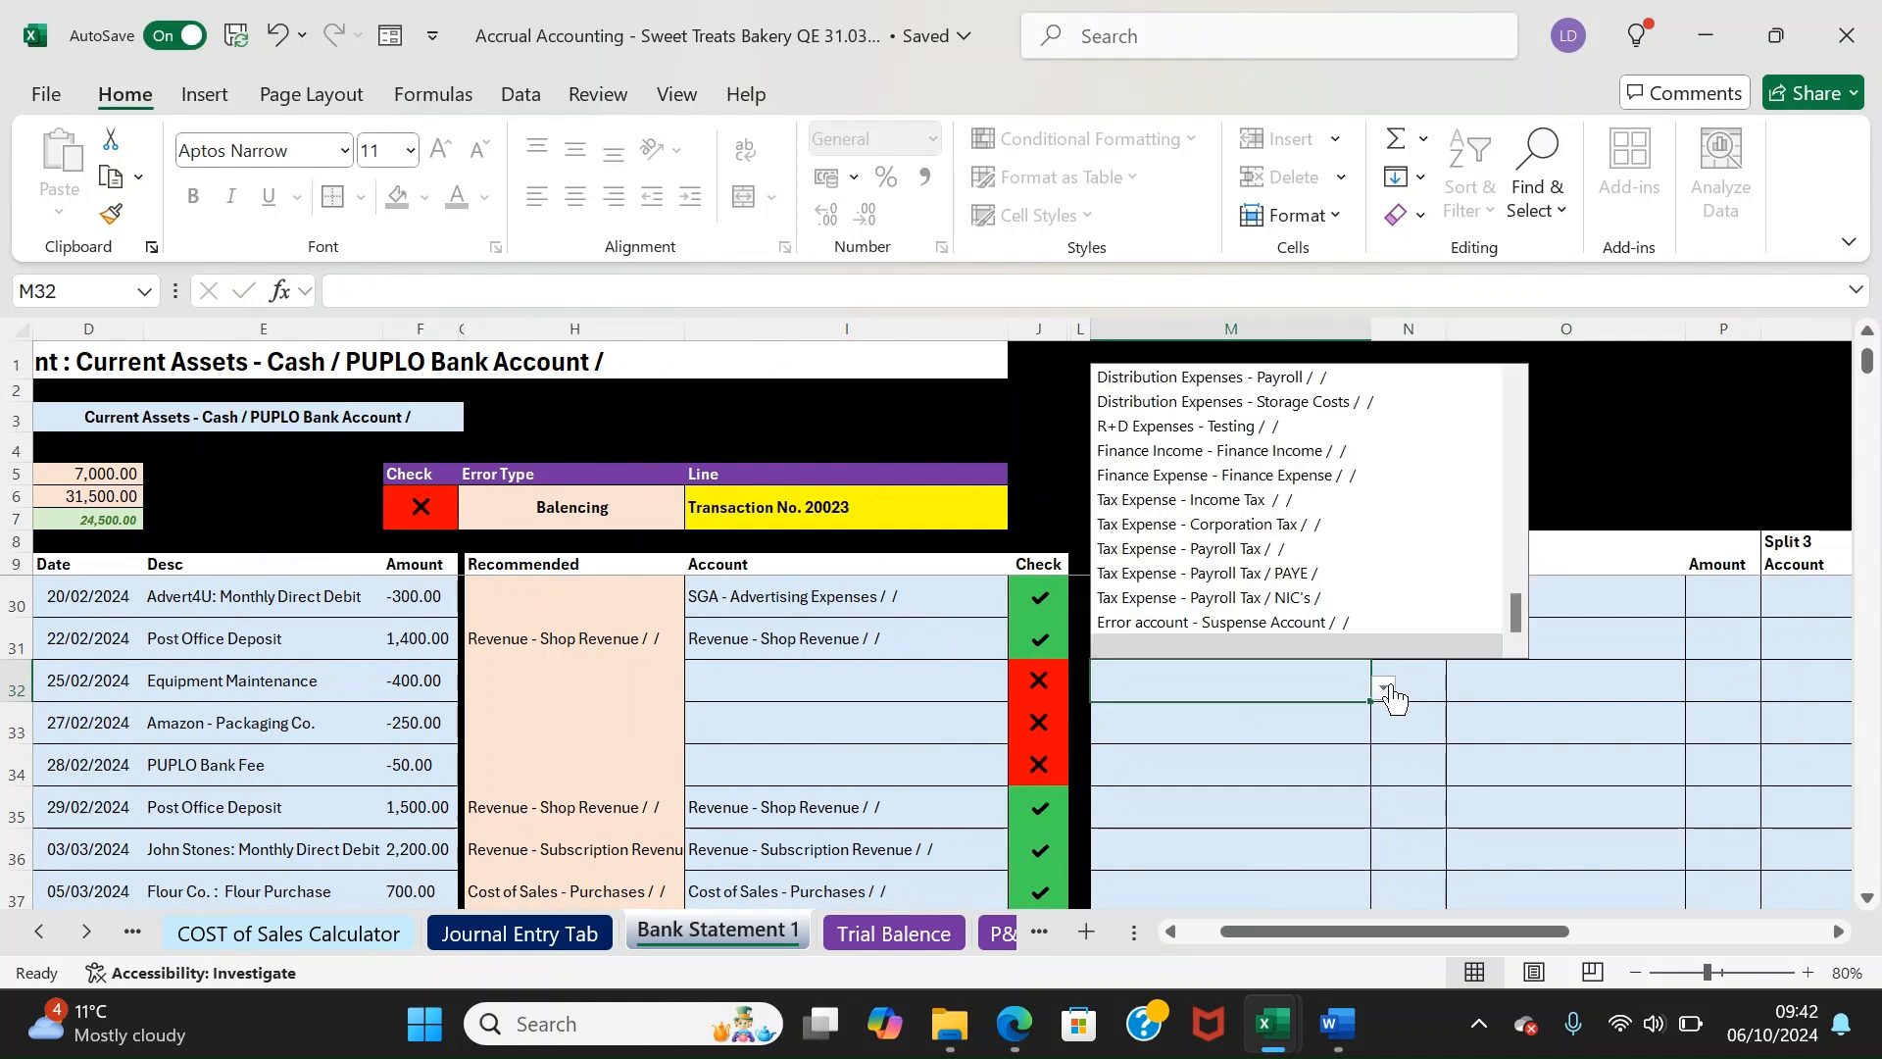
text(rep)
key(Tab)
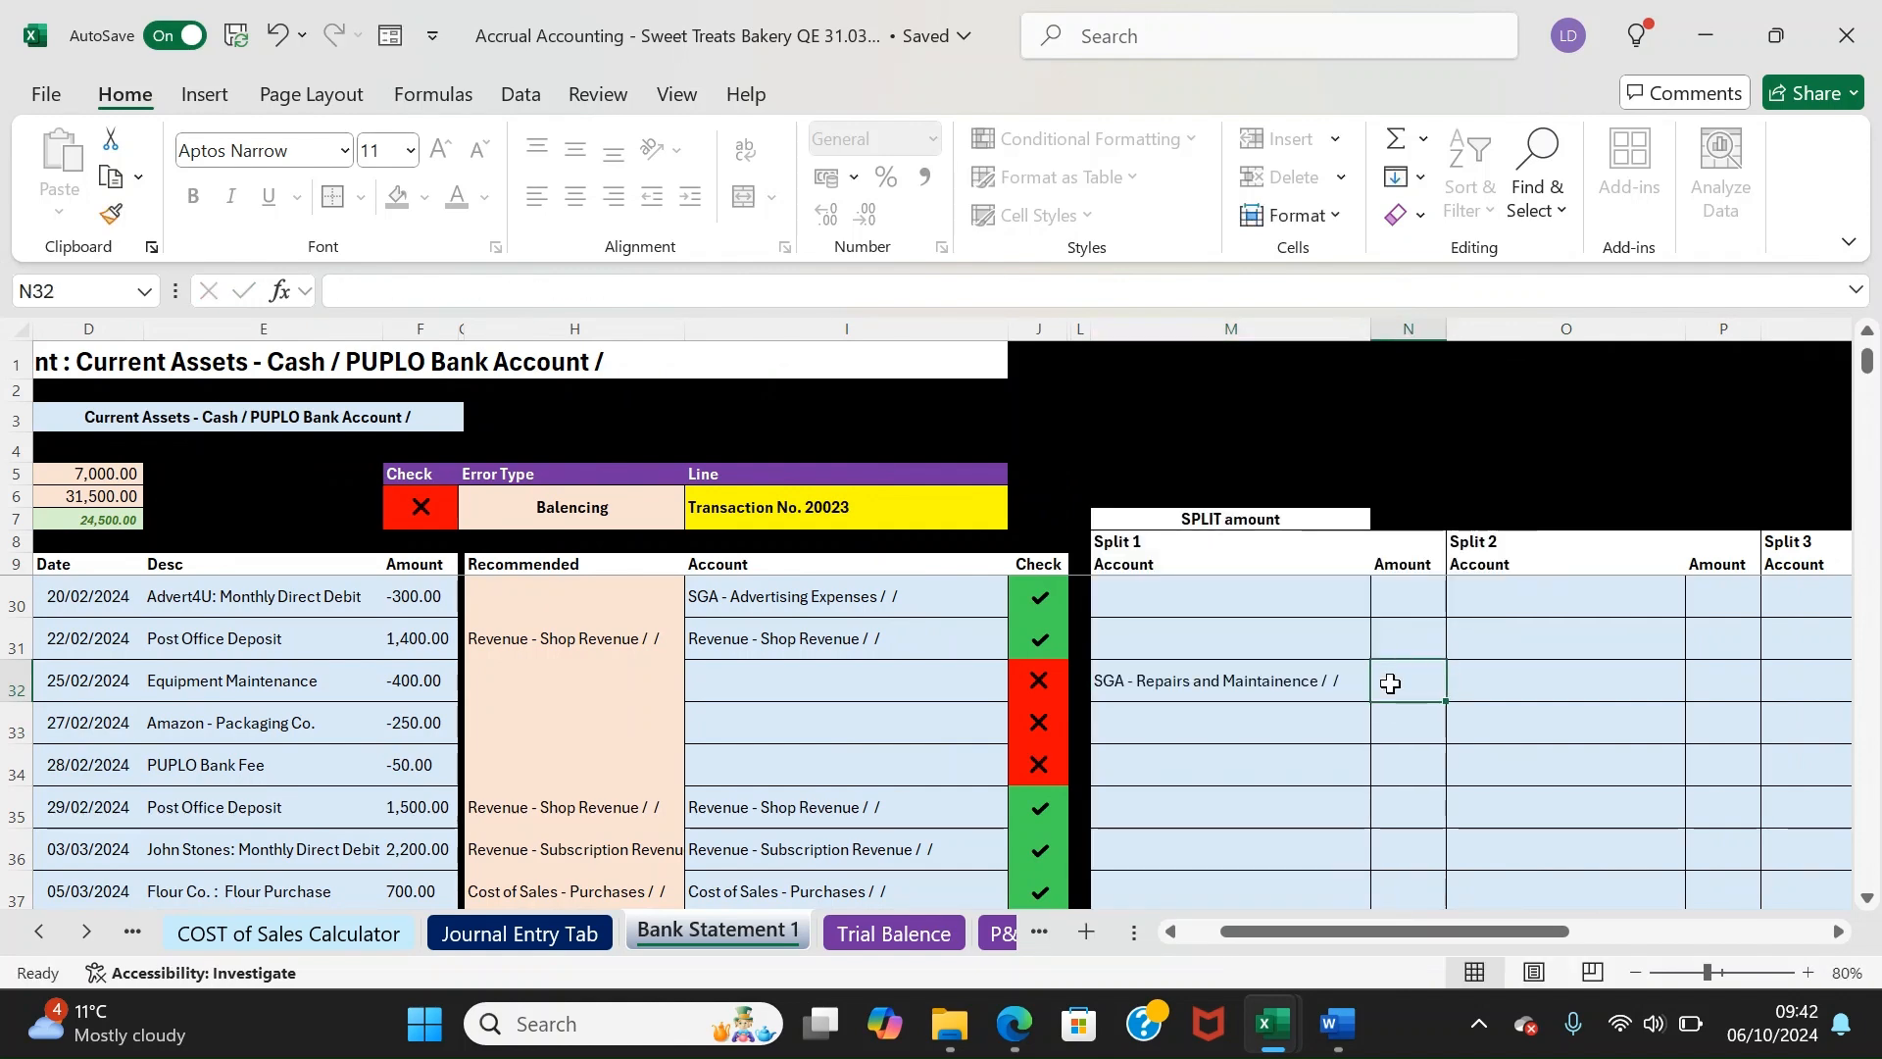
text(300)
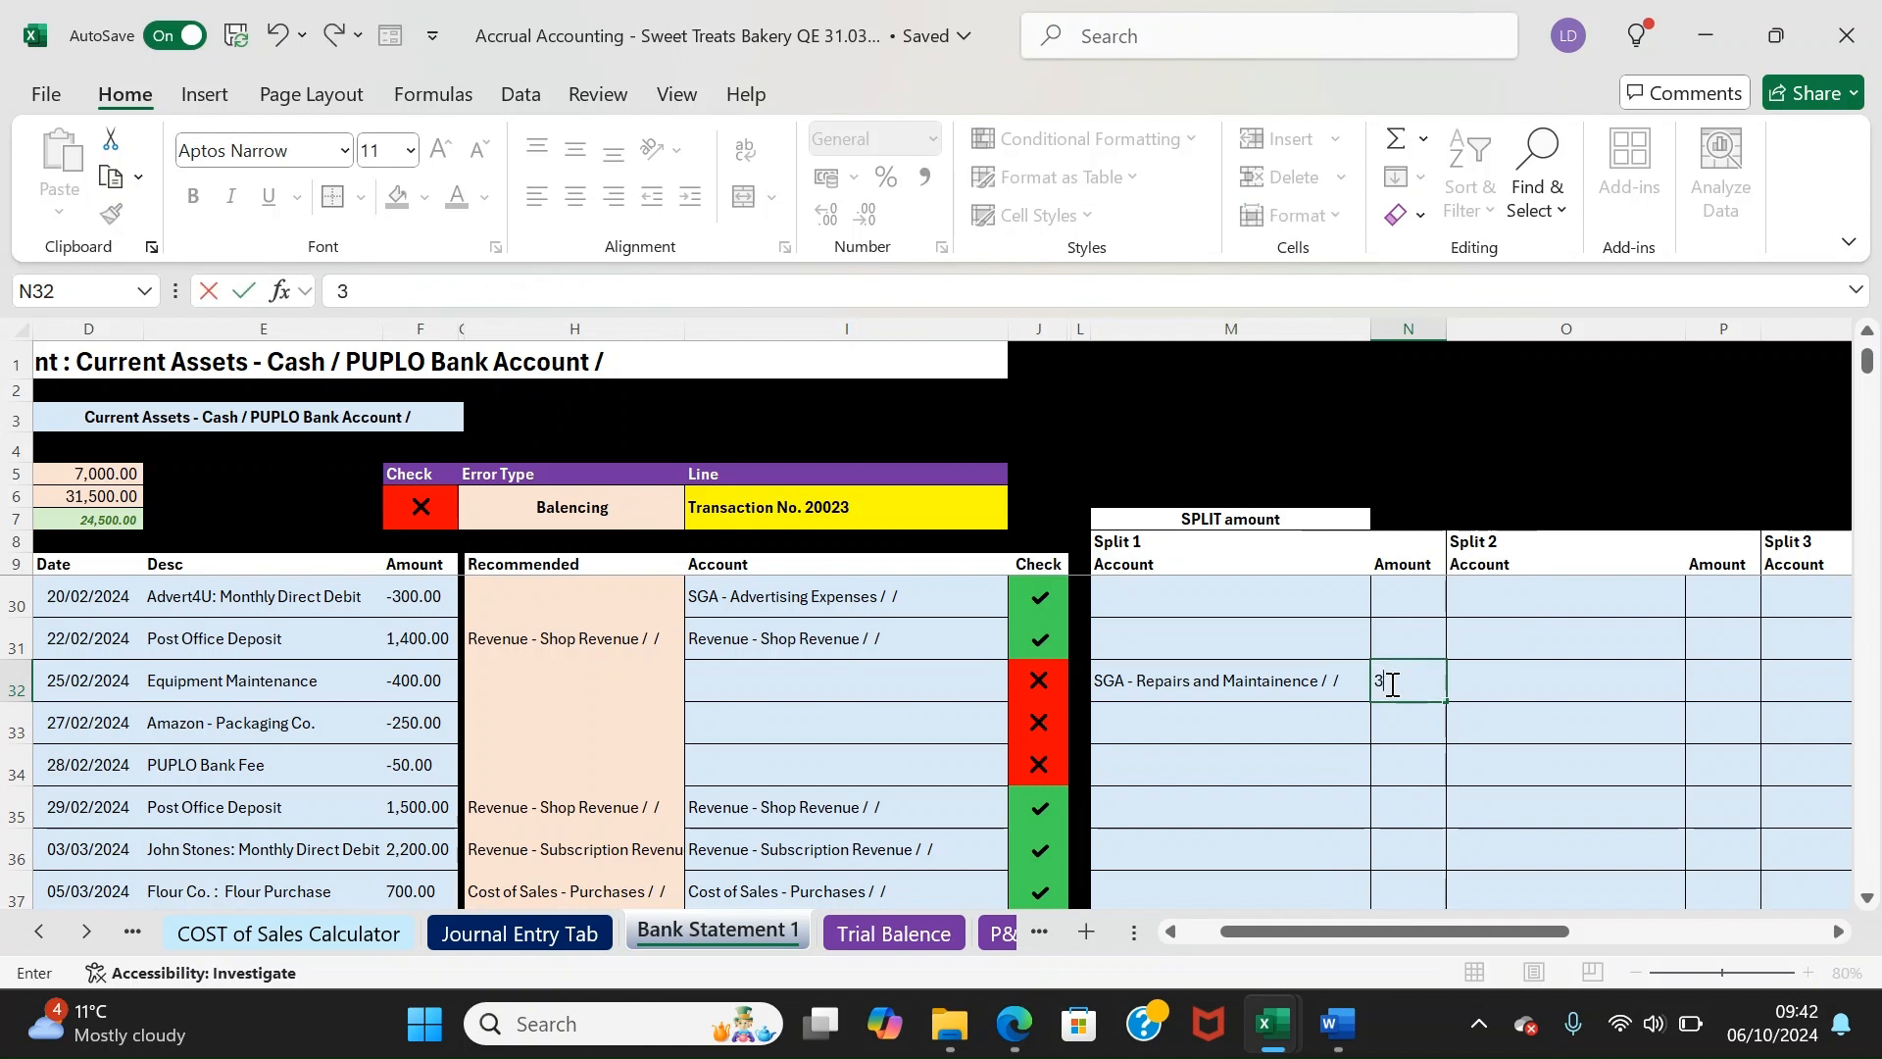
key(Return)
Set split 2 of row 32 to SGA - Vehicle Expenses with -100
key(Right)
key(Left)
key(Up)
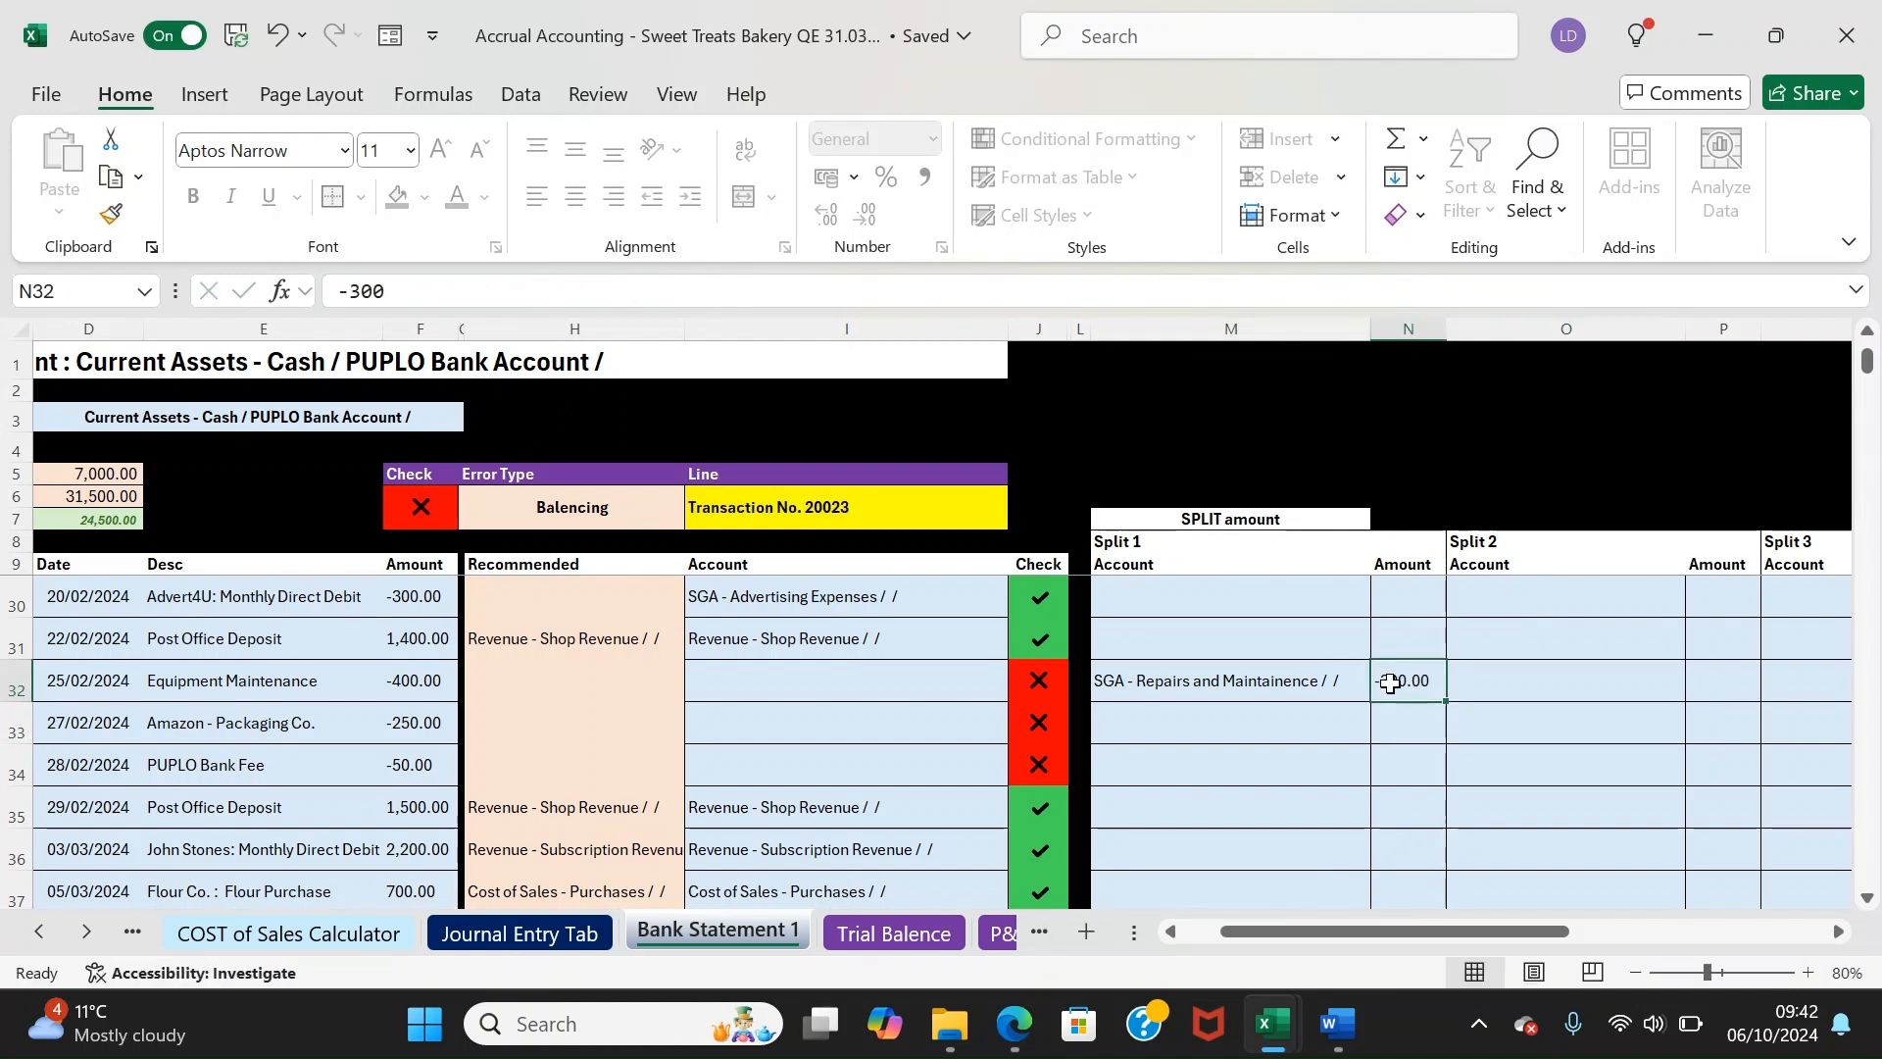
key(Right)
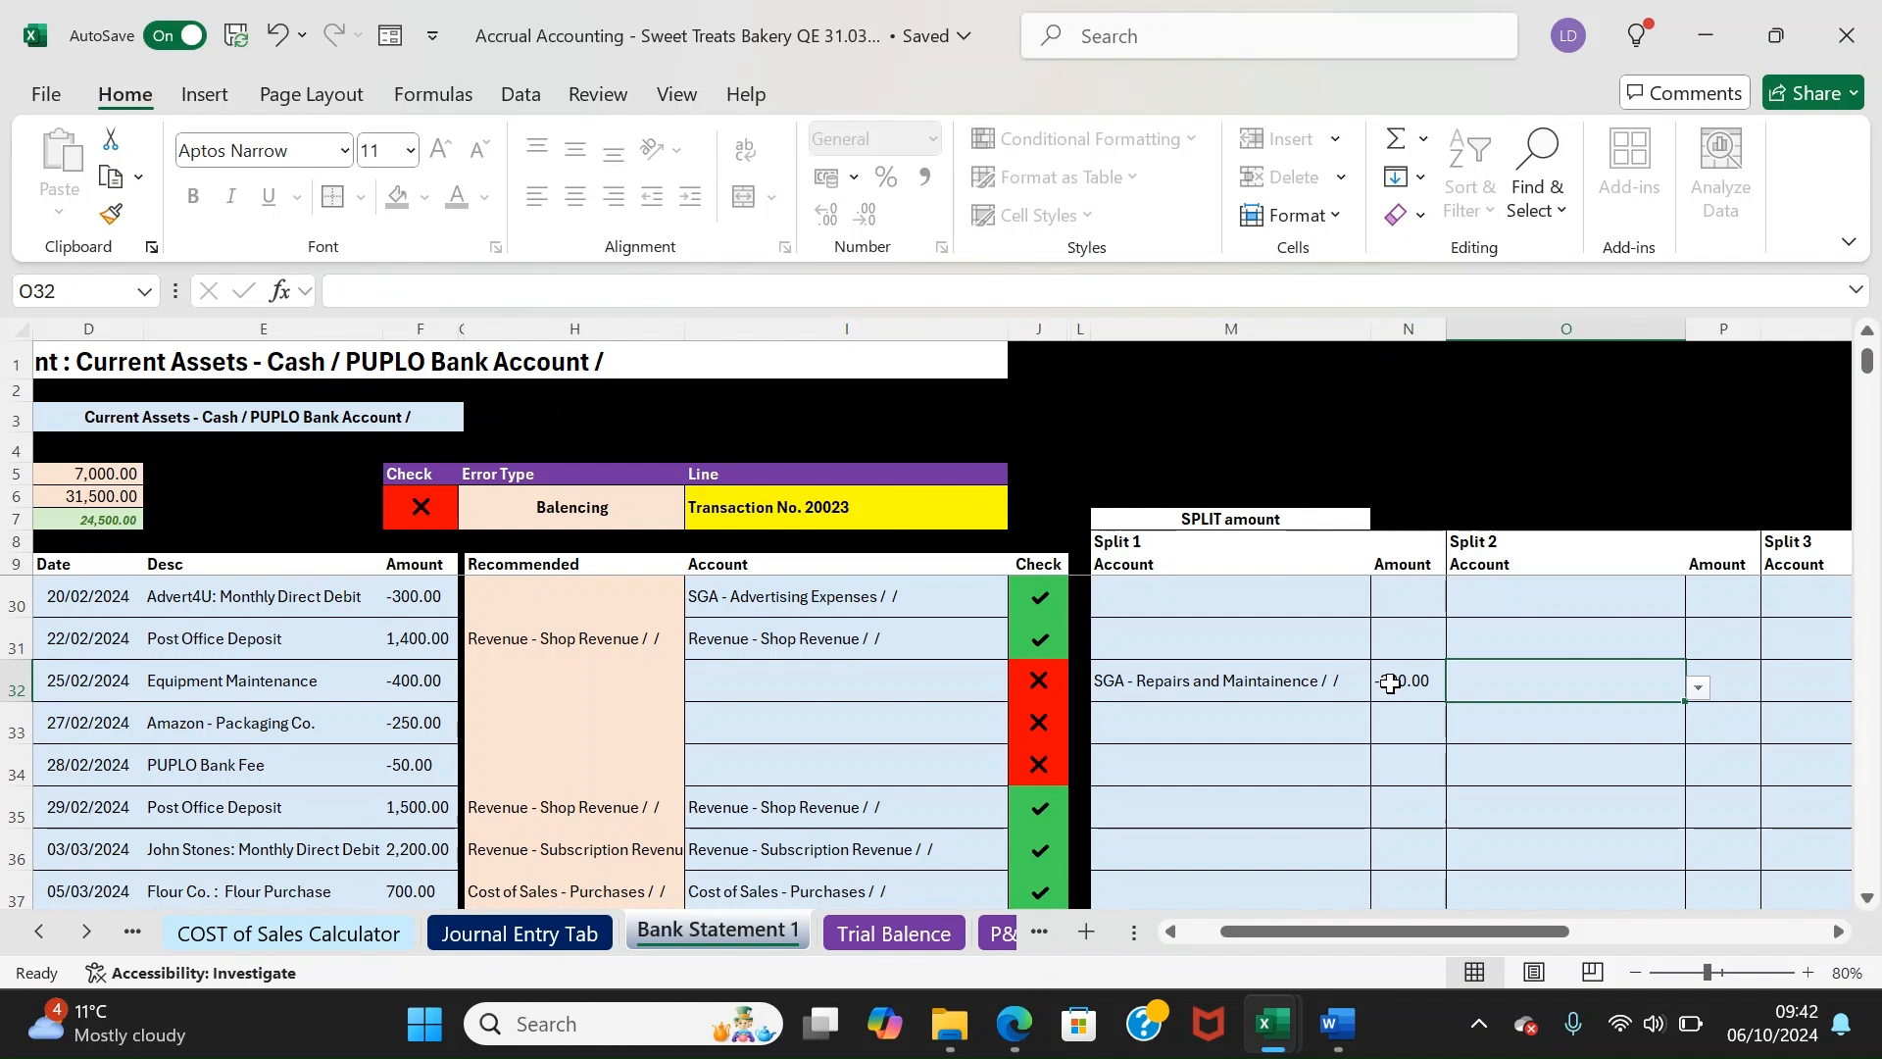
click(1700, 687)
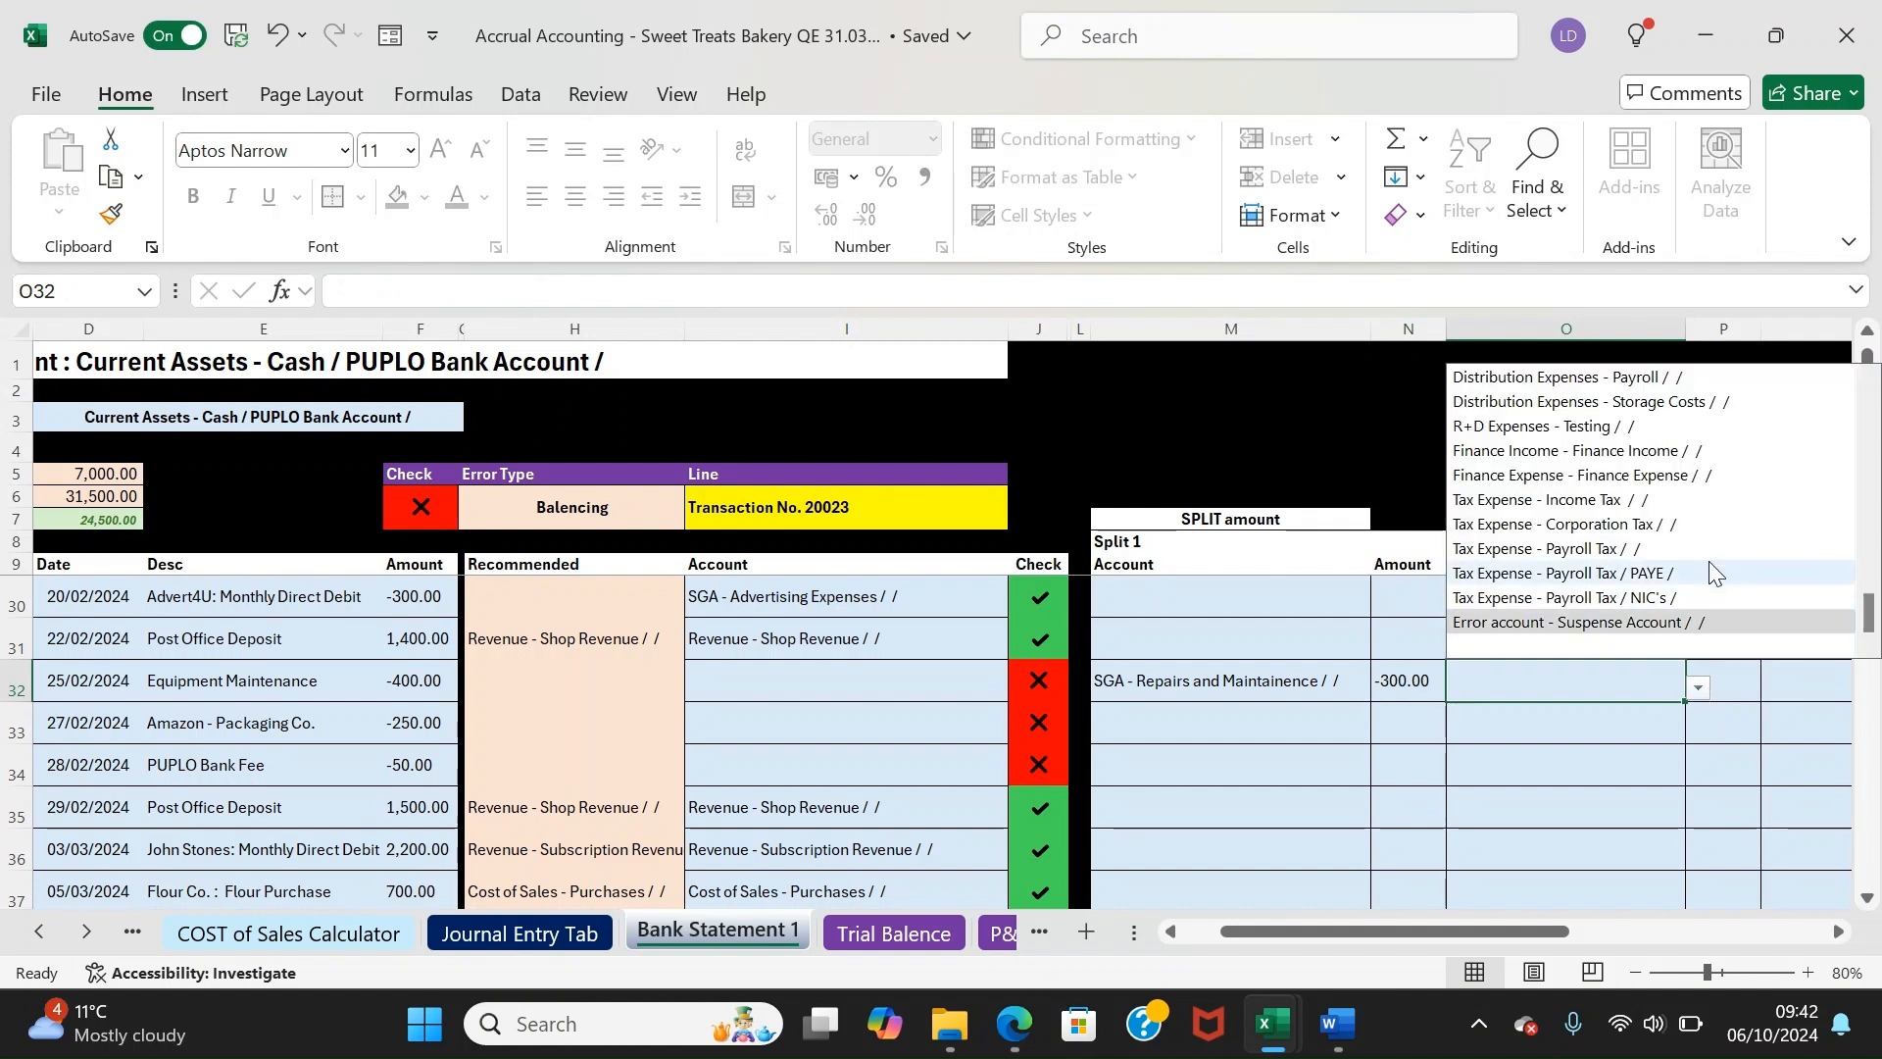
scroll(1711, 572, up, 5)
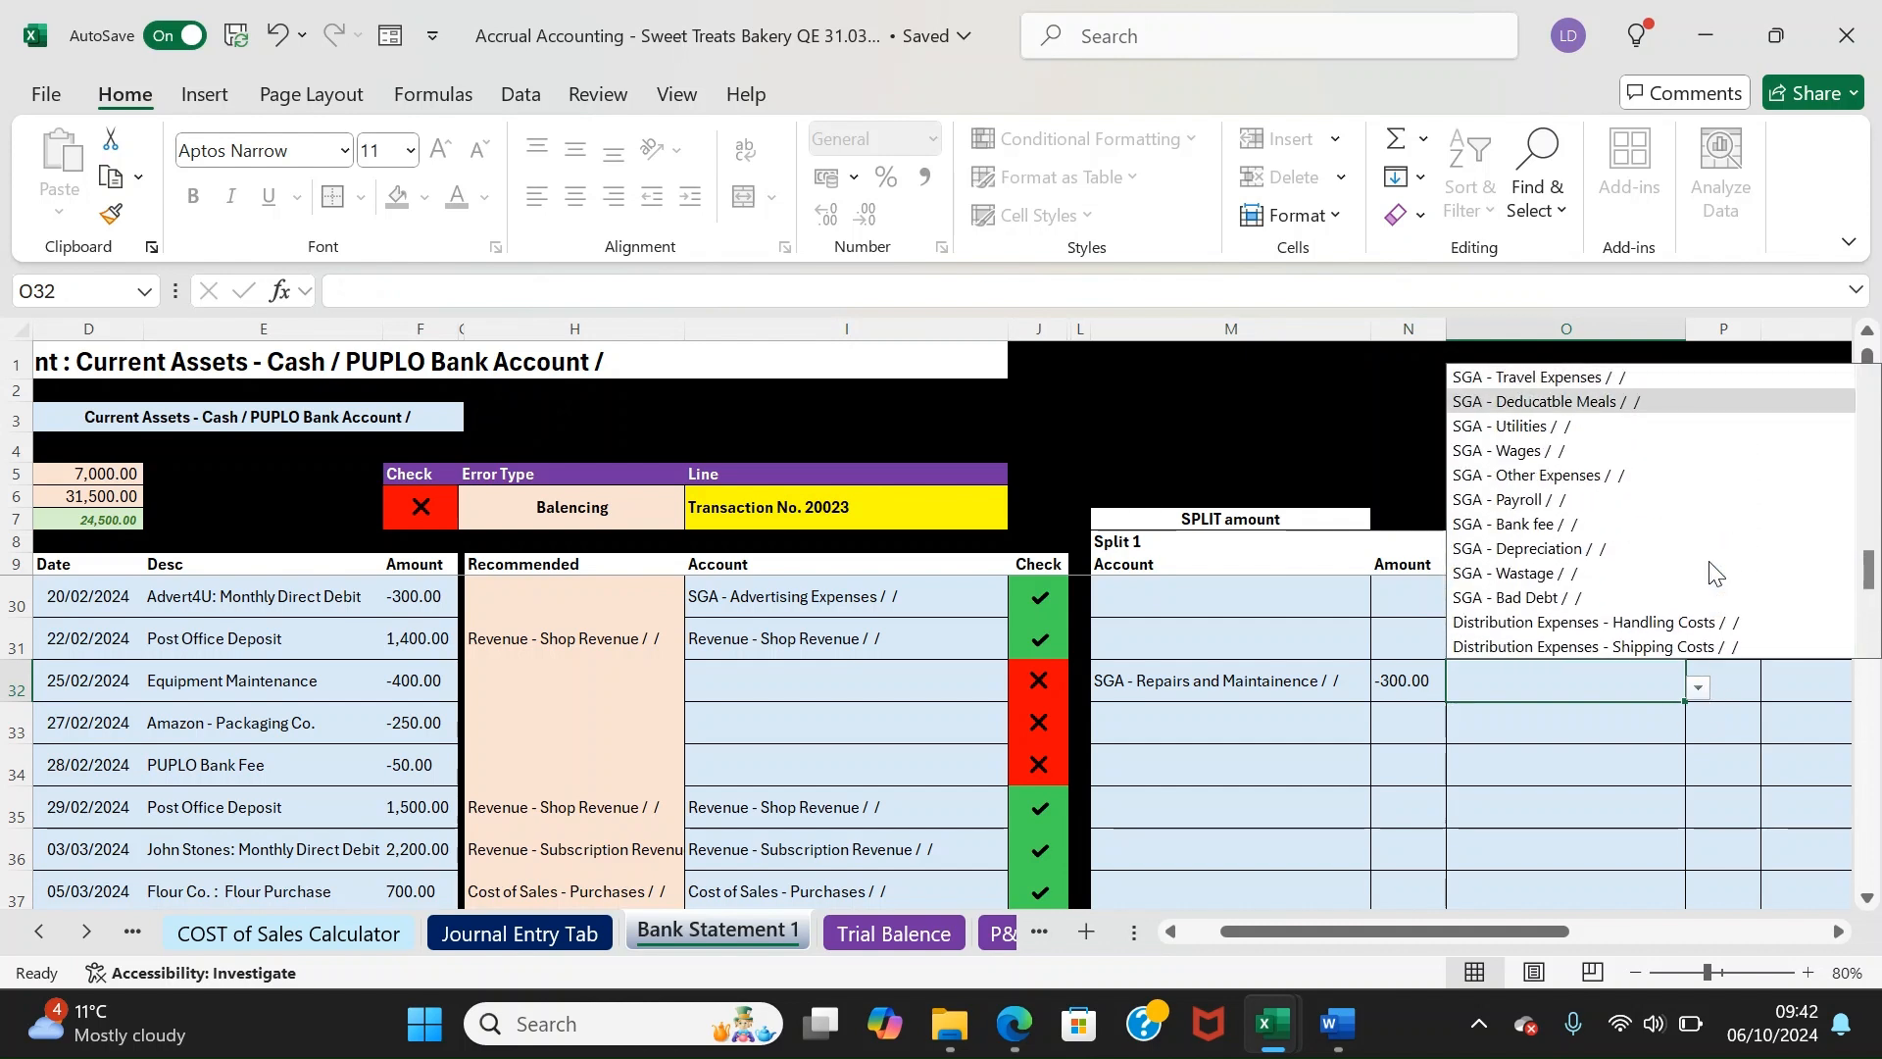
scroll(1711, 571, up, 3)
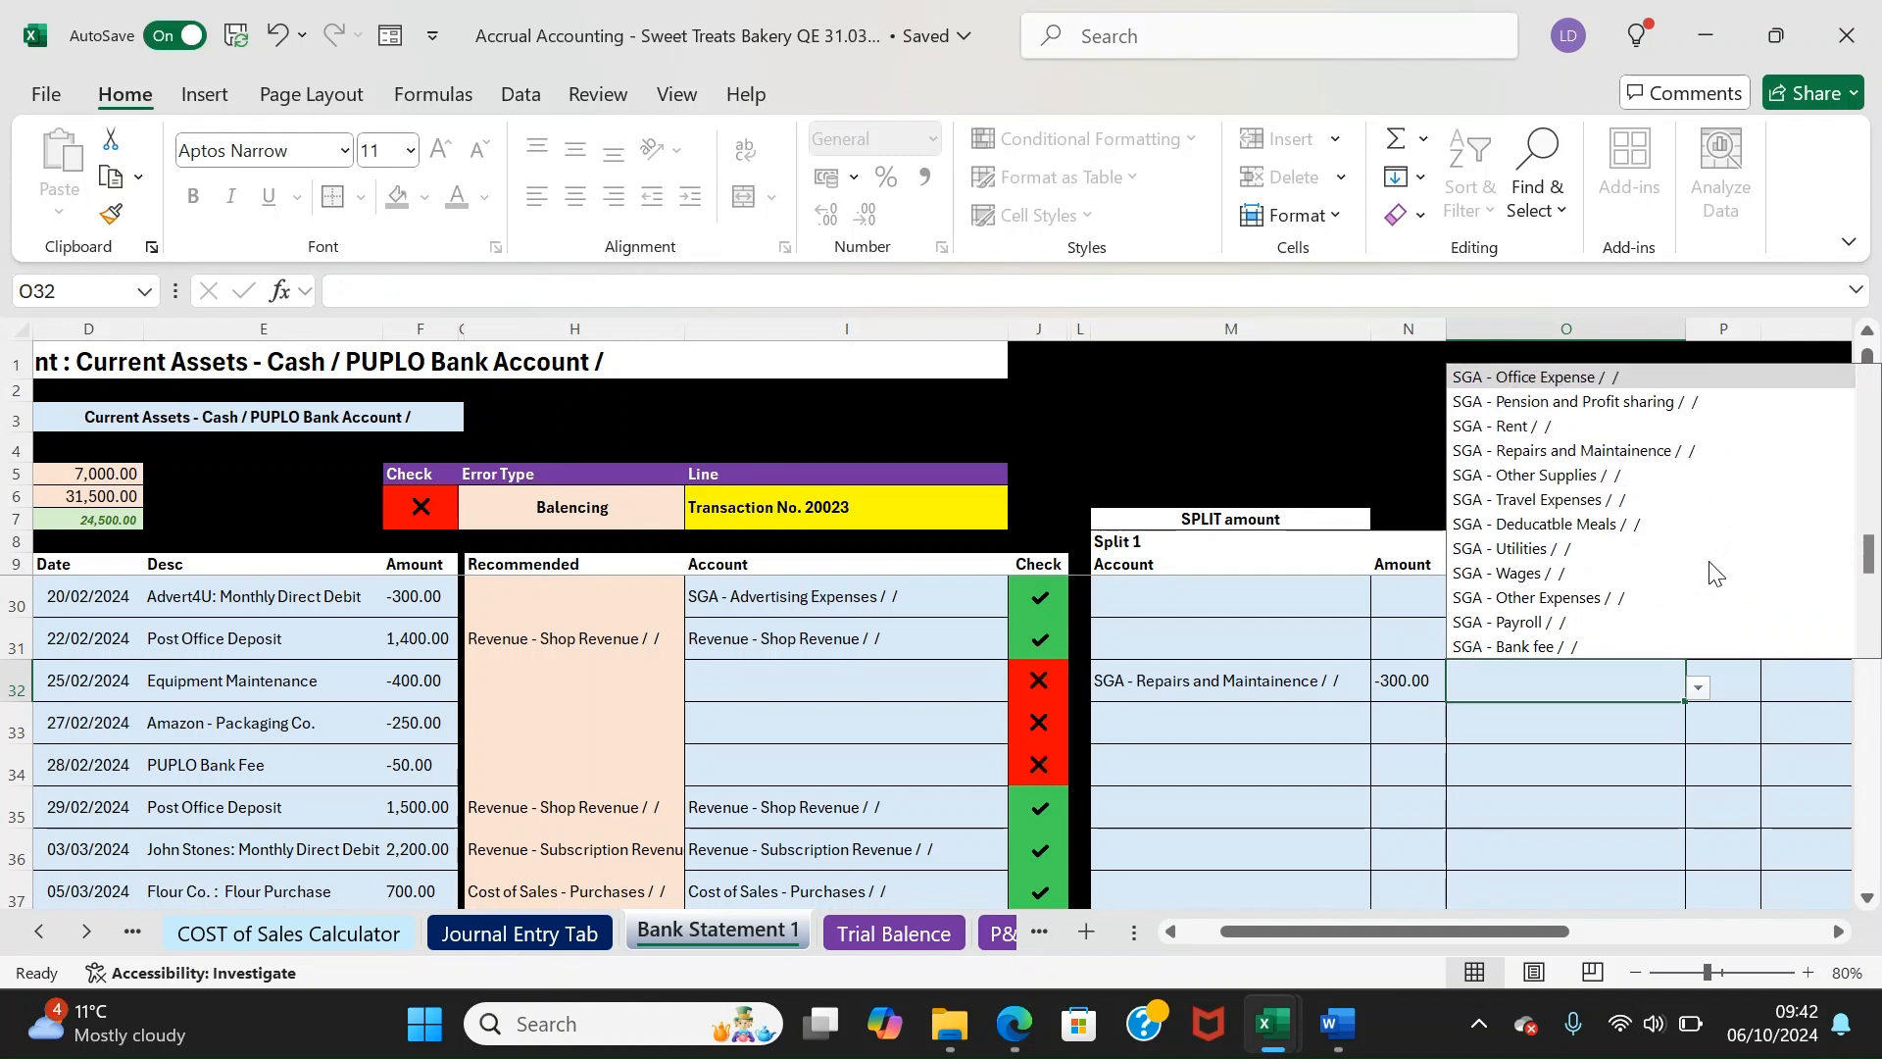
scroll(1711, 571, up, 3)
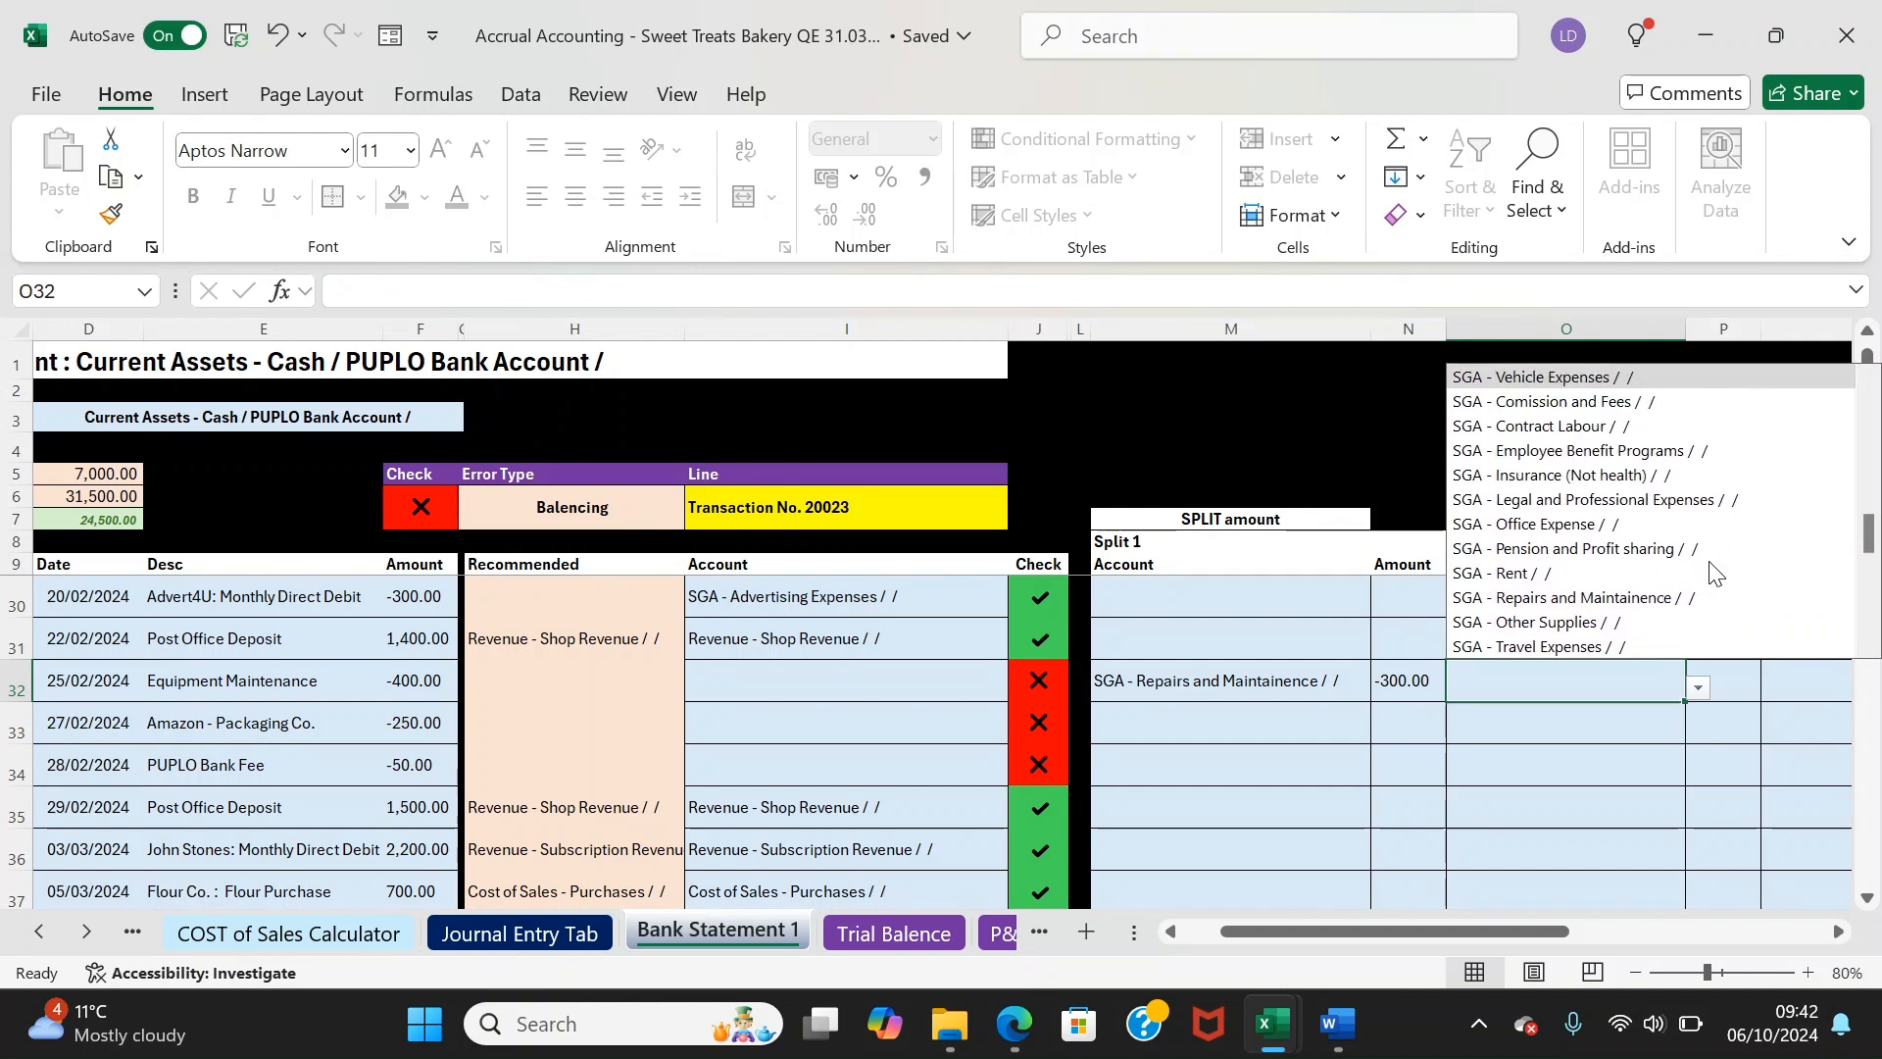
key(Down)
key(Return)
key(Tab)
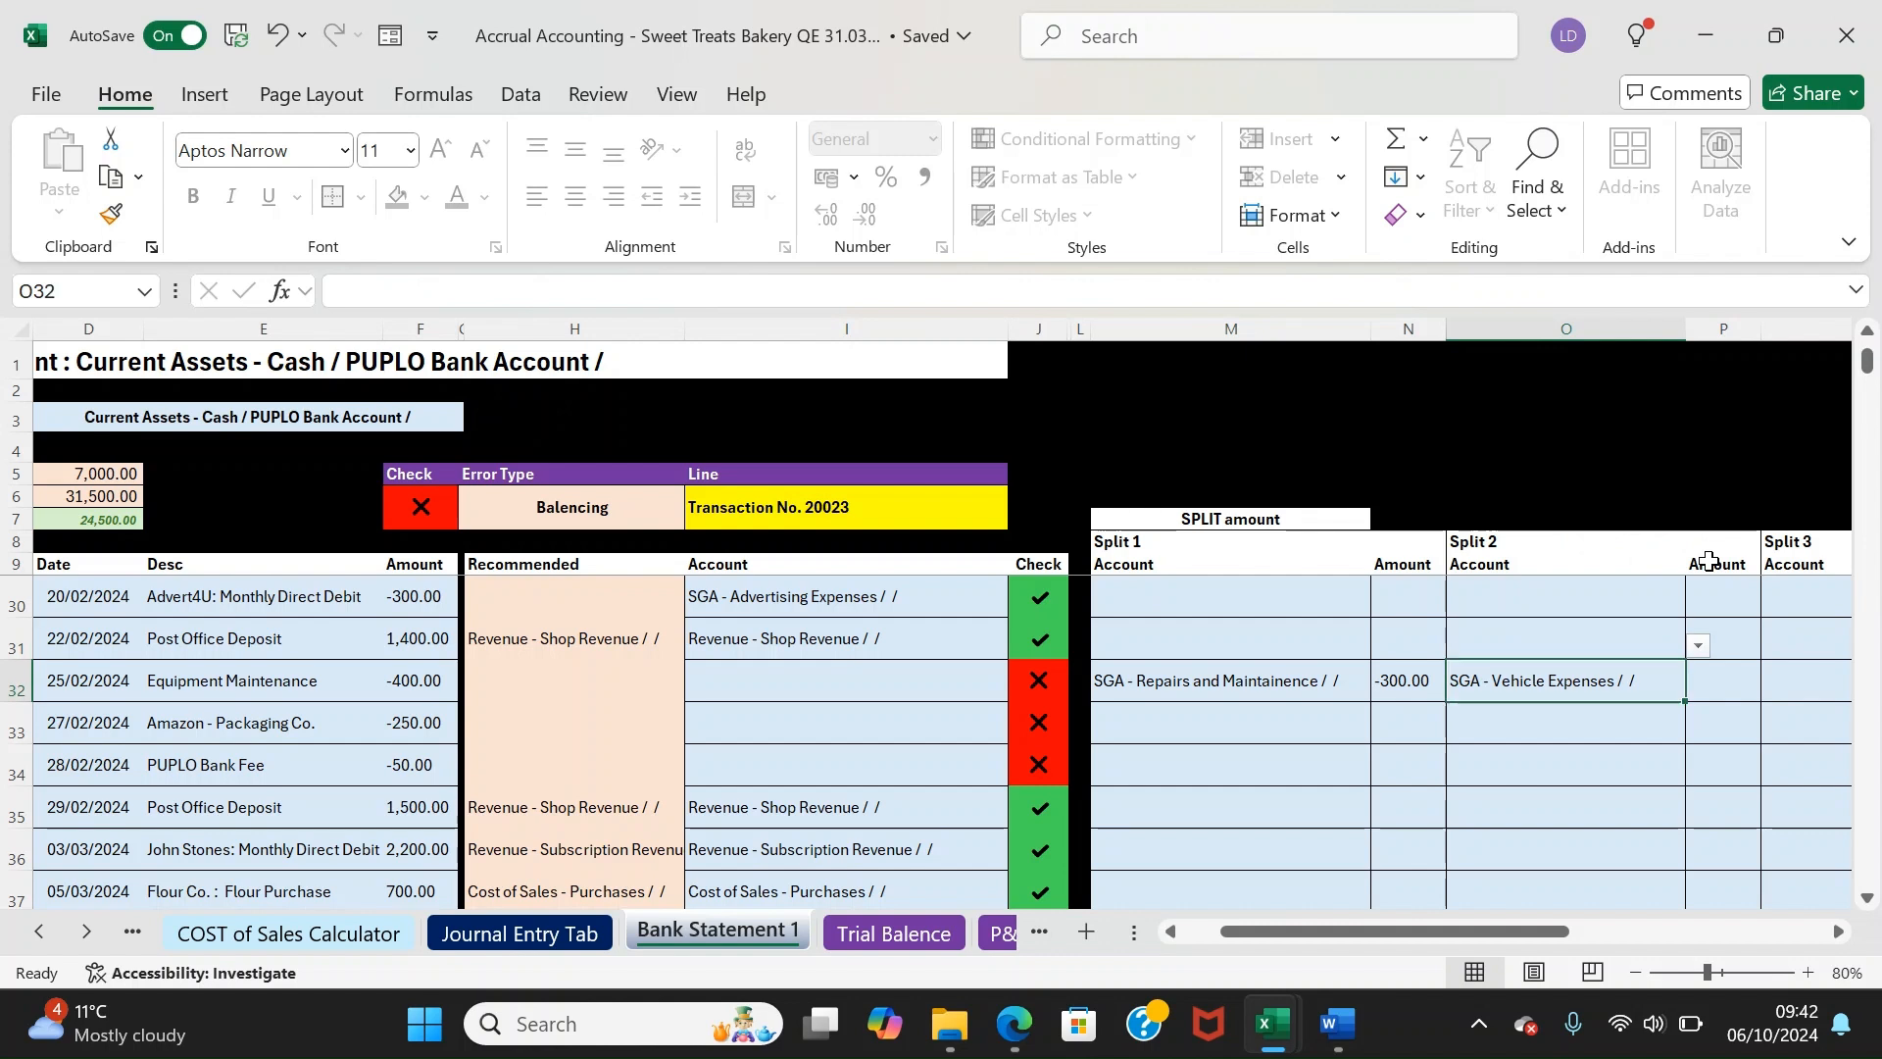
text(-10)
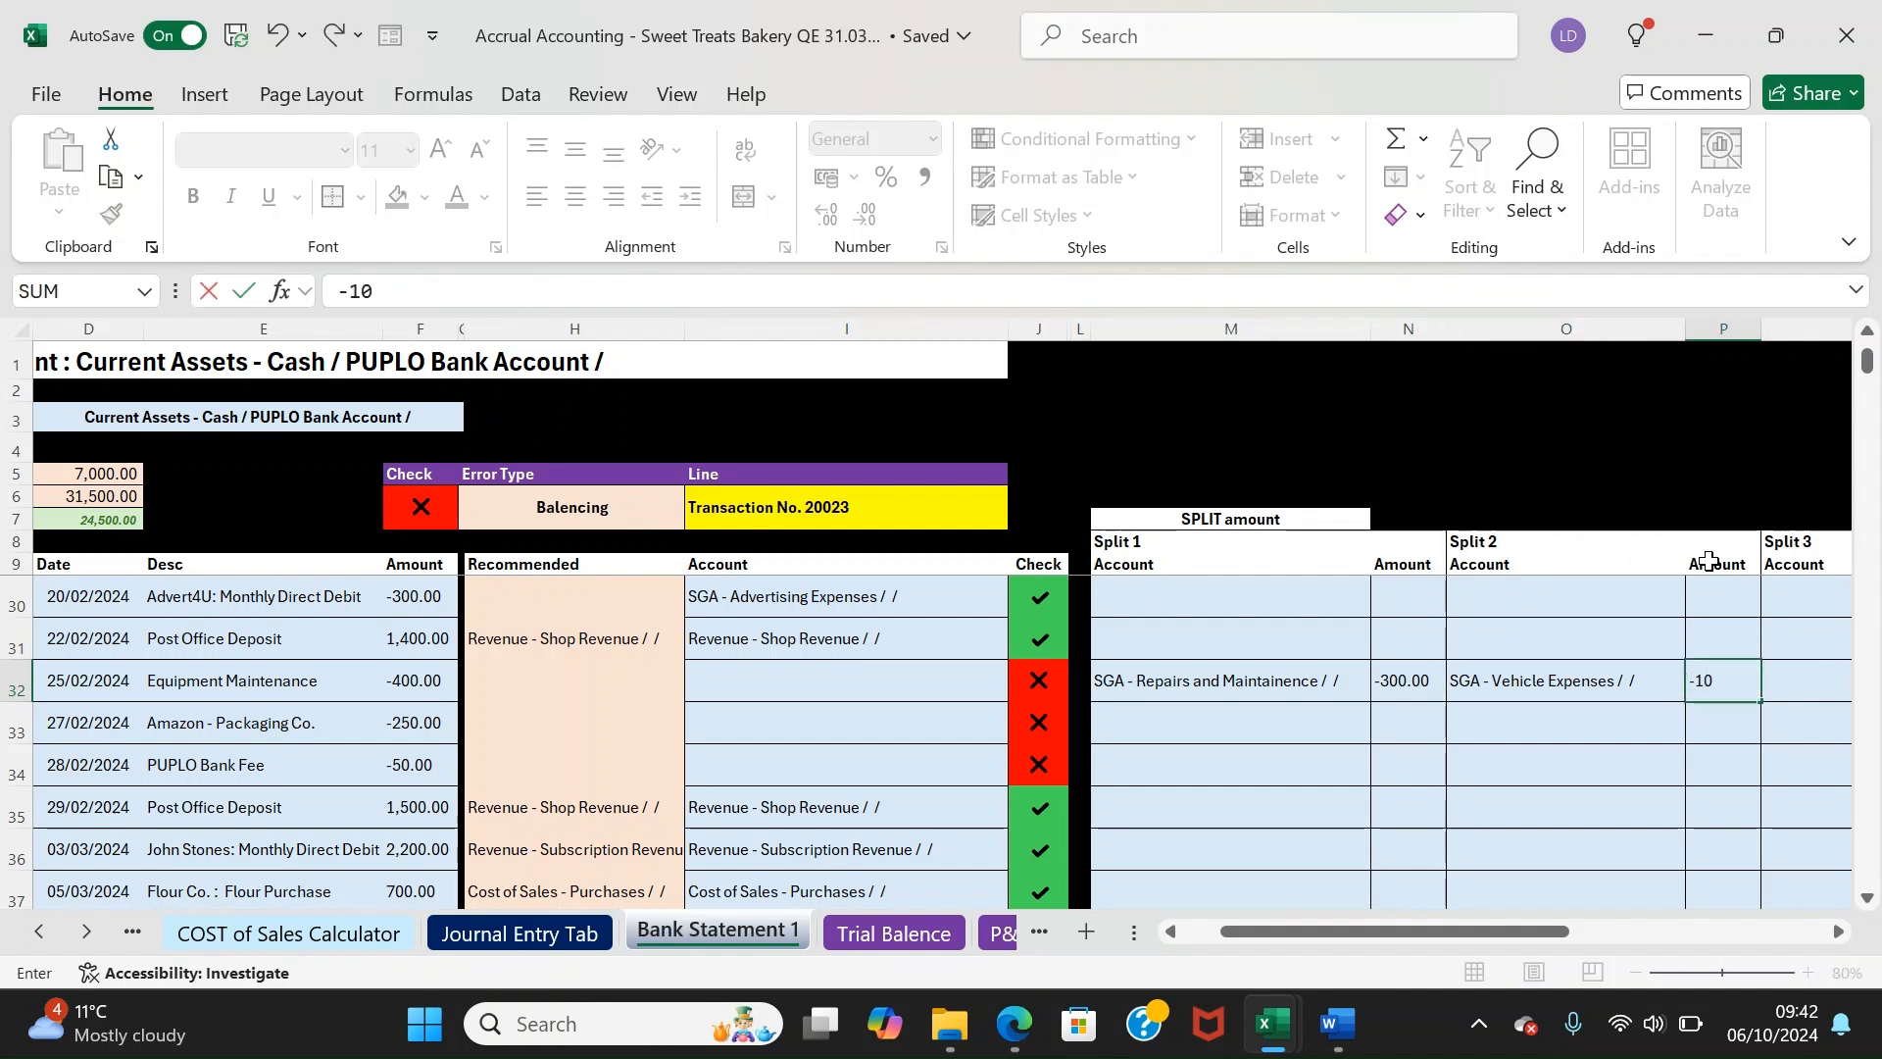
key(Return)
Review the completed split row and its check for transaction 20023
key(Up)
key(Left)
key(Left)
key(Left)
key(Left)
key(Left)
key(Left)
key(Left)
key(Left)
key(Left)
key(Left)
key(Left)
key(Left)
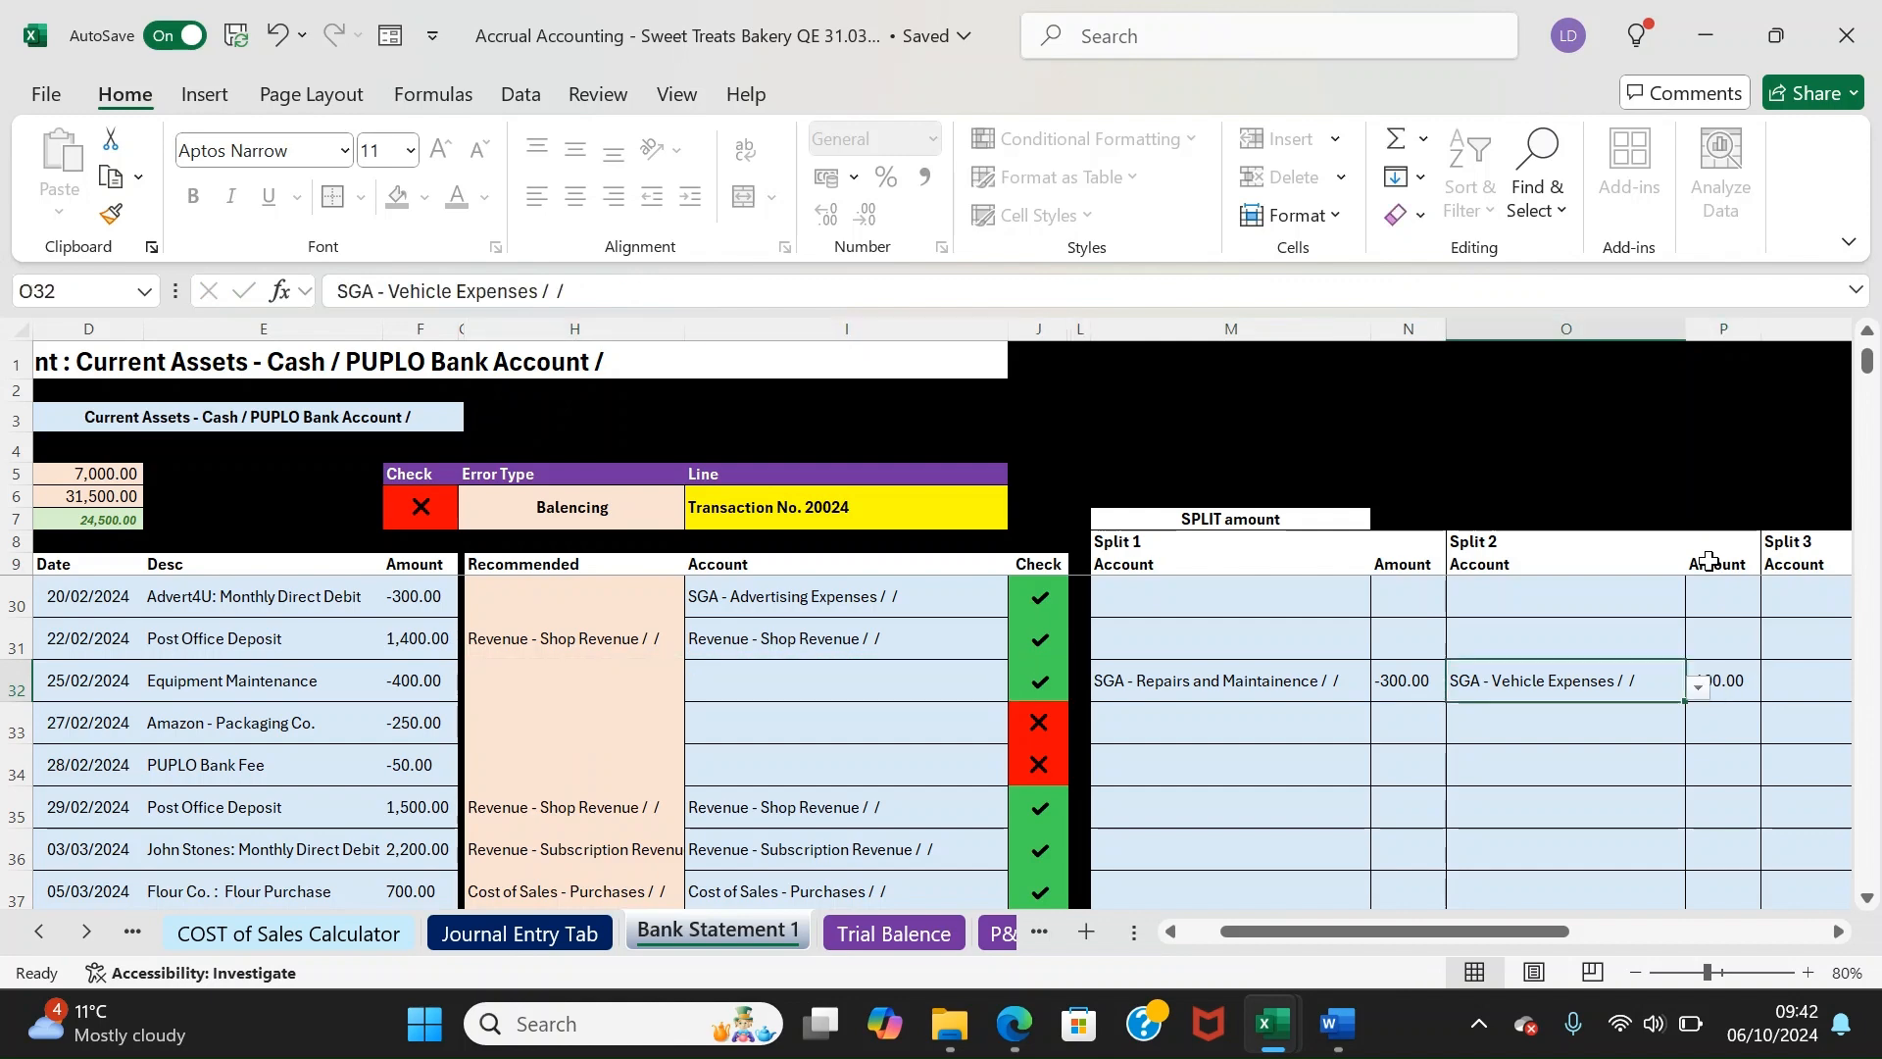
key(Right)
key(Right)
key(Right)
key(Right)
key(Right)
key(Right)
key(Right)
key(Right)
key(Right)
key(Right)
key(Right)
key(Right)
key(Right)
key(Right)
key(Right)
key(Right)
key(Right)
key(Right)
key(Right)
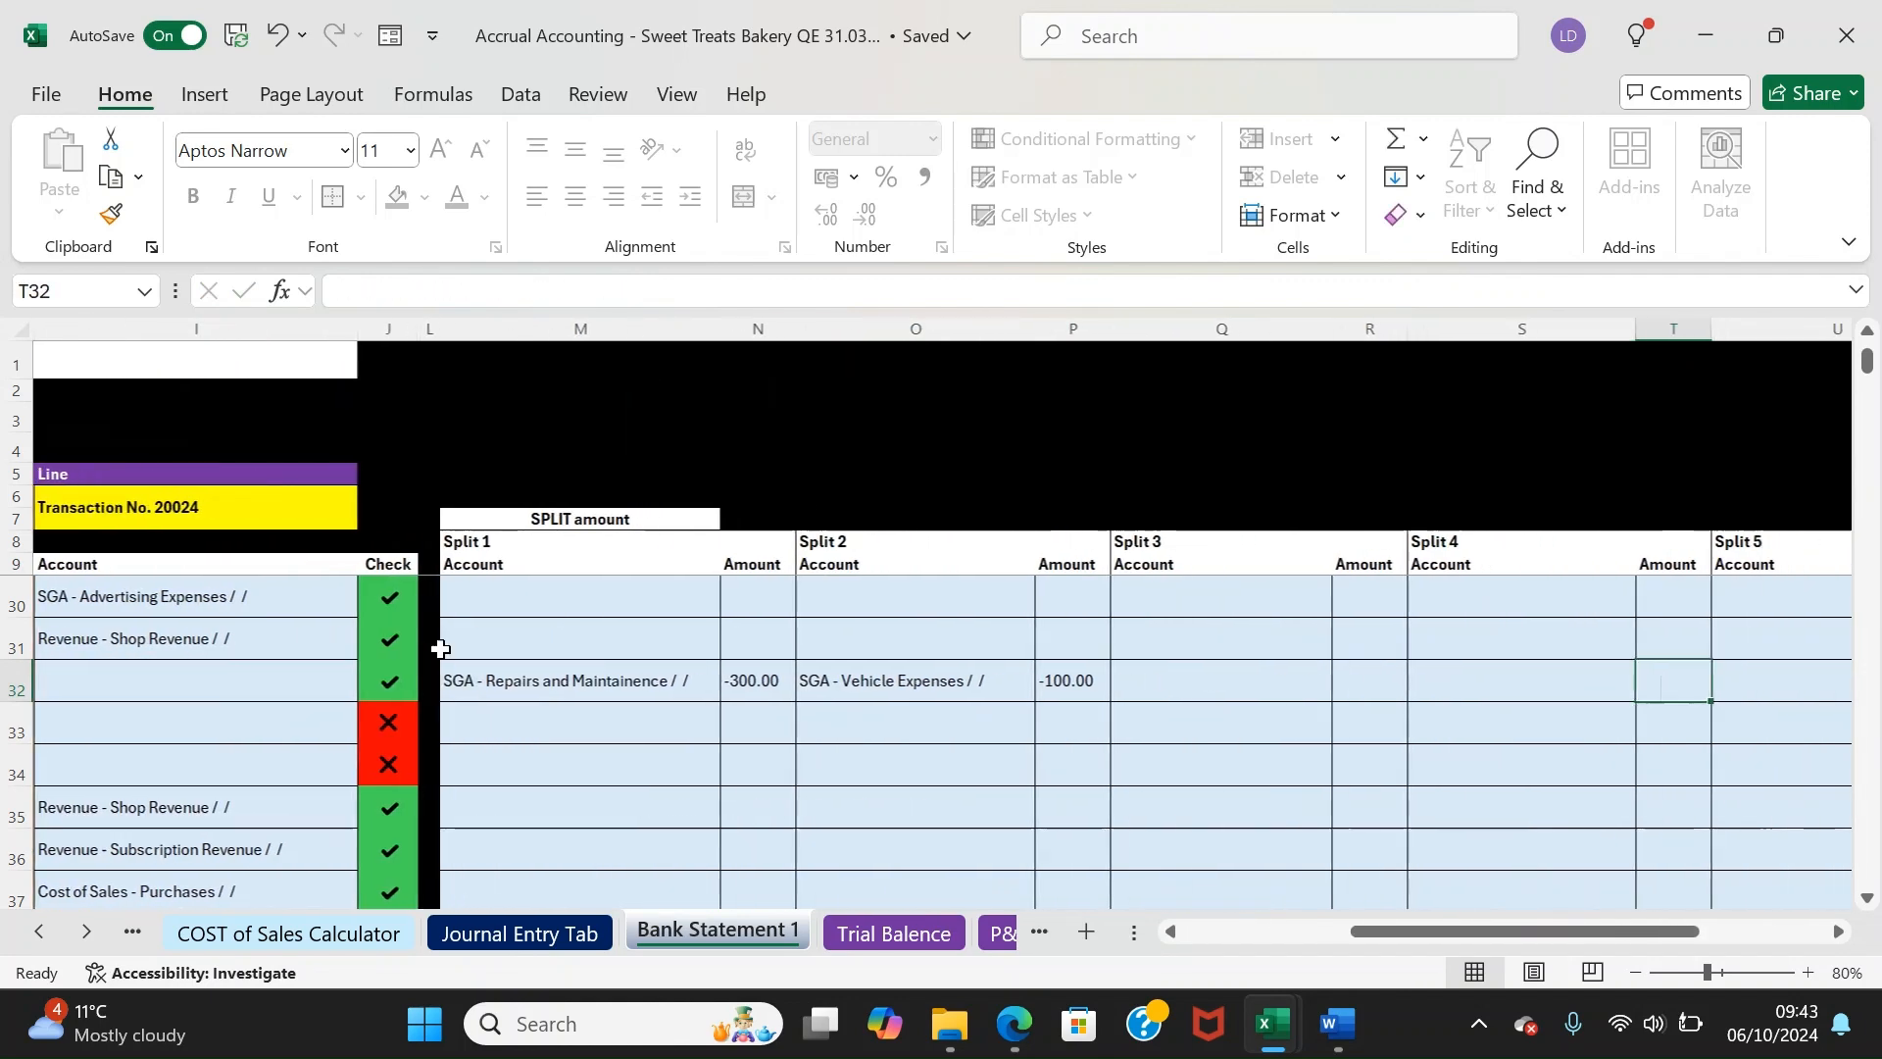
key(Right)
key(Left)
key(Left)
key(Left)
key(Left)
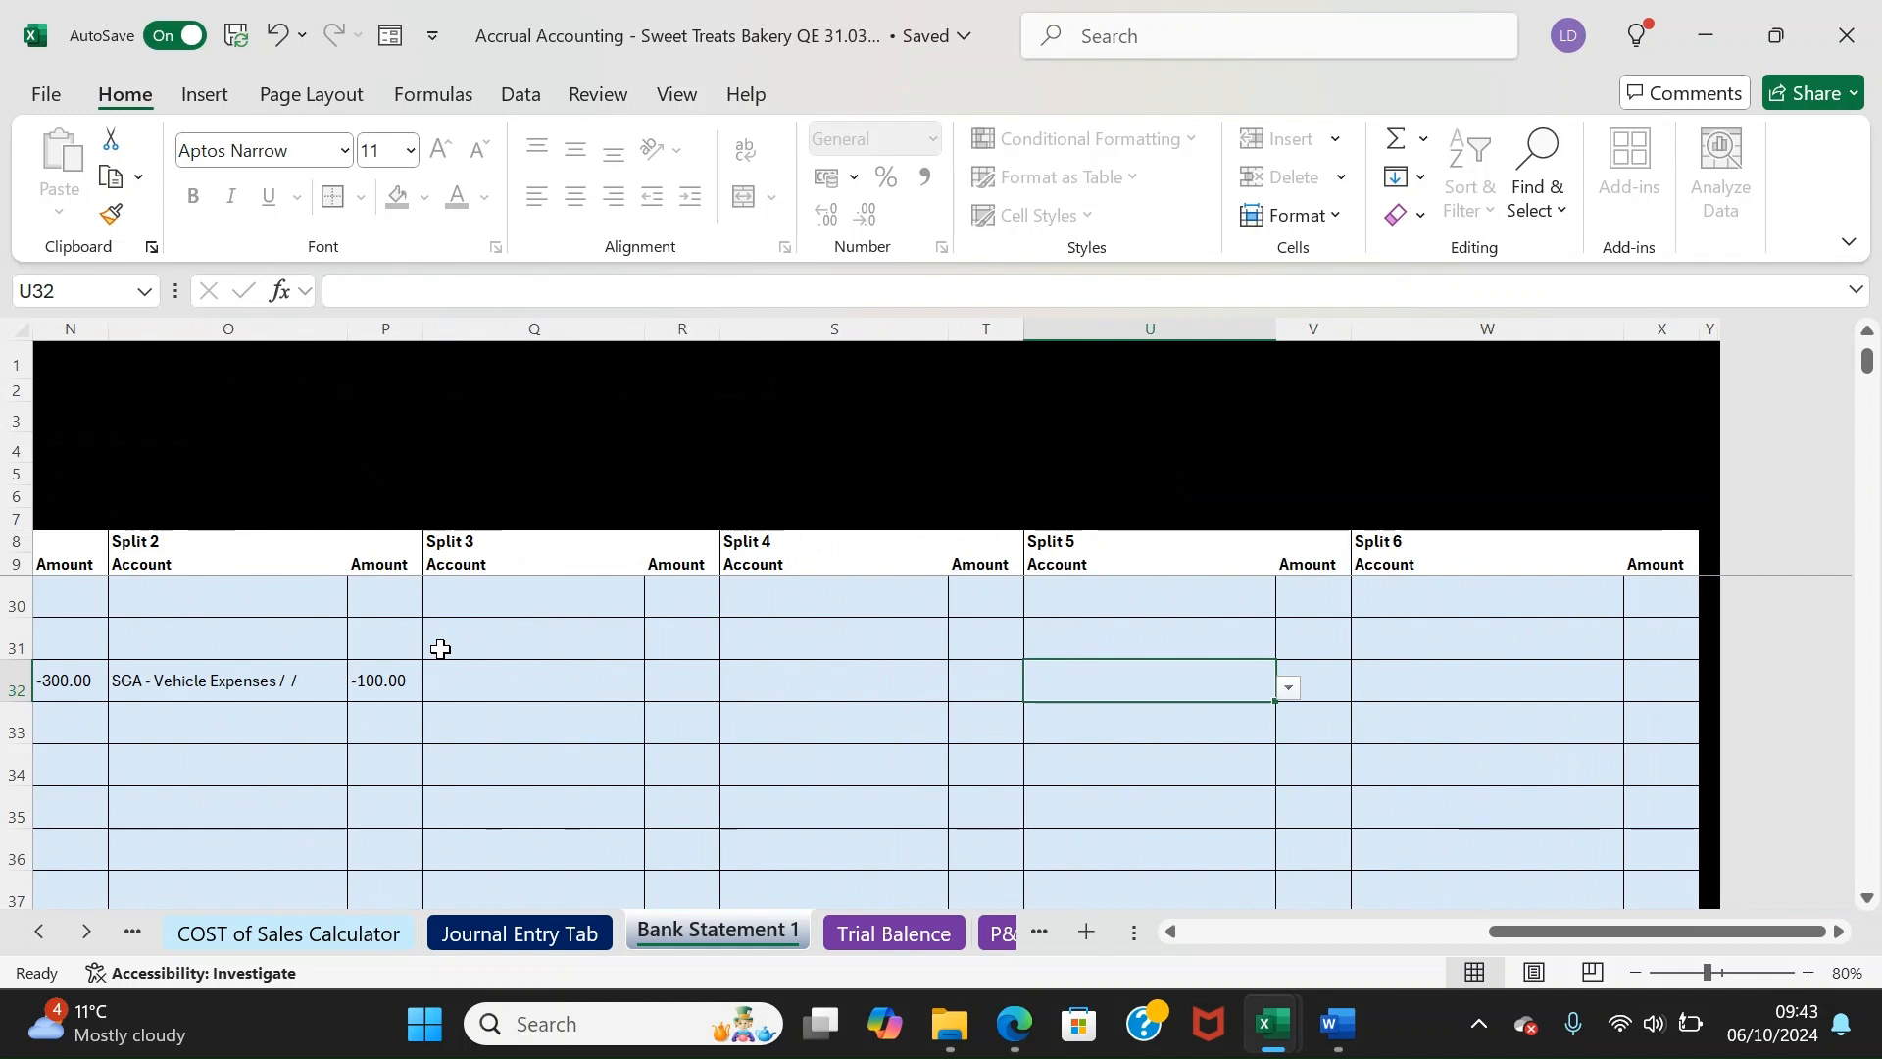
key(Left)
key(Left)
key(Left)
key(Left)
key(Left)
key(Left)
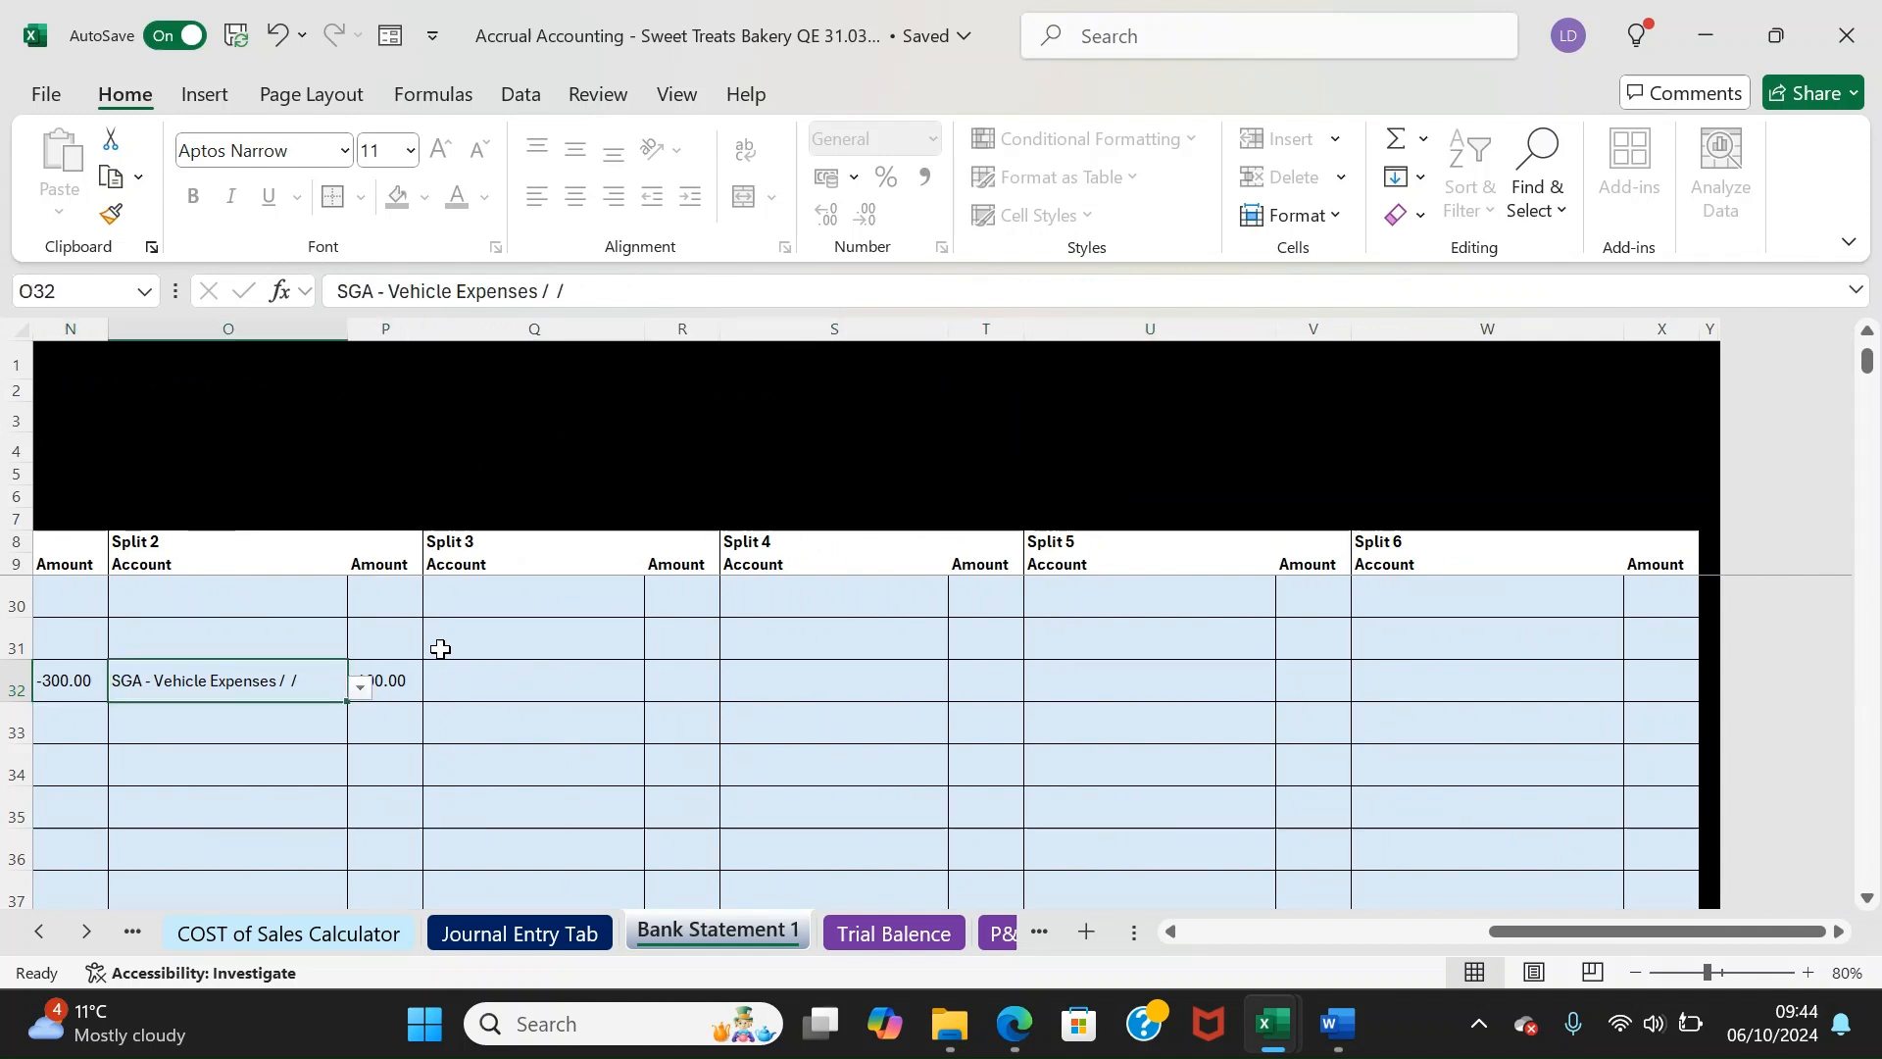
key(Left)
key(Right)
key(Right)
key(Right)
key(Right)
key(Right)
key(Right)
key(Right)
key(Right)
key(Right)
key(Right)
key(Right)
key(Right)
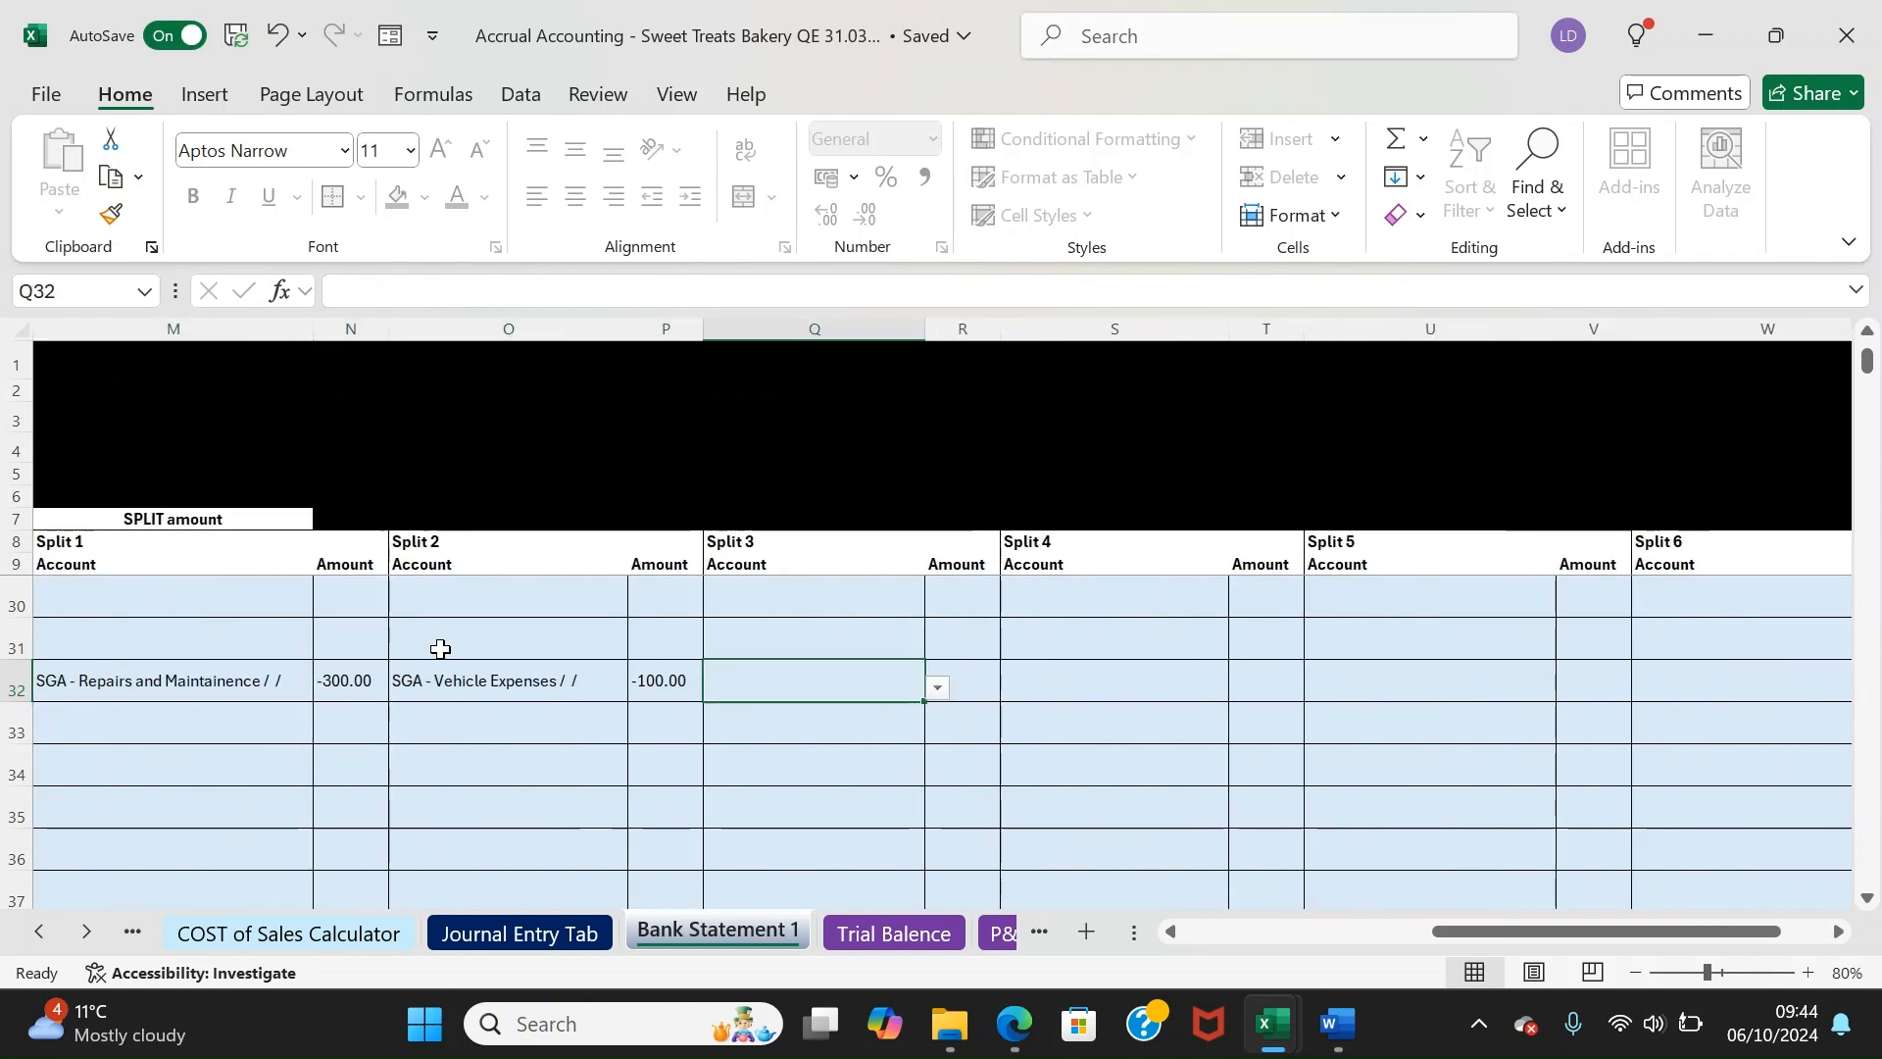
key(Left)
key(Left)
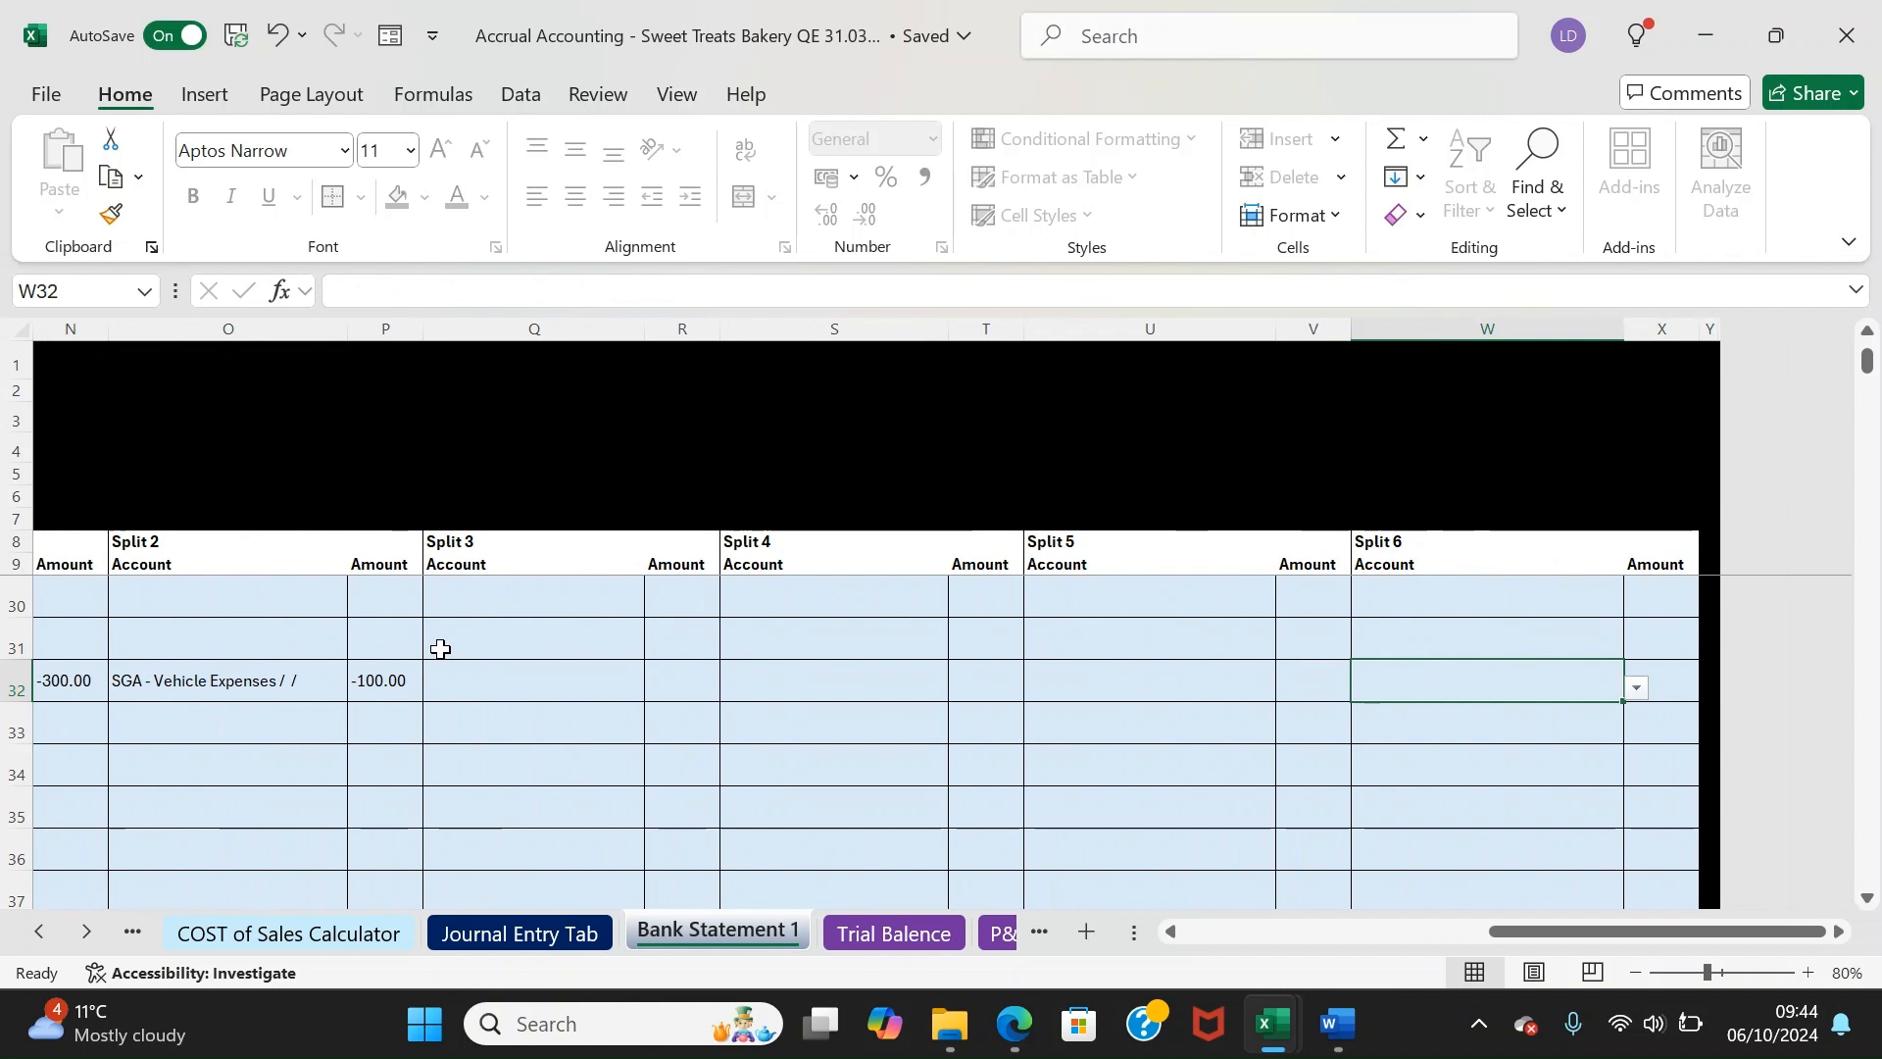
key(Left)
key(Left)
key(Left)
key(Left)
key(Left)
key(Left)
key(Left)
key(Left)
key(Left)
key(Left)
key(Left)
key(Left)
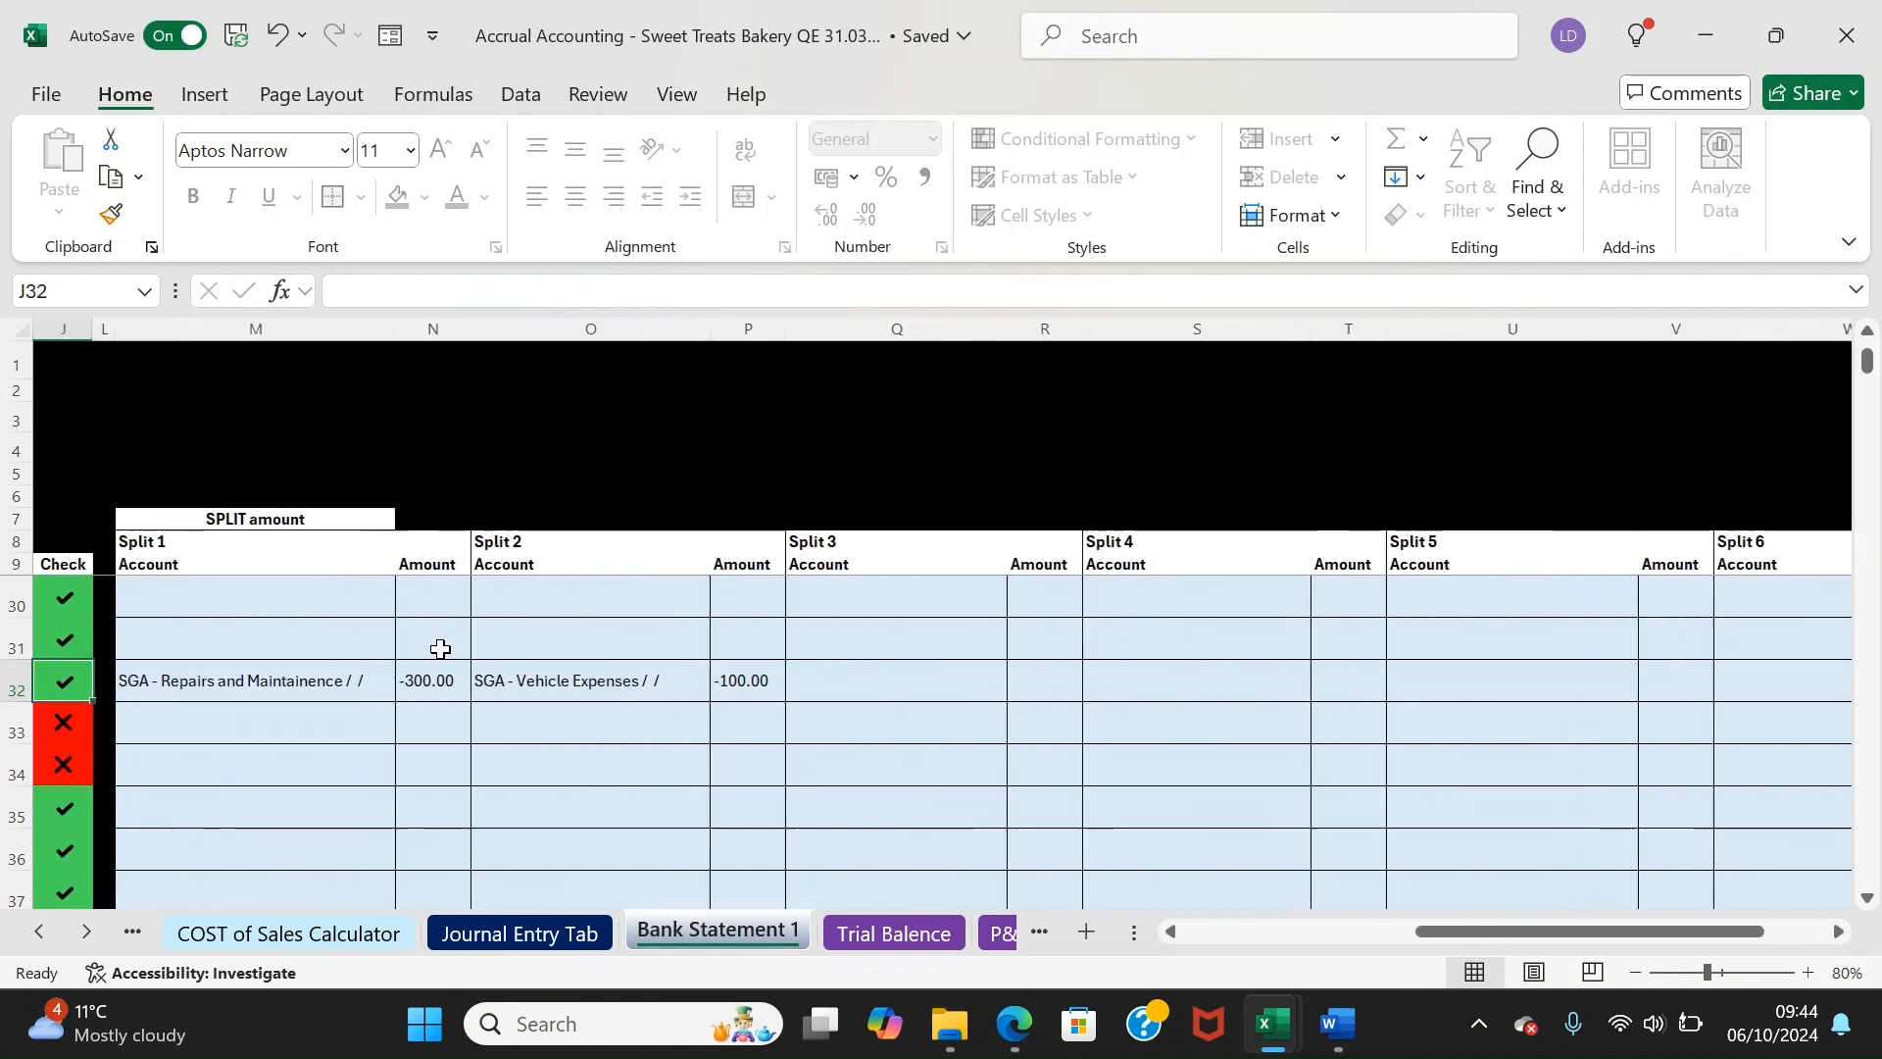
key(Left)
key(Left)
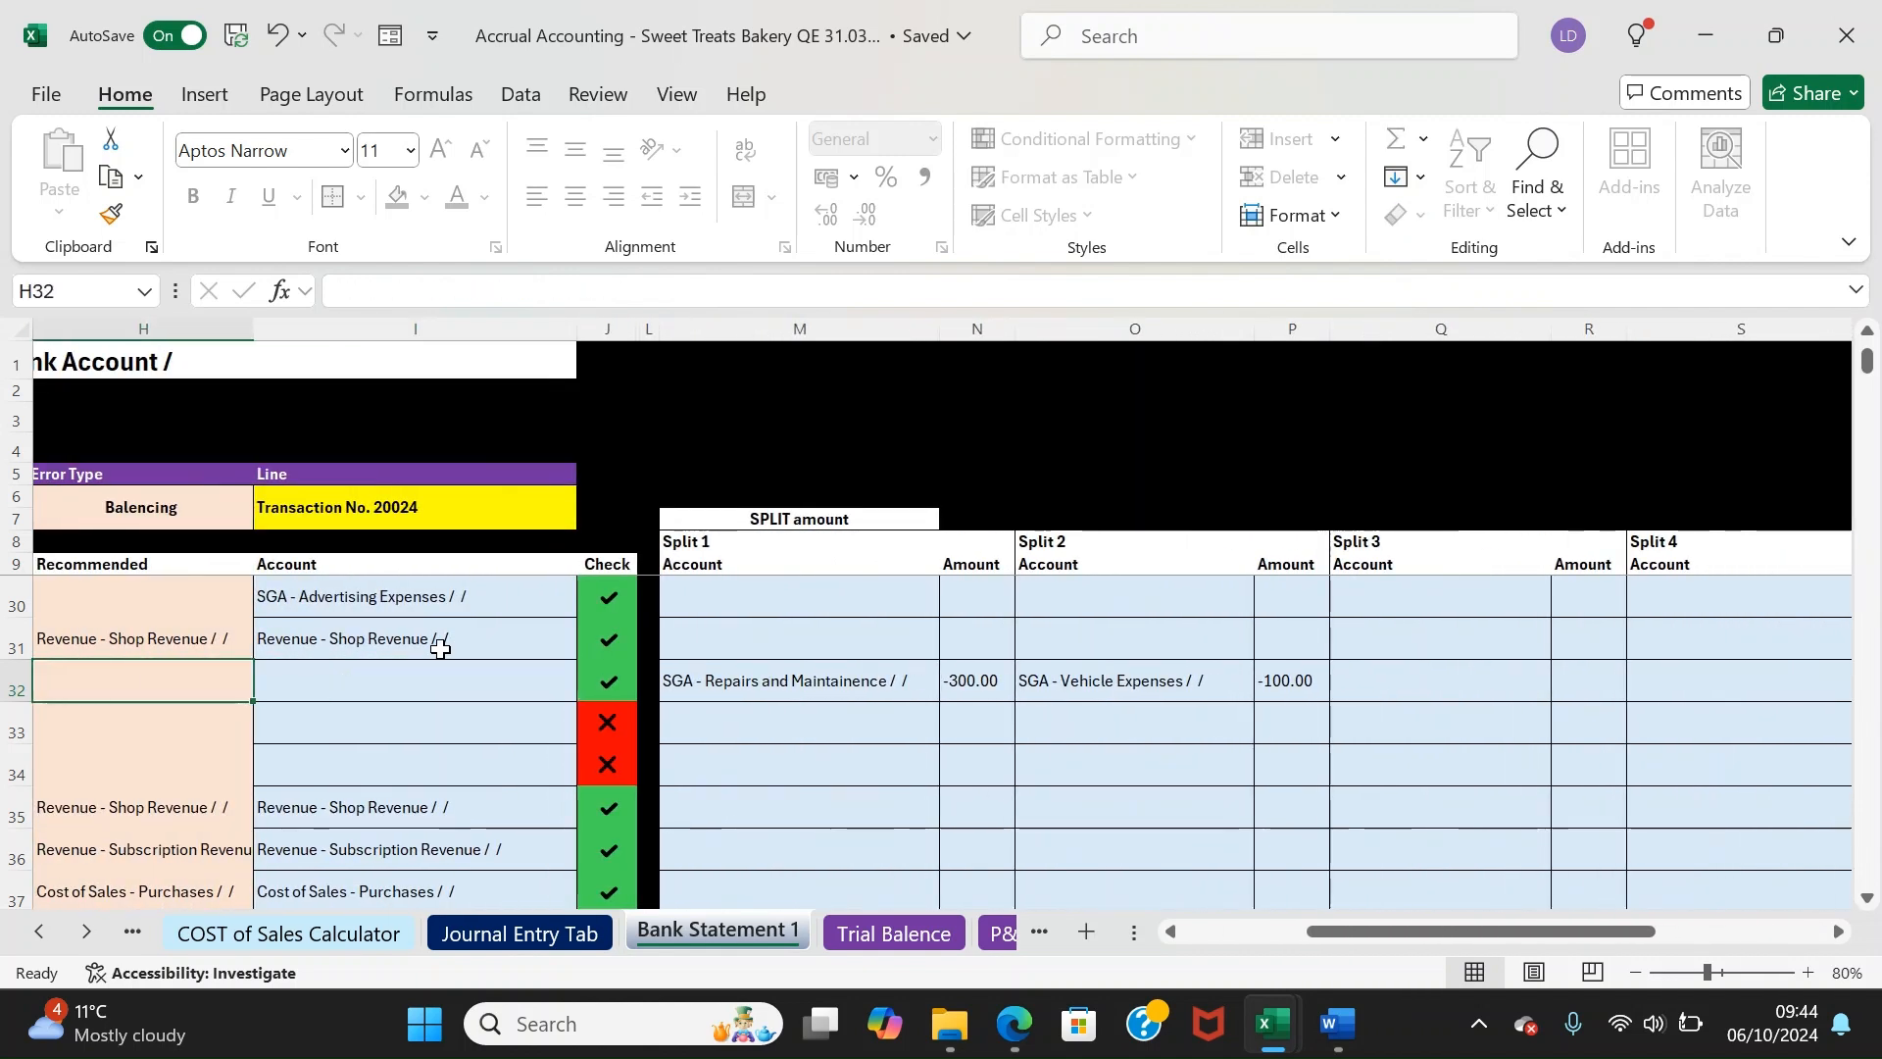
key(Left)
key(Left)
key(Left)
key(Left)
key(Left)
Code the Amazon packaging payment to Distribution Expenses - Packing Costs and the PUPLO fee to SGA - Bank fee
key(Right)
key(Down)
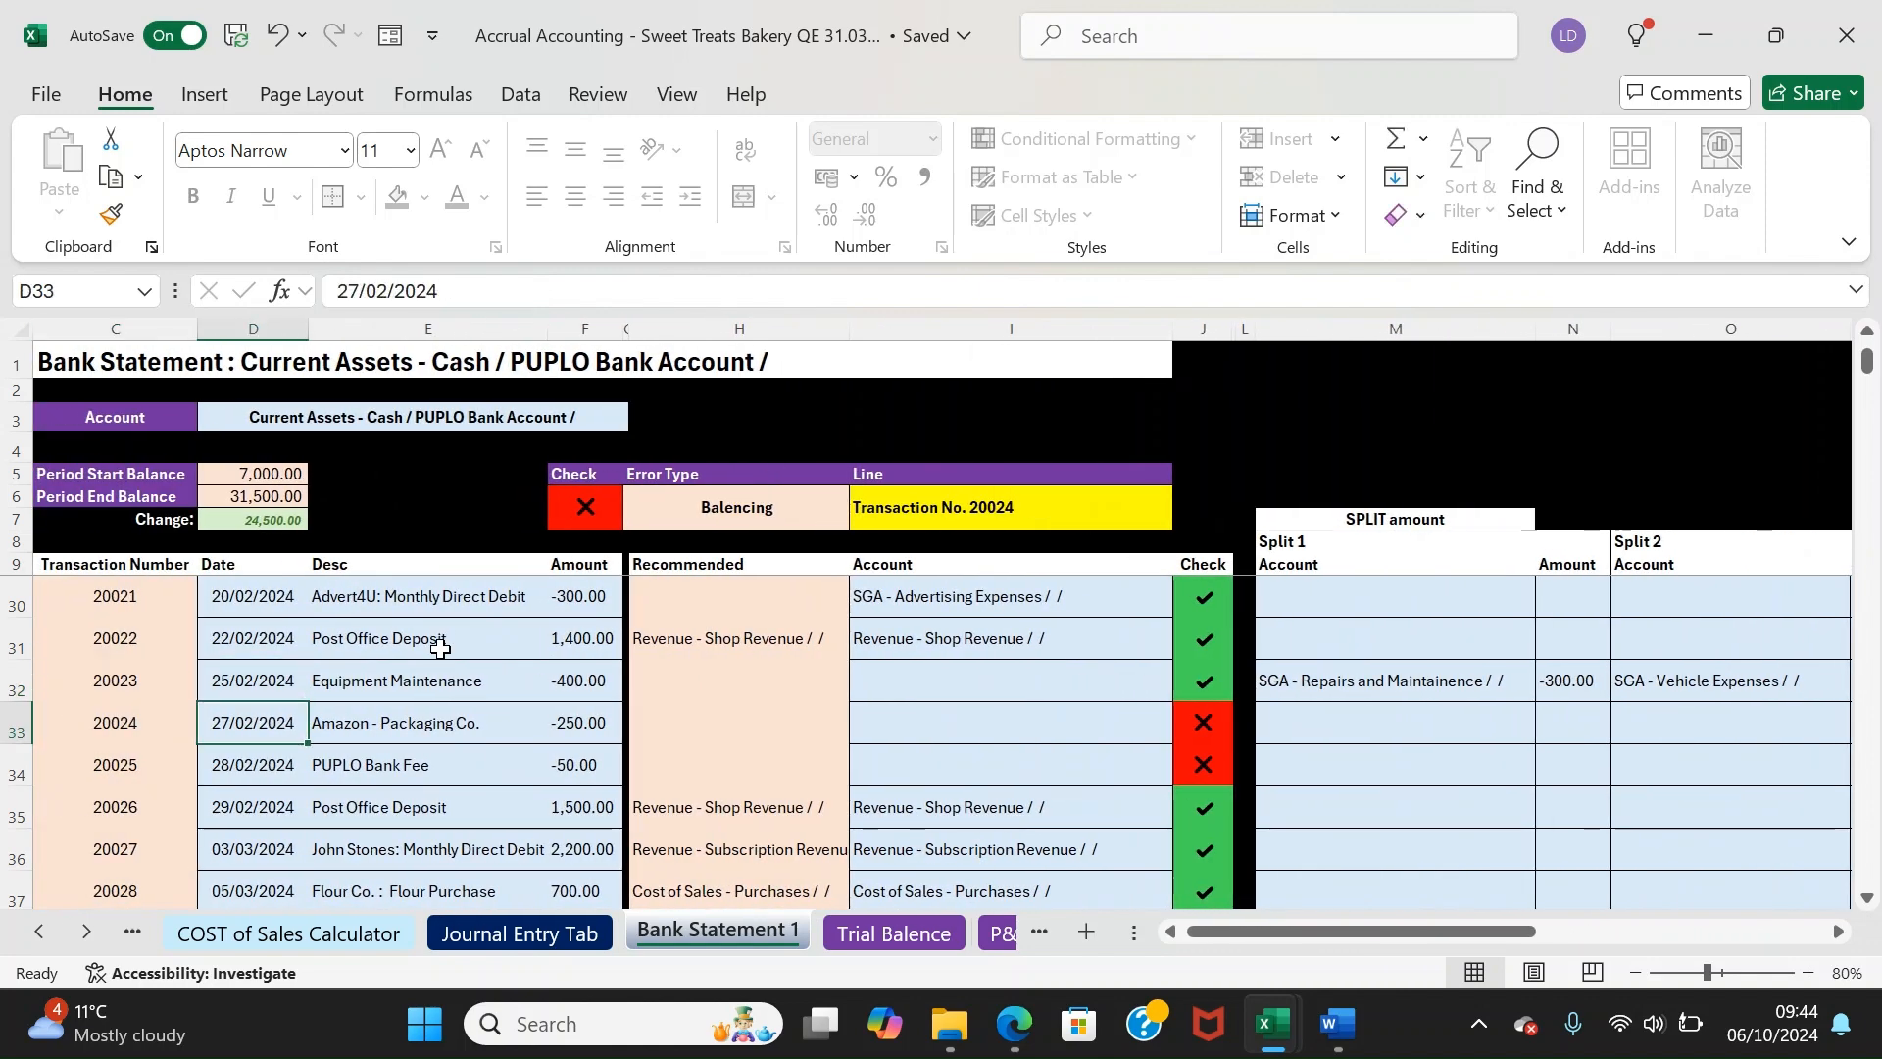
key(Right)
key(Right)
key(Right)
key(Right)
key(Right)
text(pack)
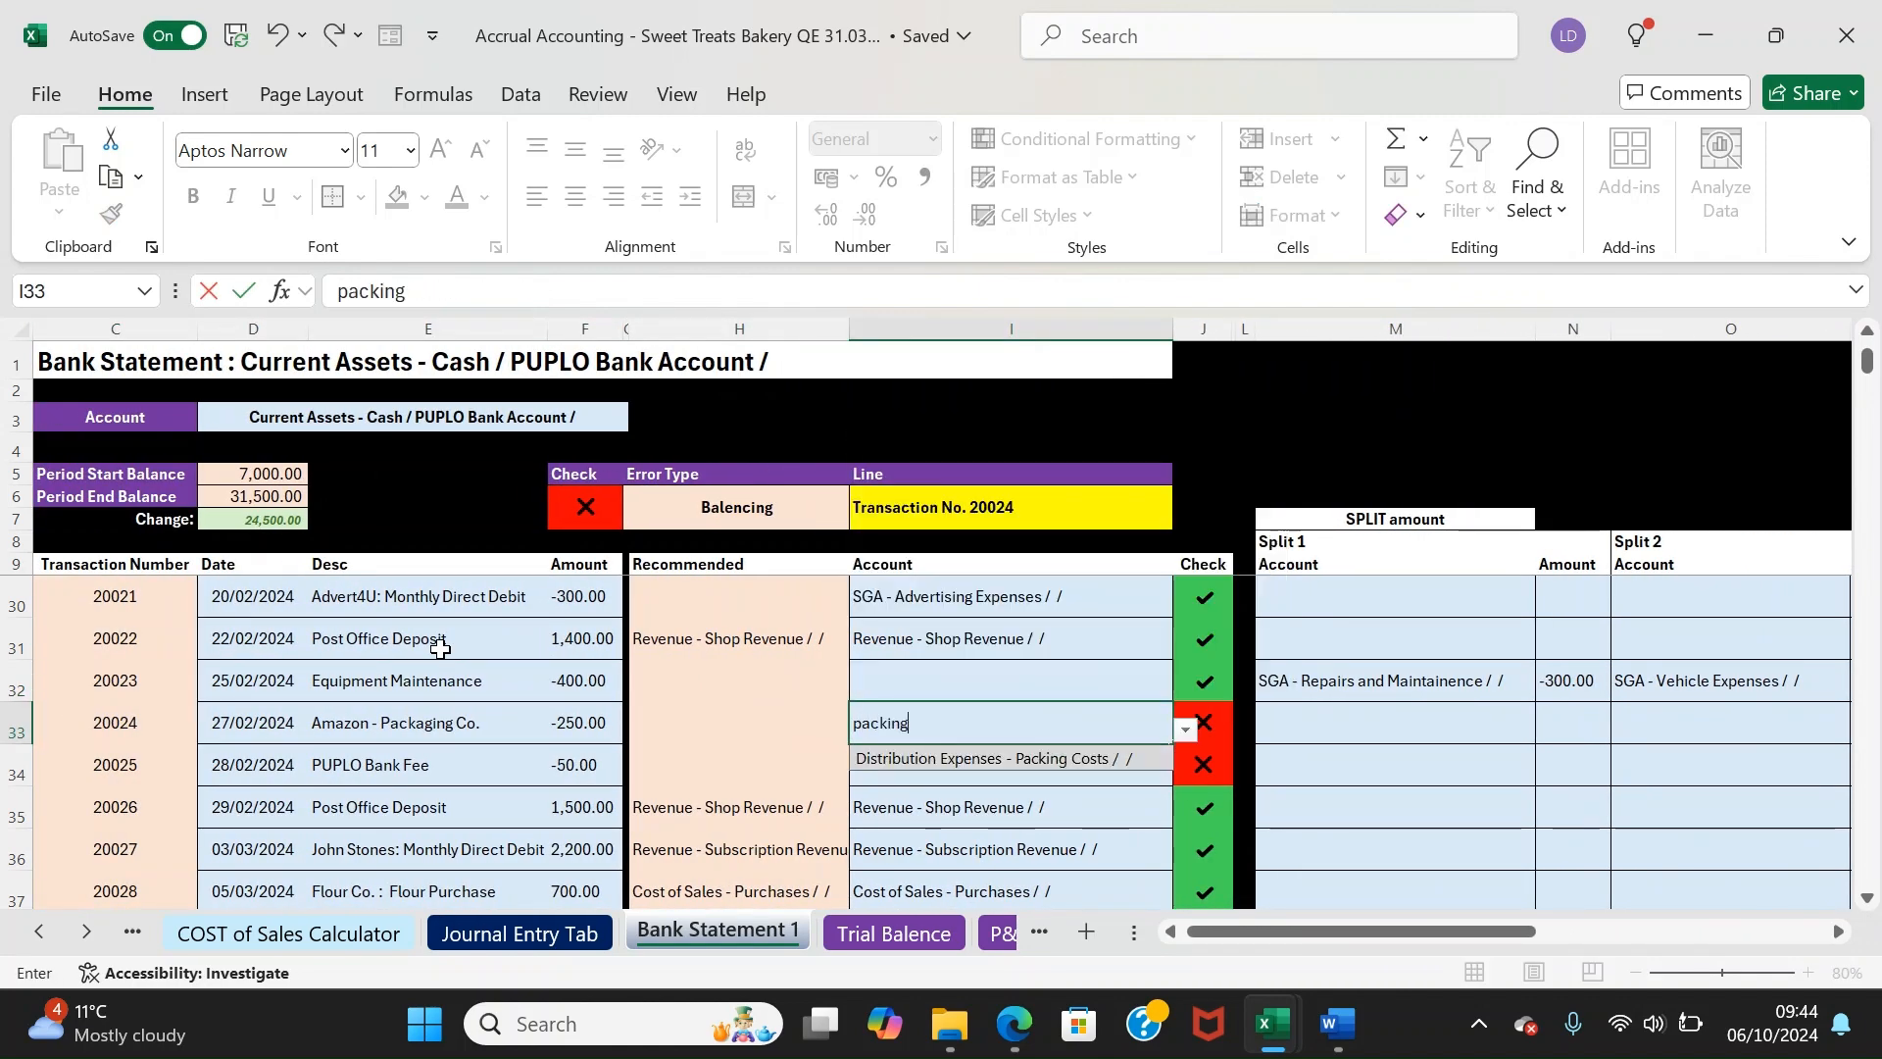
key(Down)
key(Return)
text(bank)
key(Down)
key(Down)
key(Down)
key(Down)
key(Down)
key(Return)
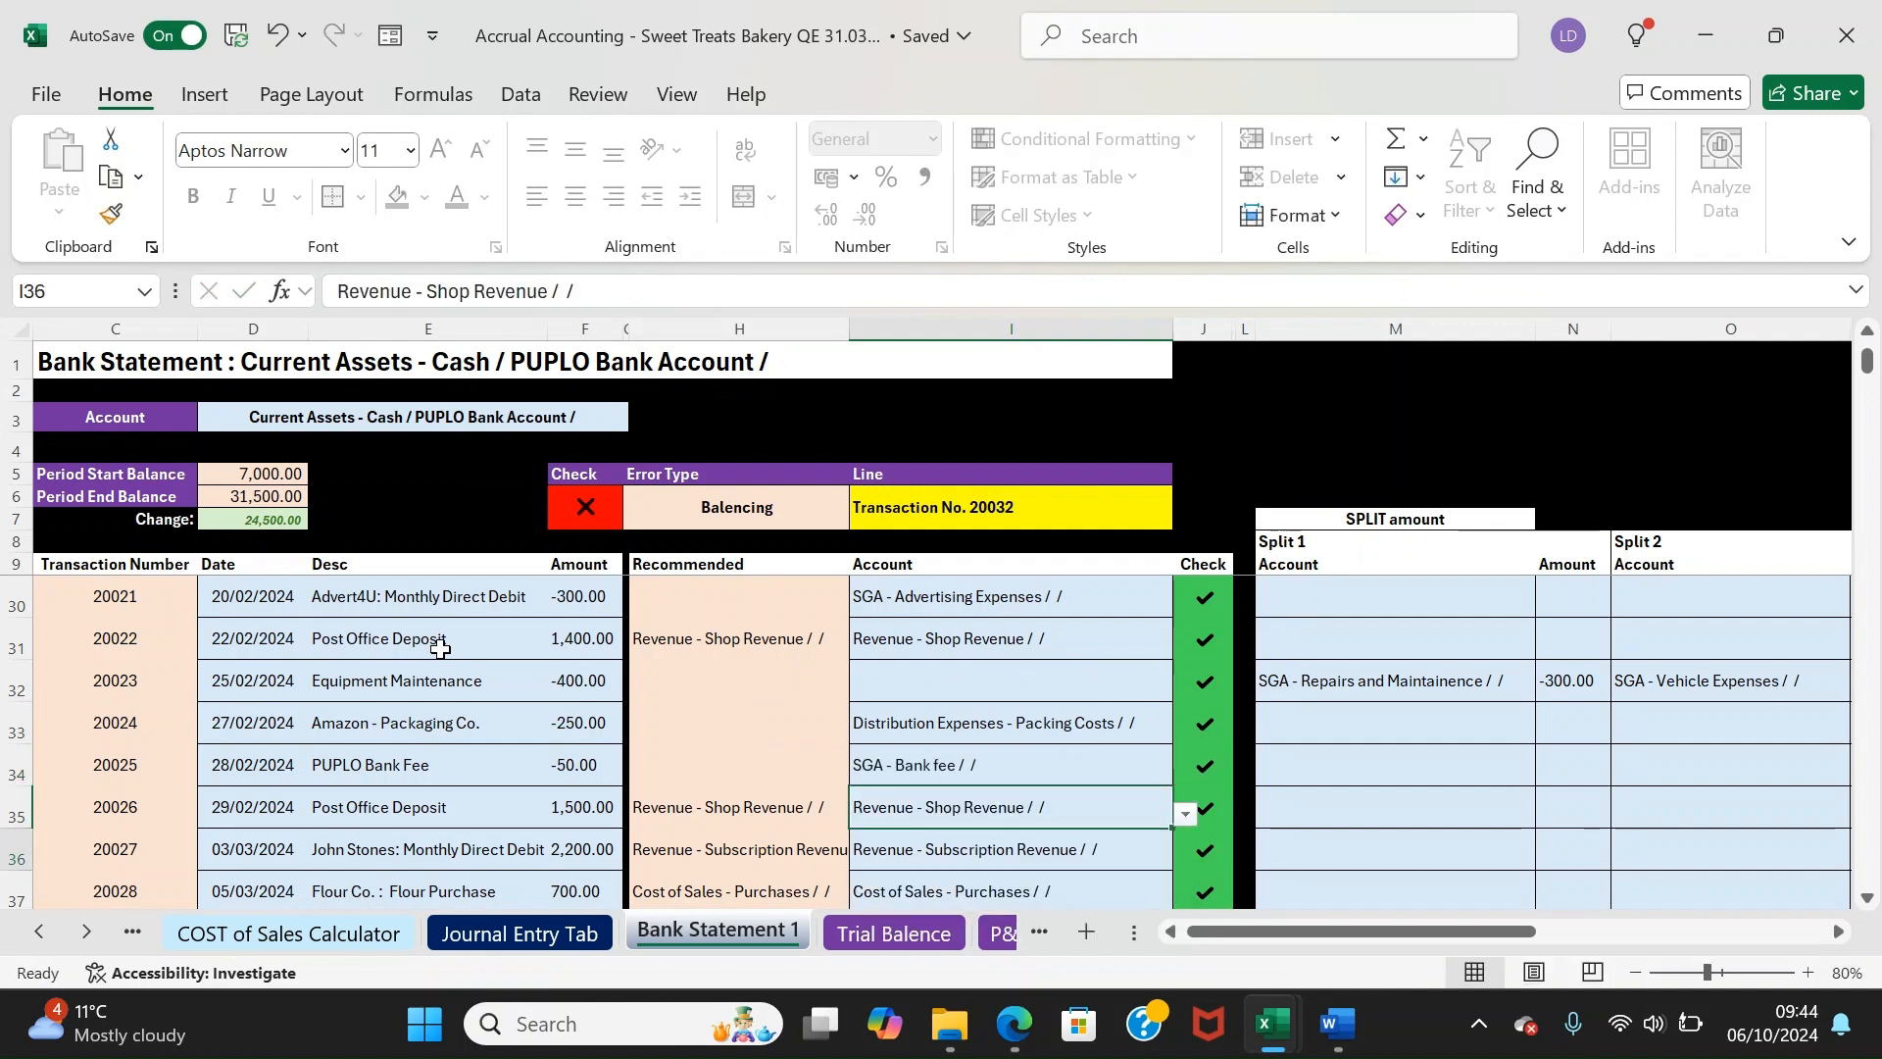
Code 20032 to Fixed Assets - Plant and Equiptment, the payroll transfer to SGA - Payroll, and 20034 to Subscription Revenue
key(Down)
key(Down)
key(Down)
key(Down)
key(Down)
key(Down)
text(e)
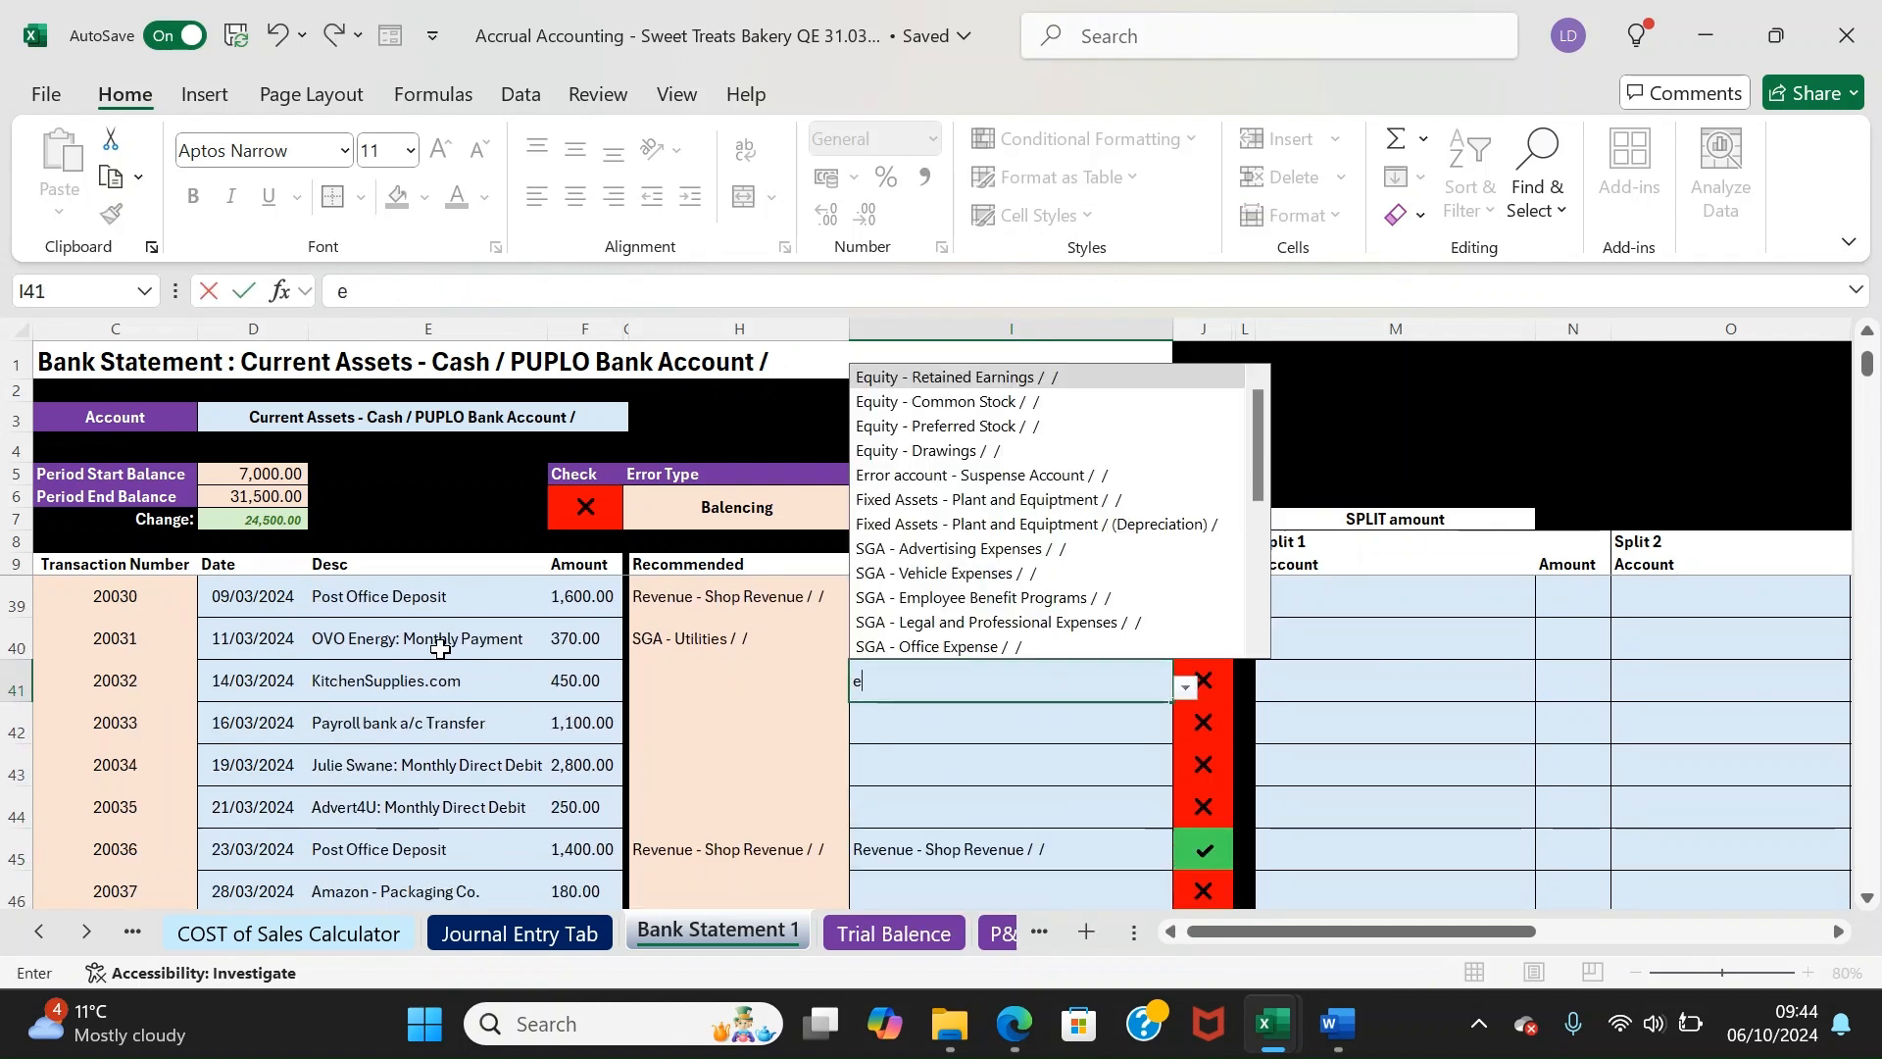
text(quip)
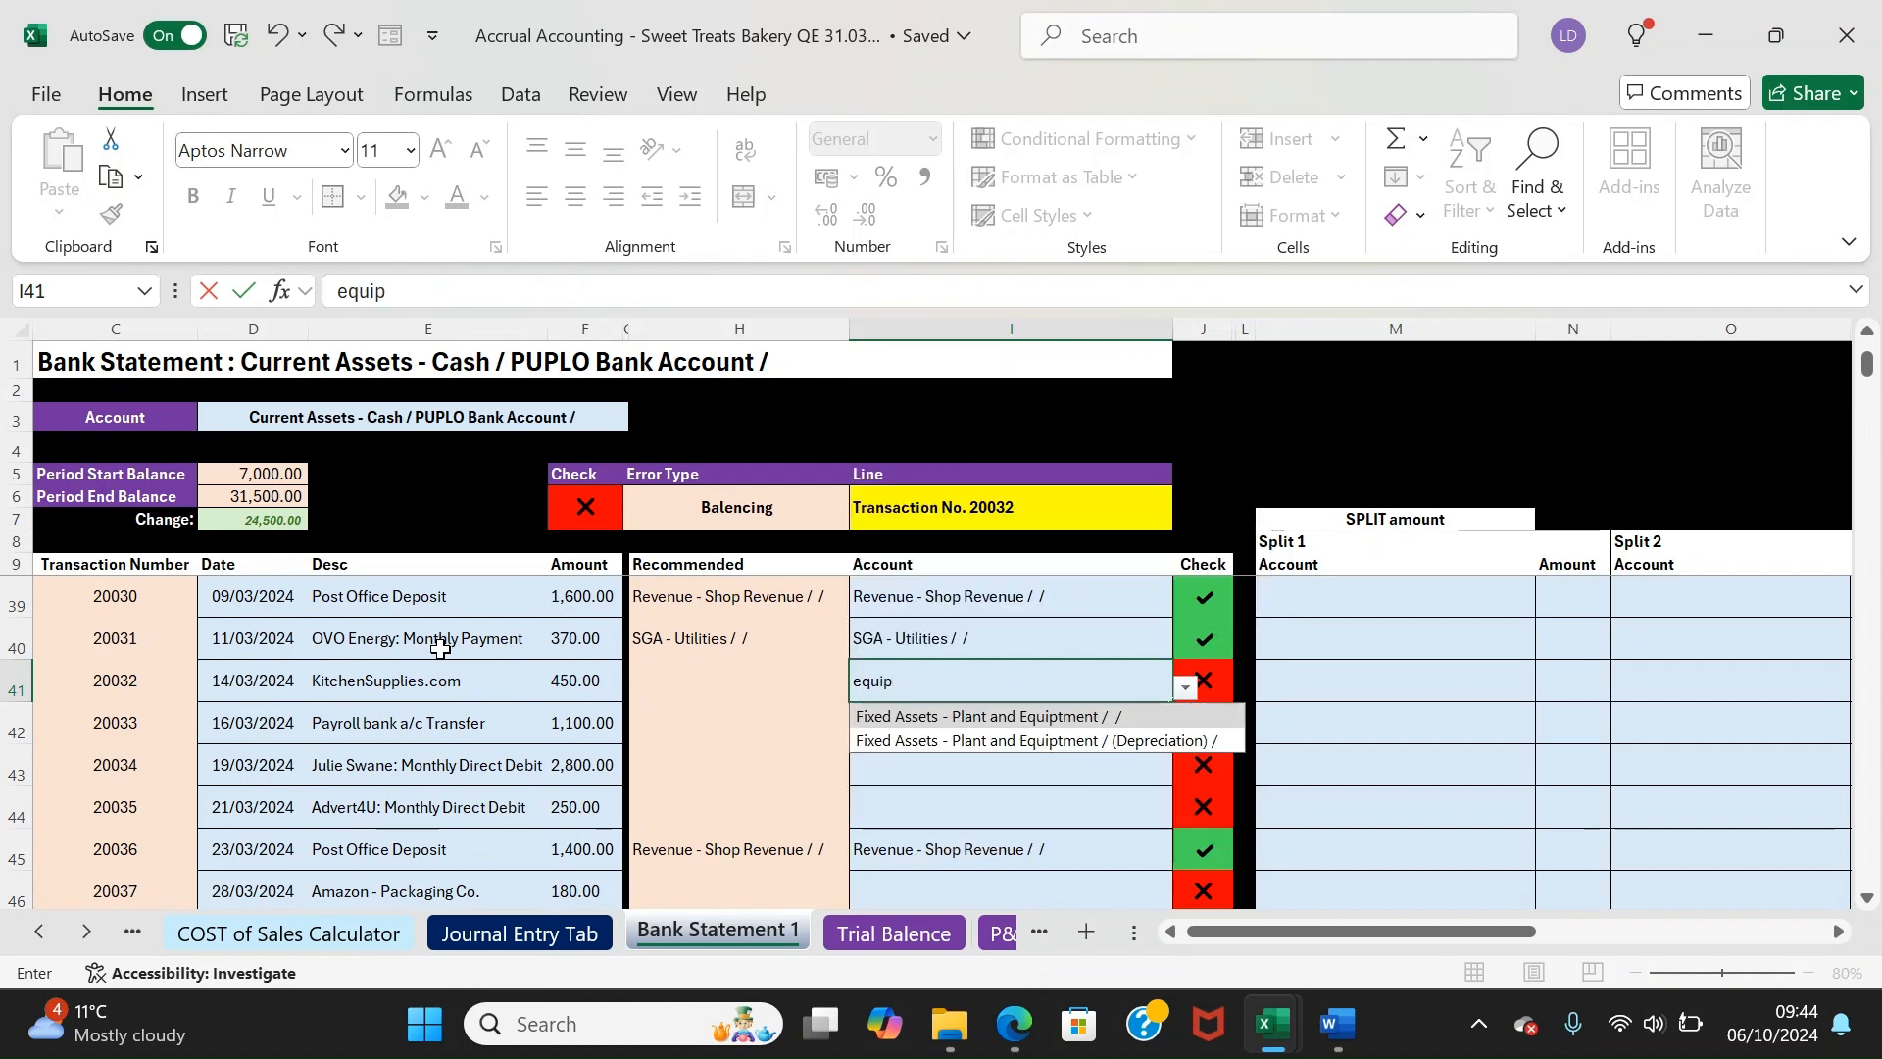
key(Return)
text(payrol)
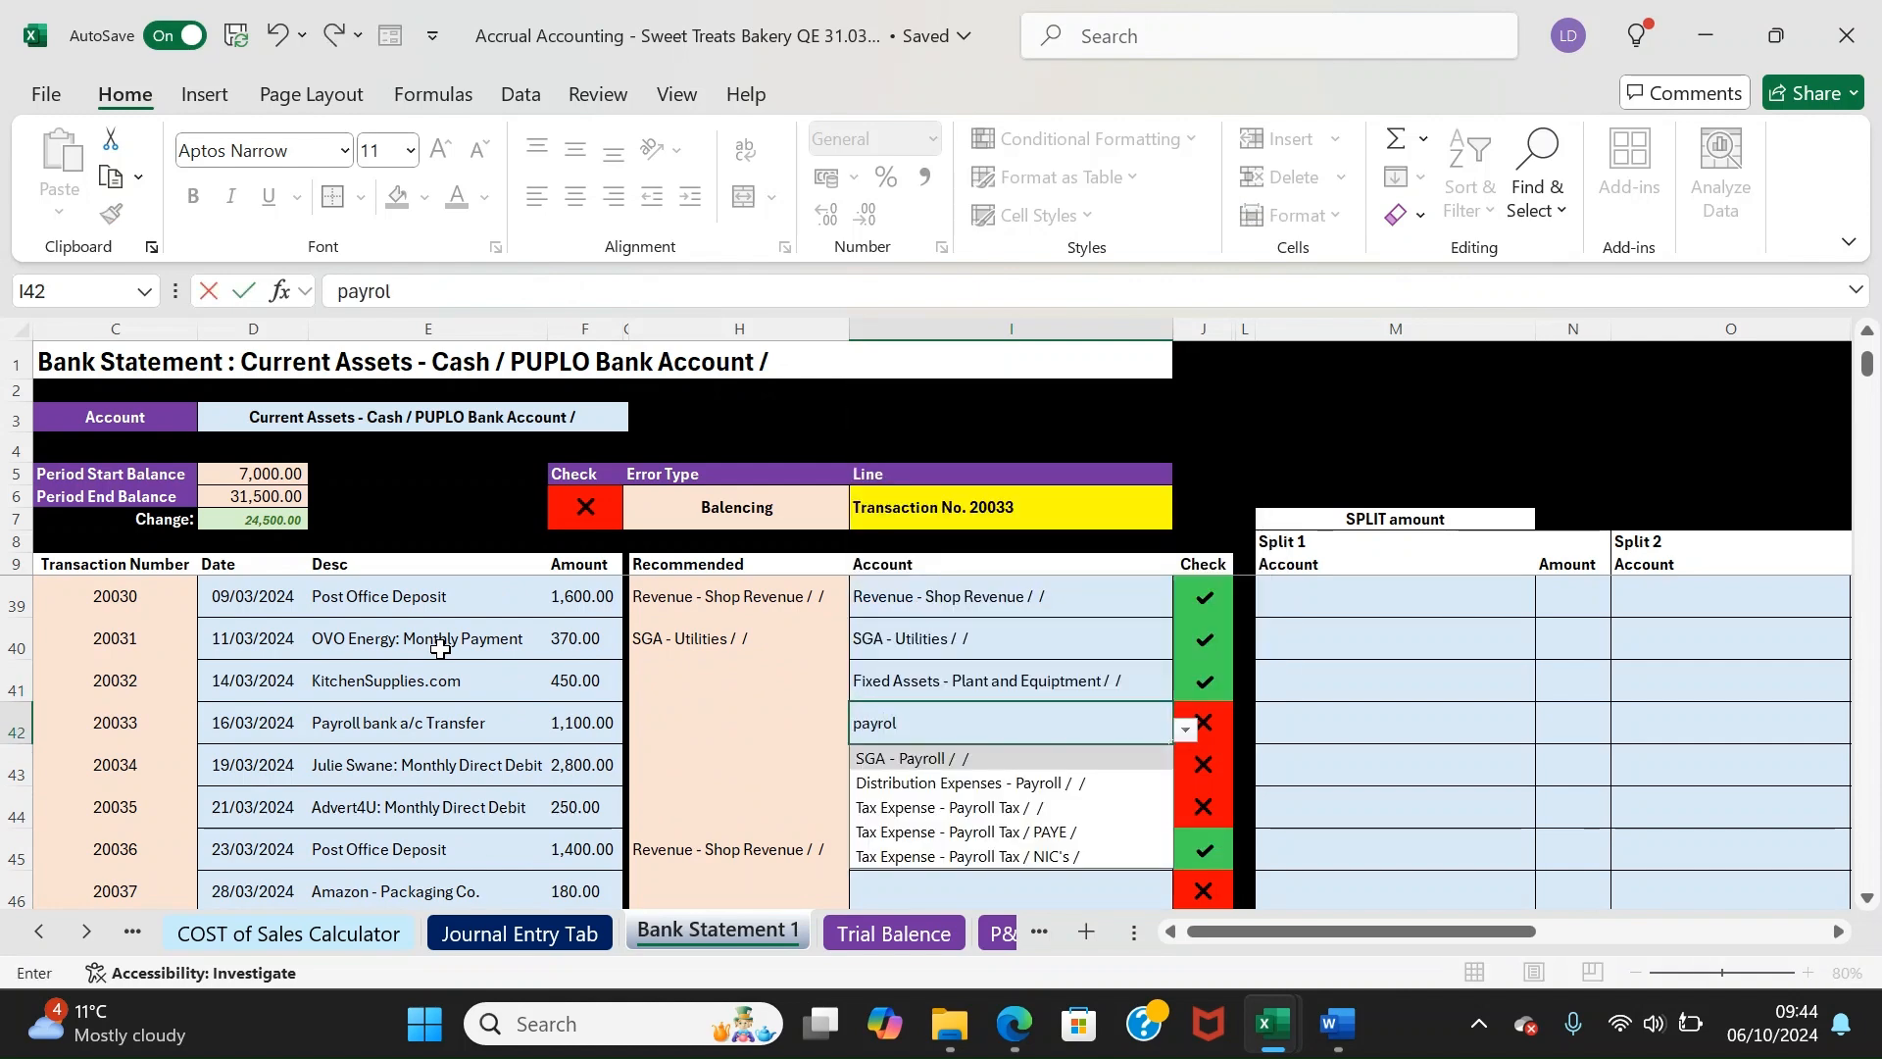
key(Return)
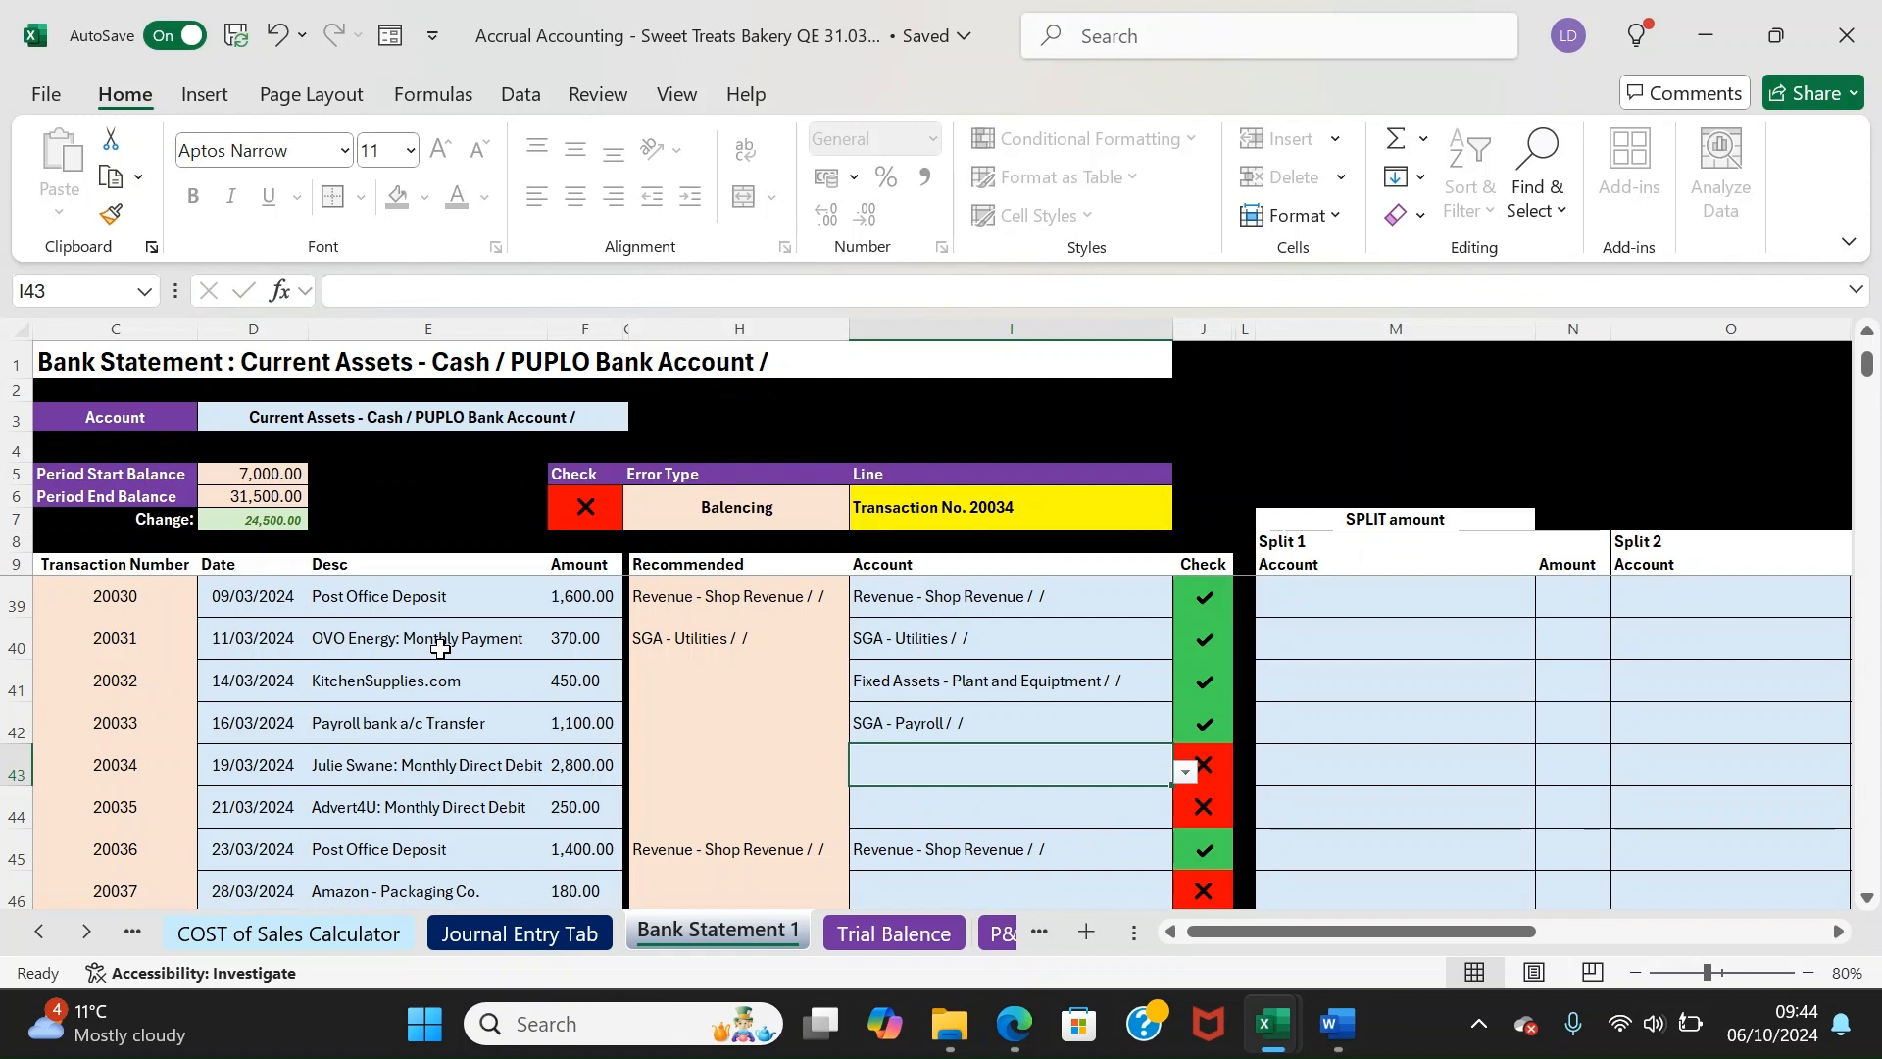
text(subscripti)
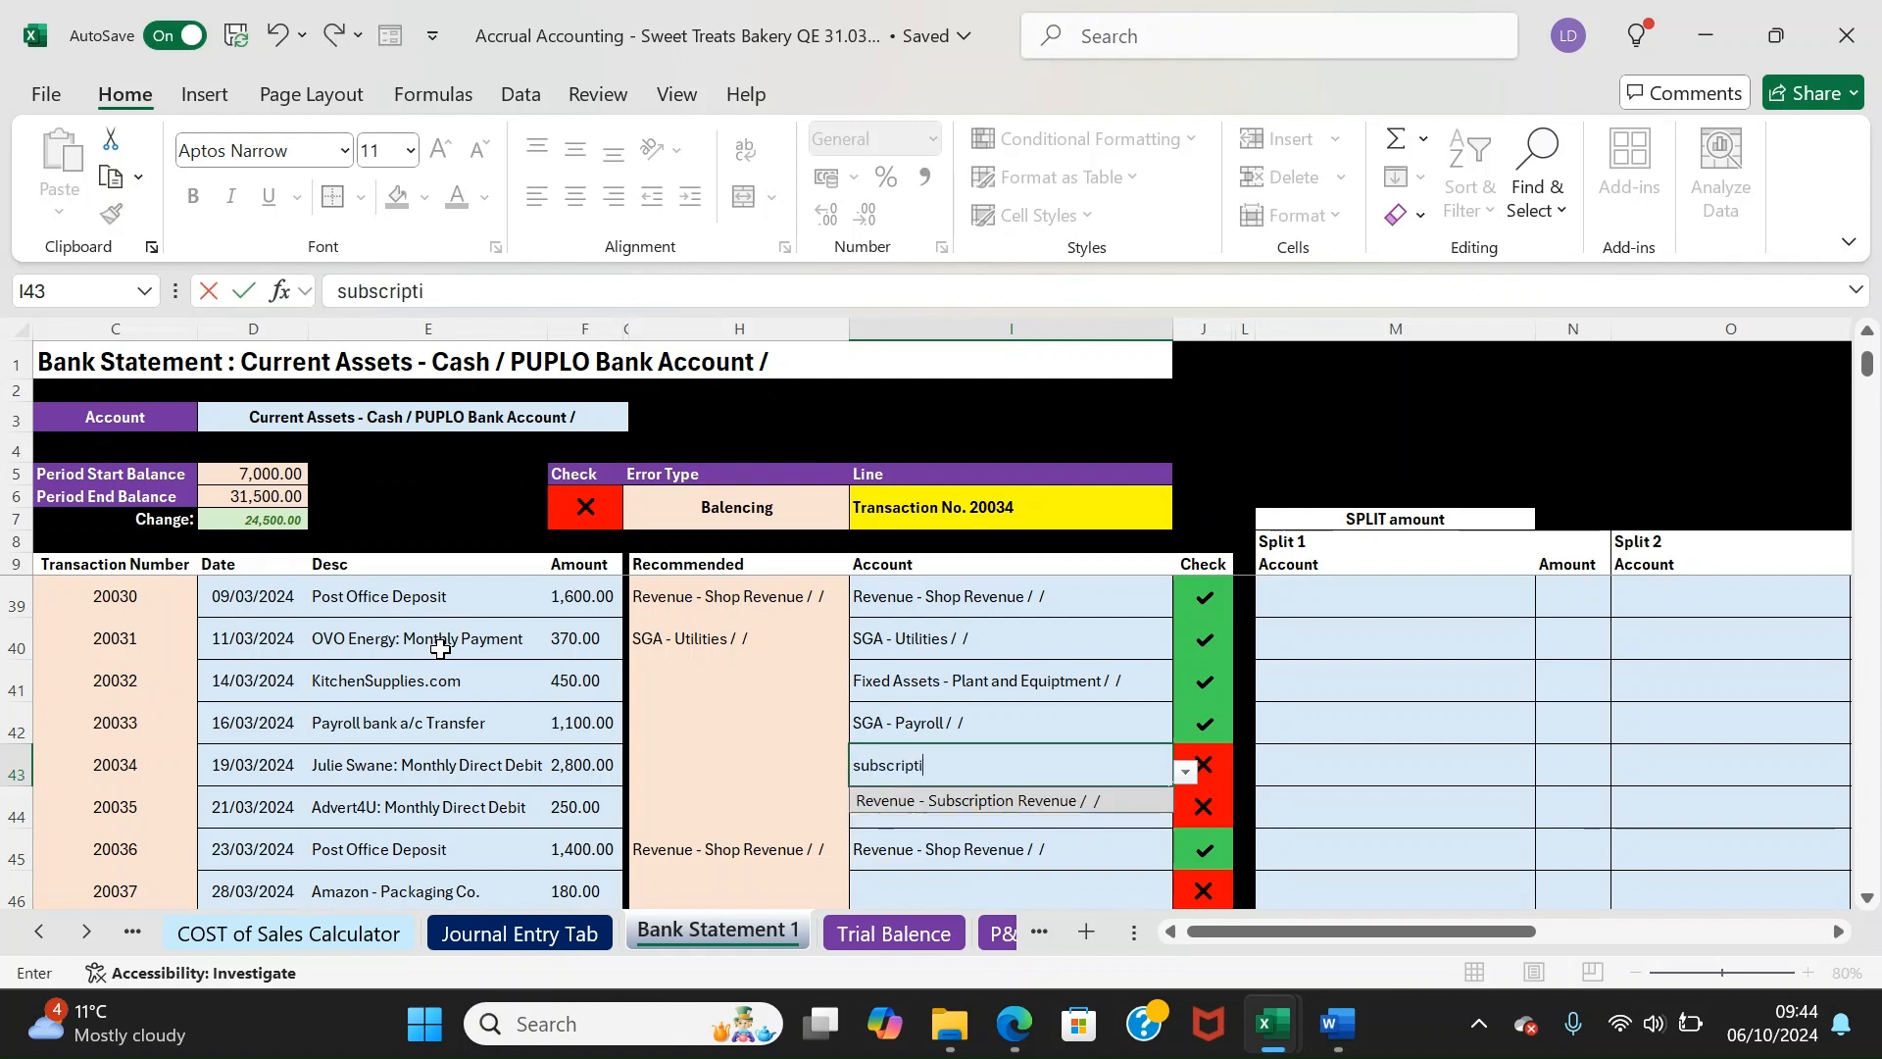
key(Return)
Code the next transaction to Advertising, 20037 to Packing Costs and 20038 to SGA - Bank fee
text(ad)
key(Return)
key(Return)
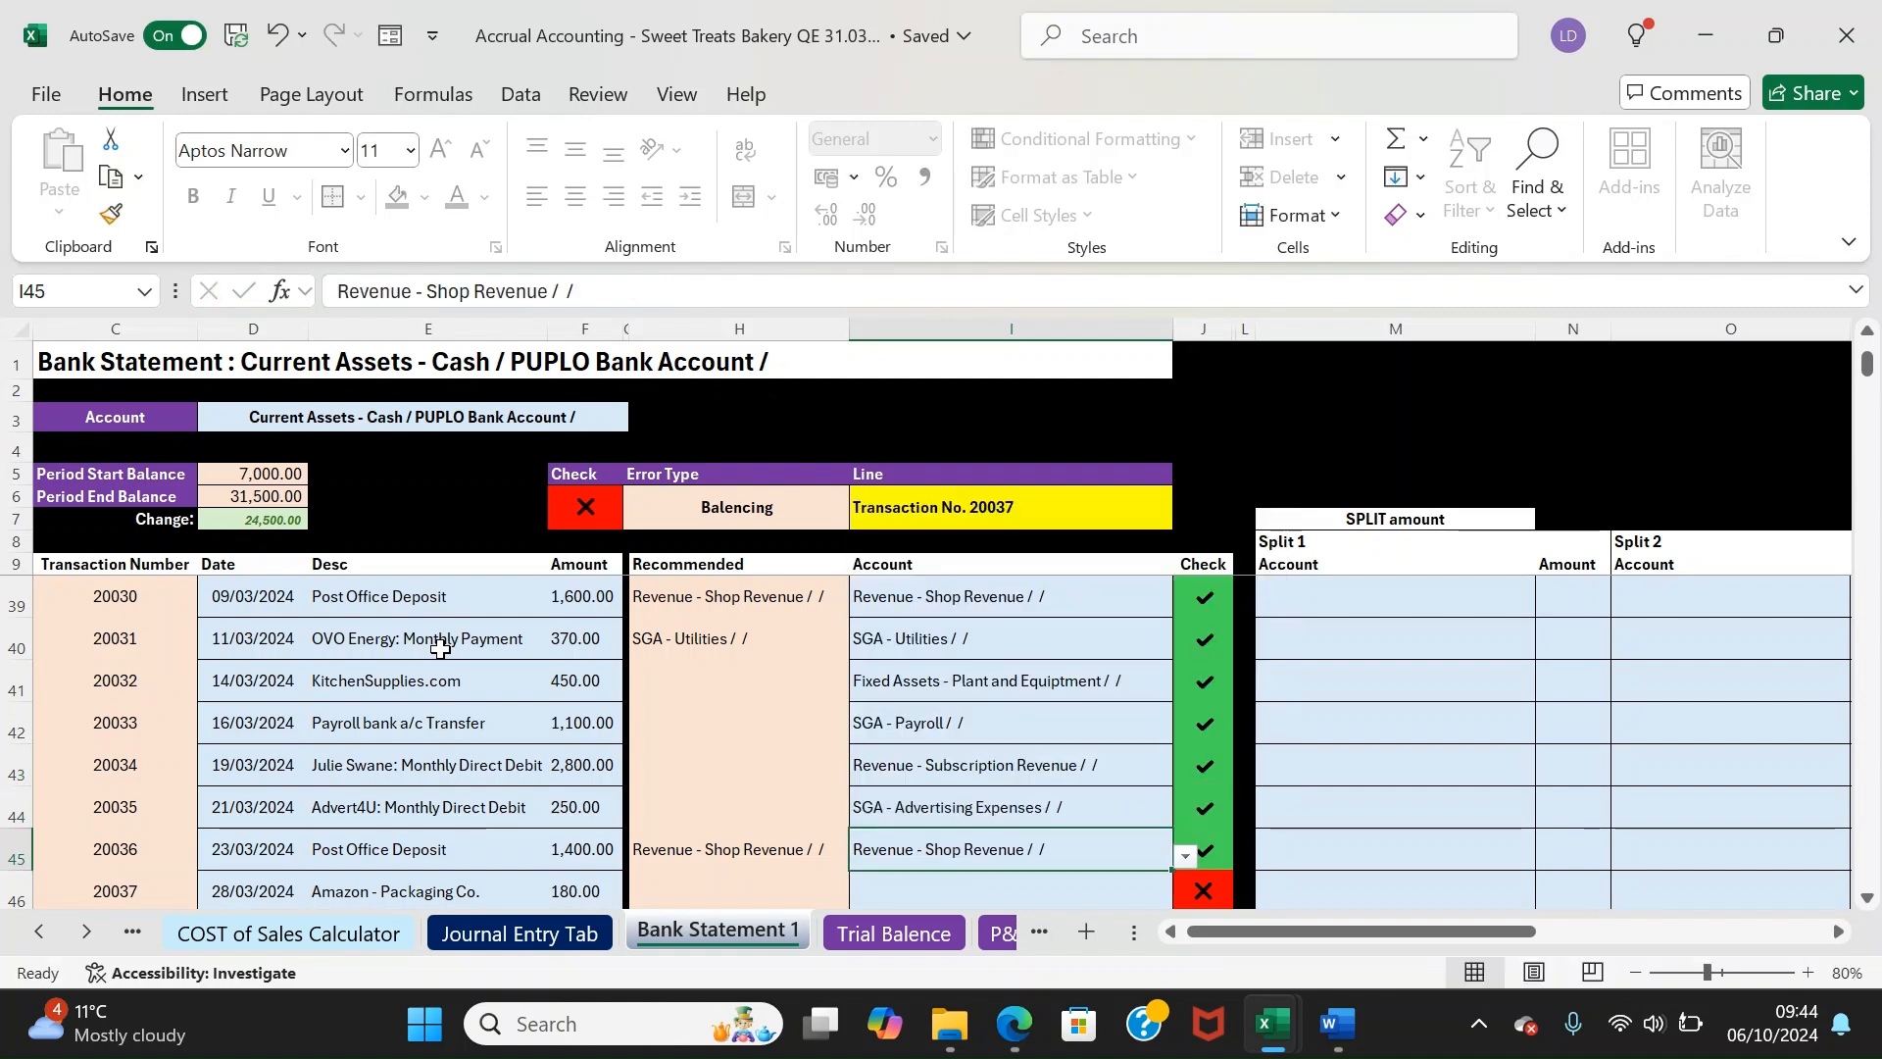
text(packing)
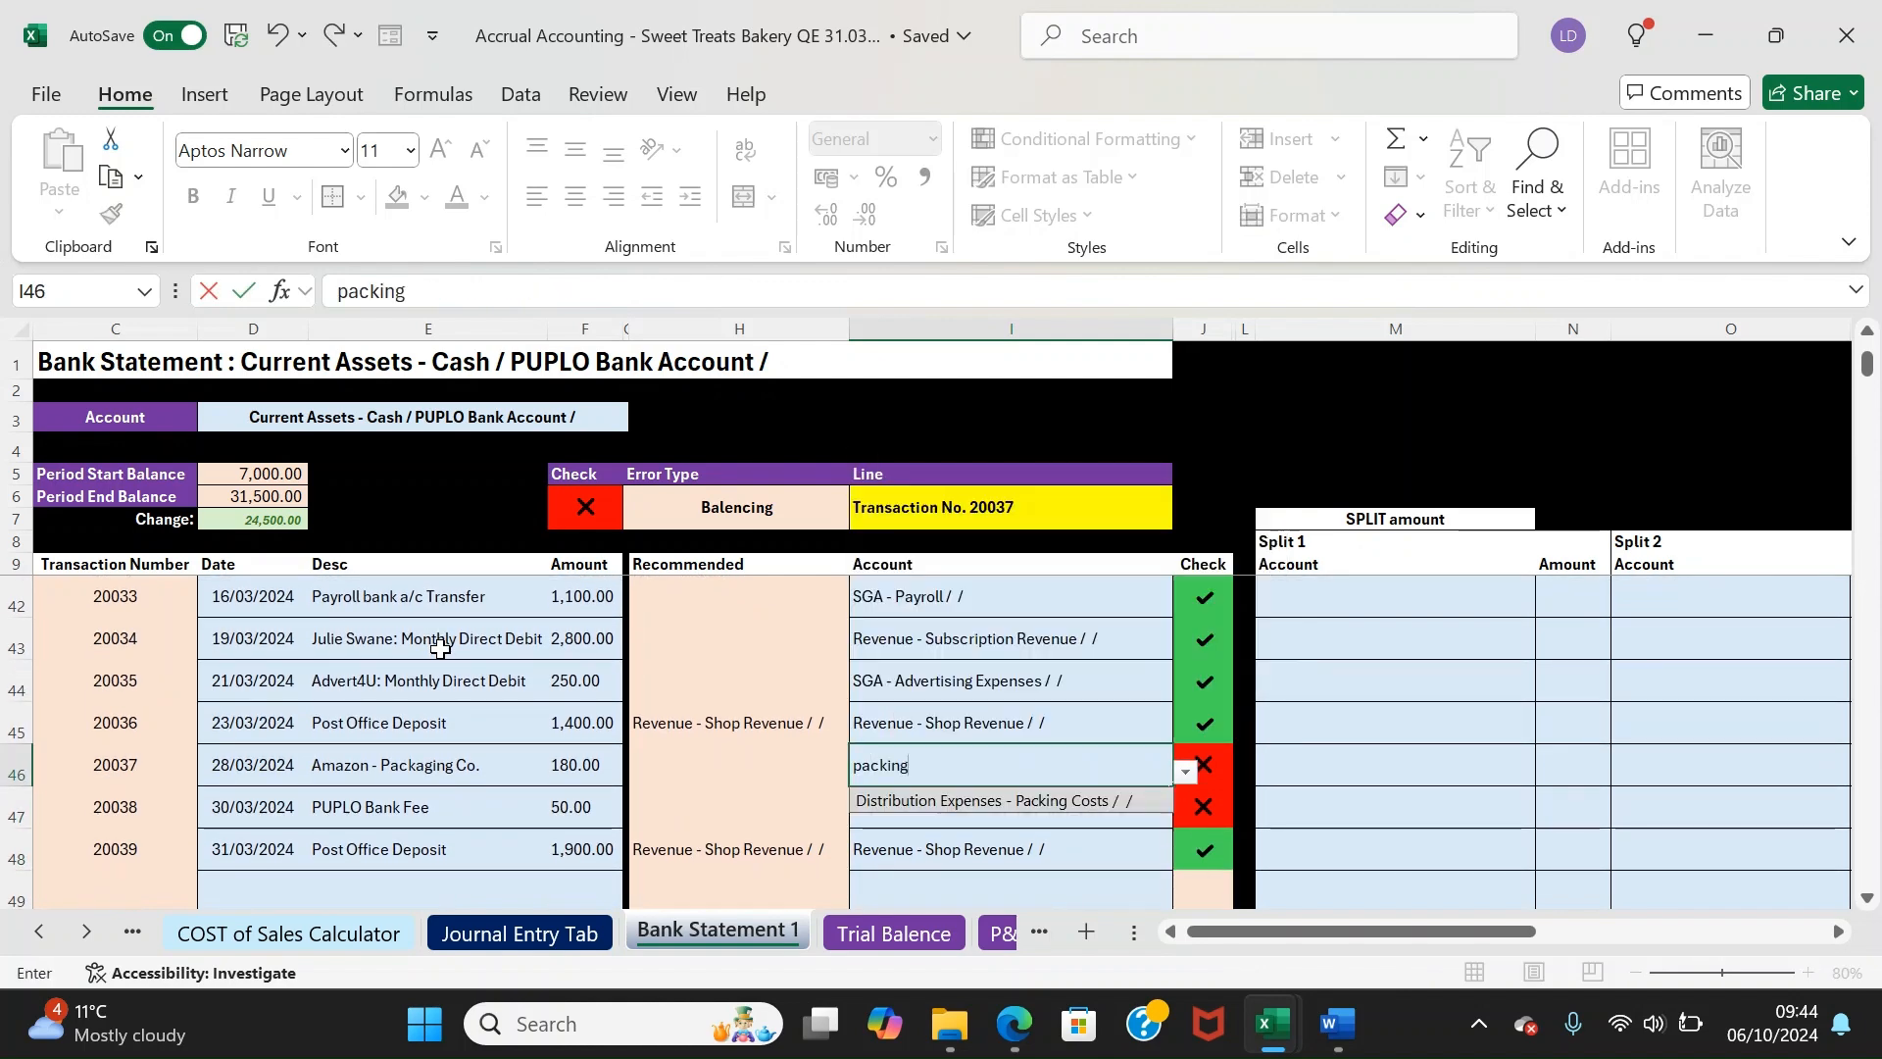
key(Return)
text(bank fee)
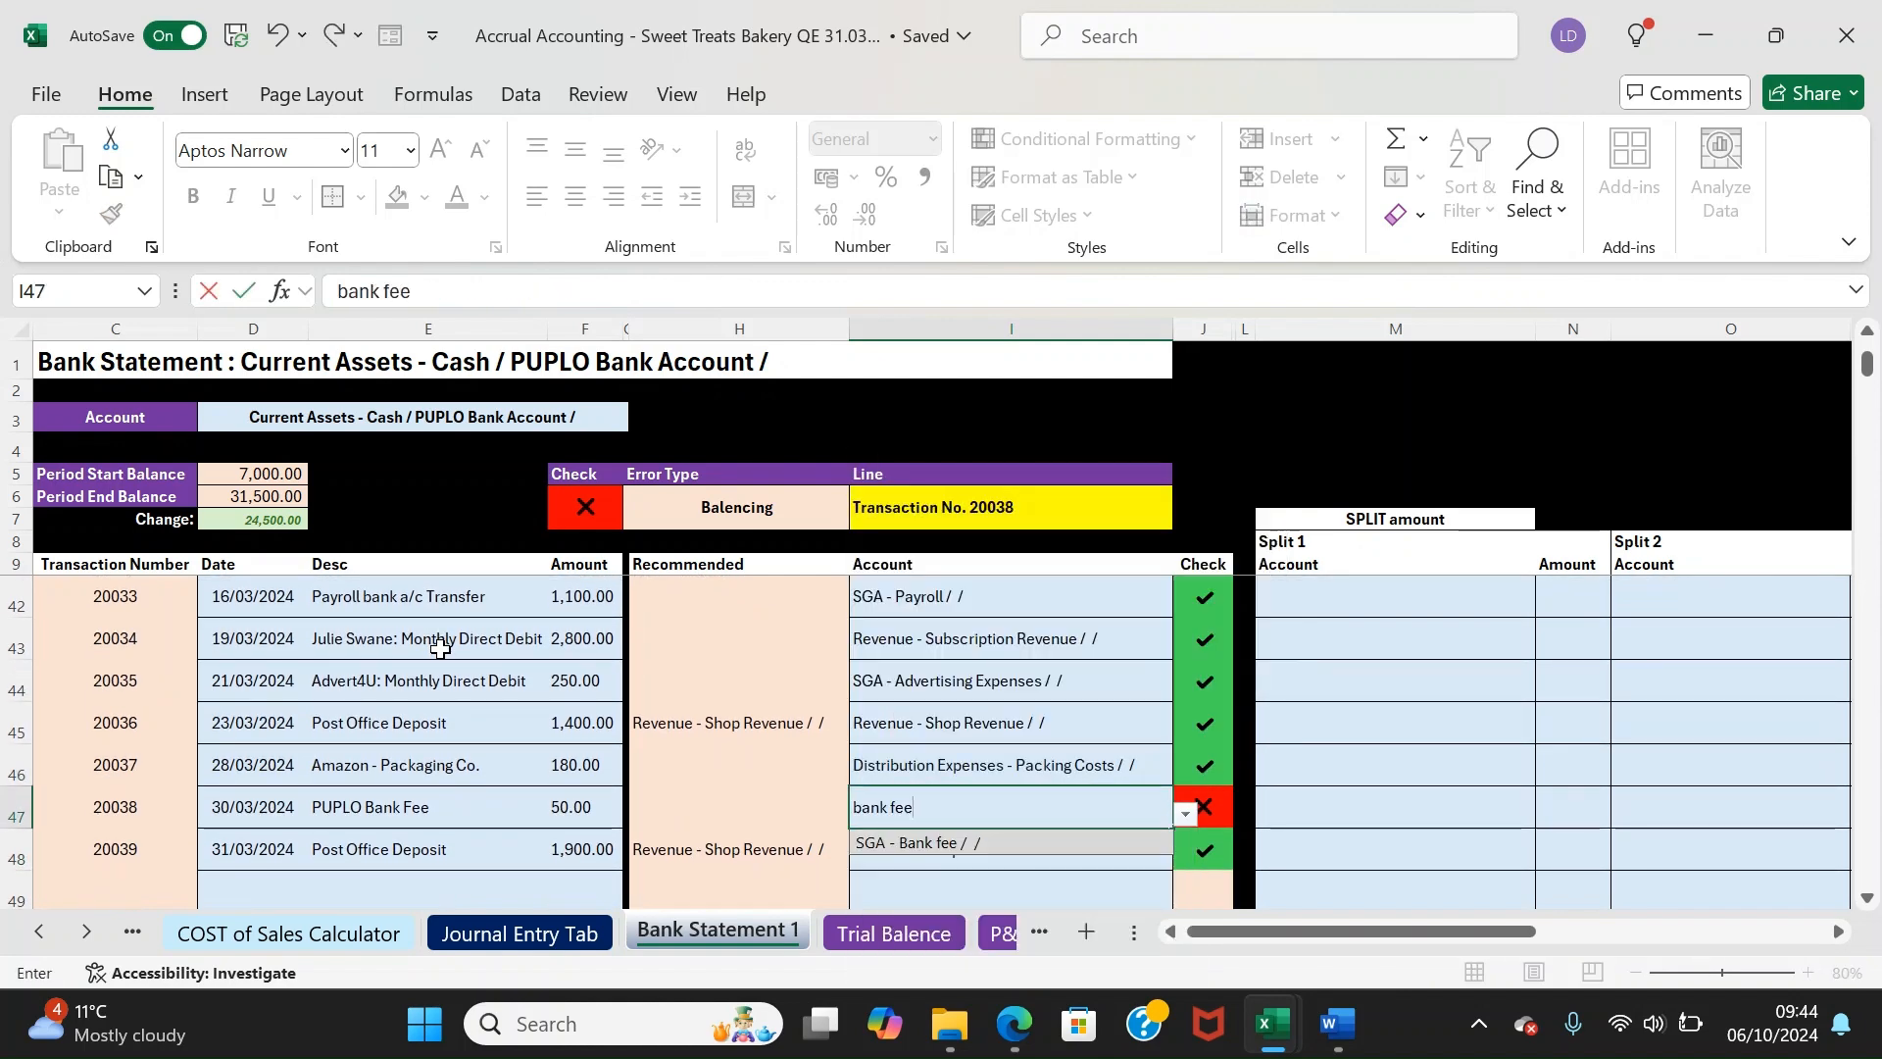
key(Return)
Check that the new rows and the statement's overall balance check now pass with no errors
key(Down)
key(Down)
key(Up)
key(Up)
key(Up)
key(Up)
key(Up)
key(Up)
key(Right)
key(Down)
key(Down)
key(Down)
key(shift+Down)
drag(591, 482, 651, 526)
click(693, 508)
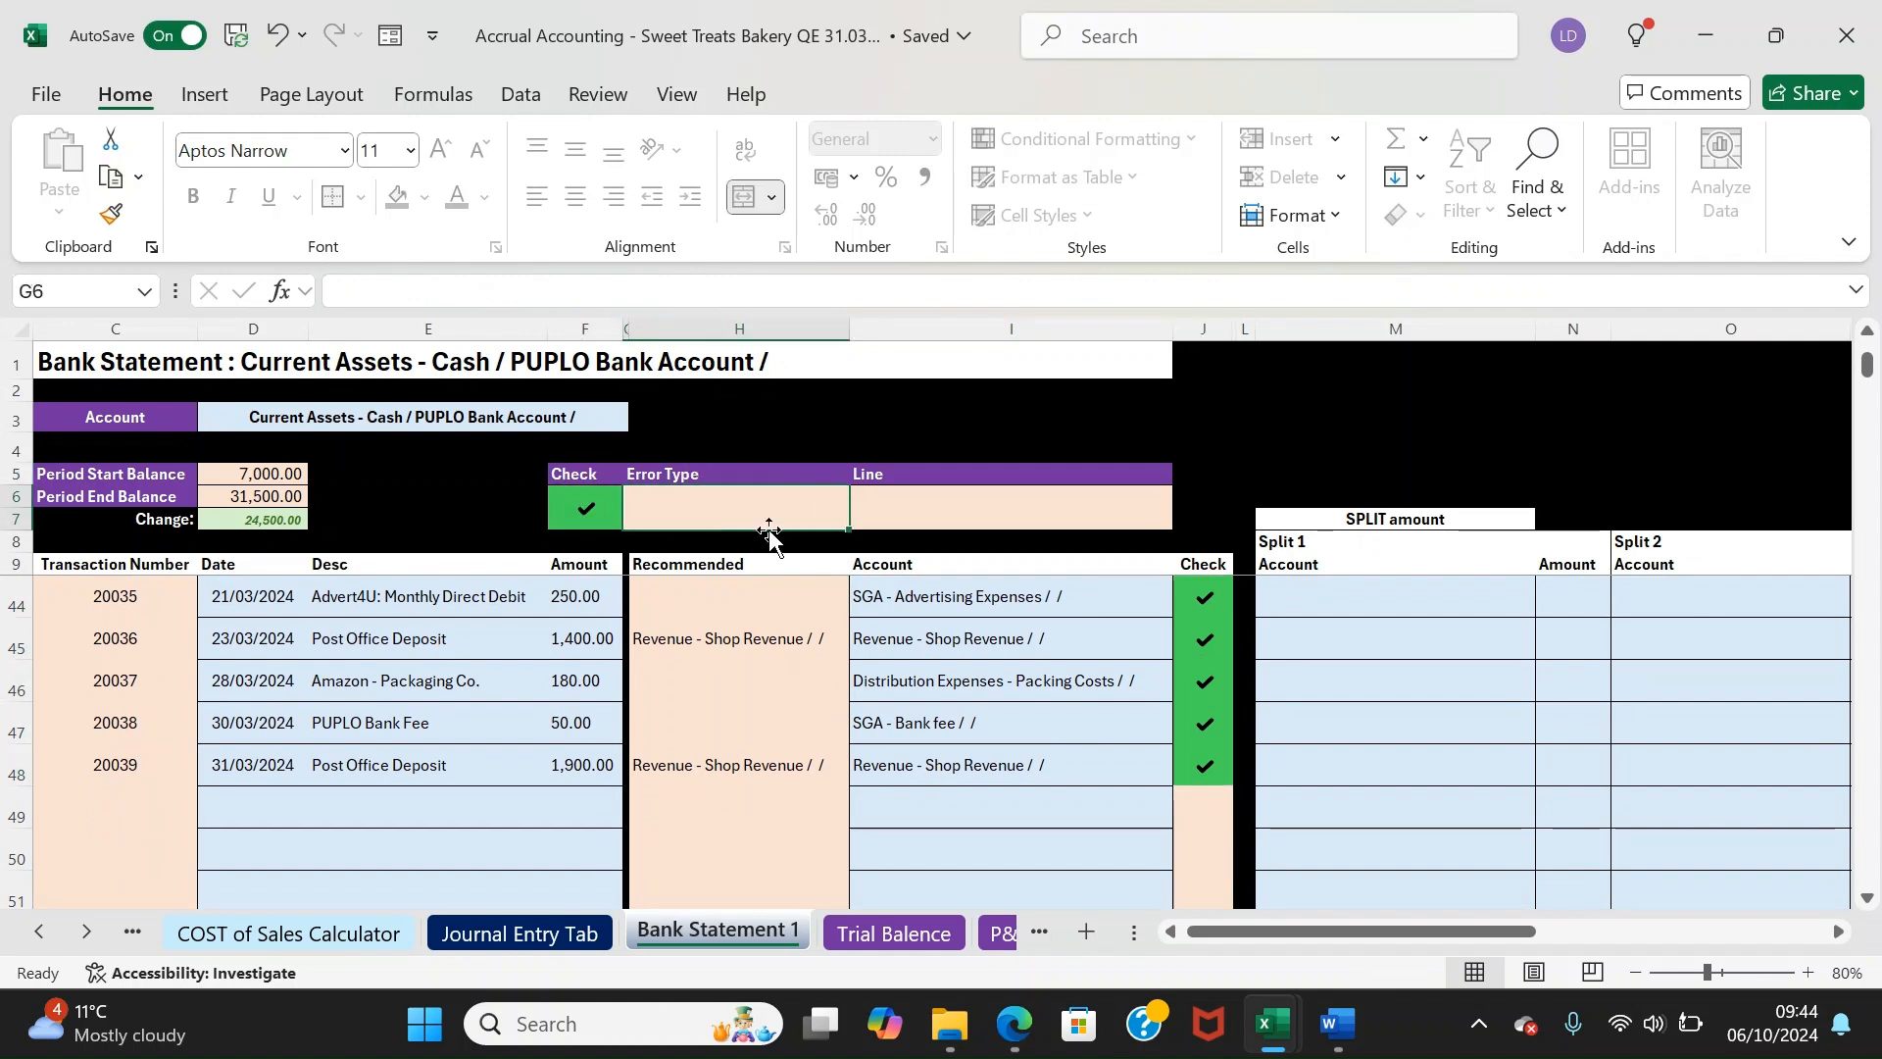
click(900, 509)
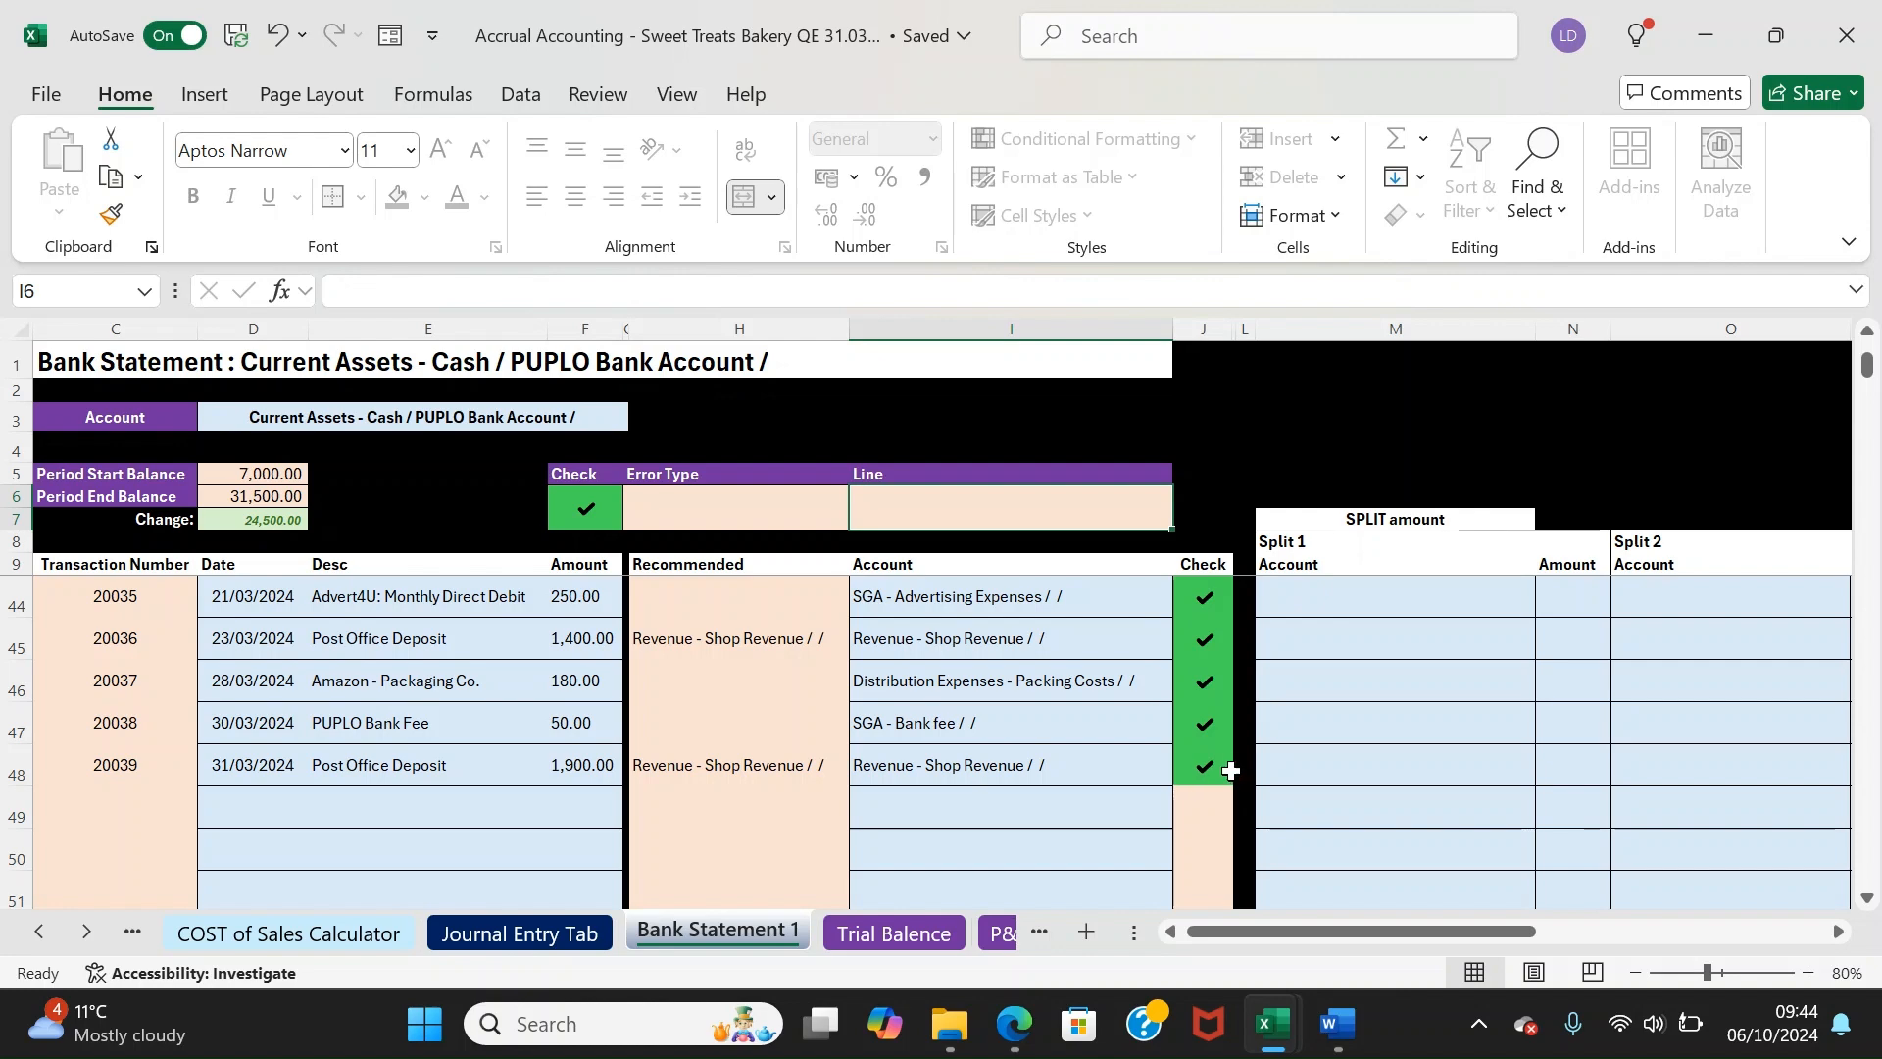
On the Trial Balence sheet, review the credit formulas, March balance check and refresh reminder
click(849, 930)
click(794, 644)
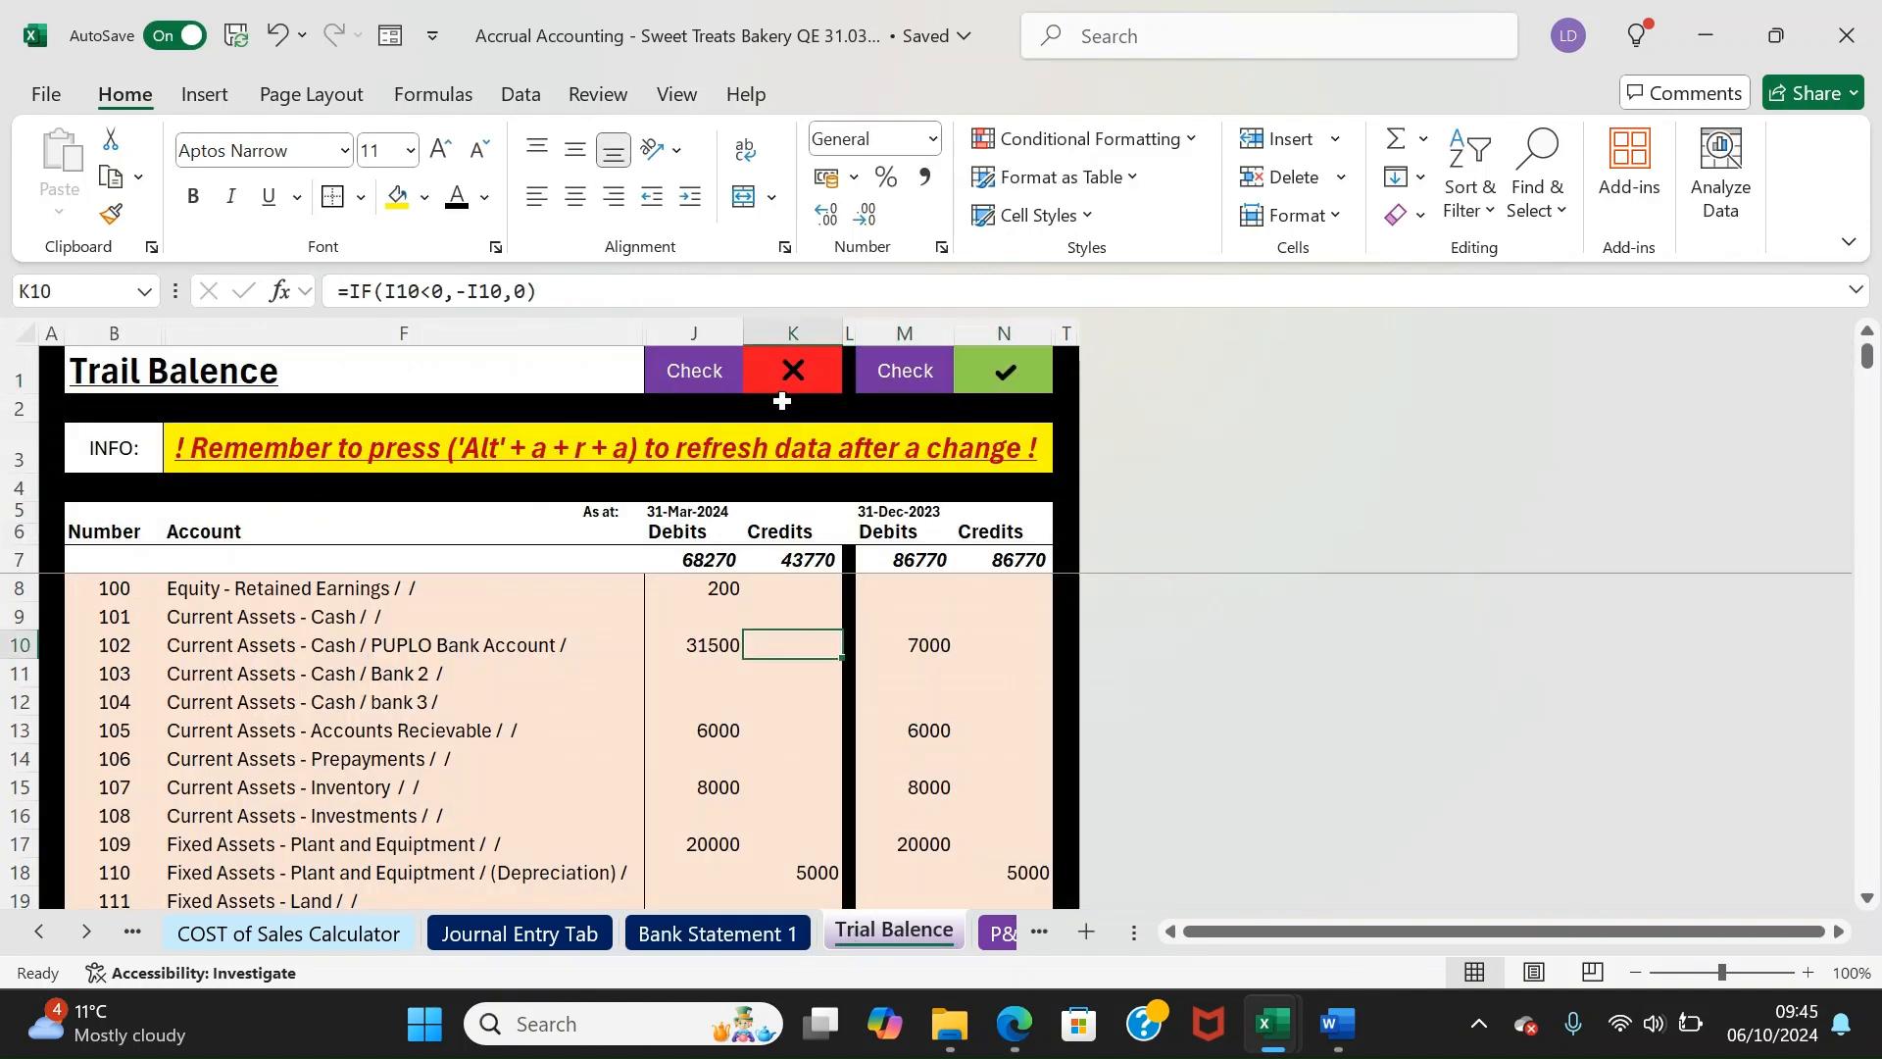
click(774, 372)
click(824, 586)
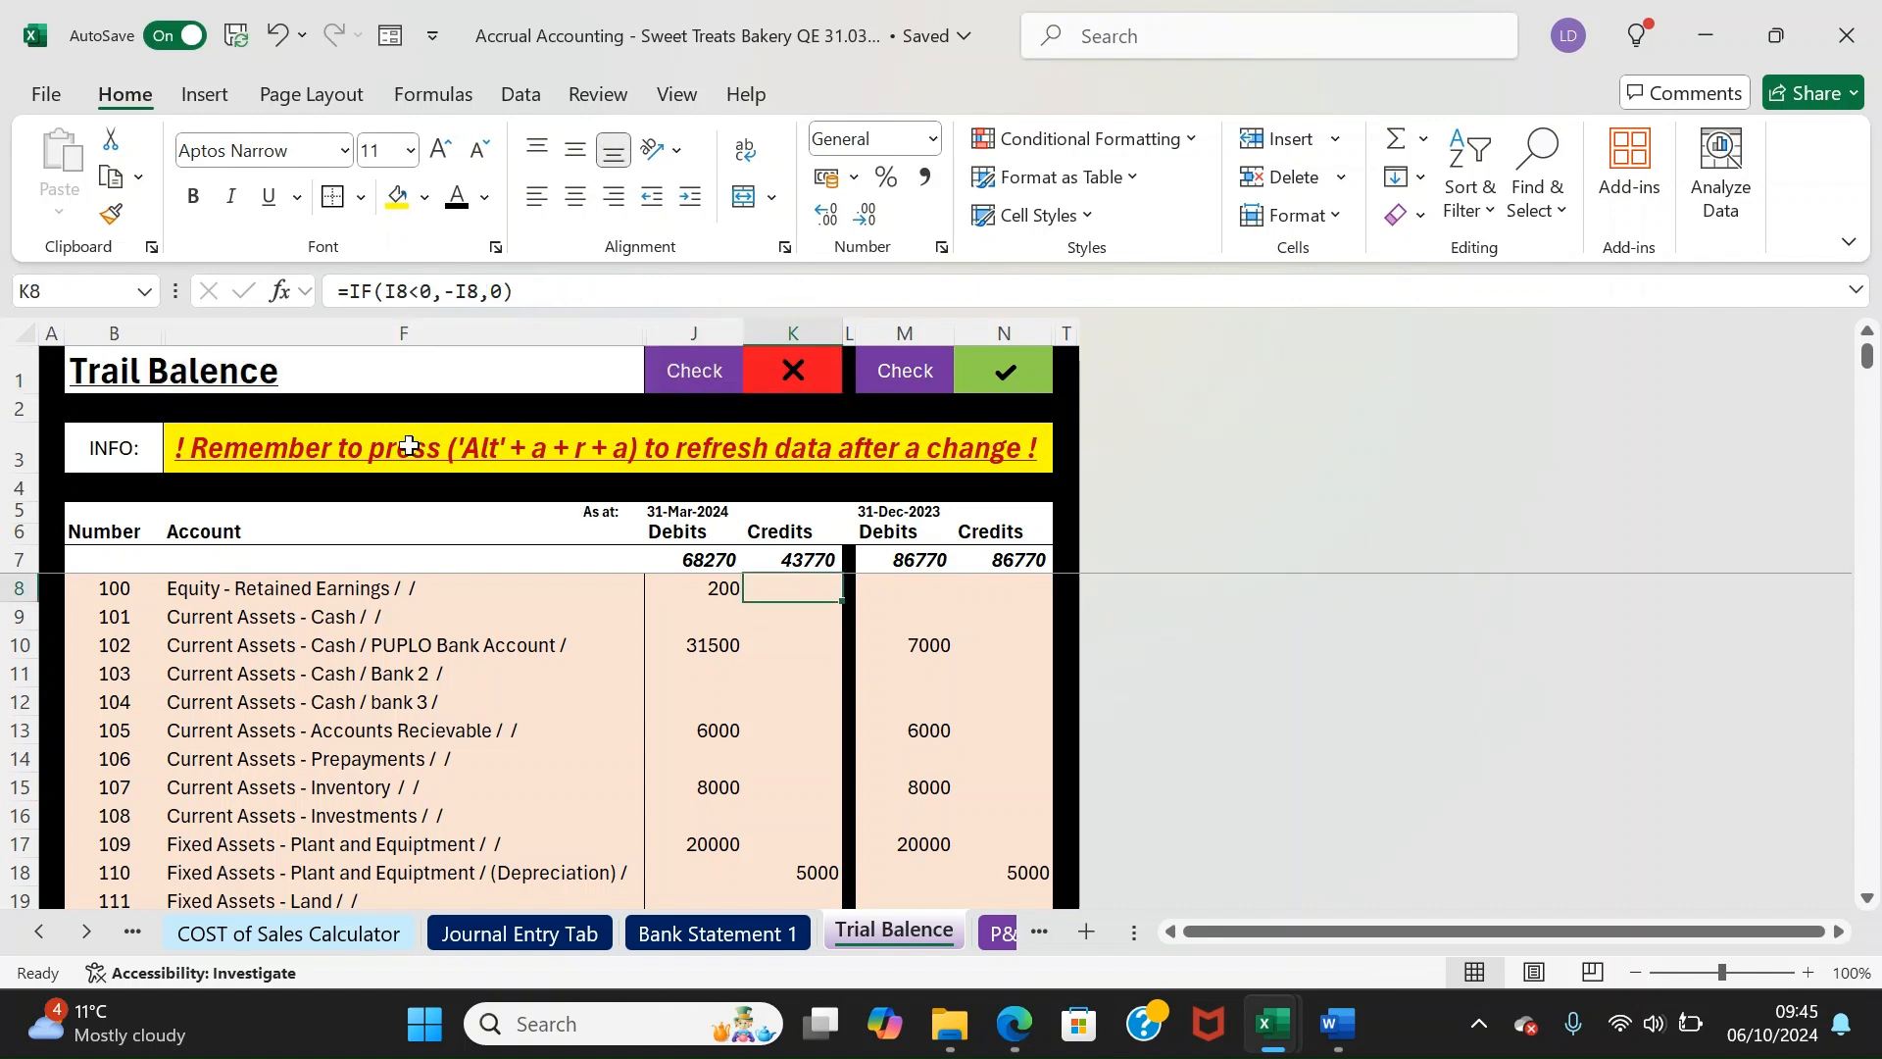
drag(114, 448, 432, 450)
click(441, 450)
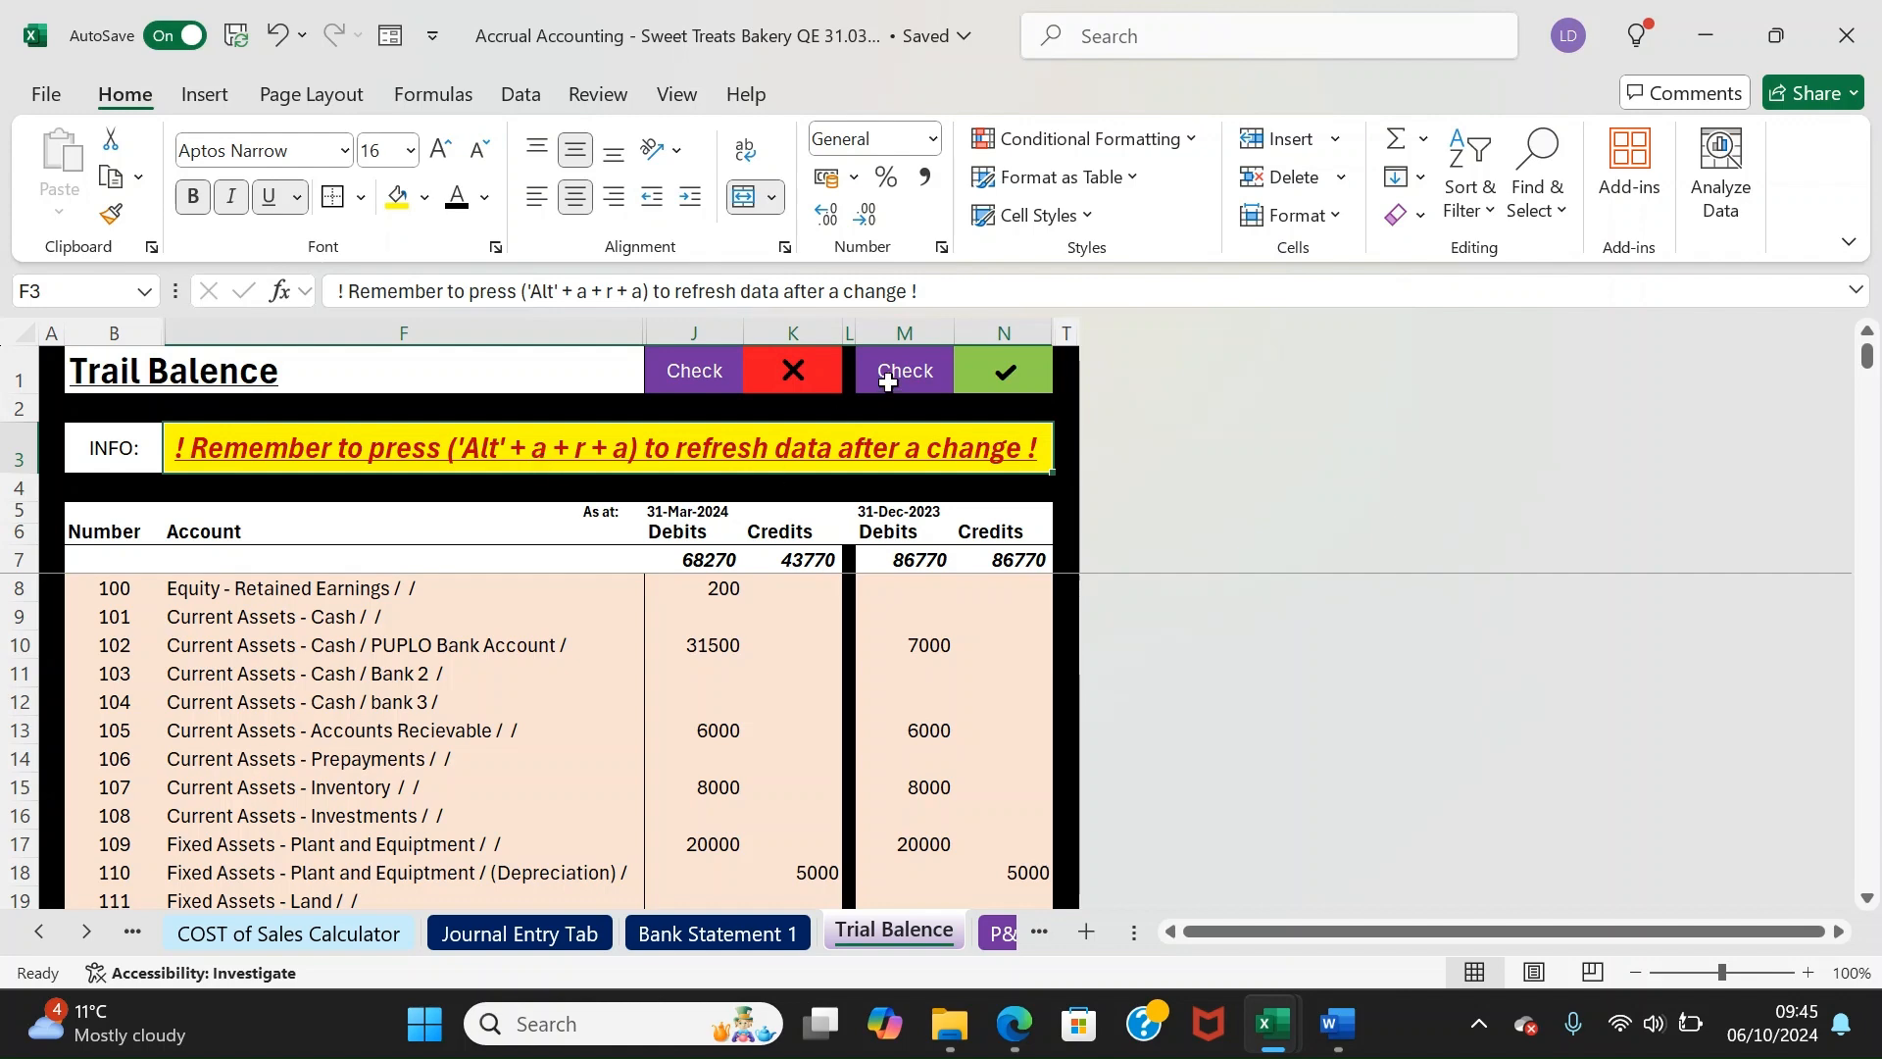
click(603, 512)
Refresh all workbook data and confirm March debits and credits both total 72270
click(522, 95)
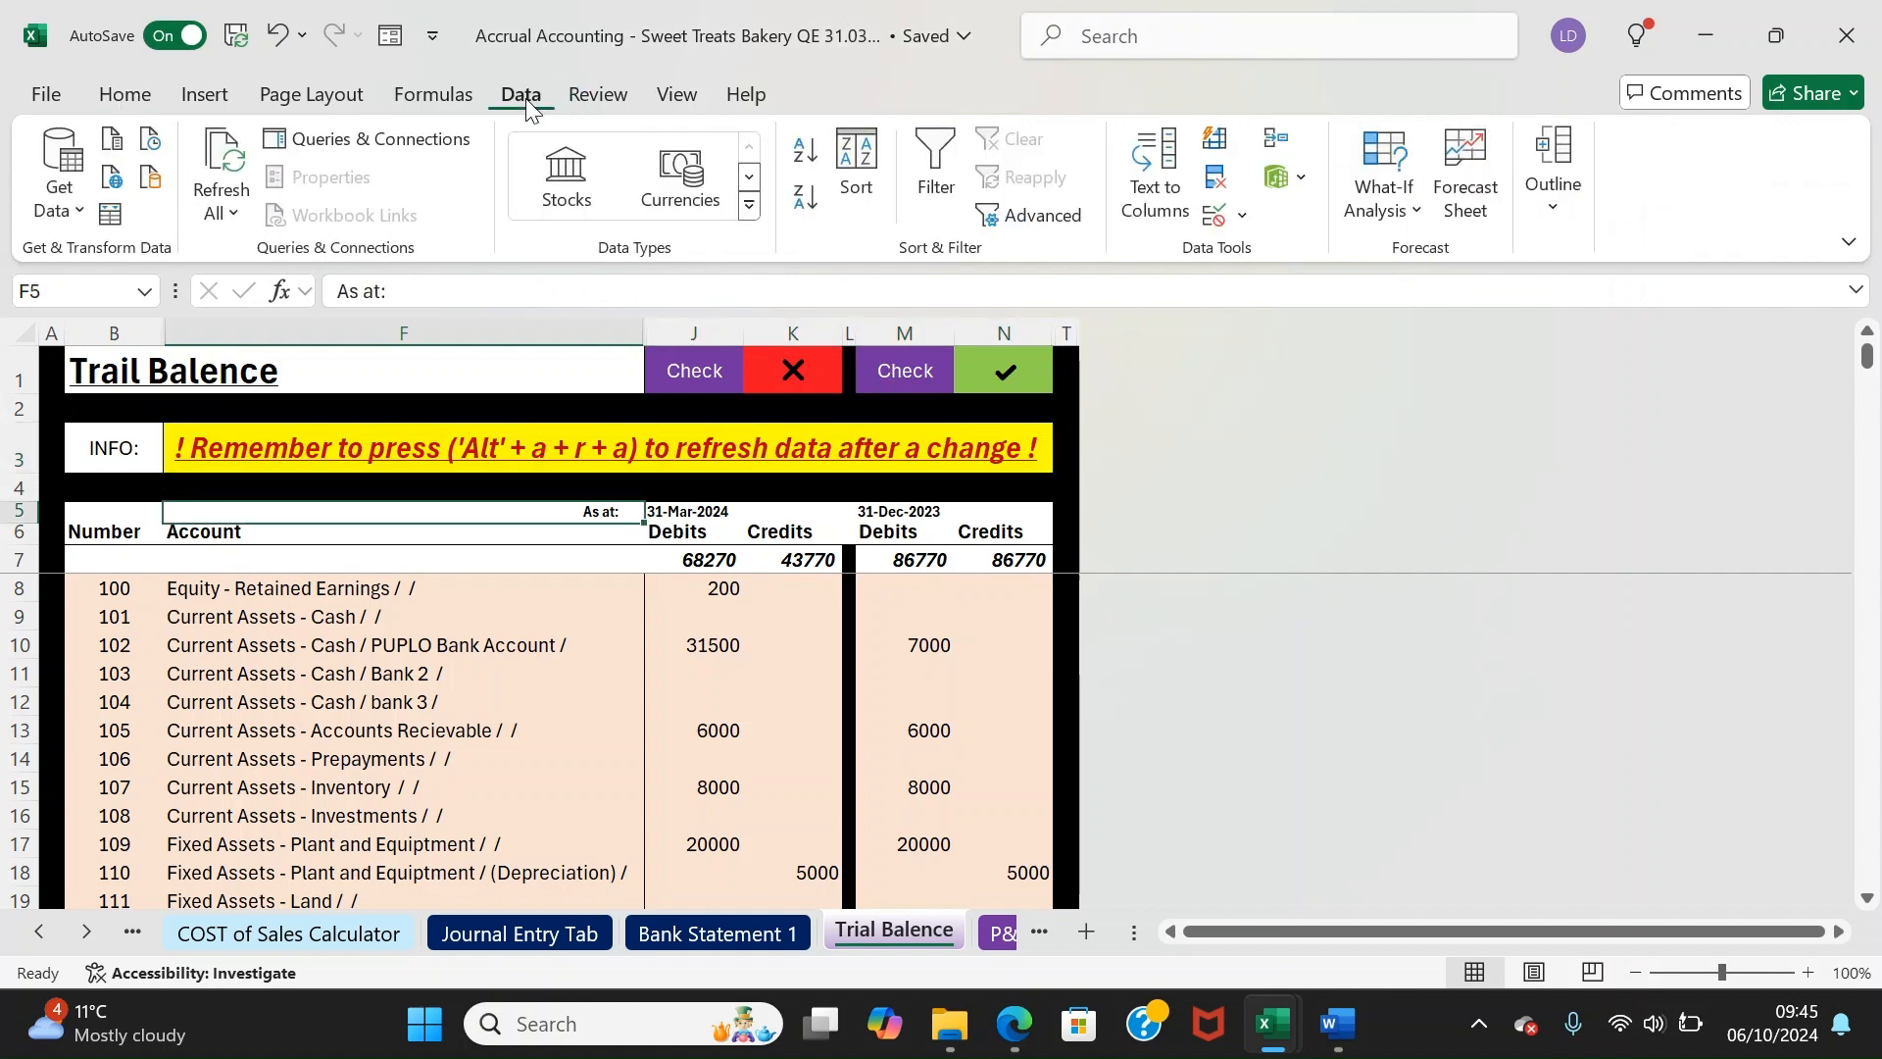
click(227, 169)
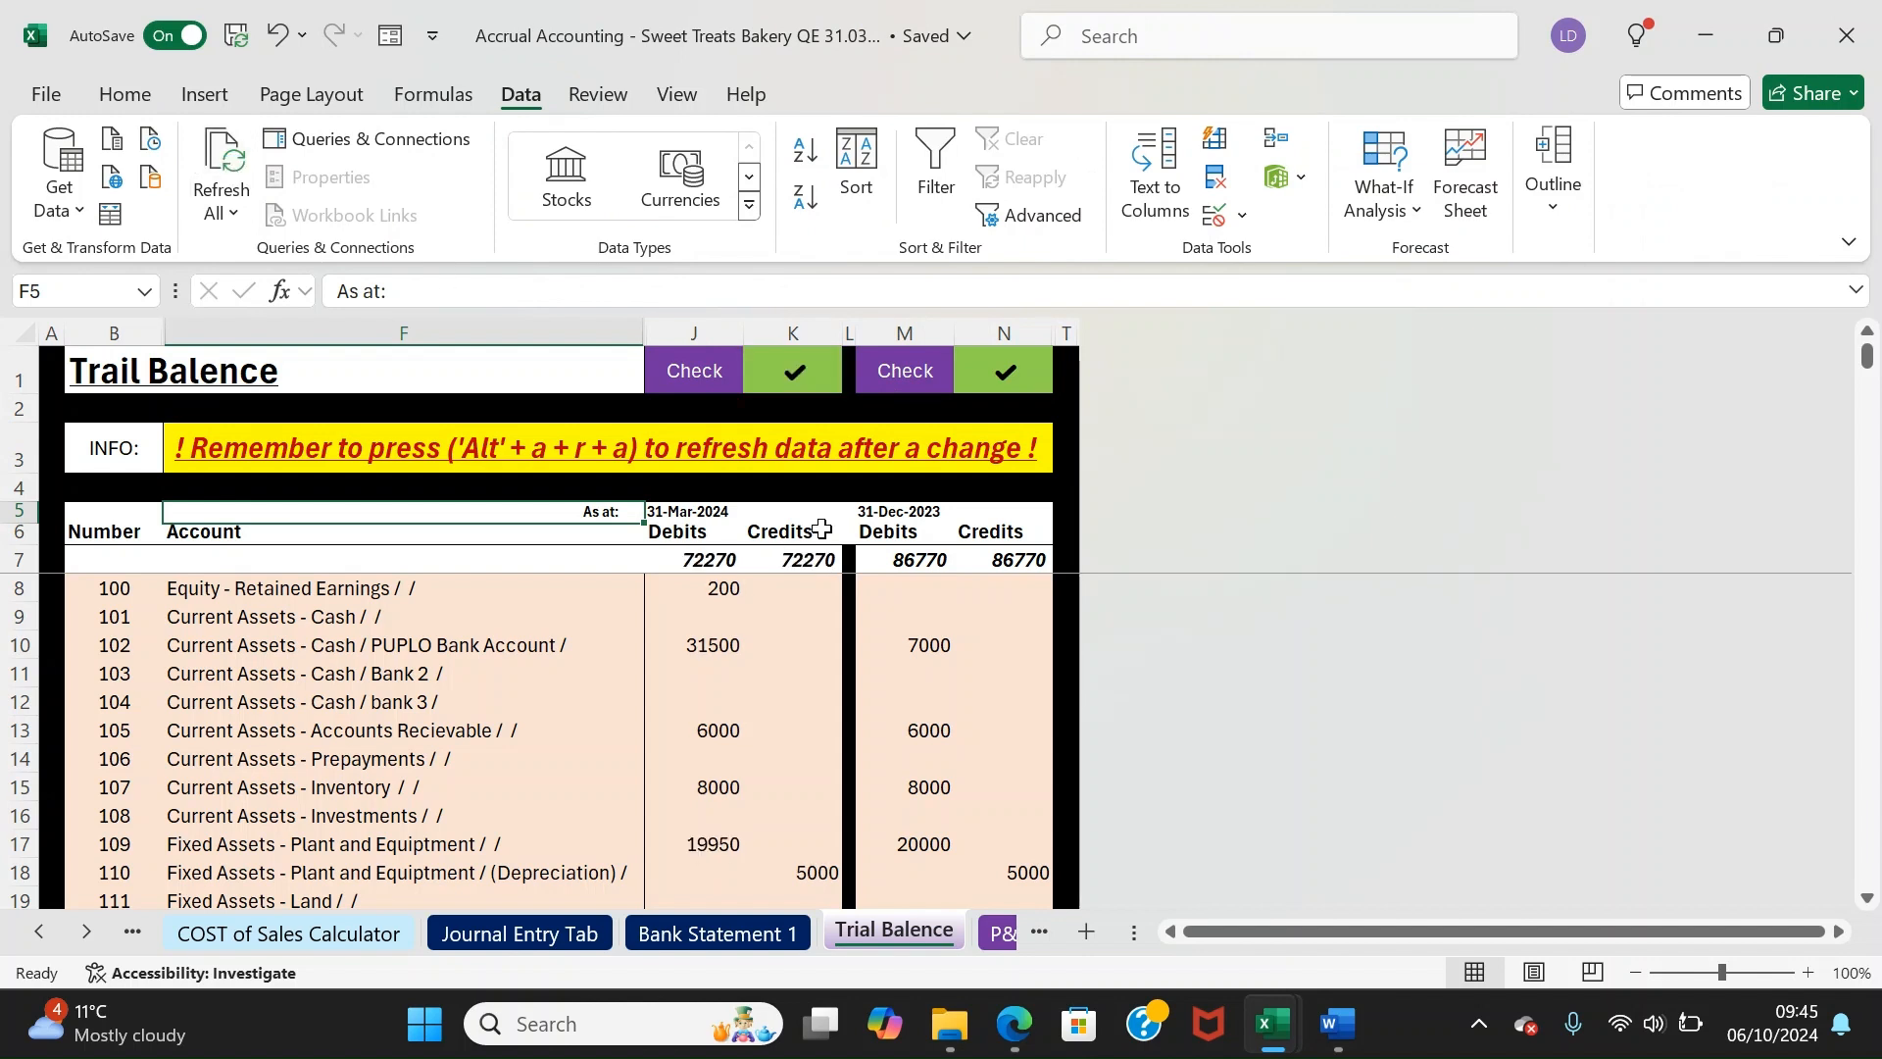
drag(737, 361, 805, 384)
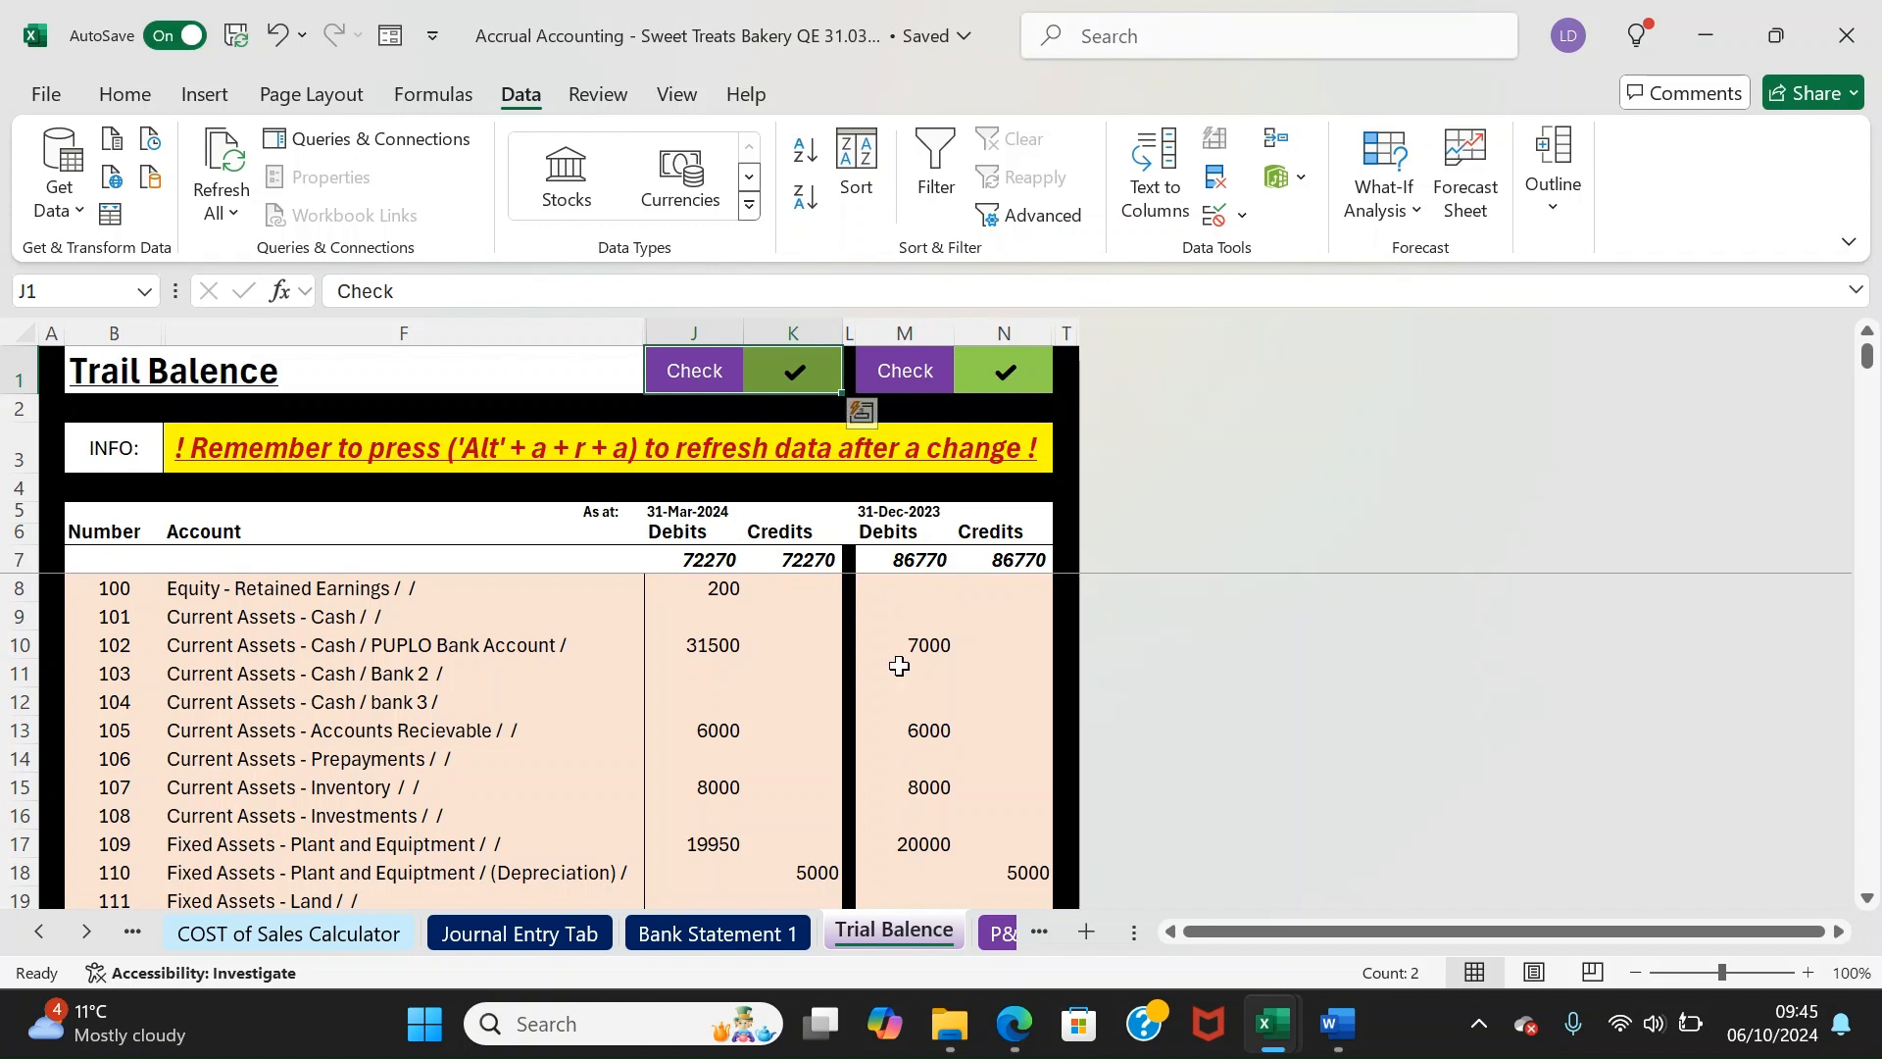
drag(686, 561, 789, 561)
drag(900, 513, 983, 559)
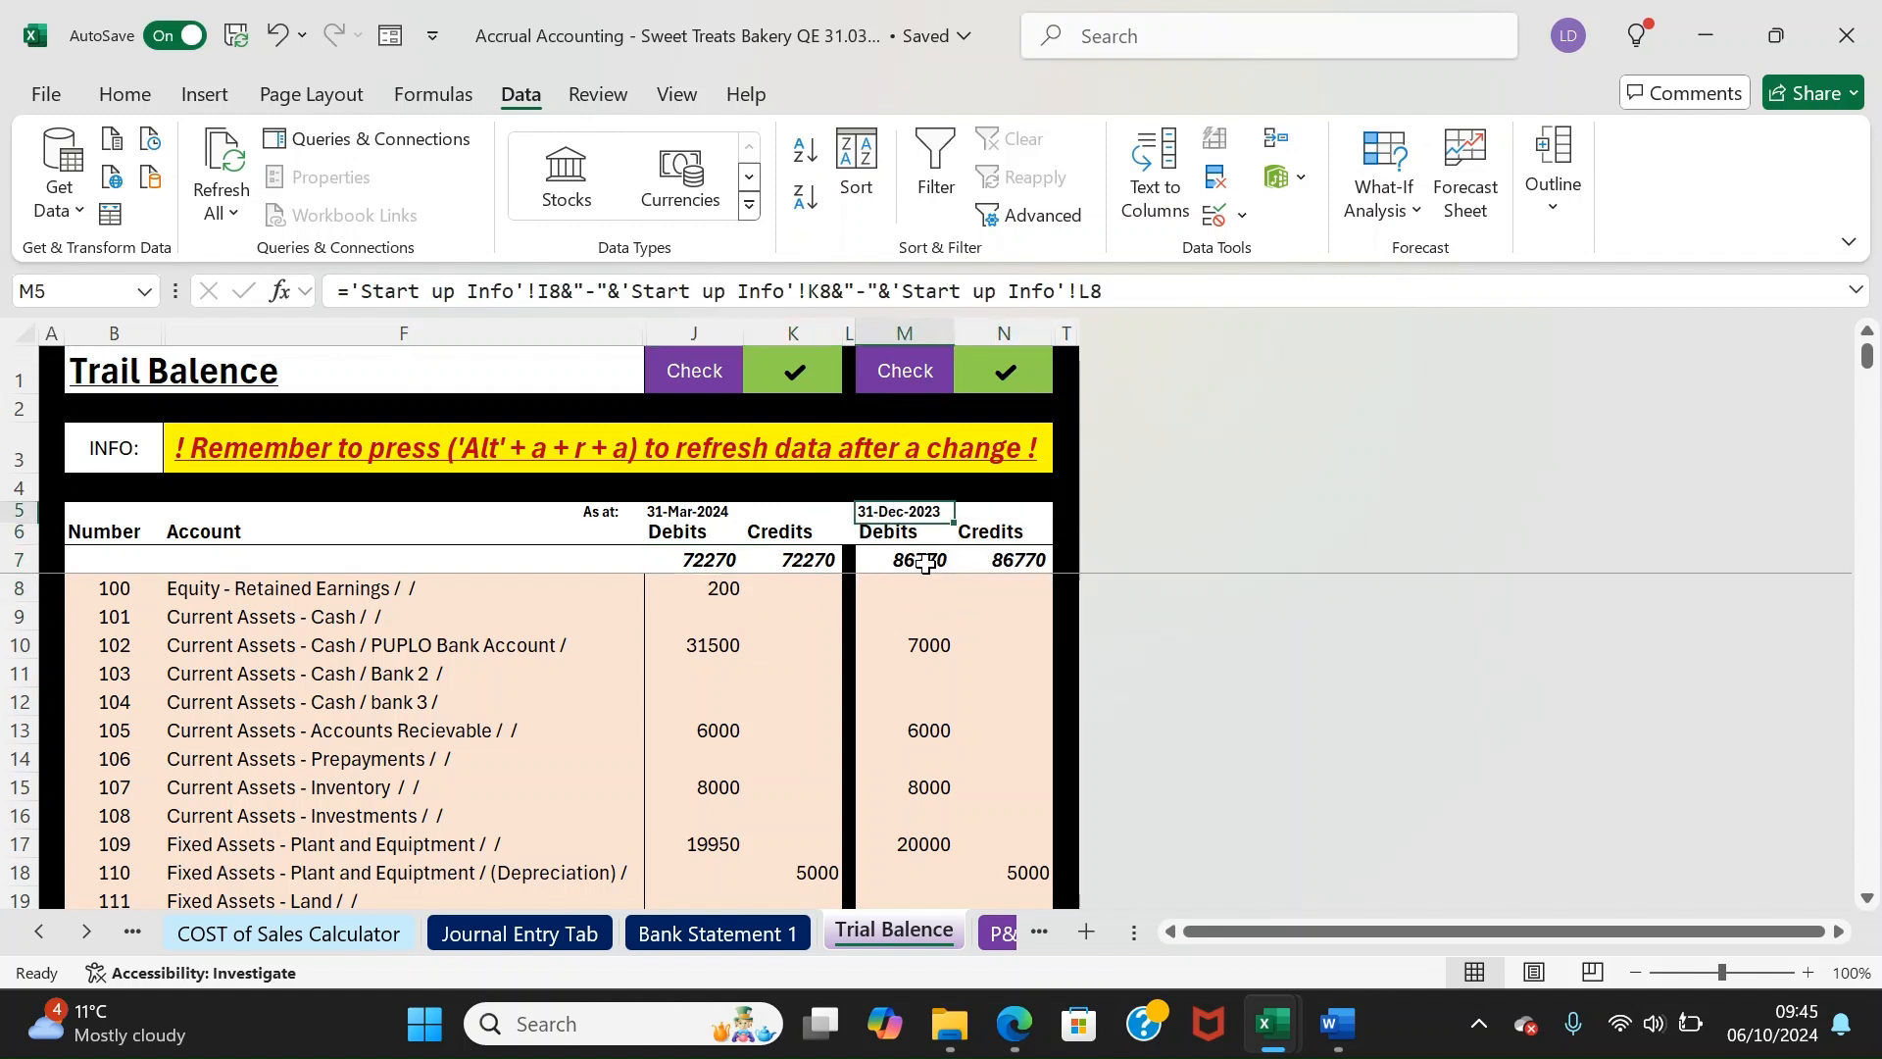
click(598, 507)
click(907, 509)
drag(618, 514, 716, 712)
drag(799, 560, 807, 788)
Step through the debit column figures, then go to the COST of Sales Calculator sheet
click(716, 646)
key(Left)
key(Right)
key(Up)
key(Up)
key(Up)
key(Up)
key(Up)
key(Up)
key(Up)
key(Up)
key(Up)
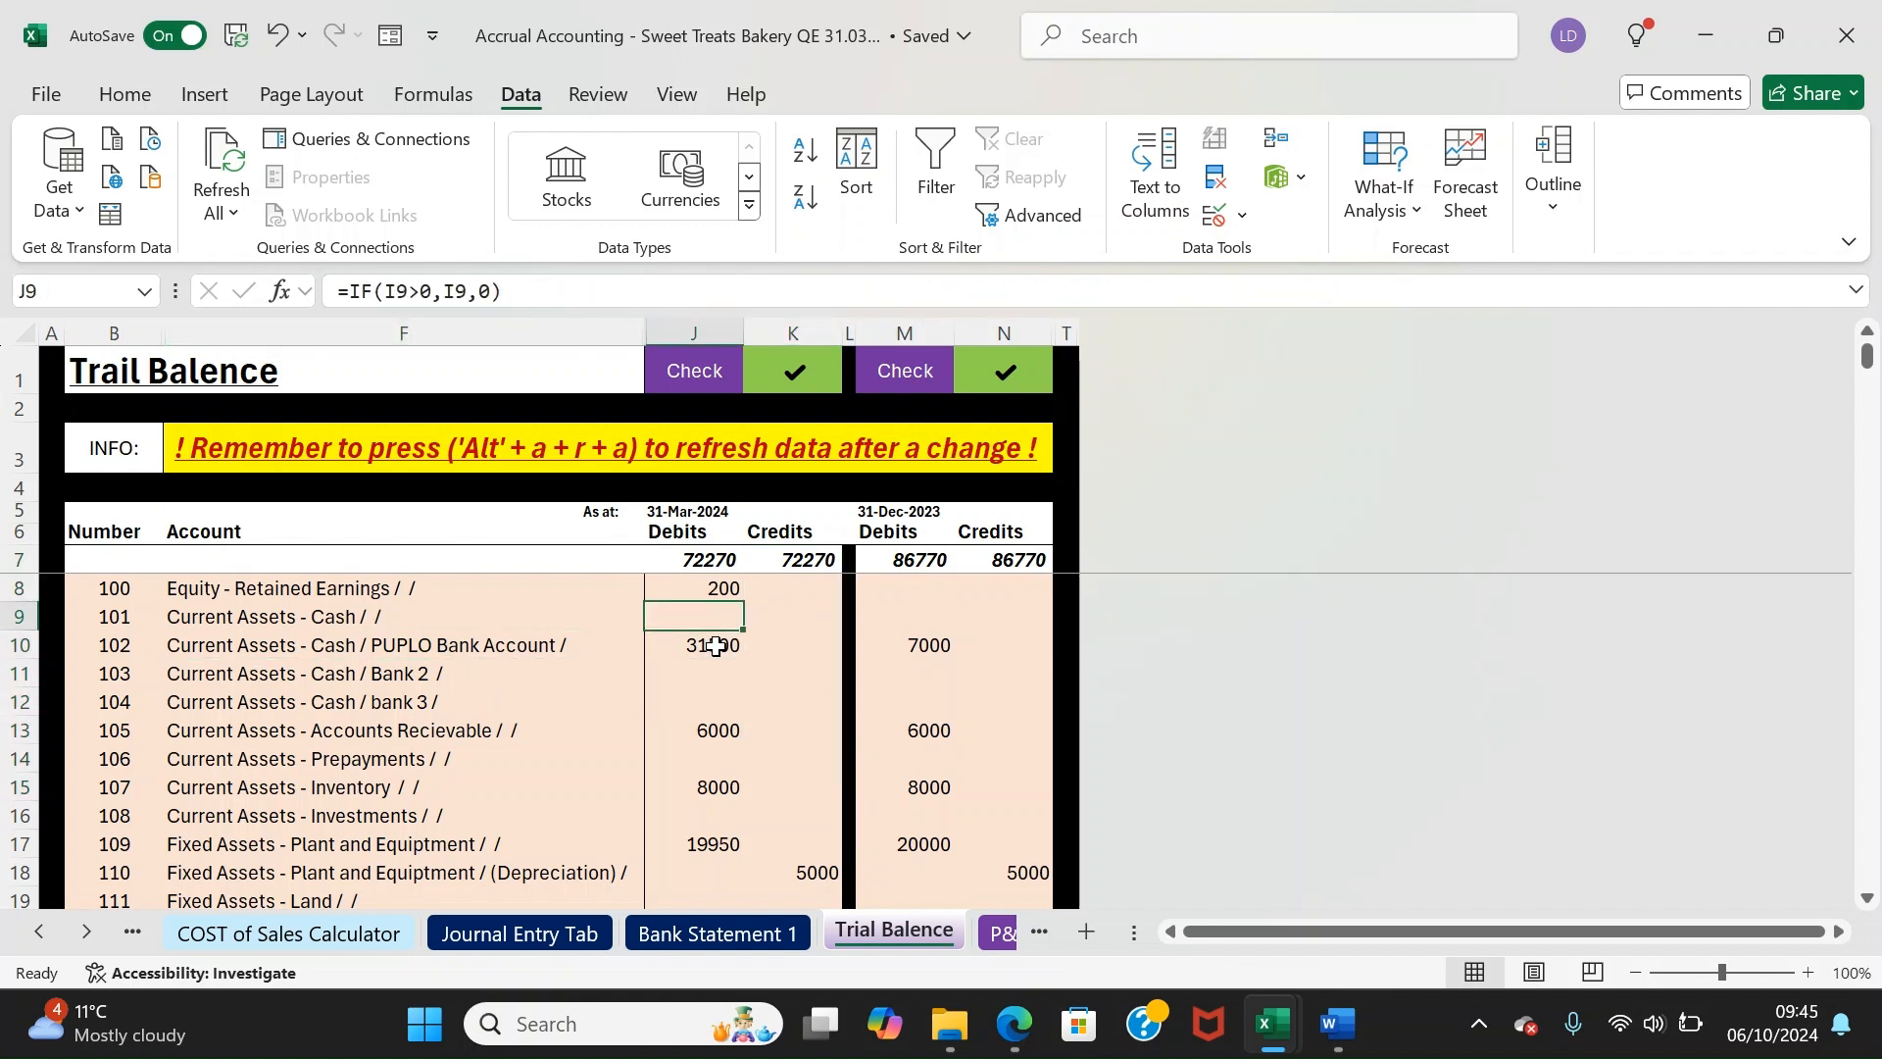
key(Down)
key(Down)
key(Down)
key(Down)
key(Down)
key(Down)
key(Down)
key(Down)
key(Down)
key(Up)
key(Up)
key(Up)
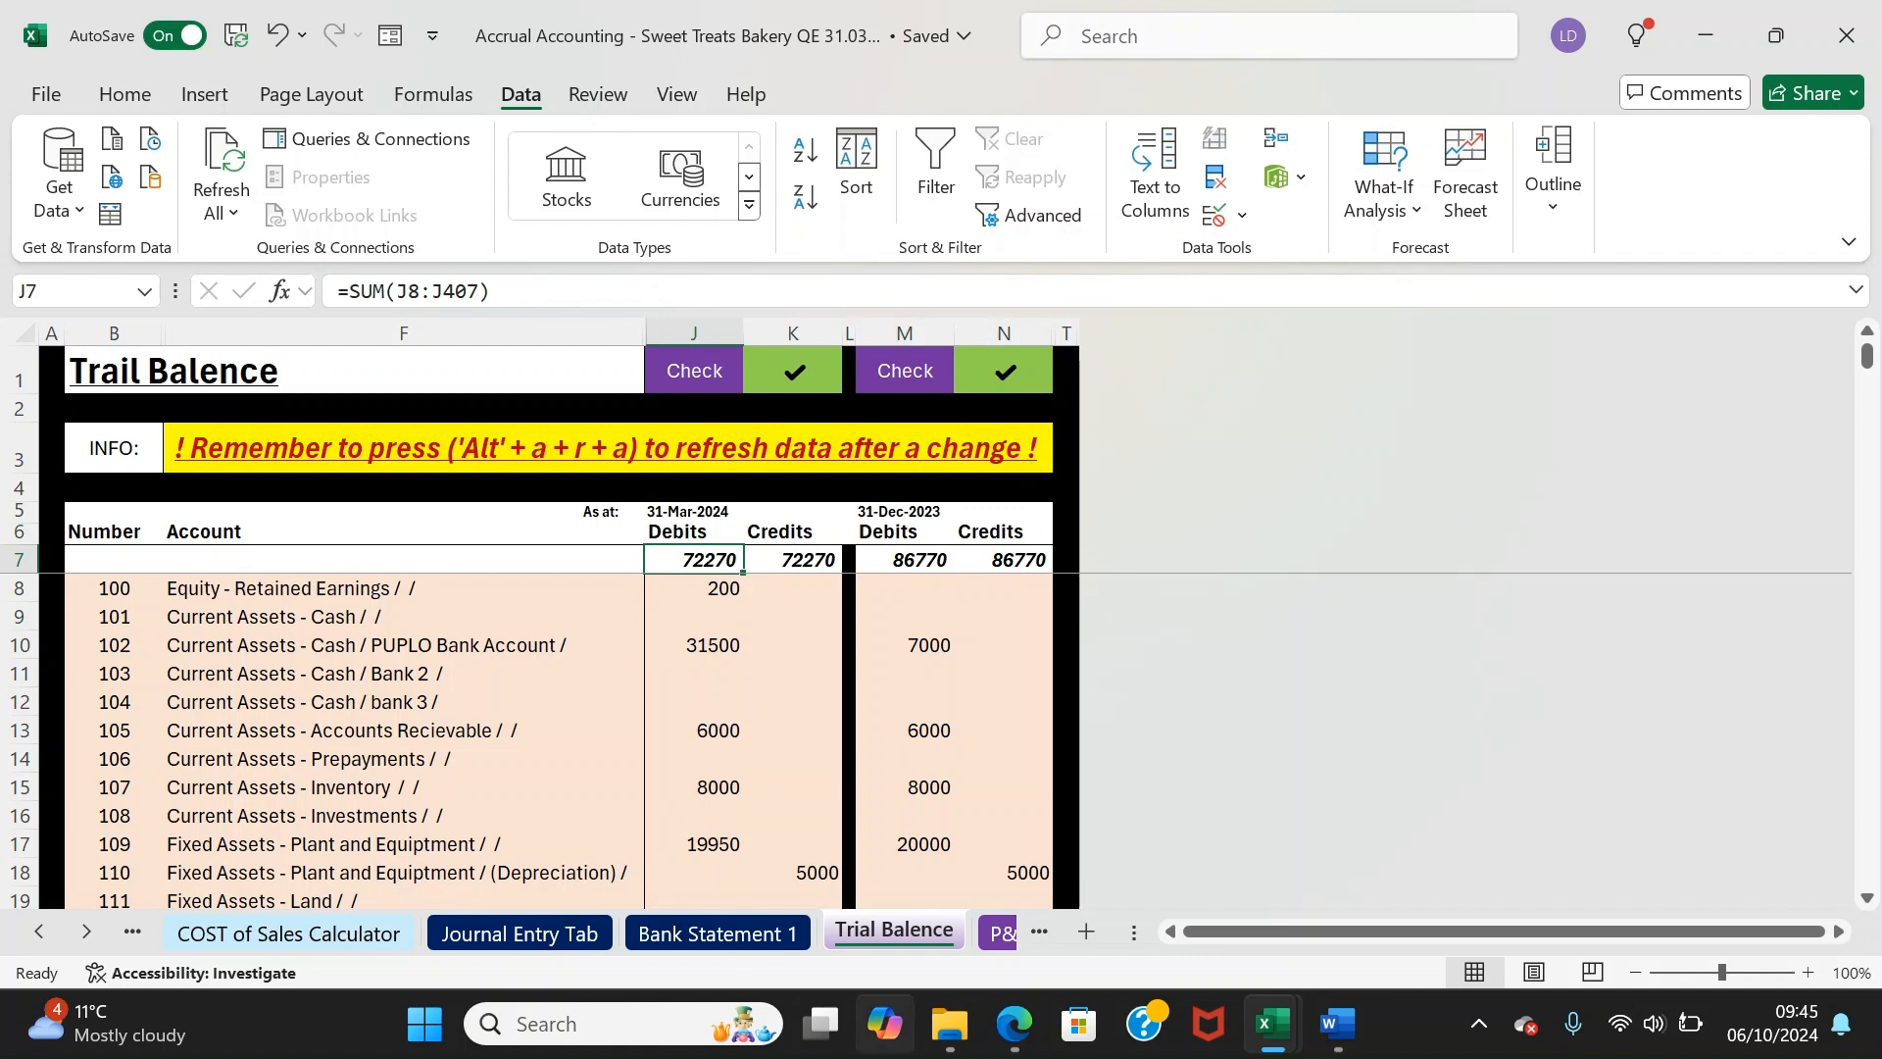
click(334, 931)
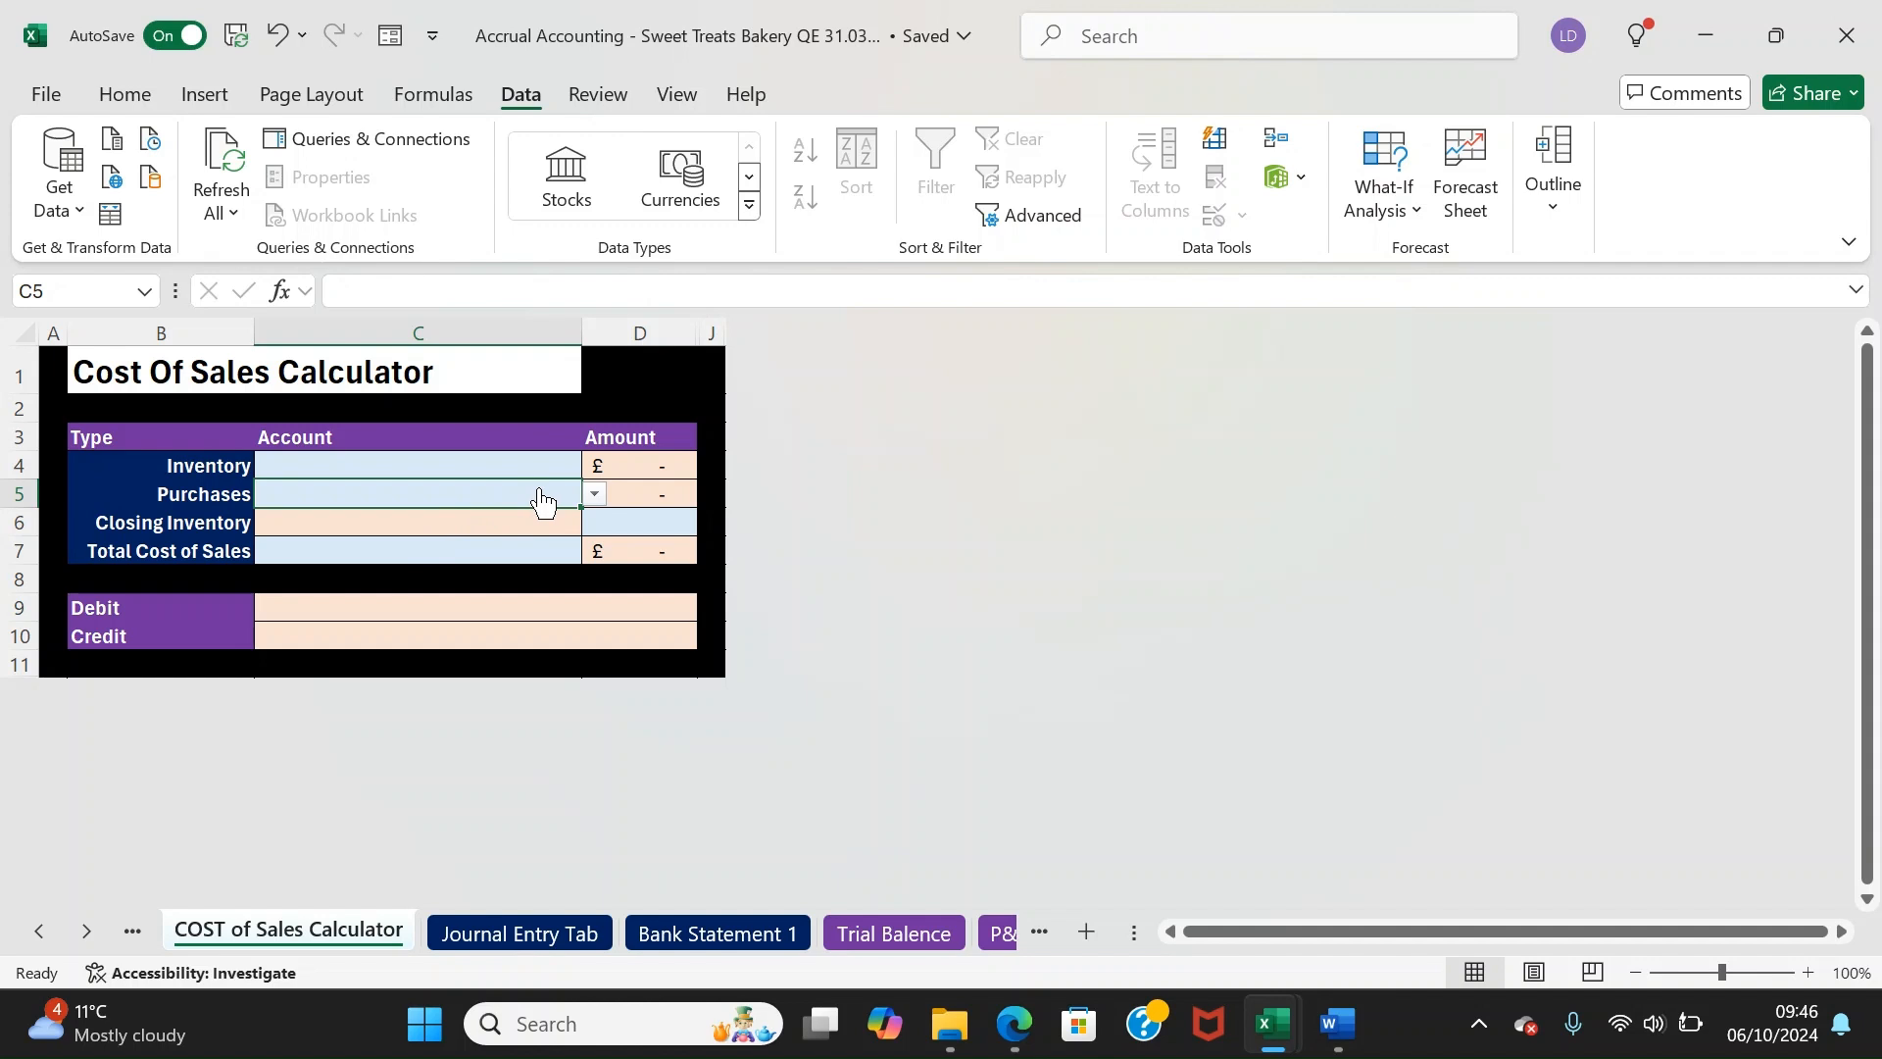
Set the Inventory account to Current Assets - Inventory, giving Inventory £8,000.00
click(473, 465)
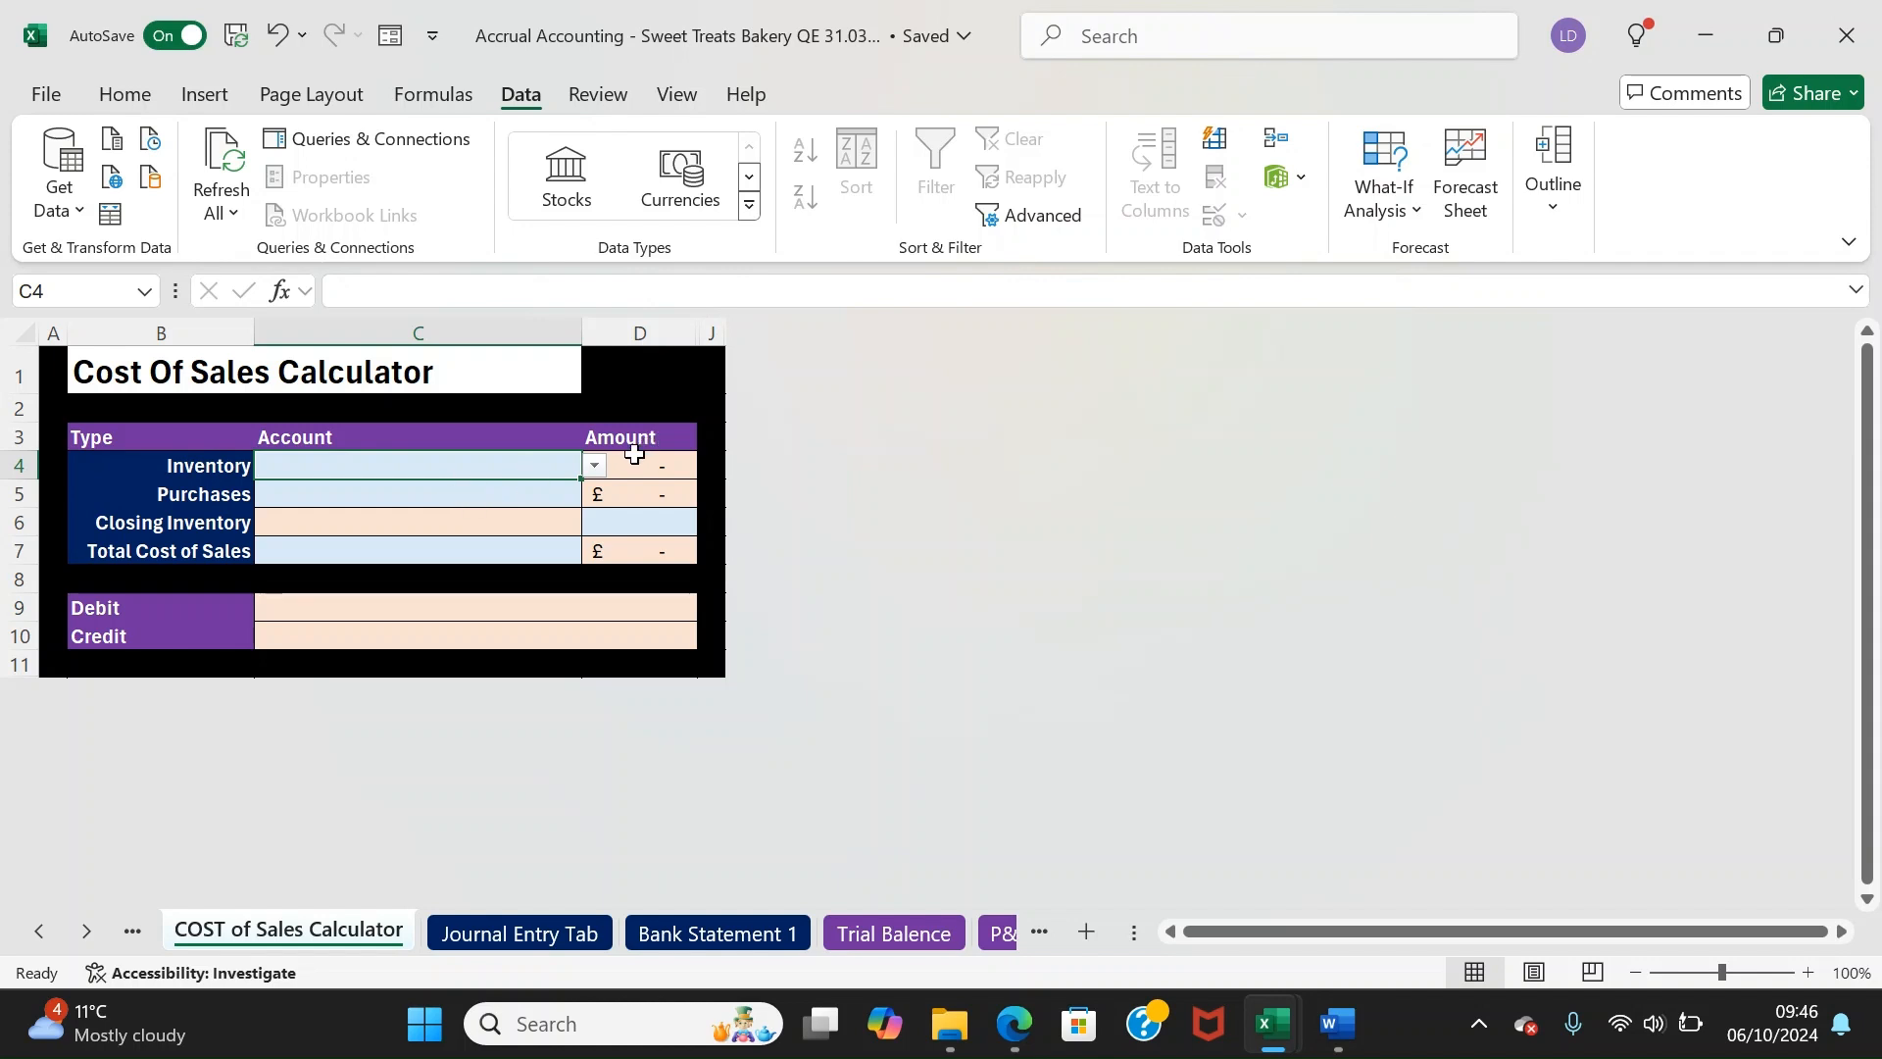
click(595, 467)
click(546, 471)
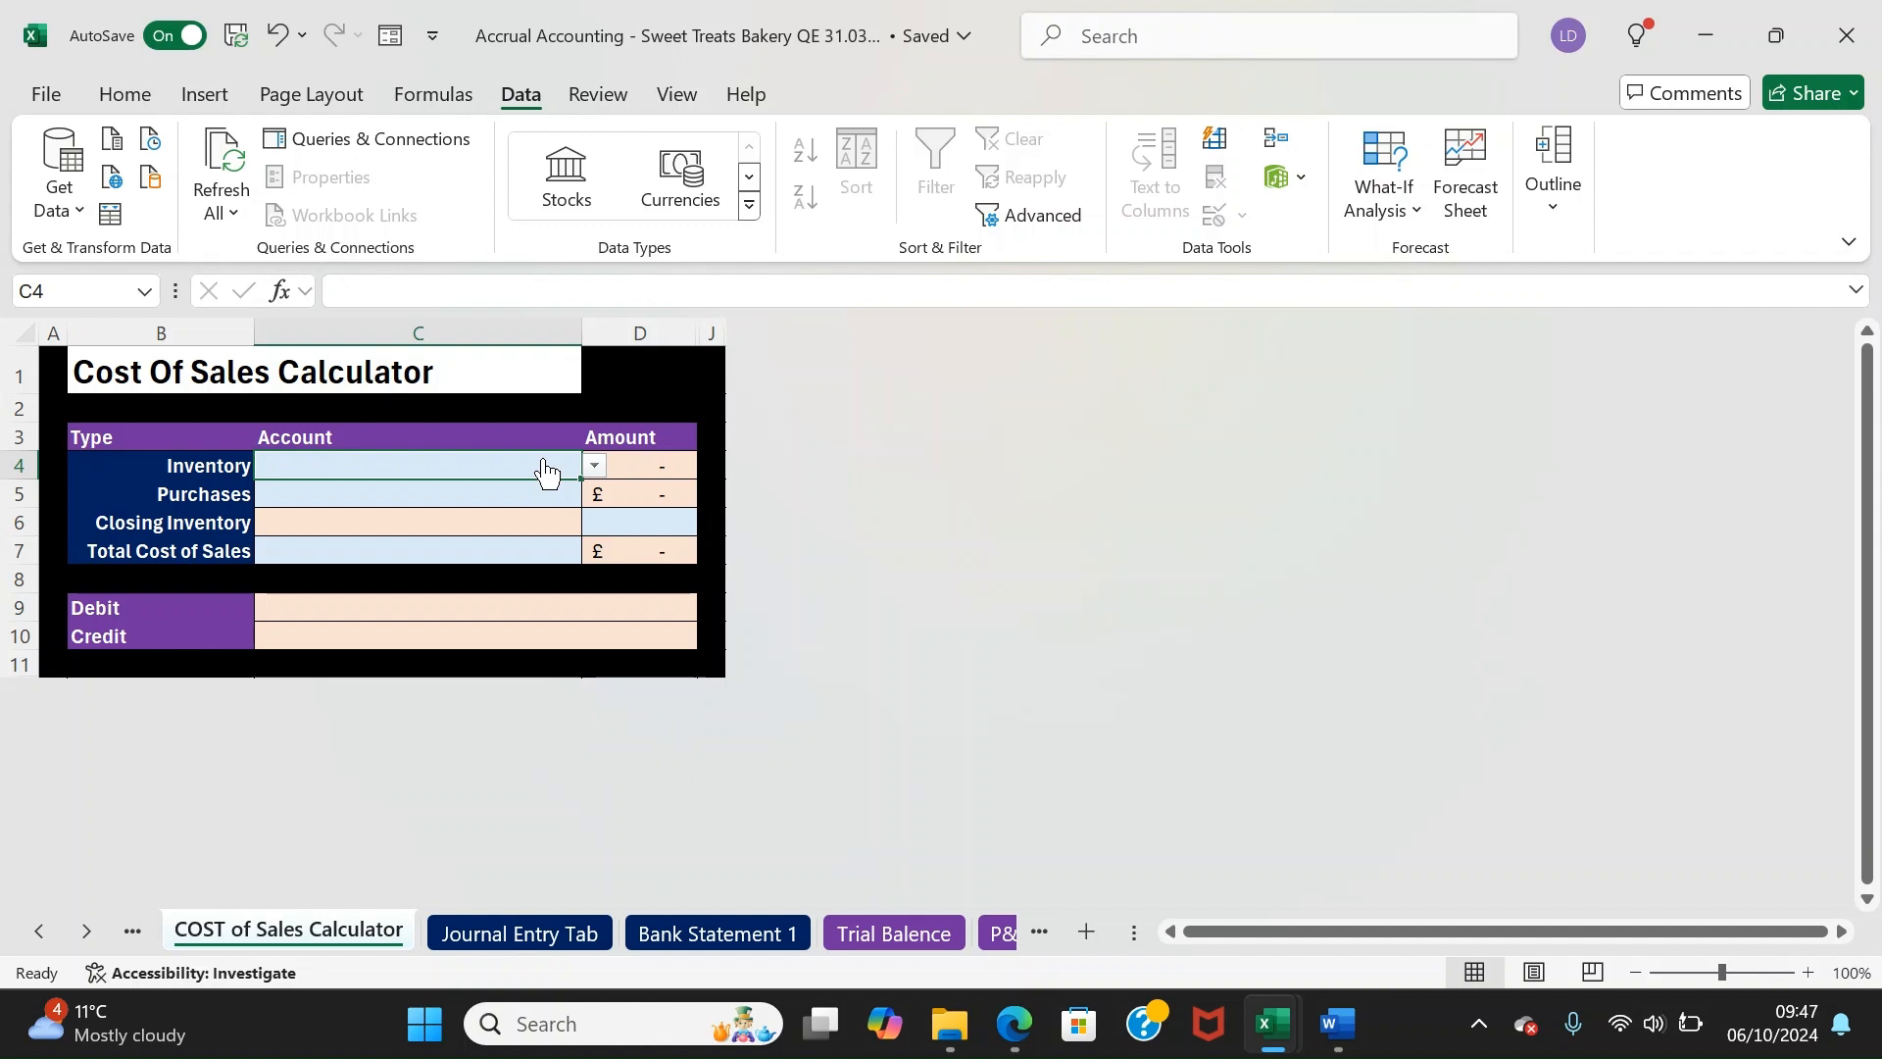
text(in)
key(Return)
key(Up)
key(Right)
key(Down)
key(Left)
key(Down)
key(Right)
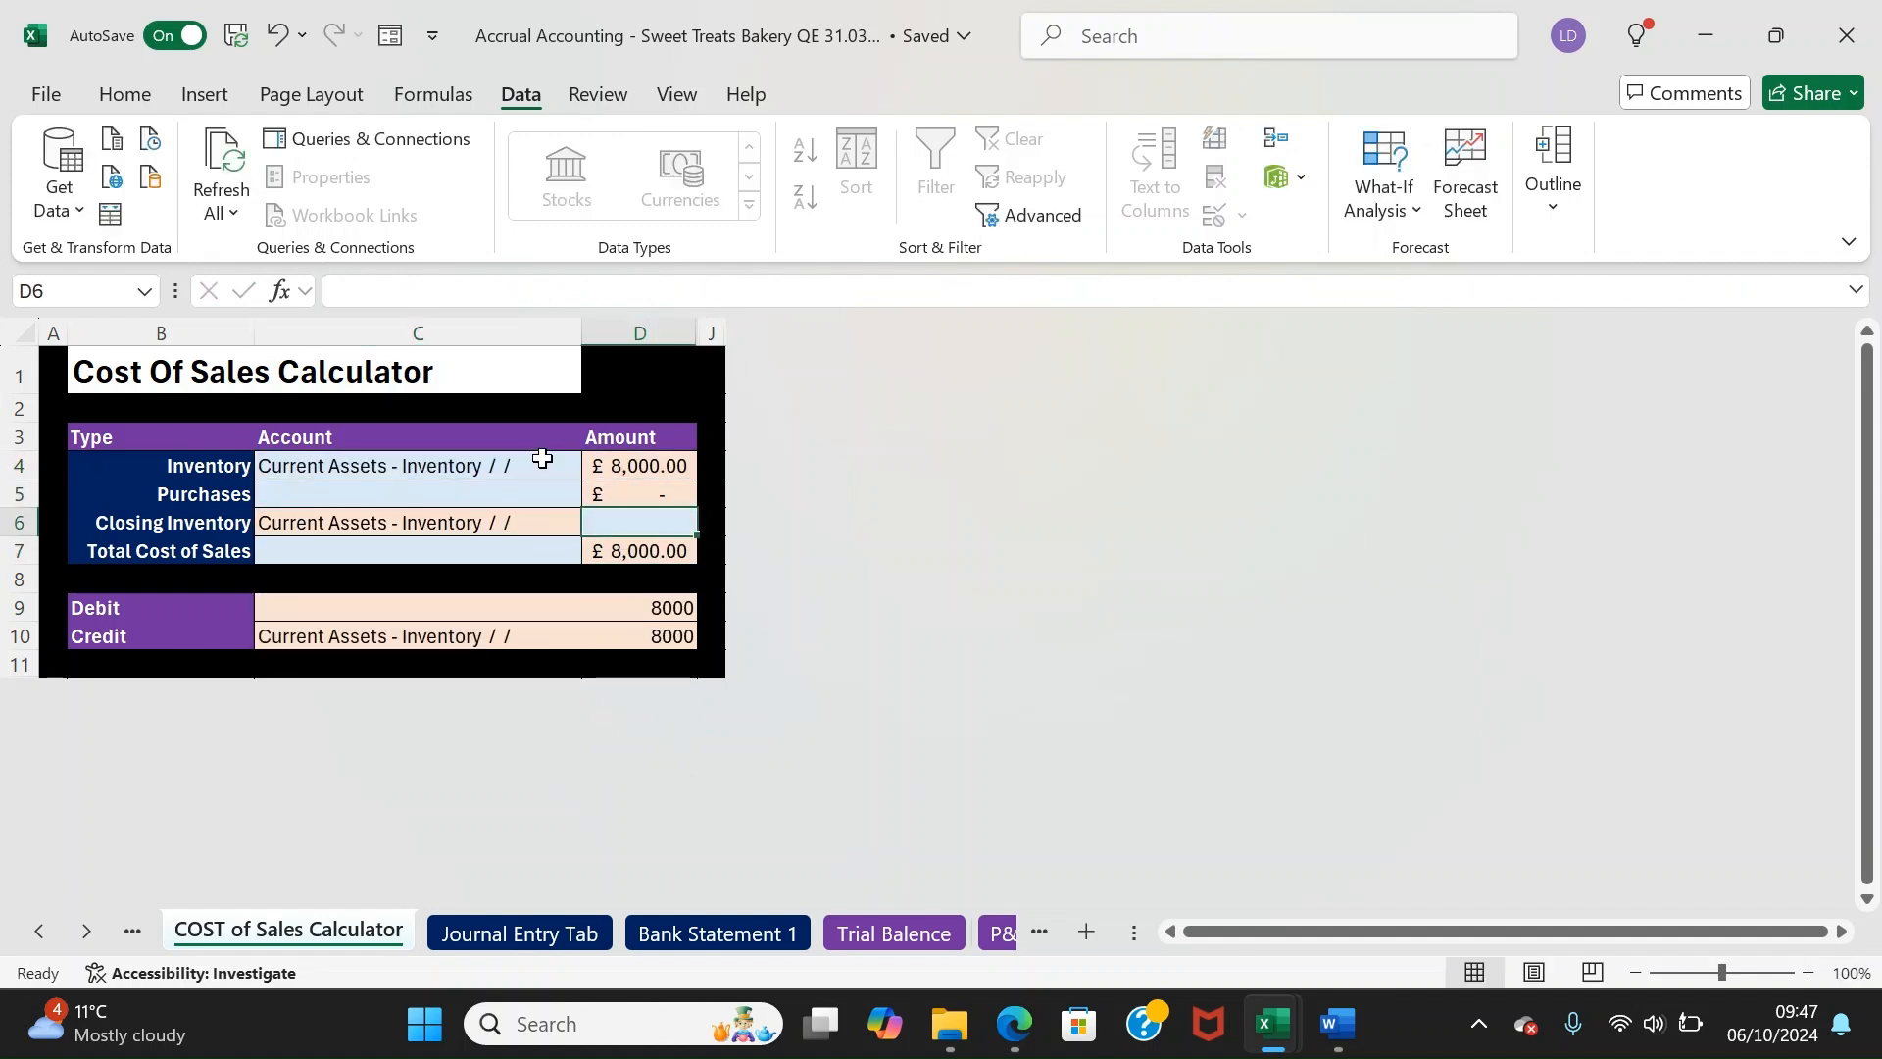
key(Up)
key(Up)
double_click(632, 464)
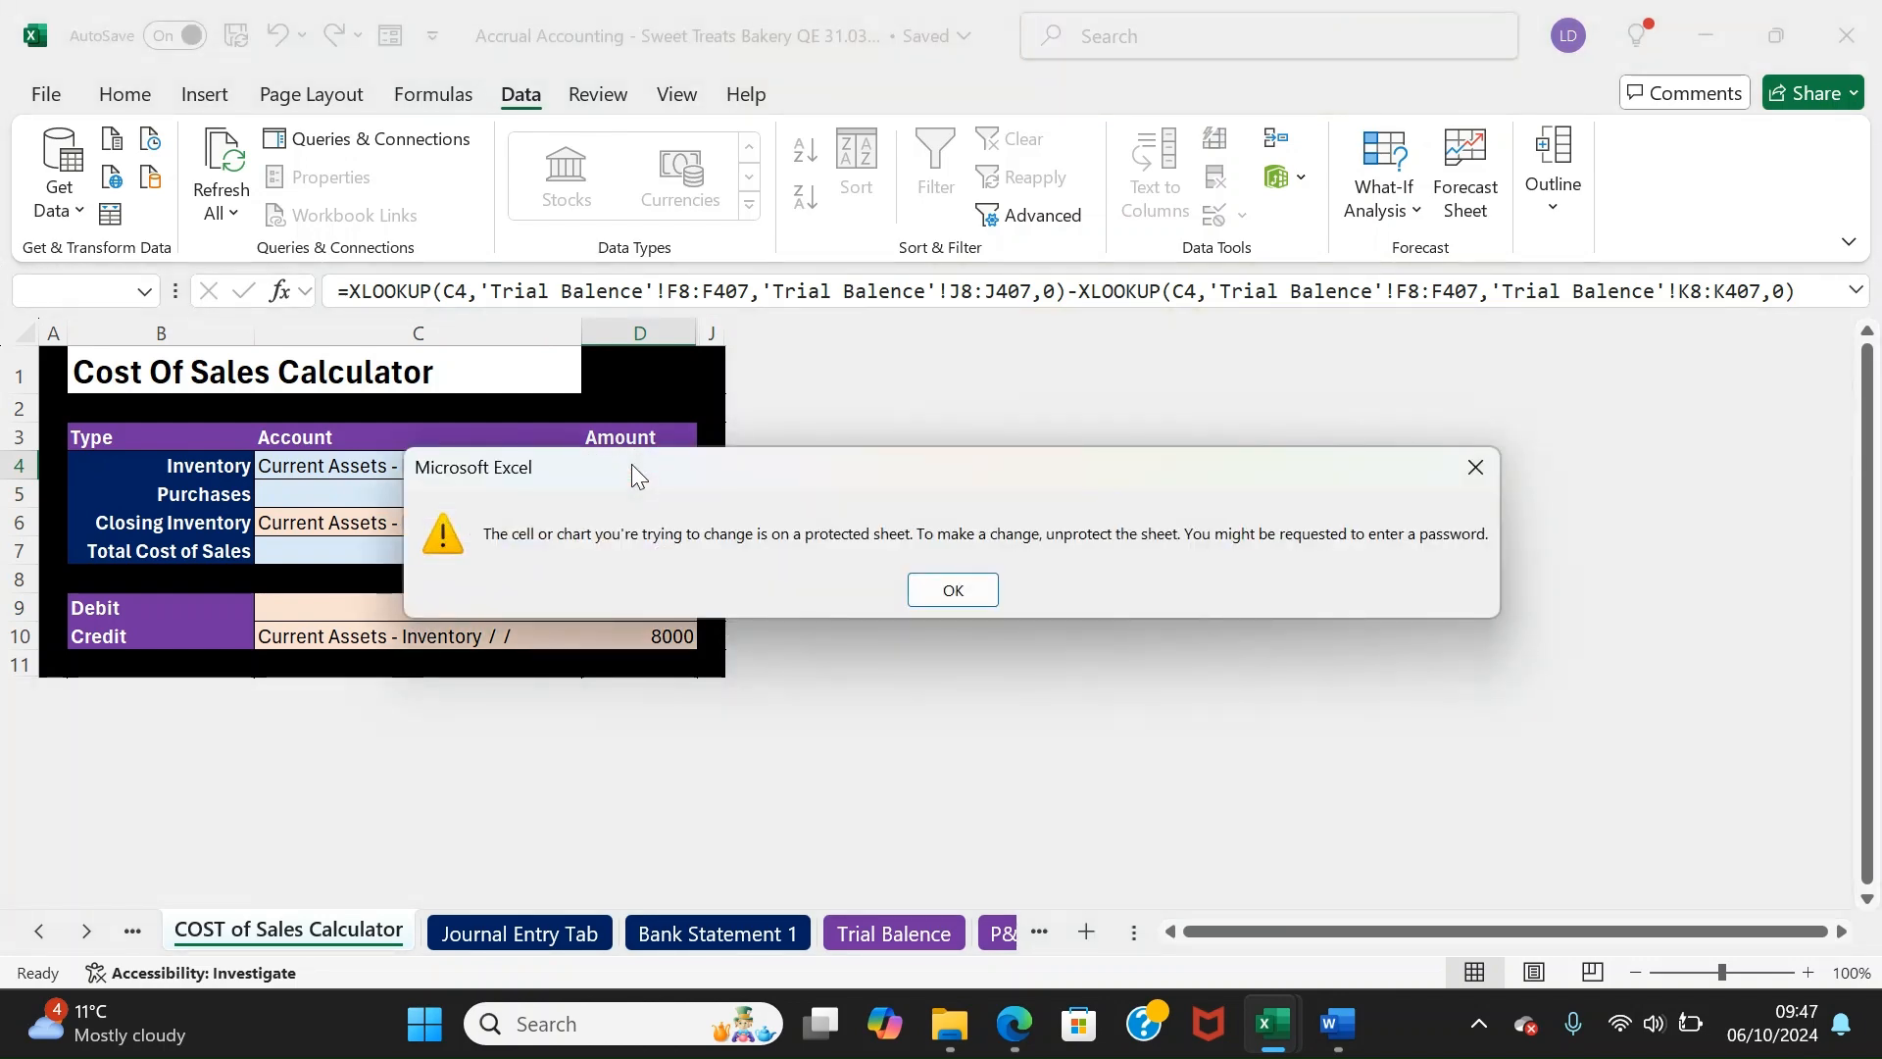
click(916, 586)
key(Left)
Set the Purchases account to Cost of Sales - Purchases (700.00), totalling £8,700.00
click(443, 495)
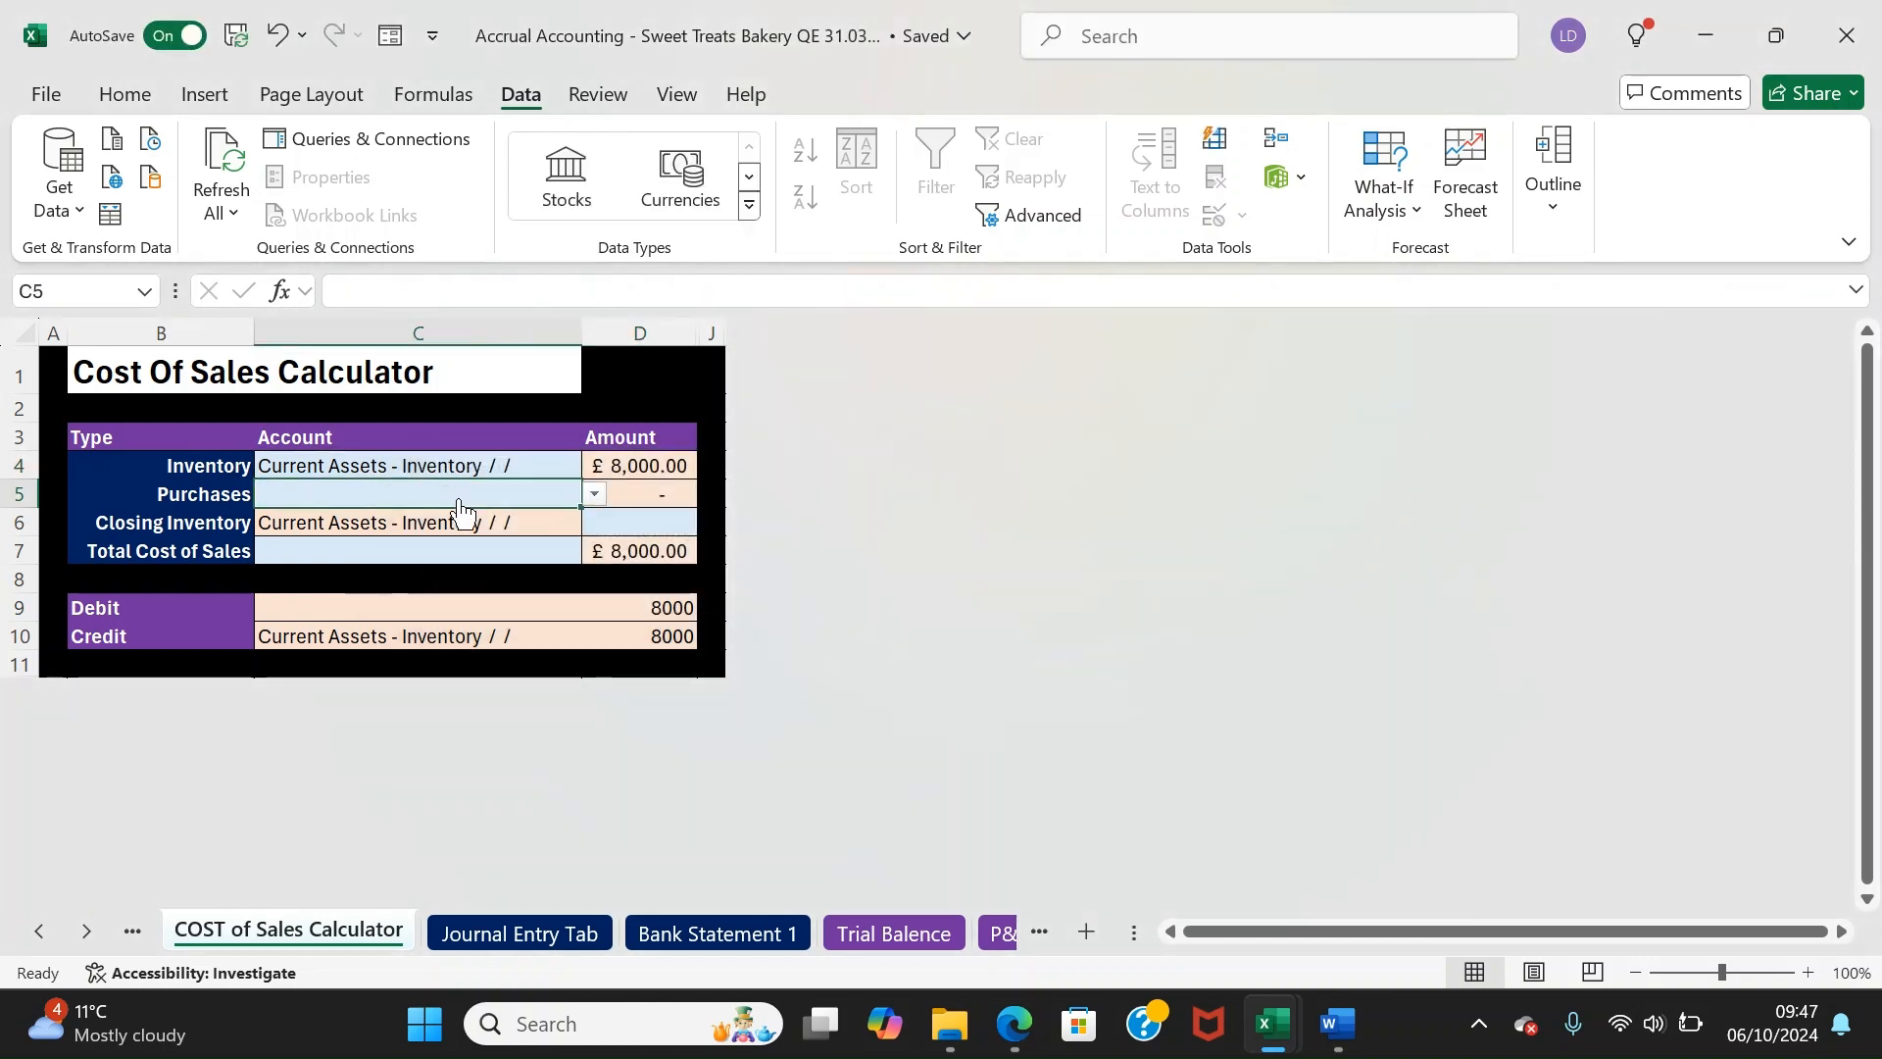
click(471, 443)
click(517, 471)
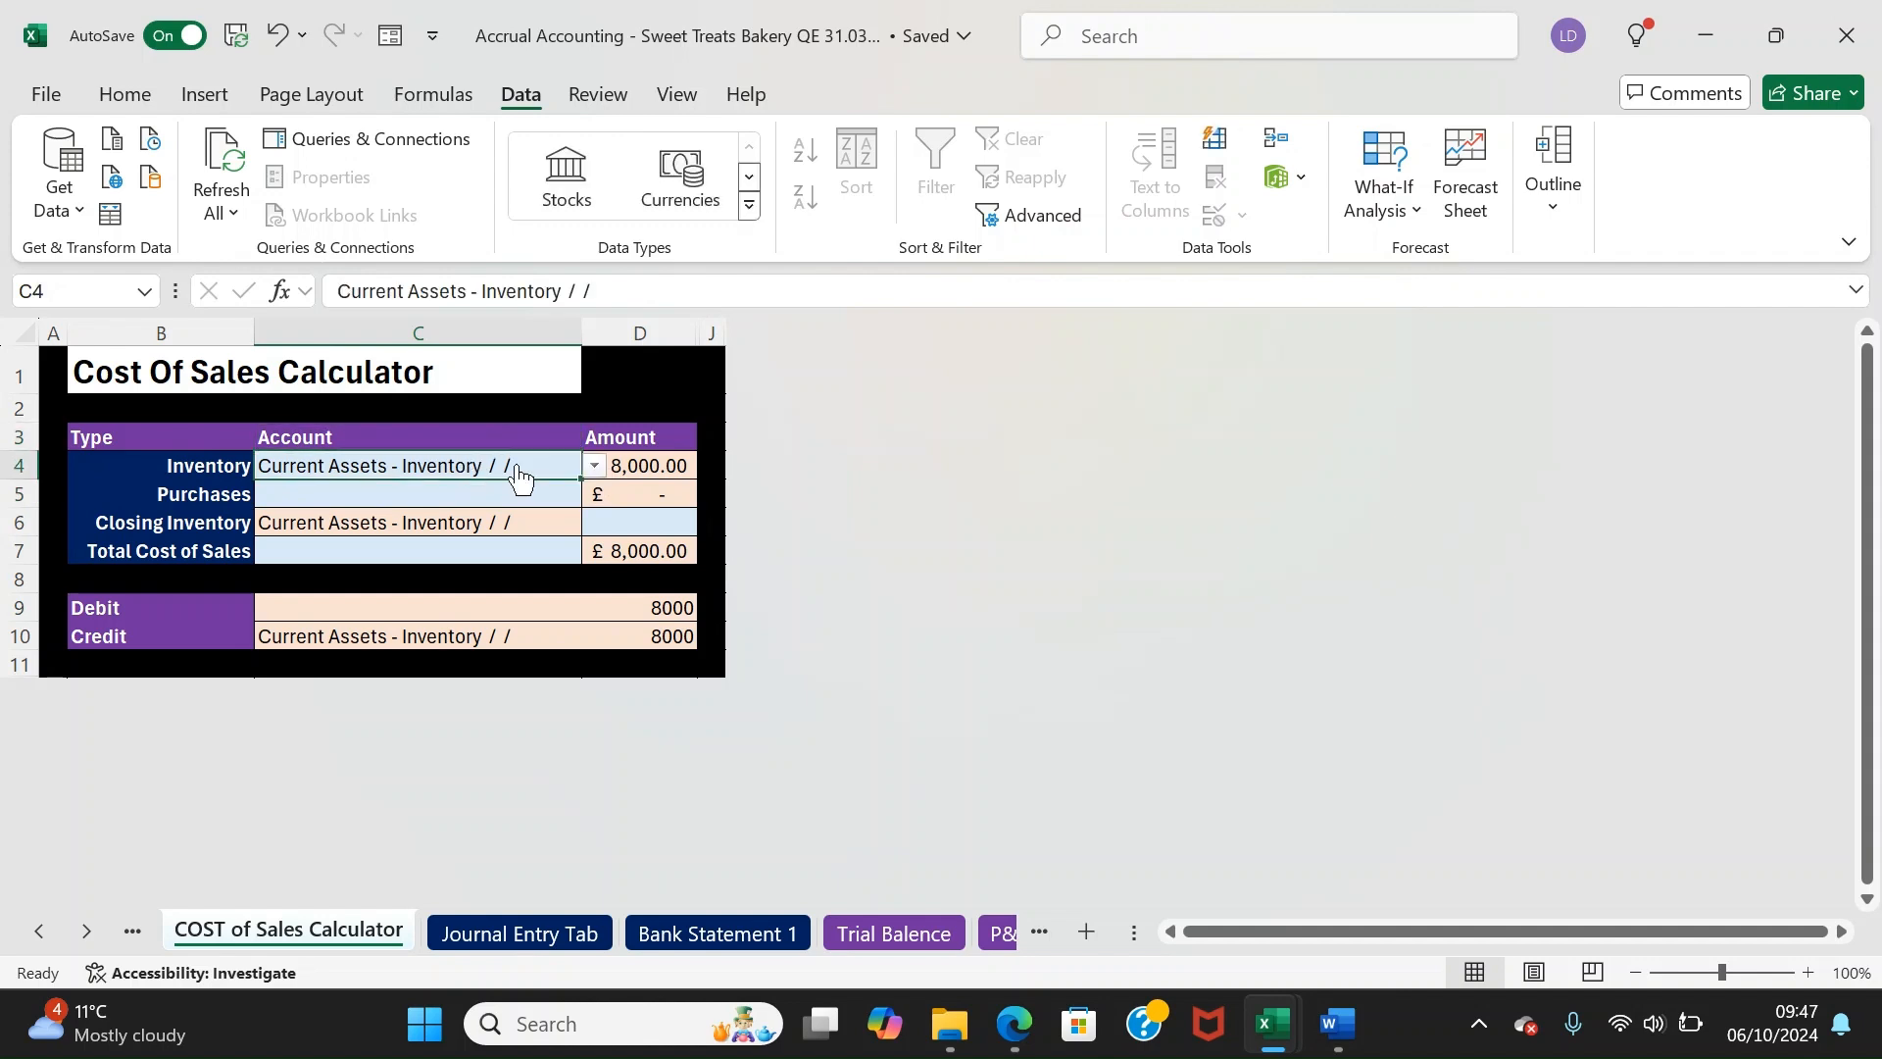
click(195, 476)
click(177, 520)
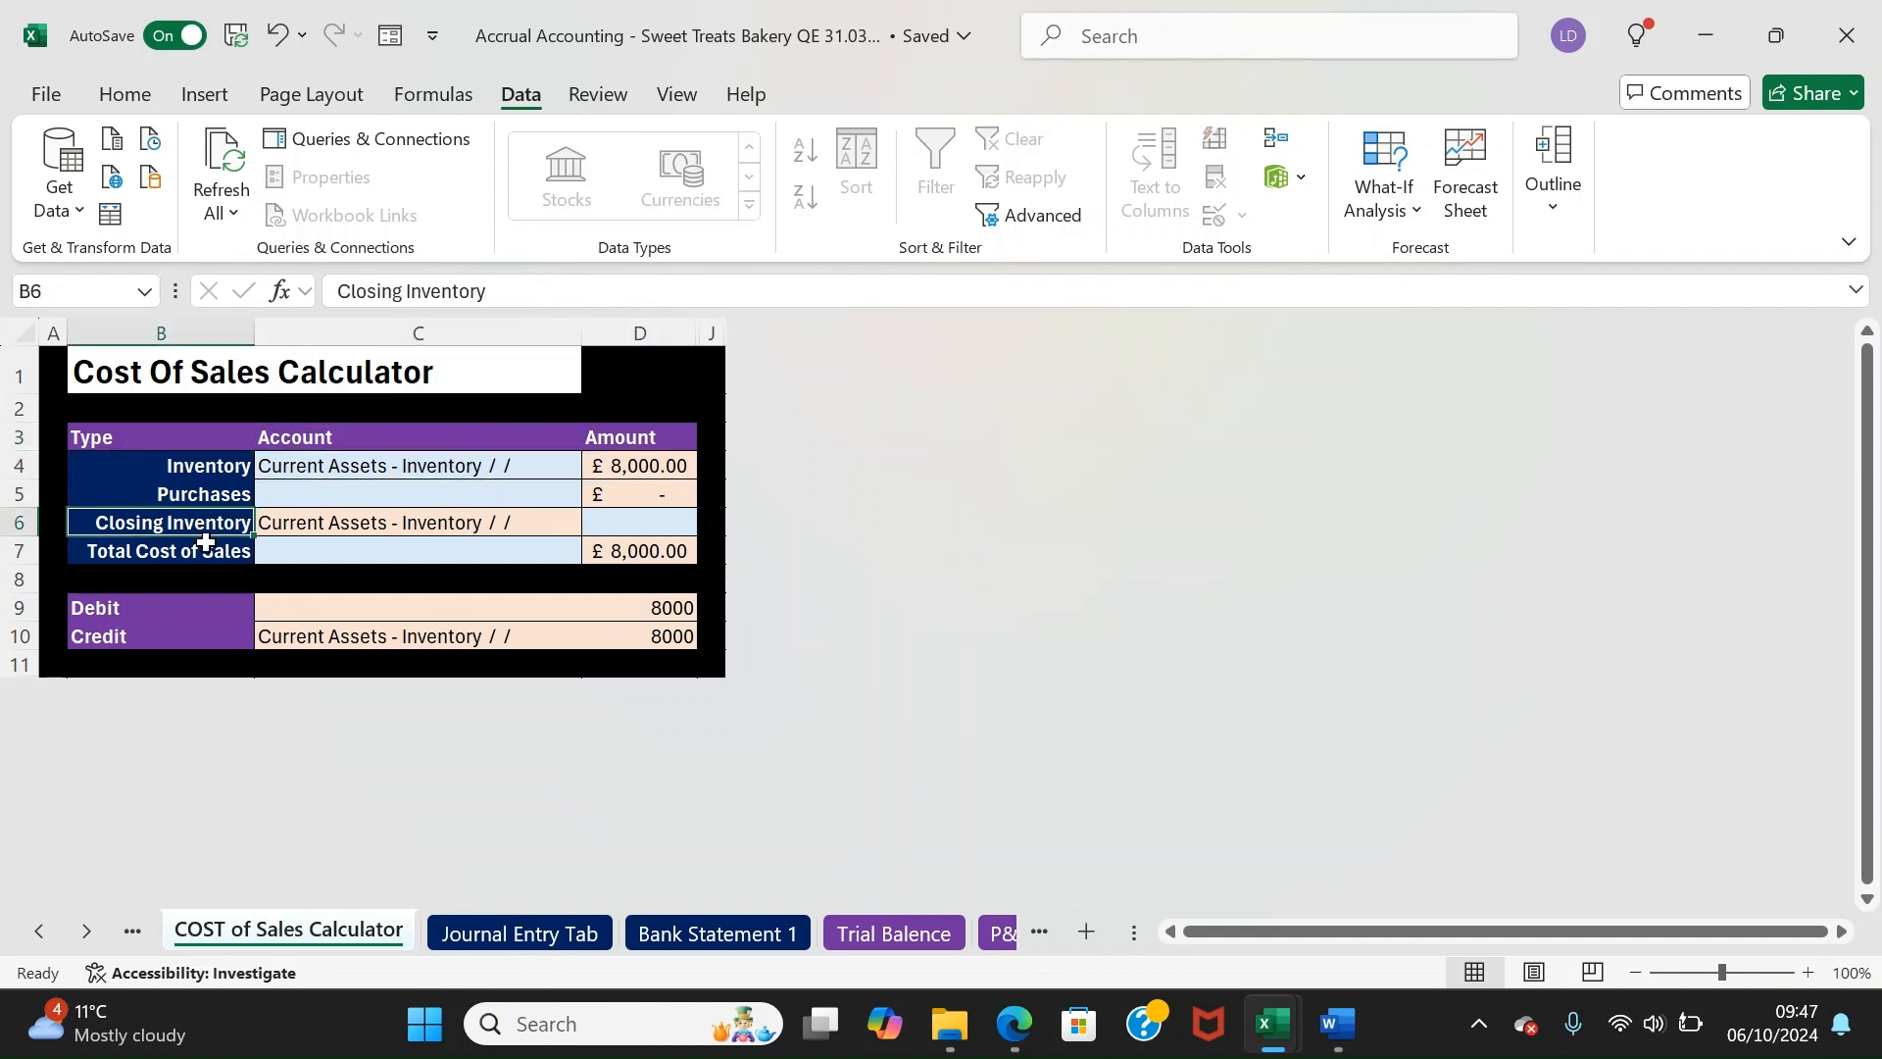
click(353, 490)
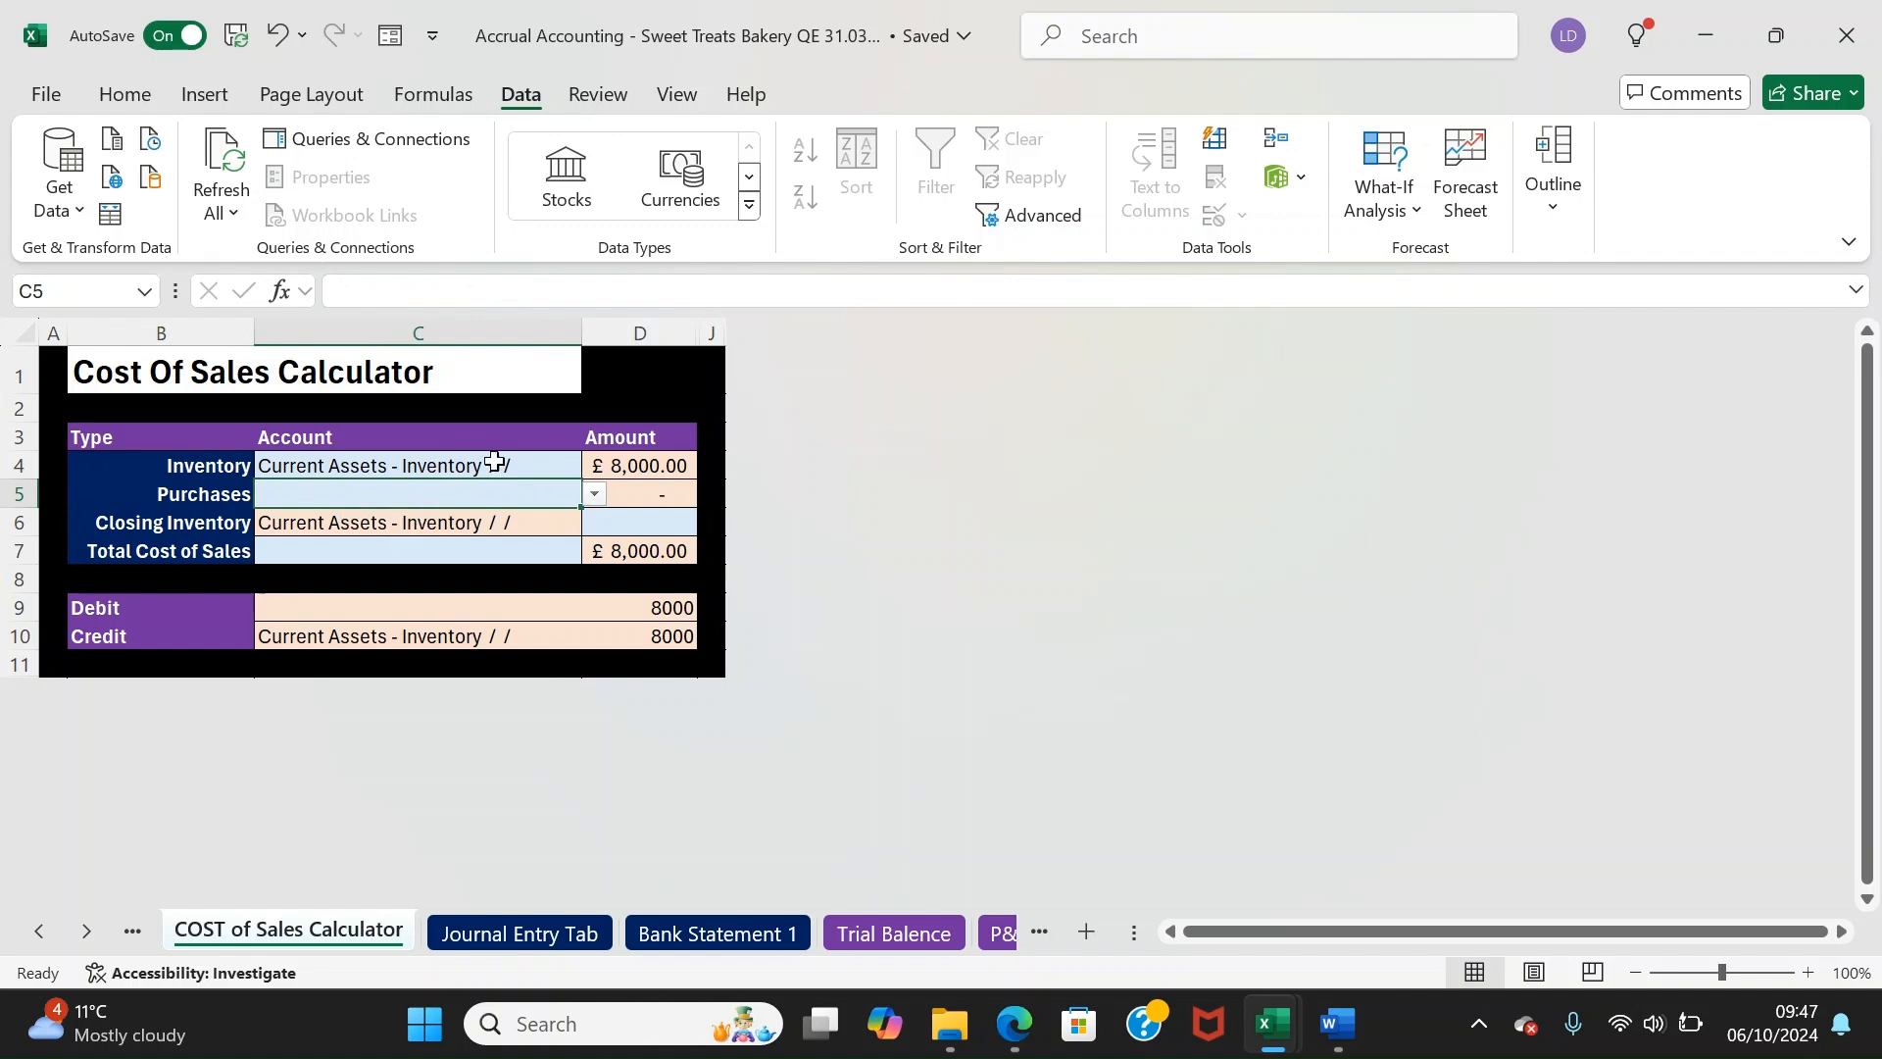
text(purch)
key(Return)
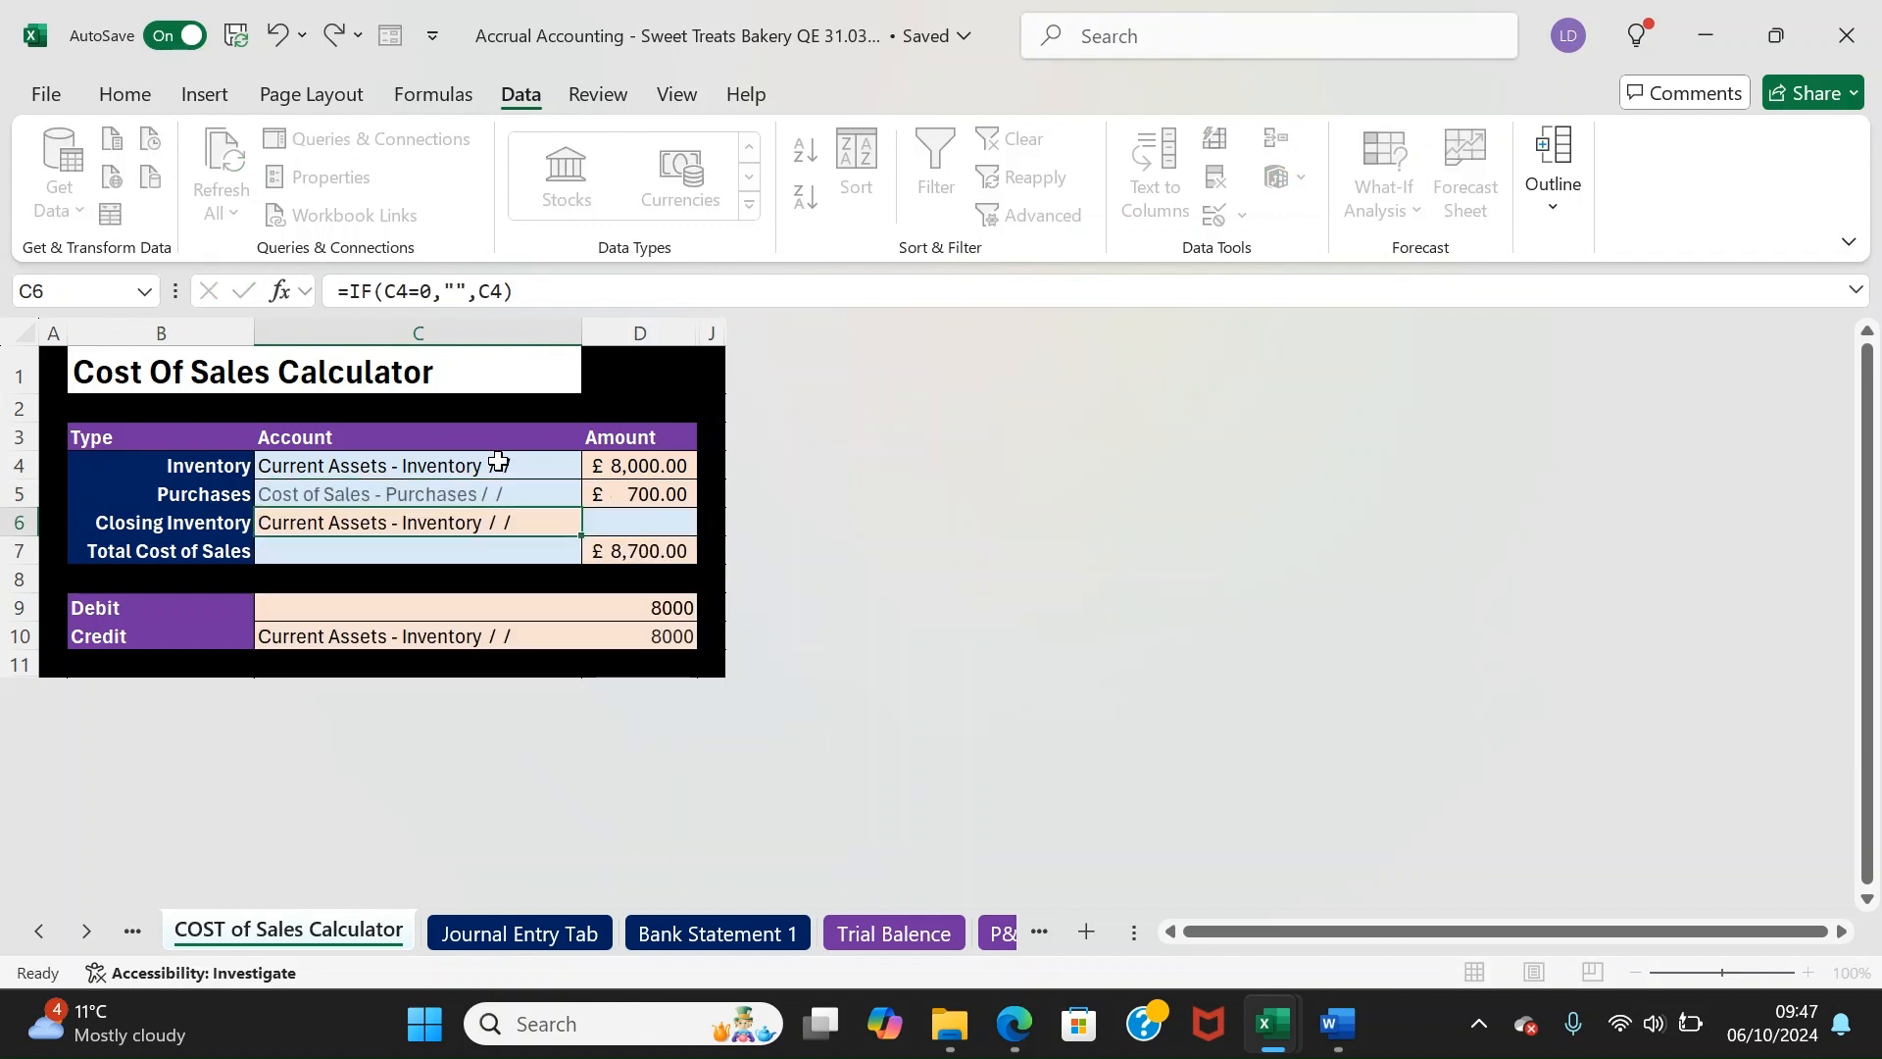
key(Up)
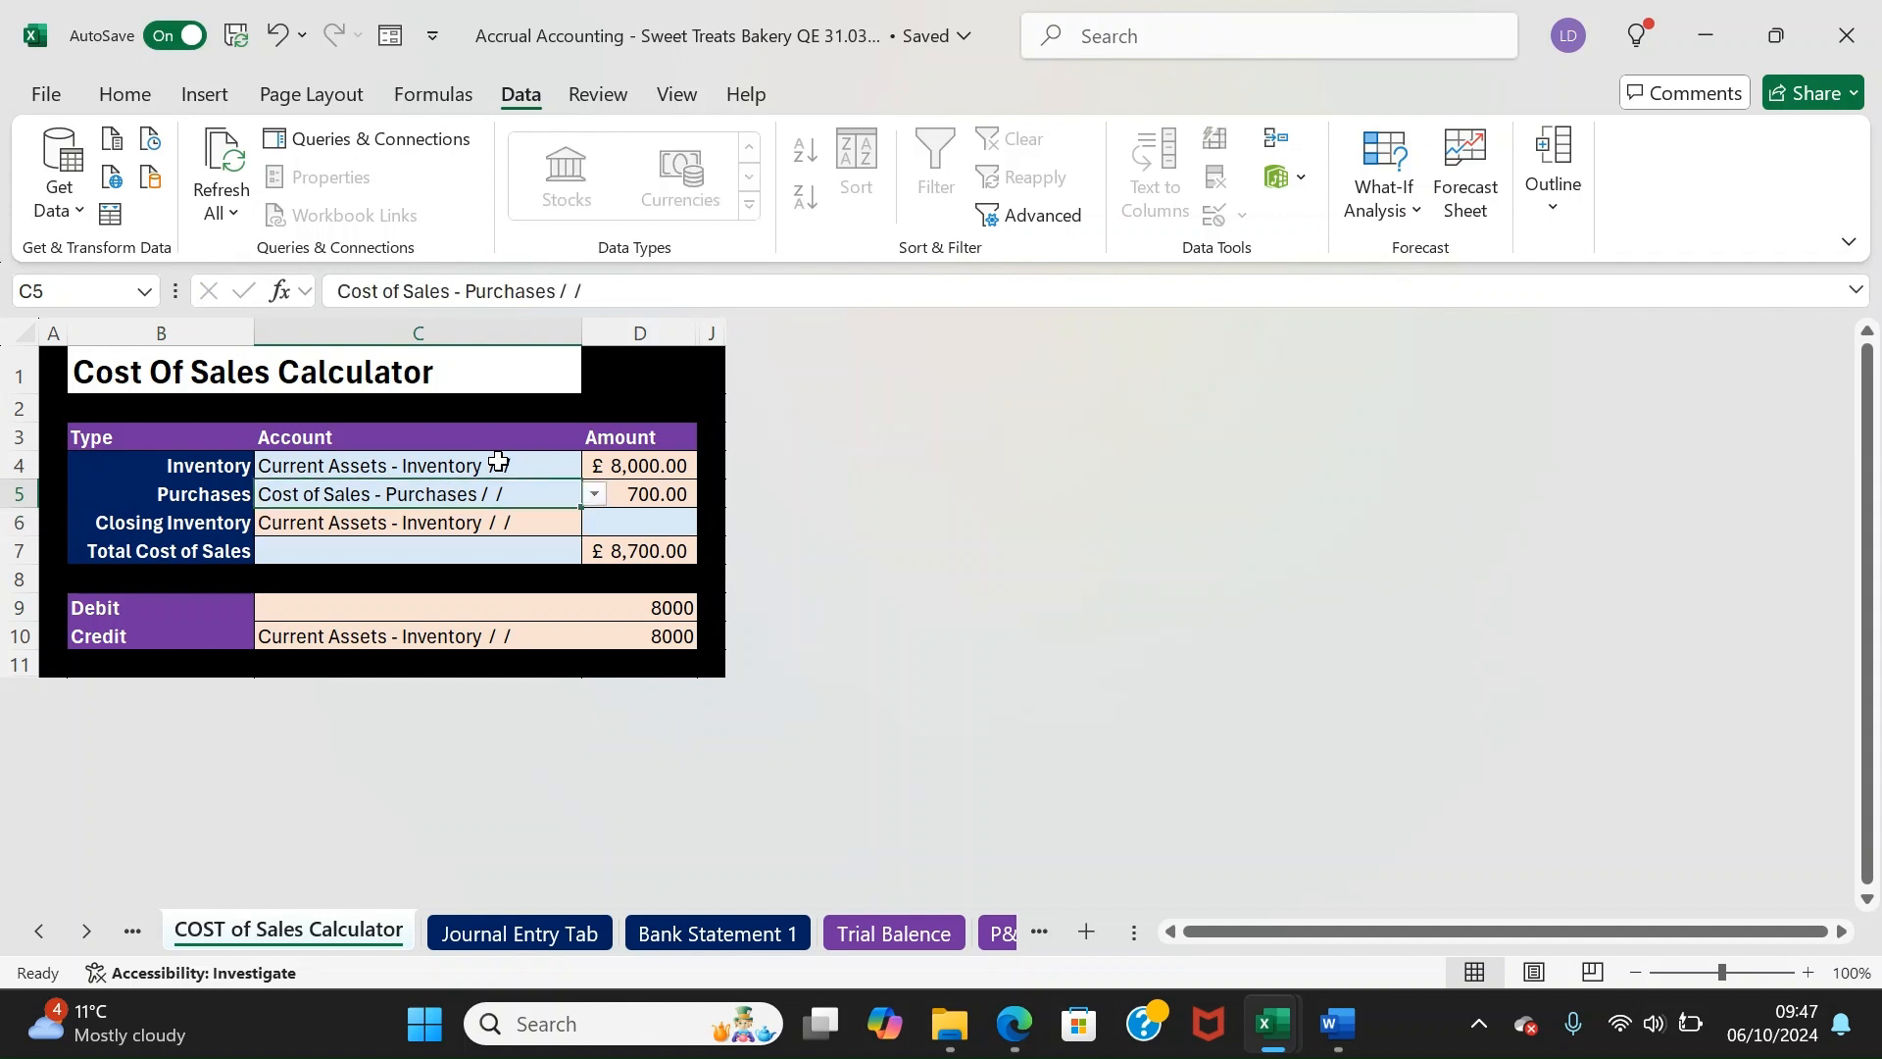
key(Down)
key(Down)
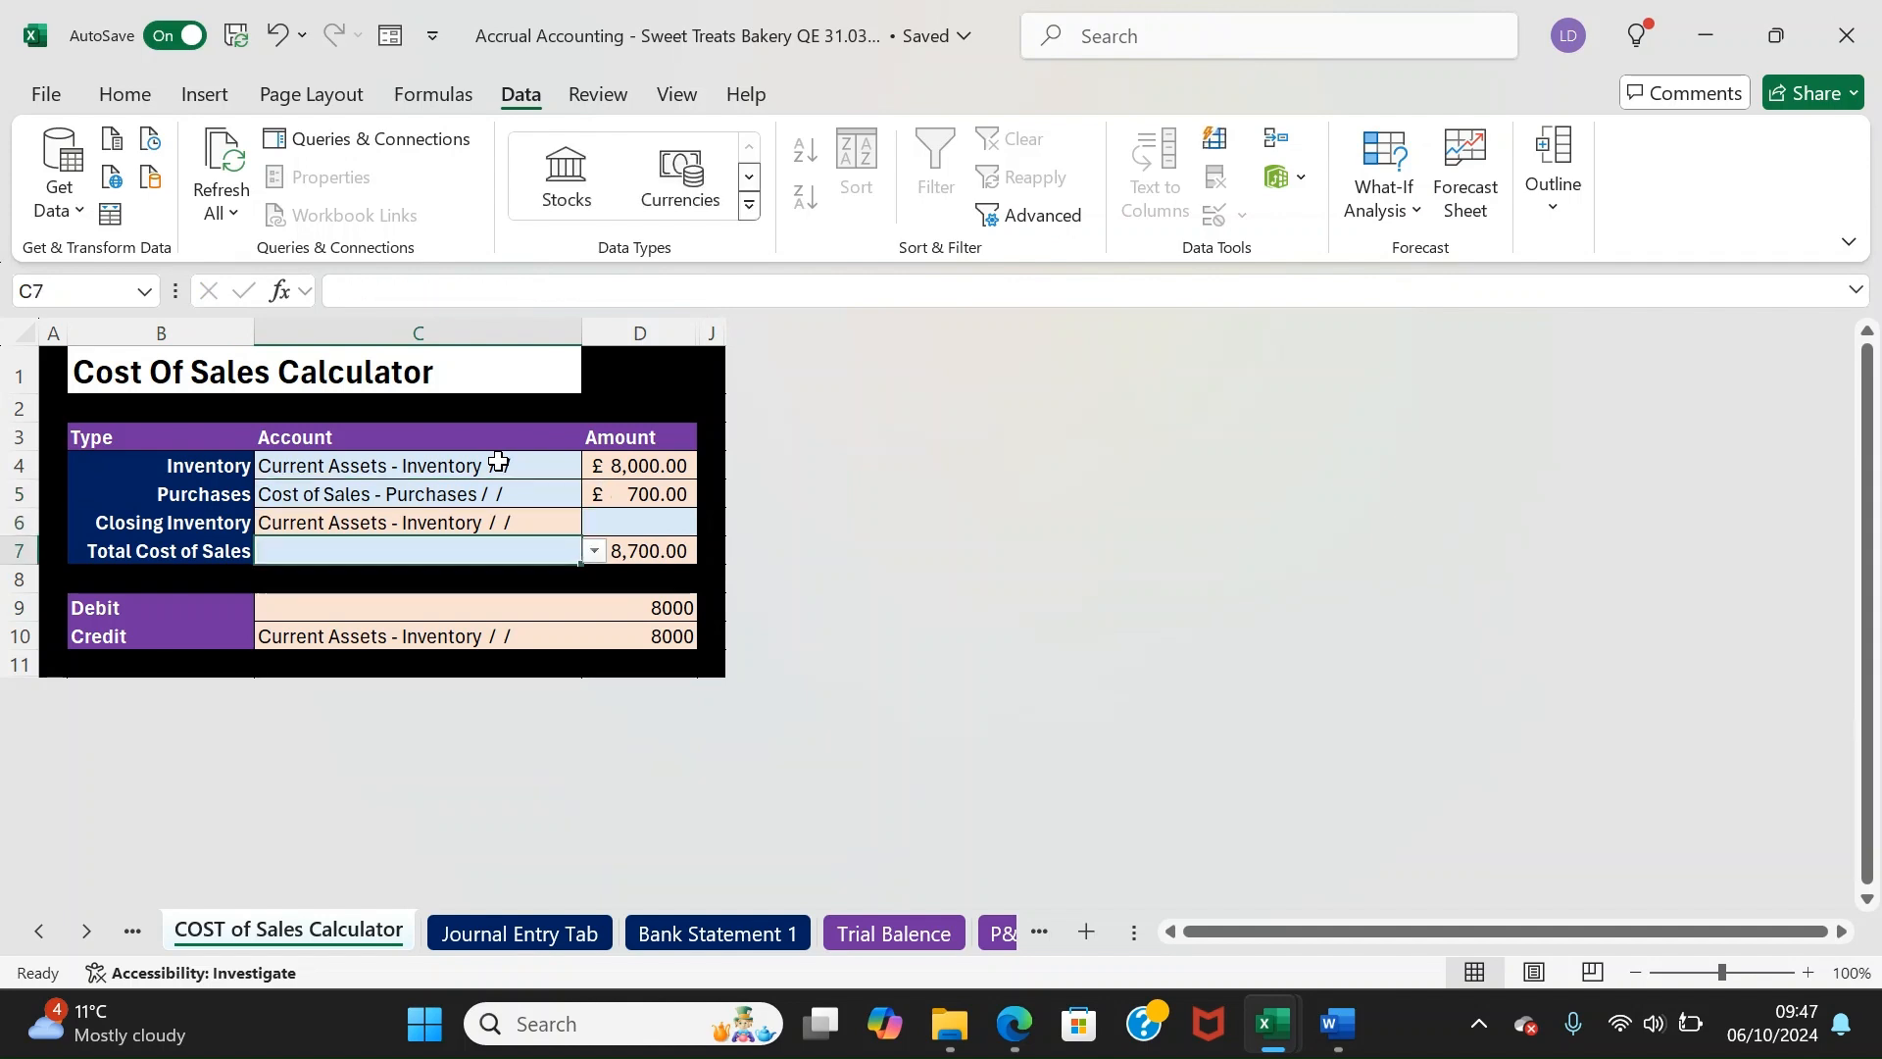
Choose Cost of Sales - Cost of Sales / Other for the total and enter closing inventory of 3000
text(cos)
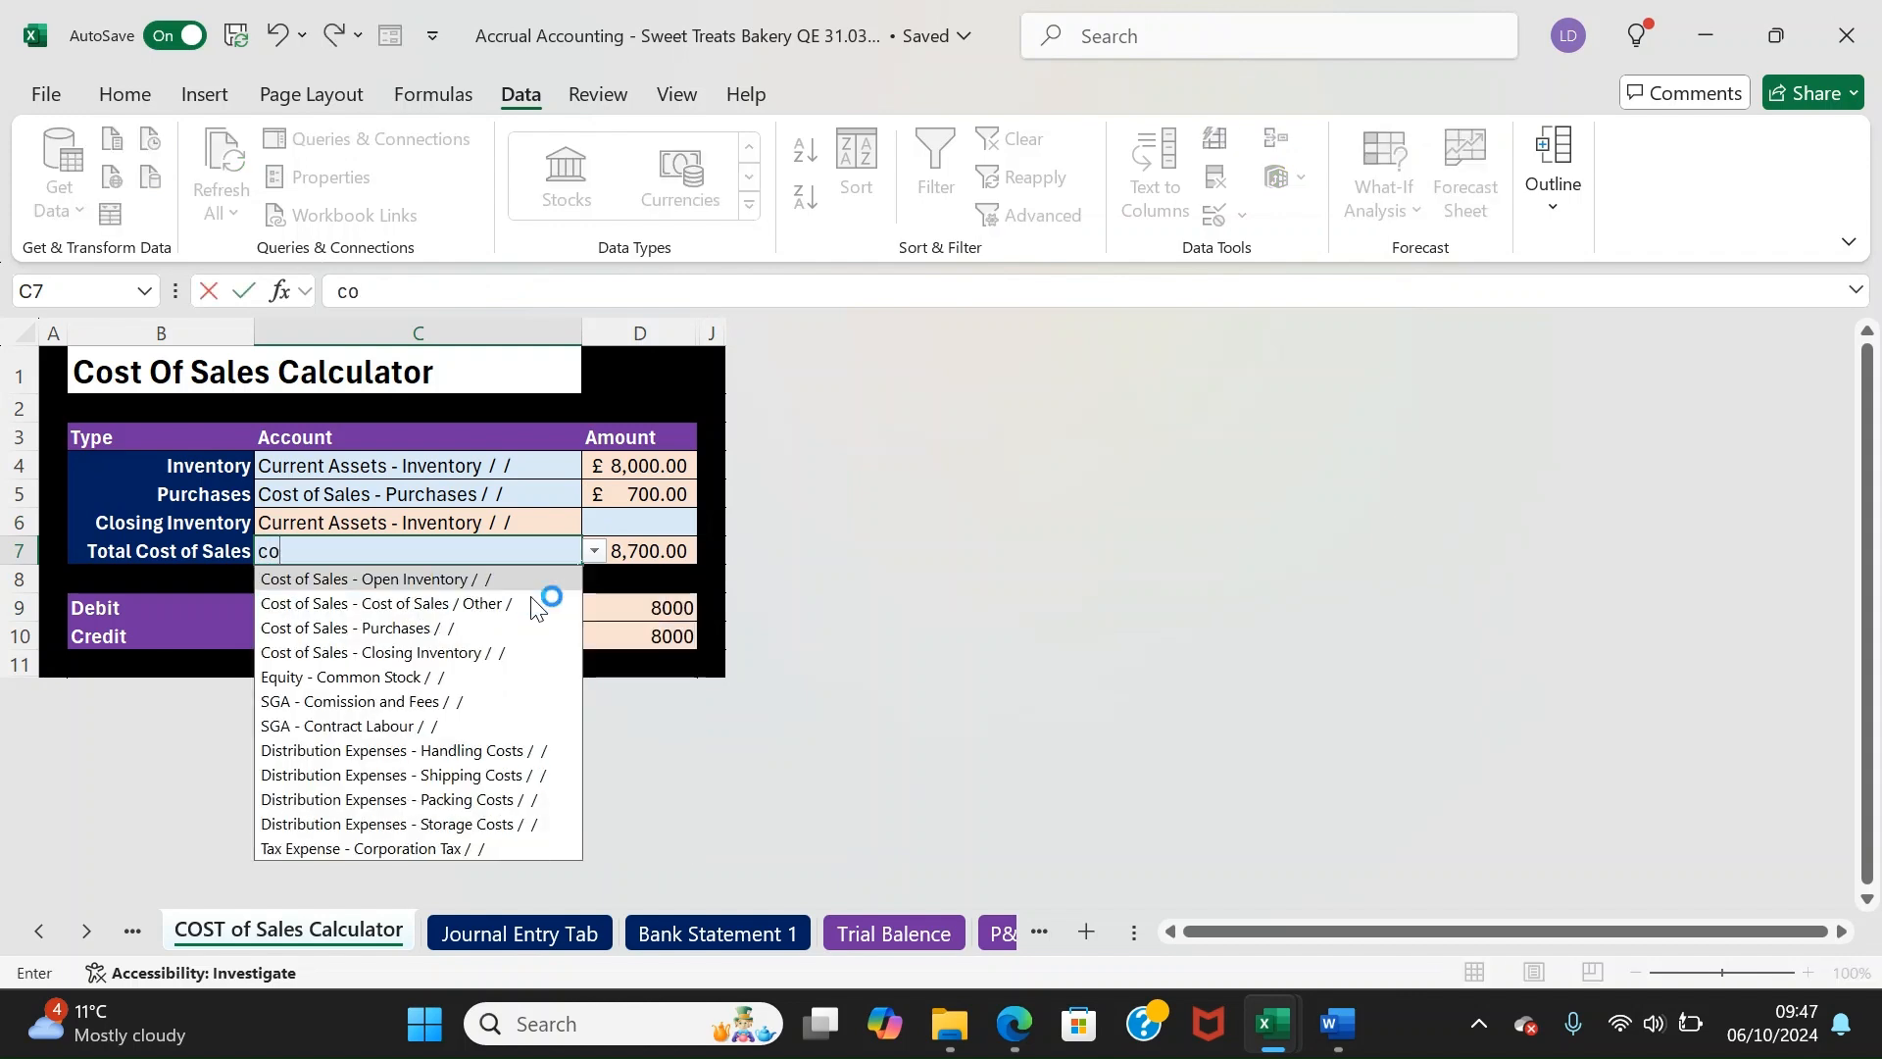
click(531, 598)
key(Down)
key(Down)
key(Up)
key(Up)
key(Up)
key(Up)
key(Up)
key(Down)
key(Down)
key(Up)
key(Up)
key(Right)
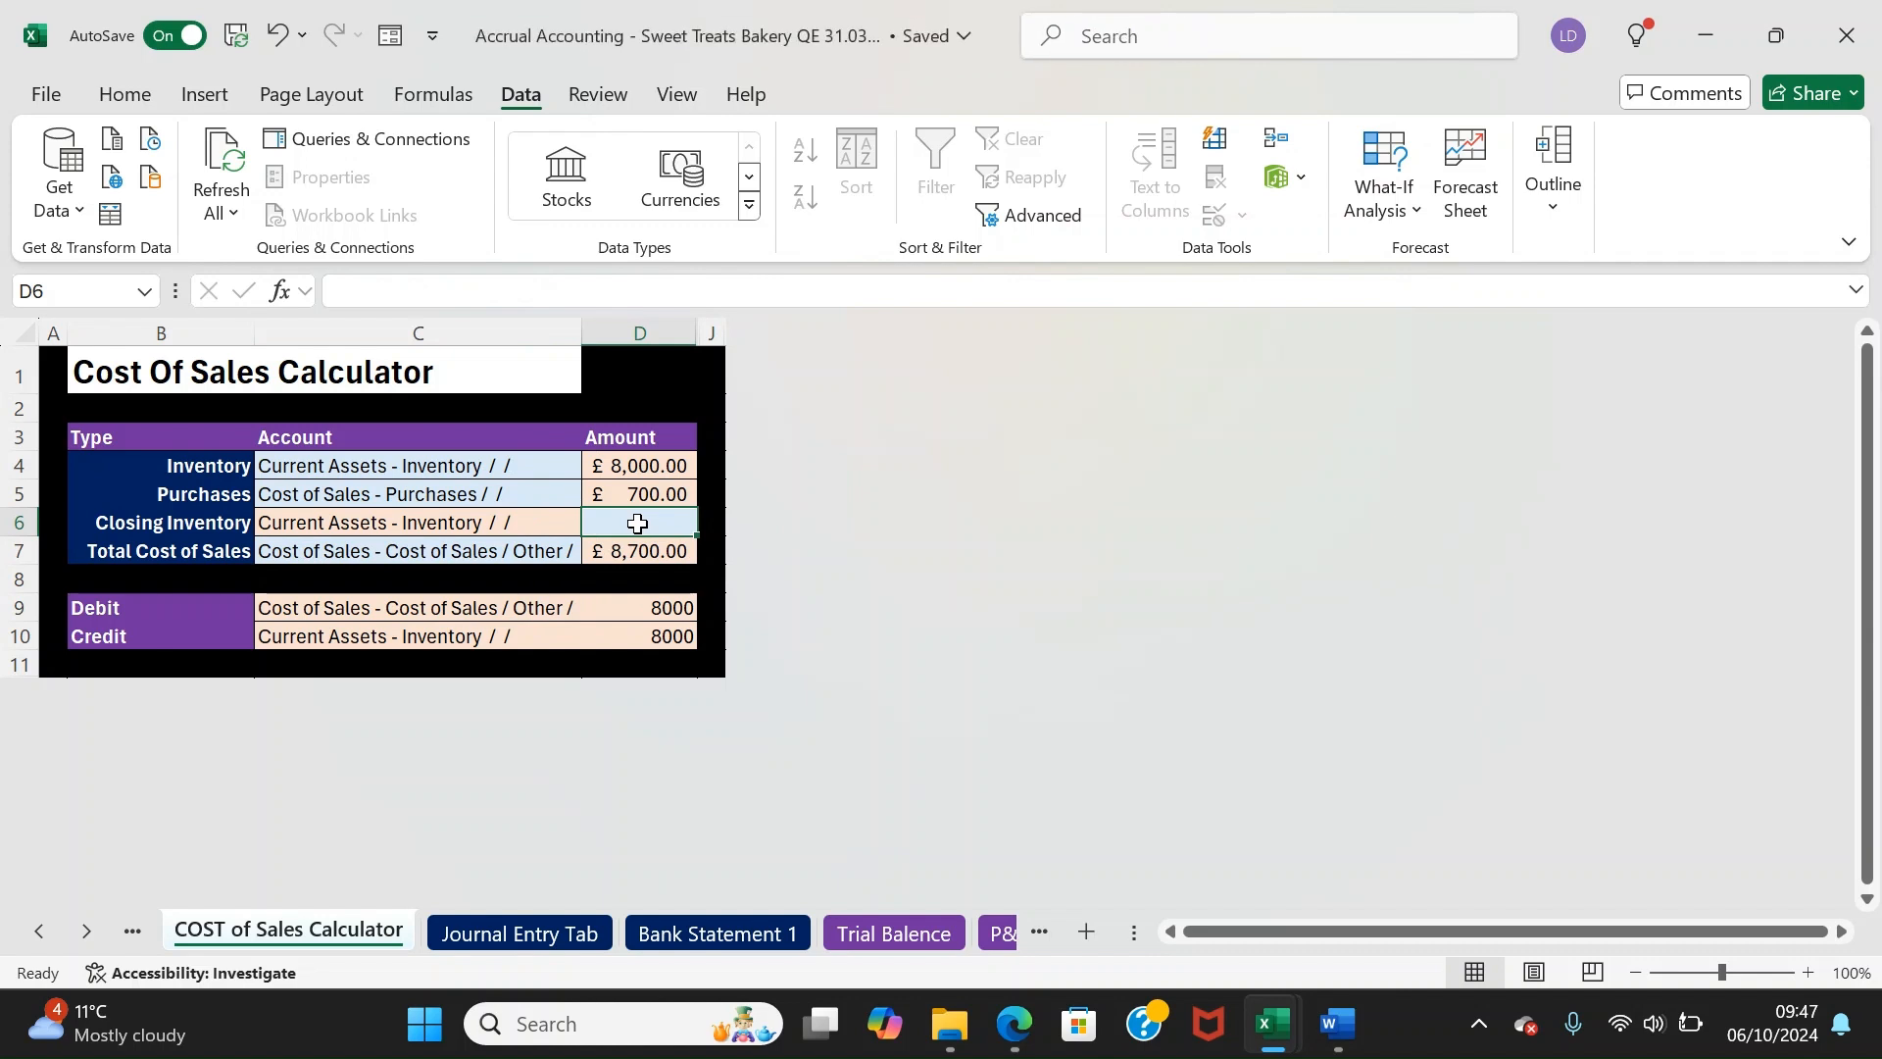
text(3000)
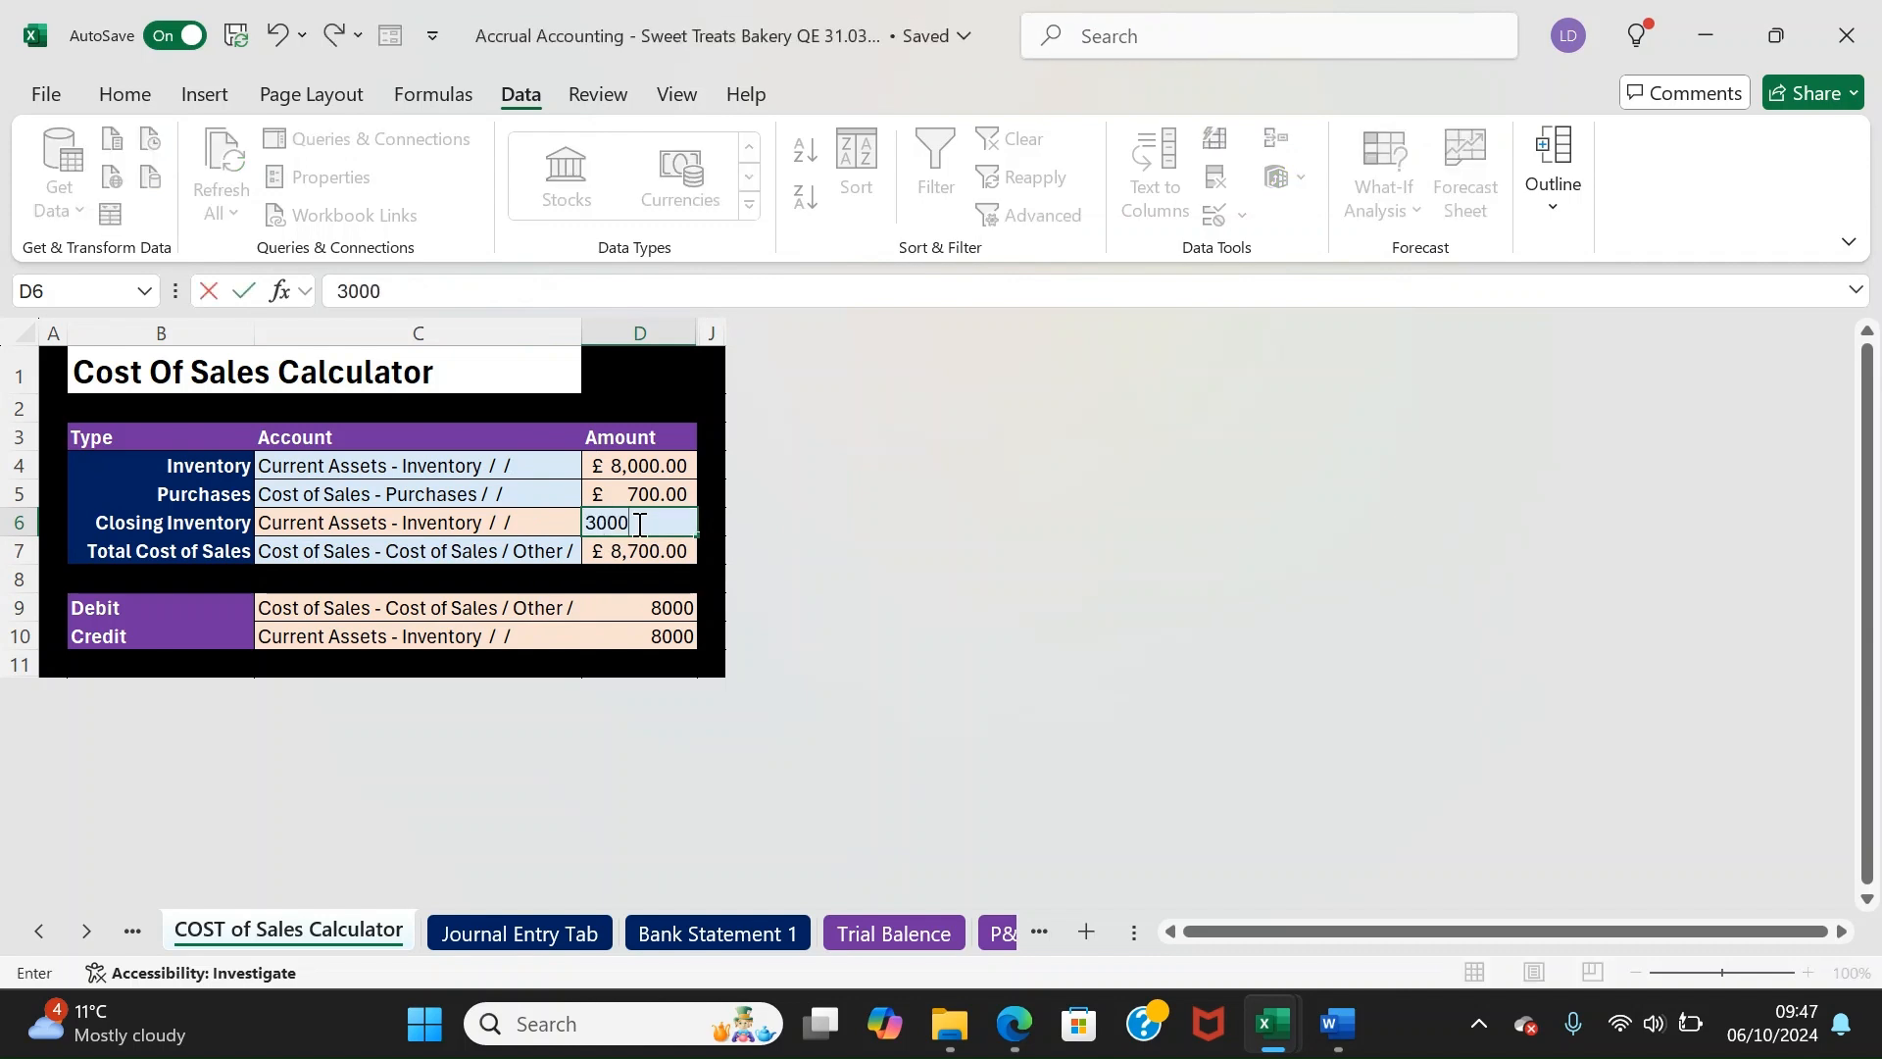
key(Return)
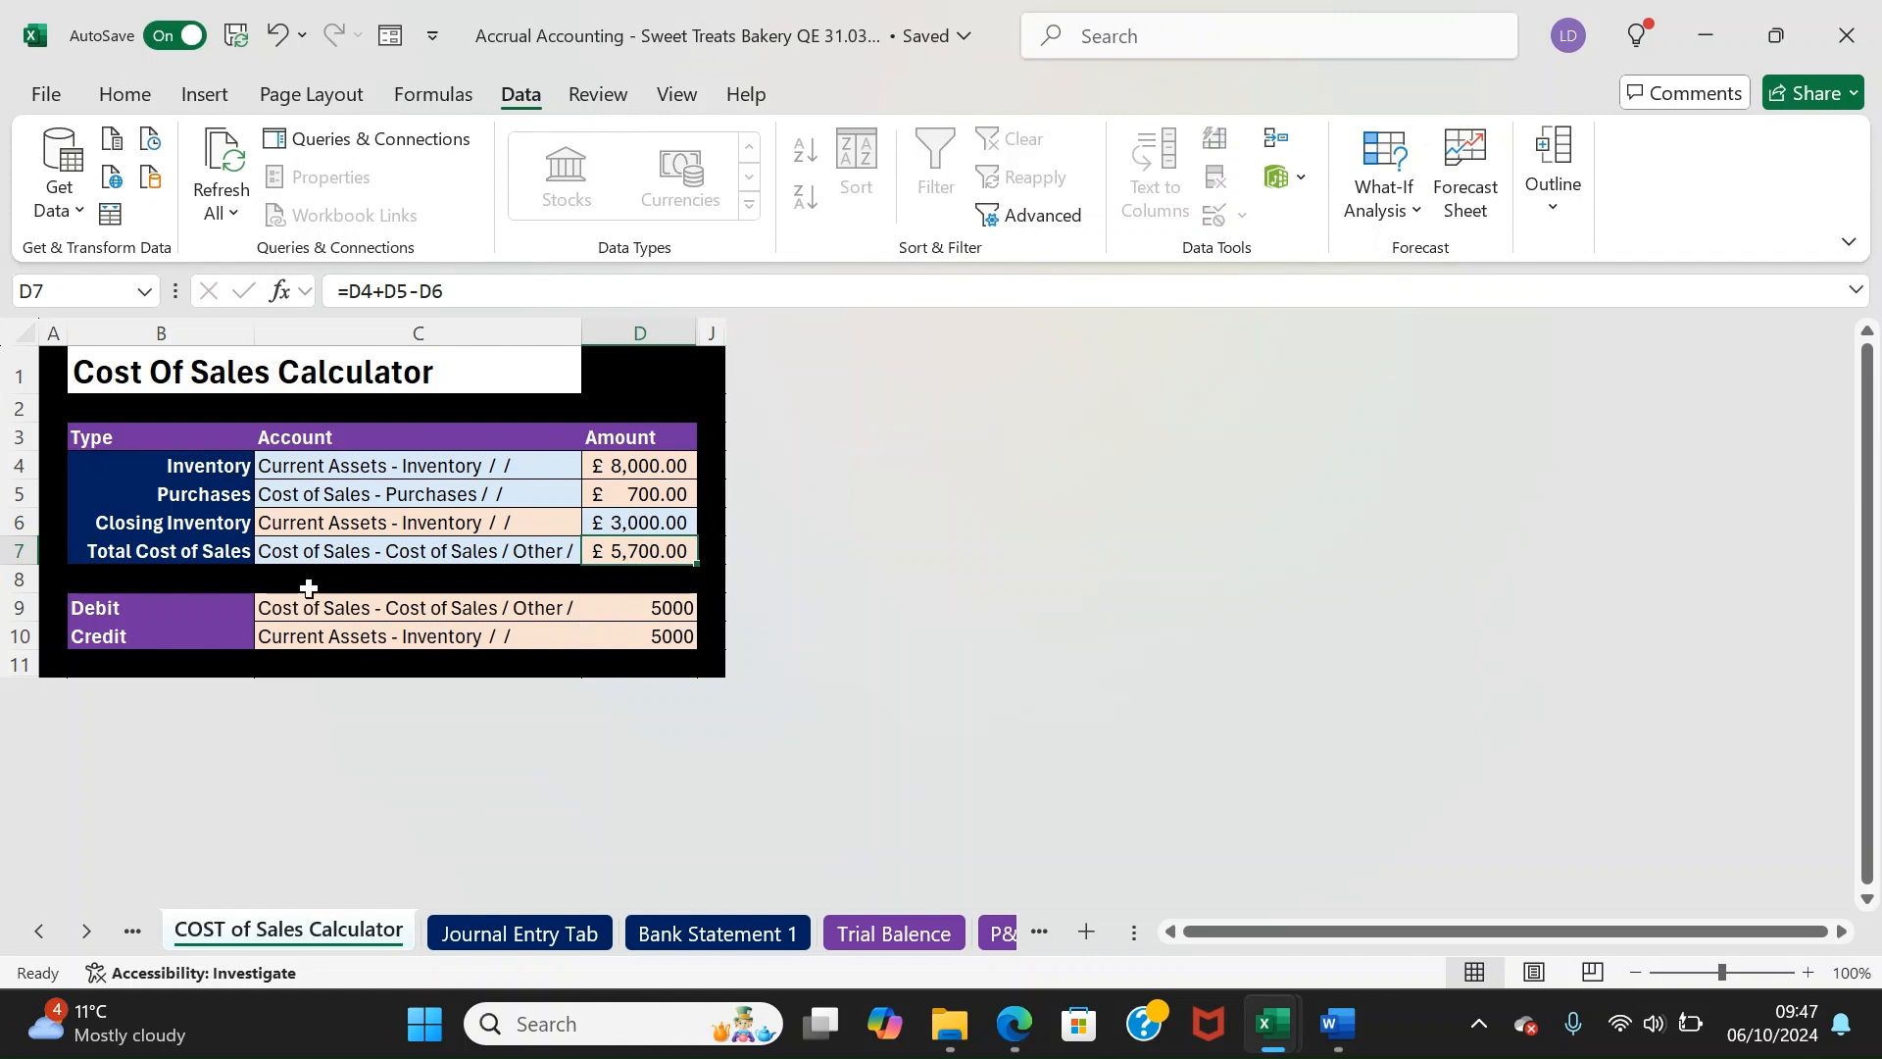
Review the calculator's matching 5000 debit and credit rows before moving to the Journal Entry Tab
click(138, 612)
mouse_move(172, 614)
mouse_down()
mouse_move(399, 638)
mouse_move(450, 609)
mouse_up()
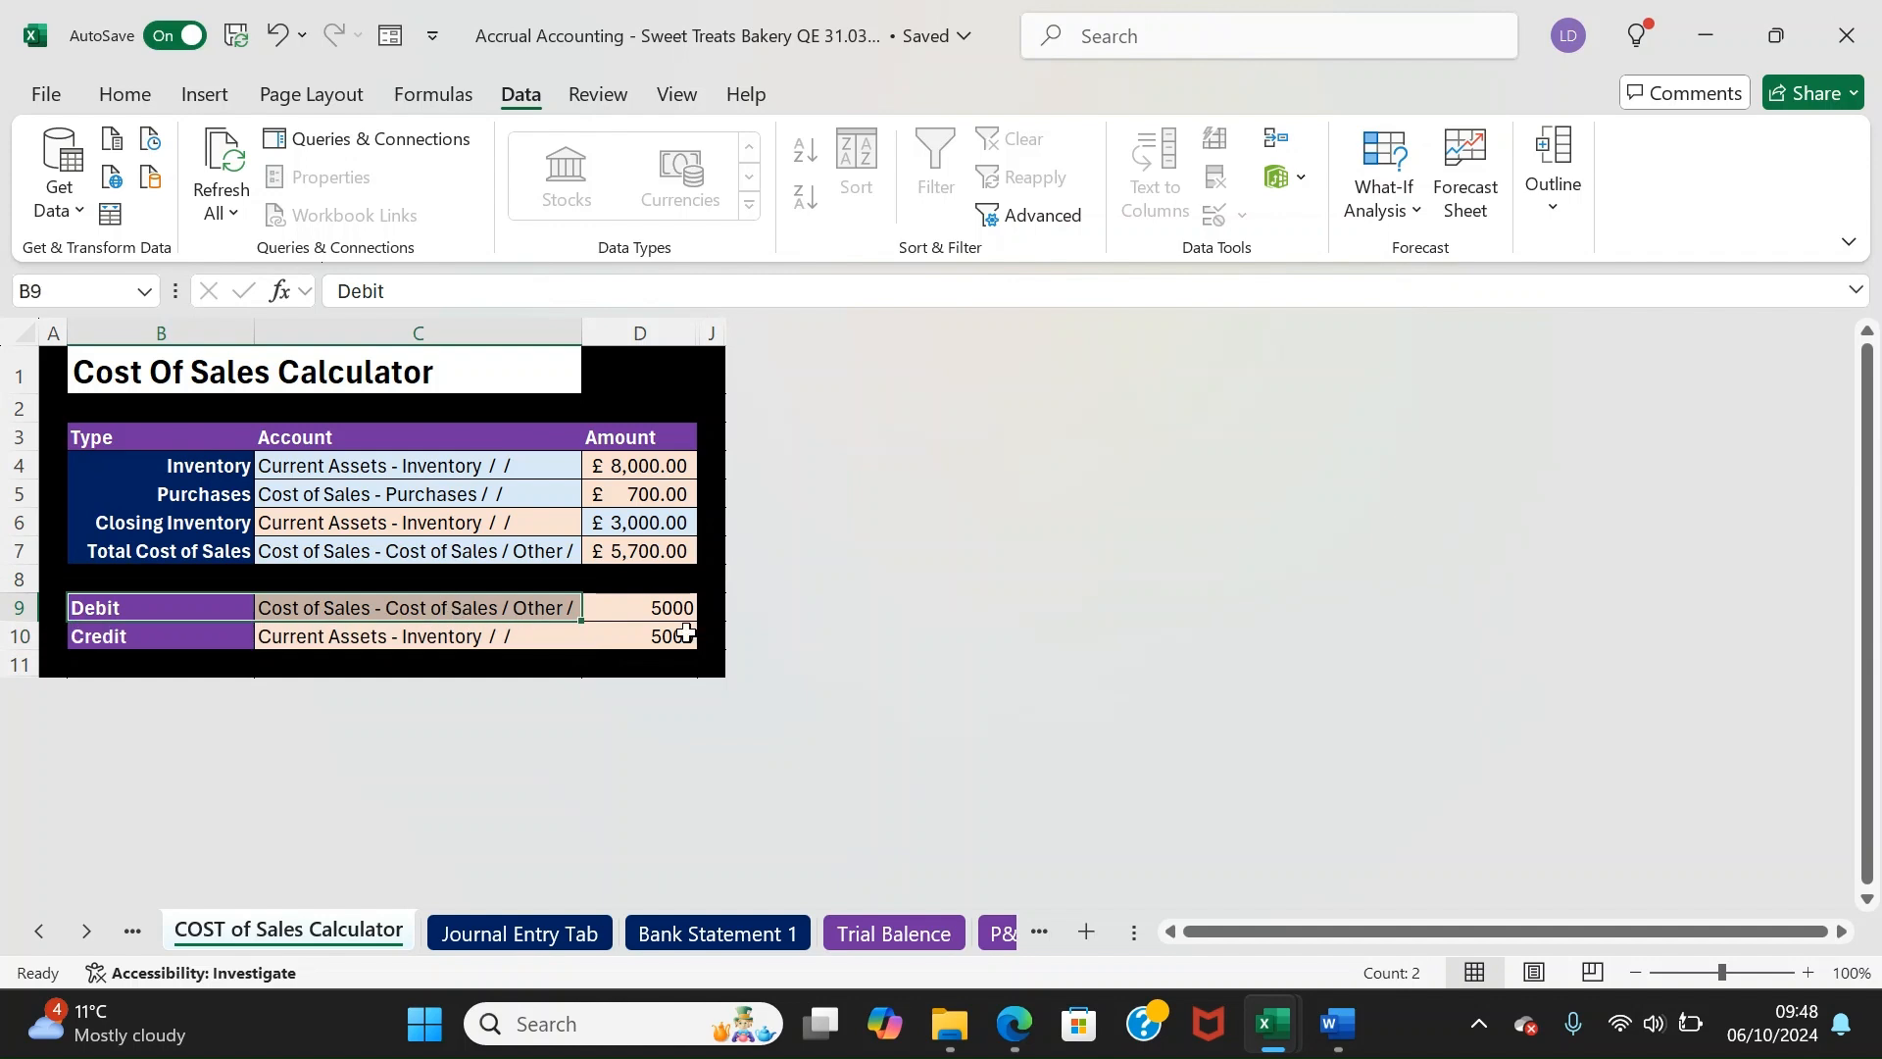
click(649, 610)
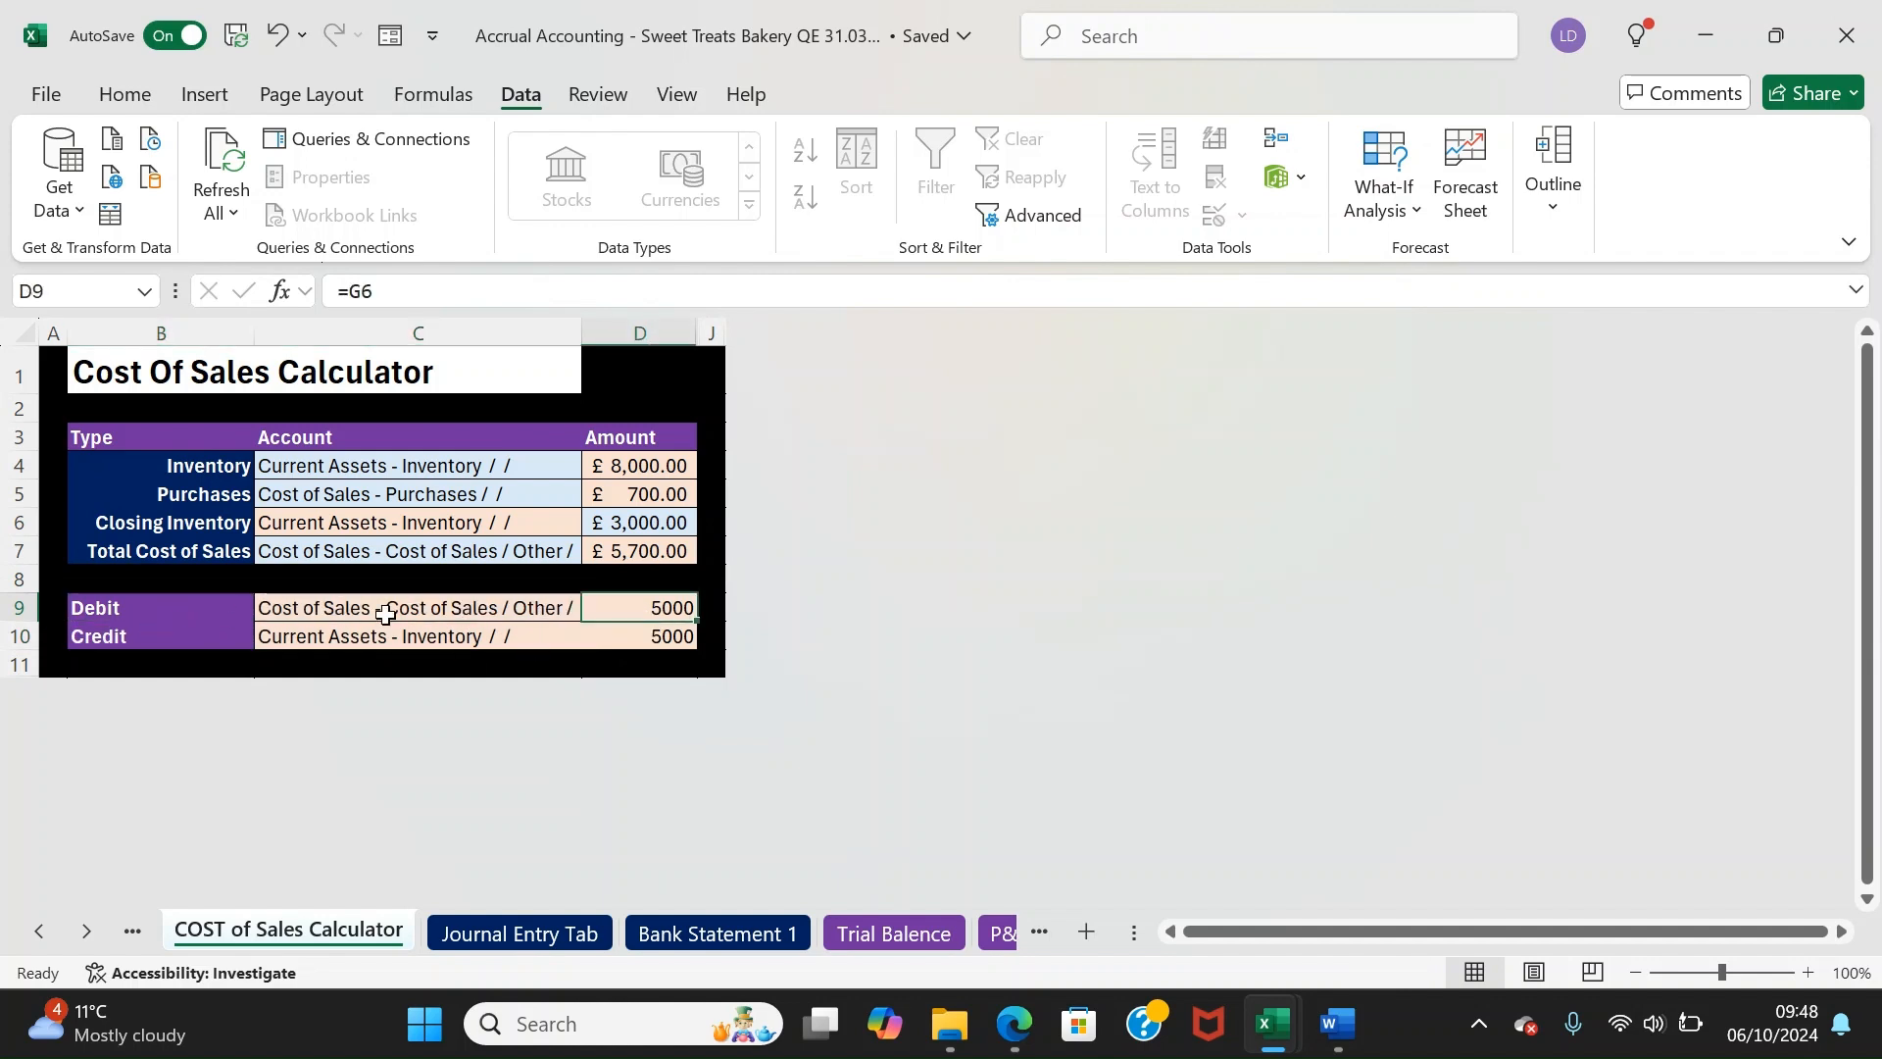
click(179, 654)
drag(173, 639, 621, 635)
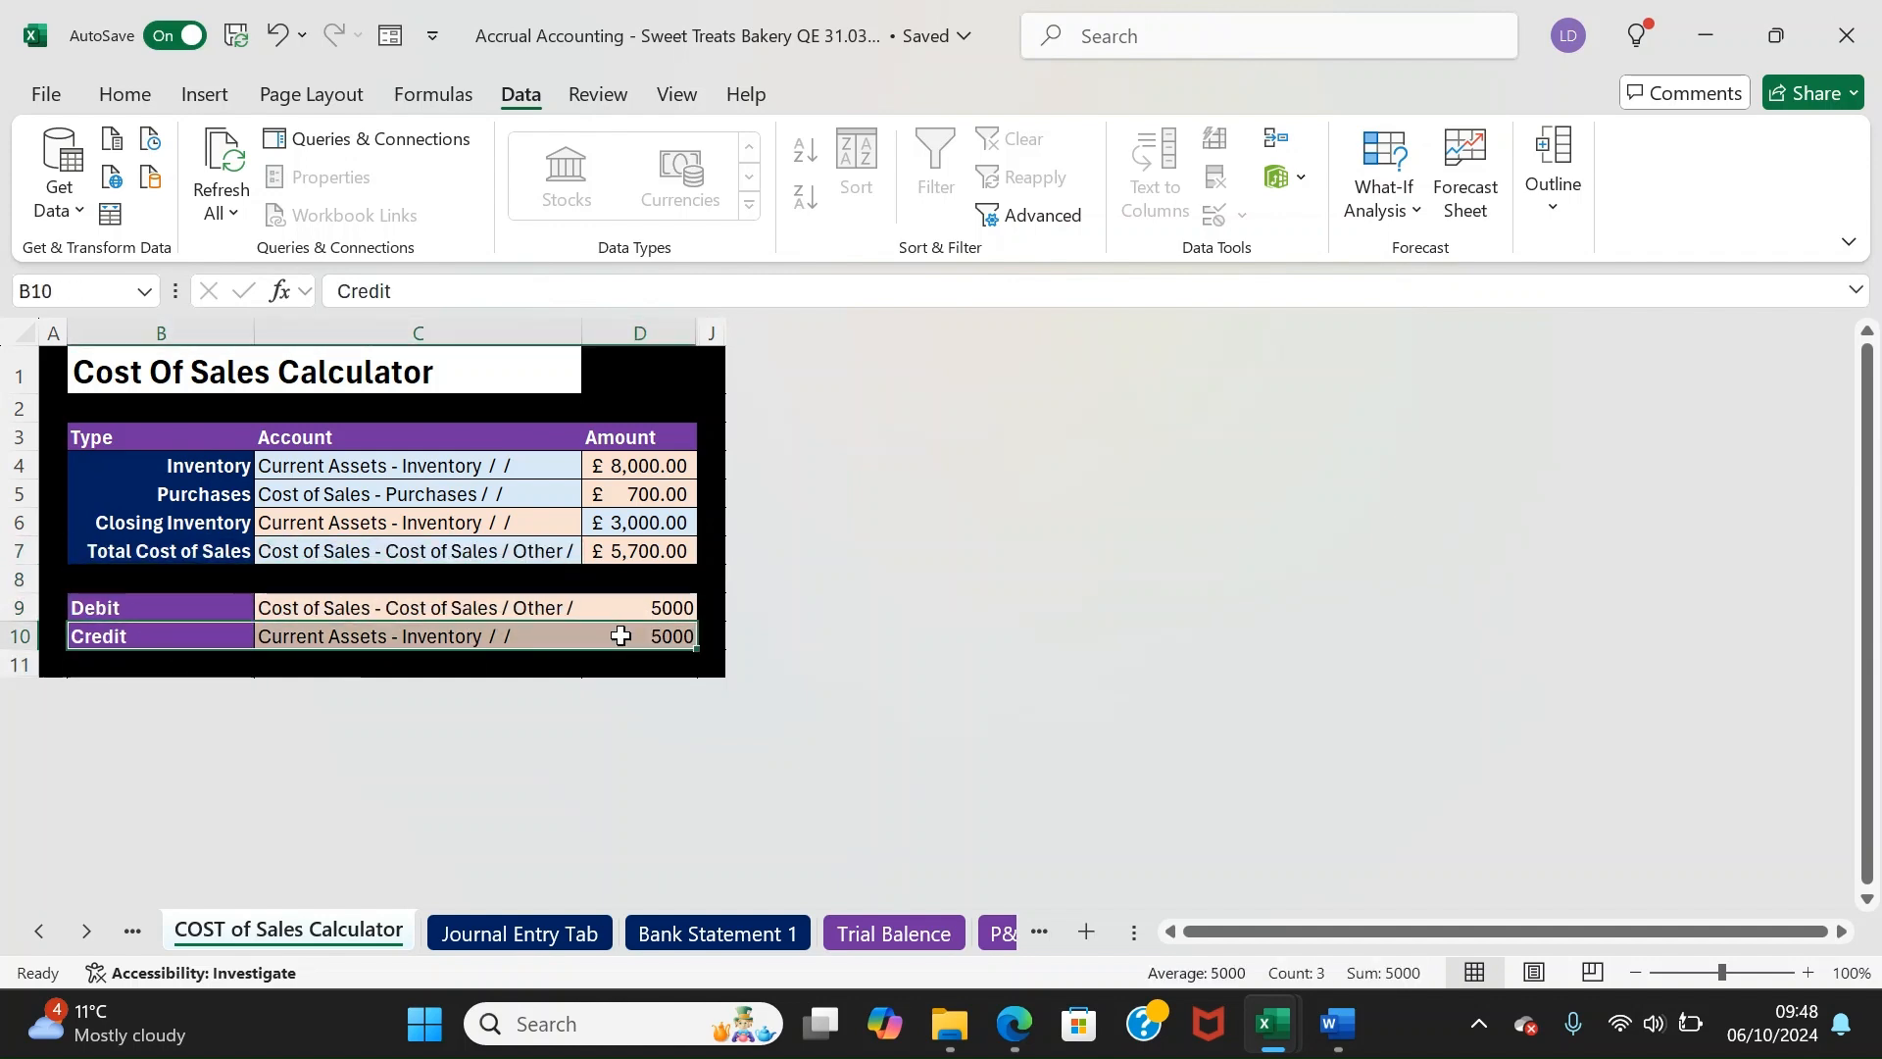
click(509, 635)
click(320, 606)
click(163, 608)
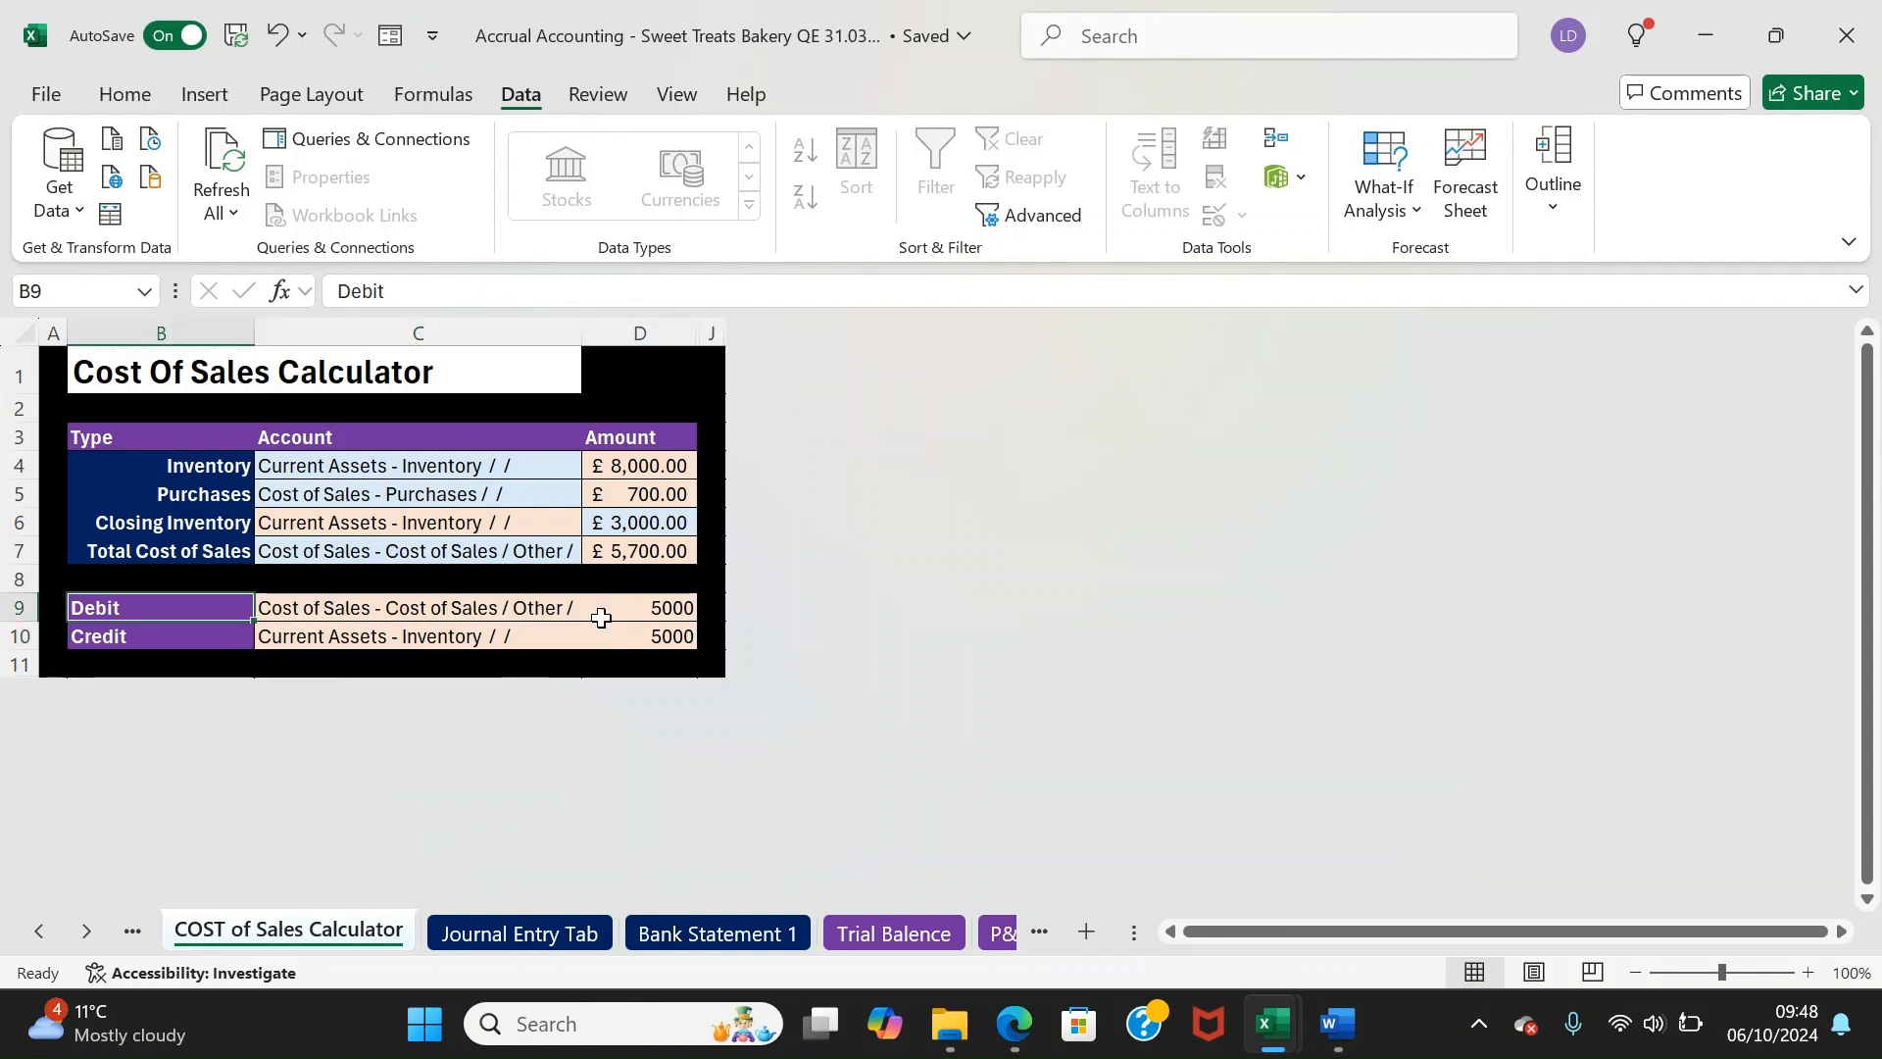
click(581, 943)
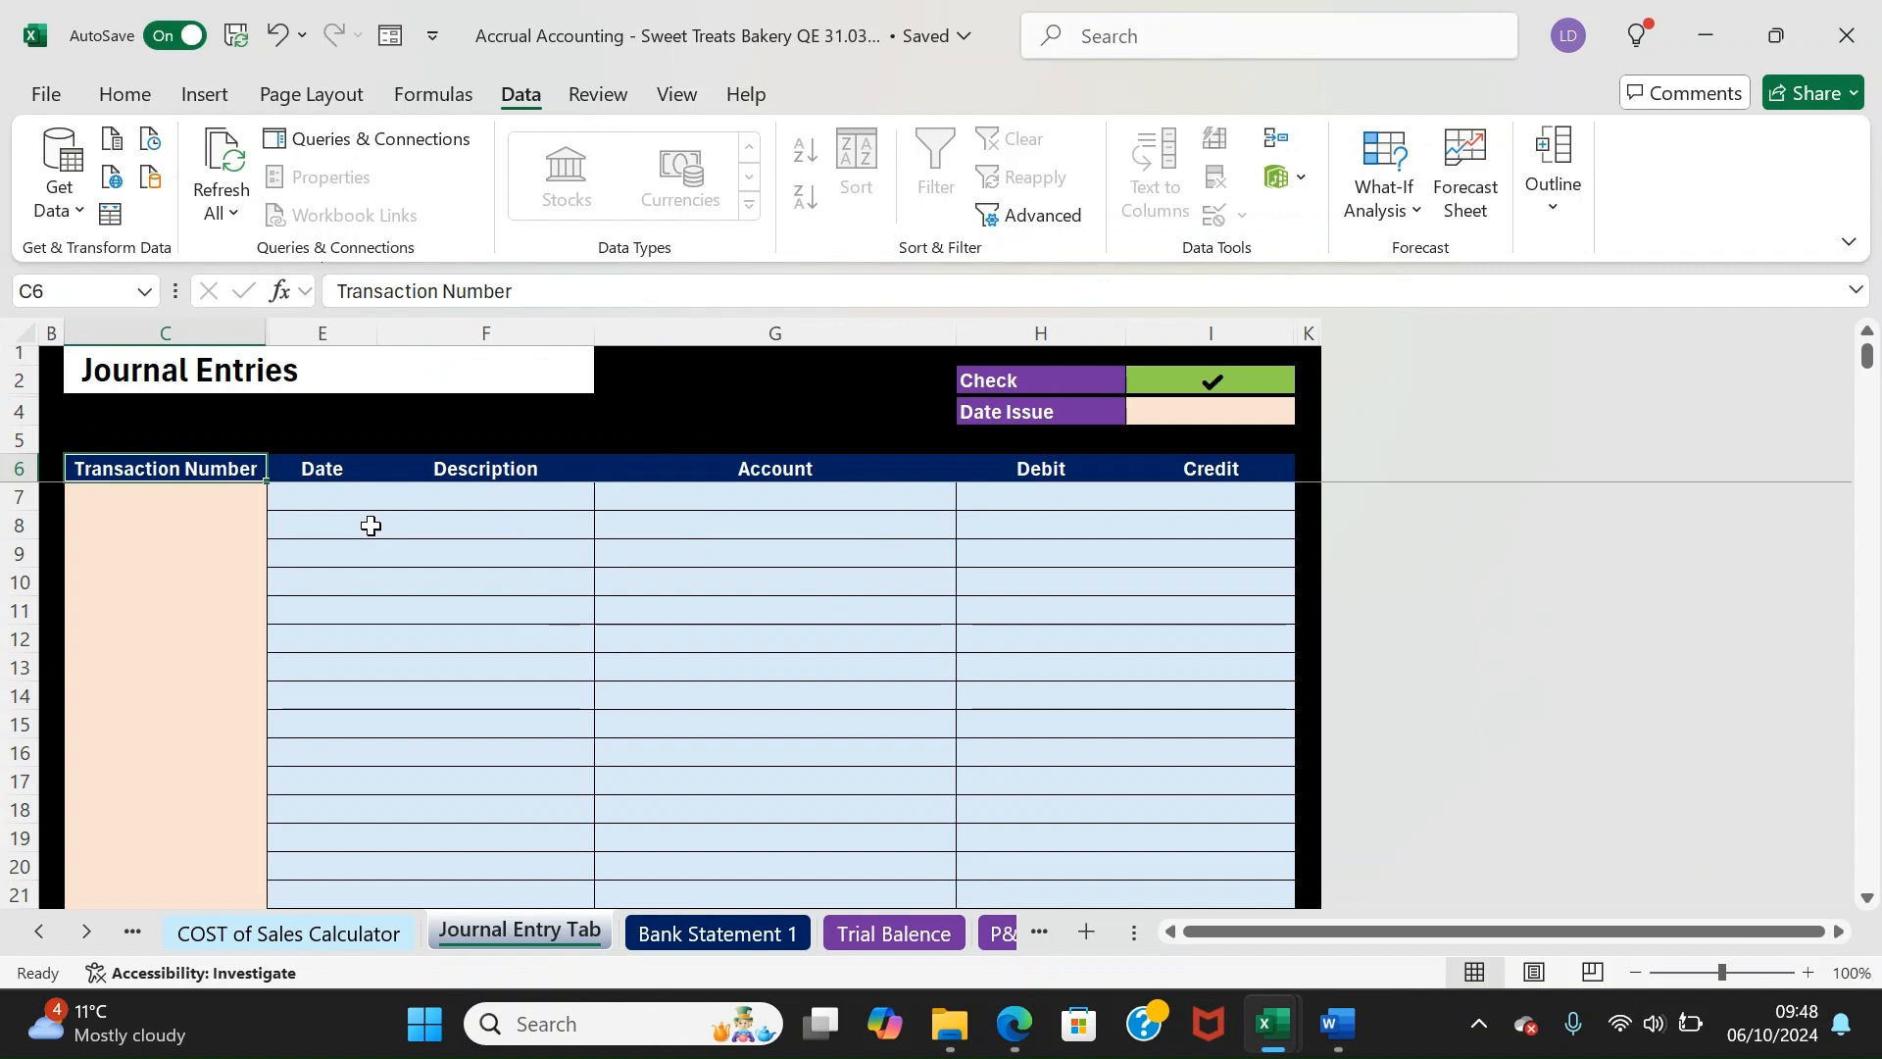
mouse_move(324, 469)
mouse_down()
mouse_move(329, 540)
mouse_move(324, 468)
mouse_up()
click(529, 600)
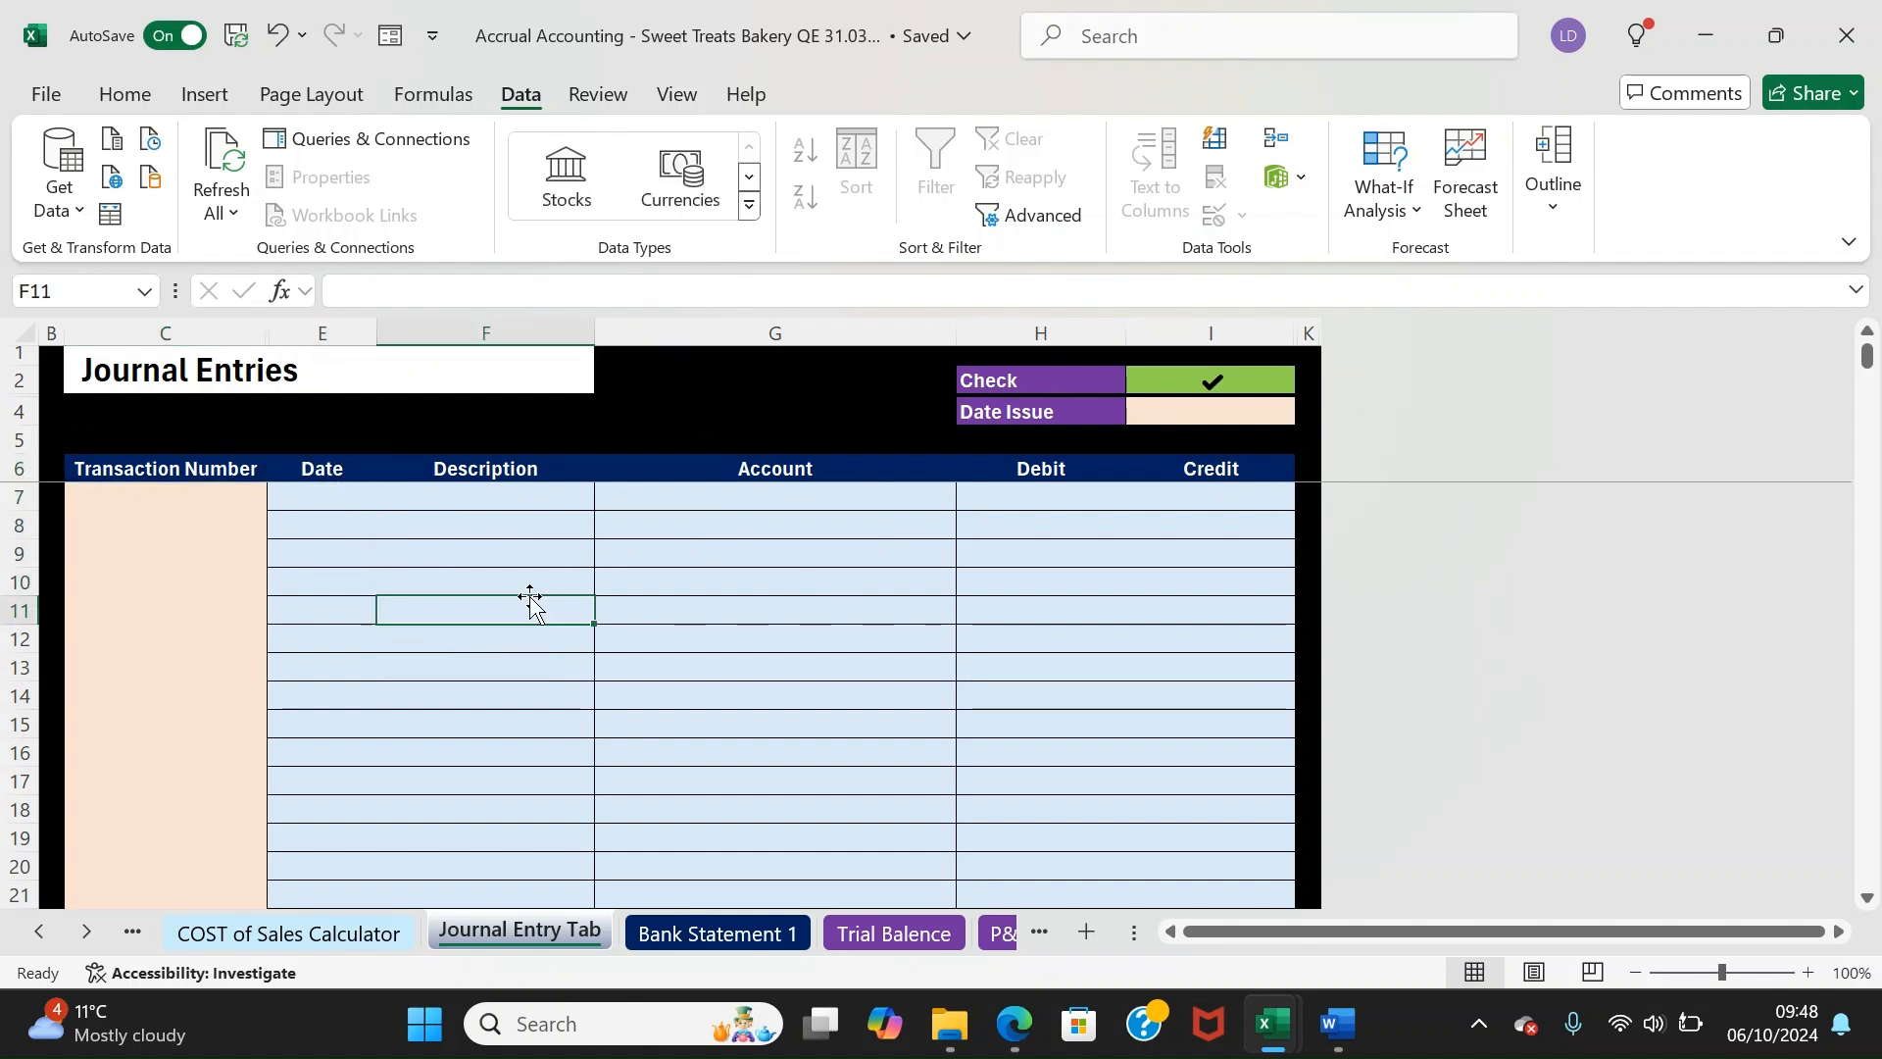
click(296, 494)
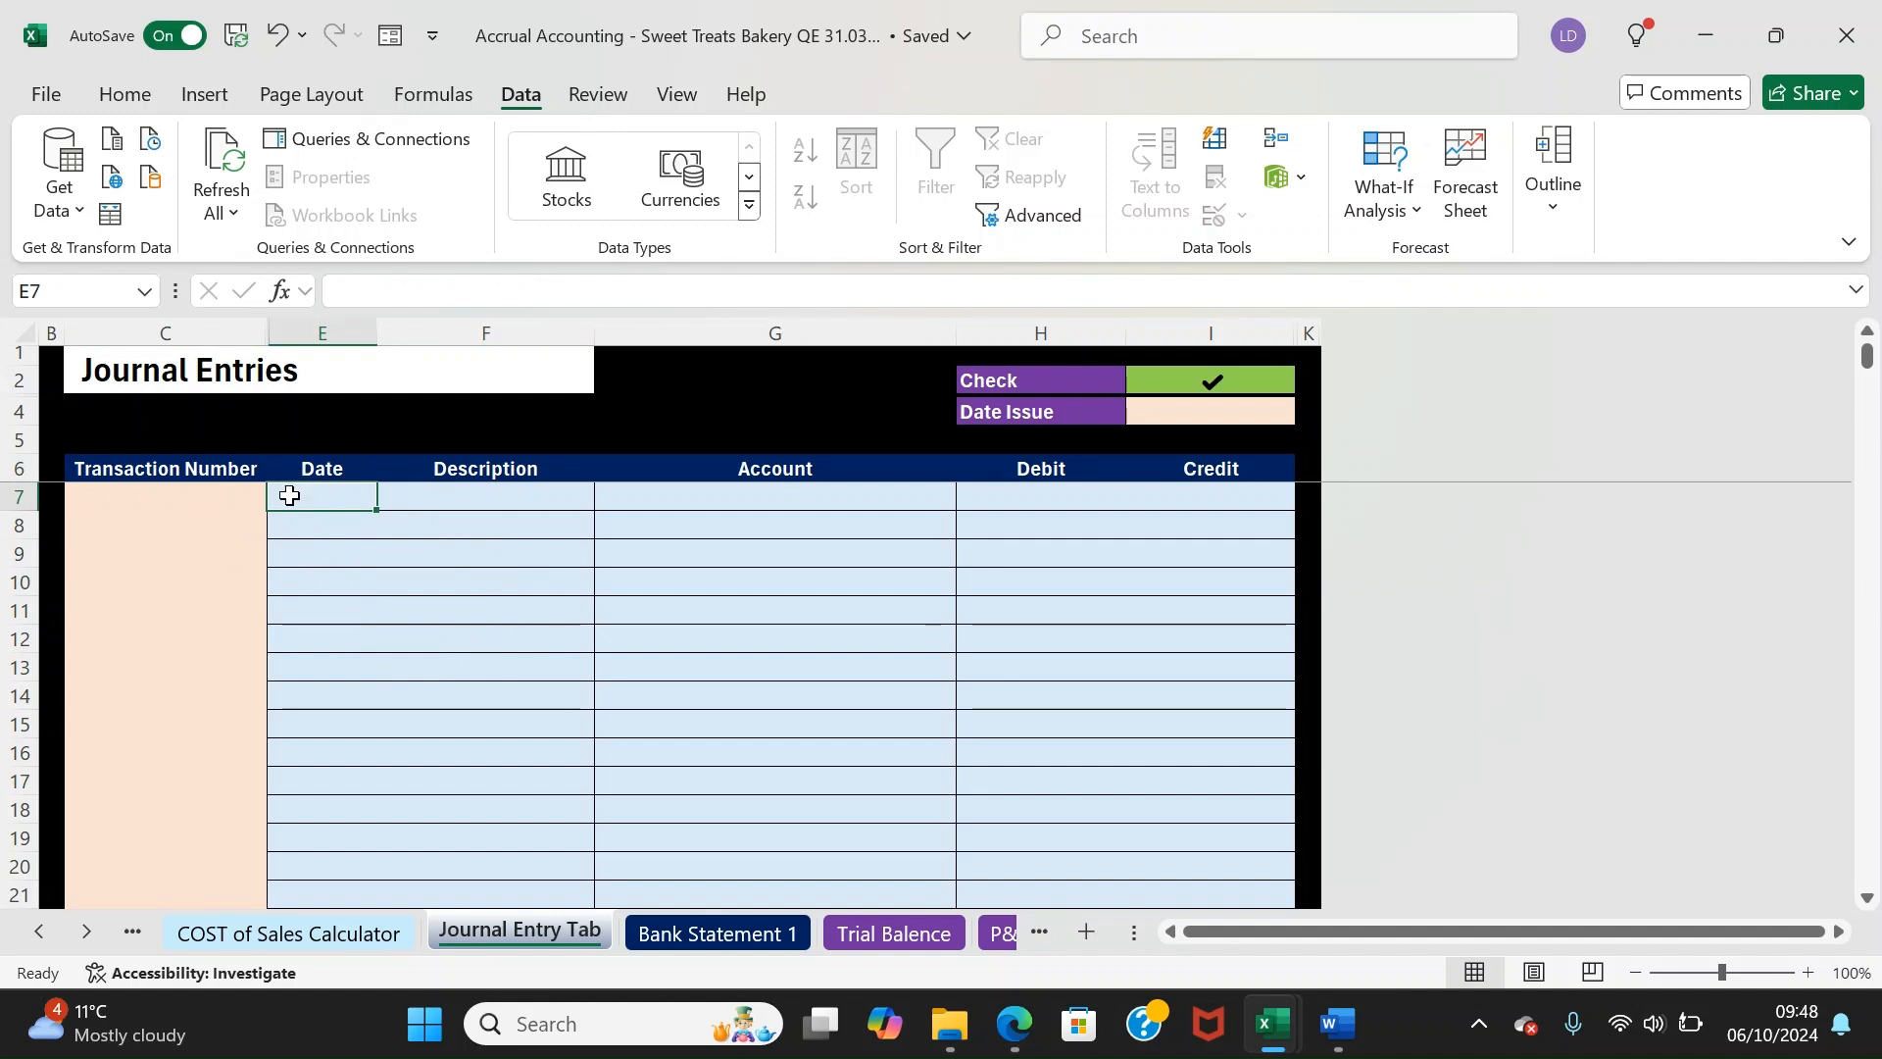
drag(290, 495, 296, 554)
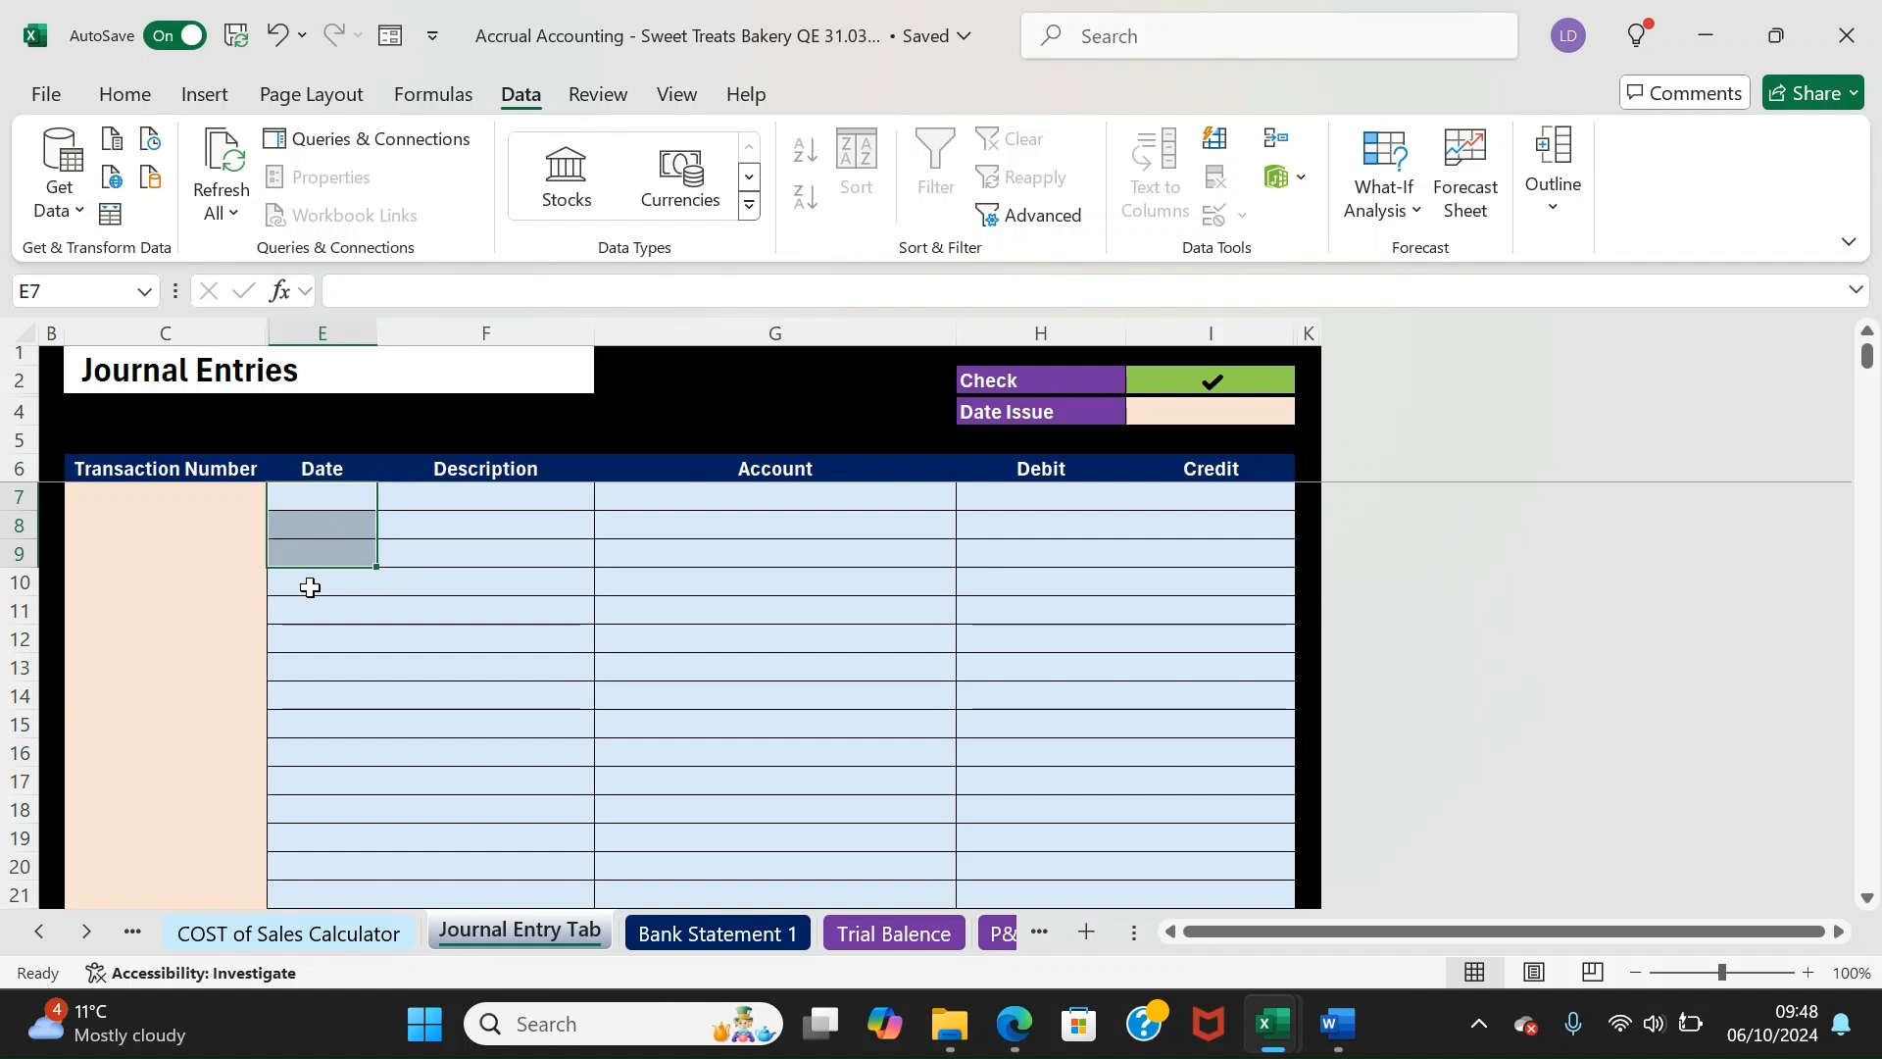
click(296, 583)
click(303, 602)
drag(213, 490, 247, 638)
click(307, 551)
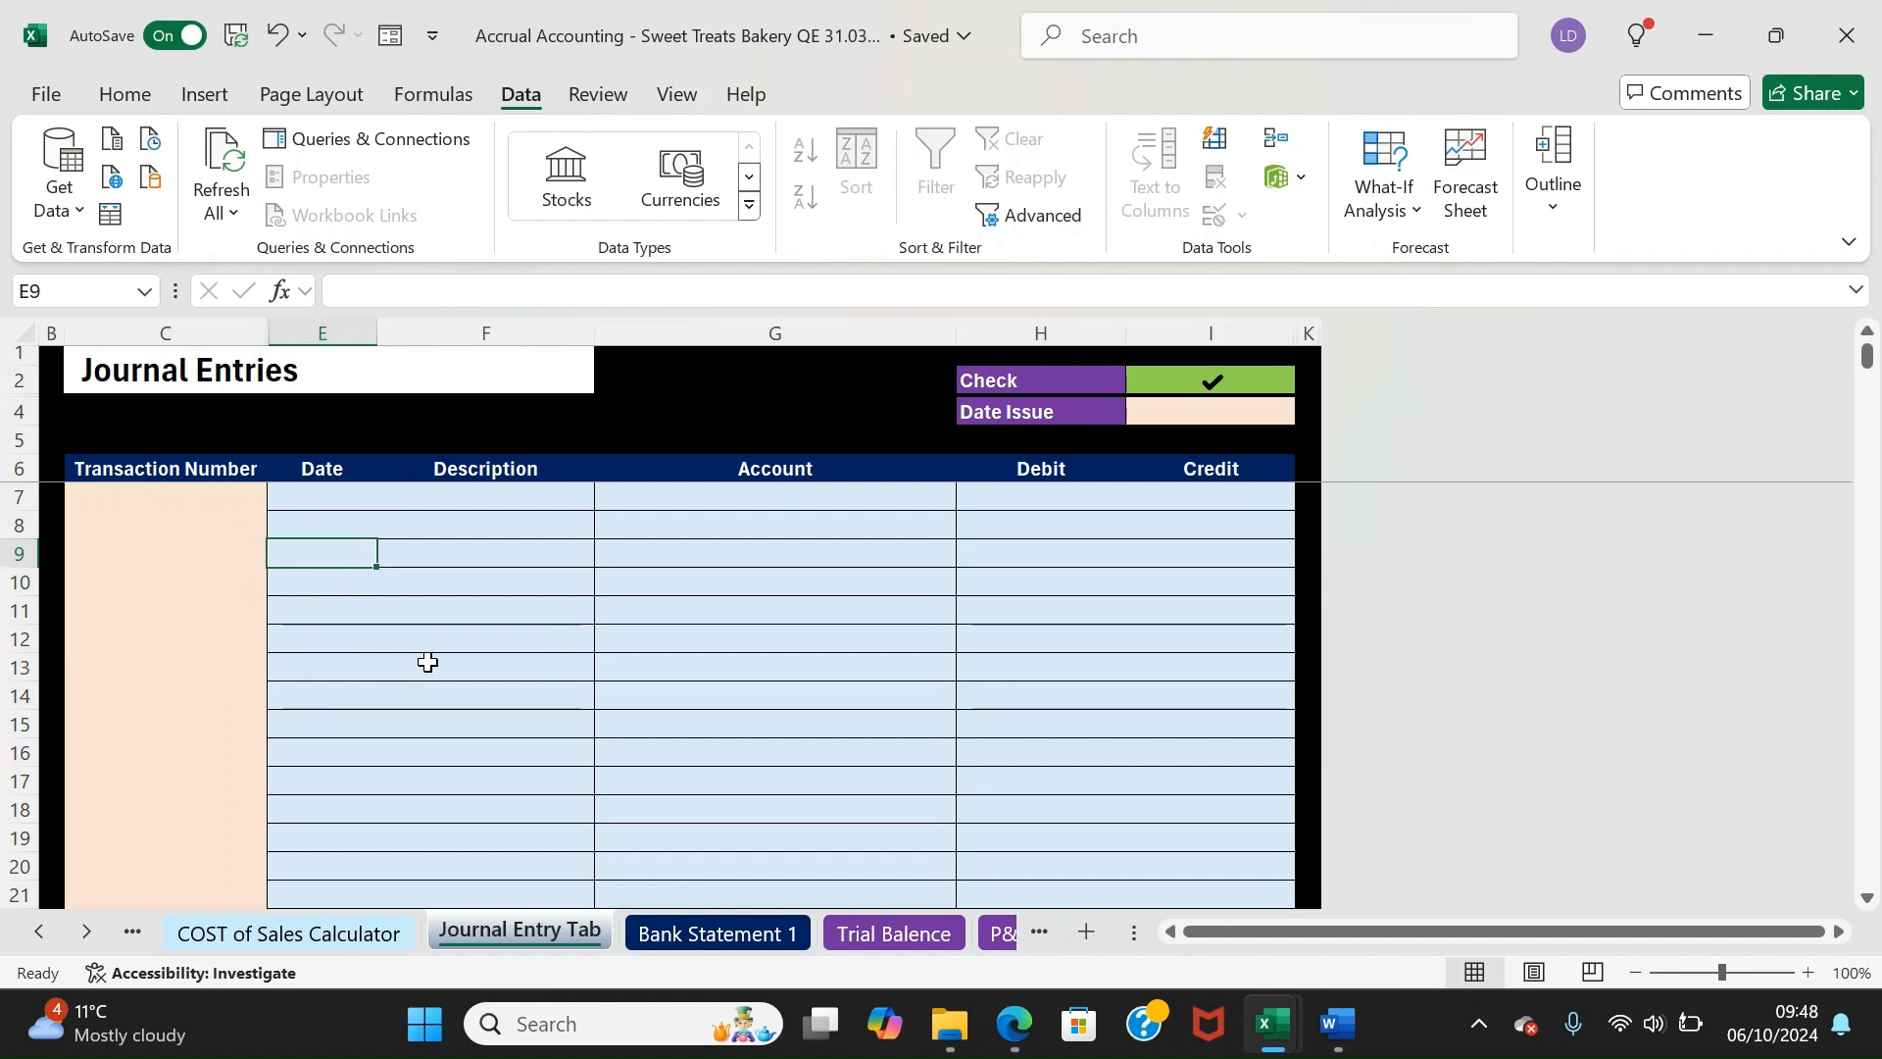
drag(331, 501, 304, 569)
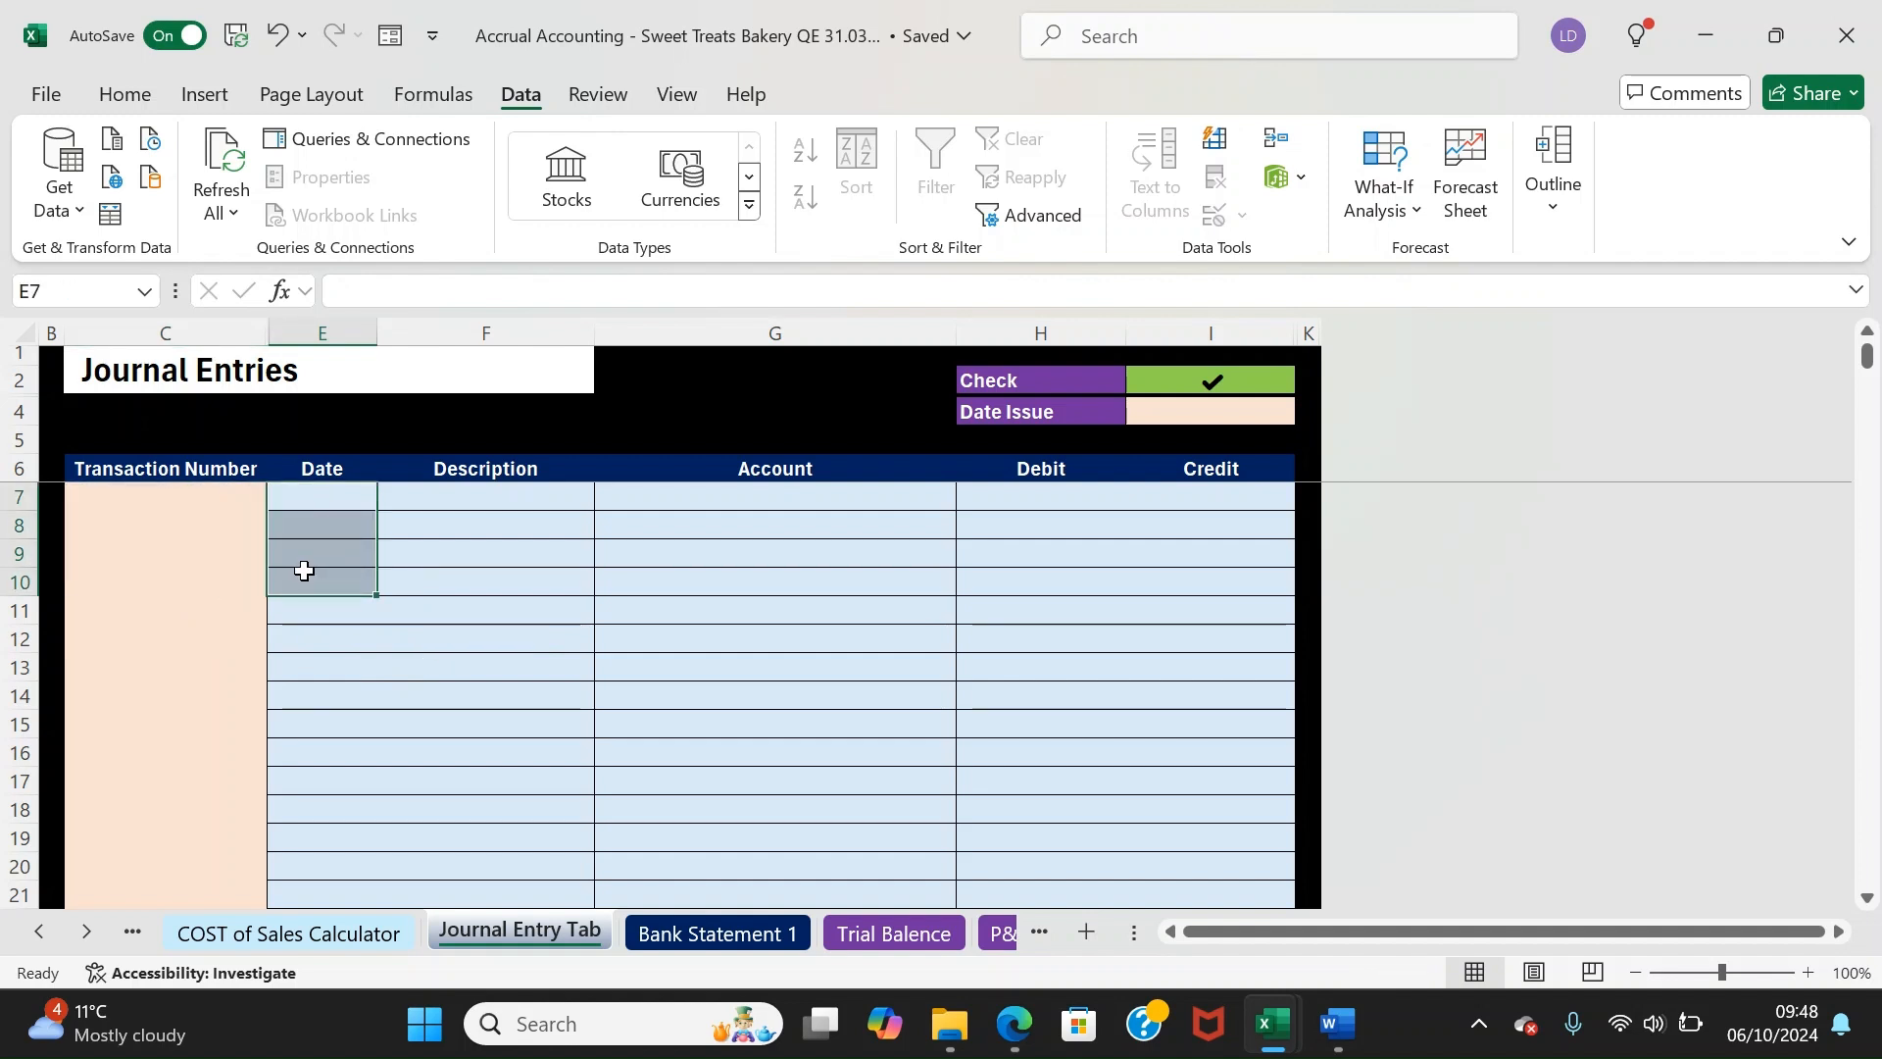
click(324, 502)
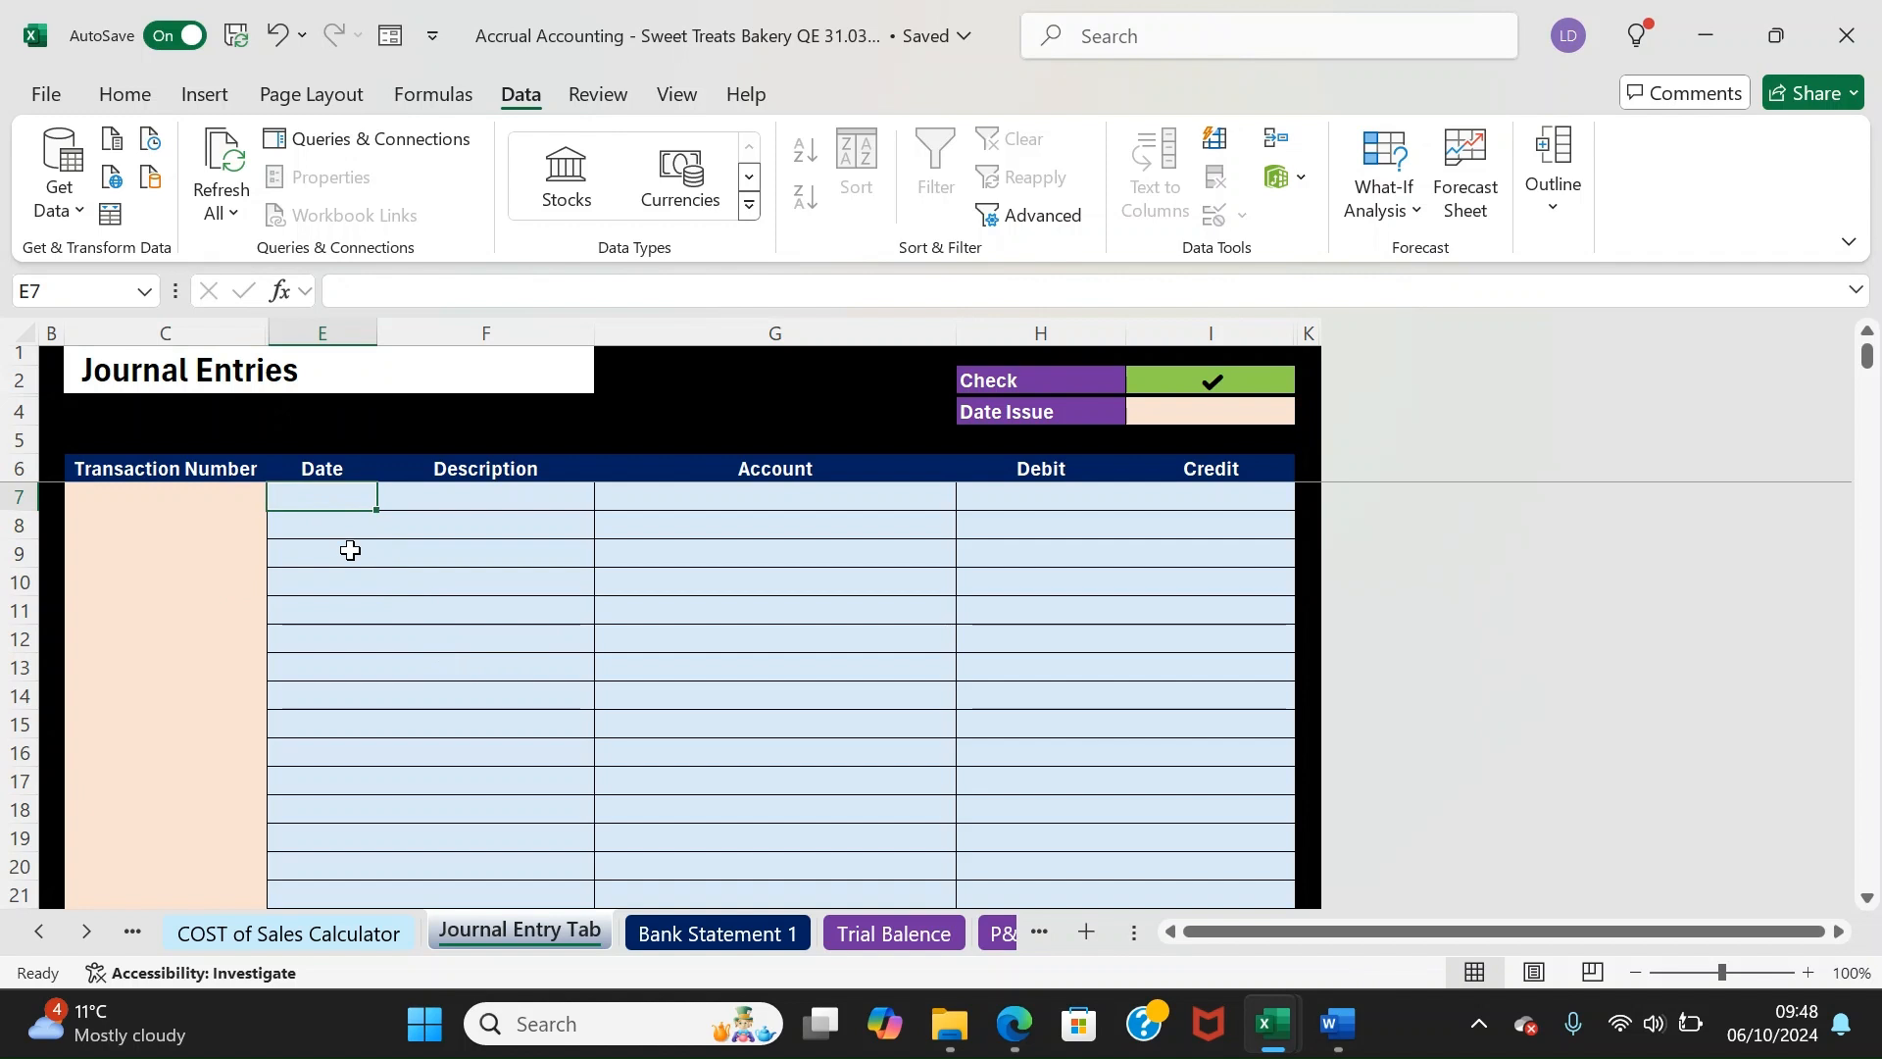
Date transaction 10001's first journal line 31/03/2023 so the Date Issue check flags it
text(31/03/2024)
key(Return)
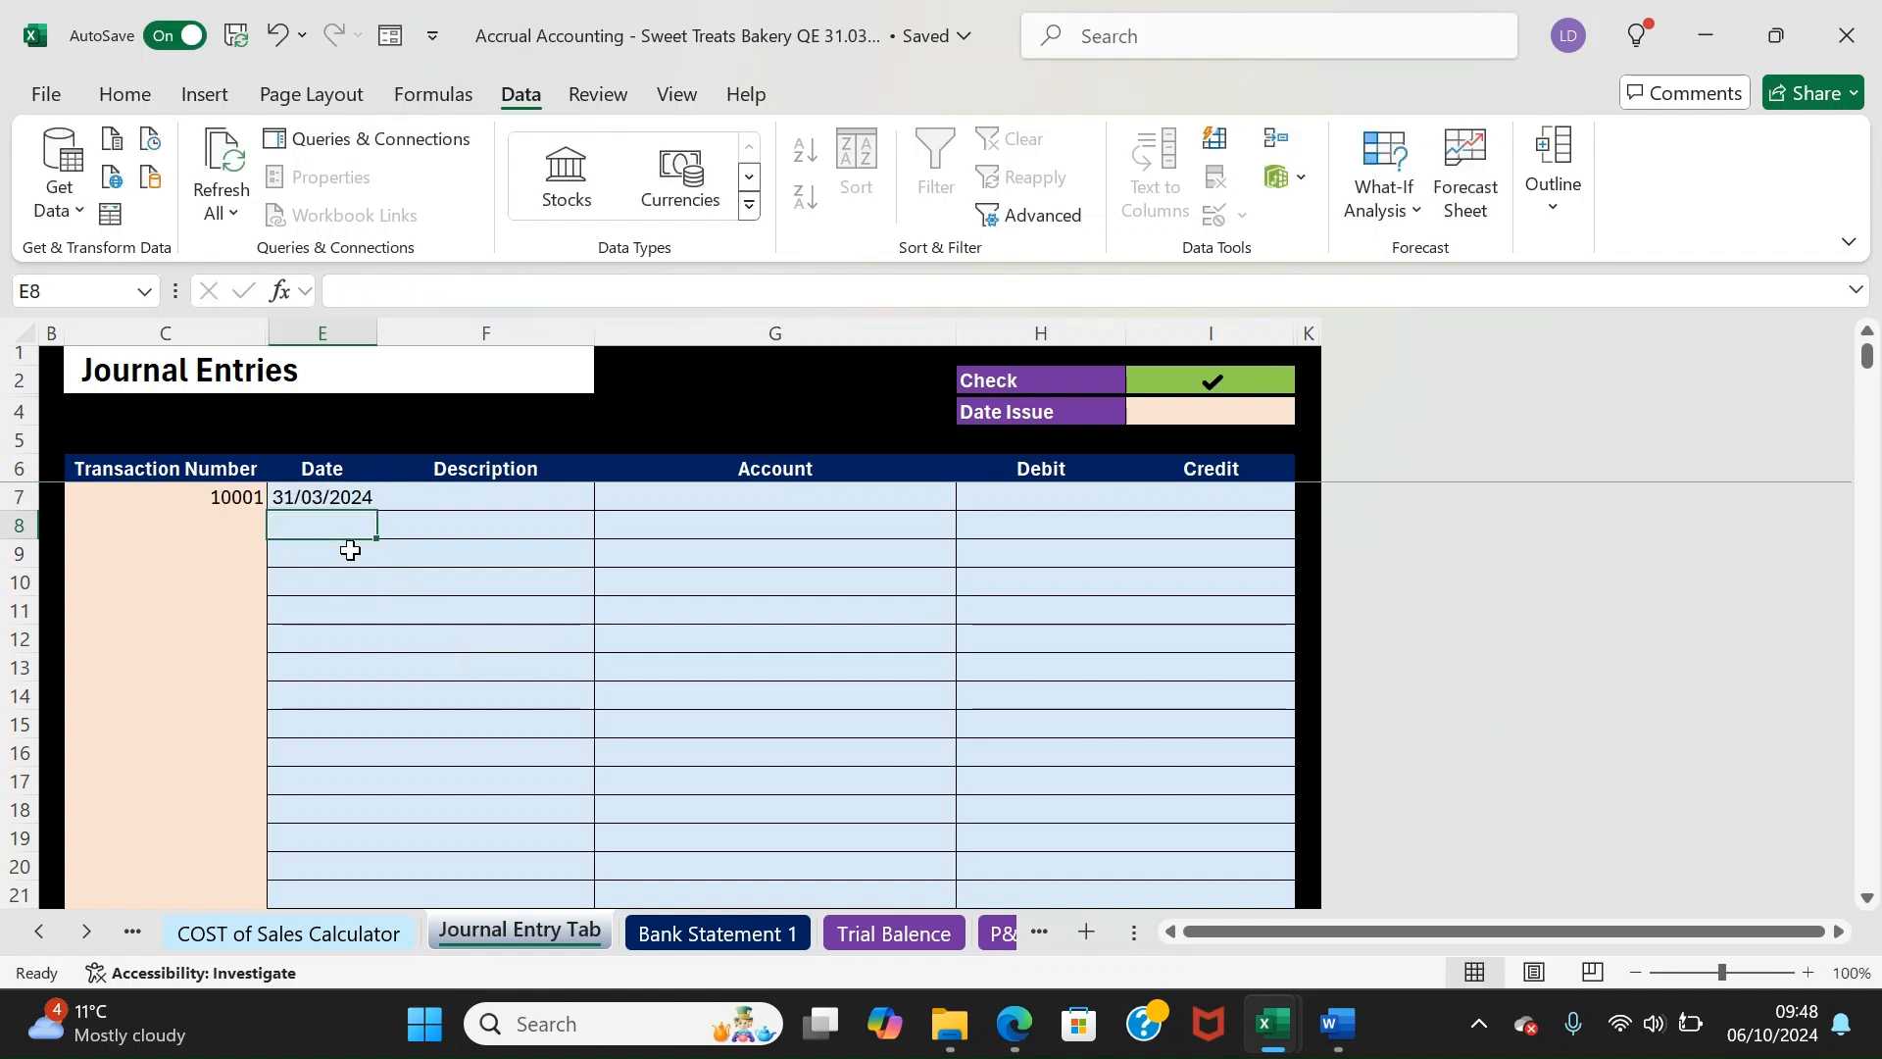
key(Up)
click(442, 286)
key(BackSpace)
text(3)
key(Return)
key(Up)
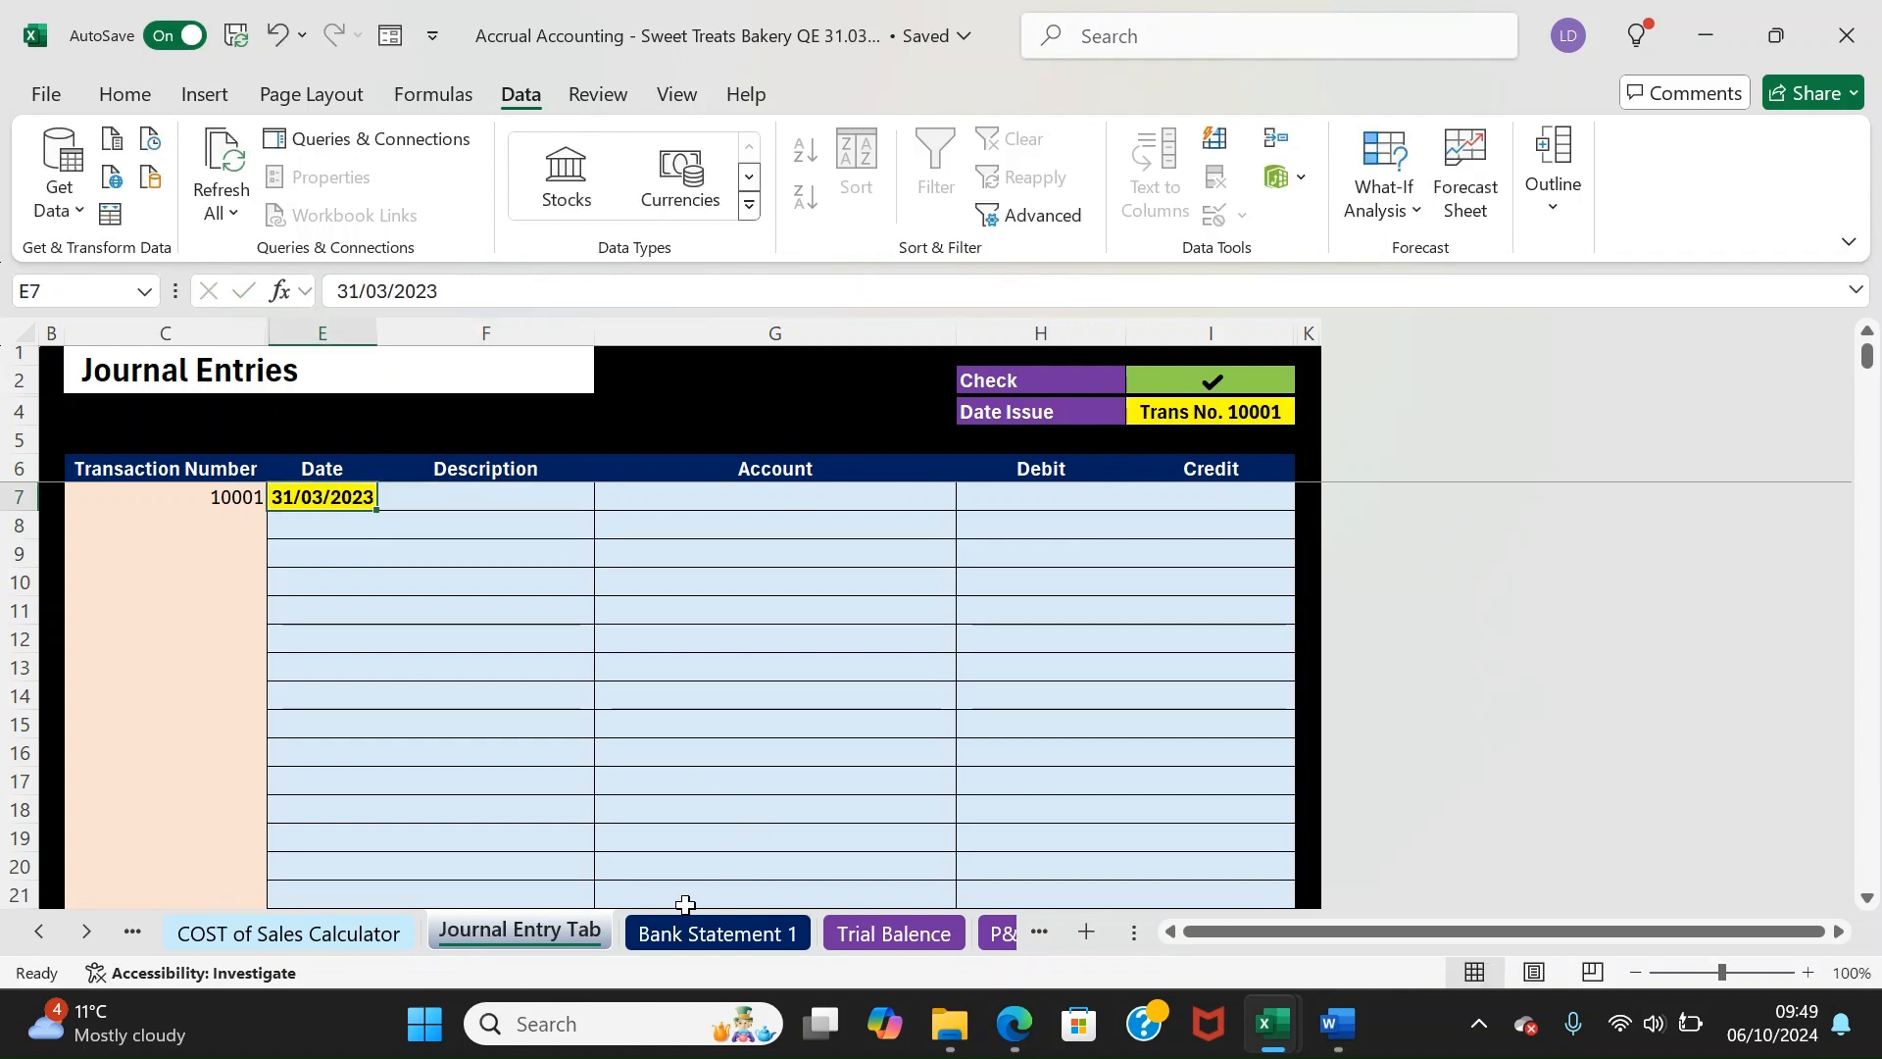
On Bank Statement 1, change D44's year to 2023 and back to 21/03/2024
click(706, 933)
click(257, 598)
click(474, 304)
key(BackSpace)
text(3)
key(Return)
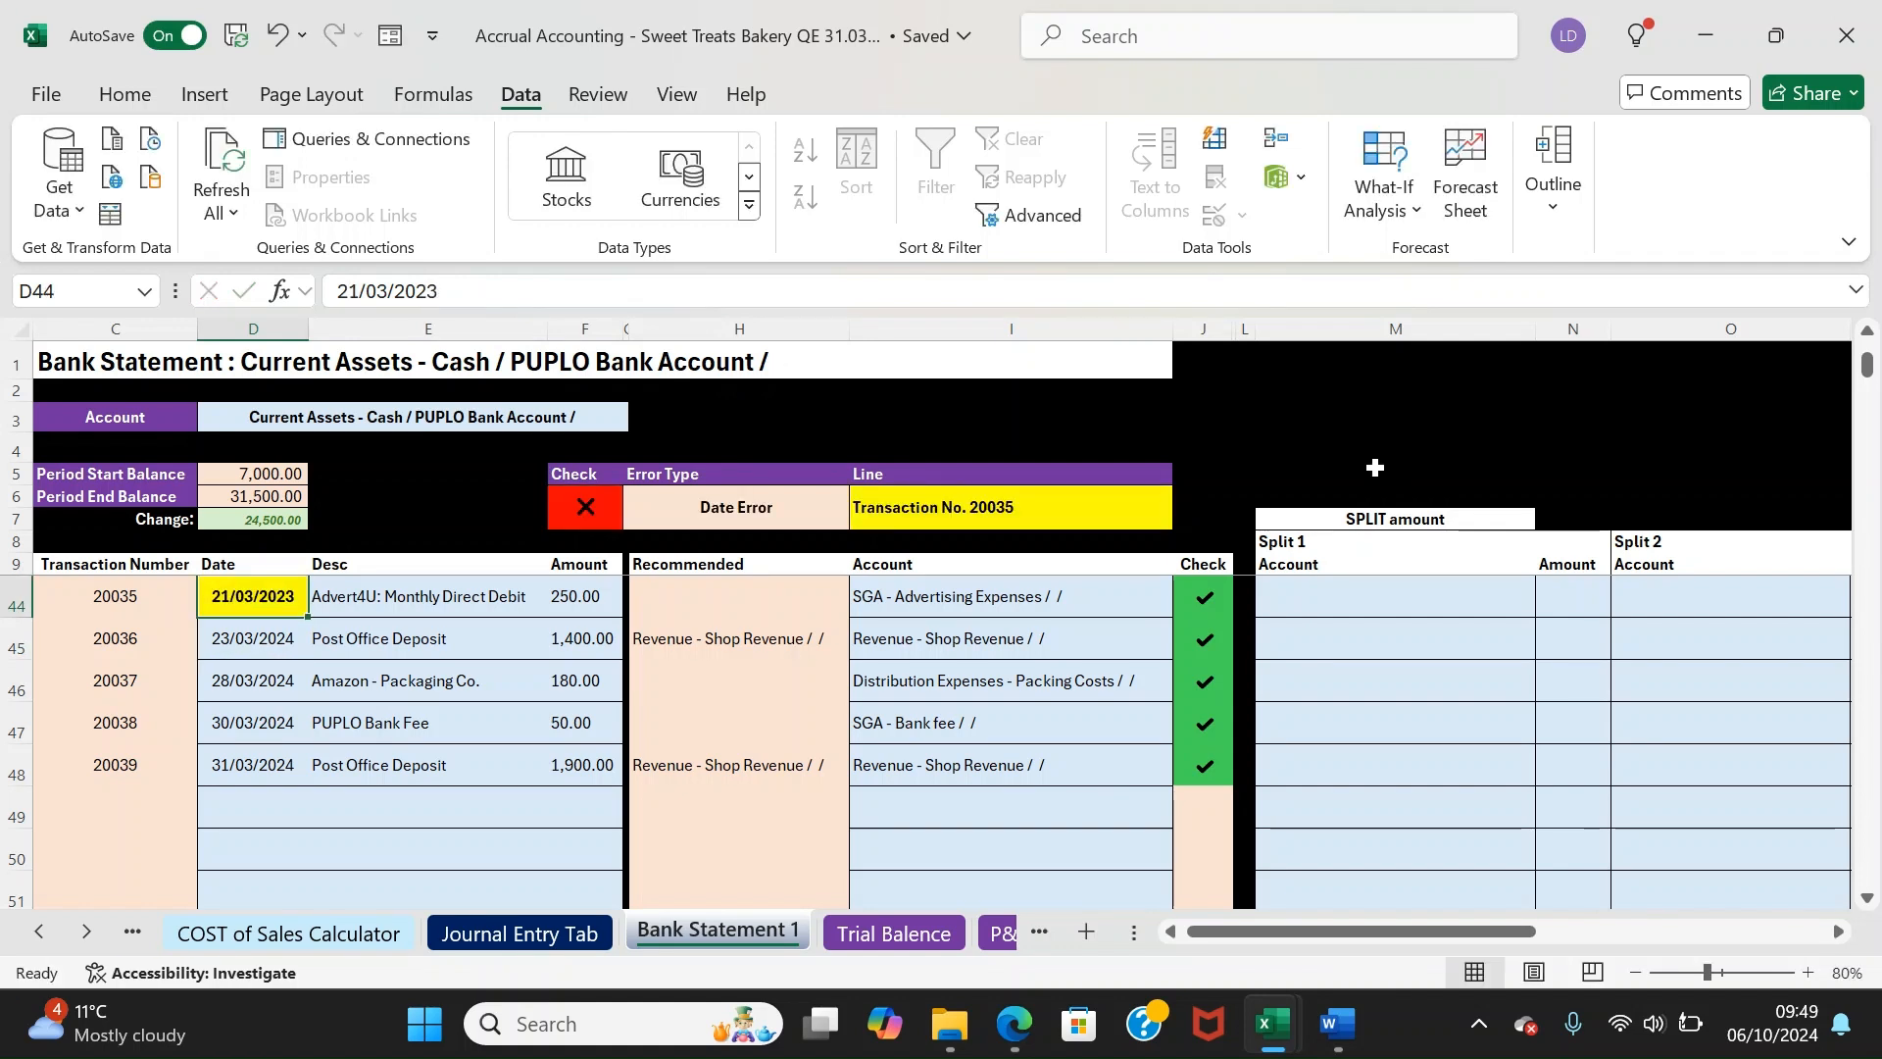
click(460, 286)
key(BackSpace)
text(4)
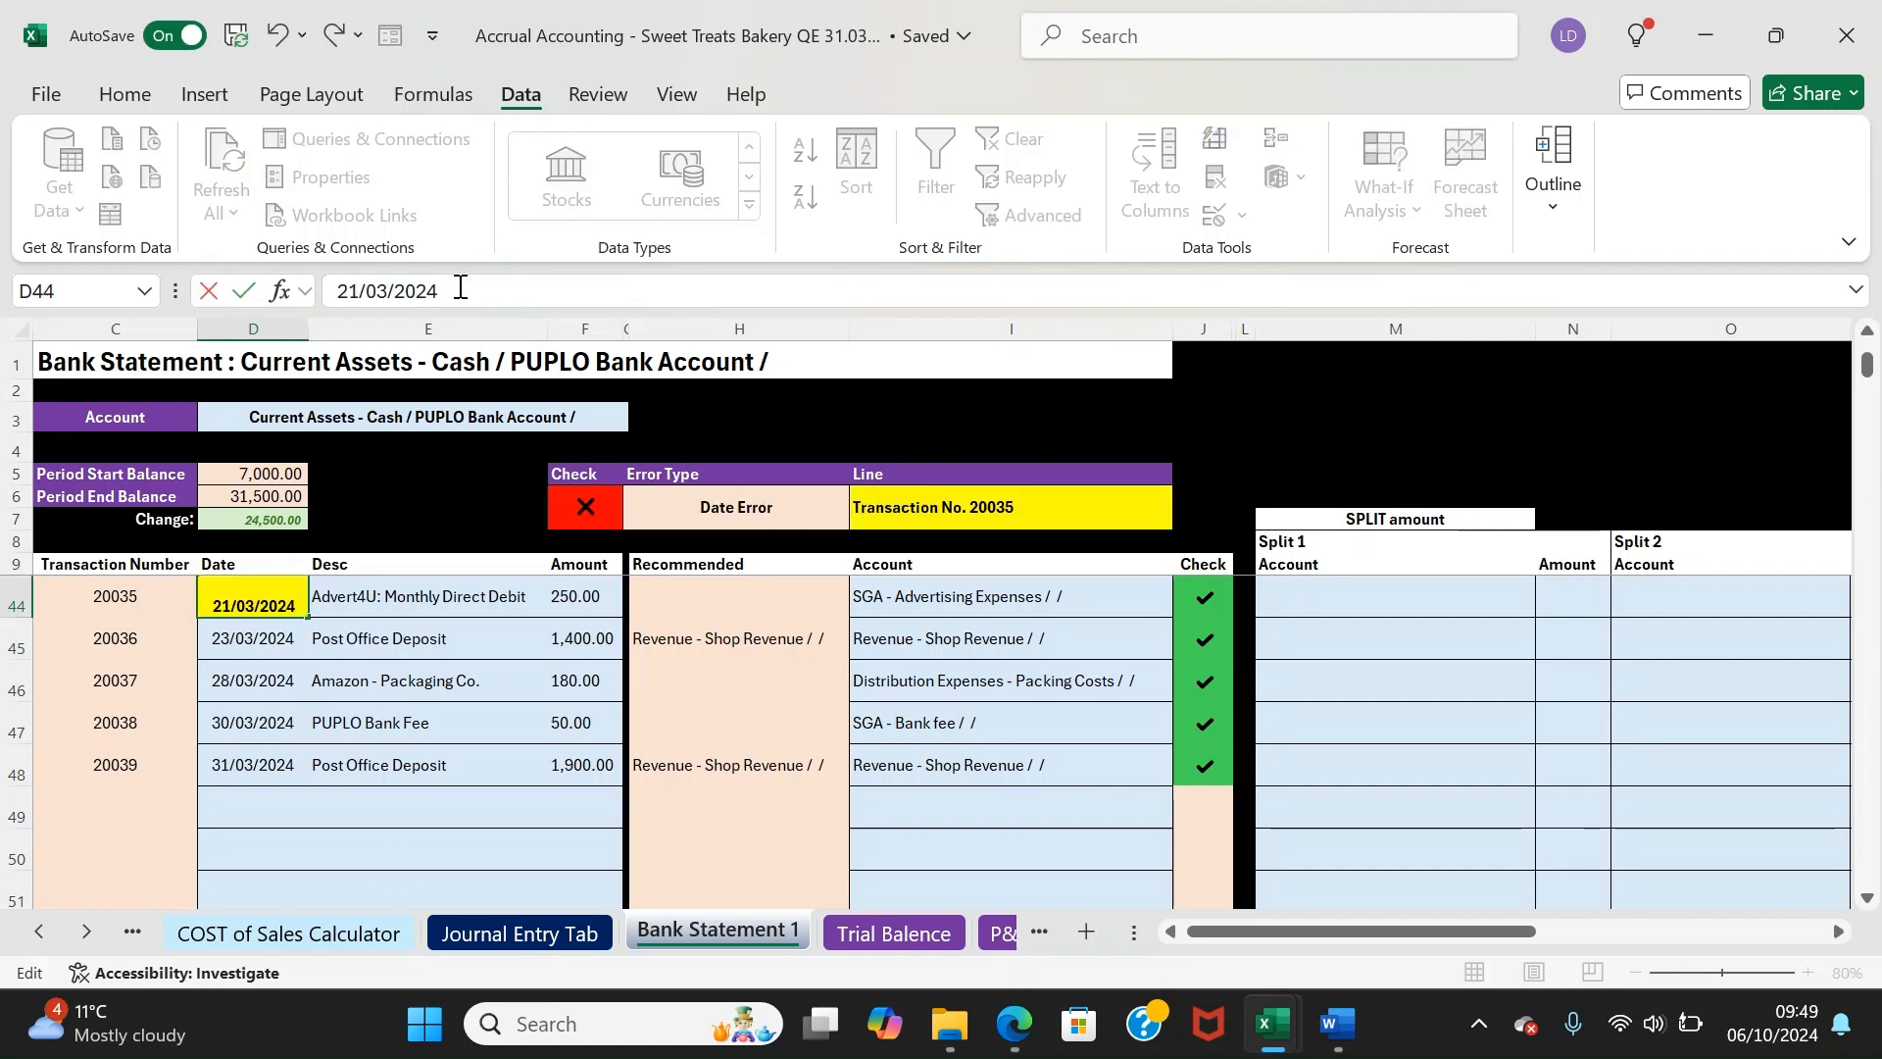
key(Tab)
key(Left)
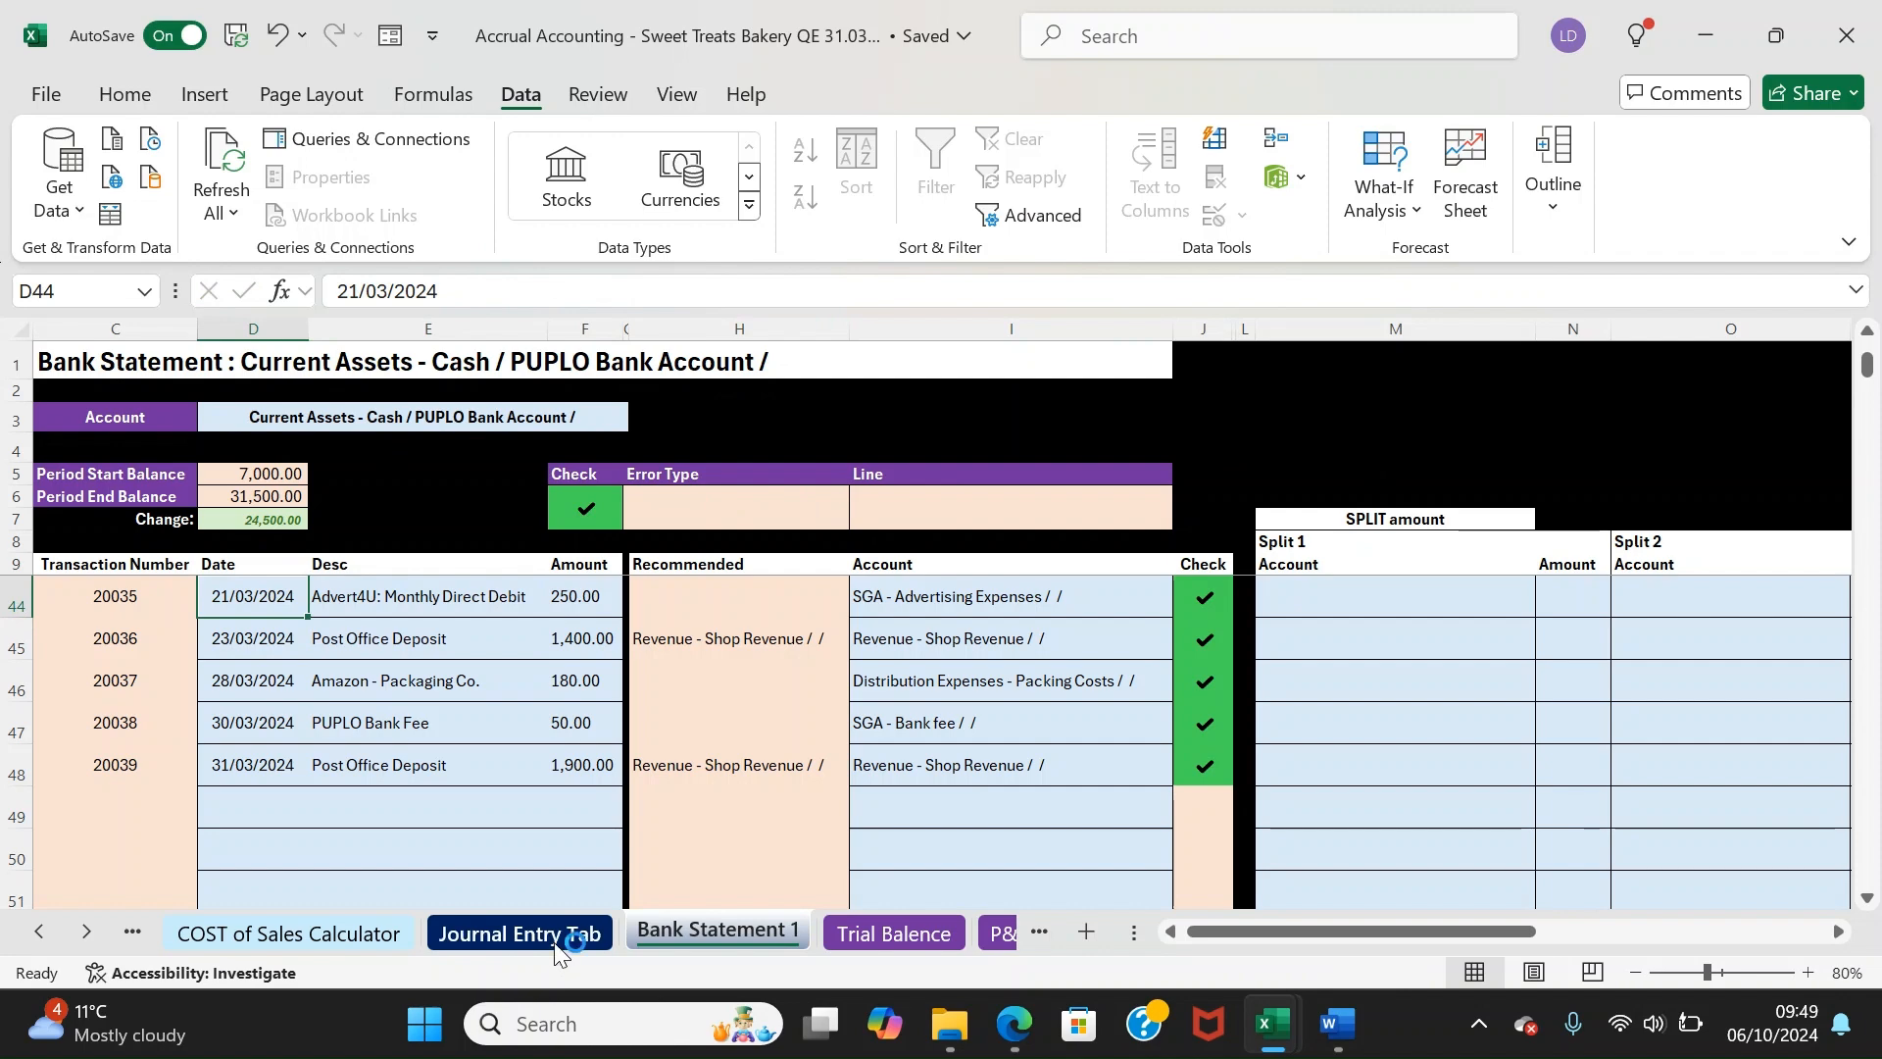
click(530, 936)
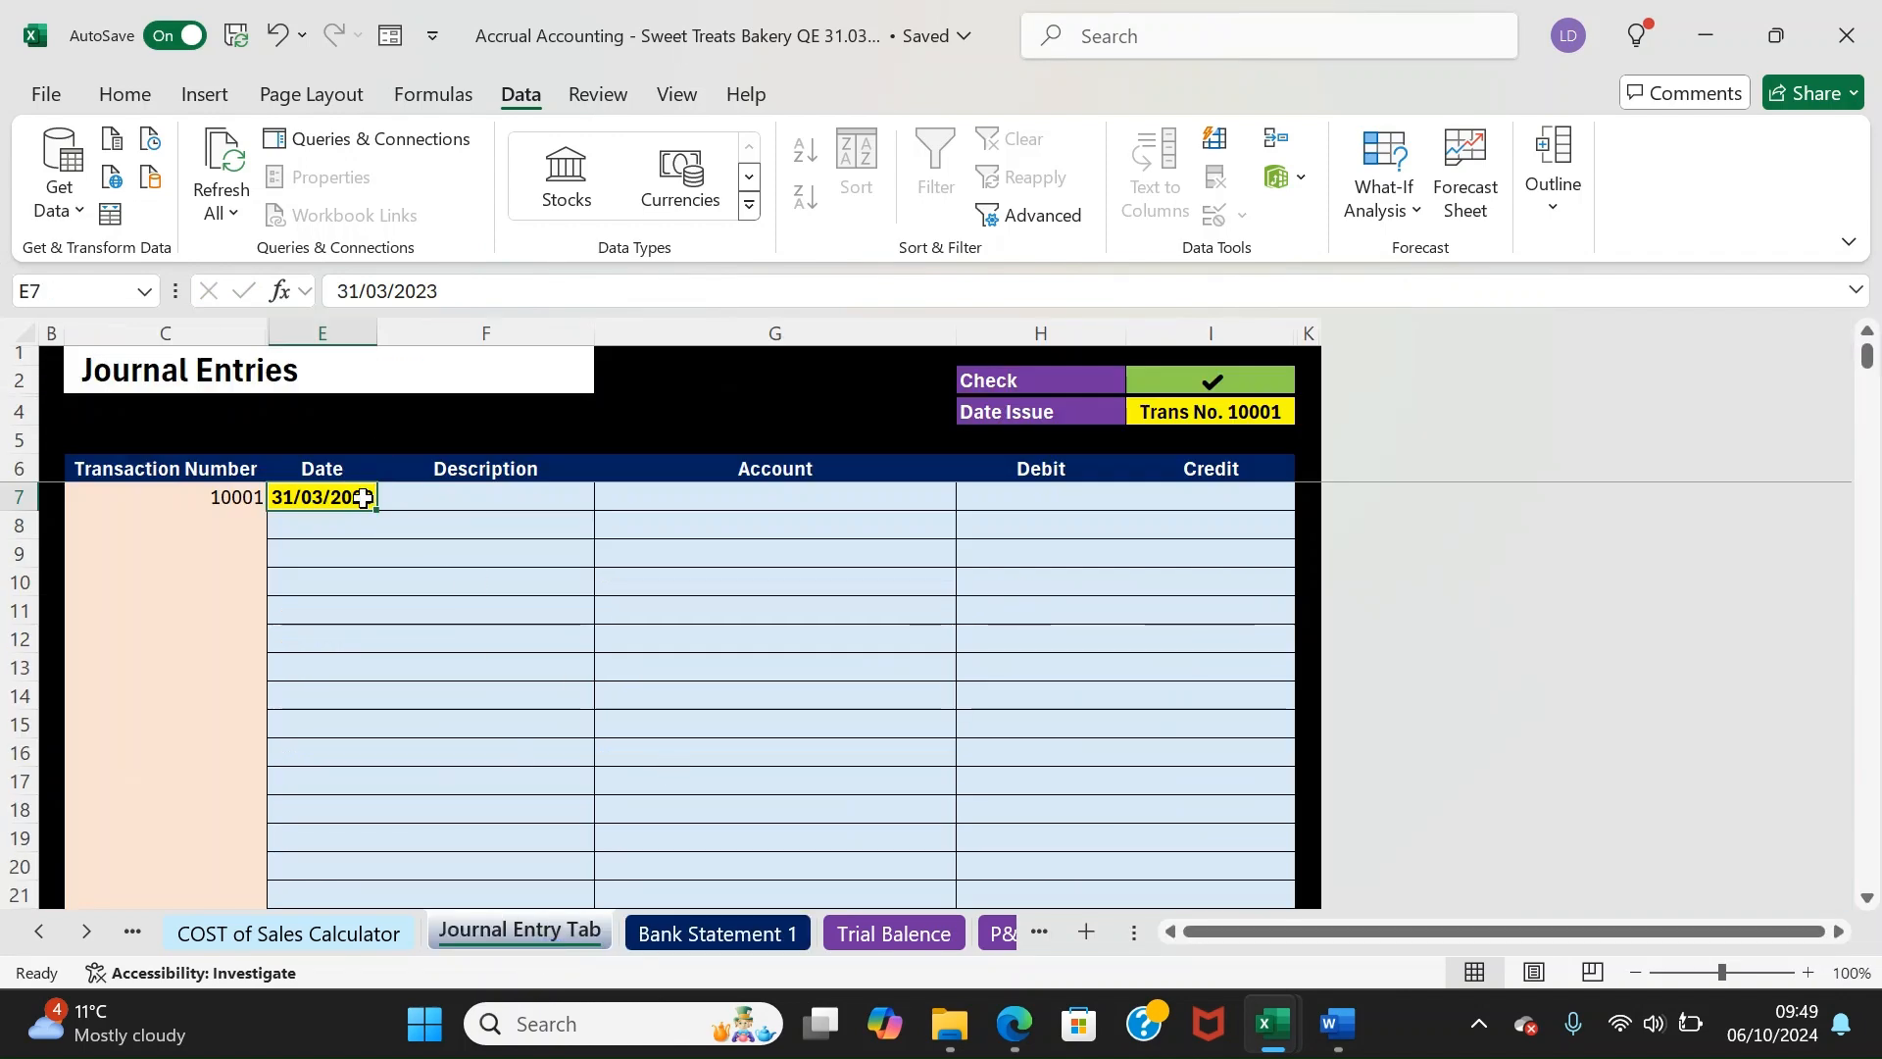
Correct the first line's date to 31/03/2024 and date the second line 31/03/2024
click(467, 290)
key(BackSpace)
text(4)
key(Return)
key(Up)
key(Up)
key(Down)
key(Down)
key(Right)
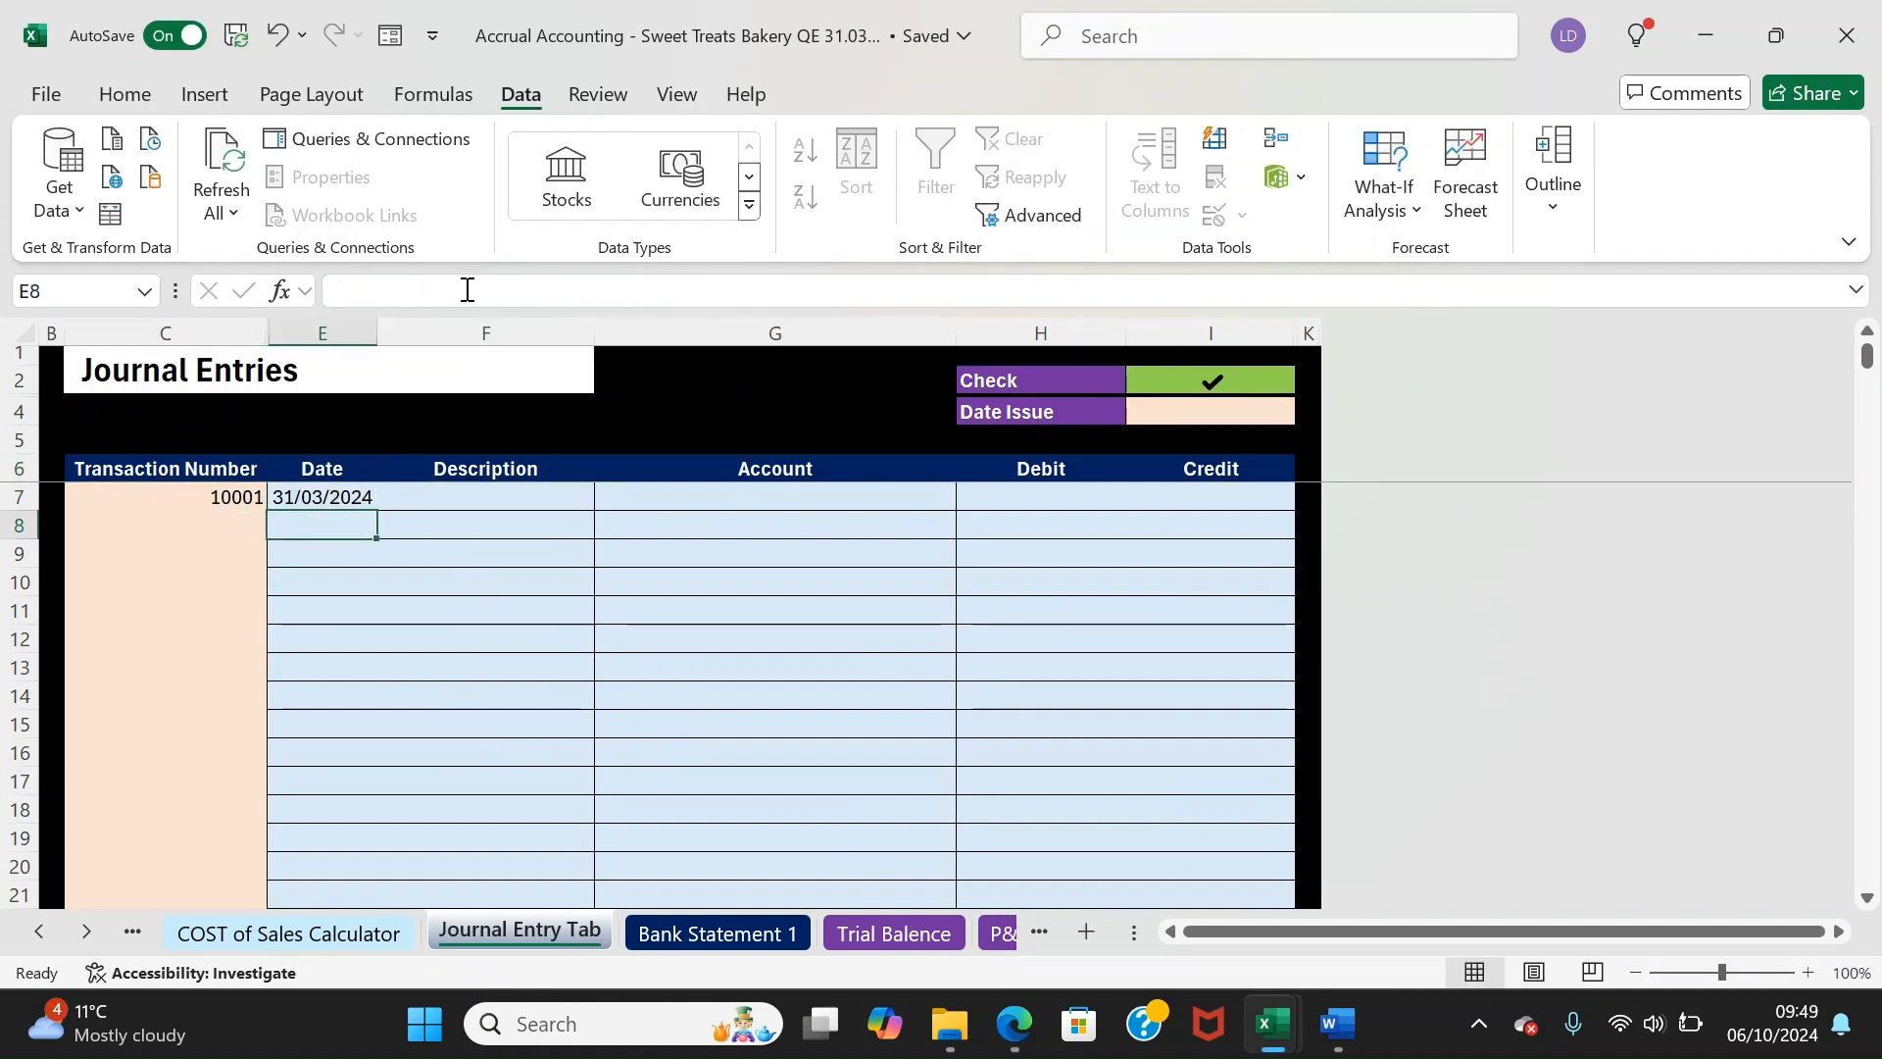
key(Up)
key(Down)
key(Up)
key(Down)
text(31/03/2024)
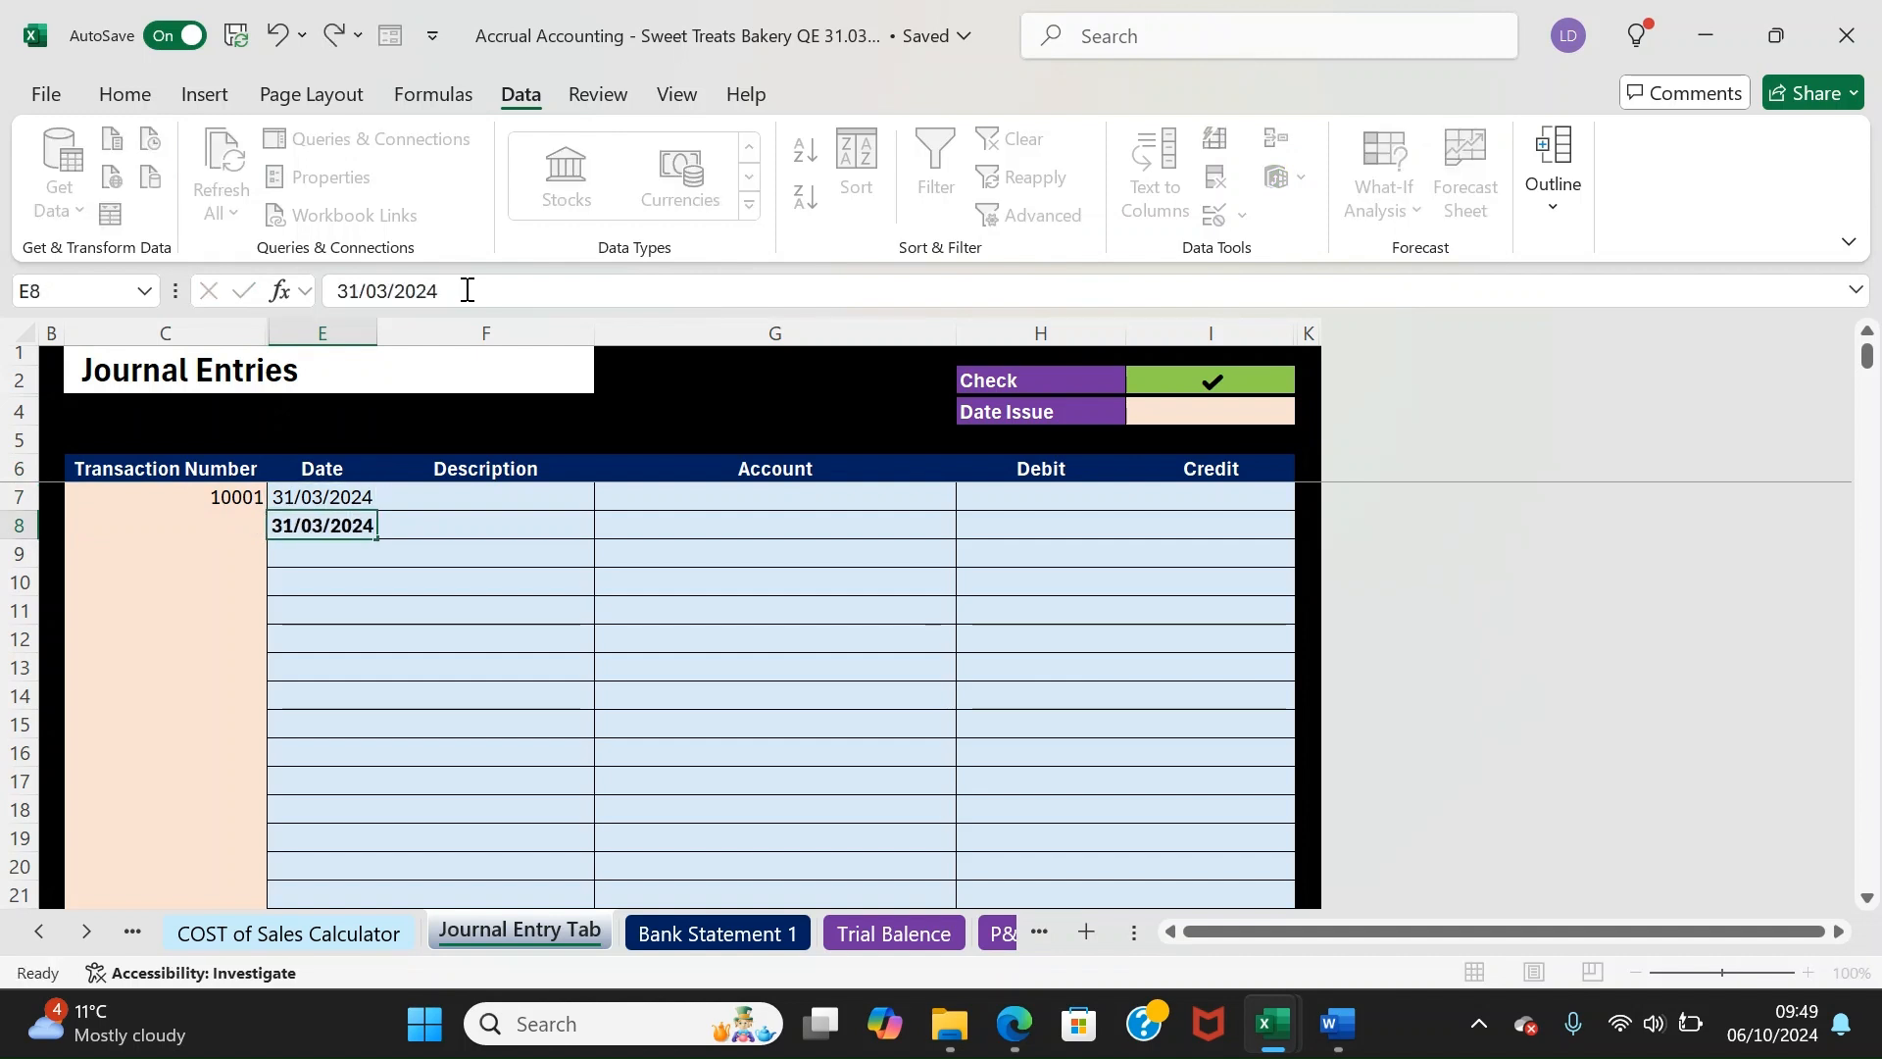
key(Tab)
Enter 'Cost of Sales' as the first line's description
key(Up)
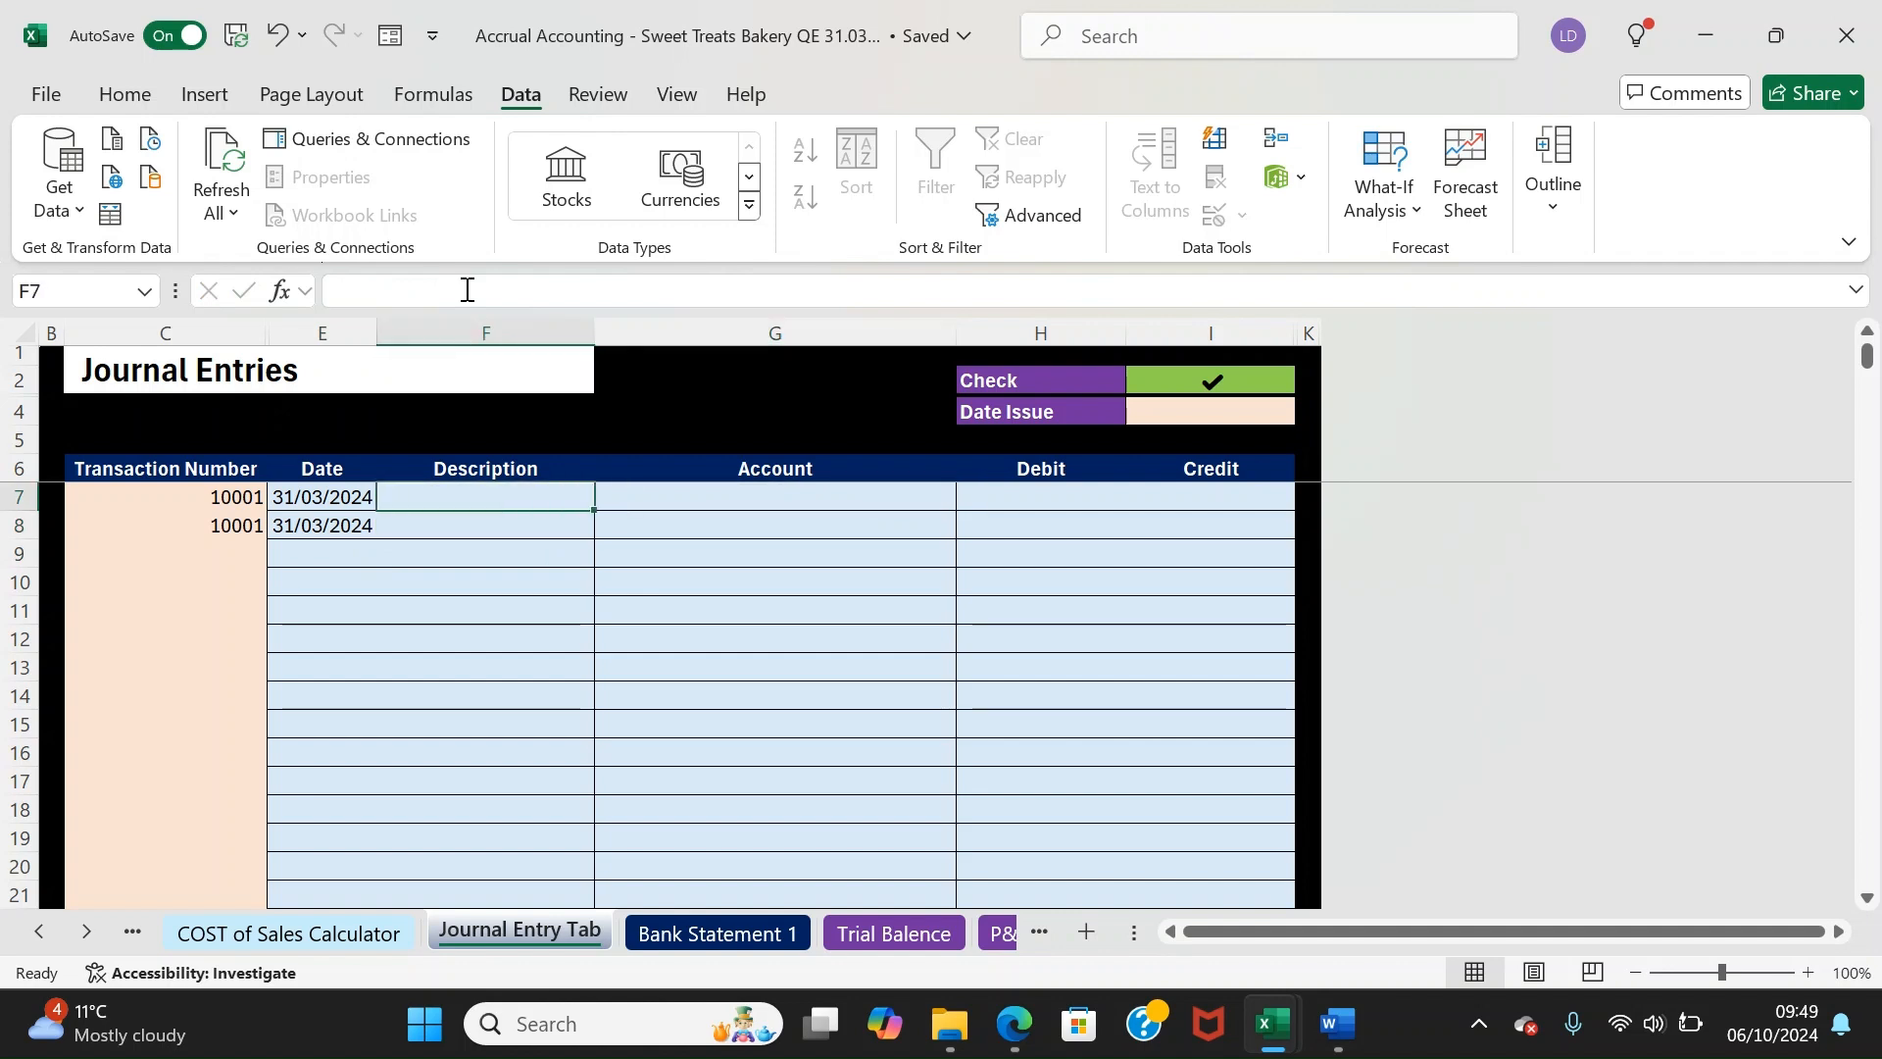
text(Cost of Sales)
key(Return)
key(Up)
key(Tab)
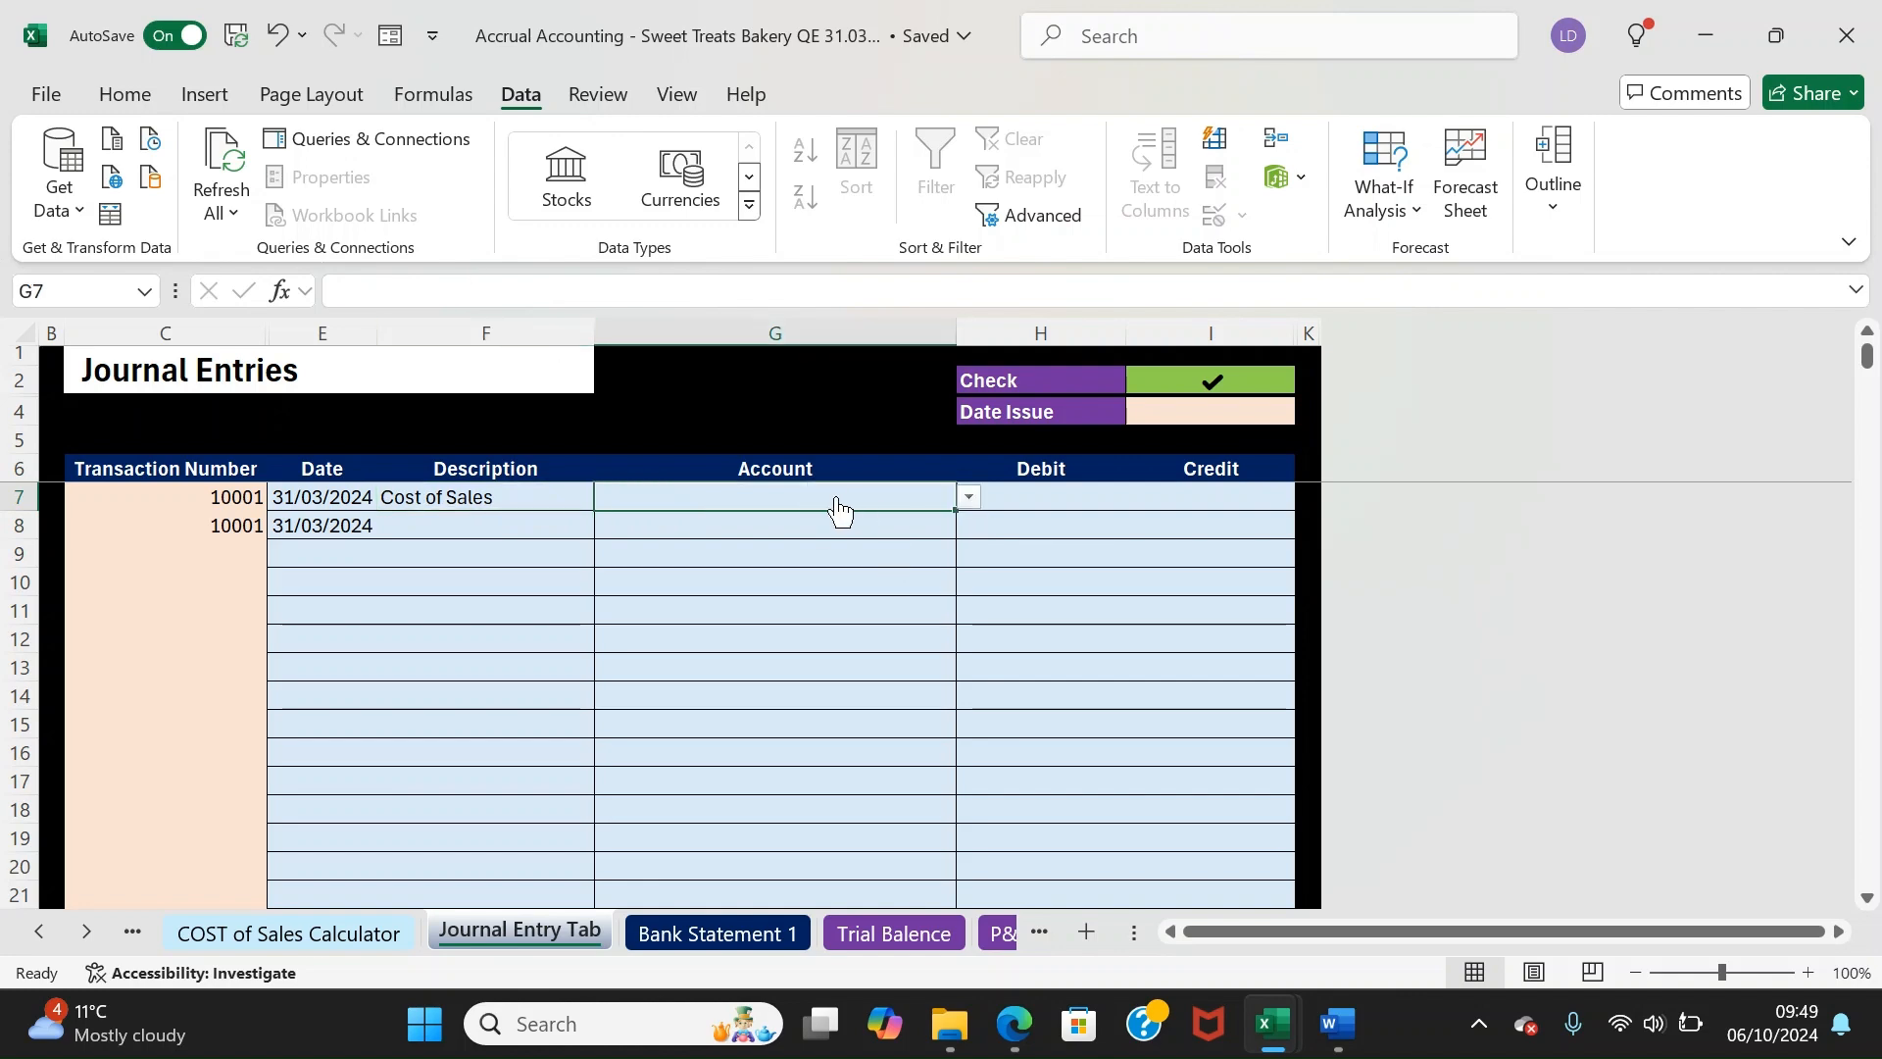
Browse the Previous Trail Balance Input and Bank Statement Rules sheets, ending on the COST of Sales Calculator
click(133, 932)
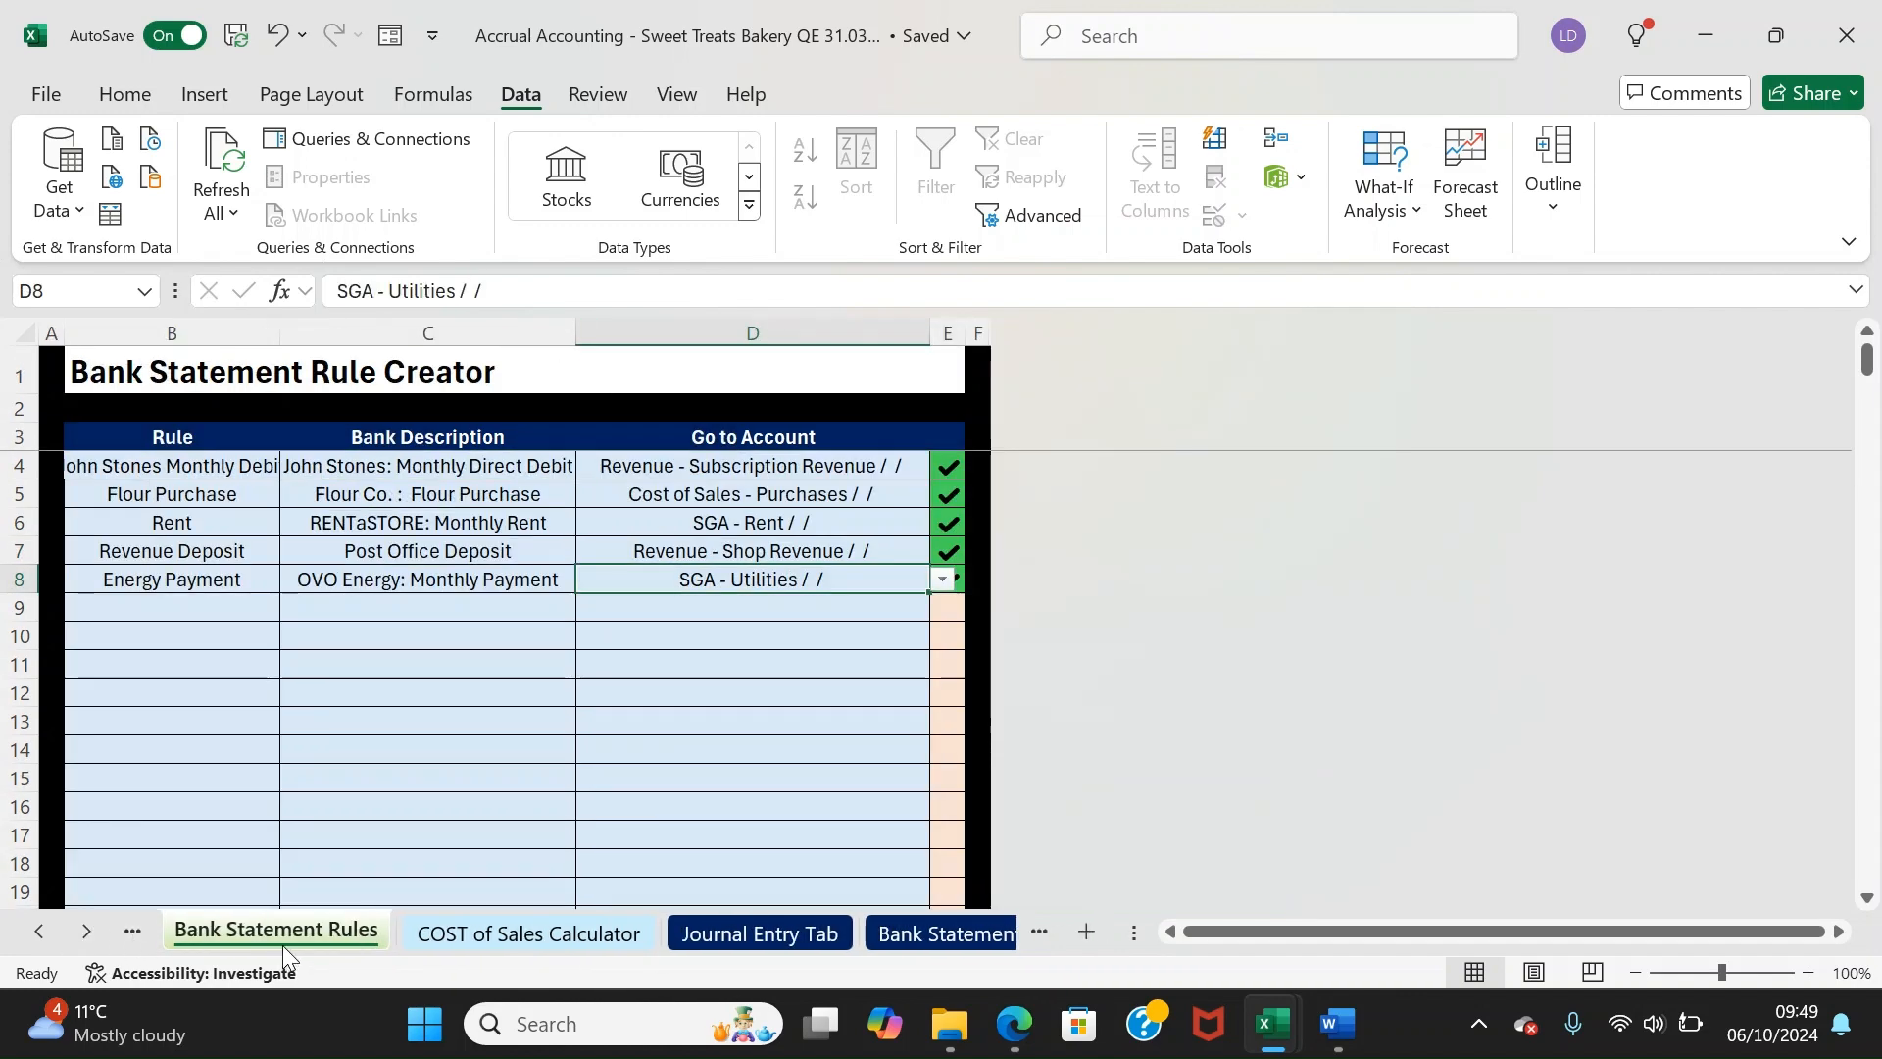
click(132, 931)
click(610, 932)
click(823, 933)
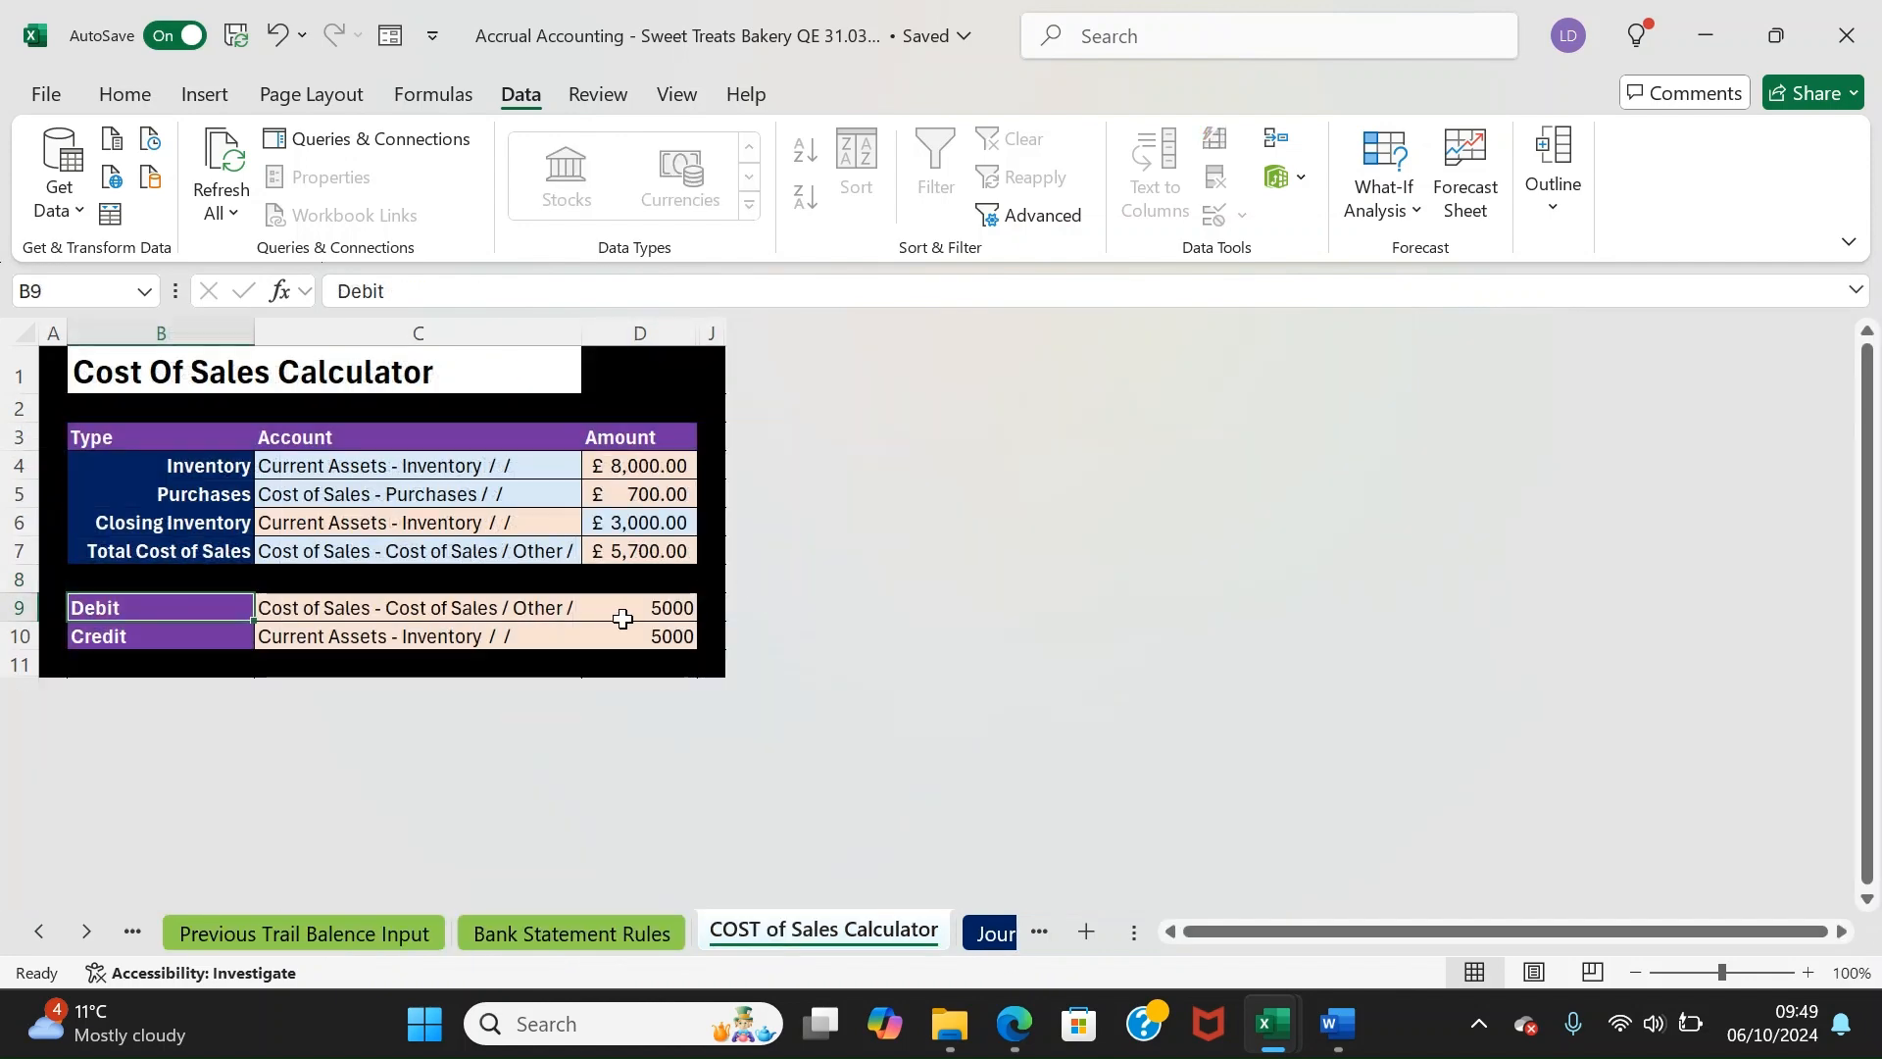
Set transaction 10001's accounts to Cost of Sales / Other and Current Assets - Inventory
click(976, 932)
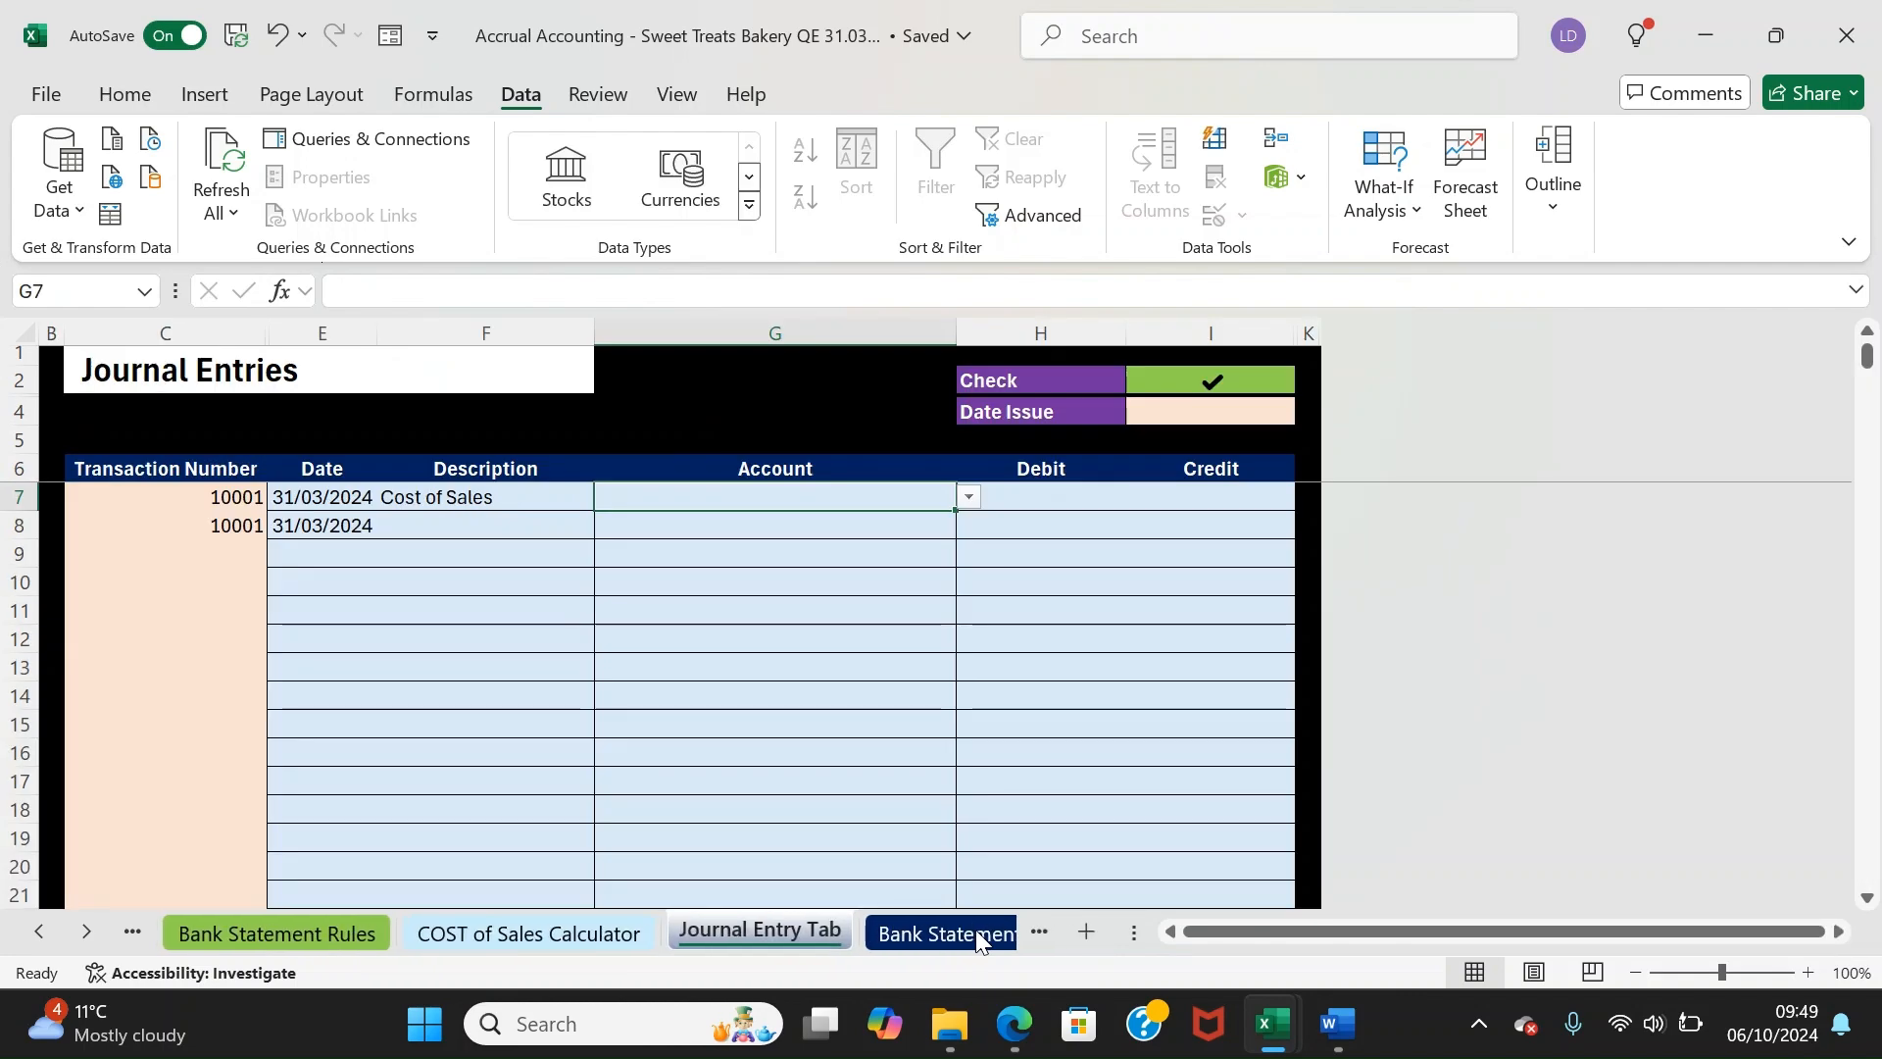
text(cos)
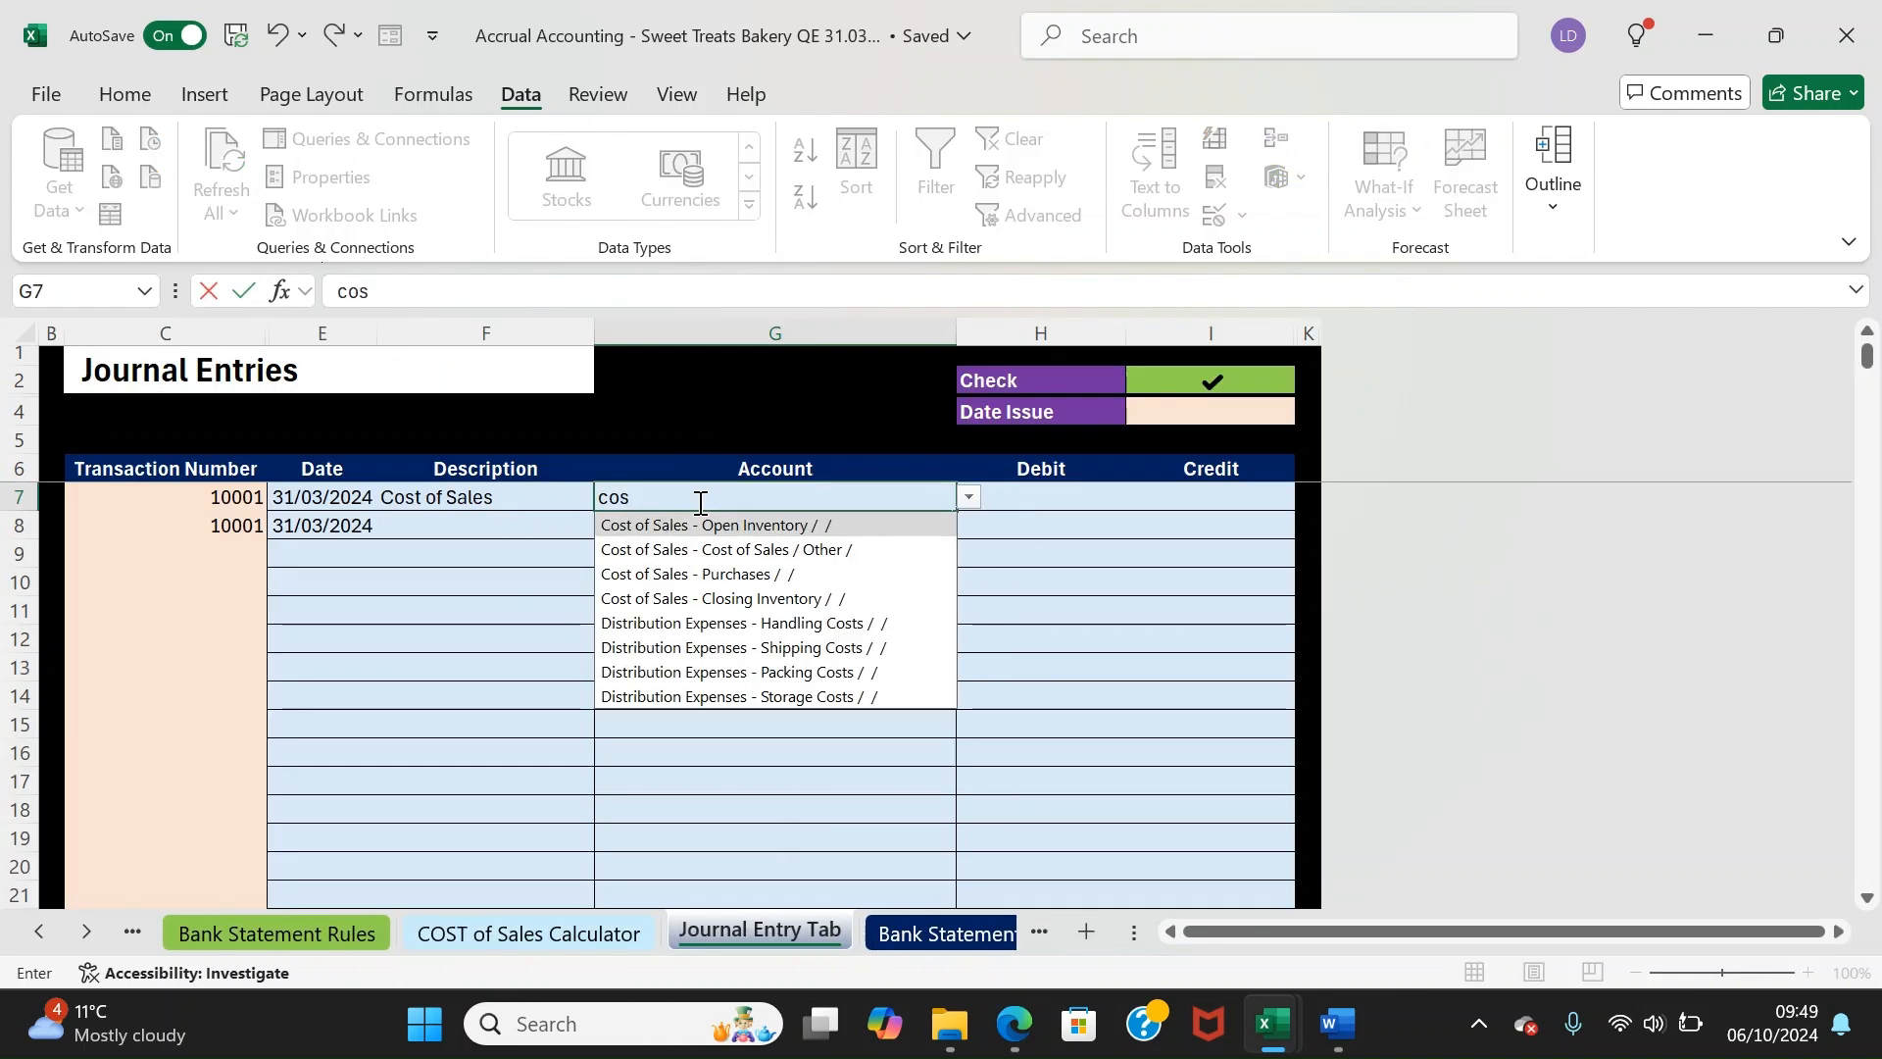
key(Down)
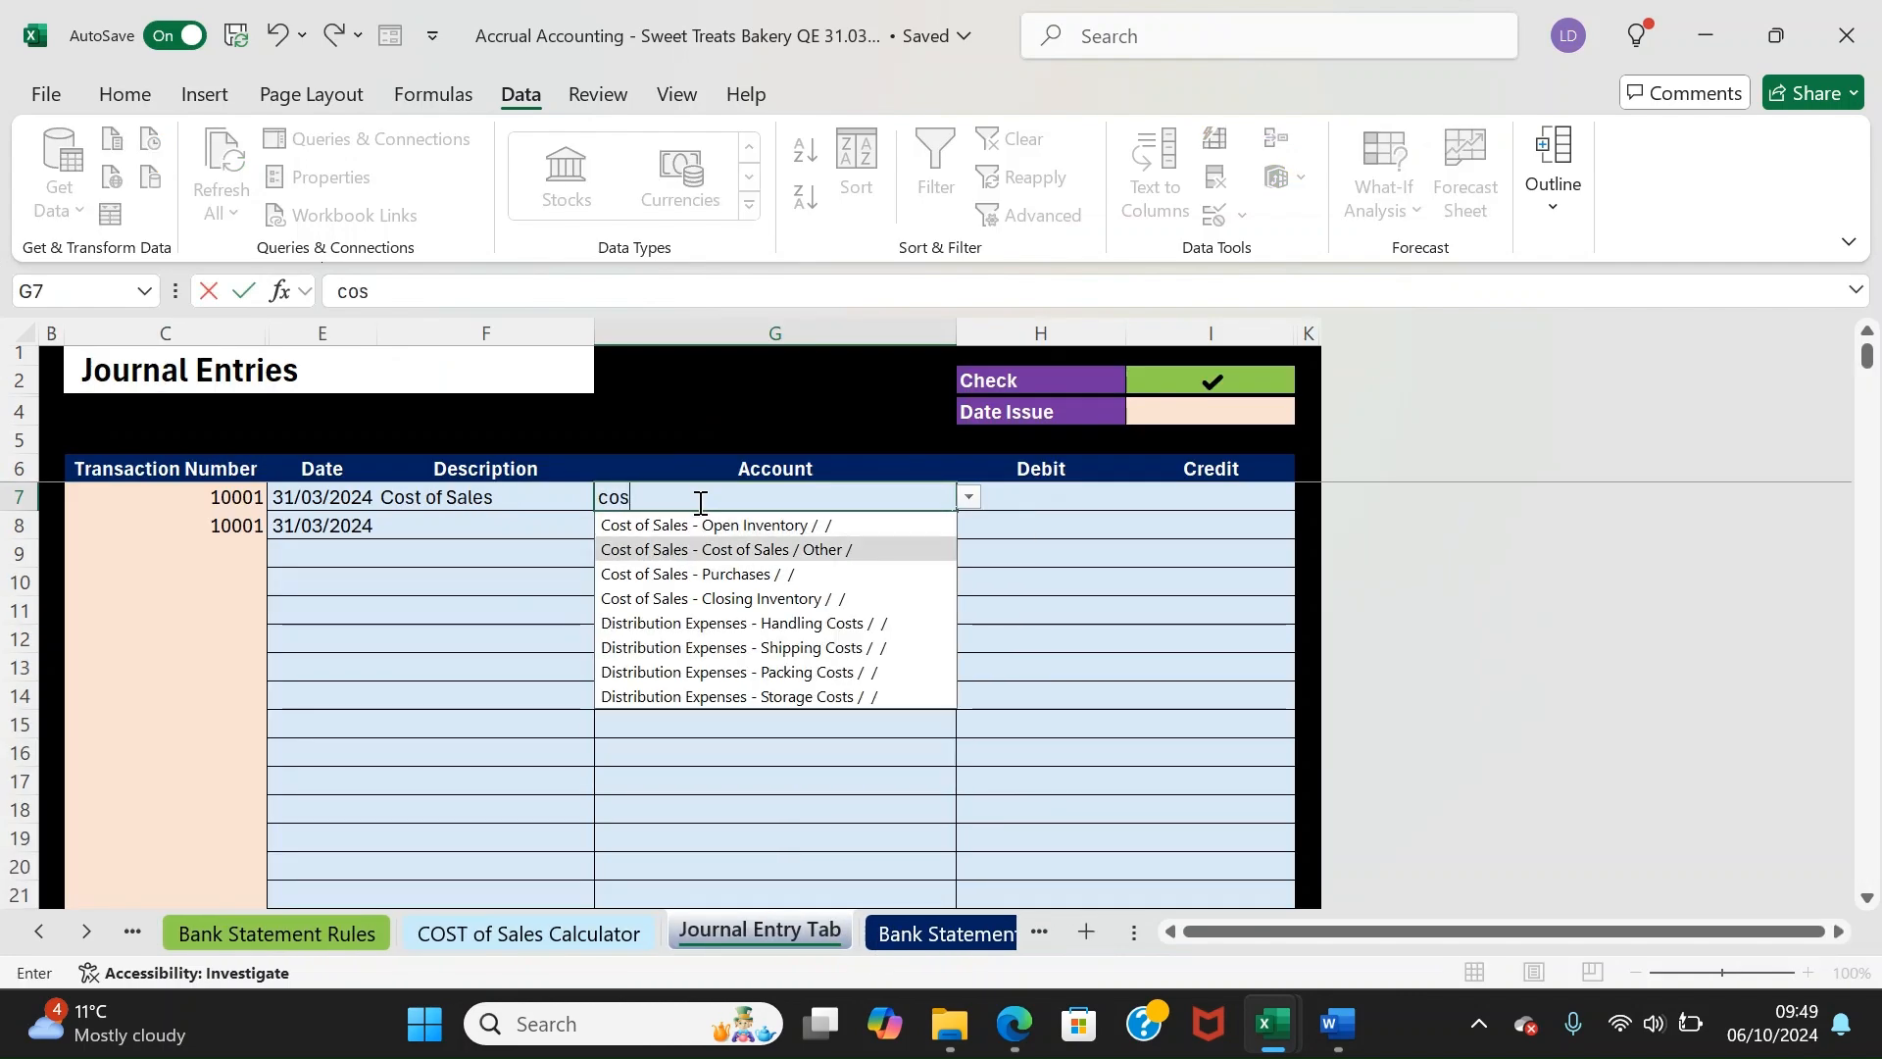
key(Return)
text(inv)
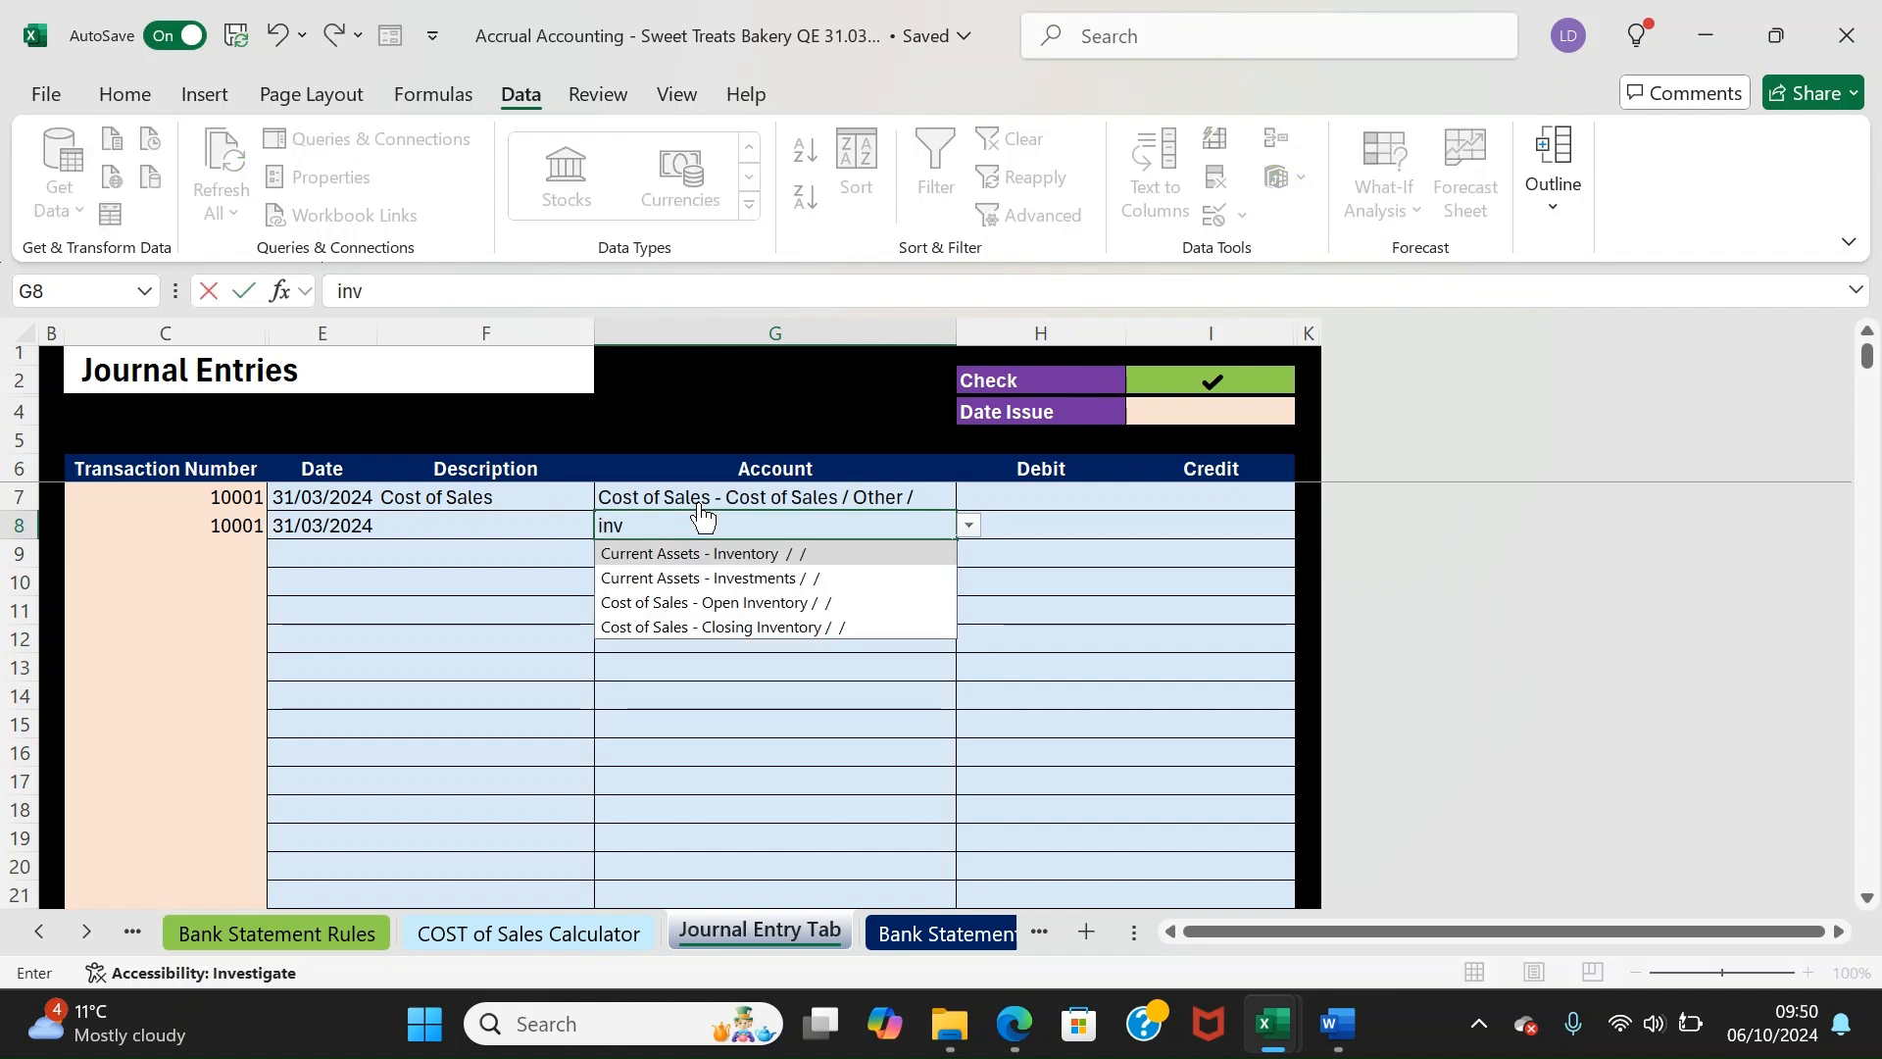
text(e)
key(Return)
key(Tab)
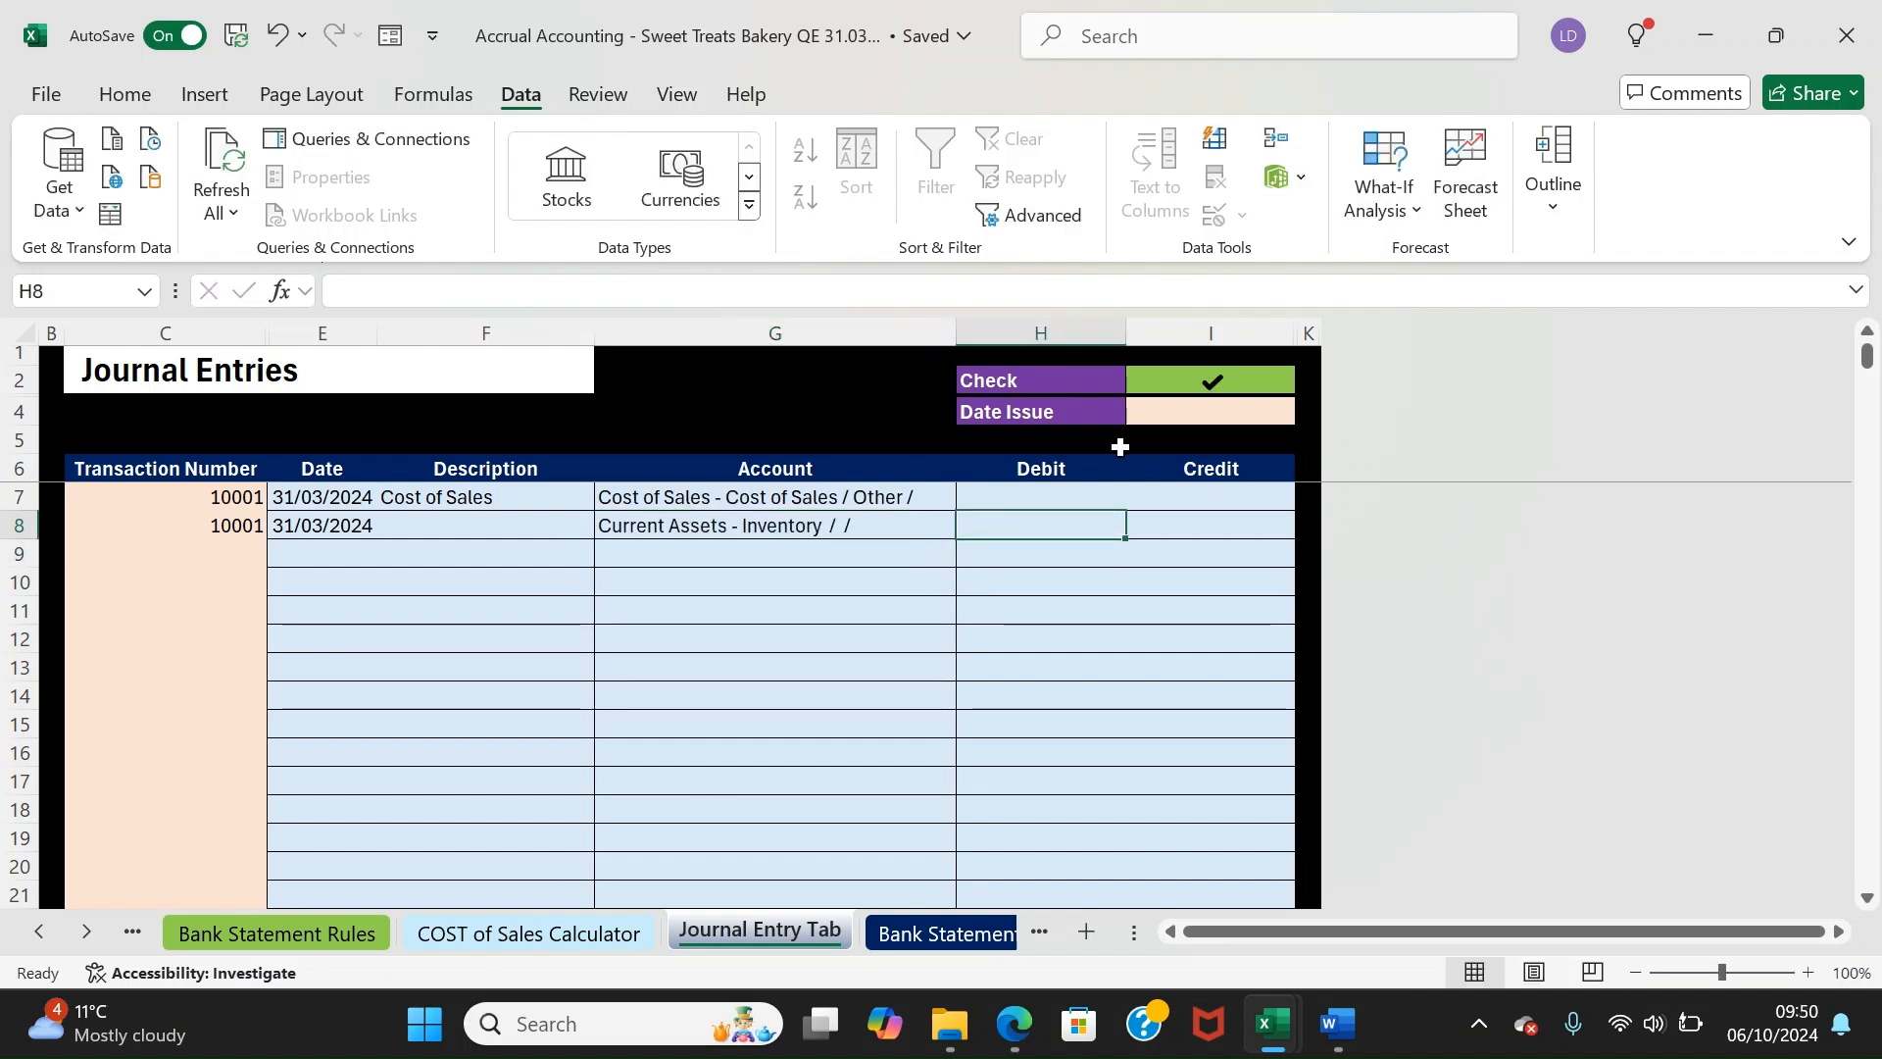
Enter the 5000 debit and 5,000 credit, then confirm the Check and Date Issue results
key(Up)
text(5000)
key(Return)
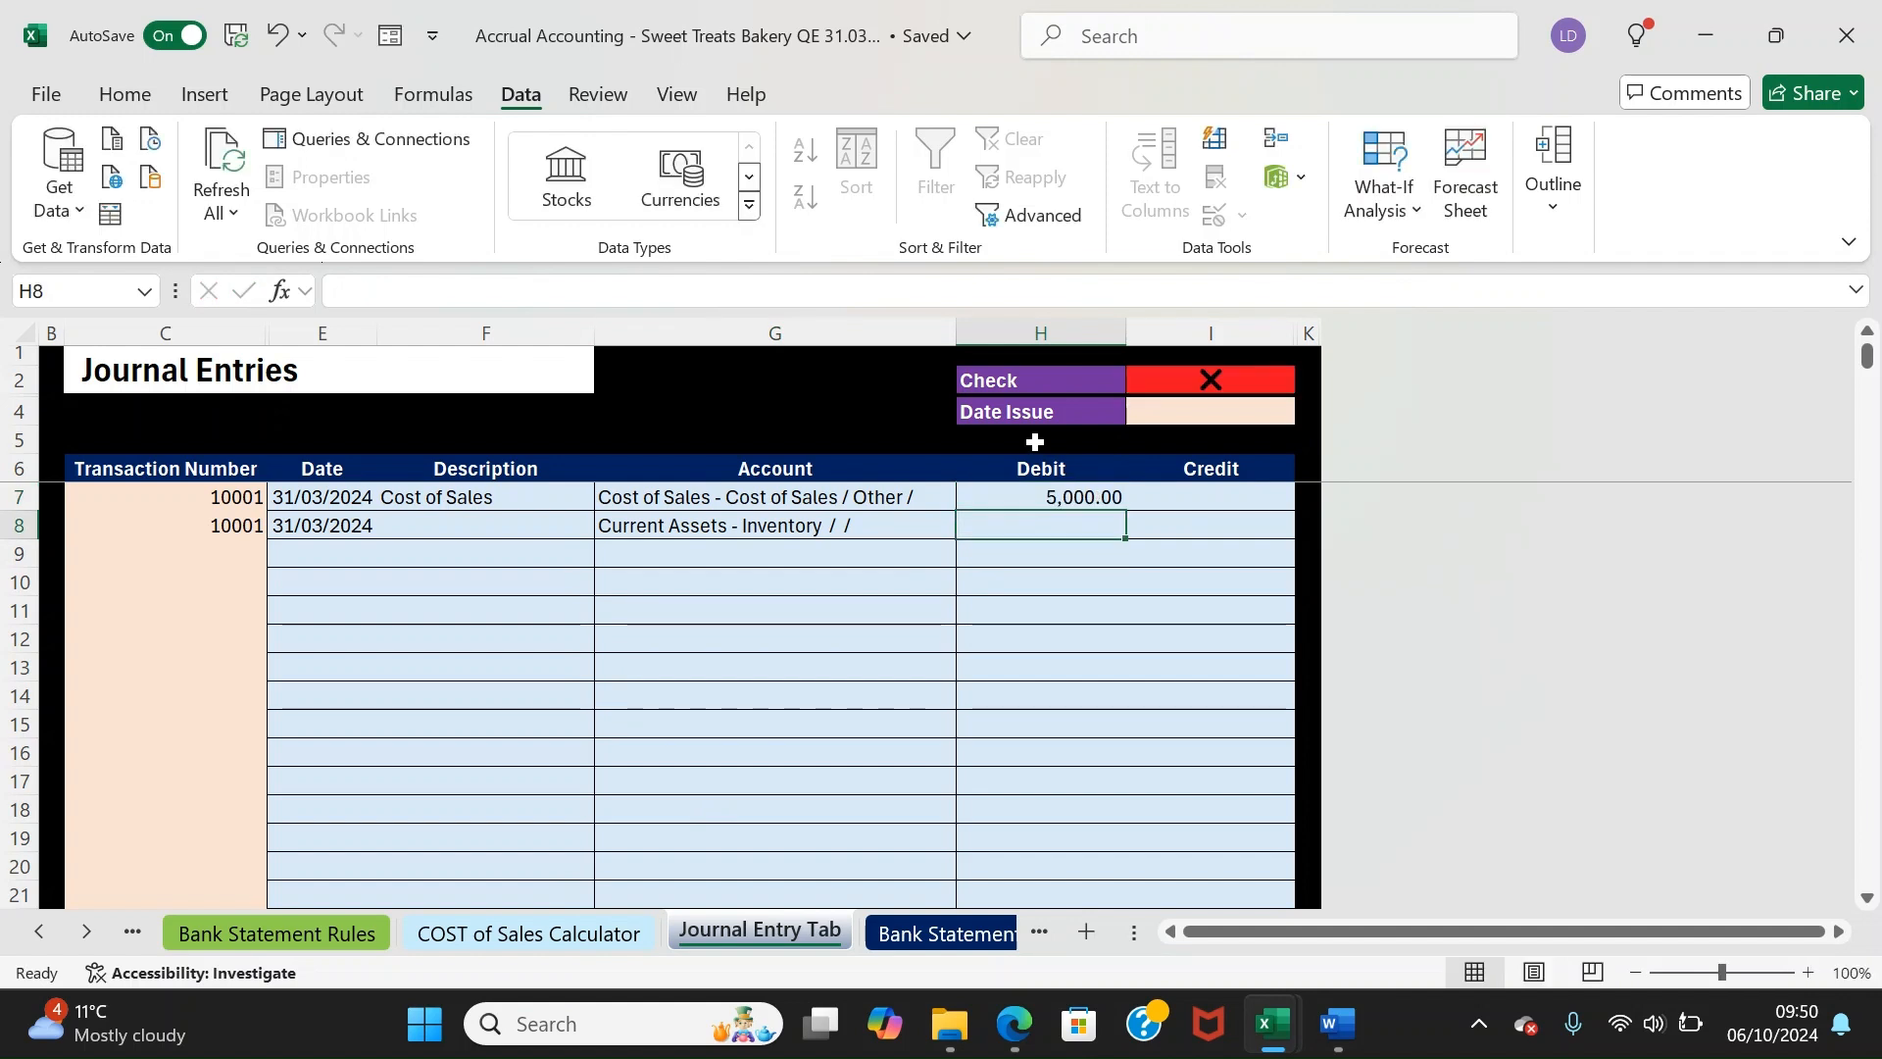
key(Tab)
text(5,0)
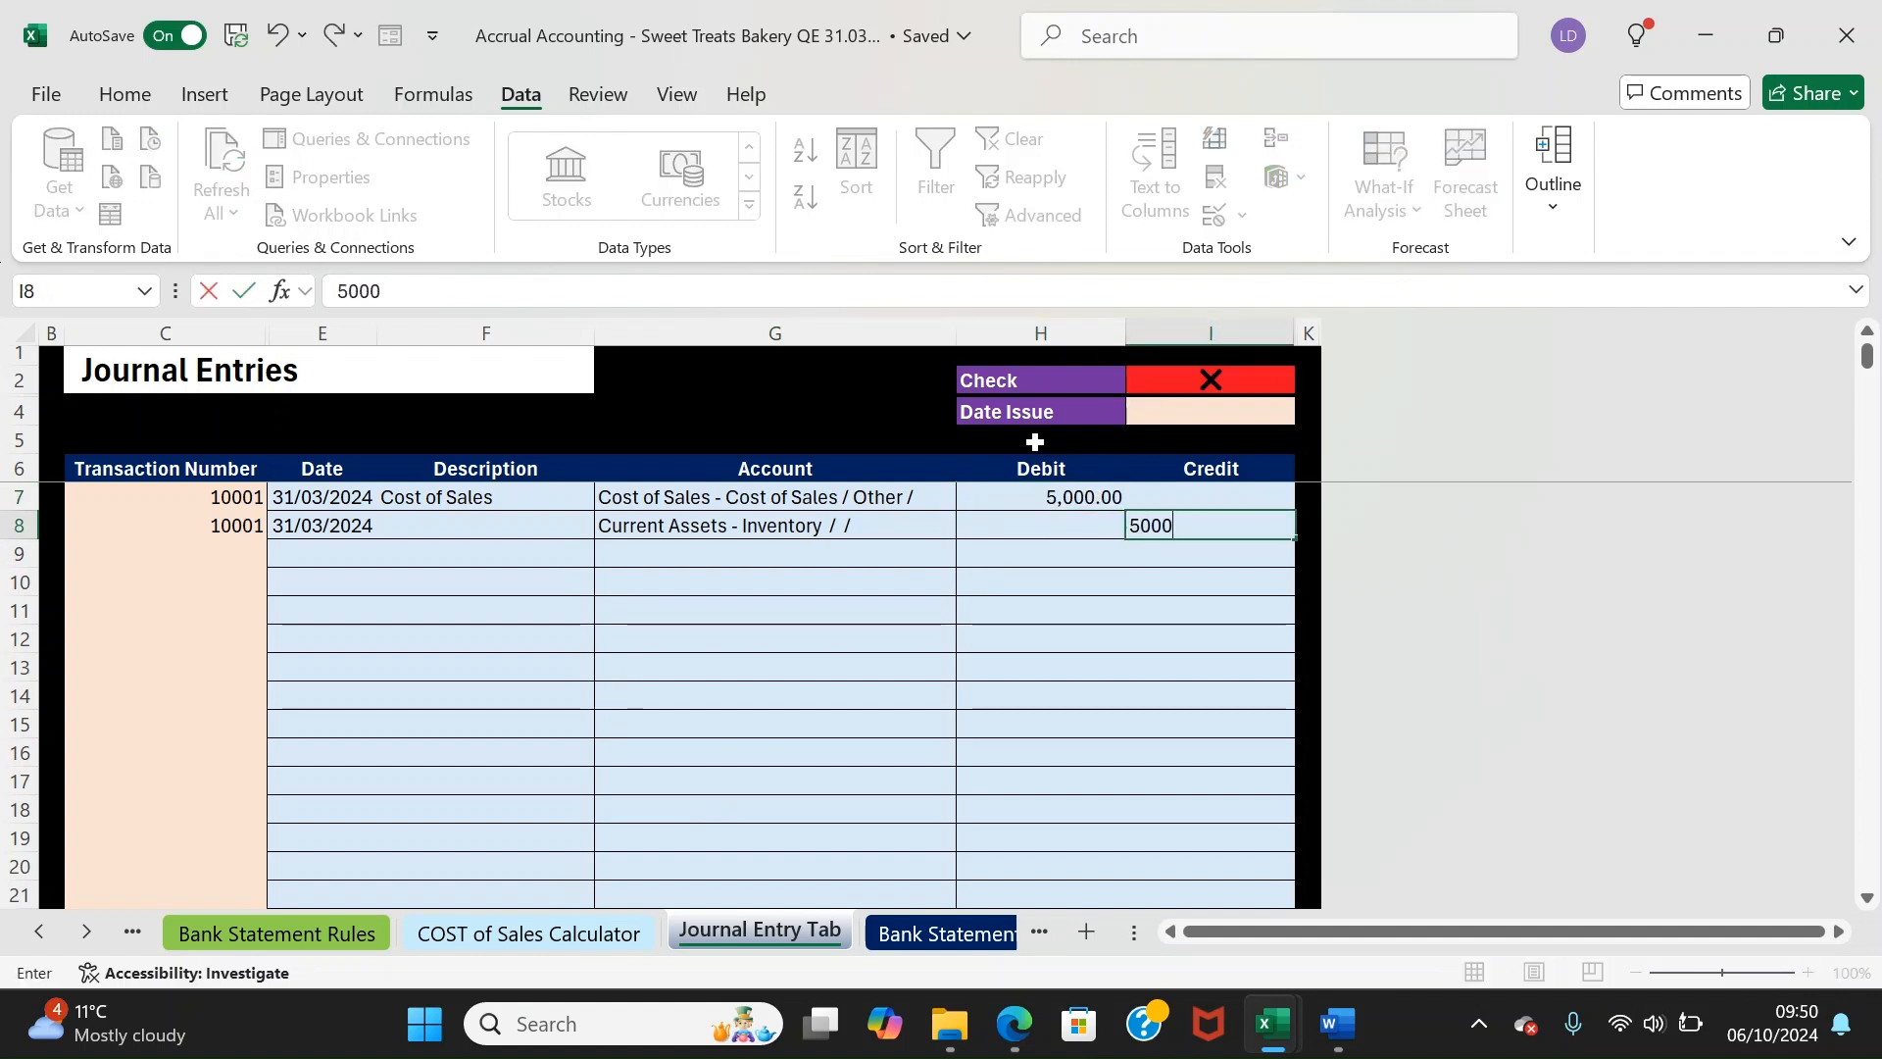
text(00)
key(Return)
key(Up)
key(Up)
key(Up)
key(Up)
key(Up)
key(Up)
key(Left)
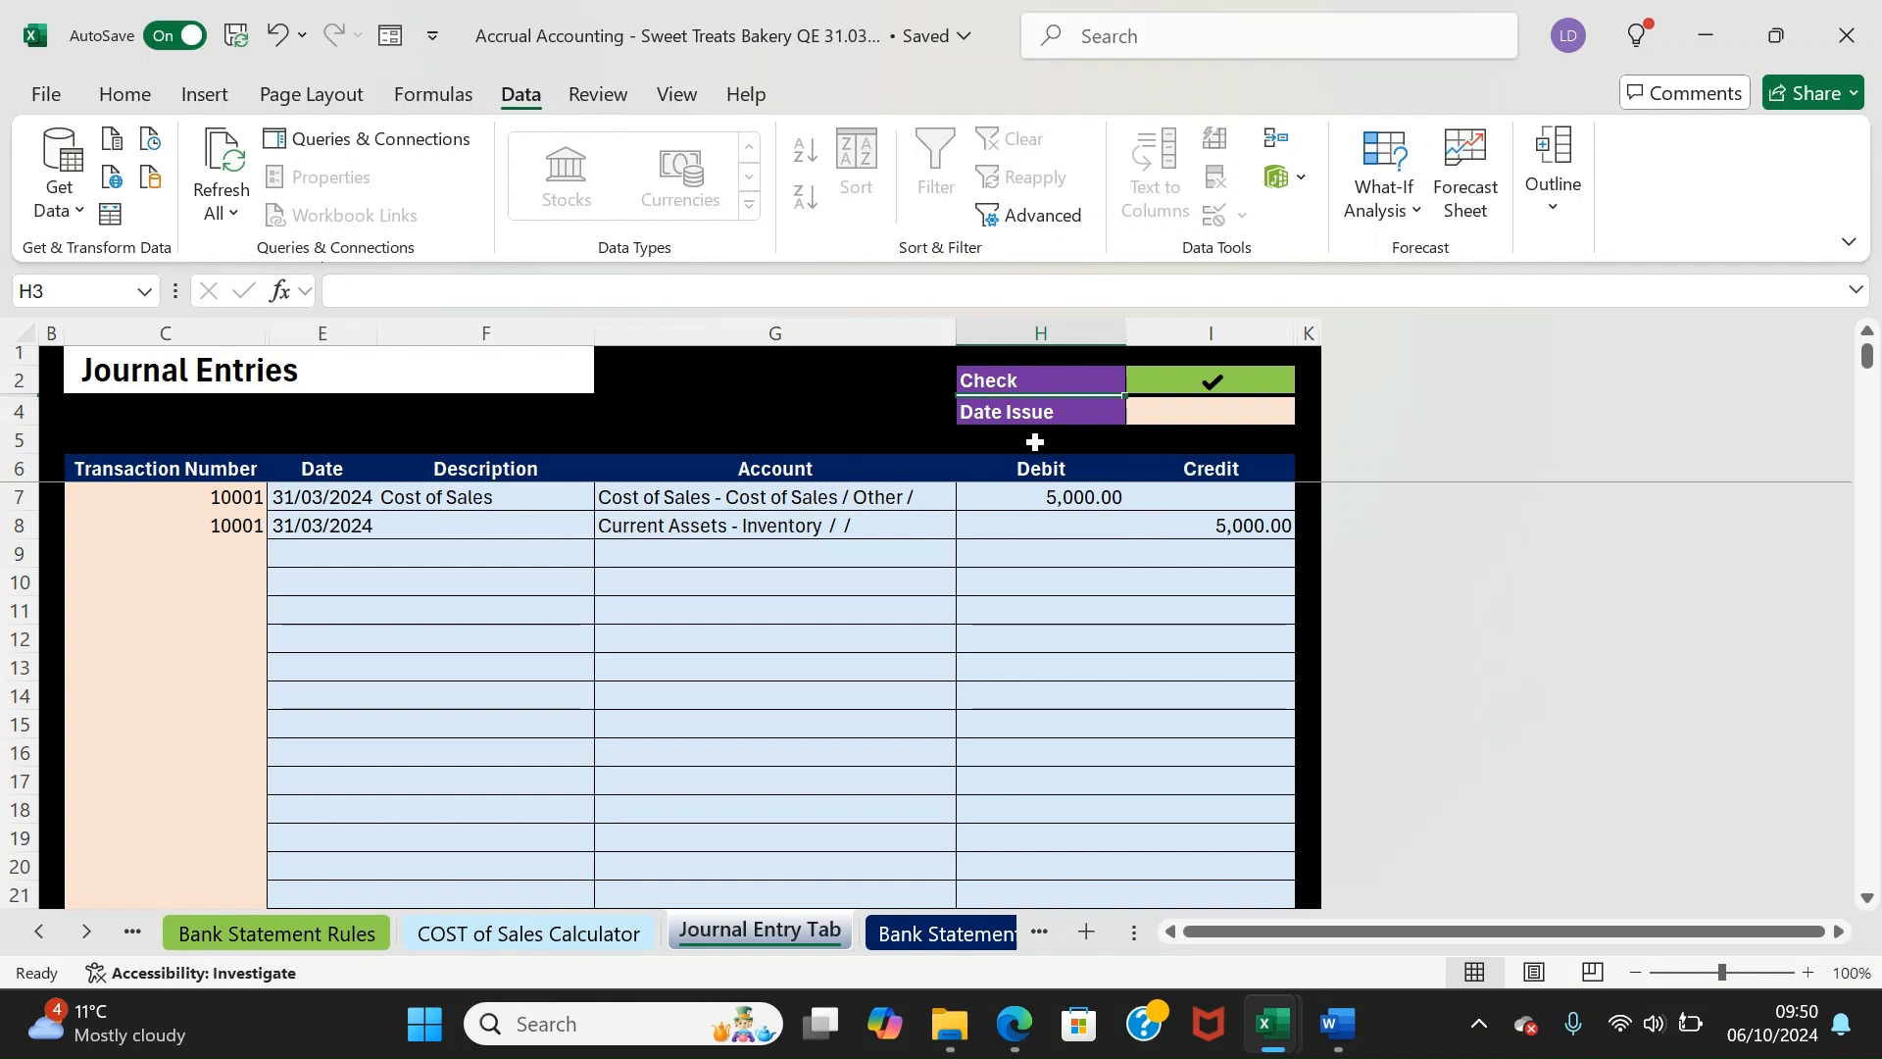
key(Down)
key(Up)
key(Up)
key(Down)
key(Down)
key(Down)
key(Down)
key(Down)
key(Down)
key(Down)
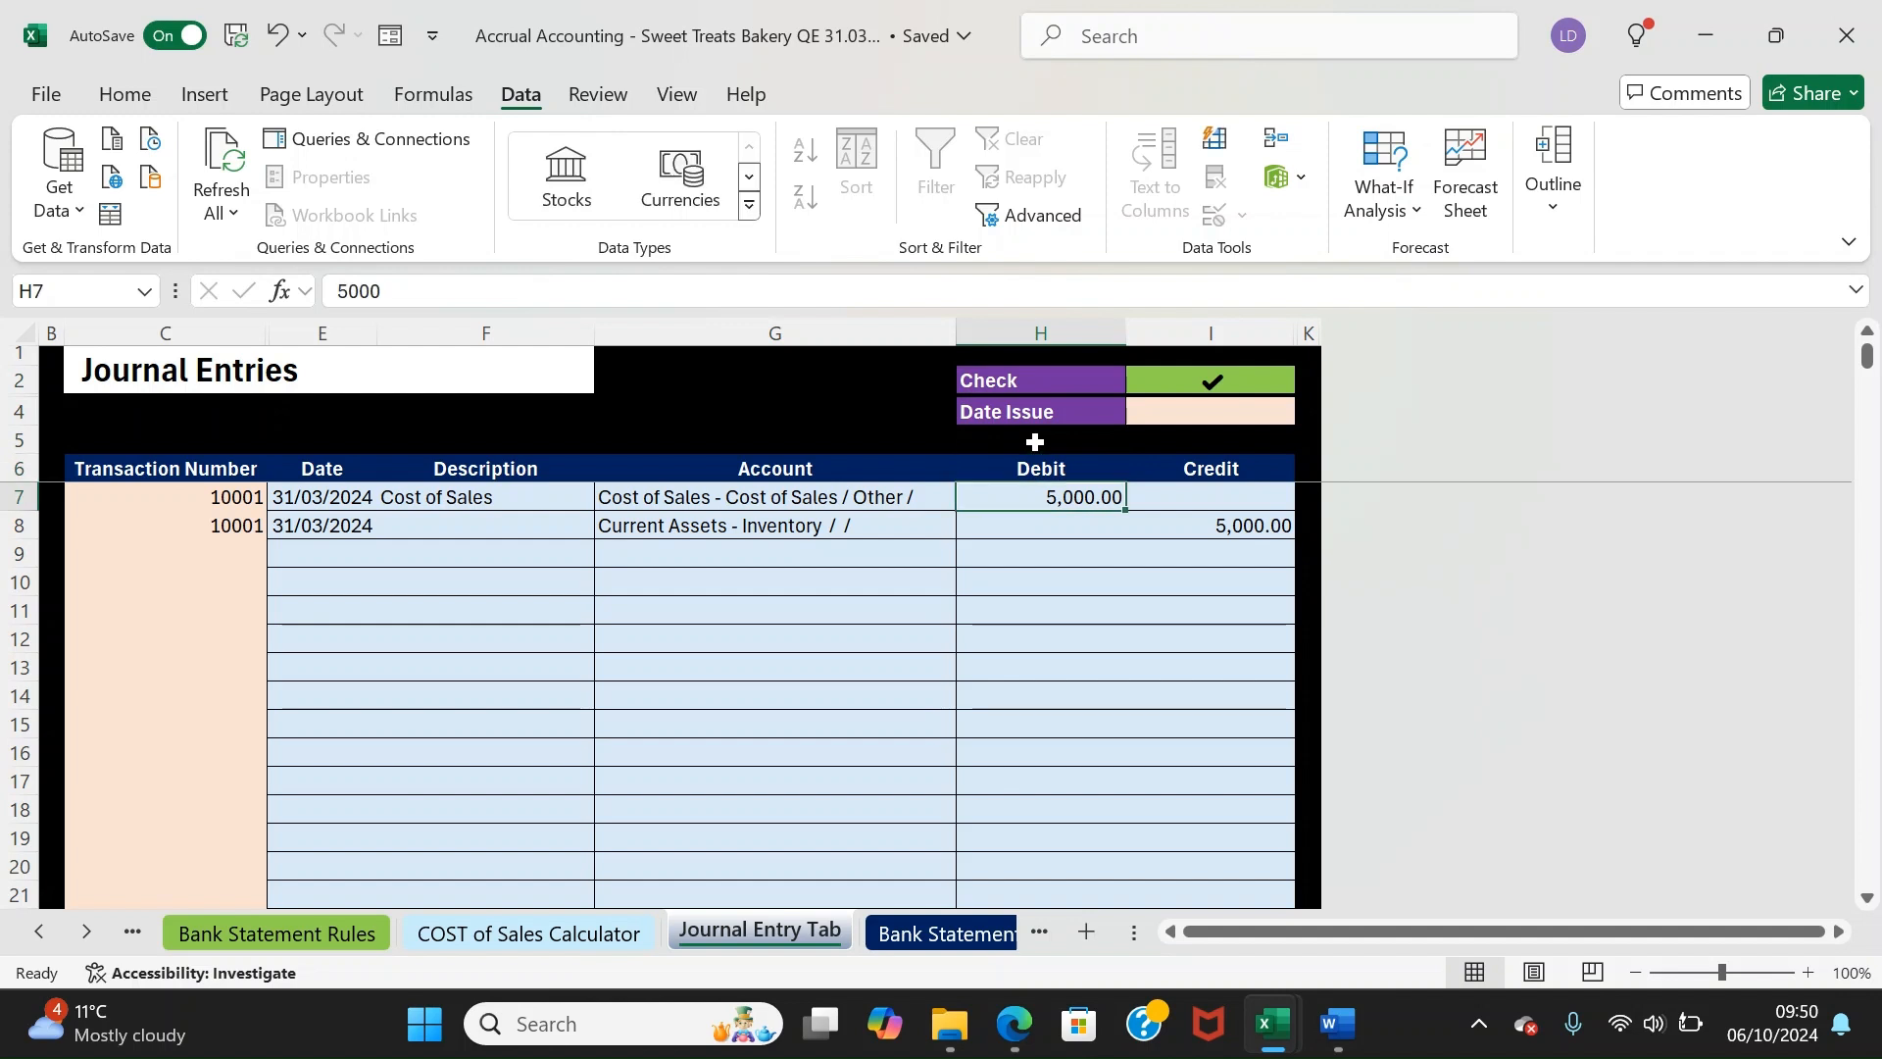
key(Left)
key(Left)
key(Left)
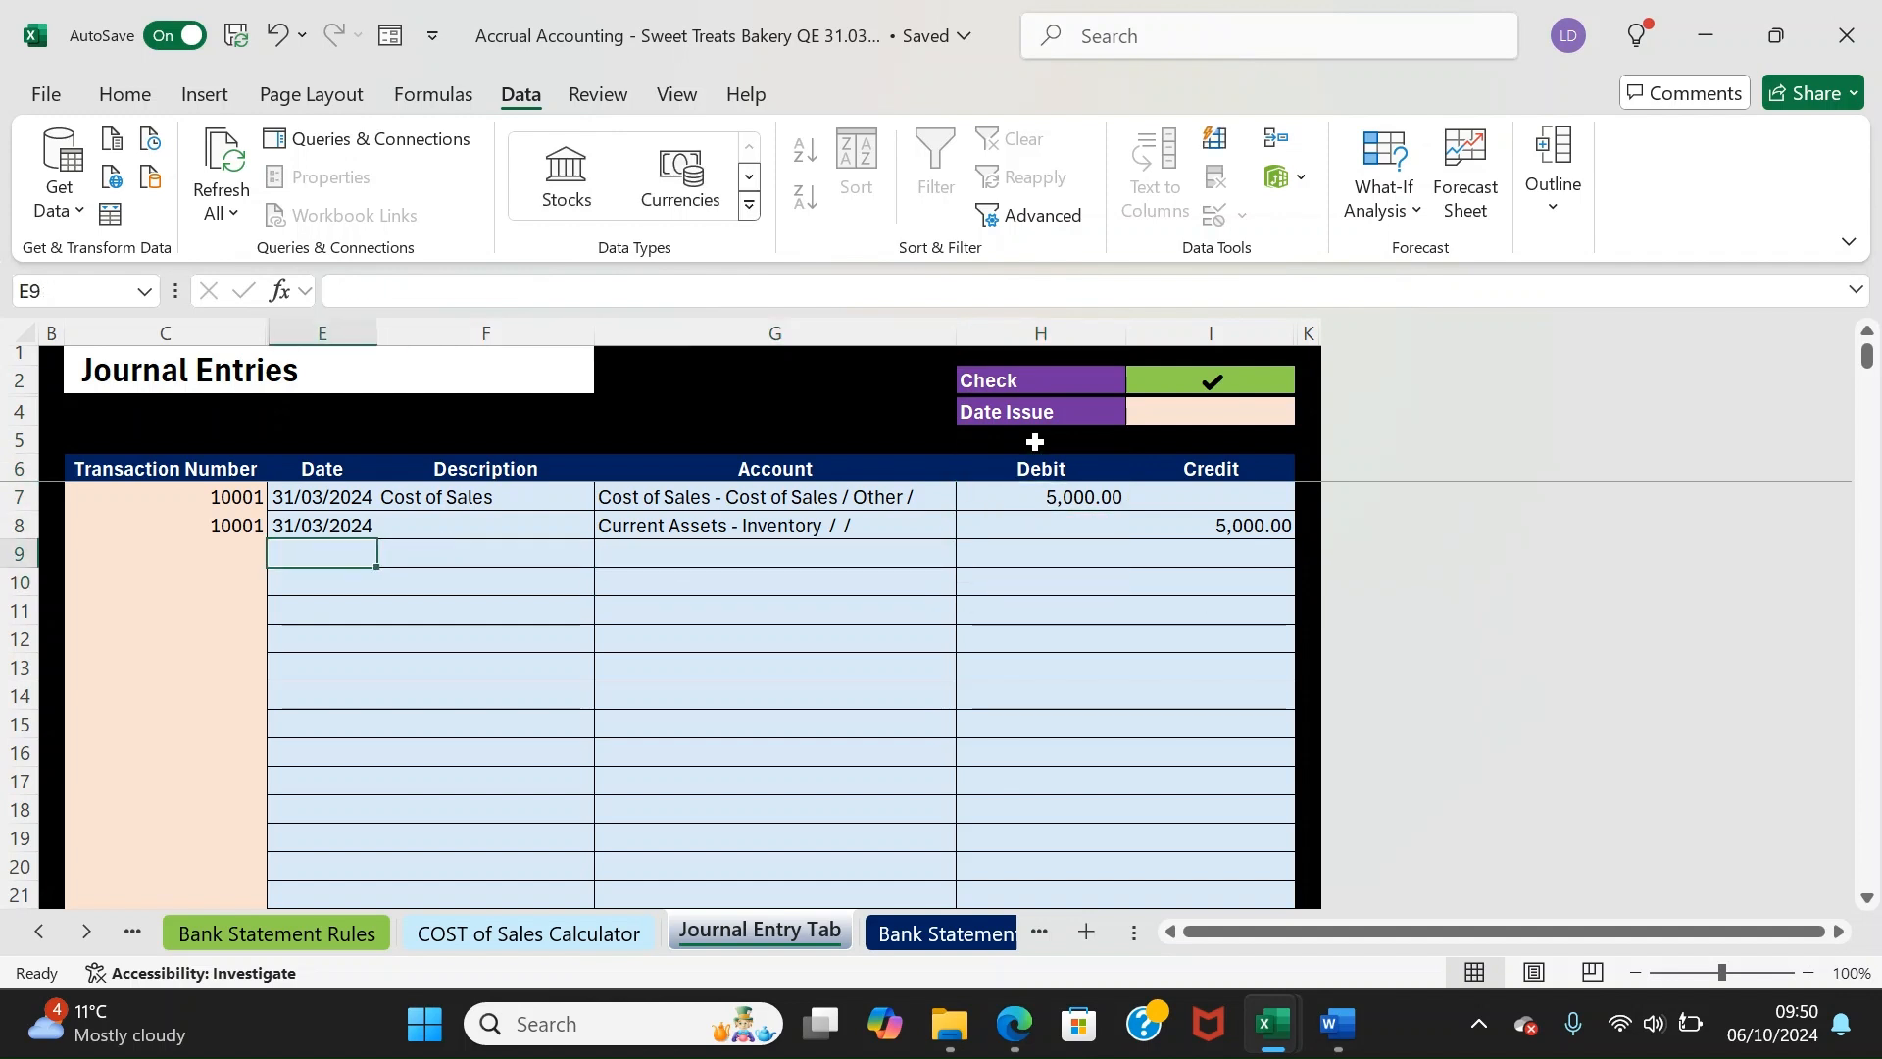
key(Down)
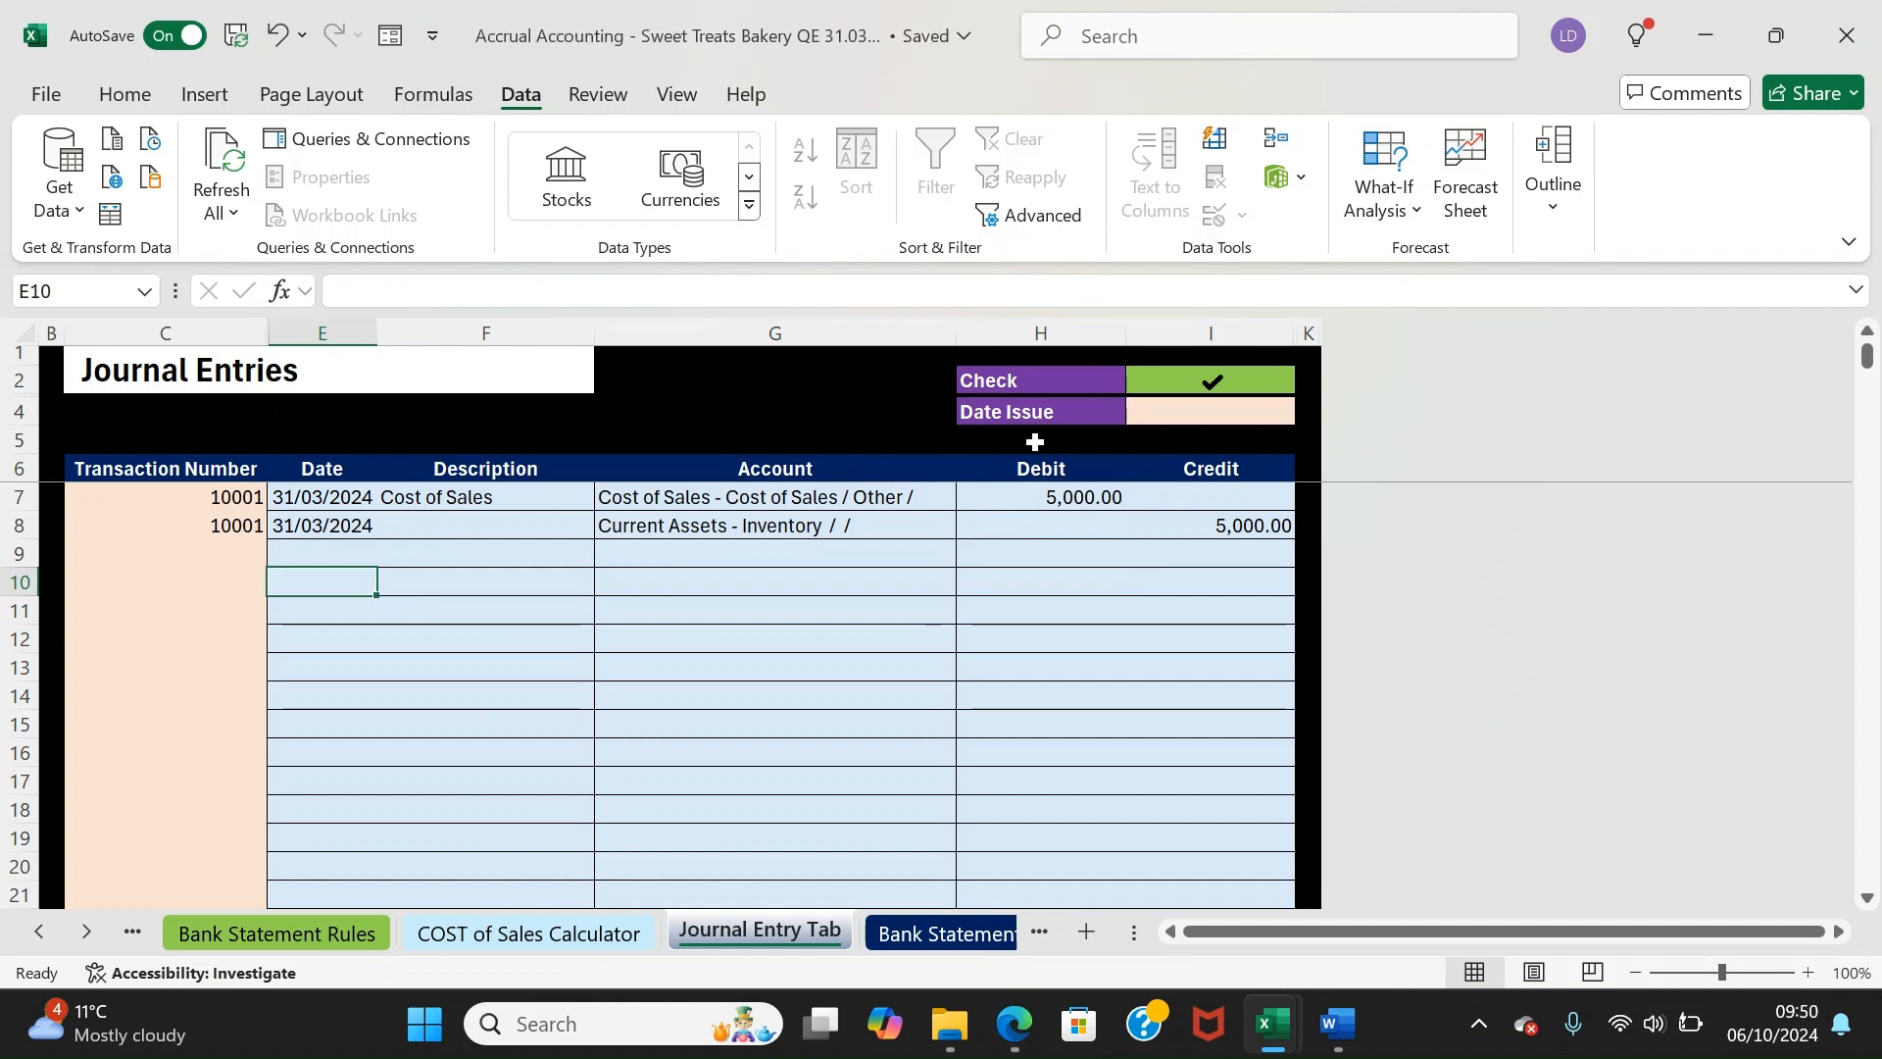
Date both lines of journal 10002 31/03/2024 and describe it 'Drawnings to common'
text(31)
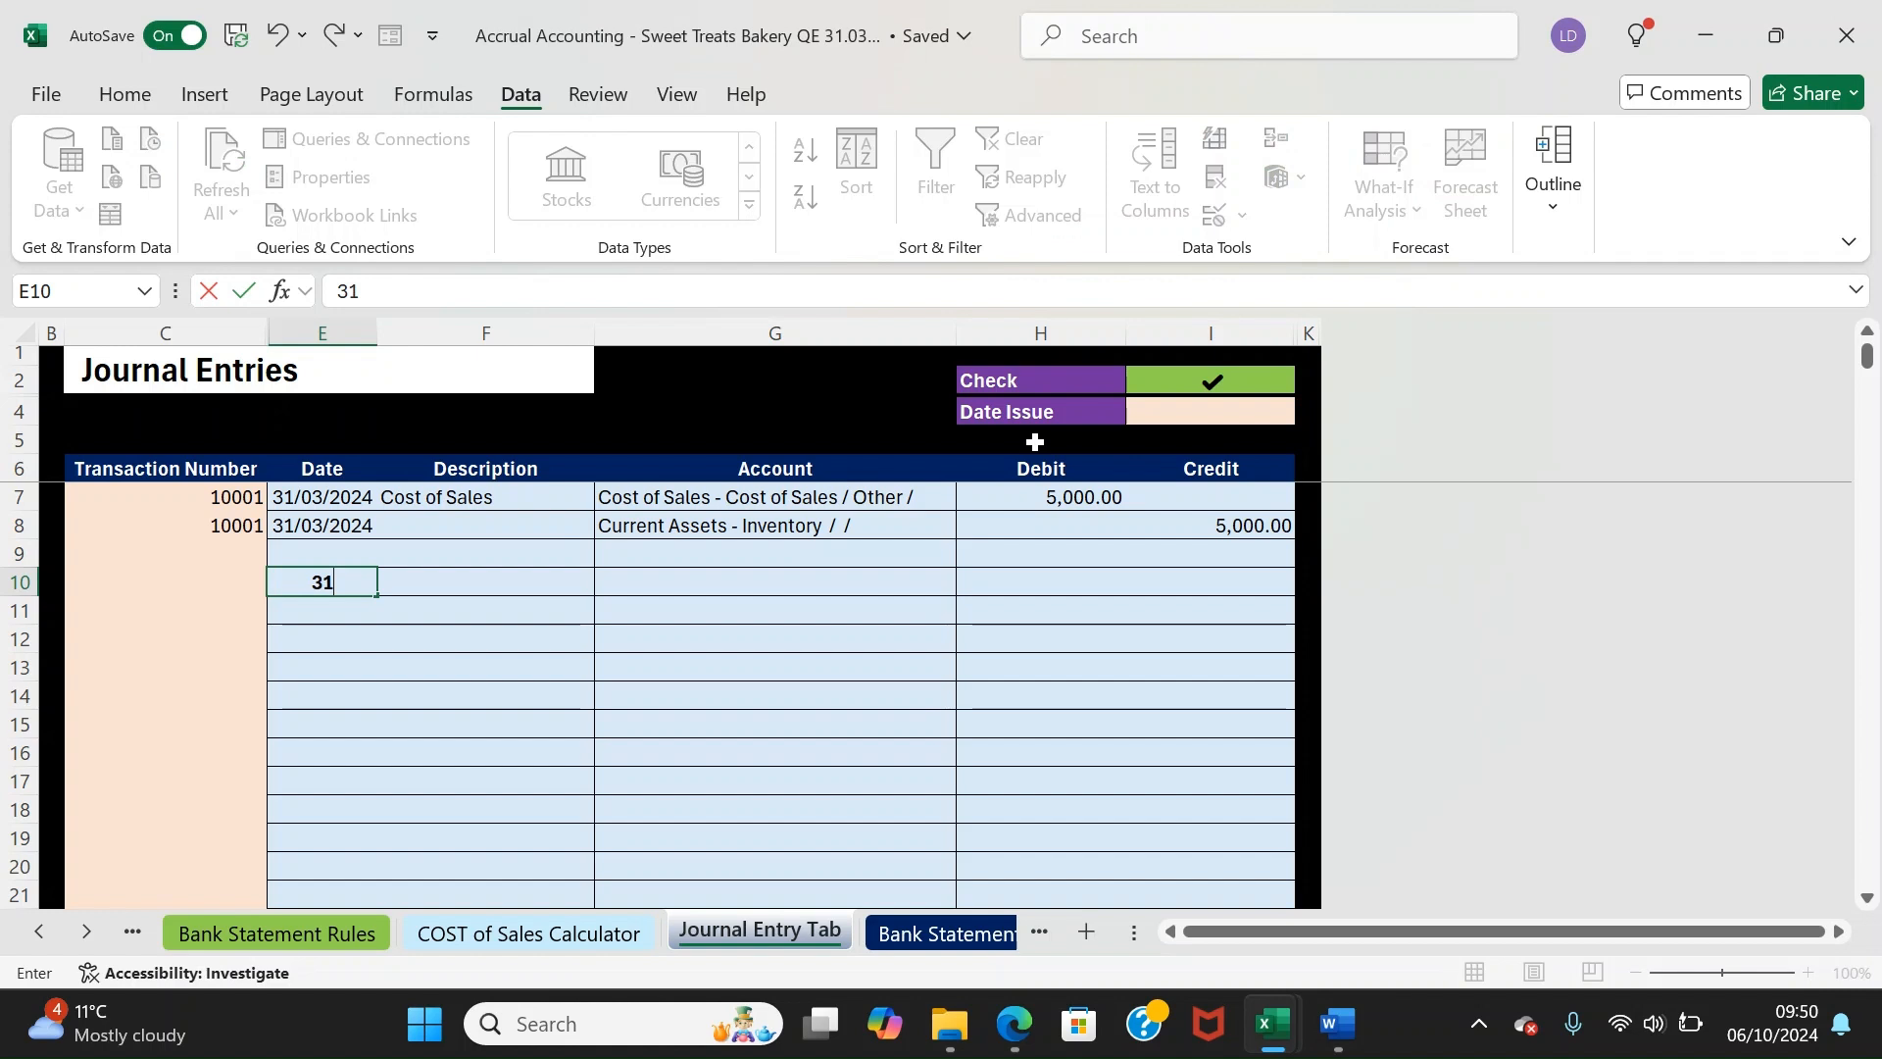
text(/03/2024)
key(Return)
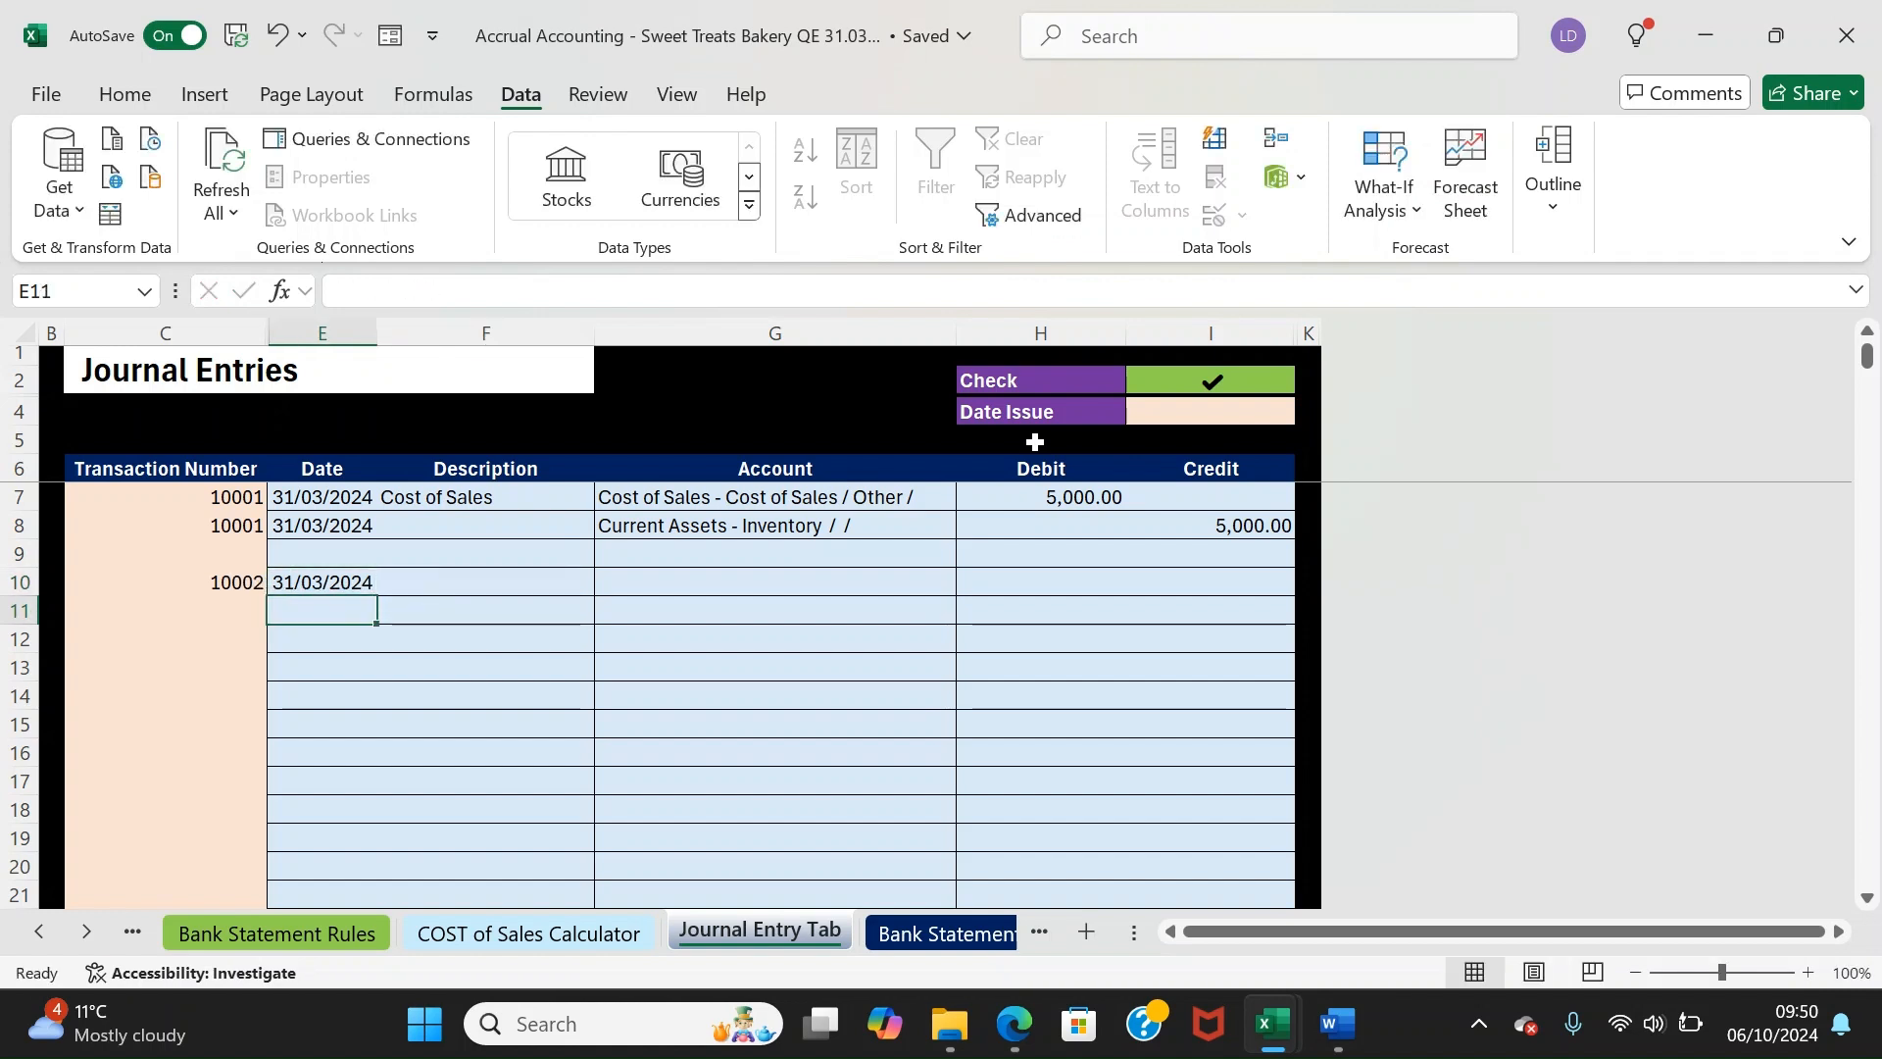
text(31/03/2024)
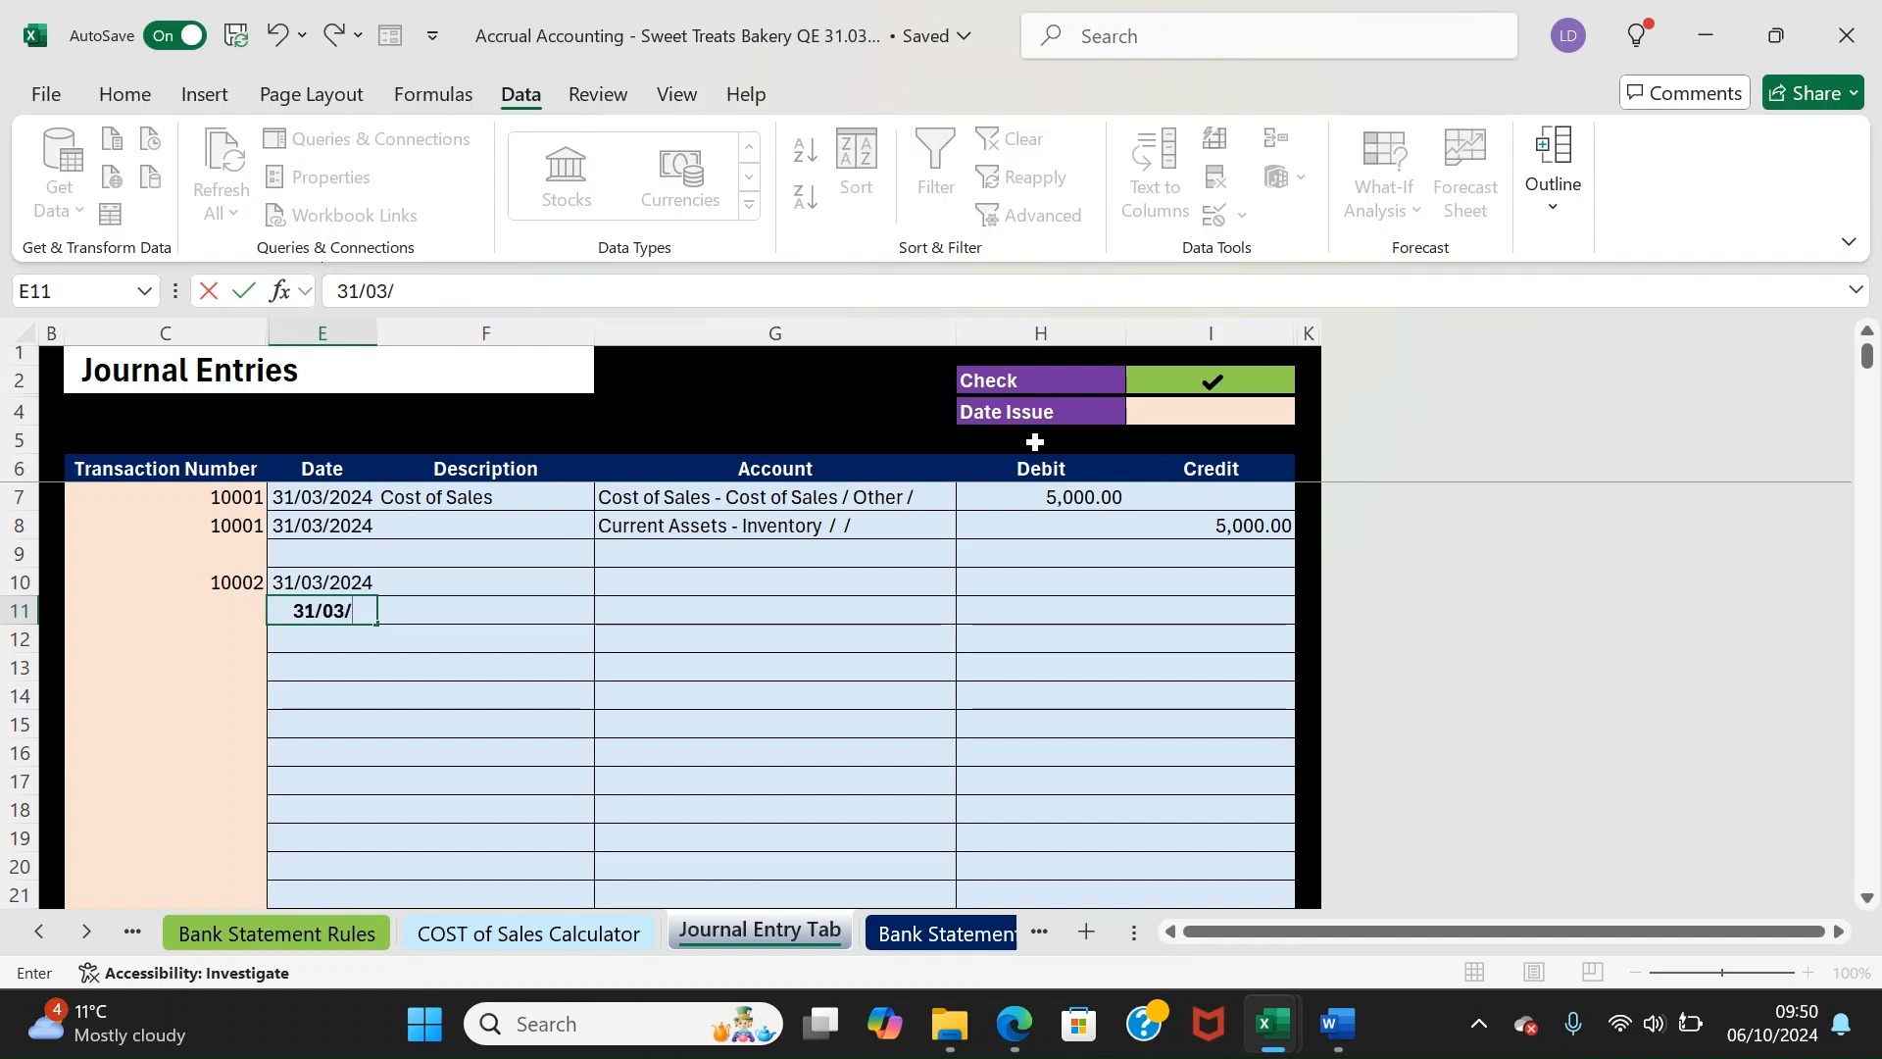
key(Tab)
key(Up)
text(Drawnings to )
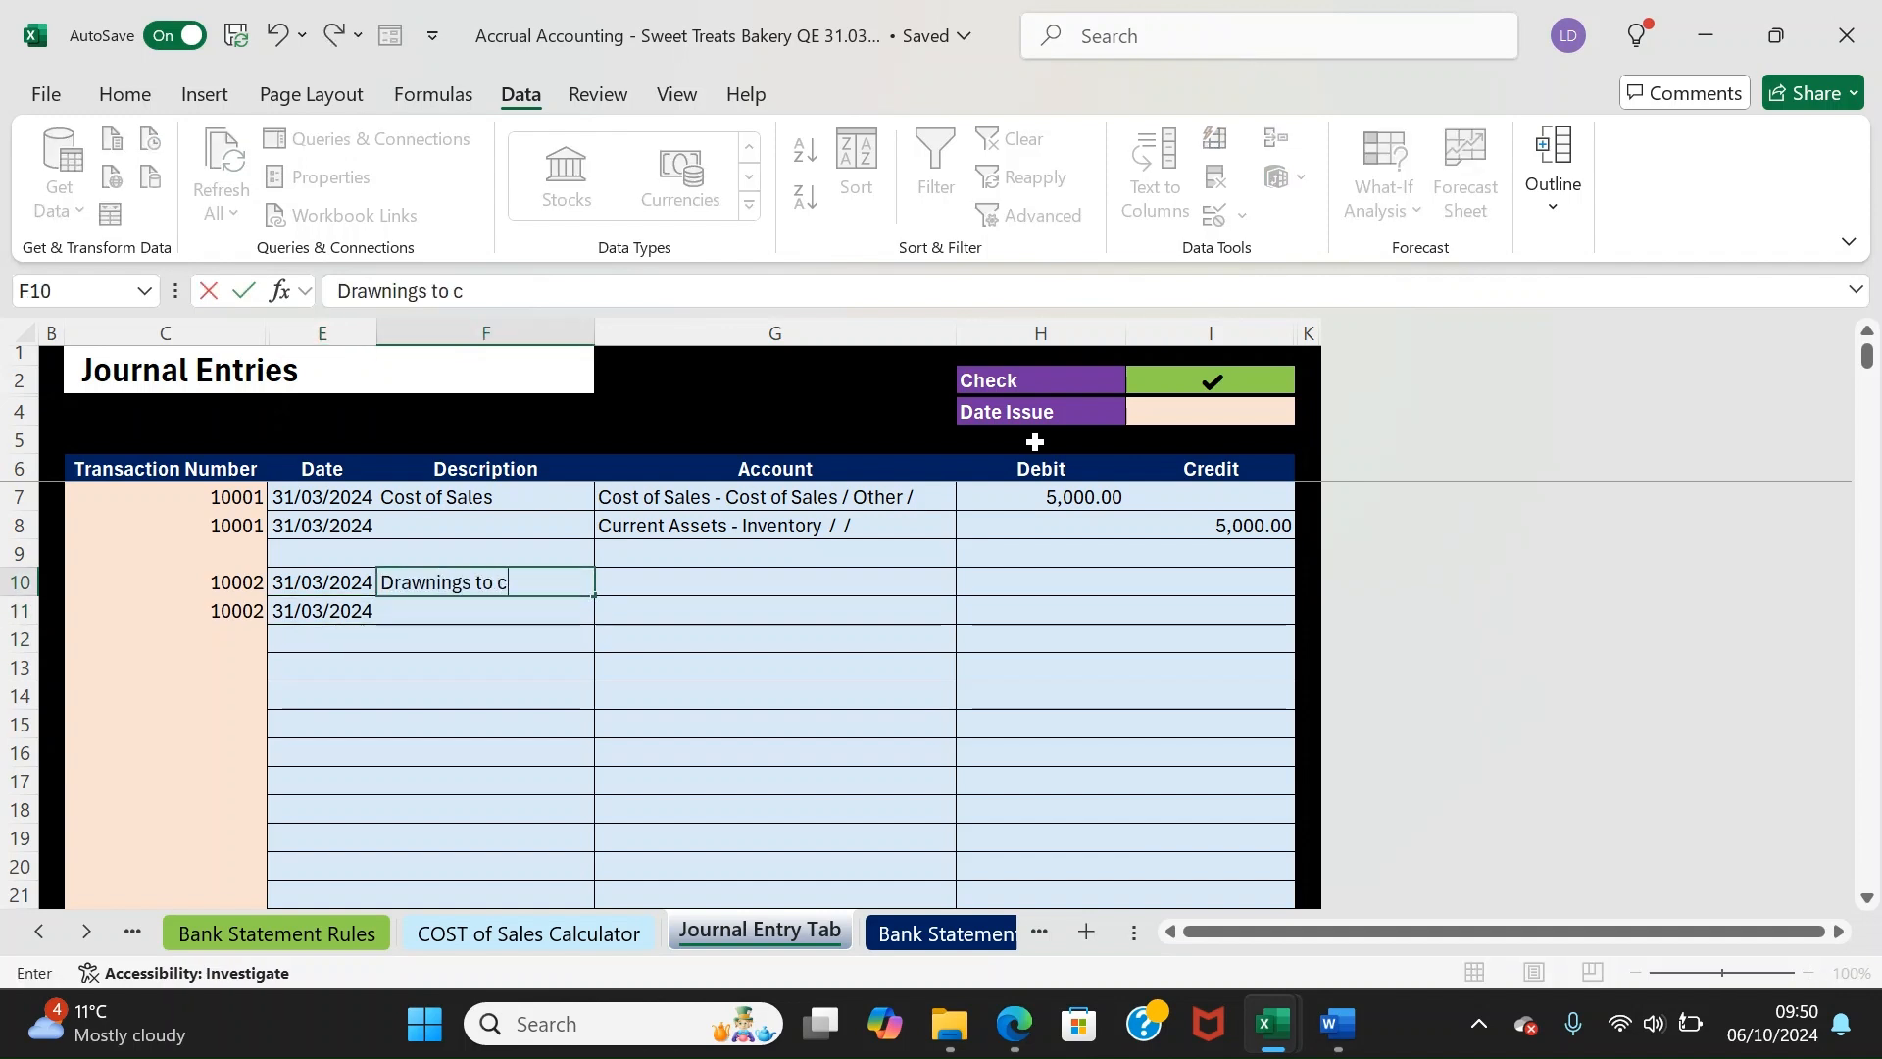
text(common)
key(Tab)
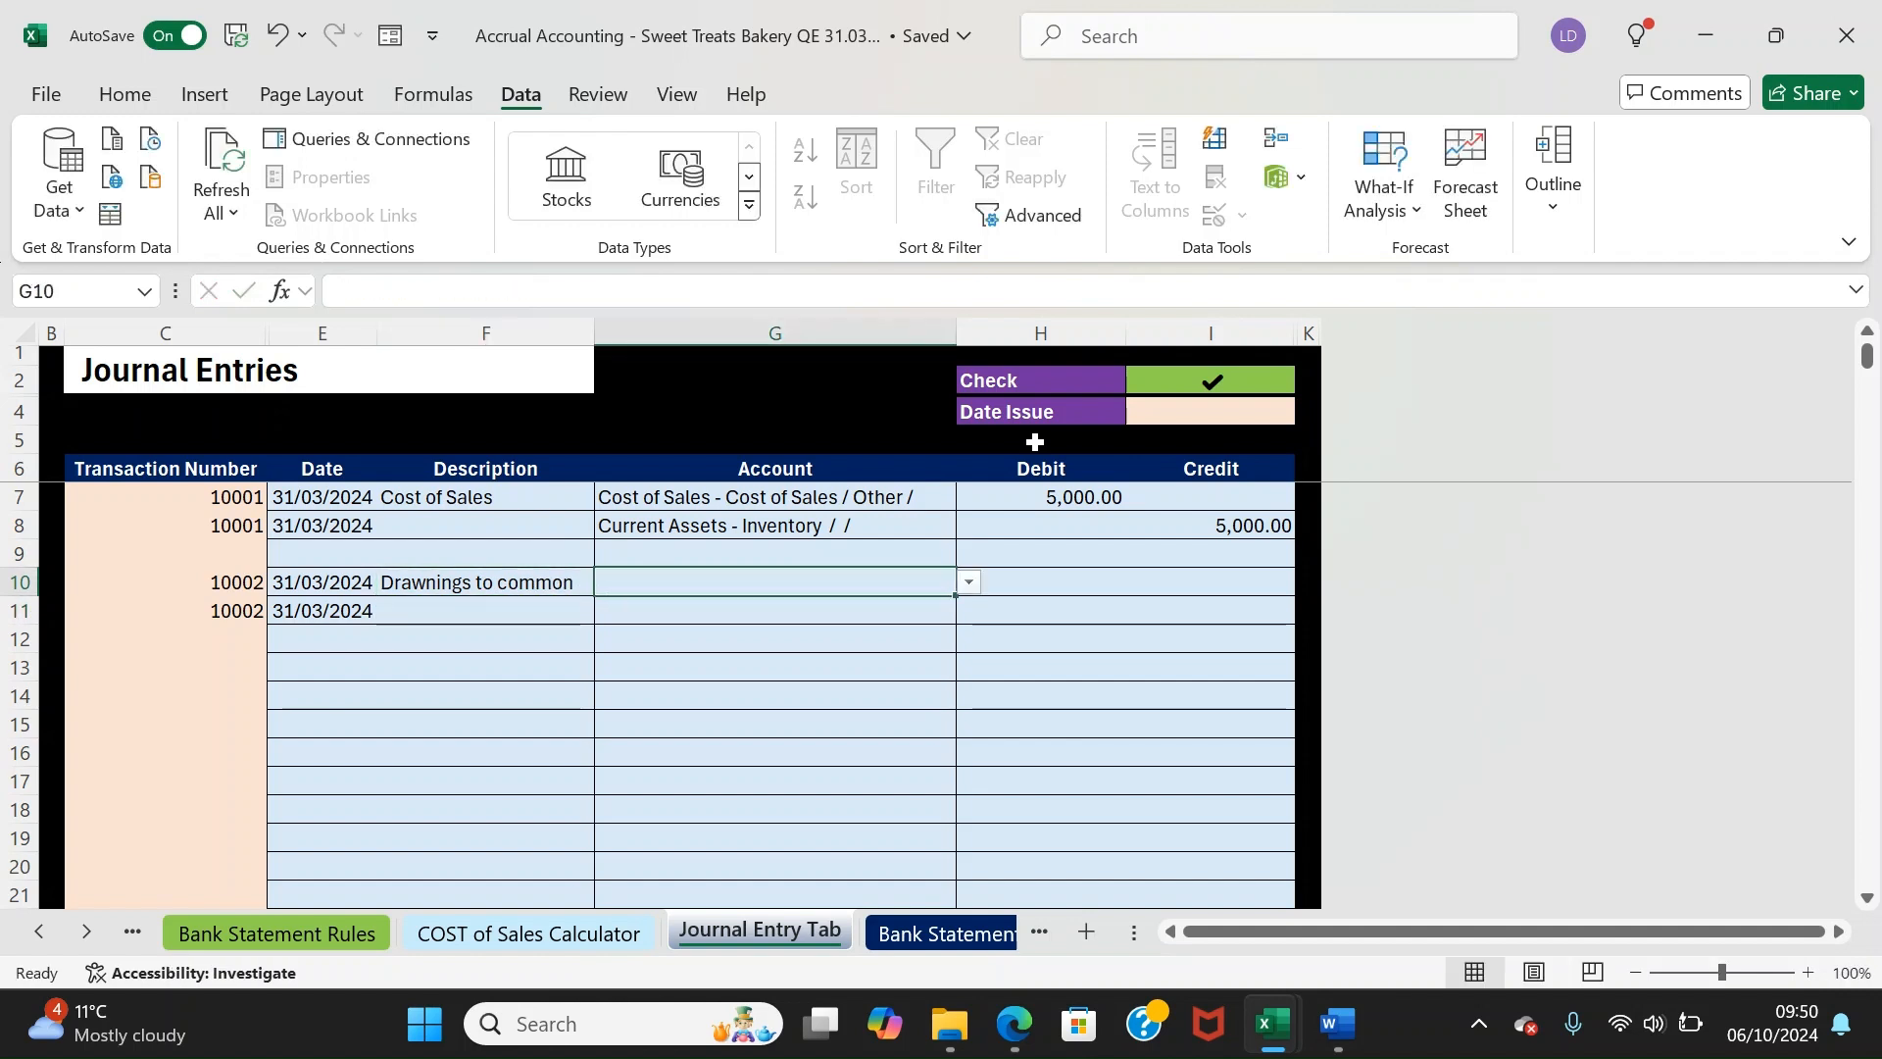
text(Drawning)
Assign Equity - Drawings to the first line and Equity - Common Stock to the second
key(Return)
key(Right)
key(Right)
key(Up)
key(Right)
key(Up)
key(Left)
key(Up)
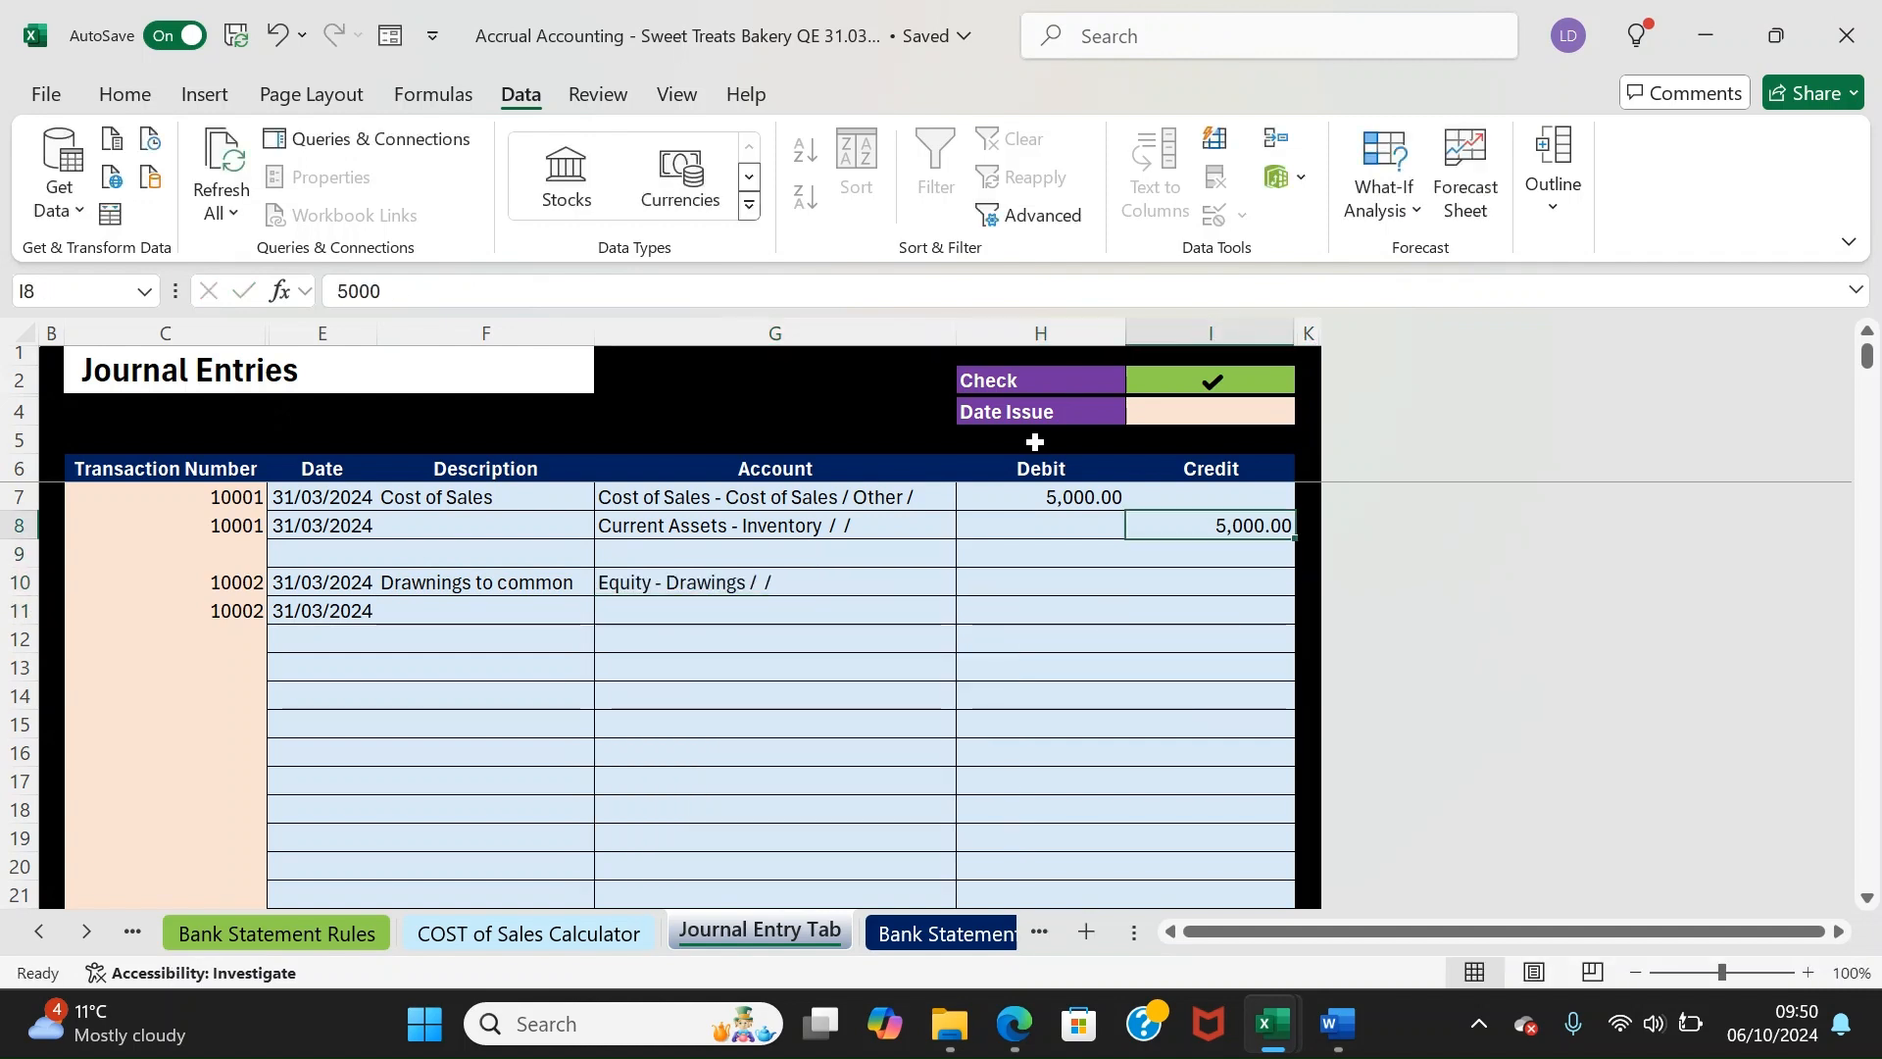
key(Down)
key(Down)
key(Left)
key(Left)
key(Left)
key(Down)
key(Right)
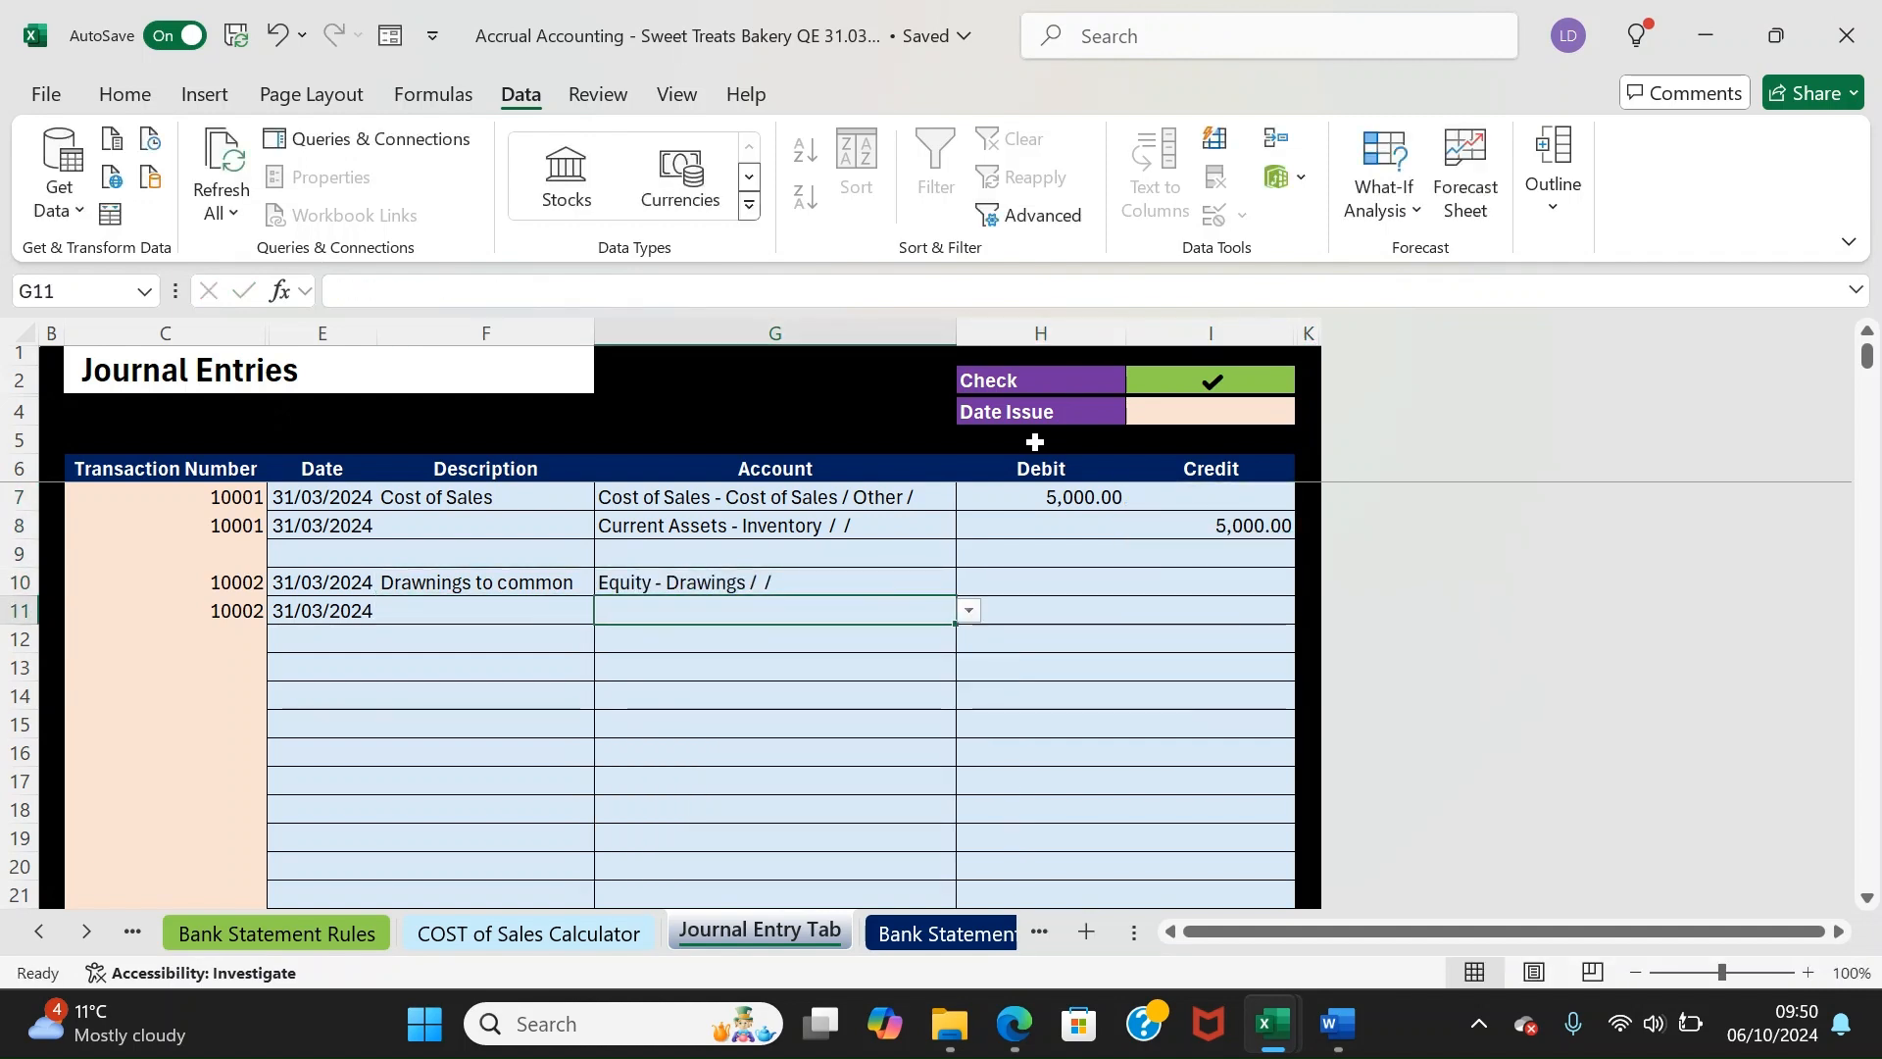
text(common stoc)
key(Return)
key(Right)
key(Up)
key(Left)
key(Right)
Enter 2,570 as the Common Stock debit and the Drawings credit, balancing the check
text(2,570)
key(Tab)
key(Up)
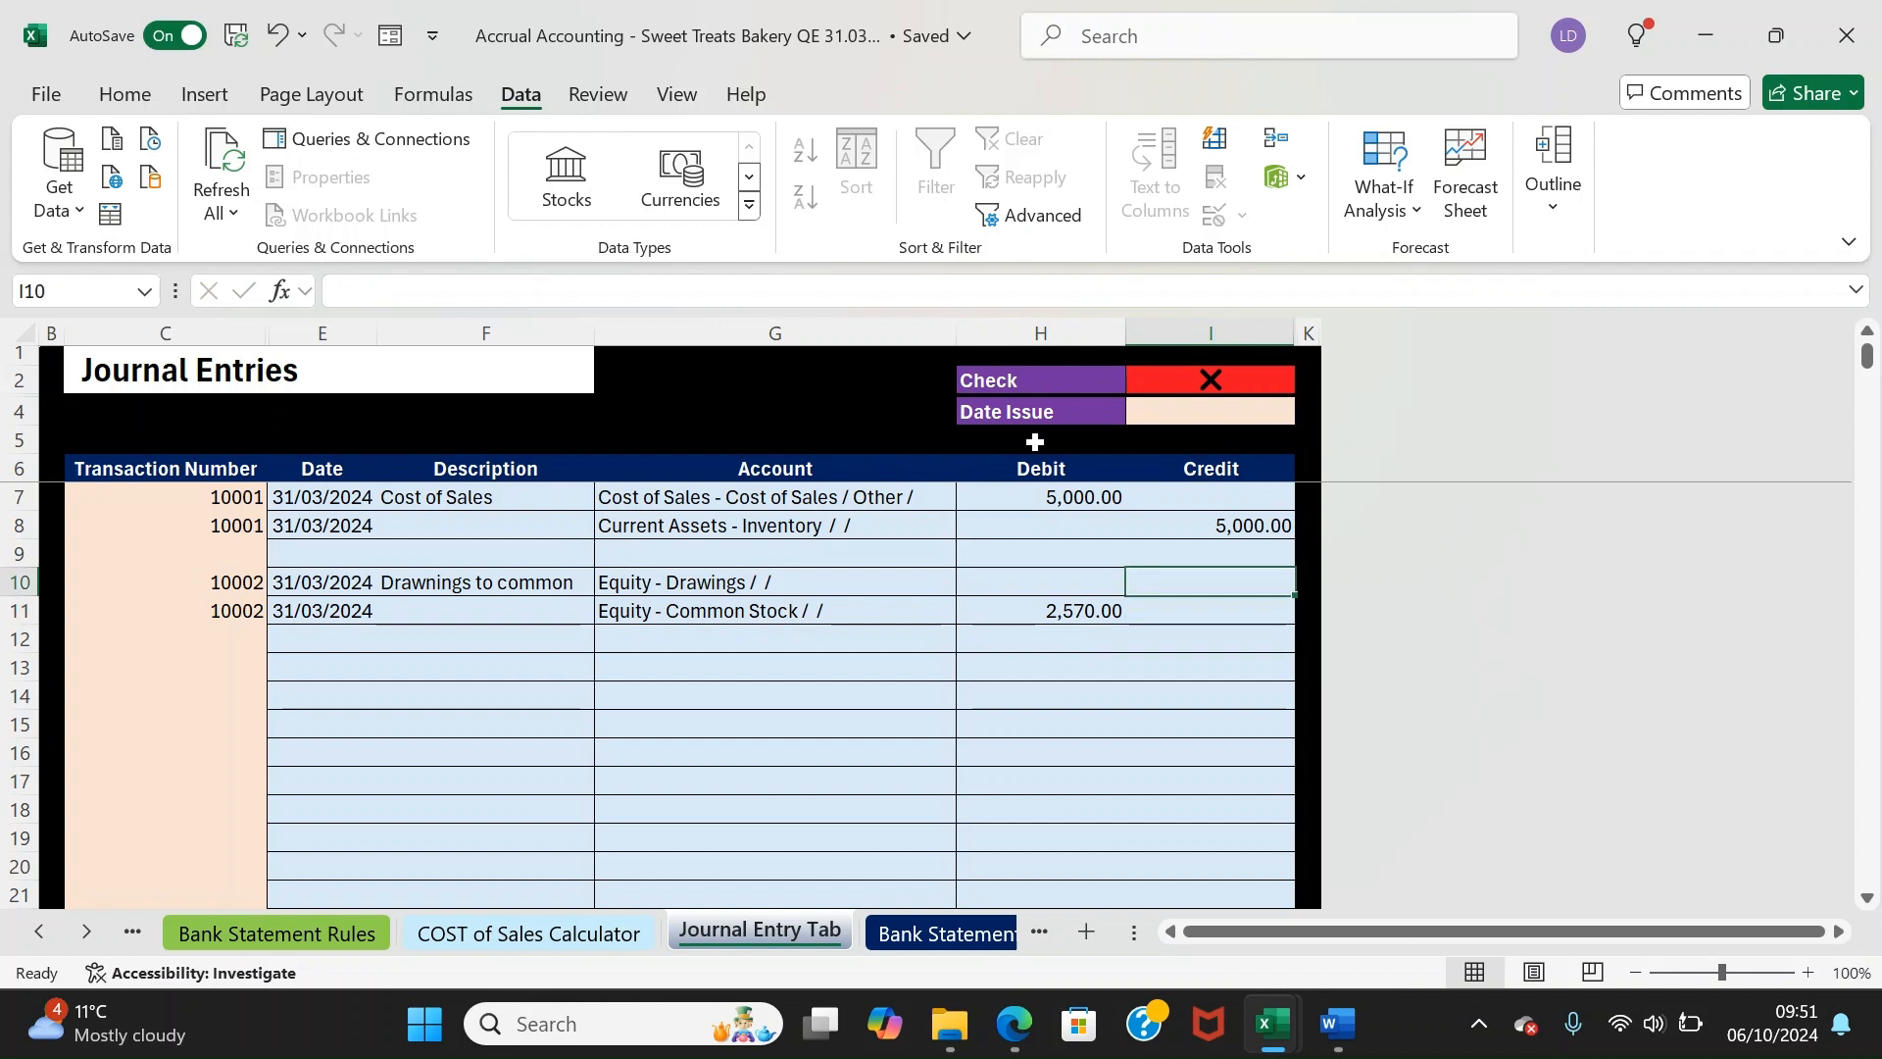
text(2570)
key(Return)
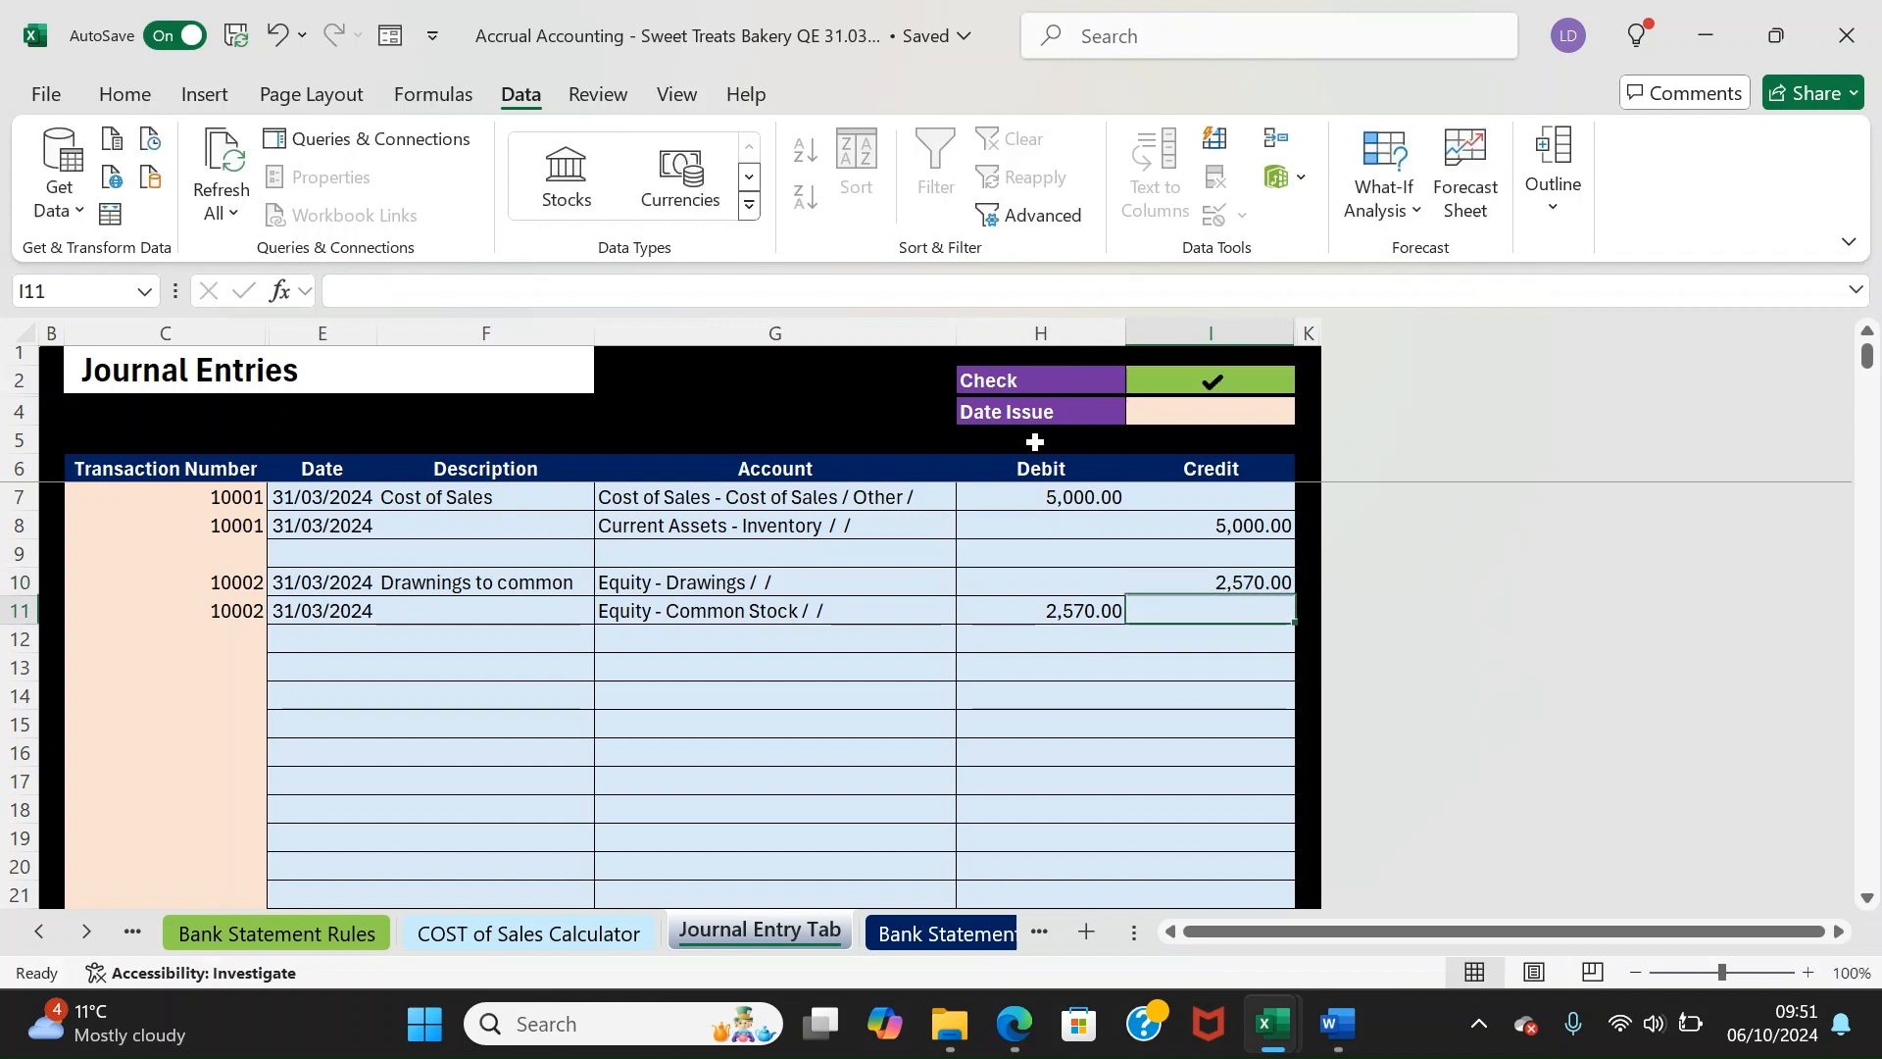
key(Left)
key(Down)
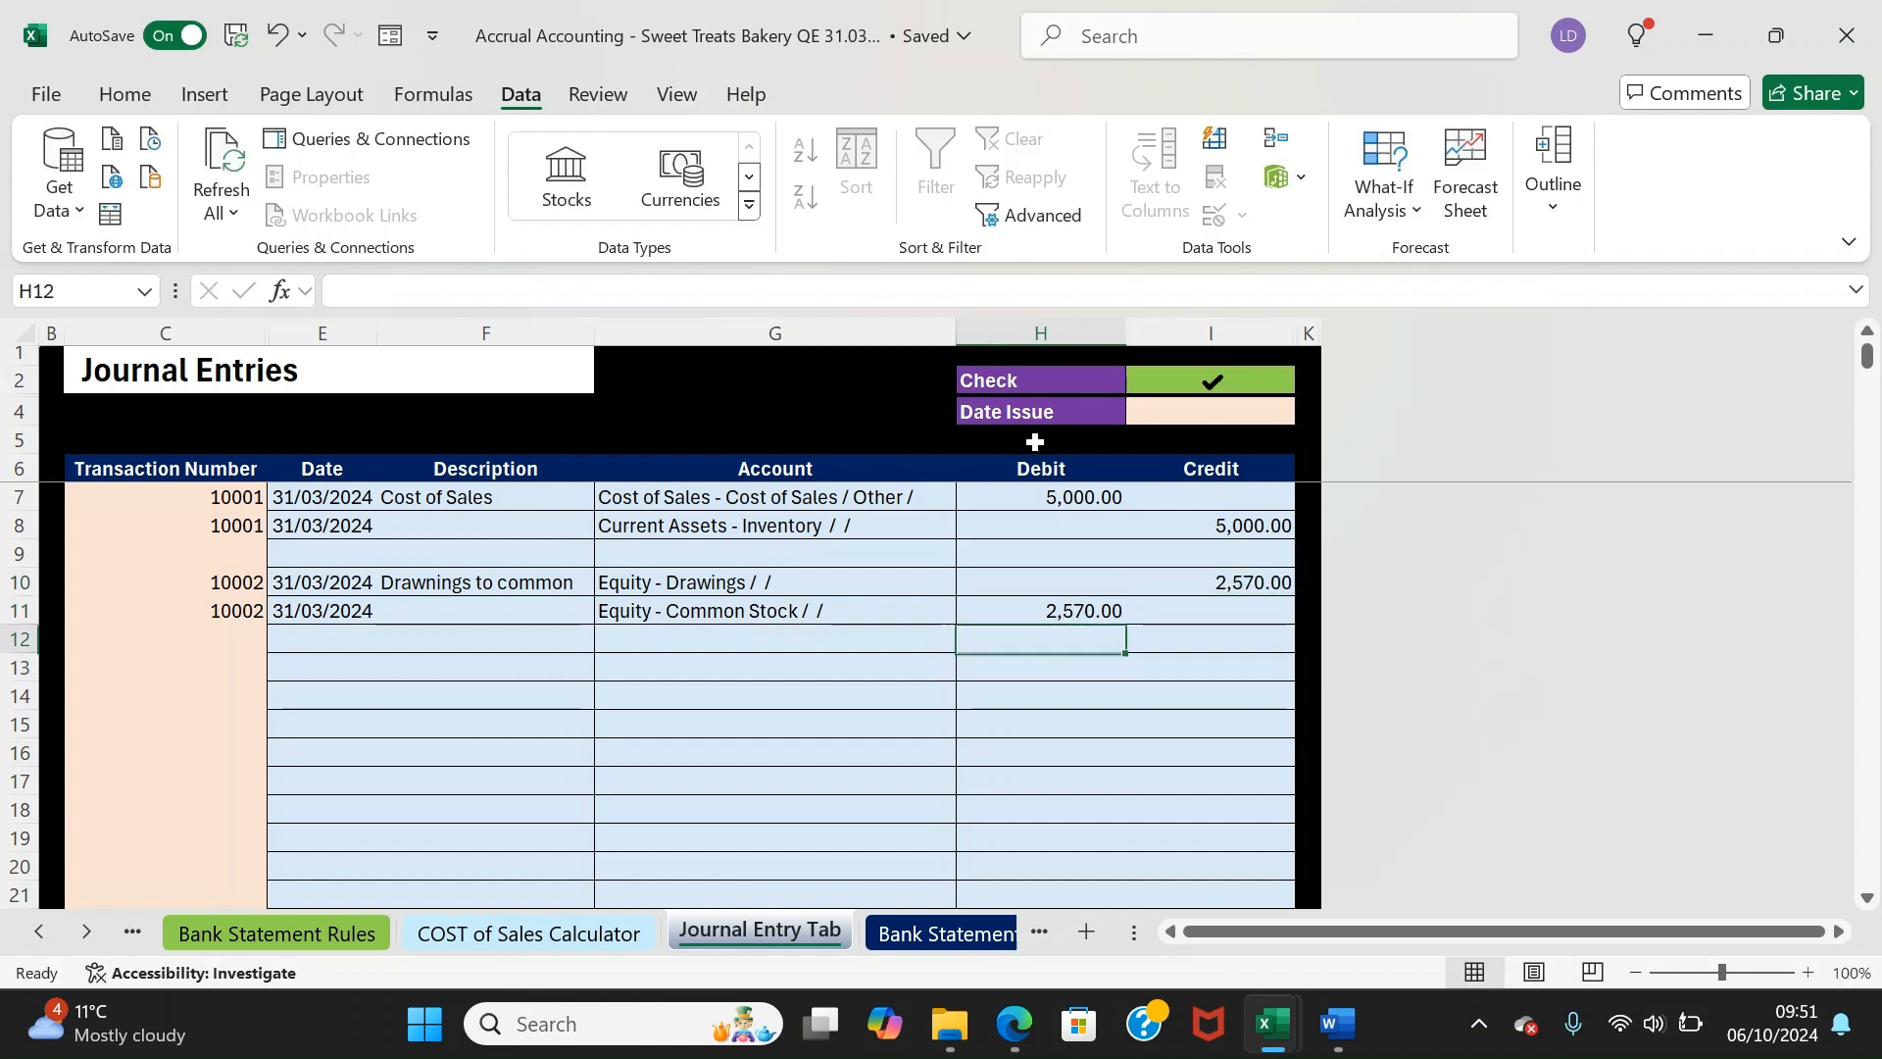
key(Left)
key(Left)
key(Down)
key(Left)
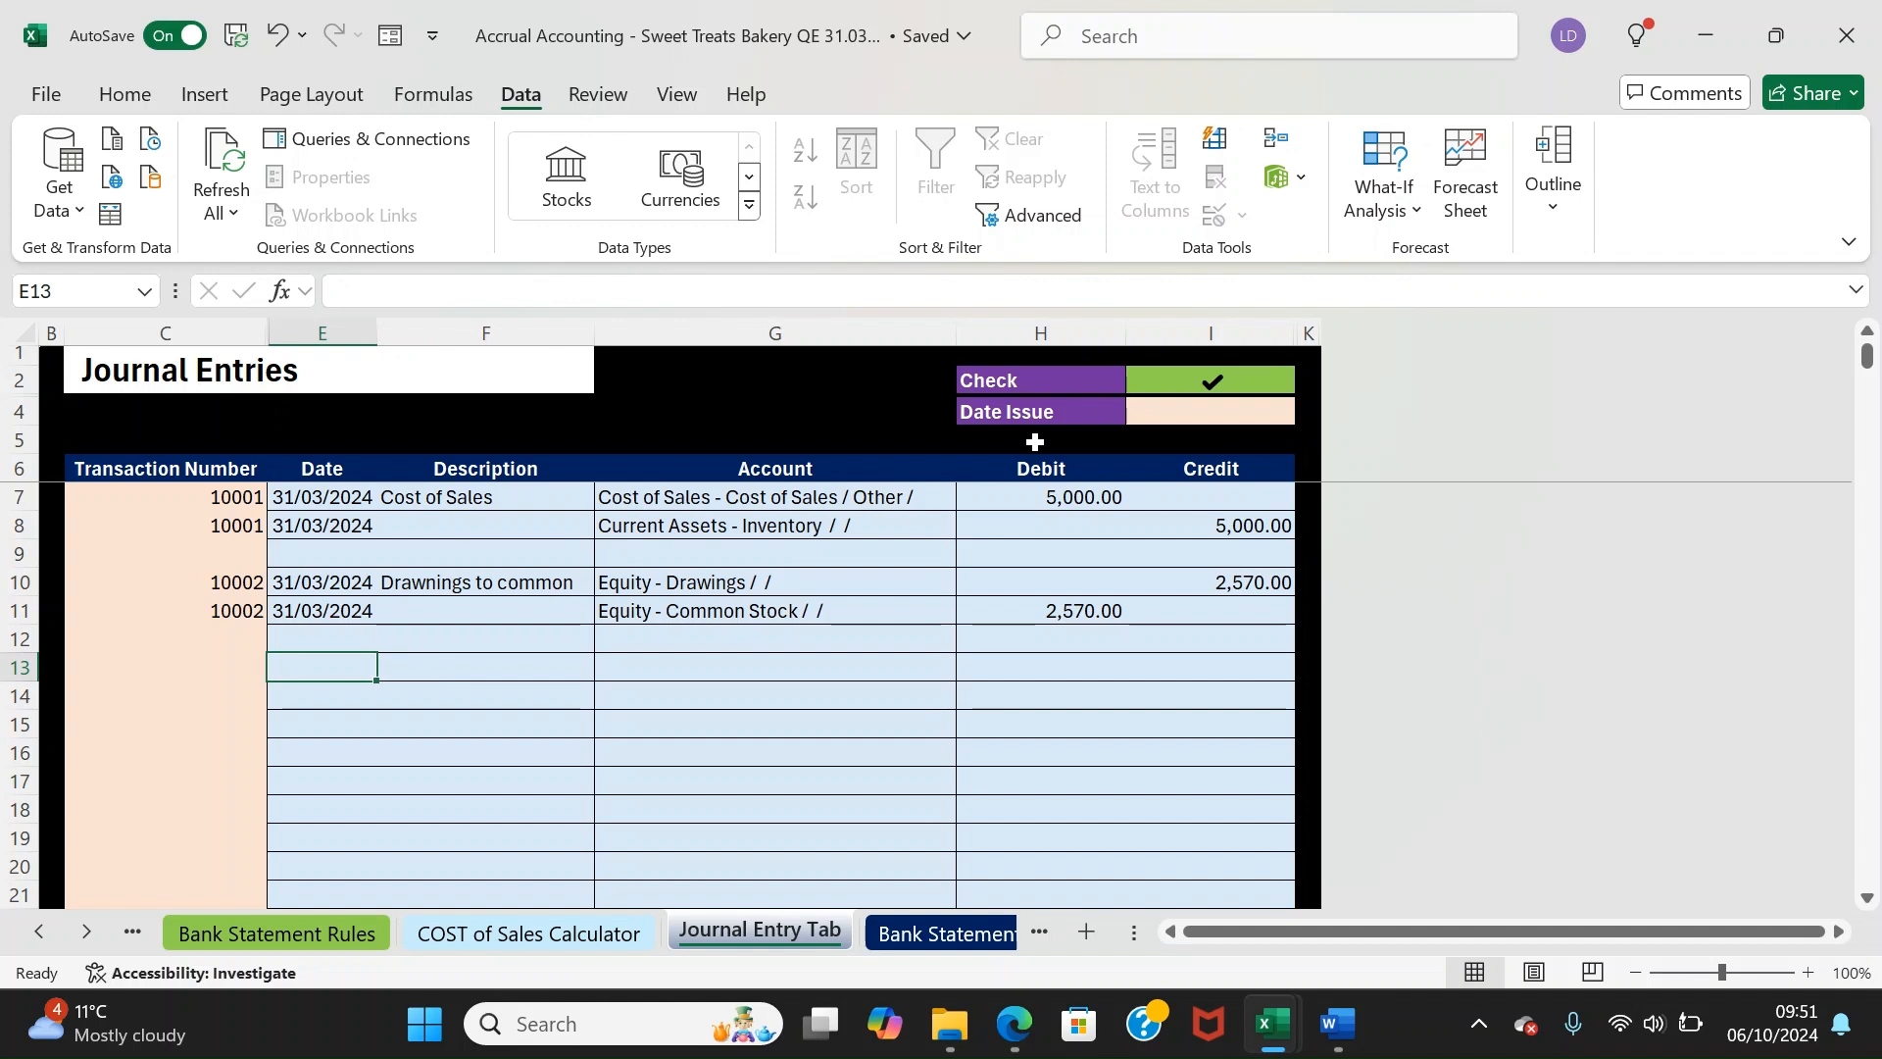
Date both lines of journal 10003 11/03/2024 and describe it 'Accounts Recievable'
text(11/03)
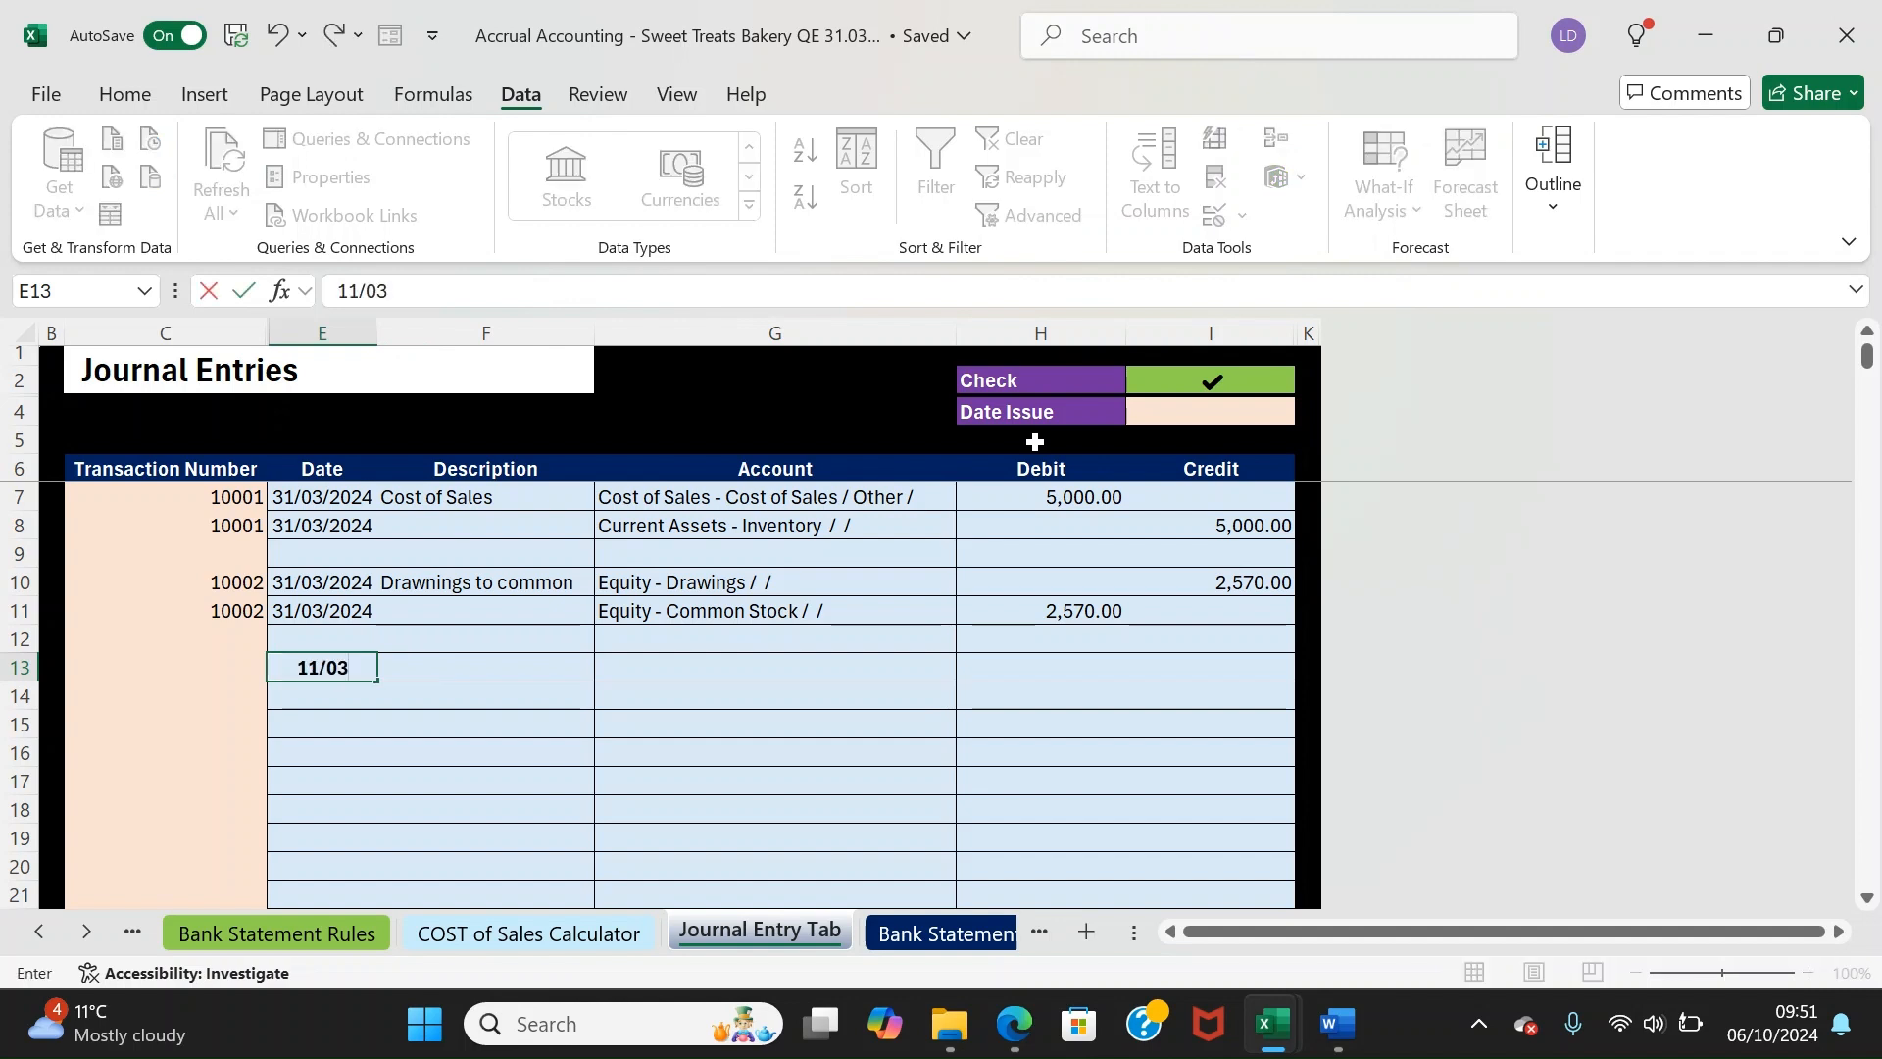
text(/2024)
key(Return)
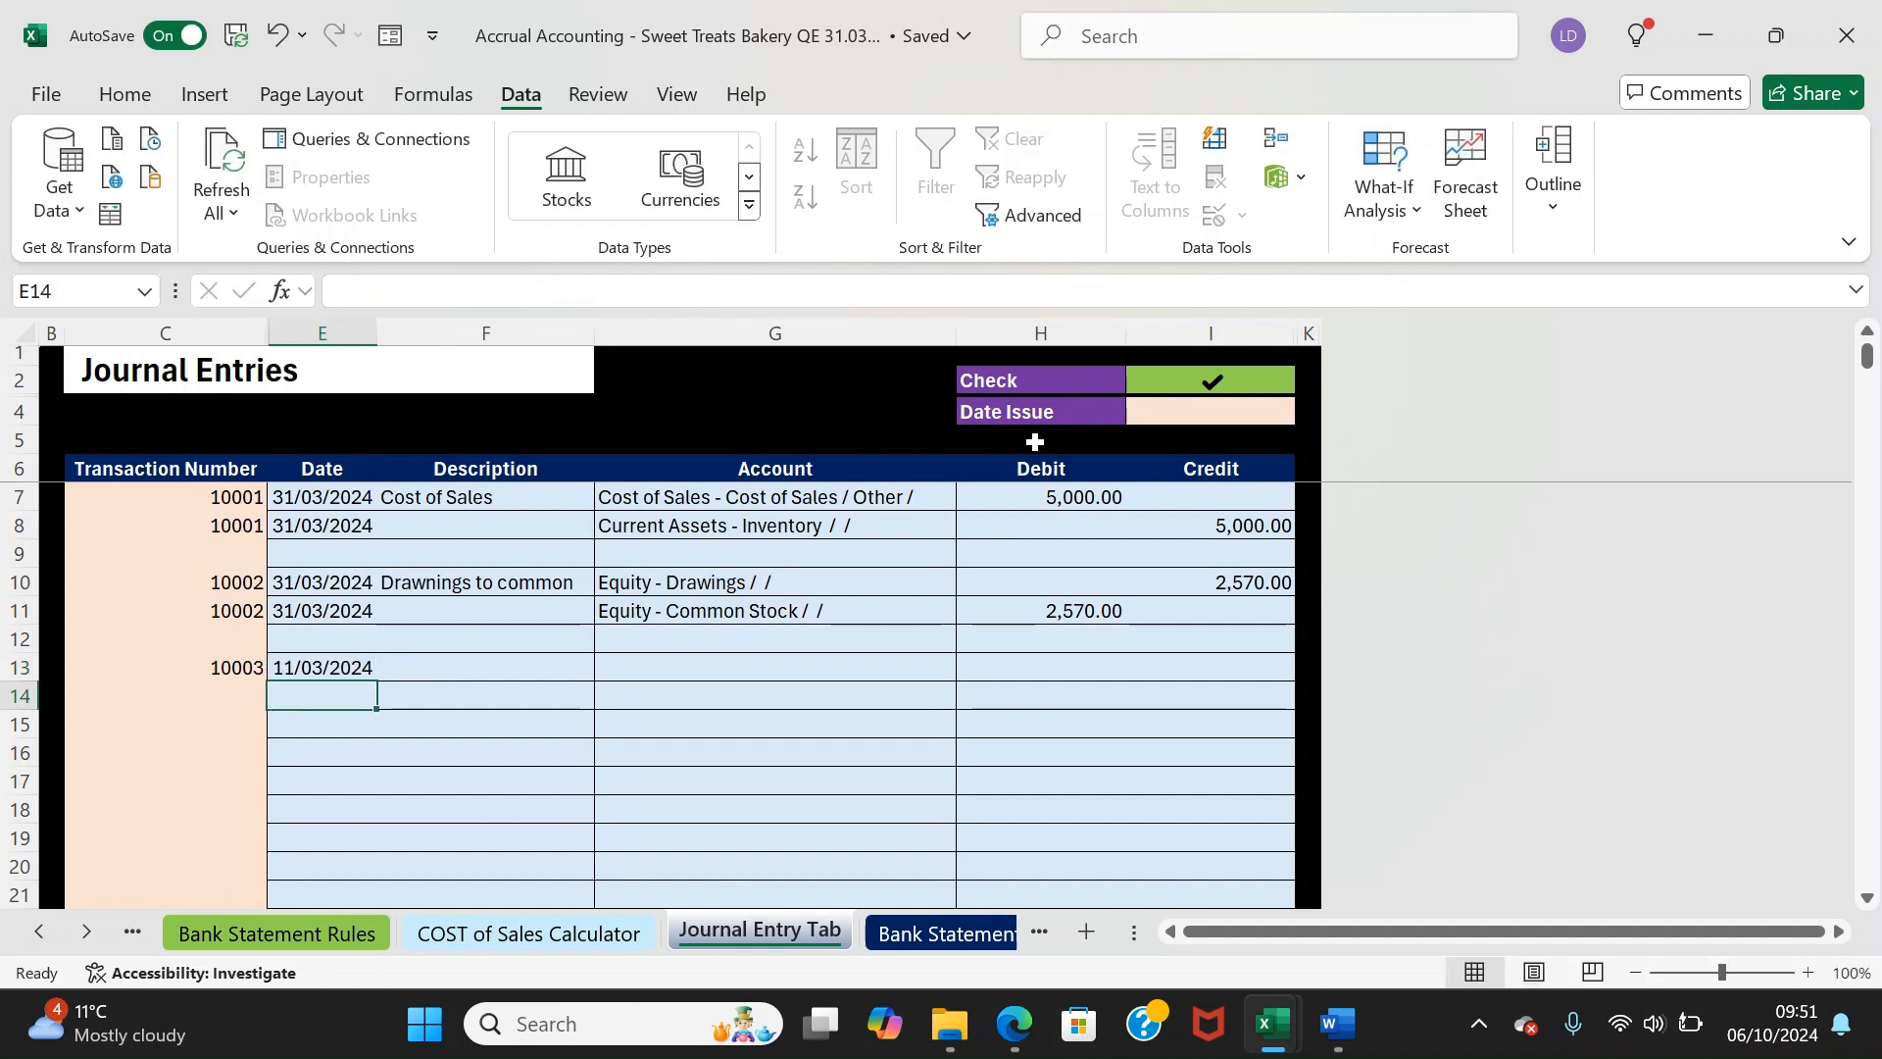
text(11/0)
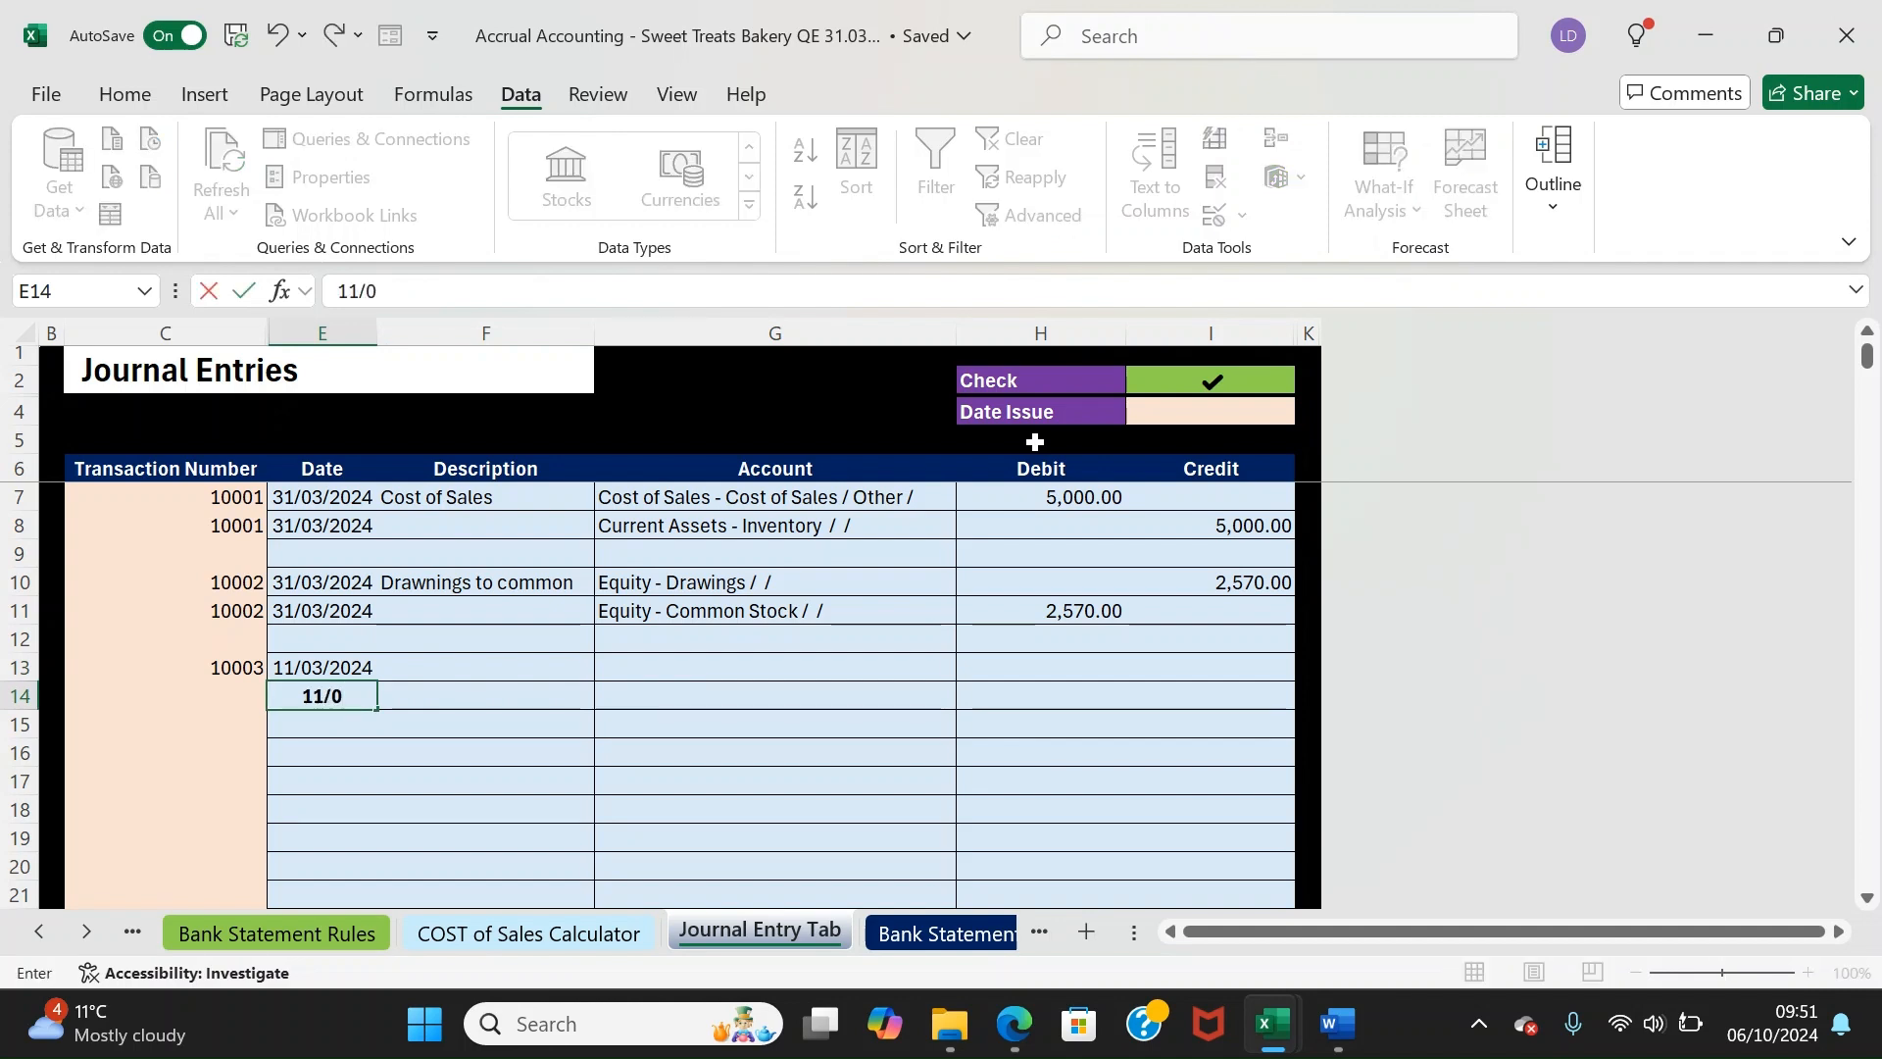
text(3/2024)
key(Return)
key(Right)
key(Left)
key(Up)
key(Up)
key(Right)
text(Accou)
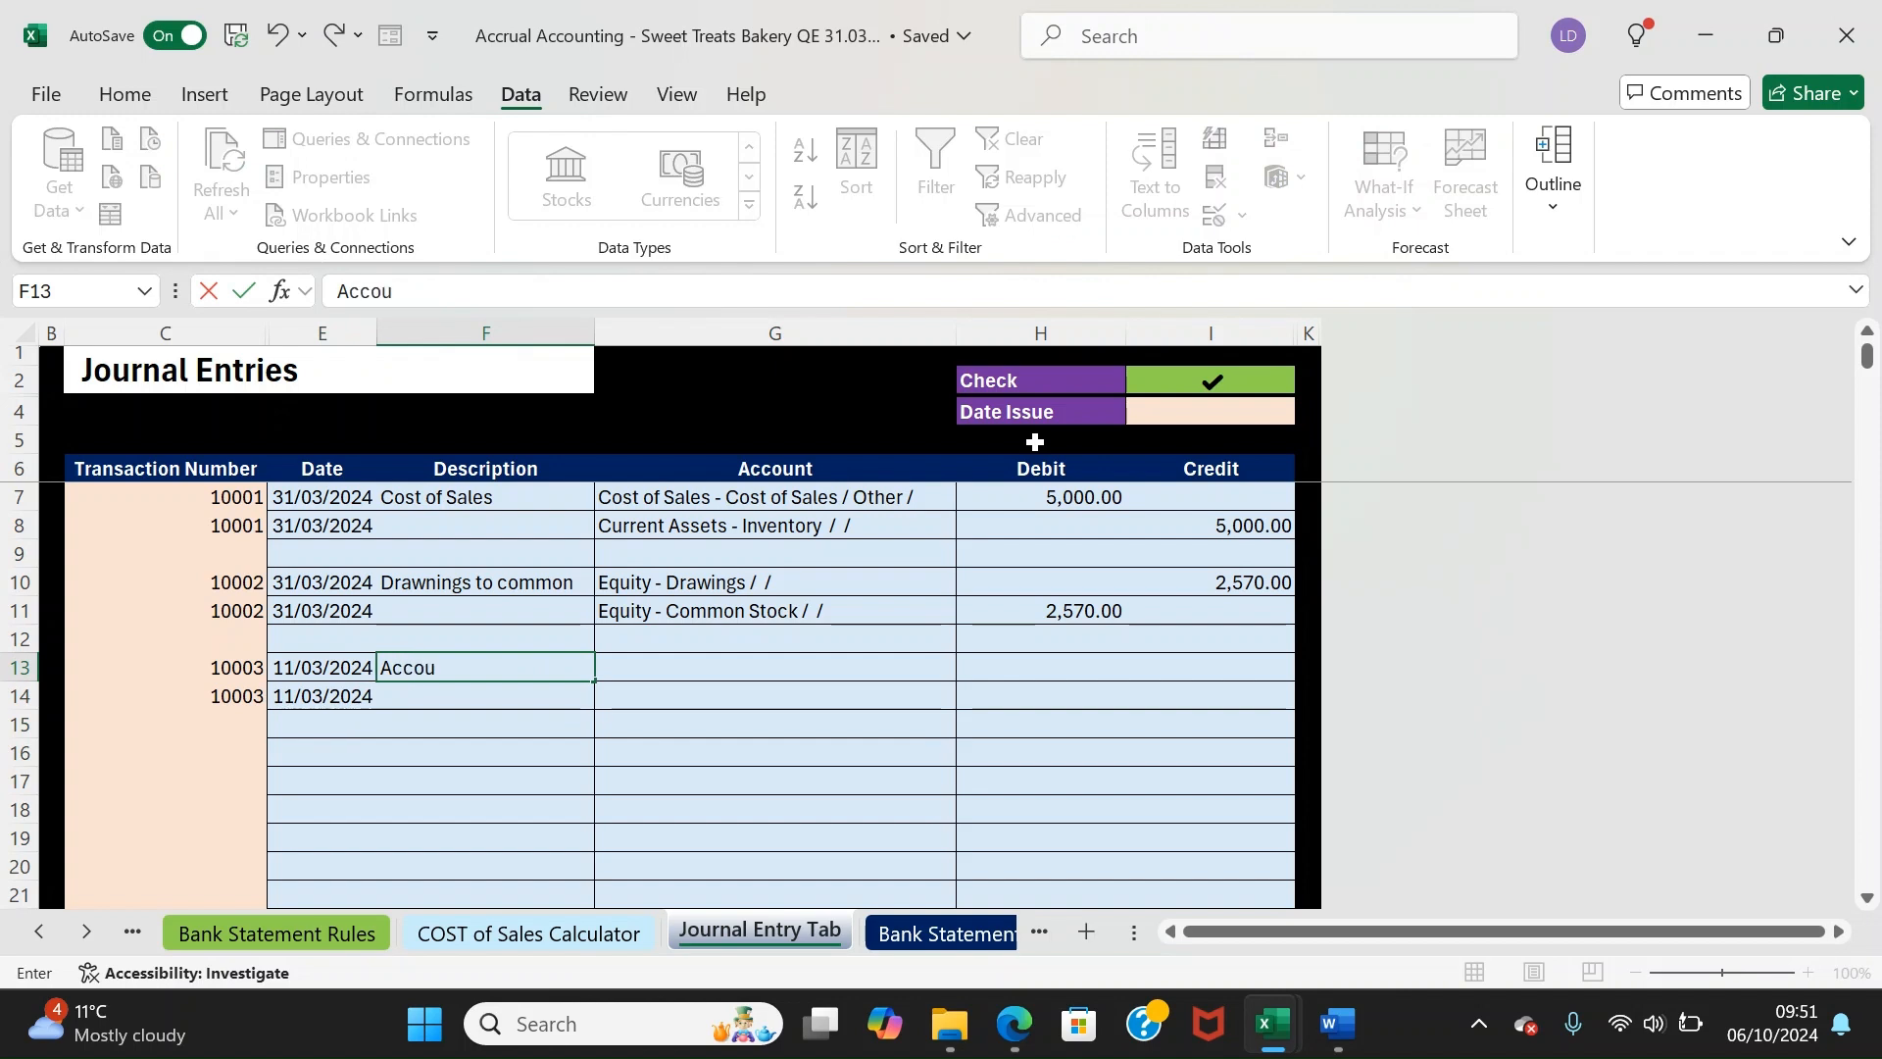
text(nts Recievable)
key(Return)
Assign Revenue - Revenue to the first line and Current Assets - Accounts Recievable to the second
key(Up)
key(Right)
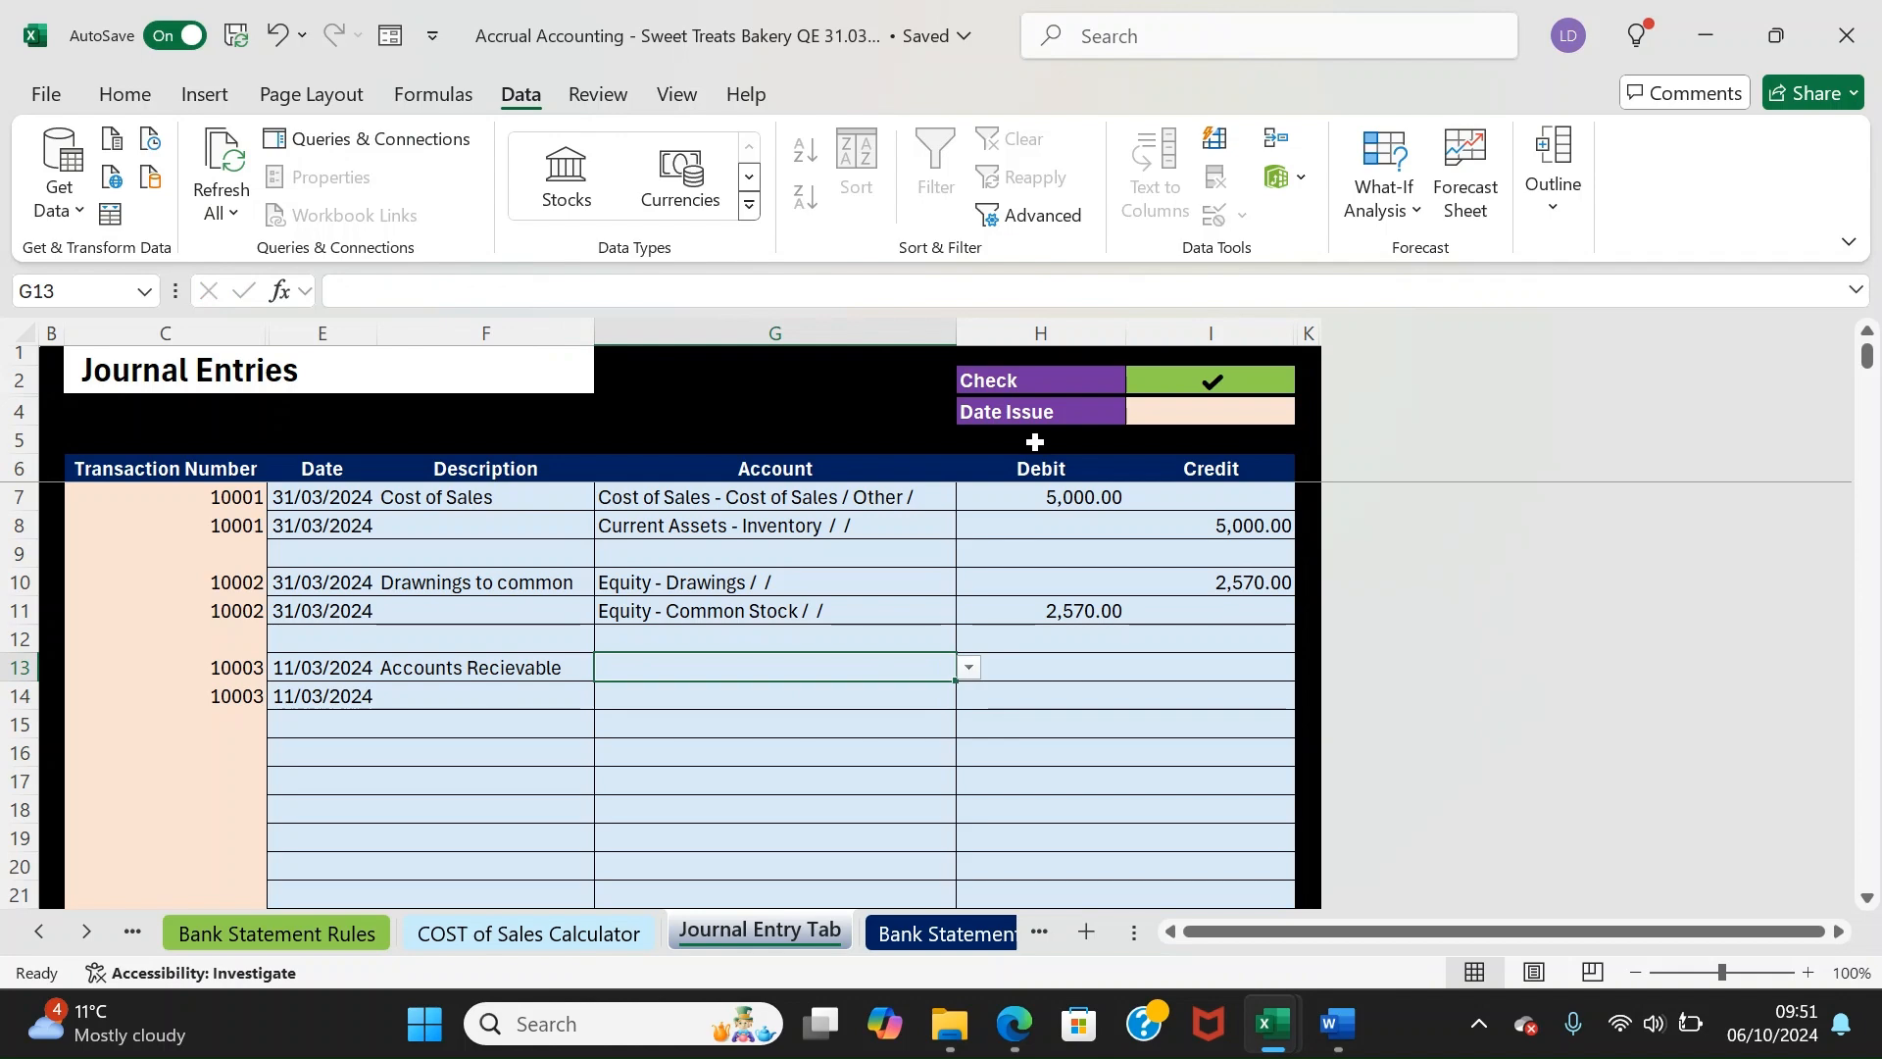
text(Rev)
key(Down)
key(Return)
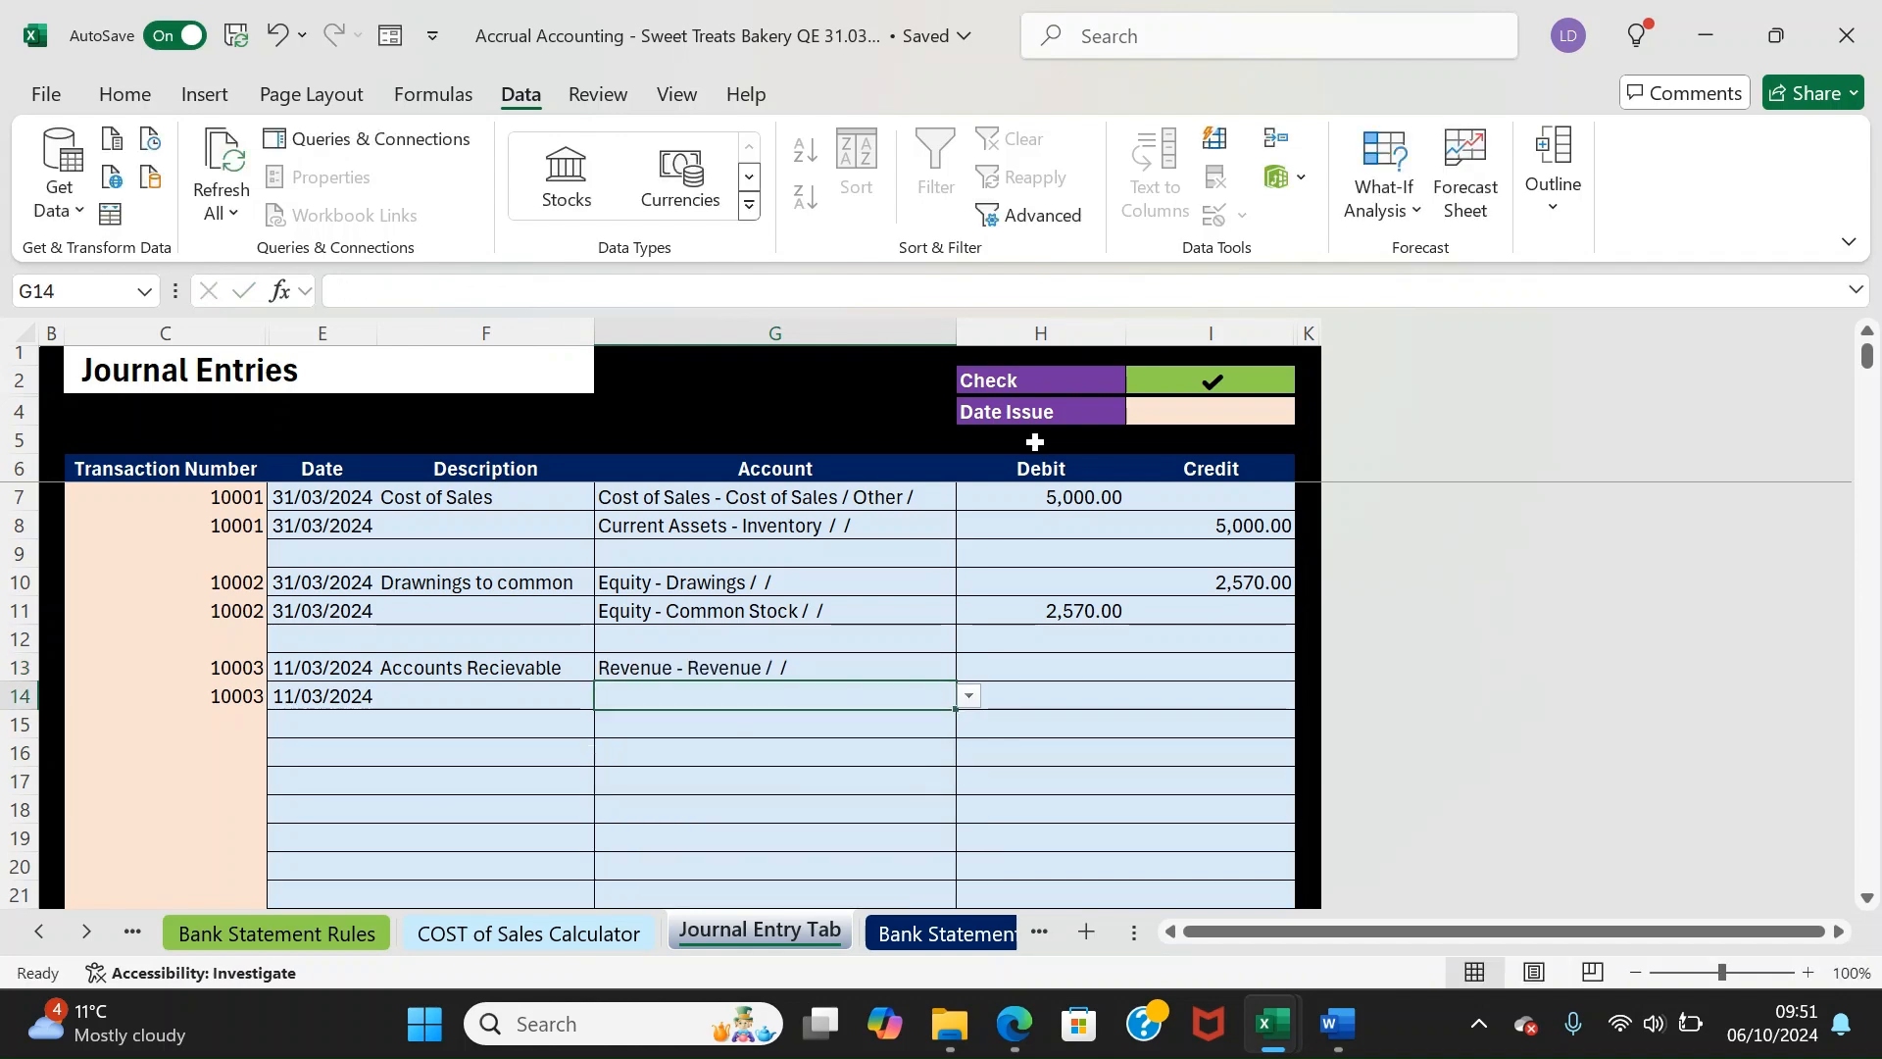
text(Acc)
key(Down)
key(Tab)
Enter 400 as the Revenue credit and the Accounts Recievable debit
key(Up)
key(Right)
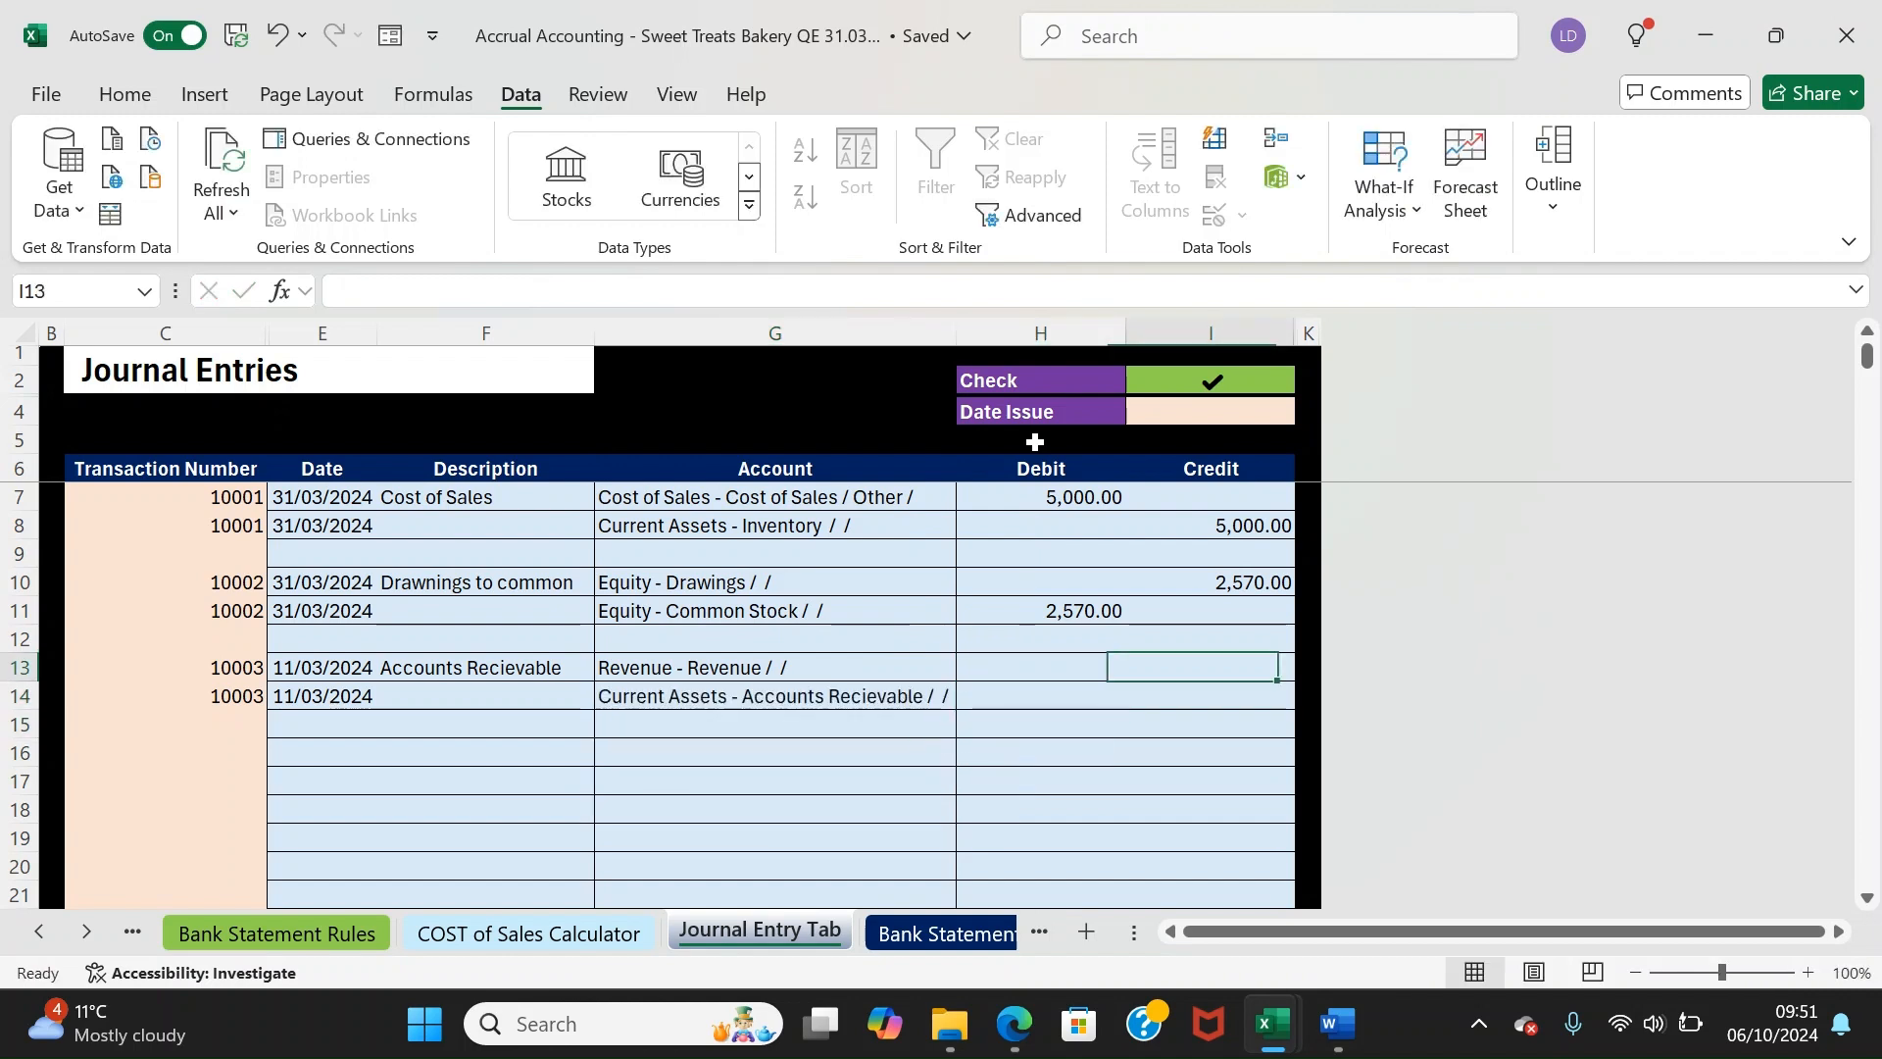
text(400)
key(Return)
text(400)
key(Return)
key(Left)
key(Left)
key(Down)
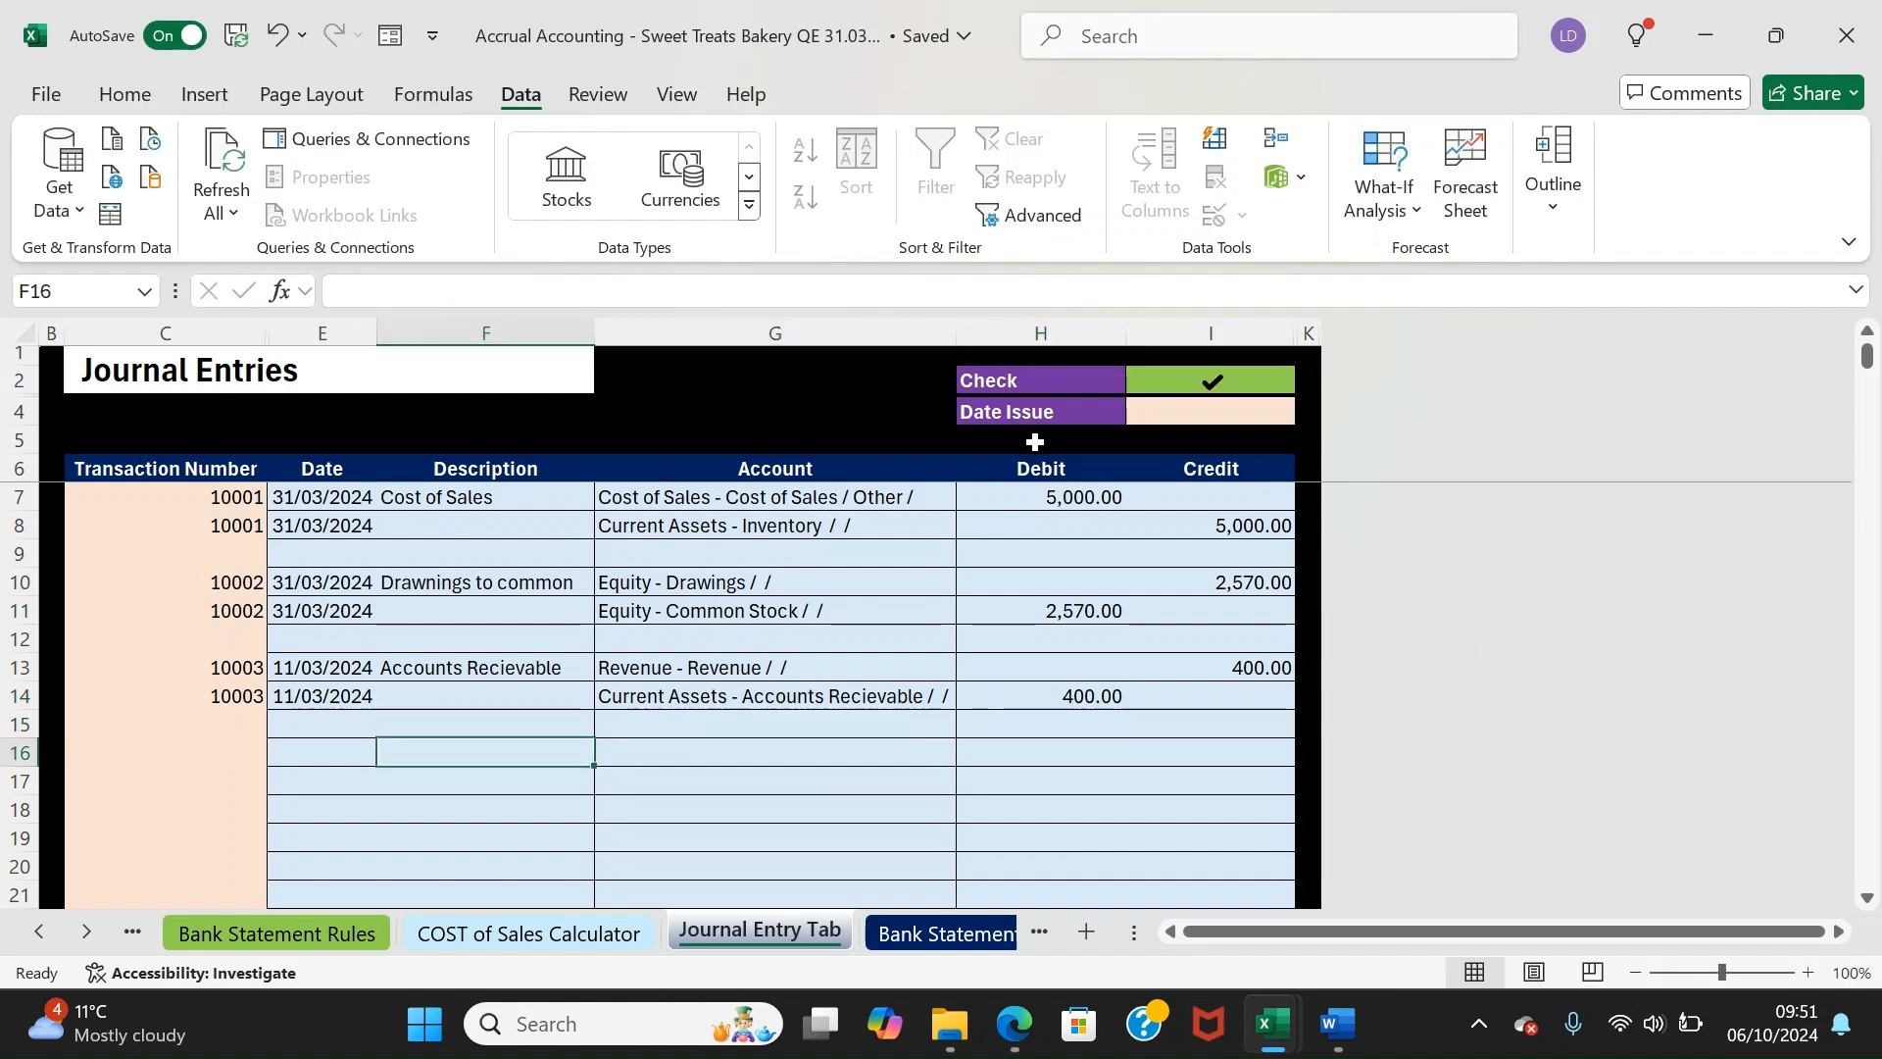
key(Left)
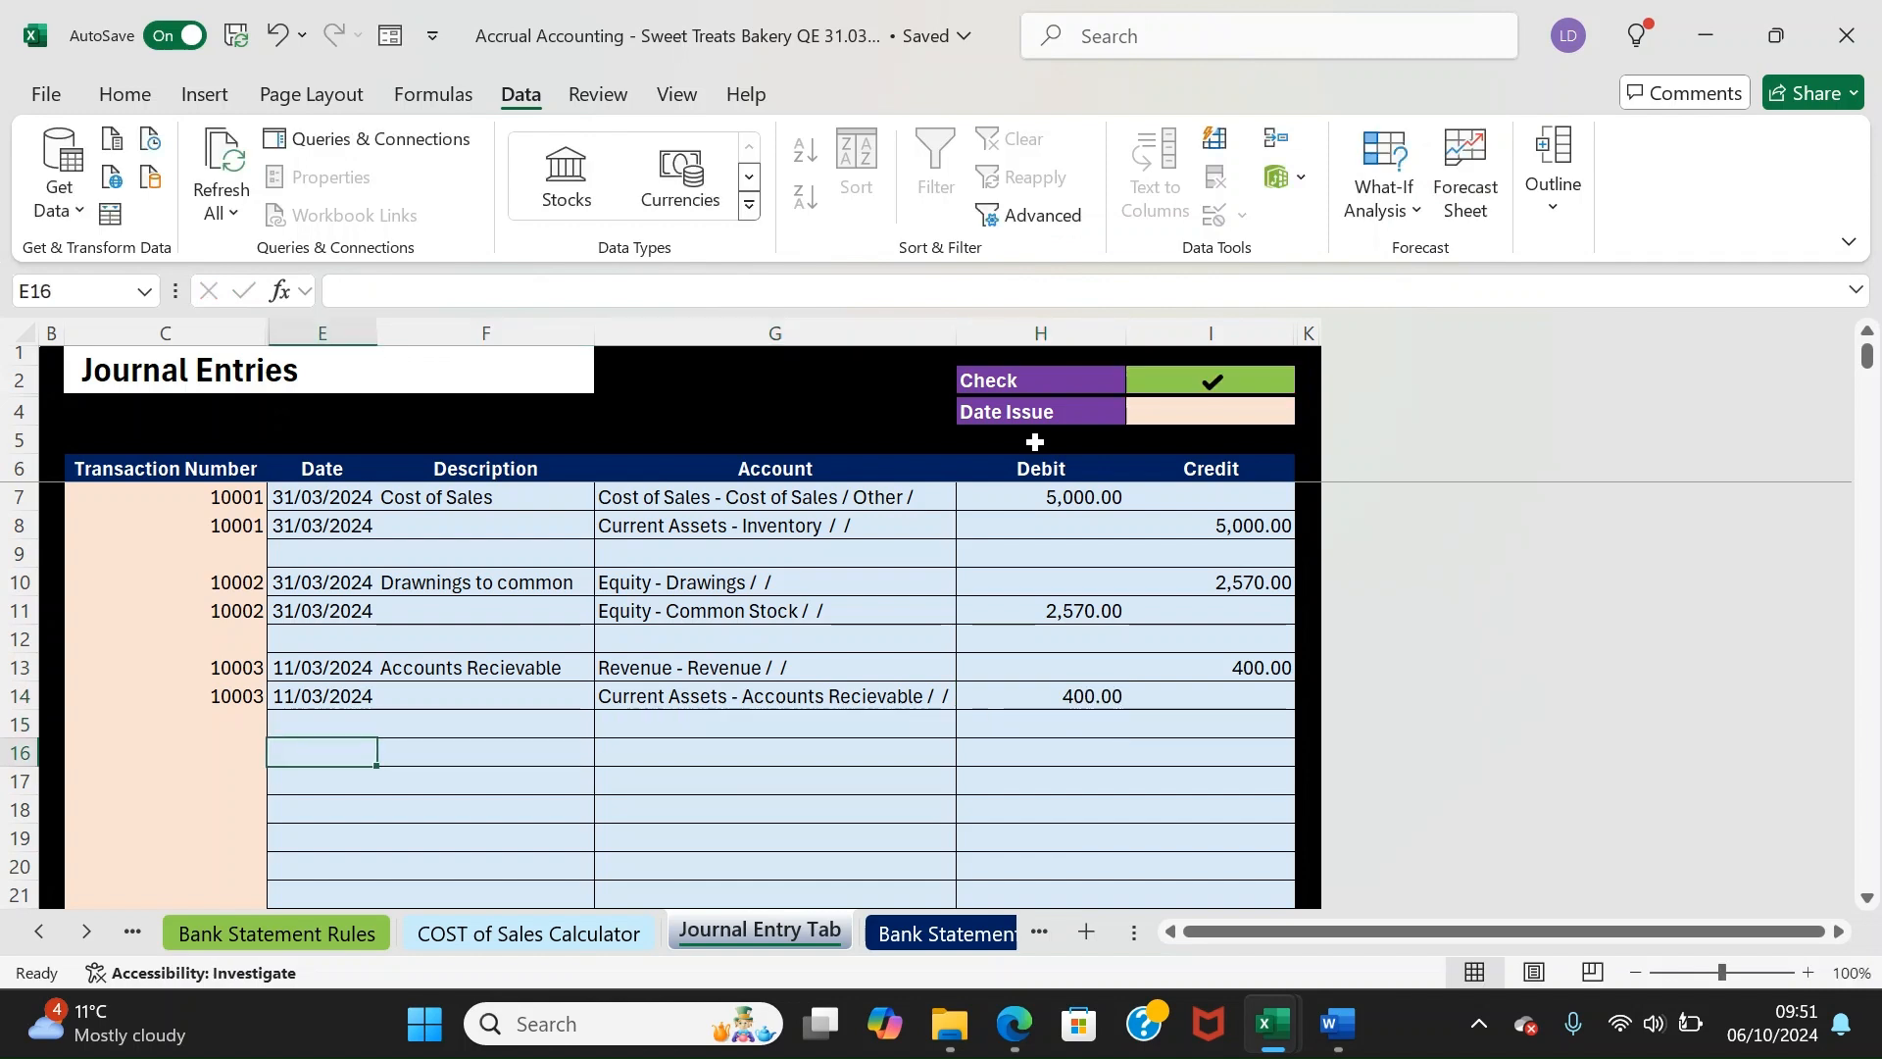
Date both lines of journal 10004 11/03/2024 and describe it 'Corporation tax'
text(11/03/2024)
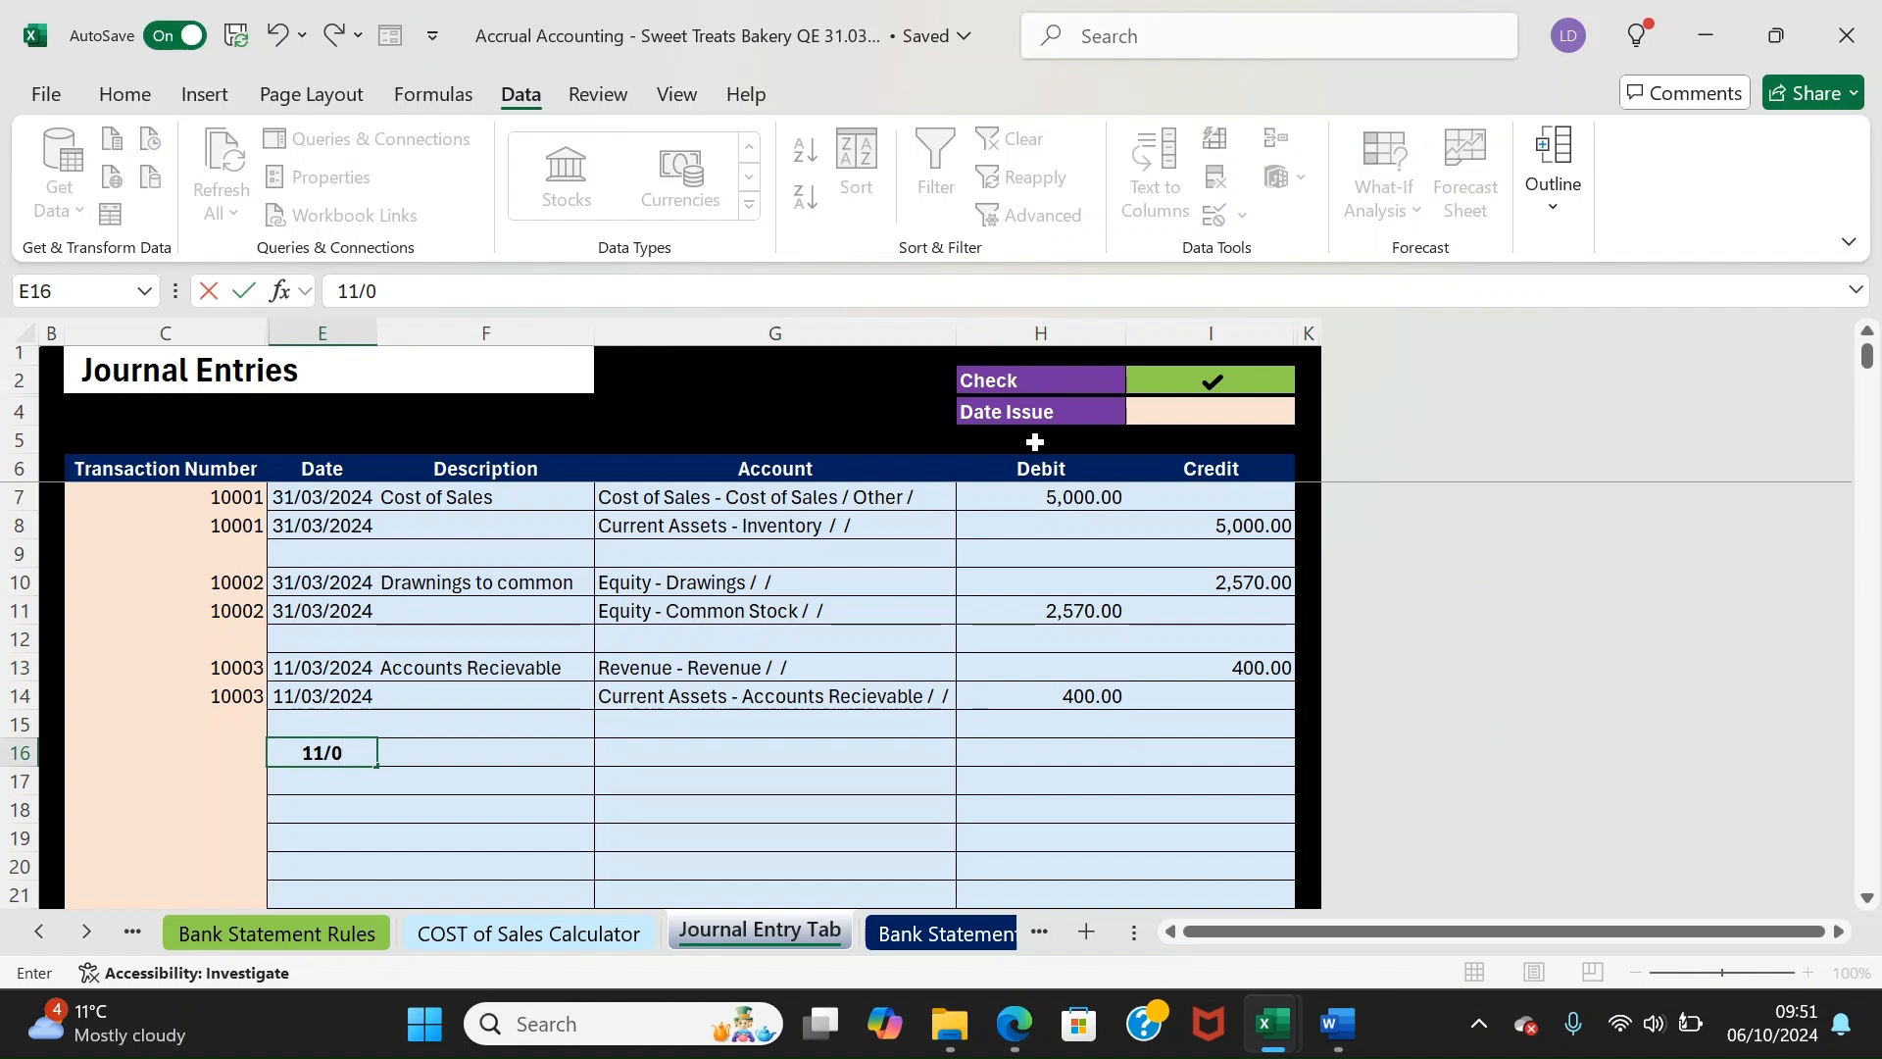
key(Return)
key(Right)
key(Left)
key(Up)
key(ctrl+c)
key(Down)
key(ctrl+v)
key(Up)
key(Right)
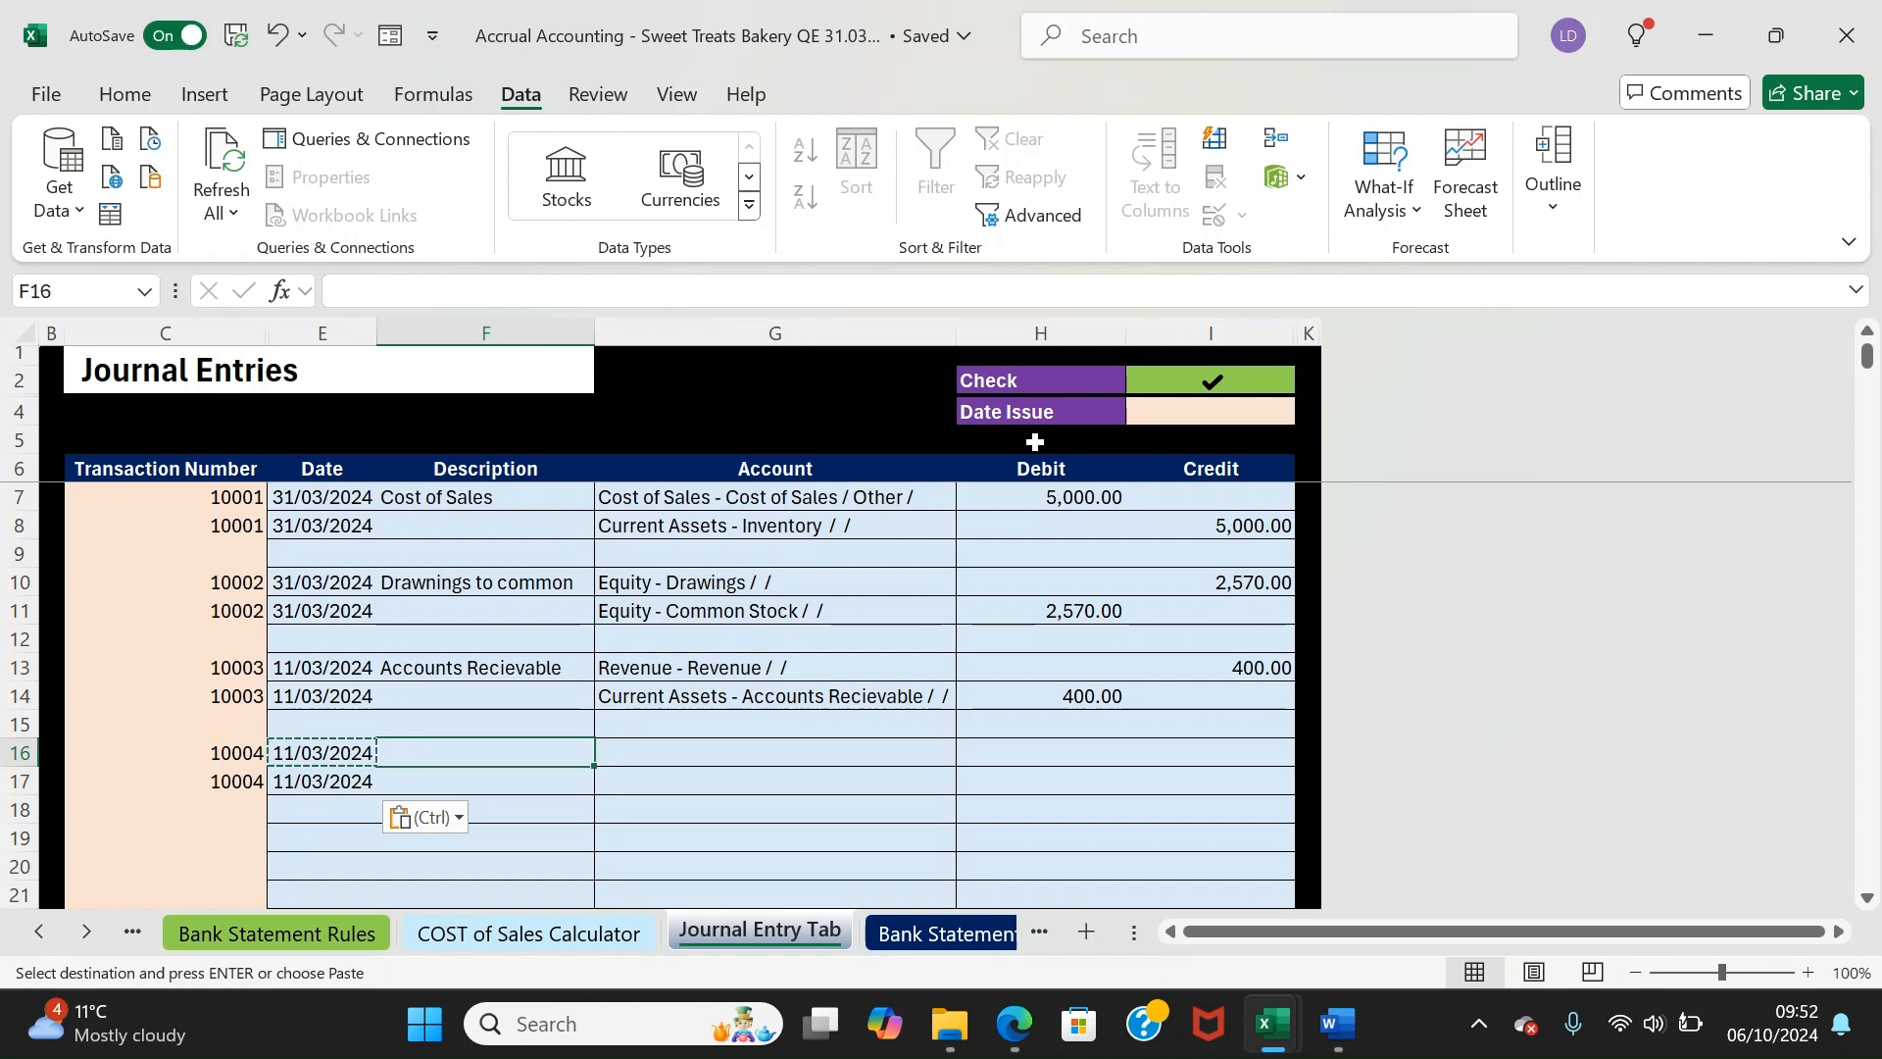
text(Tax Expens)
key(BackSpace)
key(BackSpace)
key(BackSpace)
key(BackSpace)
key(BackSpace)
key(BackSpace)
key(BackSpace)
key(BackSpace)
key(BackSpace)
key(BackSpace)
text(Cor)
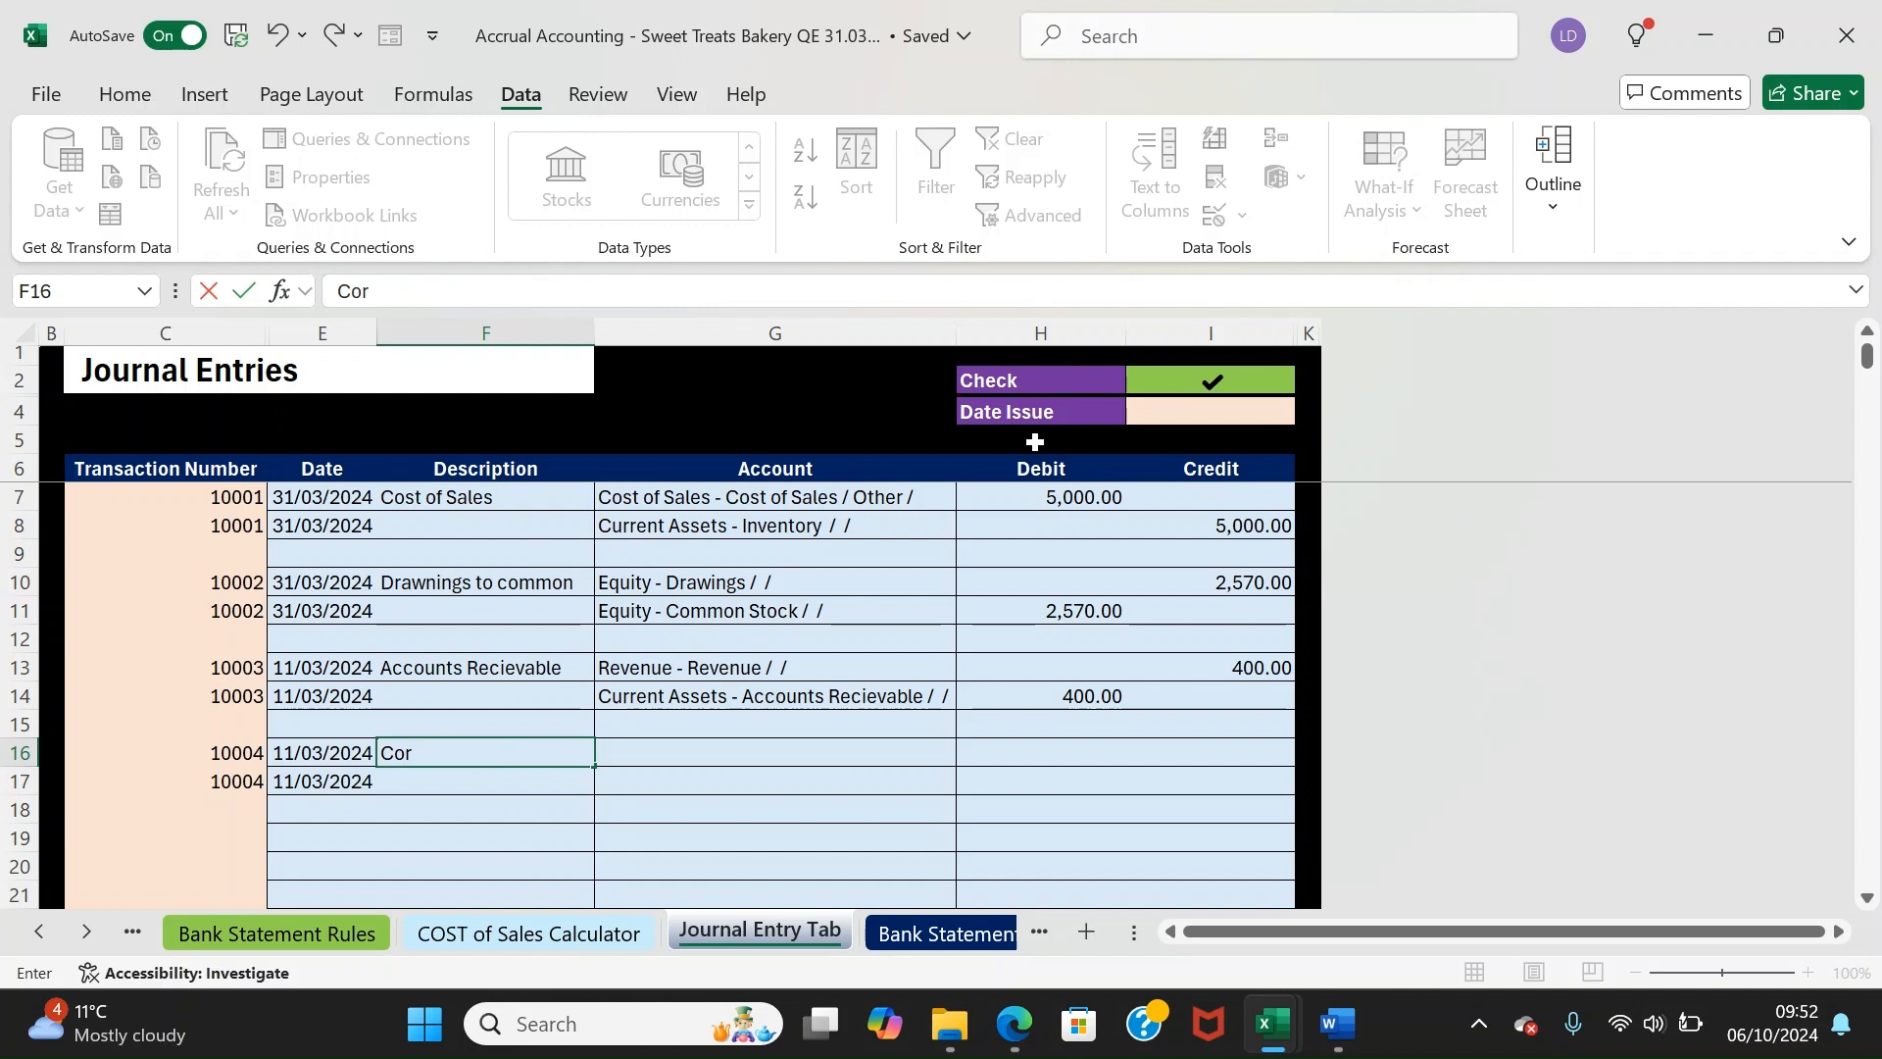
text(porateon tax)
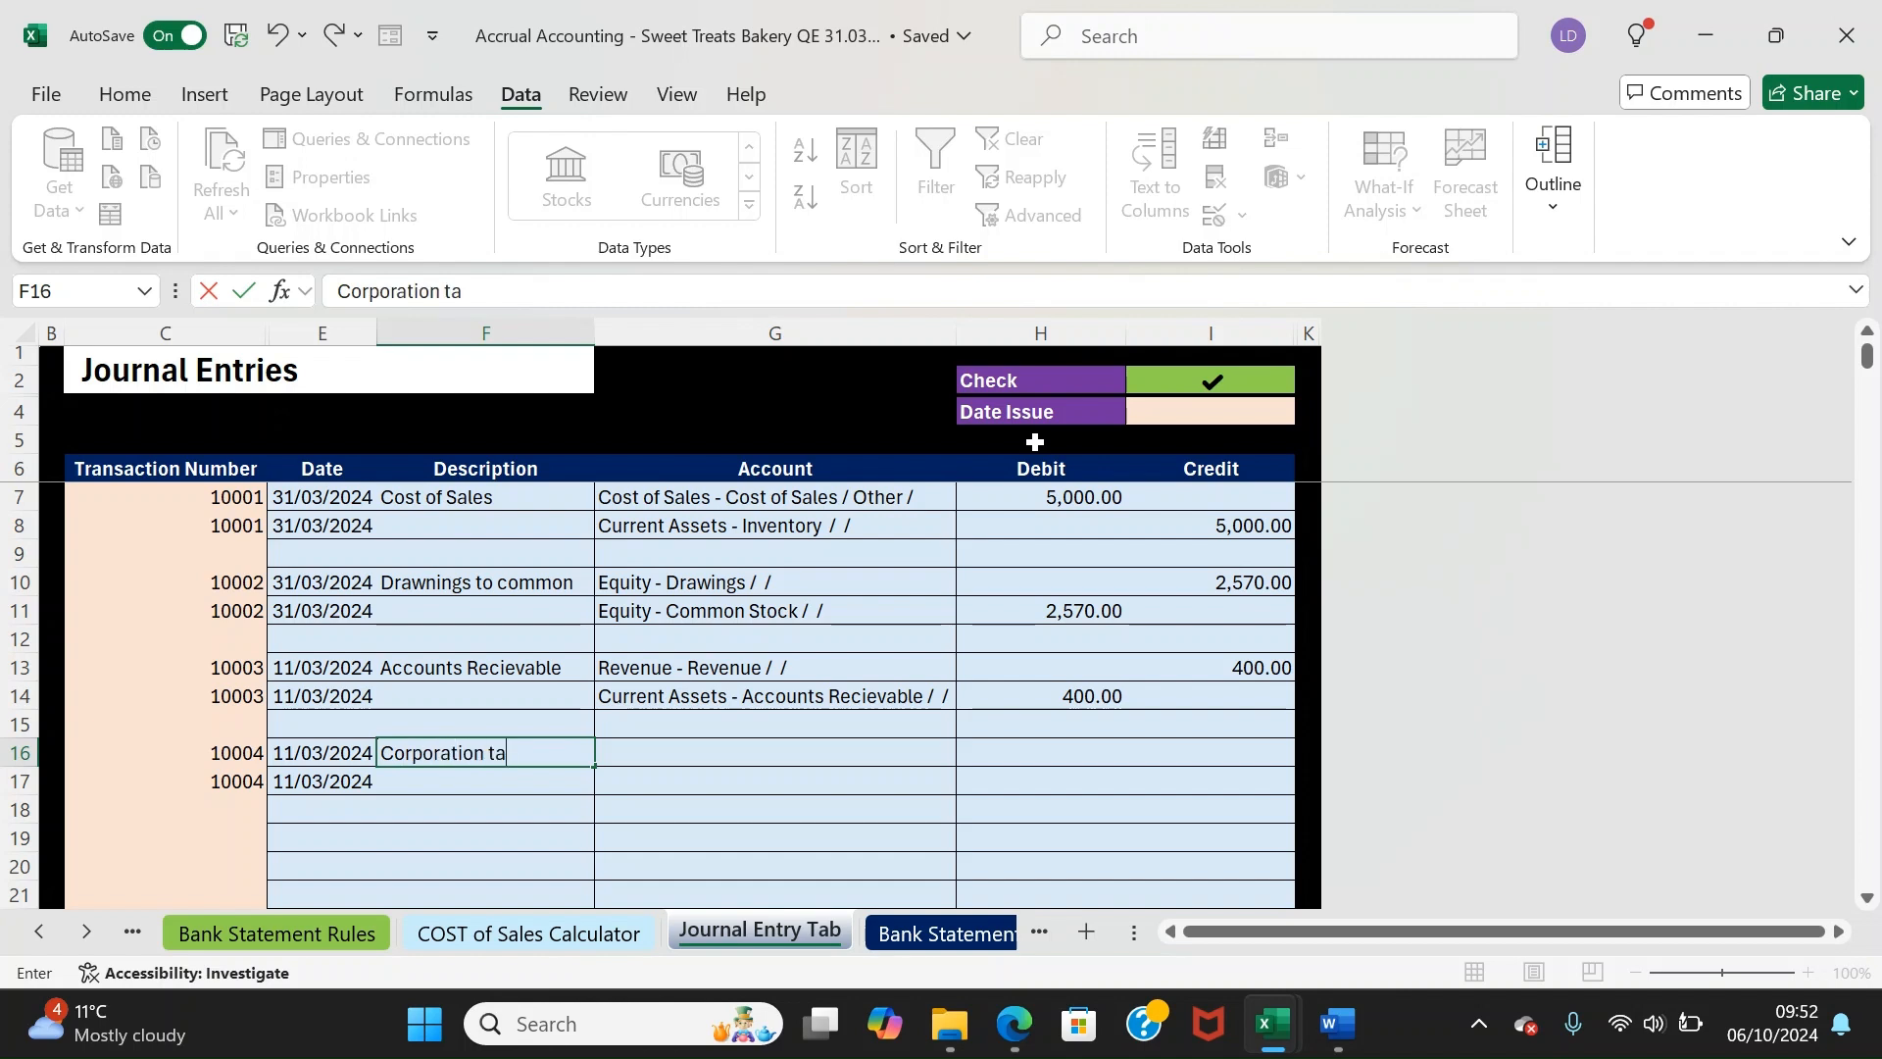
key(Tab)
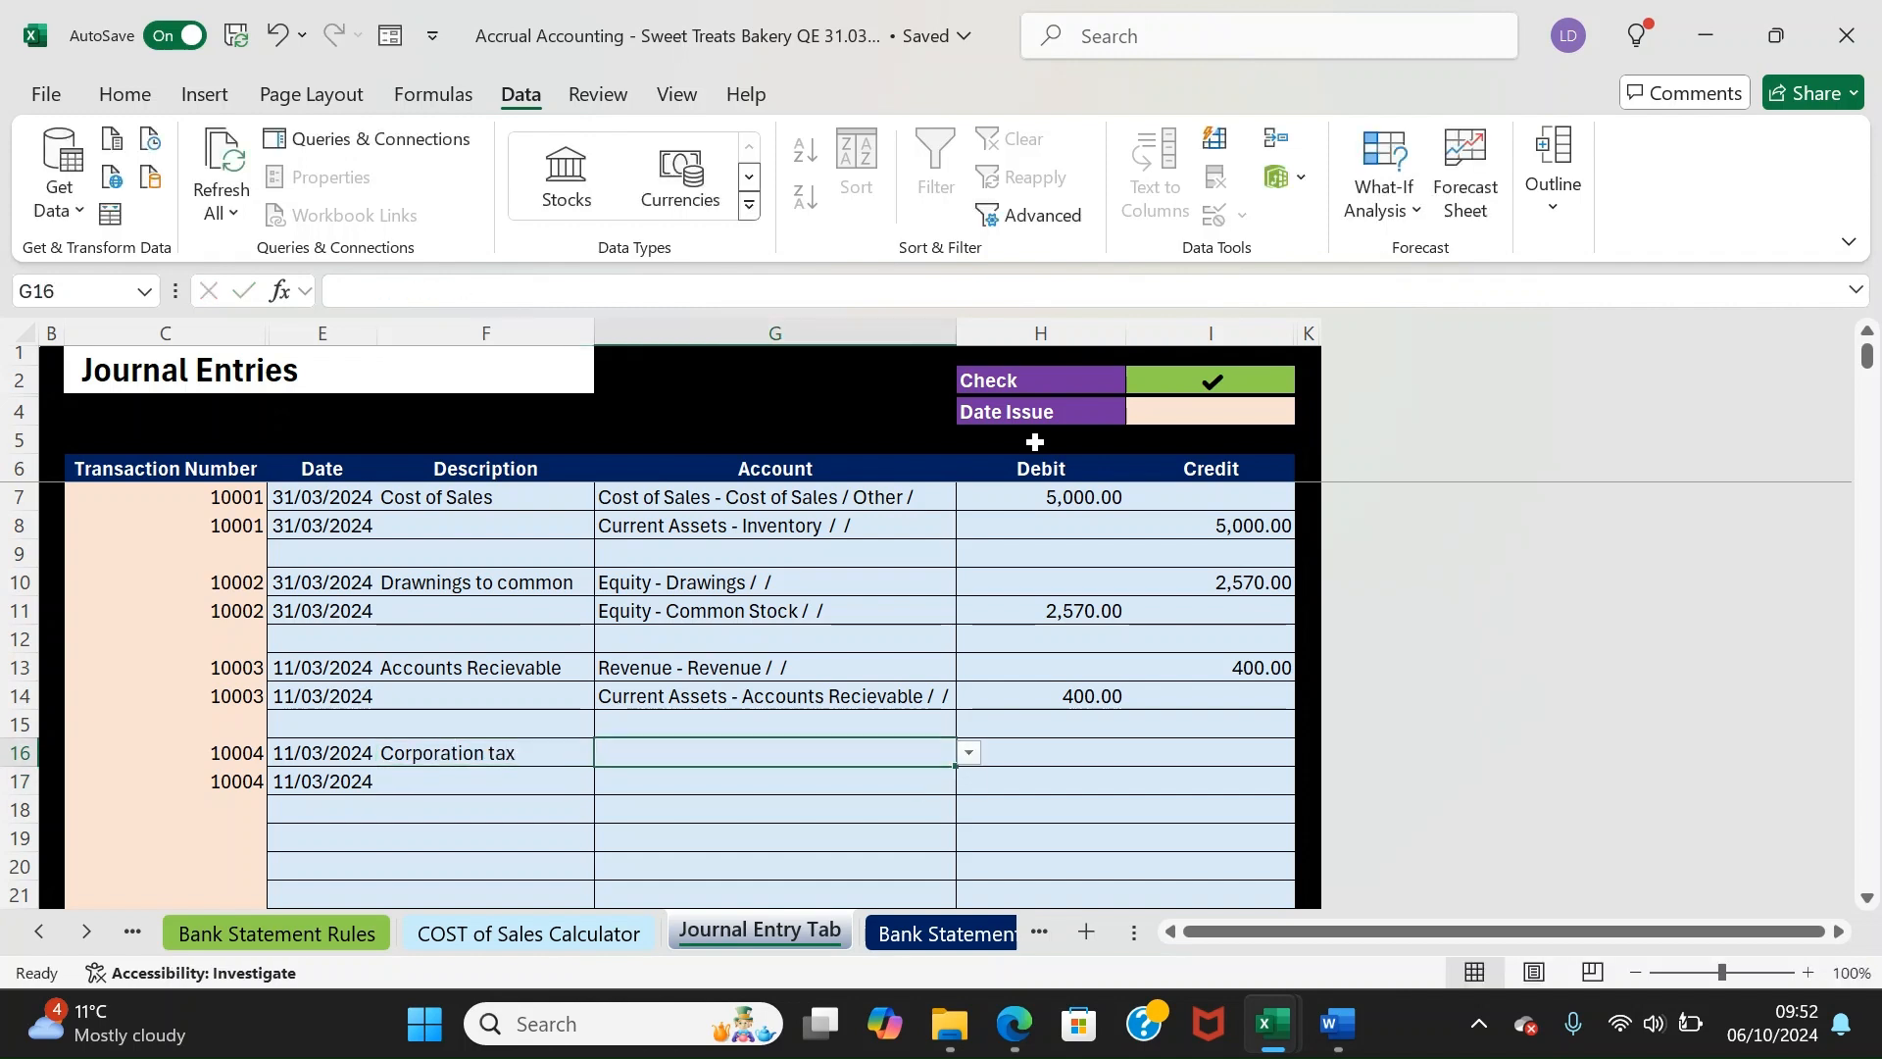
Assign Tax Expense - Corporation Tax to the first line and Current Liabilities - Tax Payable to the second
text(tax)
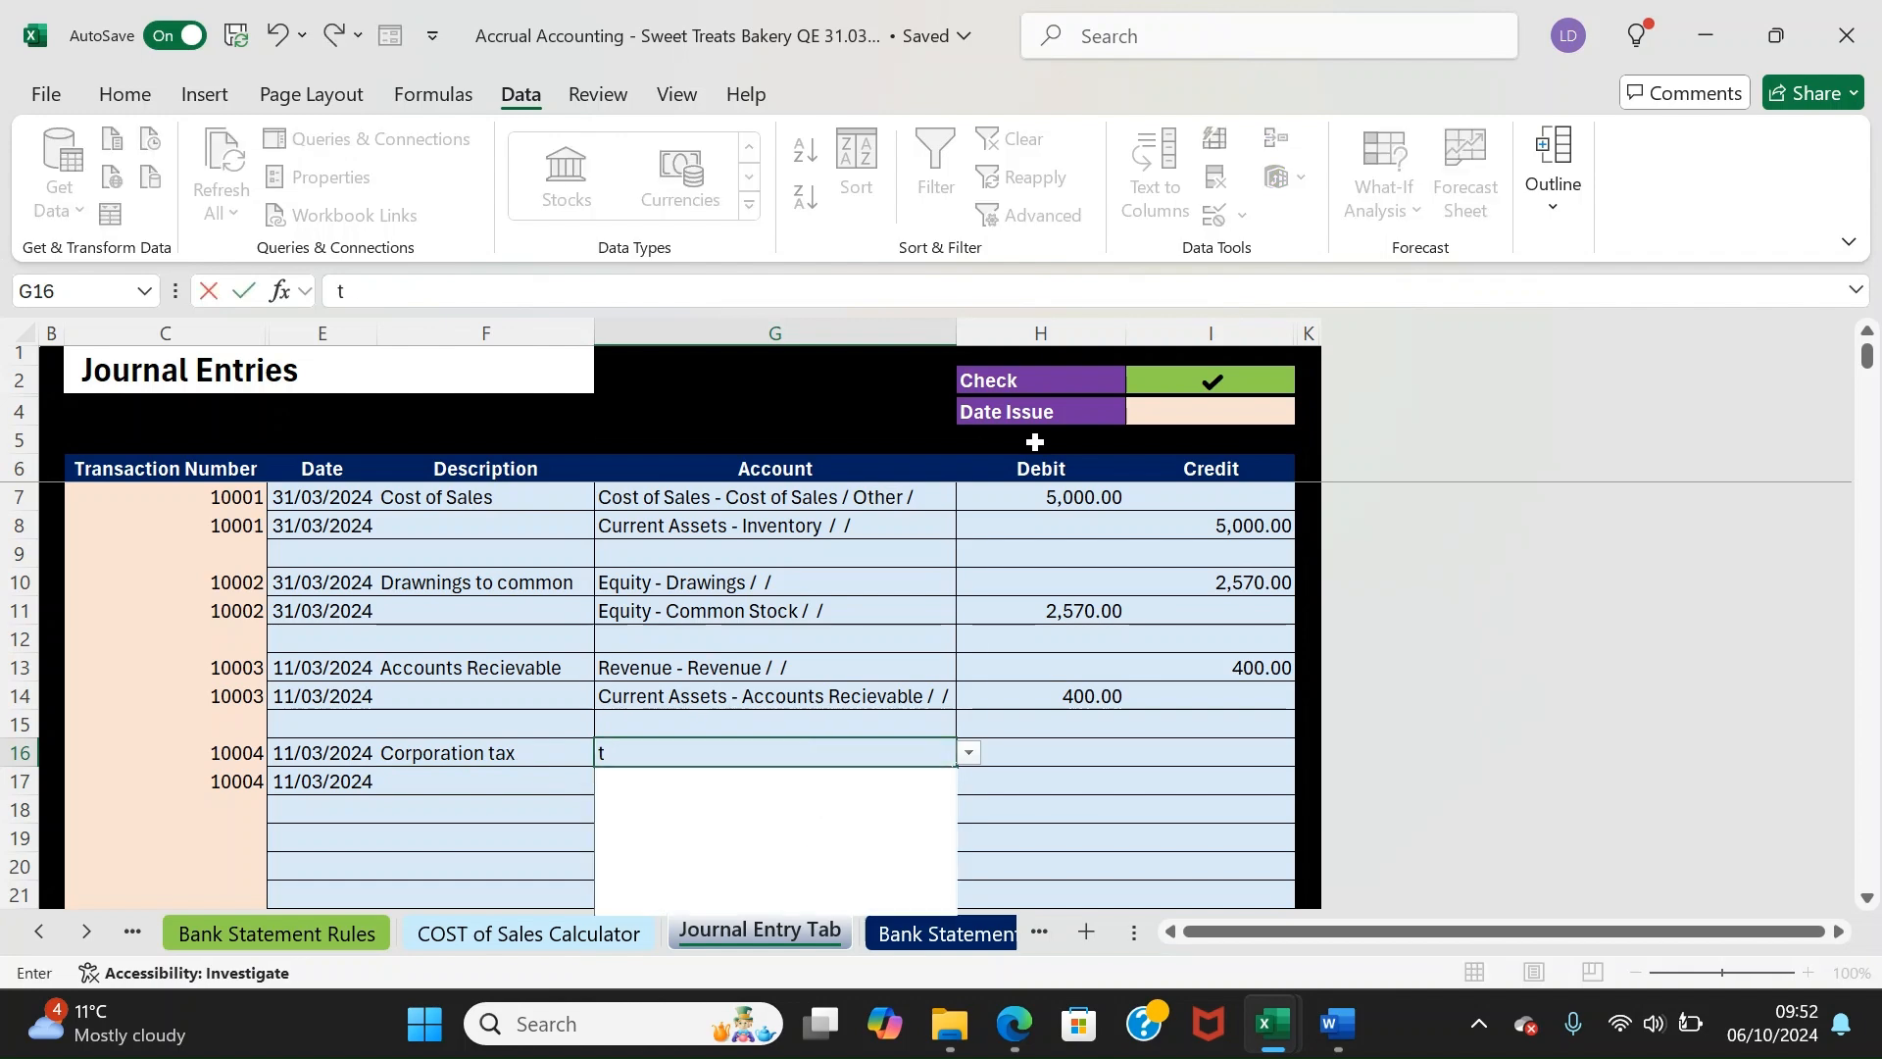
key(Down)
key(Down)
key(Return)
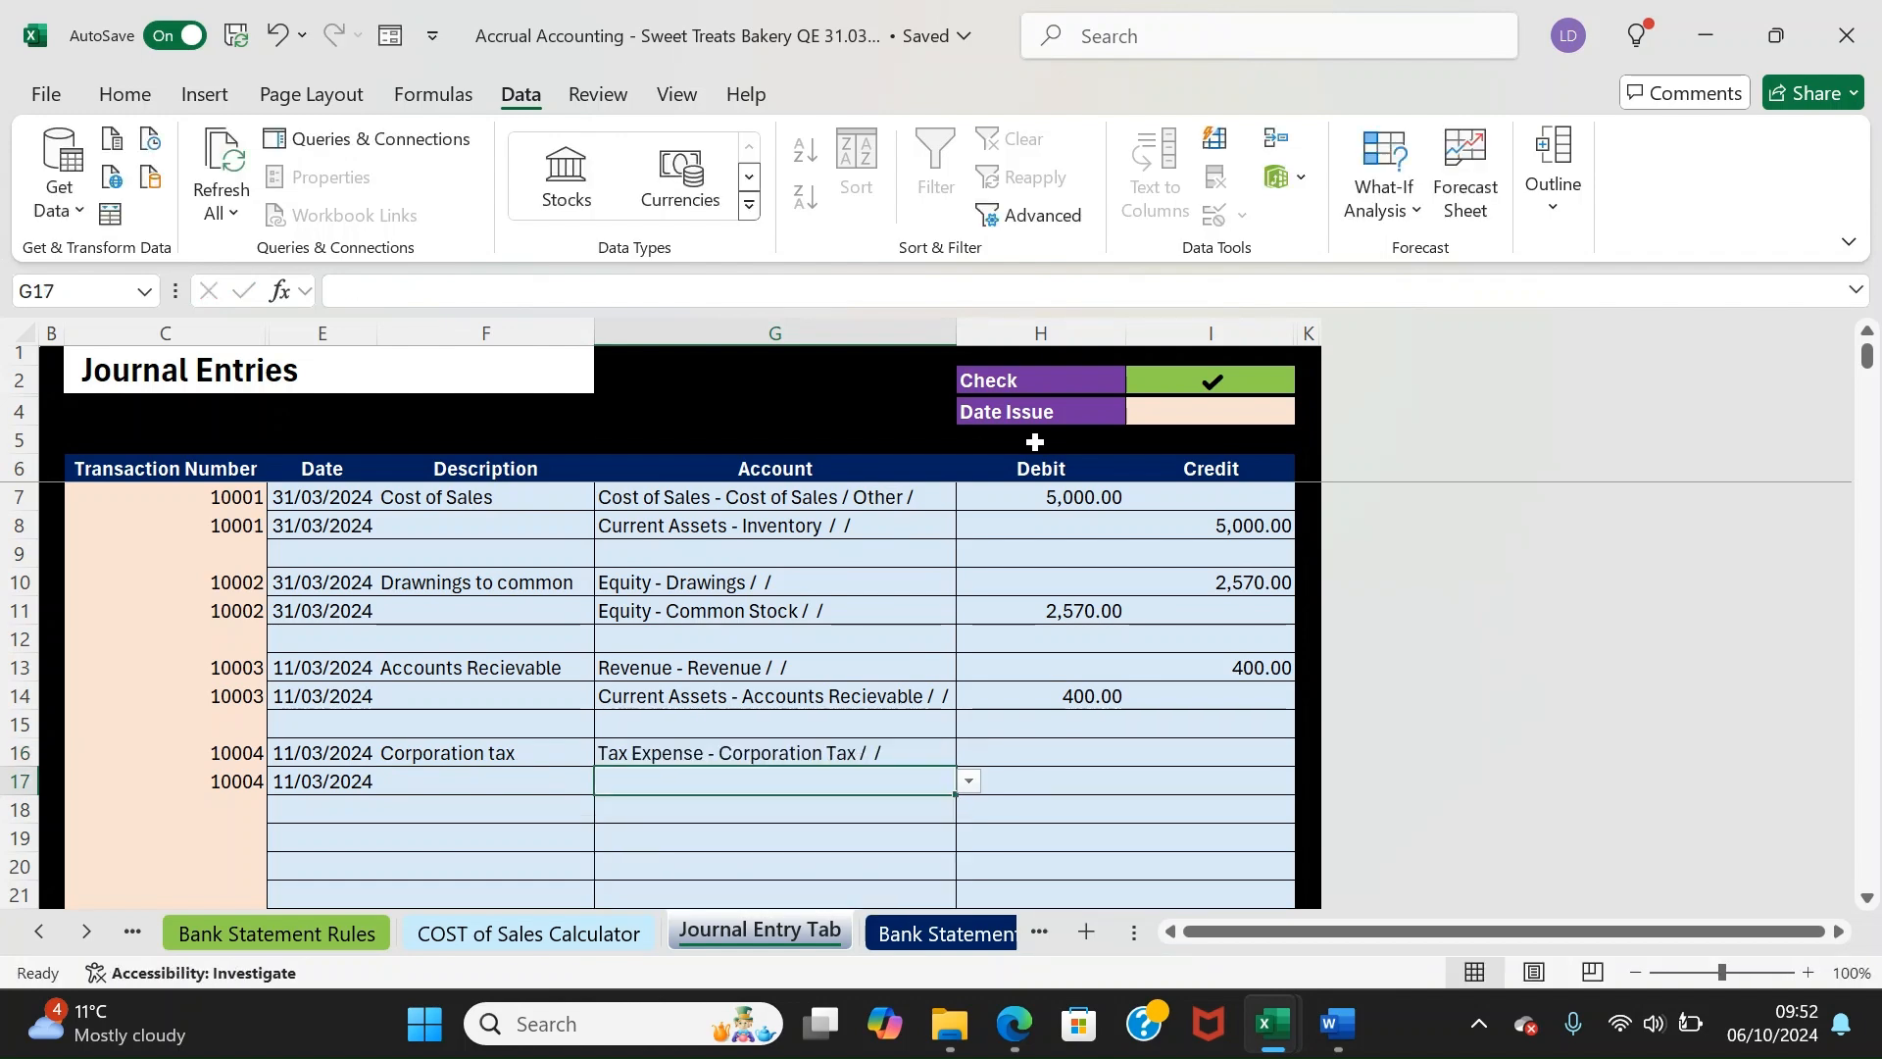
text(Tax)
key(Down)
key(Down)
key(Down)
key(Down)
key(Up)
key(Up)
key(Down)
key(Down)
key(Down)
key(Down)
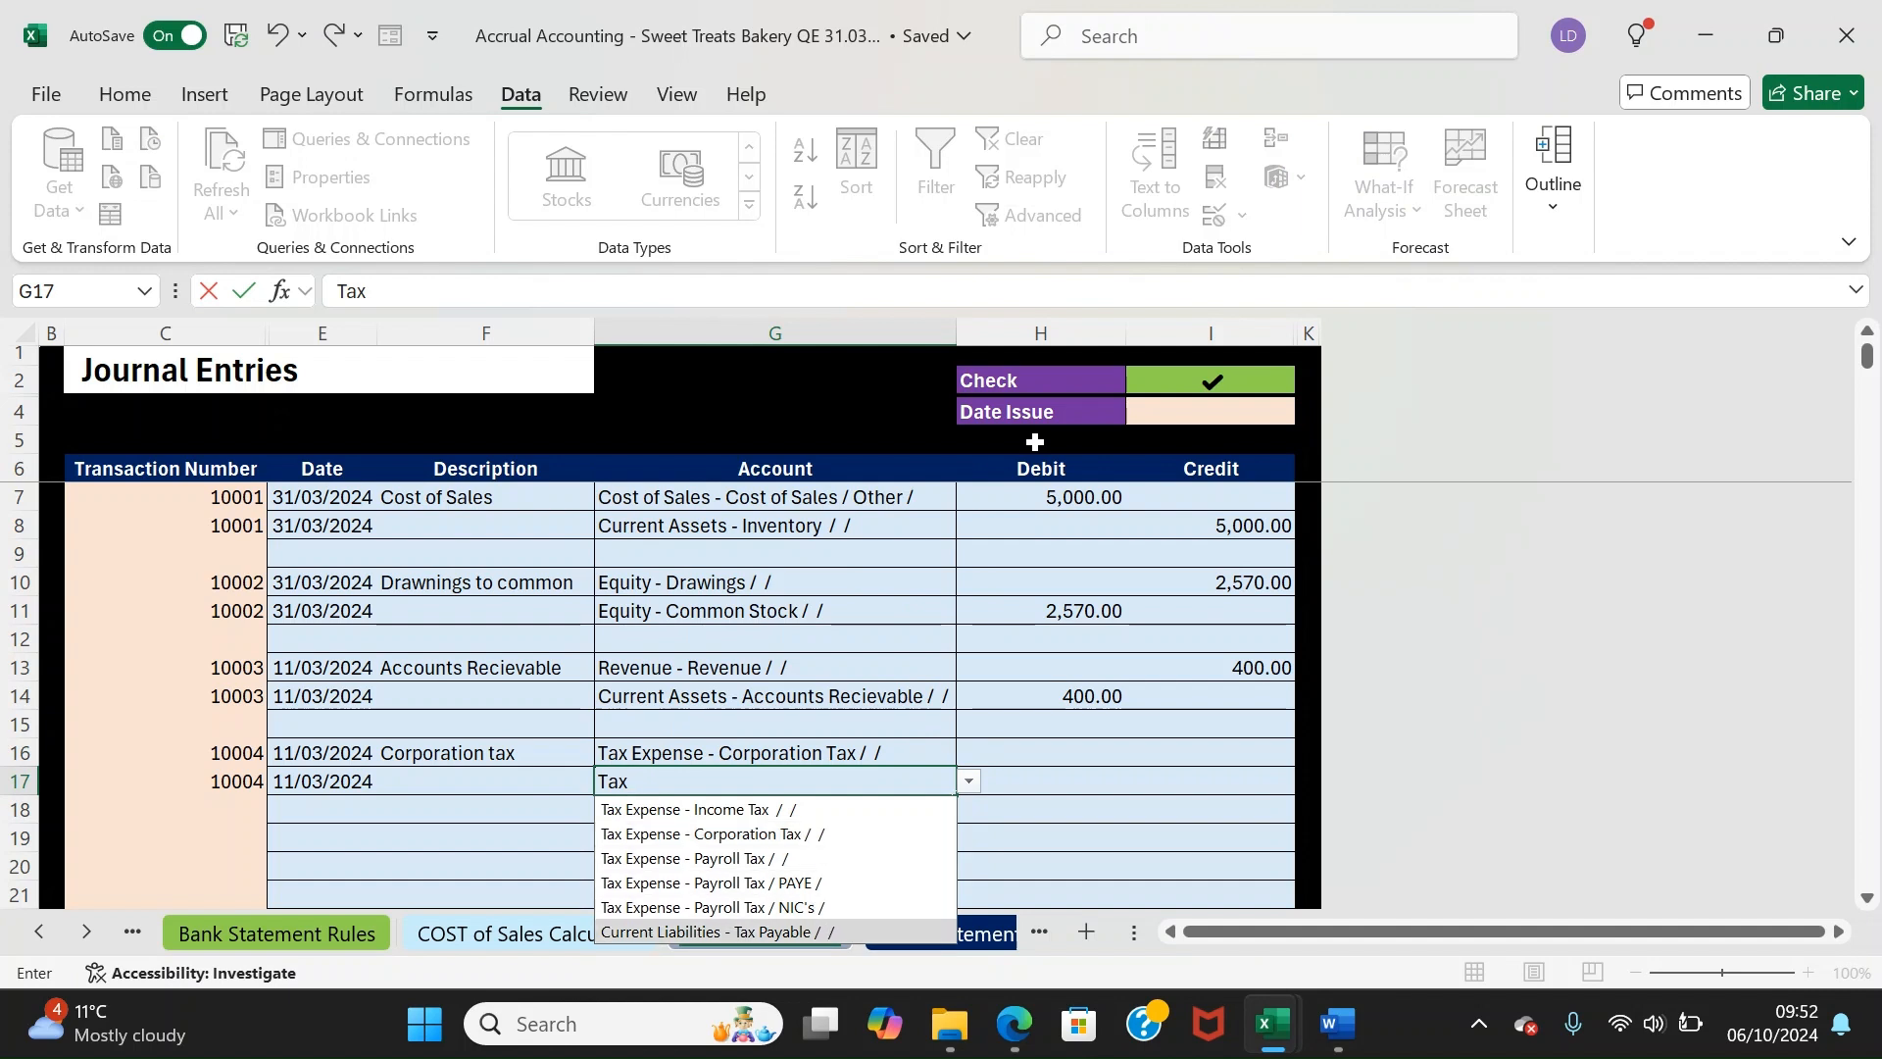
key(Return)
Enter 2,500 as the Corporation Tax debit and the Tax Payable credit
key(Up)
key(Up)
key(Right)
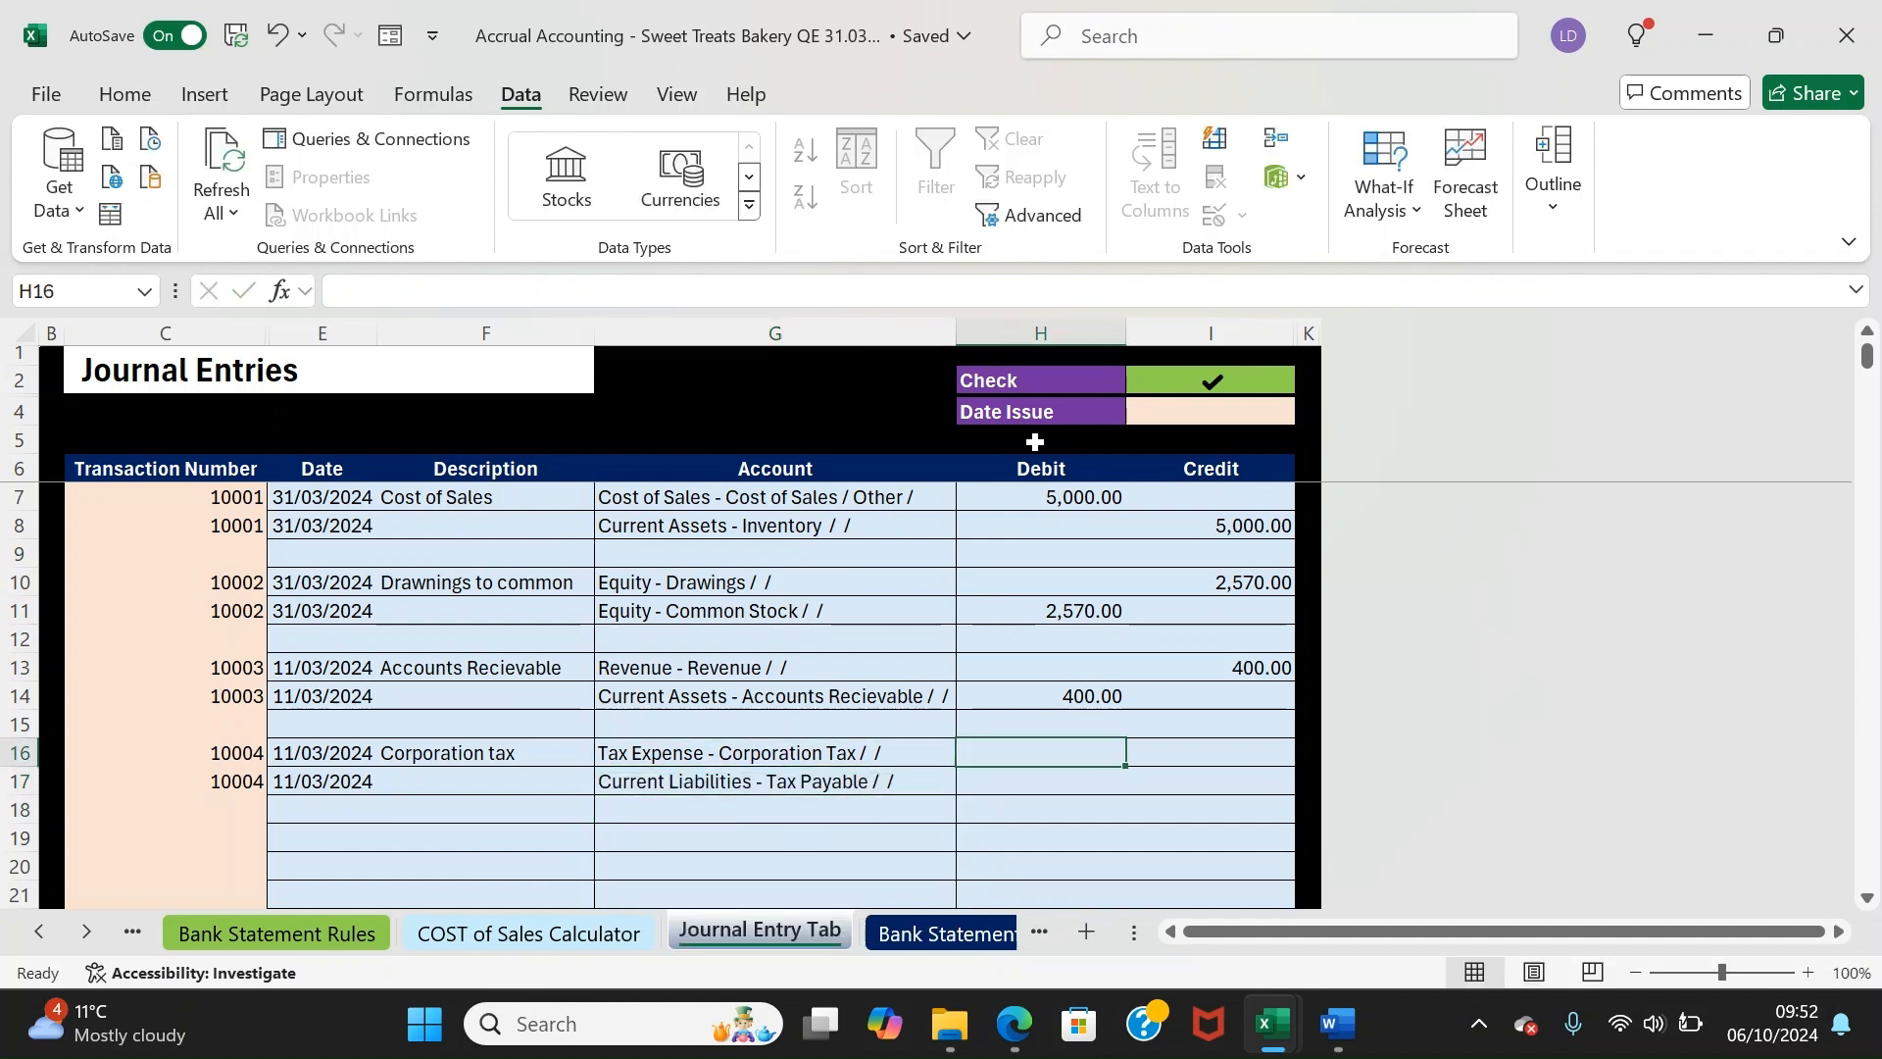
text(2500)
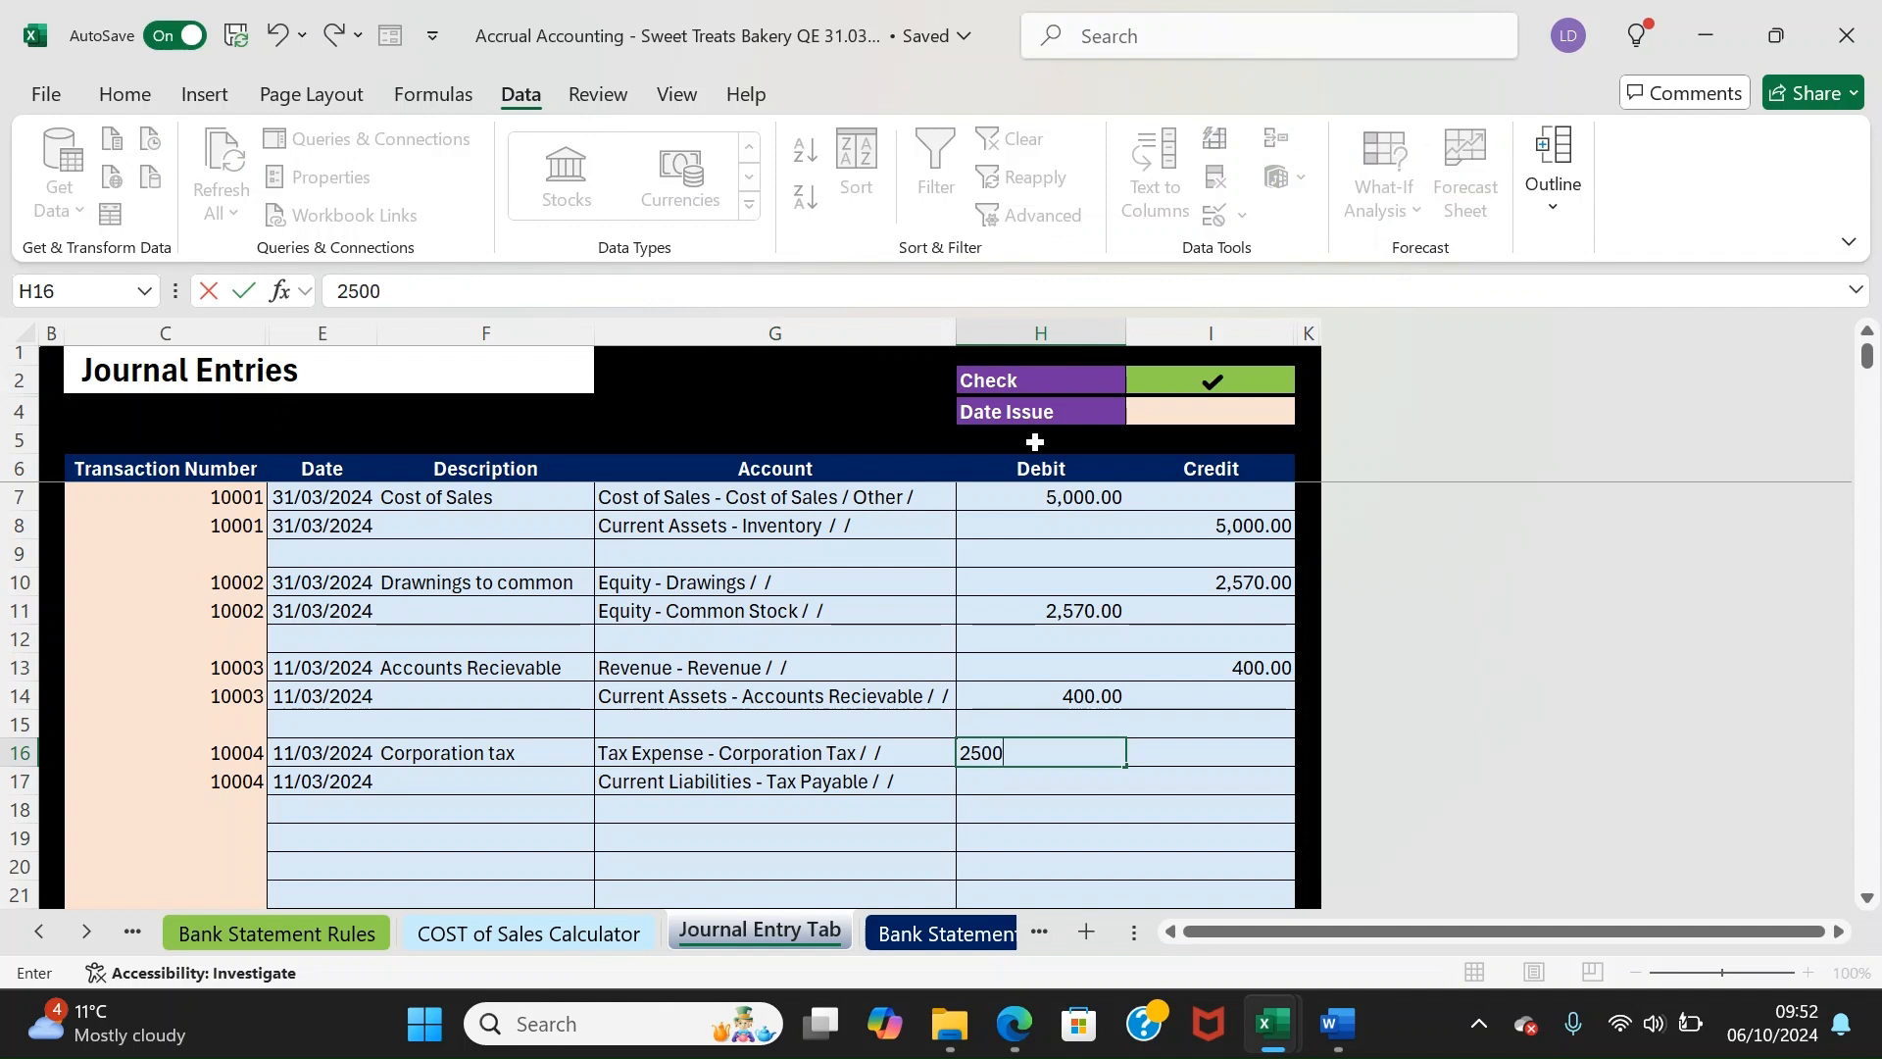
key(Return)
key(Right)
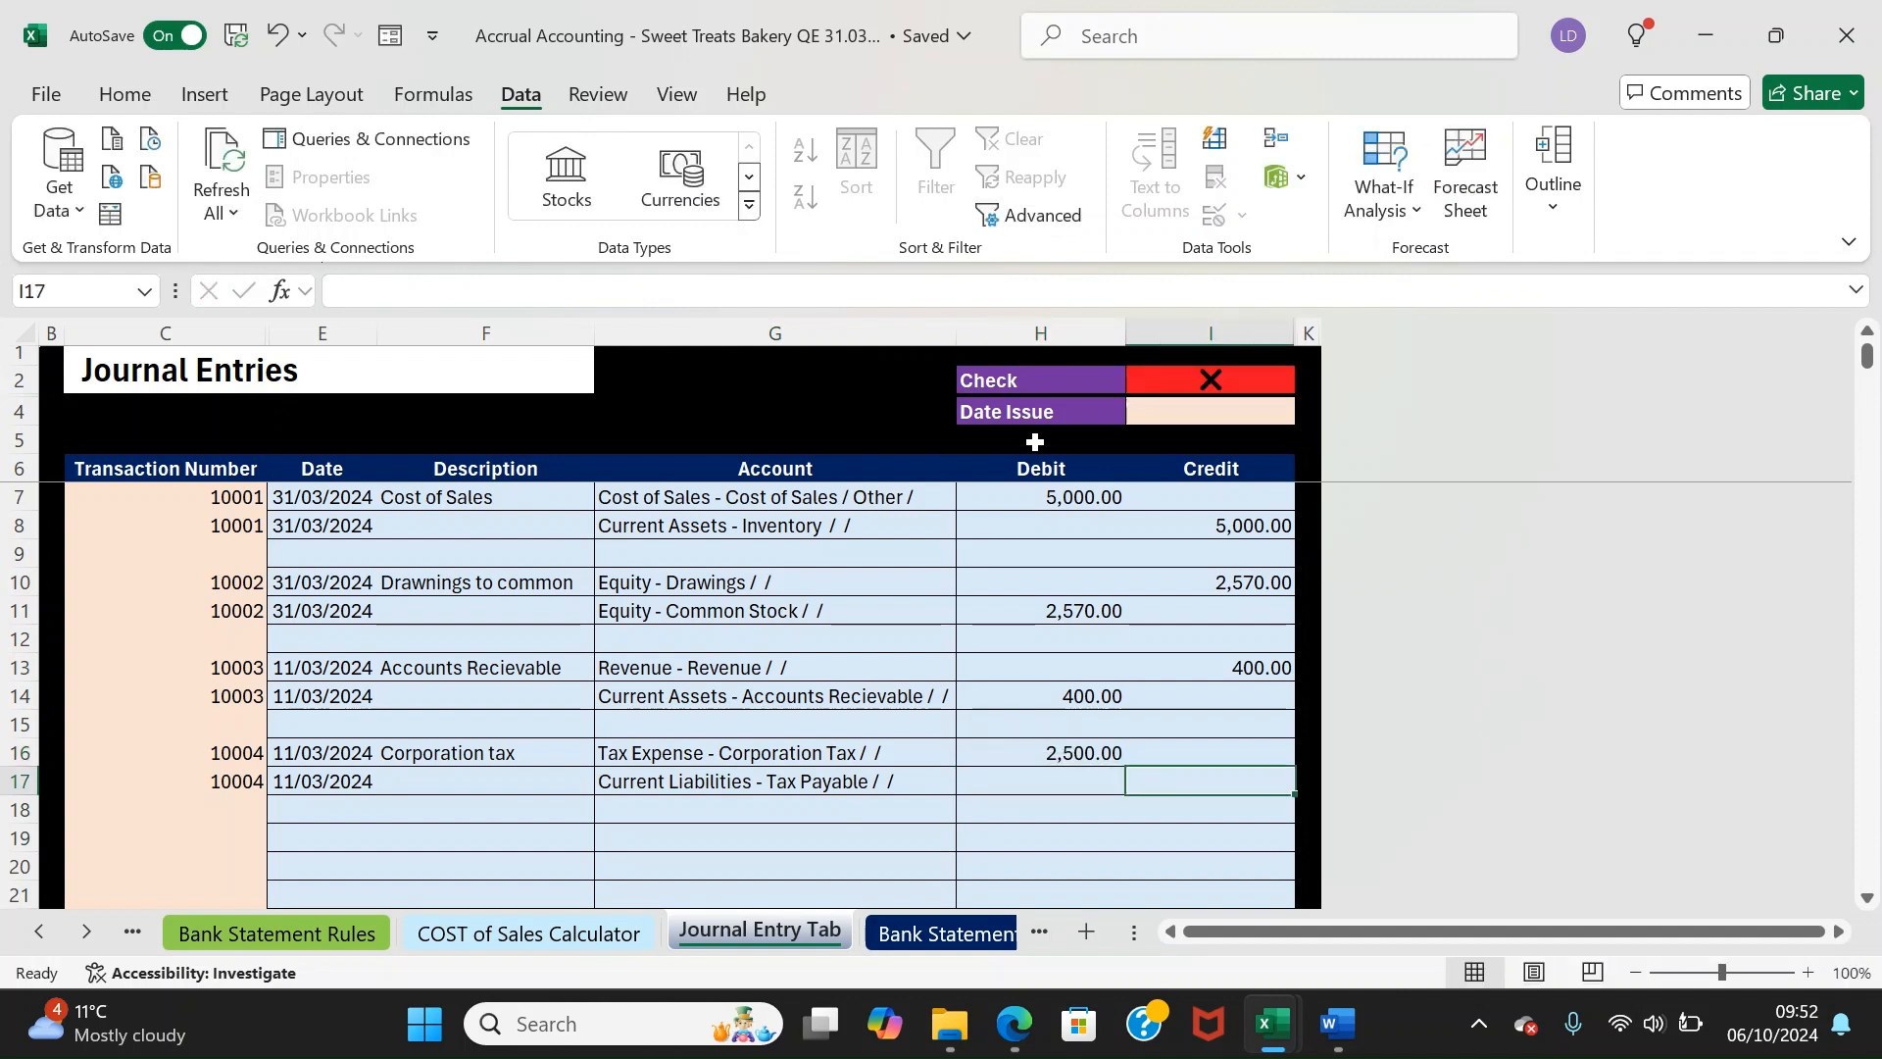
text(250)
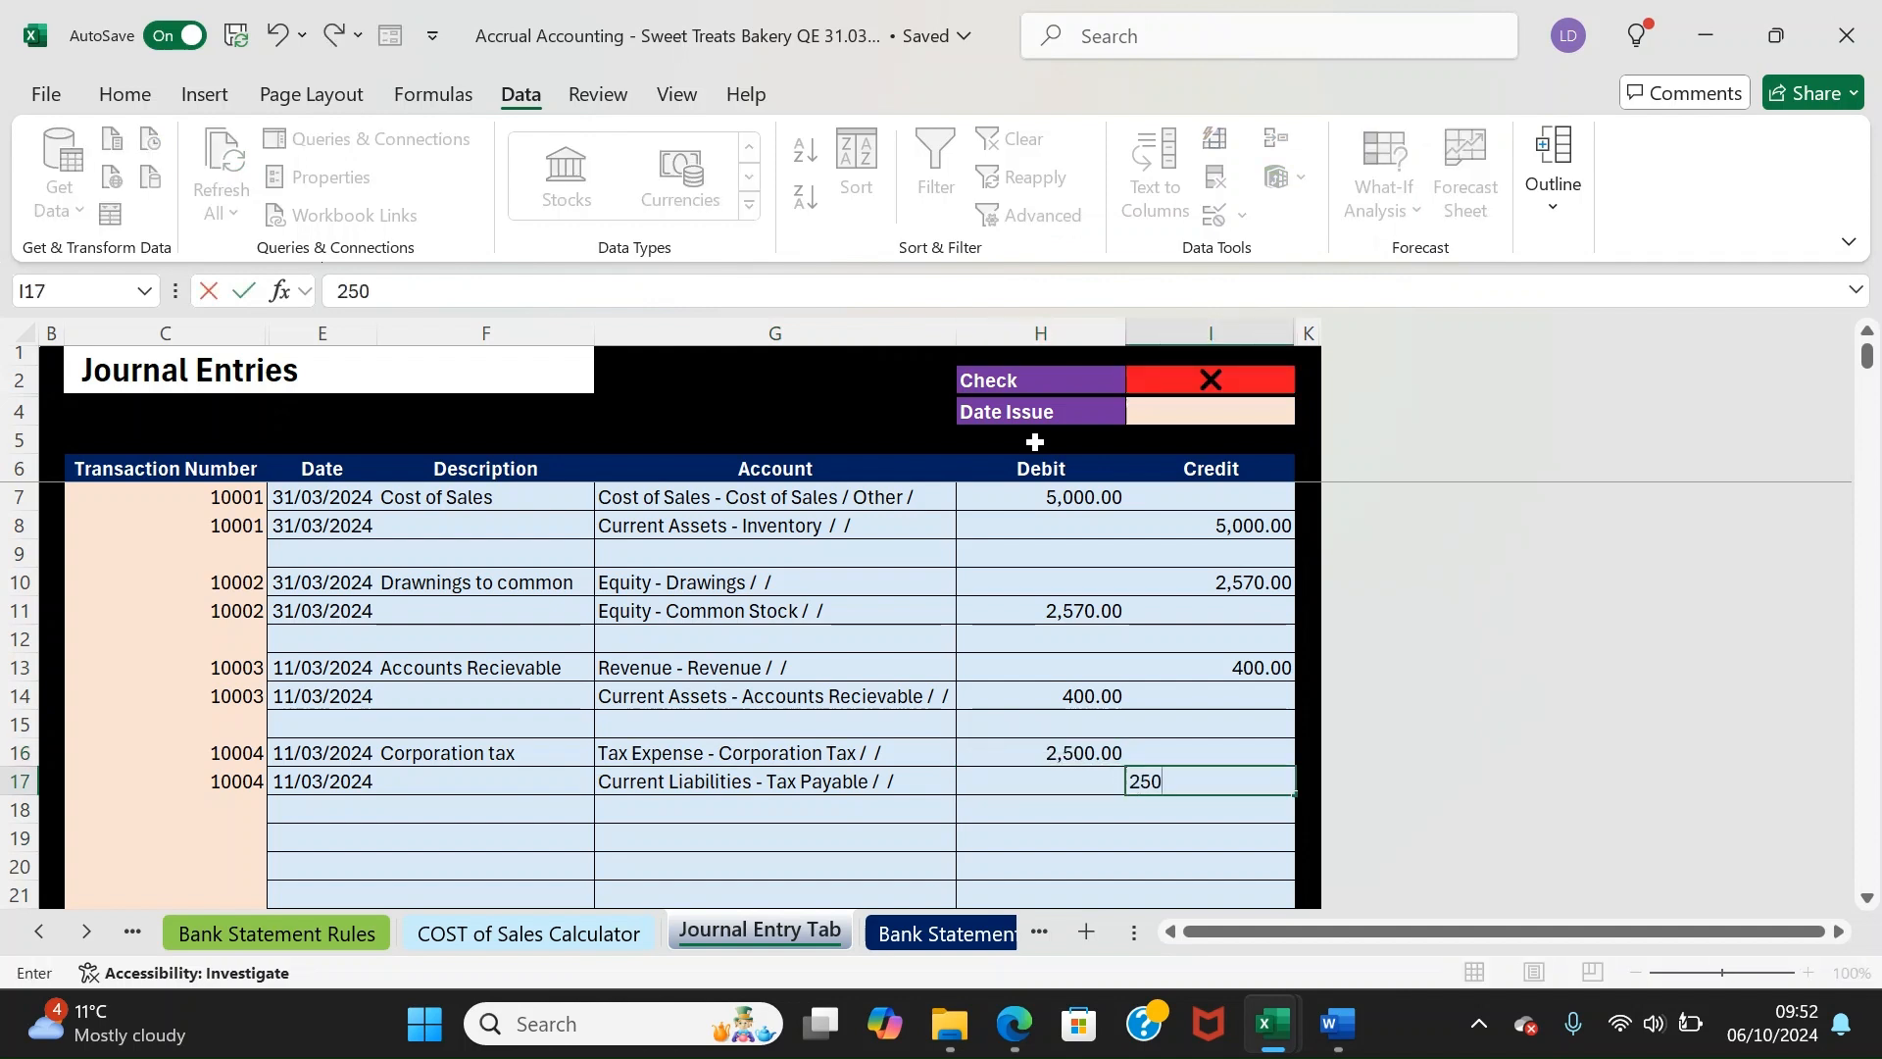
key(Return)
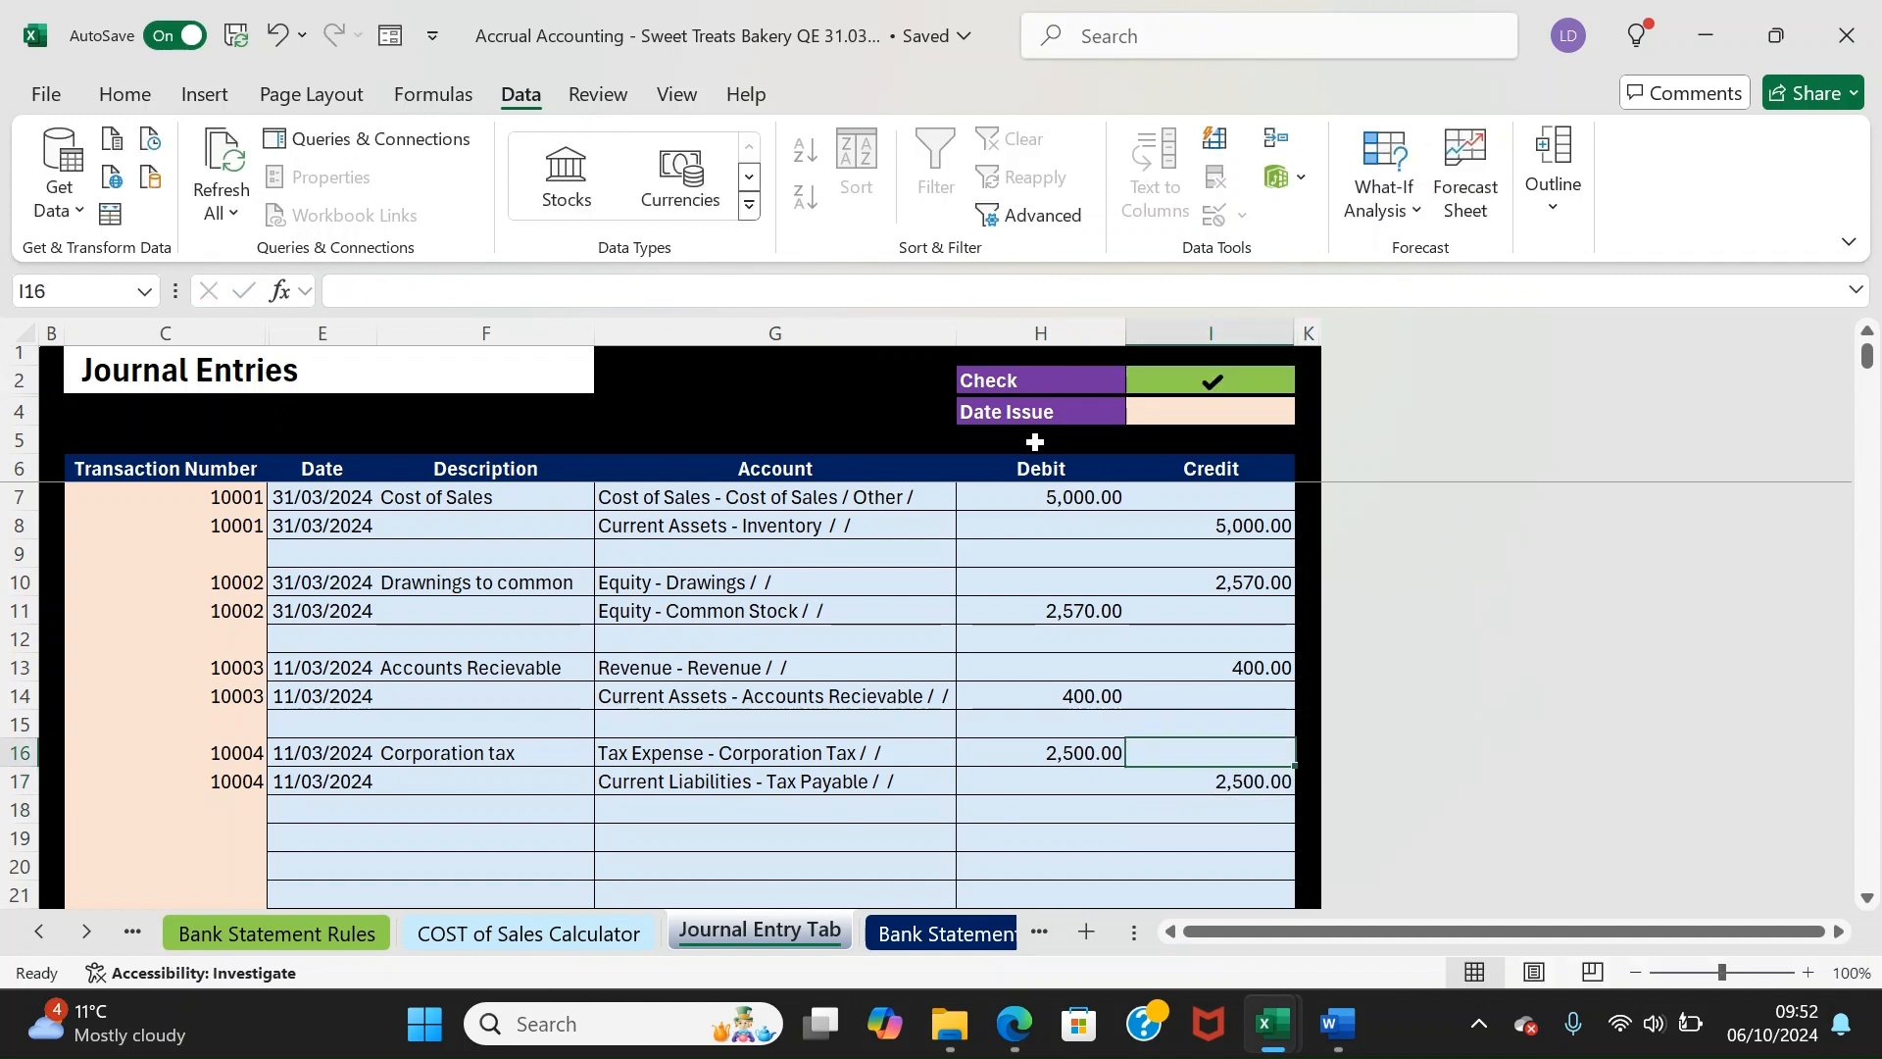
Review the journal entries to confirm the balance check passes
click(1036, 442)
key(Down)
key(Down)
key(Down)
key(Down)
key(Down)
key(Down)
key(Down)
key(Down)
key(Down)
key(Down)
key(Up)
key(Up)
key(Up)
key(Up)
key(Up)
key(Up)
key(Up)
key(Up)
key(Up)
key(Up)
key(Up)
key(Up)
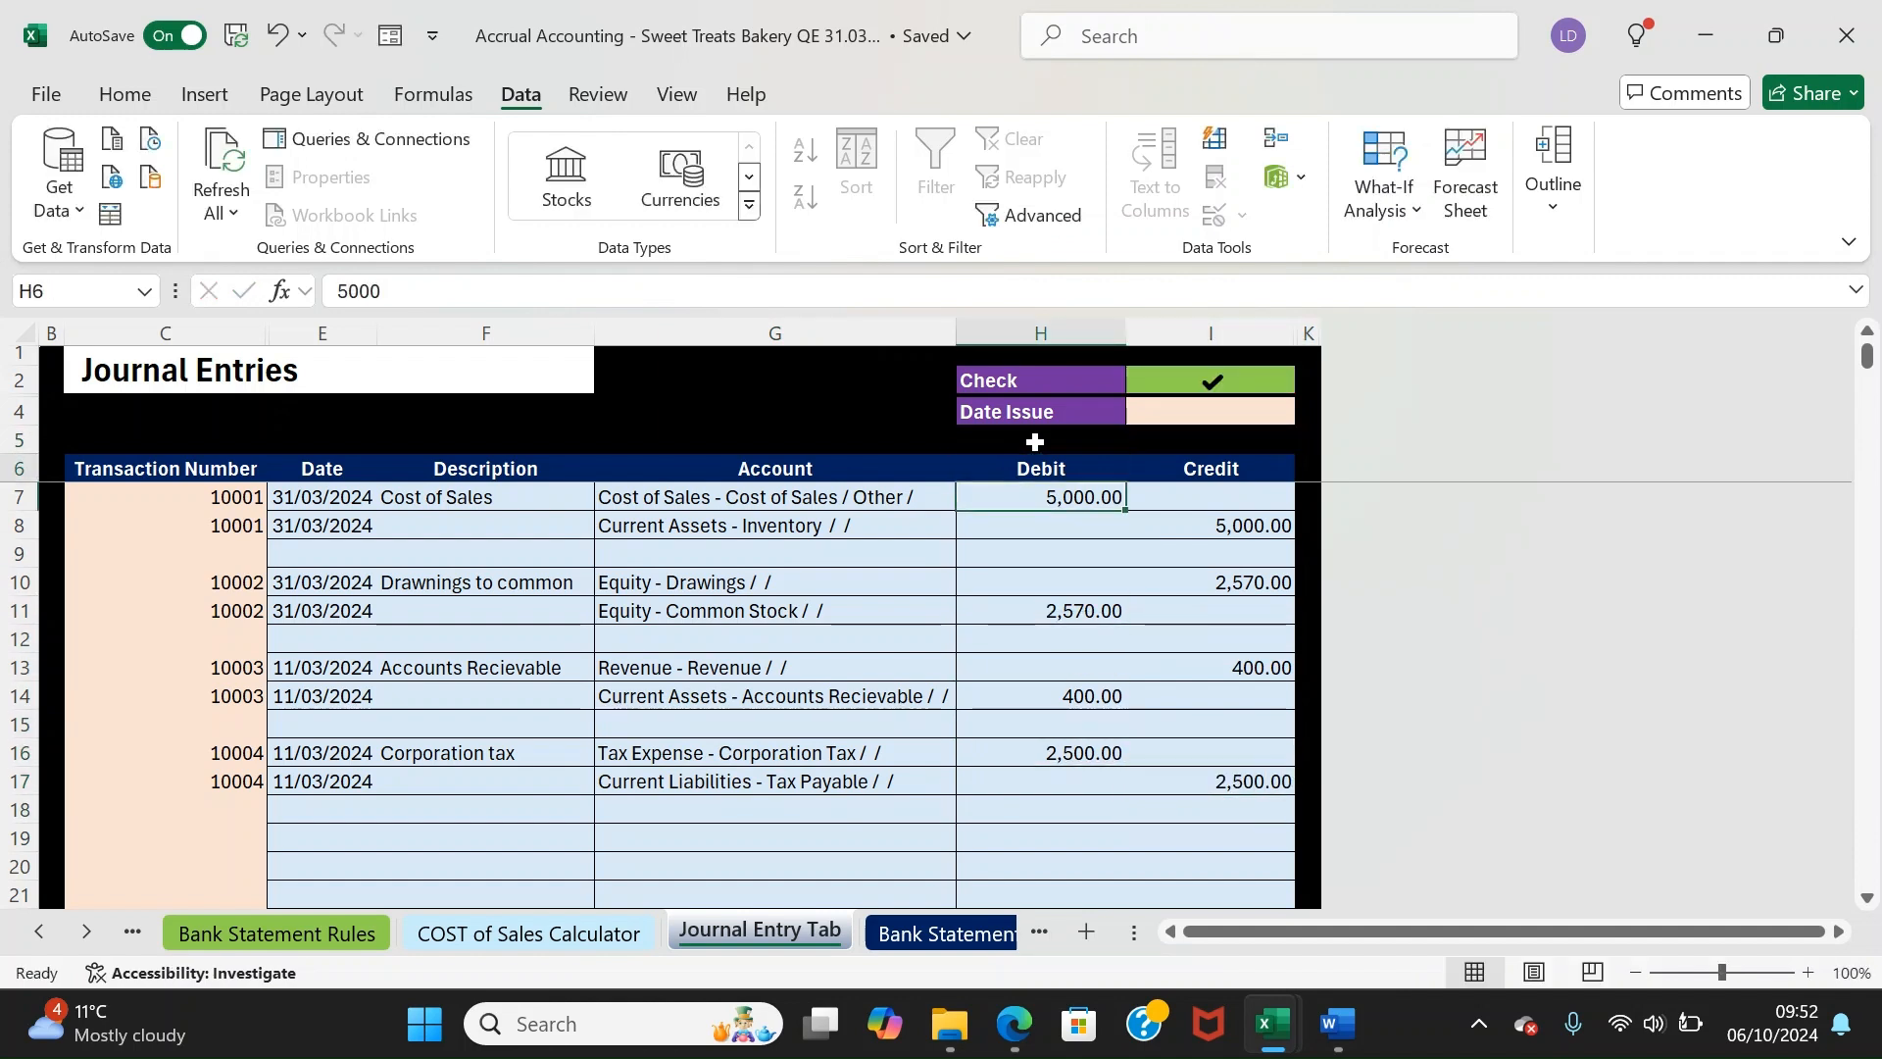
key(Down)
key(Down)
key(Down)
key(Down)
key(Down)
key(Down)
key(Down)
key(Down)
key(Down)
key(Down)
key(Down)
key(Down)
key(Down)
key(Down)
key(Down)
key(Down)
key(Down)
key(Down)
key(Down)
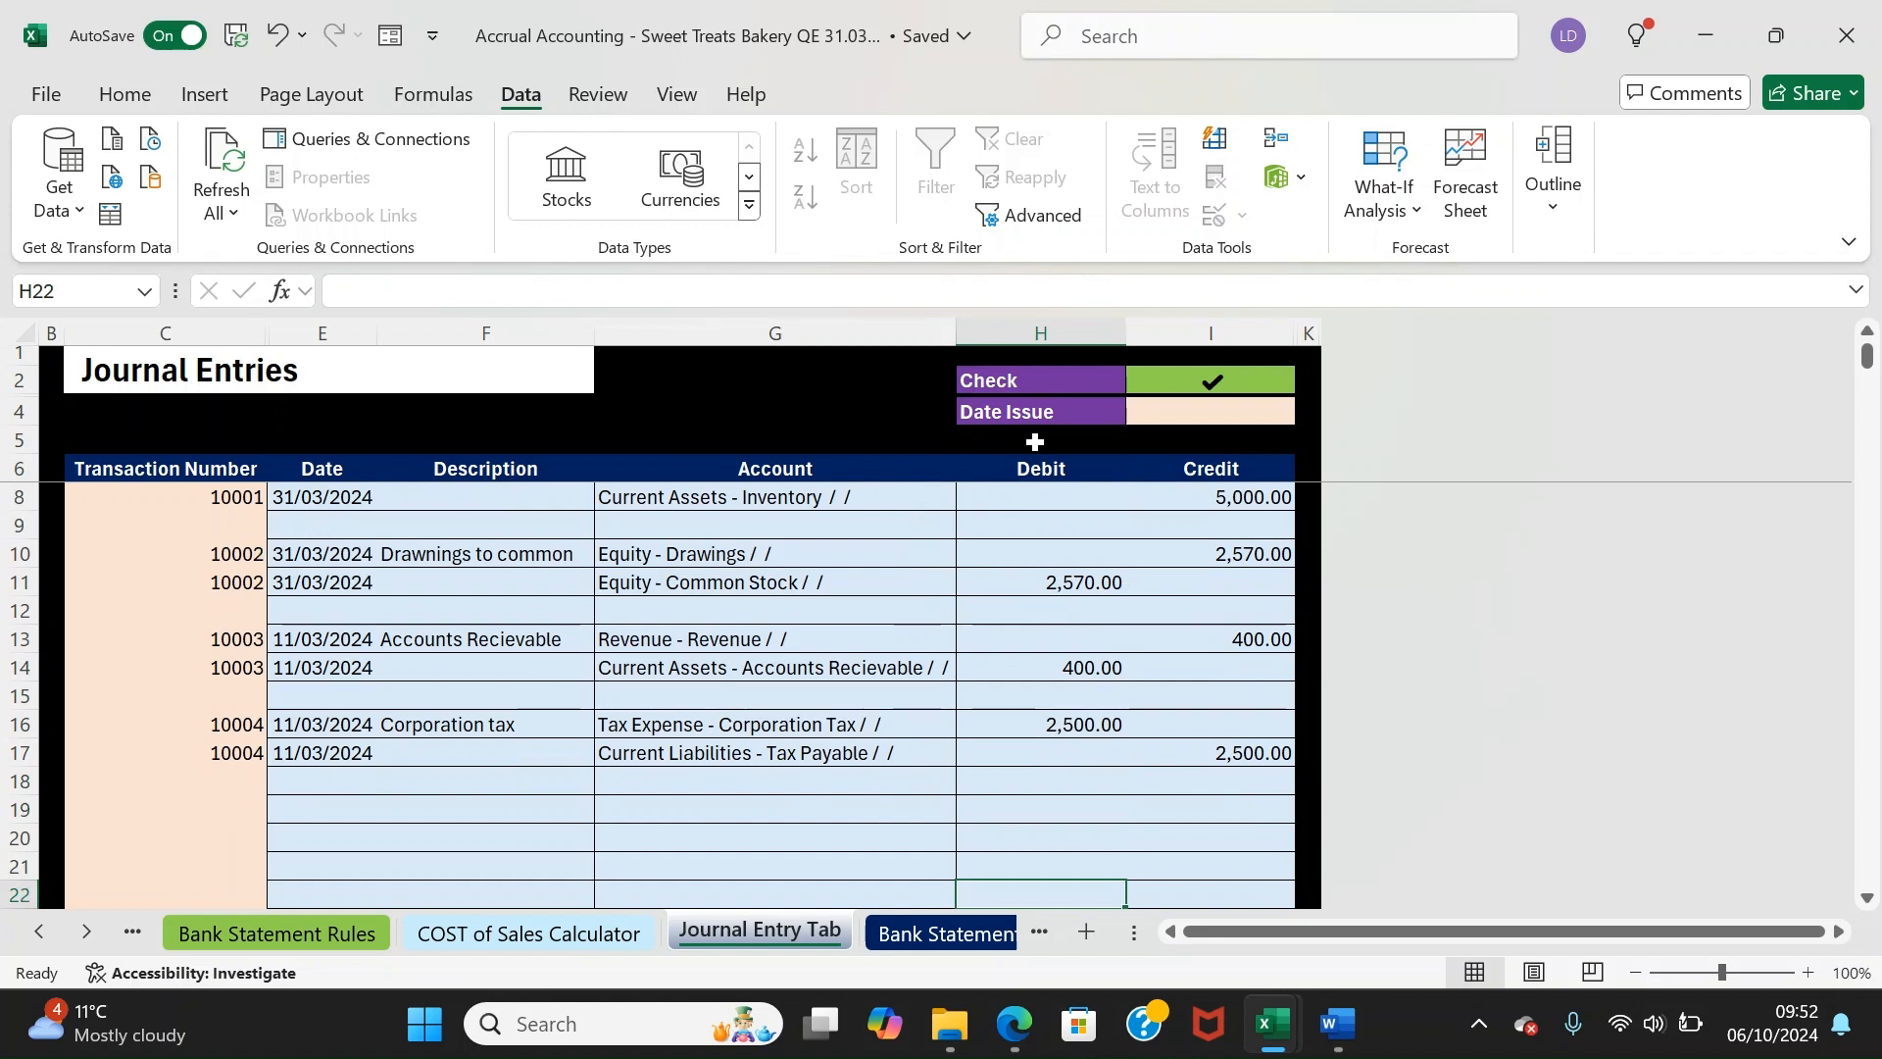
key(Up)
key(Up)
key(Up)
key(Up)
key(Up)
key(Up)
key(Up)
key(Up)
key(Up)
key(Up)
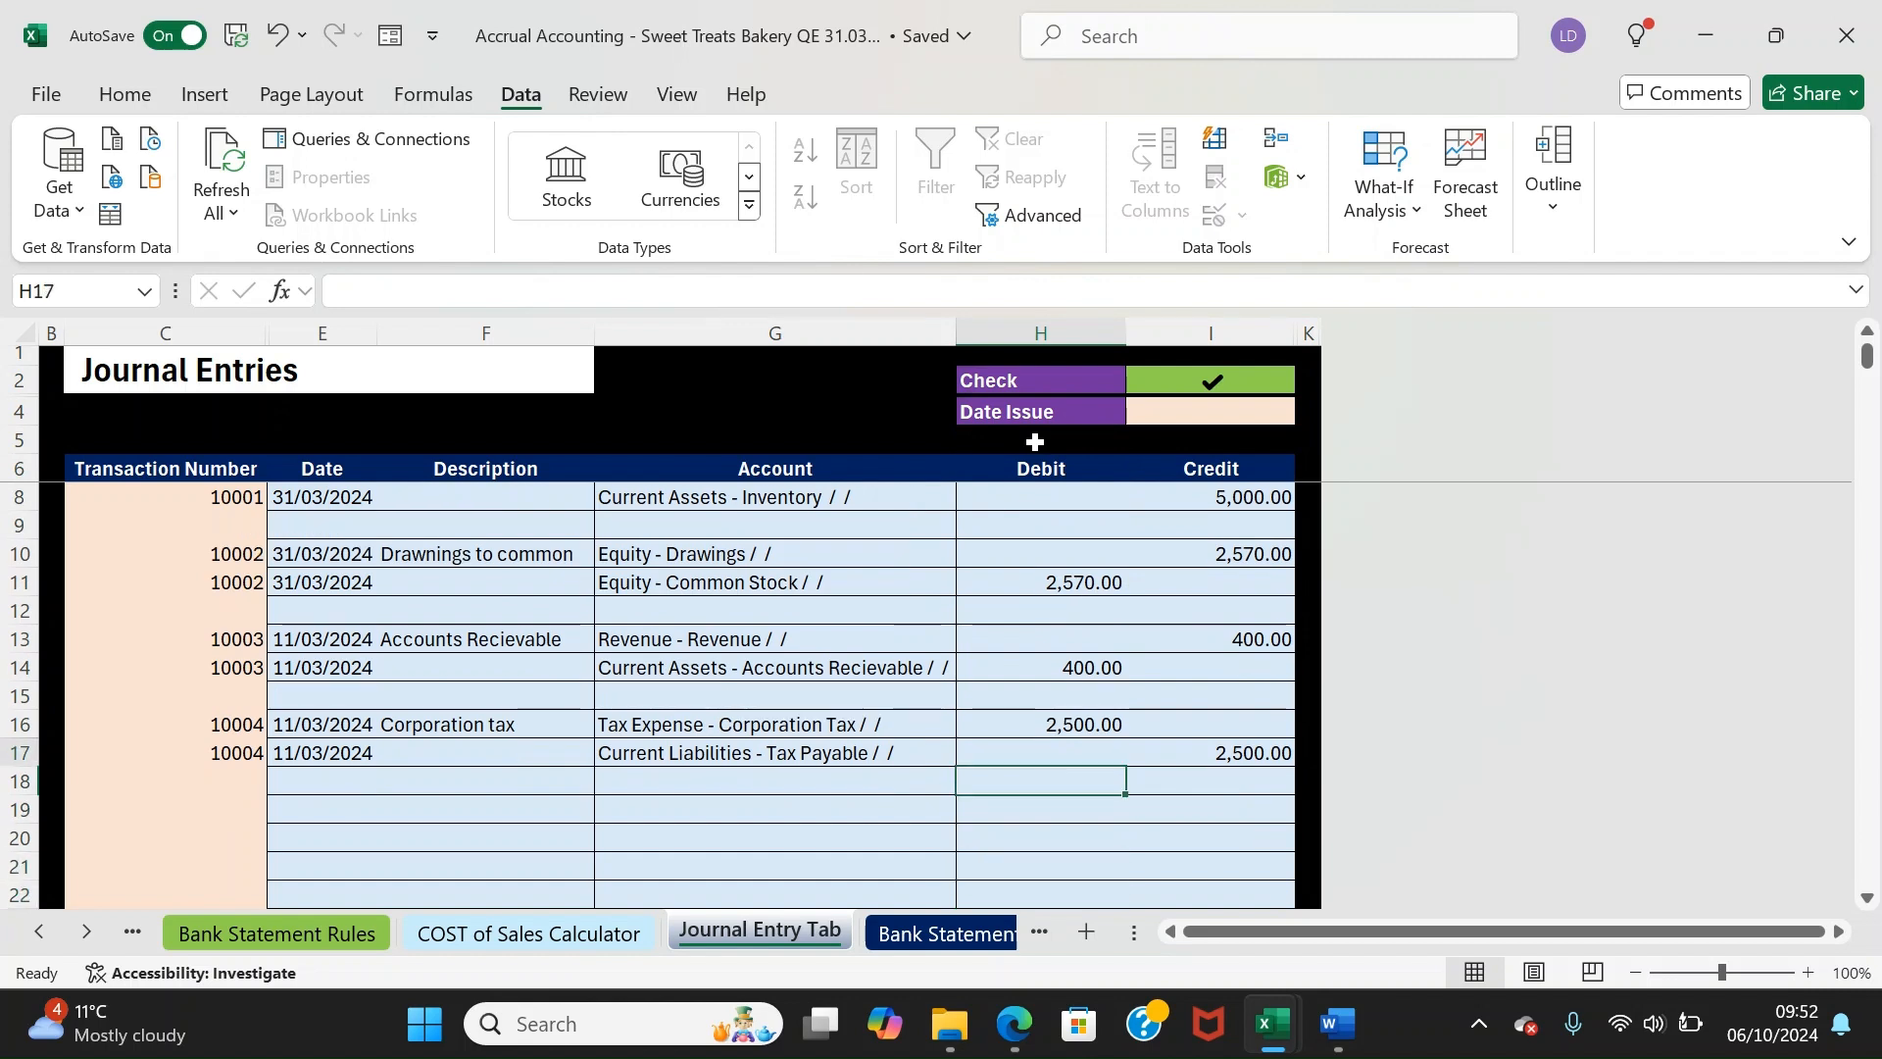
key(Left)
key(Left)
key(Left)
key(Right)
key(Up)
key(Up)
key(Up)
key(Up)
key(Up)
key(Up)
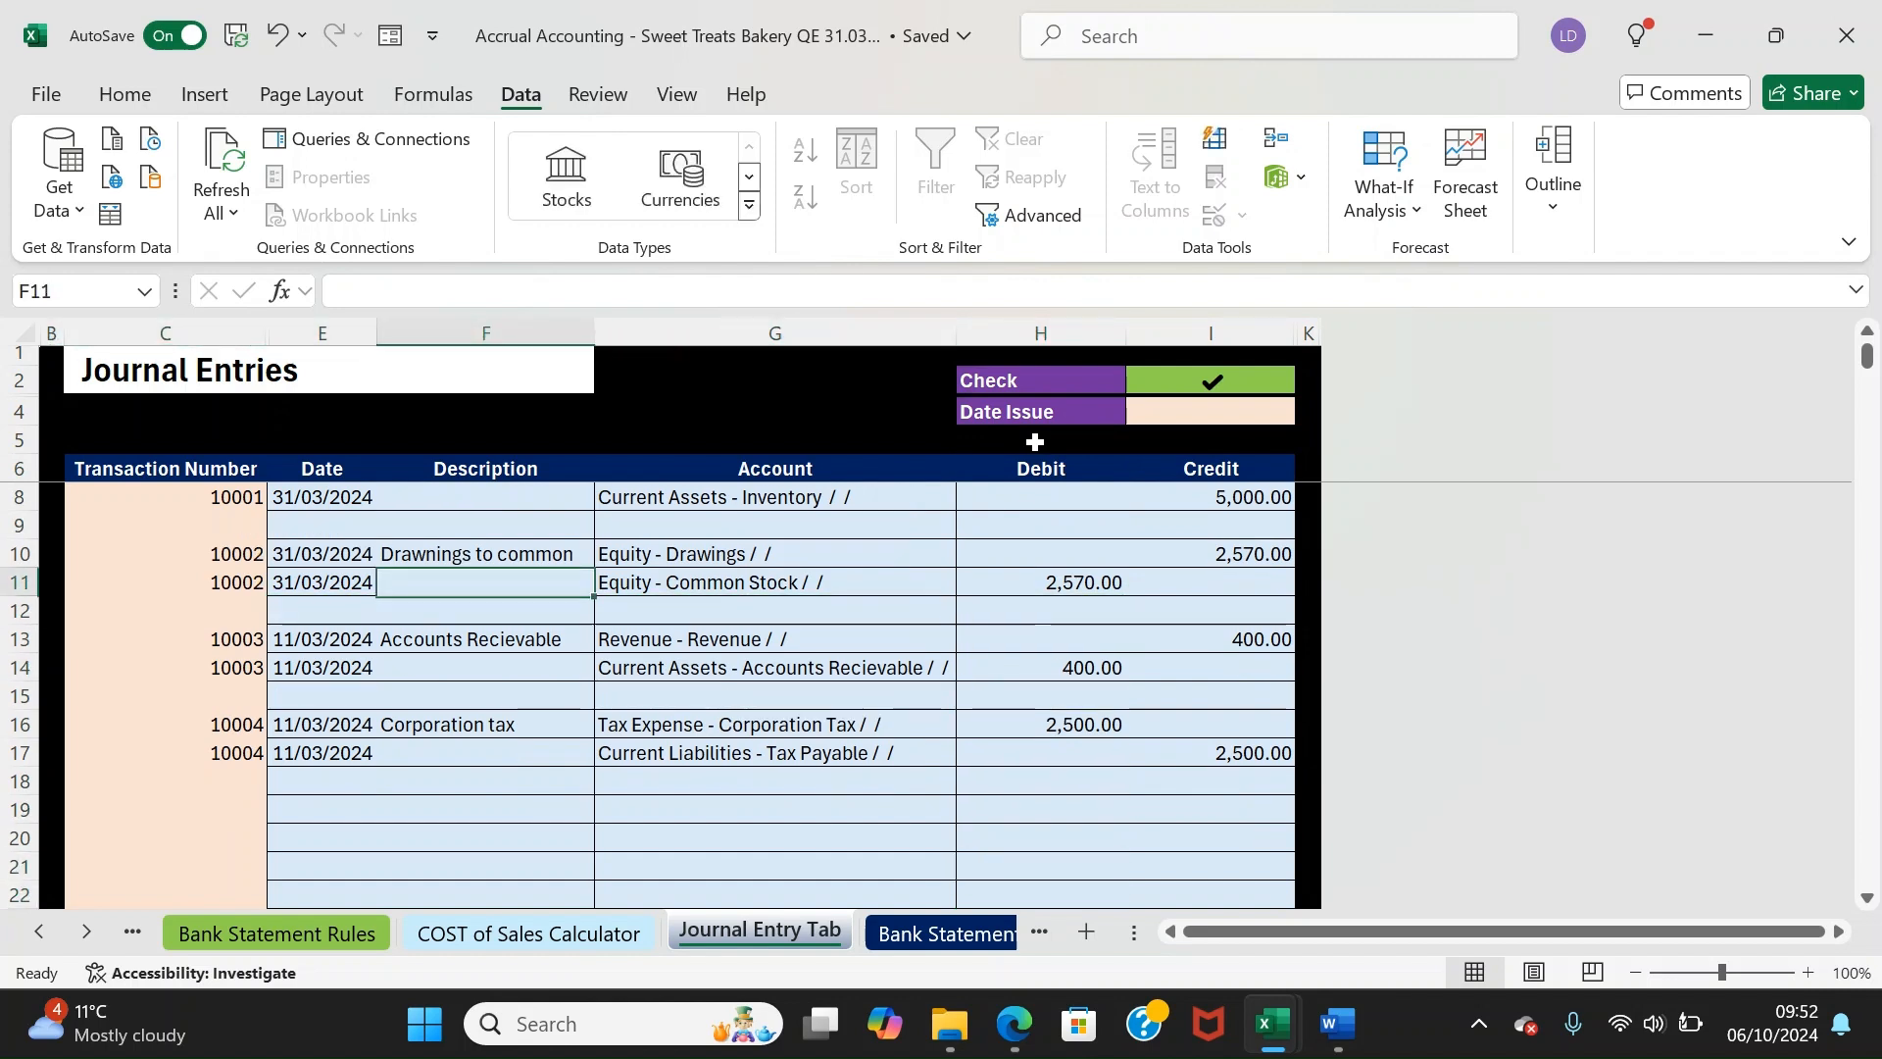
Refresh All data on the Trial Balence sheet with Alt+A+R+A
click(939, 937)
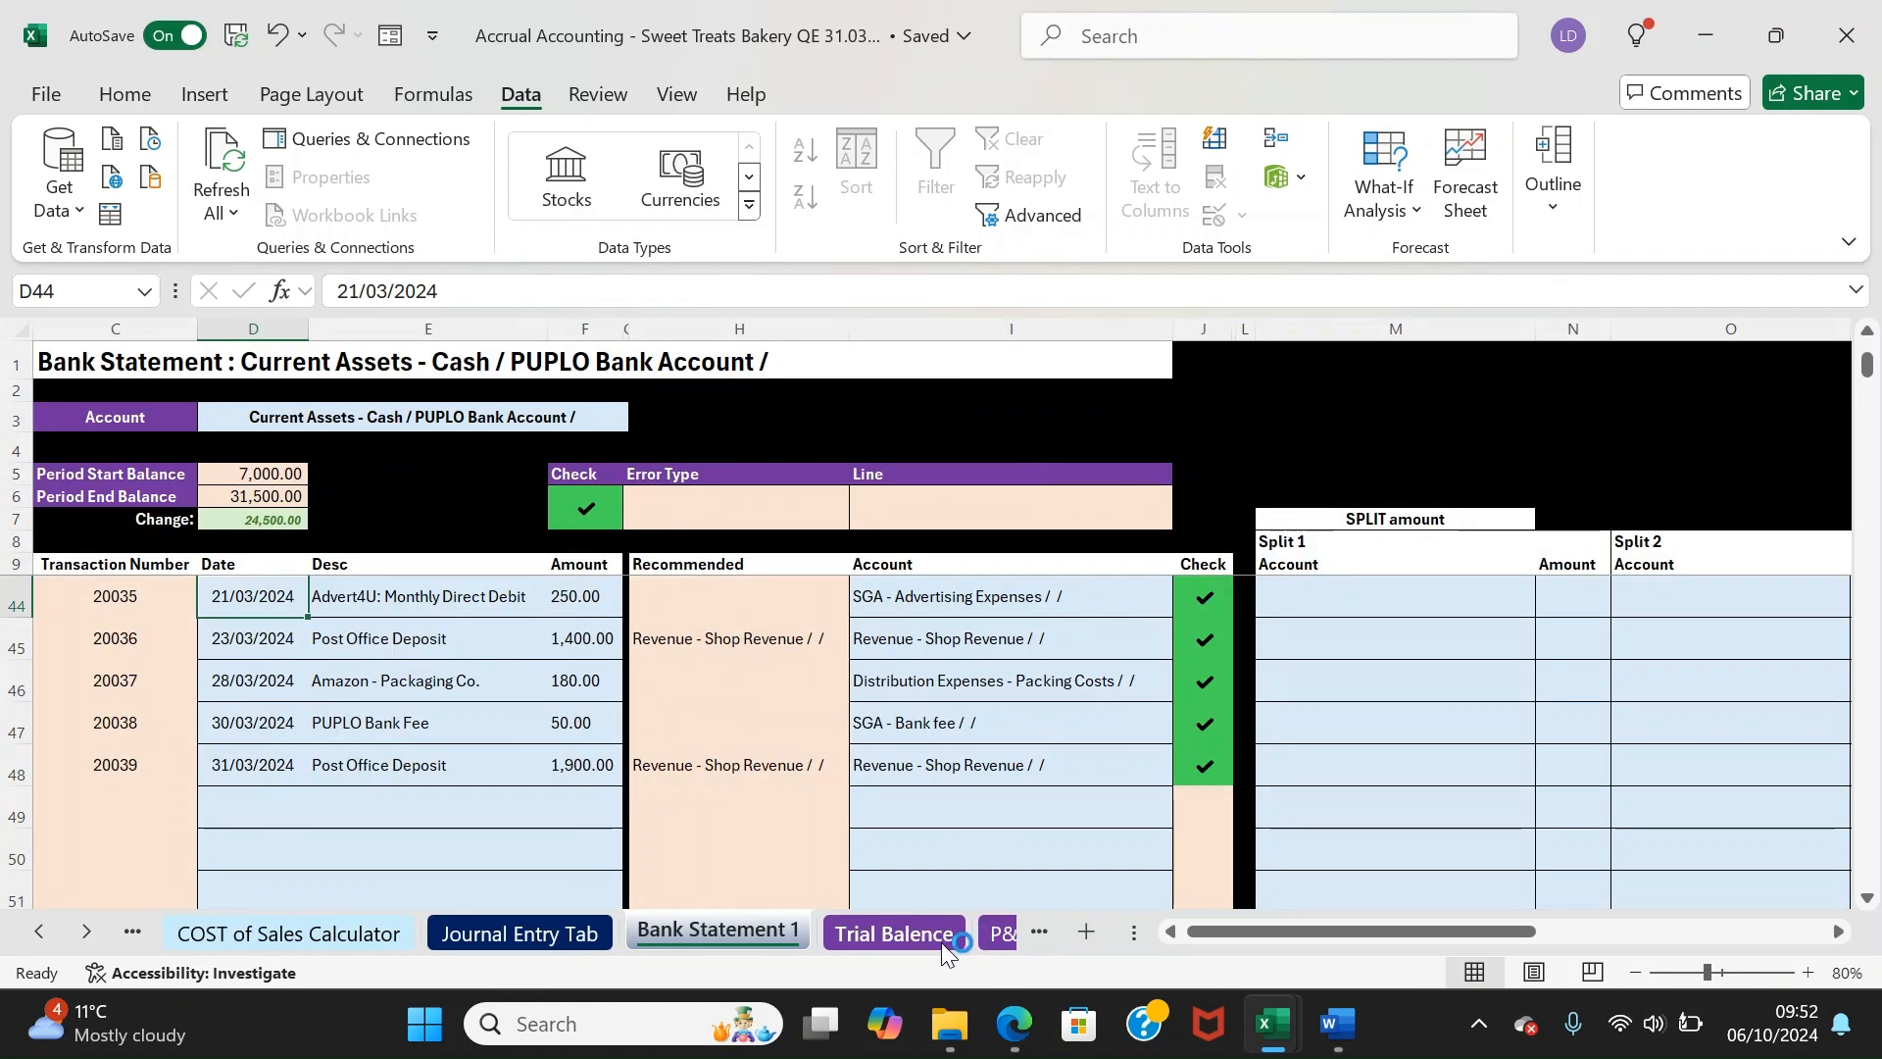
click(965, 932)
click(504, 573)
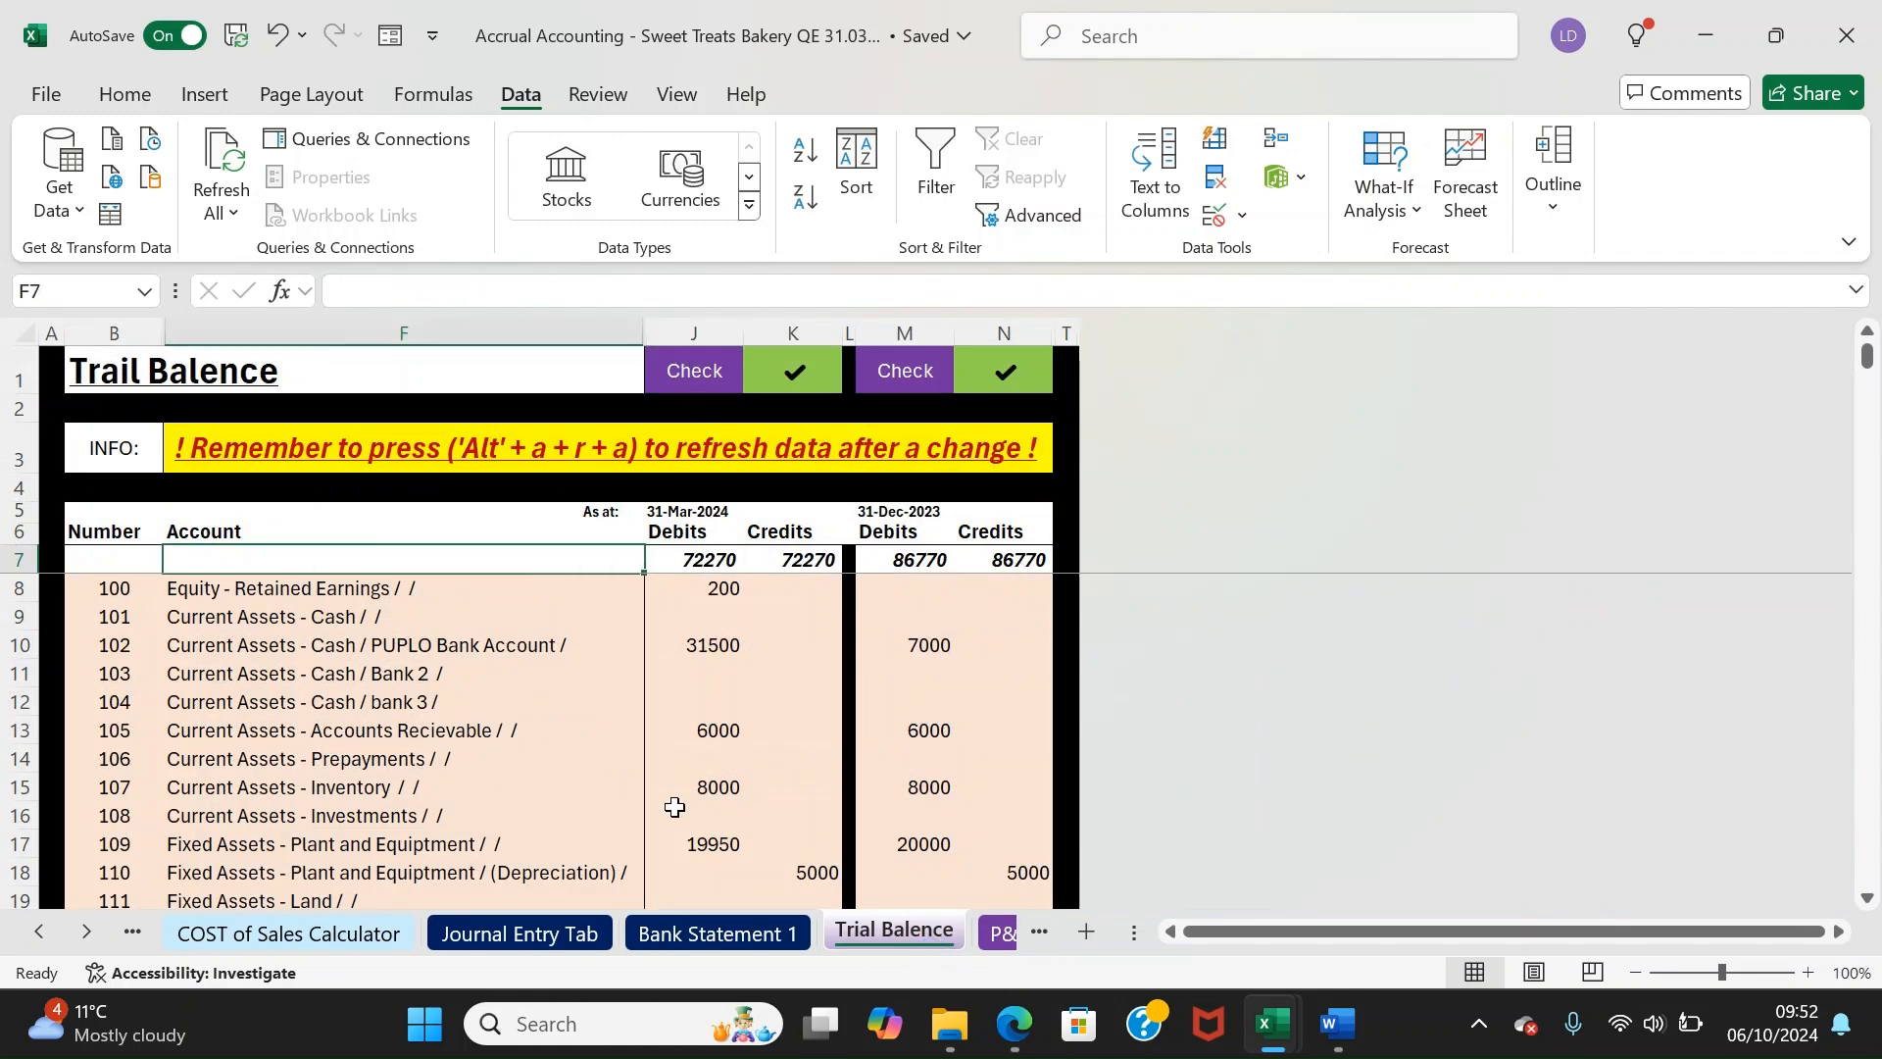
key(alt+a)
key(r)
key(a)
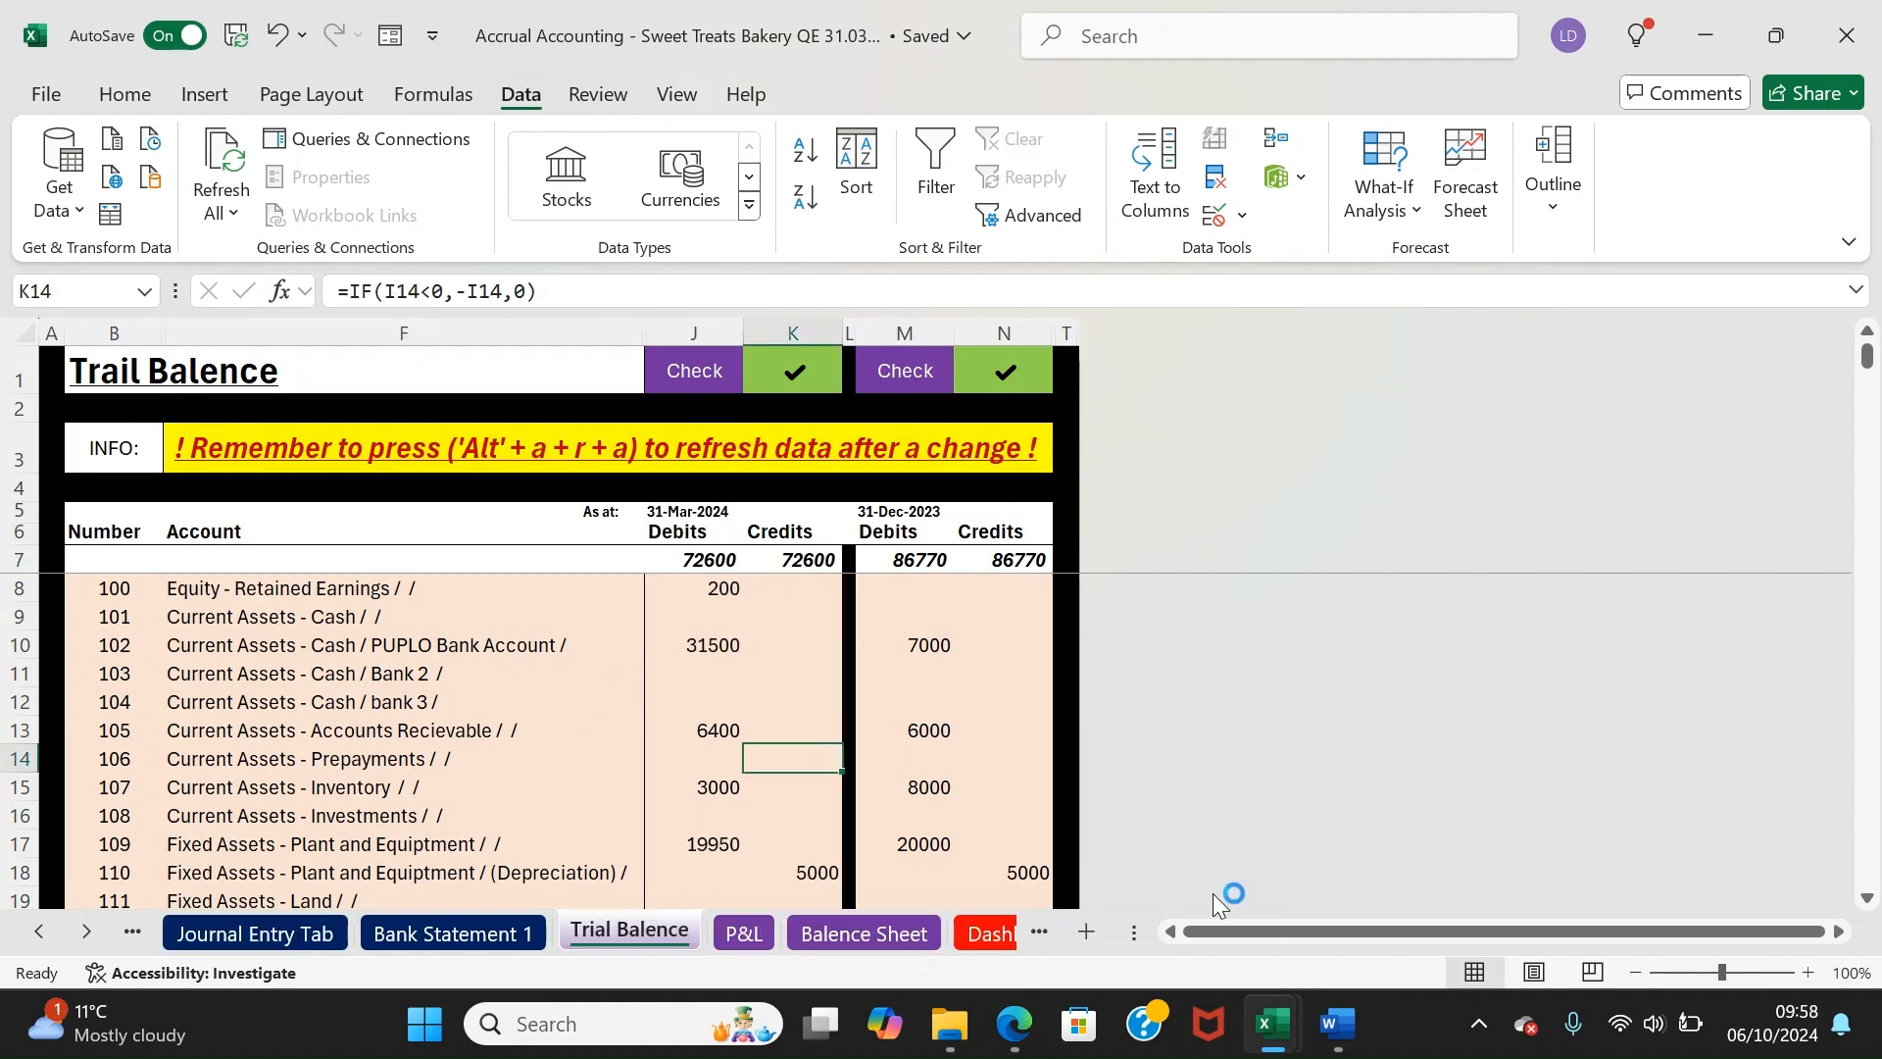
Verify the trial balance check cells show 72600 debits and credits
click(814, 610)
key(Up)
key(Up)
key(Up)
key(Left)
key(Down)
key(Down)
key(Down)
key(Down)
key(Up)
key(Up)
key(Up)
key(Right)
key(Left)
key(Up)
key(Up)
key(Up)
key(Up)
key(Up)
key(Up)
key(Right)
key(Right)
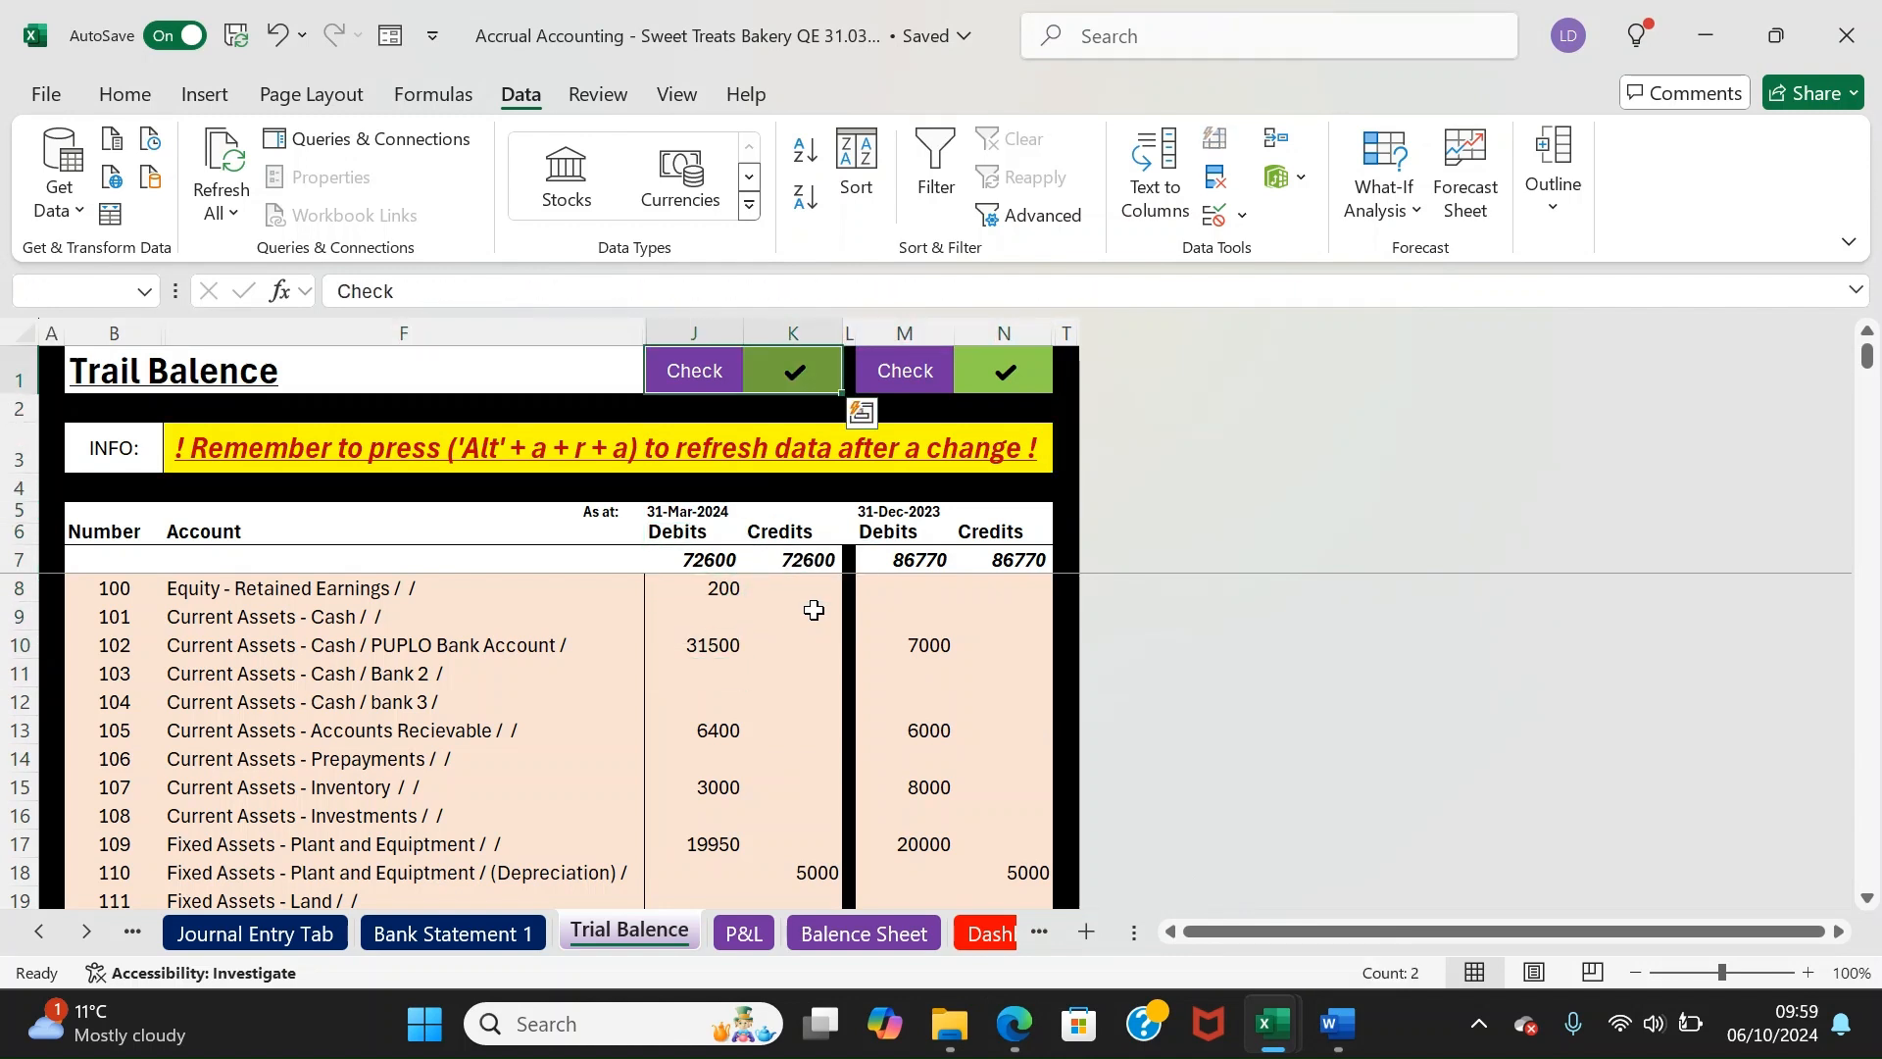
key(Right)
key(Right)
key(Left)
key(Left)
key(Left)
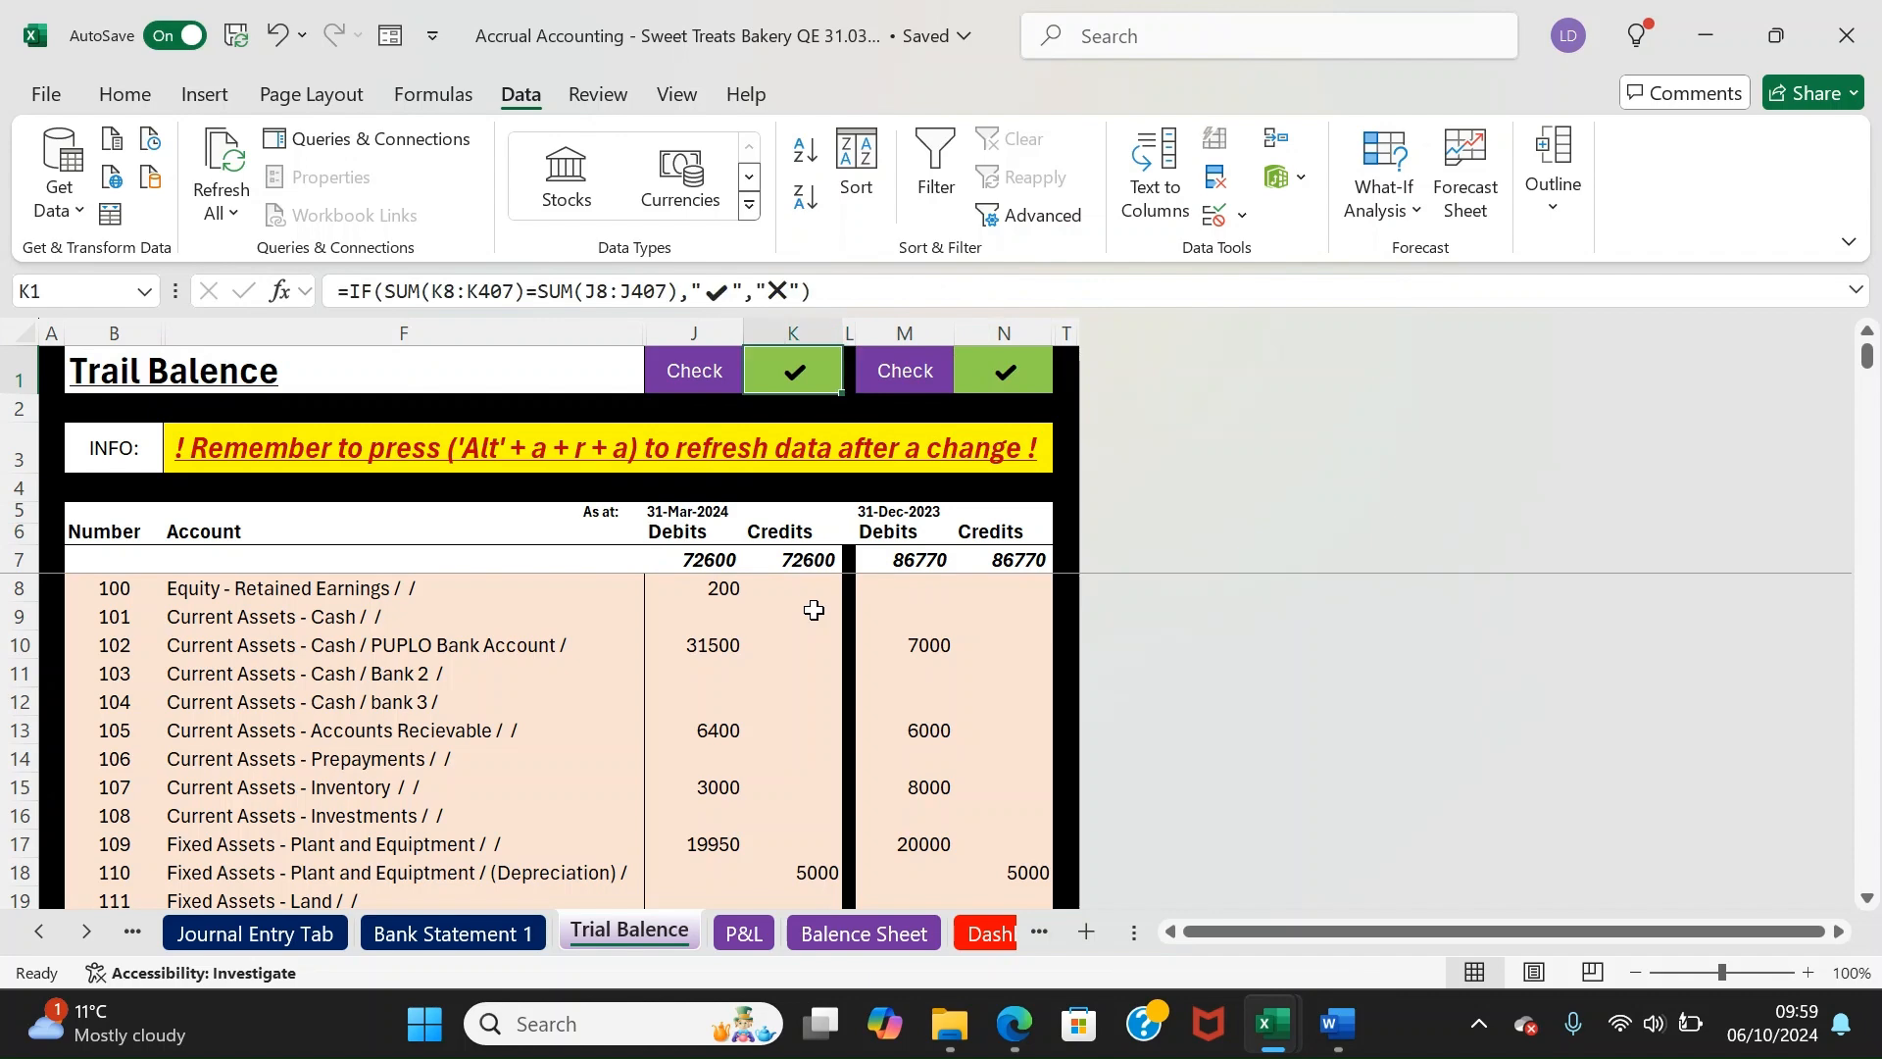
click(743, 933)
Step through the P&L figures from Revenue and gross profit down to EBIT
click(492, 645)
key(Up)
key(Up)
key(Up)
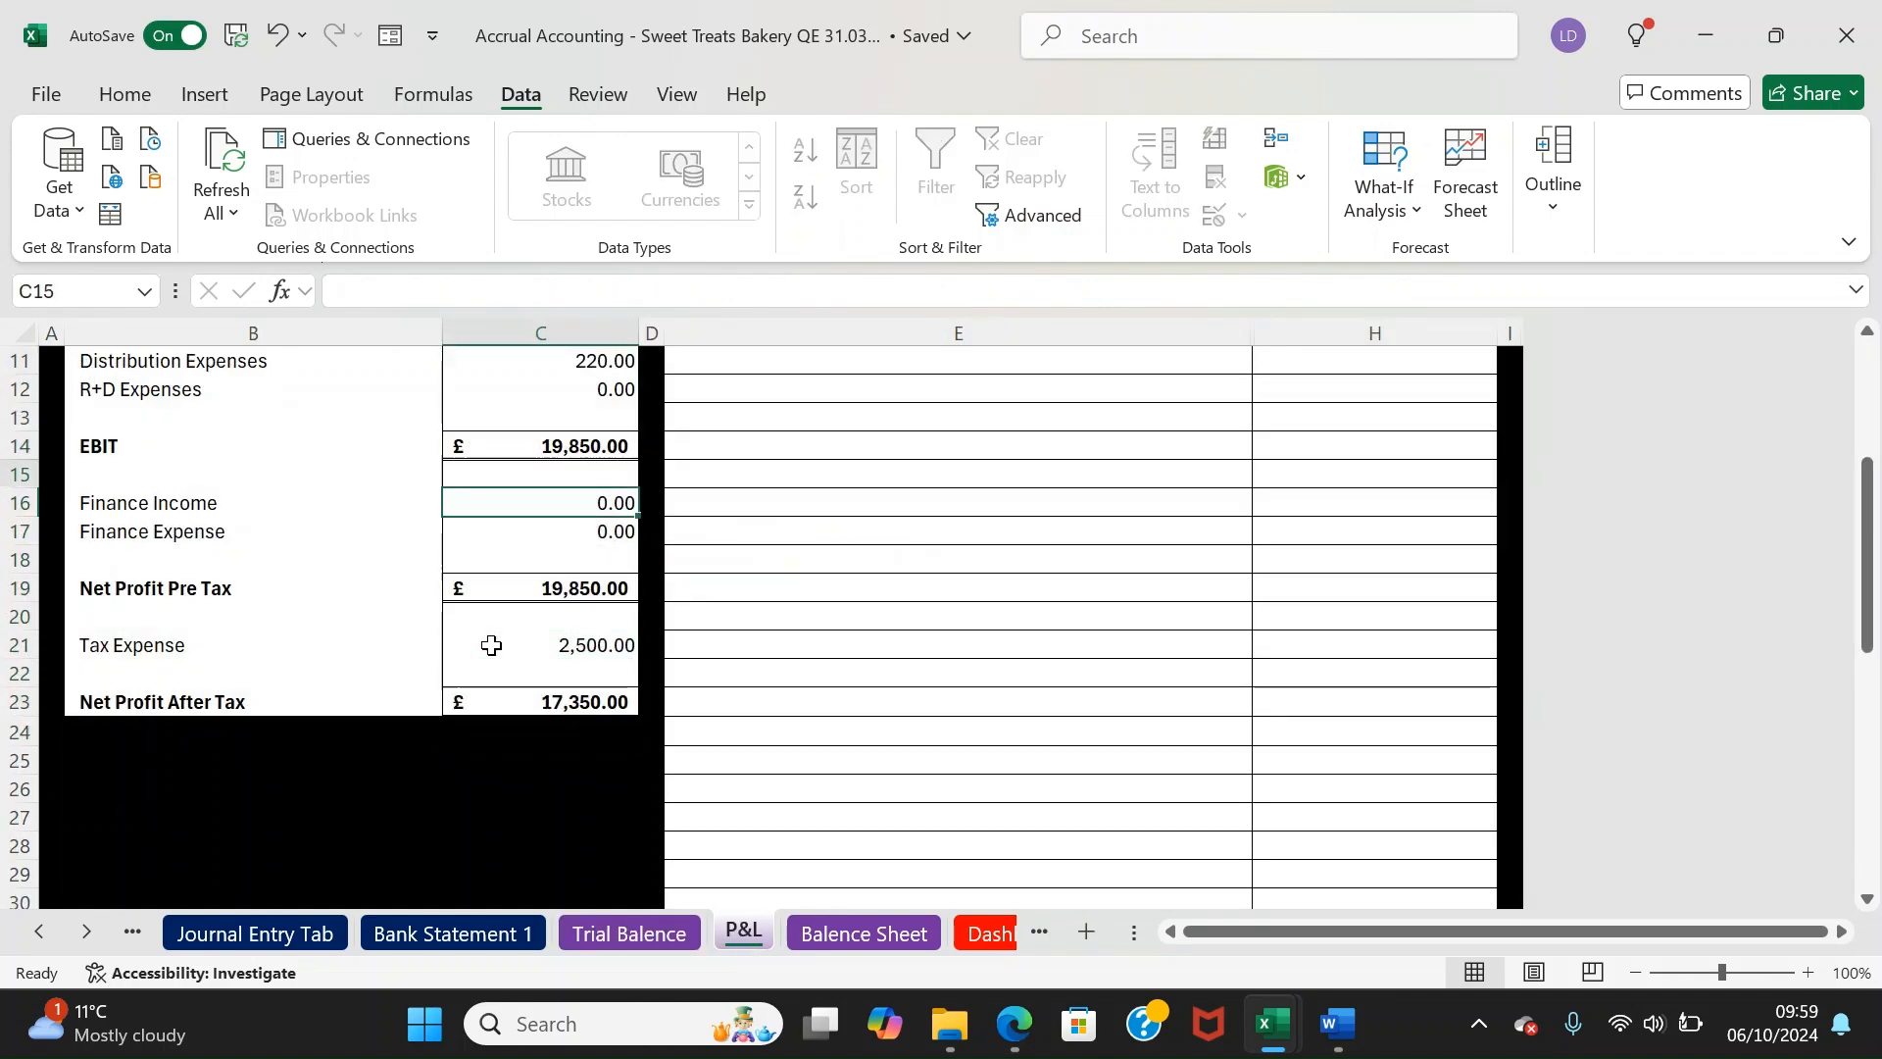
key(Up)
key(Up)
key(Up)
key(Up)
key(Up)
key(Up)
key(Up)
key(Up)
key(Up)
key(Up)
key(Up)
key(Up)
key(Up)
key(Up)
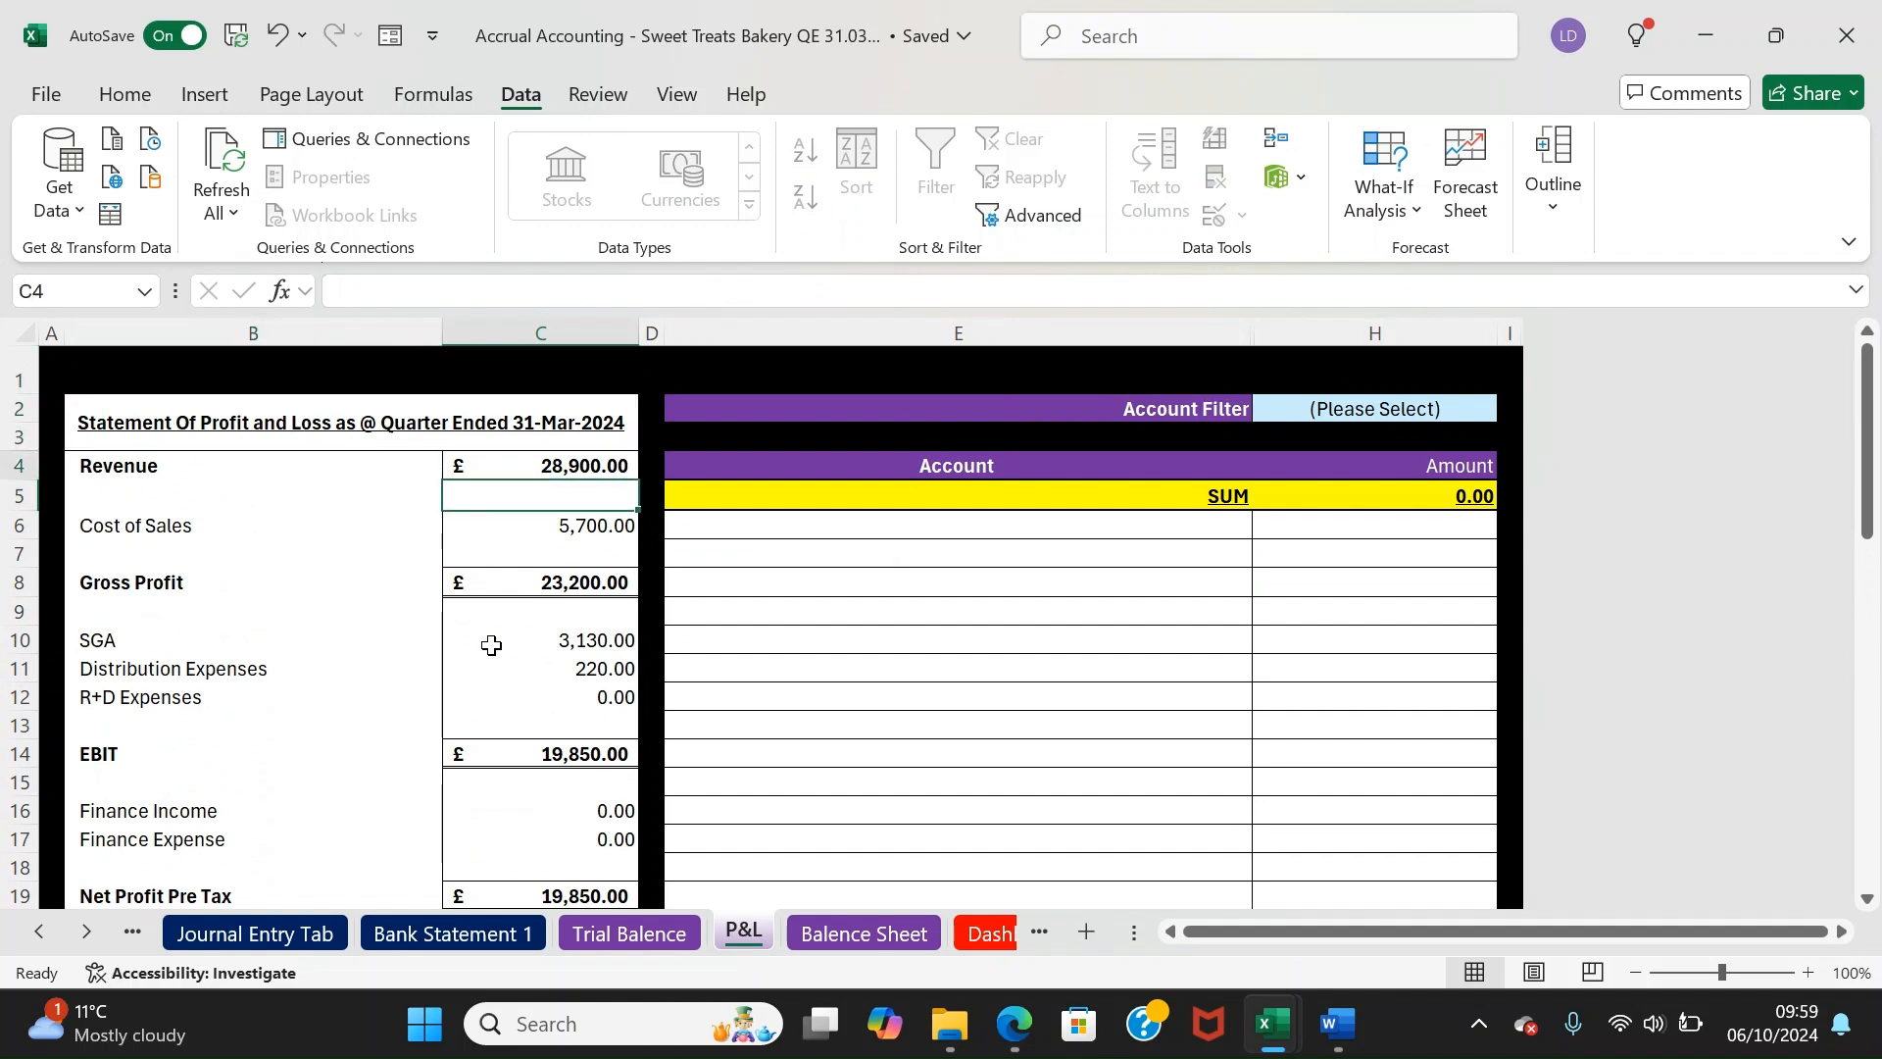
key(Down)
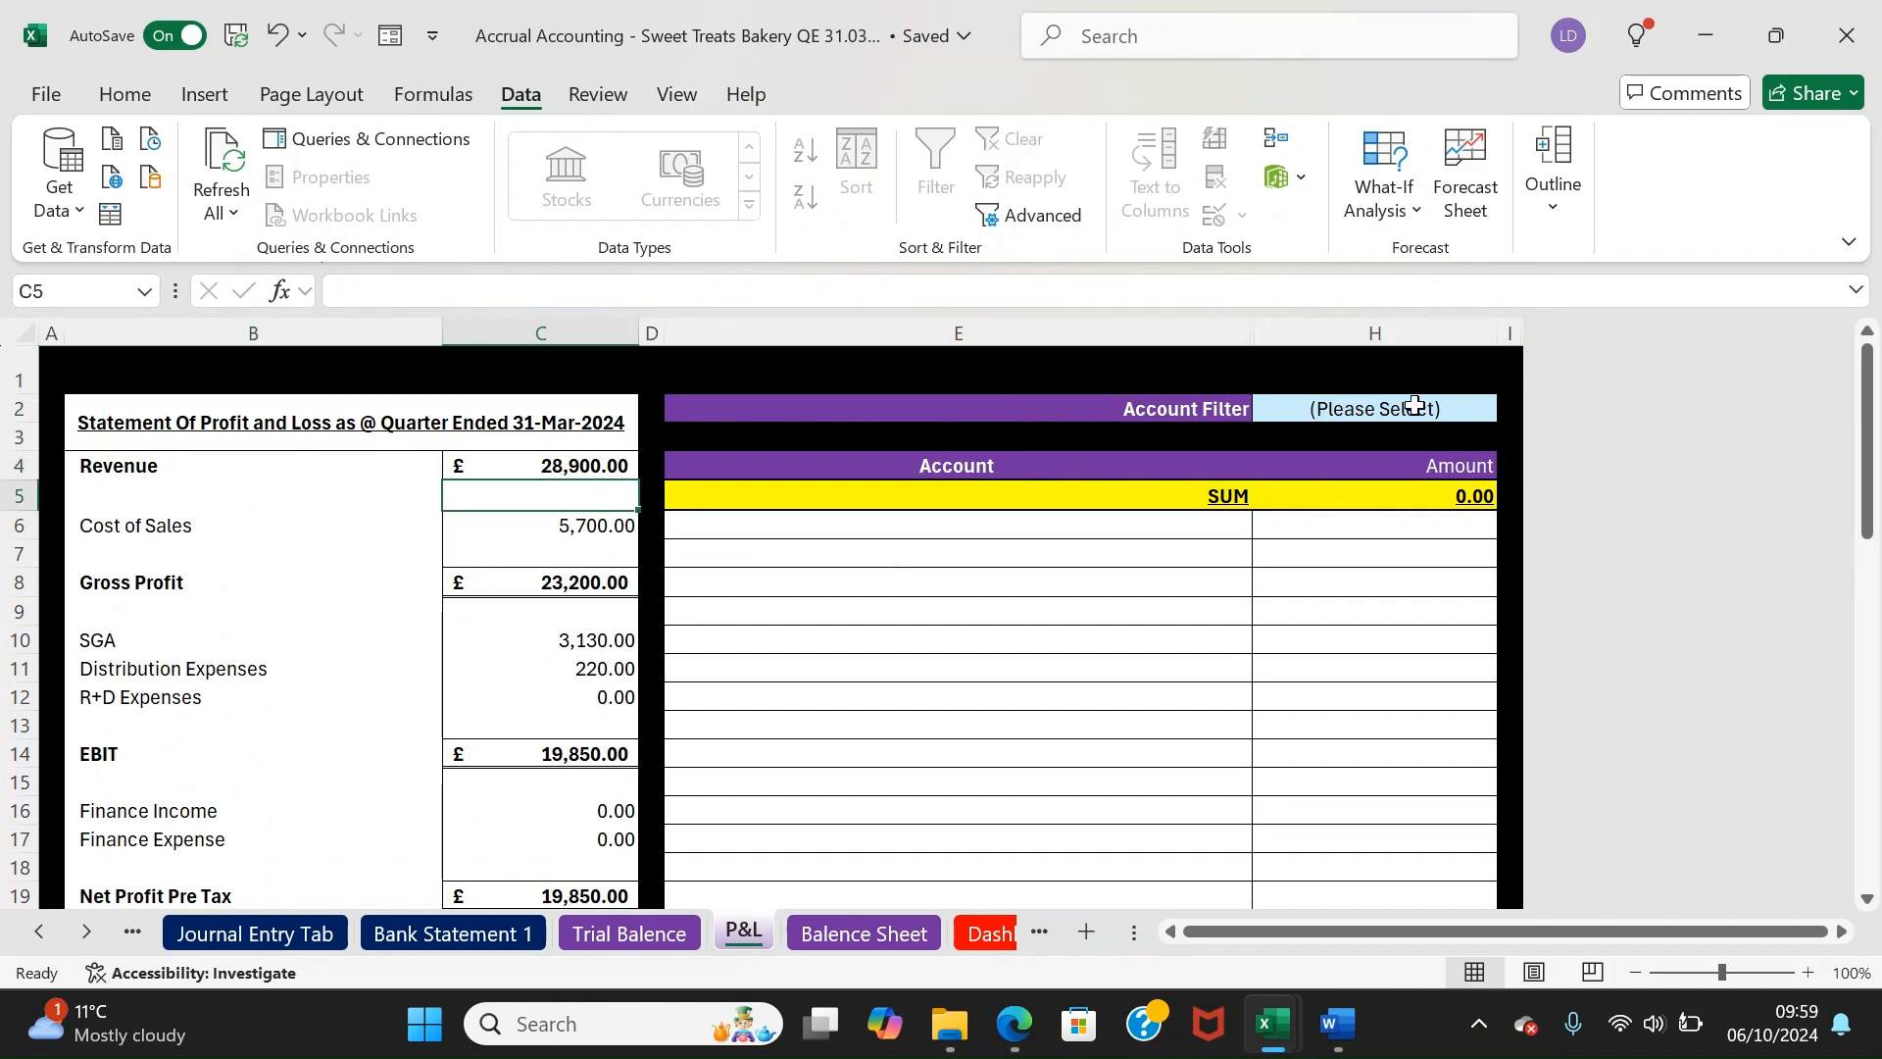
click(227, 464)
key(Right)
key(Right)
key(Down)
key(Left)
key(Down)
key(Down)
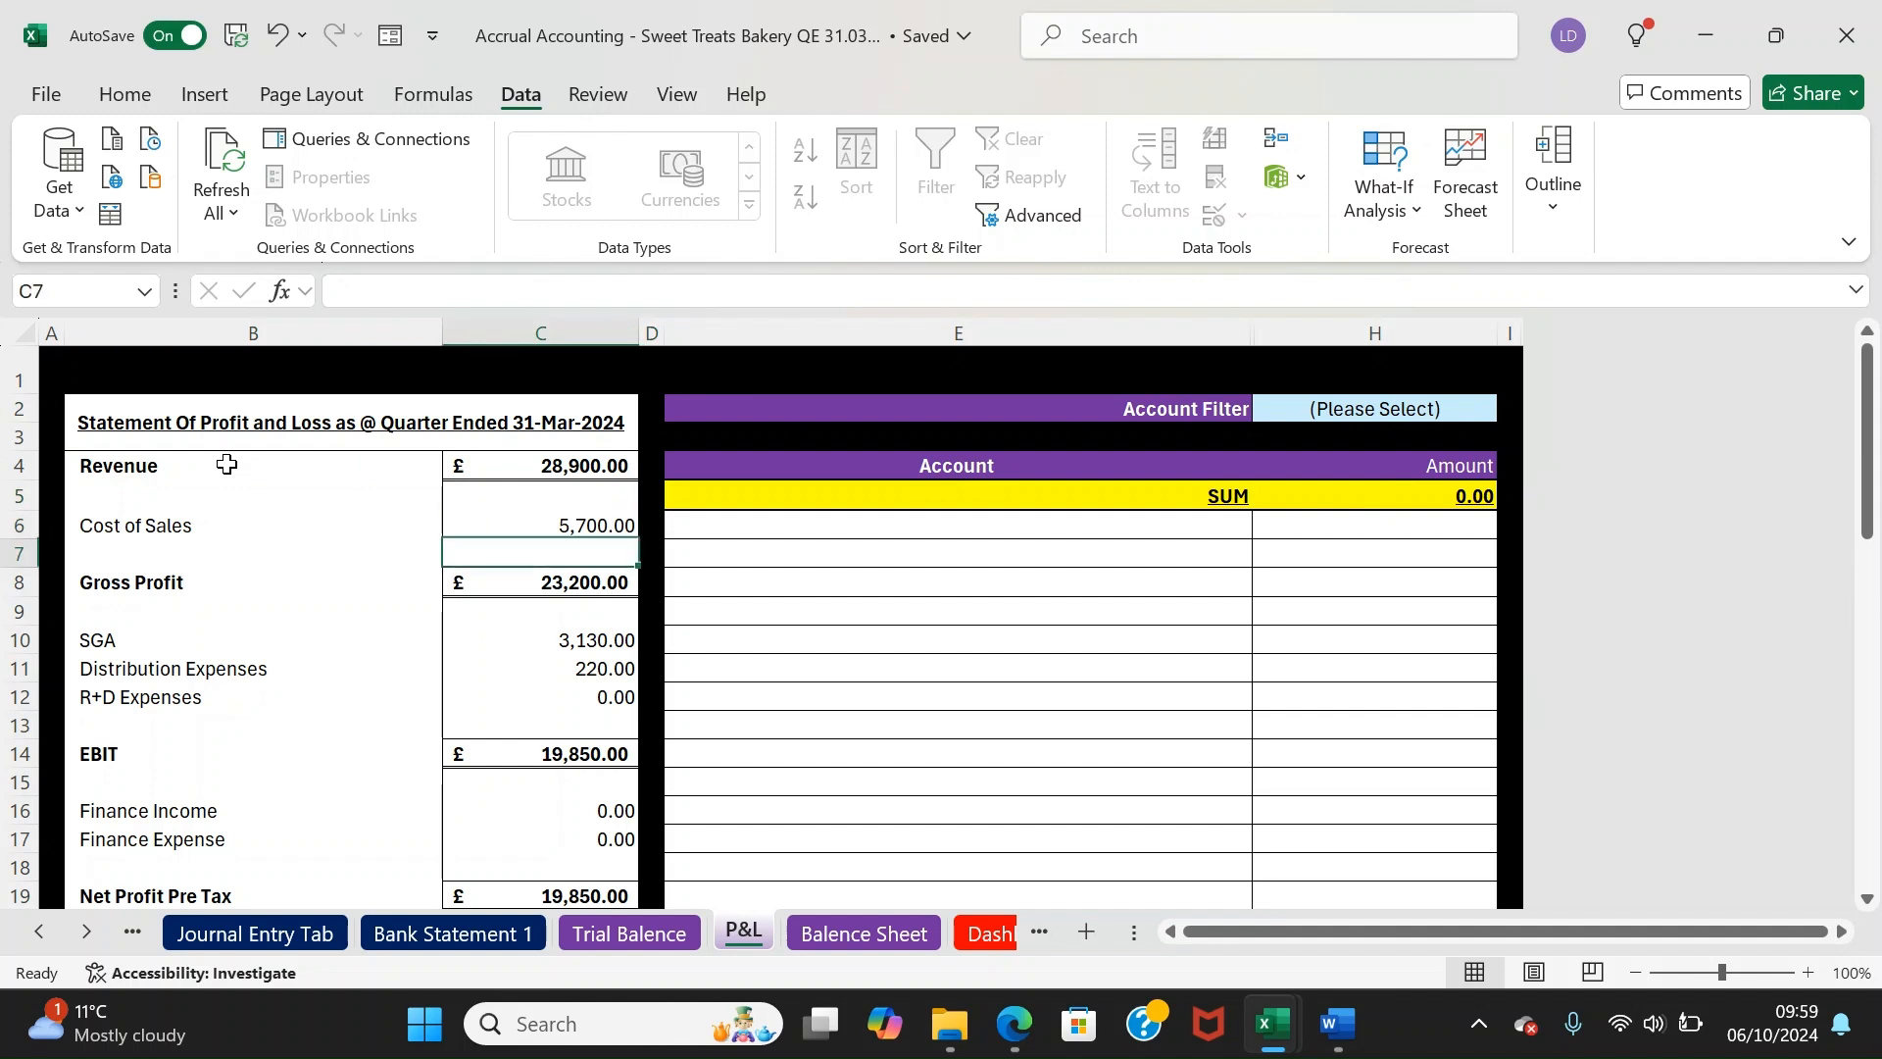
key(Down)
key(Down)
key(Down)
key(Down)
key(Down)
key(Down)
key(Down)
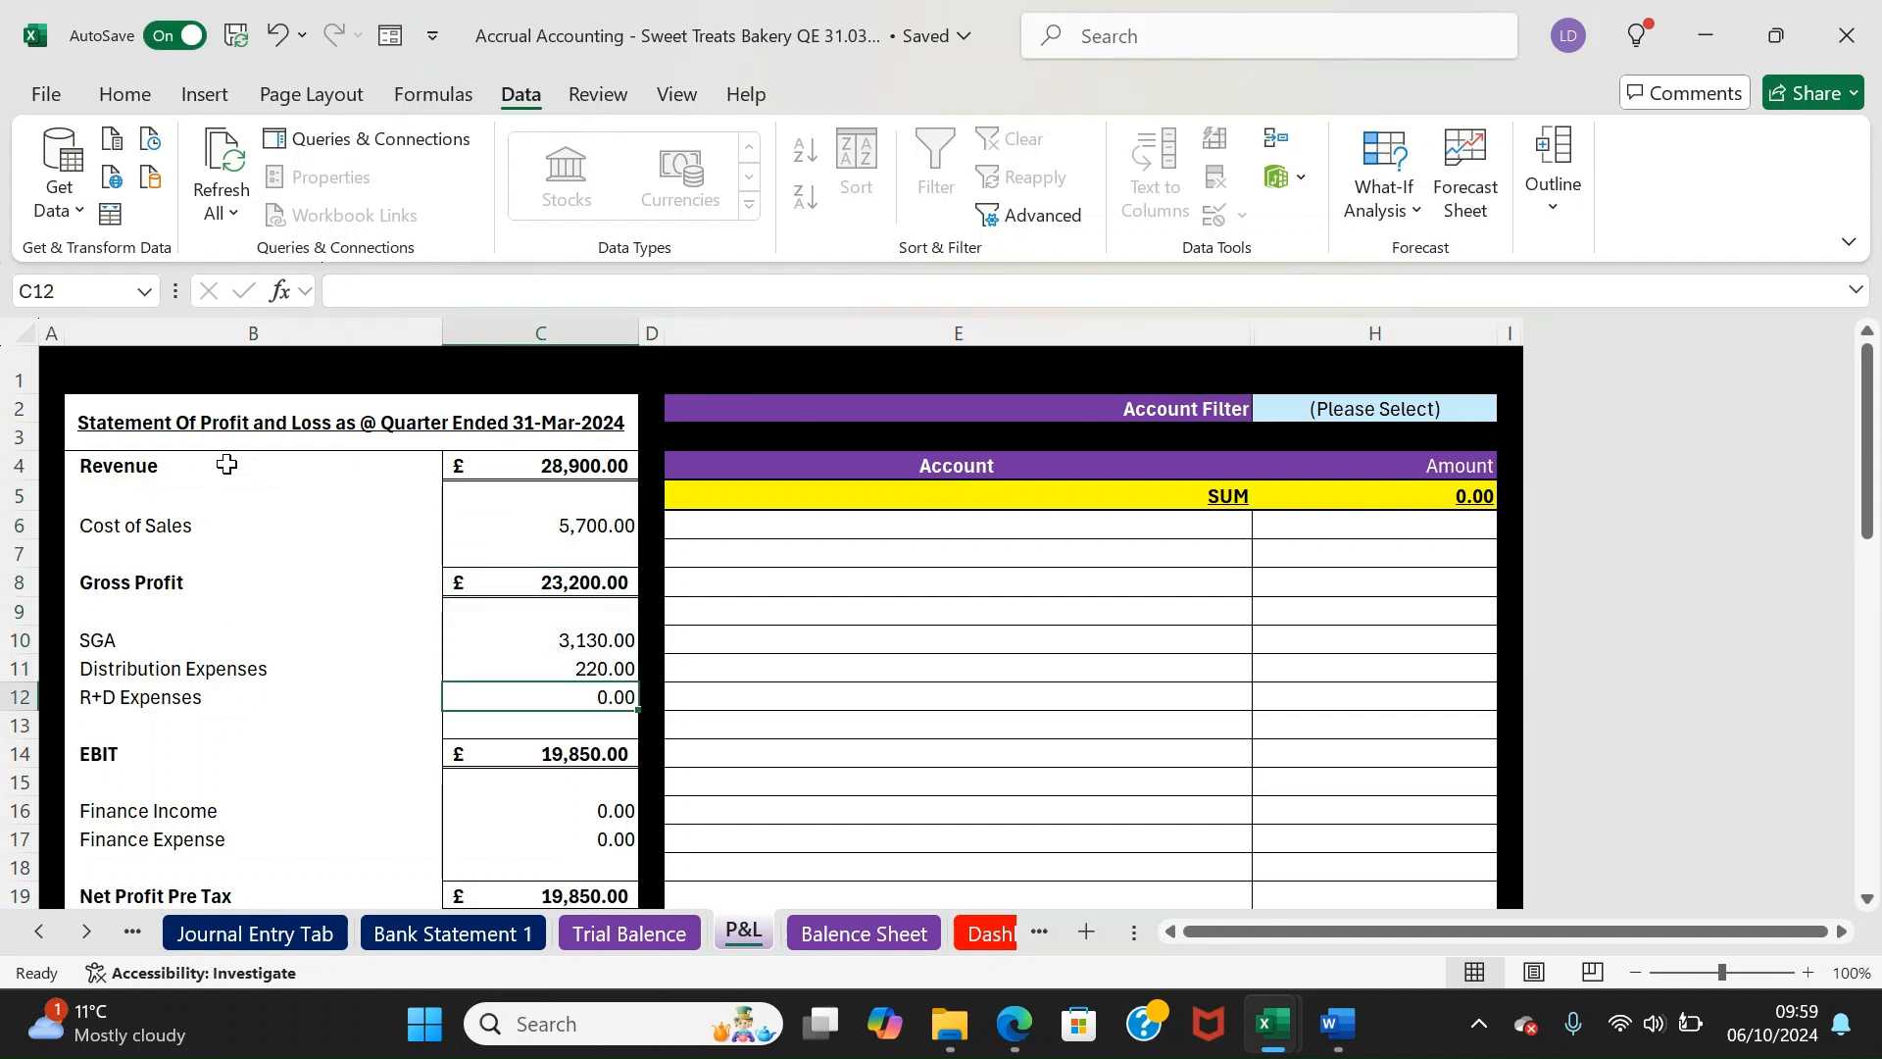
key(Down)
key(Down)
key(Down)
key(Down)
key(Down)
key(Down)
key(Up)
key(Up)
key(Up)
key(Up)
key(Up)
key(Up)
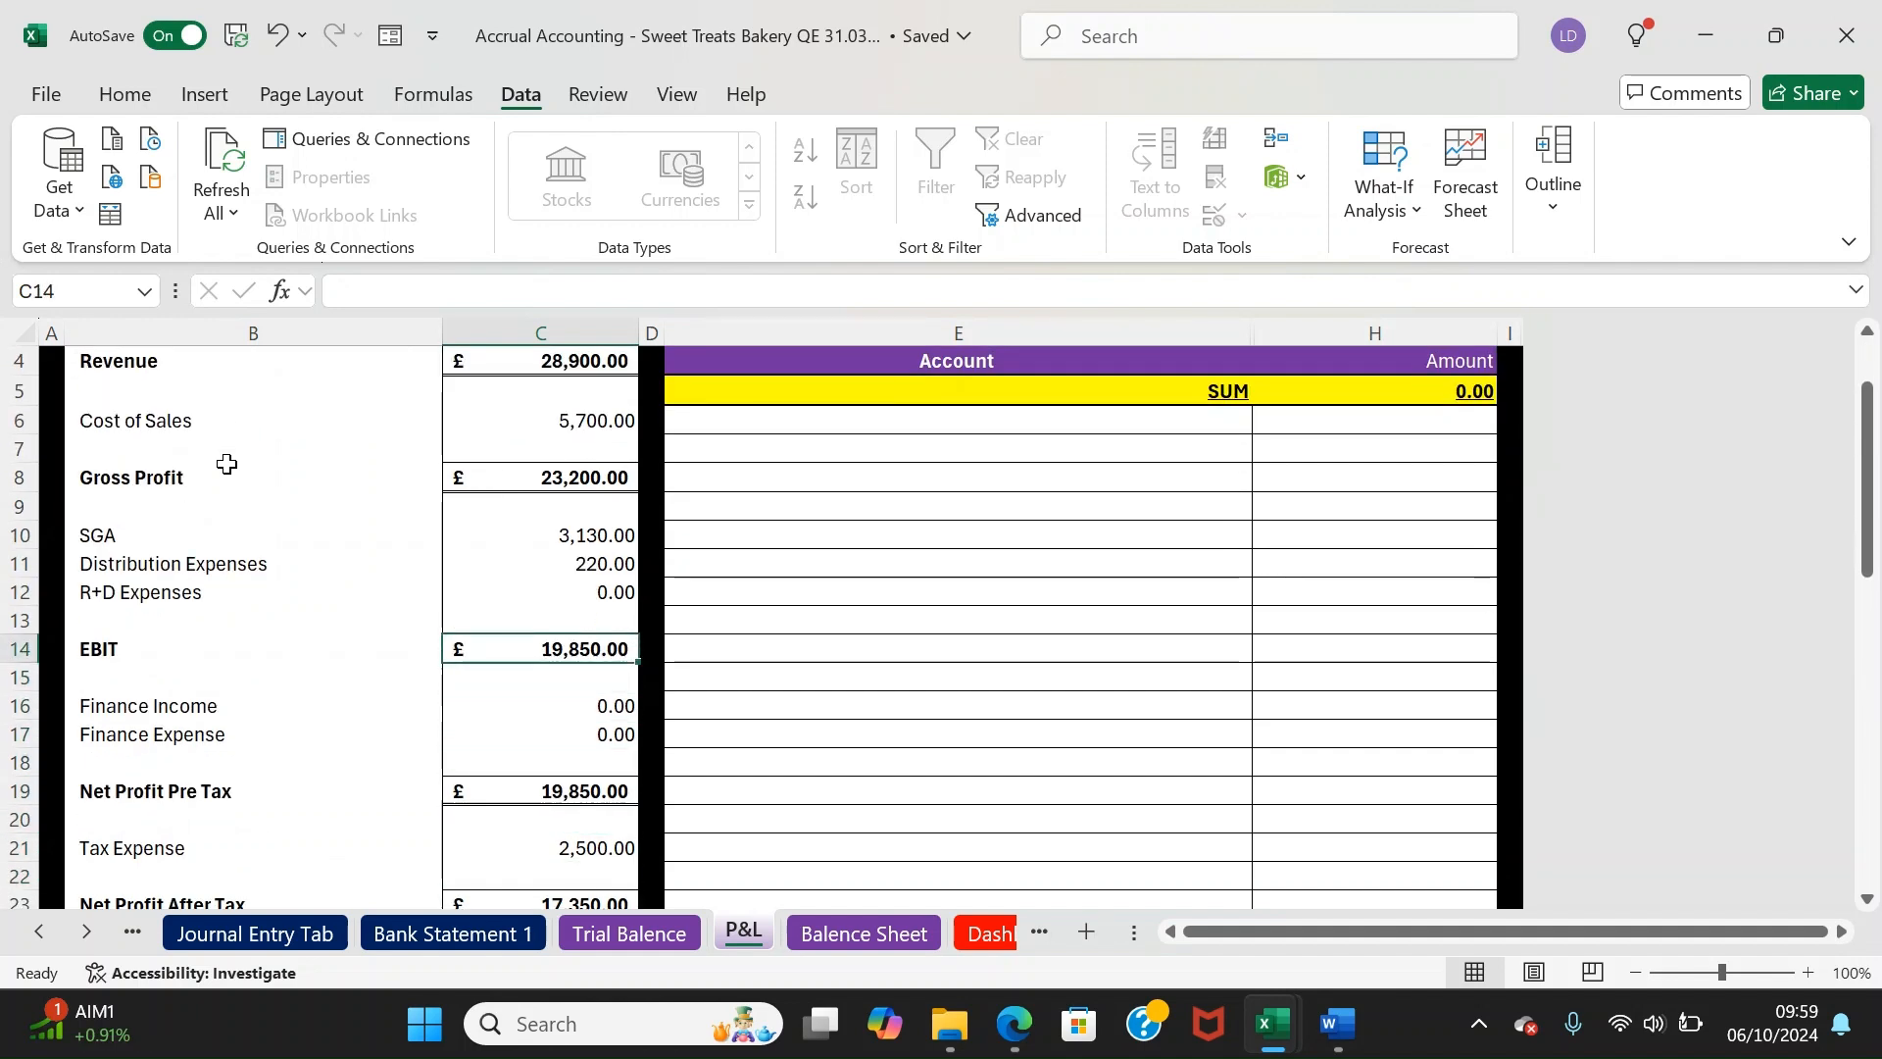
Review the finance income, finance expense and net profit lines below EBIT
key(Down)
key(Down)
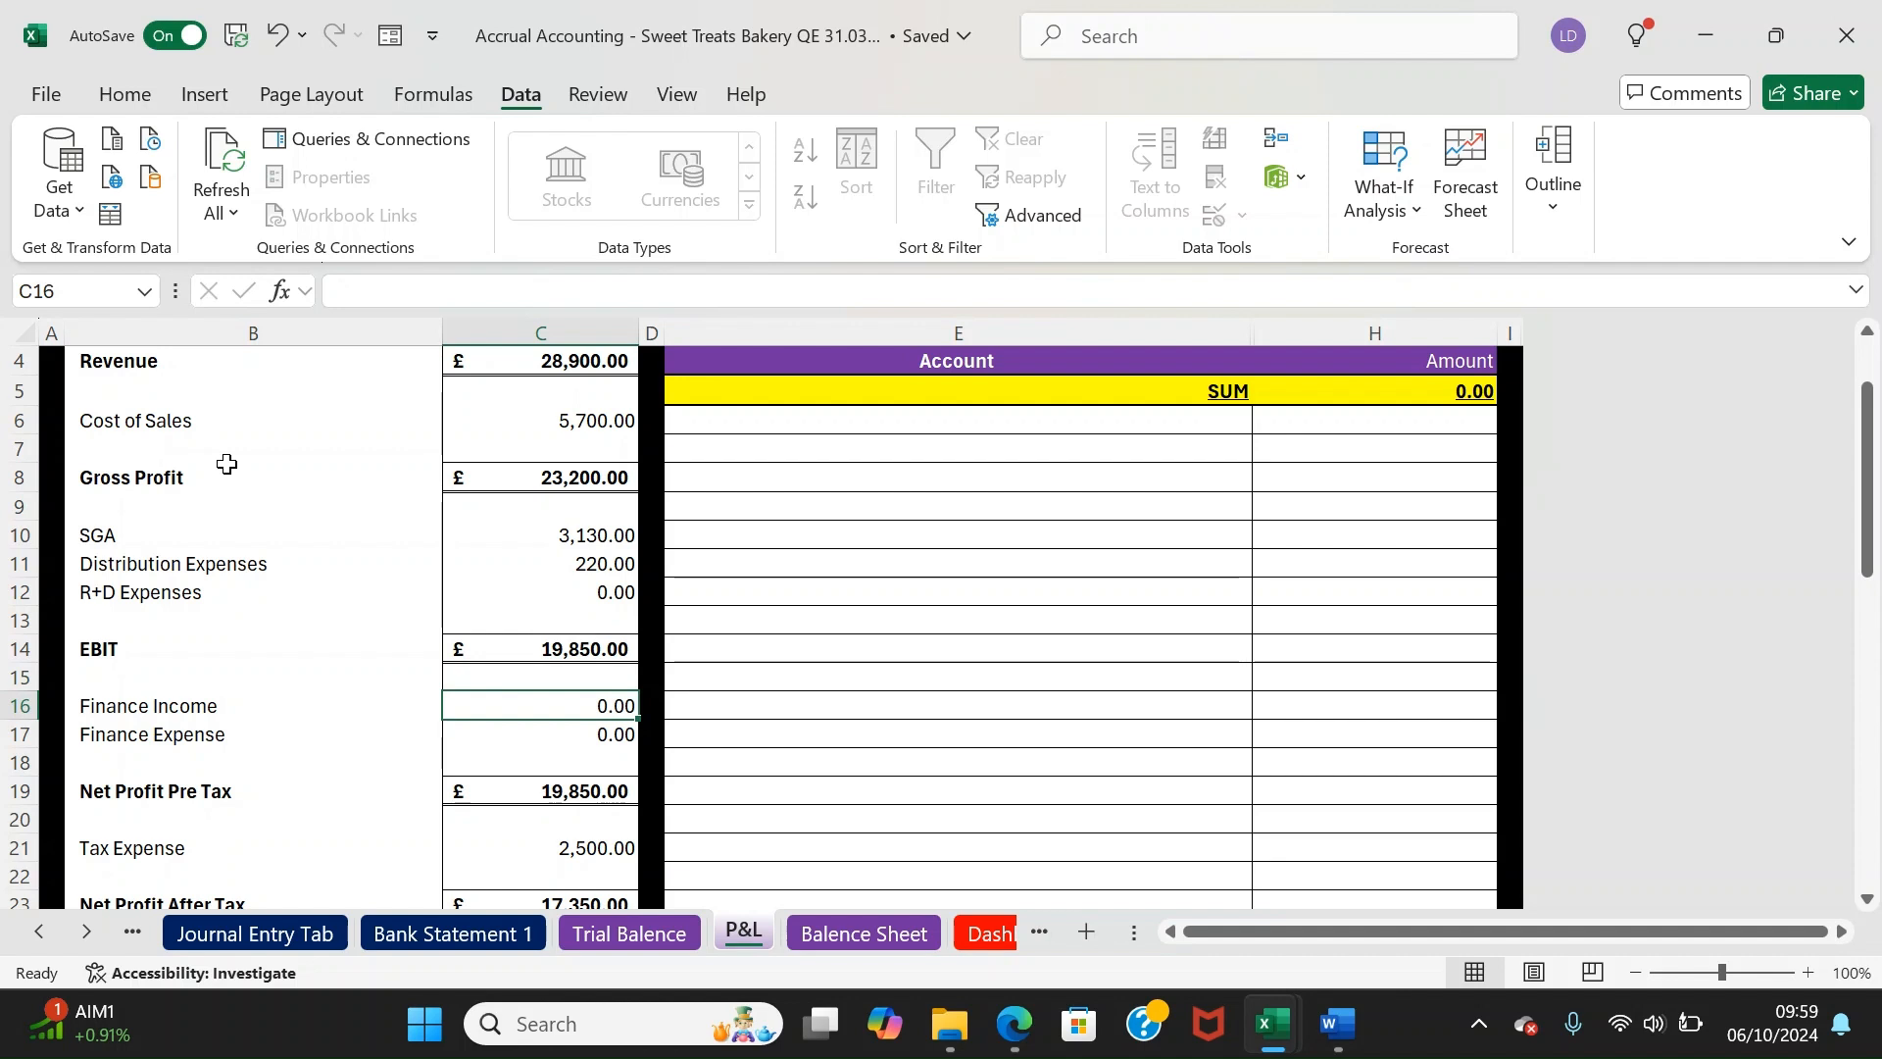
key(Down)
key(Down)
key(Up)
key(Down)
key(Down)
key(Down)
key(Down)
key(Down)
key(Down)
key(Up)
key(Up)
key(Up)
key(Up)
key(Down)
key(Down)
key(Down)
key(Down)
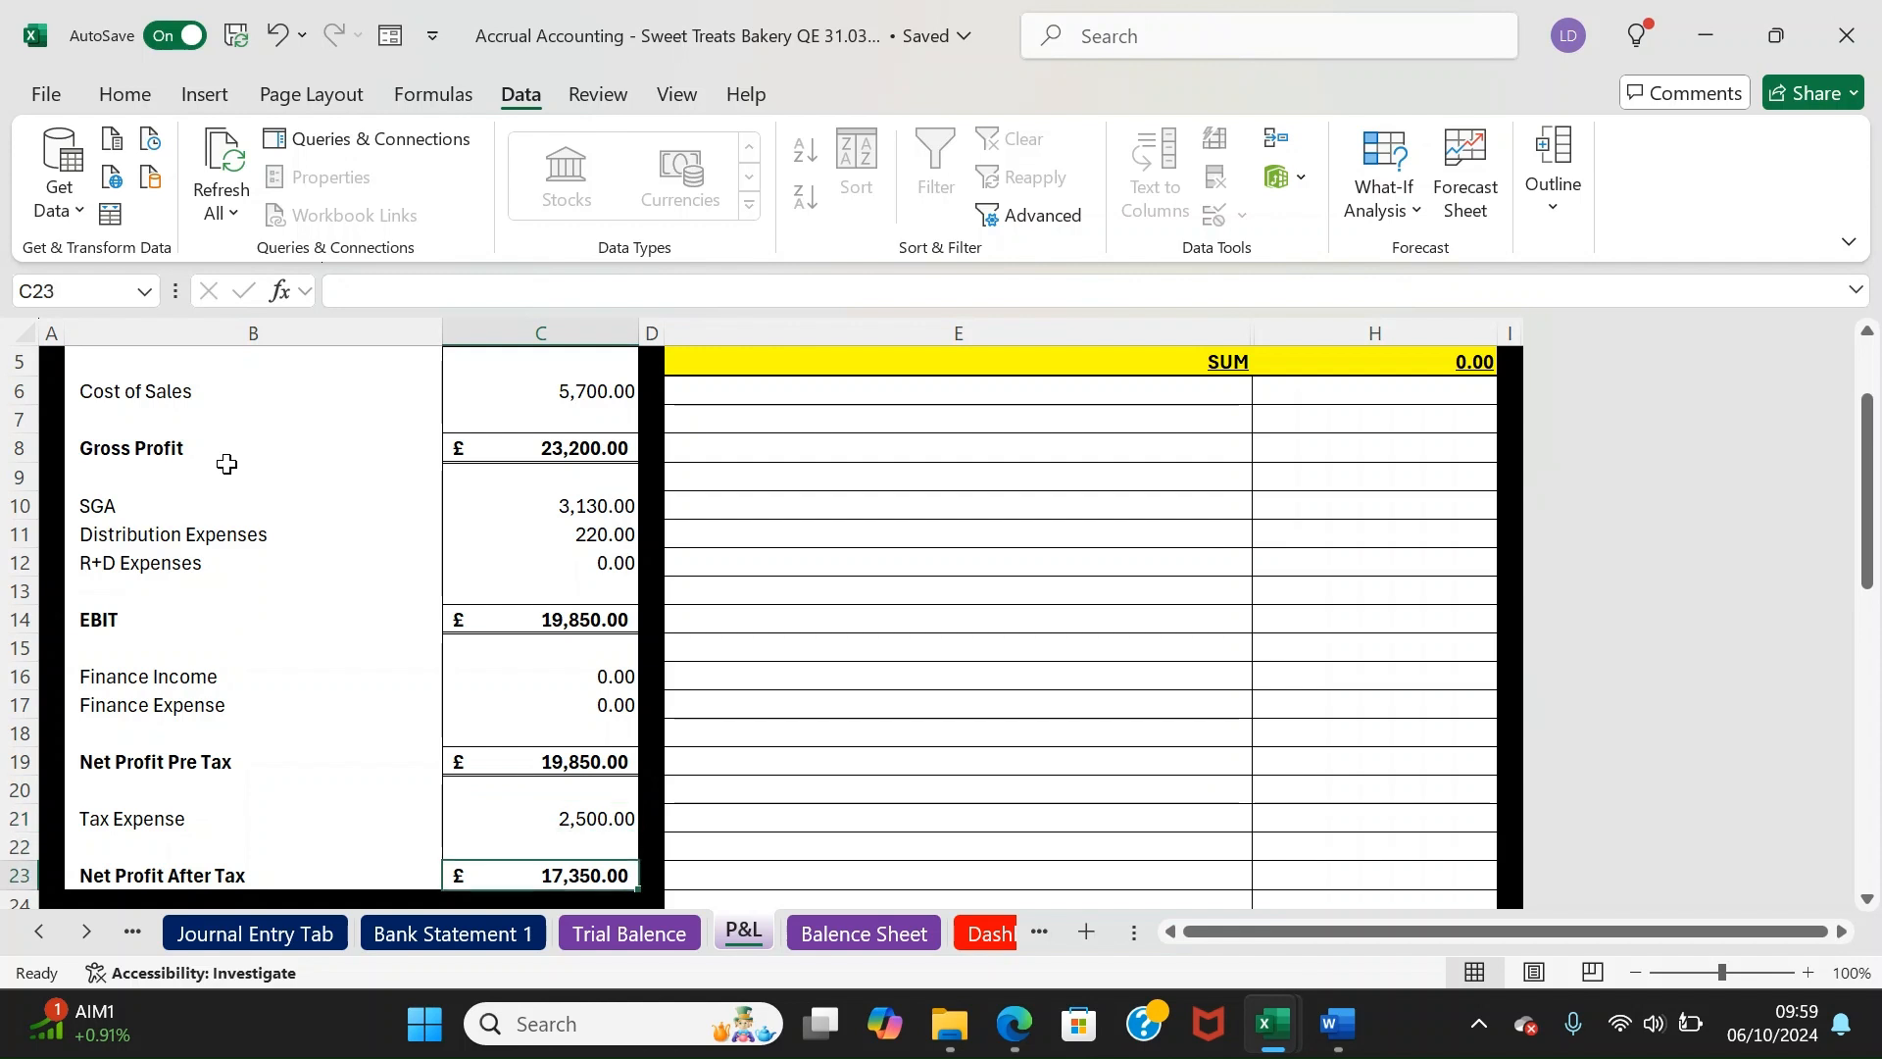
key(Up)
key(Down)
key(Up)
key(Up)
key(Up)
key(Up)
key(Up)
key(Up)
key(Up)
key(Up)
key(Up)
key(Up)
key(Up)
key(Up)
key(Up)
key(Up)
key(Up)
key(Up)
key(Up)
key(Up)
key(Up)
key(Up)
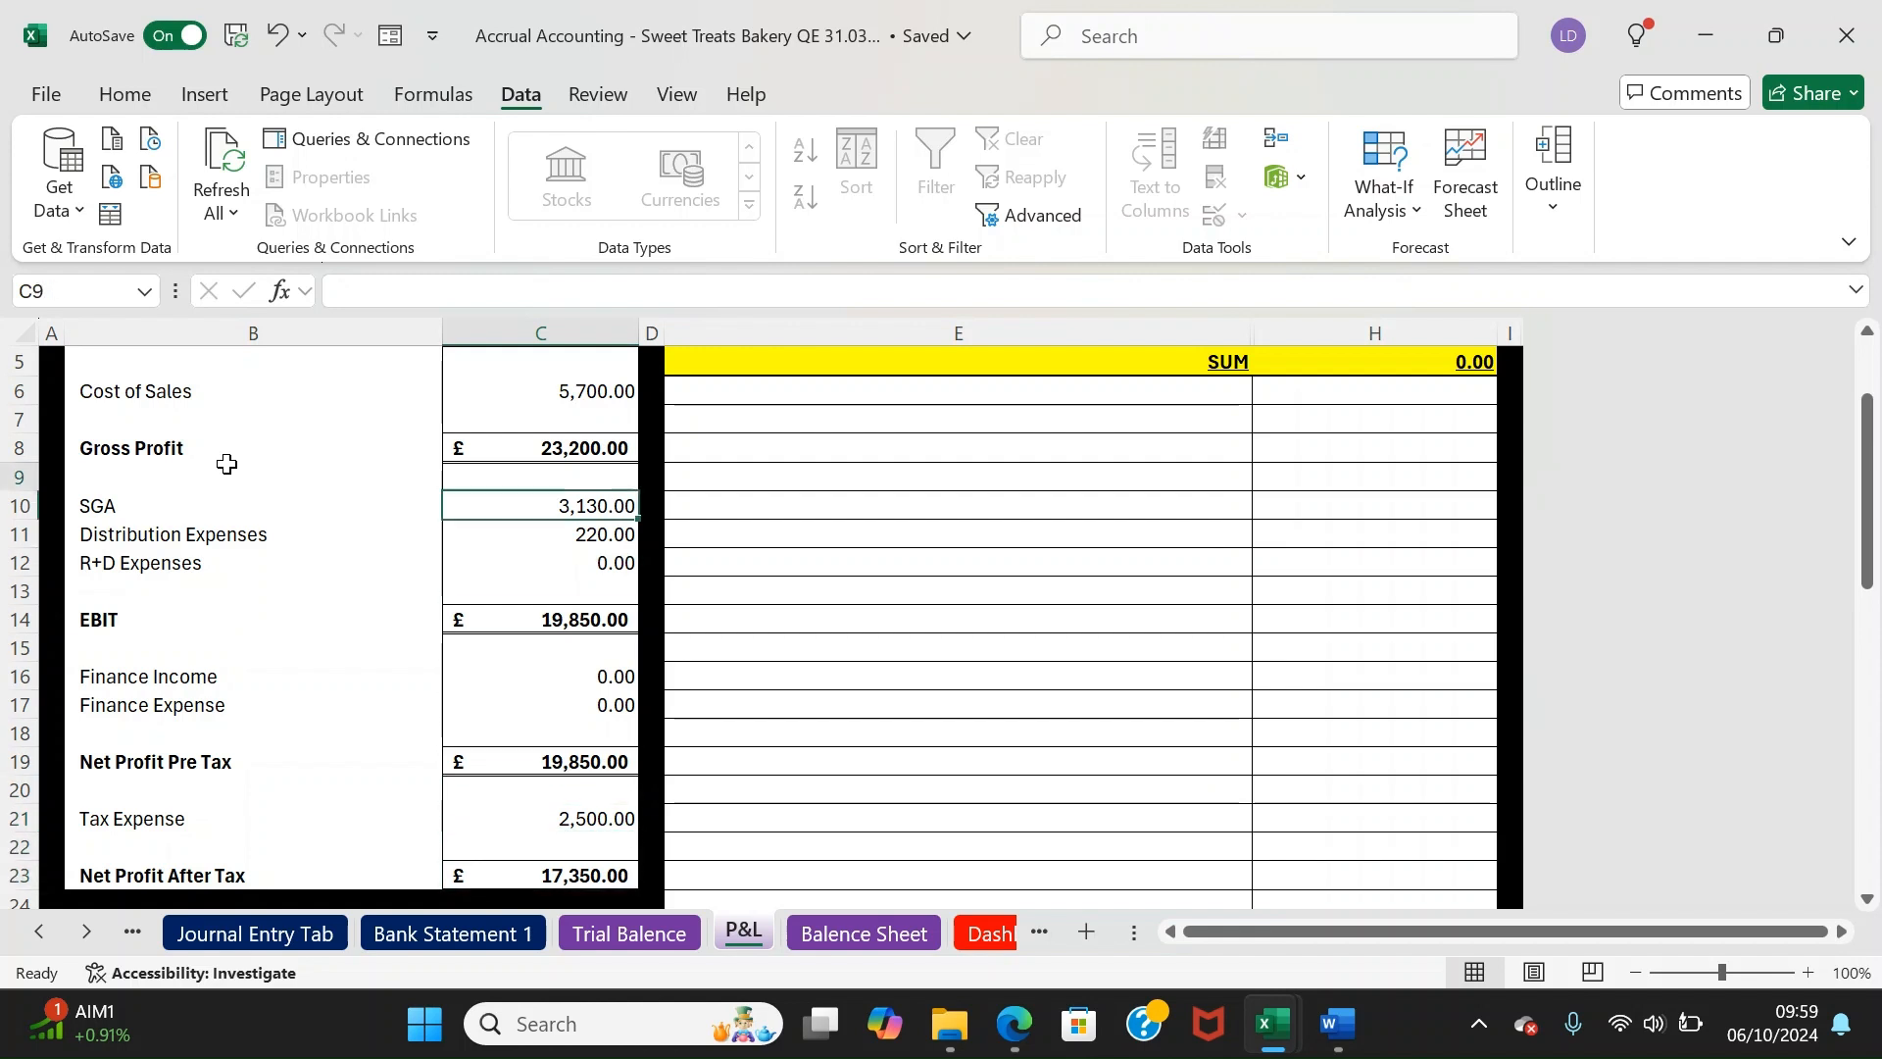
key(Right)
key(Right)
Filter the breakdown to Revenue, check its three revenue accounts, then return to Journal Entry
click(1411, 417)
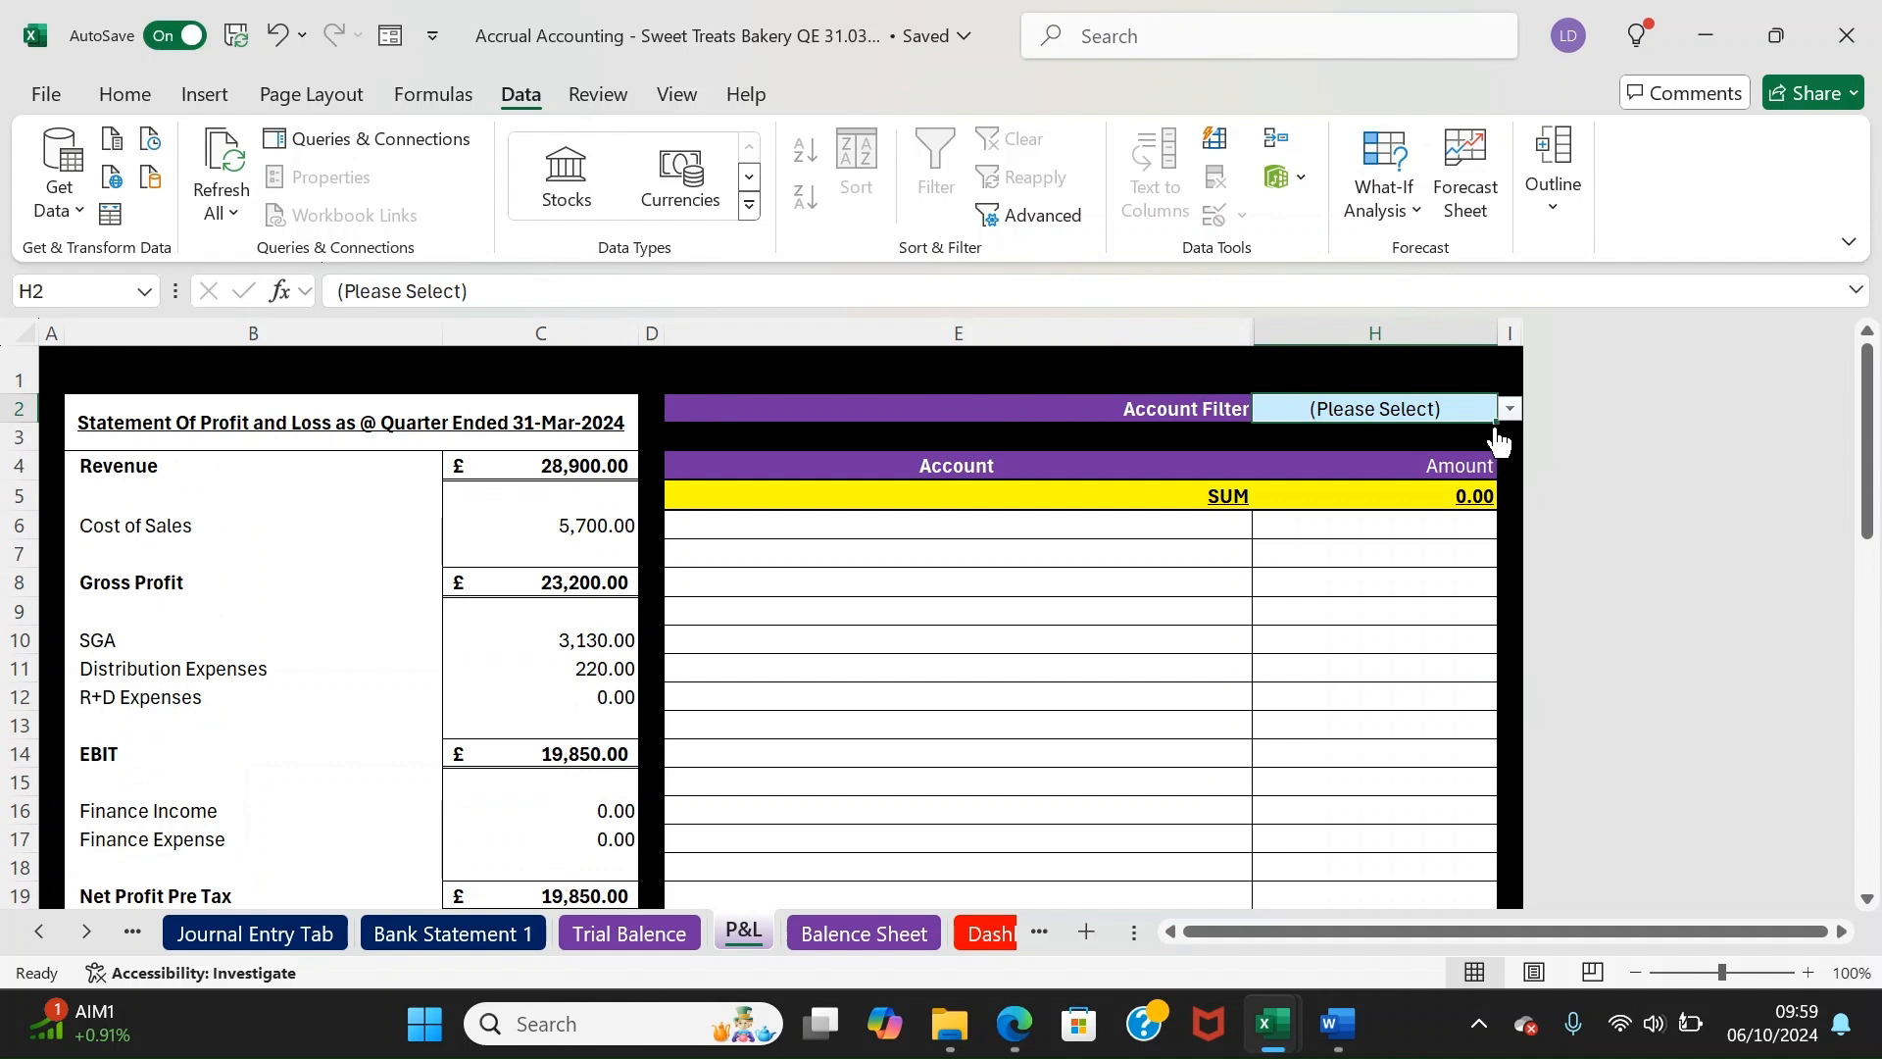
click(1509, 412)
click(1396, 460)
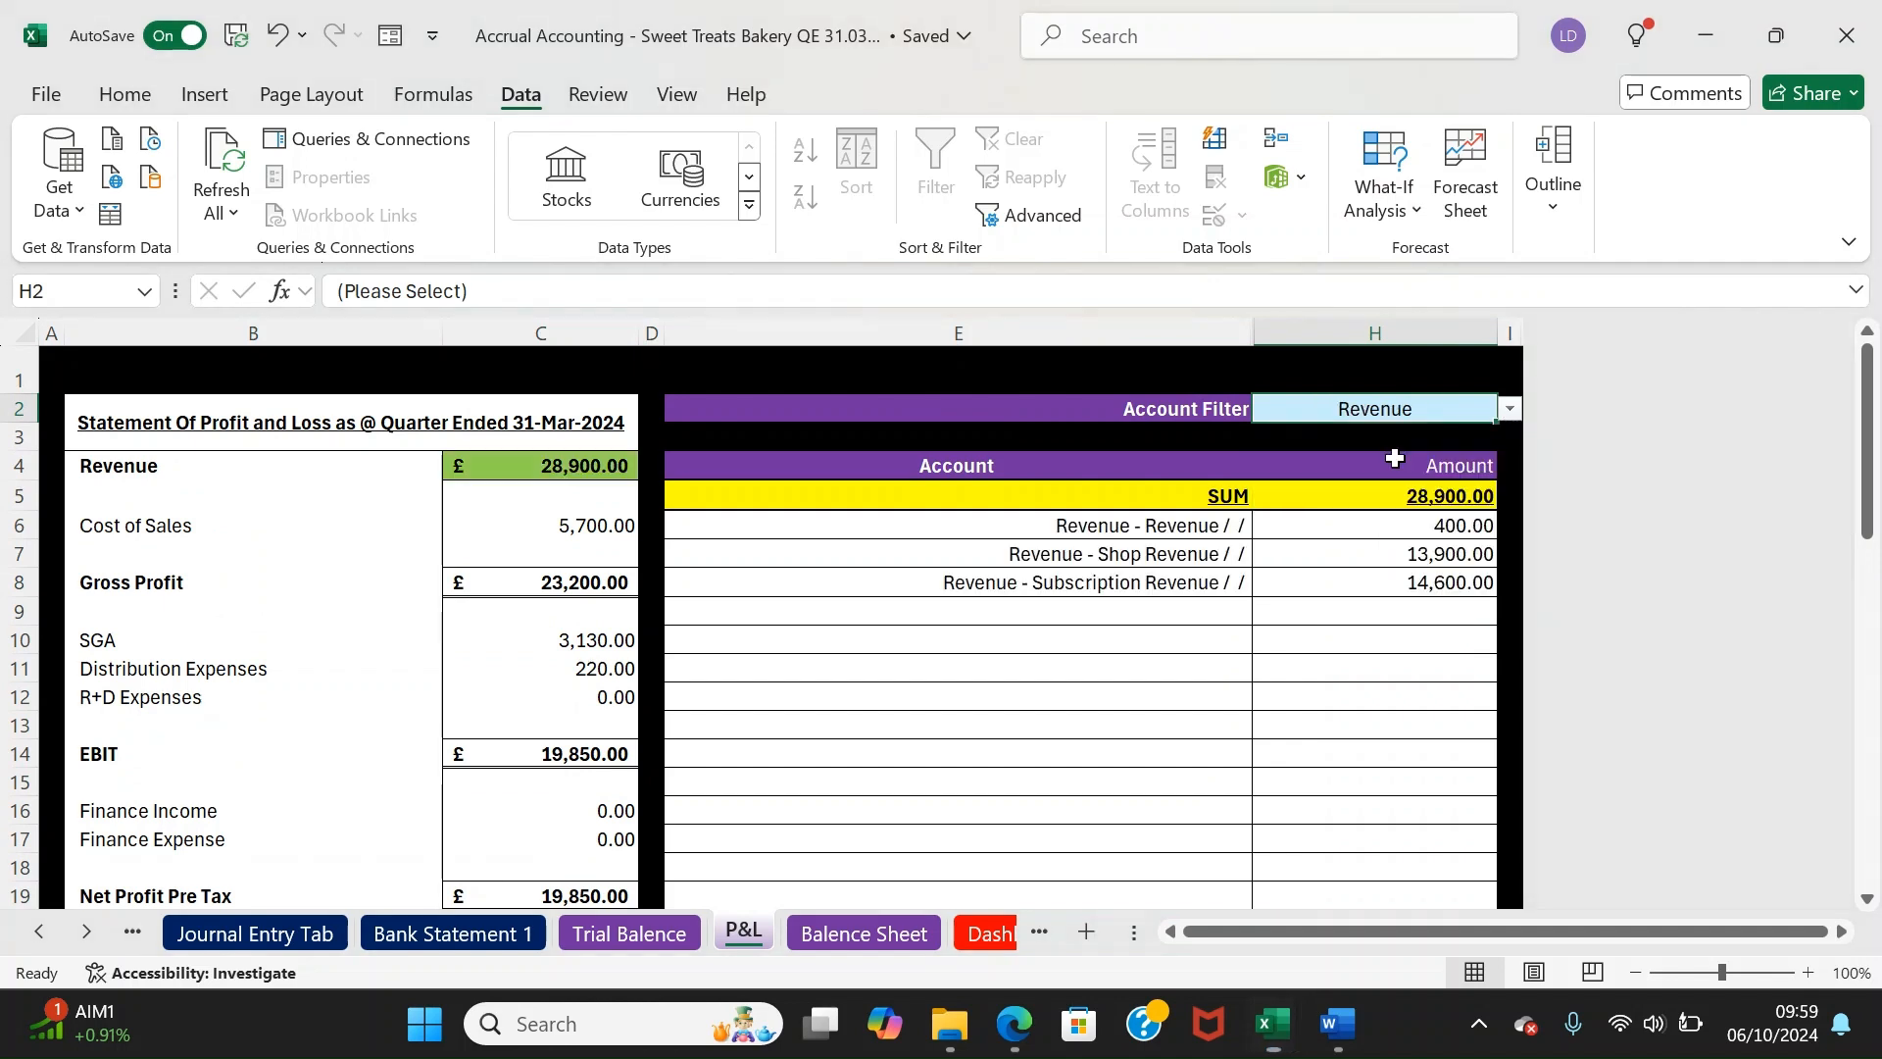
mouse_move(1108, 534)
mouse_down()
mouse_move(1167, 583)
mouse_move(1397, 539)
mouse_move(1400, 557)
mouse_move(1294, 574)
mouse_up()
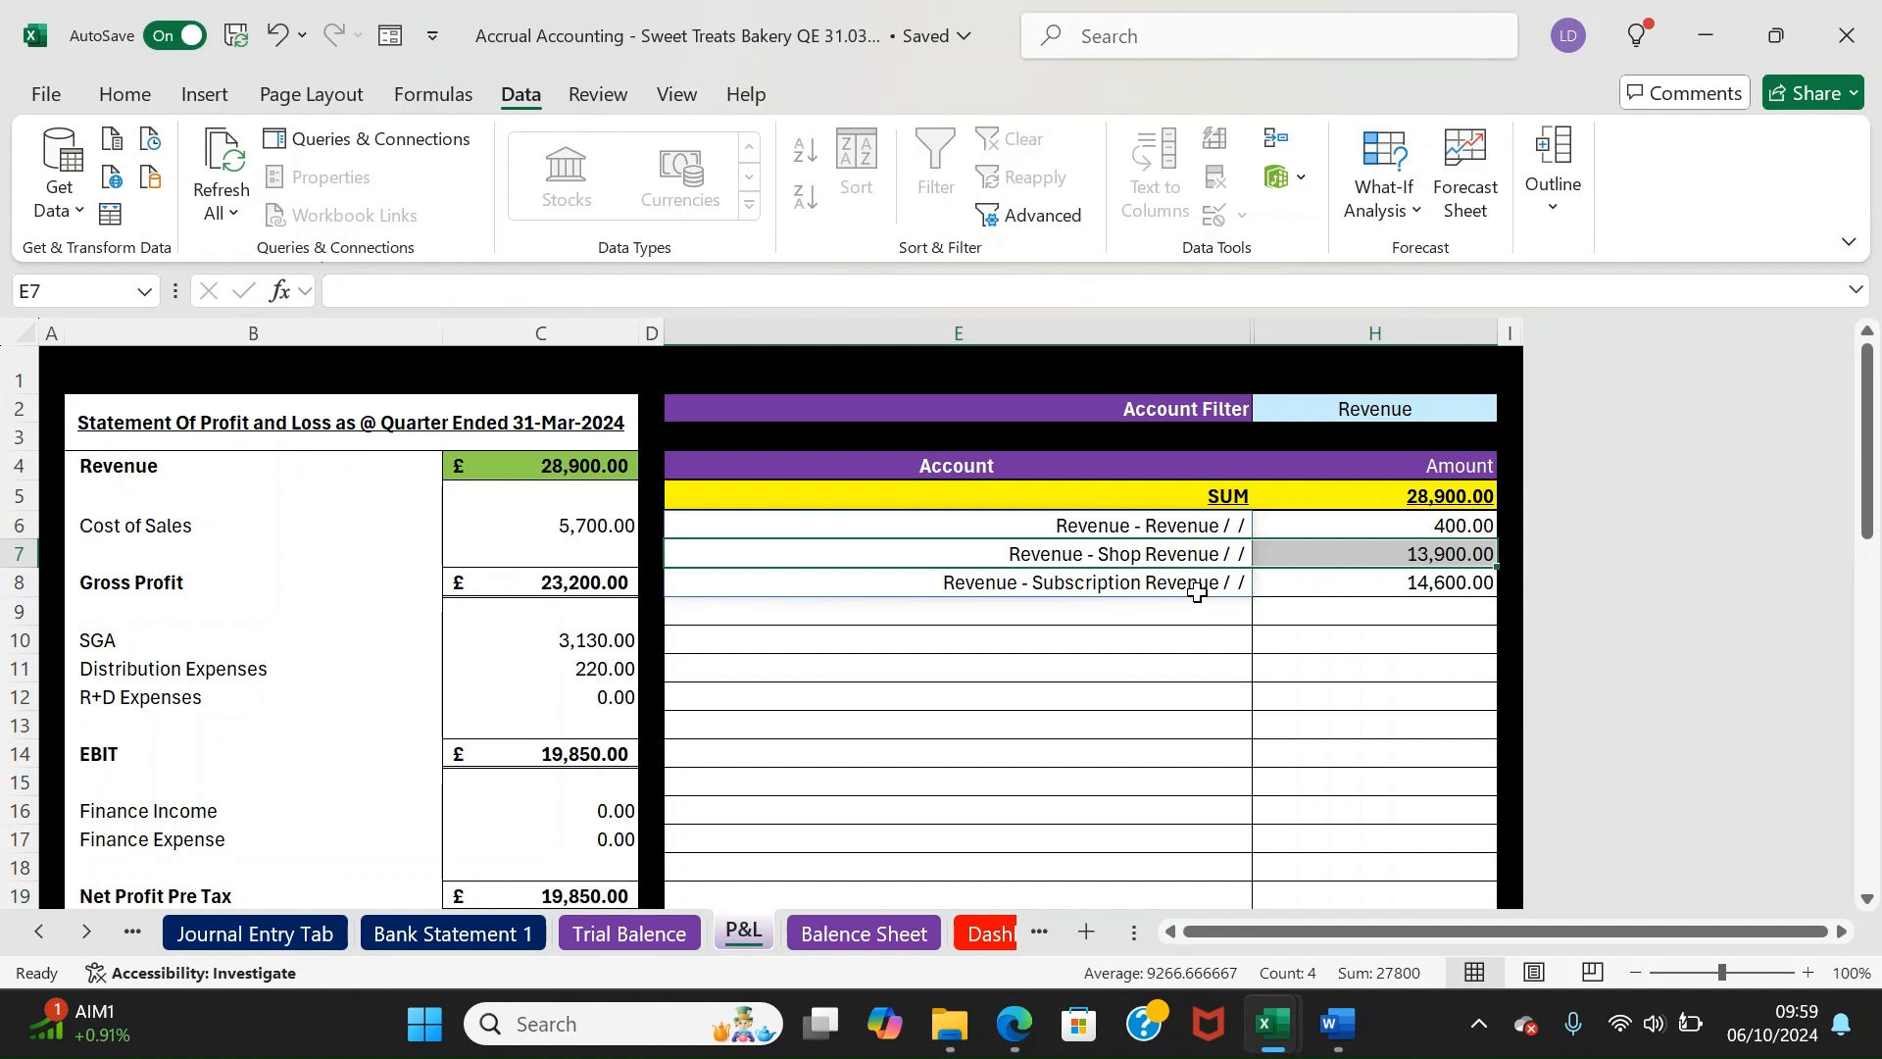
drag(1047, 590, 1324, 594)
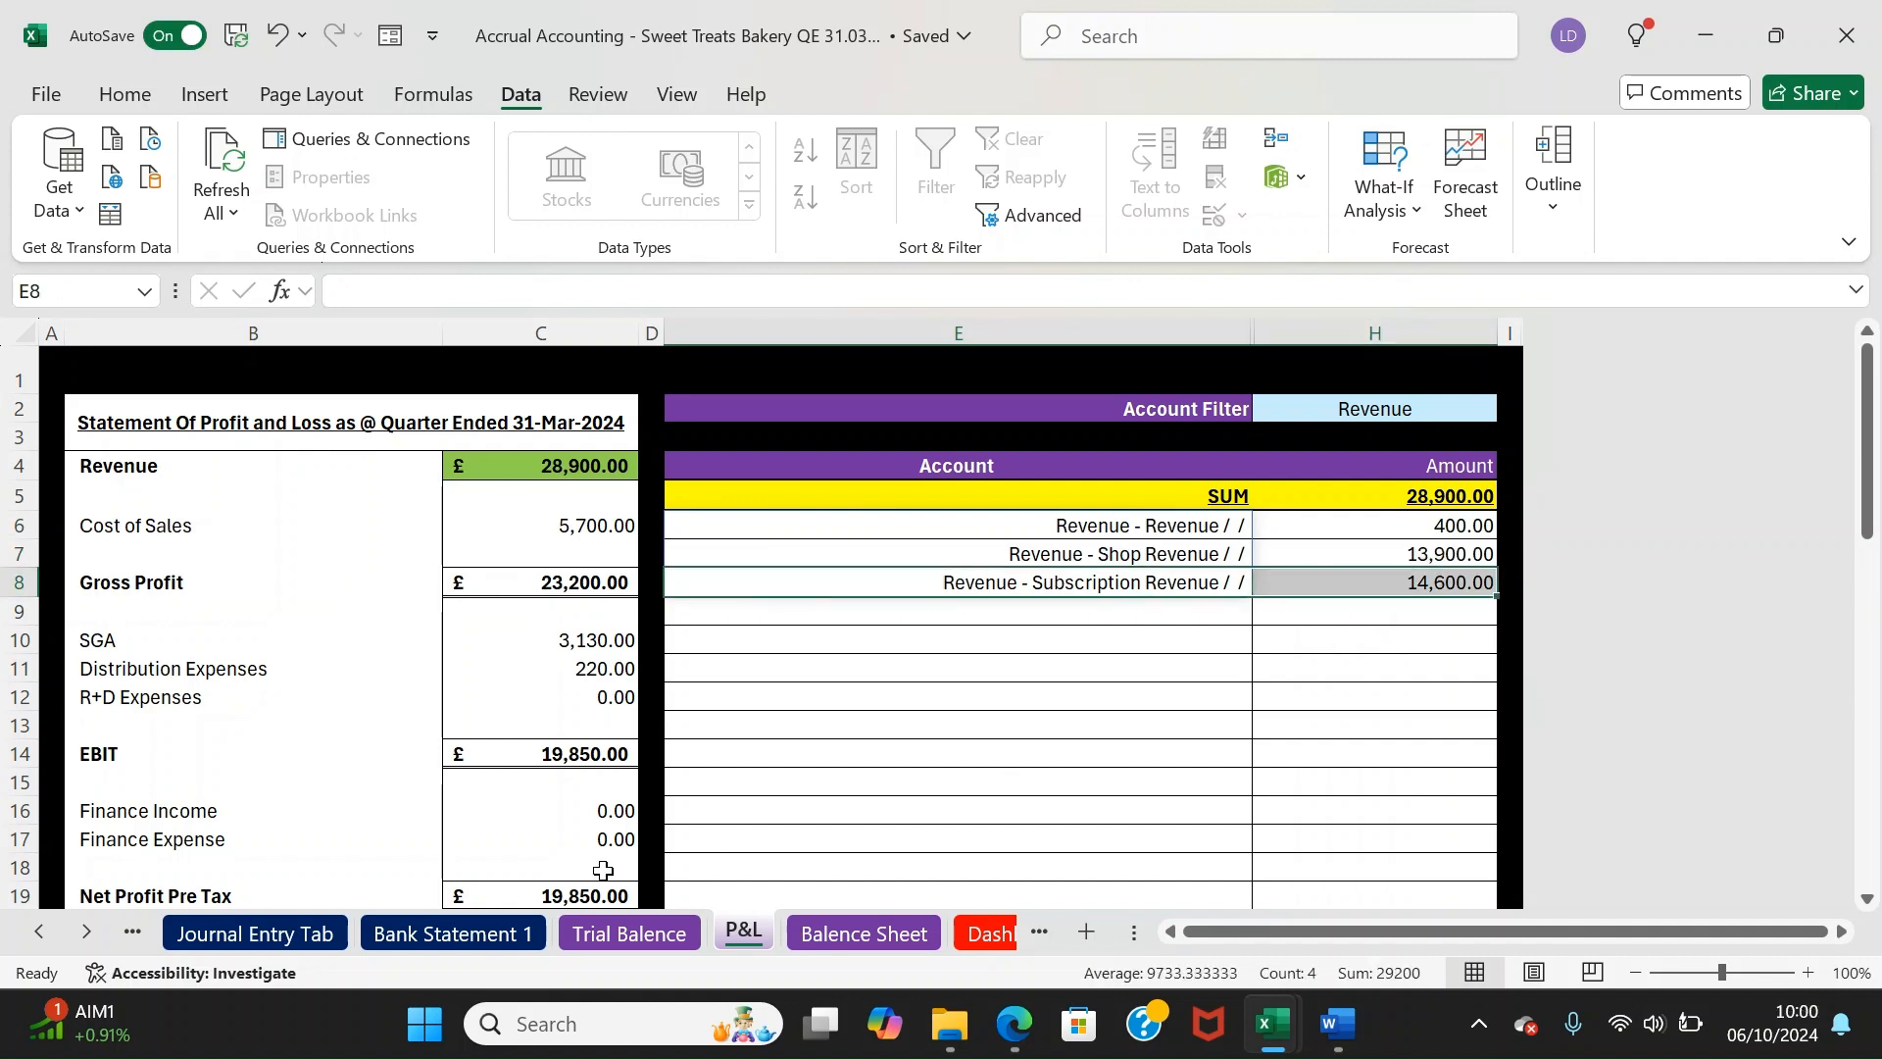
mouse_move(1237, 526)
mouse_down()
mouse_move(1408, 559)
mouse_move(1408, 525)
mouse_move(1302, 527)
mouse_up()
drag(1147, 550, 1369, 549)
click(270, 934)
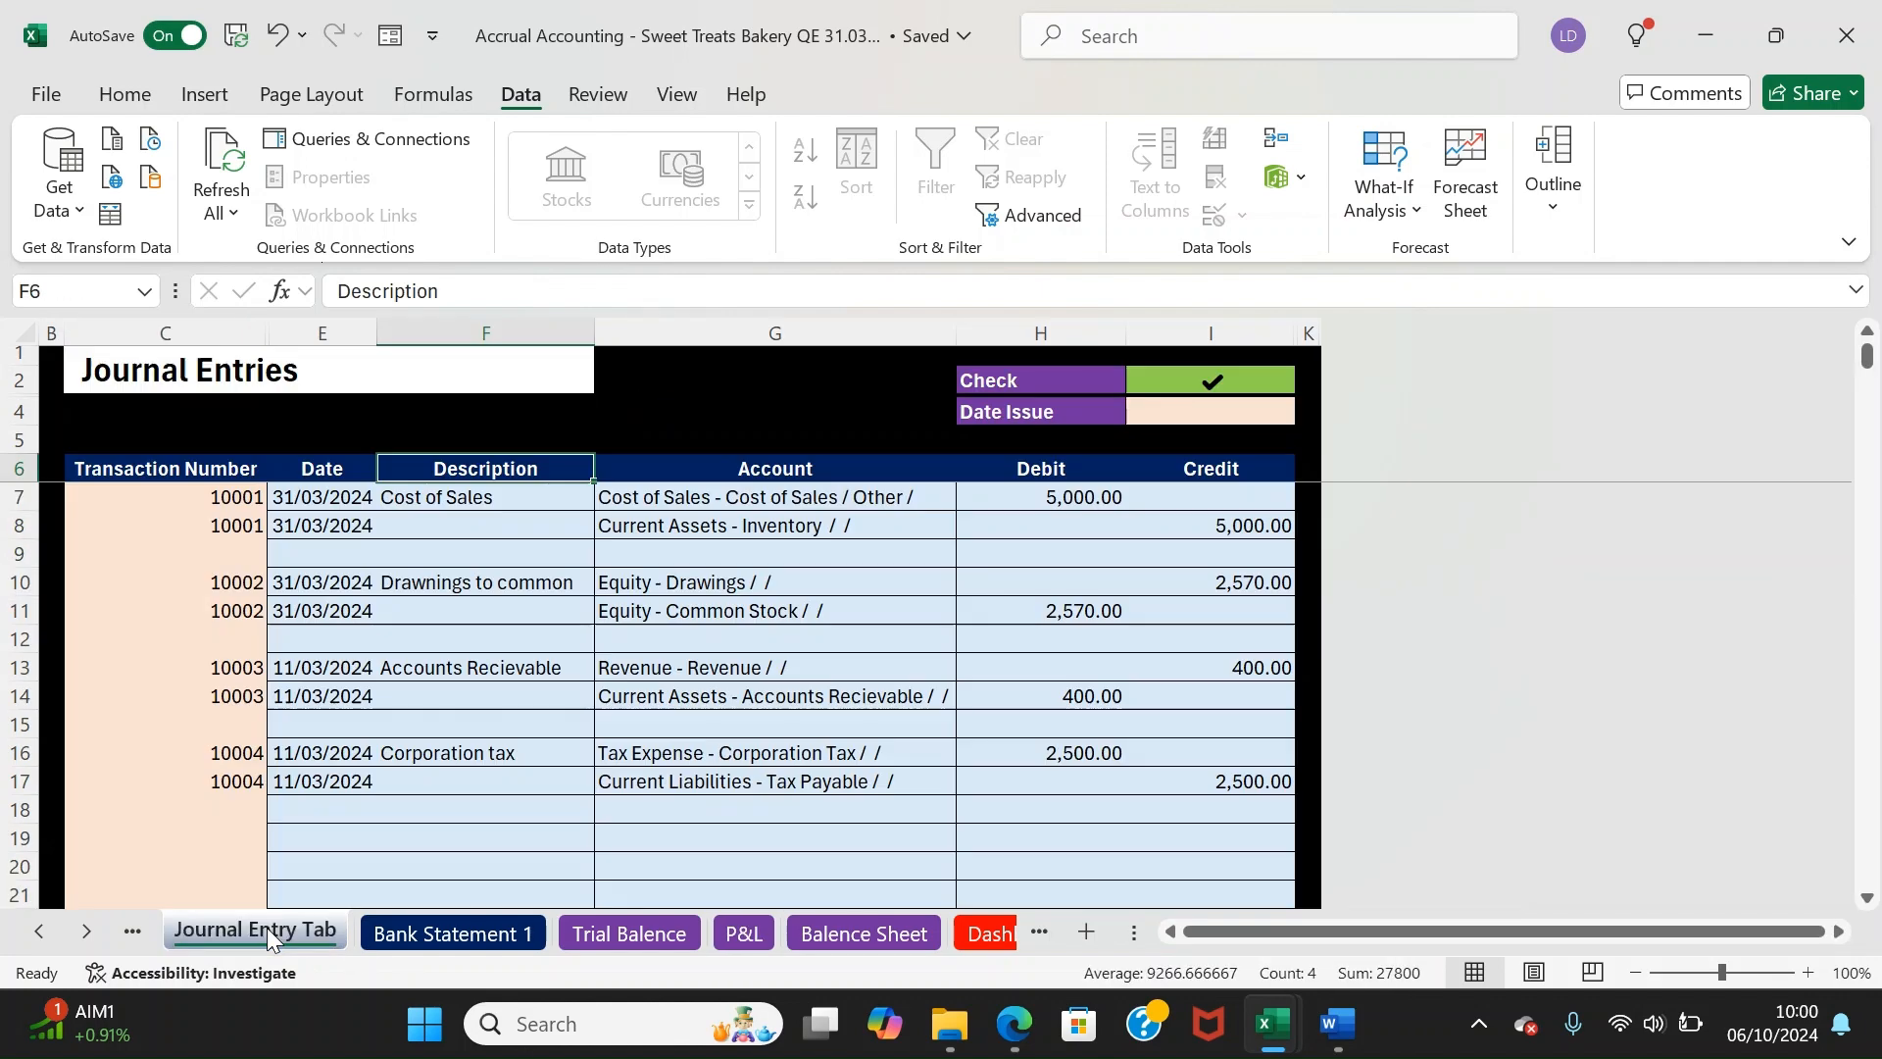
Change the receivable journal's revenue account in G13 to Revenue - Shop Revenue
click(725, 529)
click(706, 555)
click(712, 667)
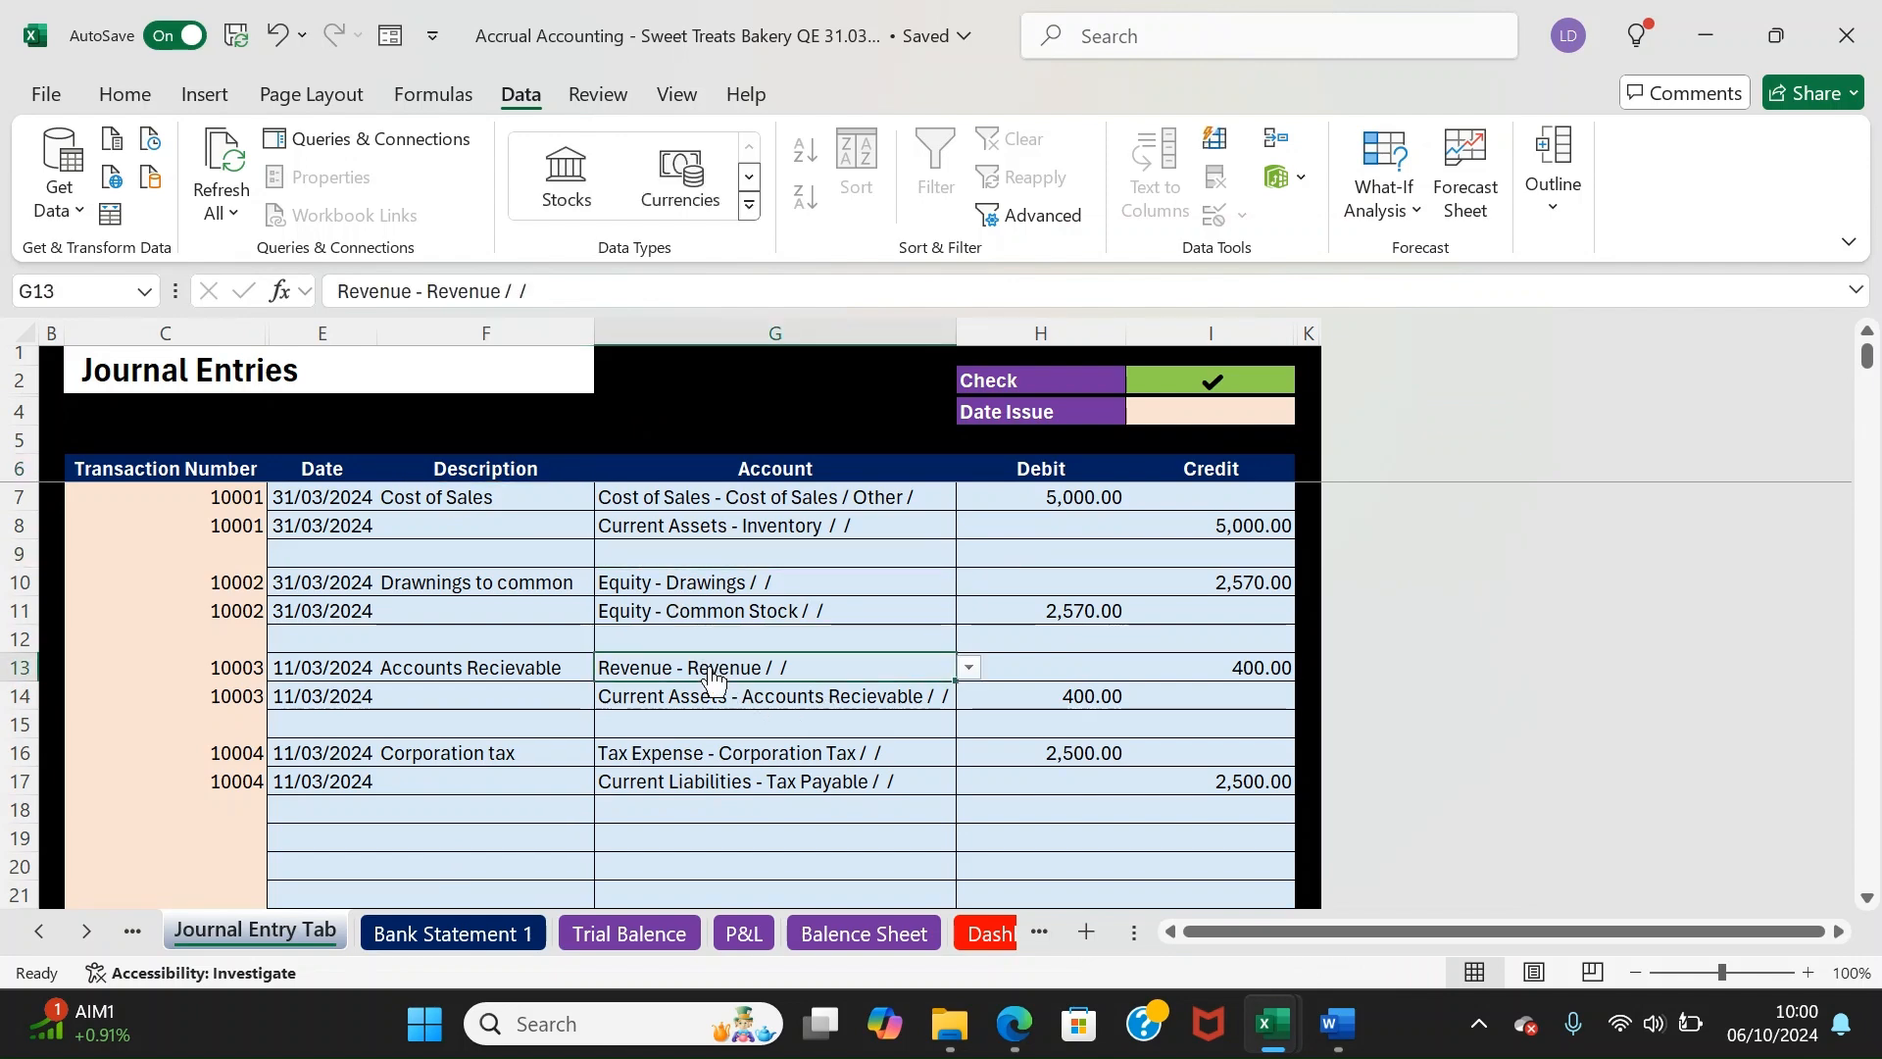
text(shop)
key(Return)
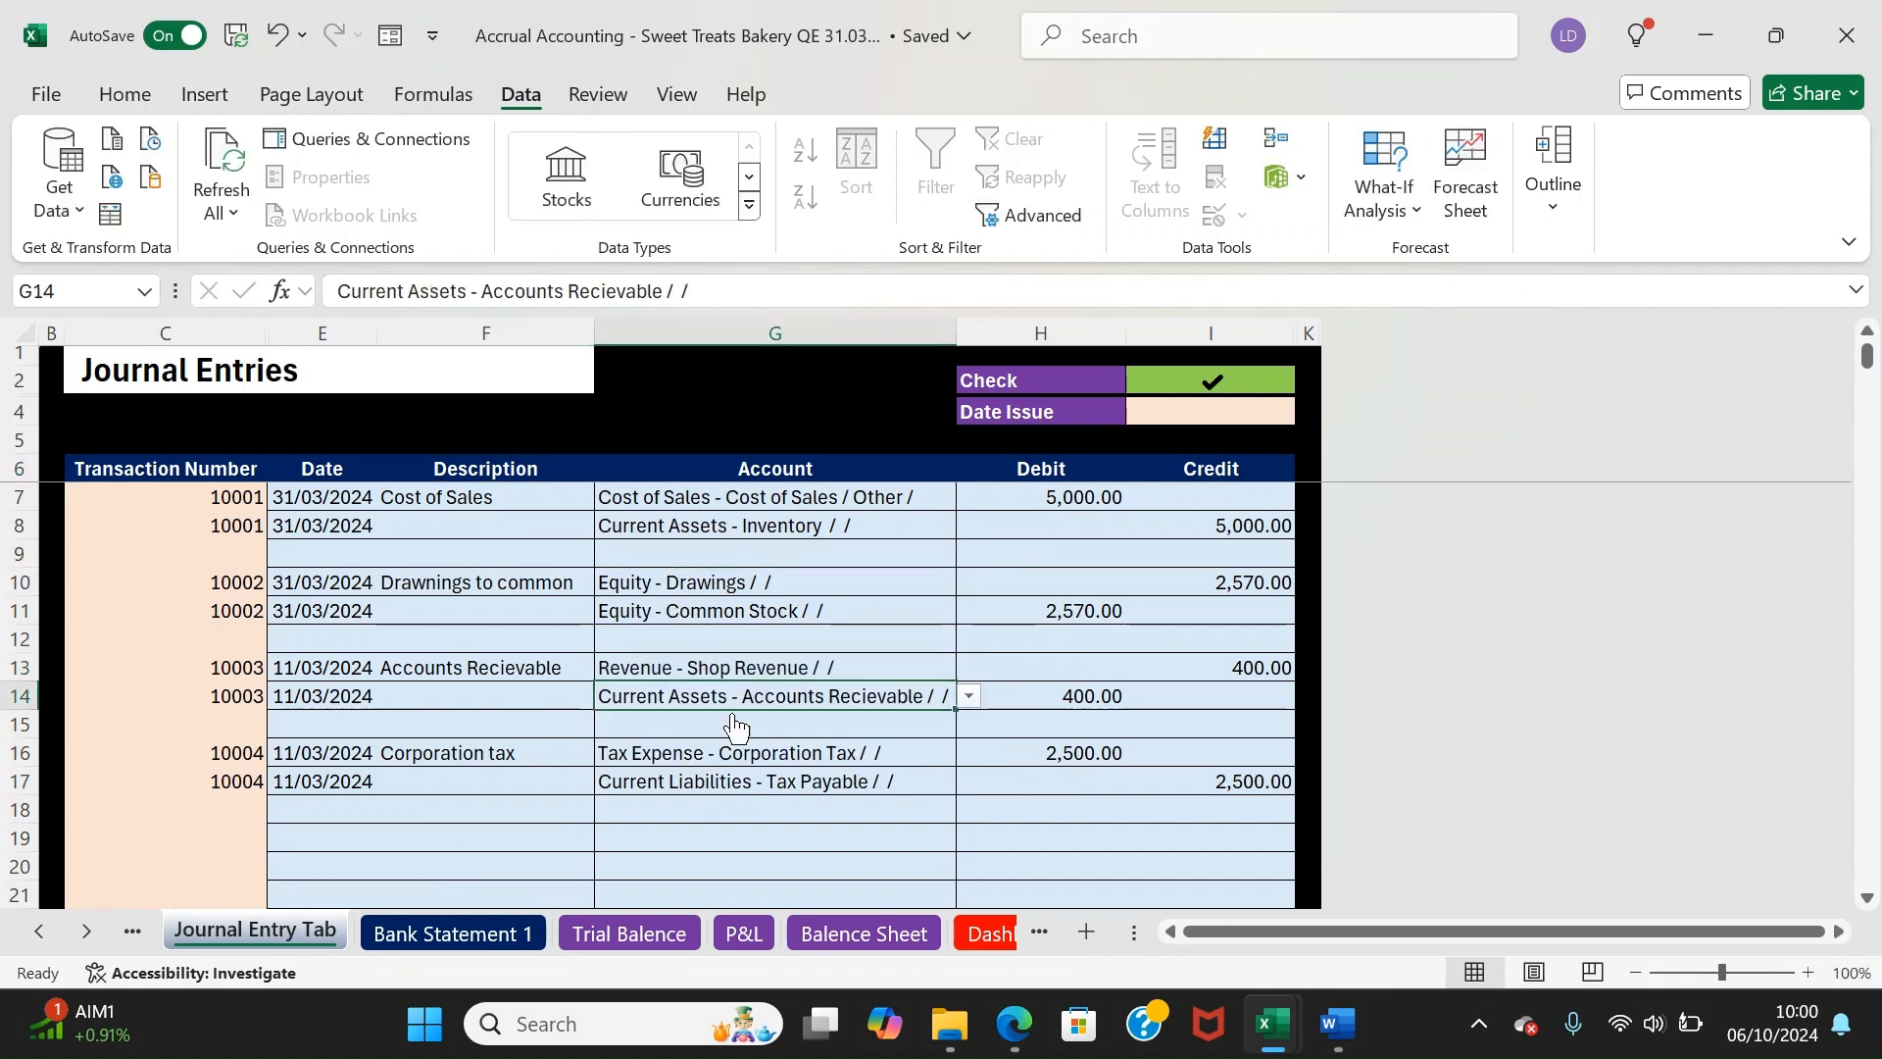
Refresh all workbook data from the Trial Balence sheet
click(630, 933)
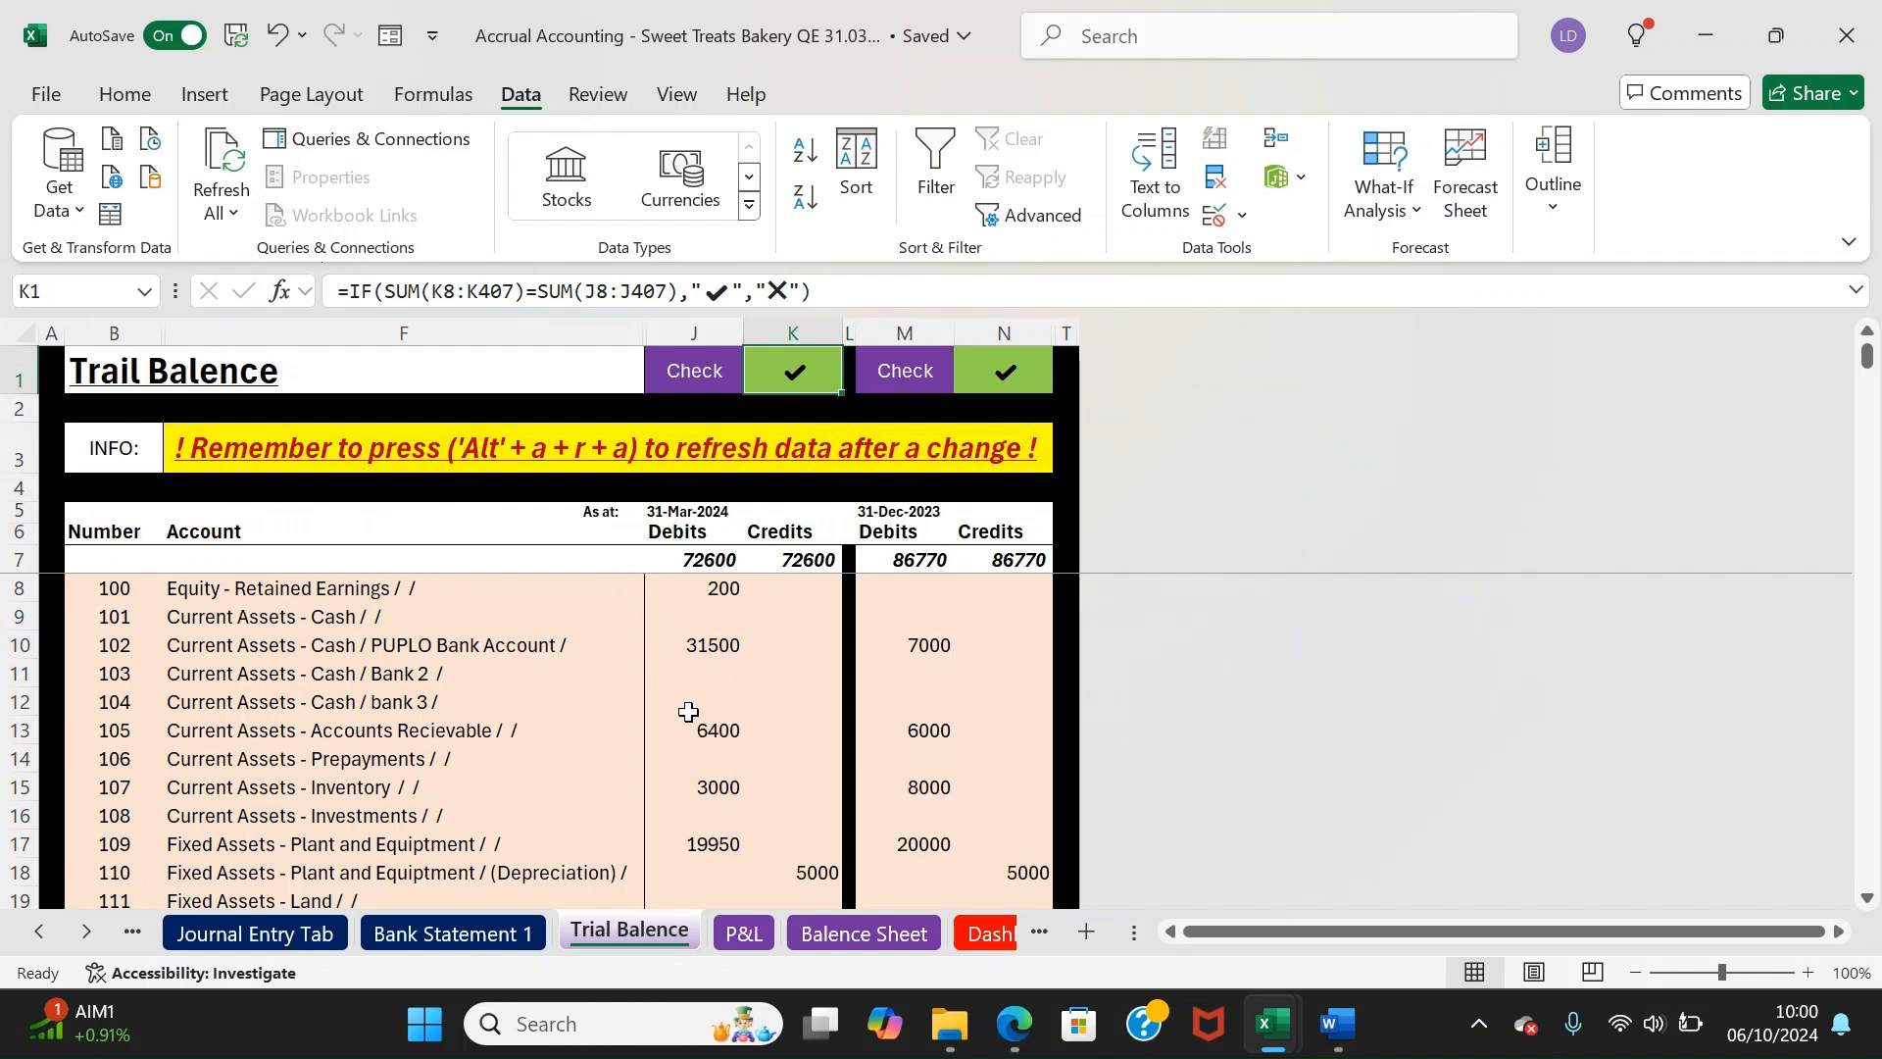
key(alt+a)
key(r)
key(a)
Confirm on the P&L breakdown that Shop Revenue now shows 14,300.00
click(743, 933)
click(1308, 605)
drag(1197, 560, 1397, 551)
click(1310, 672)
Filter the P&L breakdown to Cost of Sales, then to SGA accounts
click(1309, 522)
click(1404, 414)
click(1511, 409)
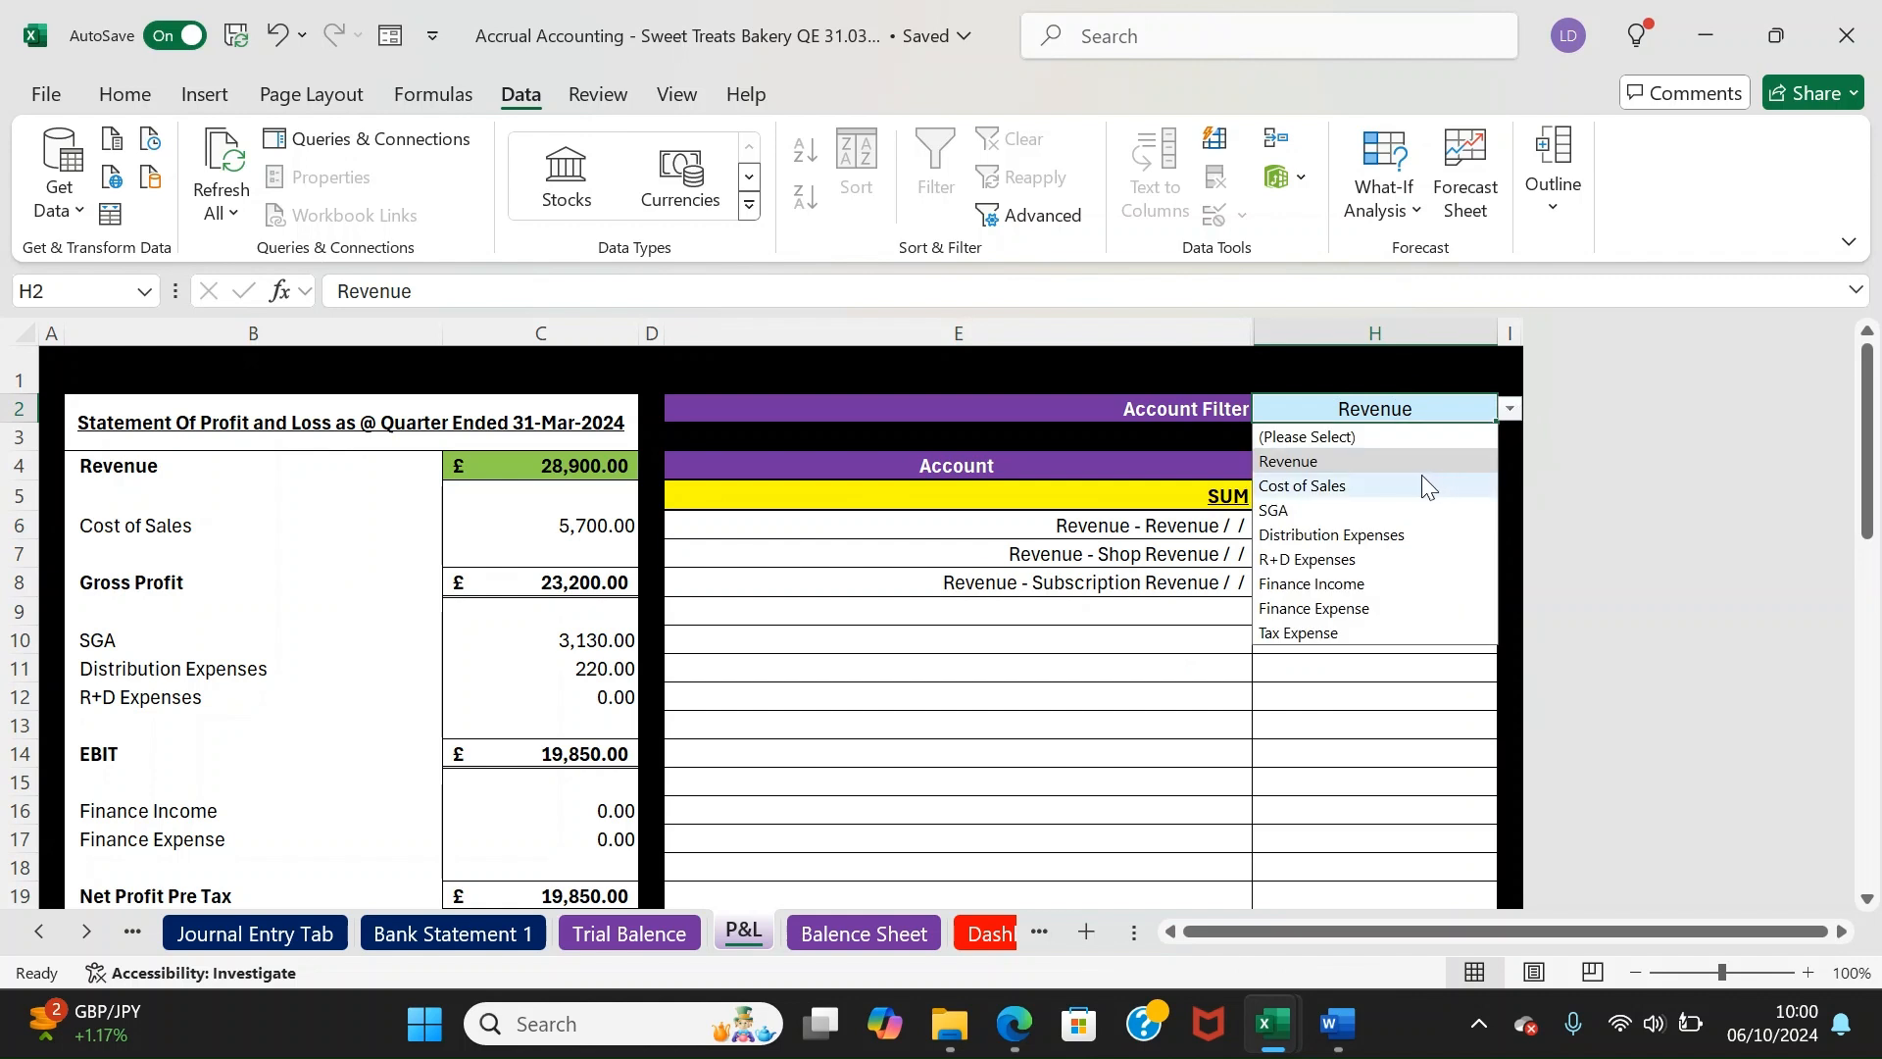
click(1429, 484)
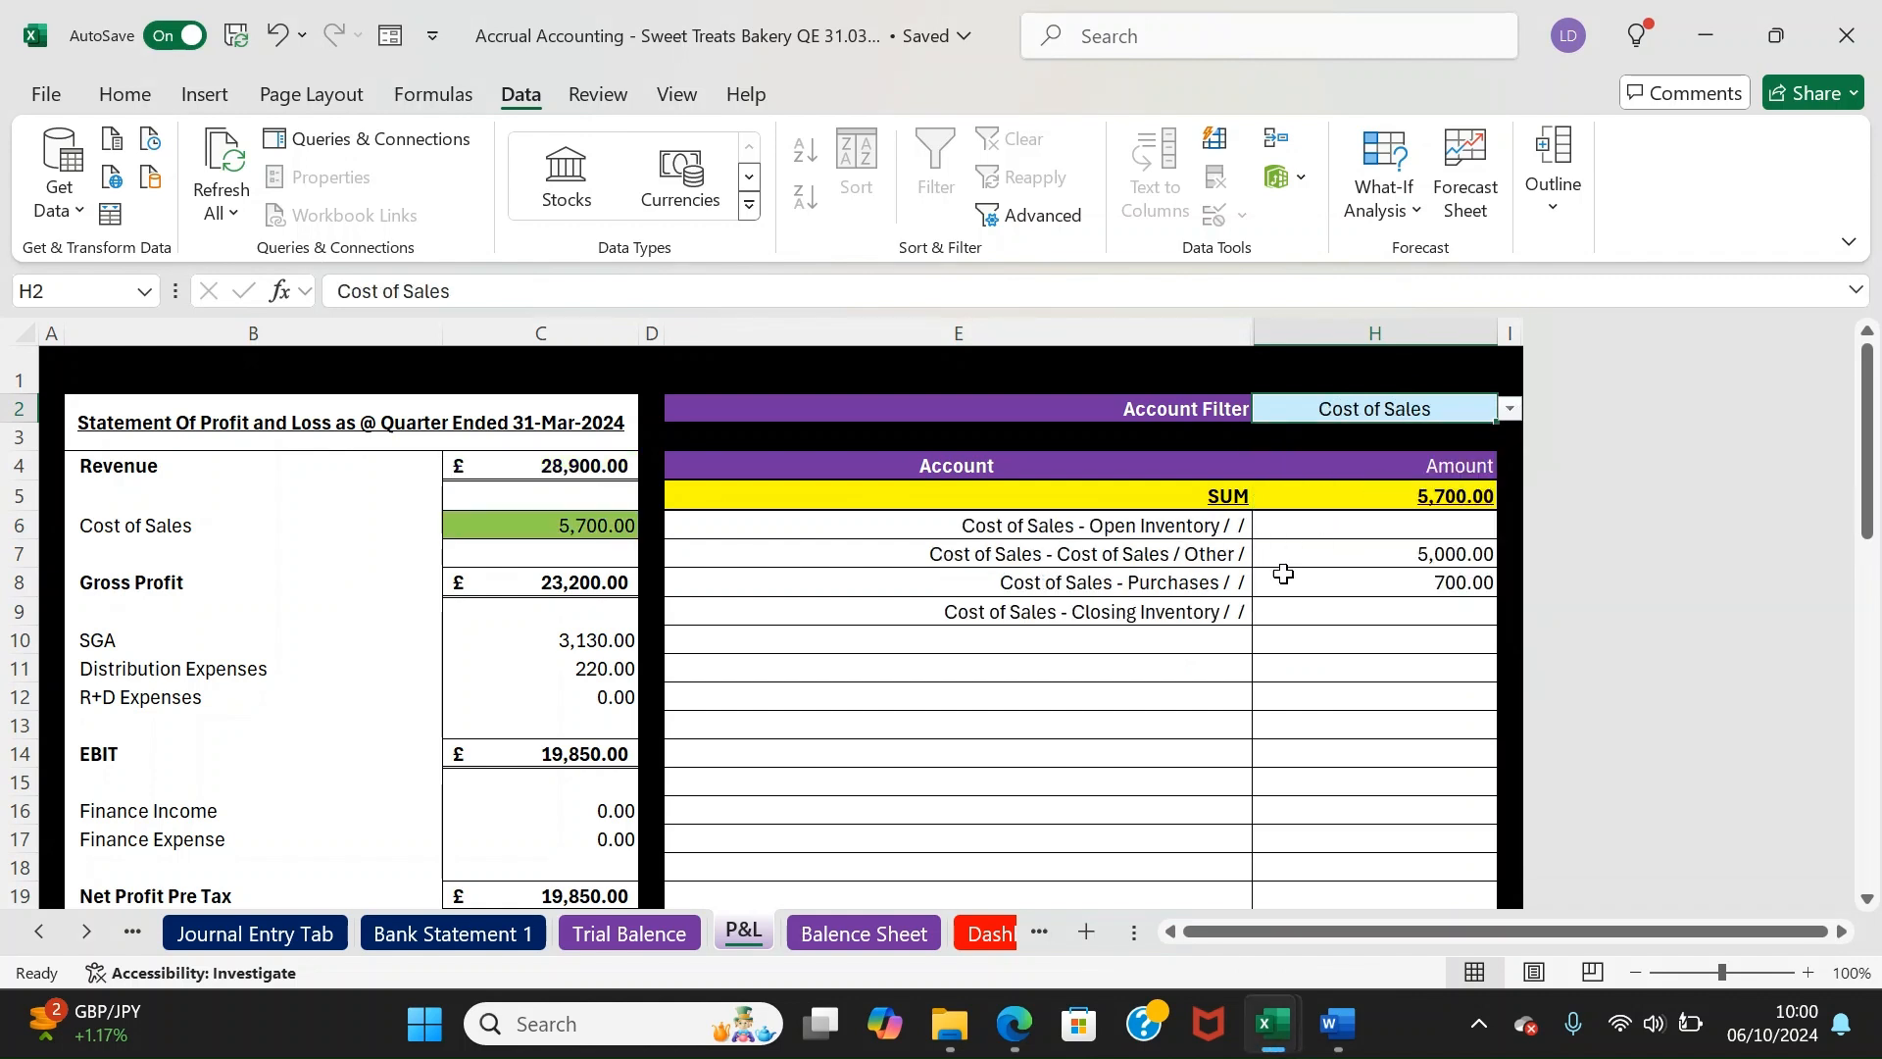
drag(1372, 571, 1373, 589)
click(1365, 493)
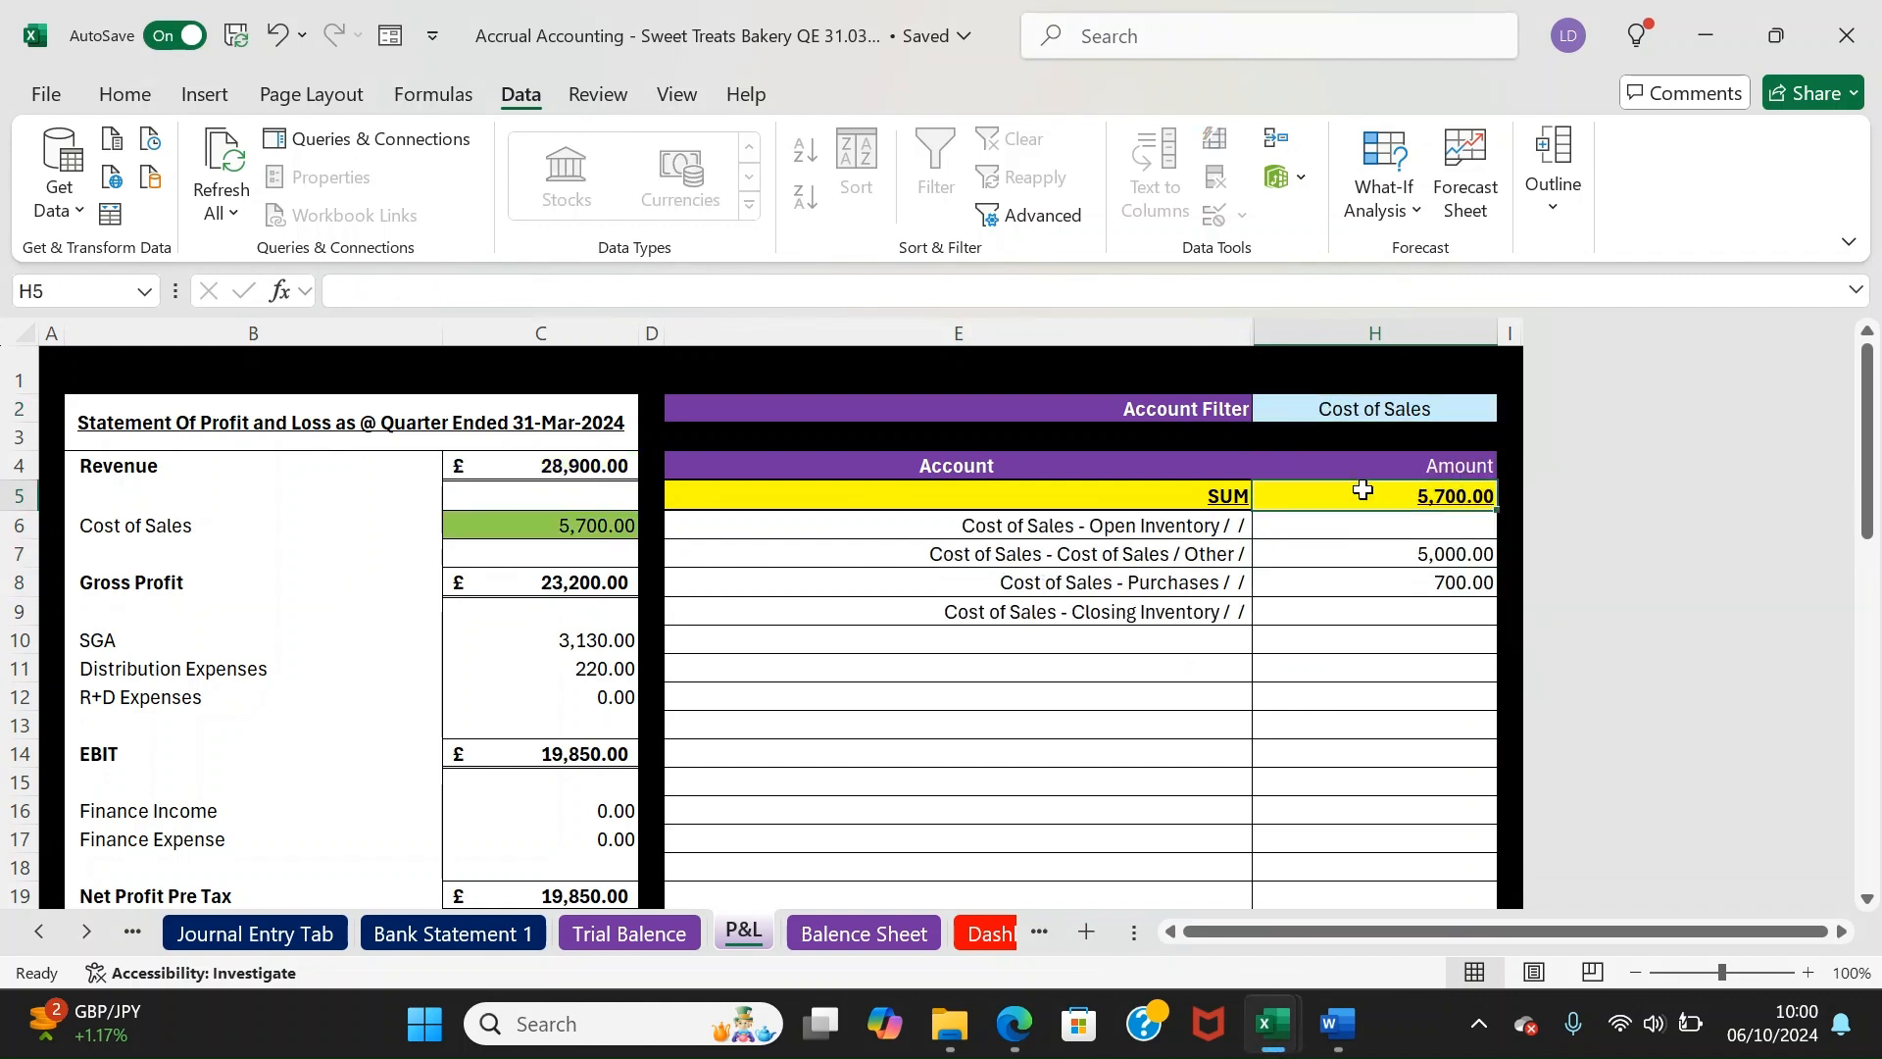
click(1460, 409)
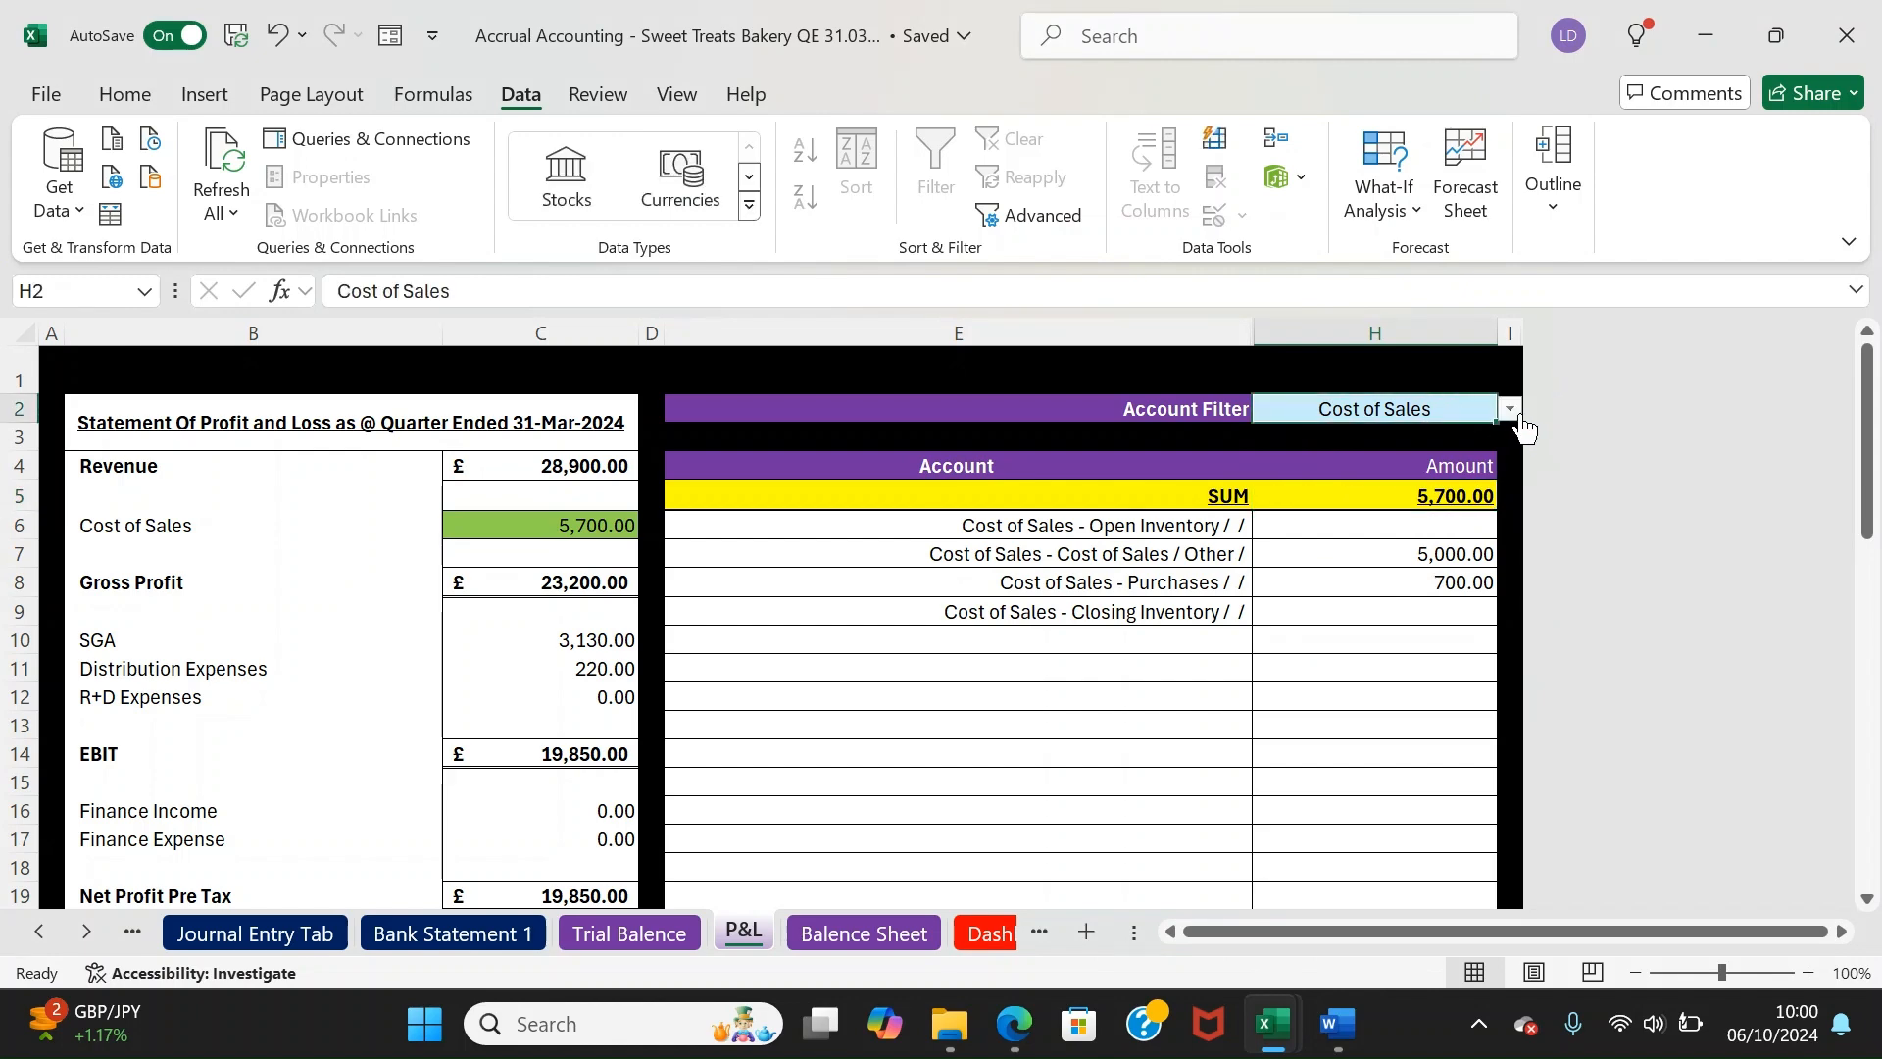
click(1511, 412)
click(1310, 510)
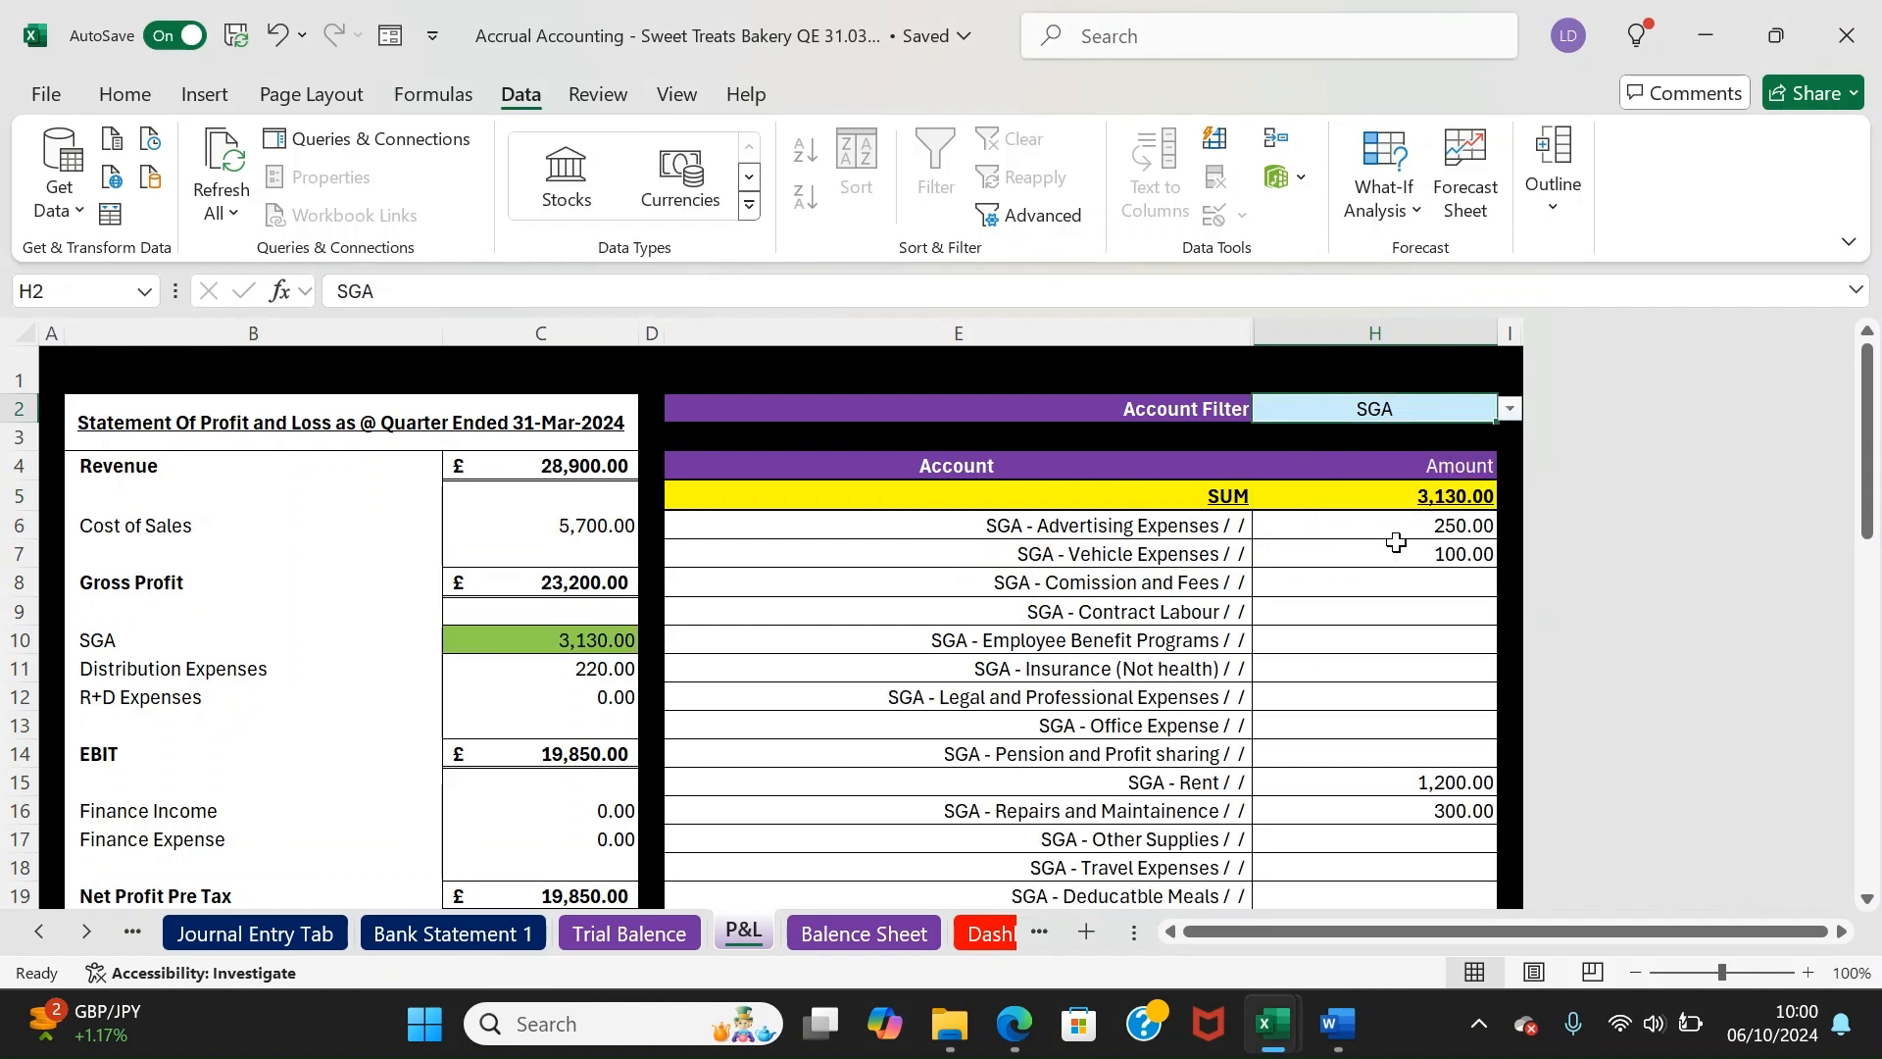
mouse_move(1865, 441)
mouse_down()
mouse_move(1874, 589)
mouse_move(1872, 446)
mouse_up()
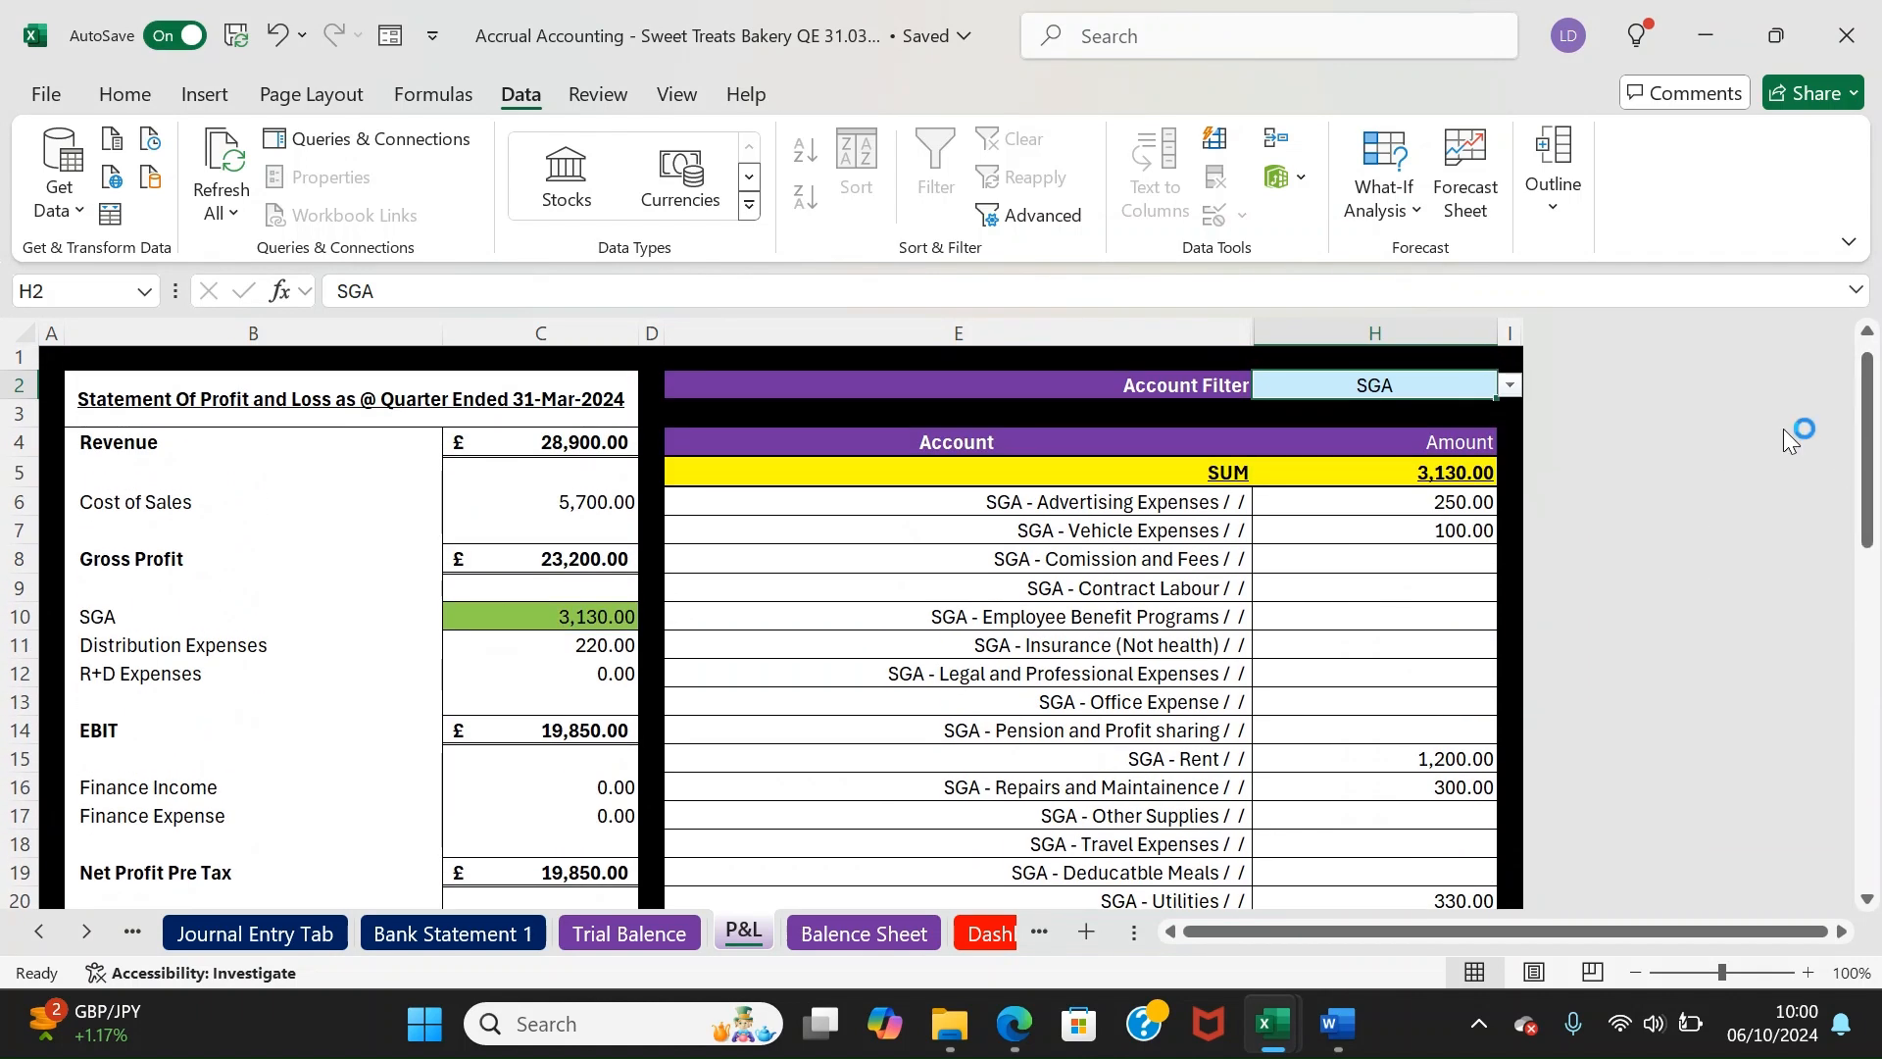
Cycle the filter through Distribution, R+D, Finance Income, Finance Expense, ending on Tax Expense (2,500.00)
click(1511, 386)
click(1358, 511)
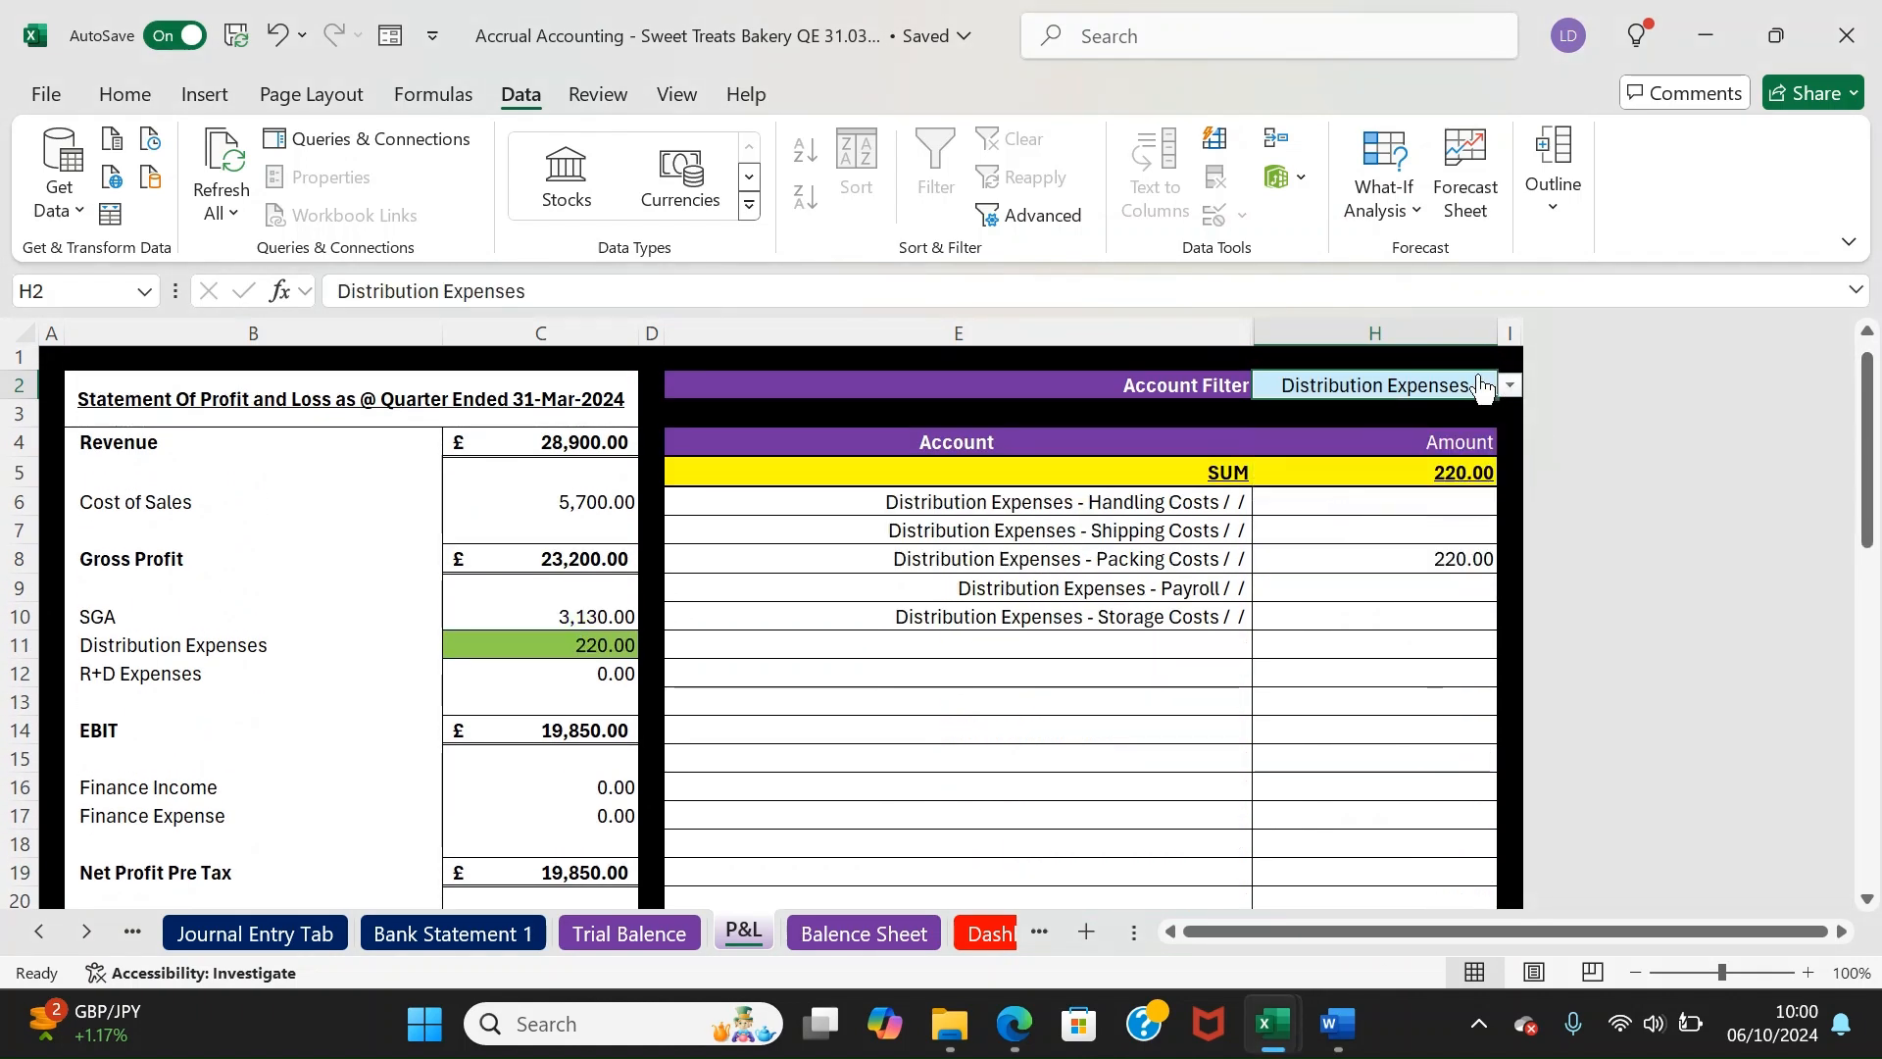
click(1513, 385)
click(1370, 535)
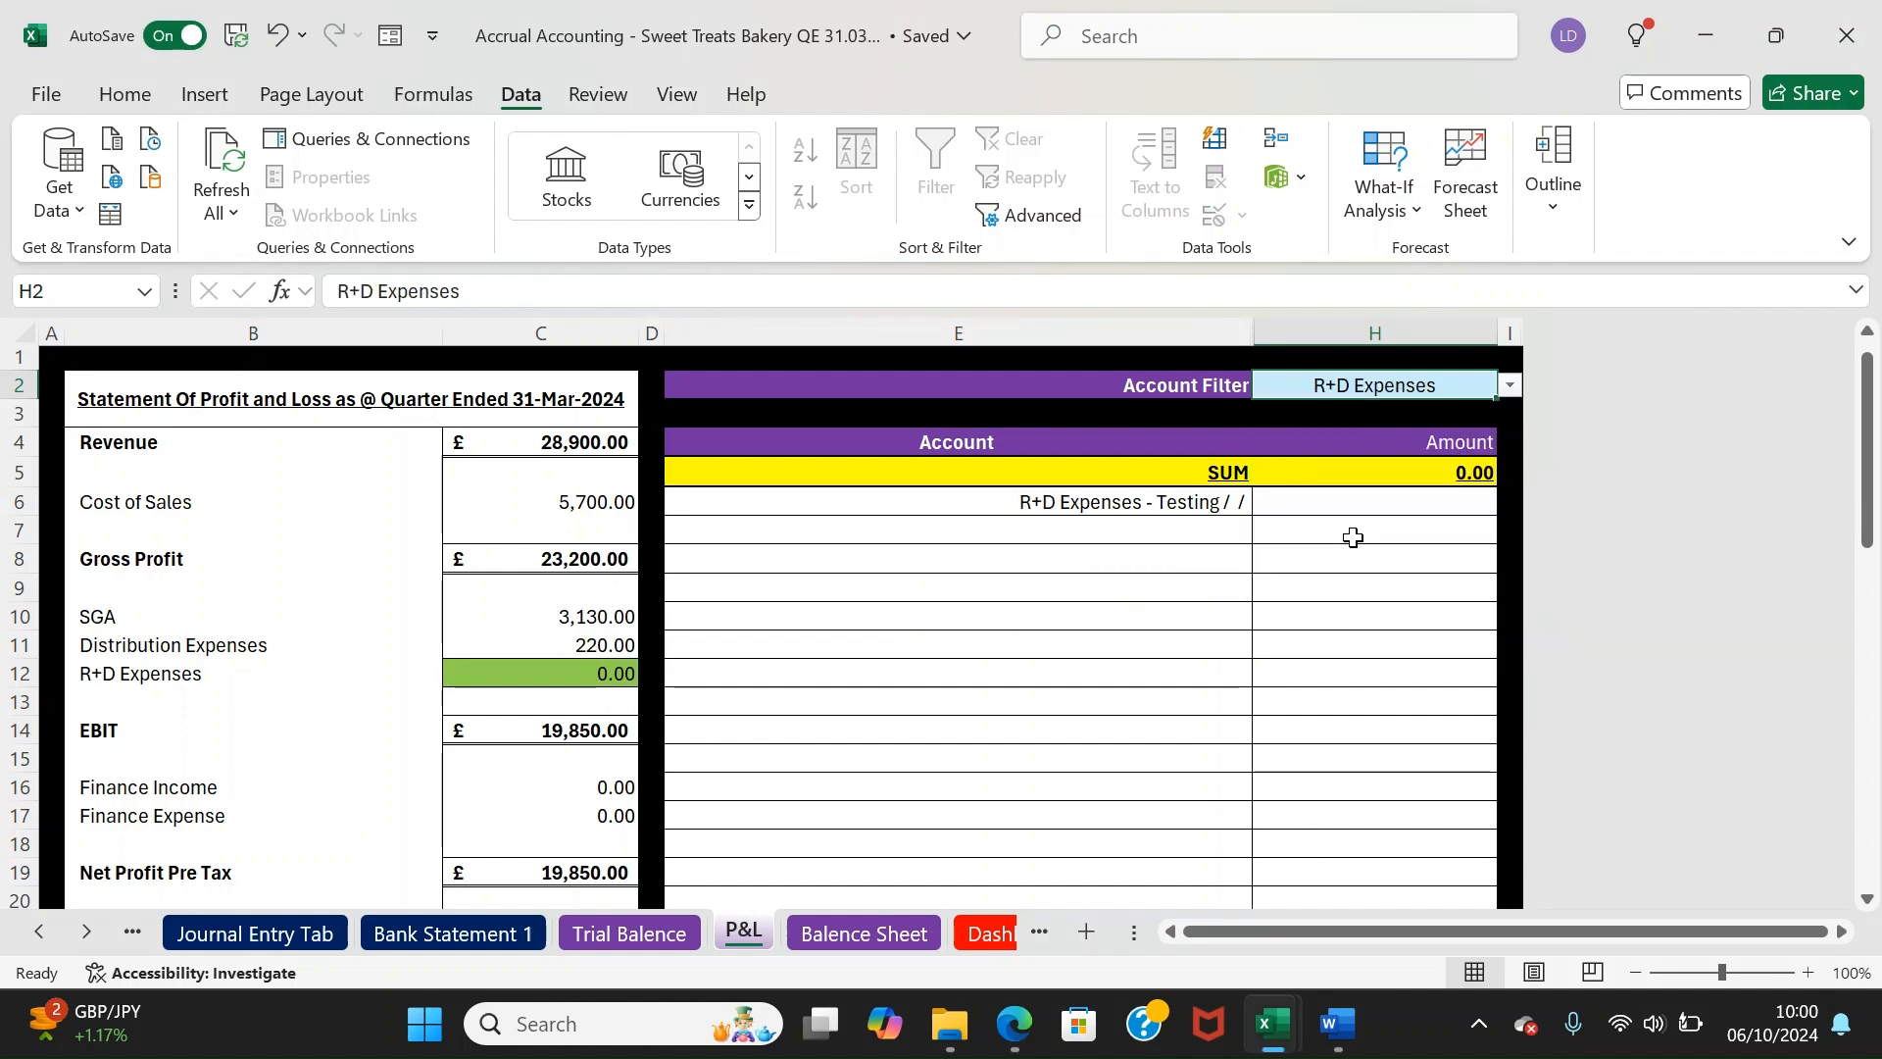
click(1510, 386)
click(1356, 556)
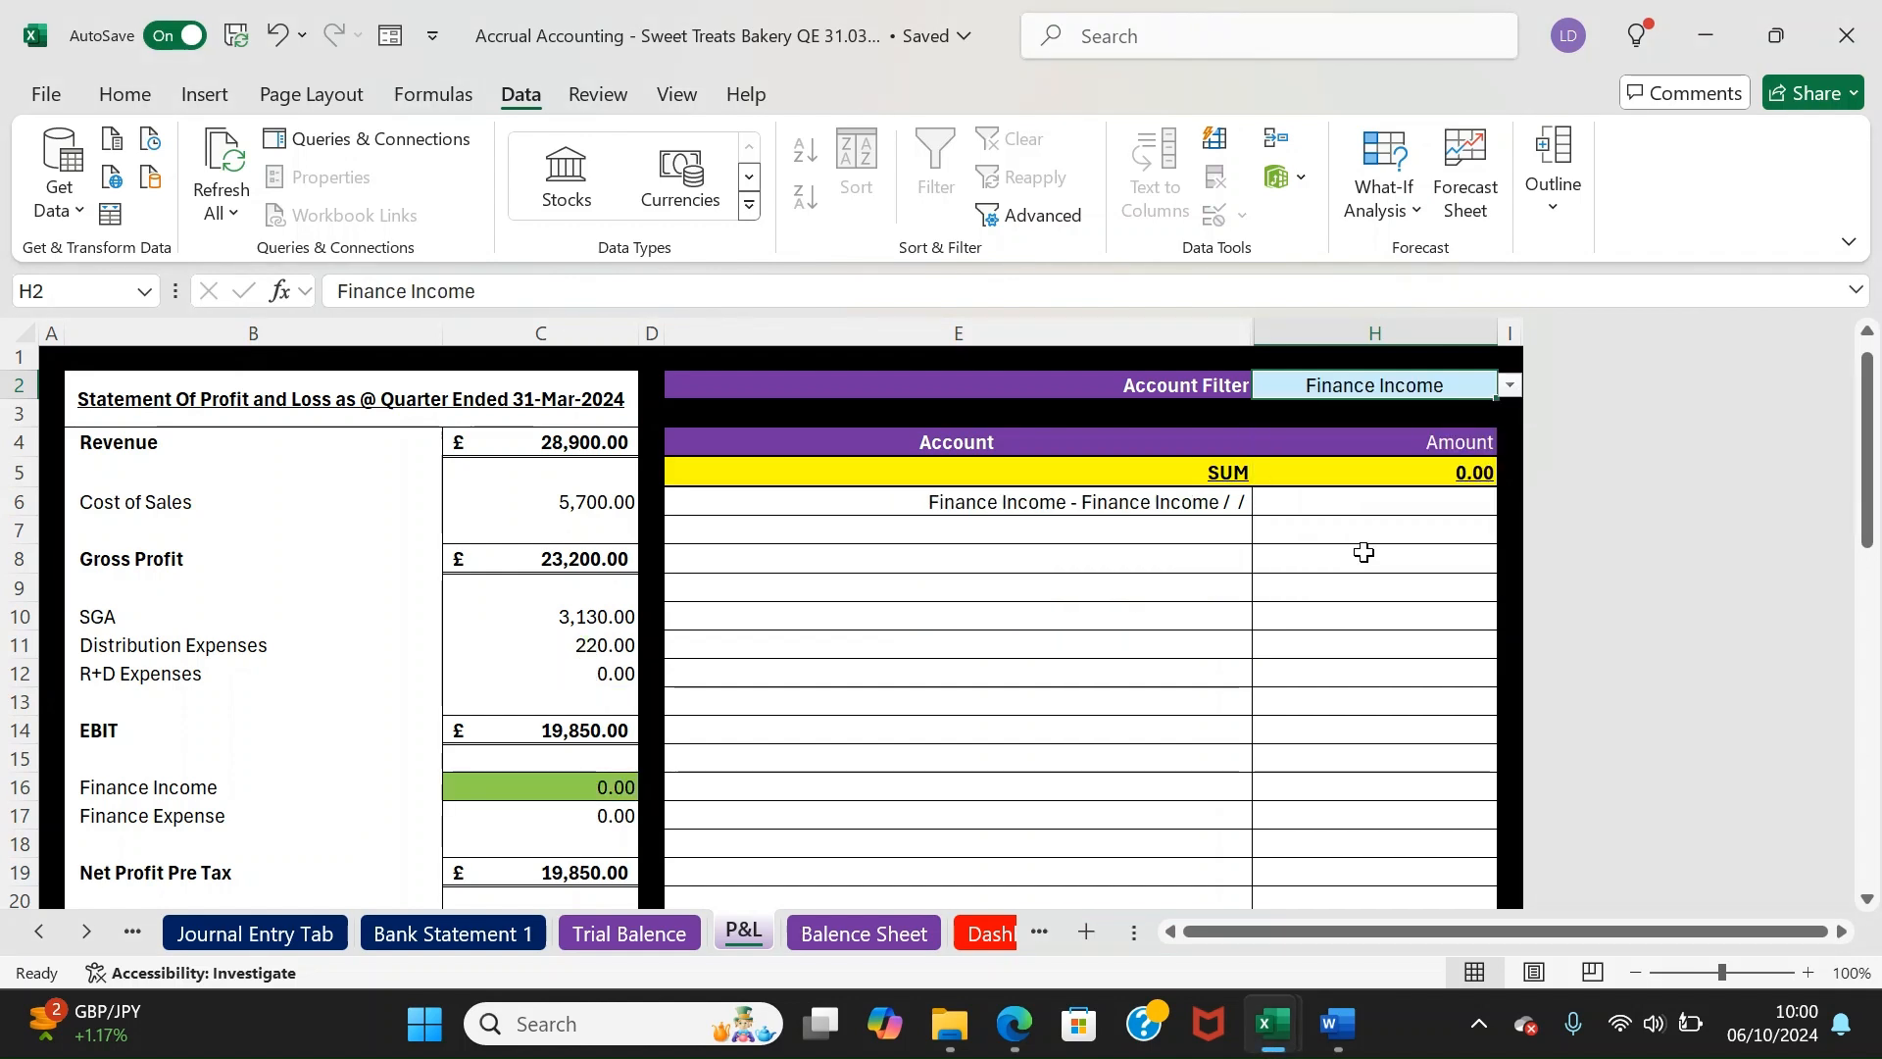
click(1511, 385)
click(1358, 578)
mouse_move(1867, 428)
mouse_down()
mouse_move(1873, 473)
mouse_move(1873, 444)
mouse_up()
click(1511, 409)
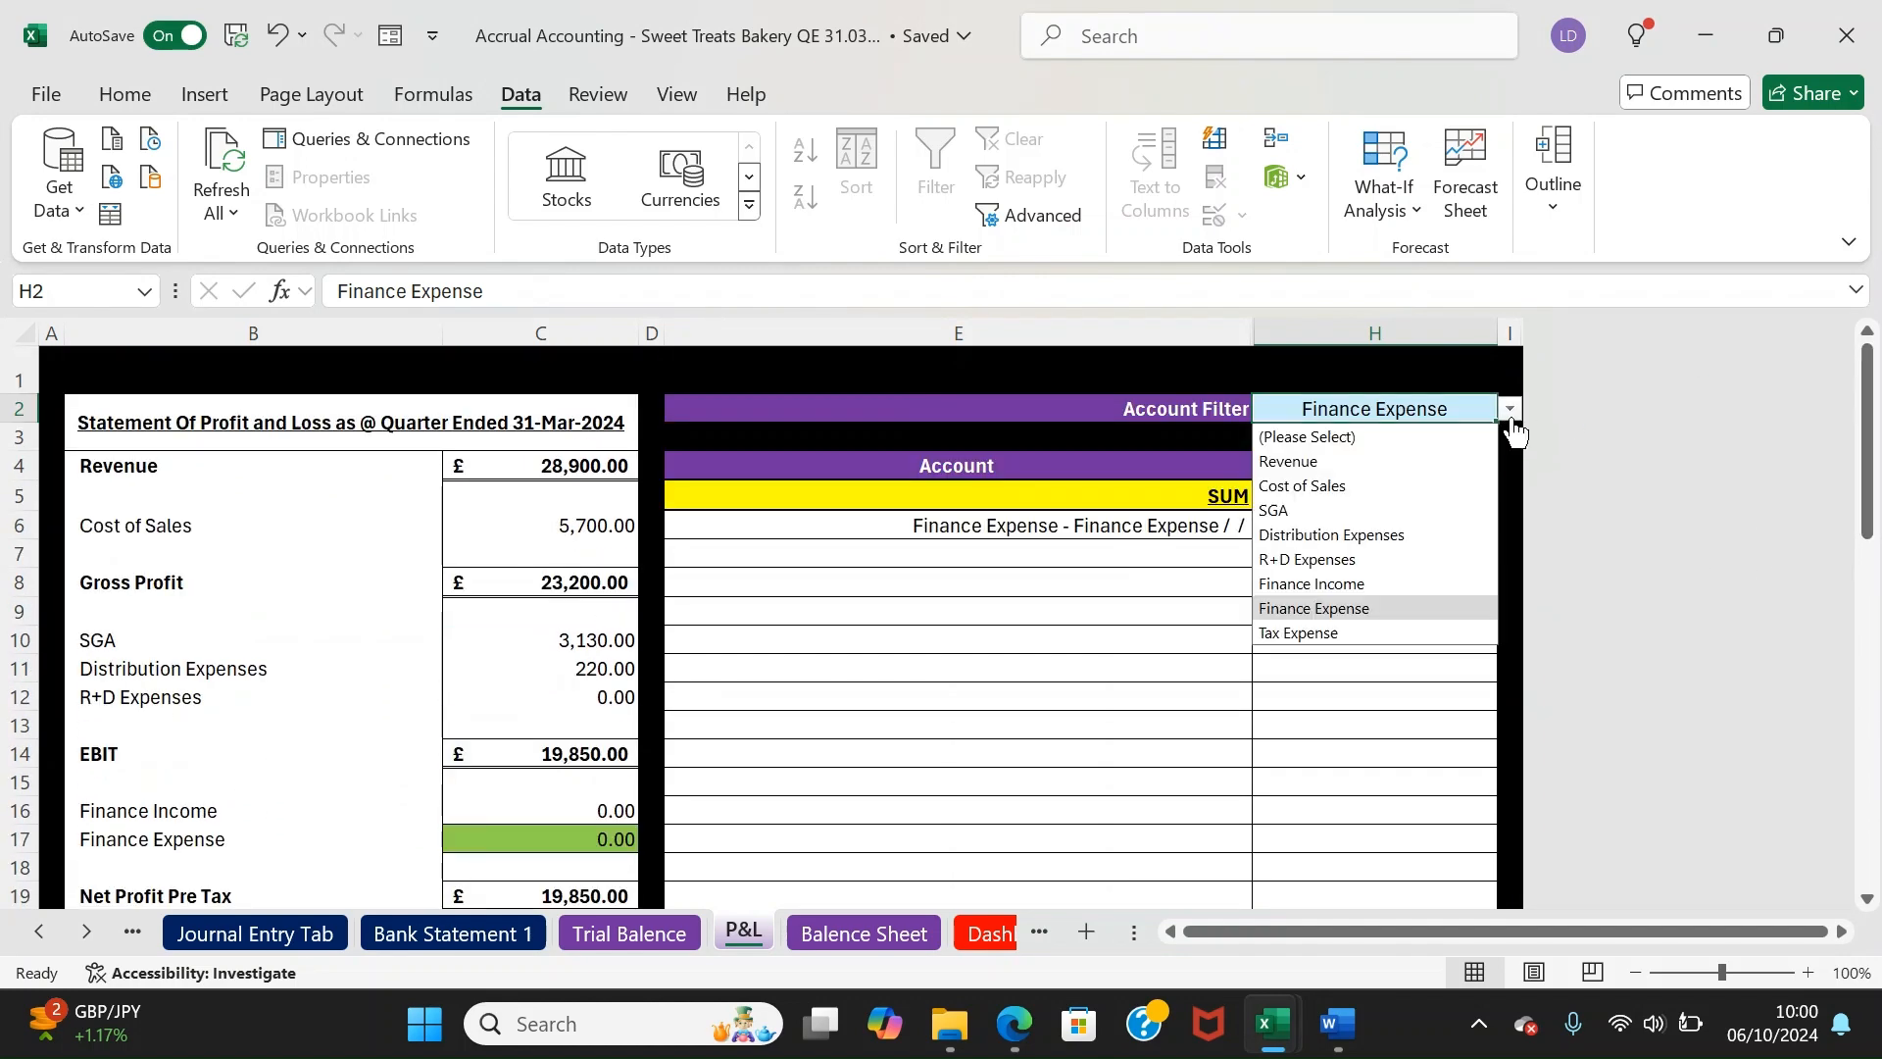
click(1341, 622)
mouse_move(1862, 411)
mouse_down()
mouse_move(1866, 470)
mouse_move(1858, 397)
mouse_up()
On the Balence Sheet, show the Current Assets and Fixed Assets breakdowns
click(911, 936)
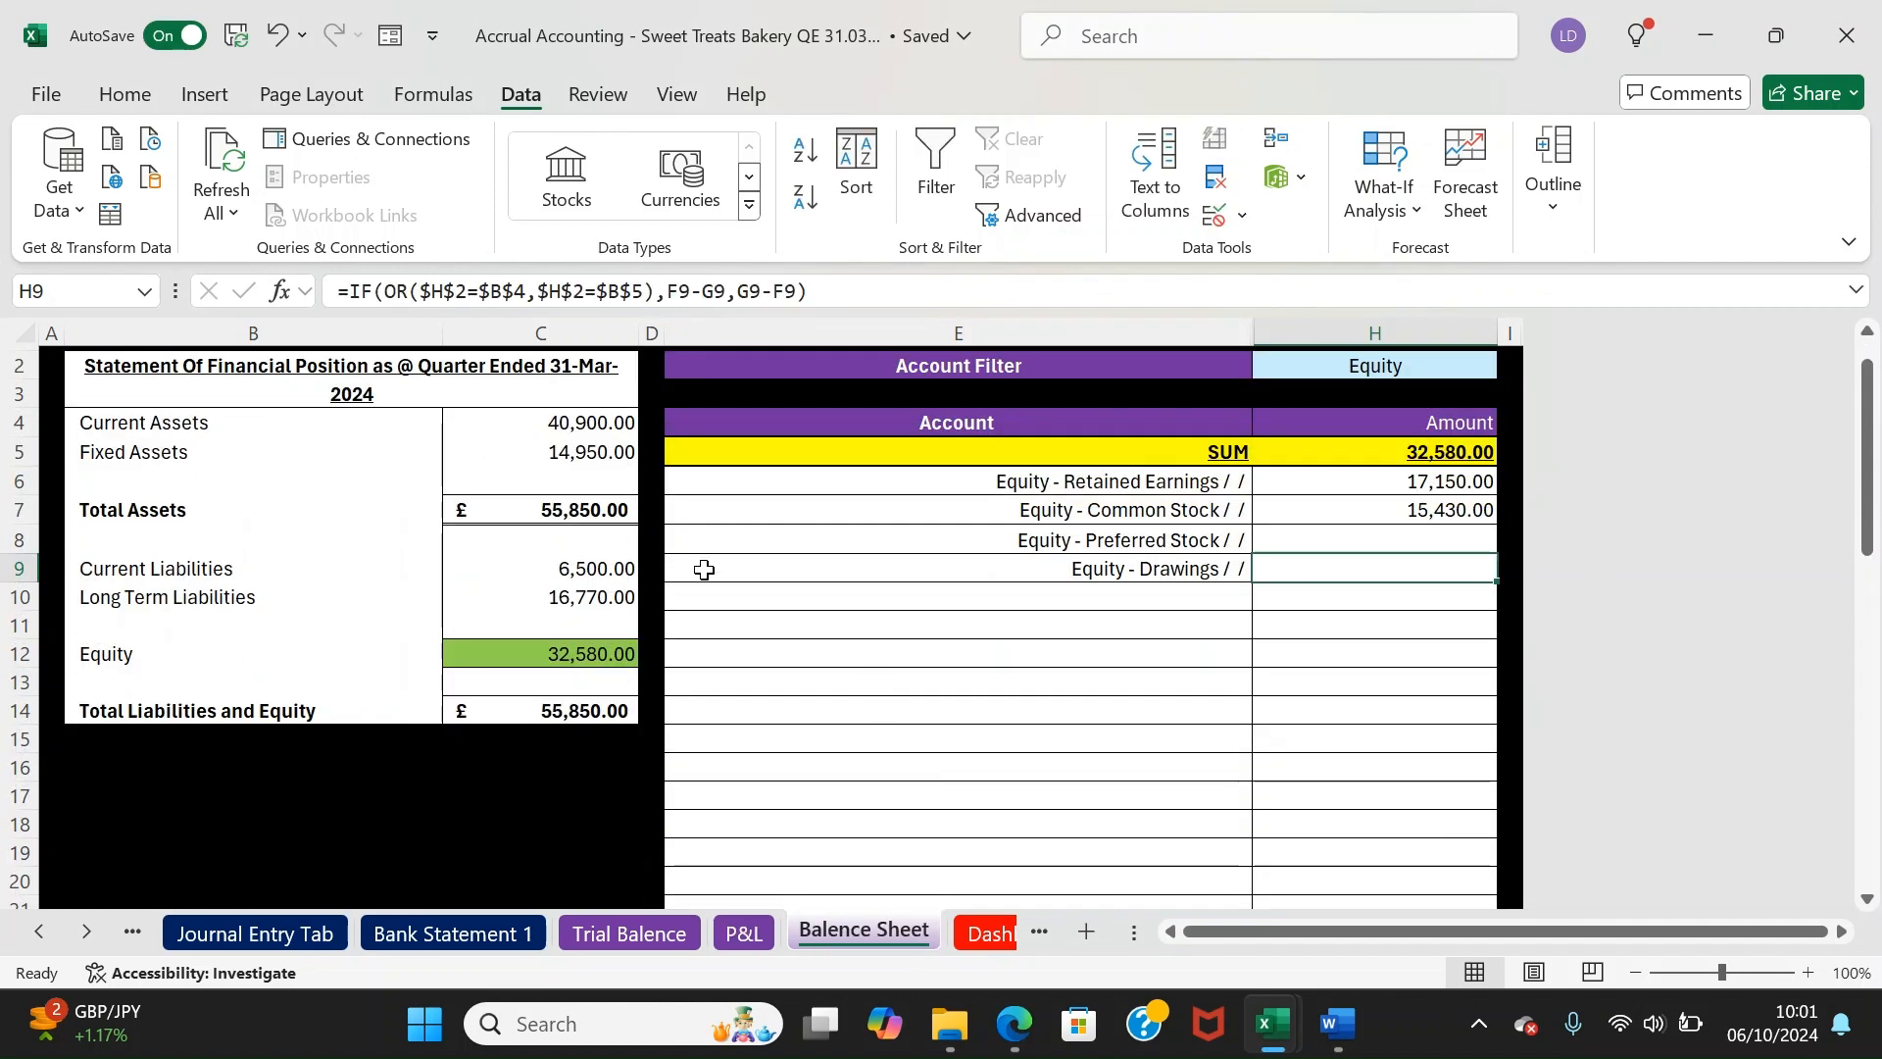
click(611, 512)
click(537, 683)
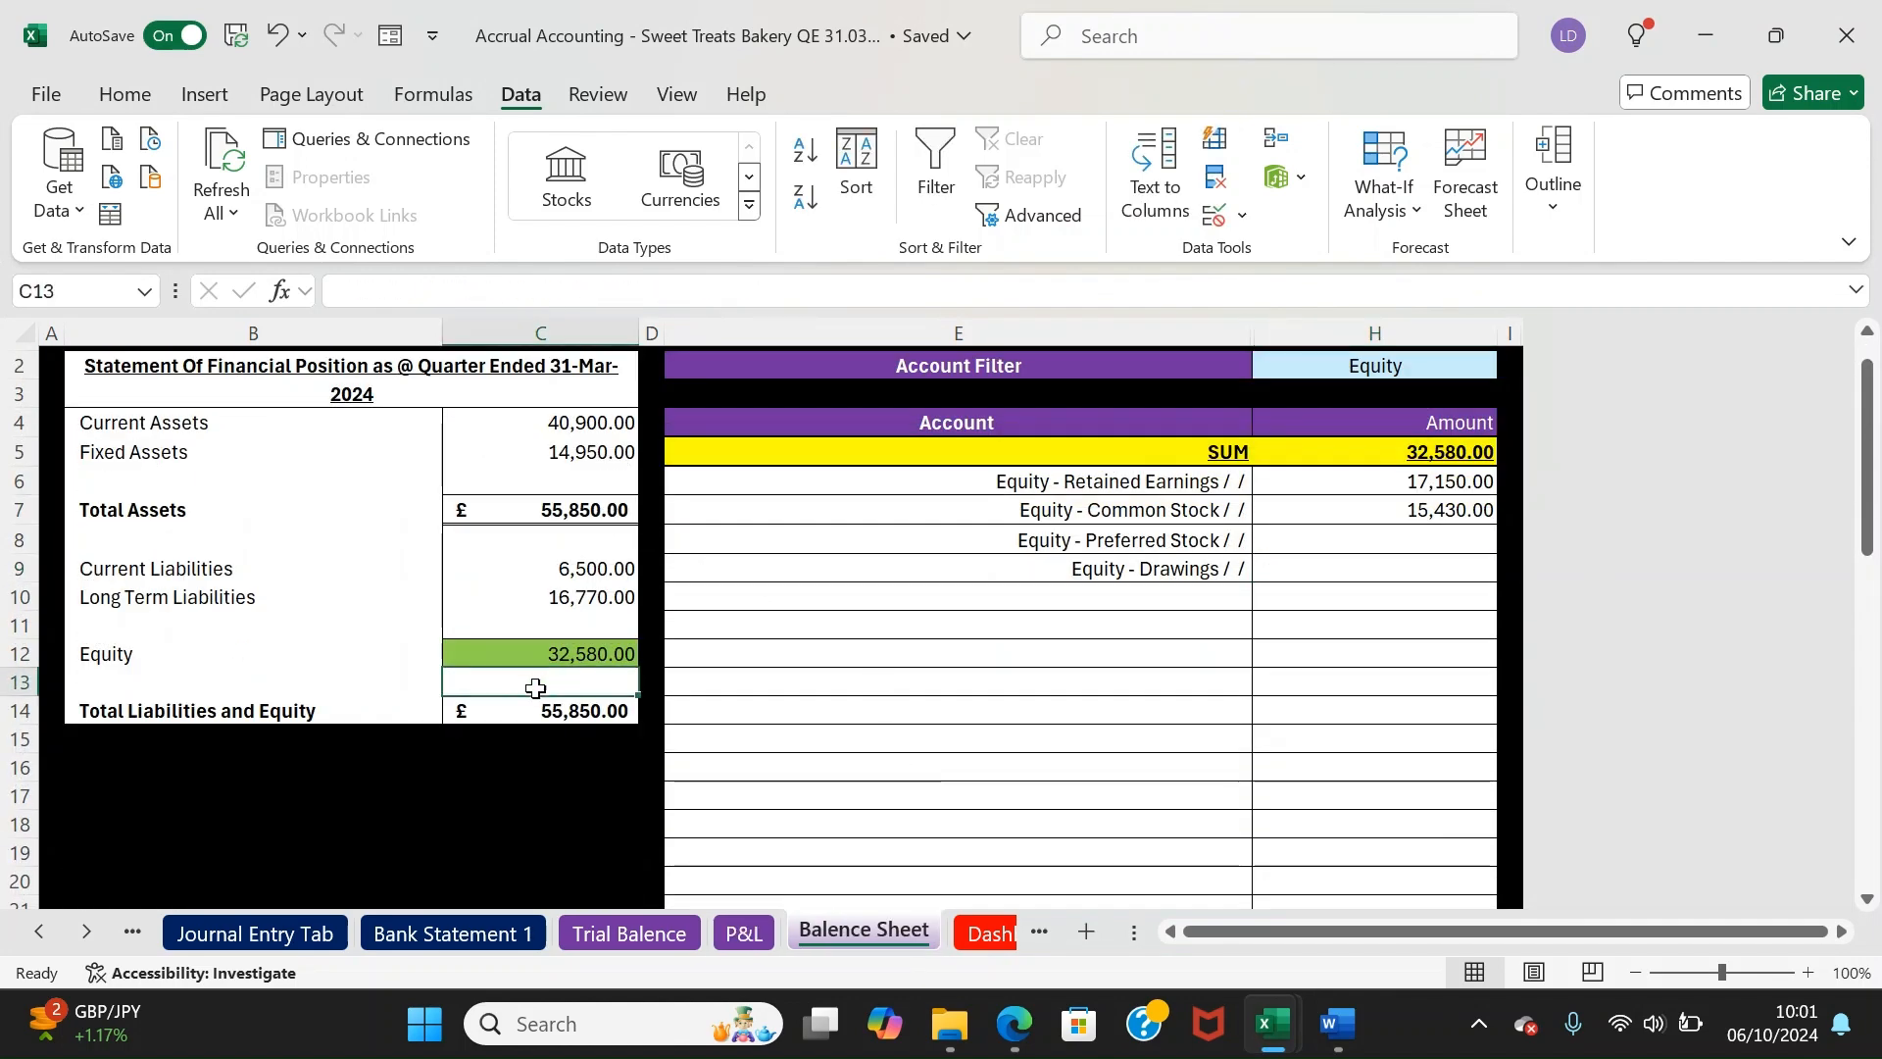
click(1422, 371)
click(1510, 365)
click(1398, 416)
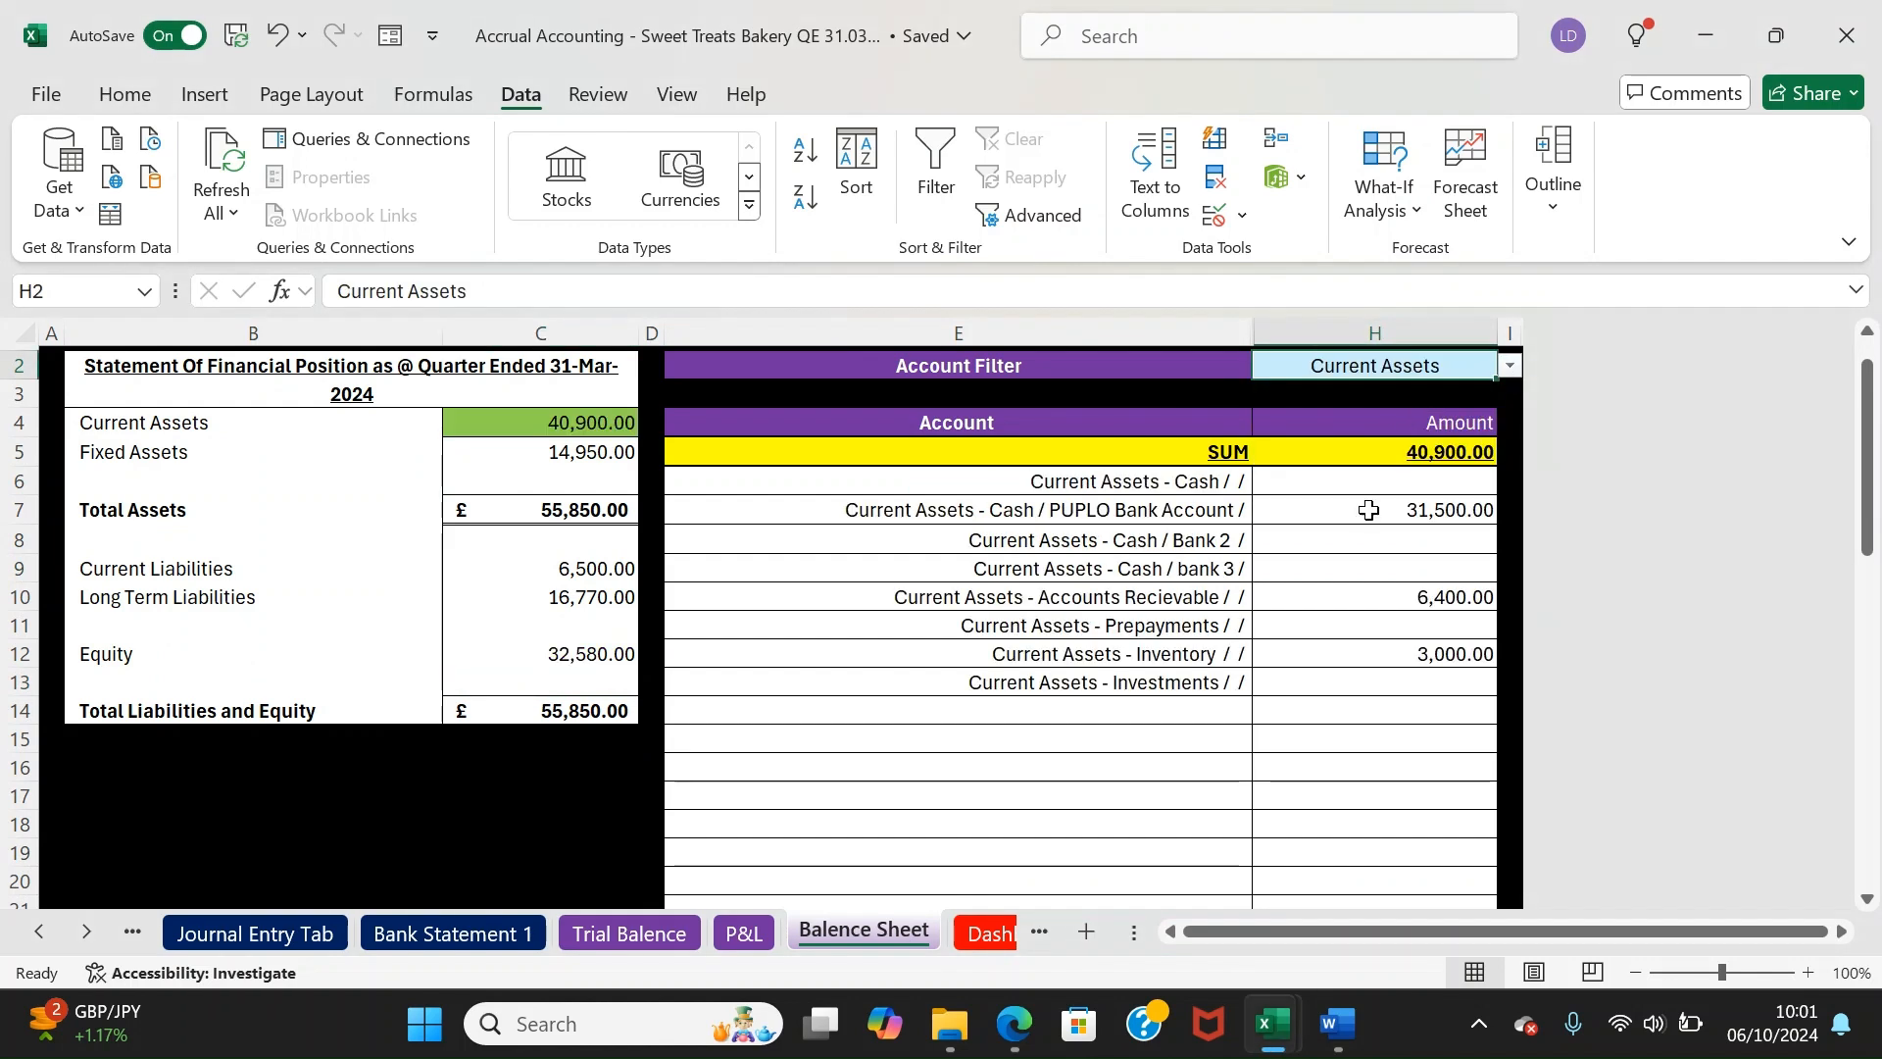
drag(1315, 483, 1315, 647)
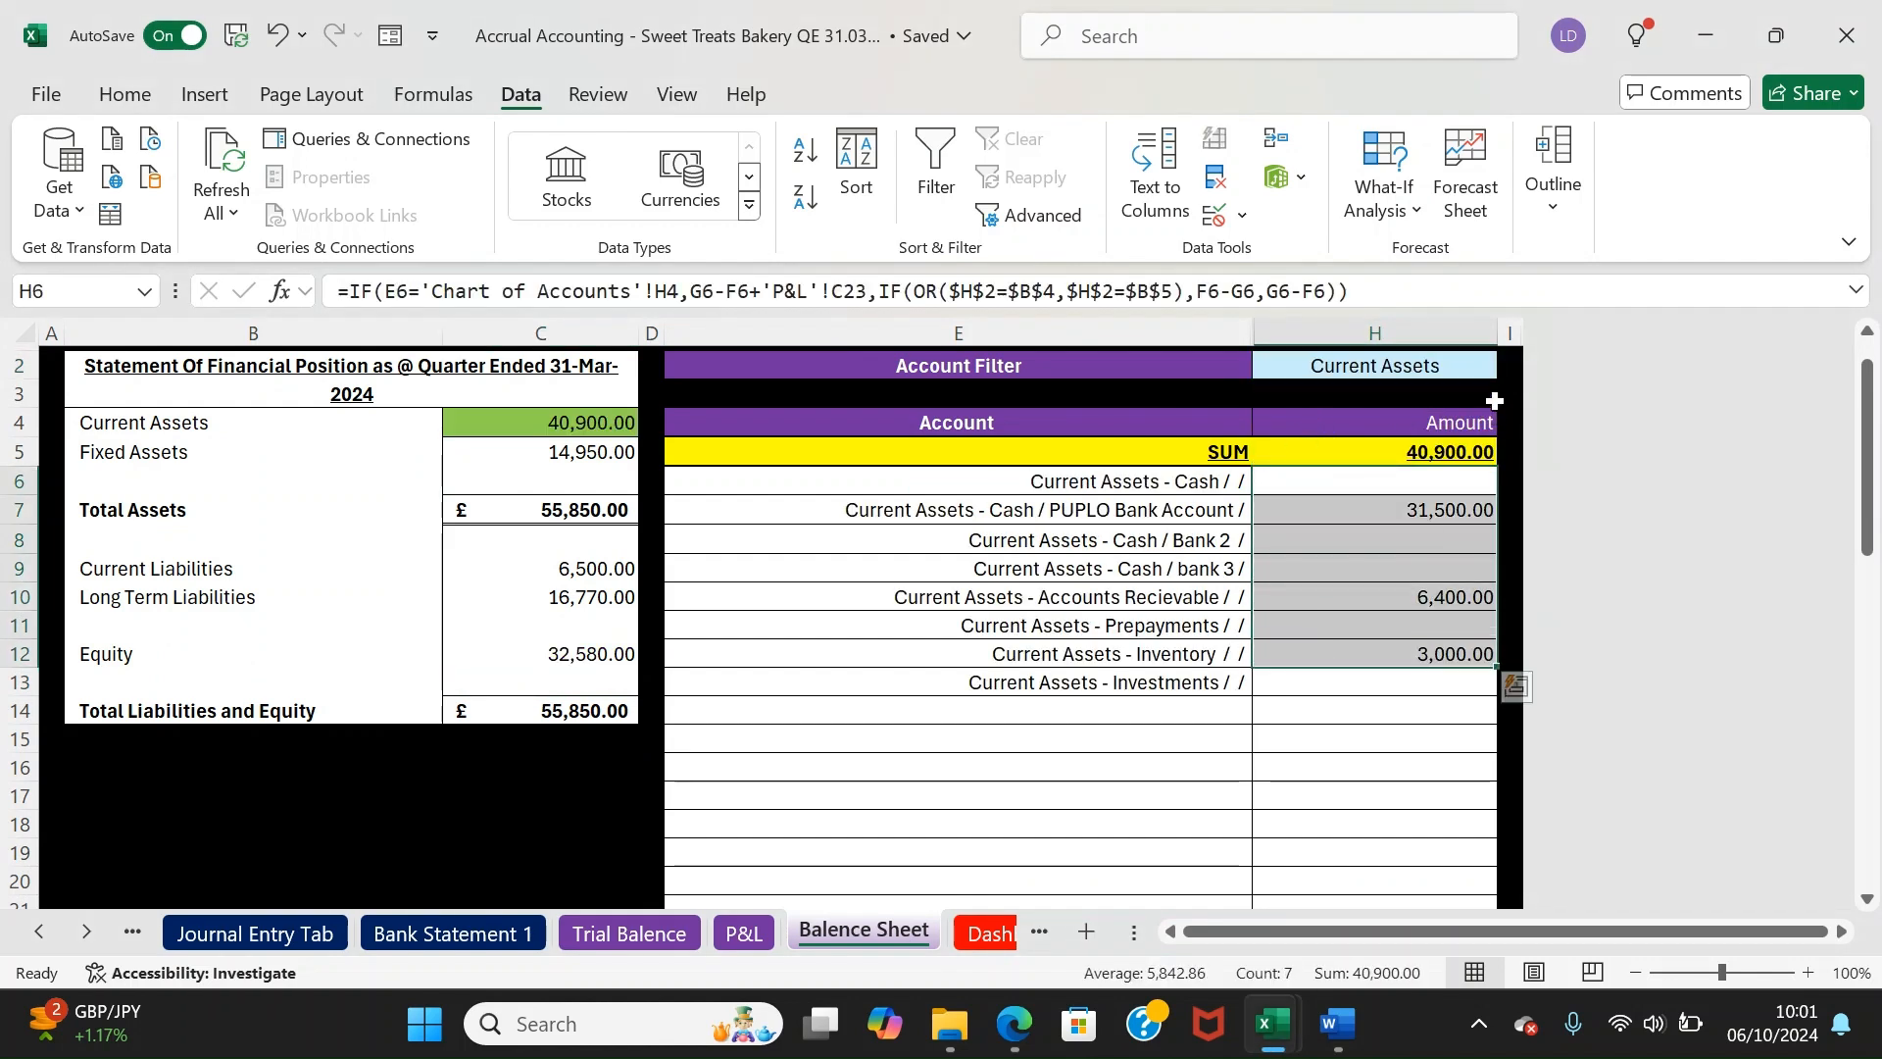
click(1489, 371)
click(1510, 366)
click(1370, 438)
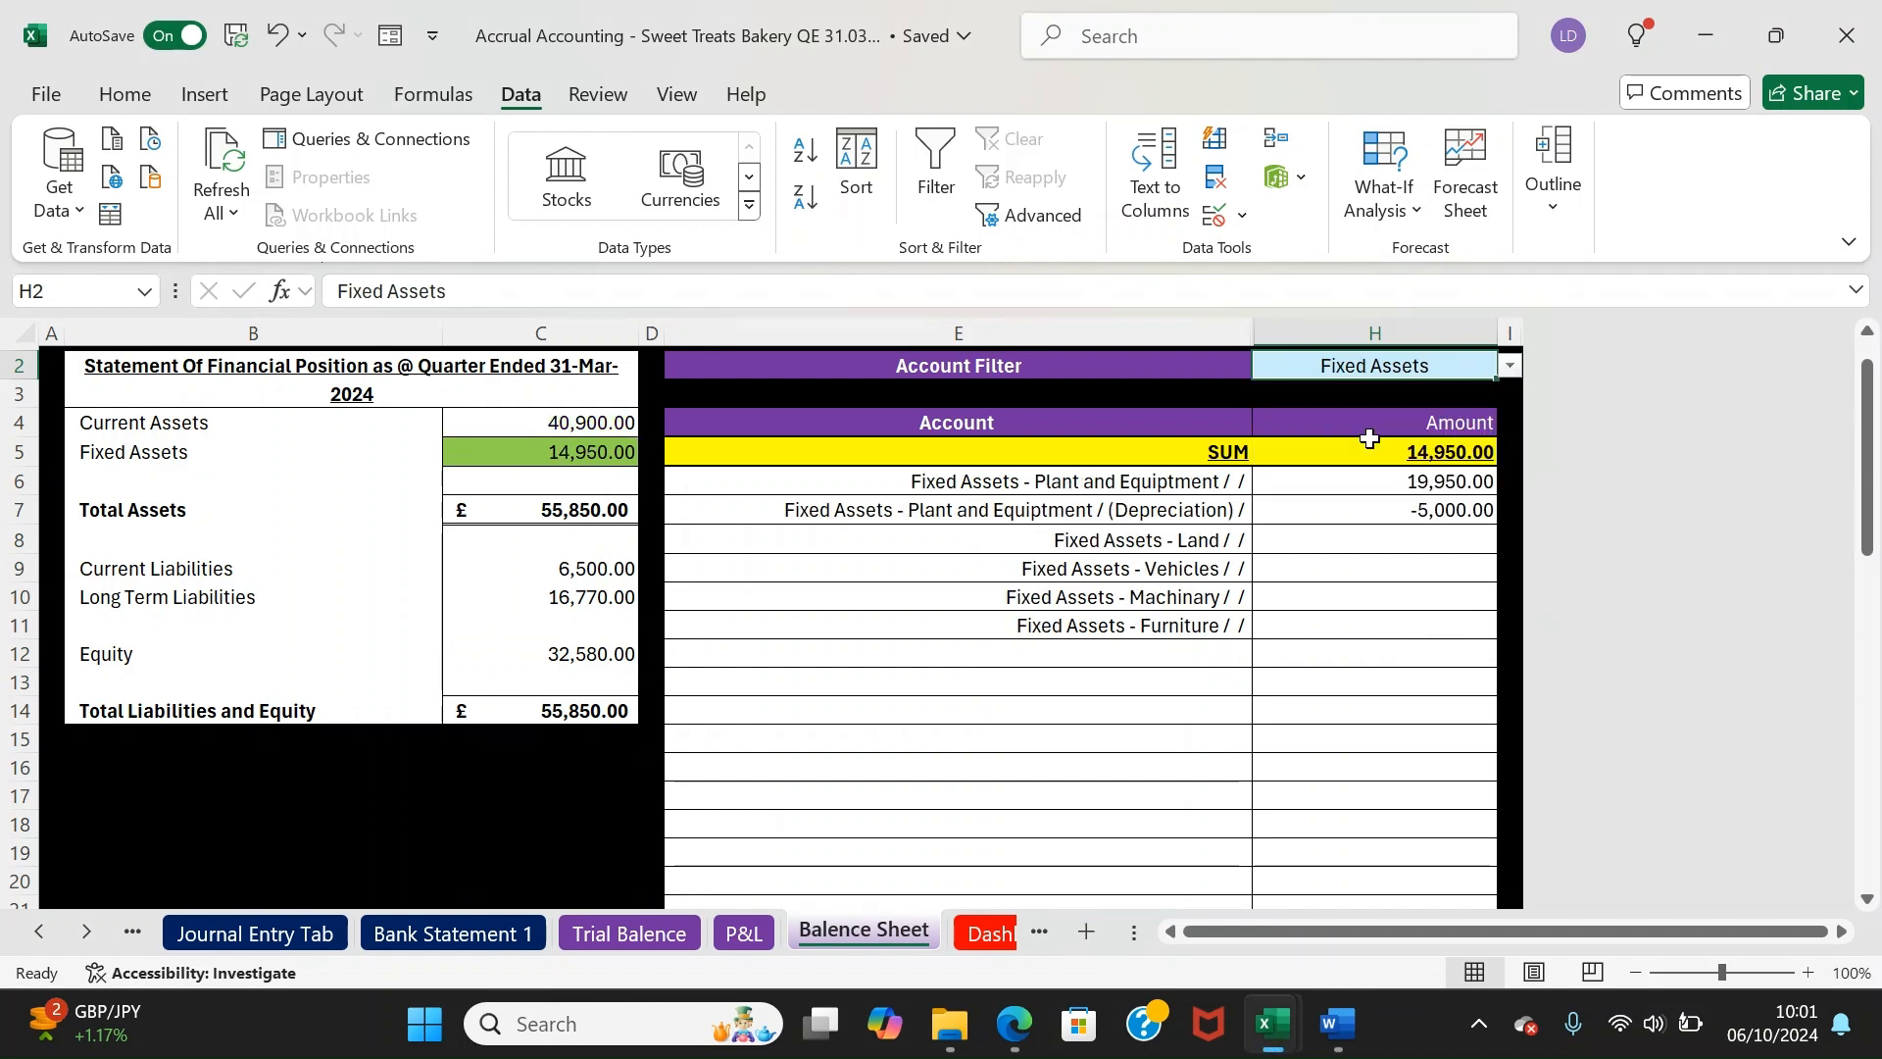
drag(1224, 498, 1432, 509)
click(1437, 588)
Show the Current Liabilities, Long Term Liabilities and Equity breakdowns
click(1448, 367)
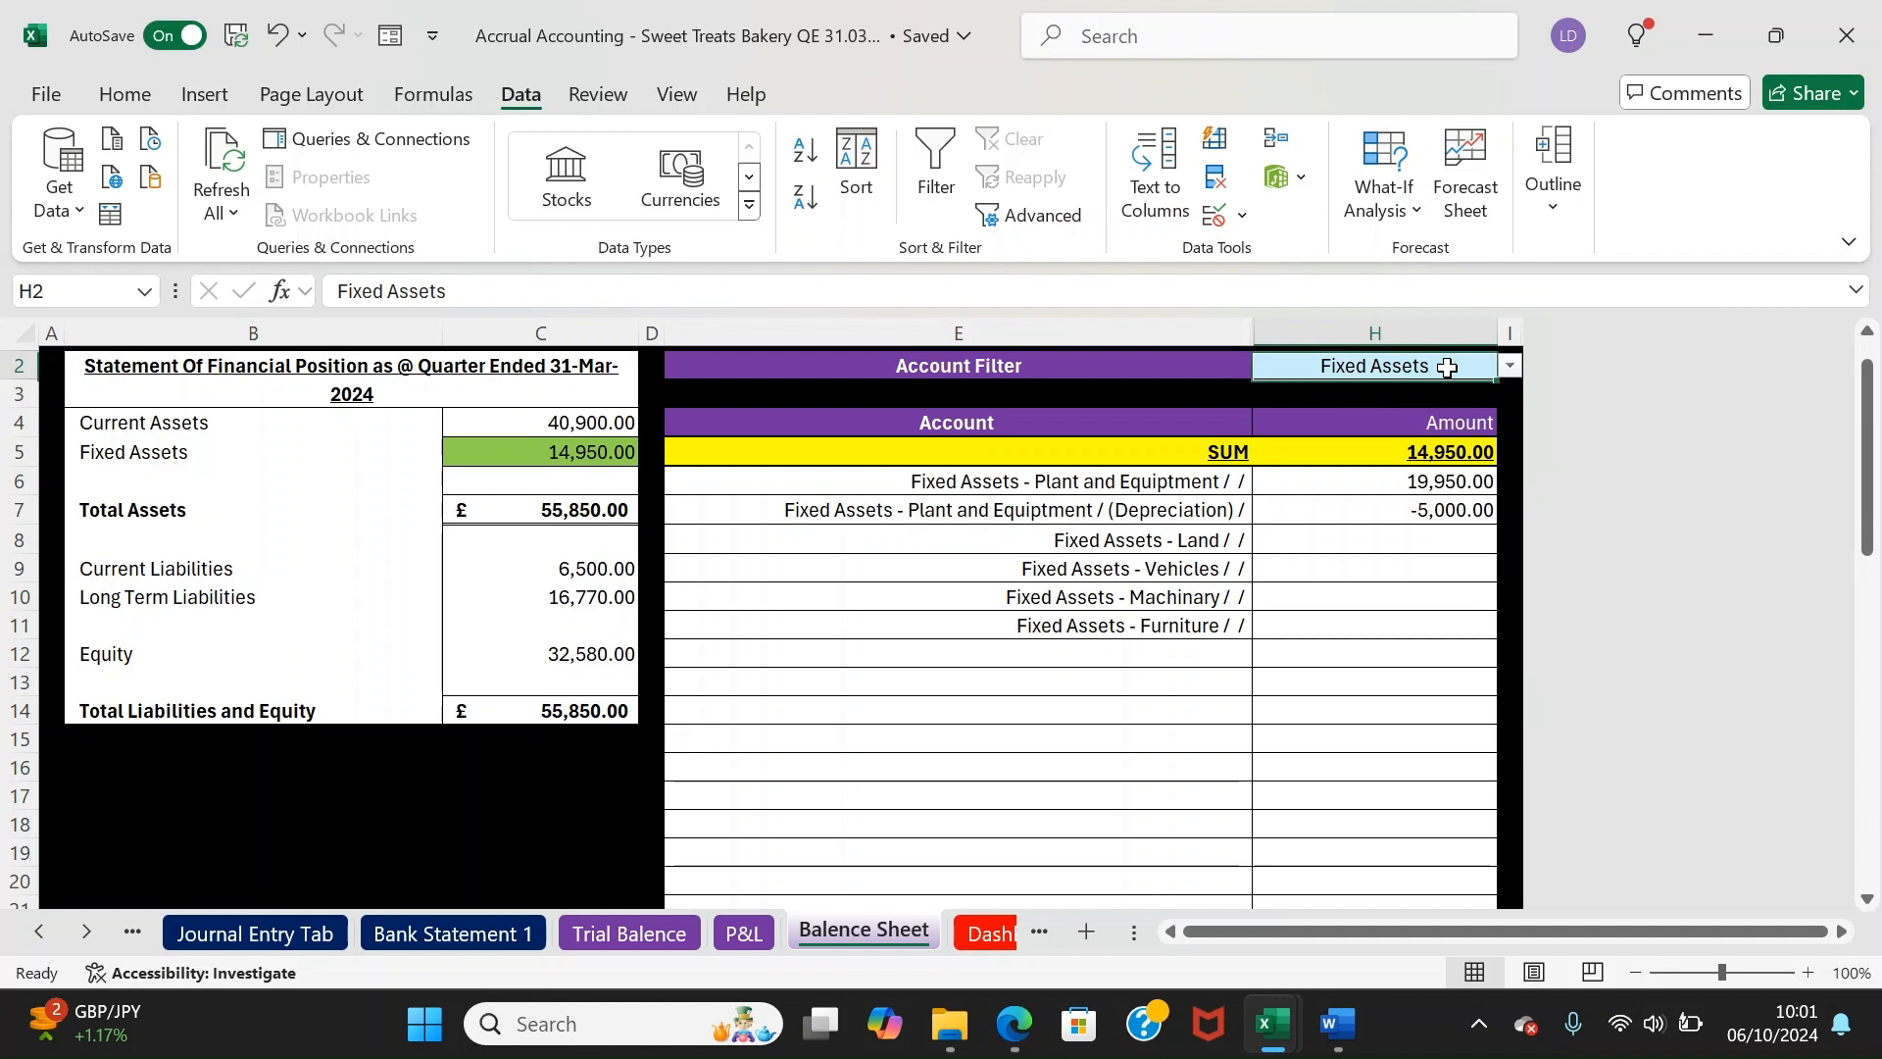
click(1511, 366)
click(1378, 466)
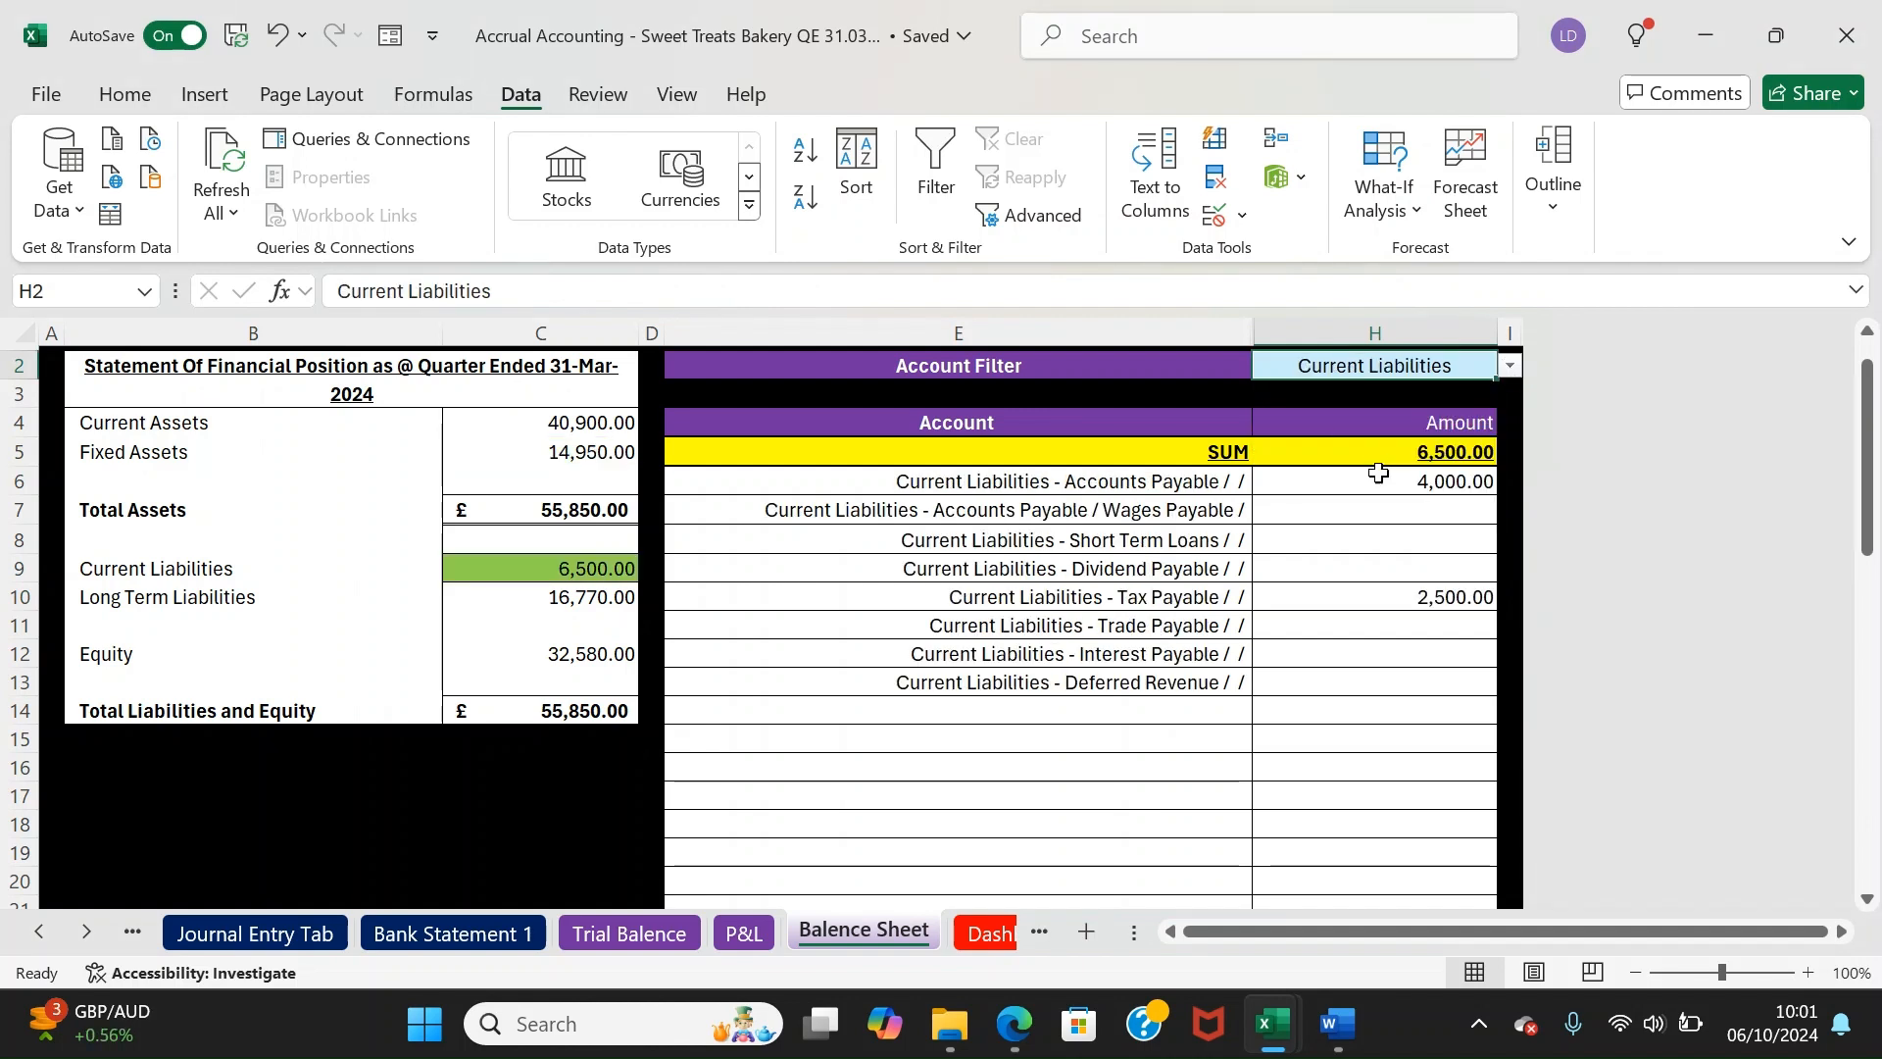
click(1511, 366)
click(1397, 492)
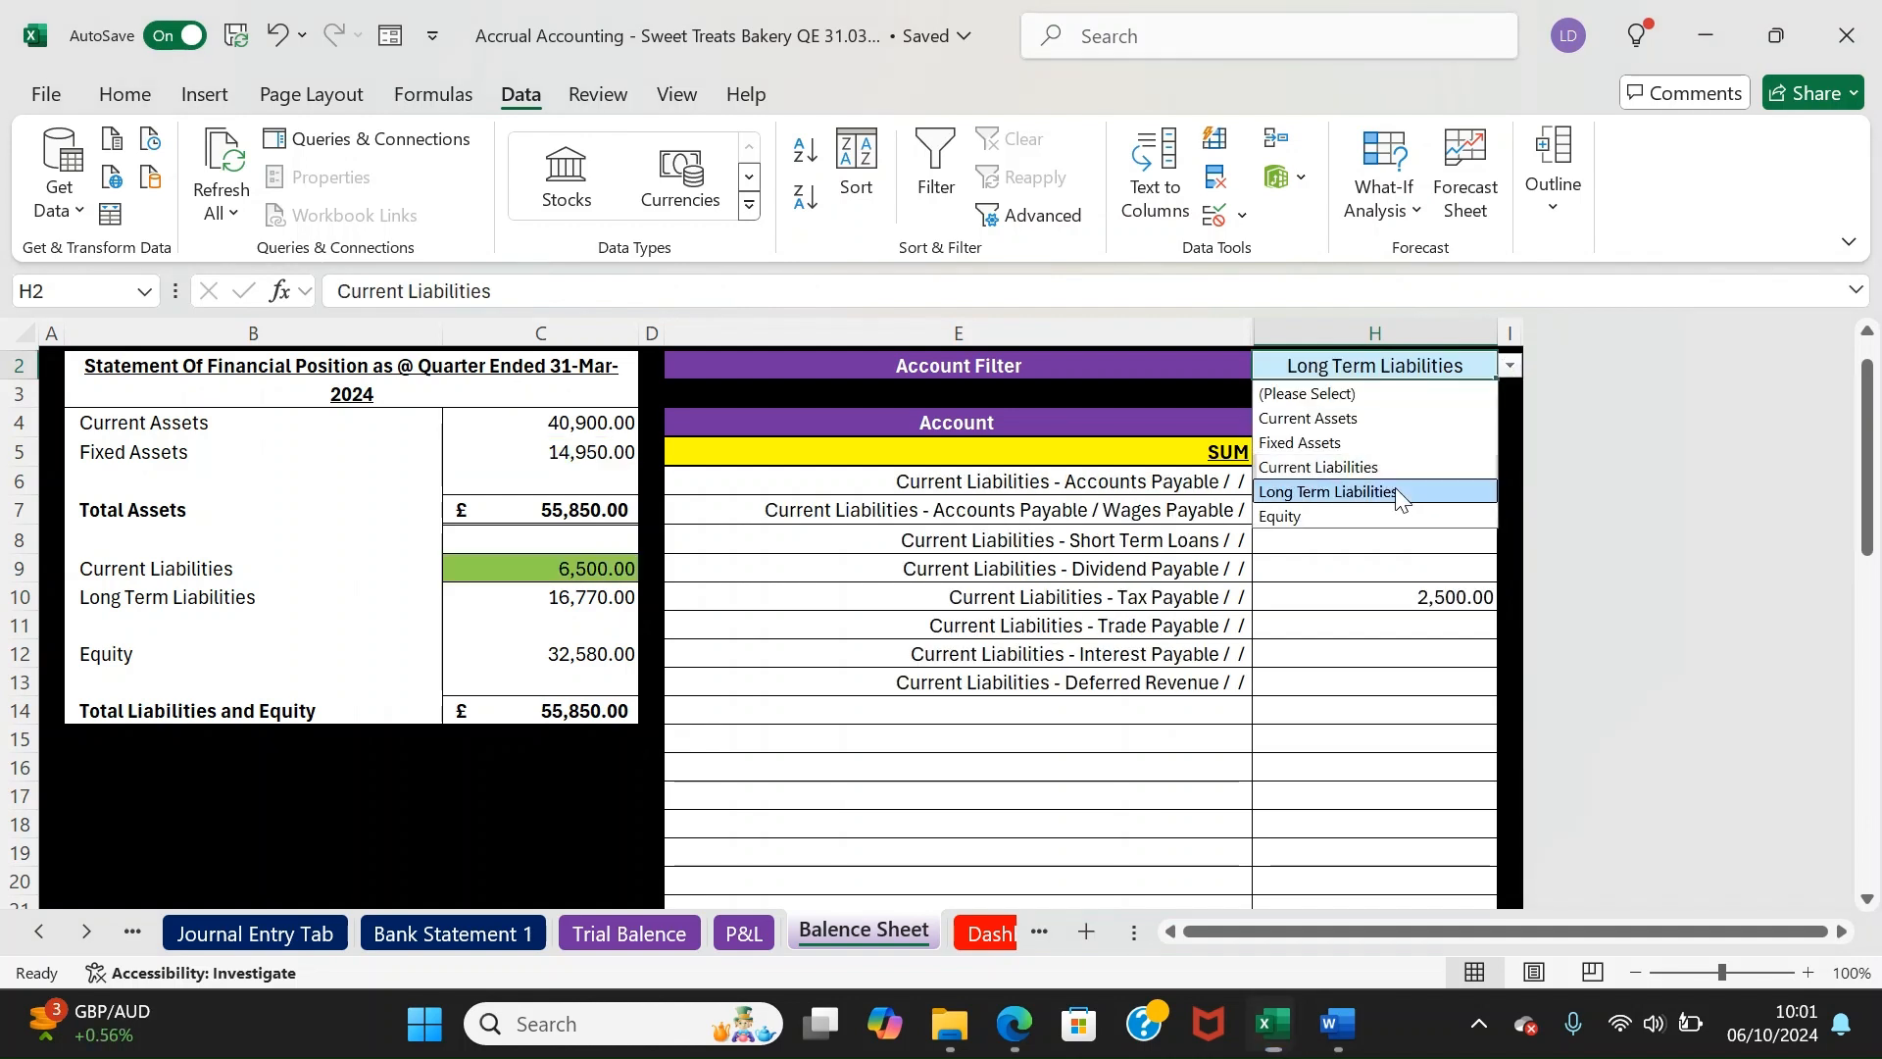
click(1511, 365)
click(1363, 516)
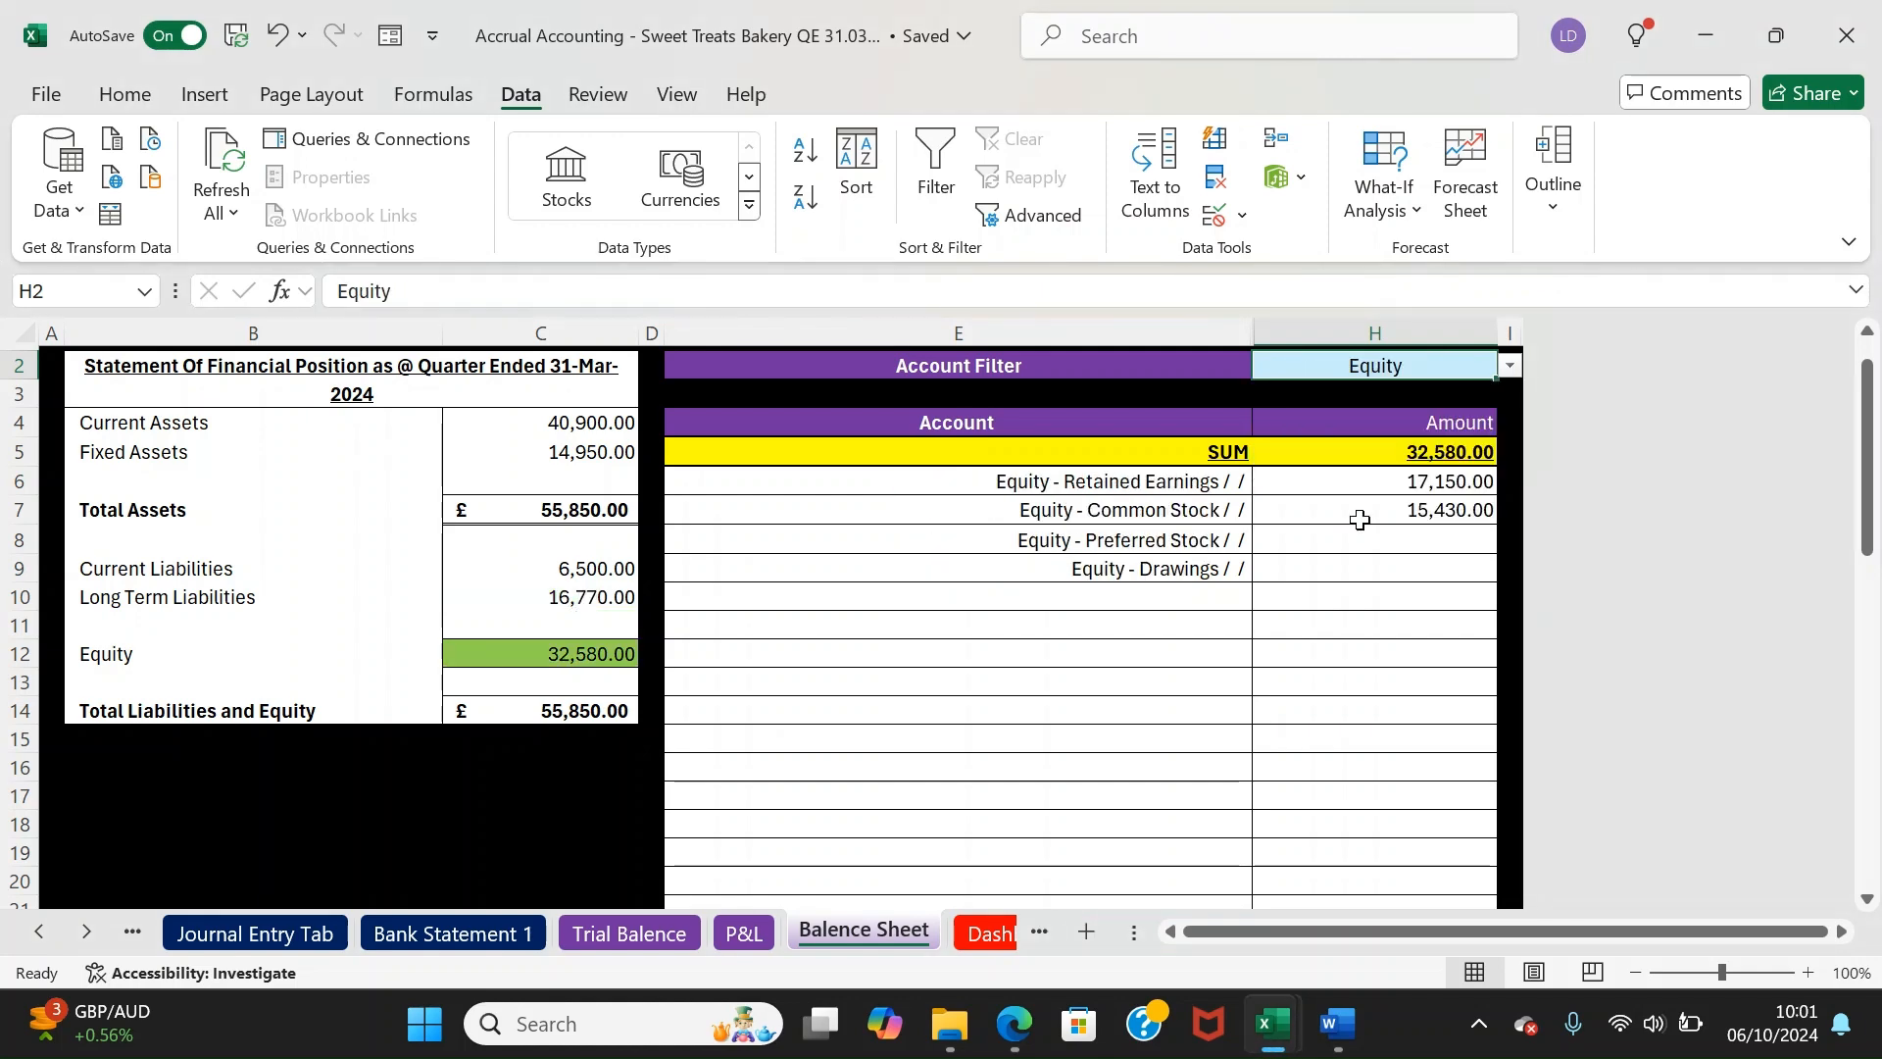
scroll(1782, 508, up, 1)
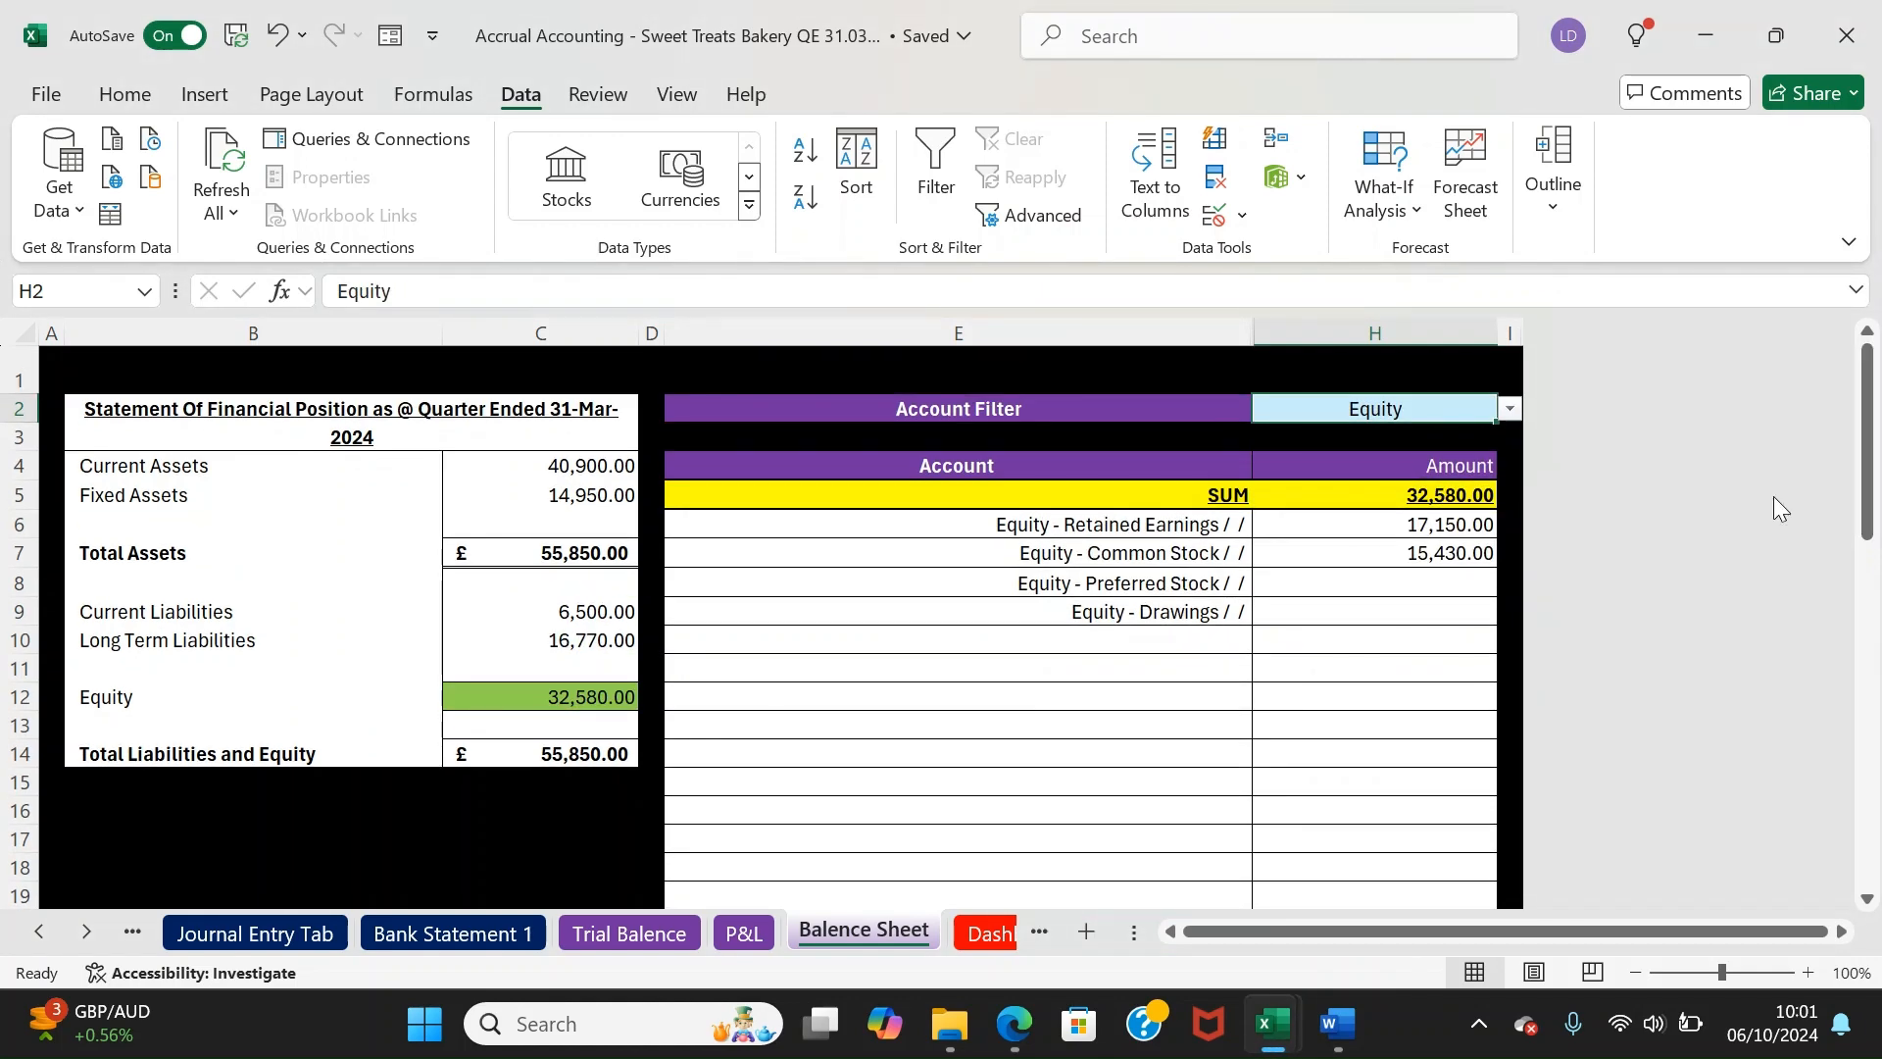
Glance at the Trial Balance, then verify both balance sheet totals equal £55,850.00
click(609, 934)
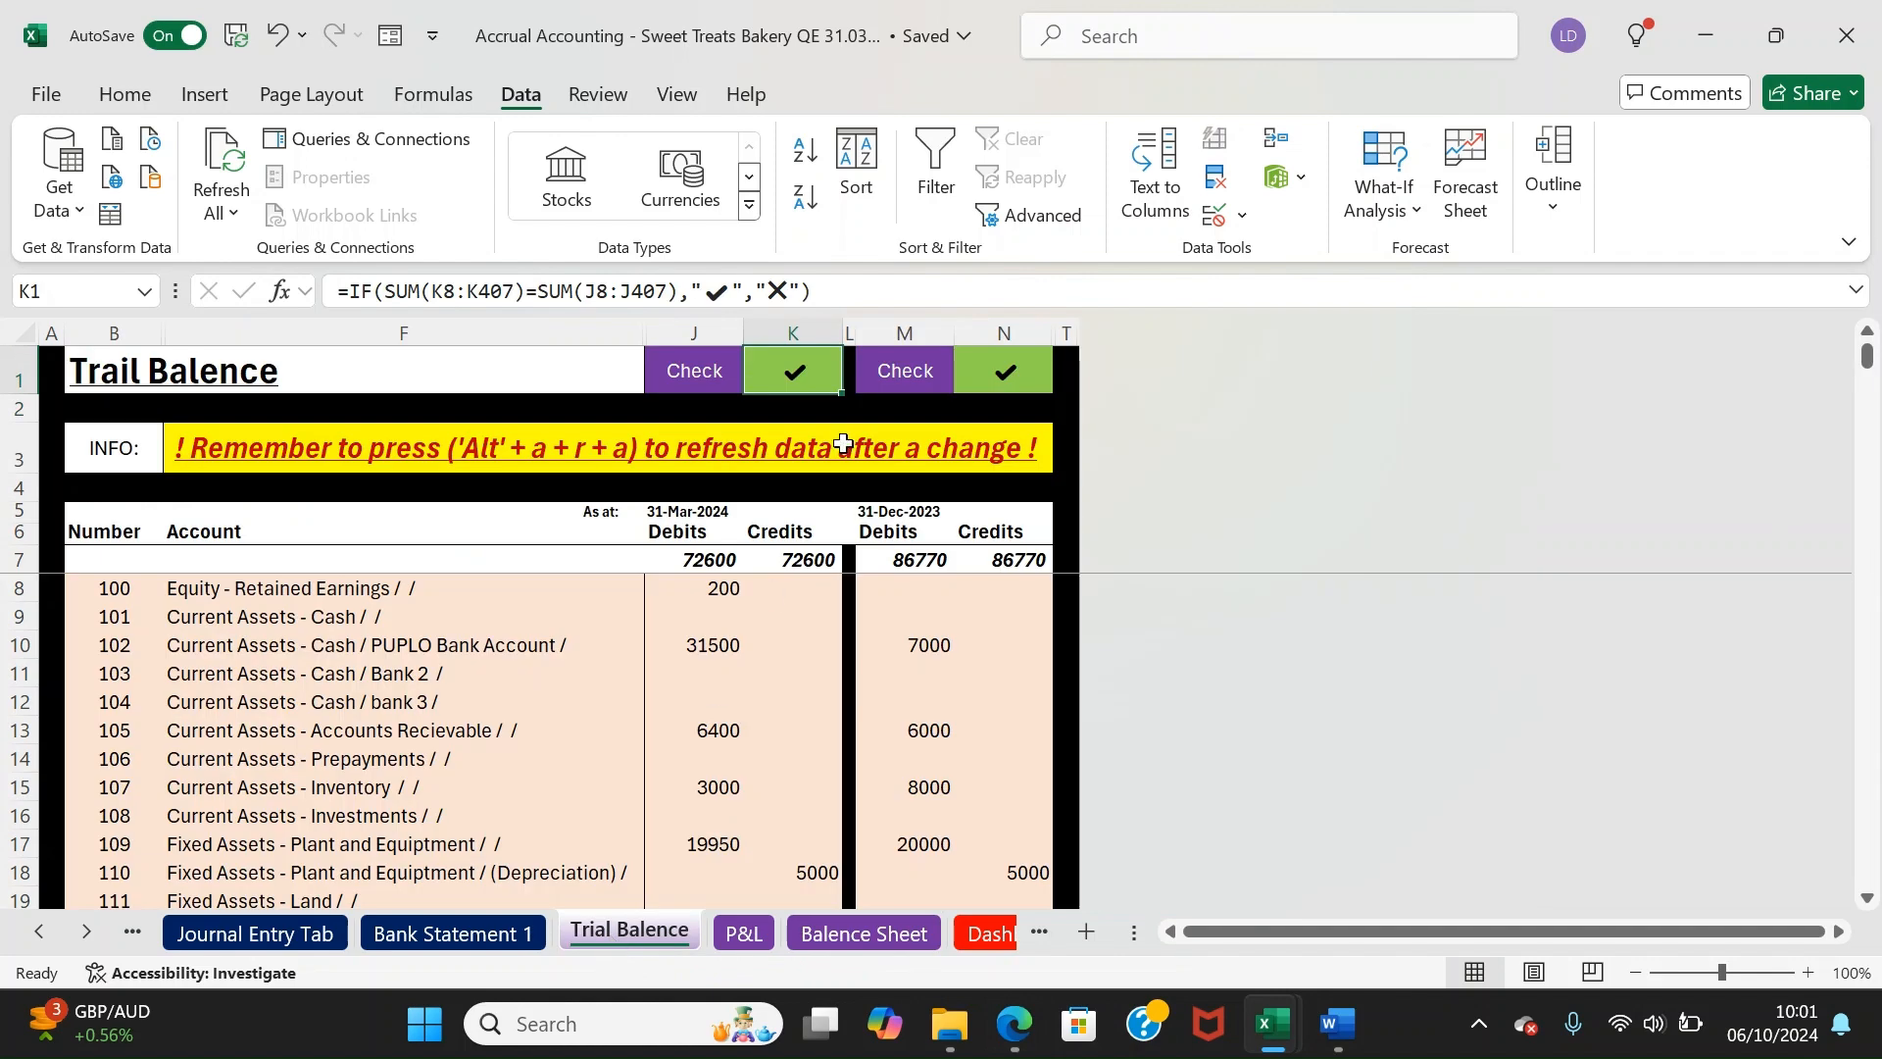
click(922, 936)
click(577, 756)
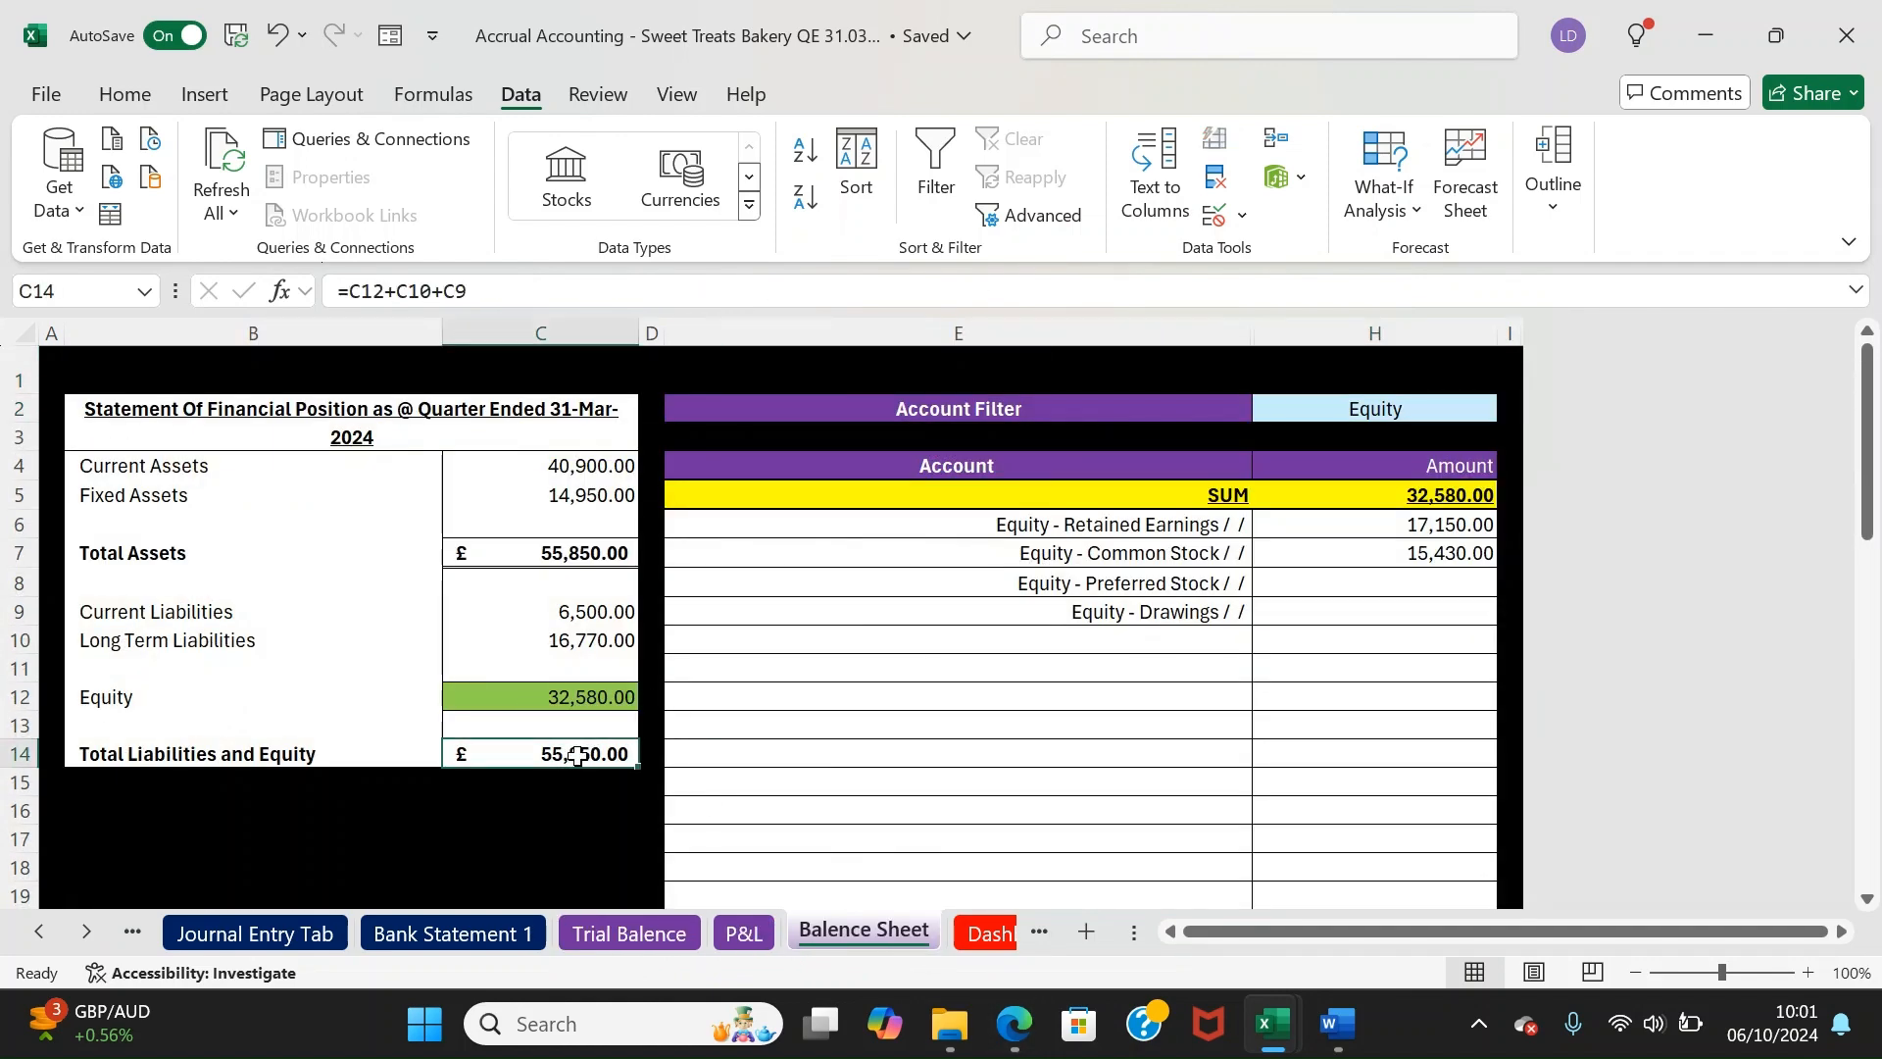
click(521, 552)
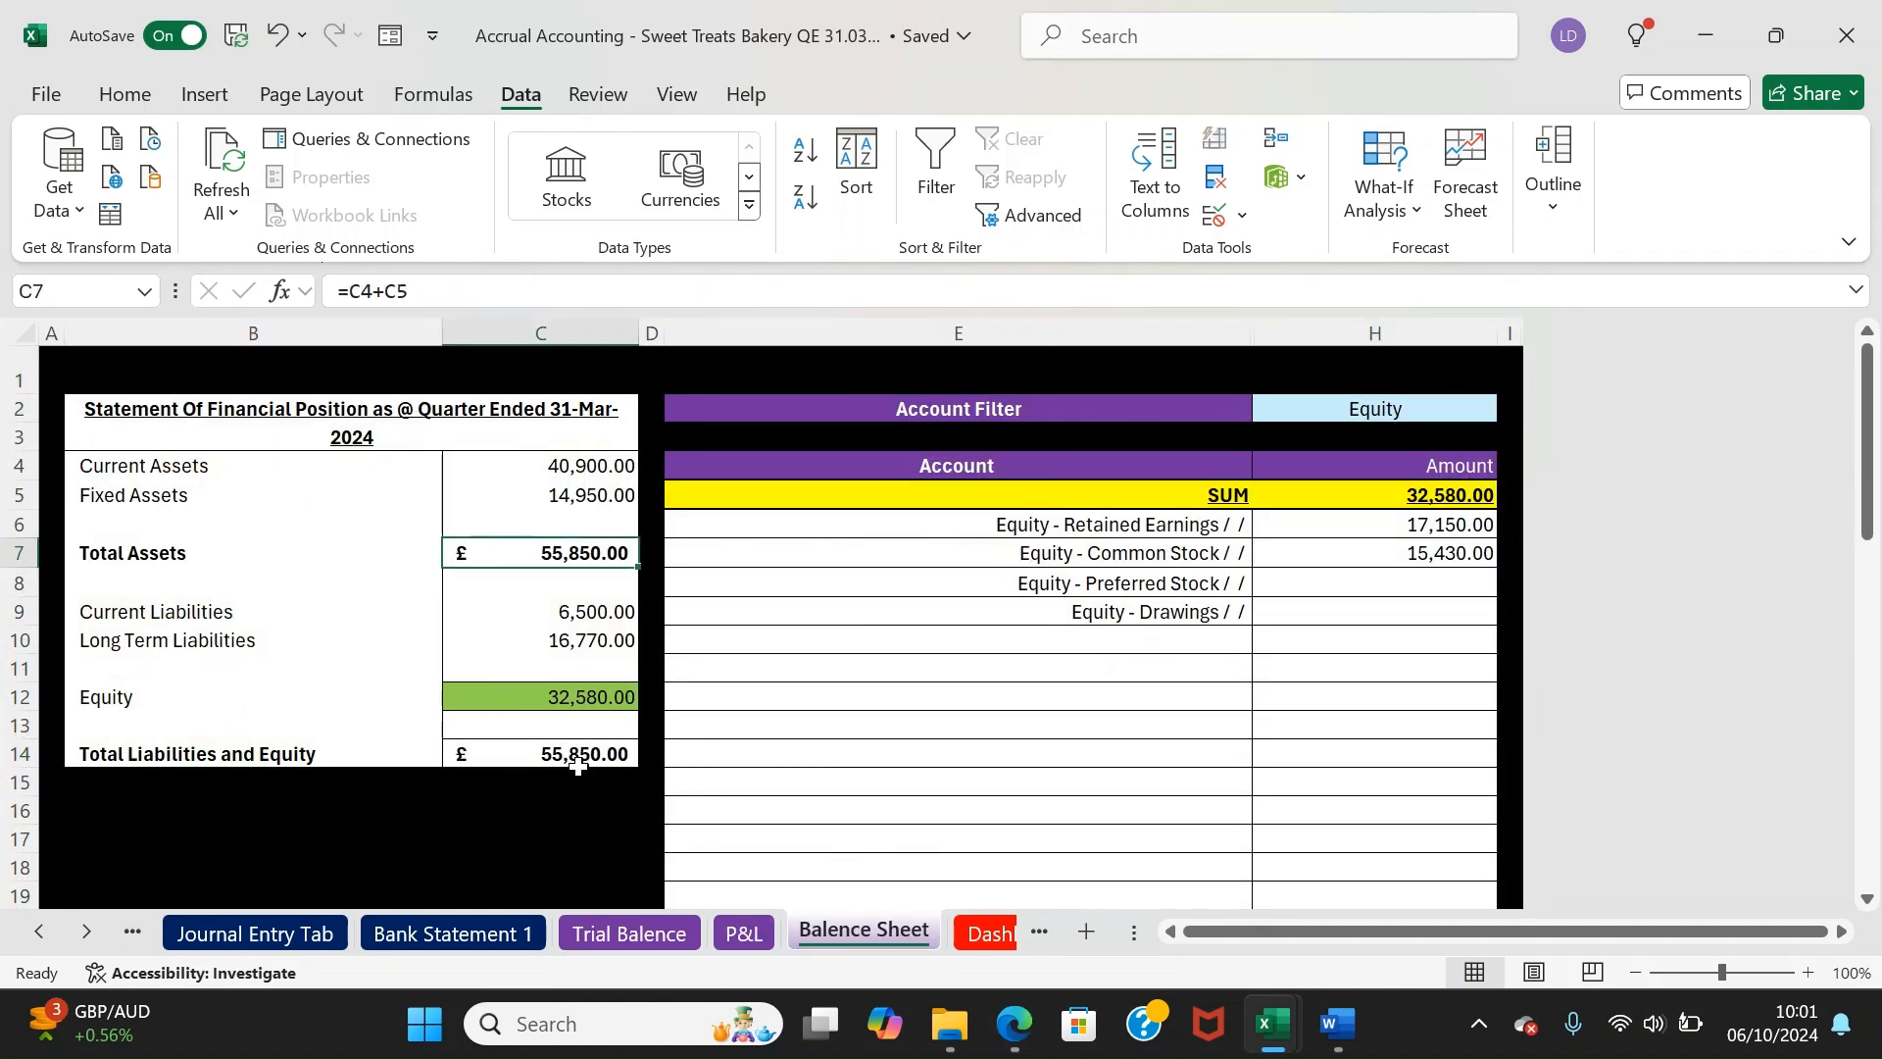
click(986, 933)
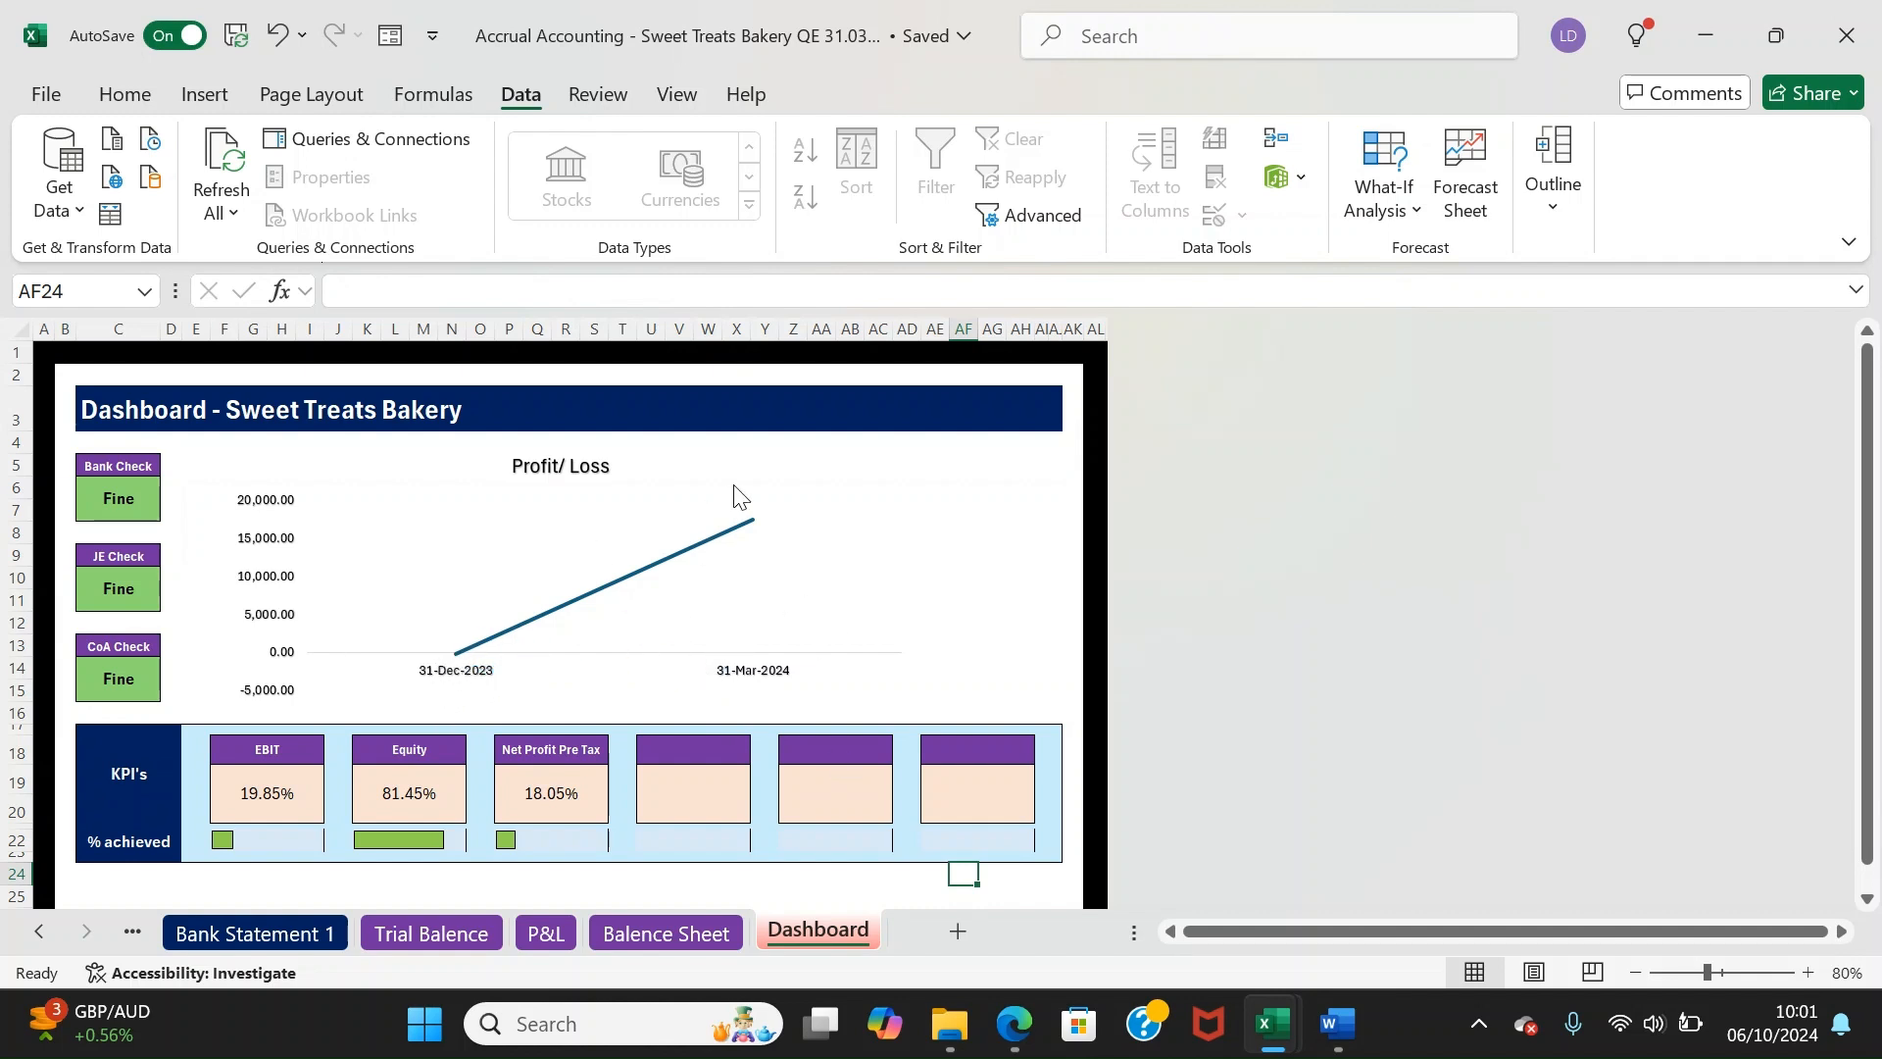
Check that the Bank, JE and CoA status checks all read Fine
click(134, 472)
drag(134, 472, 118, 676)
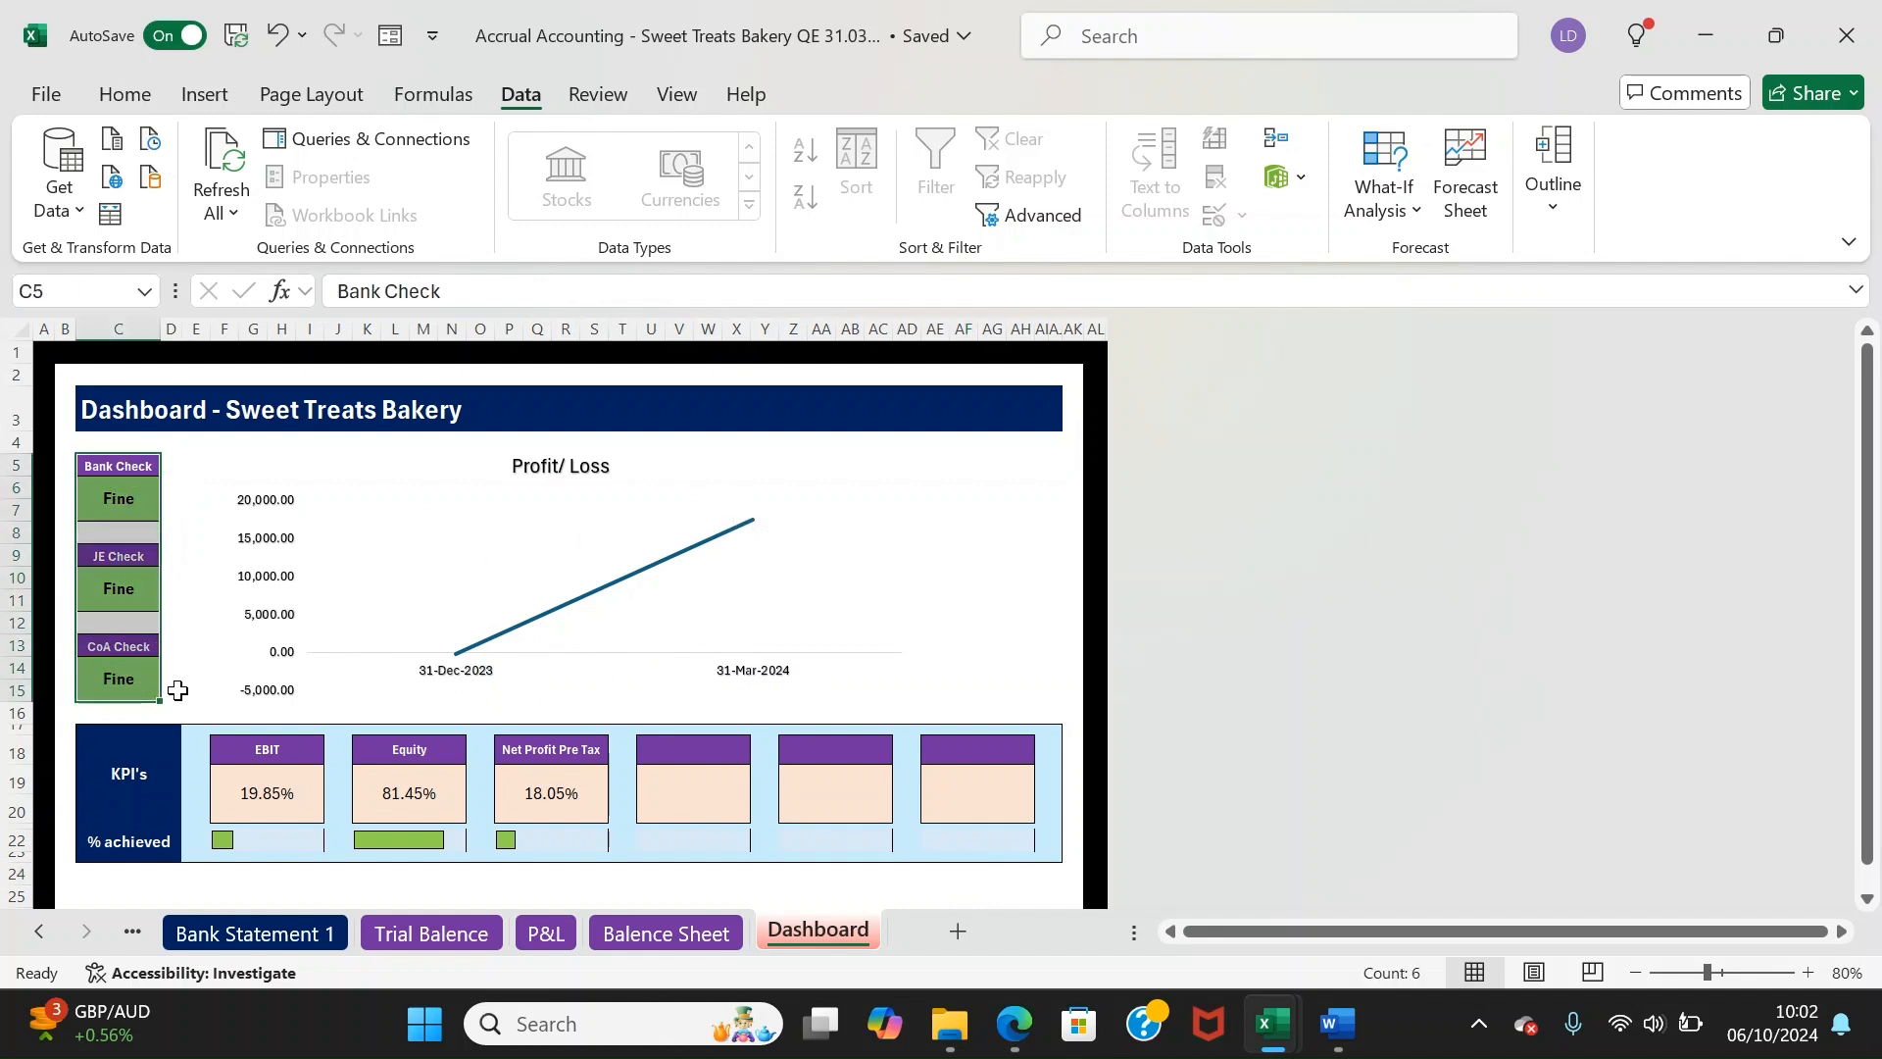
click(119, 674)
drag(118, 647, 114, 704)
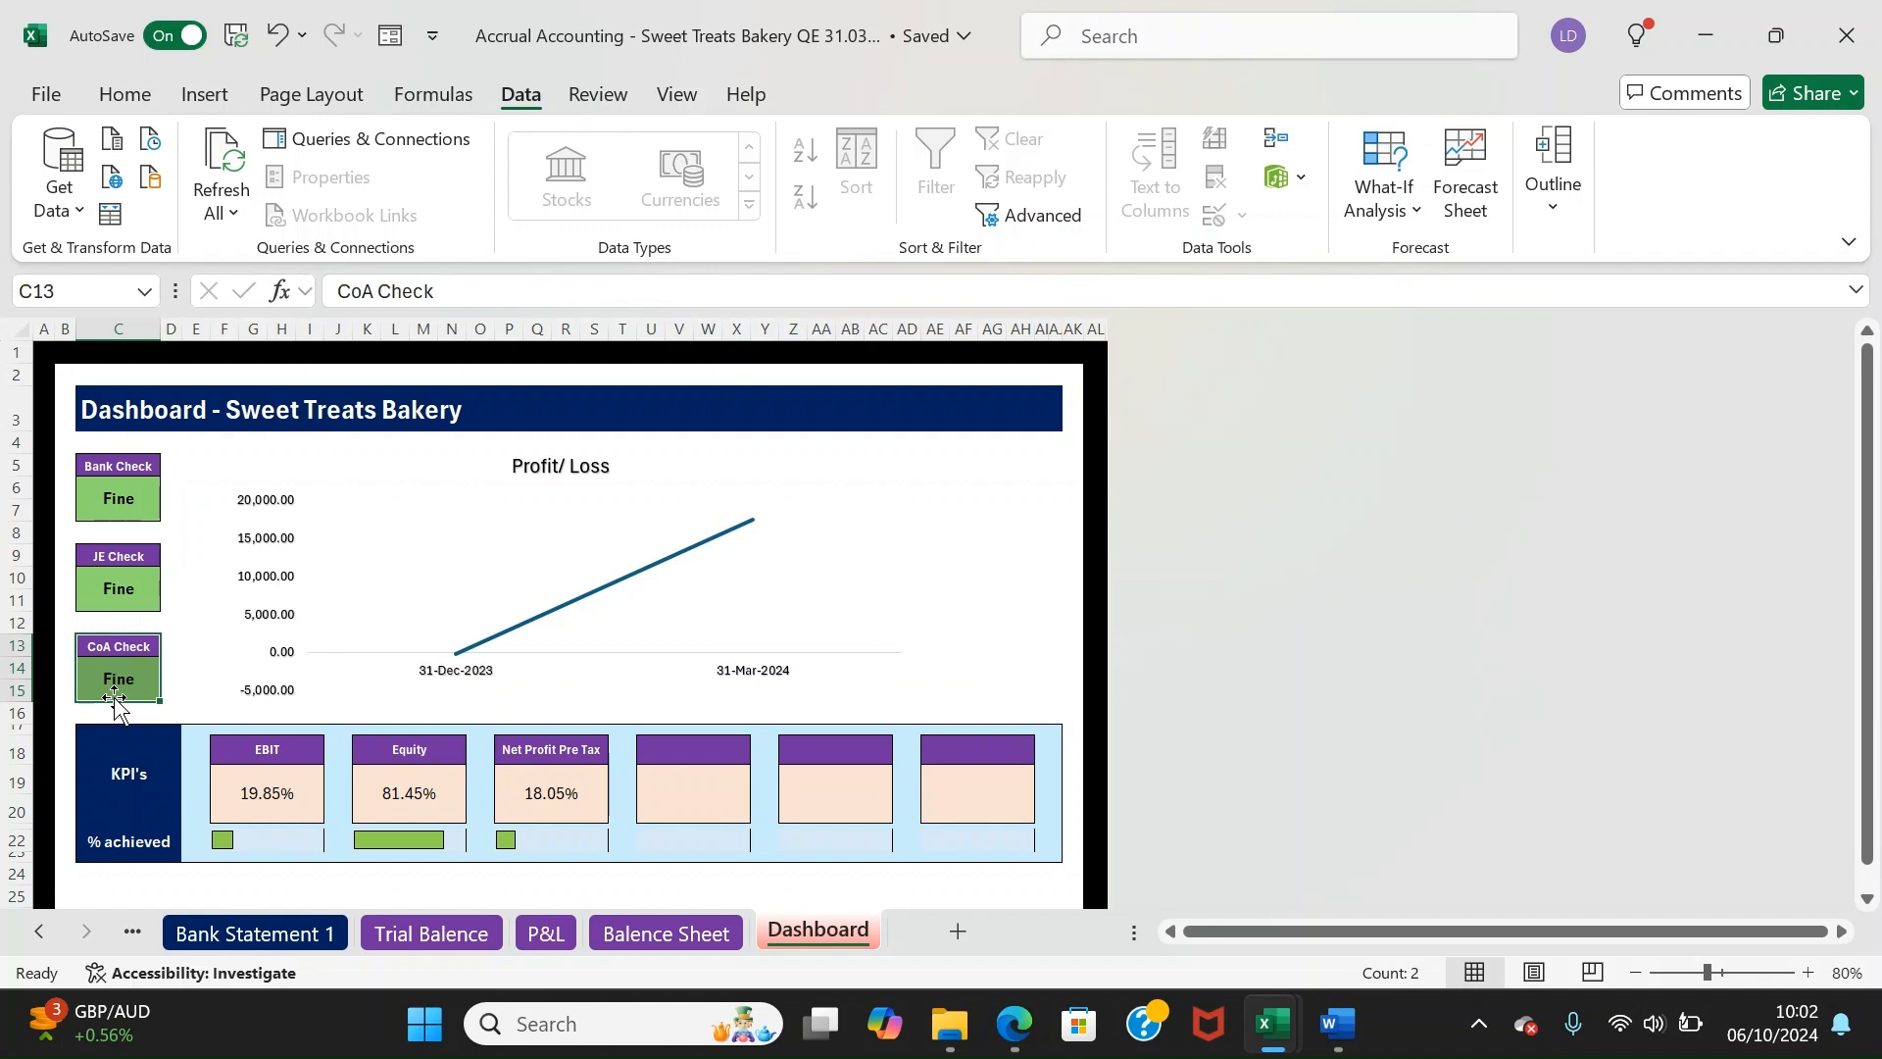
Inspect the KPIs: EBIT 19.85%, Equity 81.45% and Net Profit Pre Tax 18.05%
drag(127, 773, 486, 764)
click(422, 796)
click(298, 781)
click(197, 843)
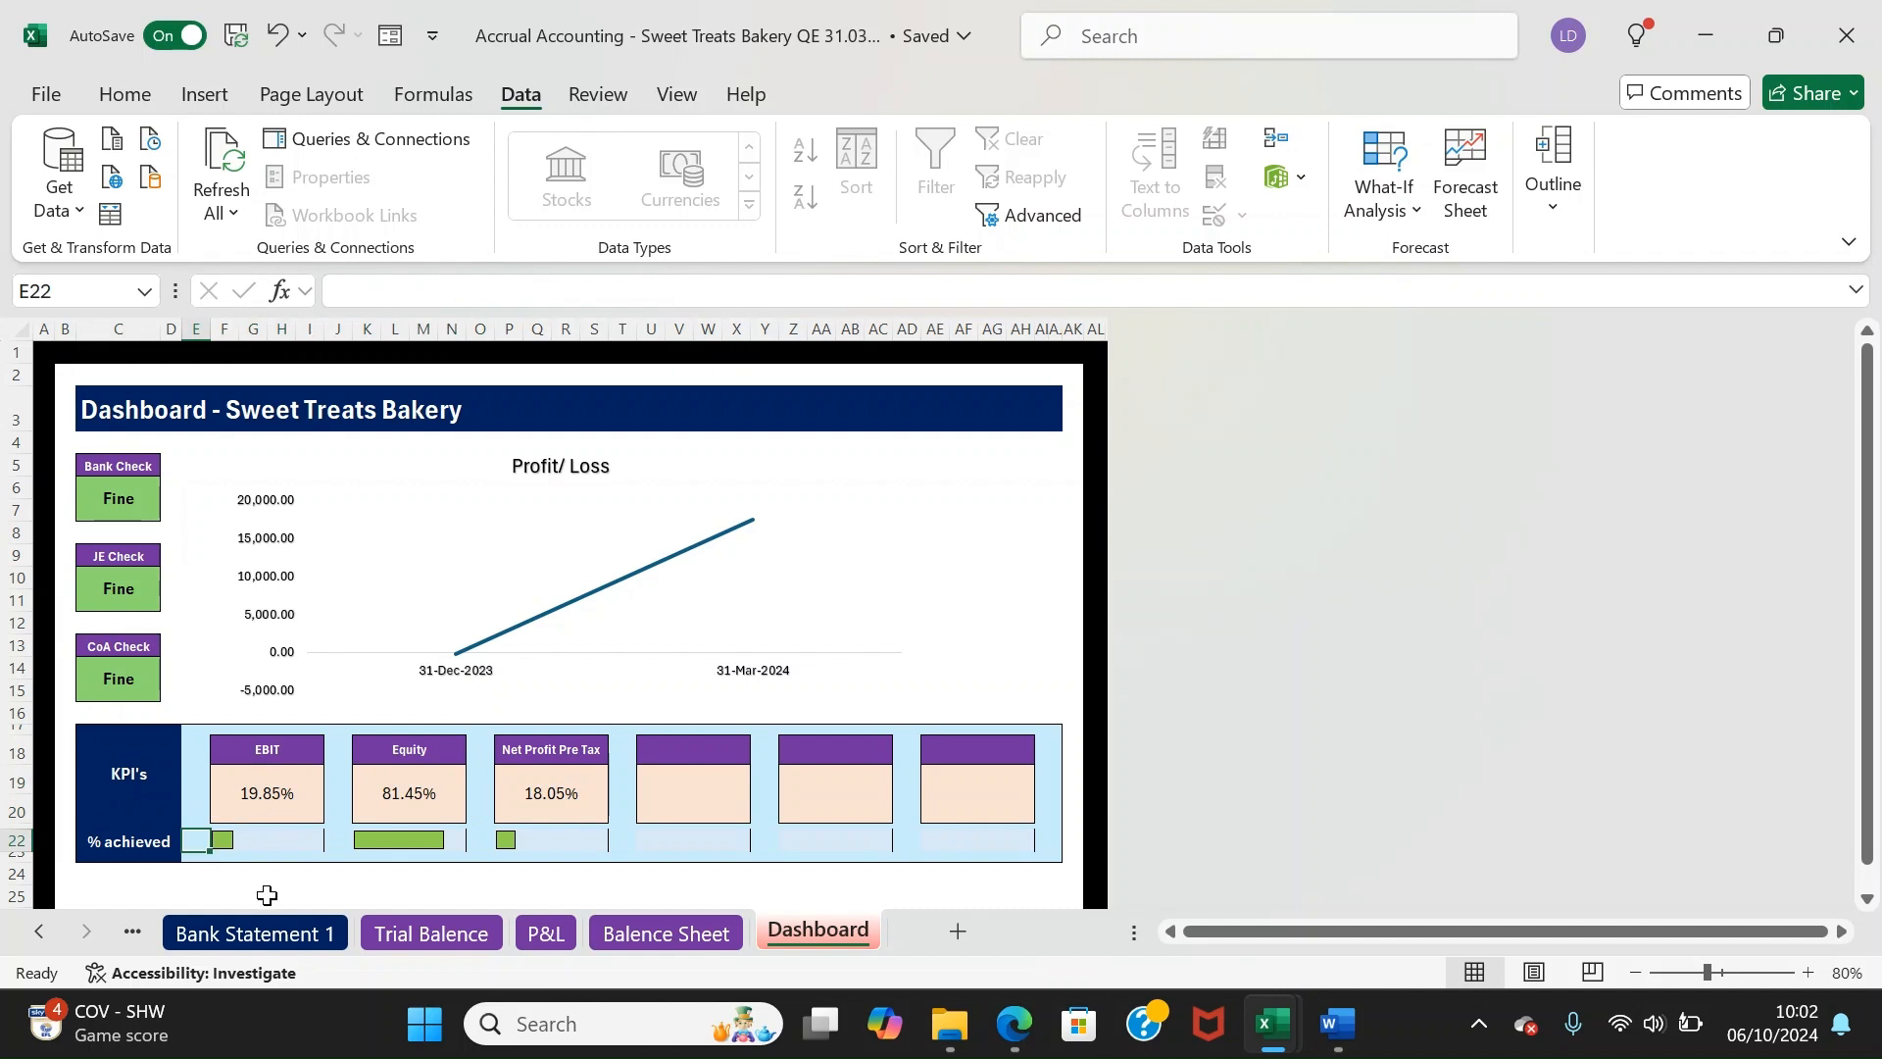
click(263, 790)
click(435, 749)
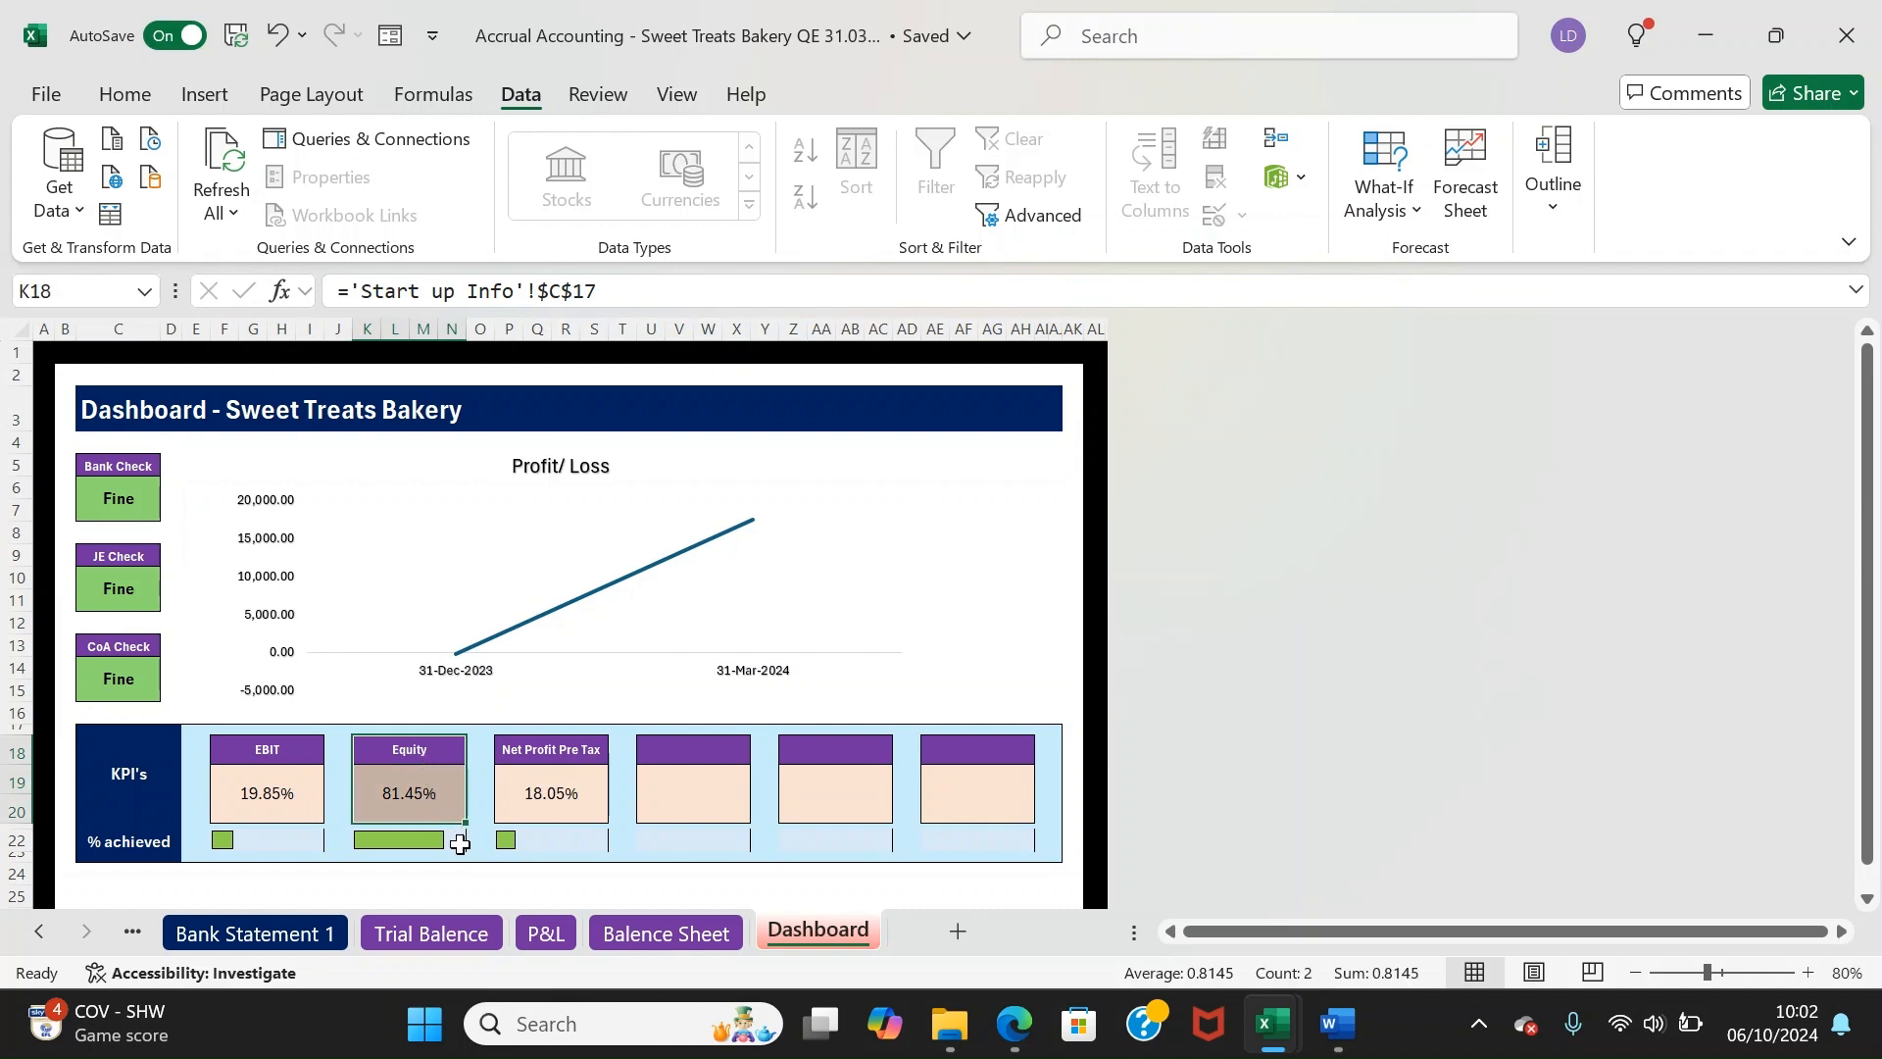
click(576, 798)
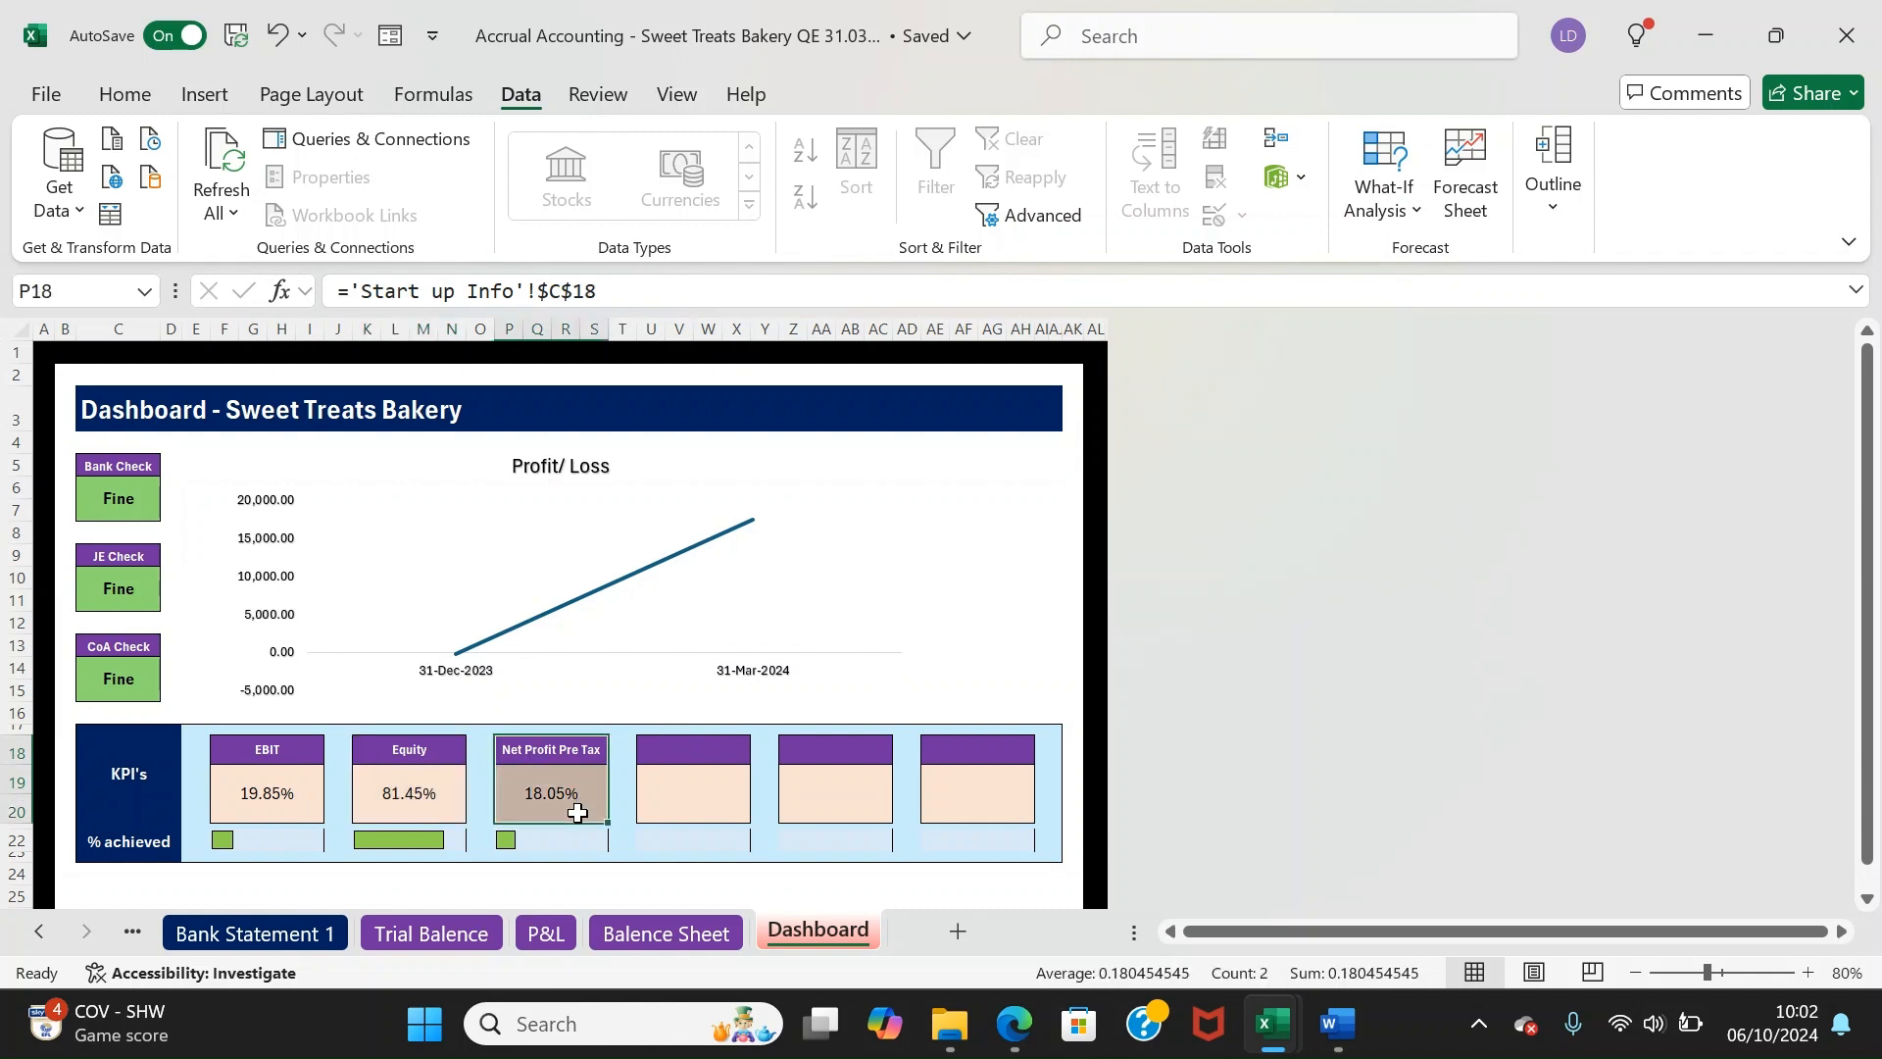
drag(574, 856, 530, 857)
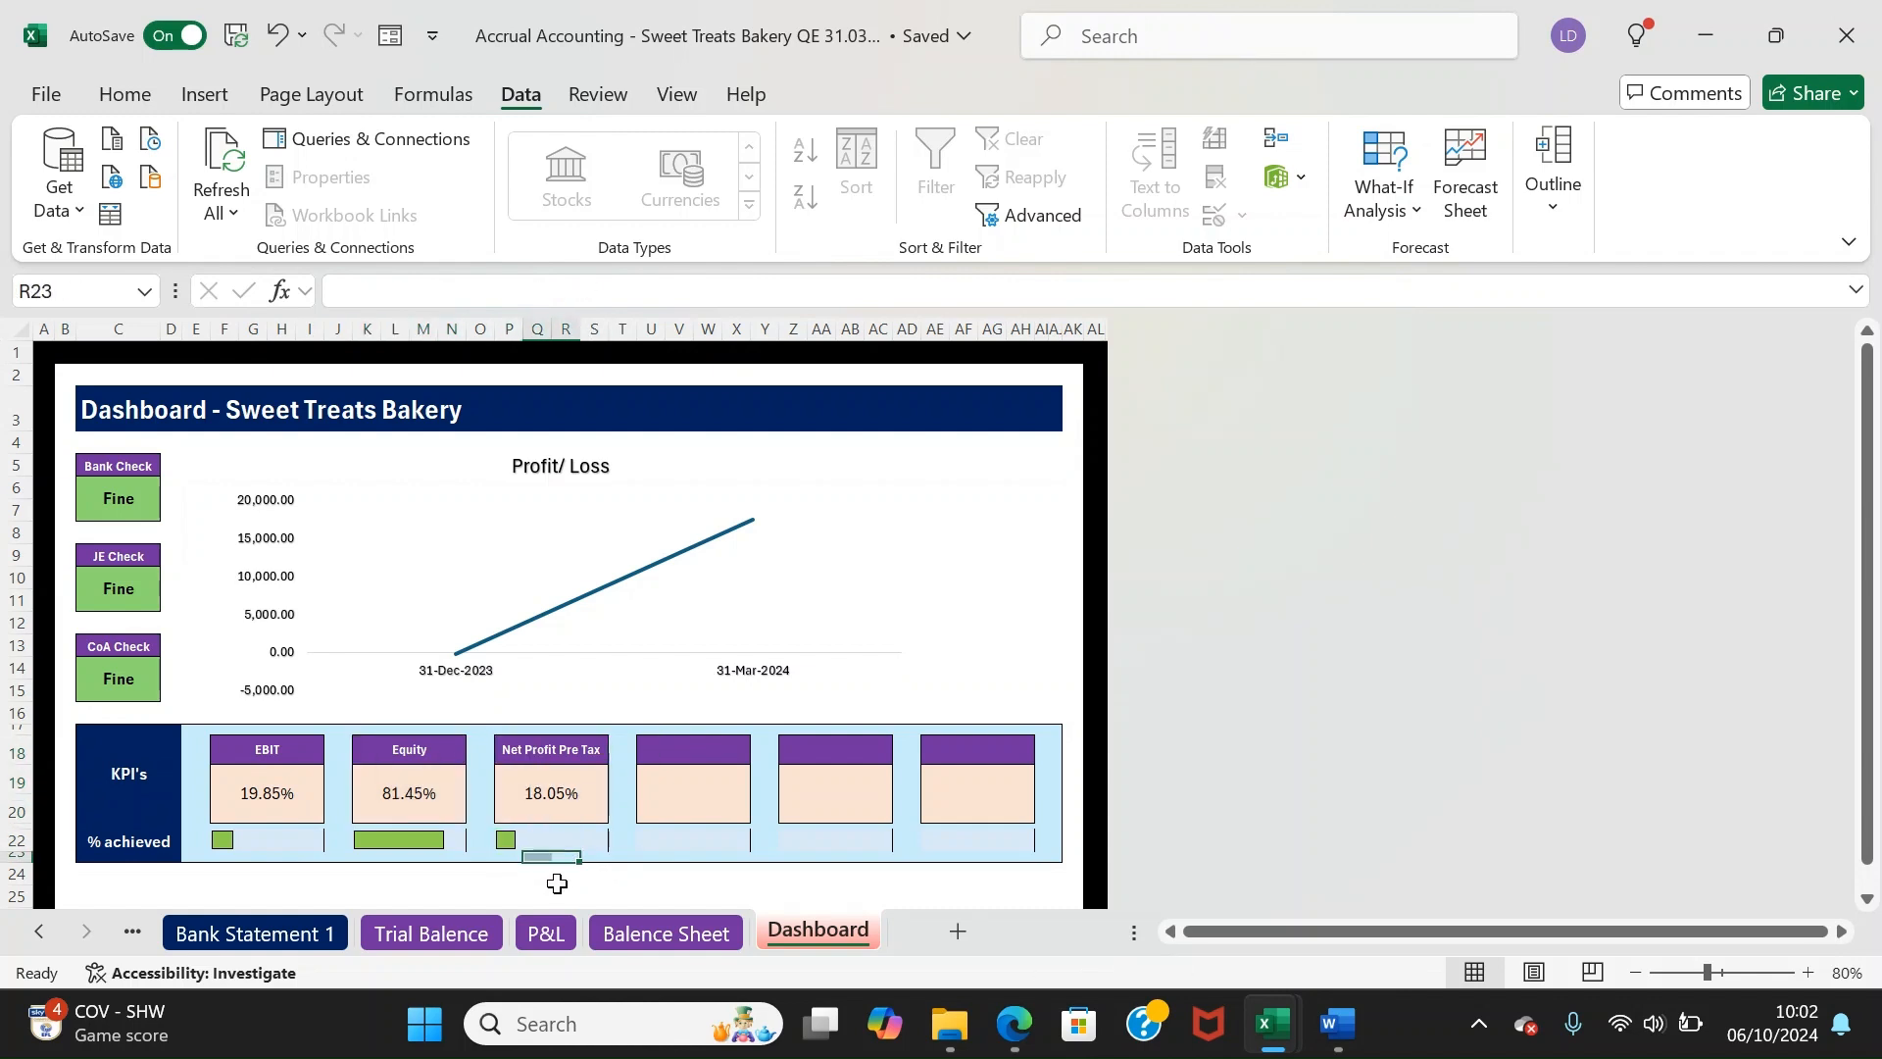
click(409, 767)
drag(1869, 686, 1872, 706)
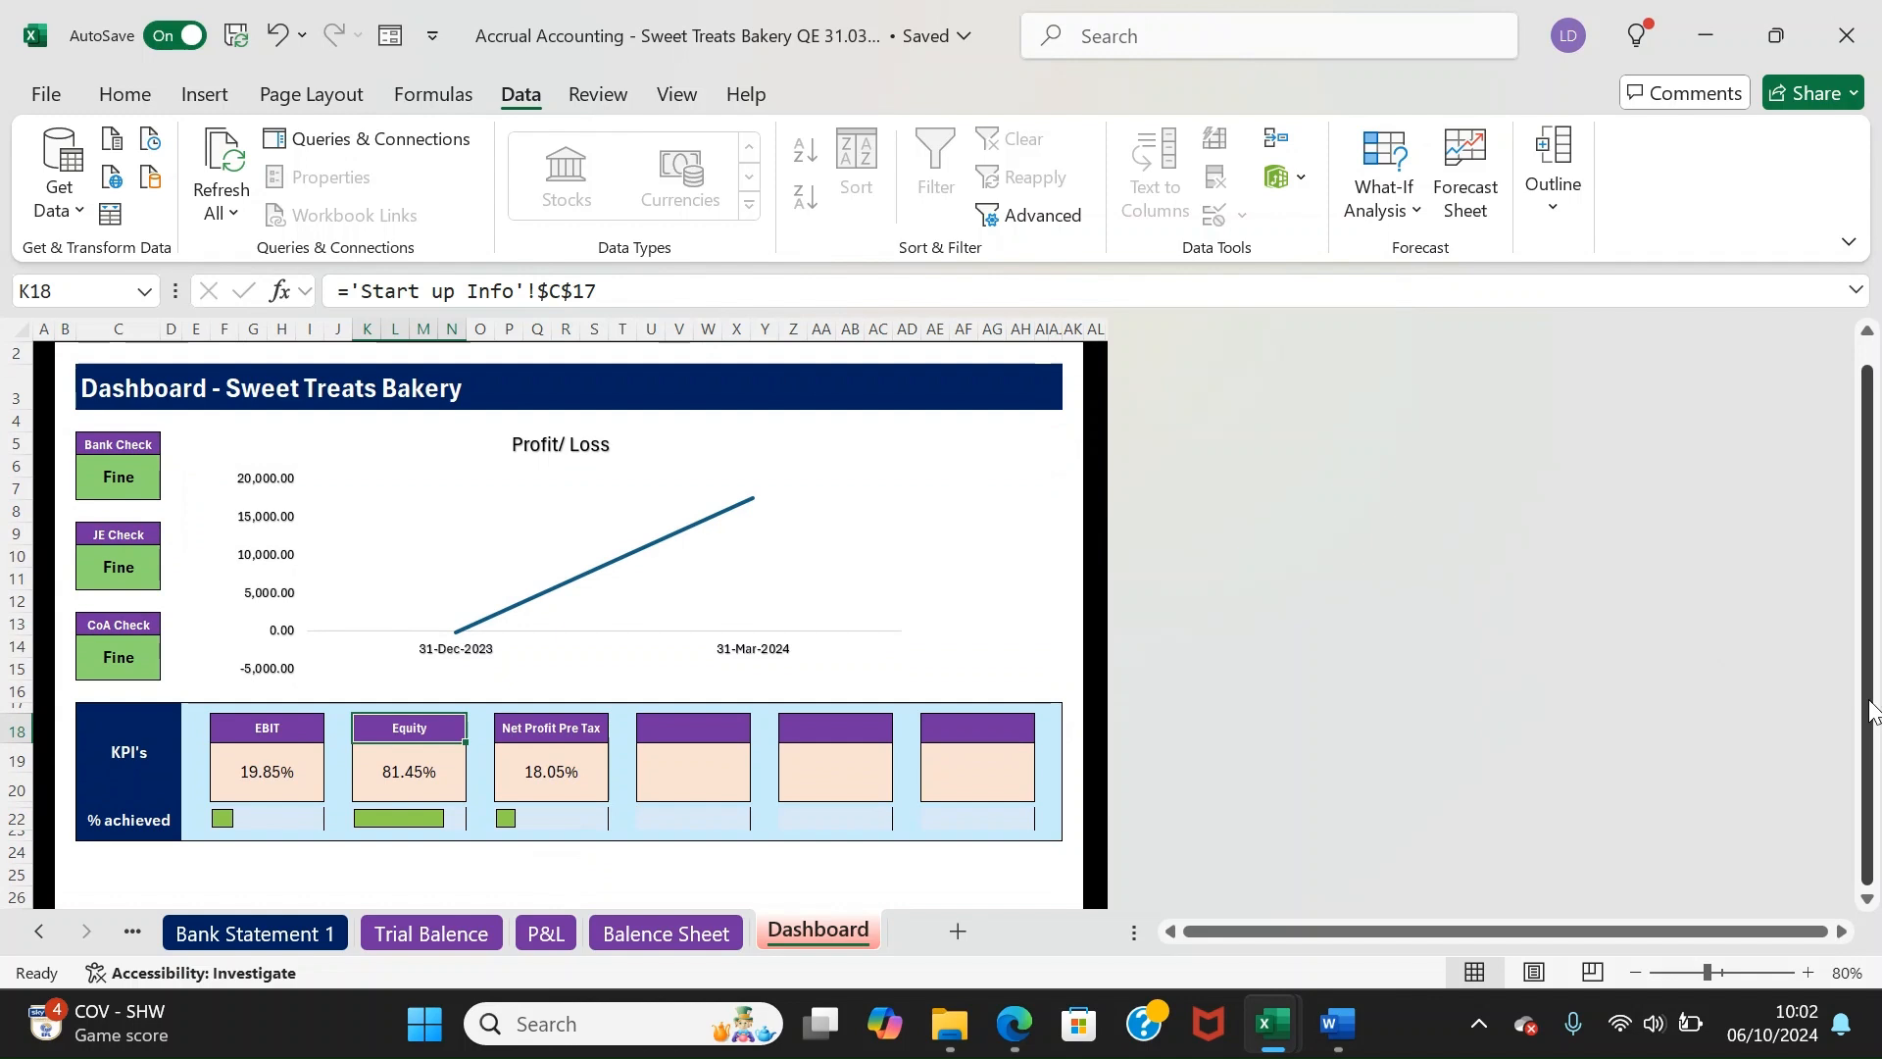
drag(1873, 708, 1873, 708)
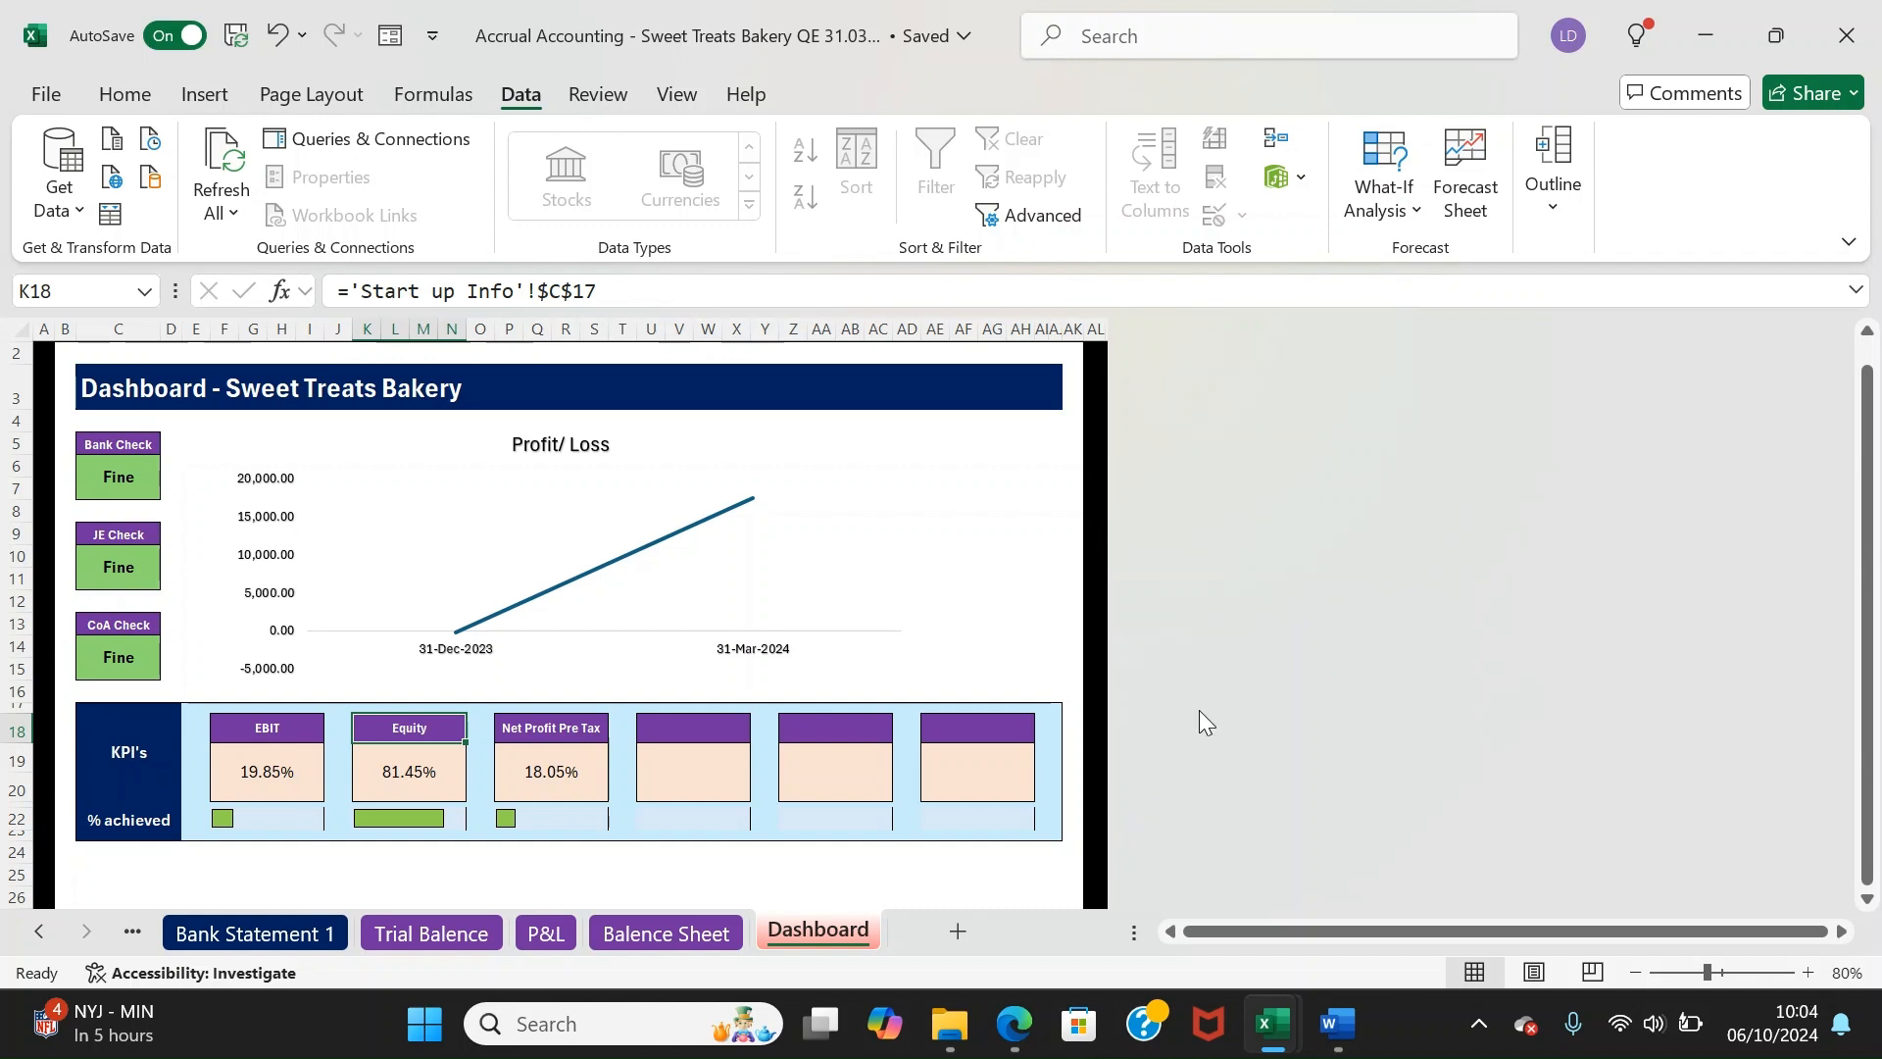
drag(1867, 423, 1869, 403)
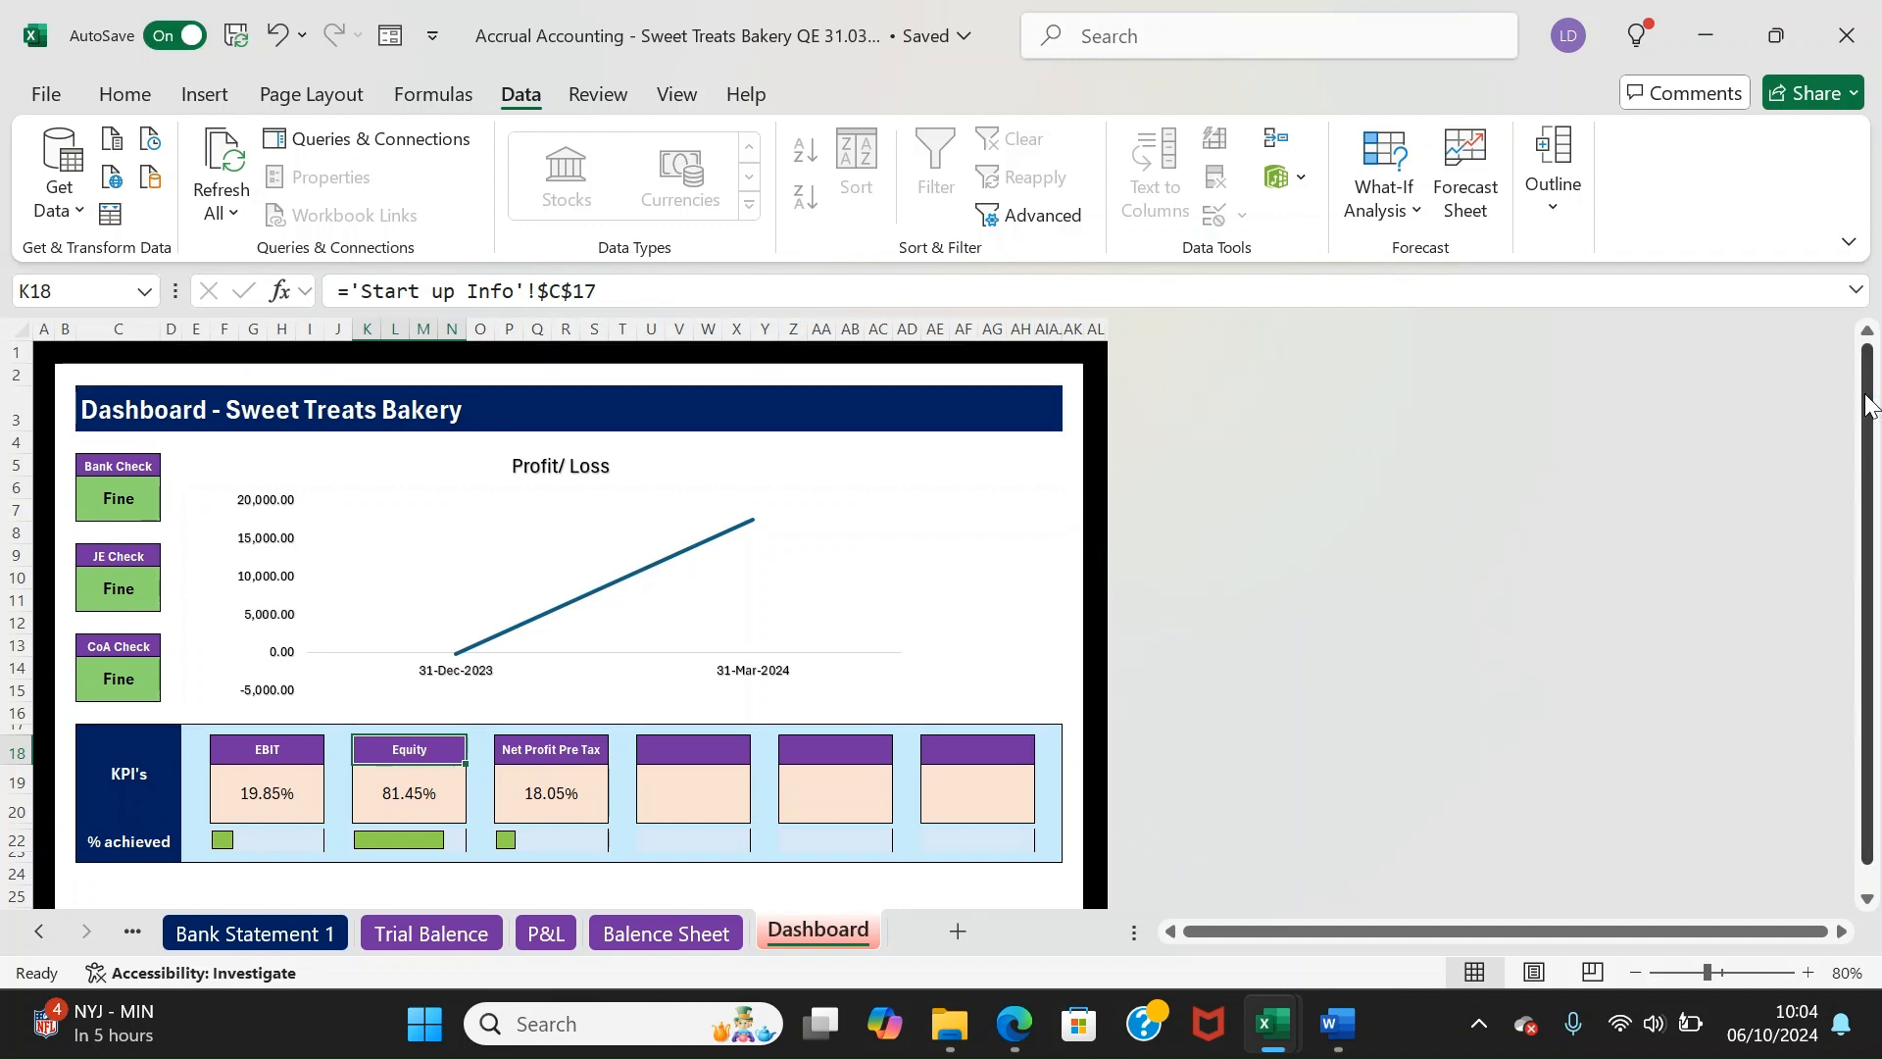